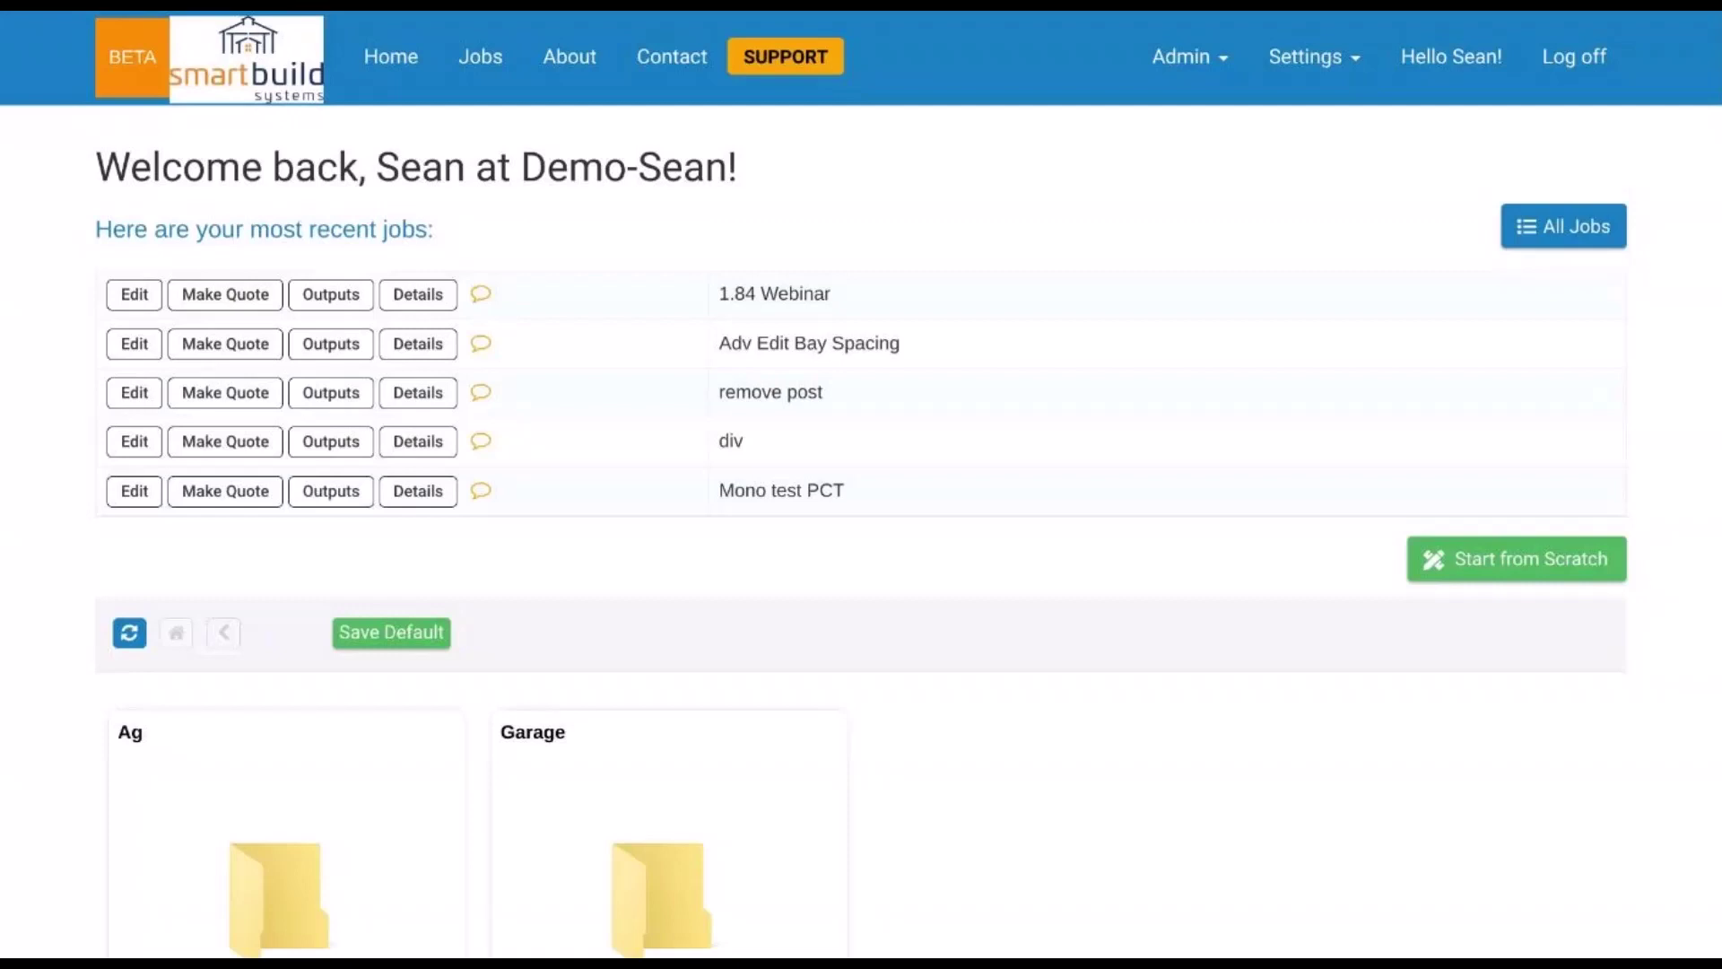
- Open the Setup Wizard's framing materials list and open the Web Header Bar Joist entry for editing
left_click(1325, 85)
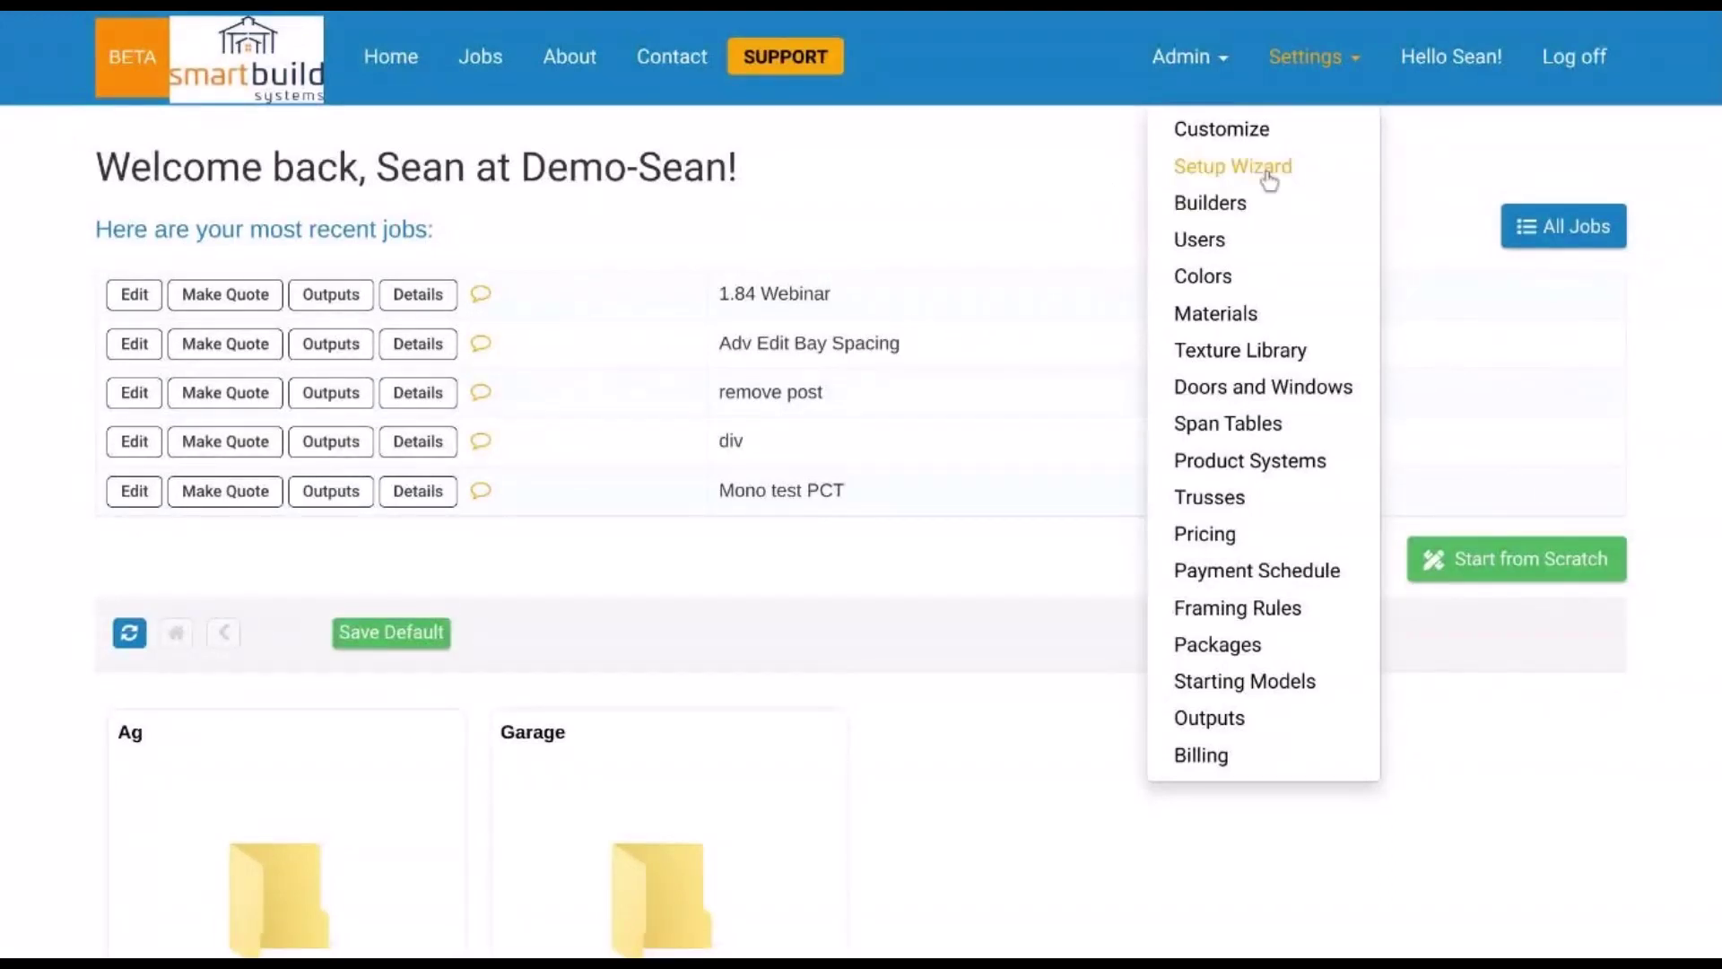
left_click(1337, 180)
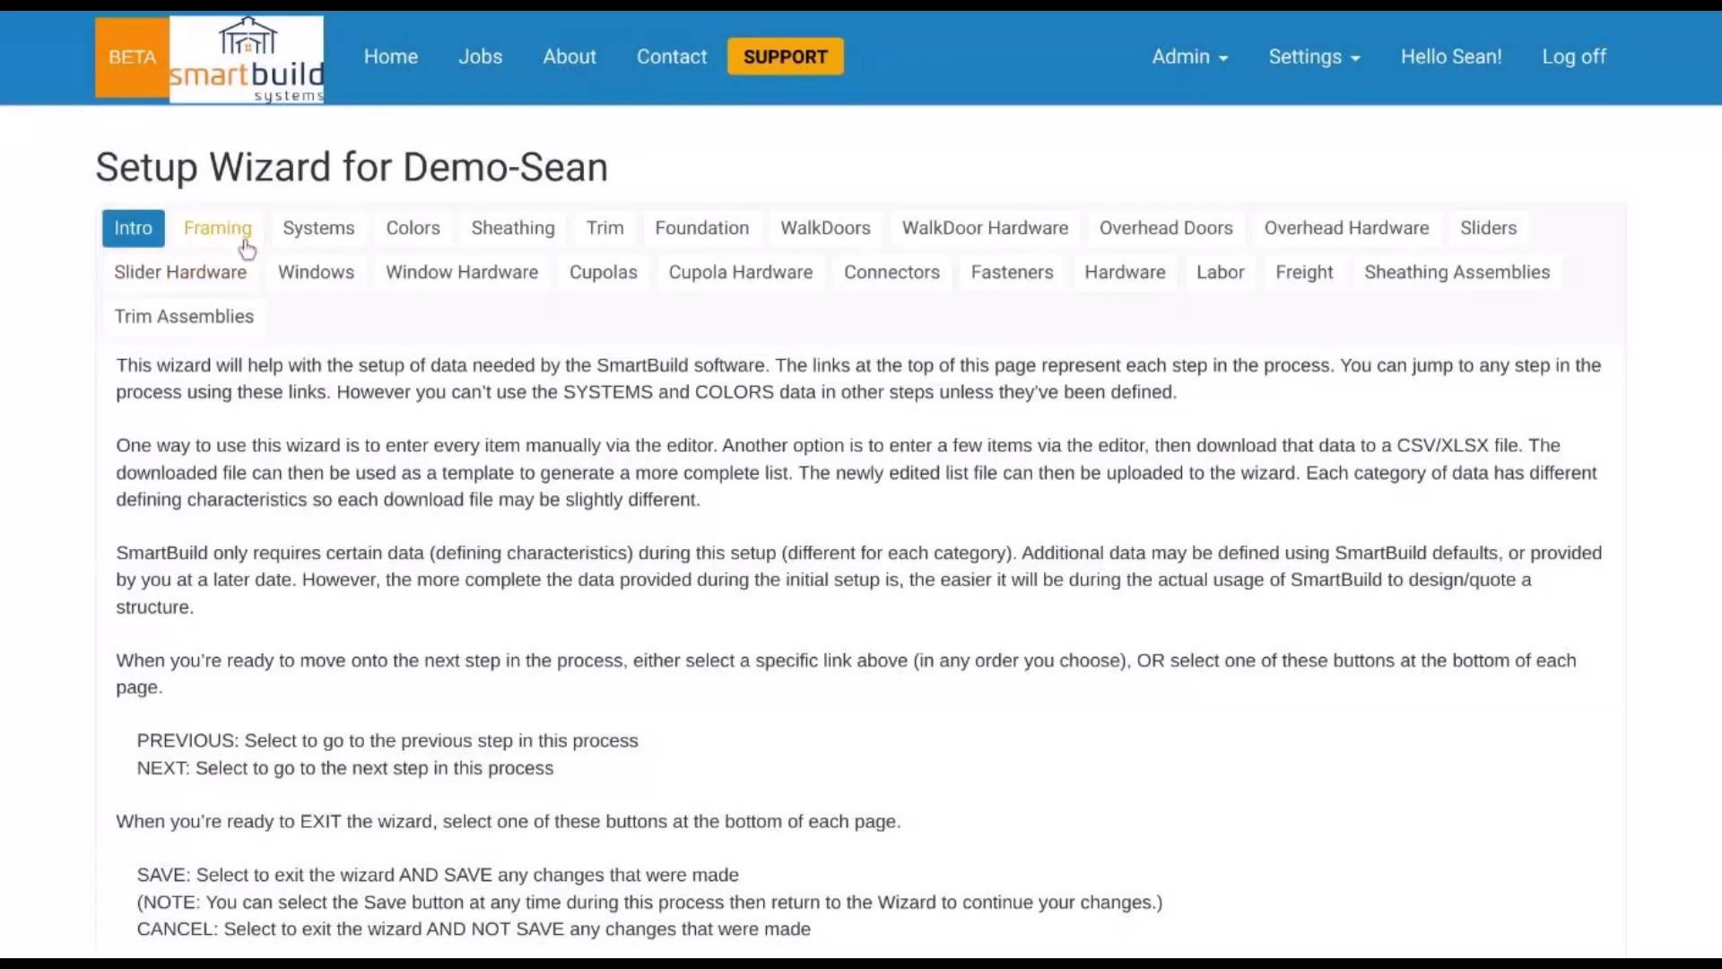
left_click(244, 244)
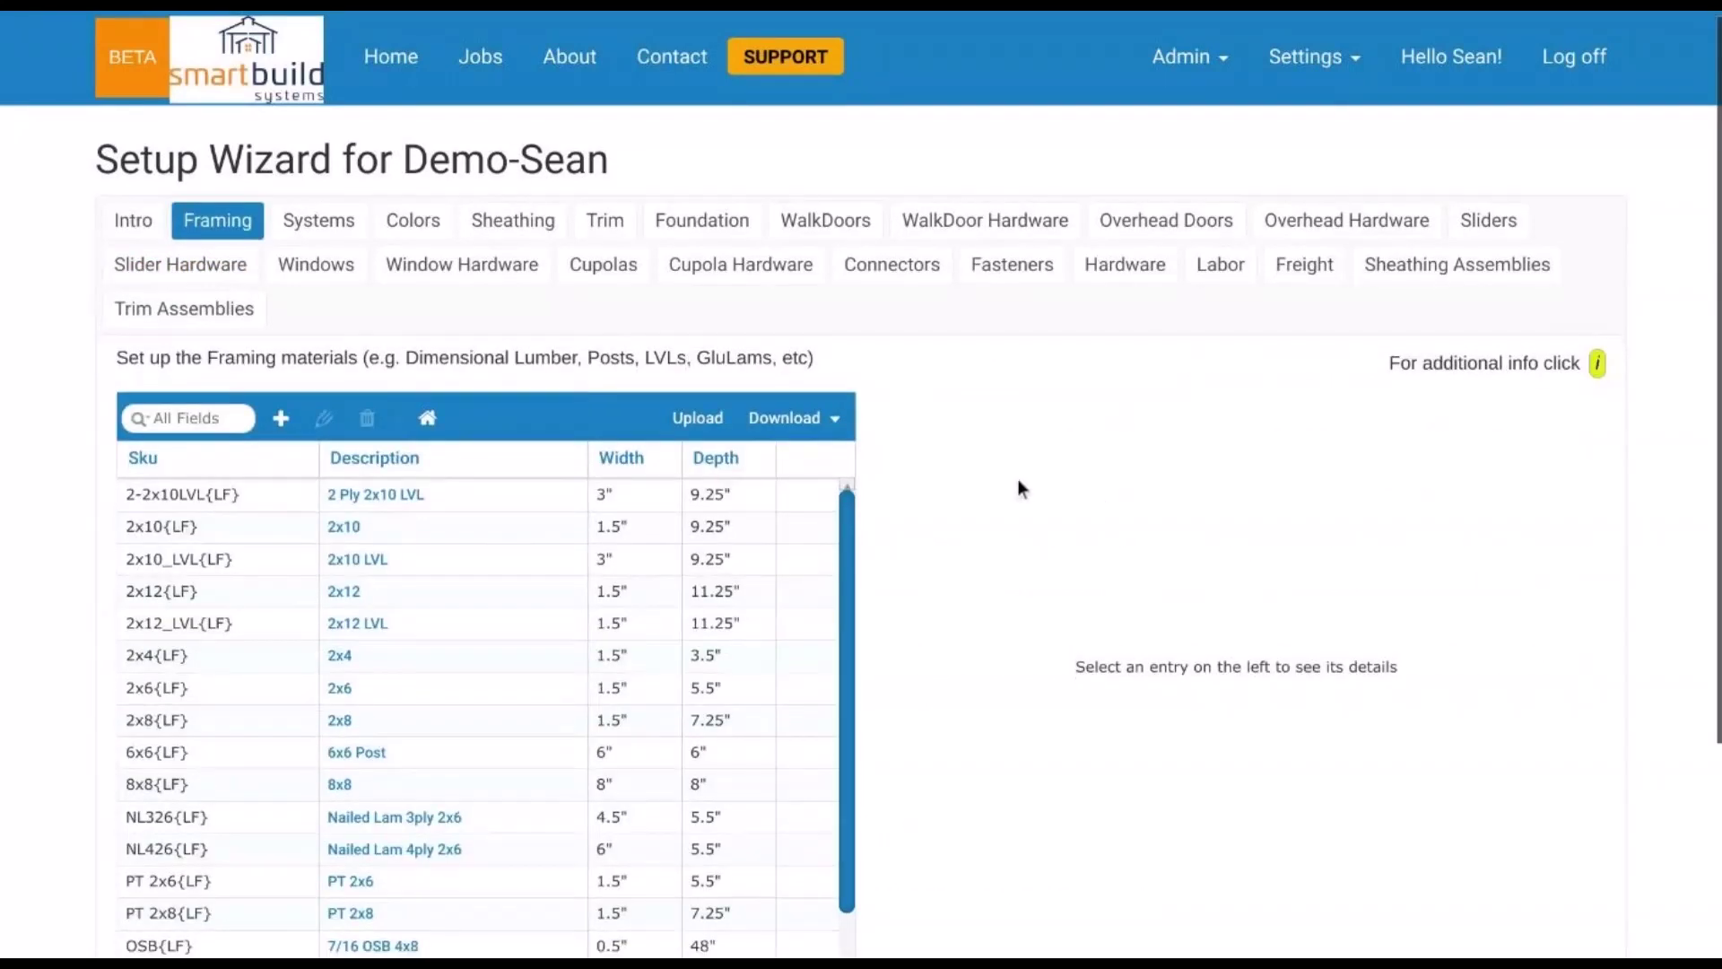
scroll(1014, 475, "down", 3)
scroll(544, 341, "down", 2)
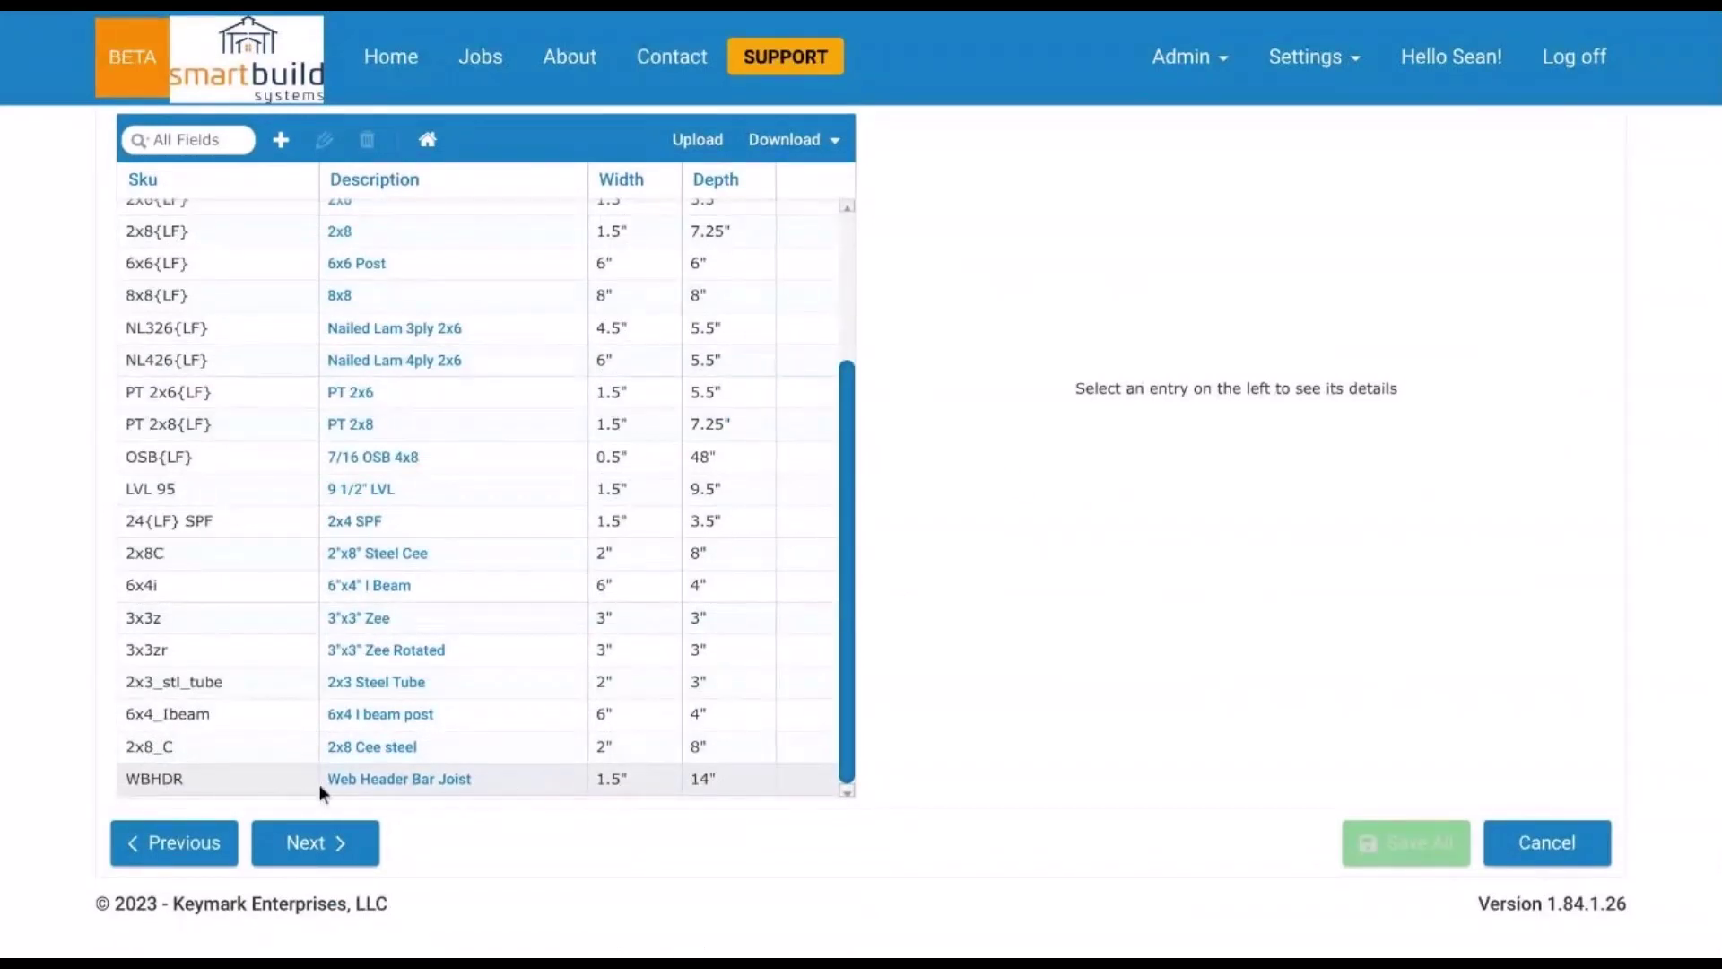
double_click(509, 790)
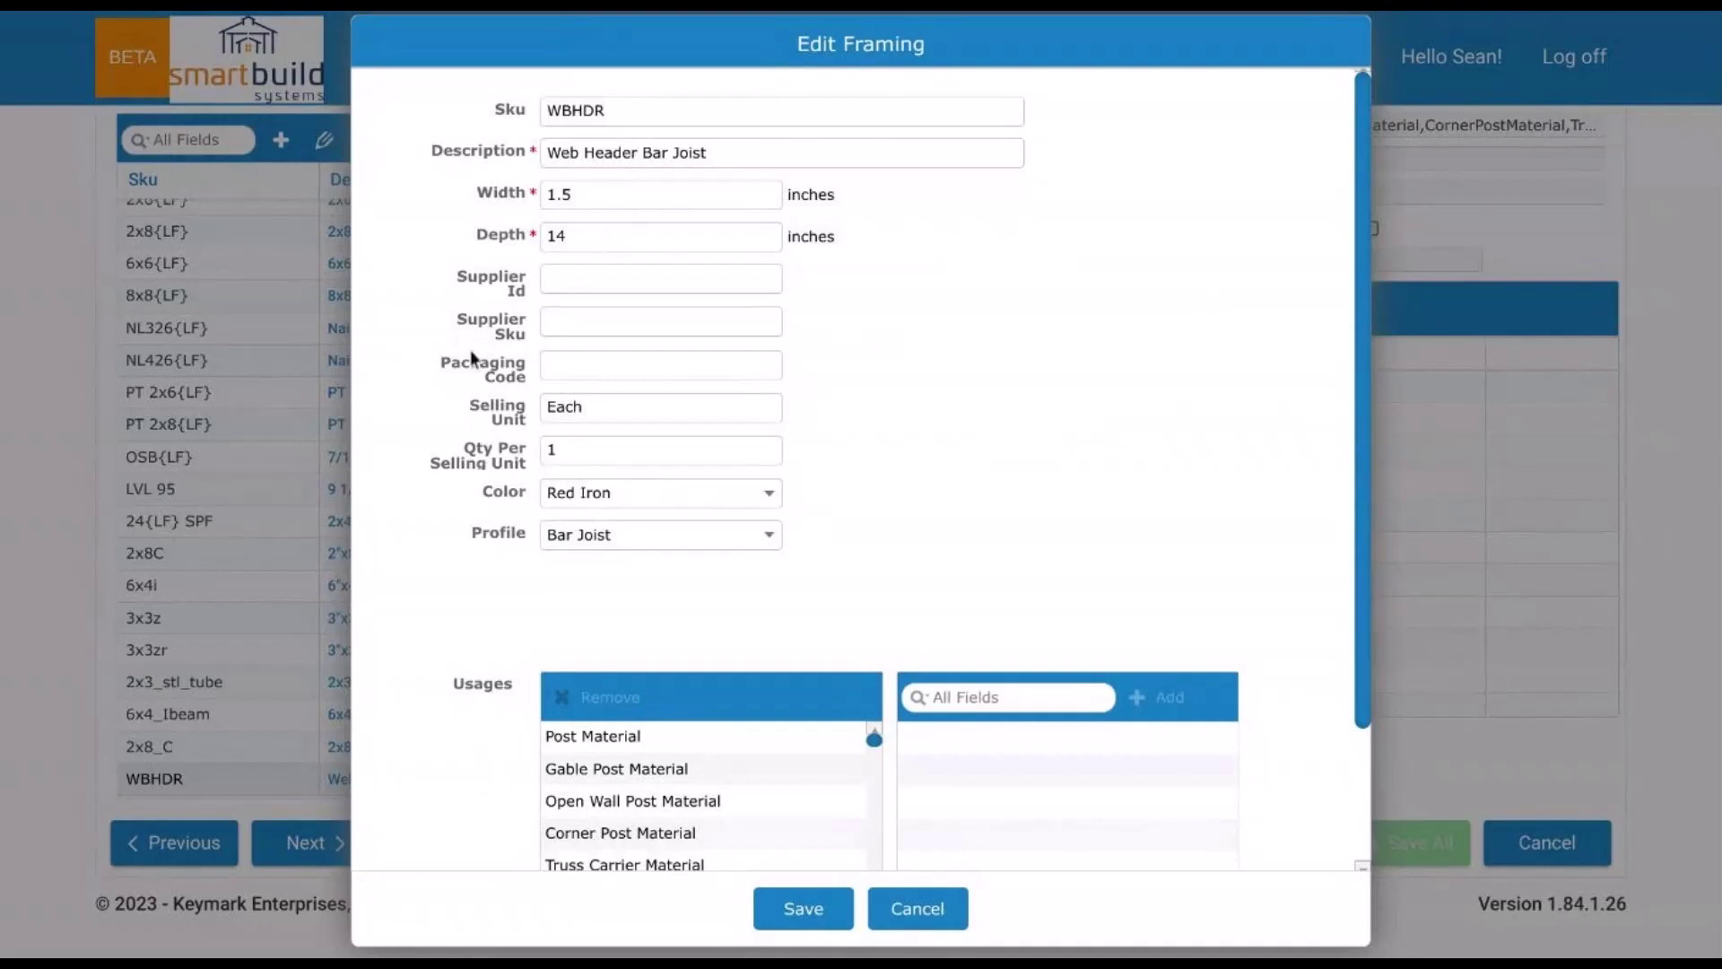
- Review the available profile options for the Web Header Bar Joist and choose Bar Joist
scroll(1012, 440, "down", 2)
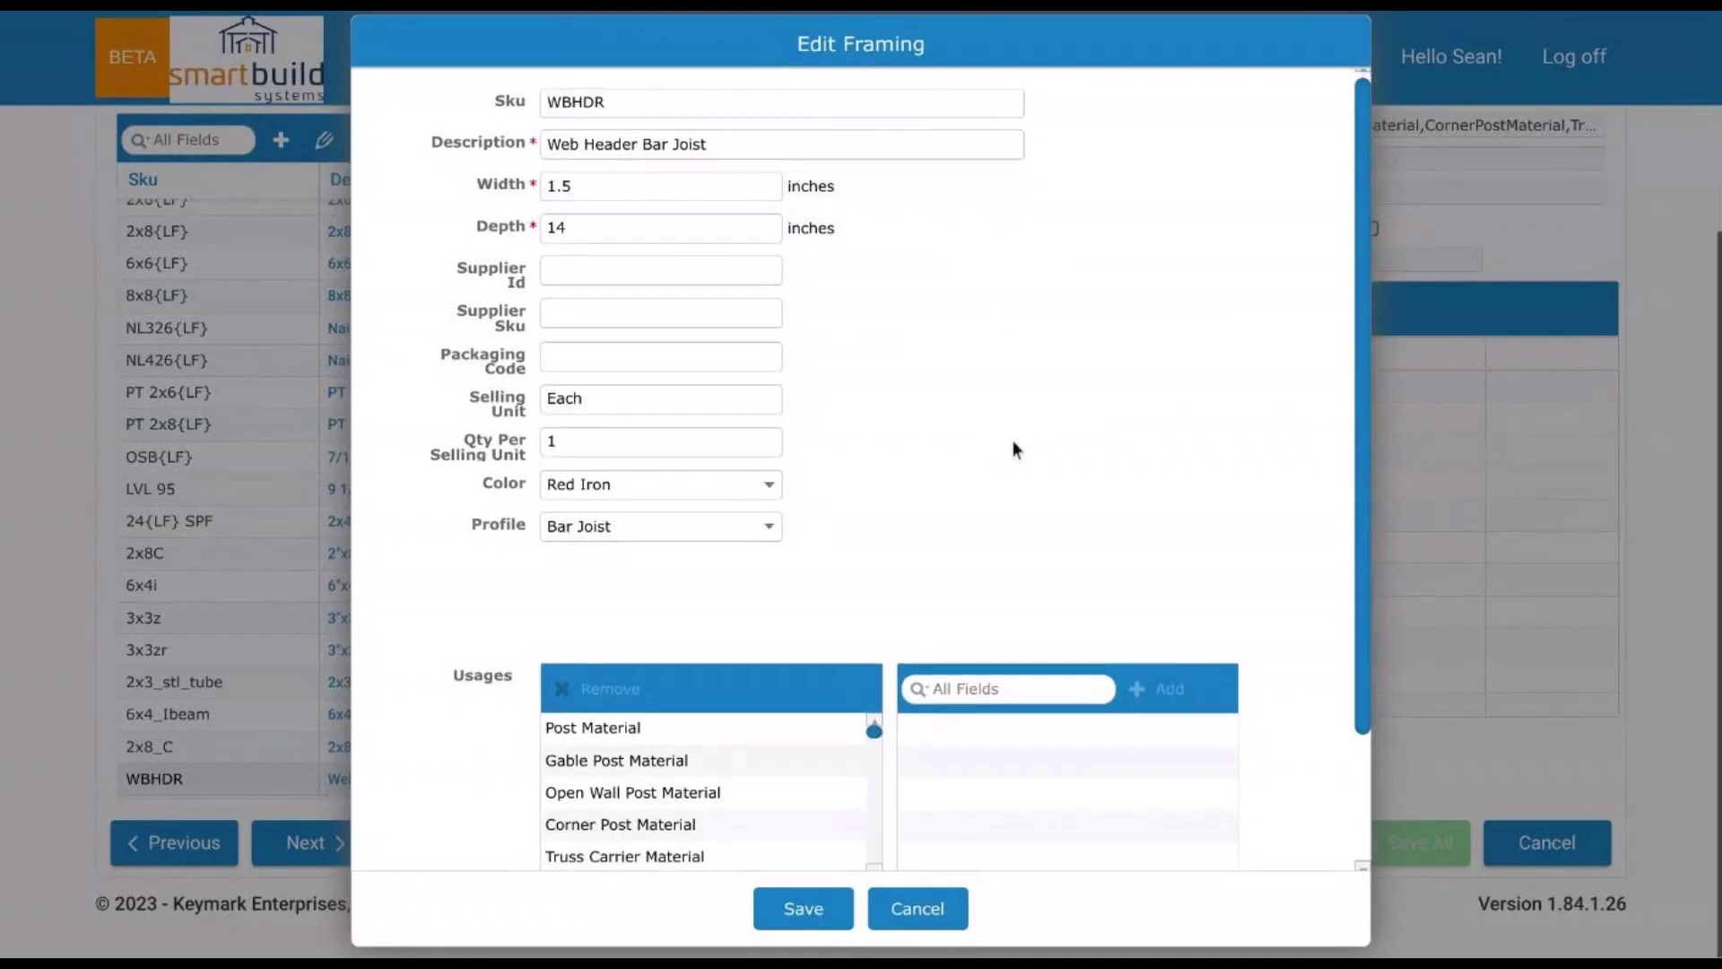
left_click(676, 369)
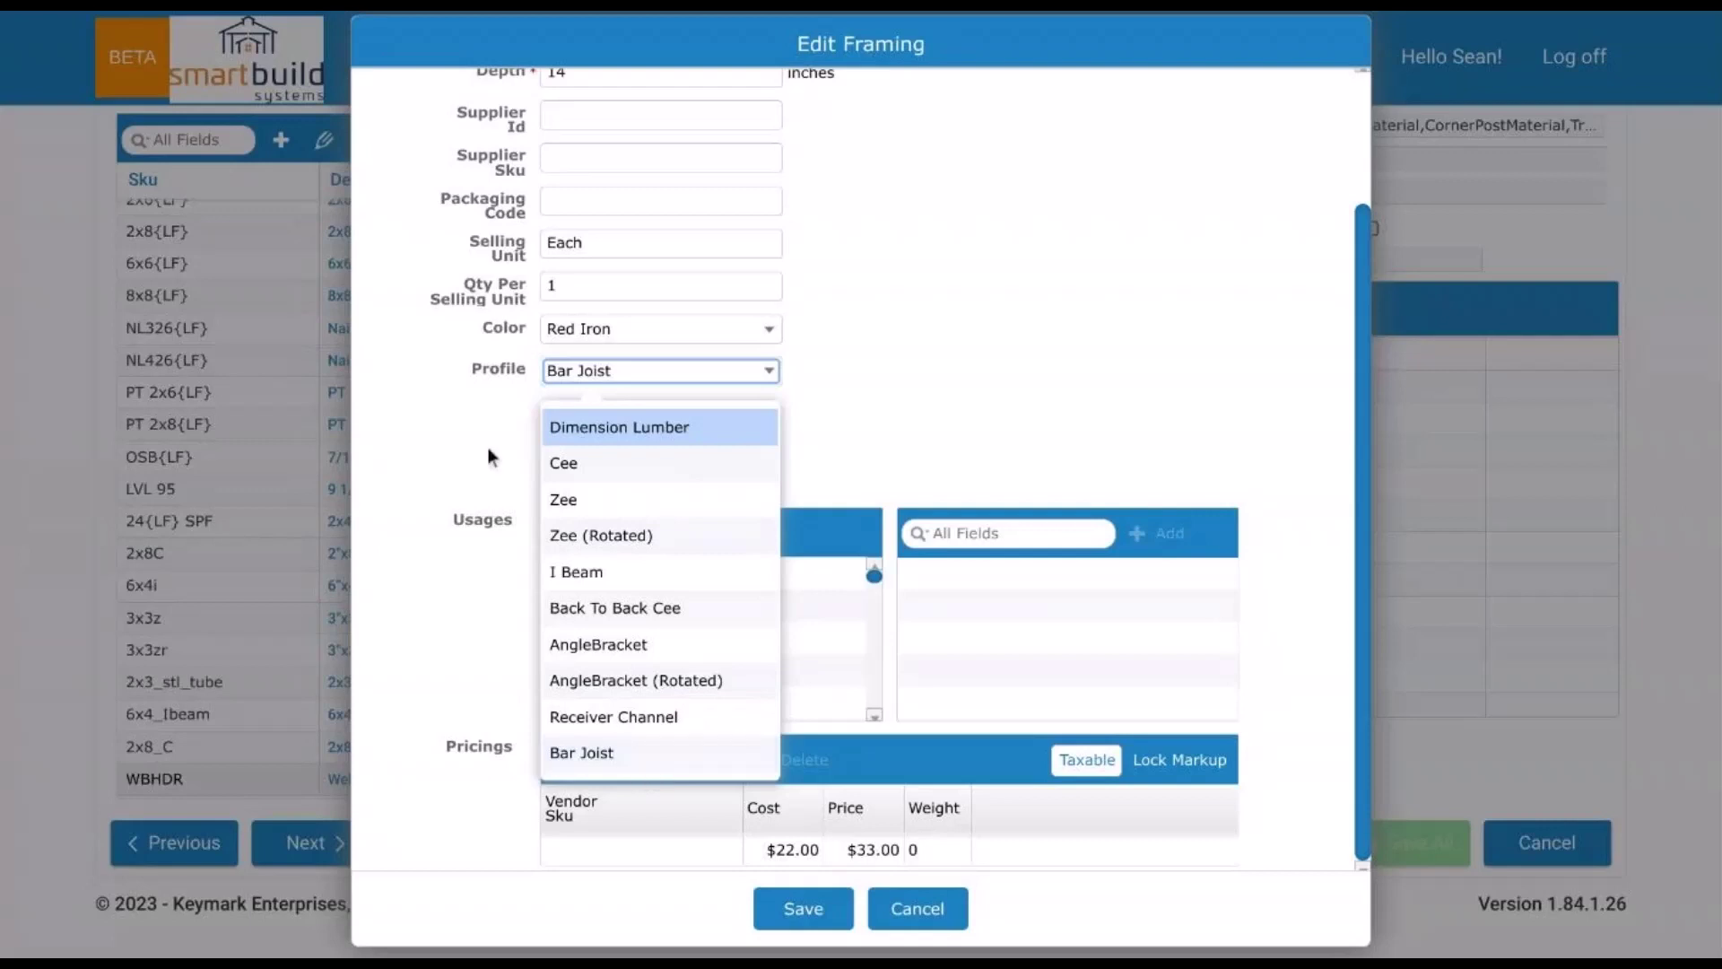
left_click(640, 770)
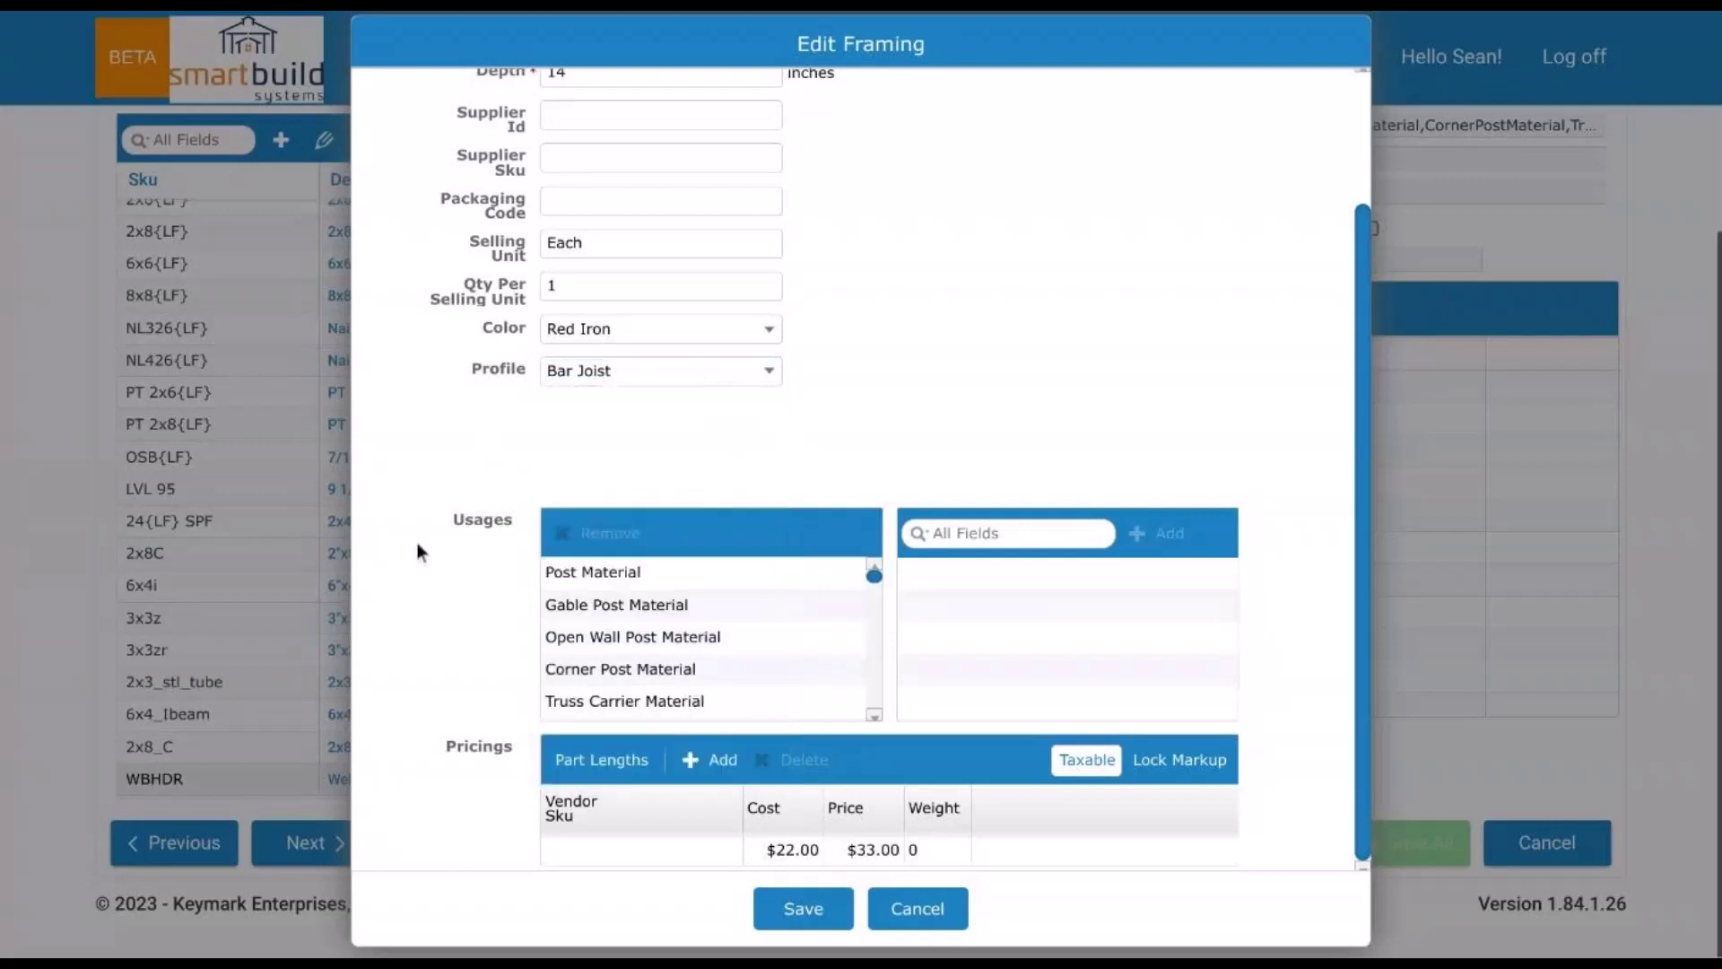
- Look through the usages assigned to the Web Header Bar Joist and close the entry without saving
scroll(756, 578, "down", 10)
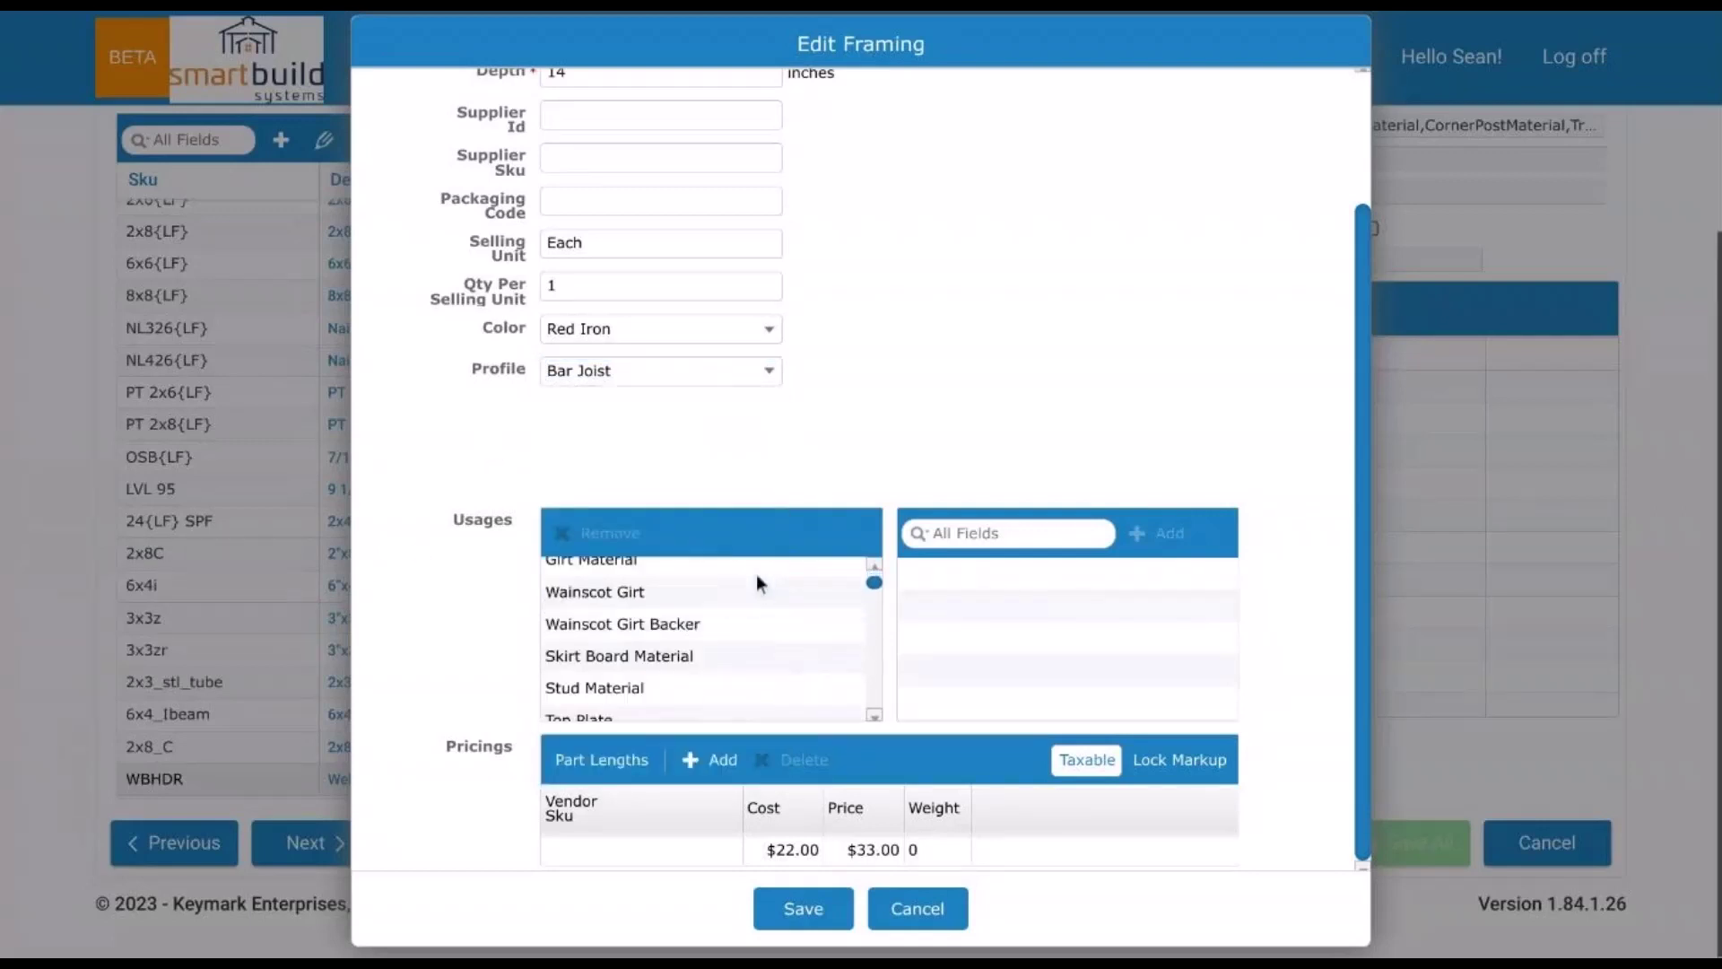
scroll(759, 579, "down", 10)
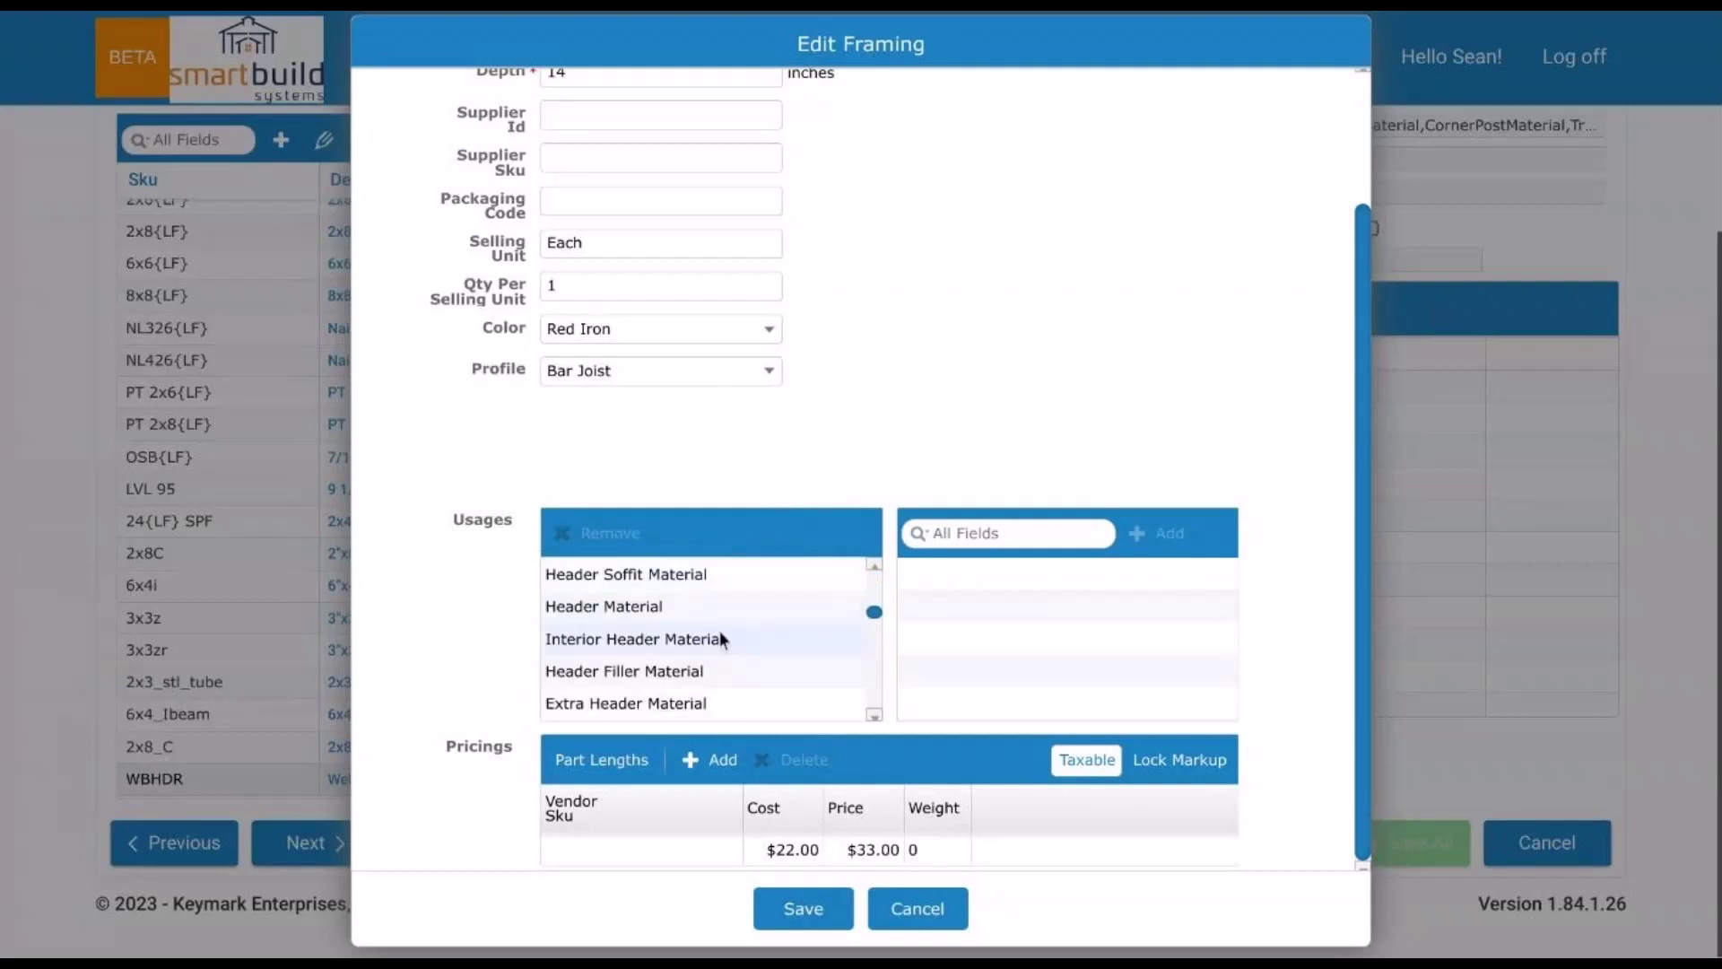
scroll(721, 632, "down", 5)
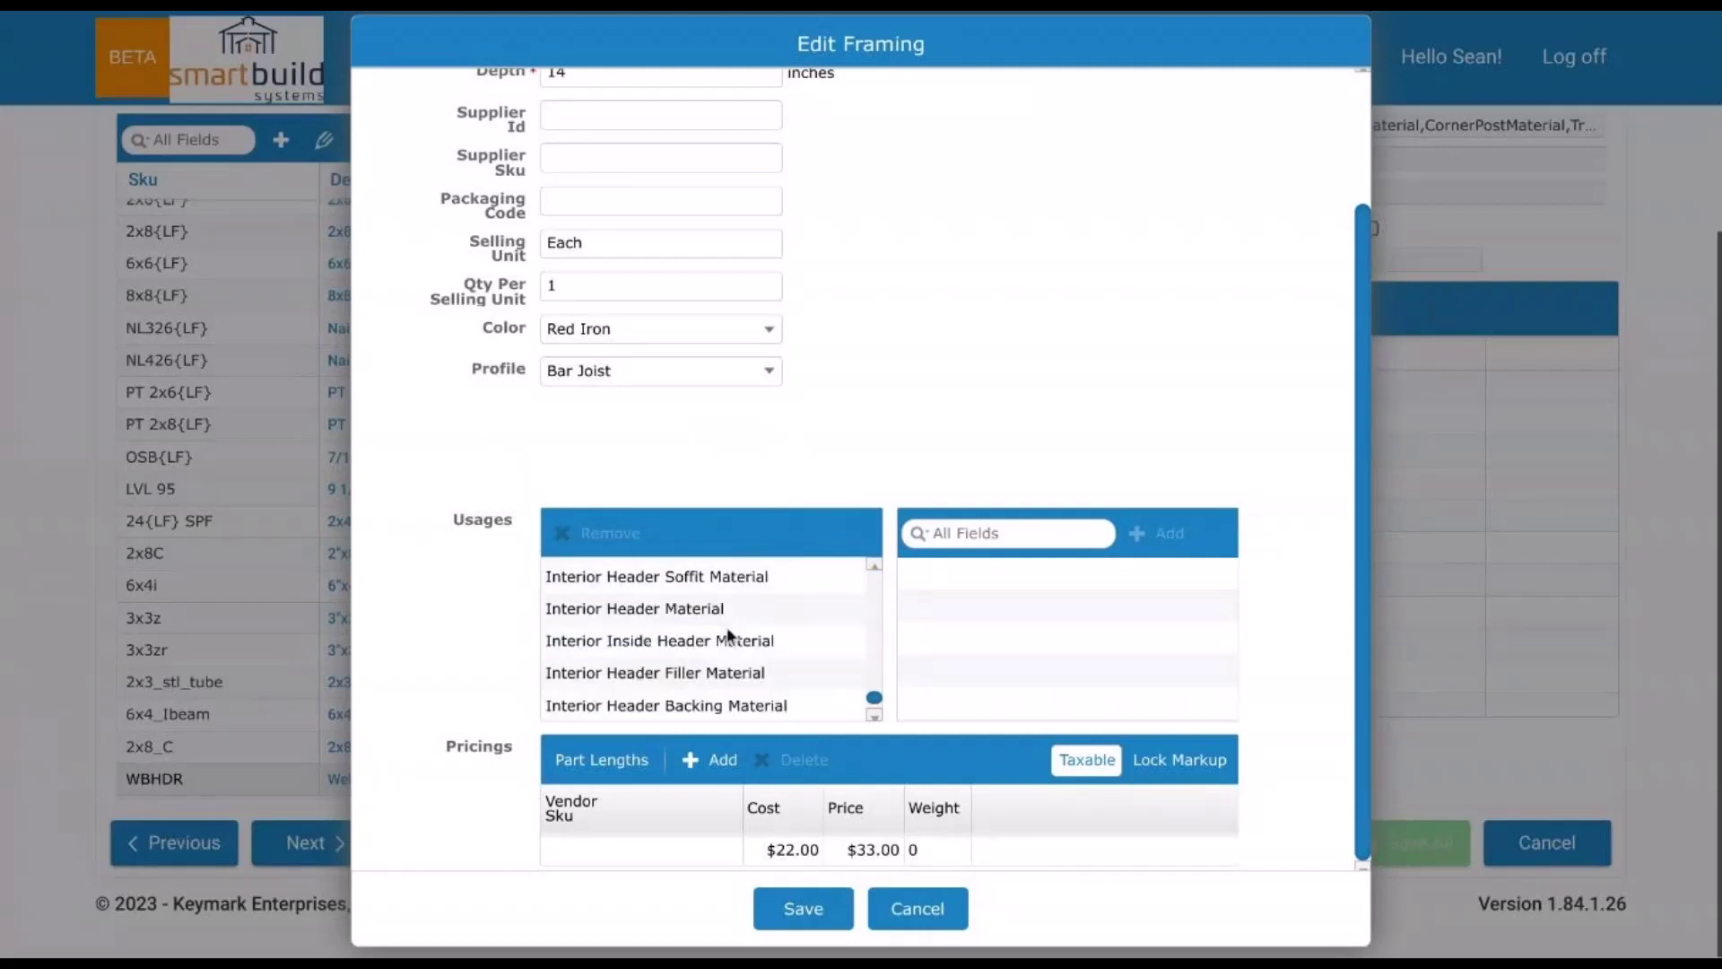
scroll(728, 634, "down", 2)
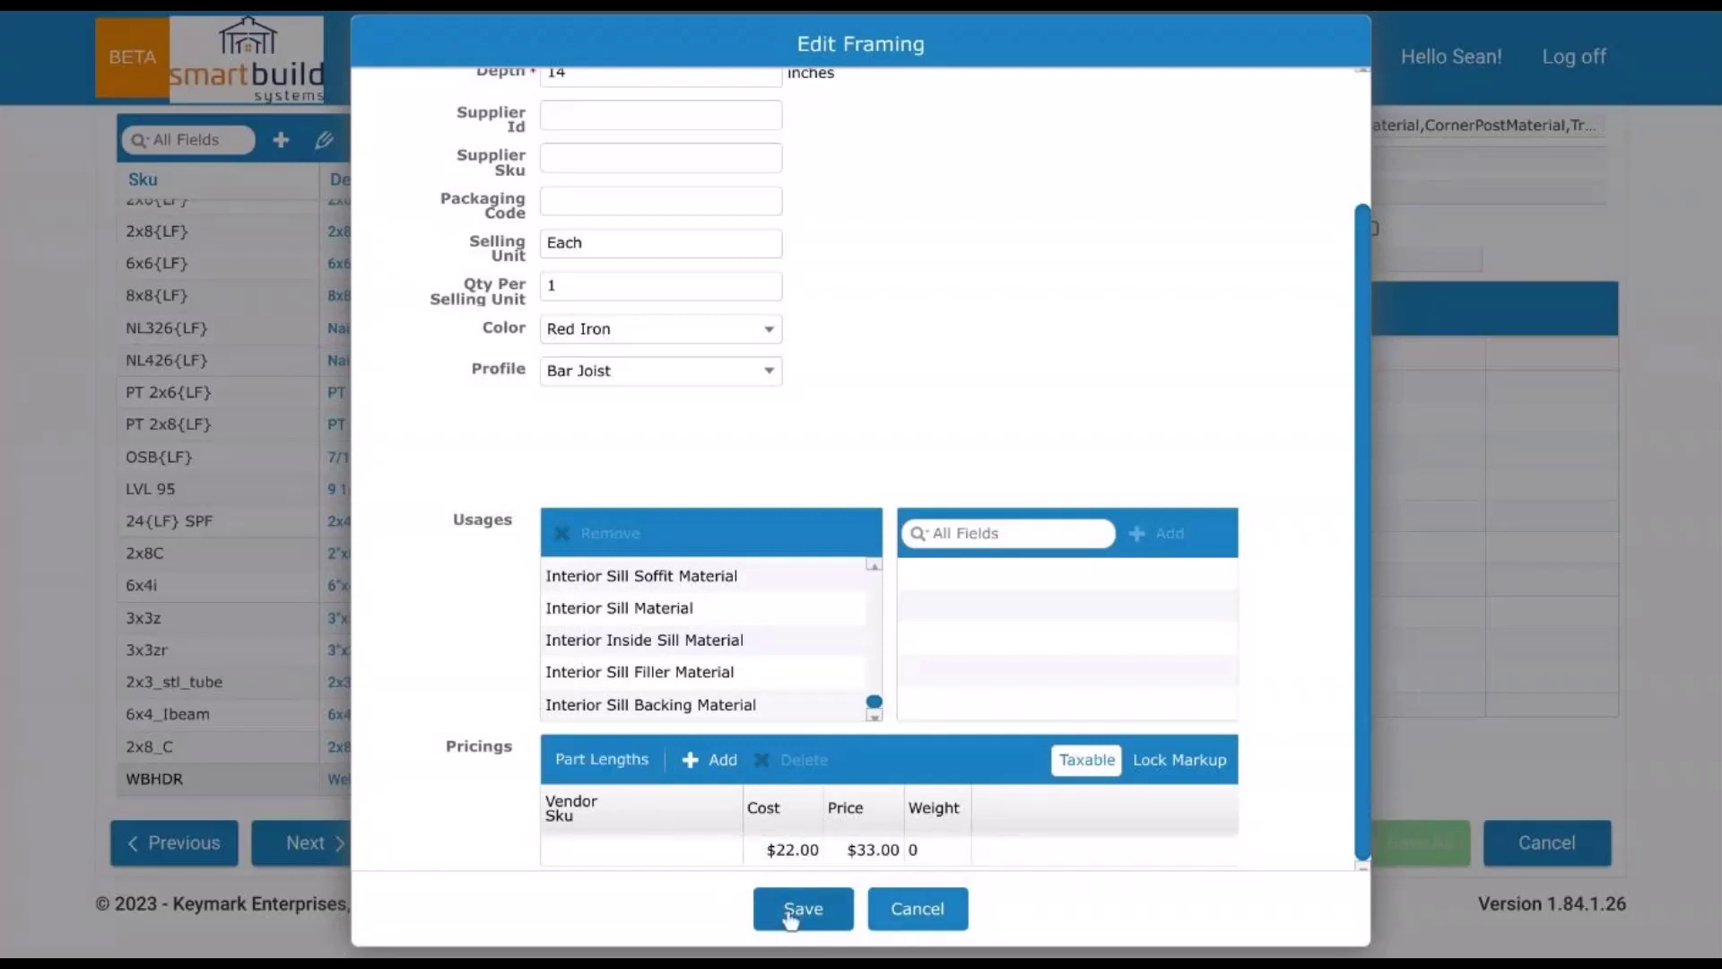
scroll(522, 287, "up", 5)
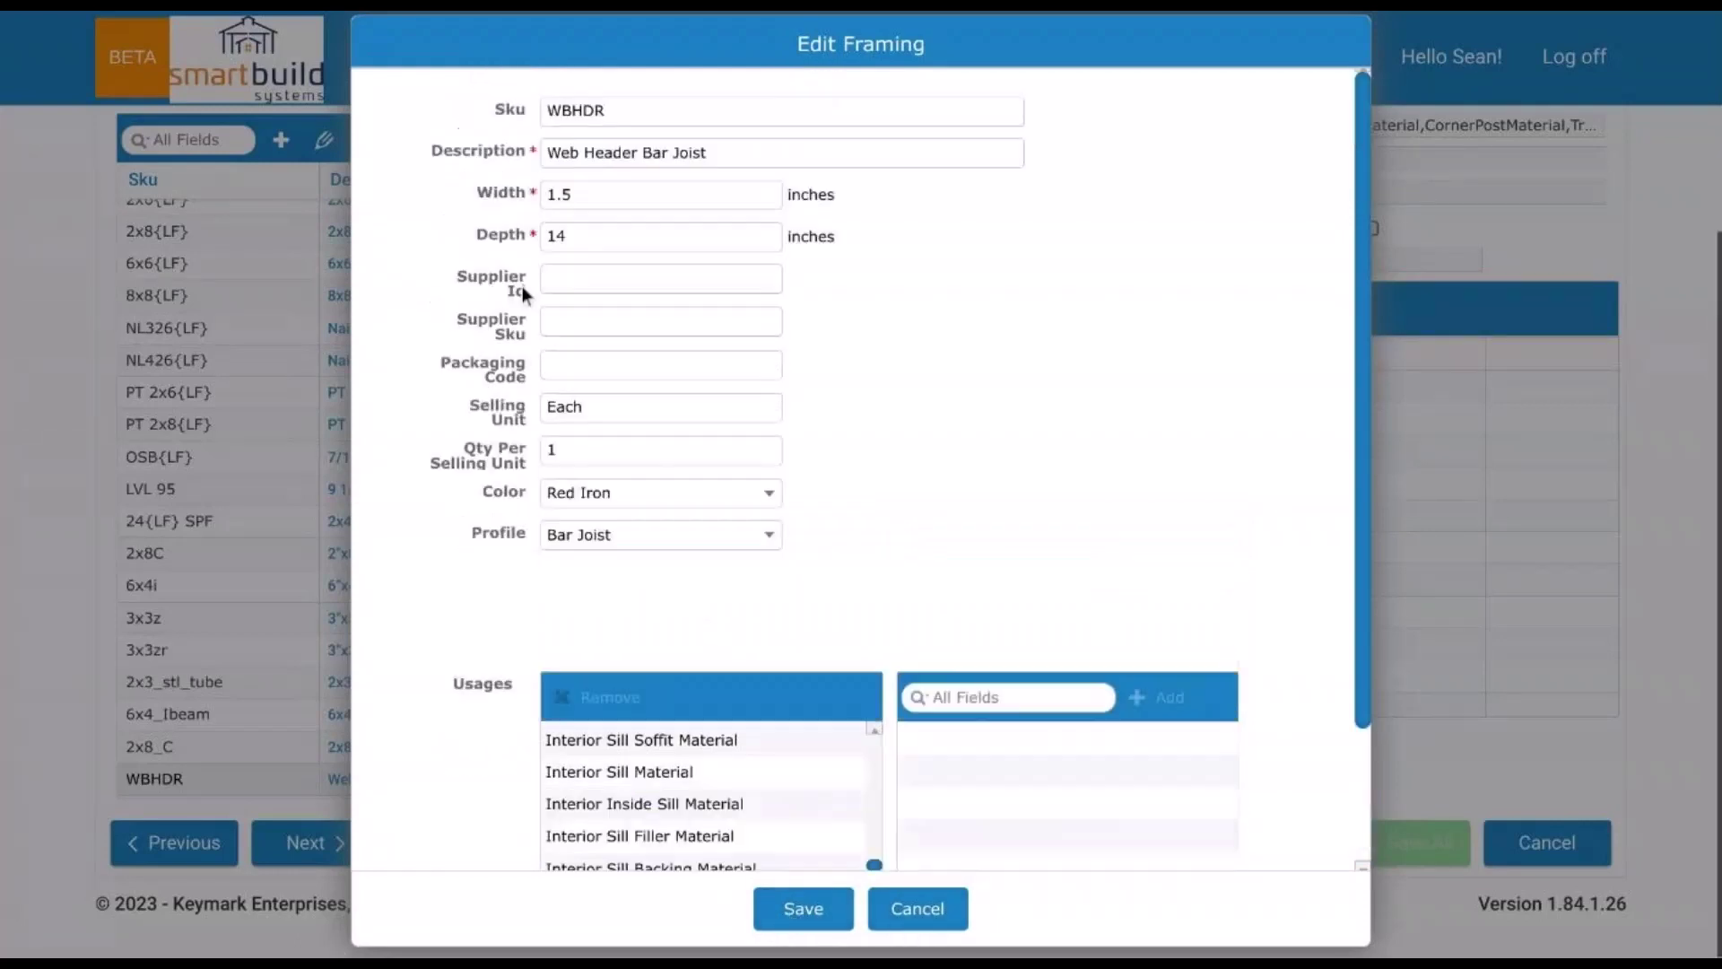
left_click(908, 913)
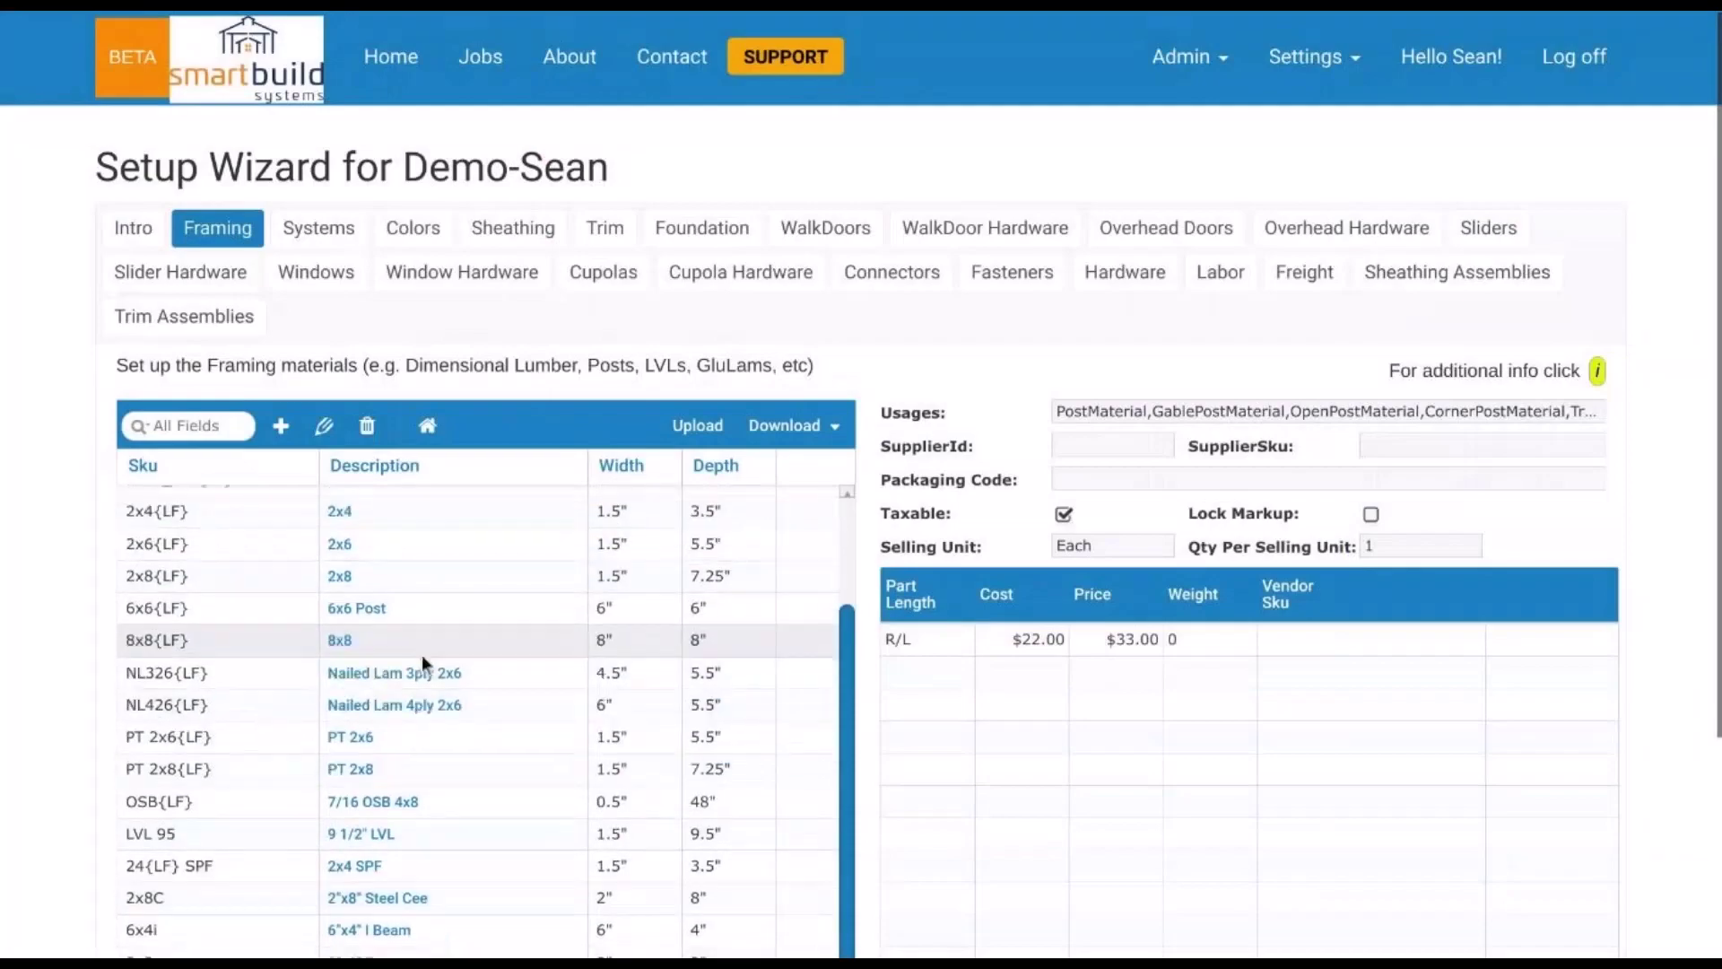
- Open the 2x10 framing material, examine its profile options and close the entry without saving
scroll(422, 657, "up", 3)
double_click(478, 536)
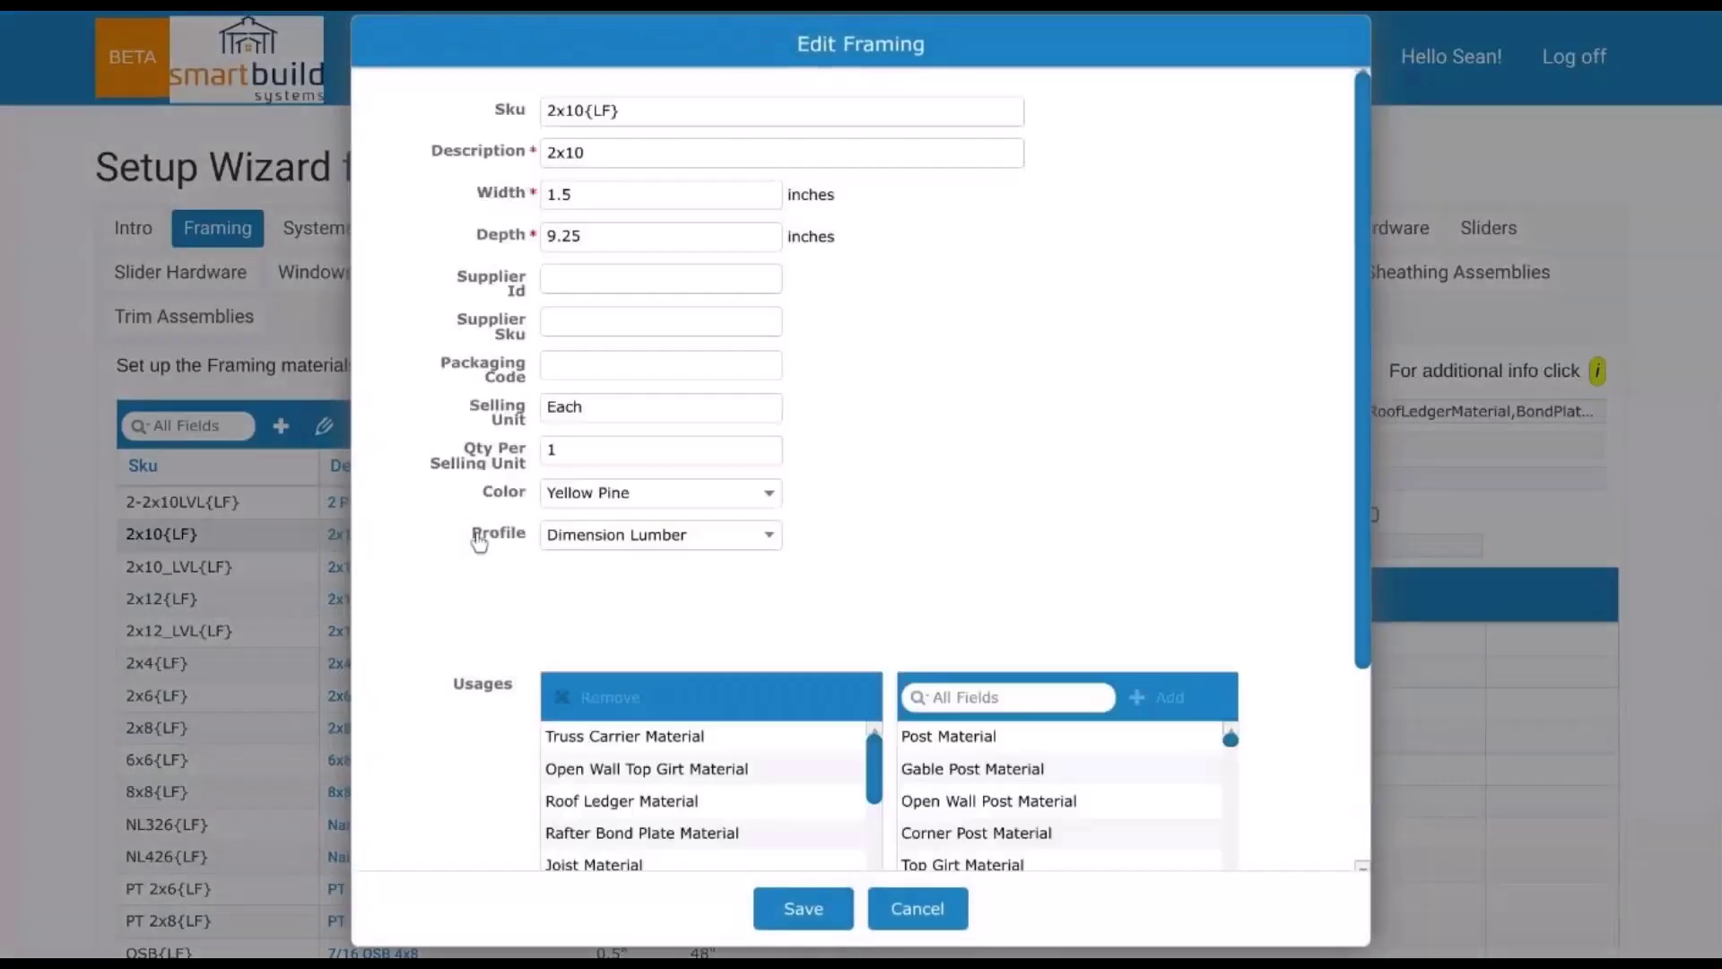
left_click(691, 537)
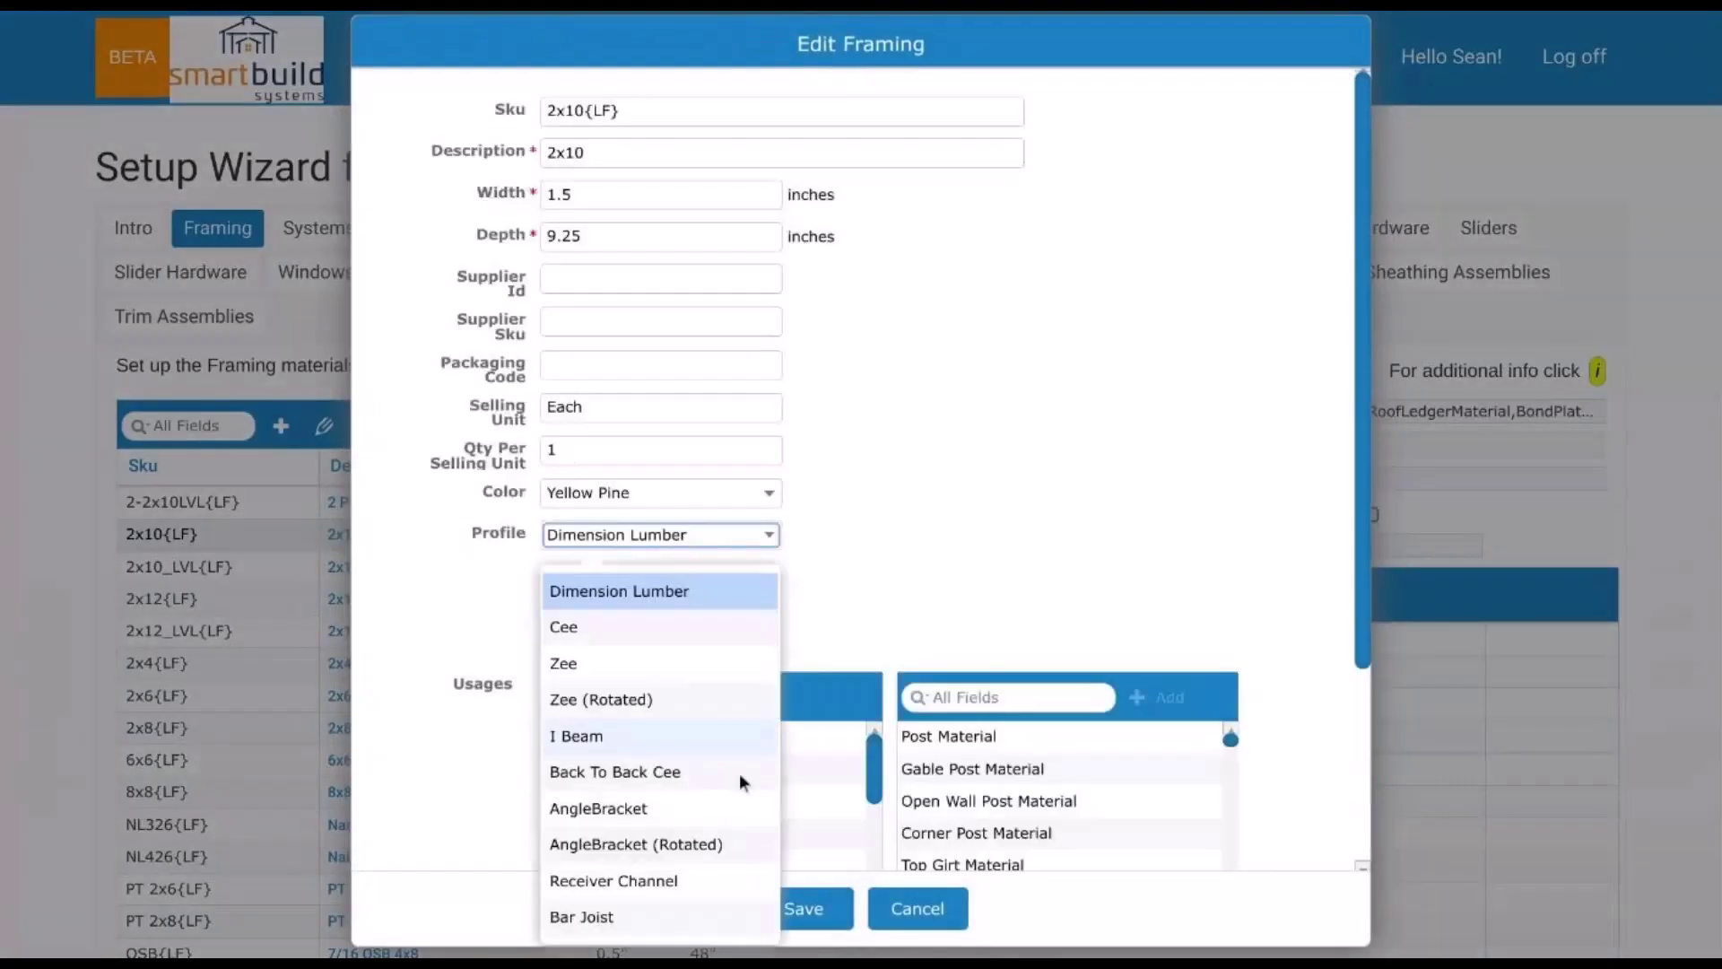
scroll(740, 777, "down", 3)
left_click(659, 535)
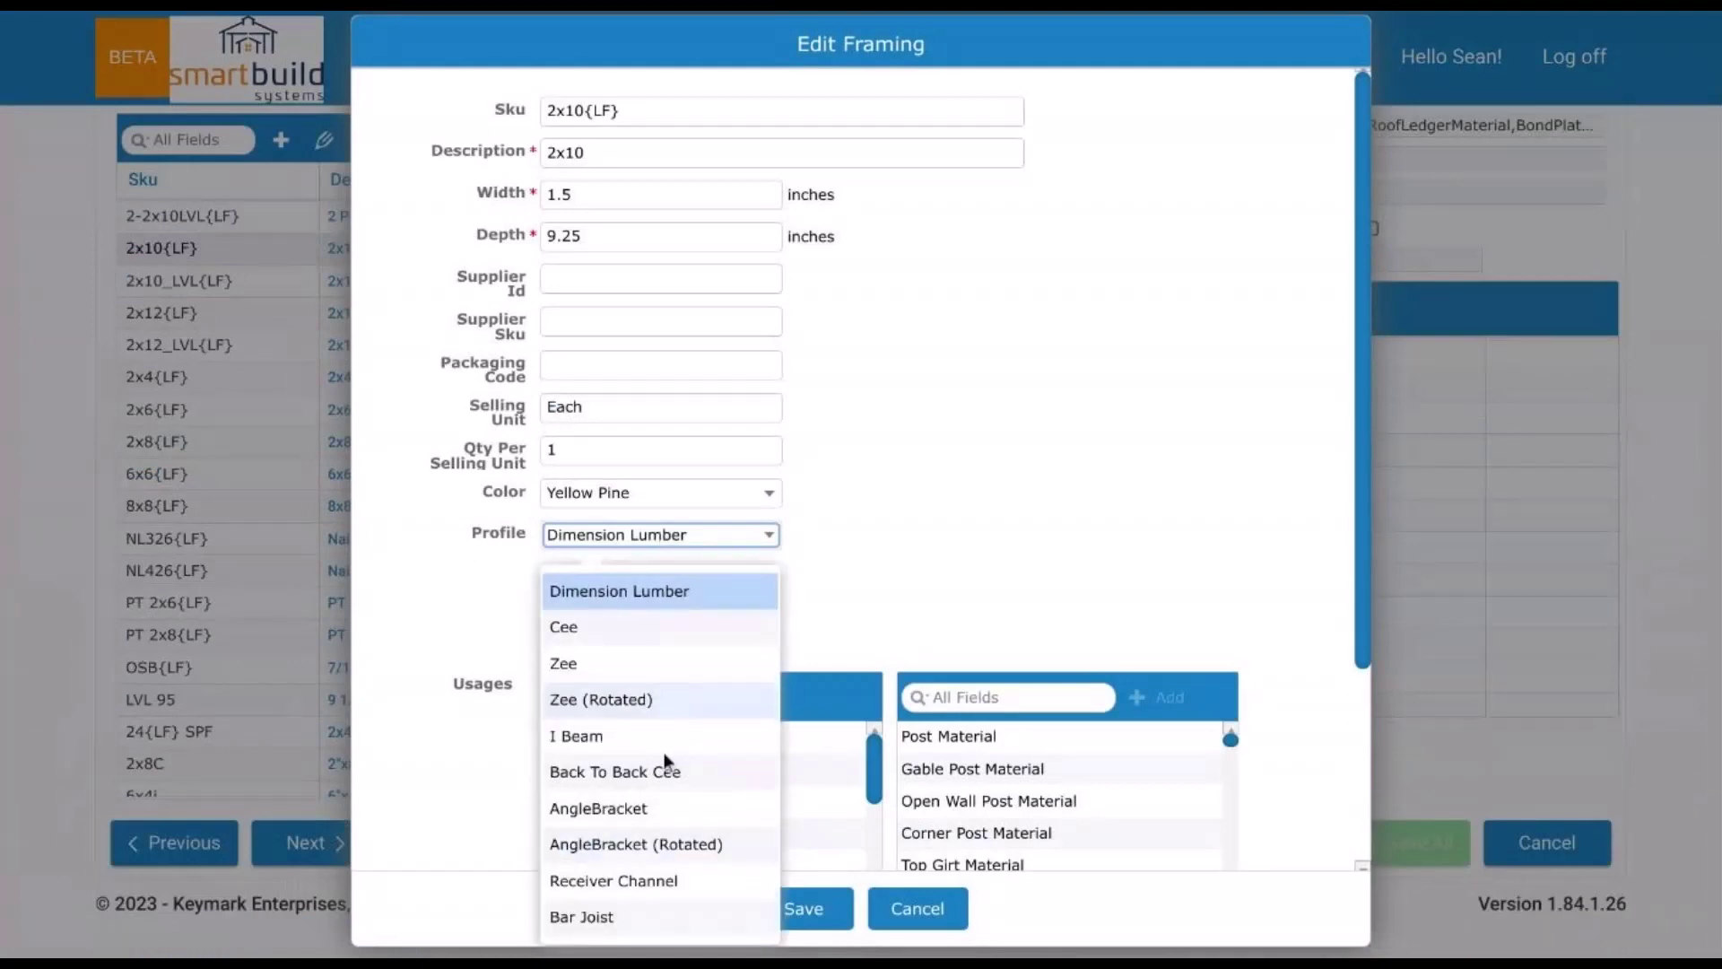
left_click(933, 924)
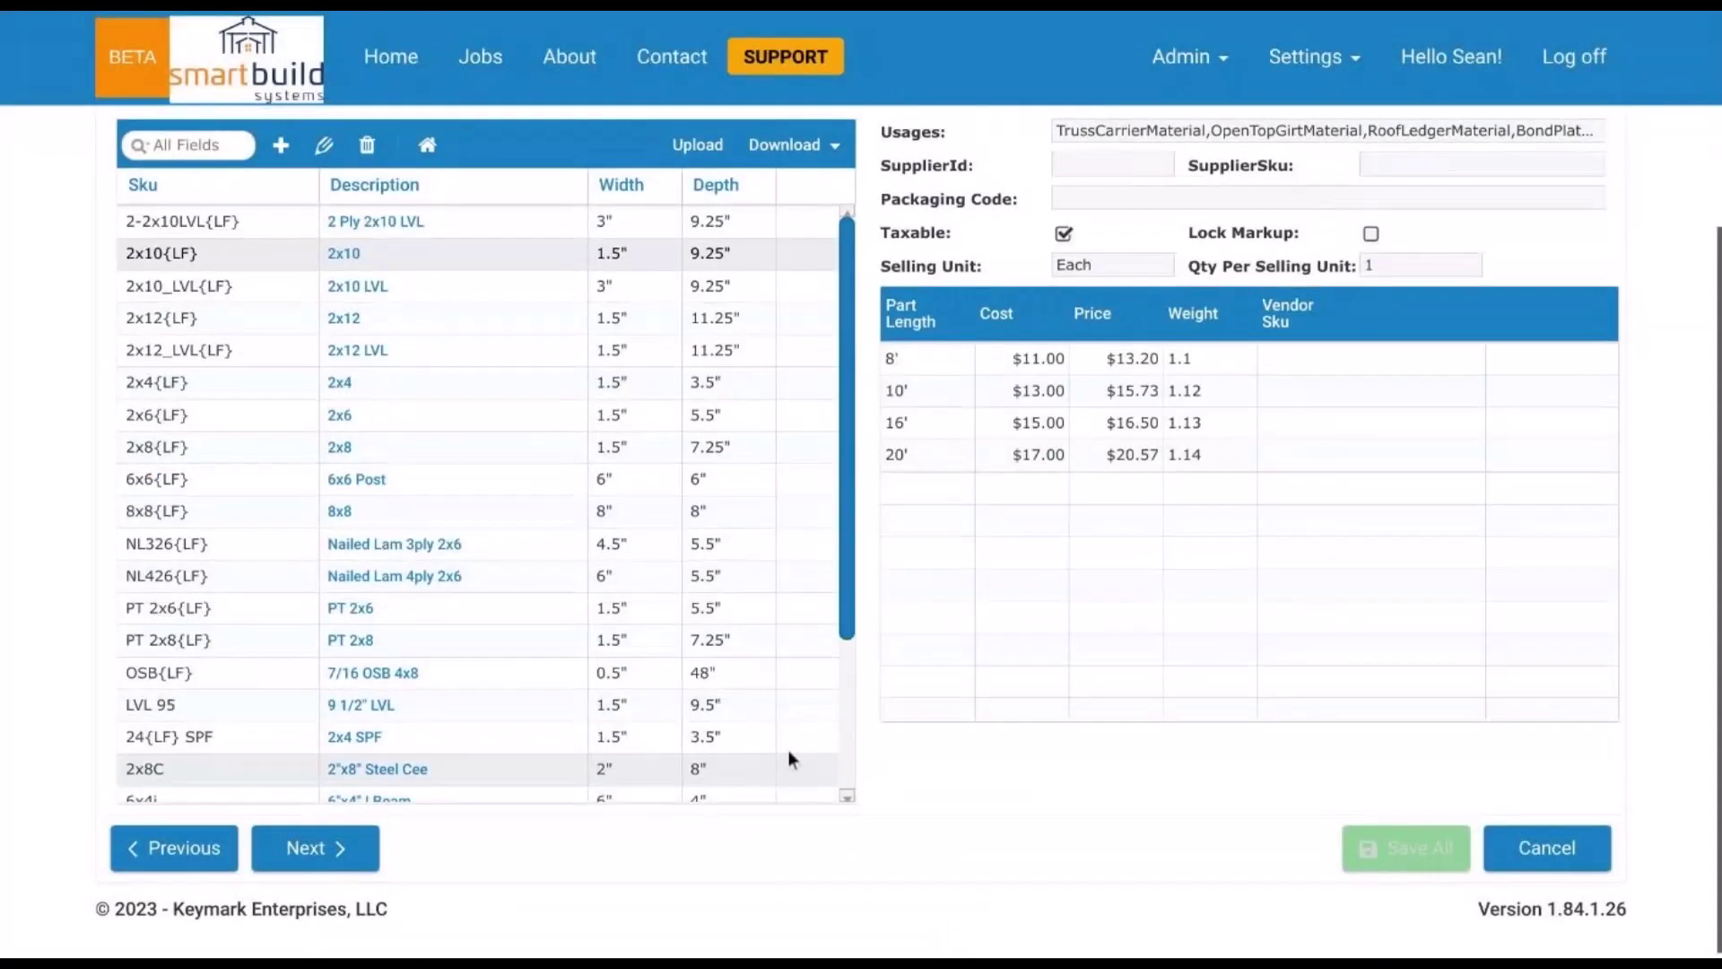
scroll(788, 752, "up", 3)
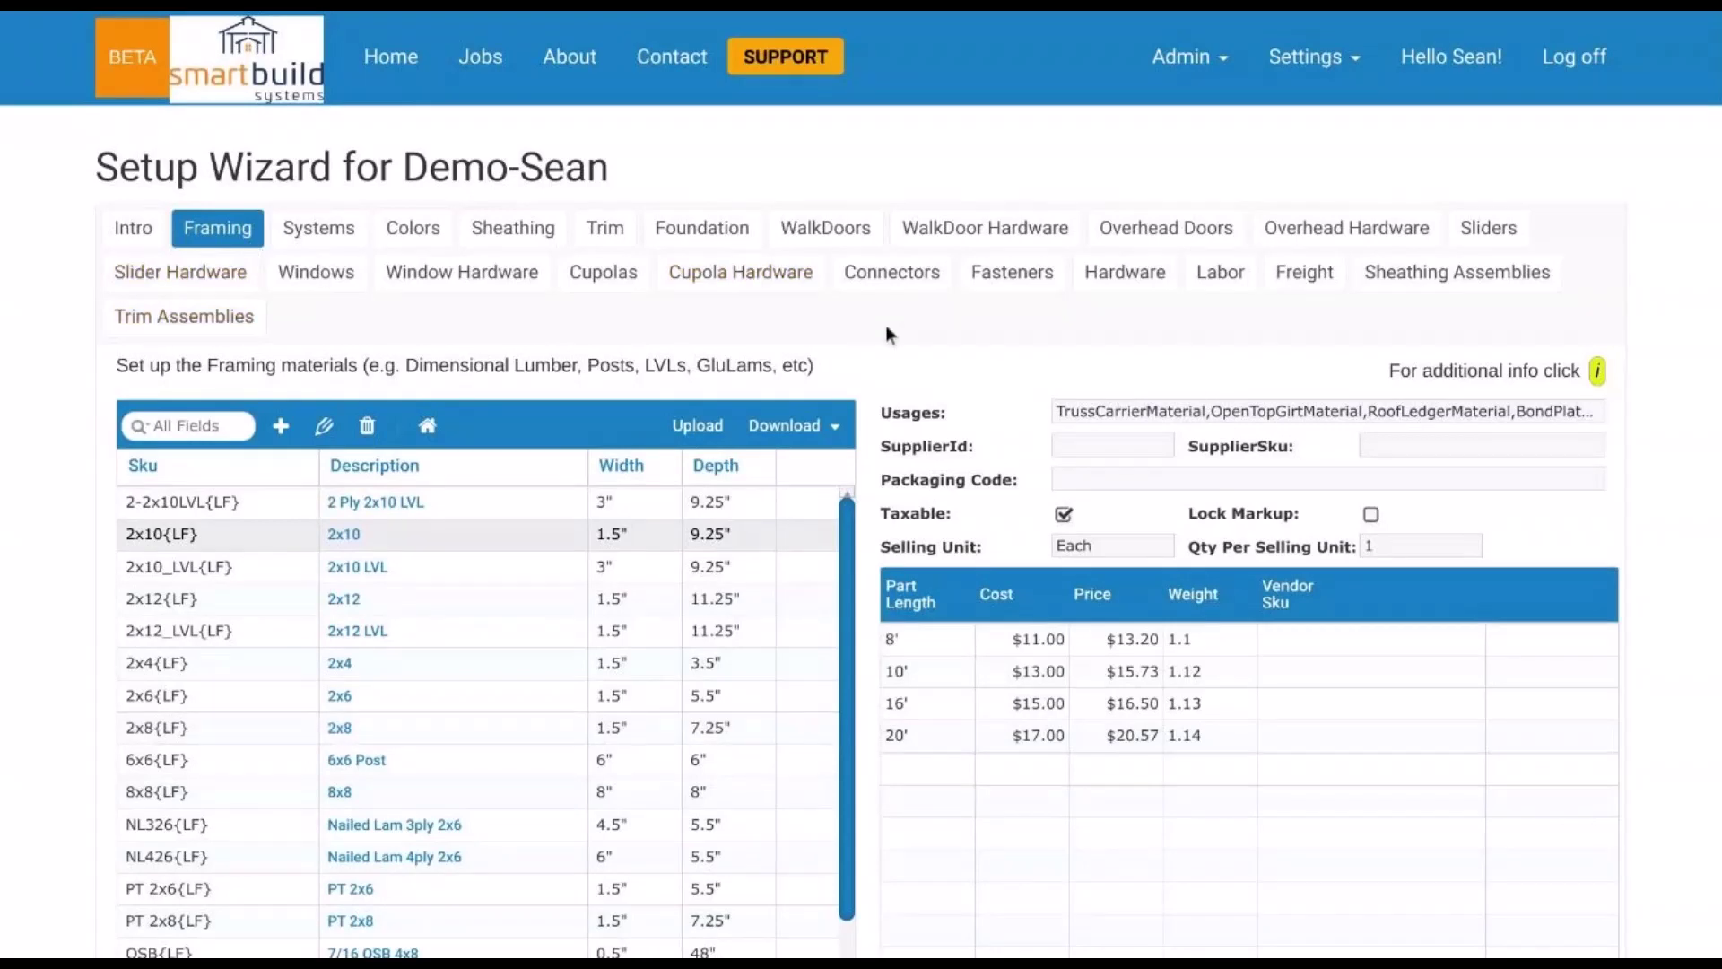
left_click(1344, 72)
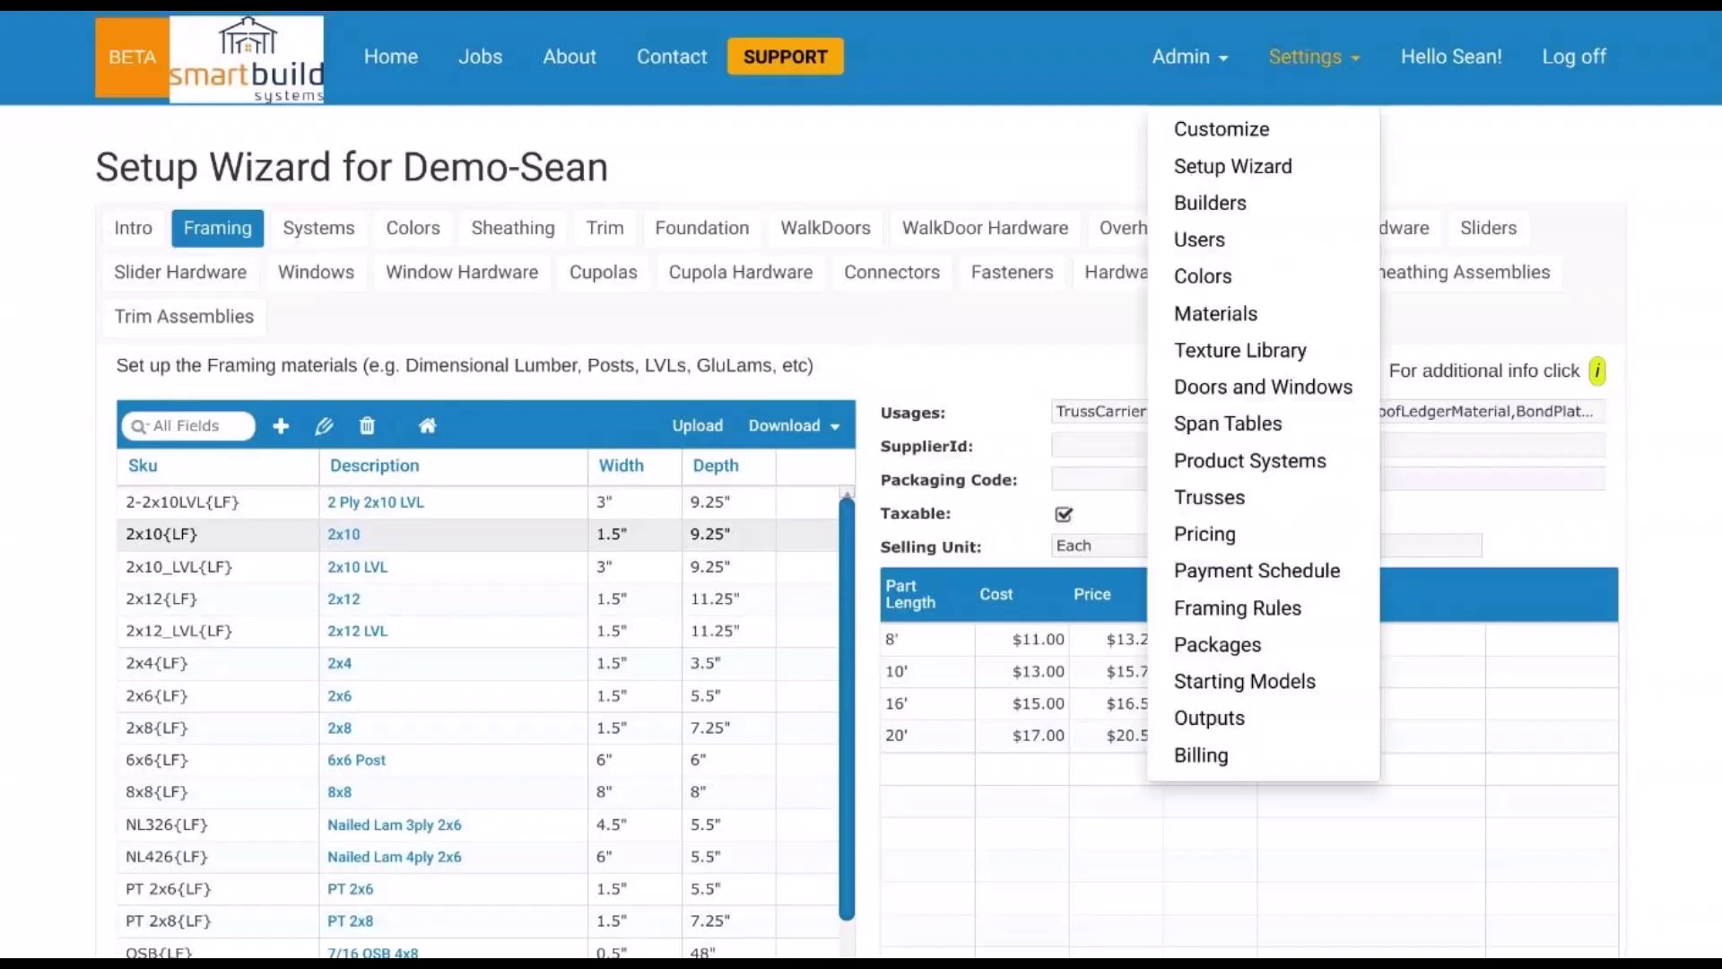
left_click(1004, 332)
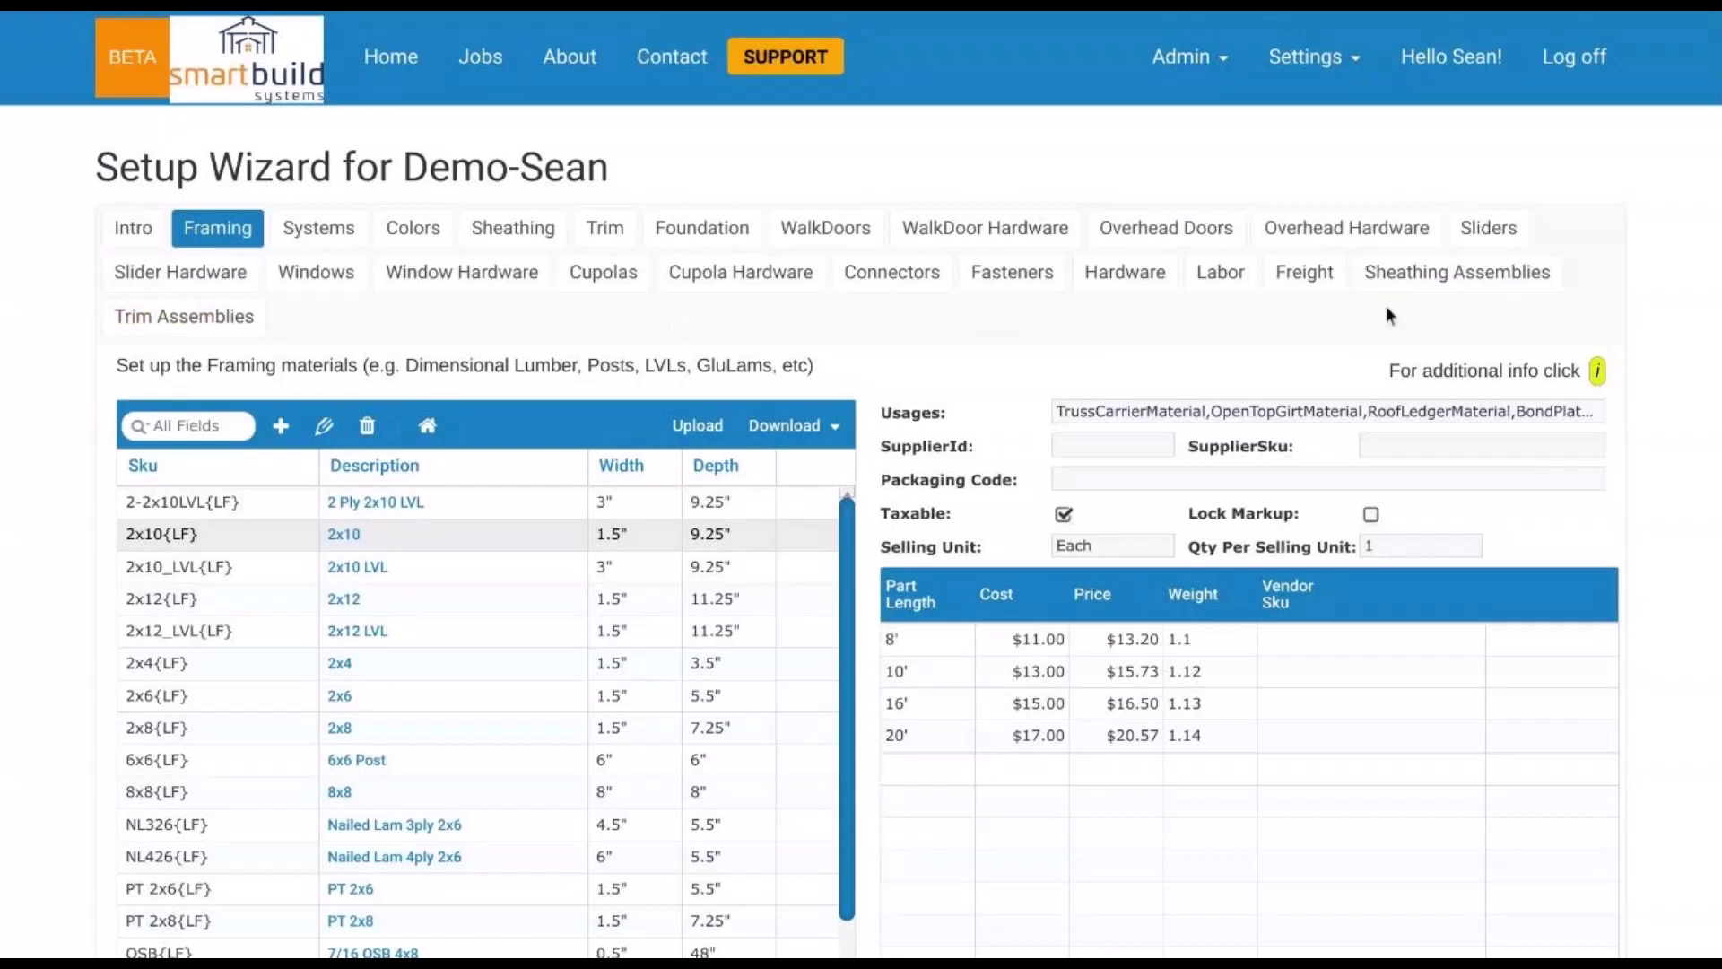
- Display the wizard's Sheathing Assemblies setup list
left_click(1459, 278)
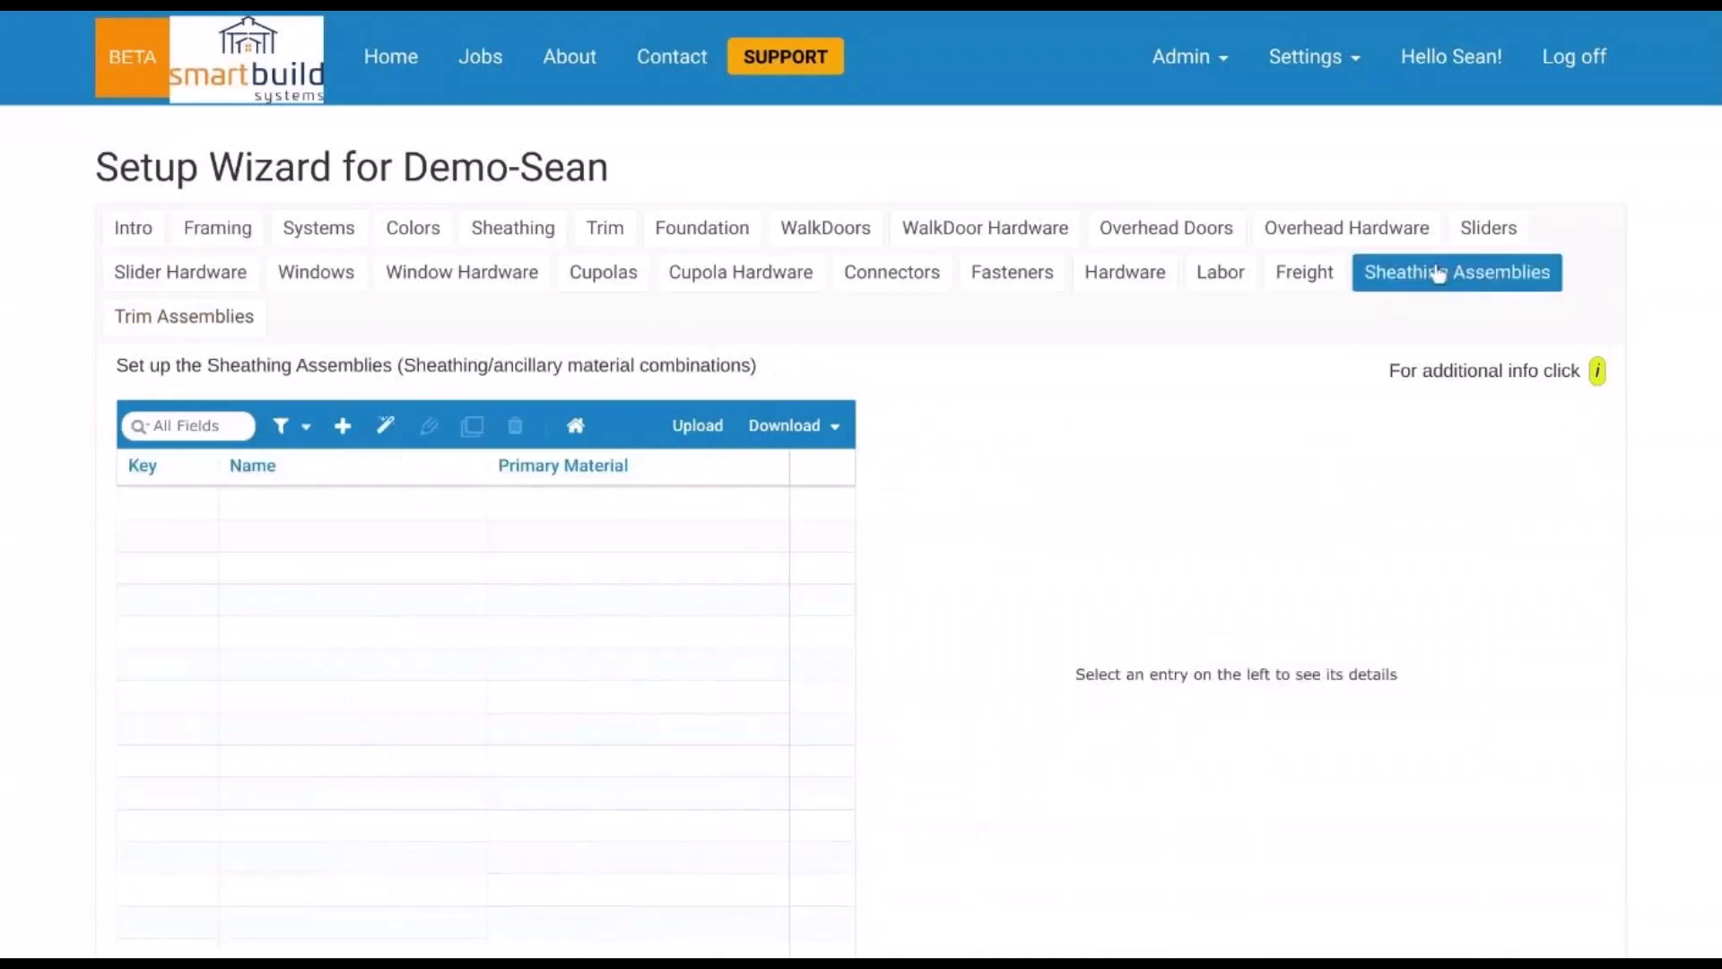
scroll(364, 580, "down", 1)
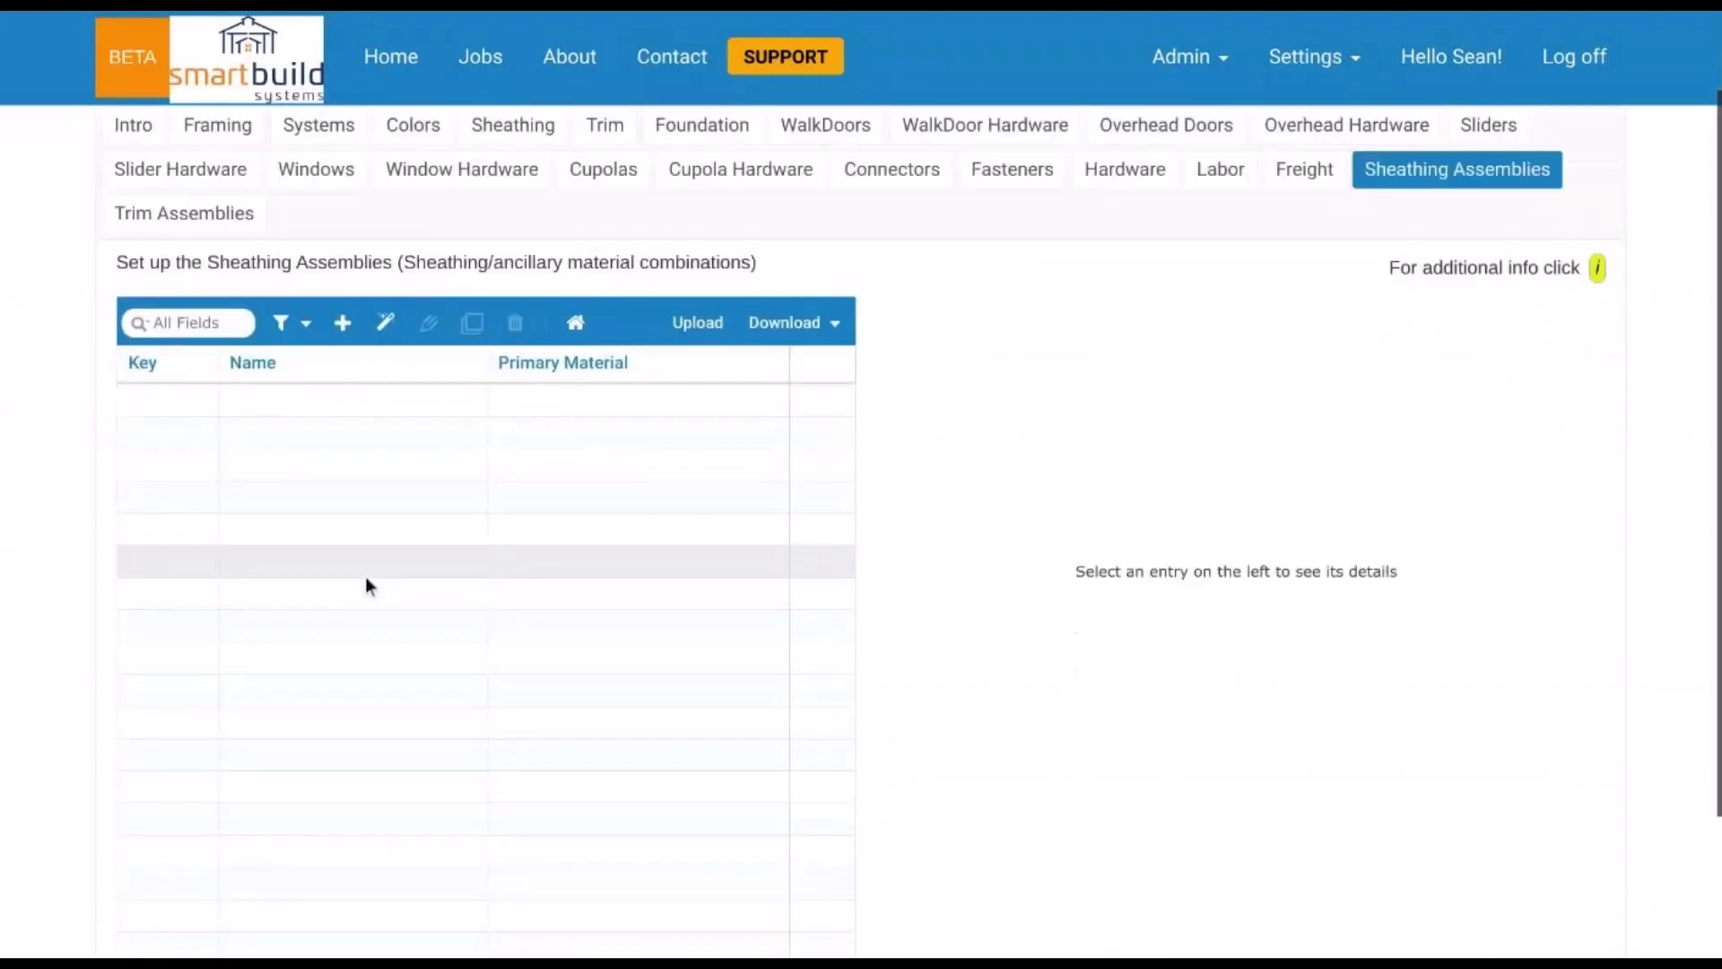
scroll(161, 281, "up", 1)
- Go to the Trim Assemblies setup and open the Flat Ridge Cap Line 1 assembly for editing
left_click(209, 318)
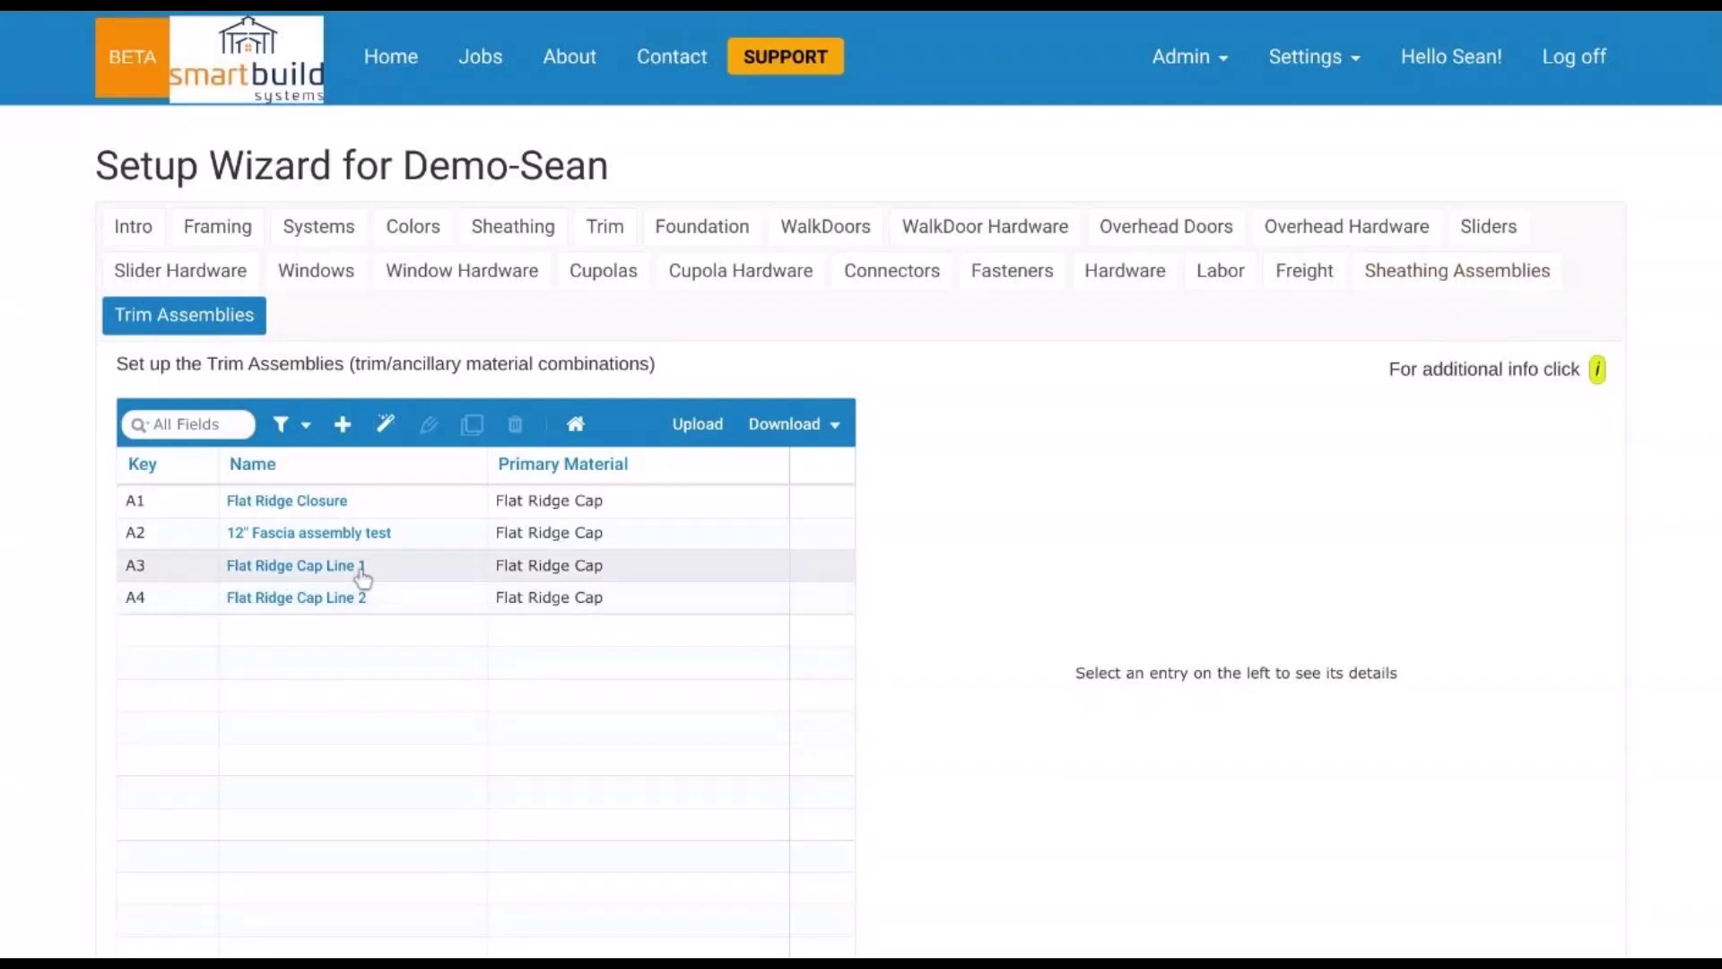
left_click(431, 579)
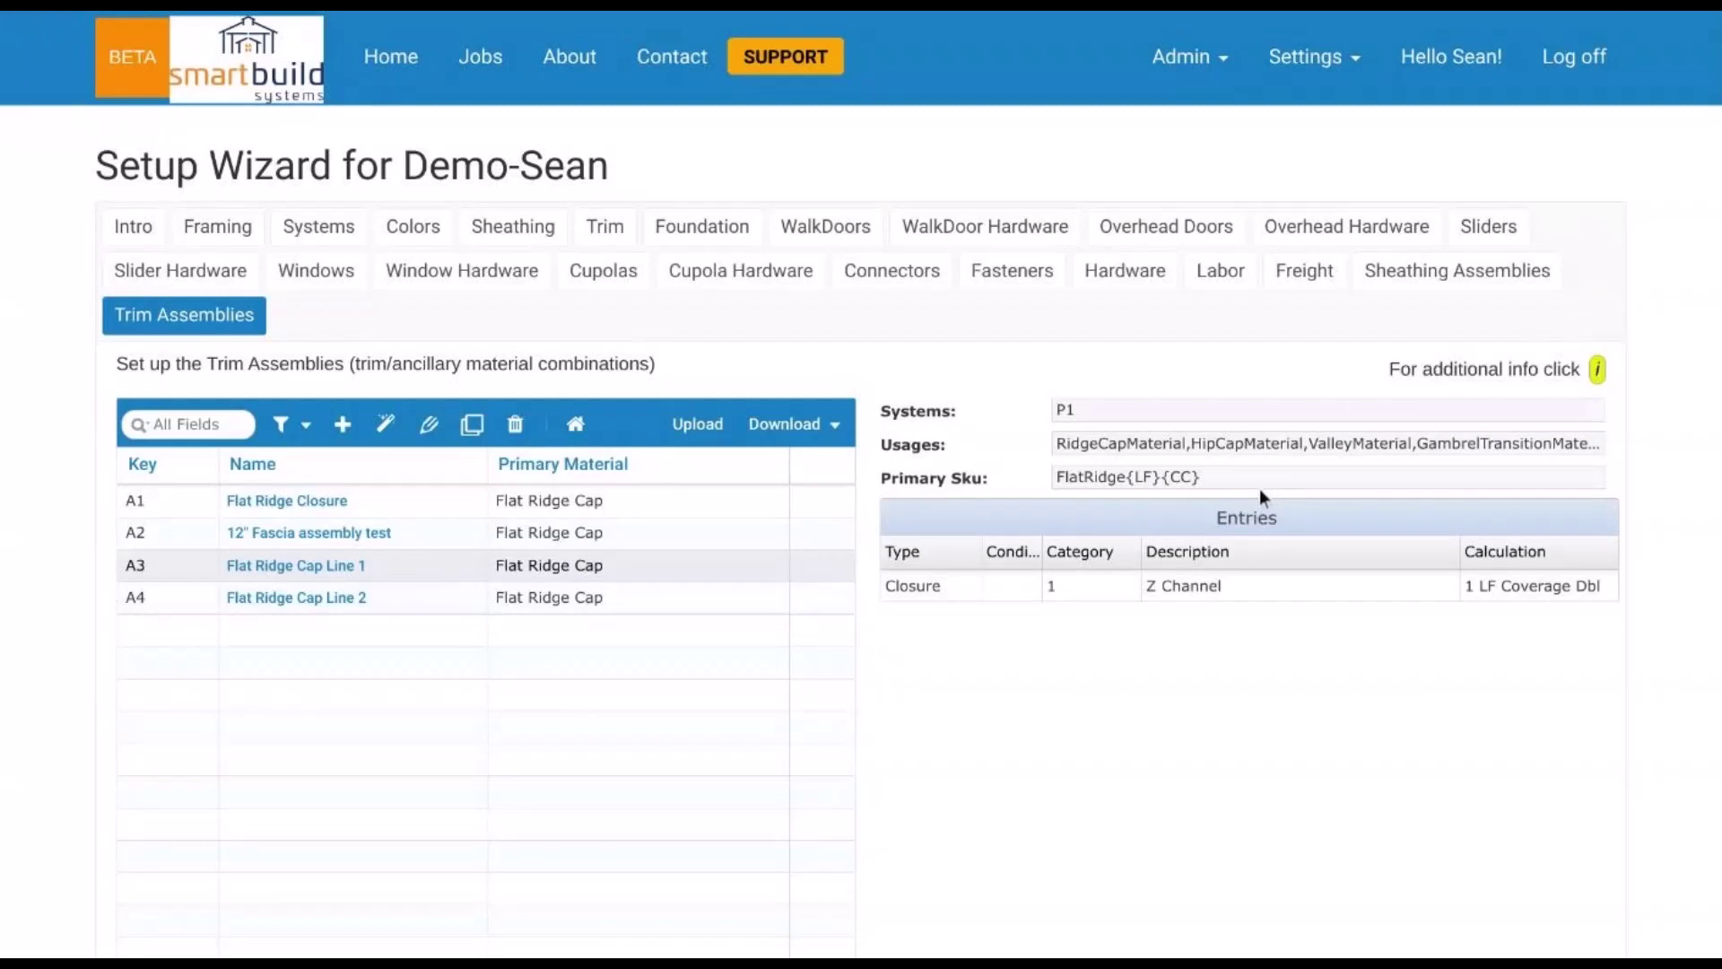
double_click(422, 574)
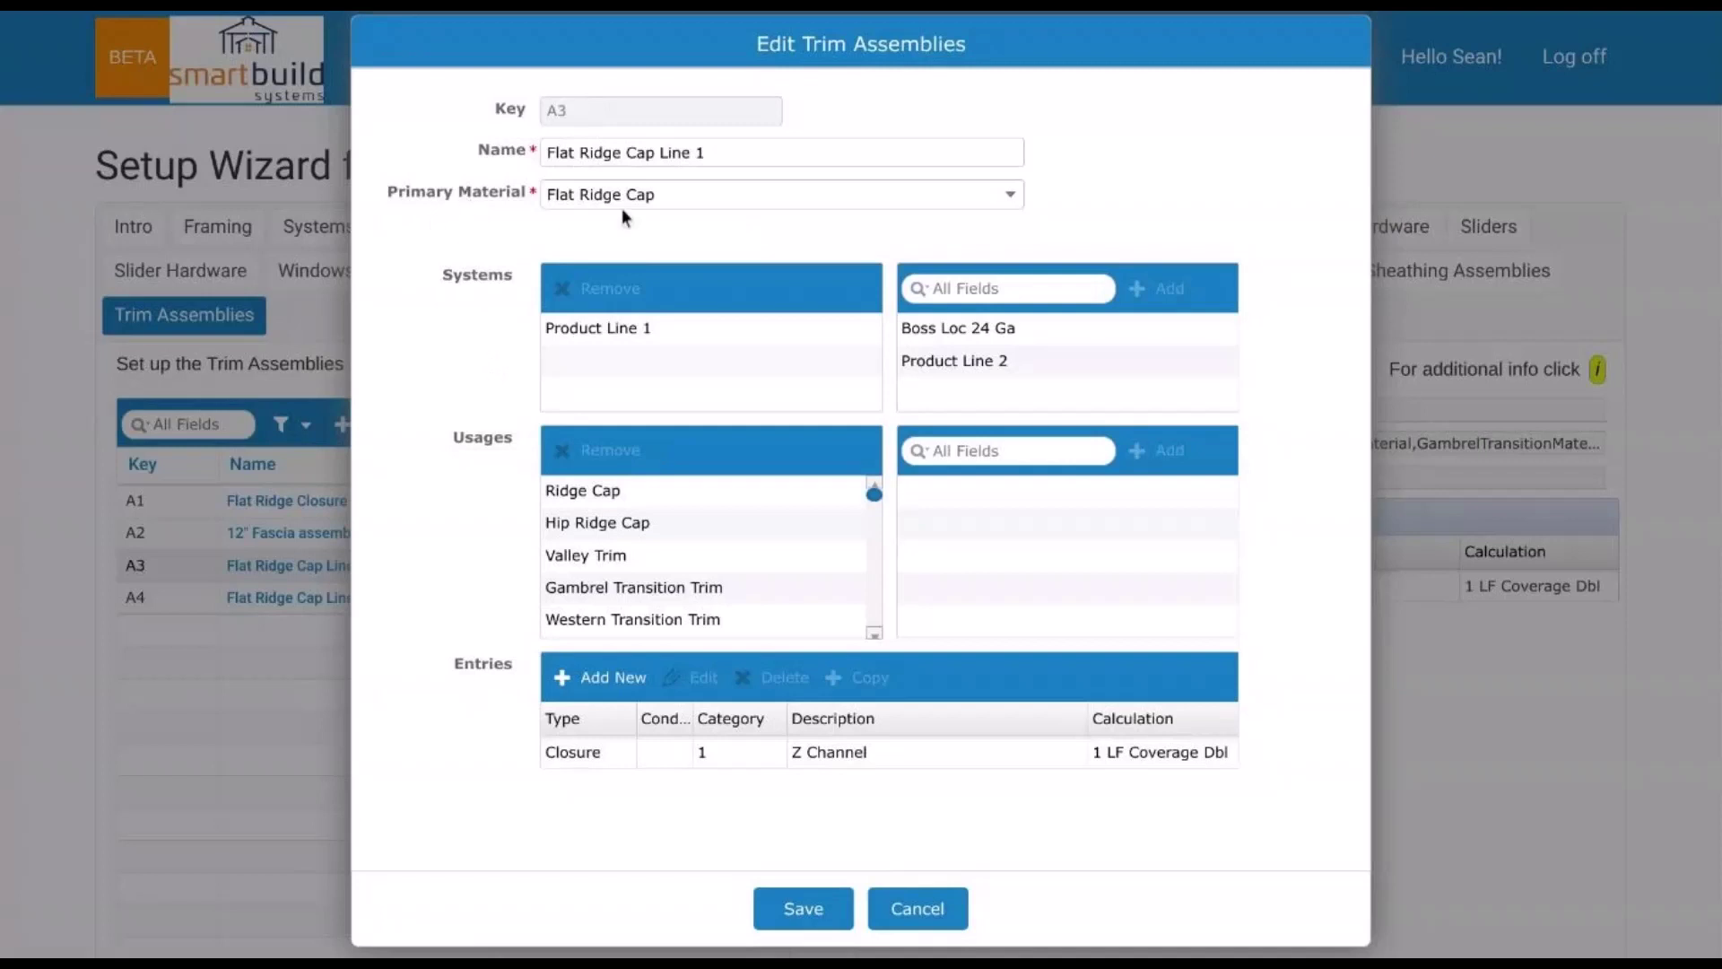
- Look through the primary material choices for the Flat Ridge Cap Line 1 assembly
left_click(696, 201)
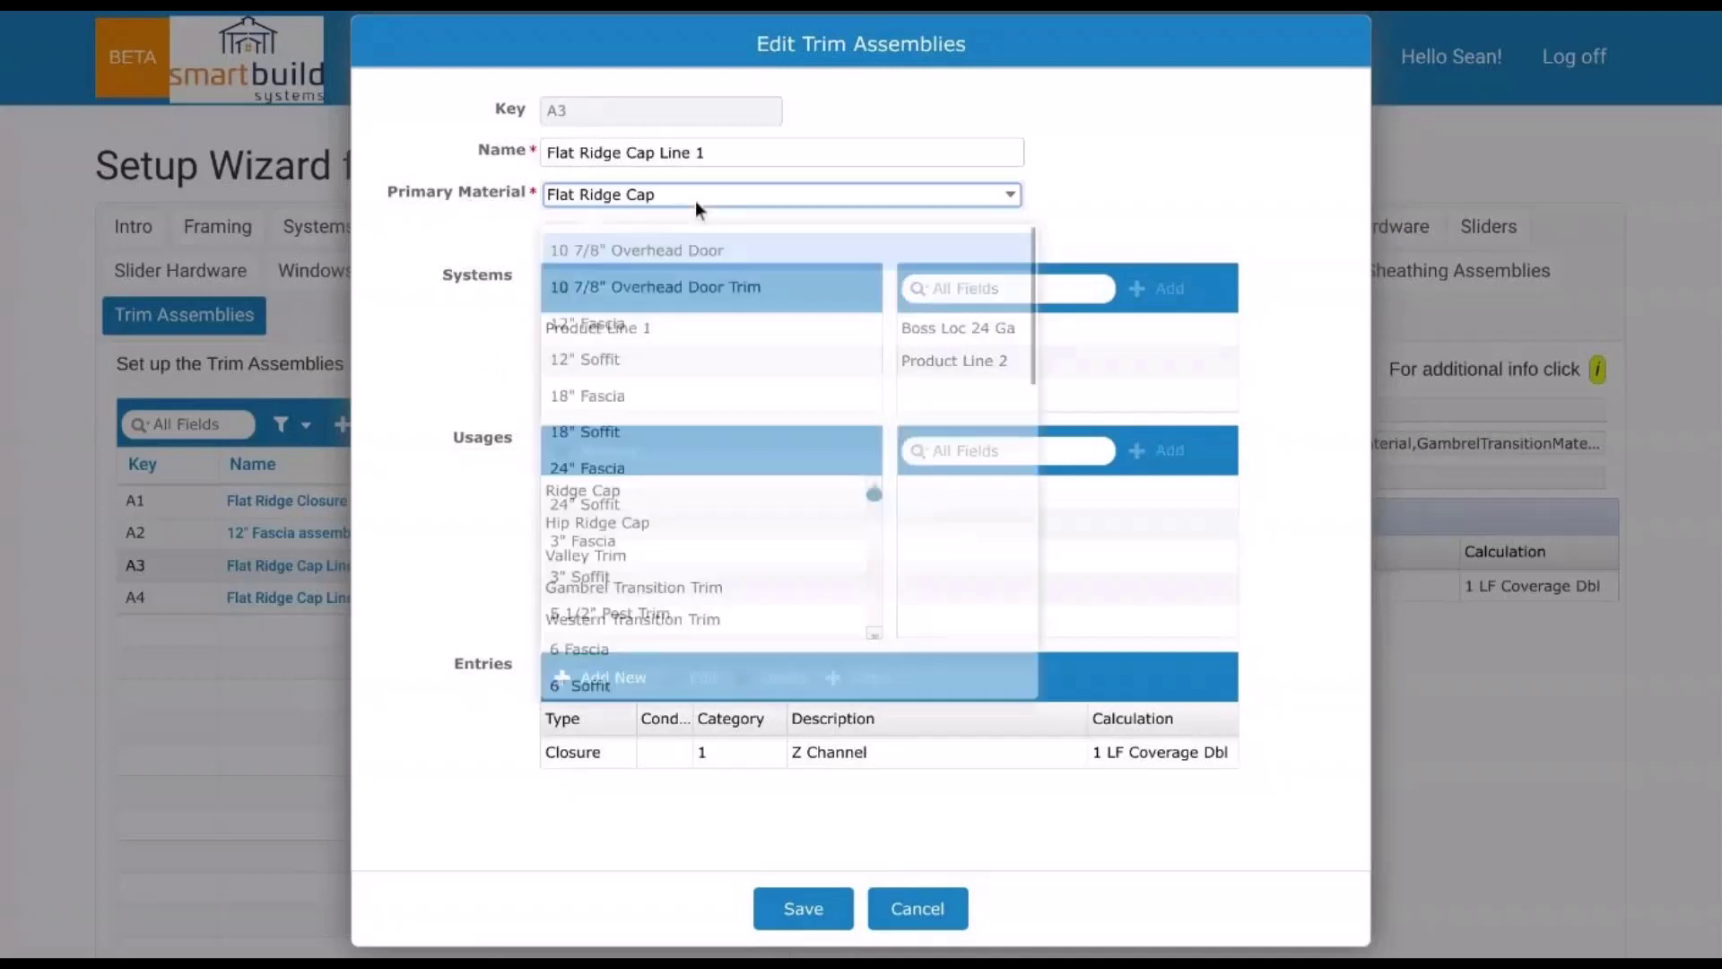
scroll(777, 452, "down", 3)
scroll(777, 452, "down", 3)
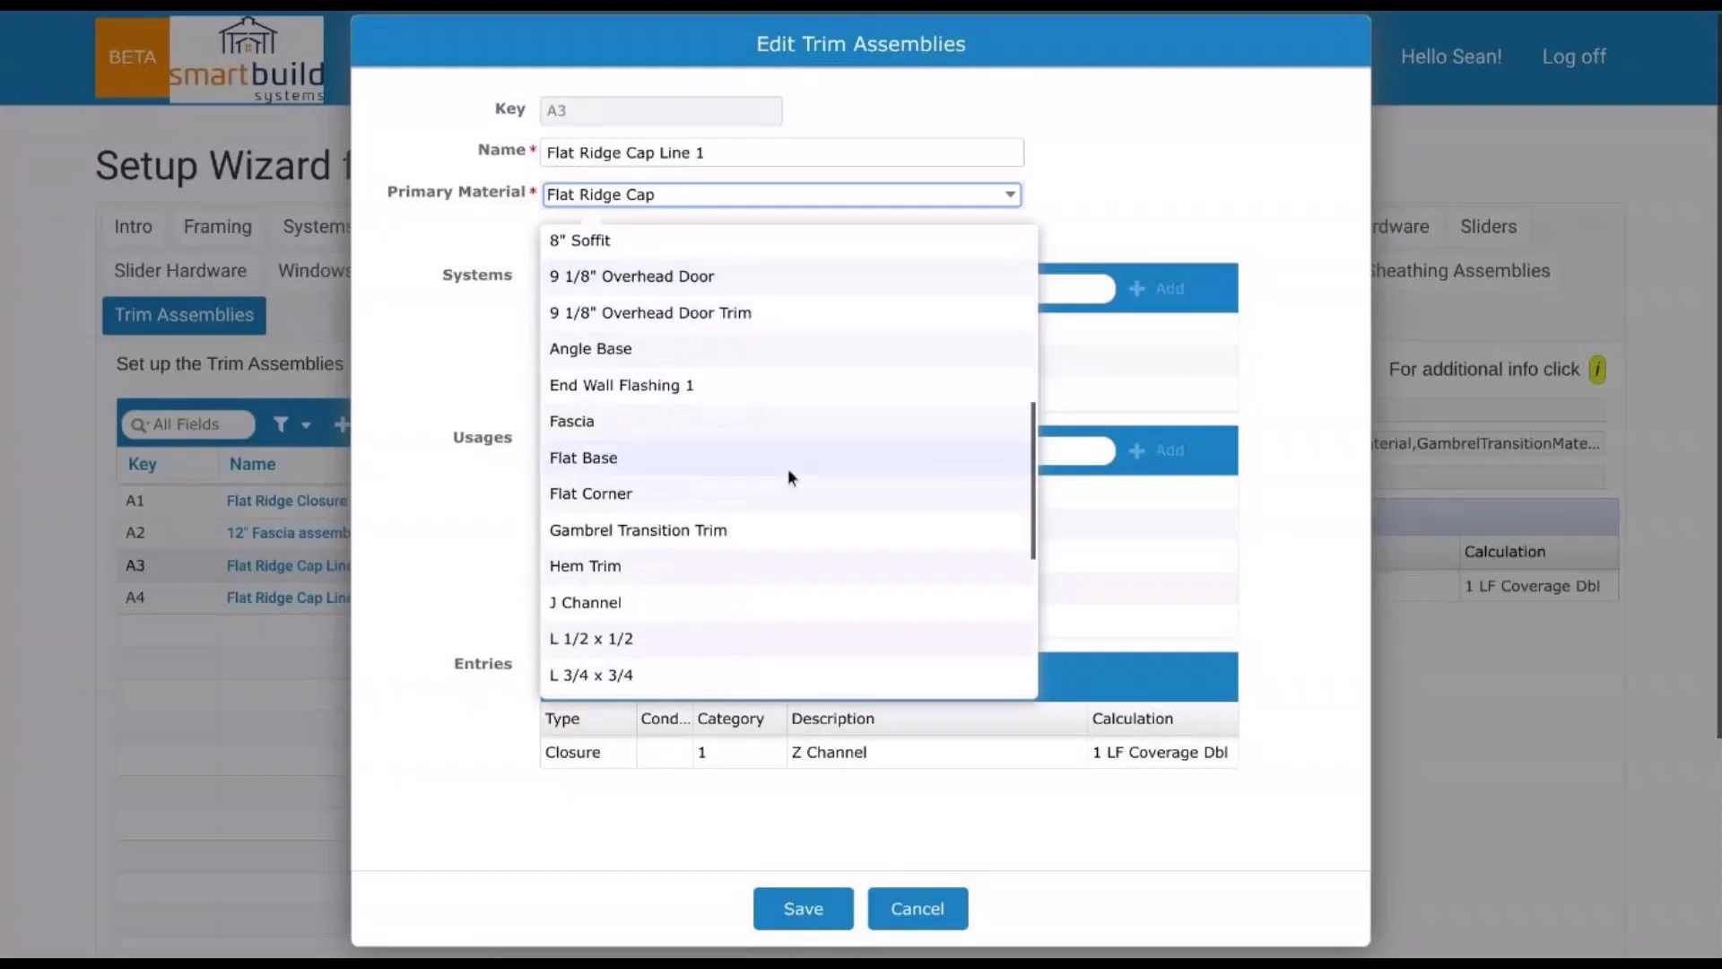
scroll(788, 469, "down", 5)
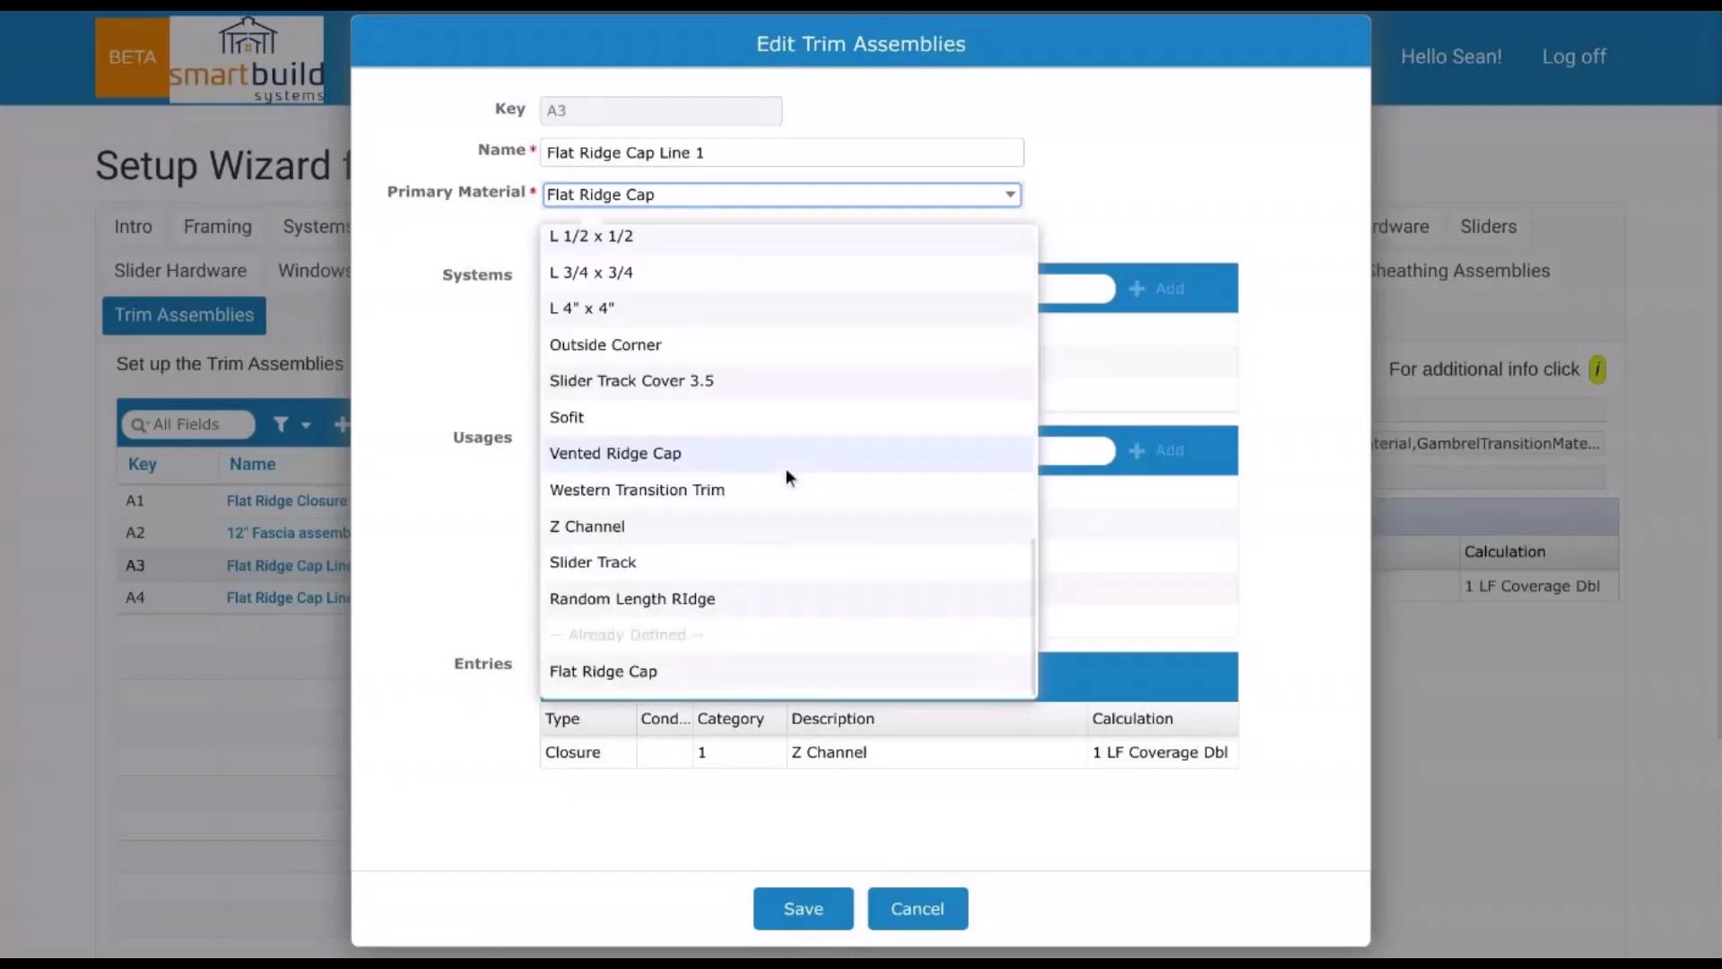
scroll(785, 466, "down", 3)
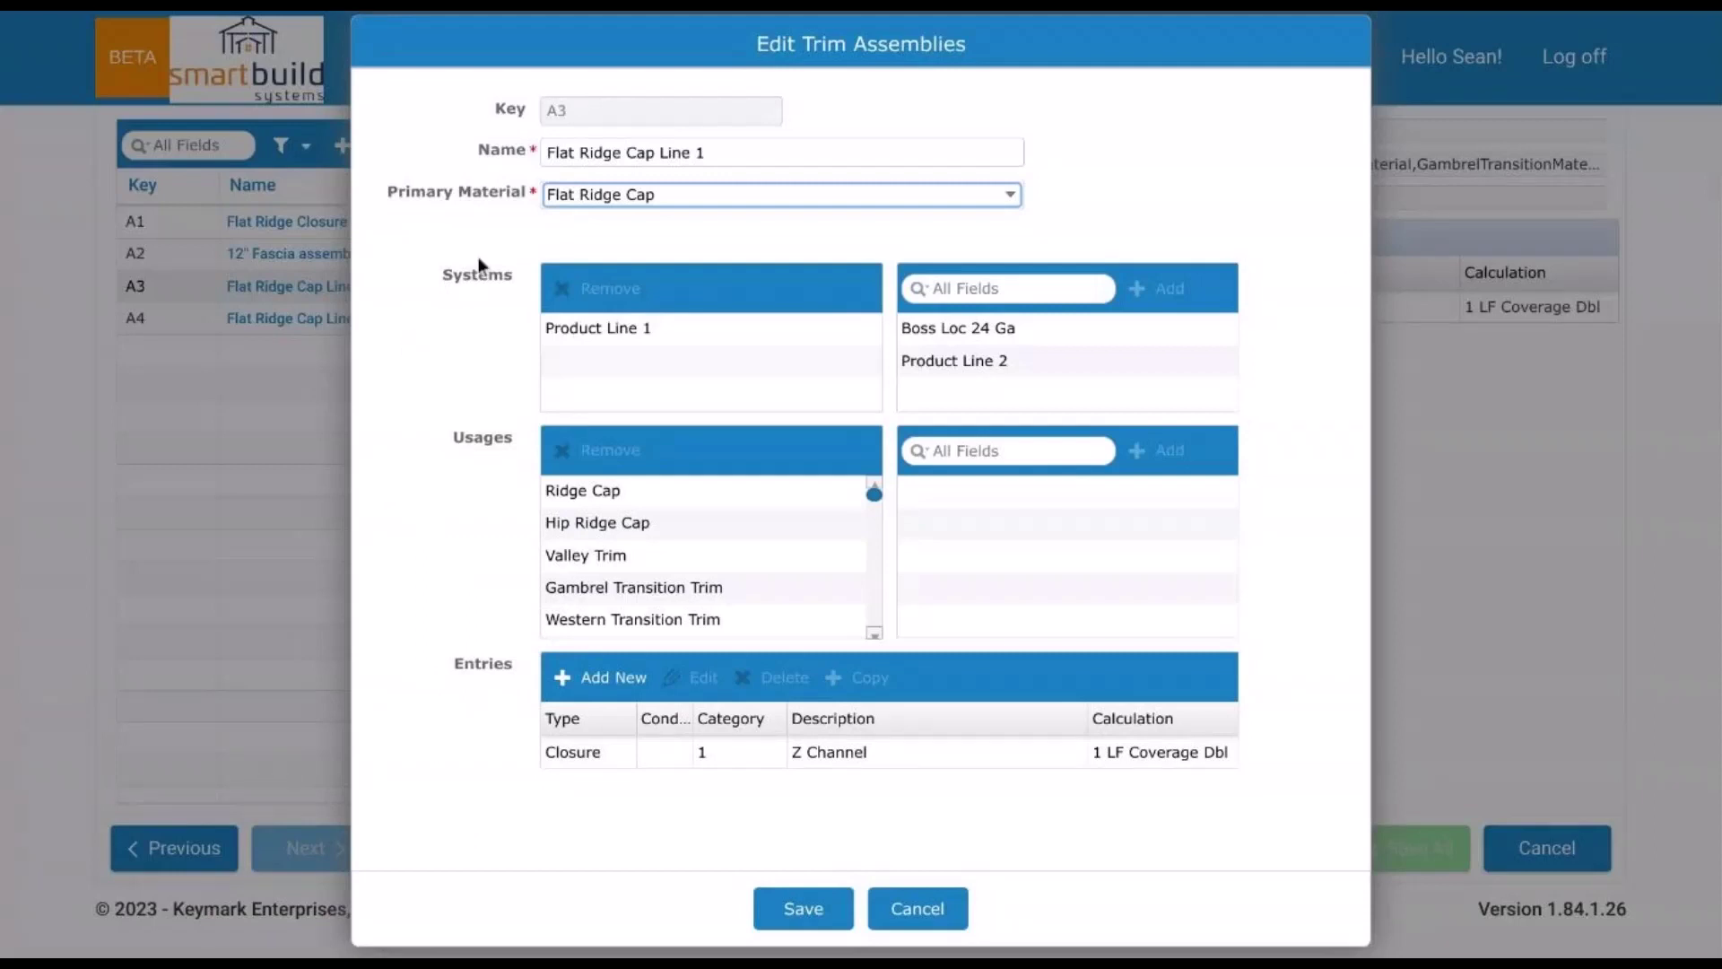
- Select the Product Line 1 system assigned to Flat Ridge Cap Line 1 and close the assembly without saving
left_click_drag(1127, 45, 1220, 15)
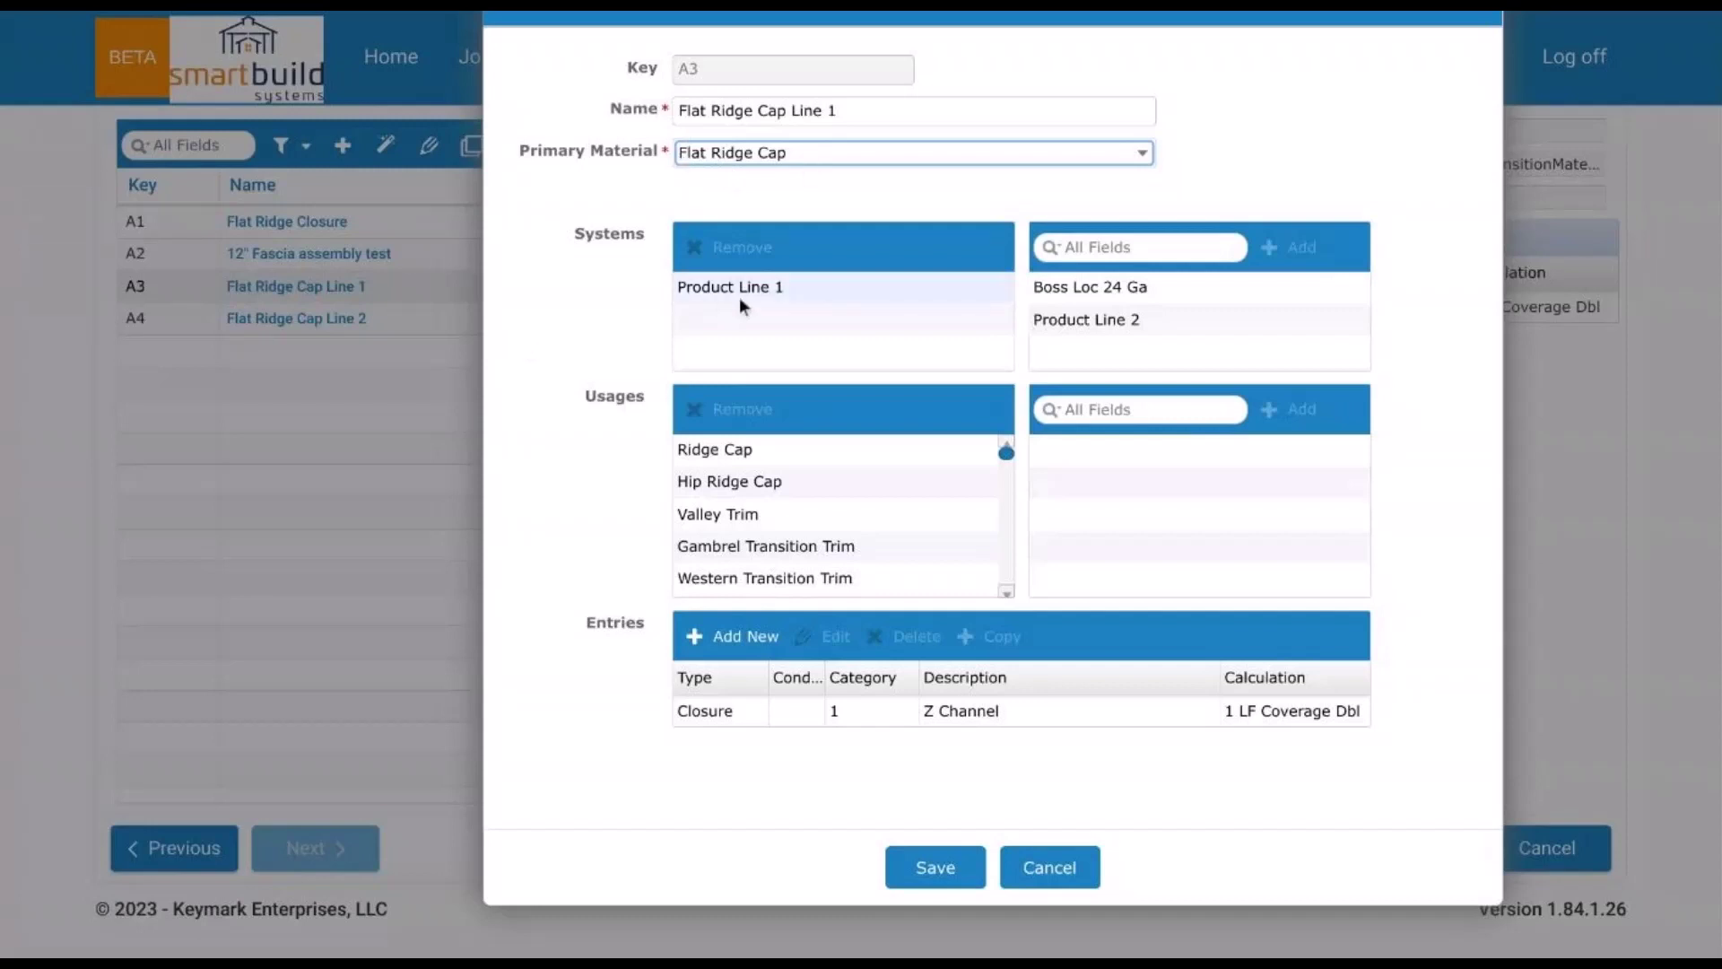
left_click(763, 284)
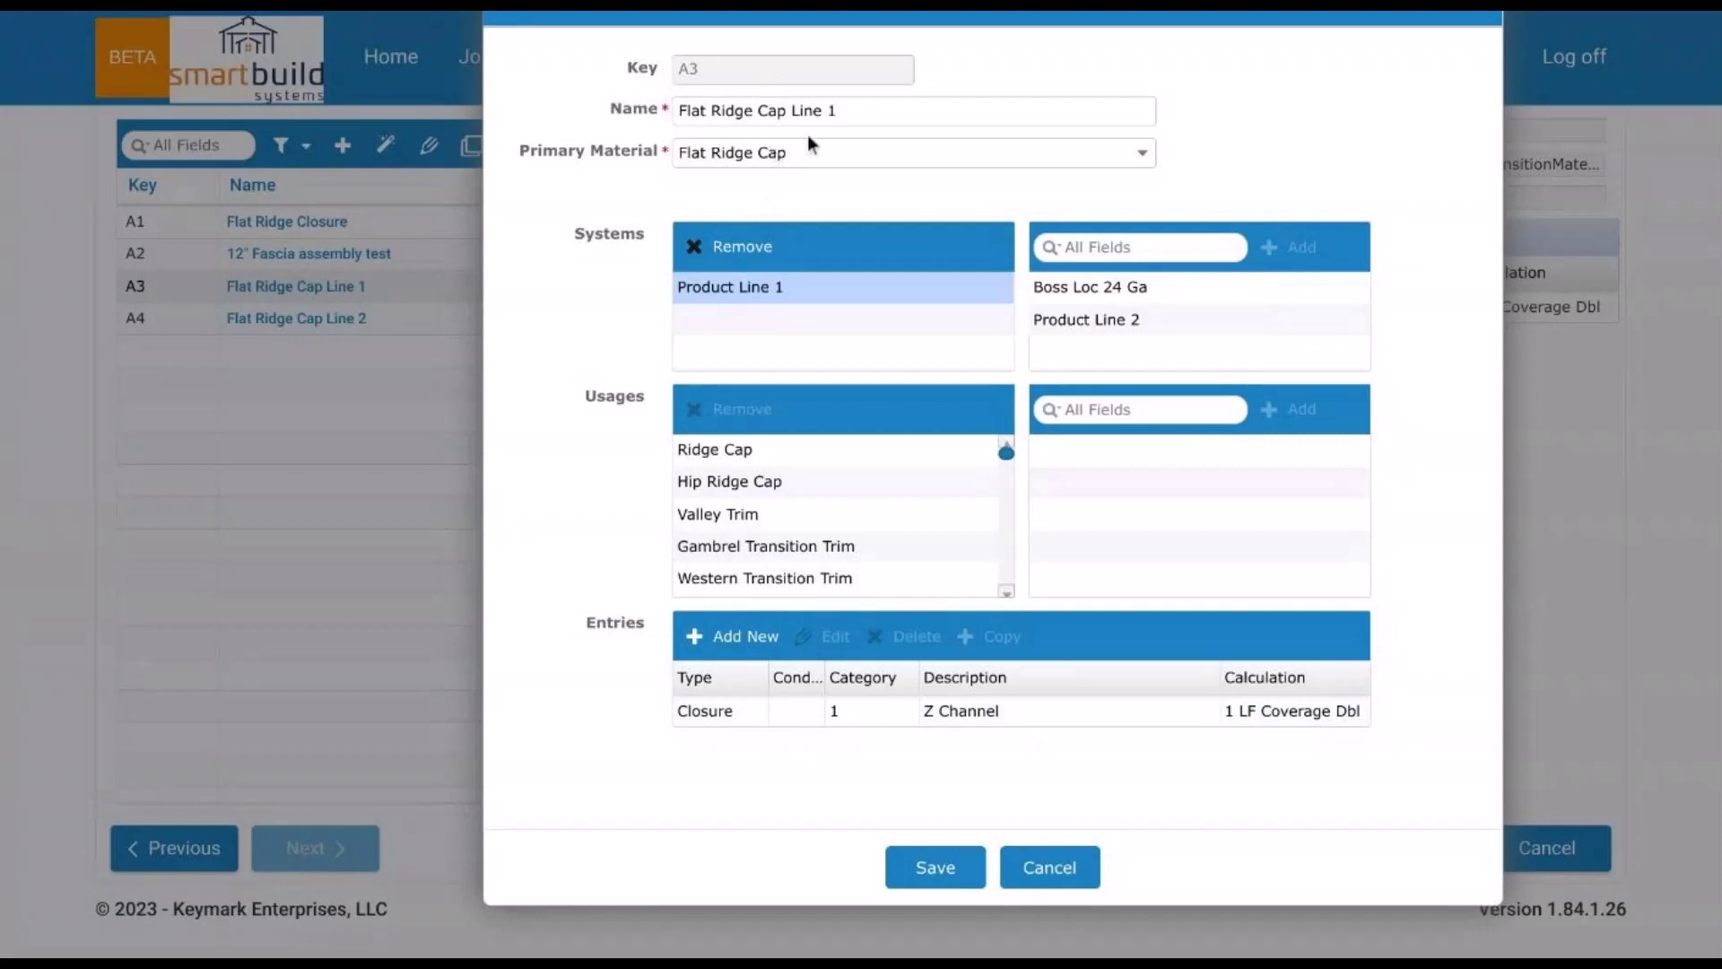
left_click(1048, 870)
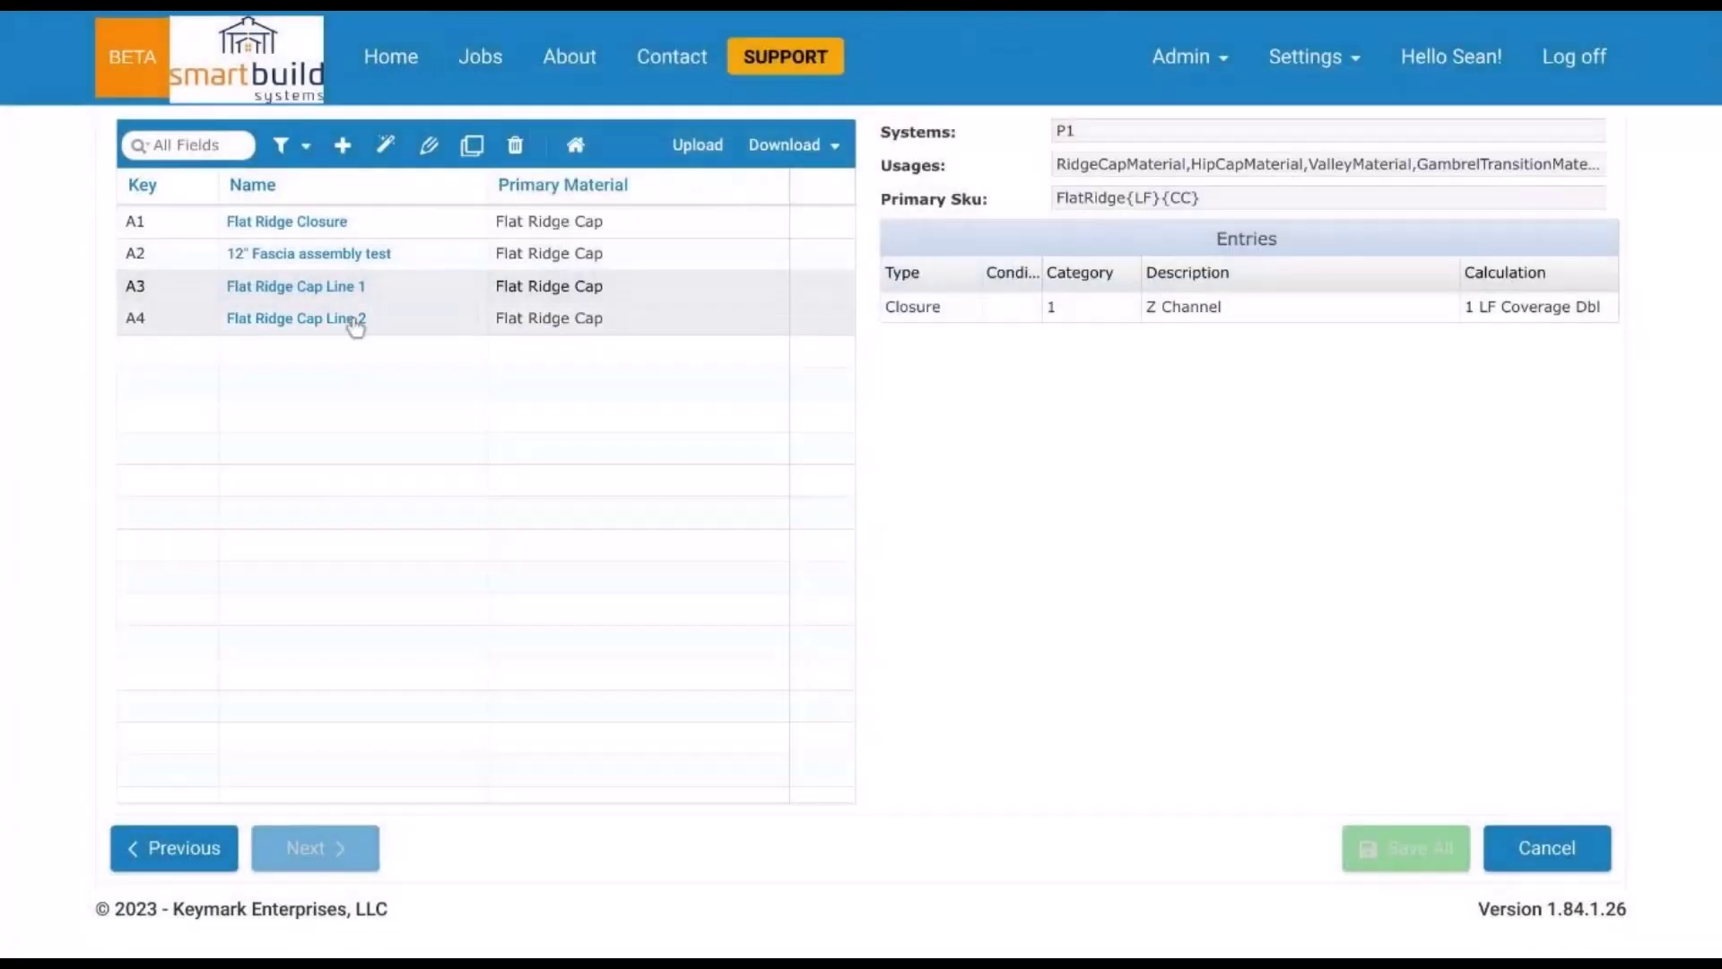
- Open the Flat Ridge Cap Line 2 trim assembly to view its system, usage and closure entry, and close it without saving
left_click(356, 321)
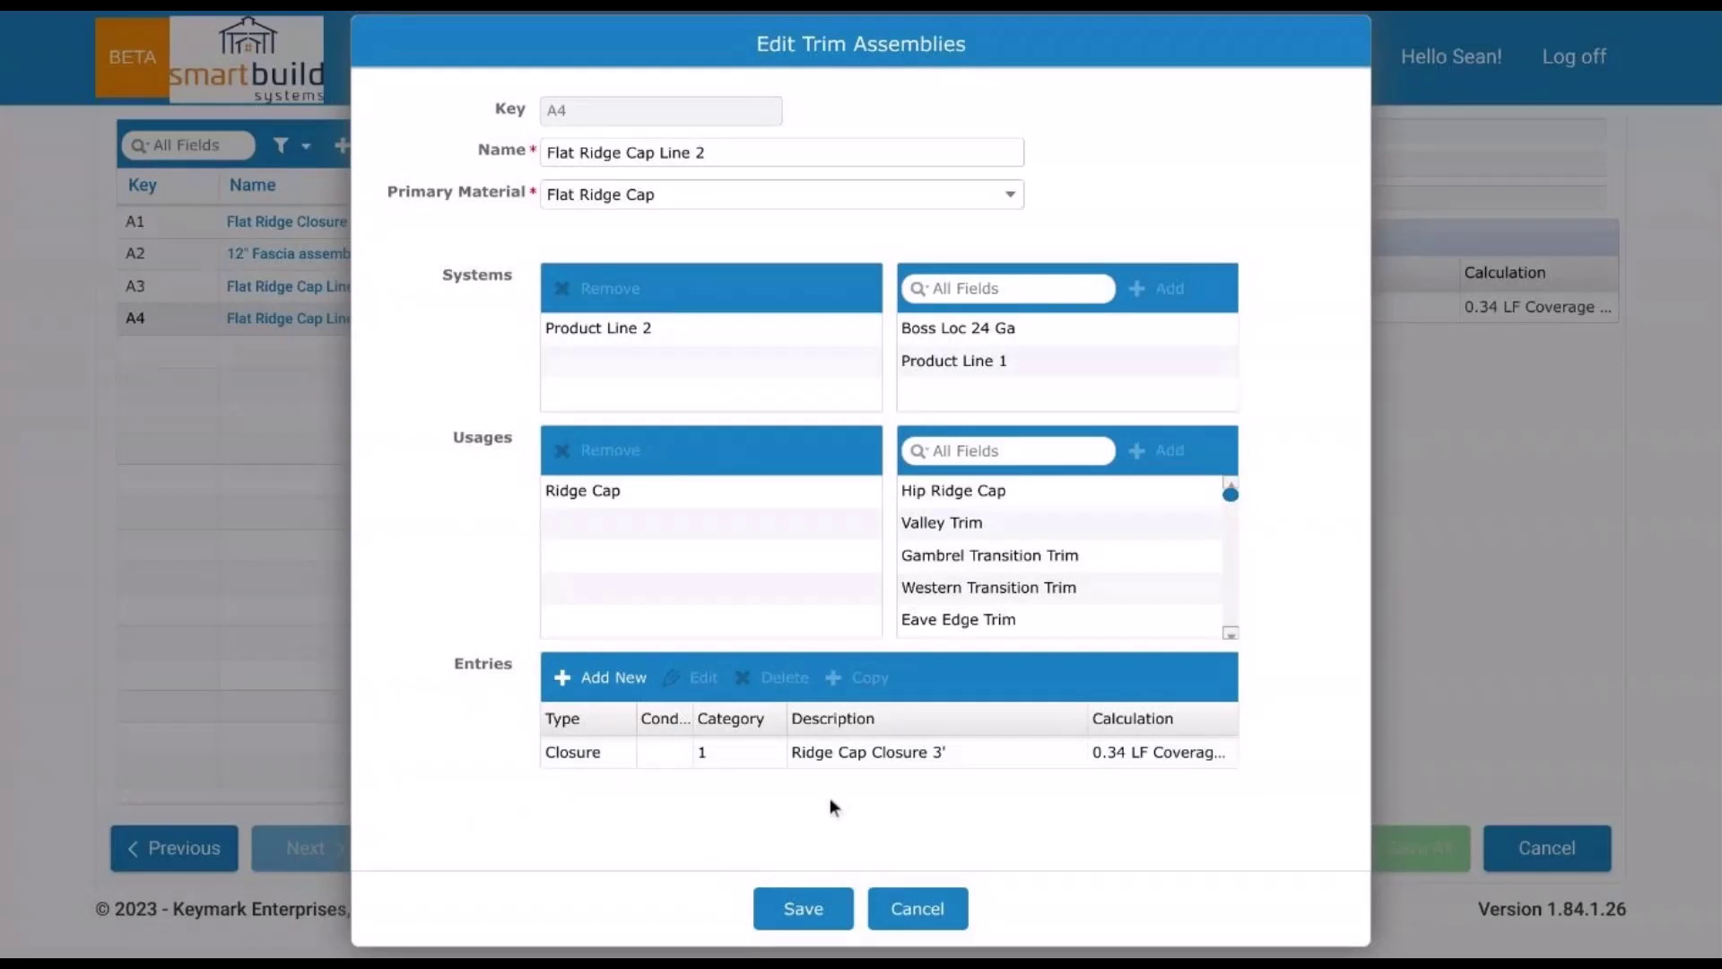
left_click(912, 914)
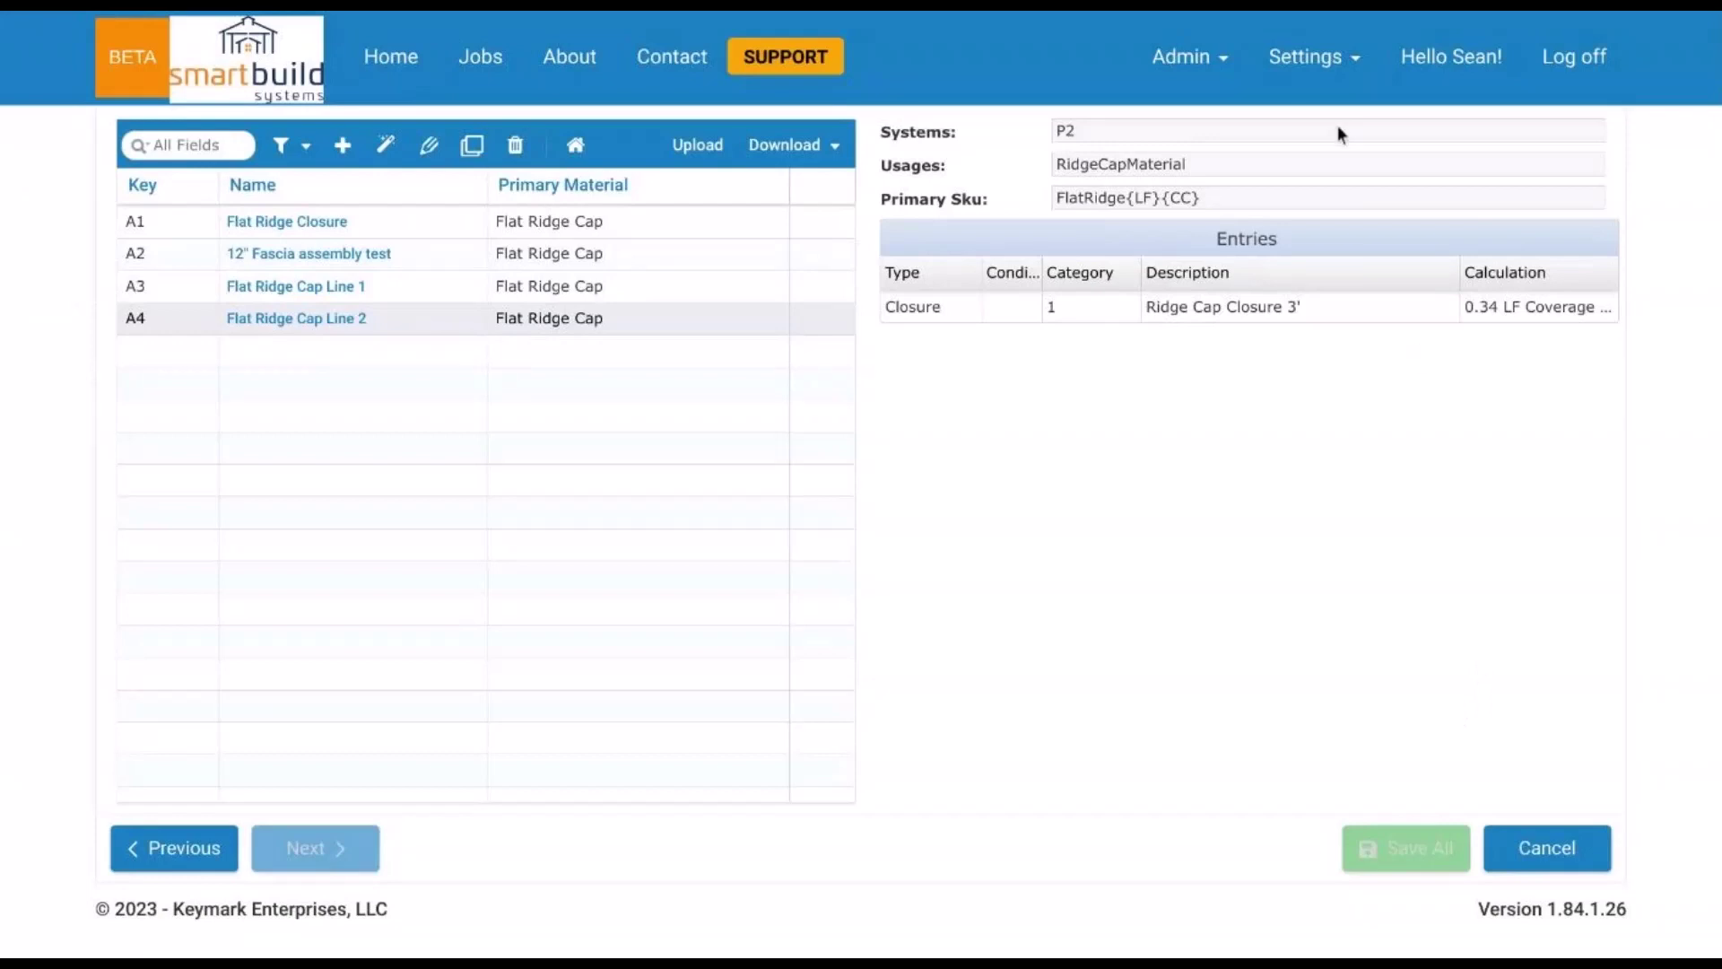
- Return to the Setup Wizard's Sheathing setup and open the AG 40 yr 29 ga material for editing
left_click(1303, 72)
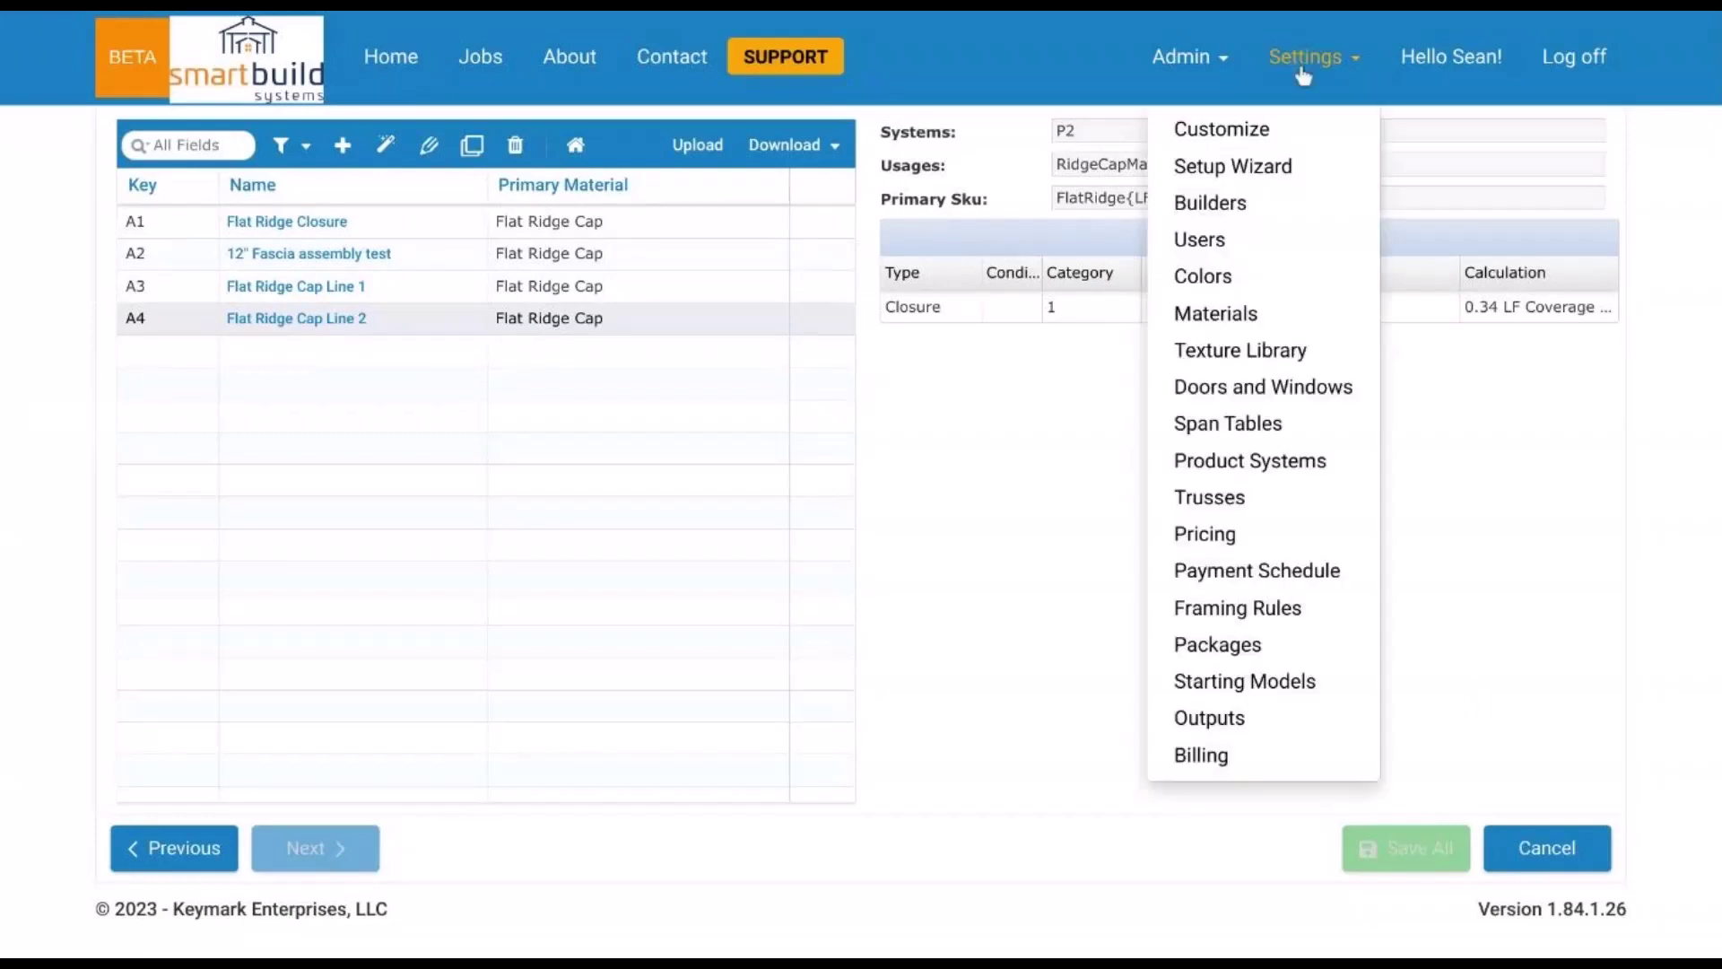
left_click(1289, 173)
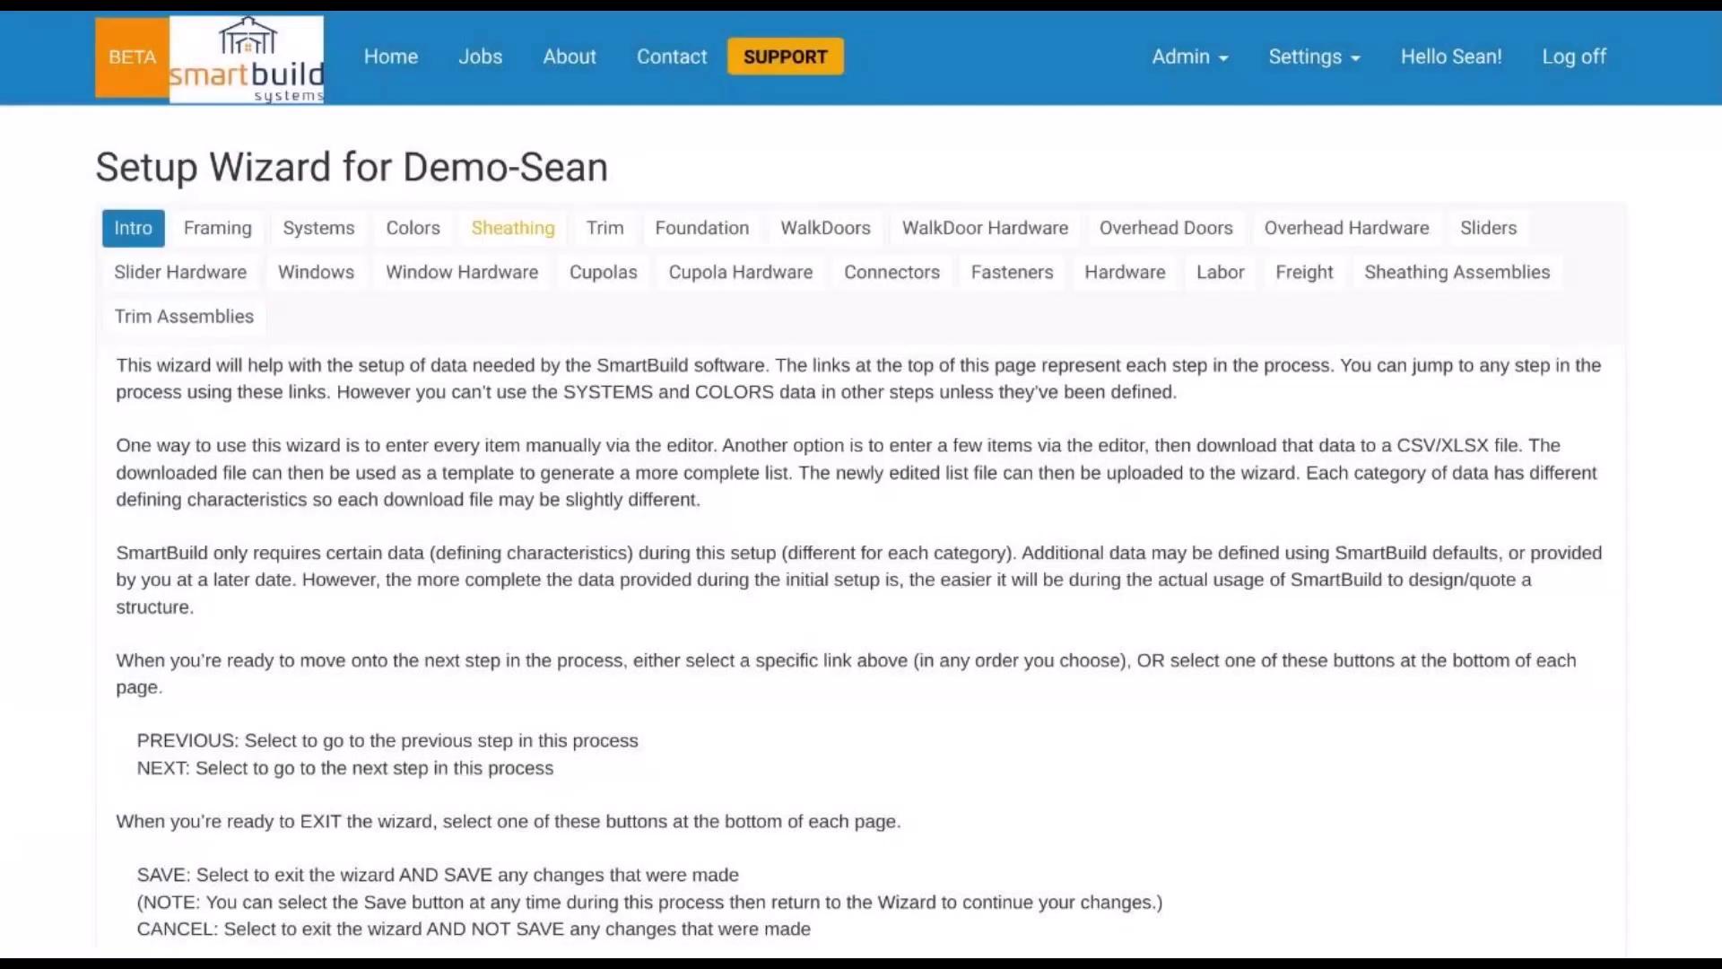
left_click(513, 229)
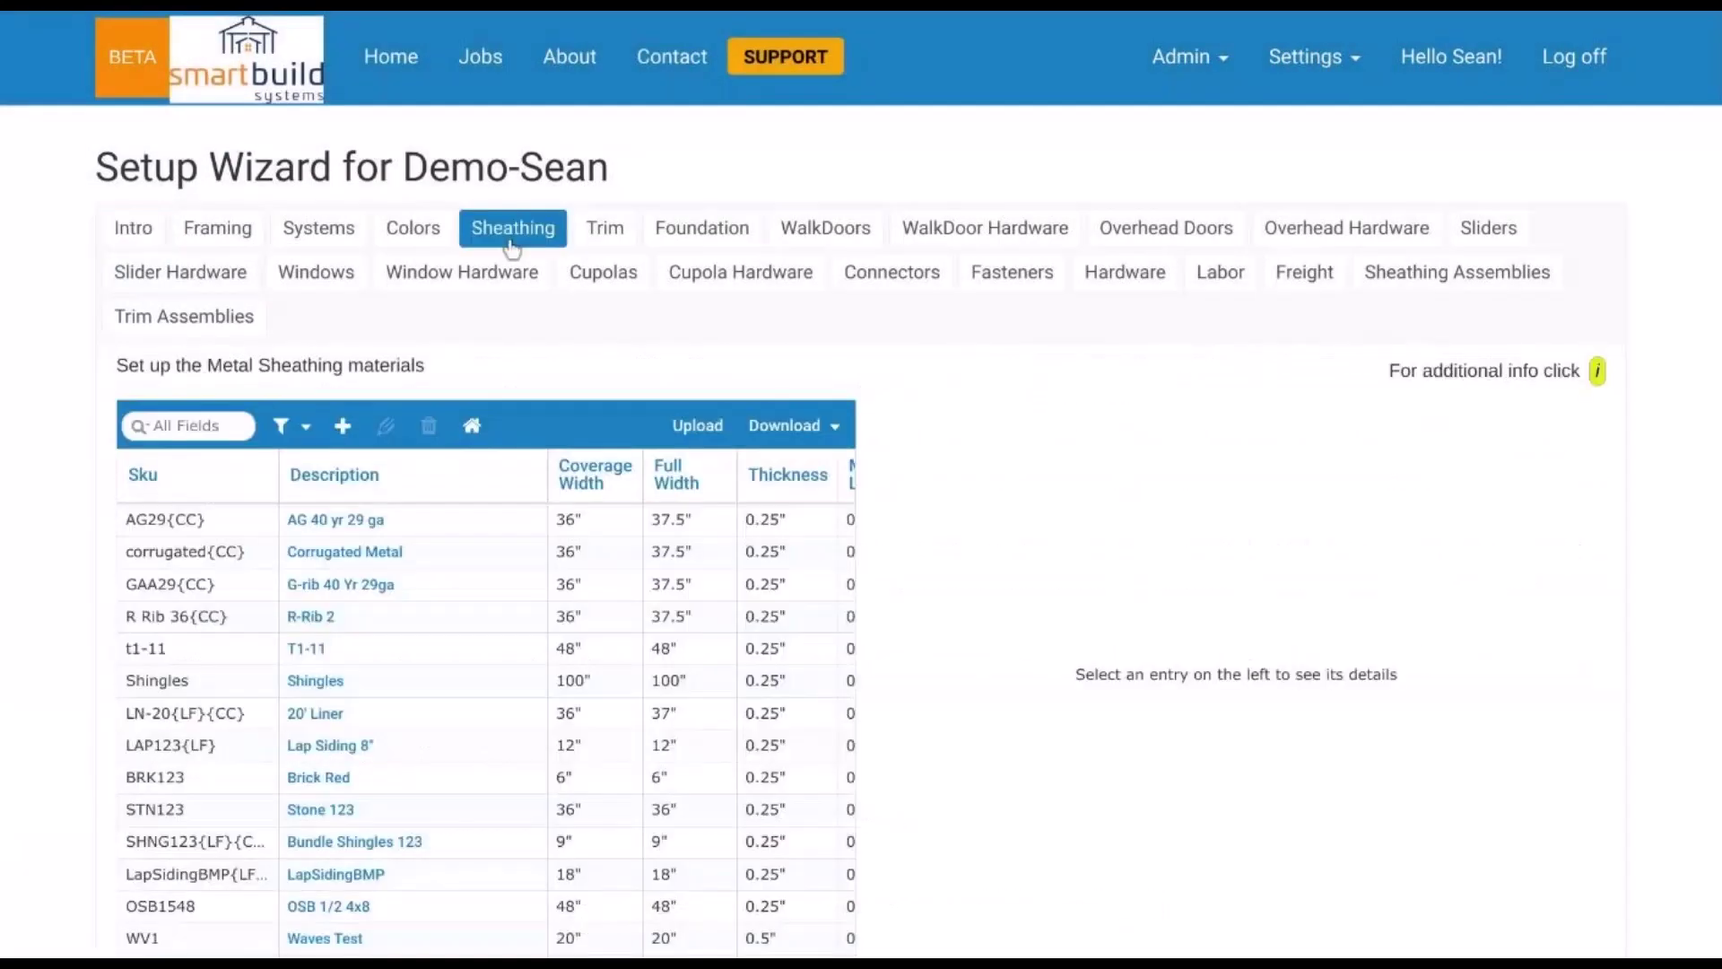
scroll(414, 493, "down", 1)
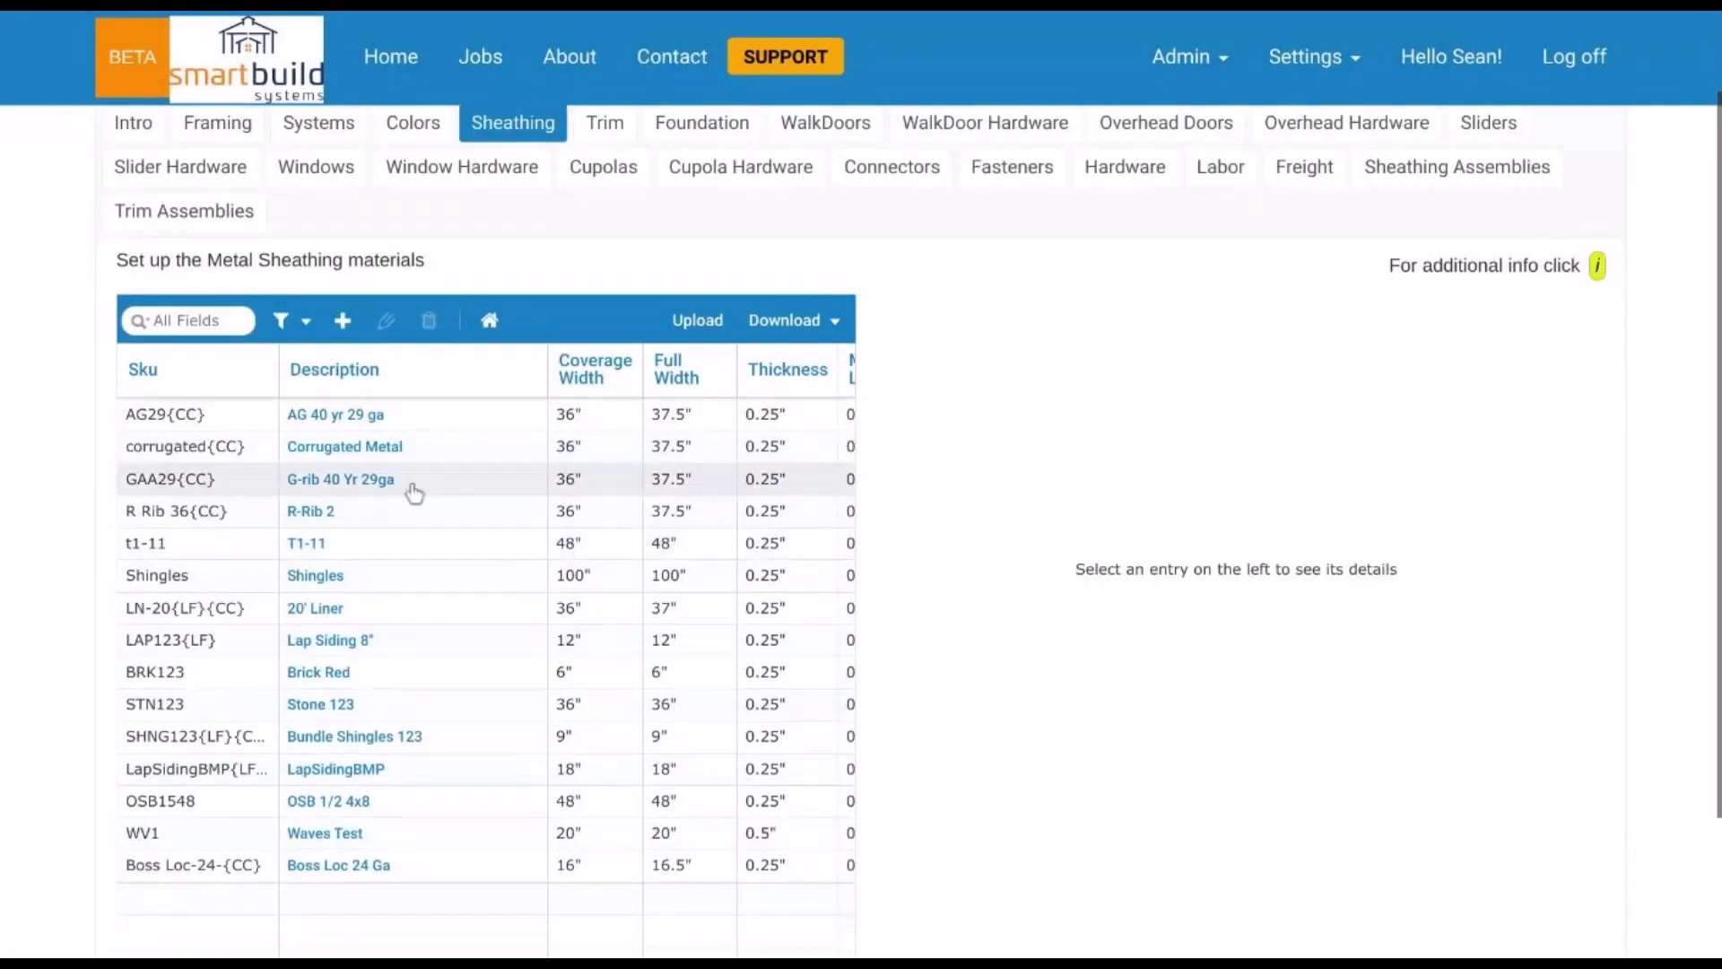
scroll(489, 543, "down", 1)
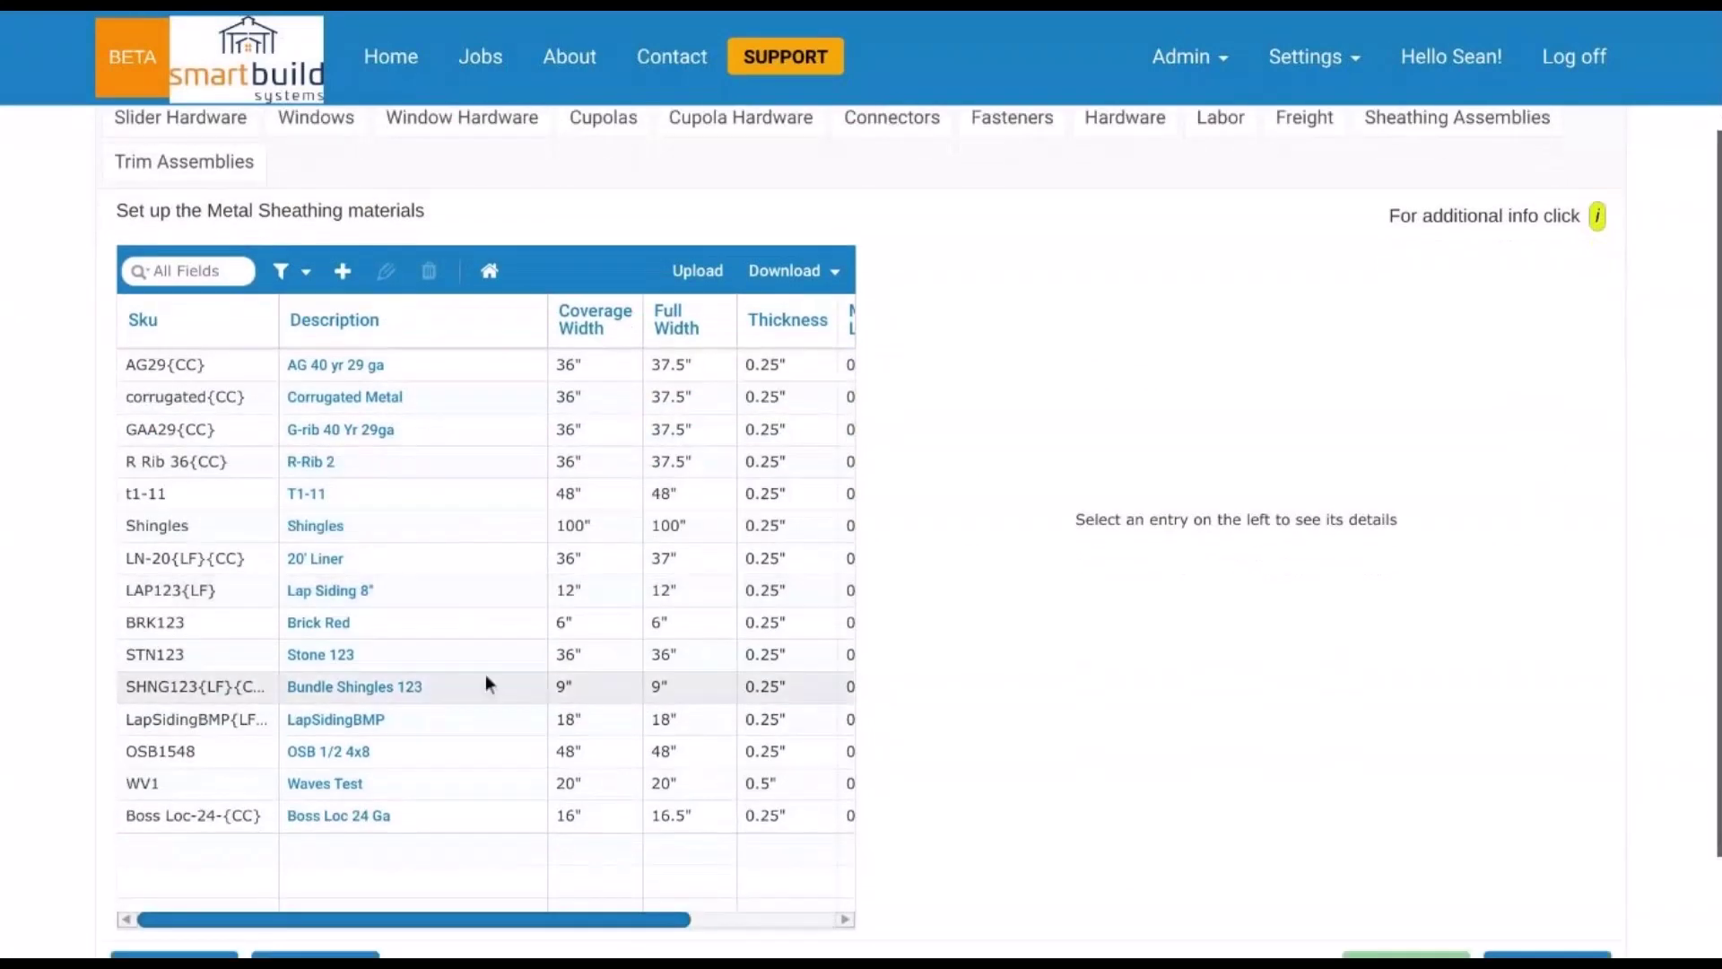
scroll(489, 673, "up", 3)
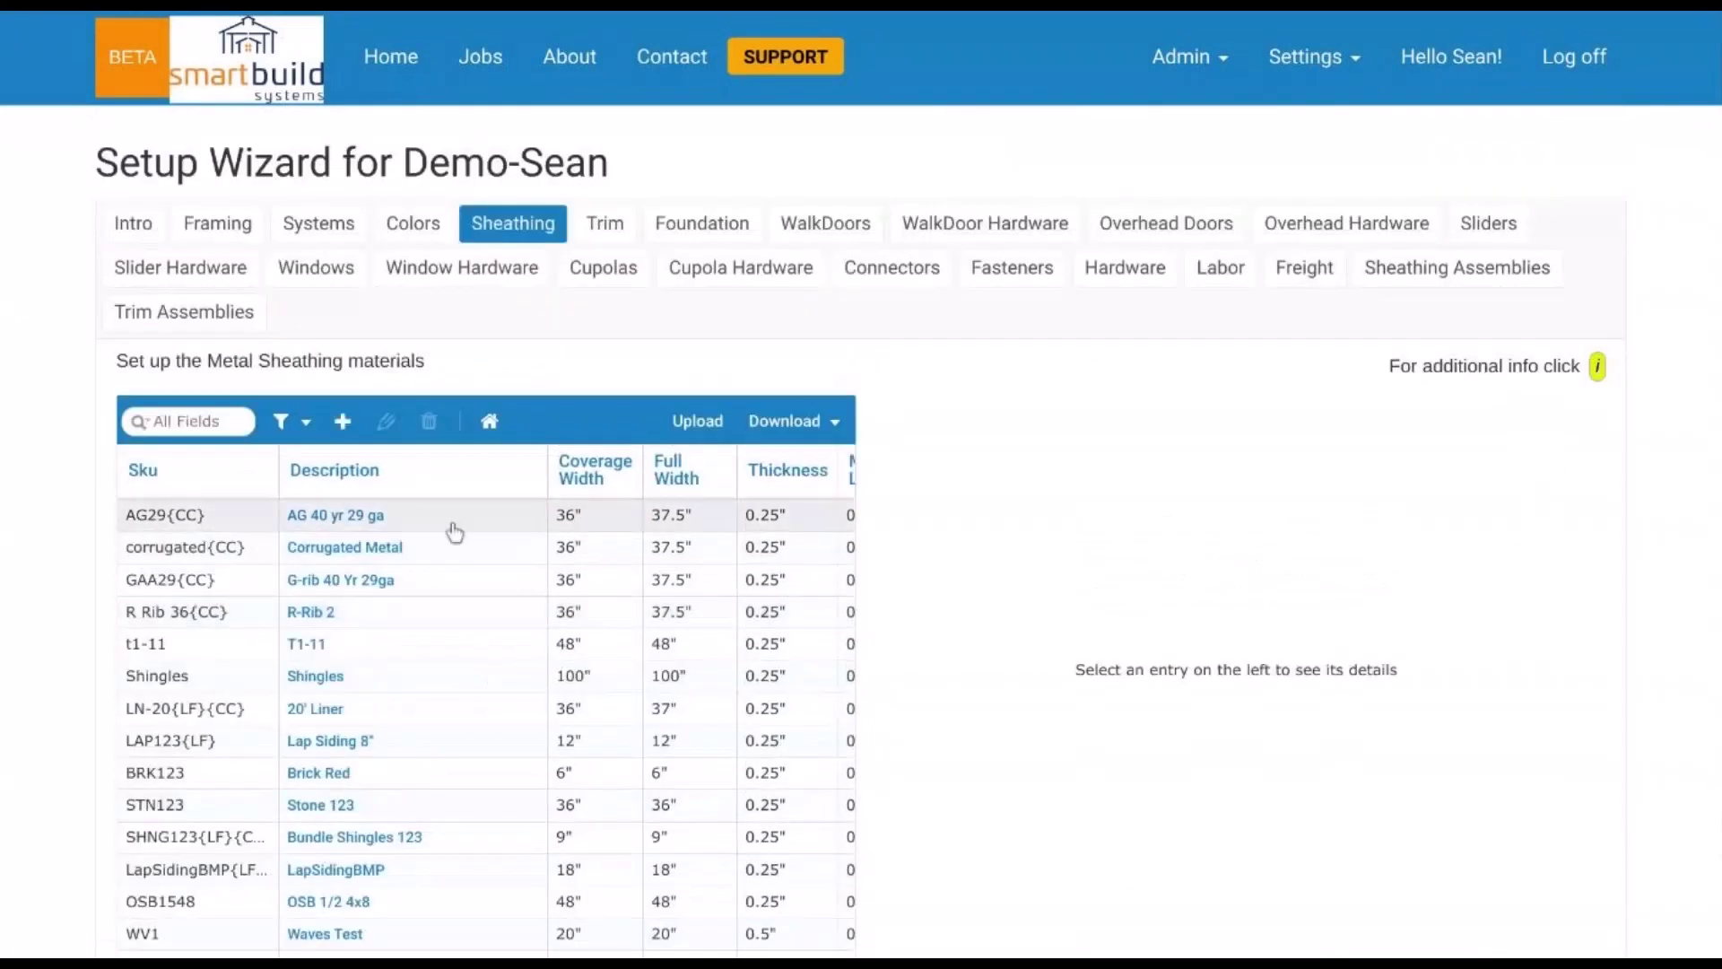
double_click(455, 532)
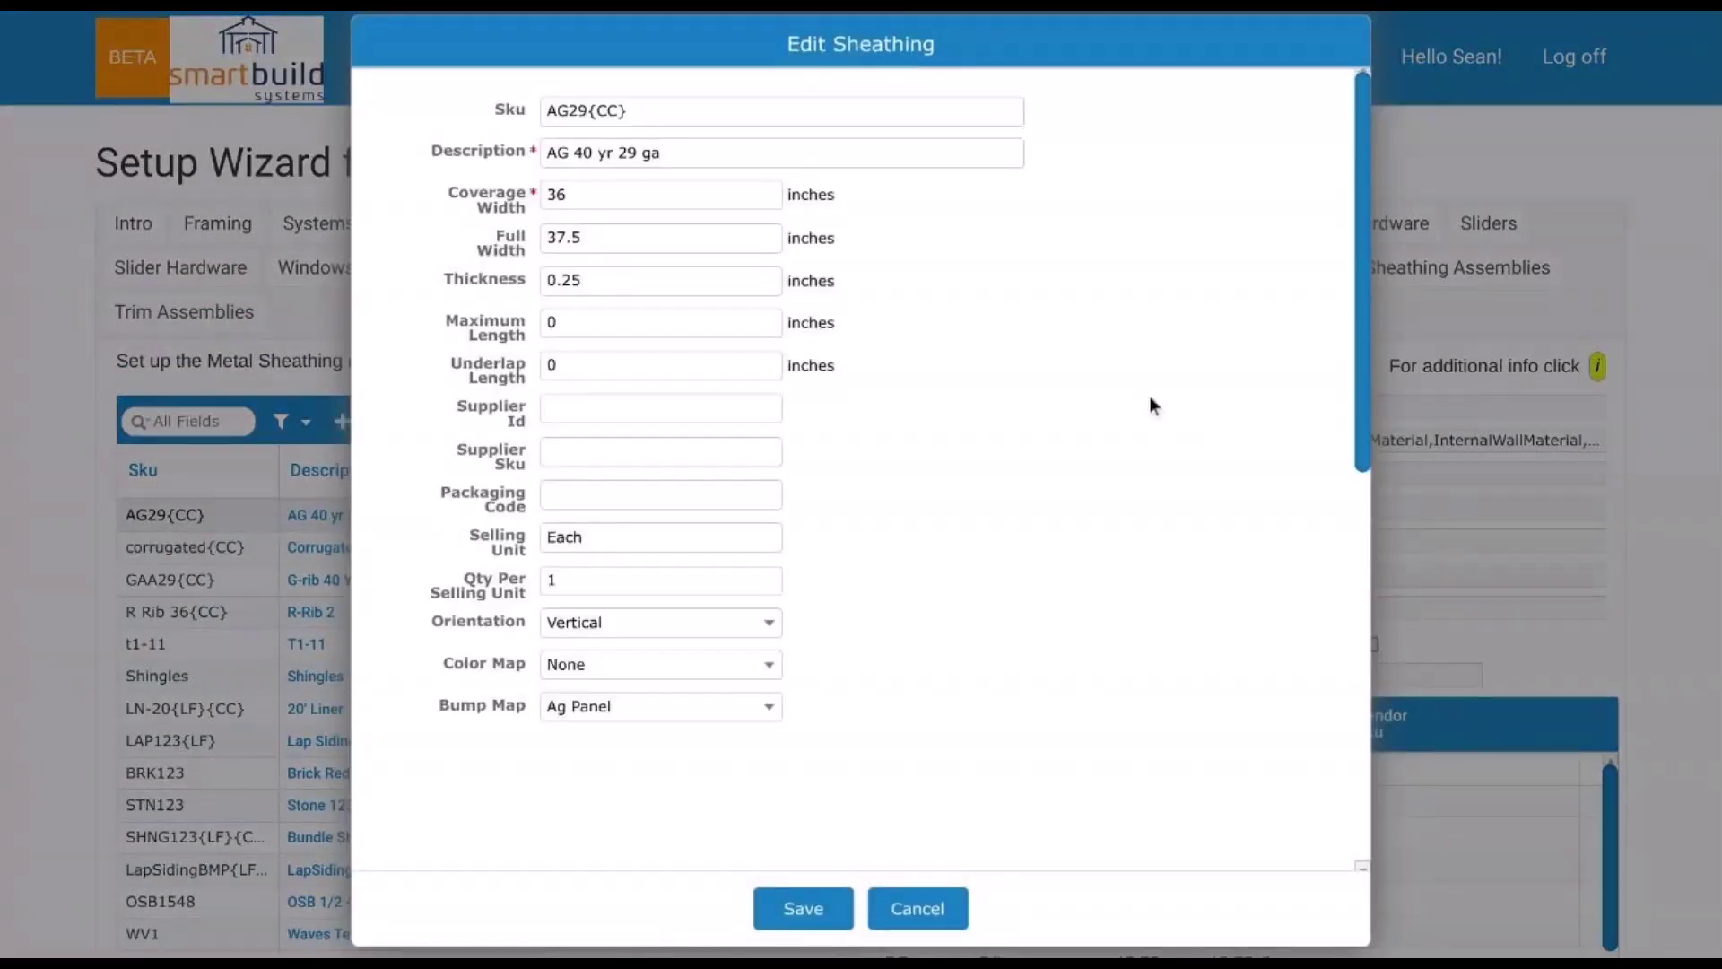
- Examine the Maximum Length and Underlap Length settings of the AG 40 yr 29 ga sheathing and close it without saving
double_click(503, 366)
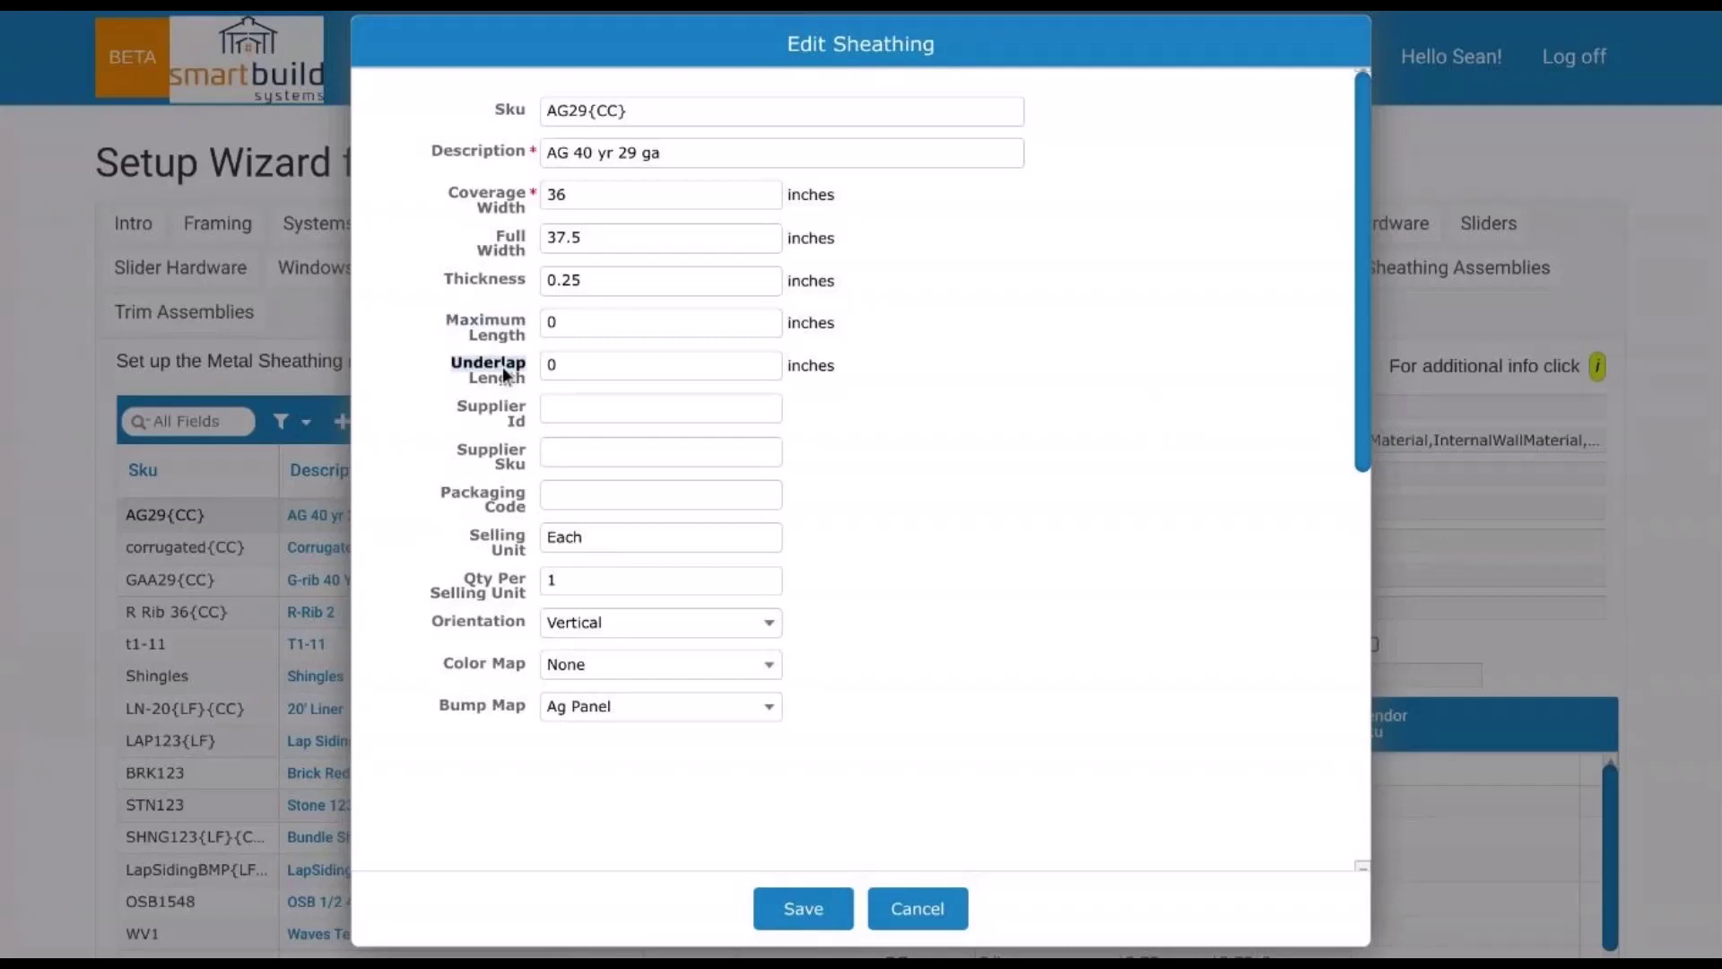
left_click(1067, 370)
left_click(610, 332)
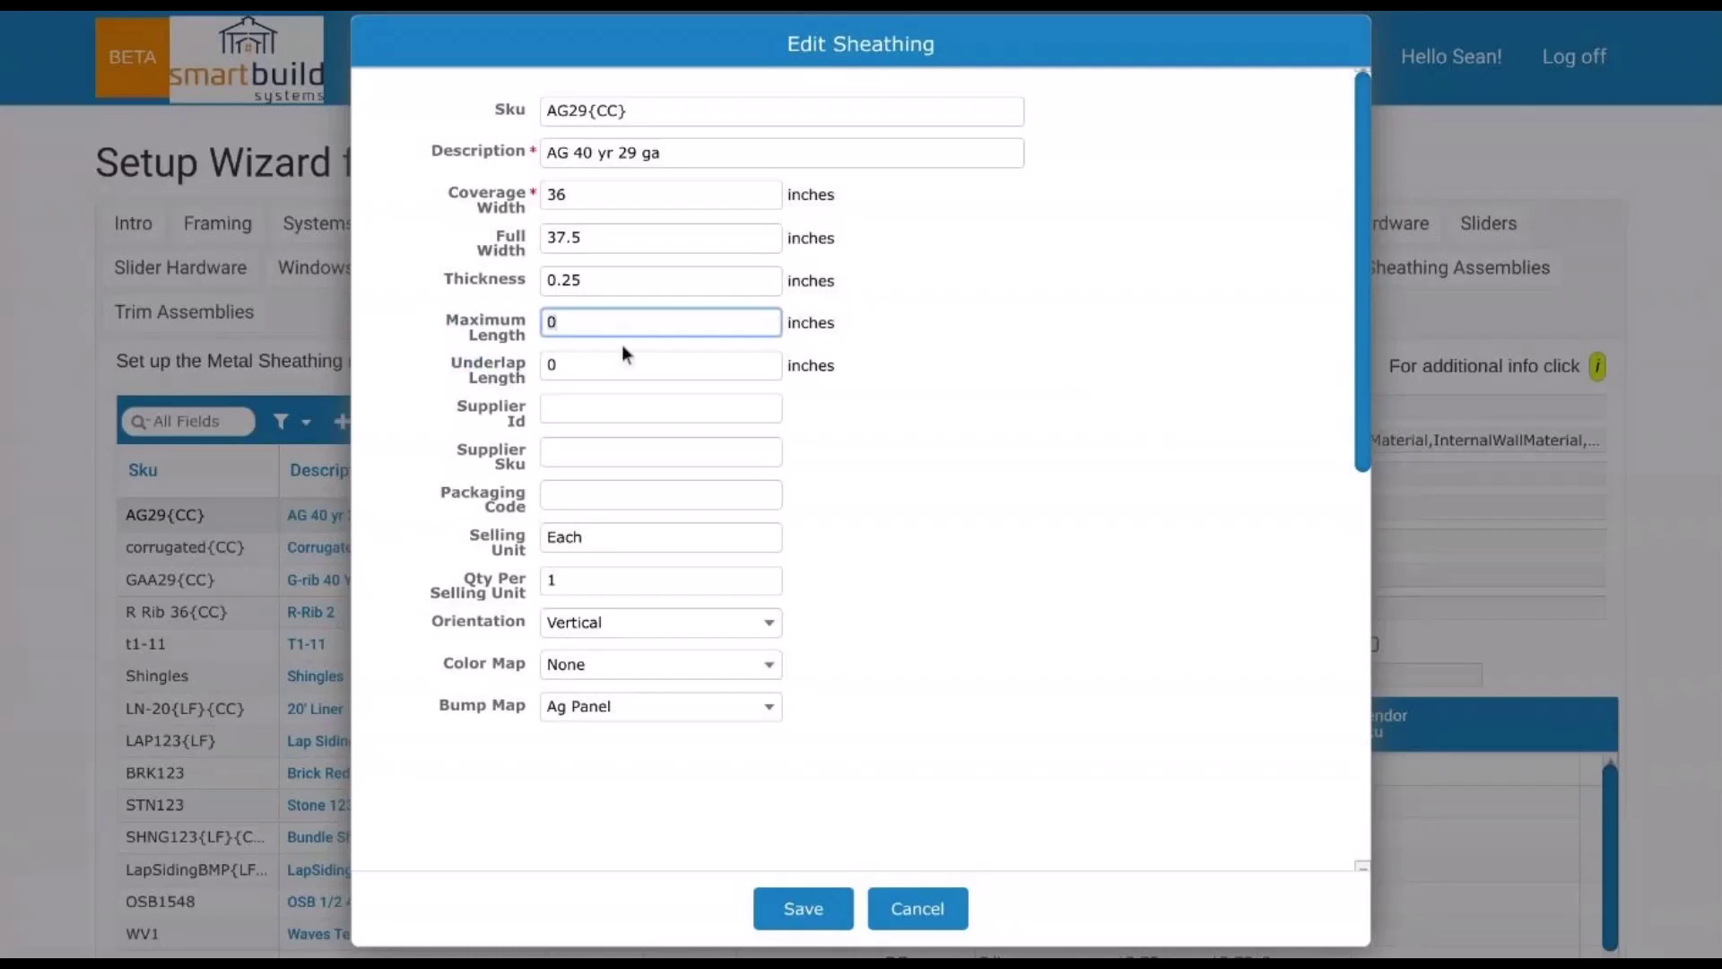
left_click(597, 375)
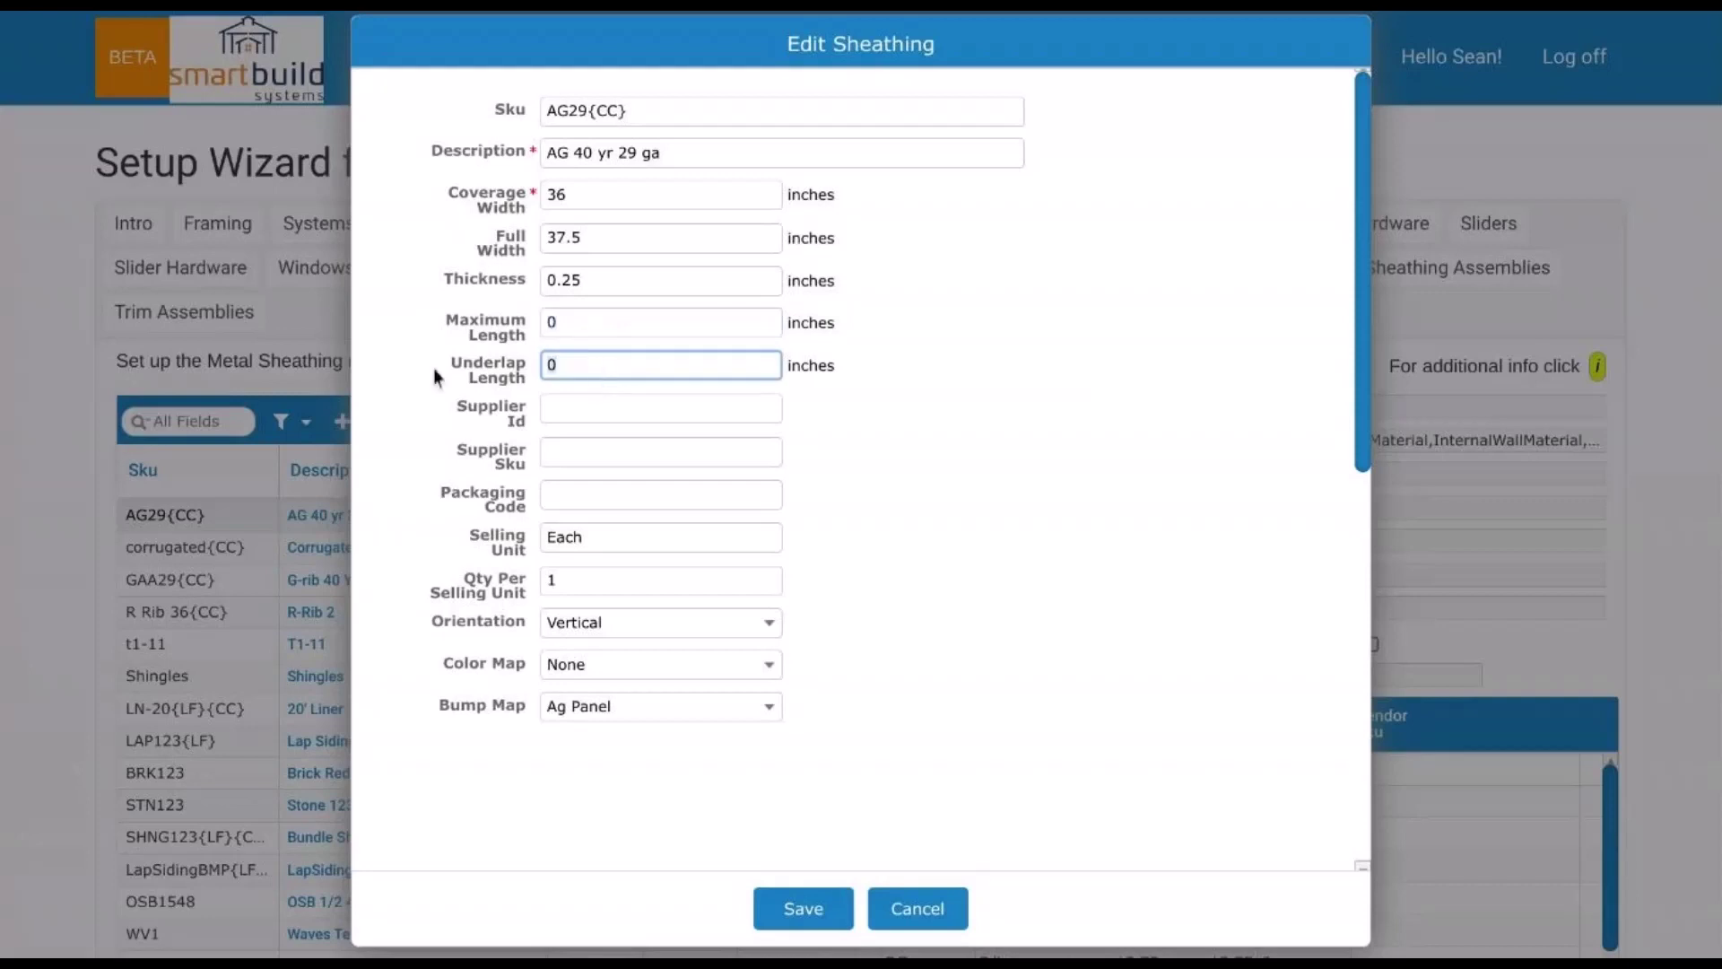
left_click(586, 325)
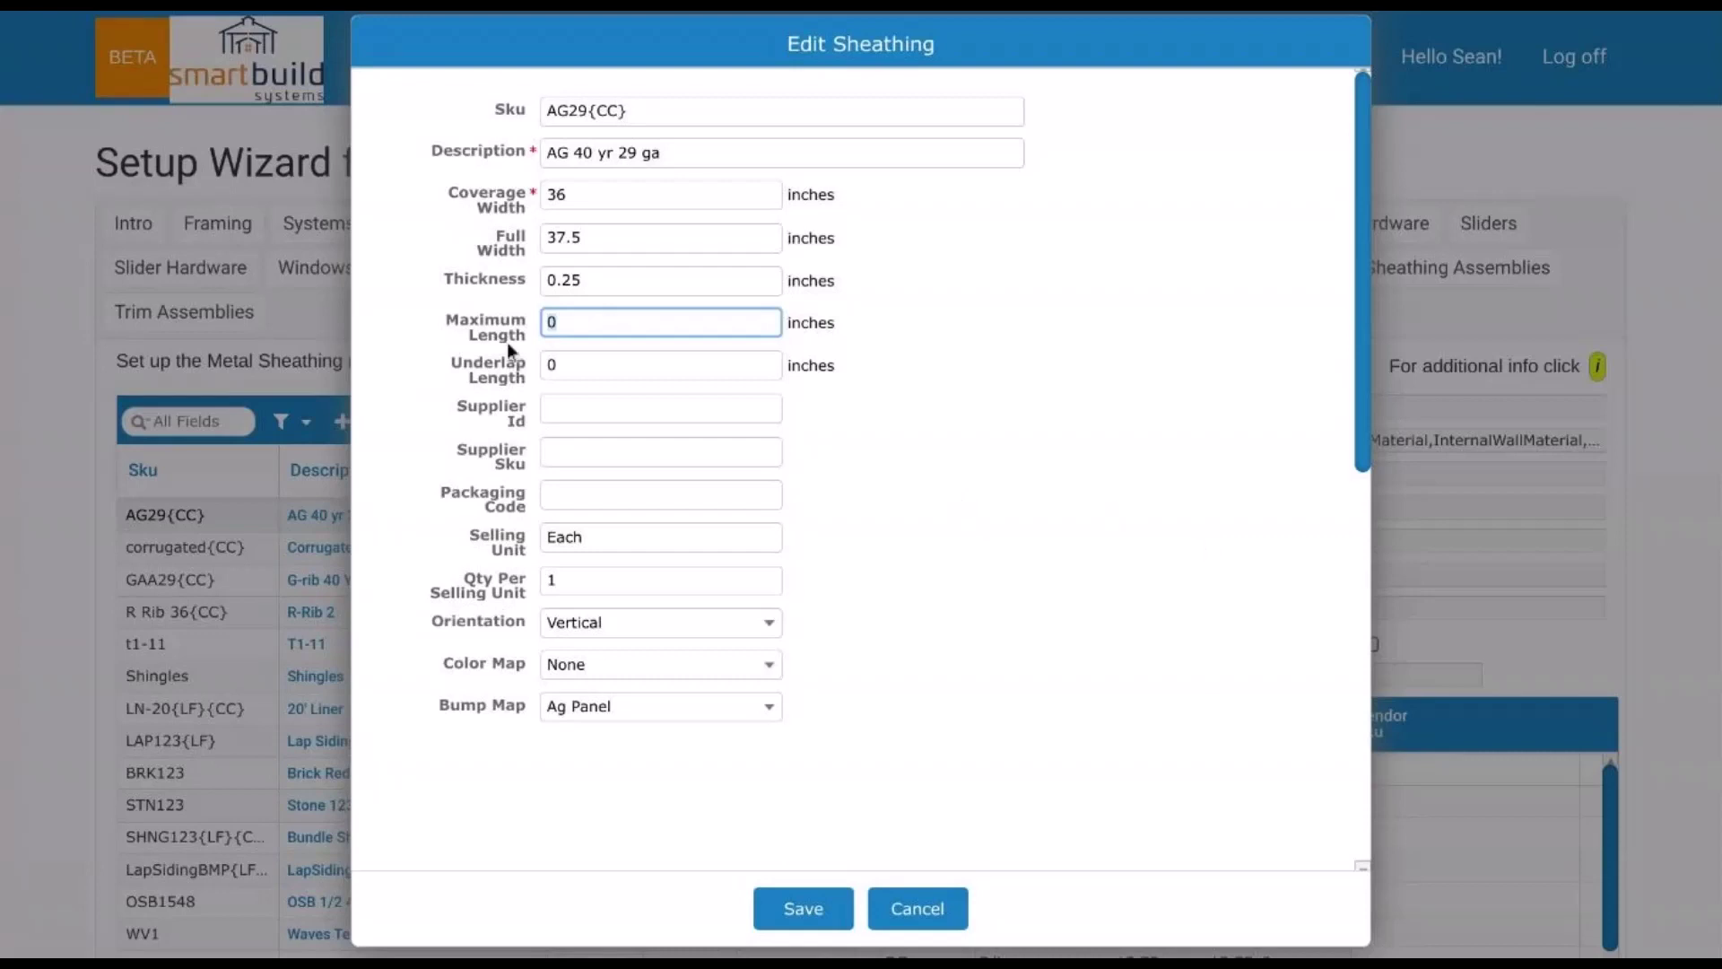
left_click(640, 154)
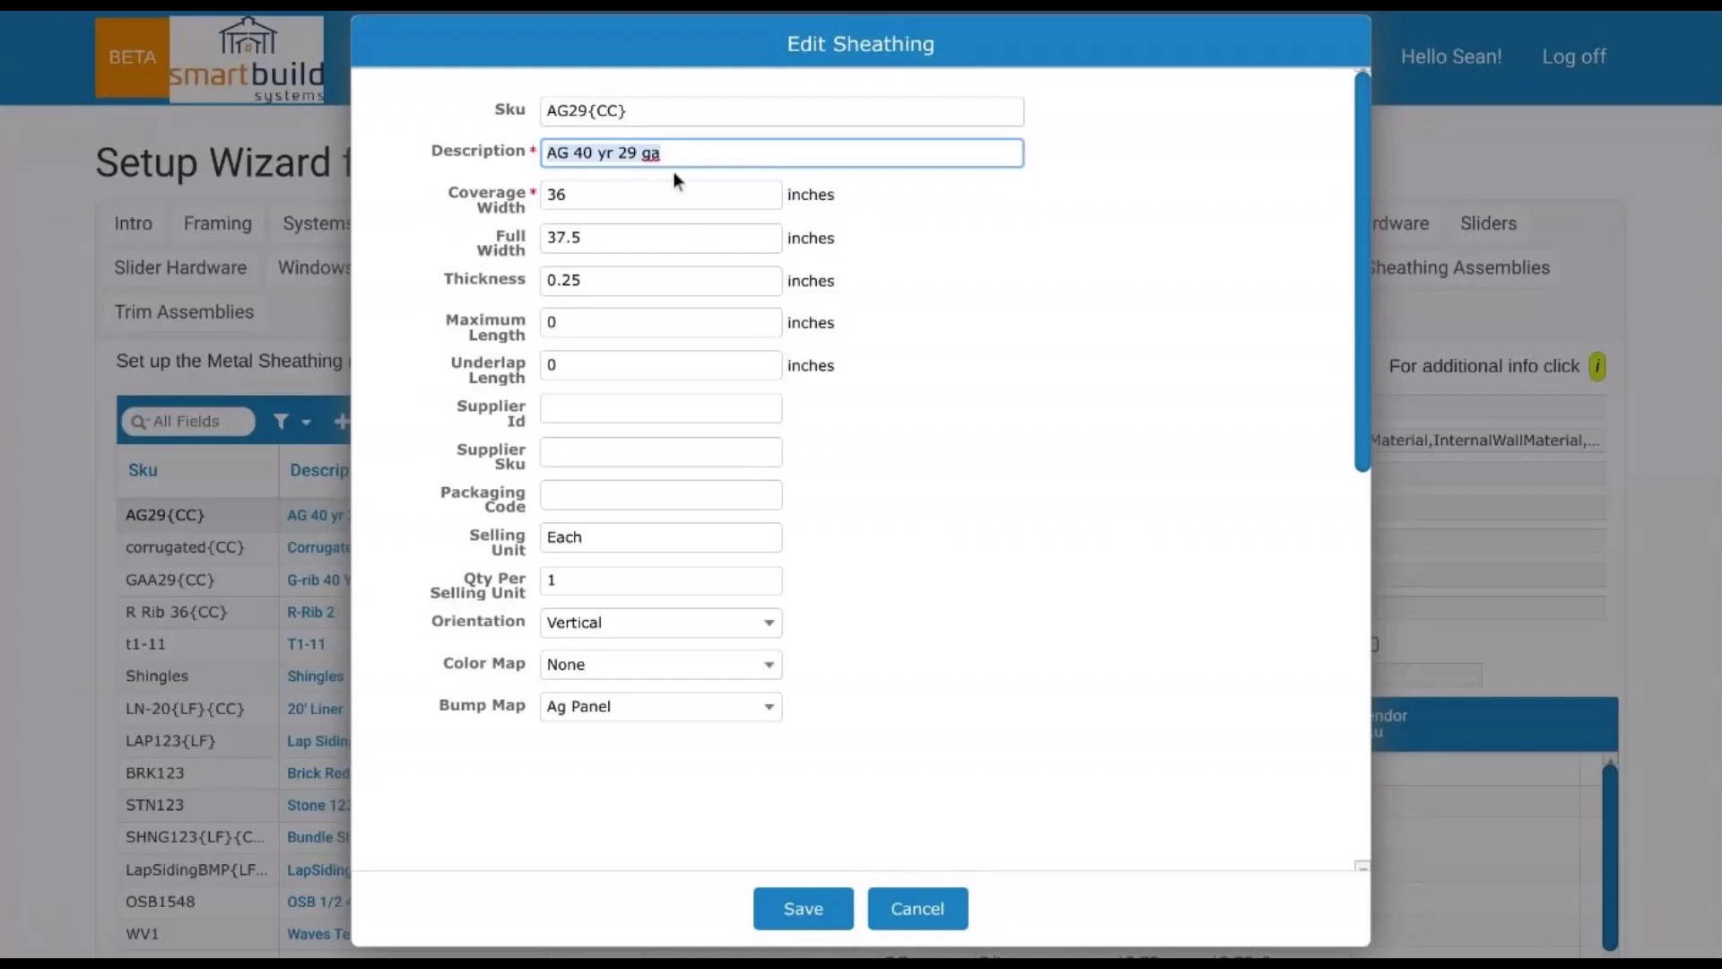
left_click(573, 327)
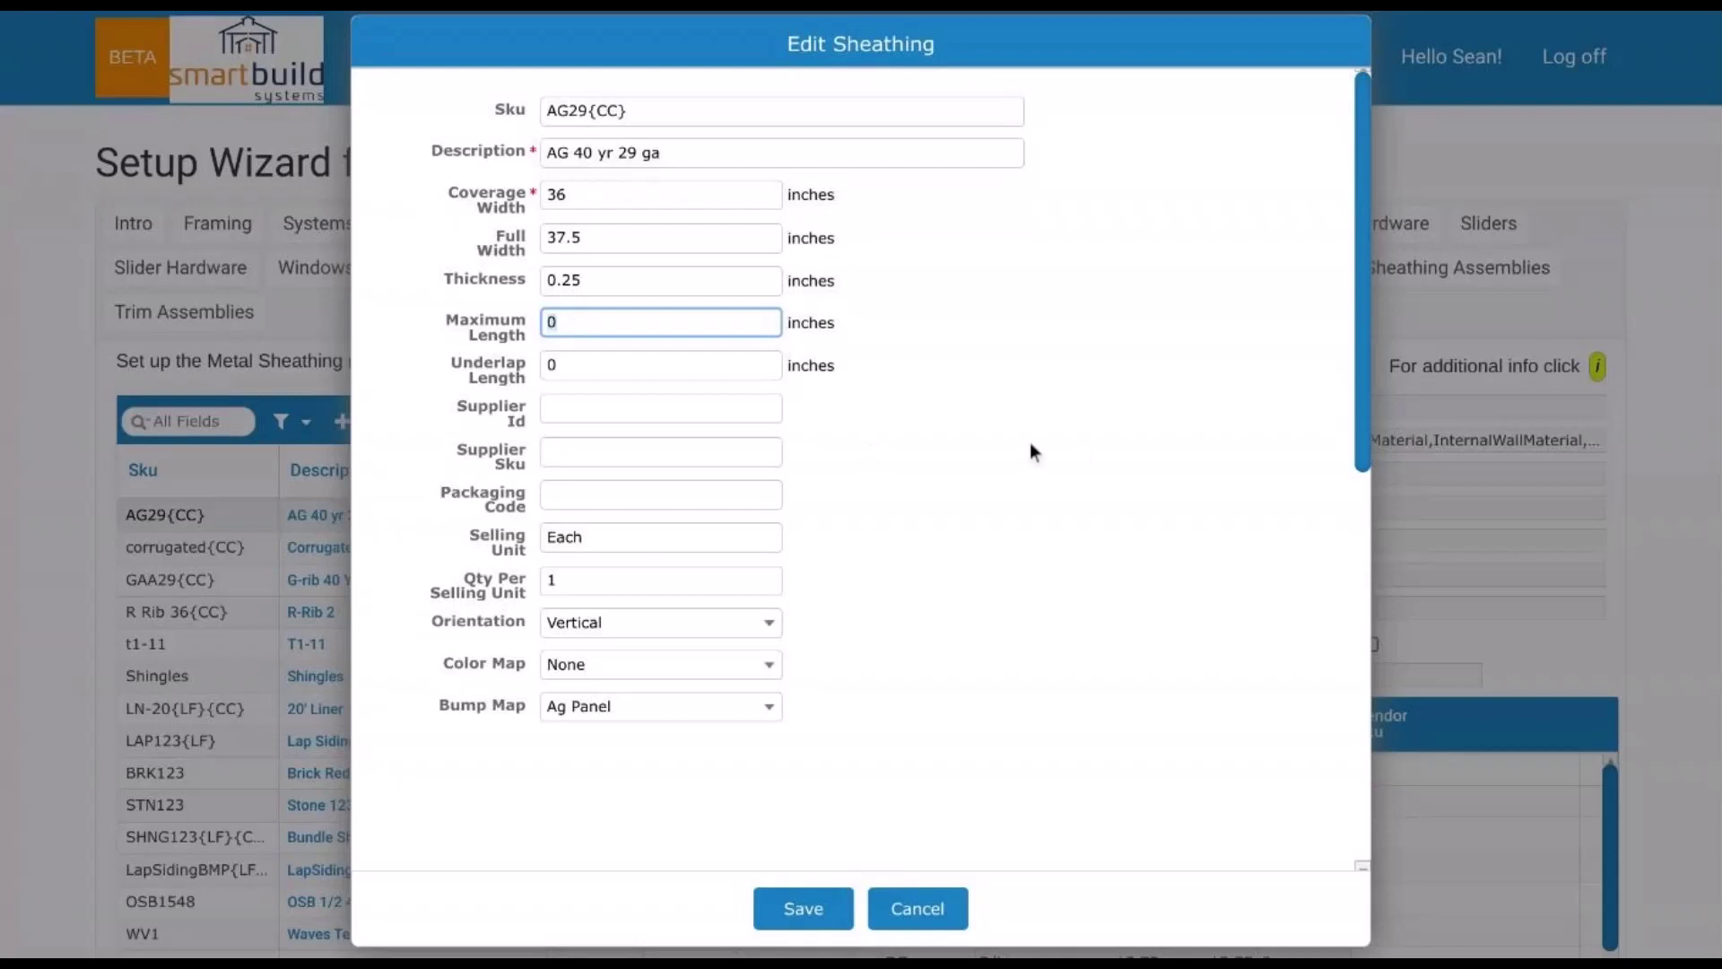
triple_click(821, 323)
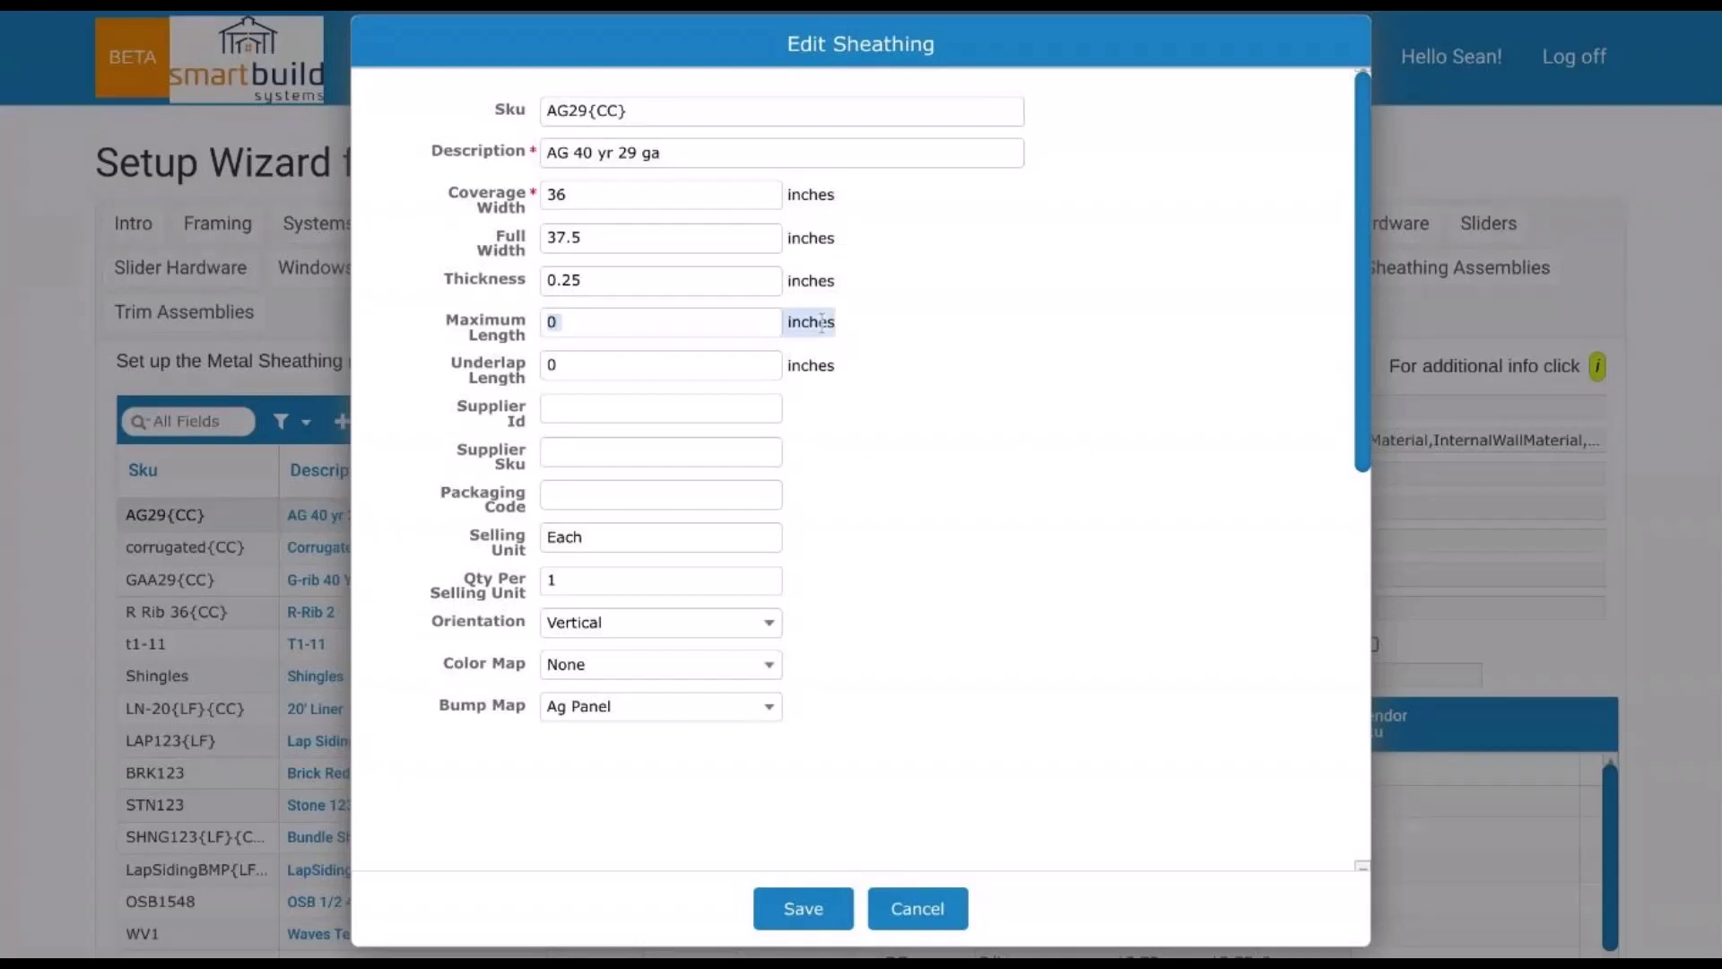
left_click(819, 177)
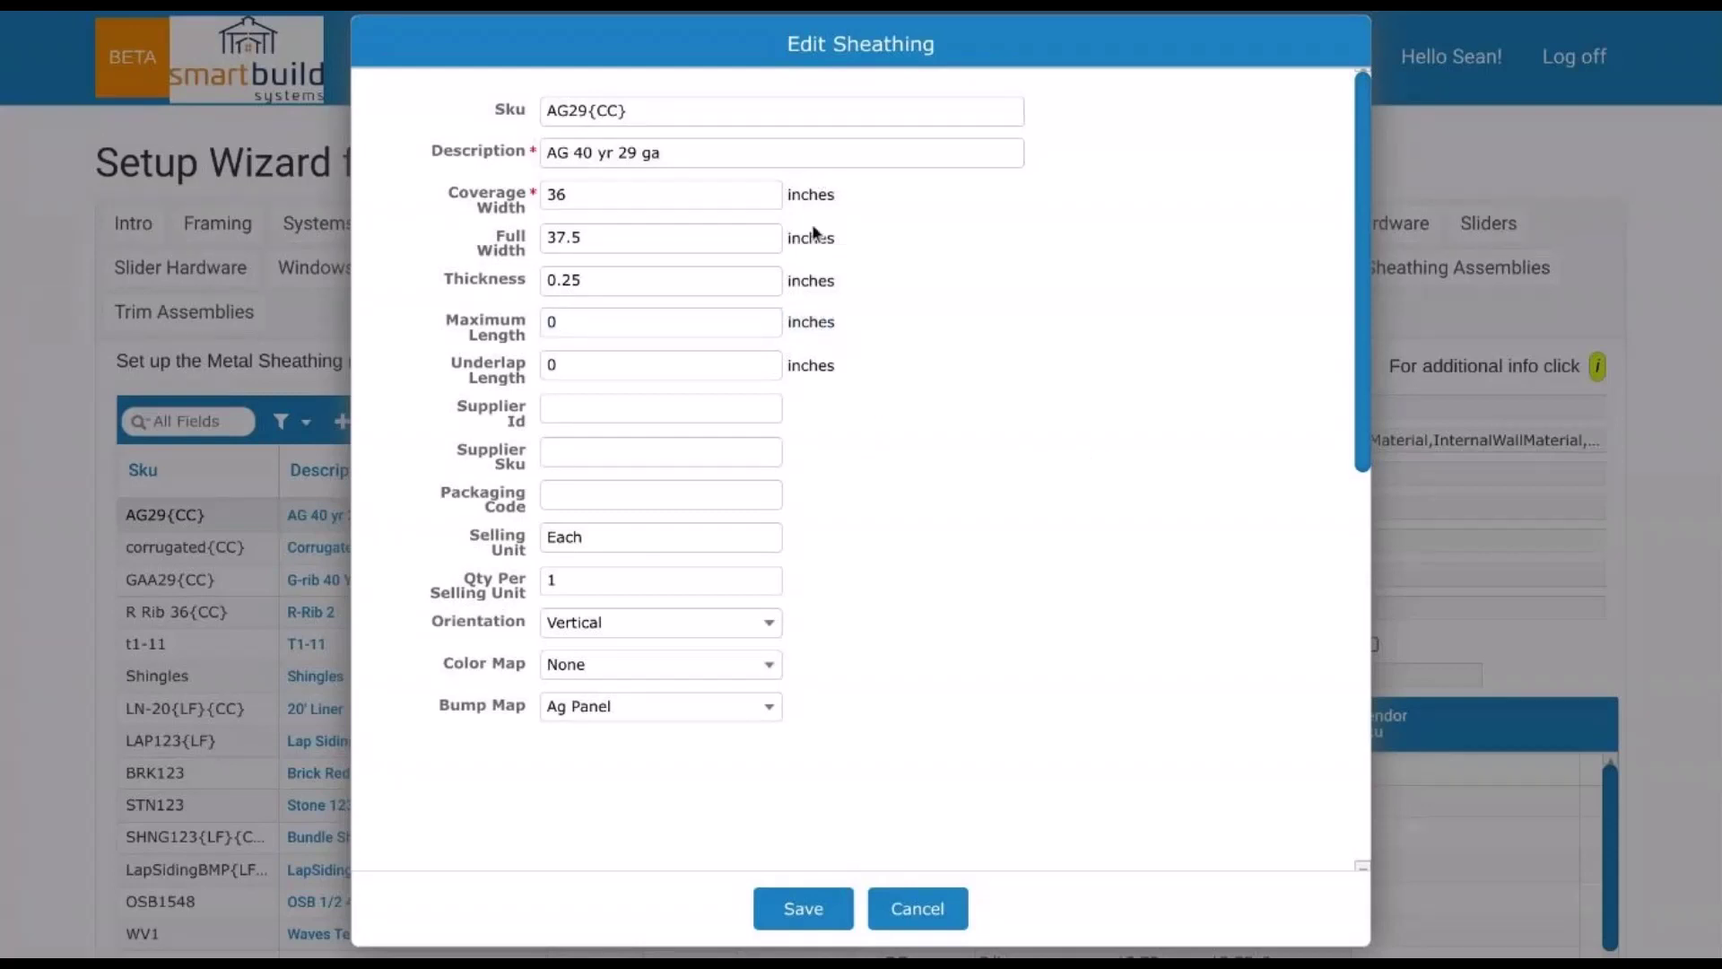
triple_click(825, 323)
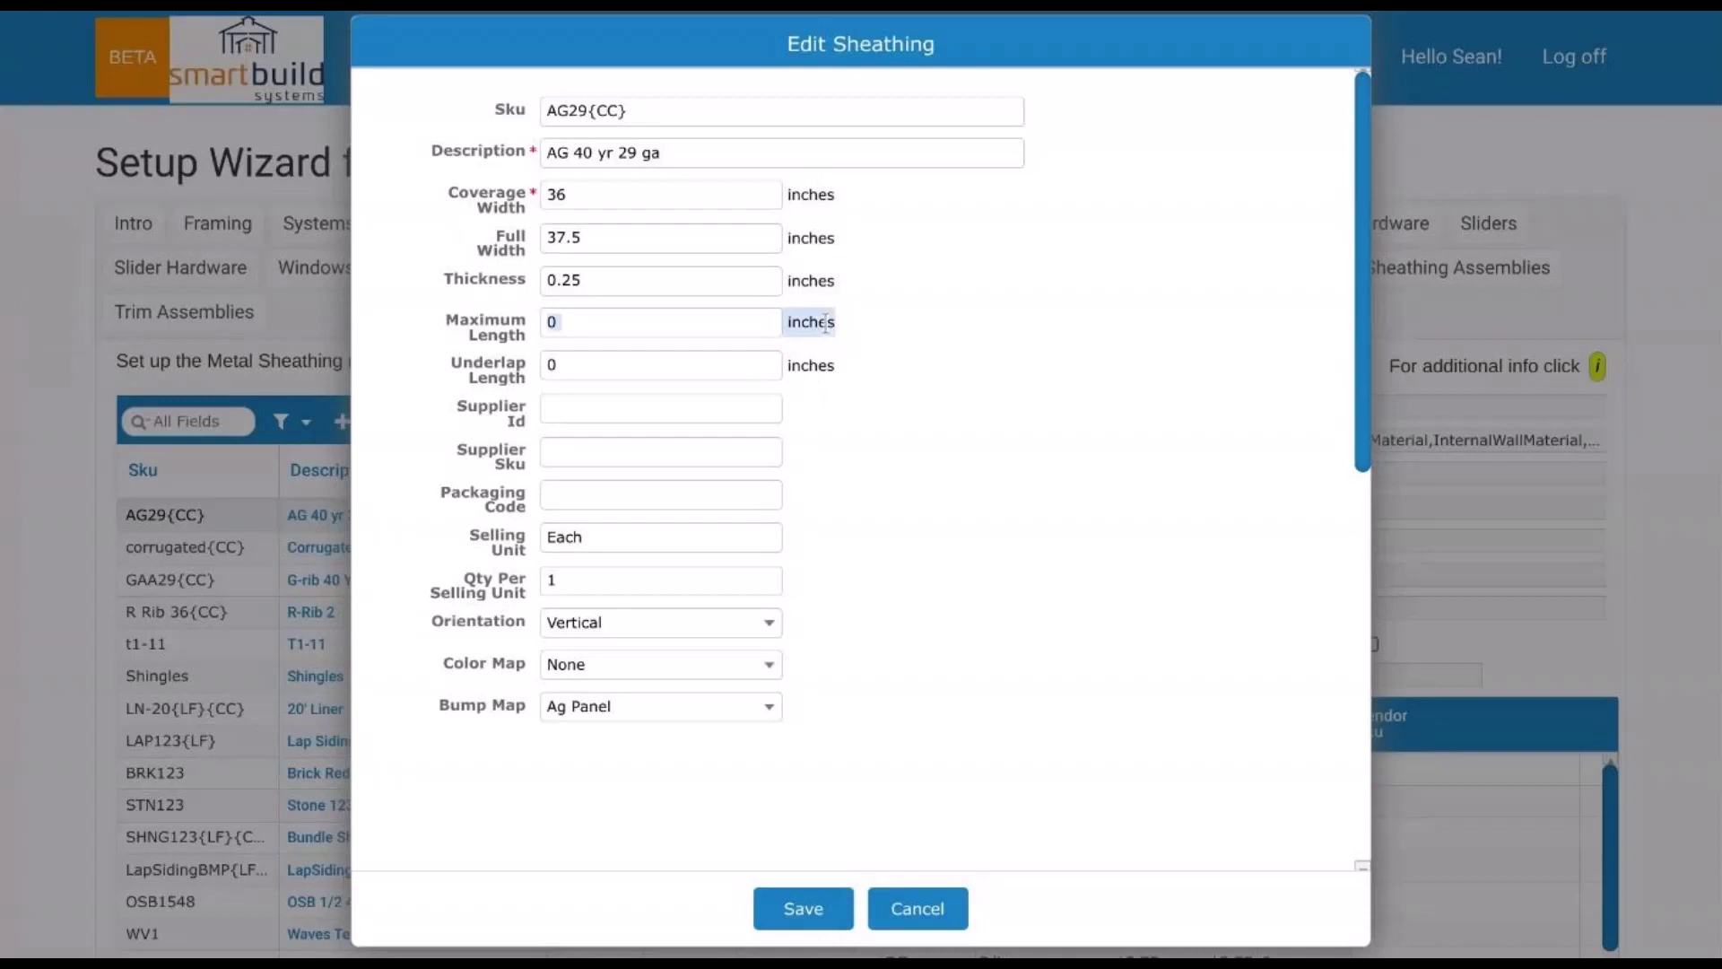
double_click(825, 323)
left_click(585, 364)
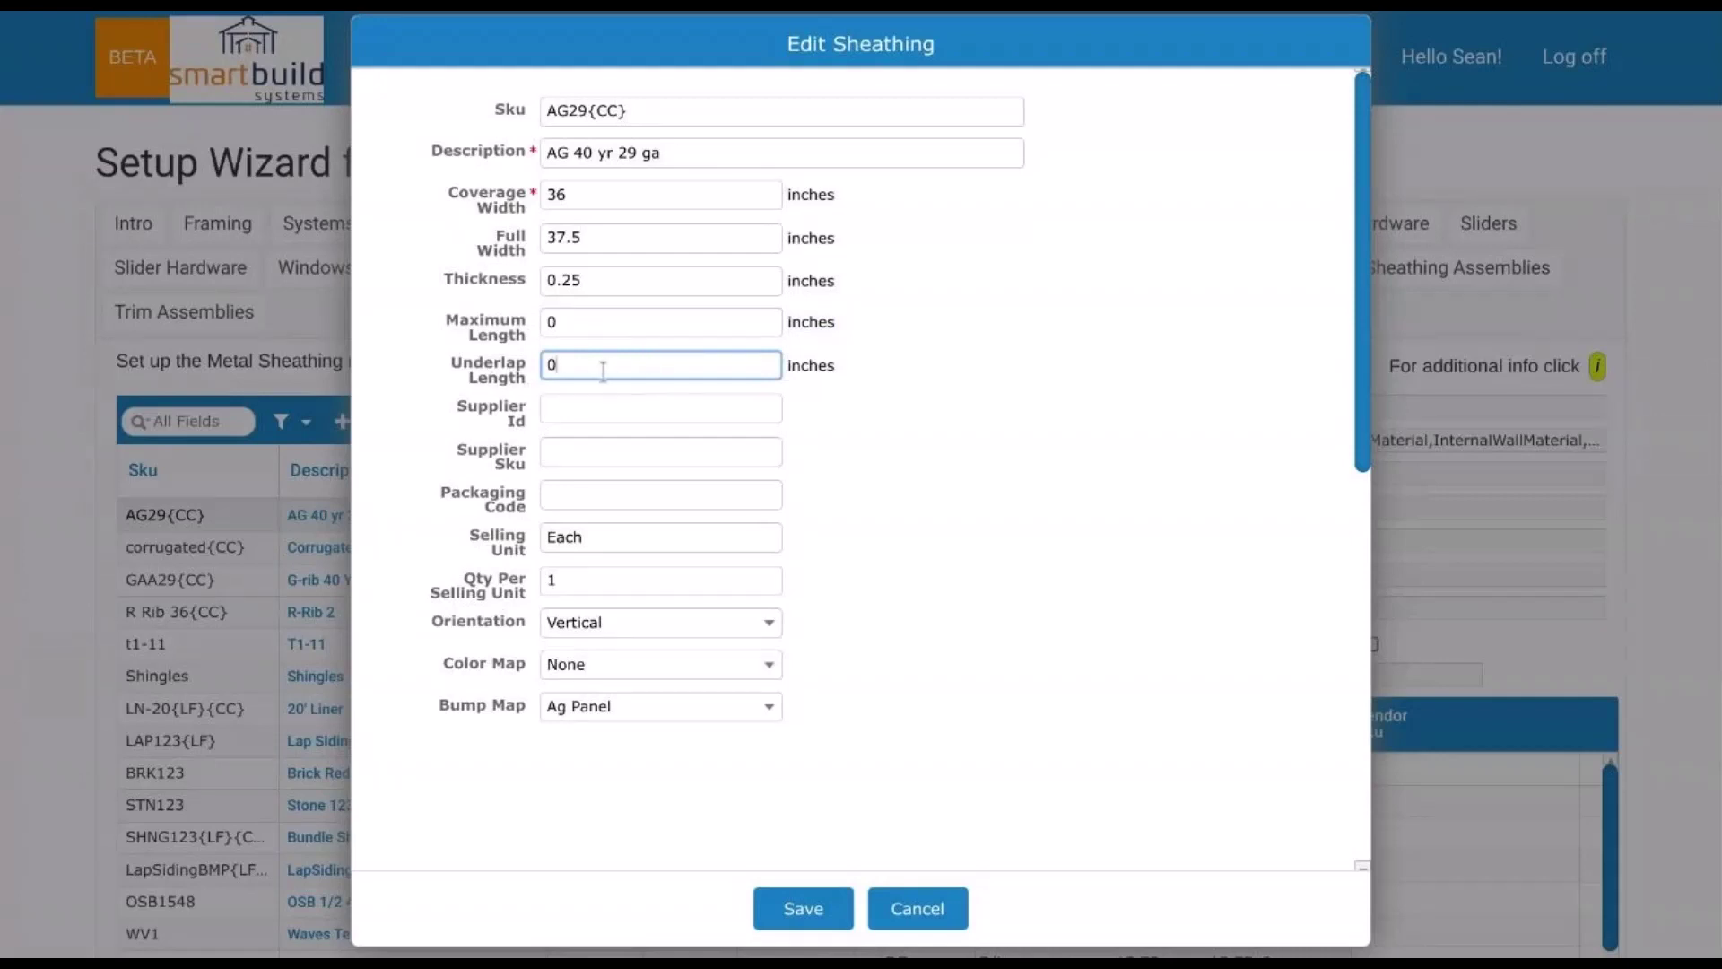
left_click(500, 337)
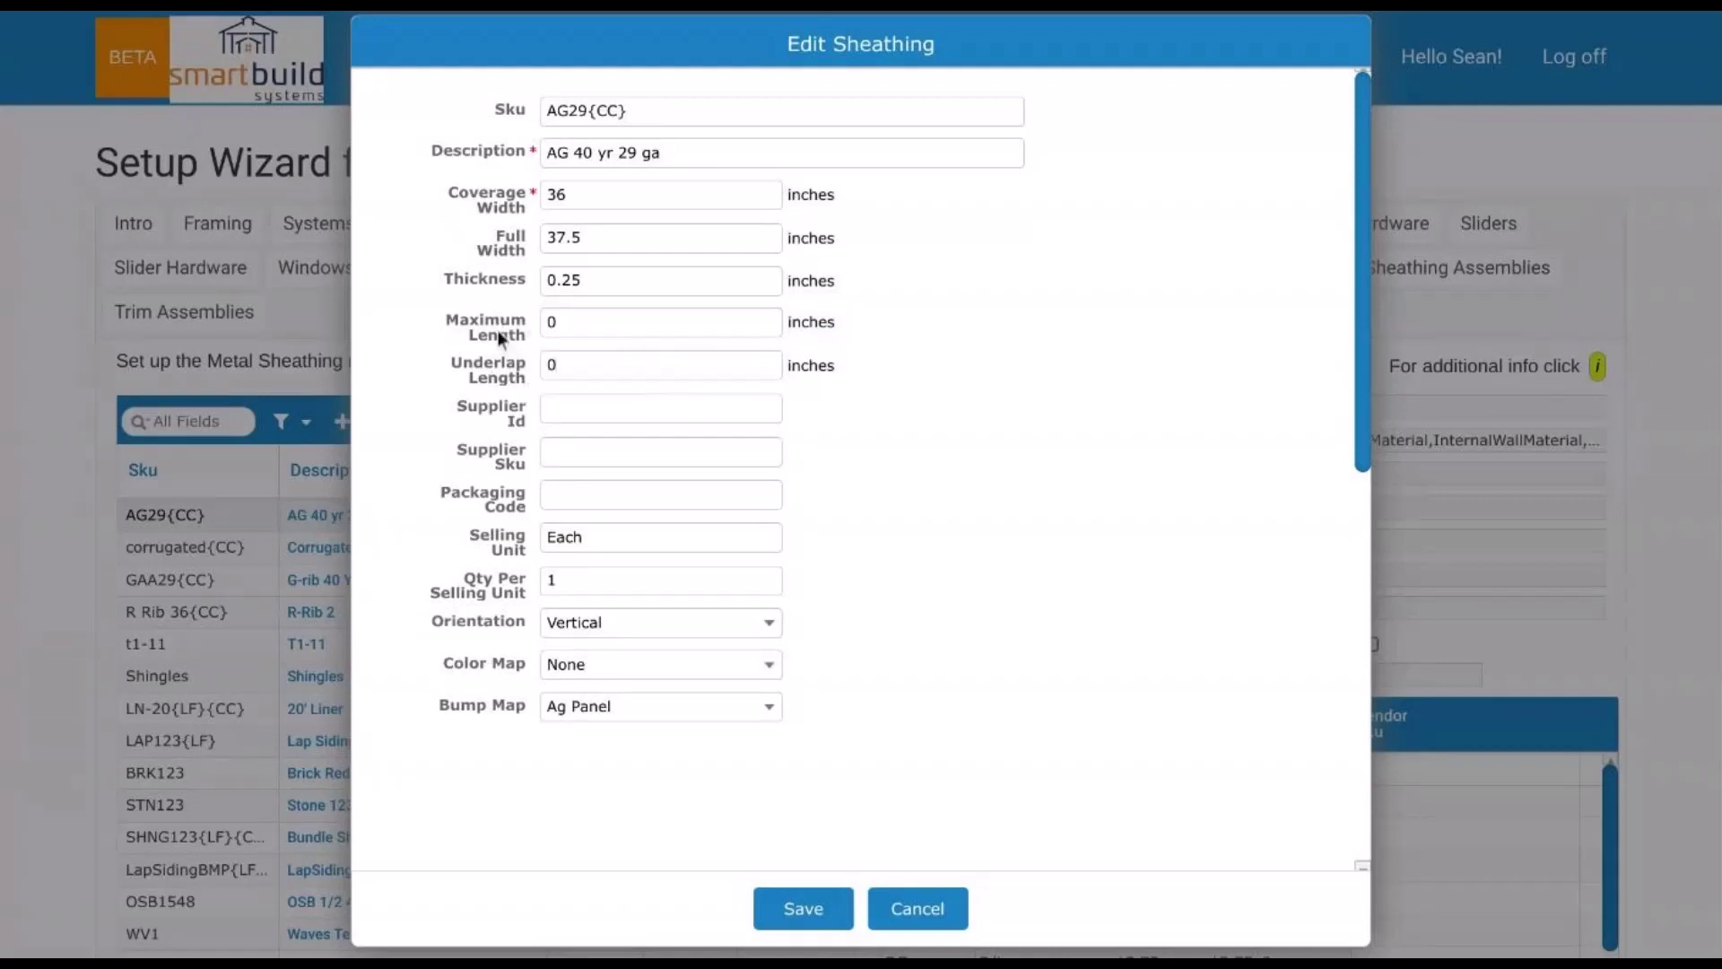
double_click(497, 334)
left_click(572, 340)
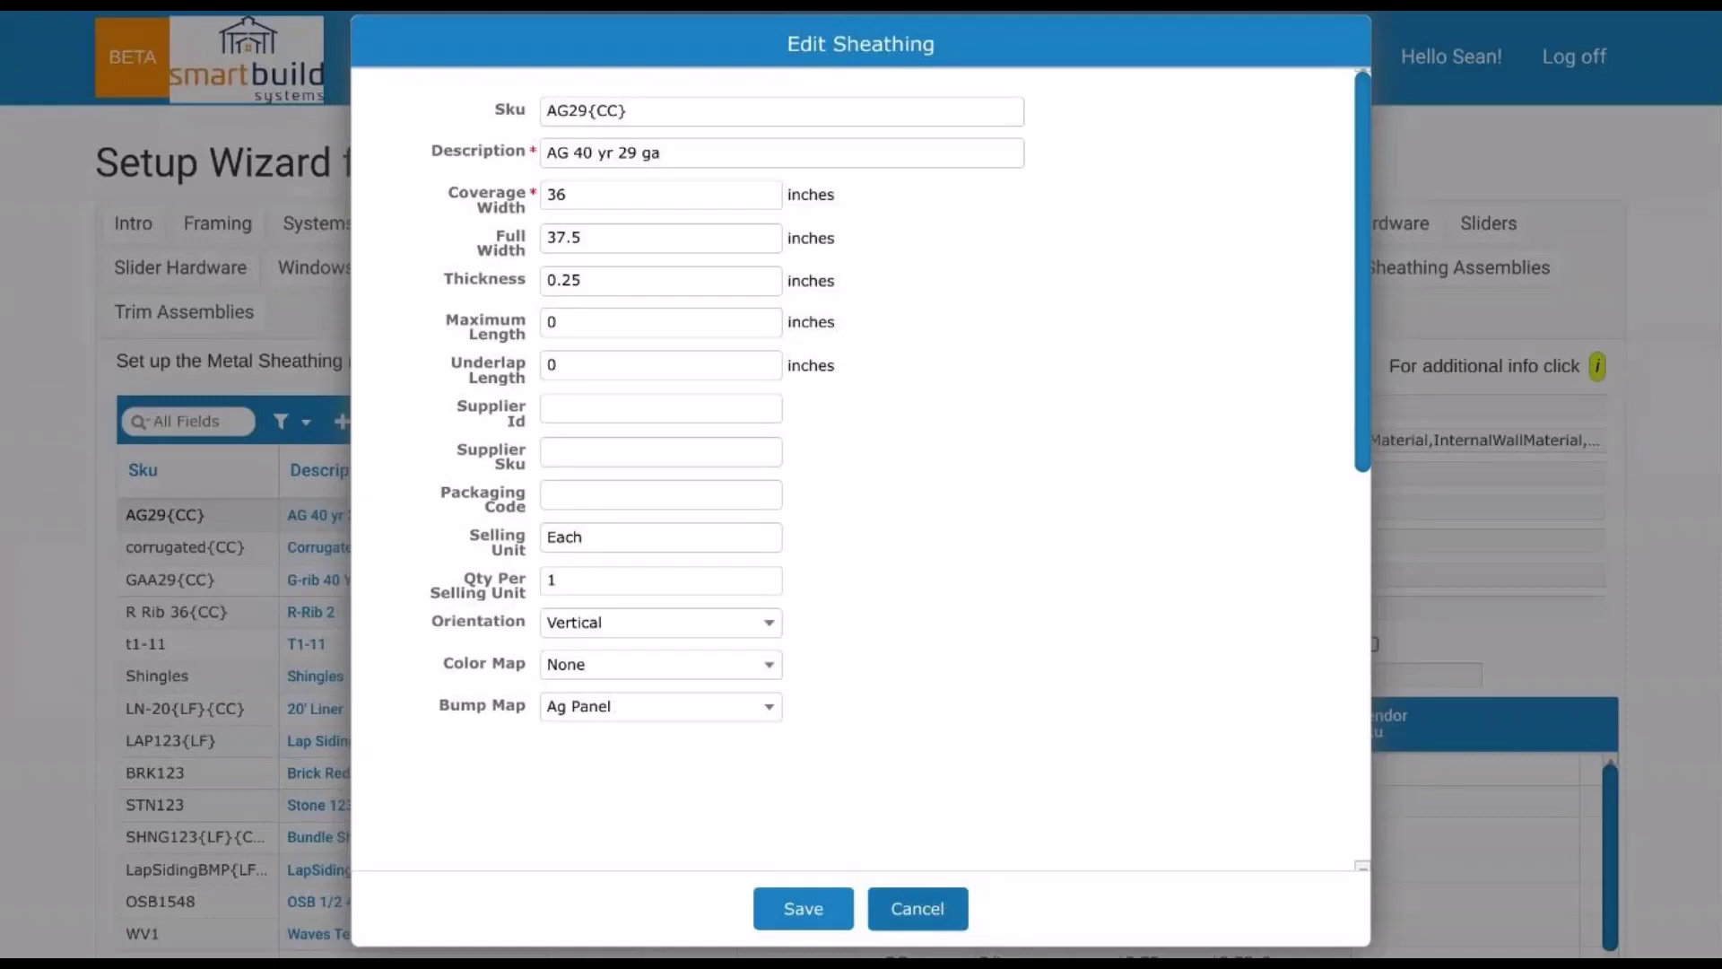
left_click(942, 911)
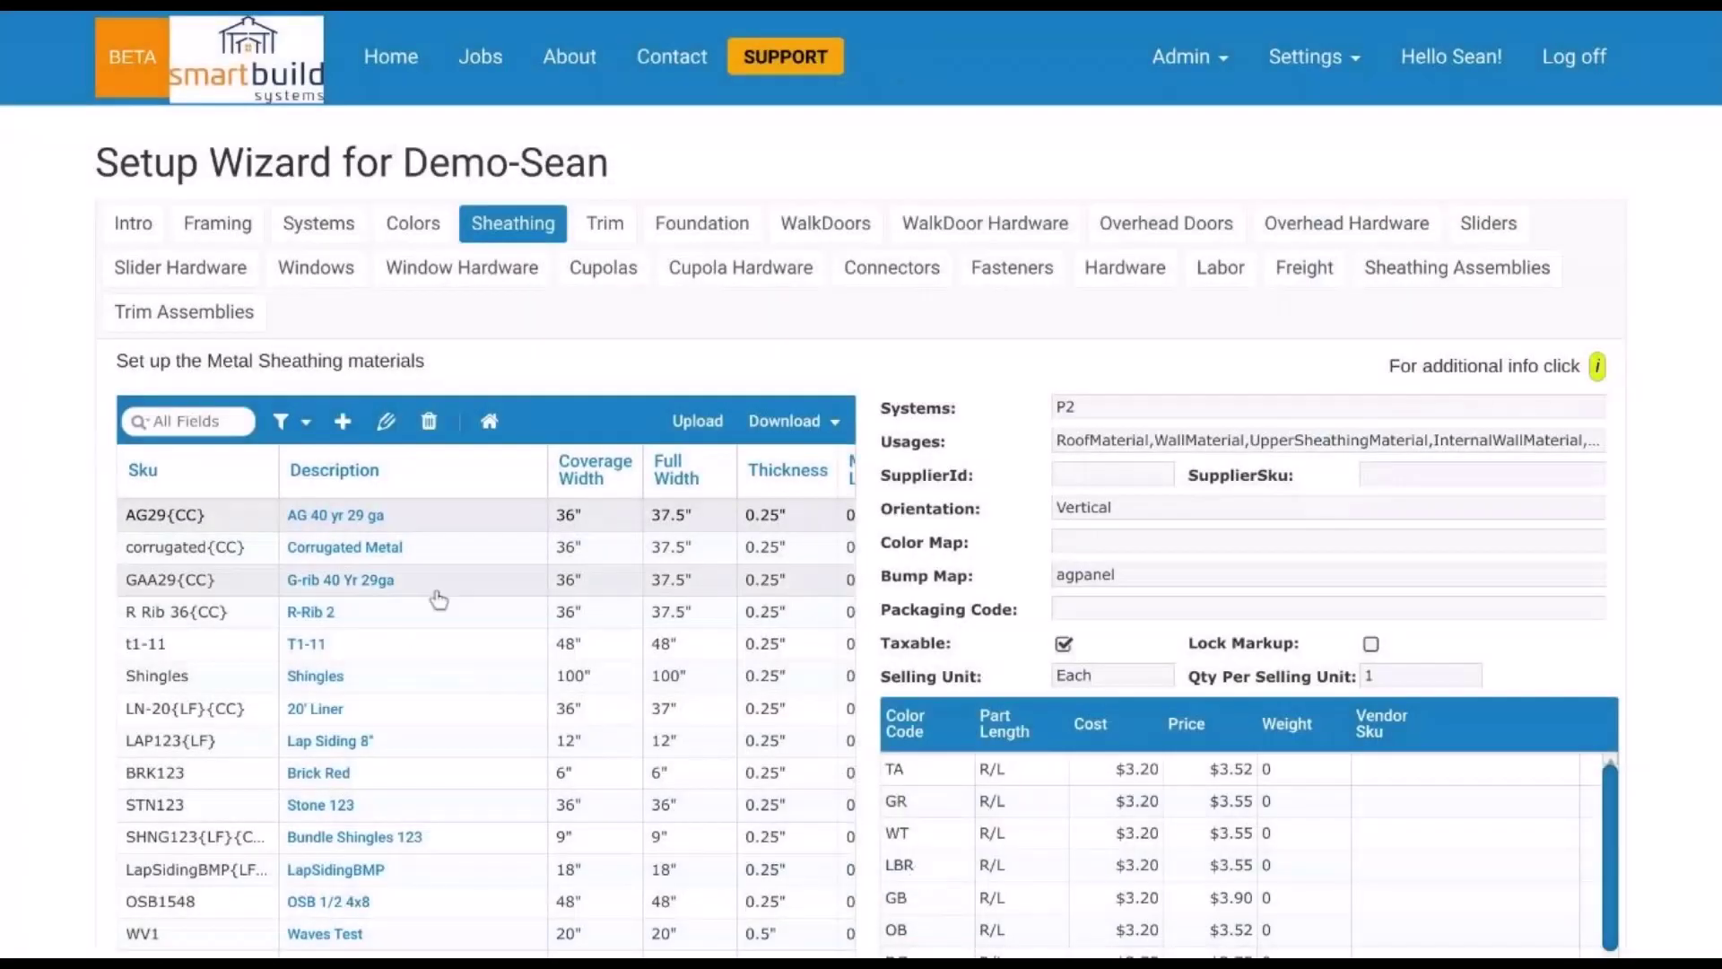
- Open the G-rib 40 Yr 29ga sheathing to view its length settings and close it without saving
left_click(447, 592)
double_click(447, 592)
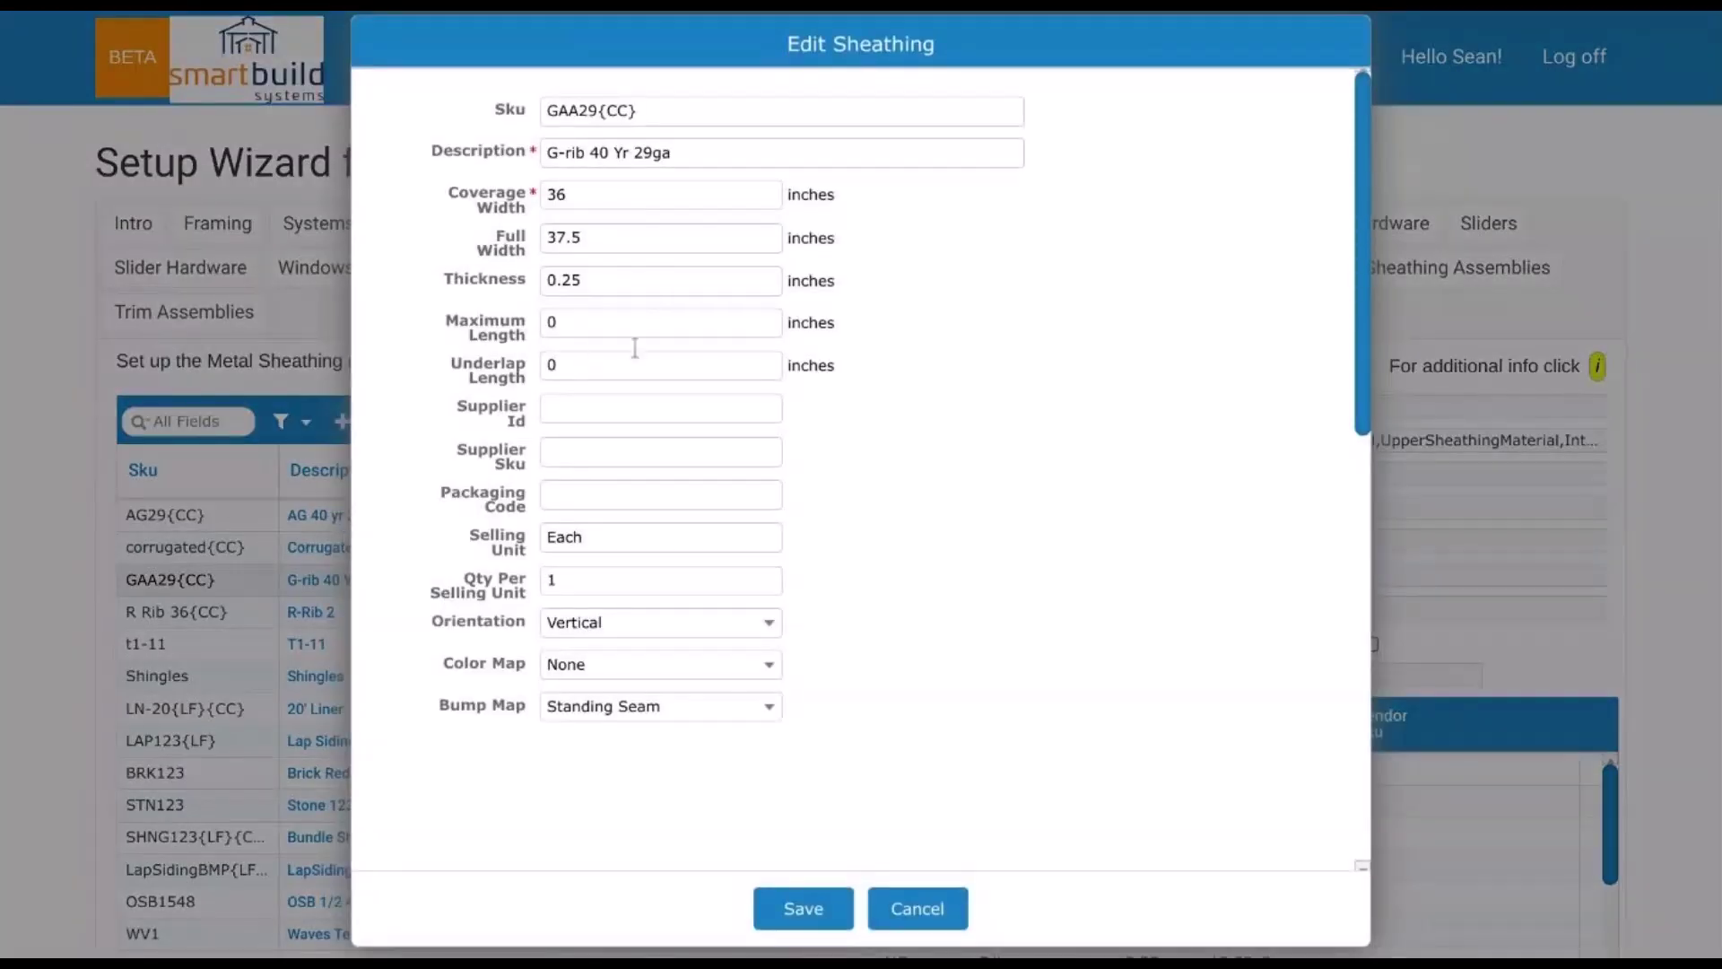
left_click(924, 909)
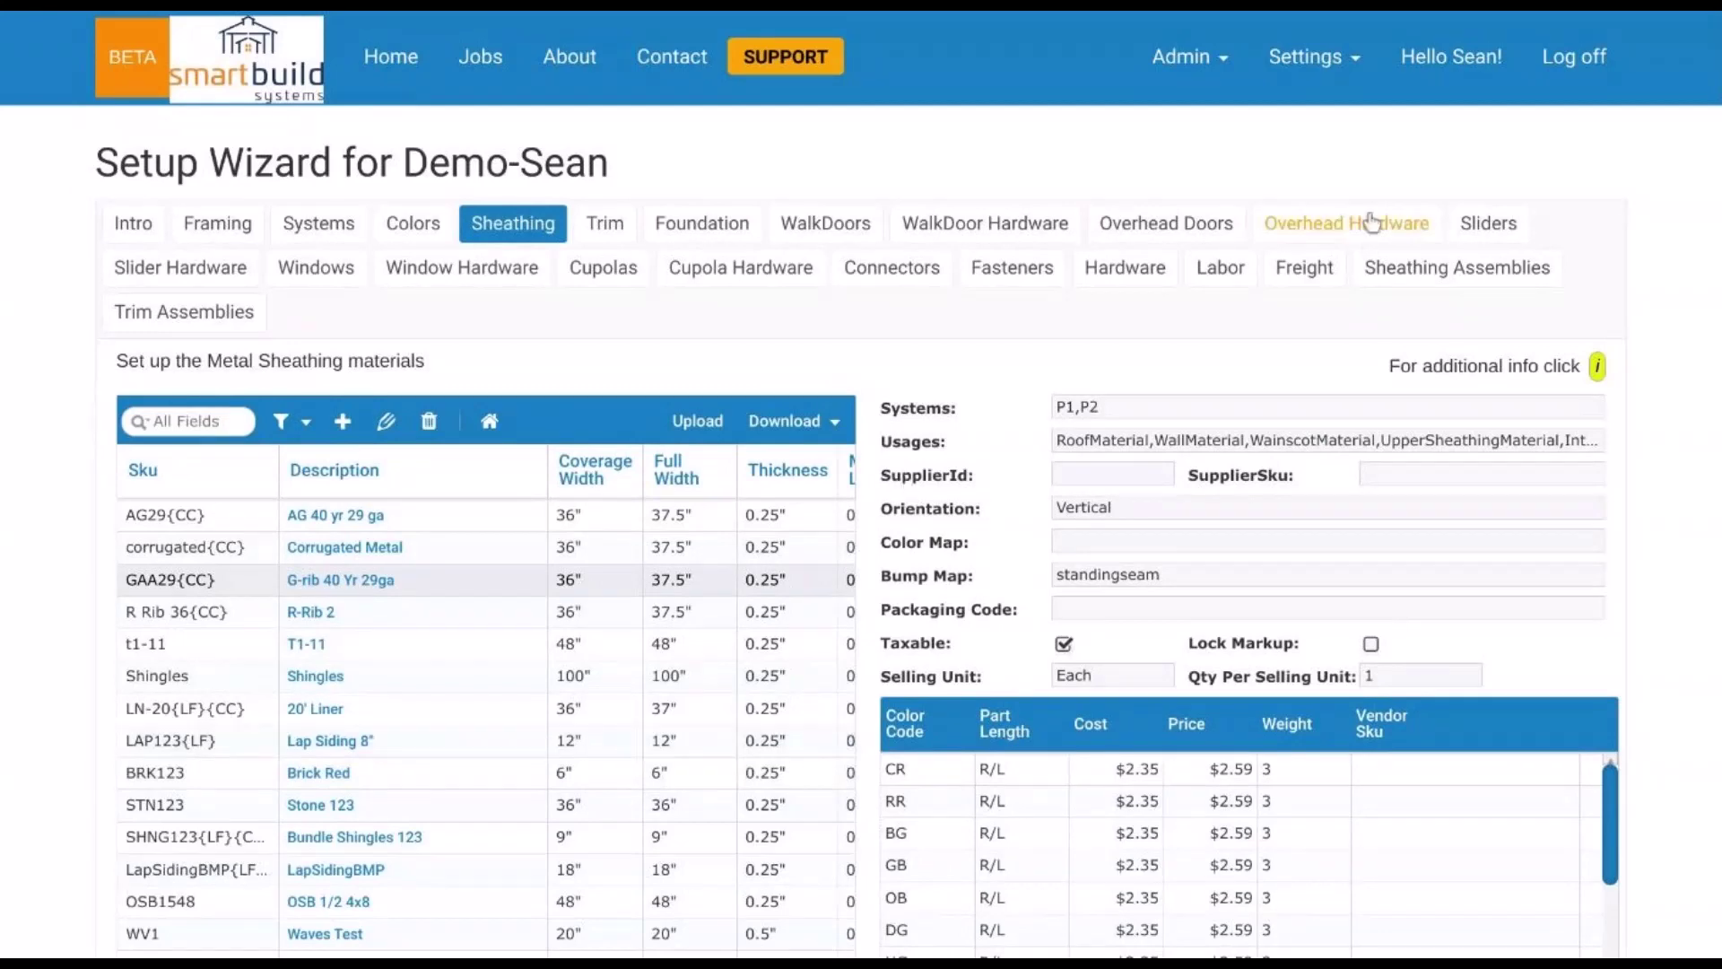
- Go to the Trusses settings and search the truss list for "ve"
left_click(1318, 70)
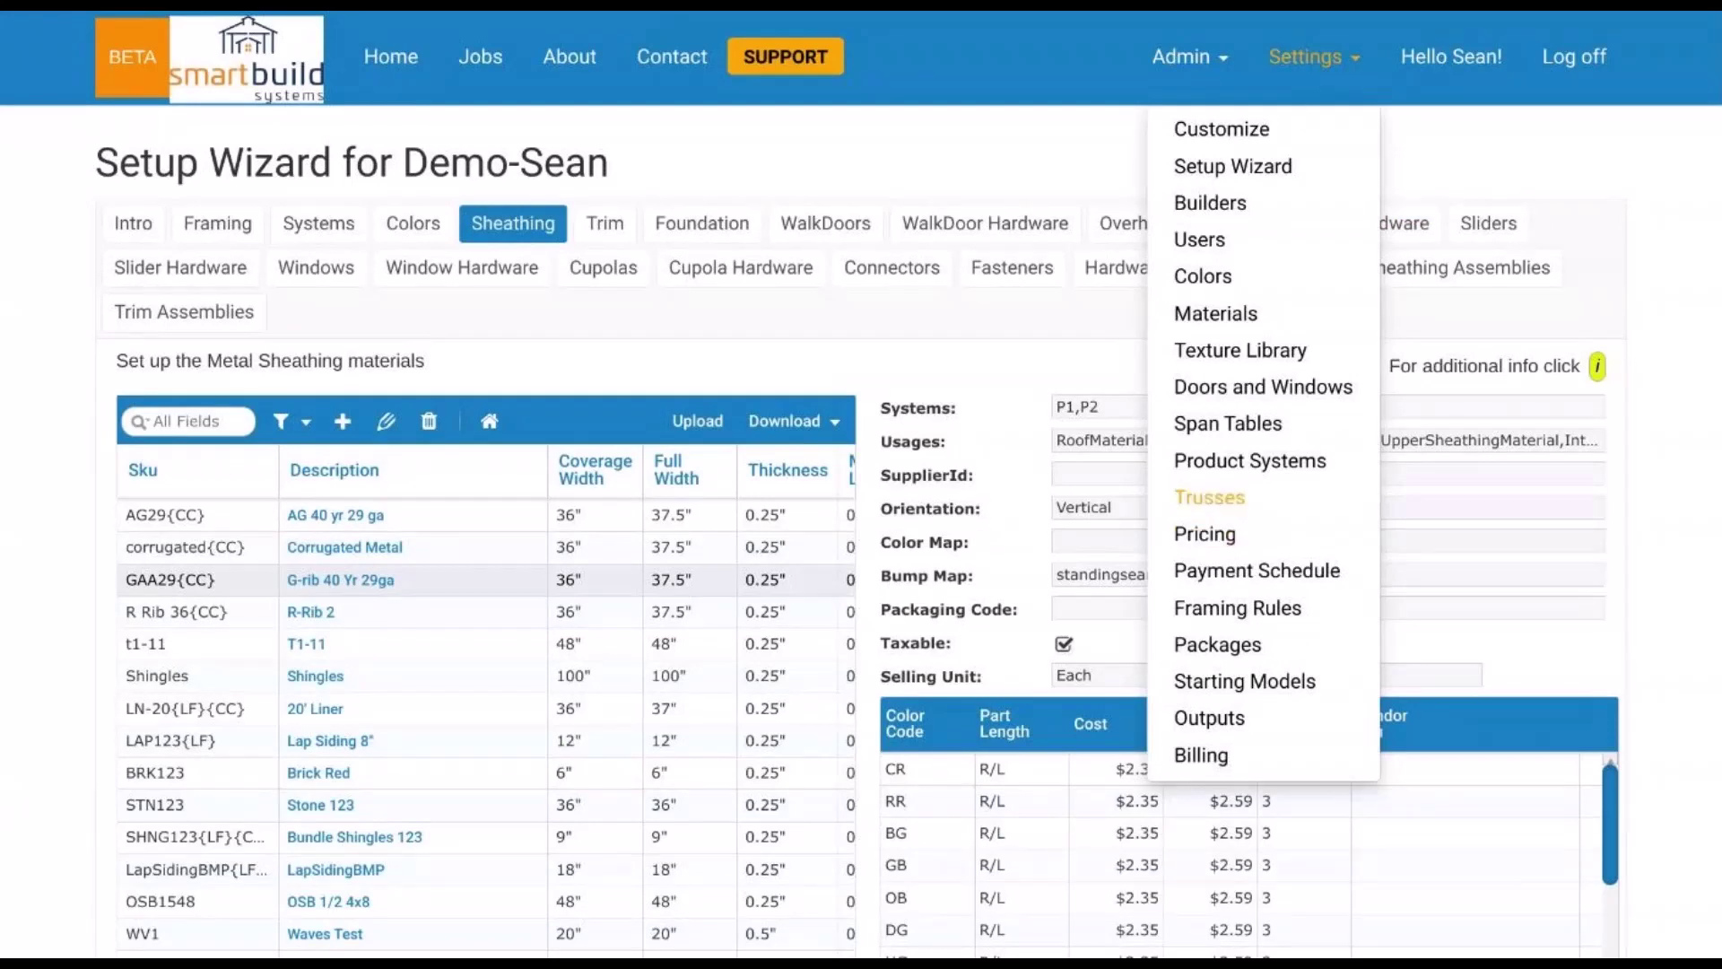
left_click(1261, 521)
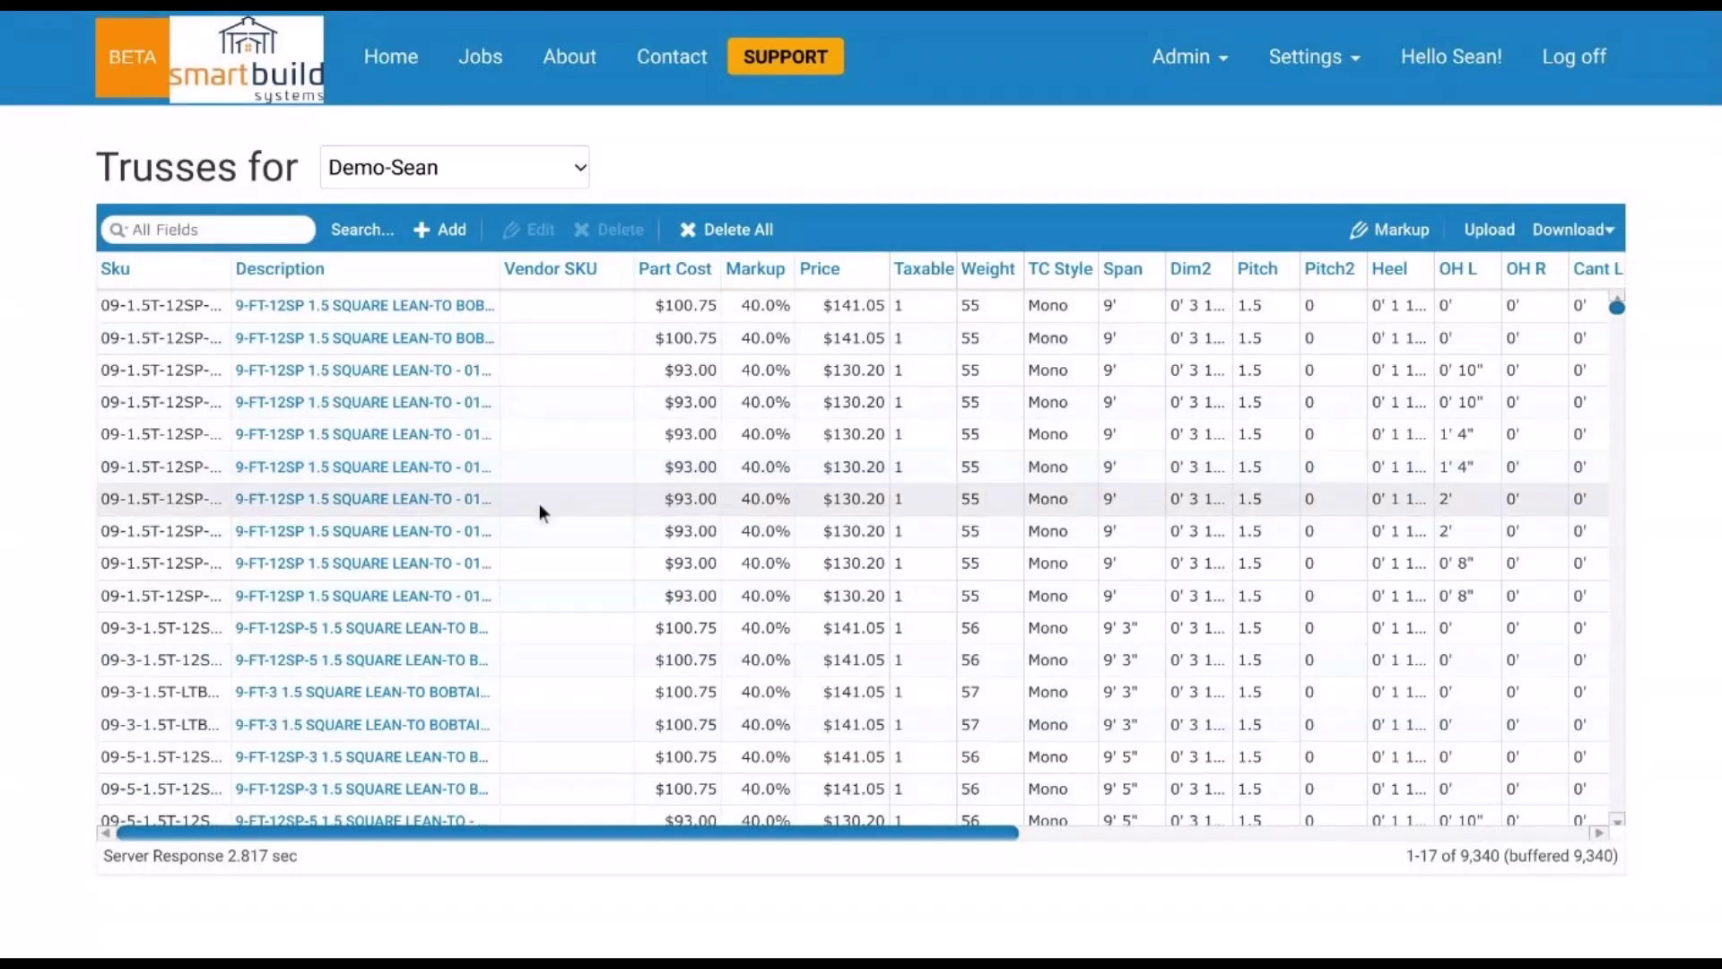
left_click(216, 233)
type("ve")
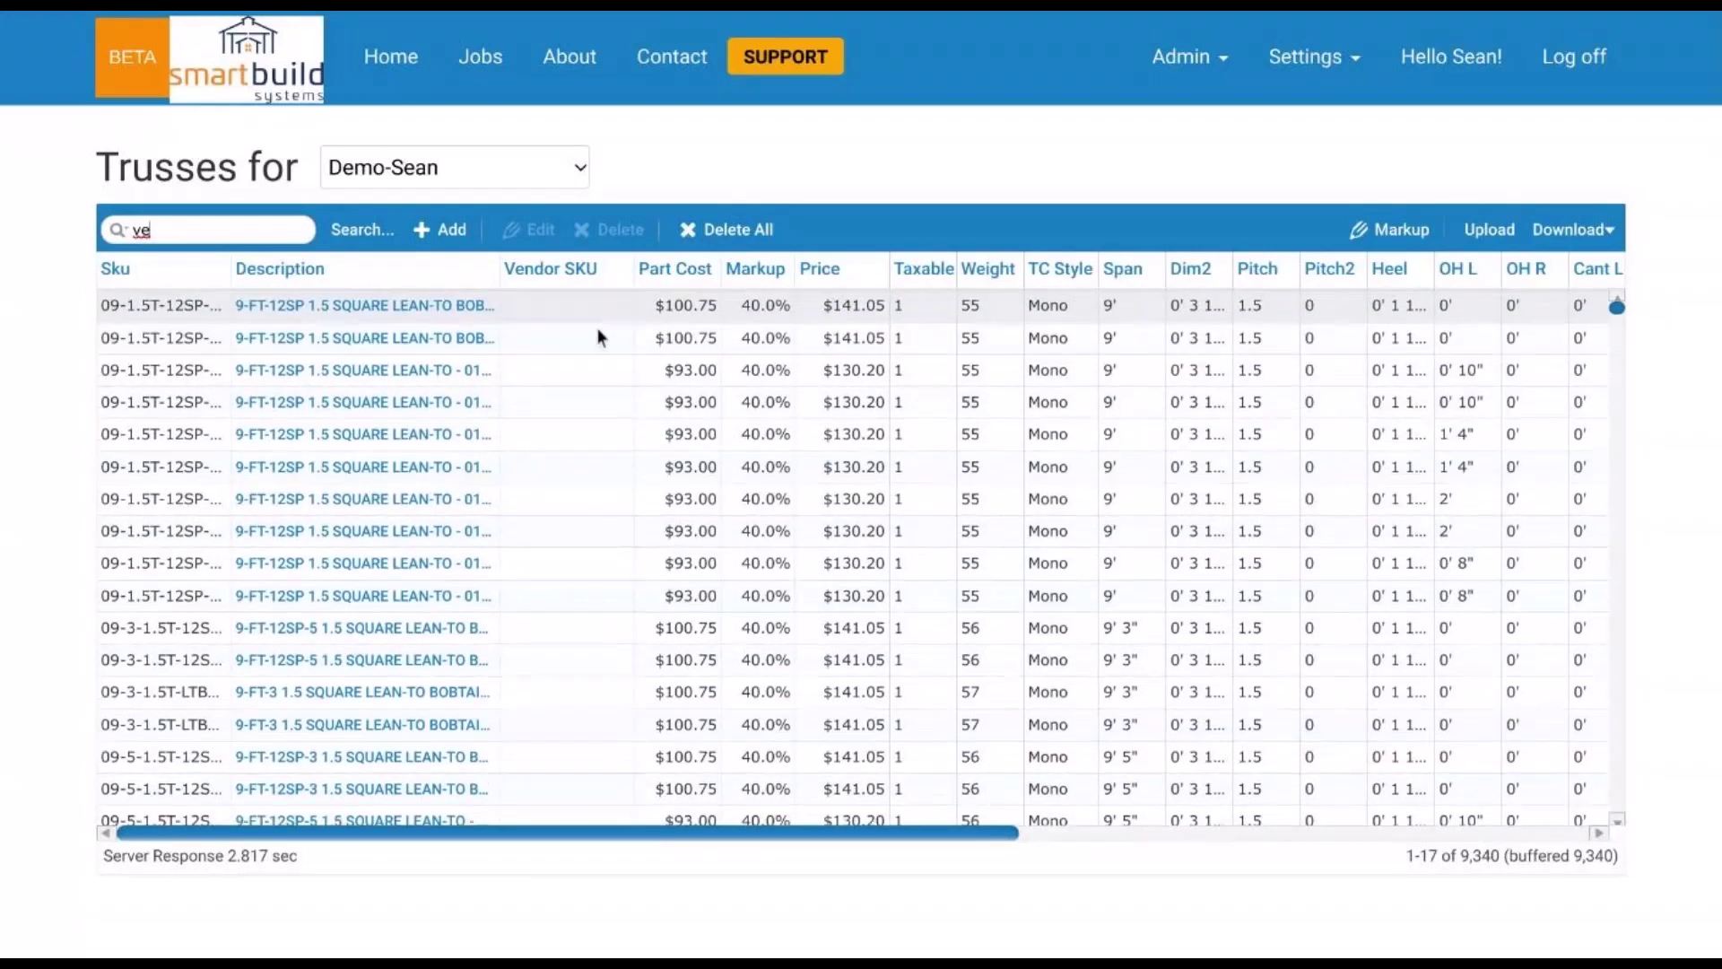
scroll(601, 503, "down", 1)
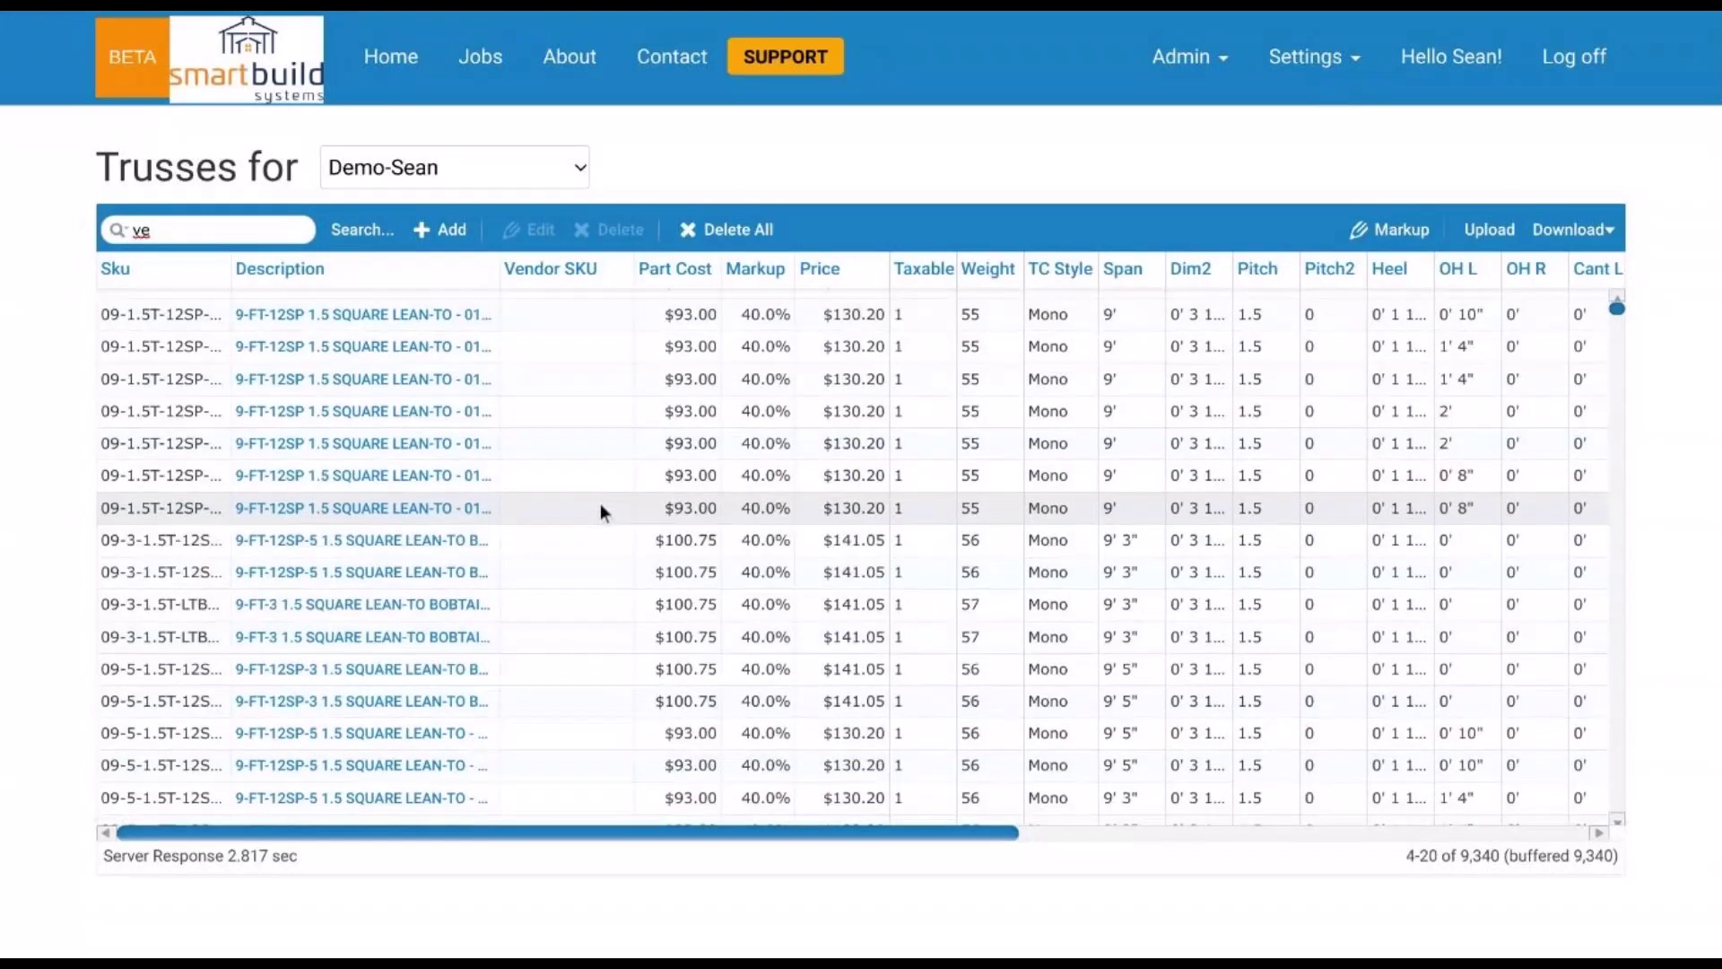
scroll(562, 461, "up", 1)
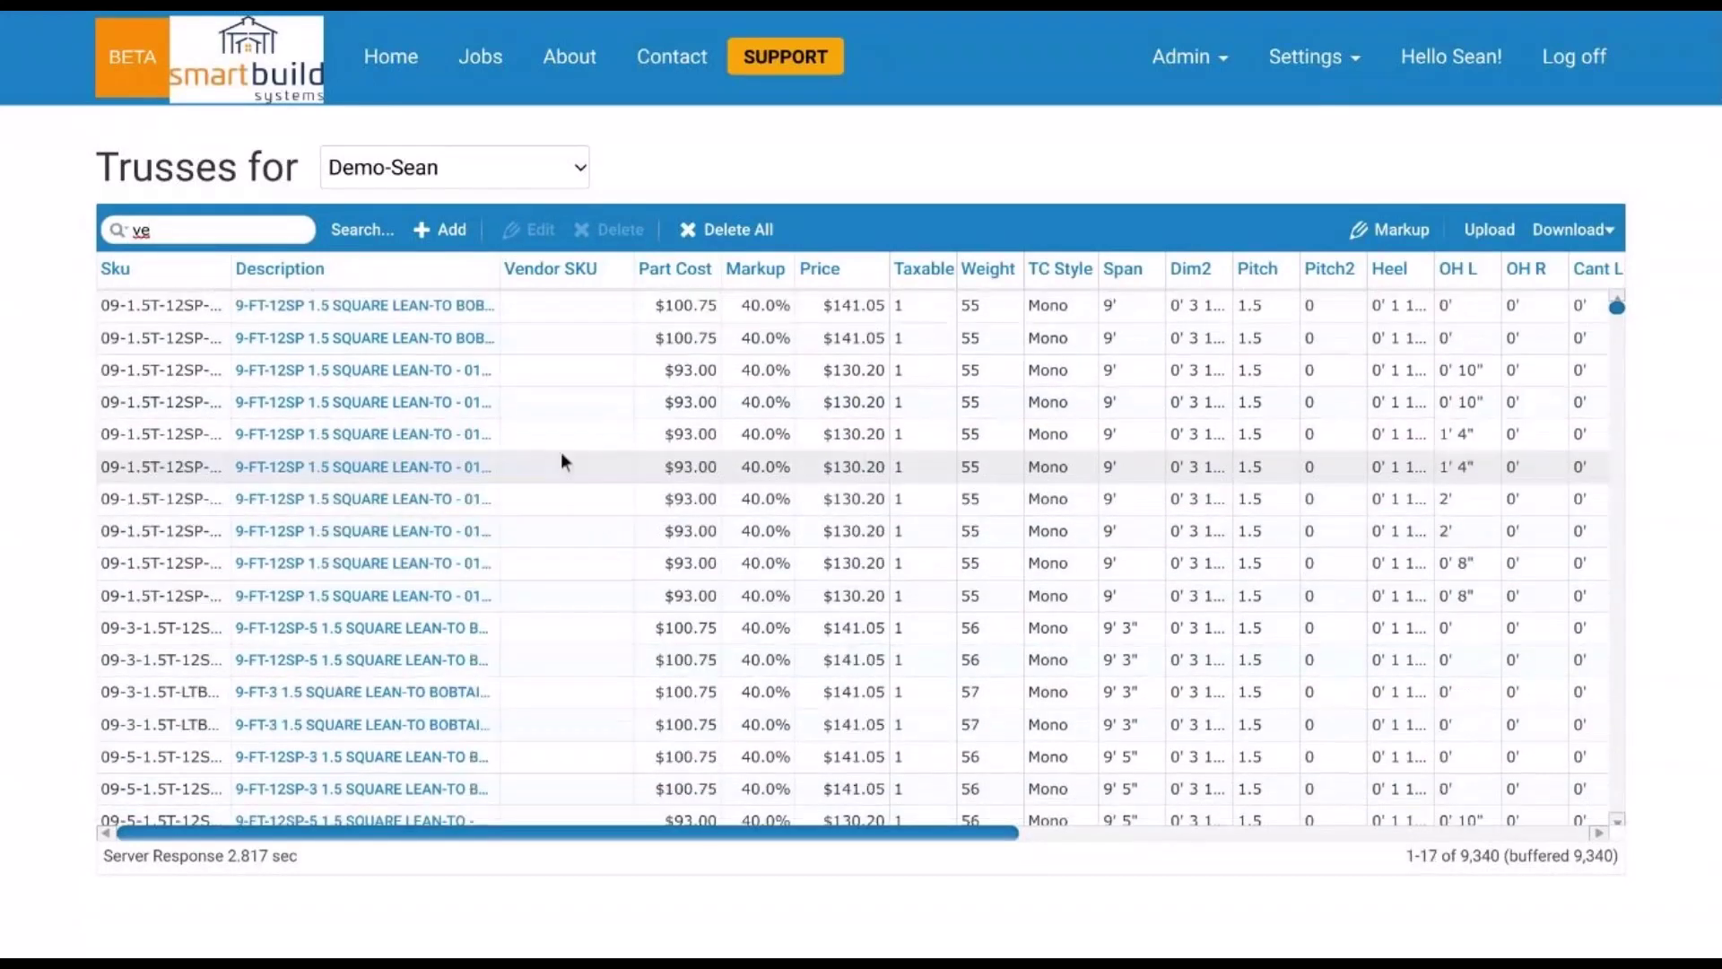
key("Return")
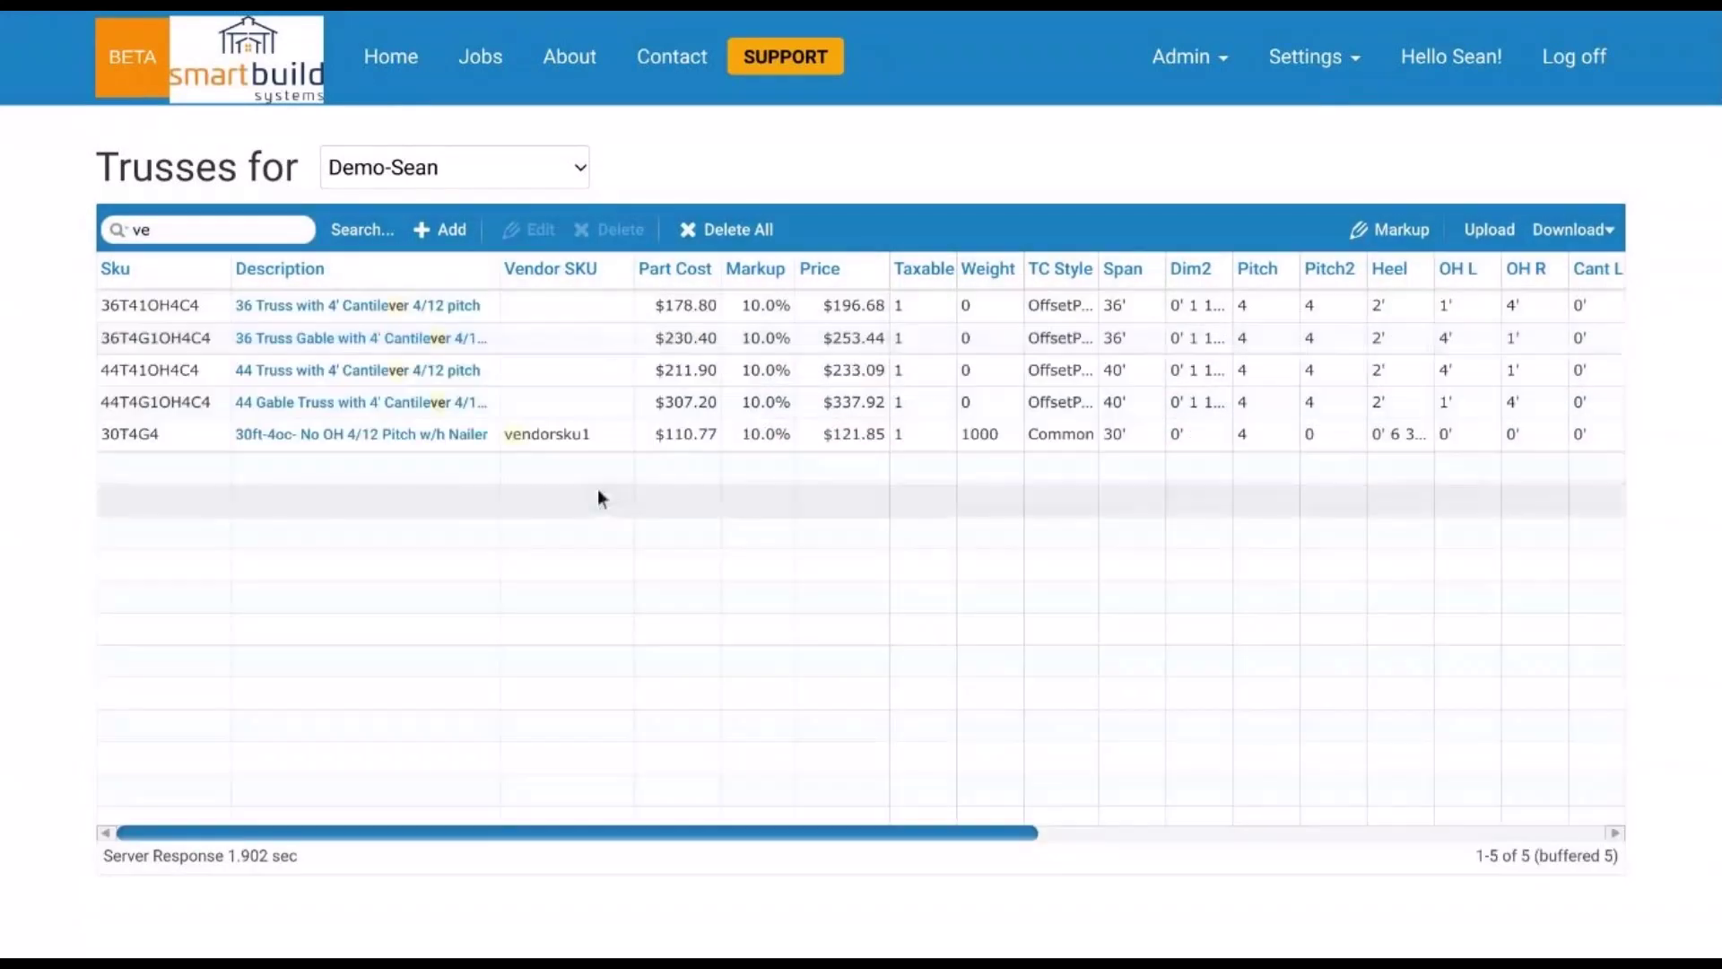
- Open the Vendor SKU of truss 30T4G4 for inline editing and leave it without entering anything
left_click(610, 435)
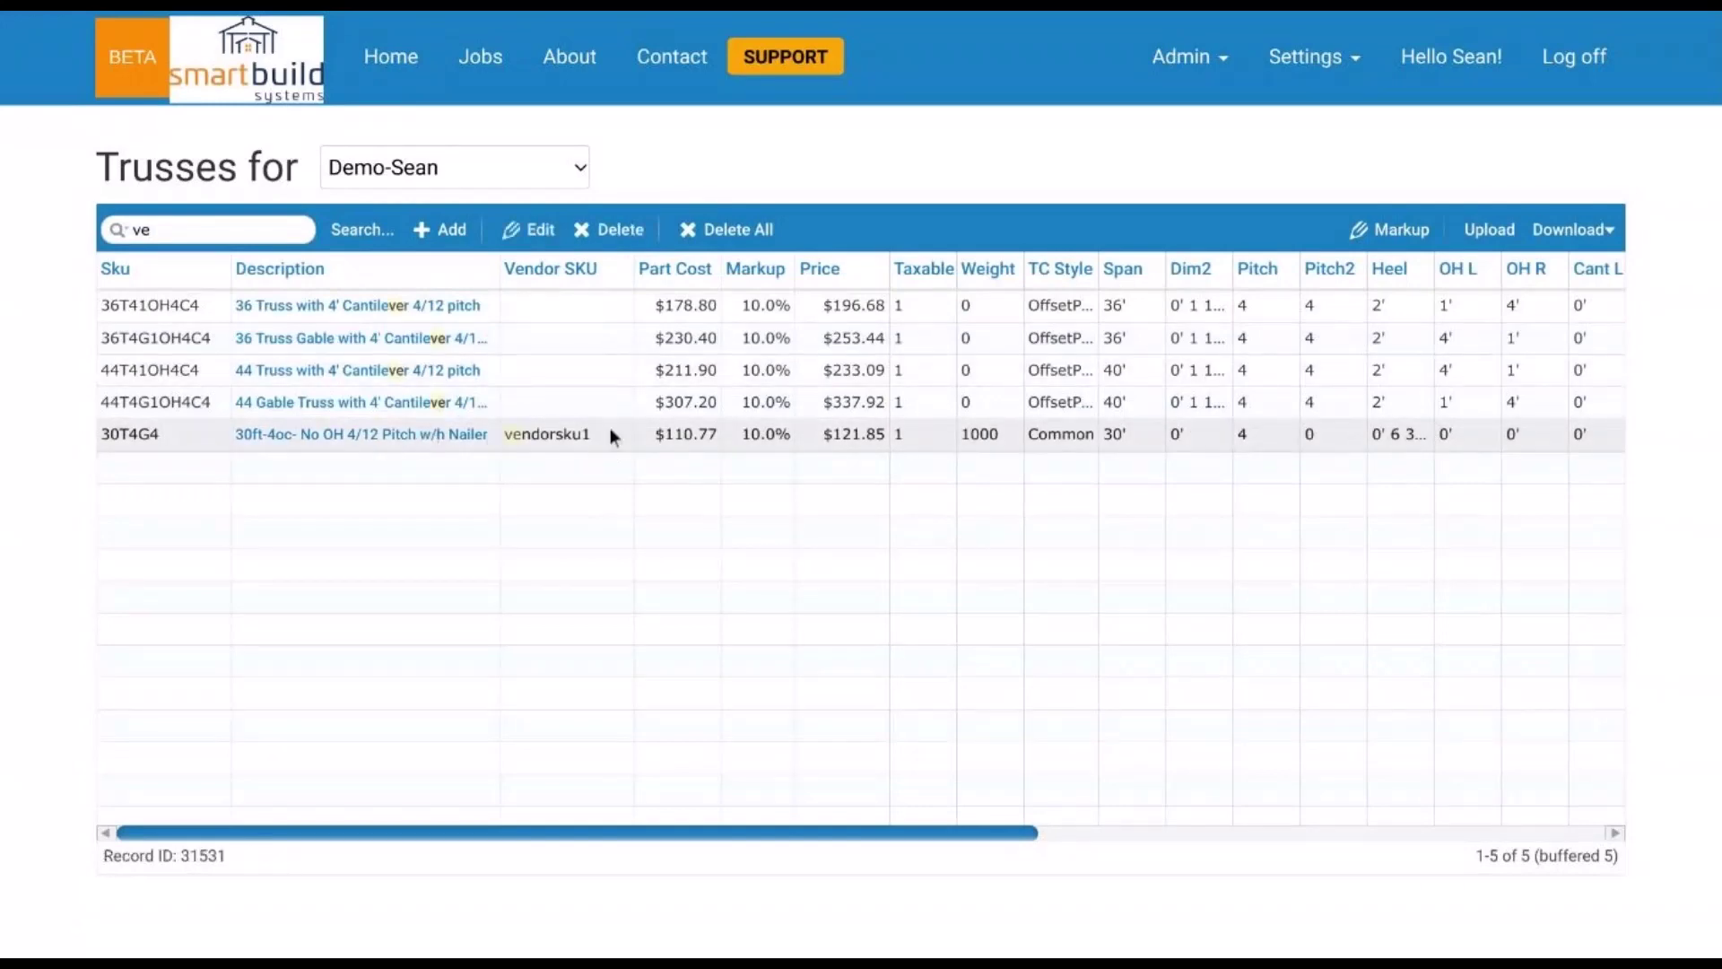
left_click(611, 435)
left_click(615, 535)
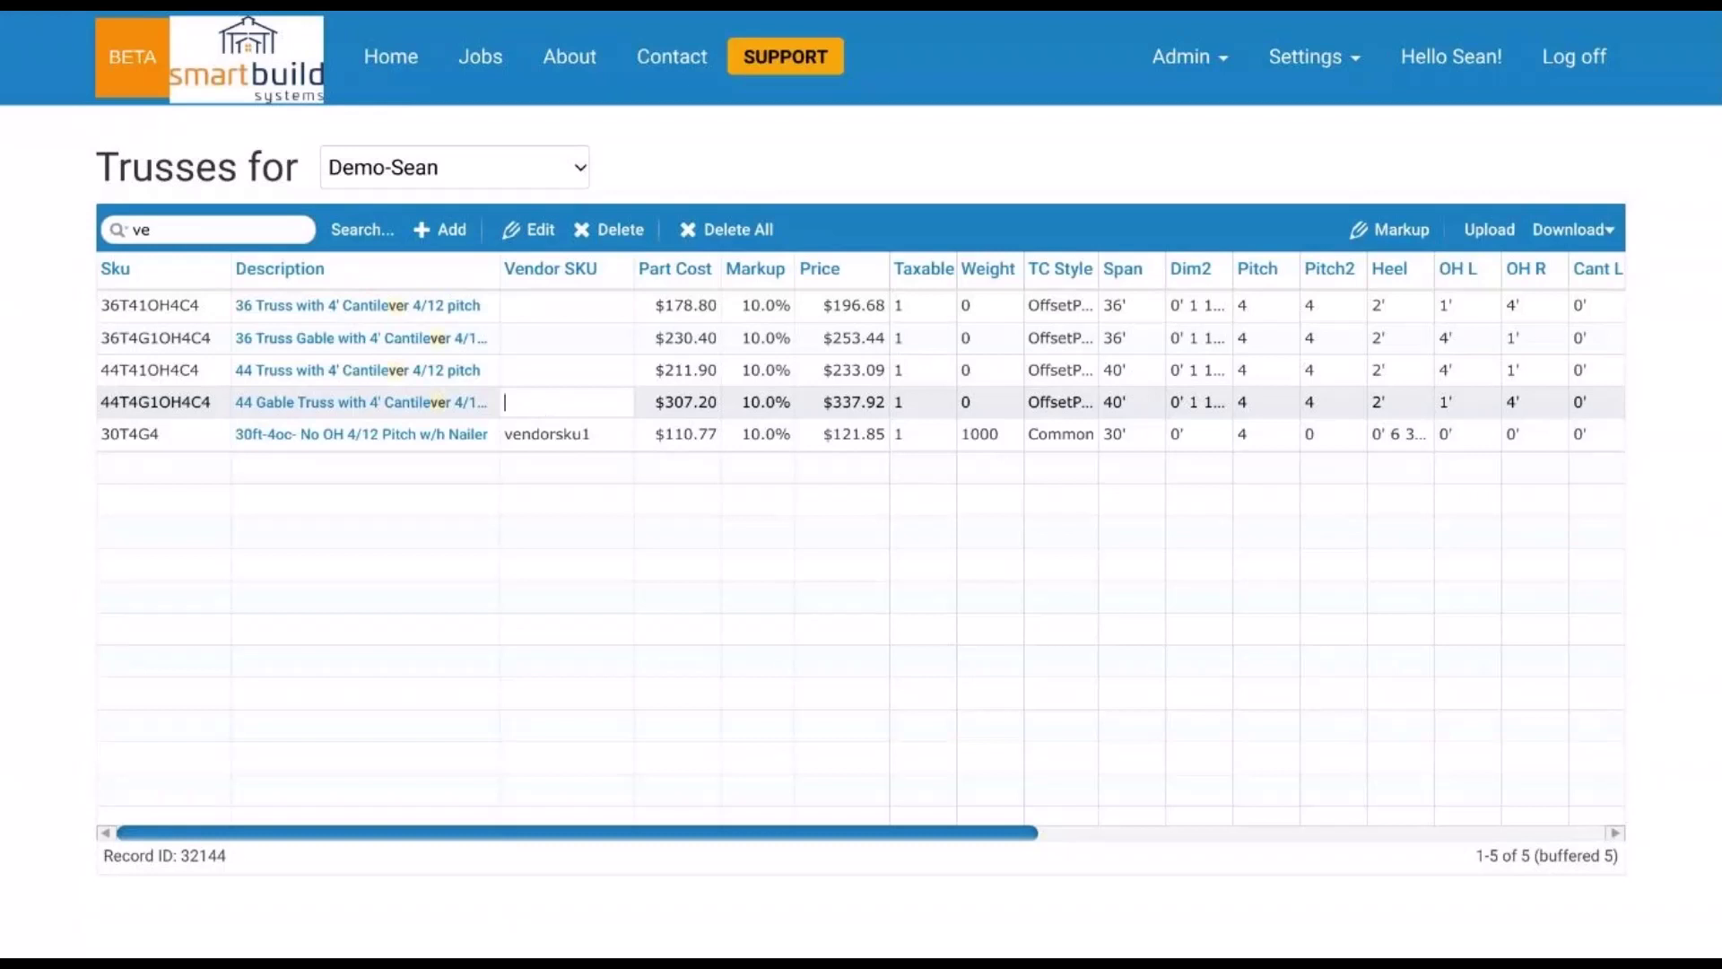
- Try entering arbitrary text as the Vendor SKU of truss 44T4G1OH4C4 and erase it
type("lkwejf;ij;lkjfklj")
key("BackSpace")
key("BackSpace")
key("BackSpace")
key("BackSpace")
key("BackSpace")
key("BackSpace")
key("BackSpace")
key("BackSpace")
key("BackSpace")
key("BackSpace")
key("BackSpace")
key("BackSpace")
key("BackSpace")
key("BackSpace")
key("BackSpace")
key("BackSpace")
key("BackSpace")
- Give truss 44T4G1OH4C4 the same Vendor SKU as truss 30T4G4, vendorsku1
left_click(563, 443)
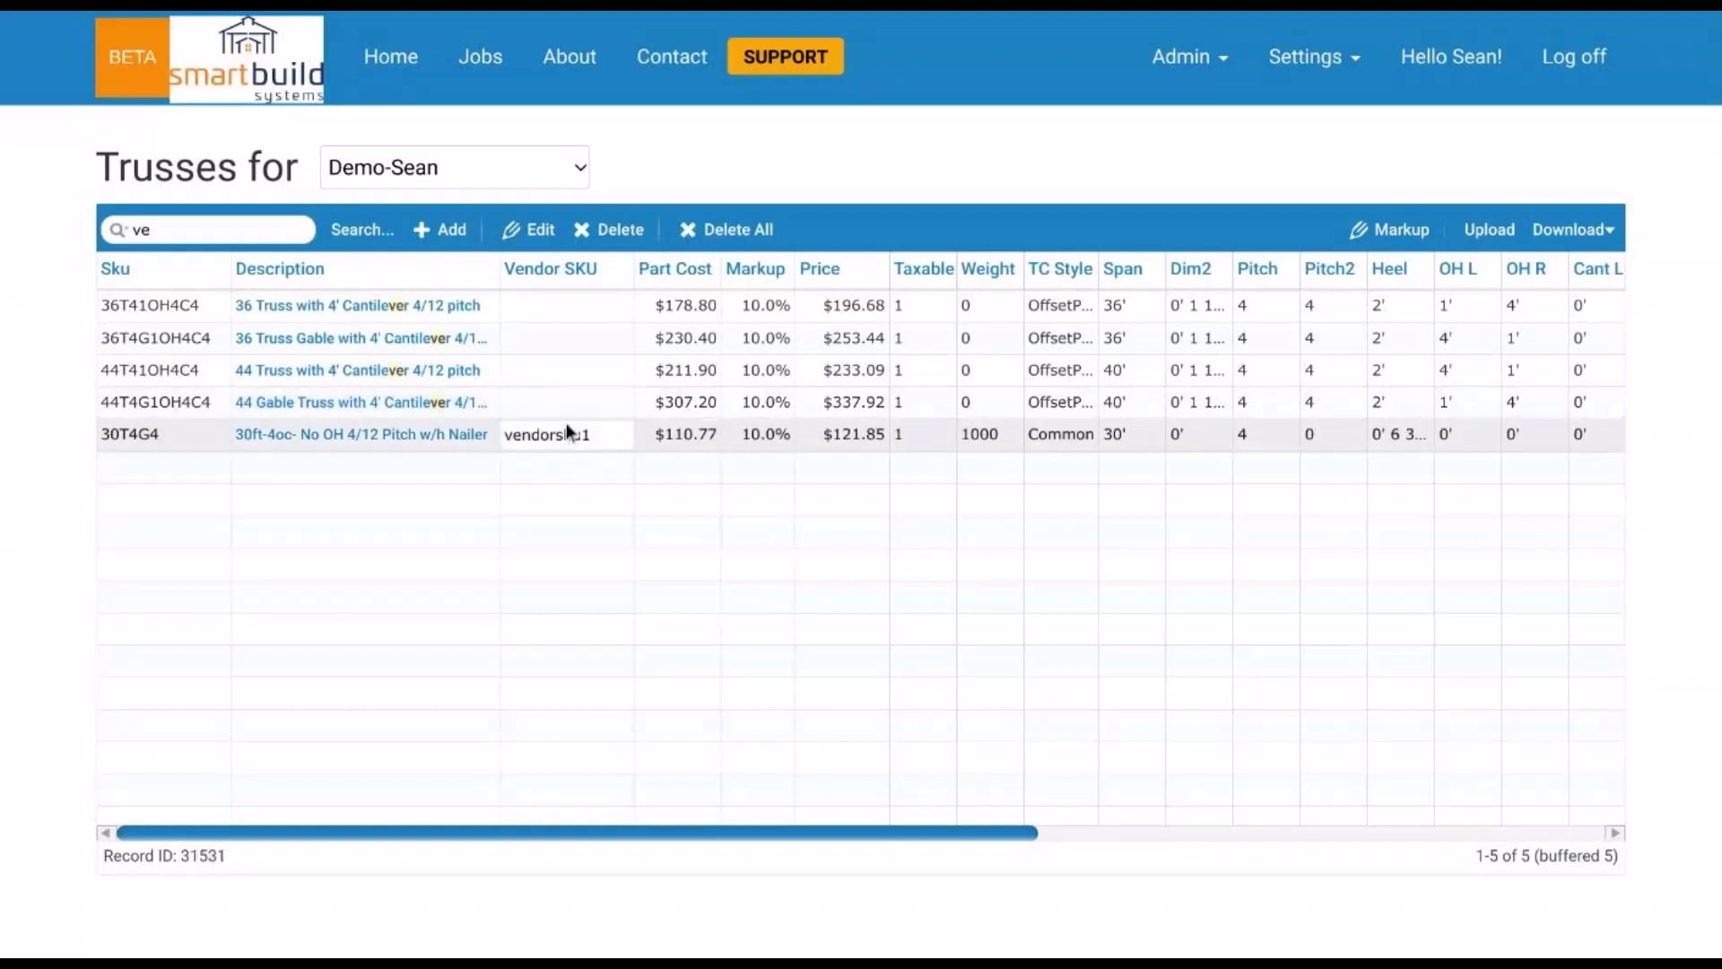
left_click(579, 399)
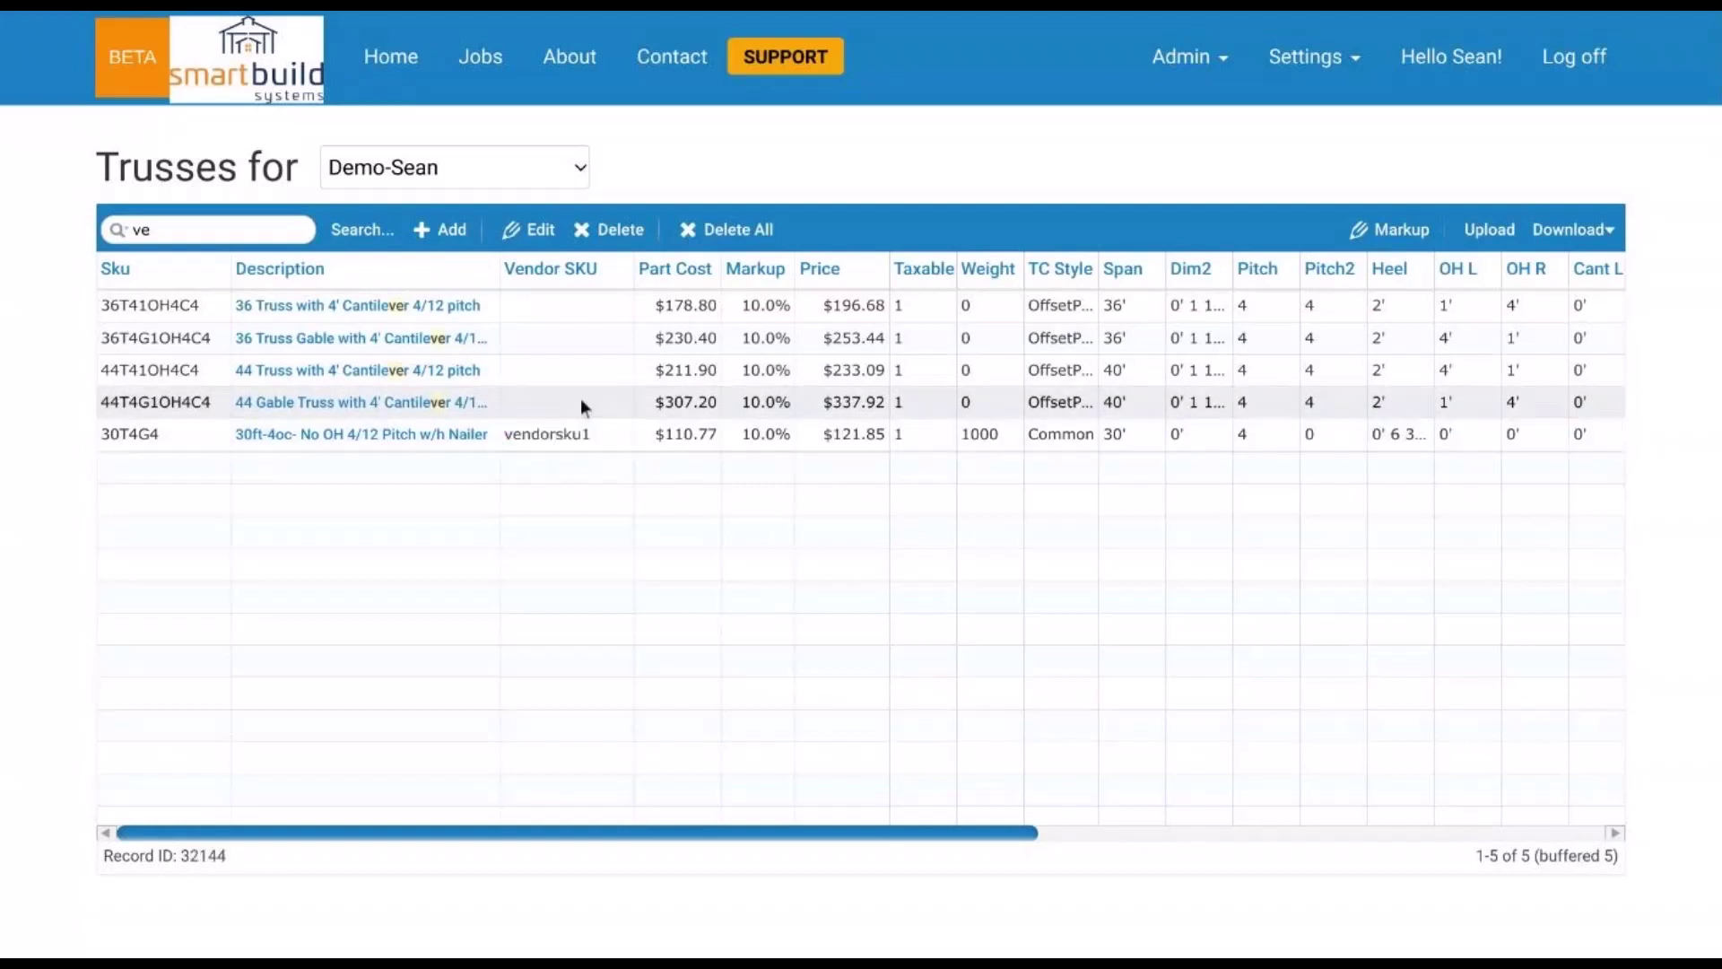
type("vendorsku1")
key("Return")
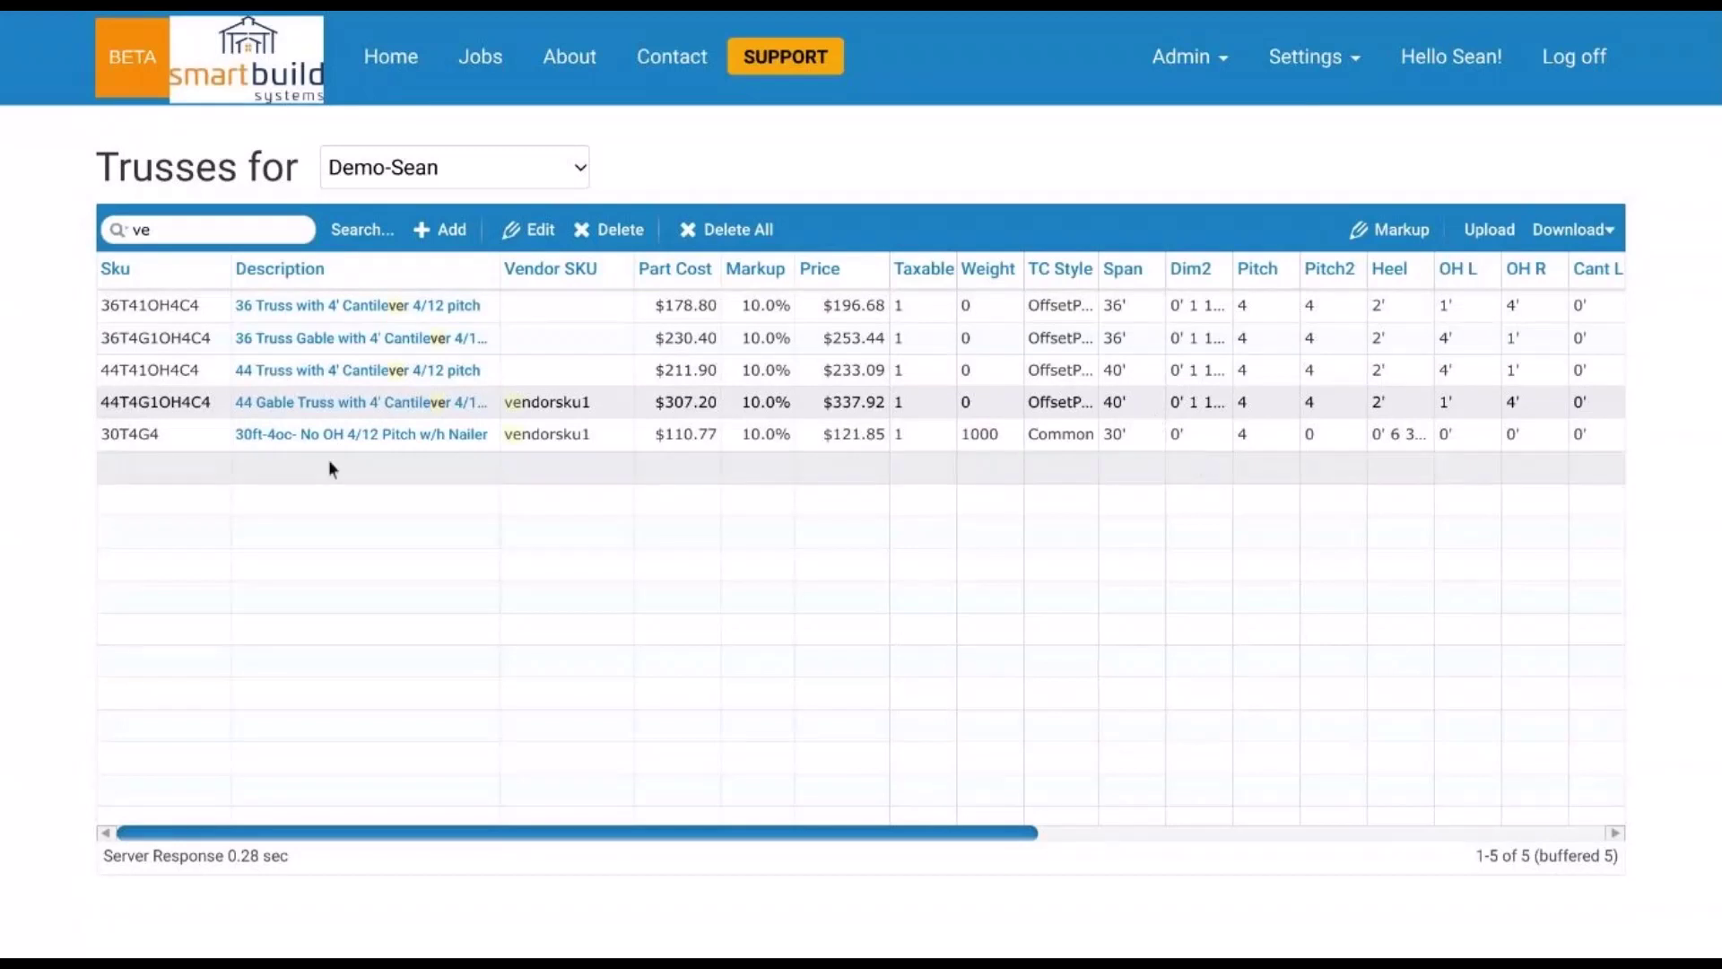
- Clear the Vendor SKU of truss 44T4G1OH4C4 and commit the empty cell
double_click(574, 406)
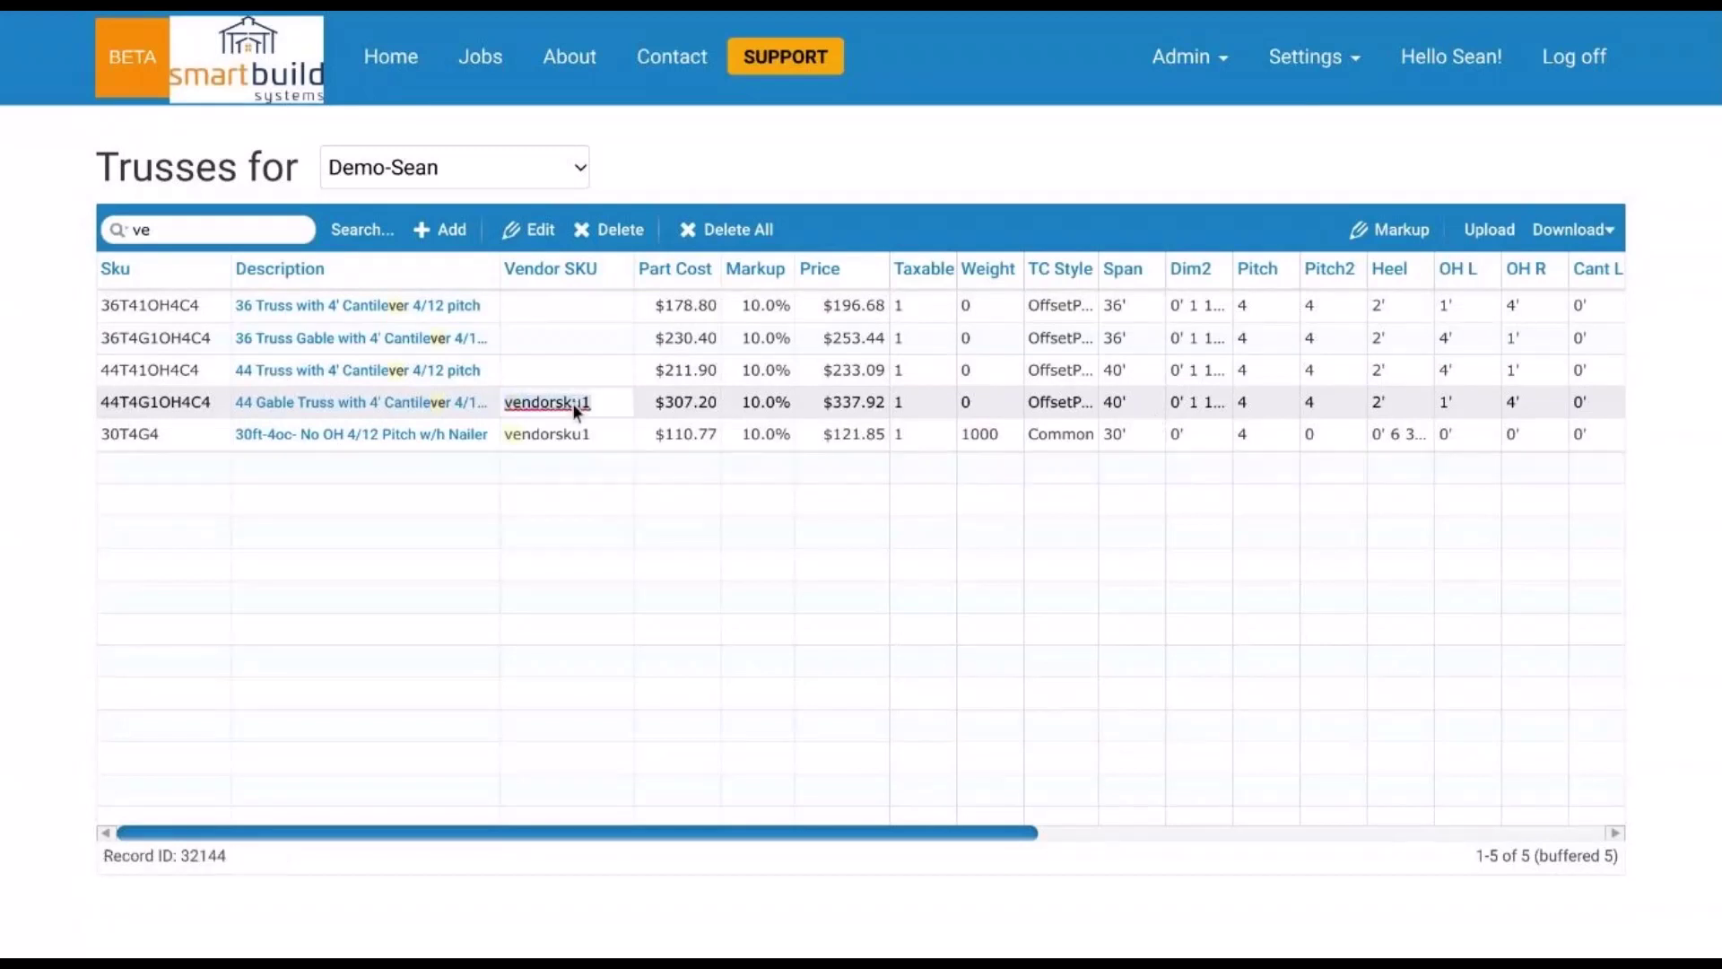
key("ctrl+a")
key("BackSpace")
left_click(1350, 524)
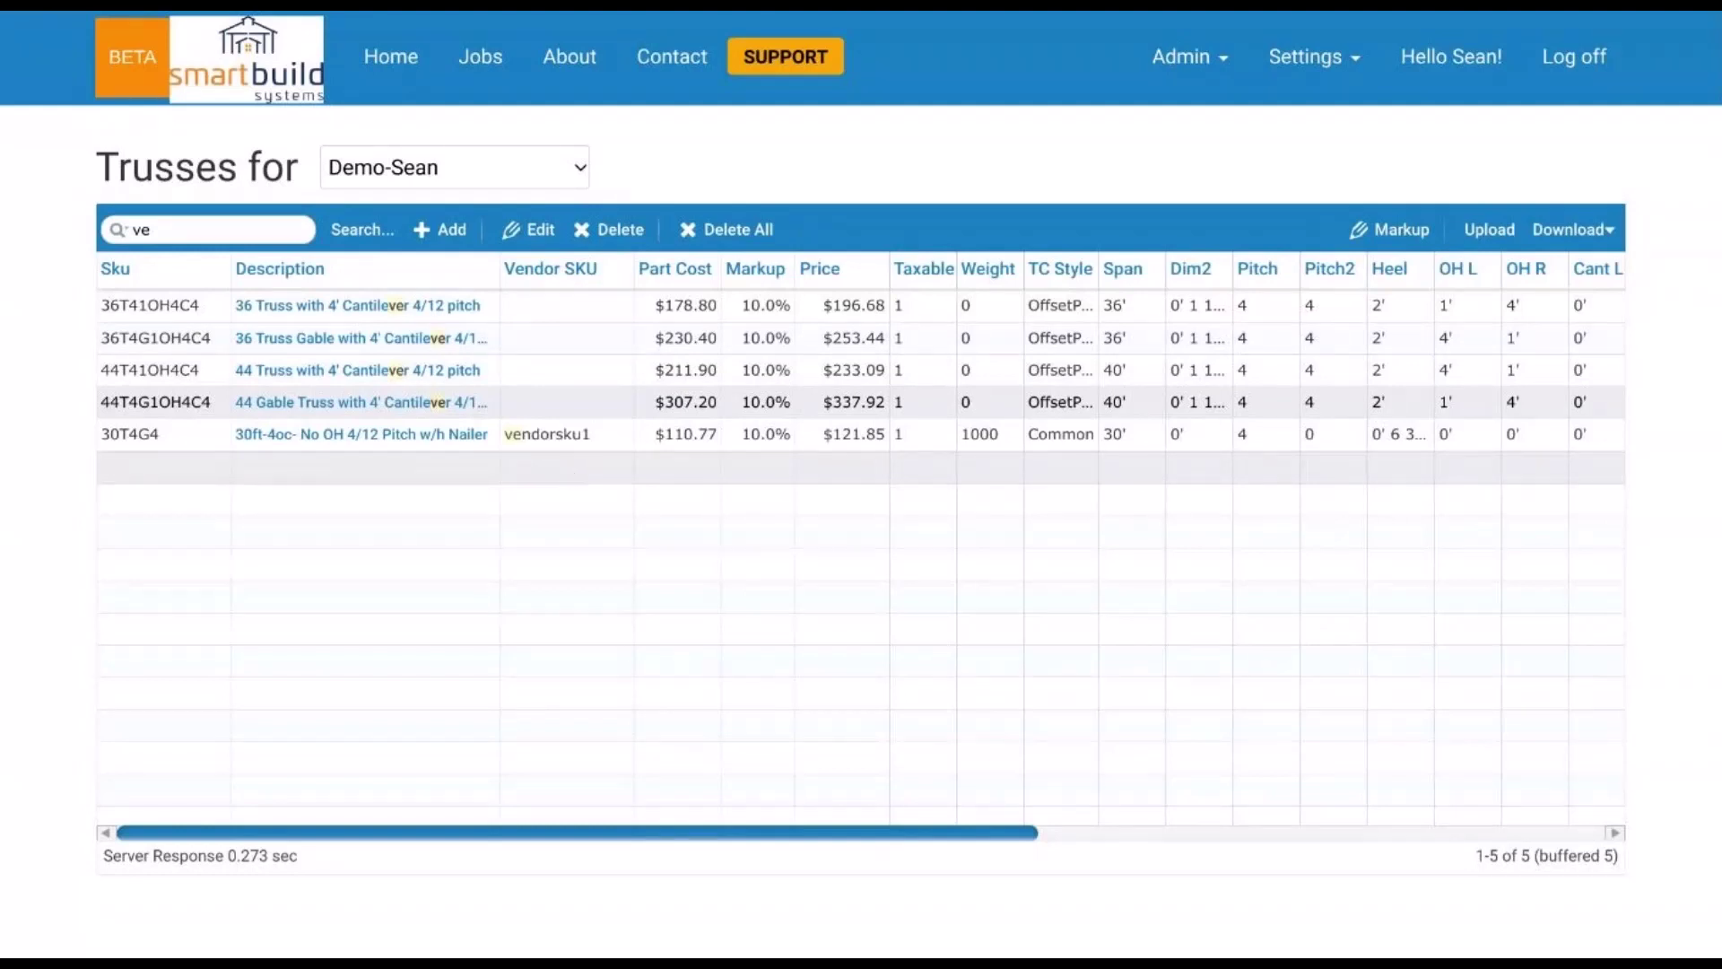
- Leave the truss catalog and open the recent job 1.84 Webinar for editing
left_click(573, 438)
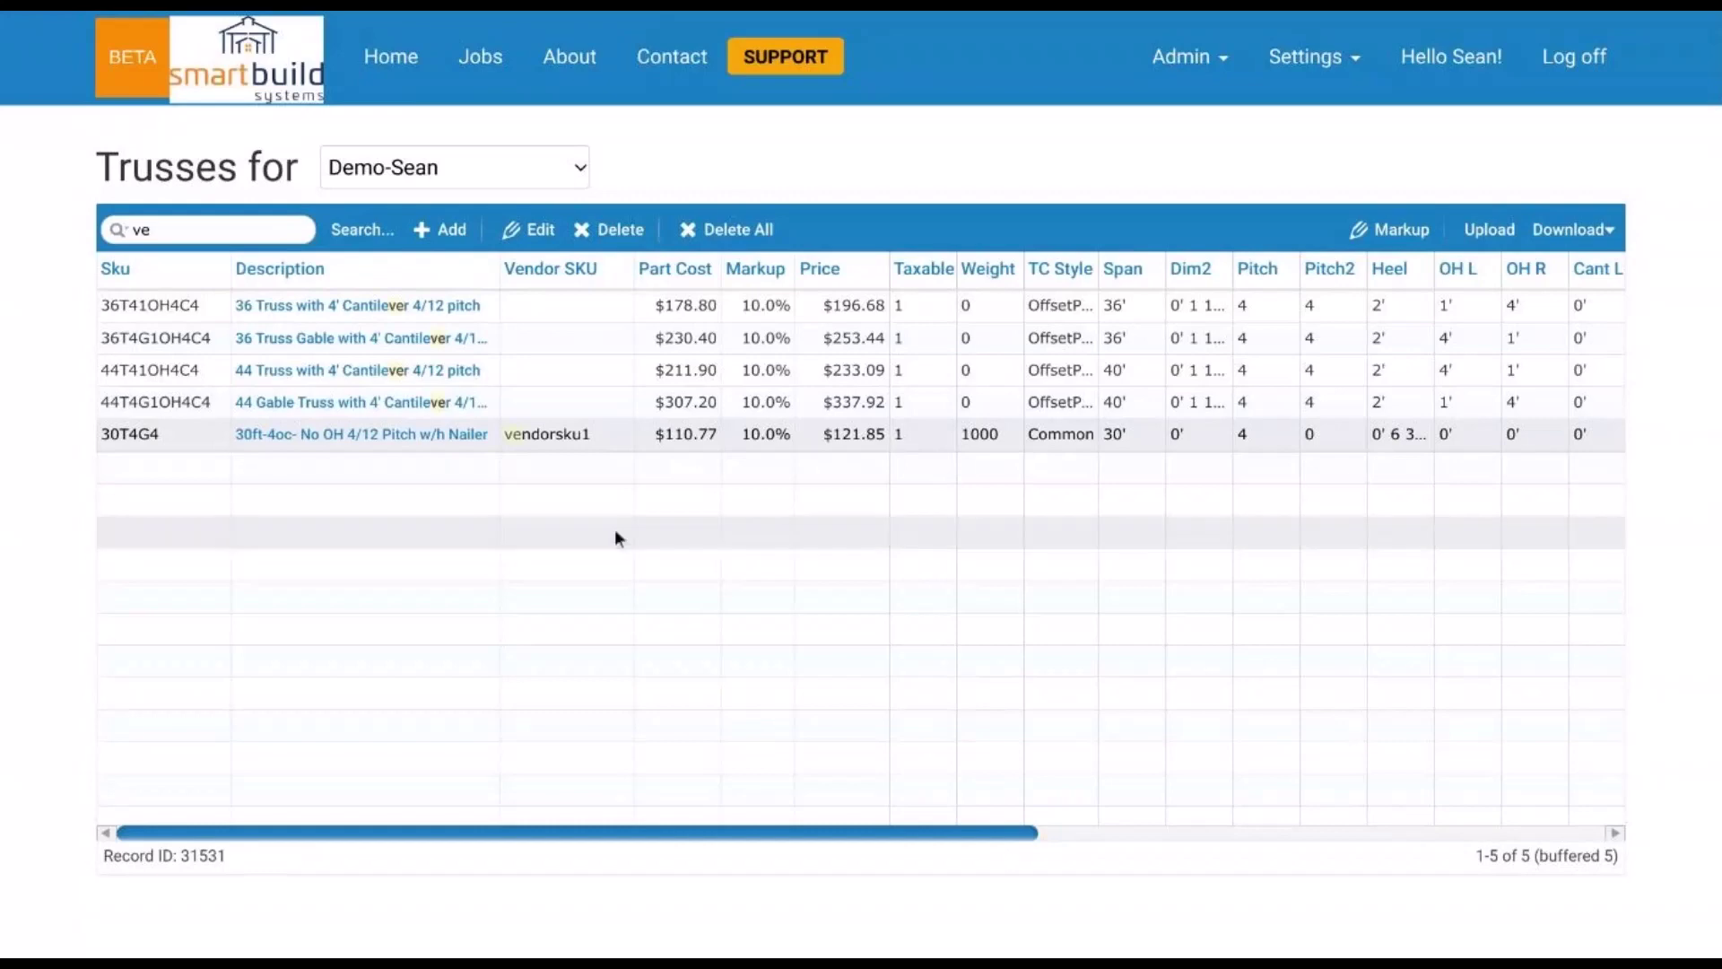
left_click(1359, 62)
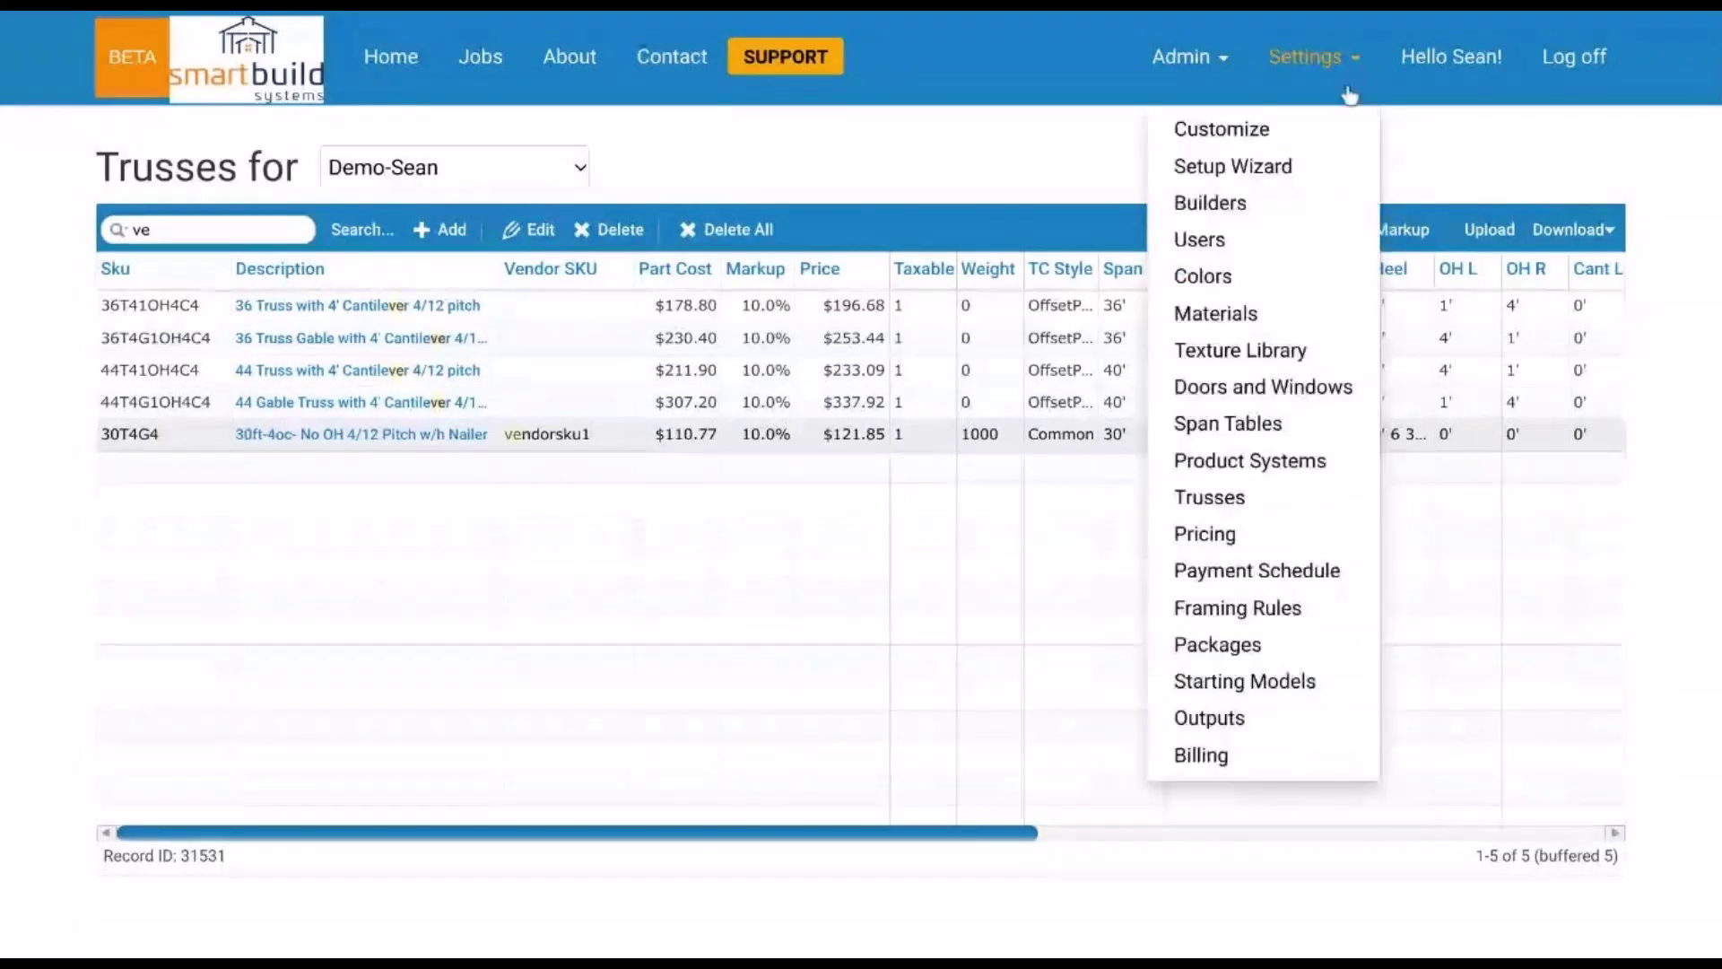
left_click(332, 89)
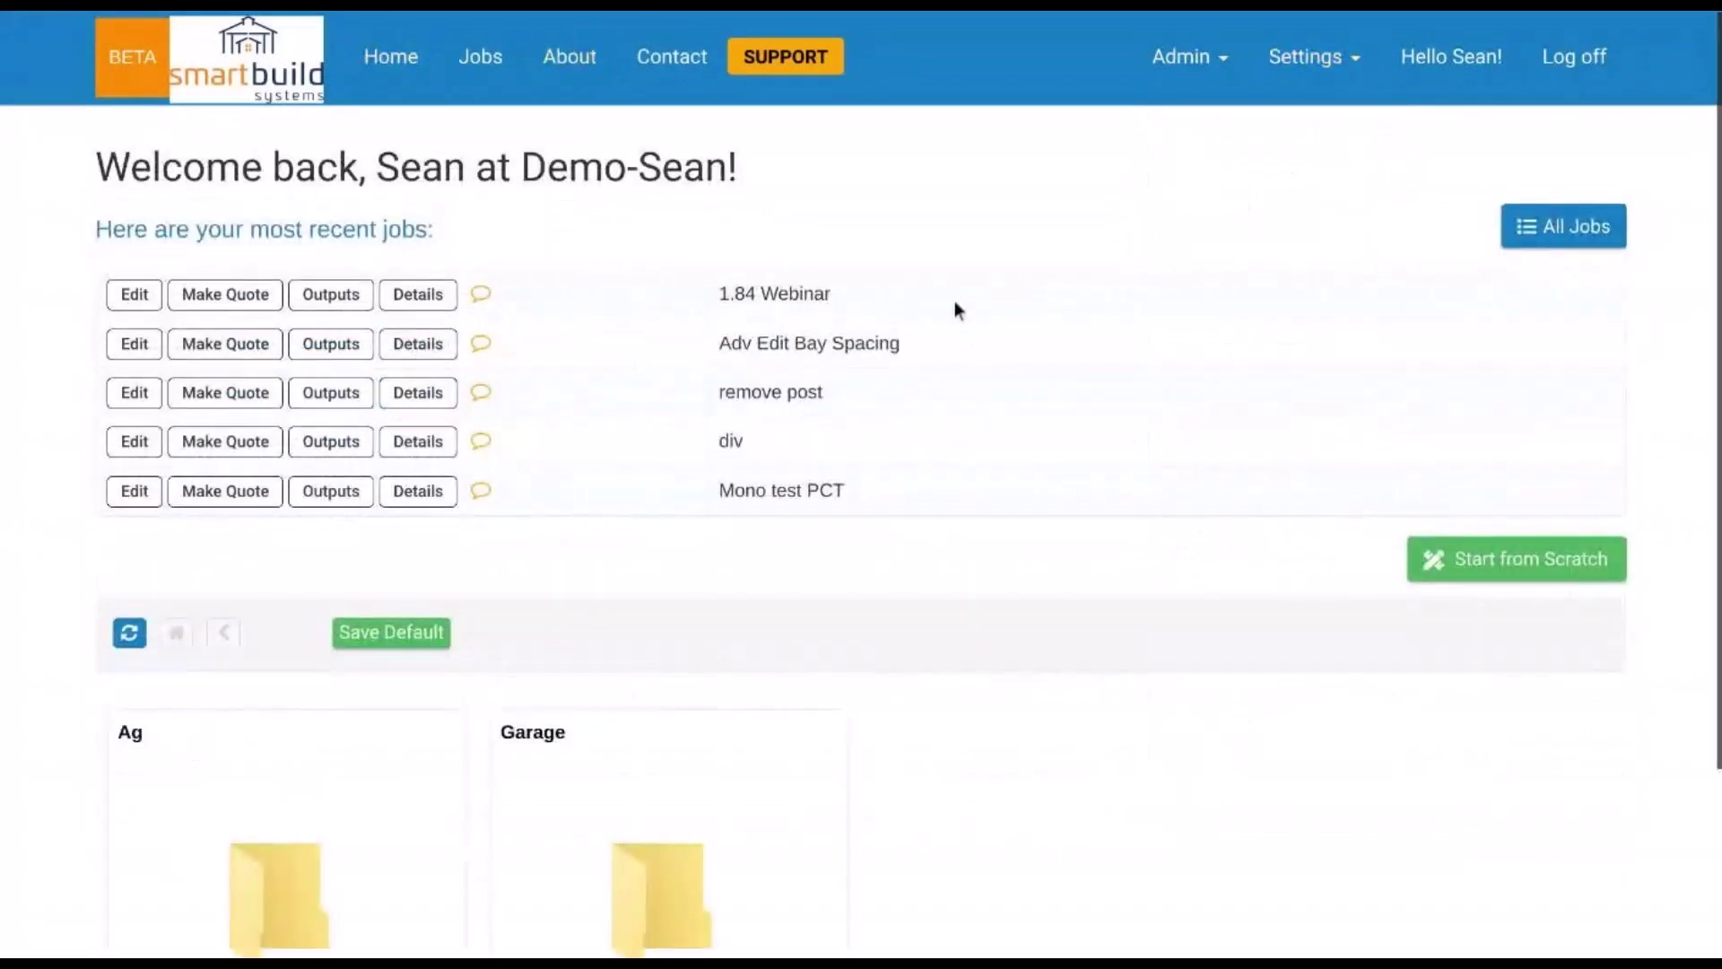
left_click(127, 294)
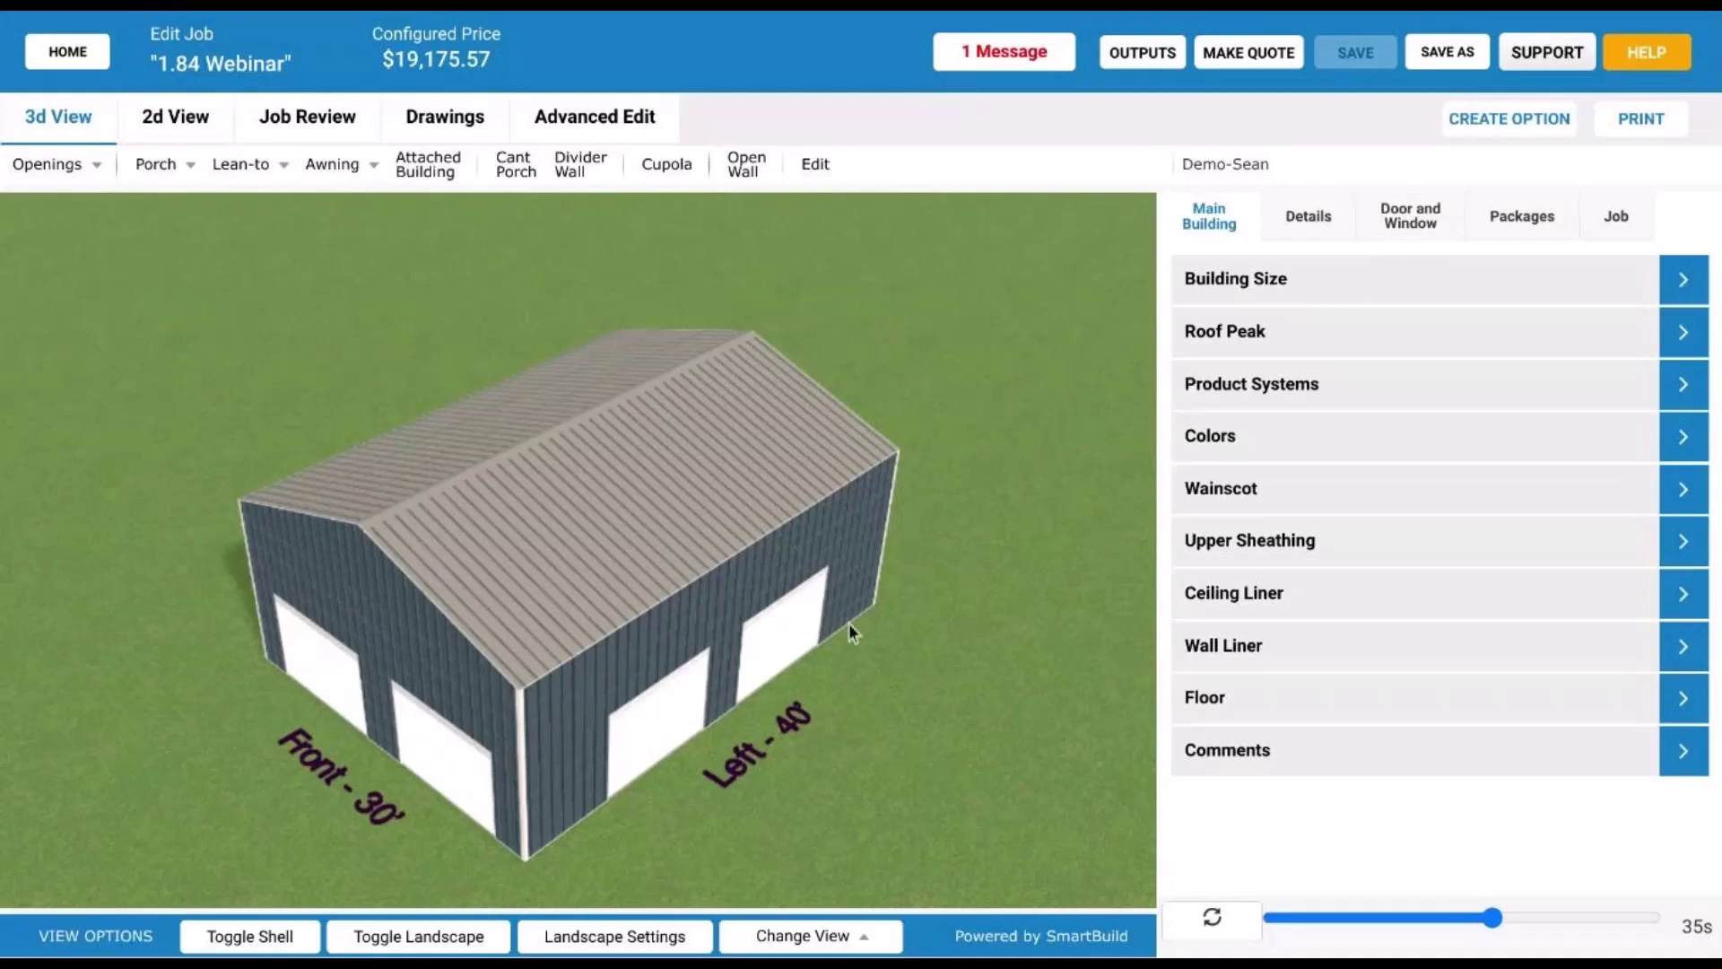
left_click_drag(848, 623, 902, 545)
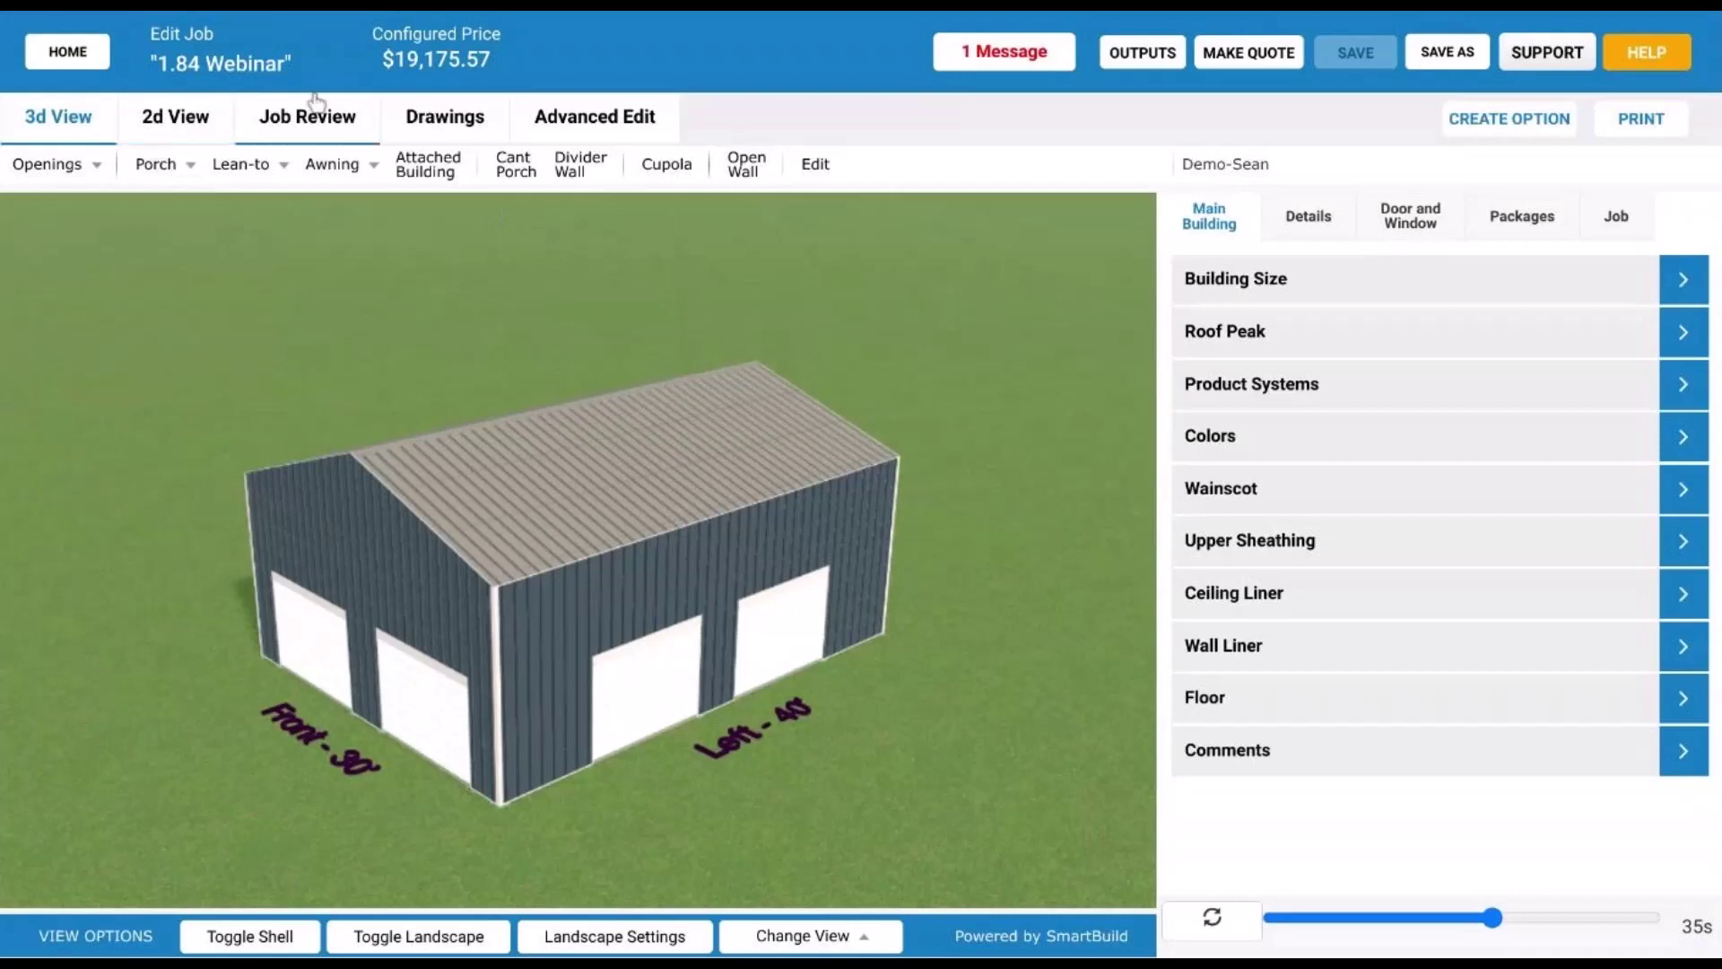
- Review the job's truss list and inspect the truss info of L-1 (vendorsku1) and T-1 (30T44)
left_click(337, 131)
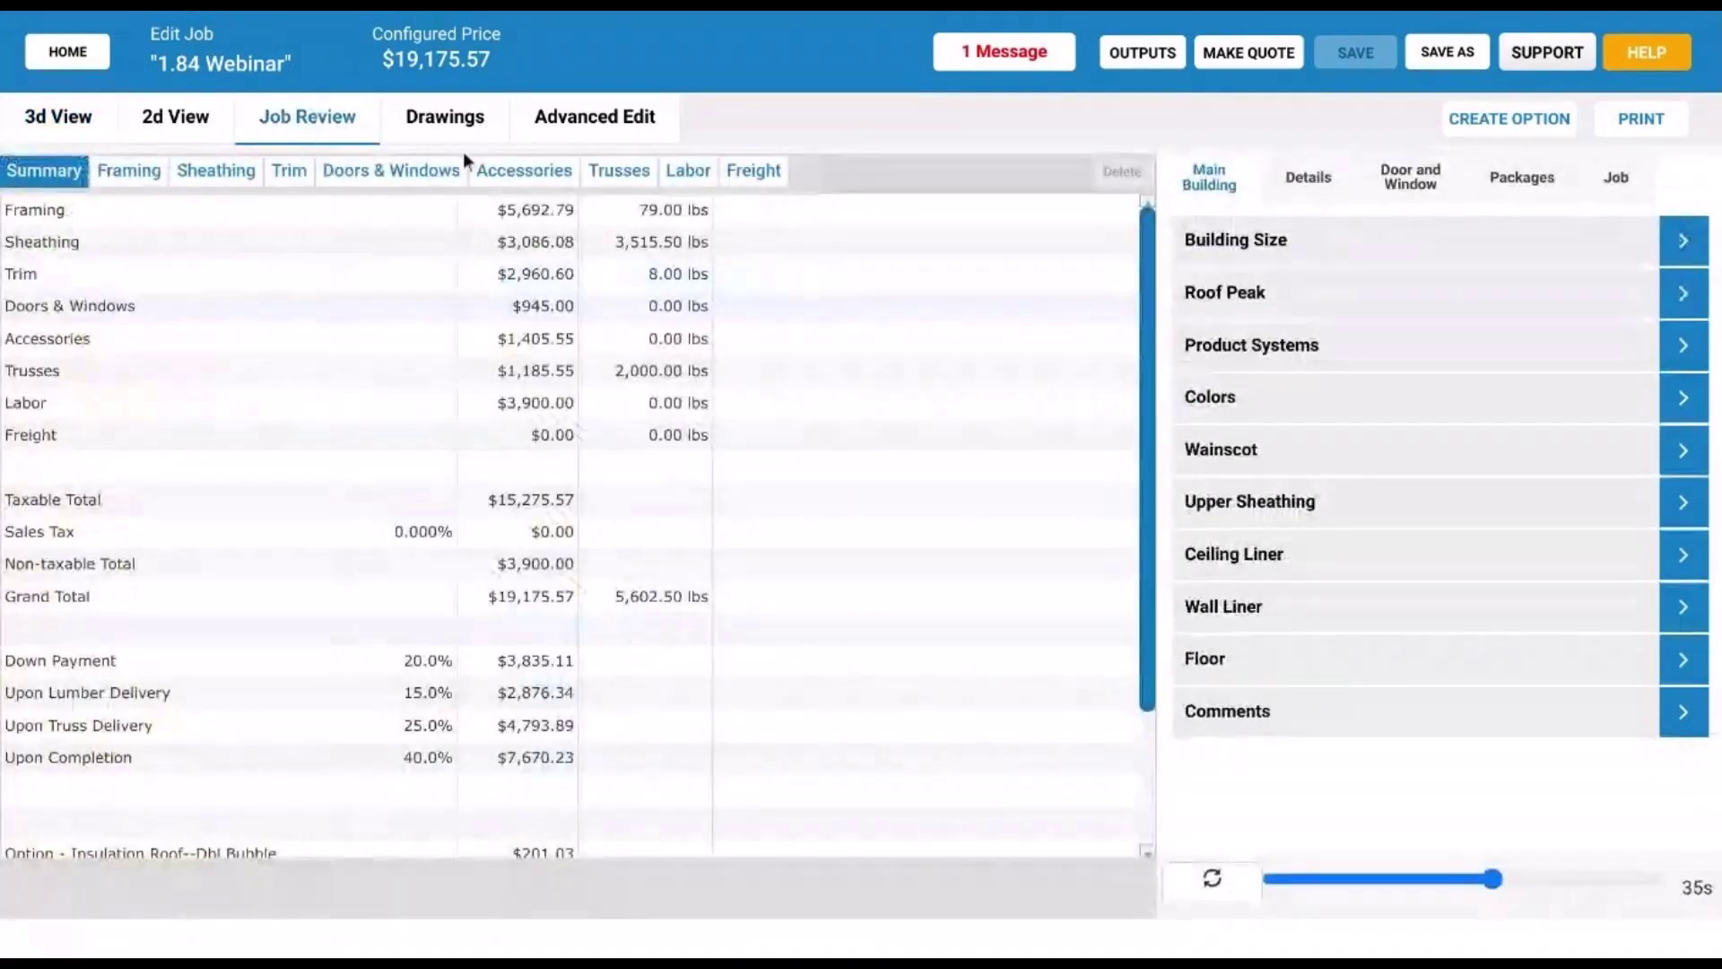
left_click(630, 170)
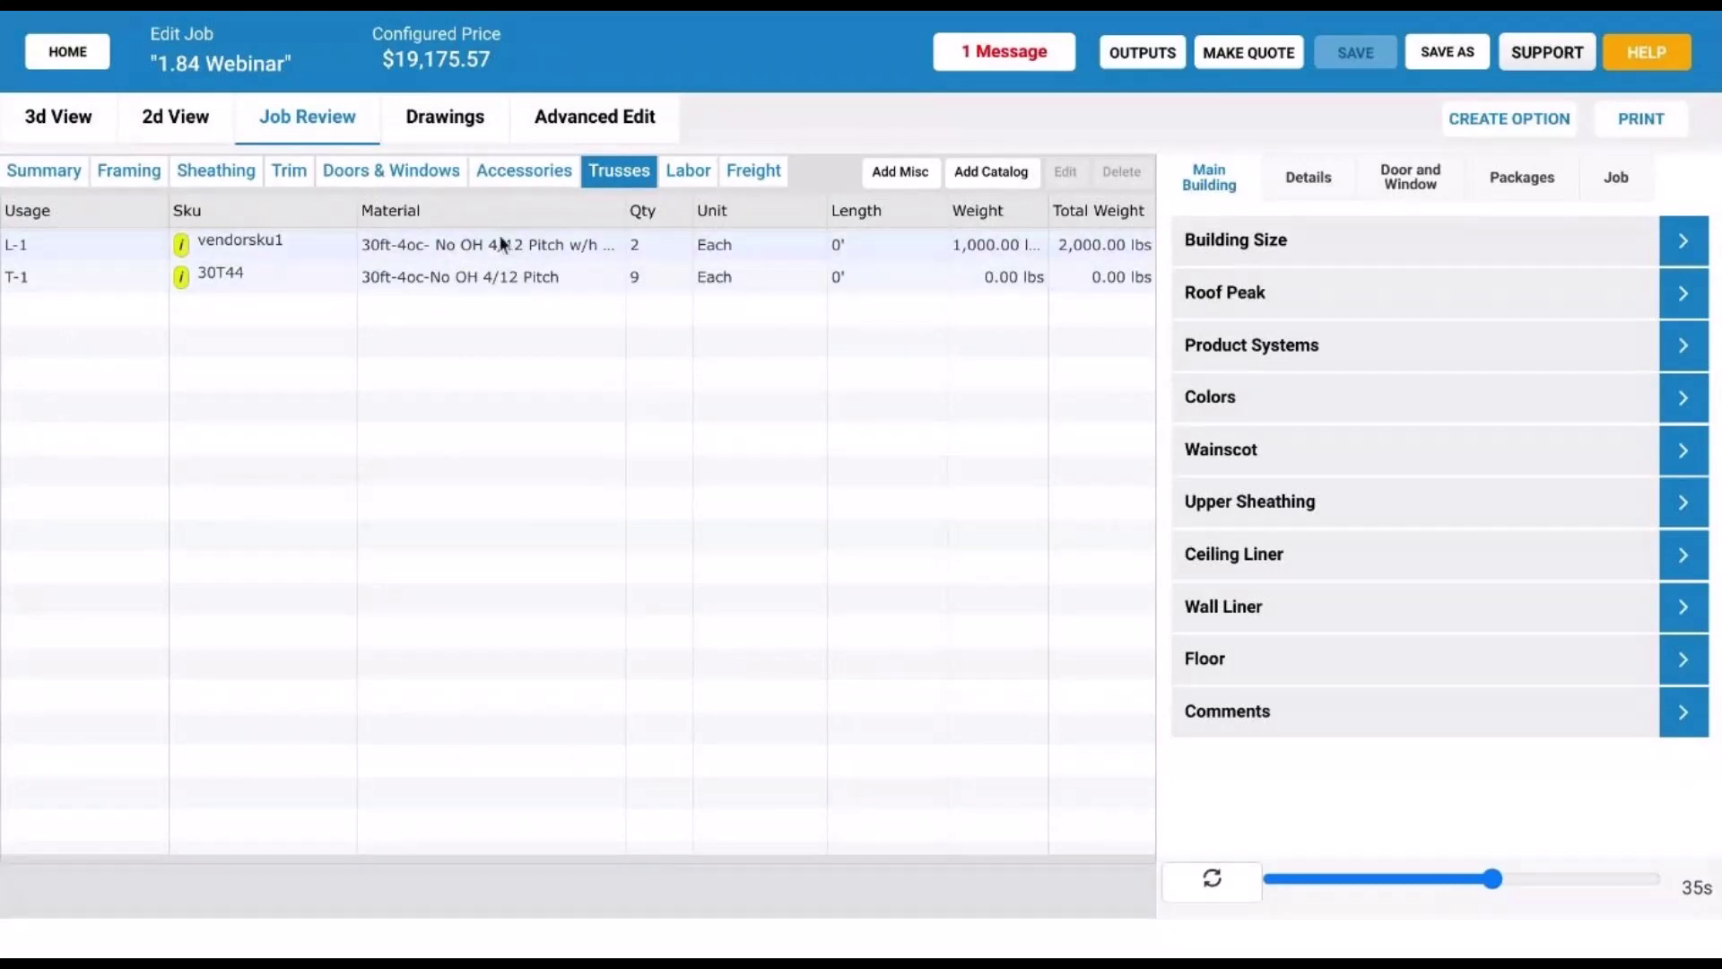
left_click(188, 249)
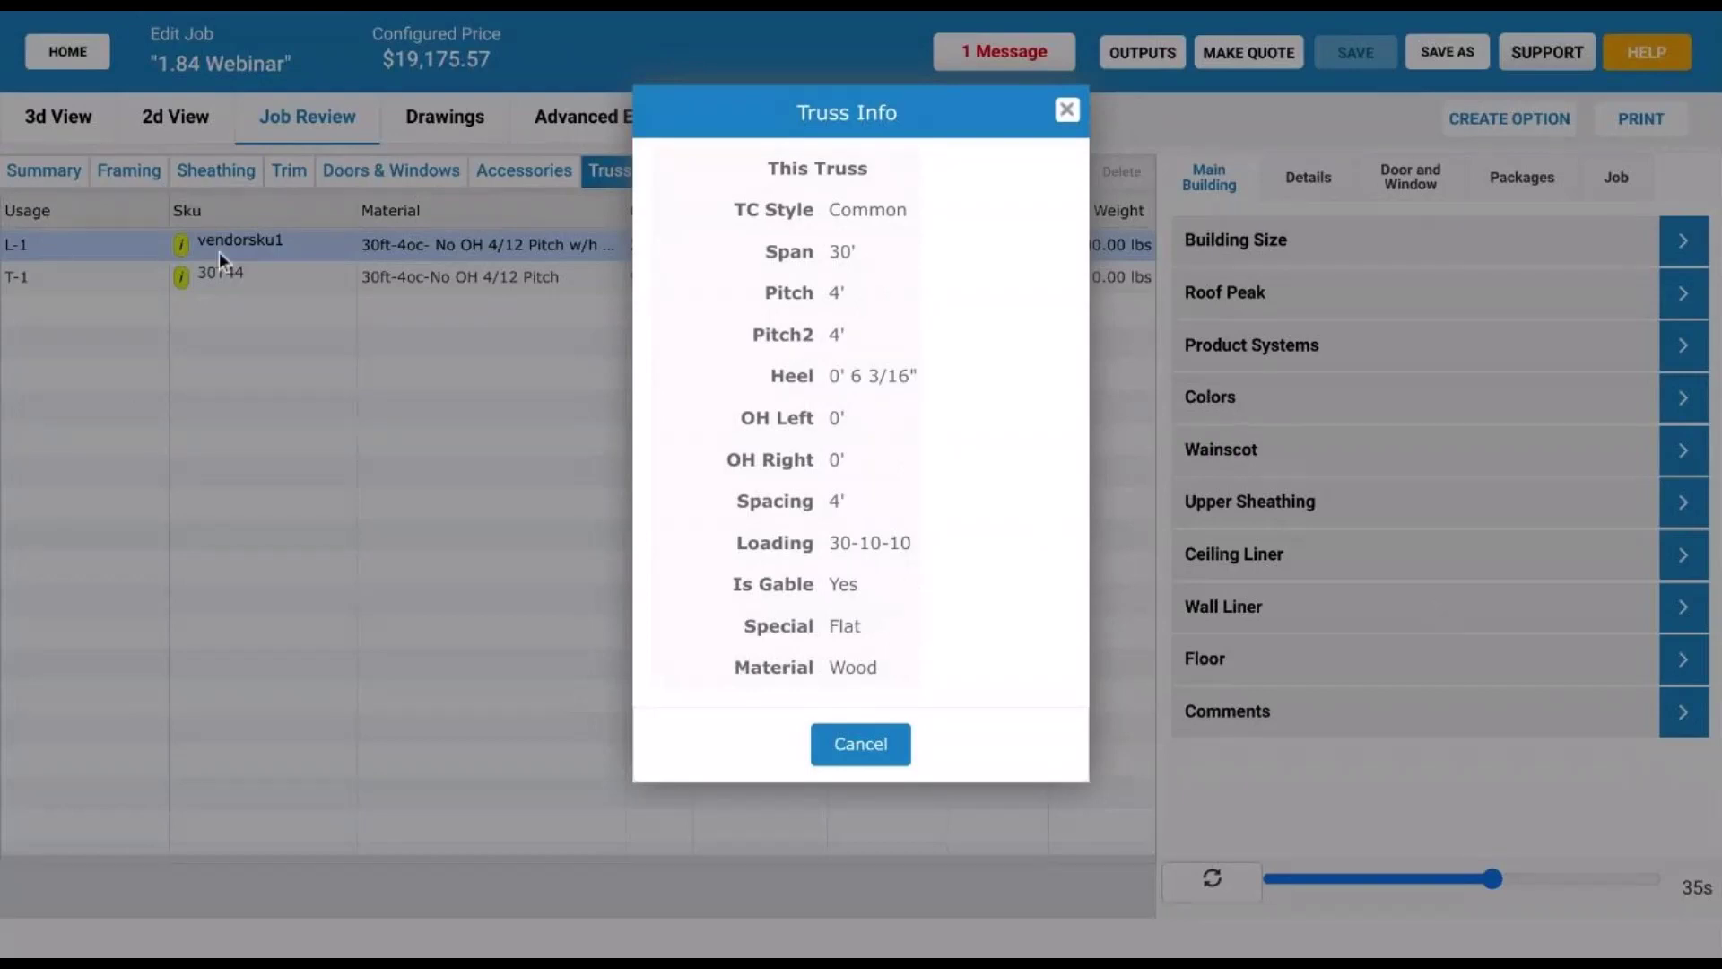
left_click(863, 747)
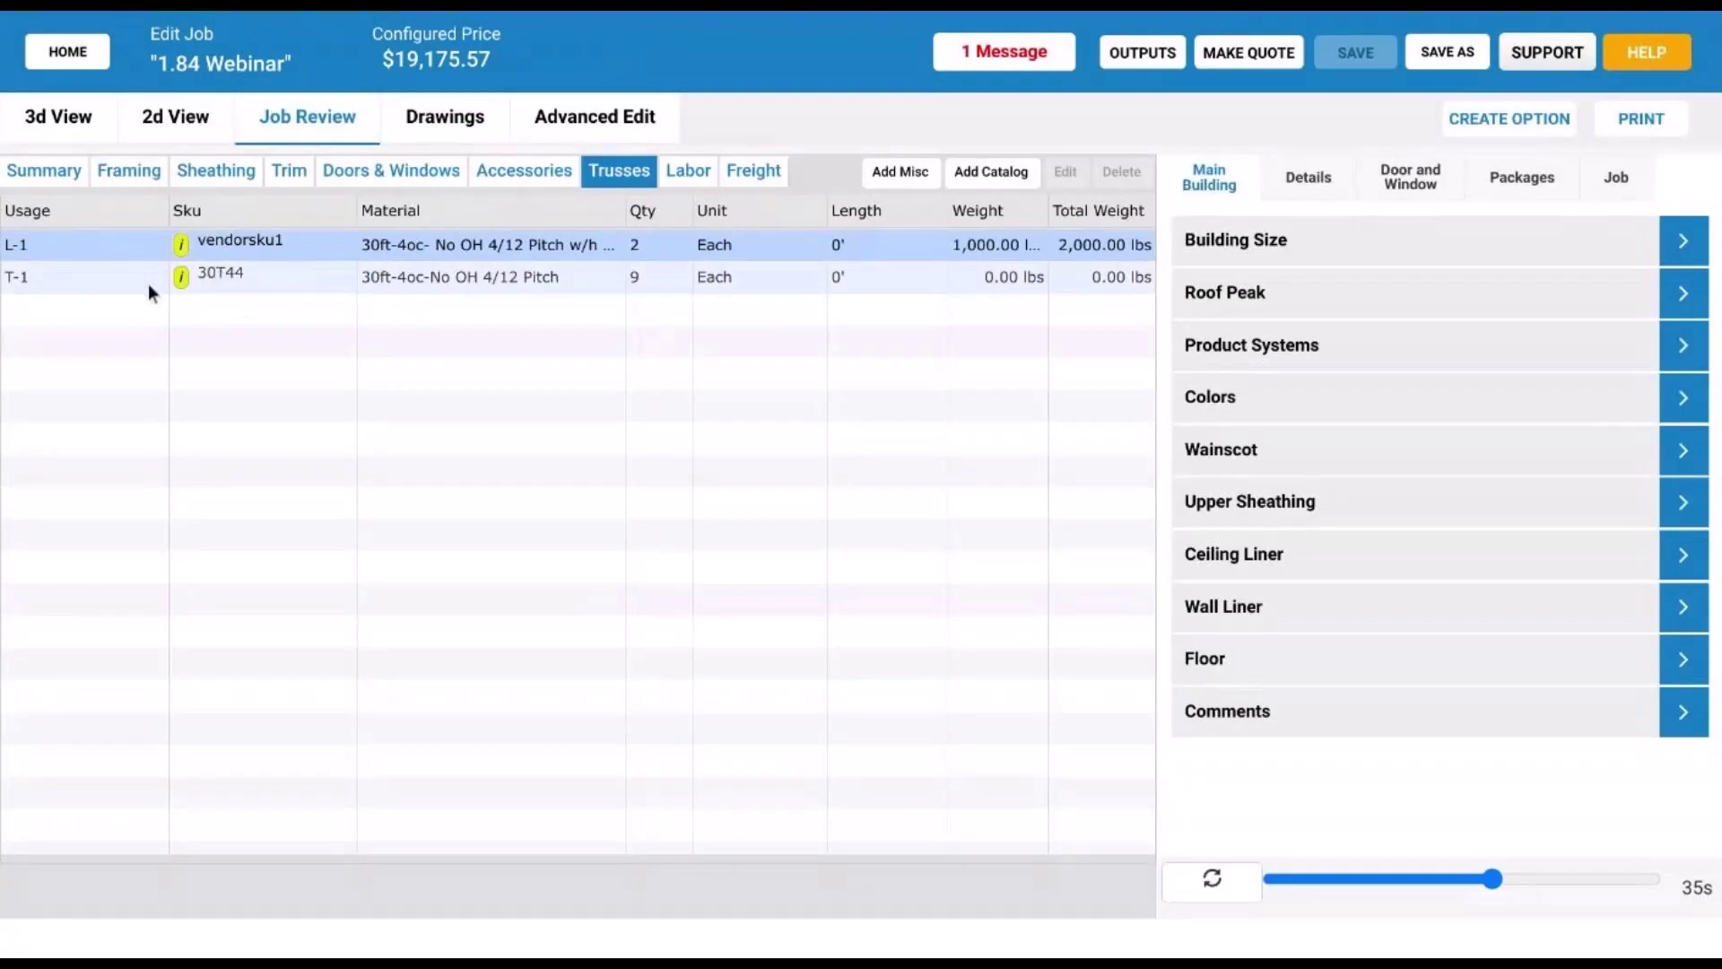
left_click(182, 279)
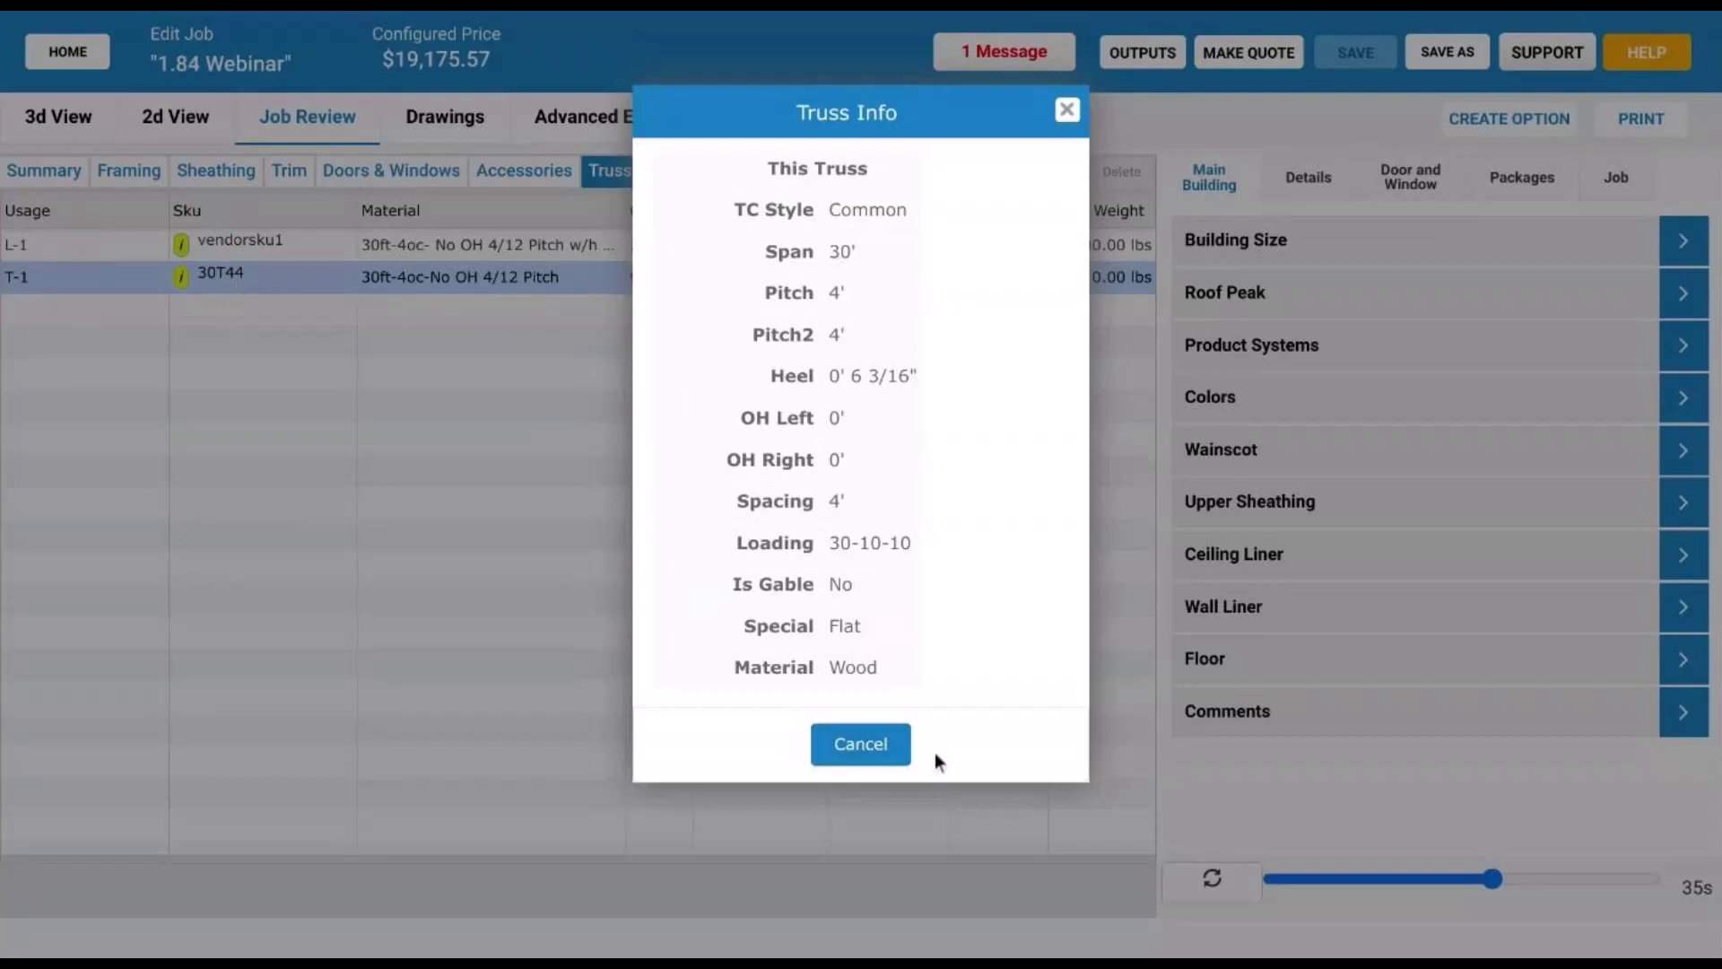
left_click(893, 752)
left_click(157, 246)
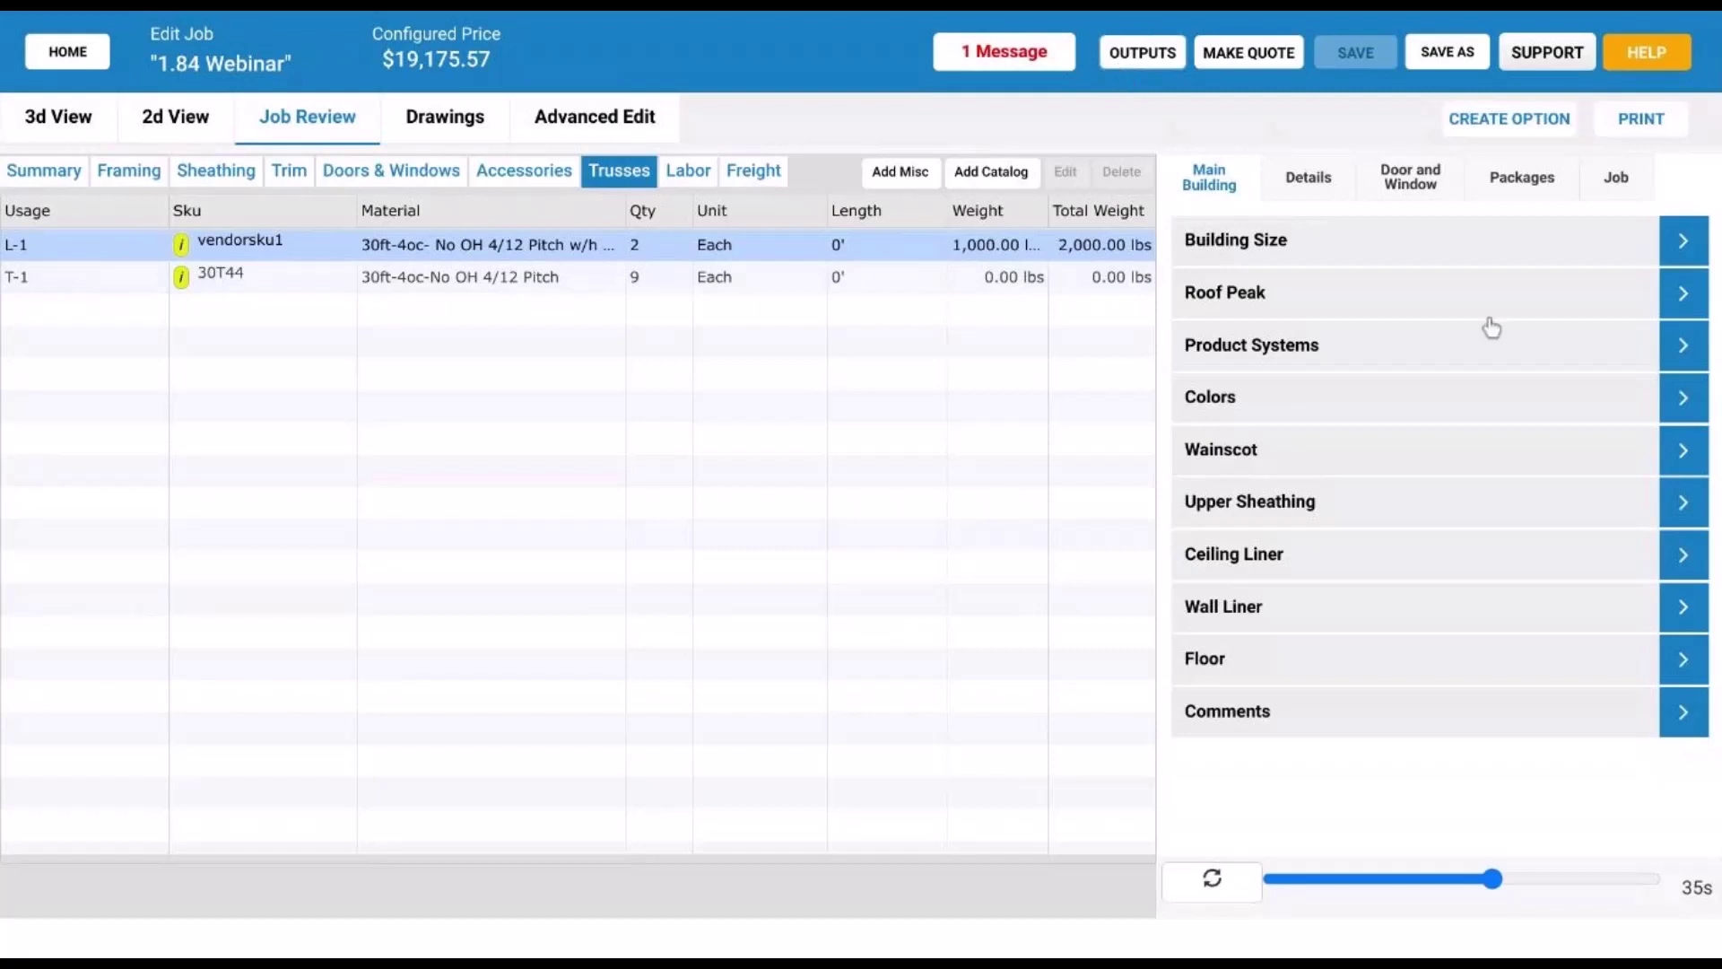
- Hide the building shell in the 3D model to expose the framing around the right wall's opening
left_click(41, 130)
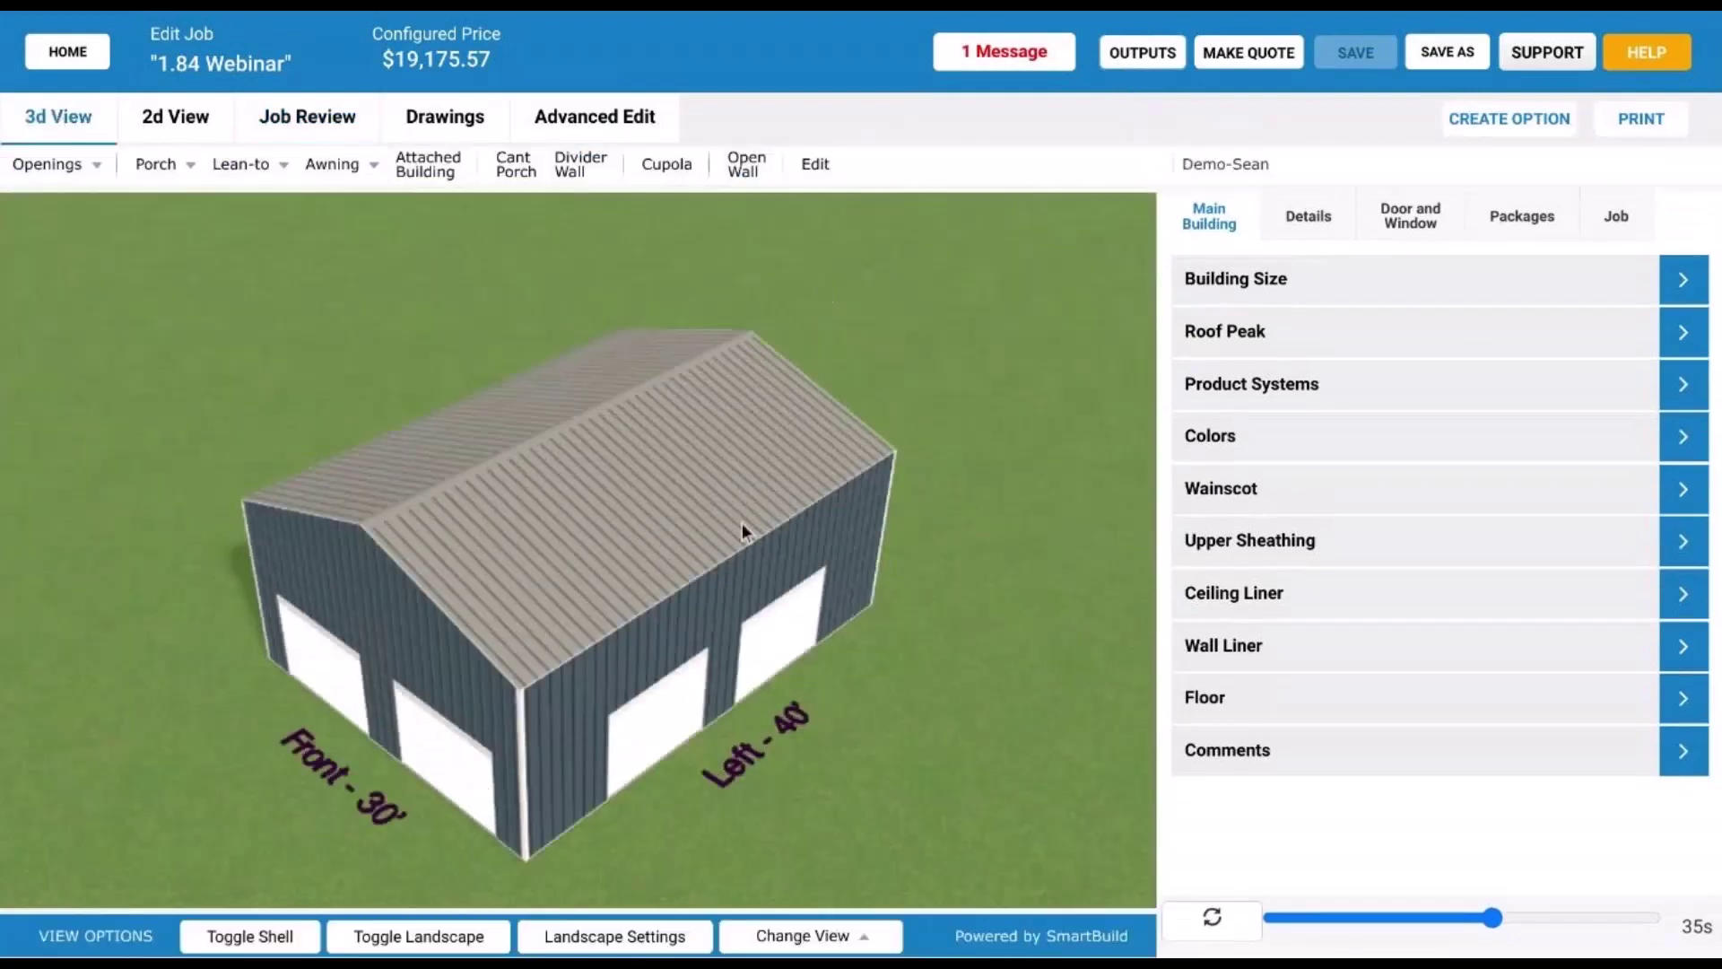
left_click(256, 940)
left_click_drag(325, 692, 671, 558)
scroll(664, 556, "up", 5)
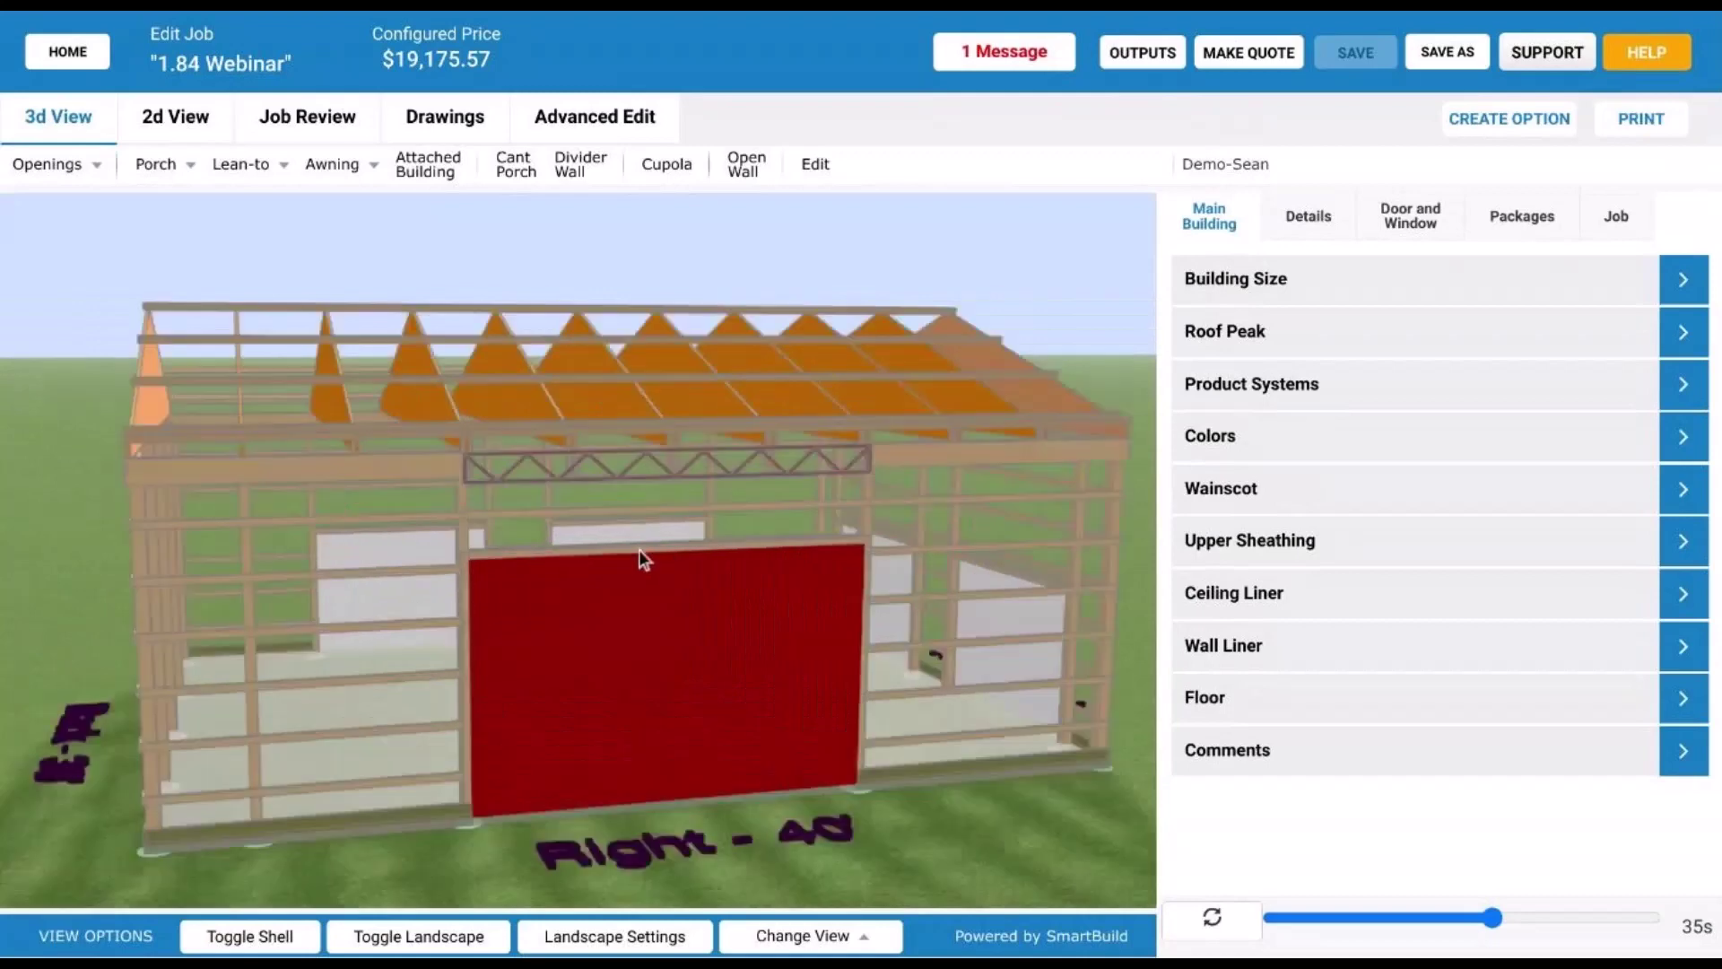
scroll(571, 471, "up", 3)
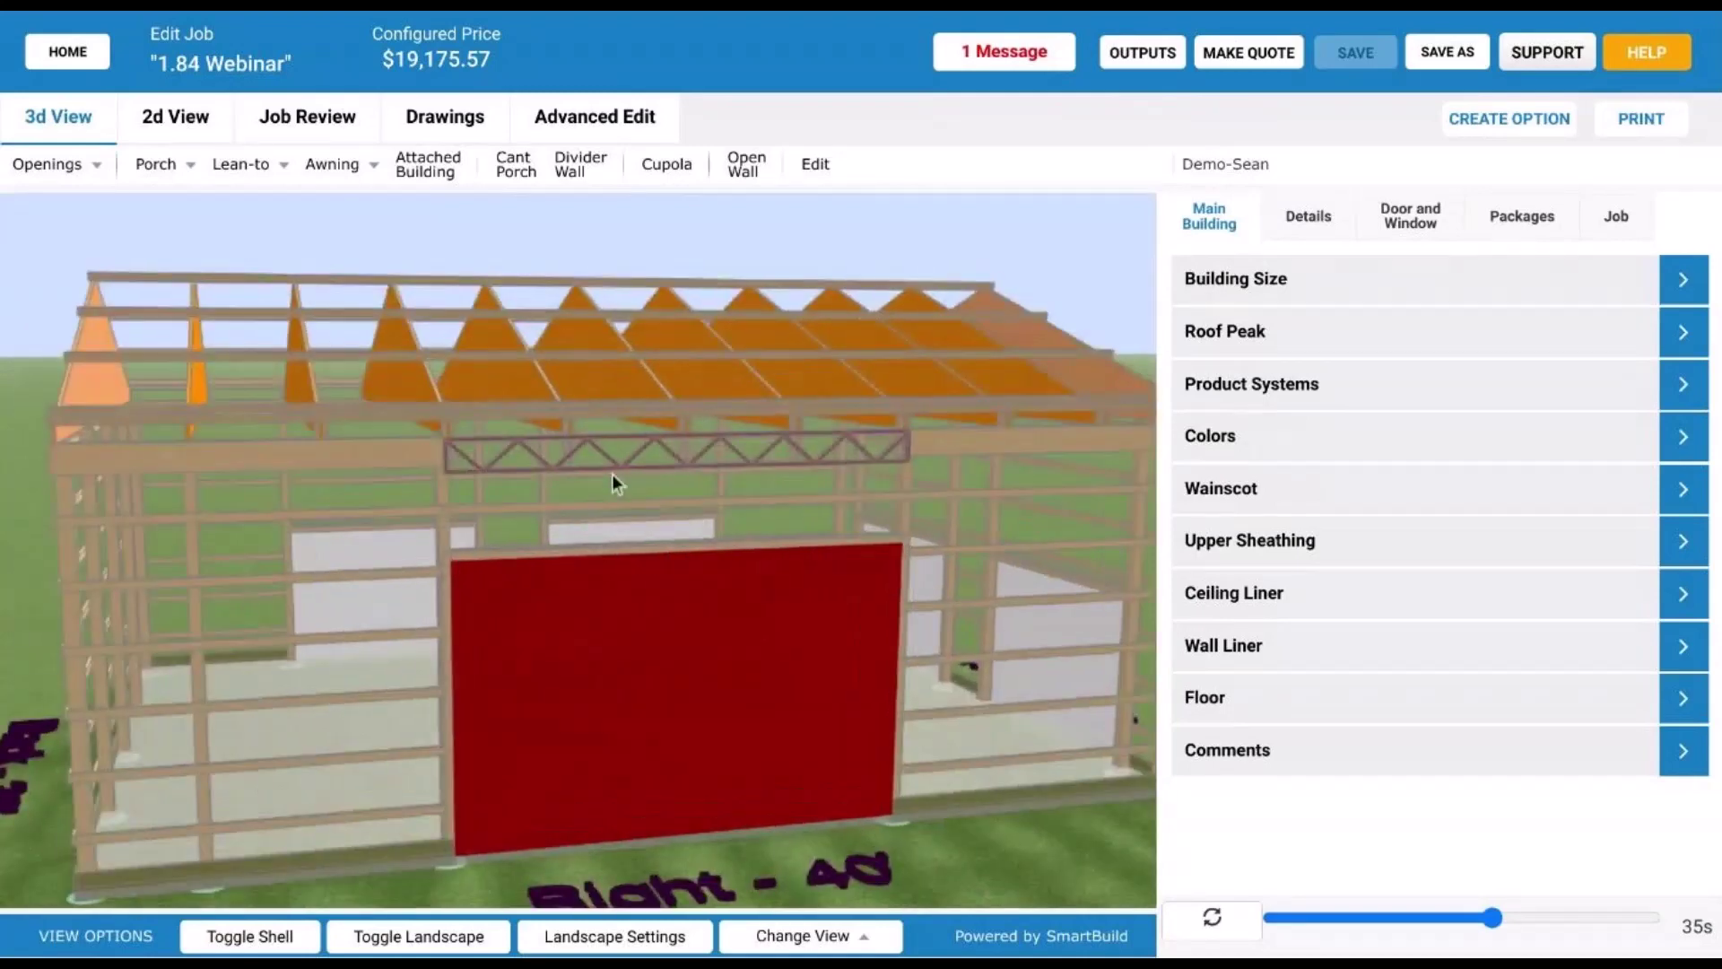
- Examine the webbed truss carrier above the right wall's red door, including its ends and the trusses resting on it
left_click_drag(612, 474, 592, 269)
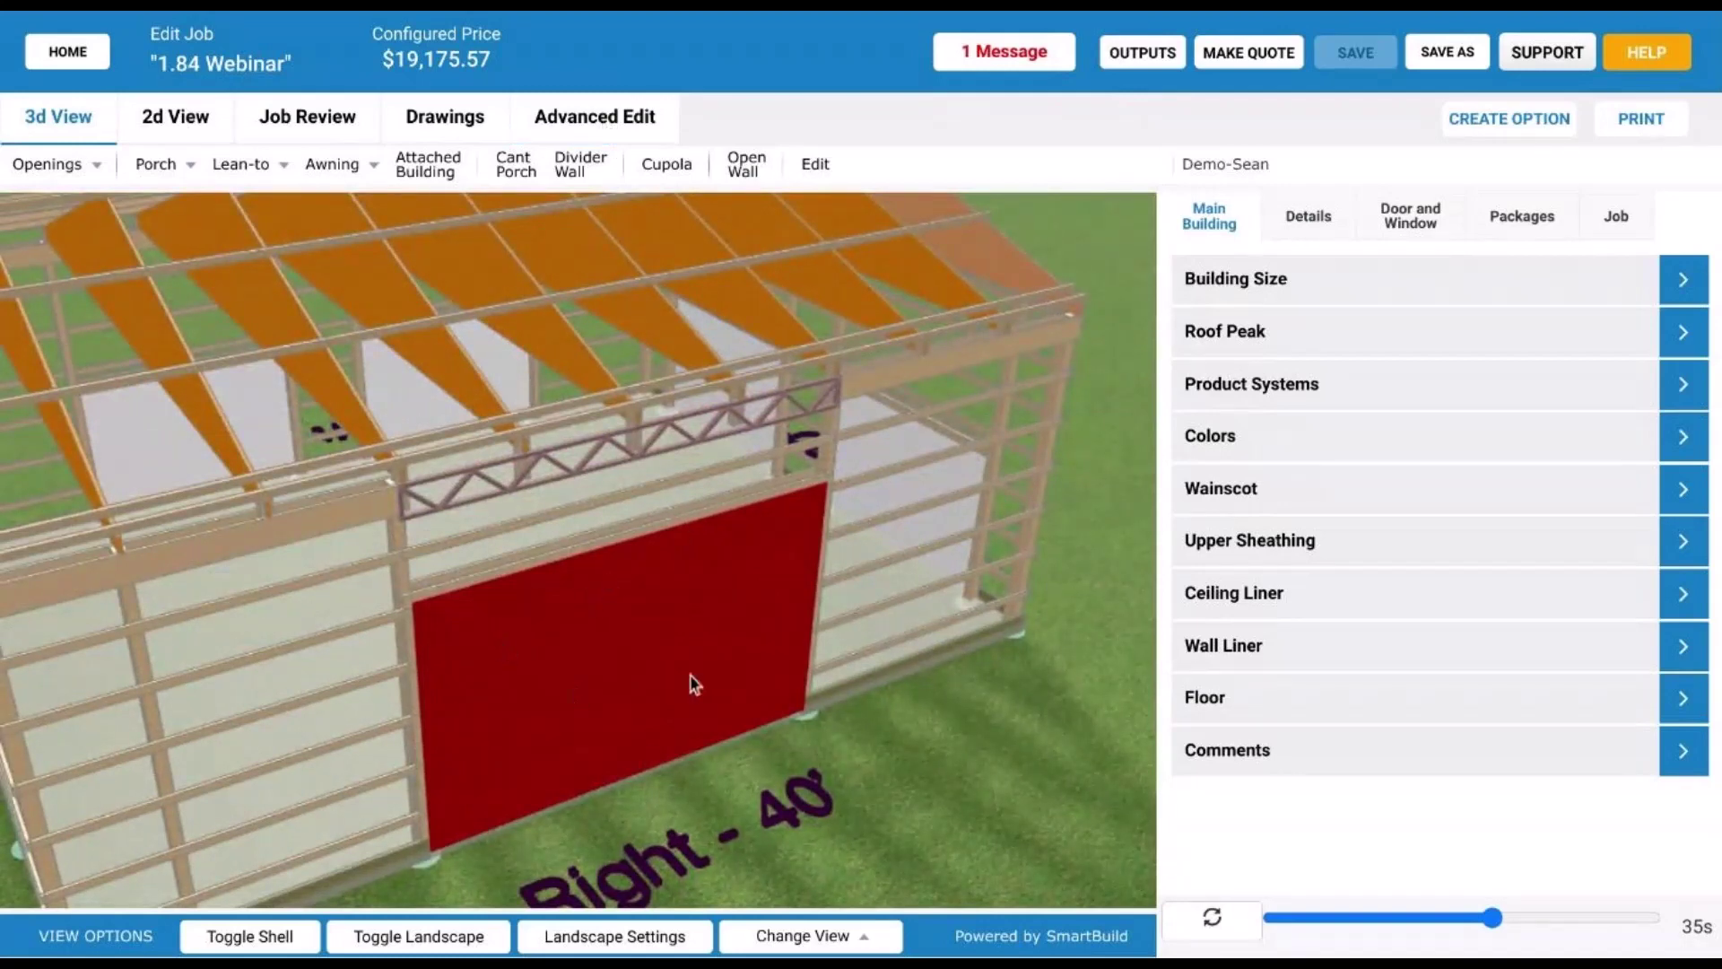
left_click_drag(690, 674, 633, 630)
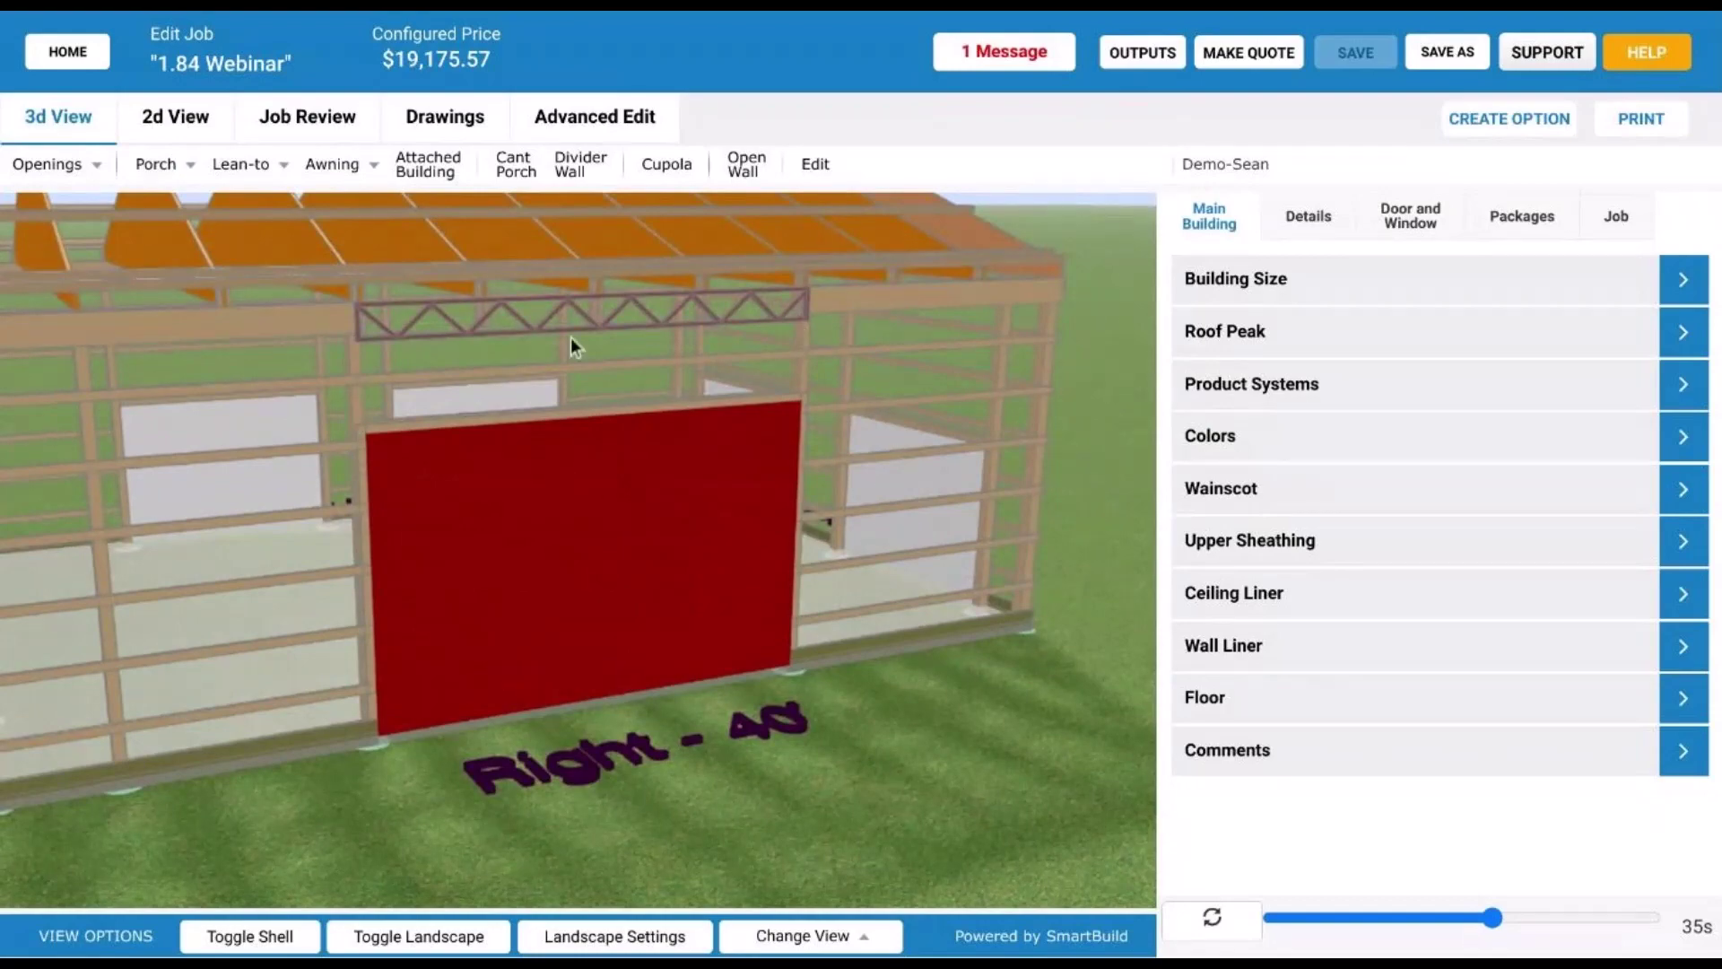
left_click_drag(347, 374, 552, 372)
left_click_drag(728, 456, 657, 492)
left_click_drag(657, 496, 359, 446)
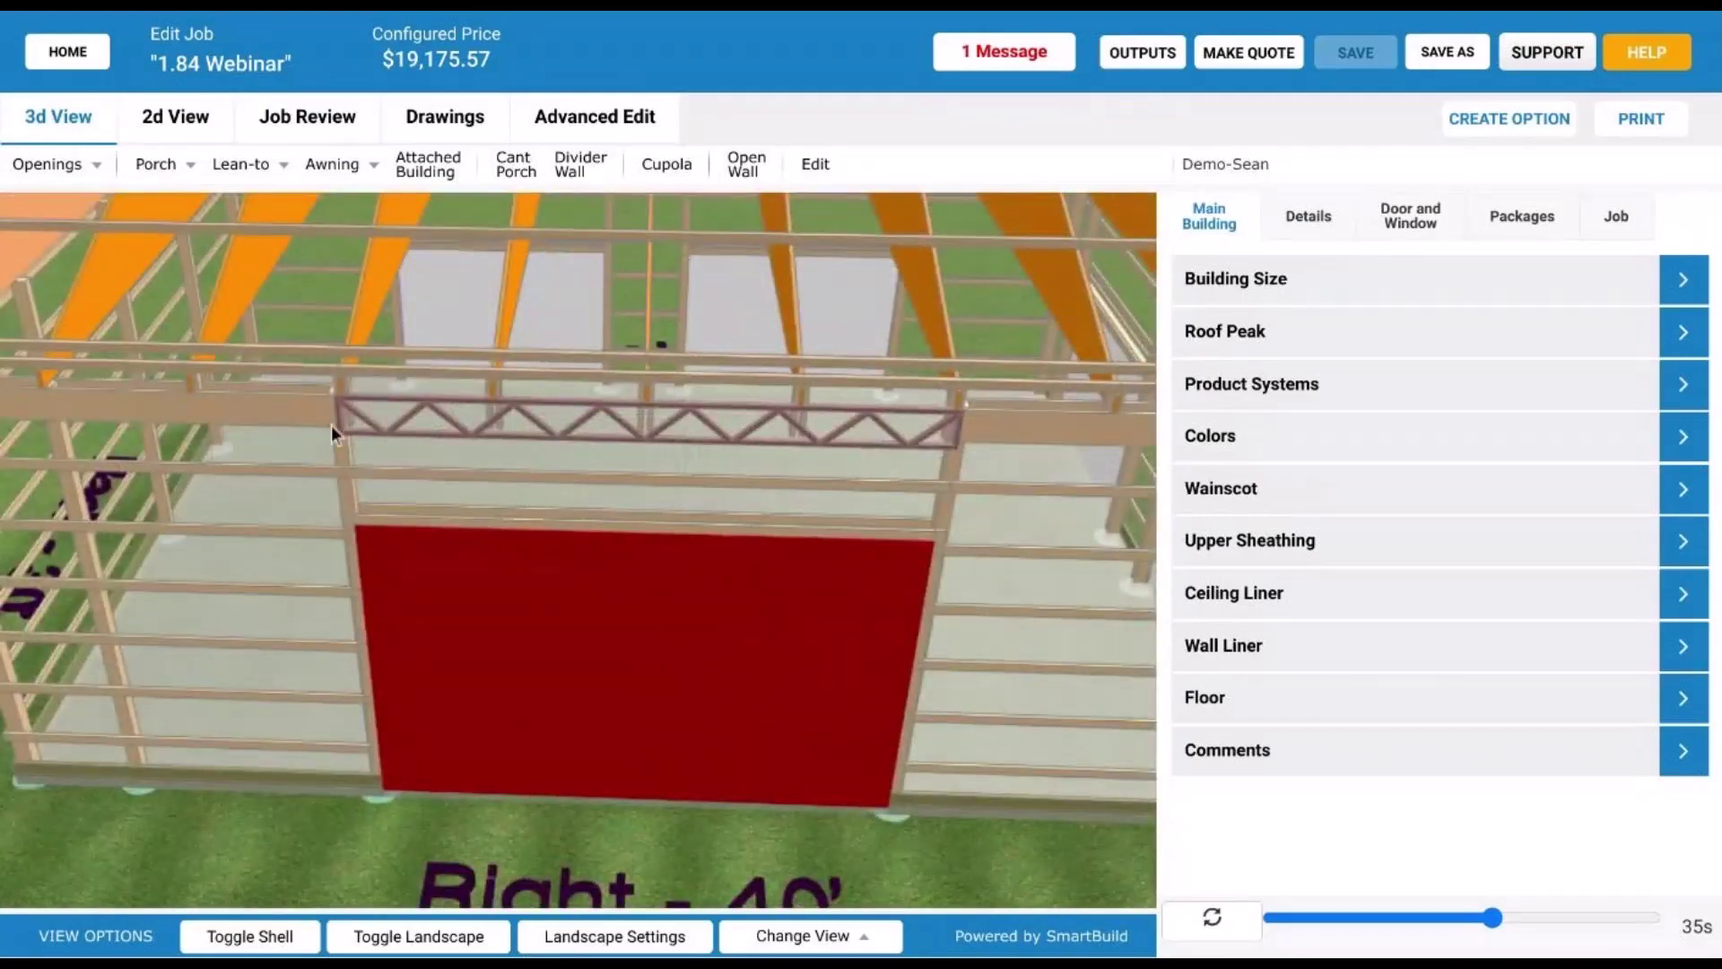
left_click_drag(1023, 449, 854, 336)
scroll(646, 366, "down", 5)
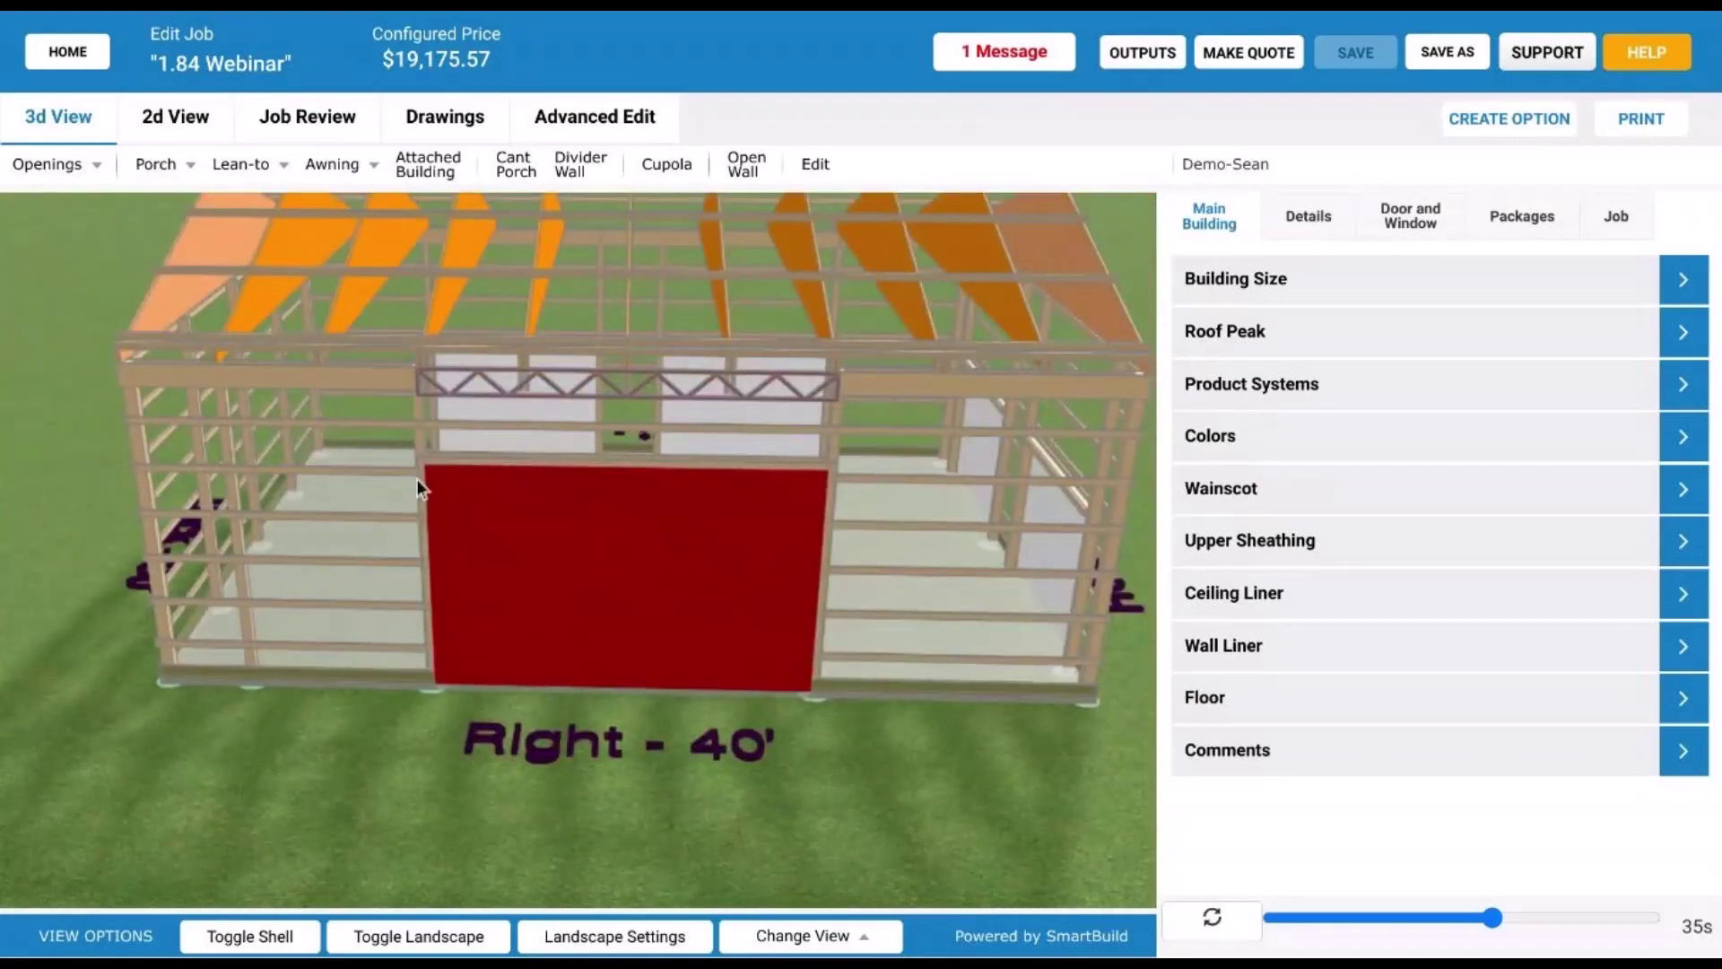
left_click_drag(930, 484, 1041, 447)
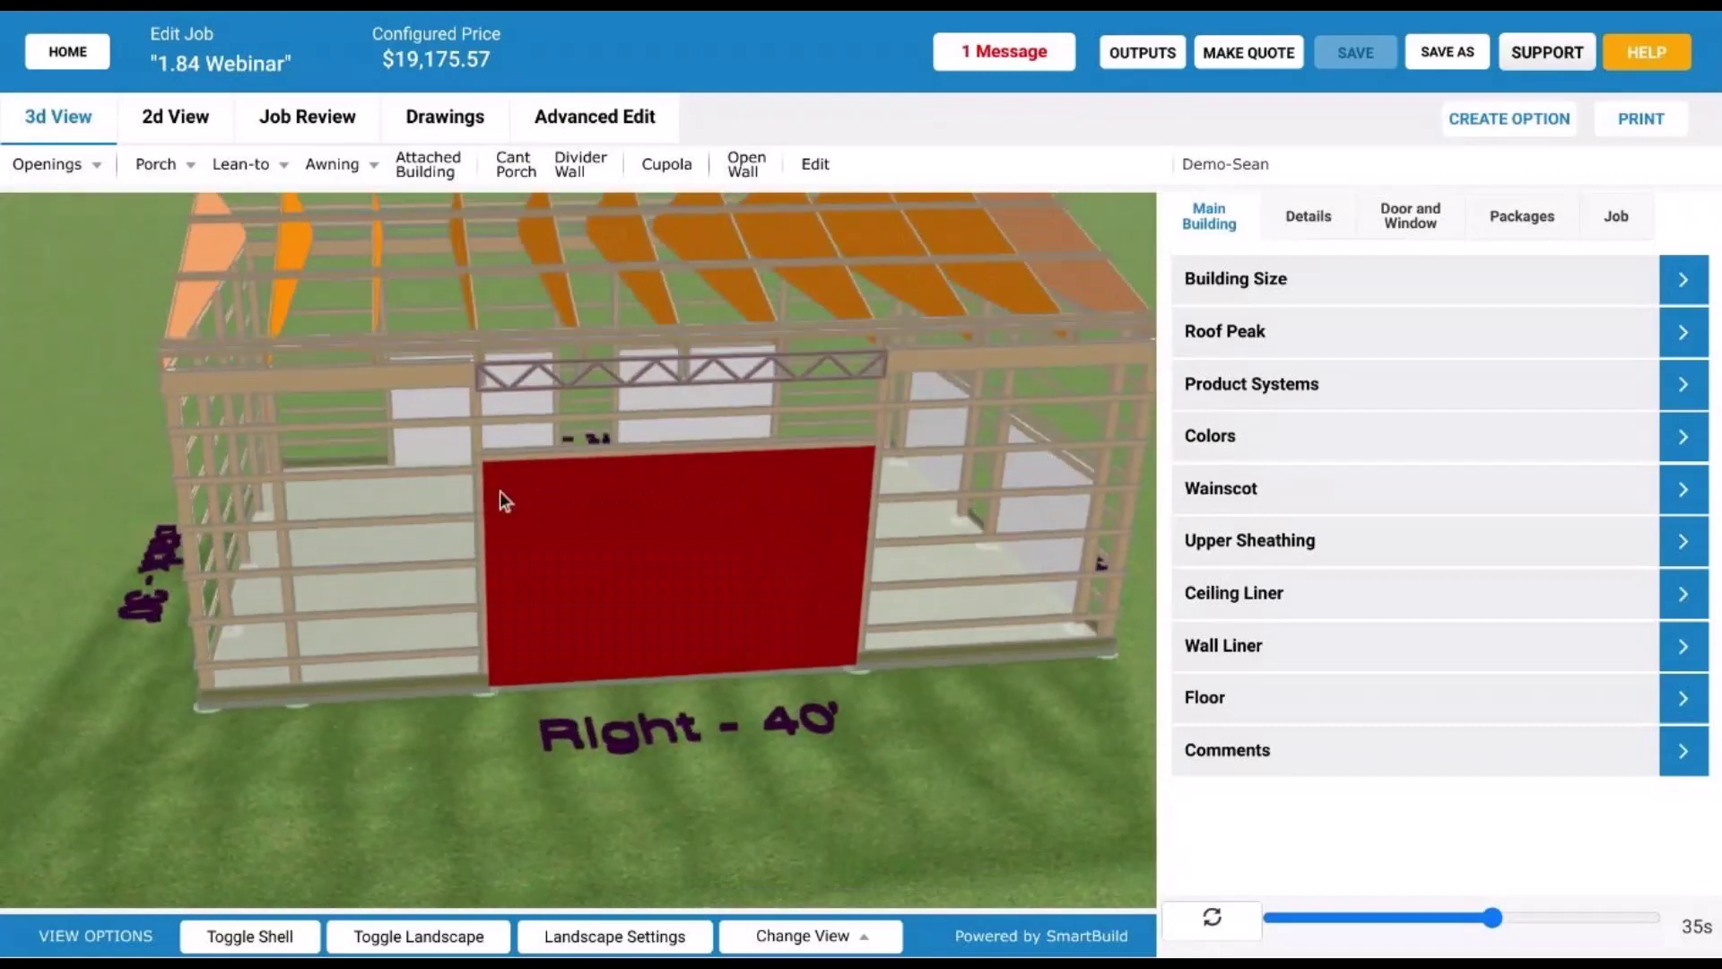
scroll(499, 492, "down", 5)
left_click_drag(557, 473, 566, 434)
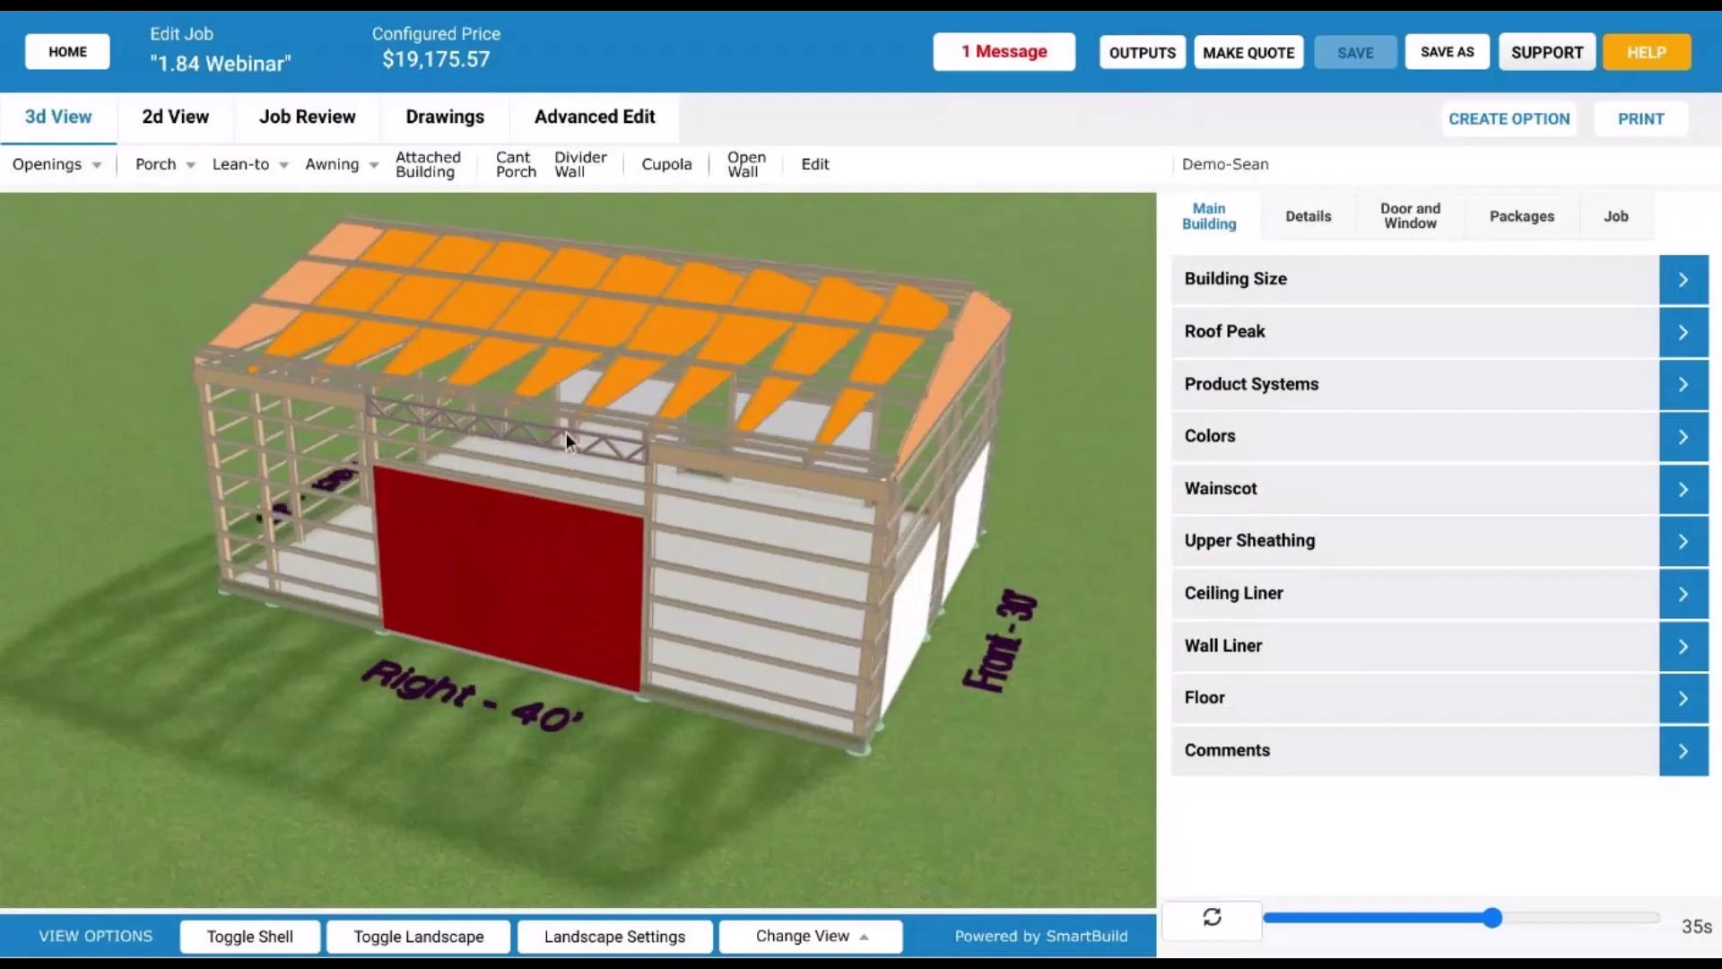
scroll(549, 447, "up", 3)
scroll(517, 318, "up", 5)
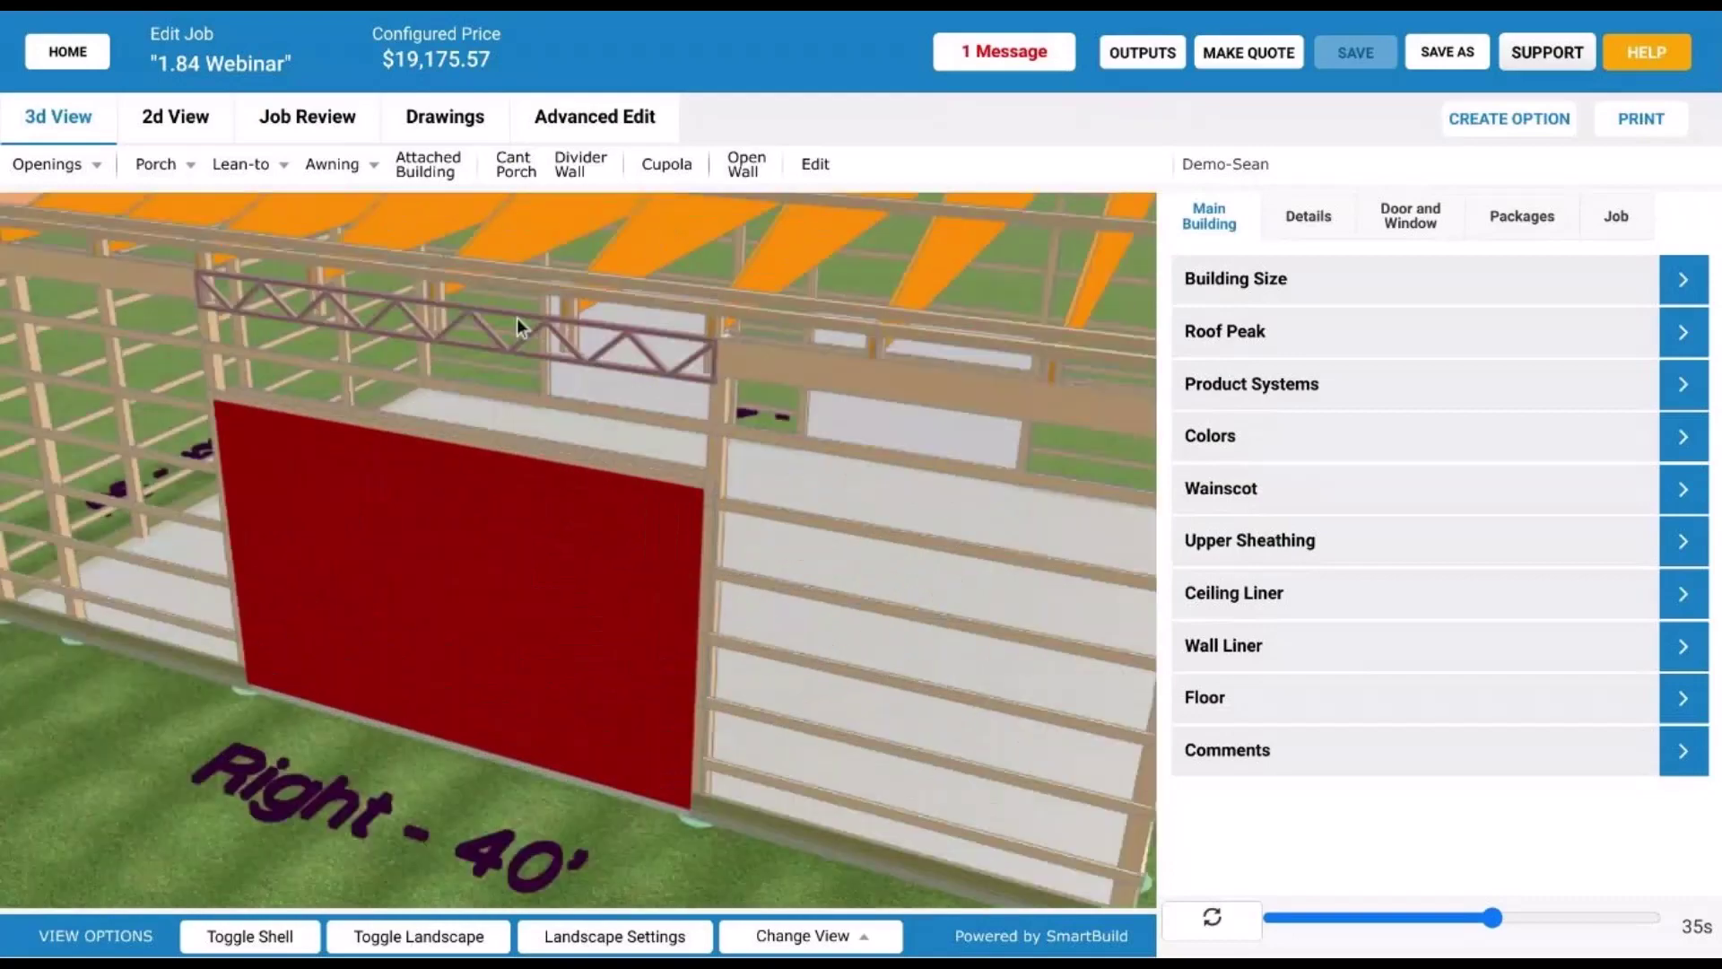
left_click_drag(739, 366, 637, 508)
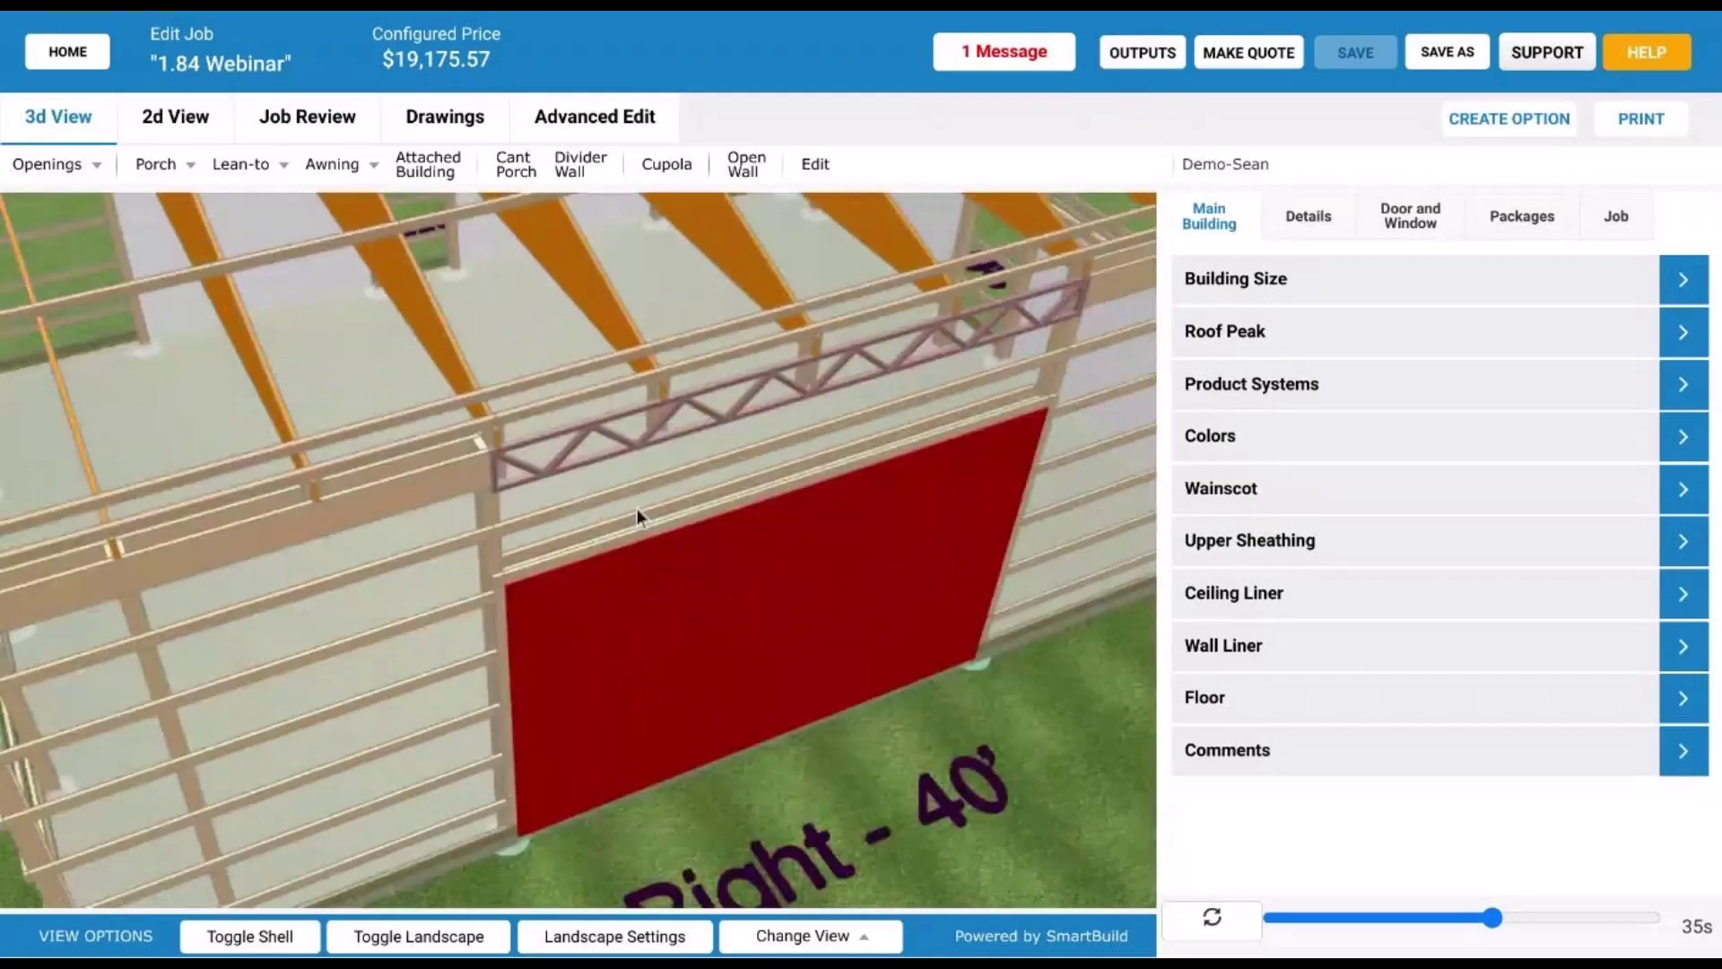
left_click_drag(552, 422, 403, 434)
left_click_drag(832, 488, 761, 546)
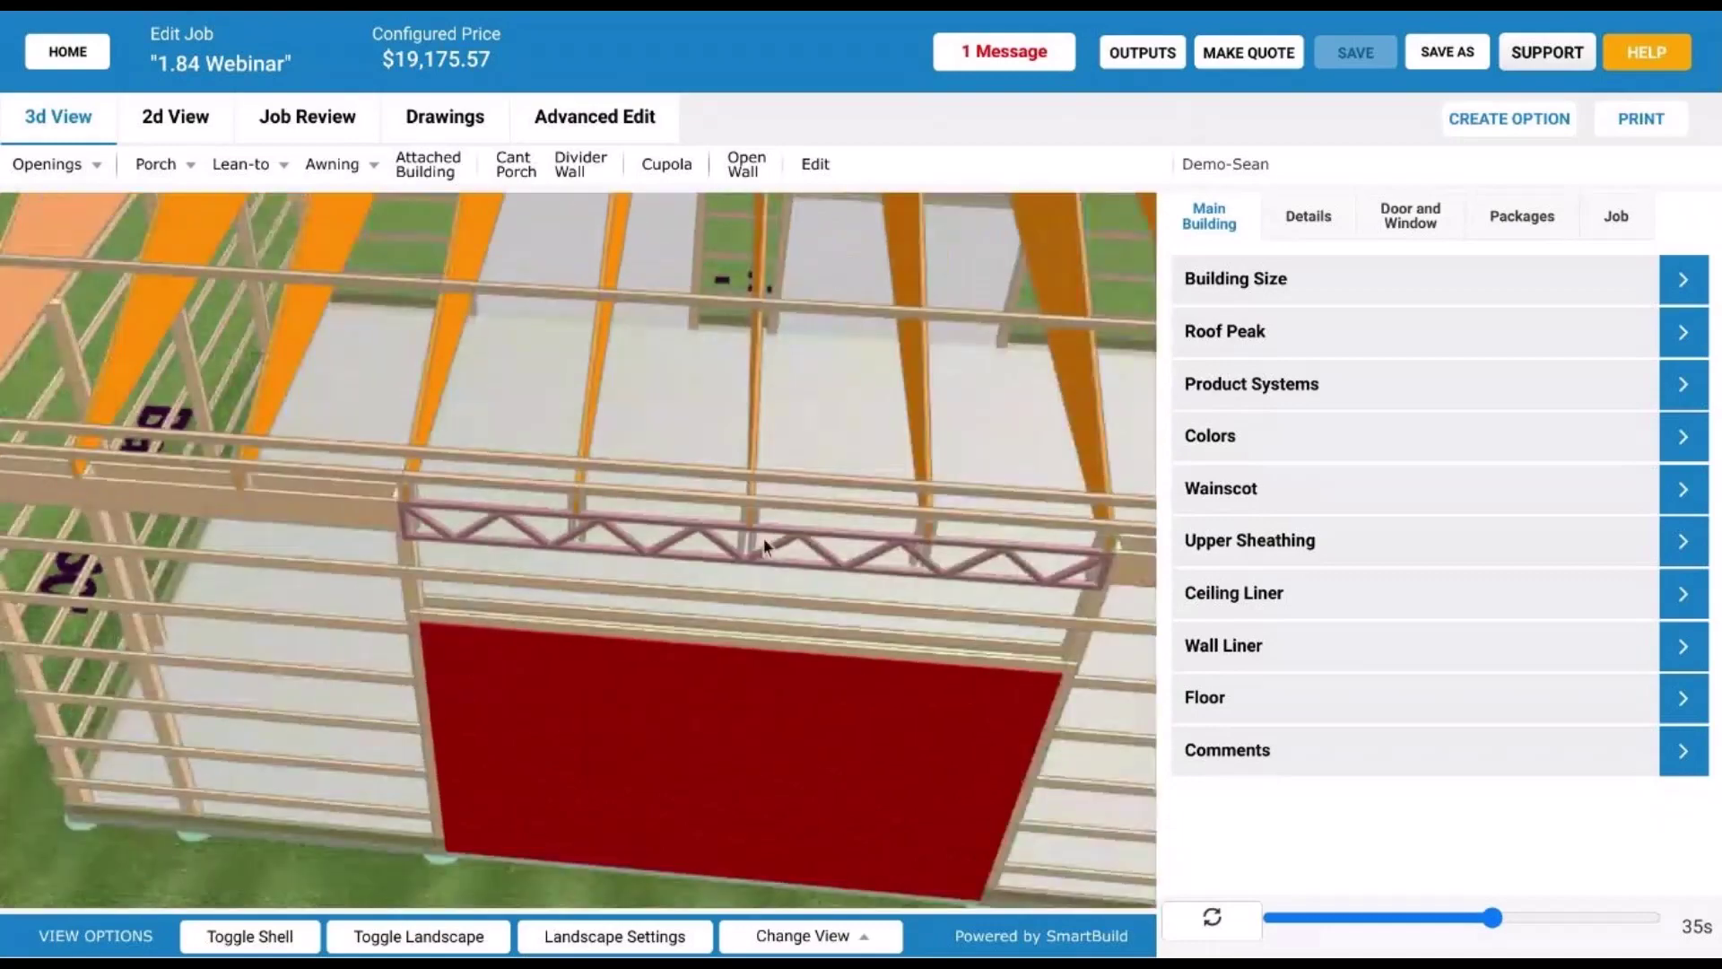
scroll(768, 488, "down", 5)
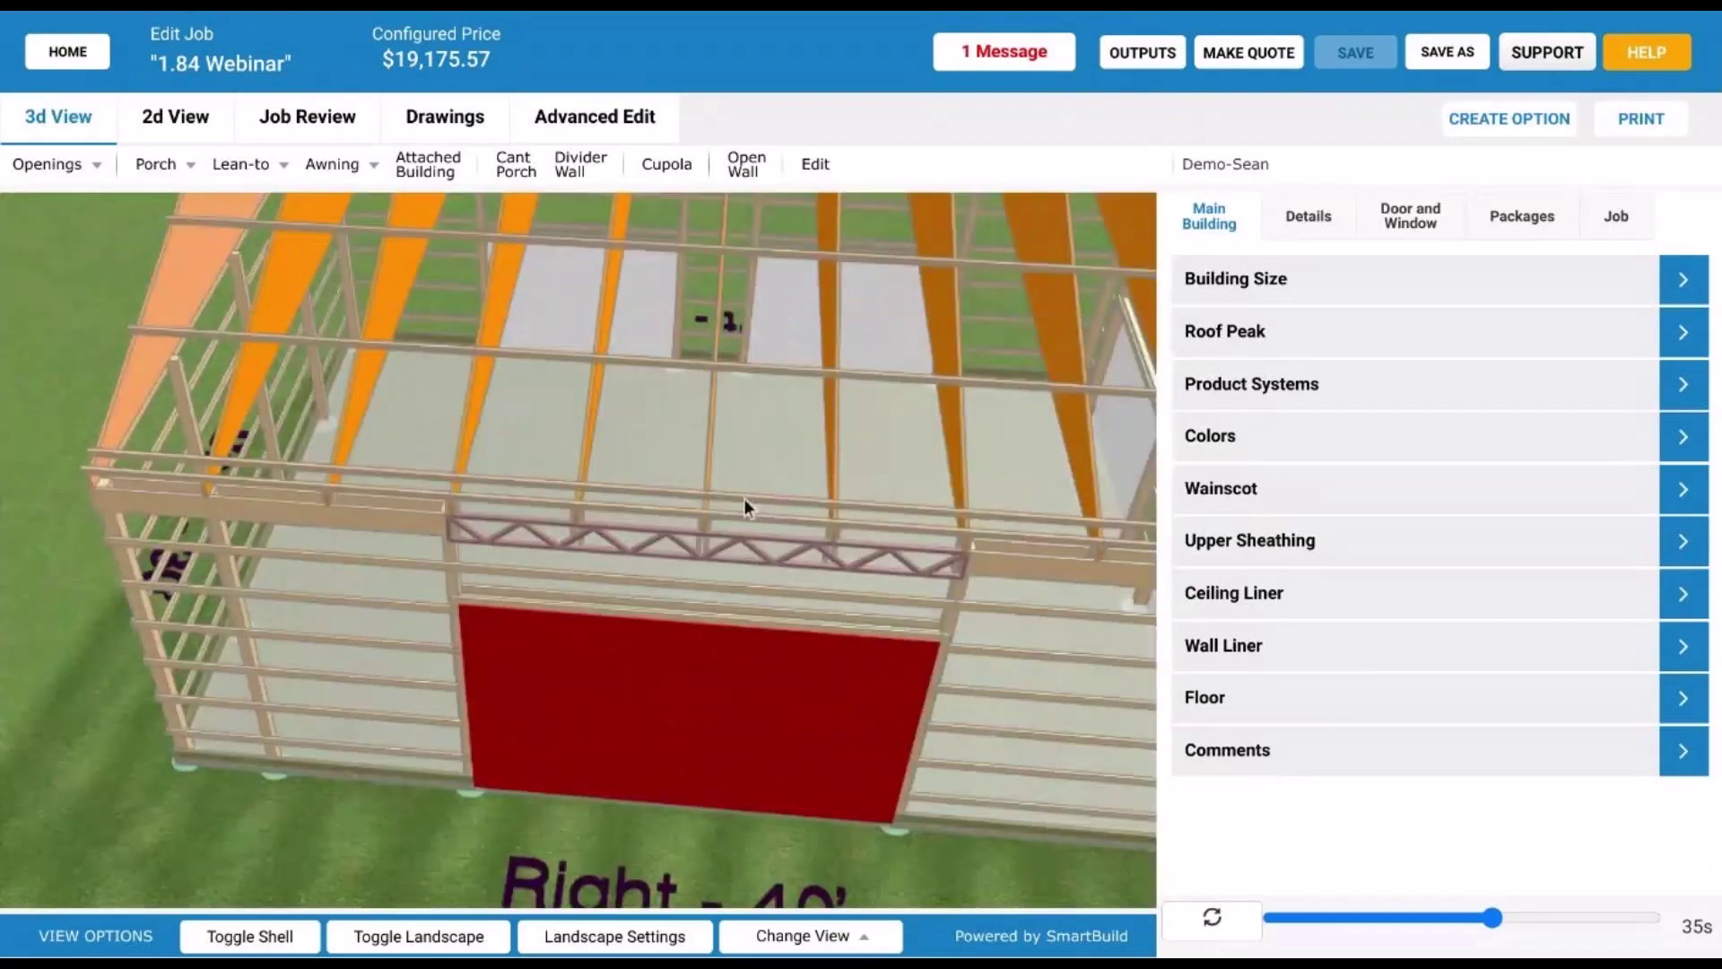
left_click_drag(732, 497, 477, 504)
- Inspect opening OPN-1's truss carrier style and material choices in wall EXT-3, and show that wall's frame in Advanced Edit
left_click(610, 121)
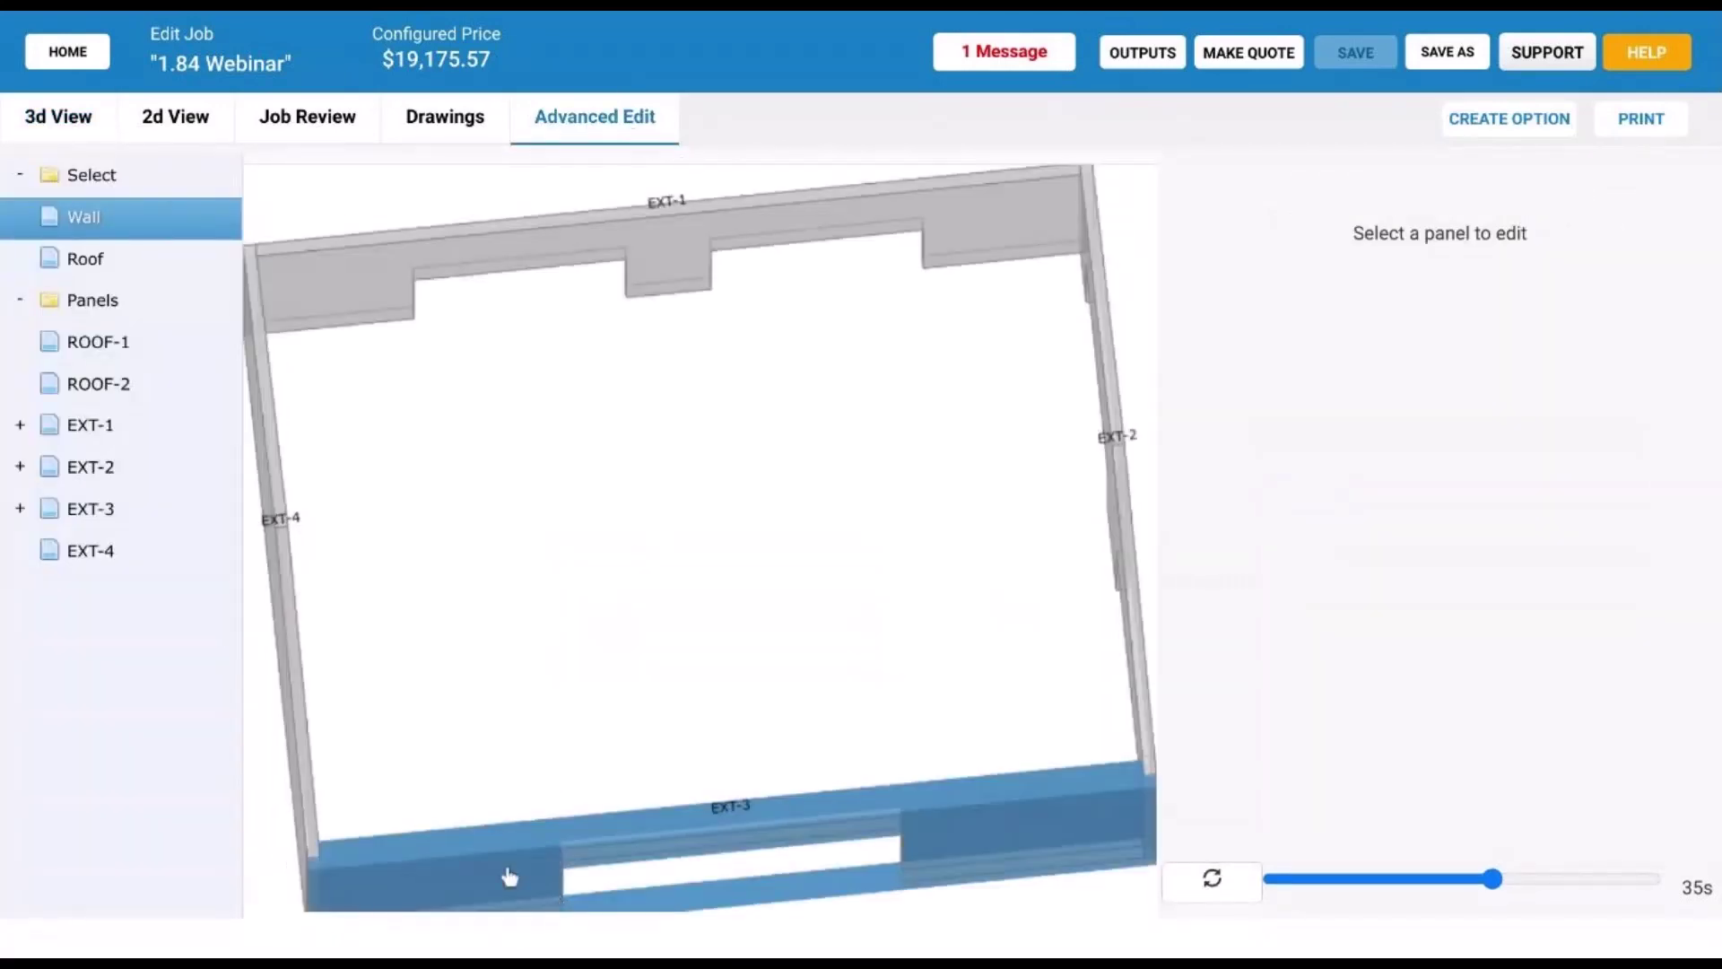
left_click(510, 876)
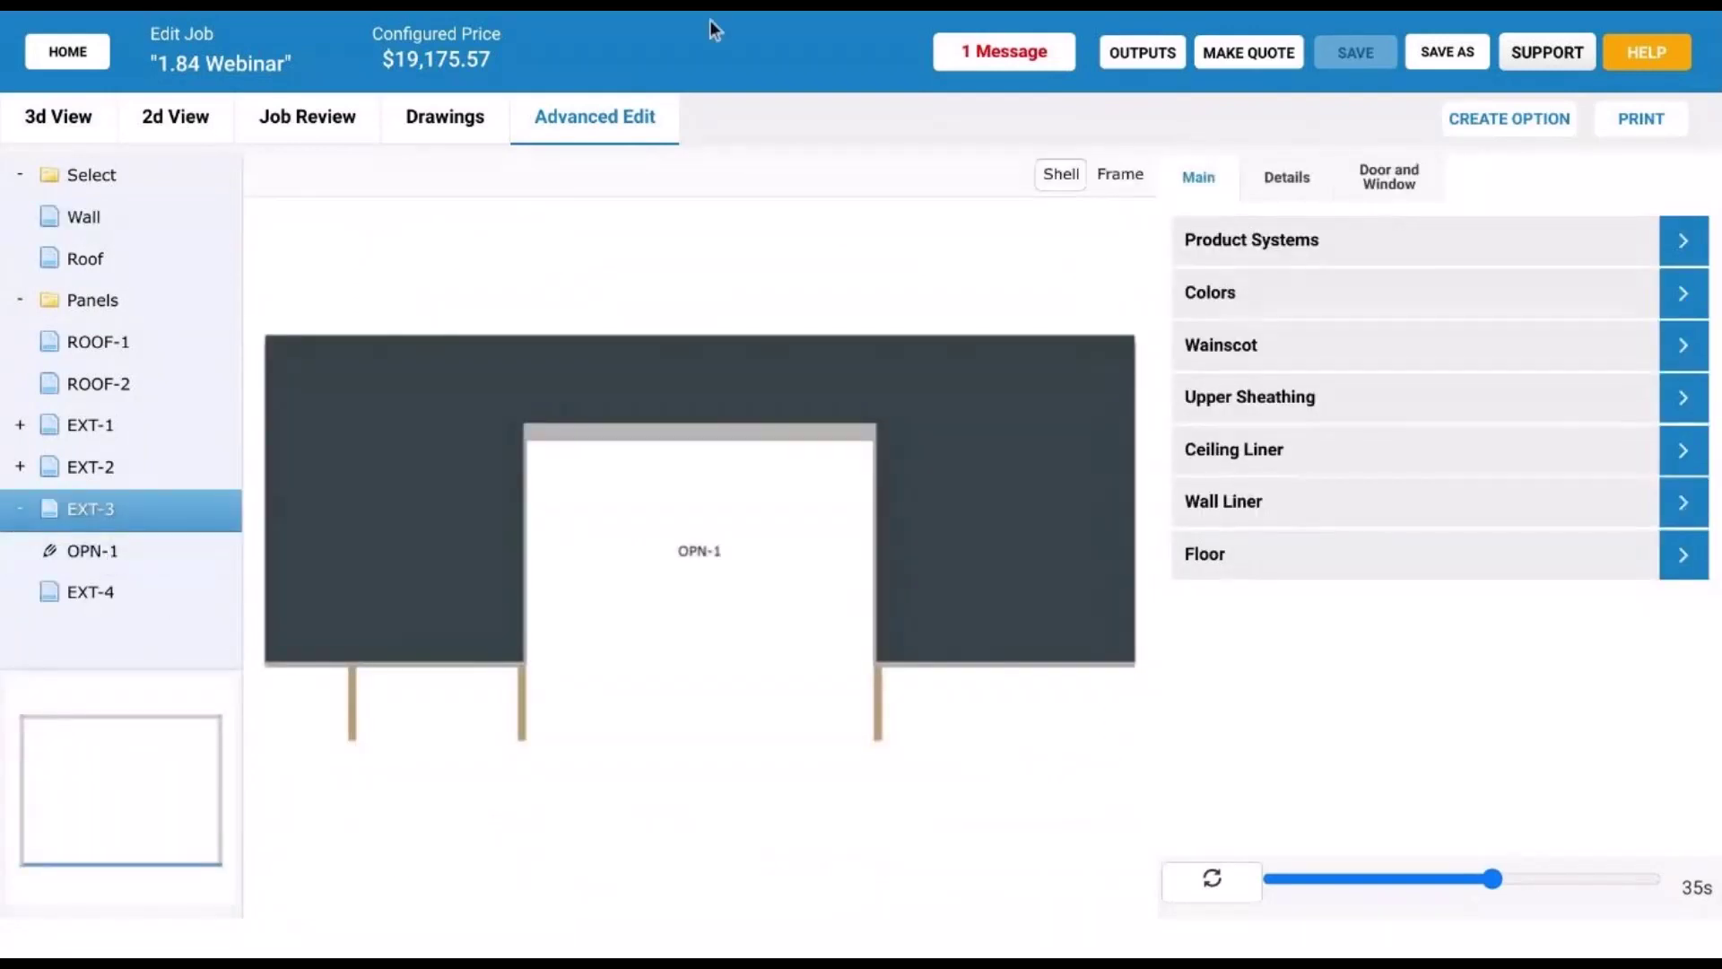
left_click(131, 556)
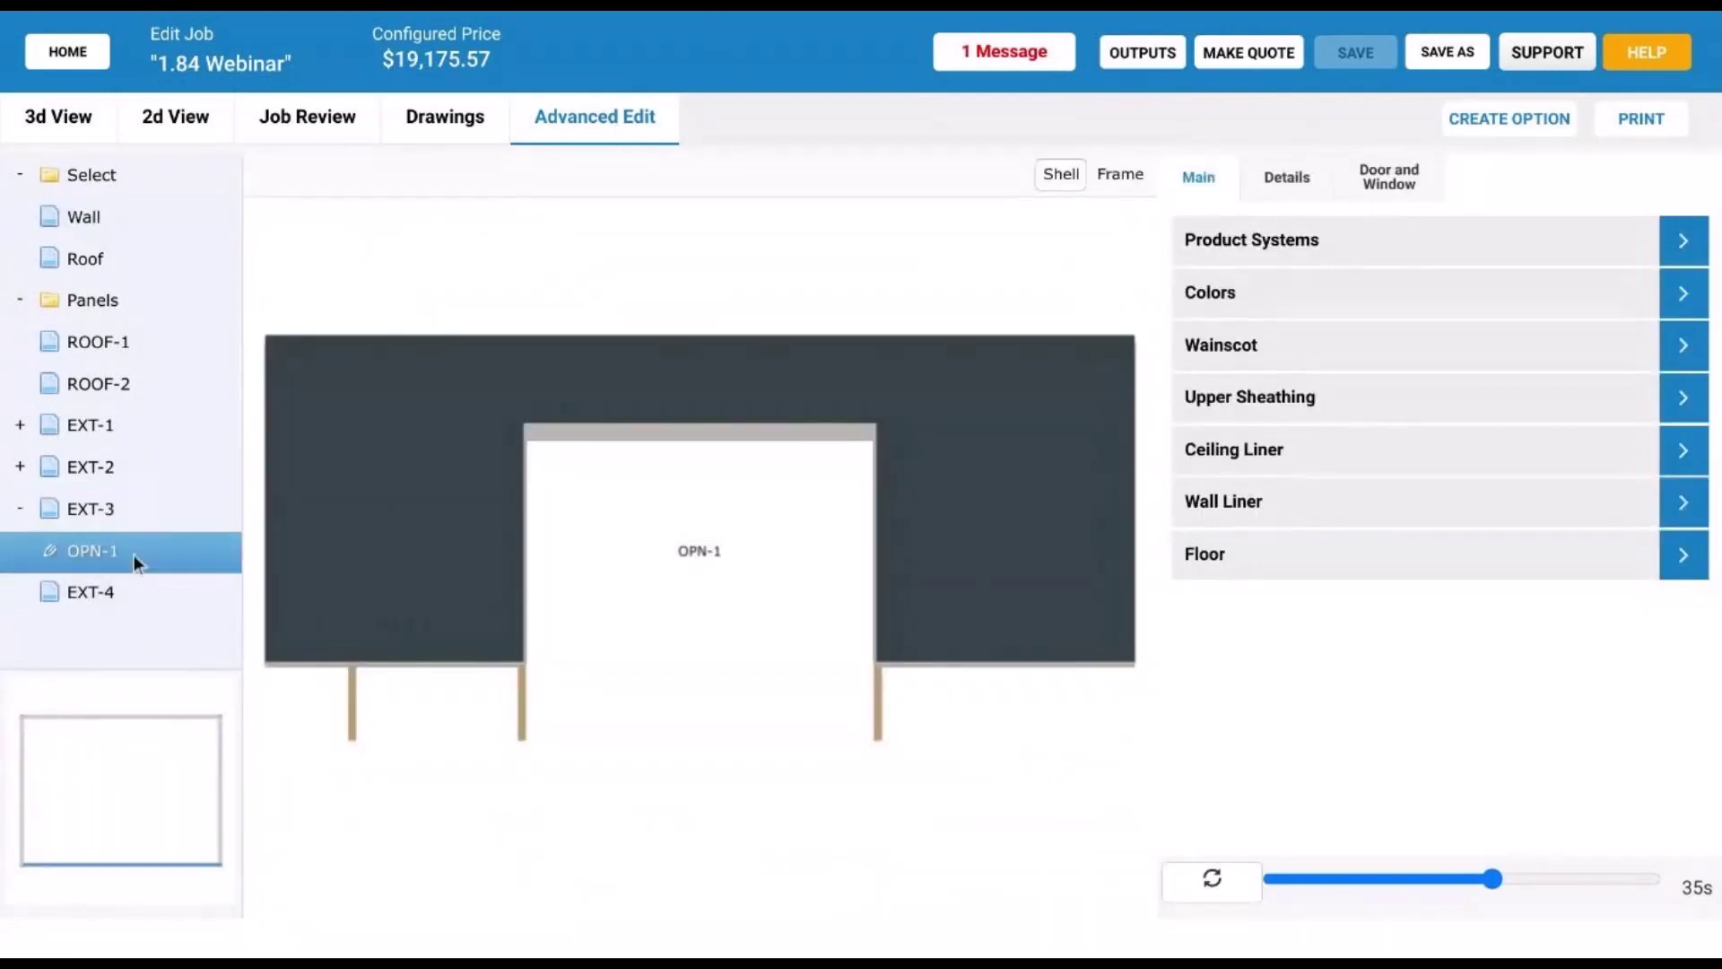
left_click(1288, 177)
left_click(1310, 301)
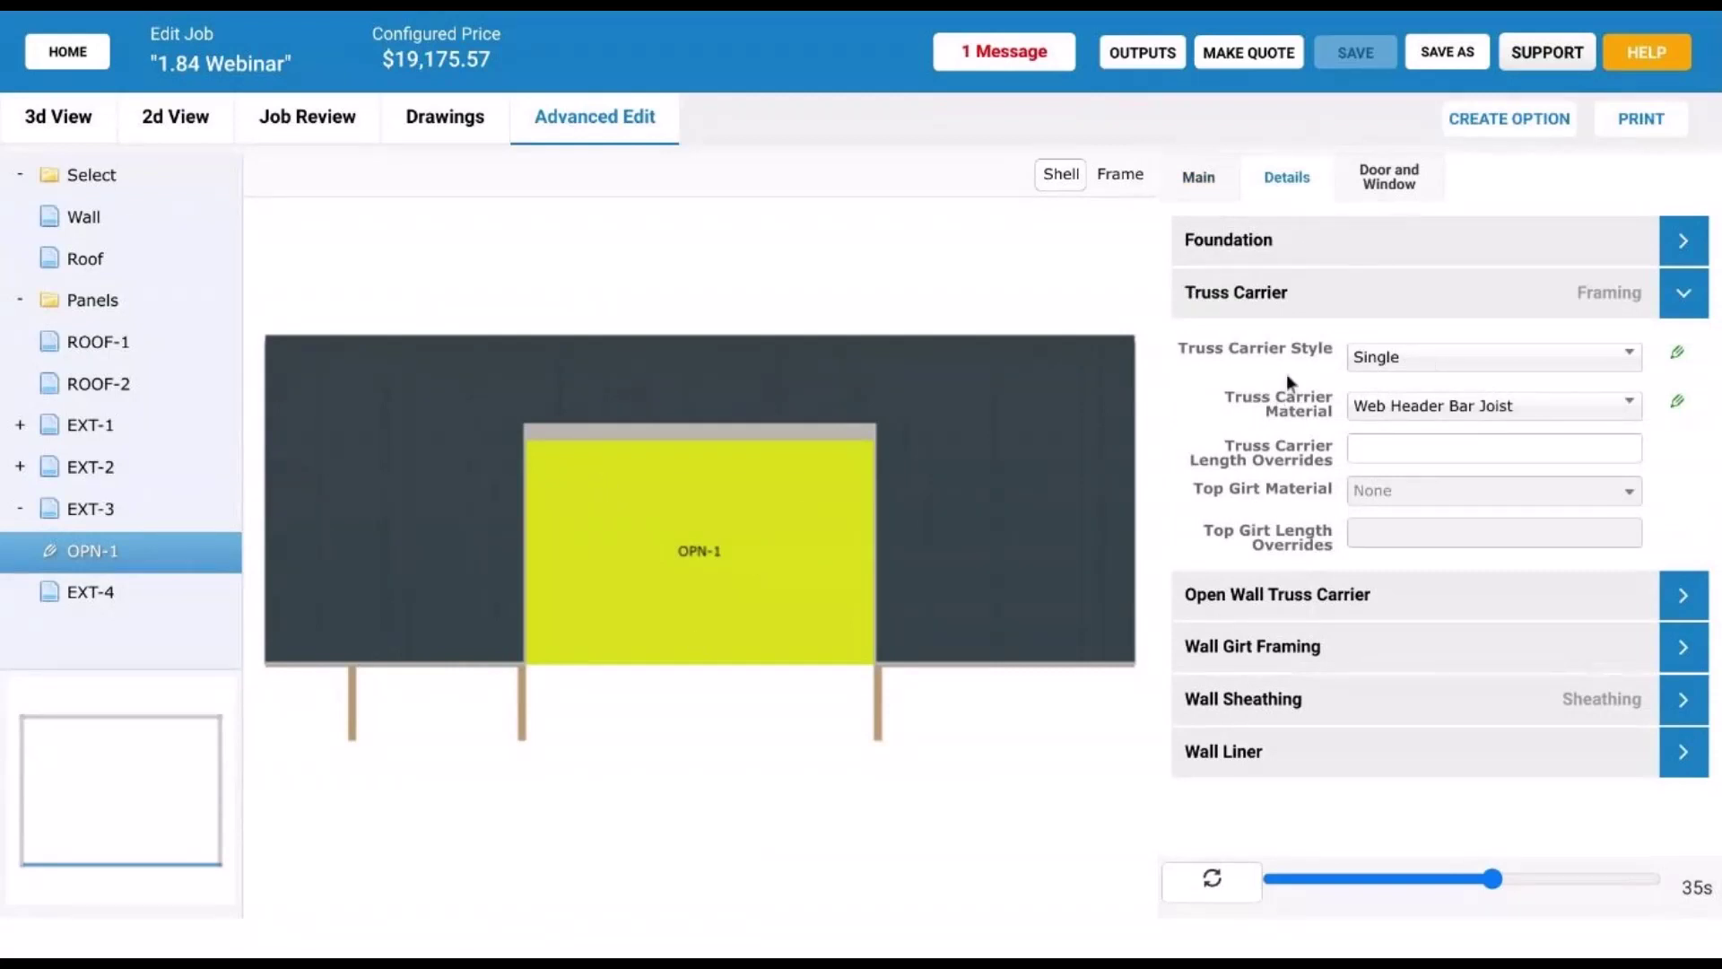
left_click(1425, 409)
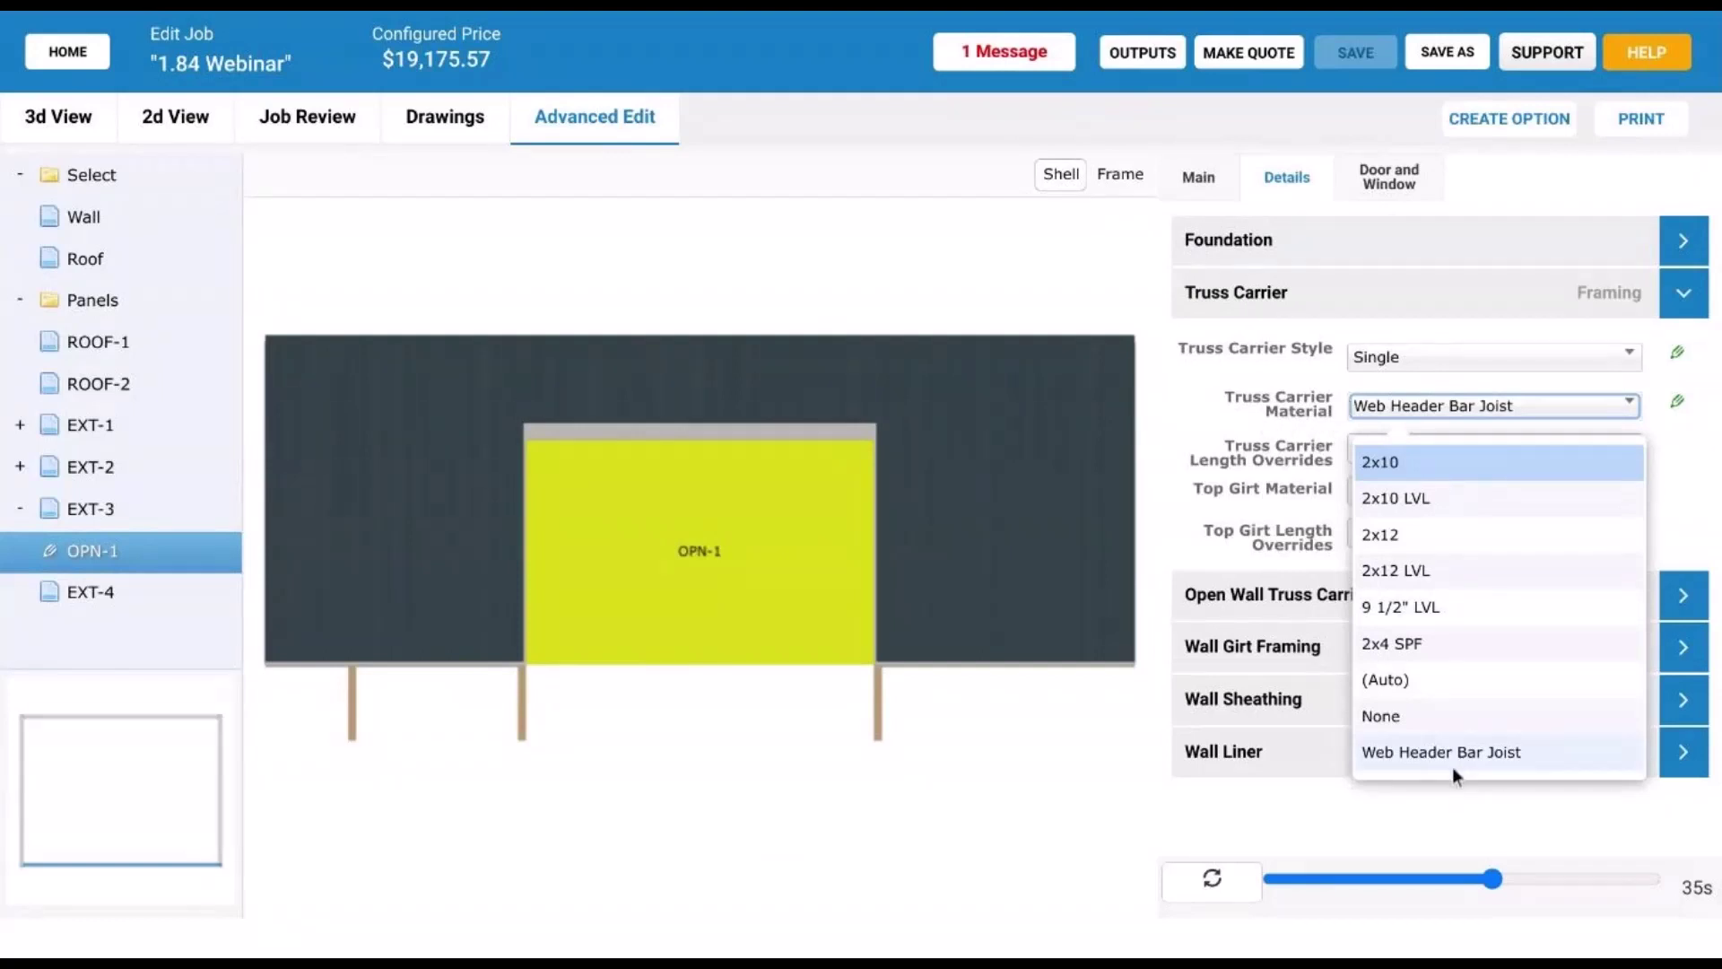
left_click(1137, 173)
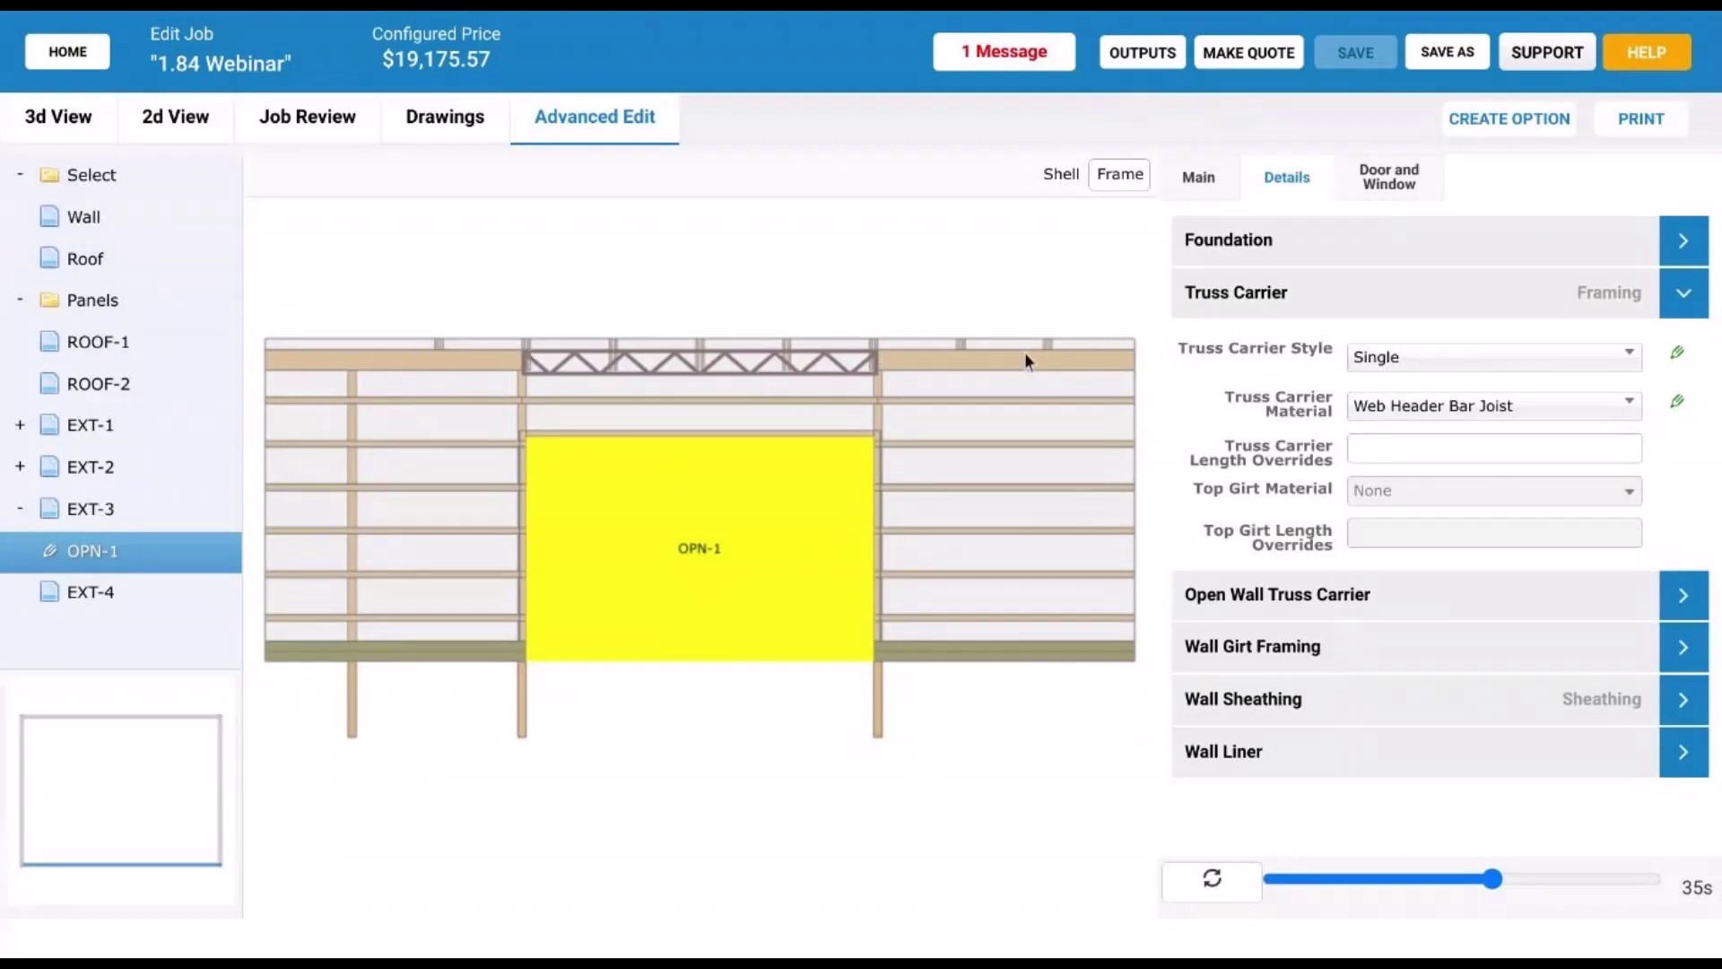
- Return to the 3D model and look at the web header carrier over the right wall's door again
left_click(80, 118)
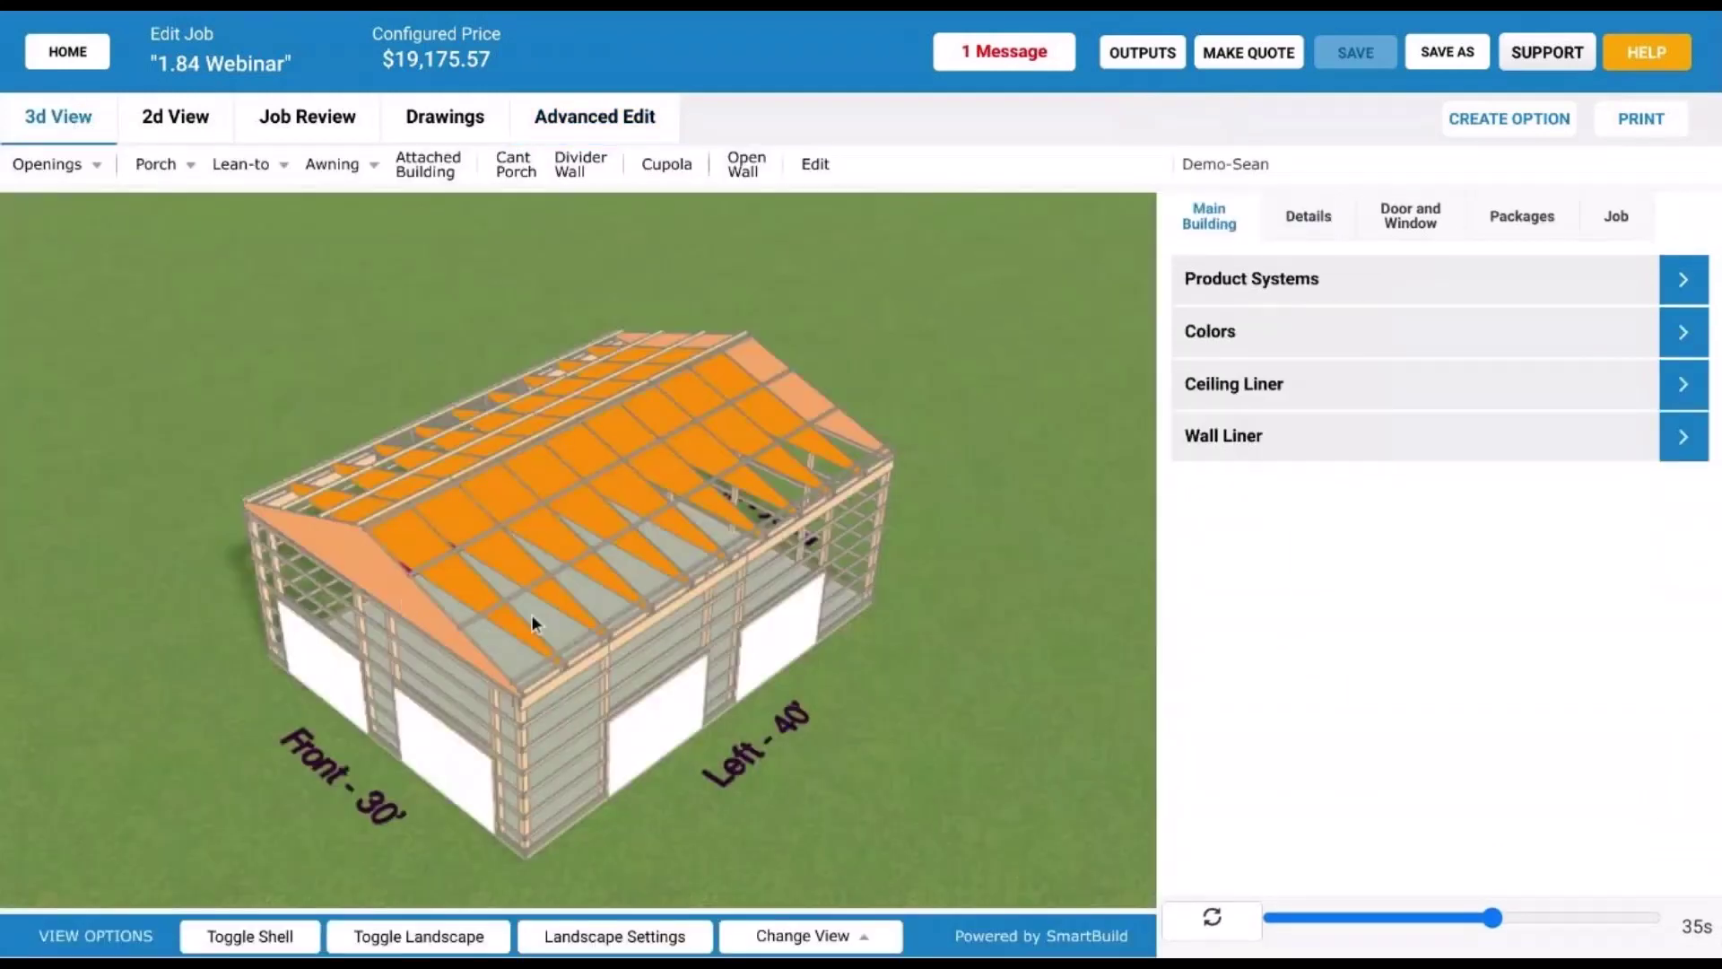
left_click_drag(735, 616, 977, 584)
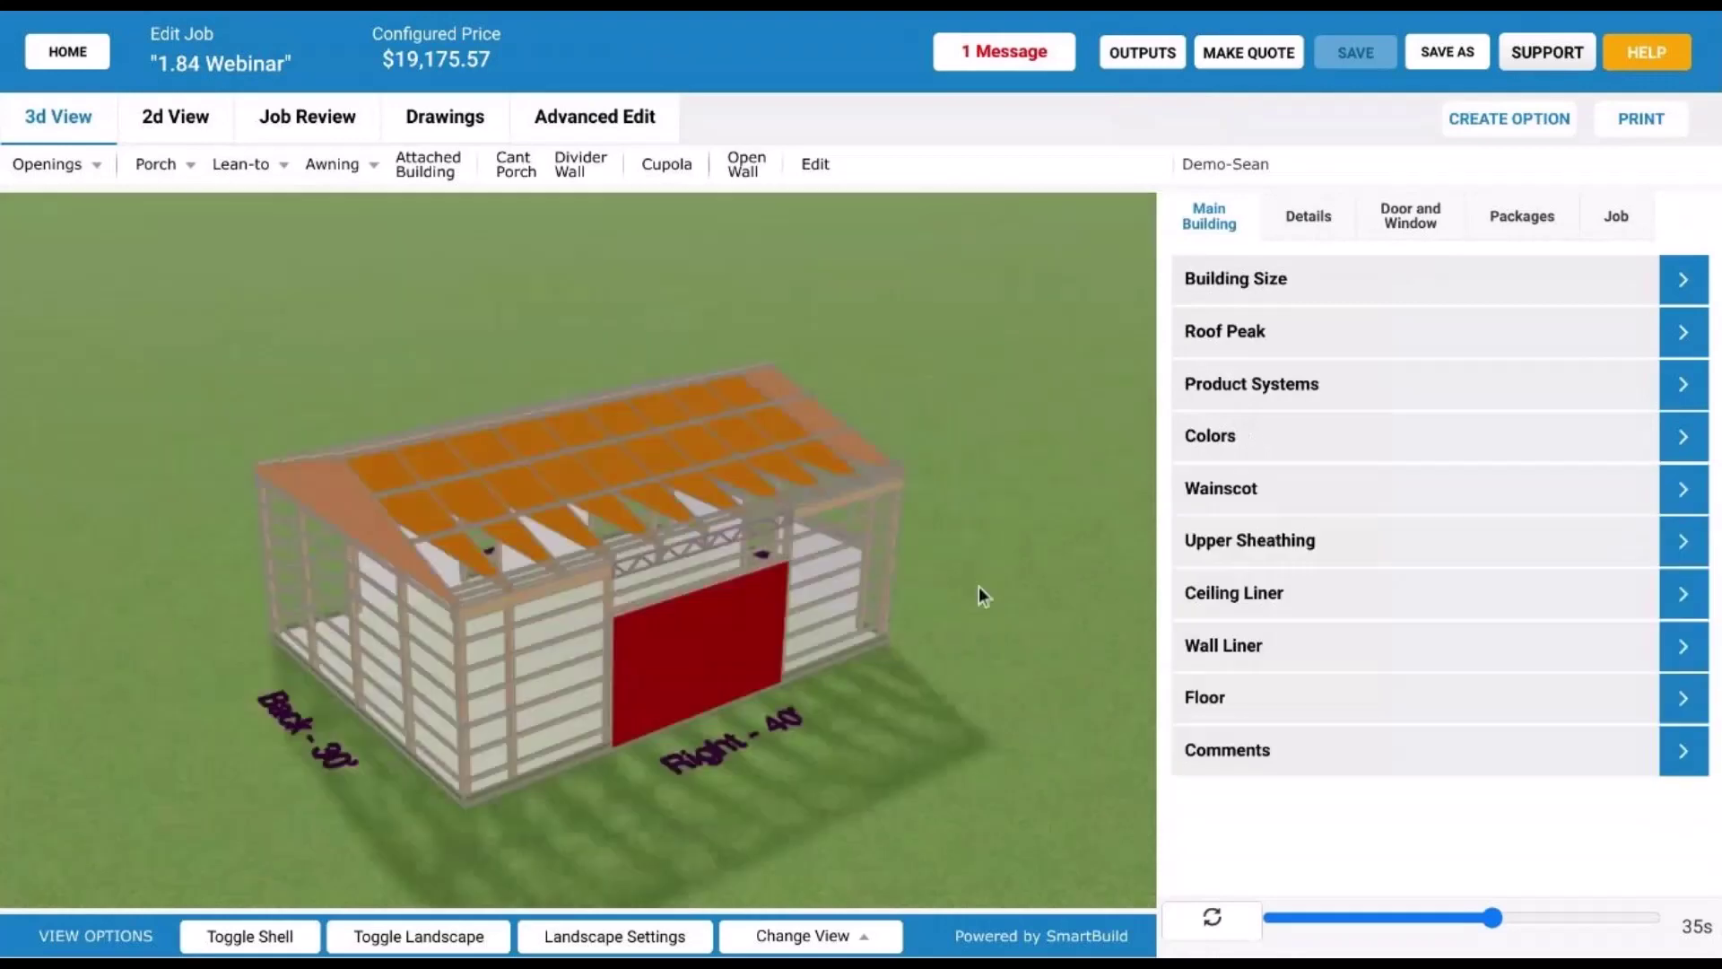
scroll(431, 619, "up", 3)
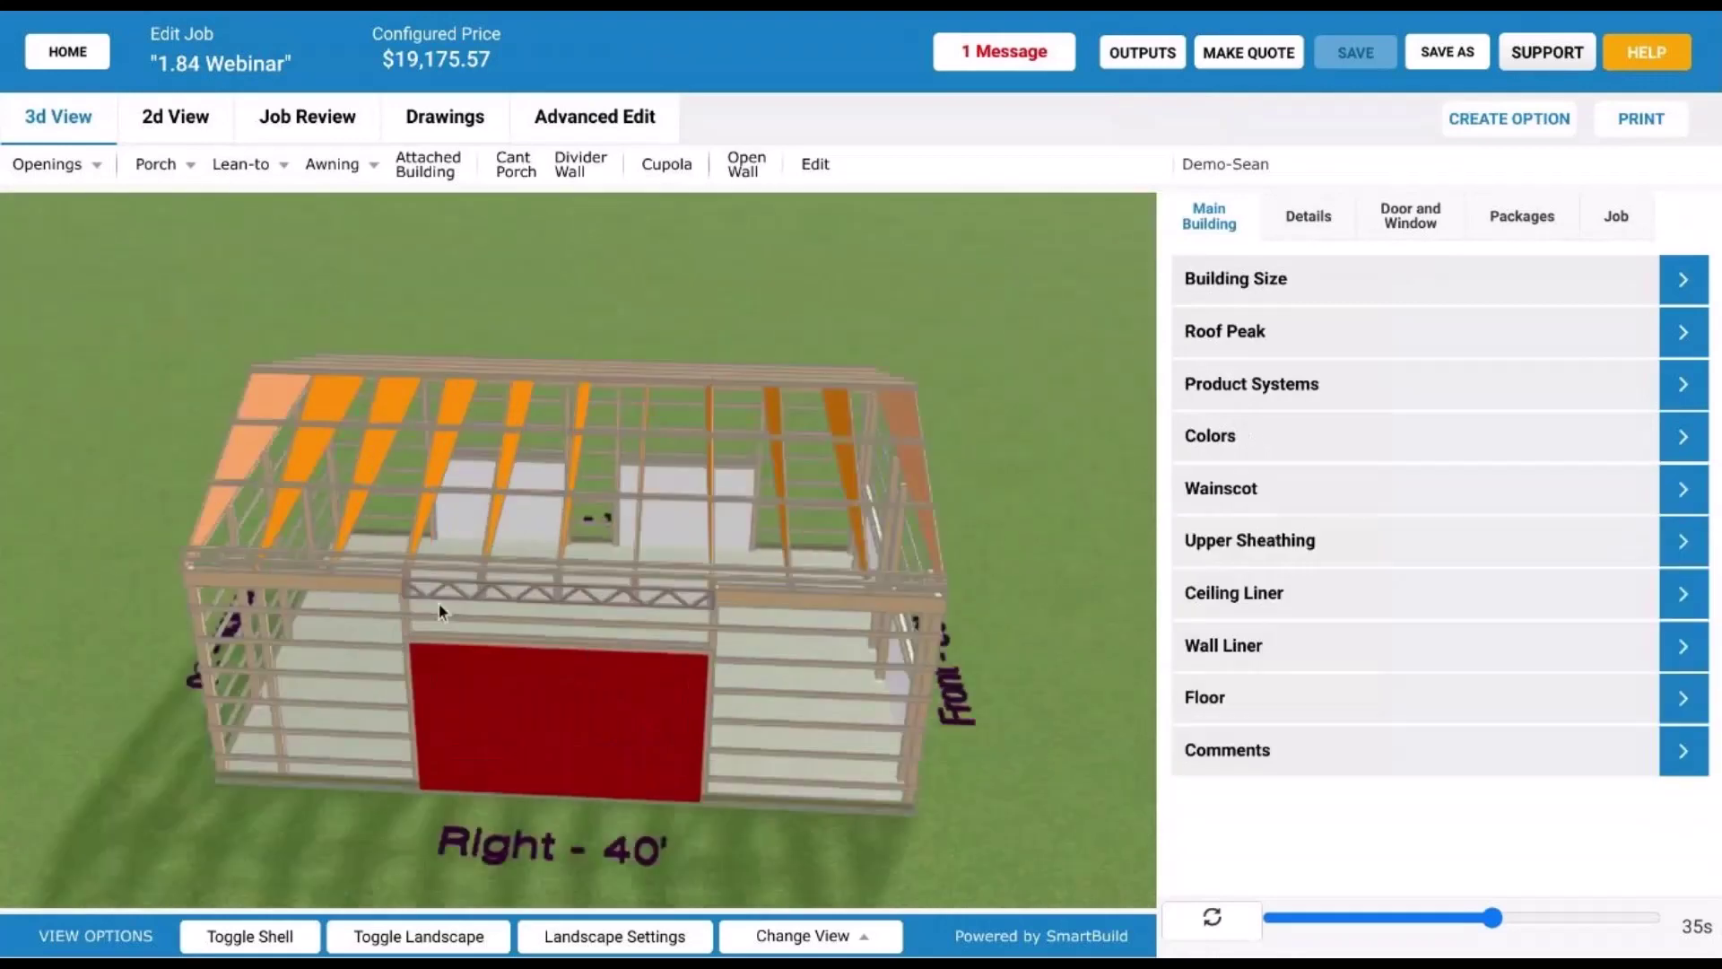
left_click_drag(691, 596, 806, 466)
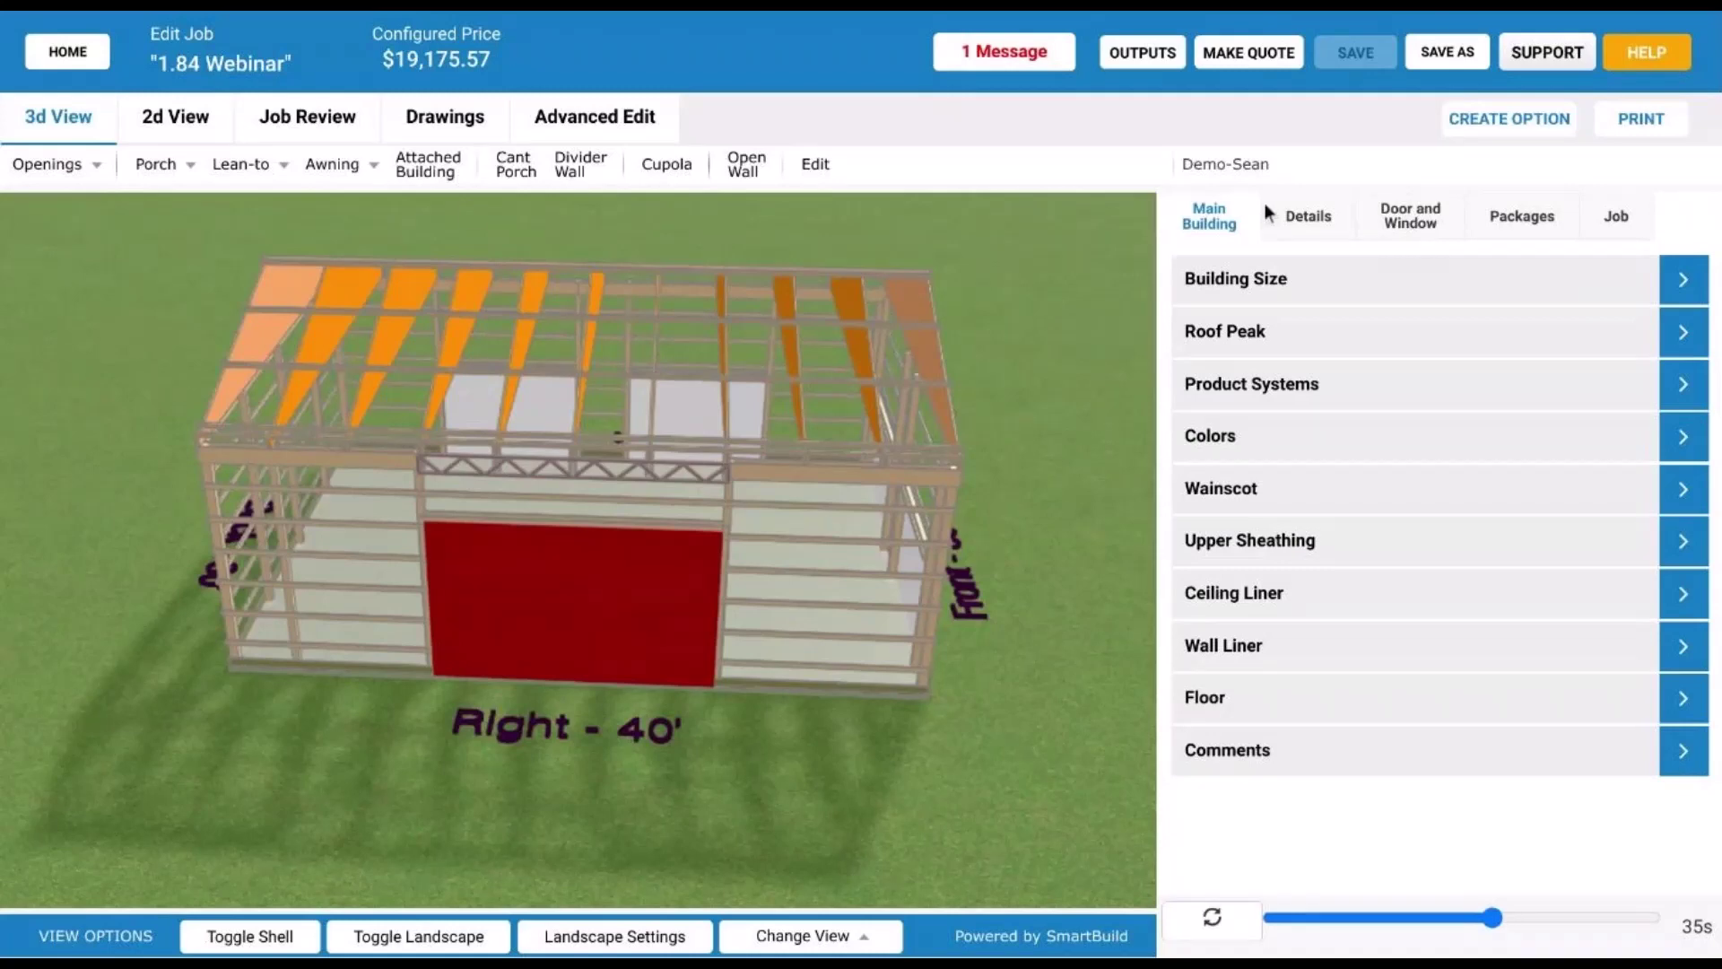
- Open the job review and inspect the ridge cap choices in the Roof Trim details
left_click(307, 117)
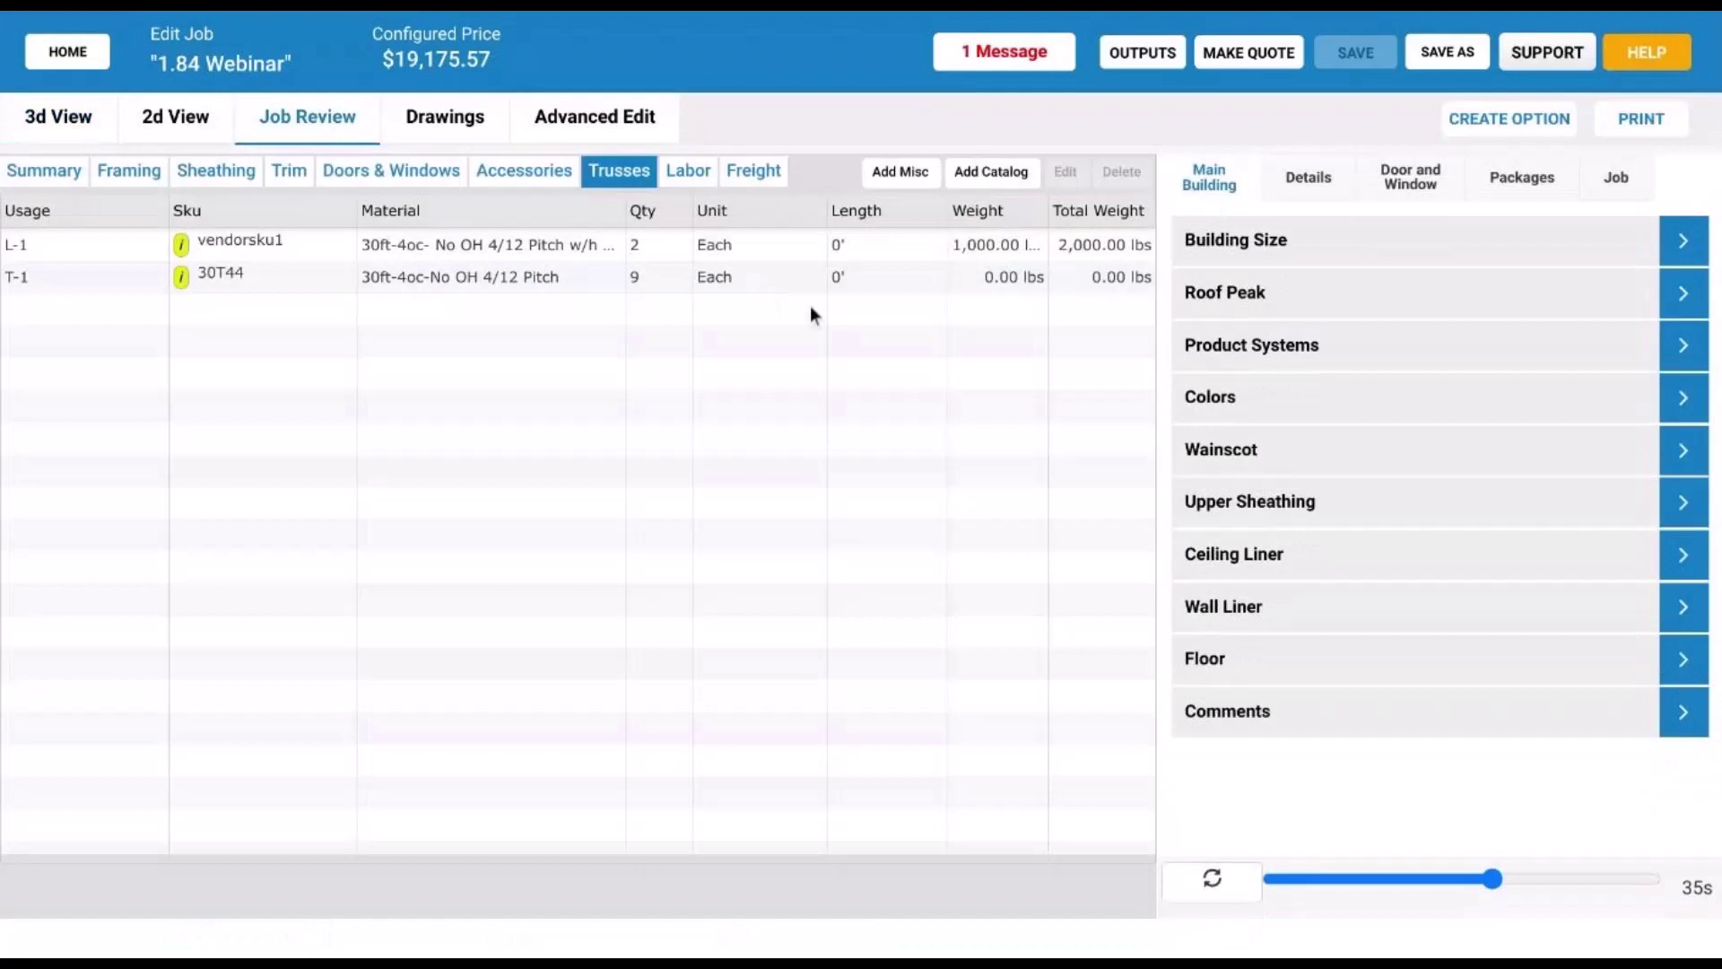
left_click(1307, 184)
scroll(1328, 628, "down", 2)
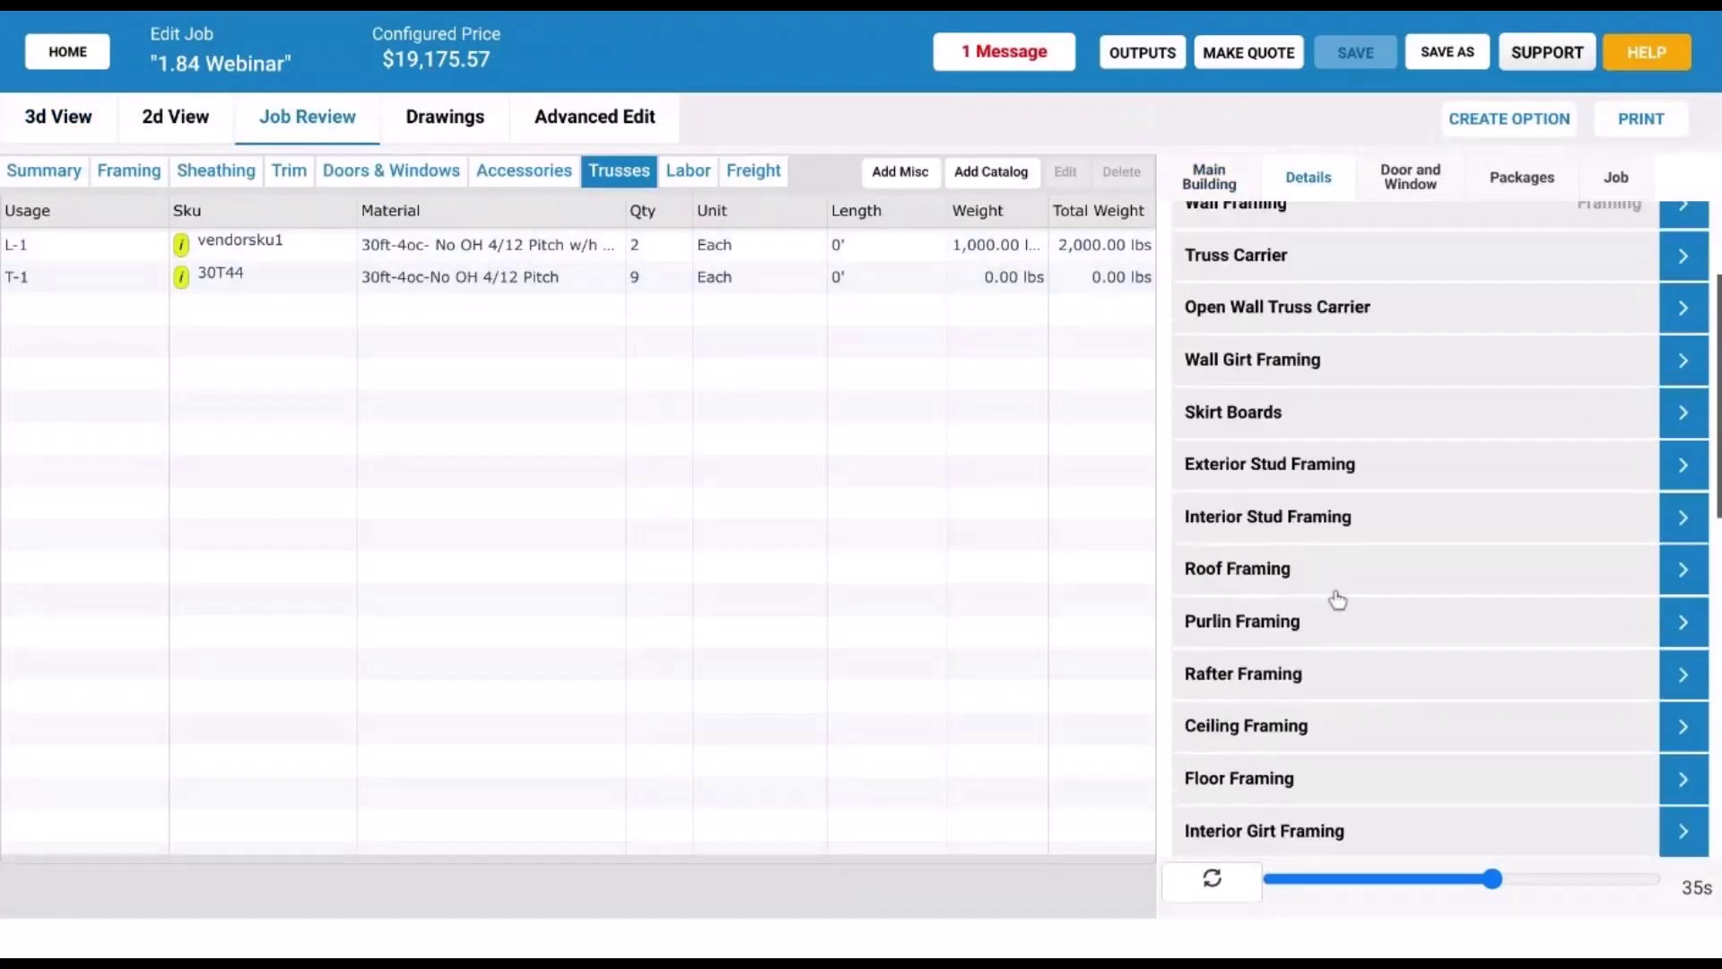
scroll(1337, 599, "down", 1)
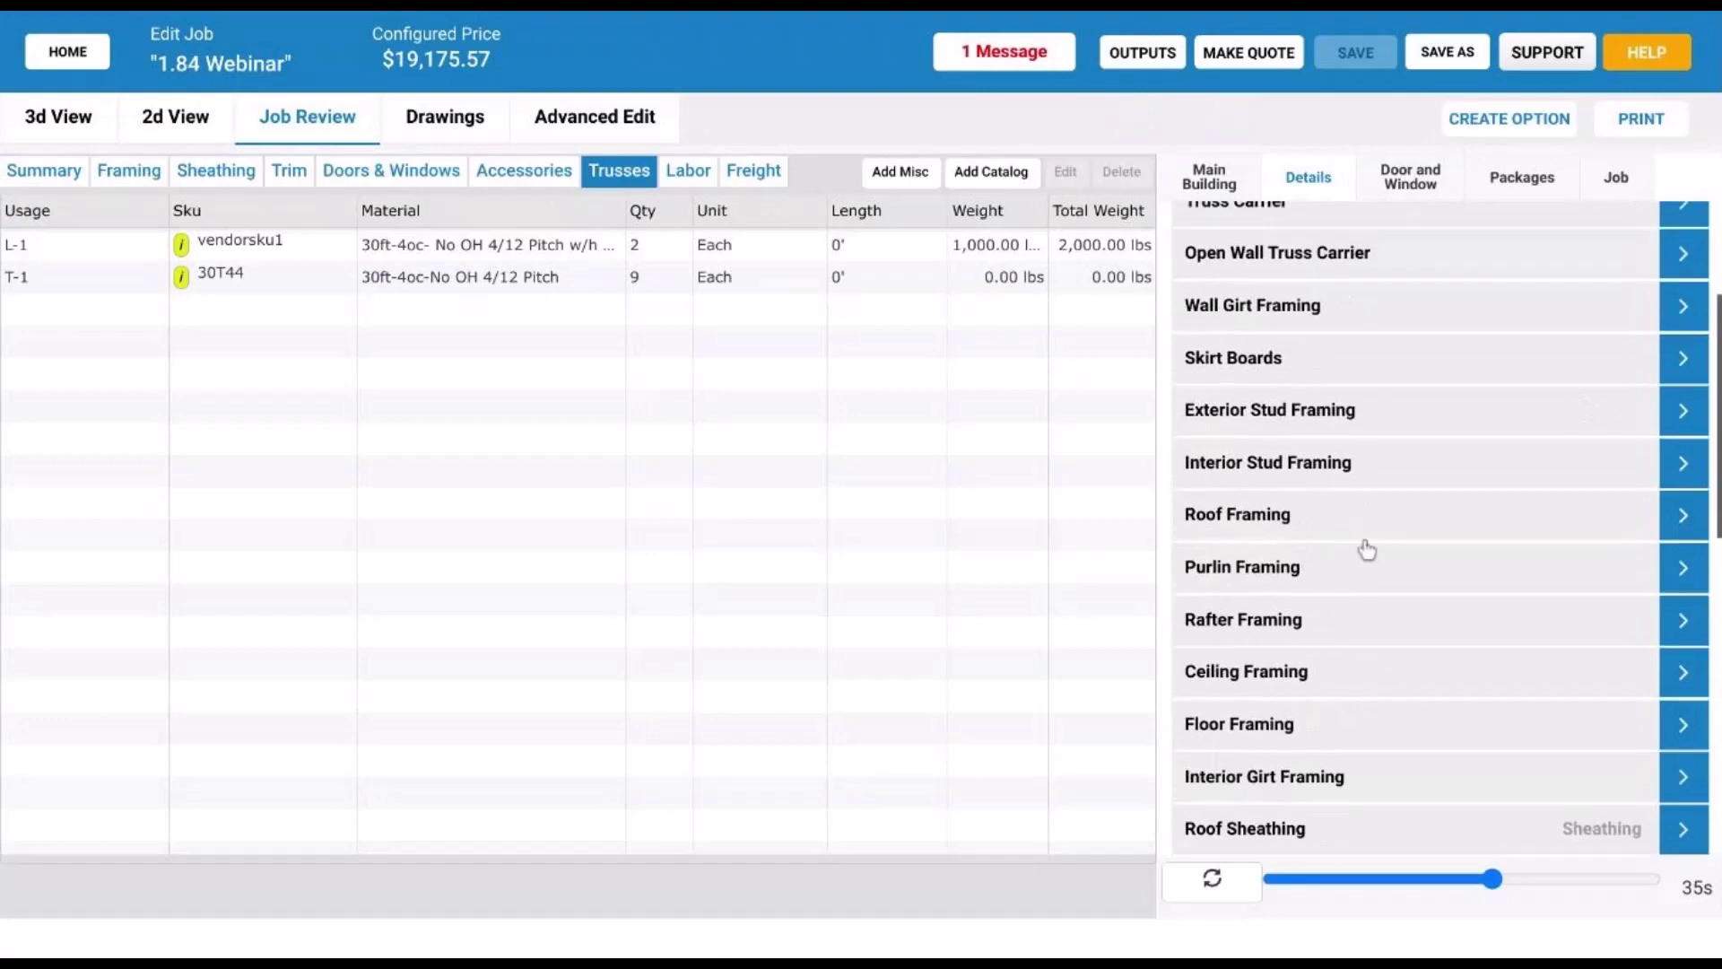
scroll(1368, 549, "down", 5)
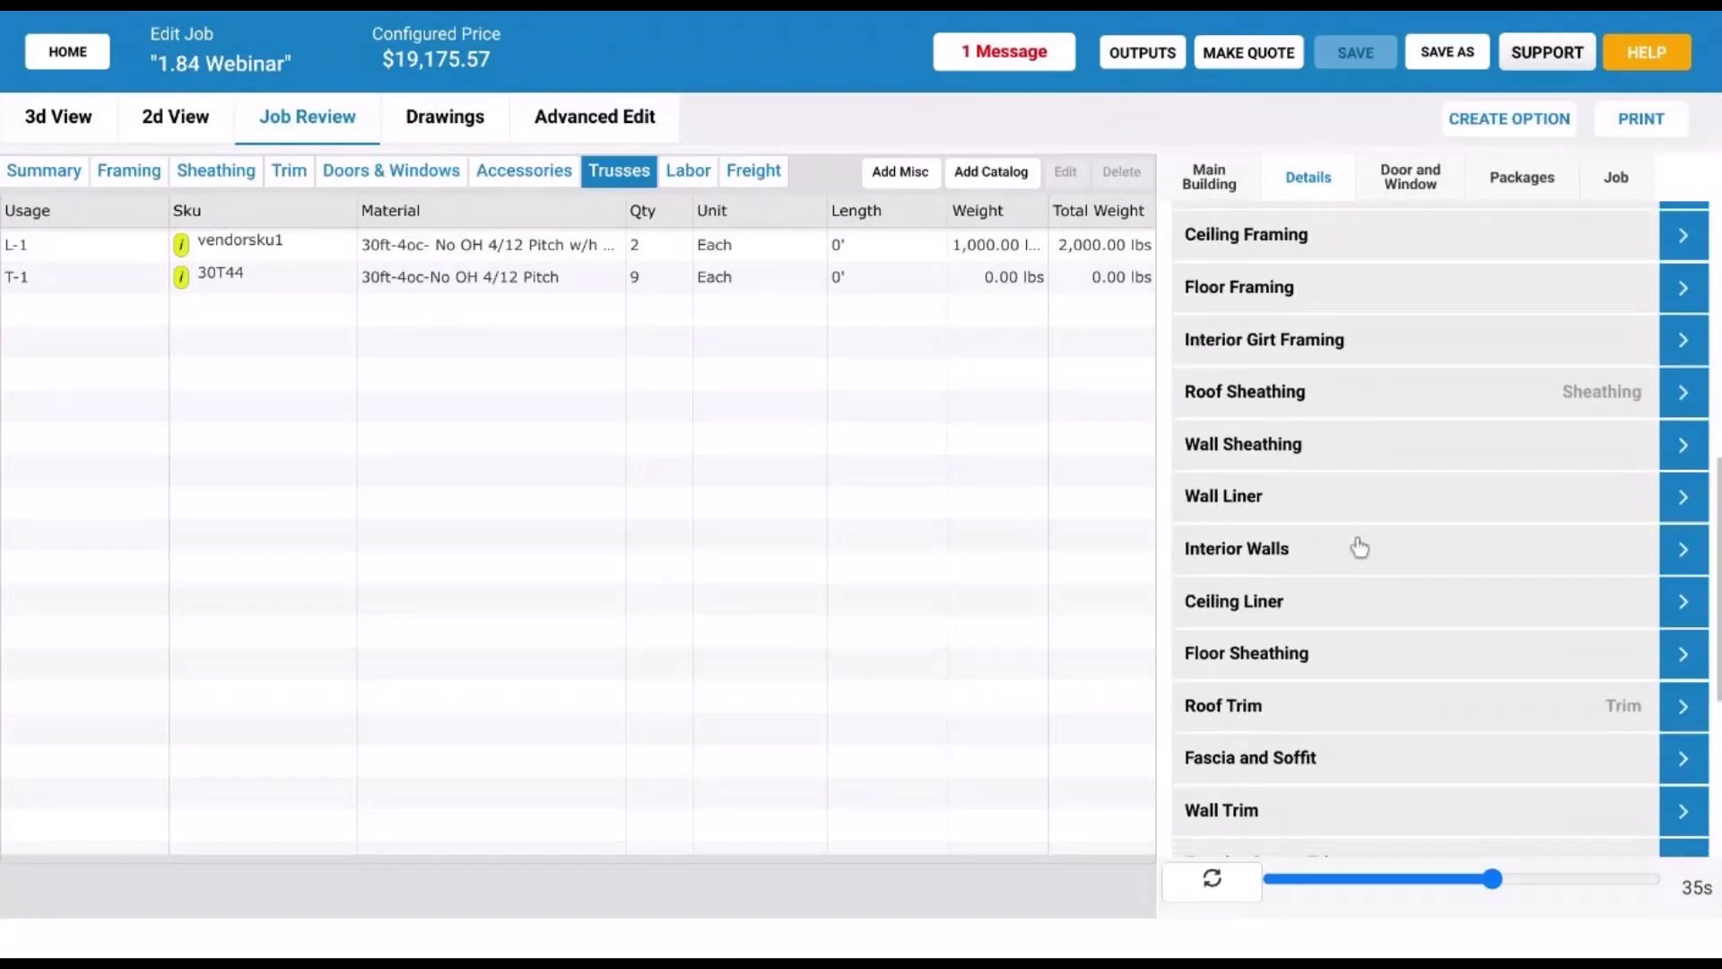
scroll(1361, 548, "up", 2)
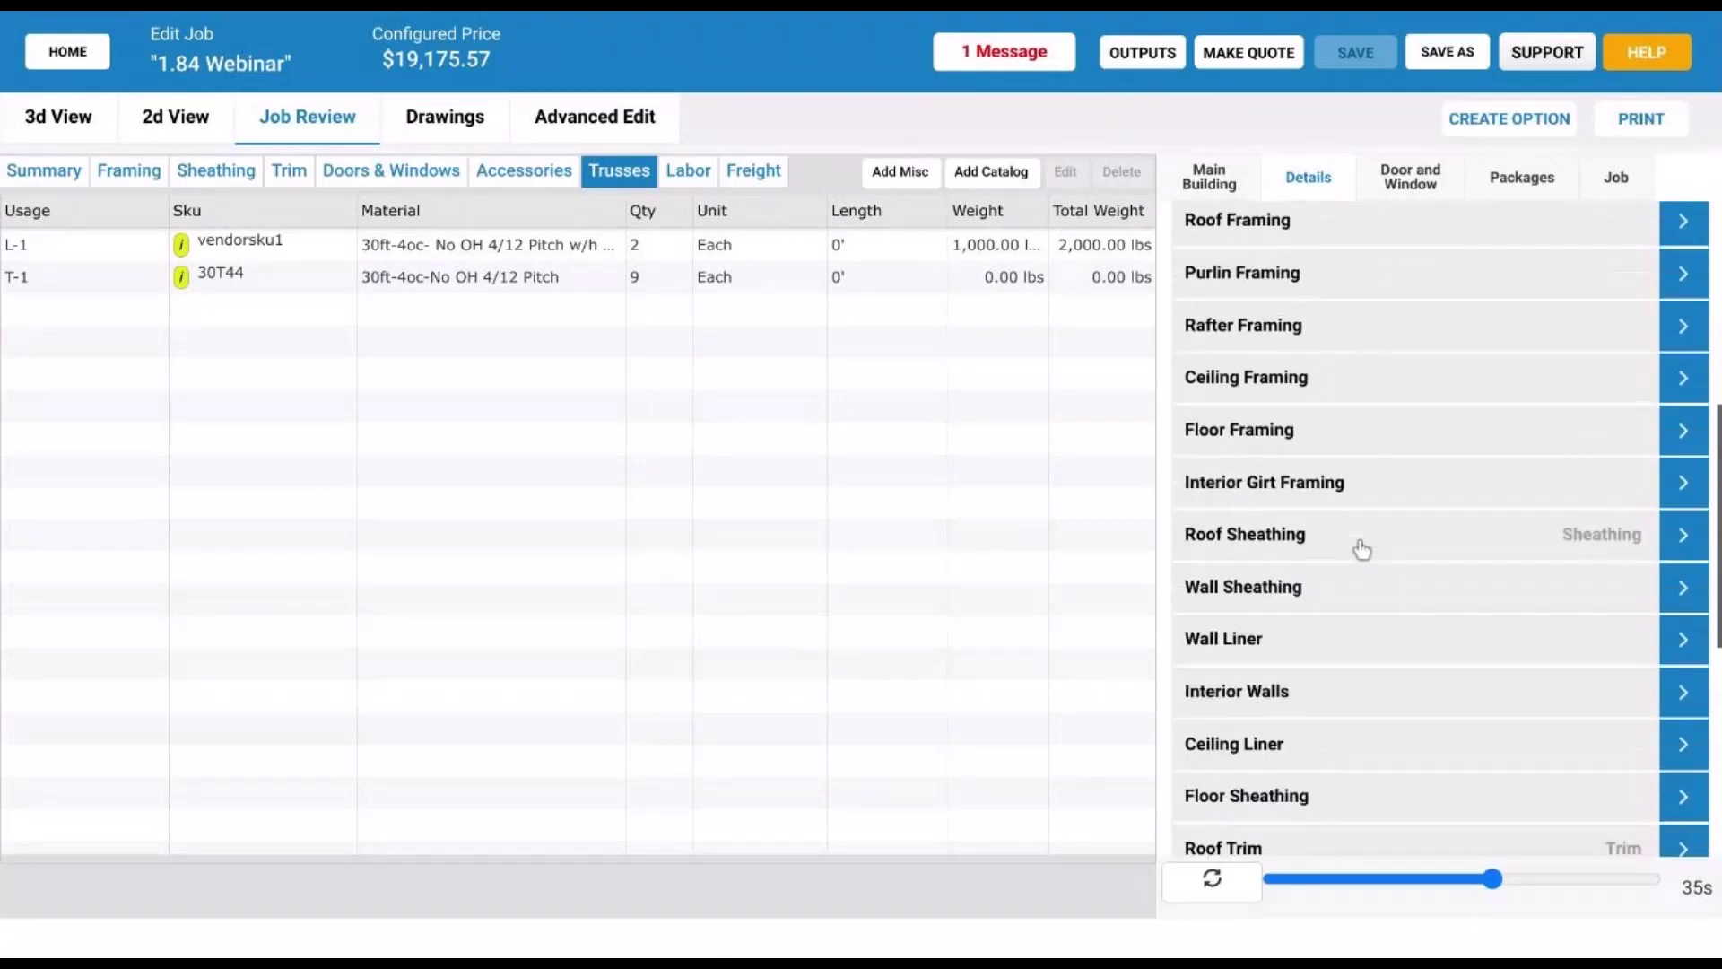
scroll(1361, 549, "down", 5)
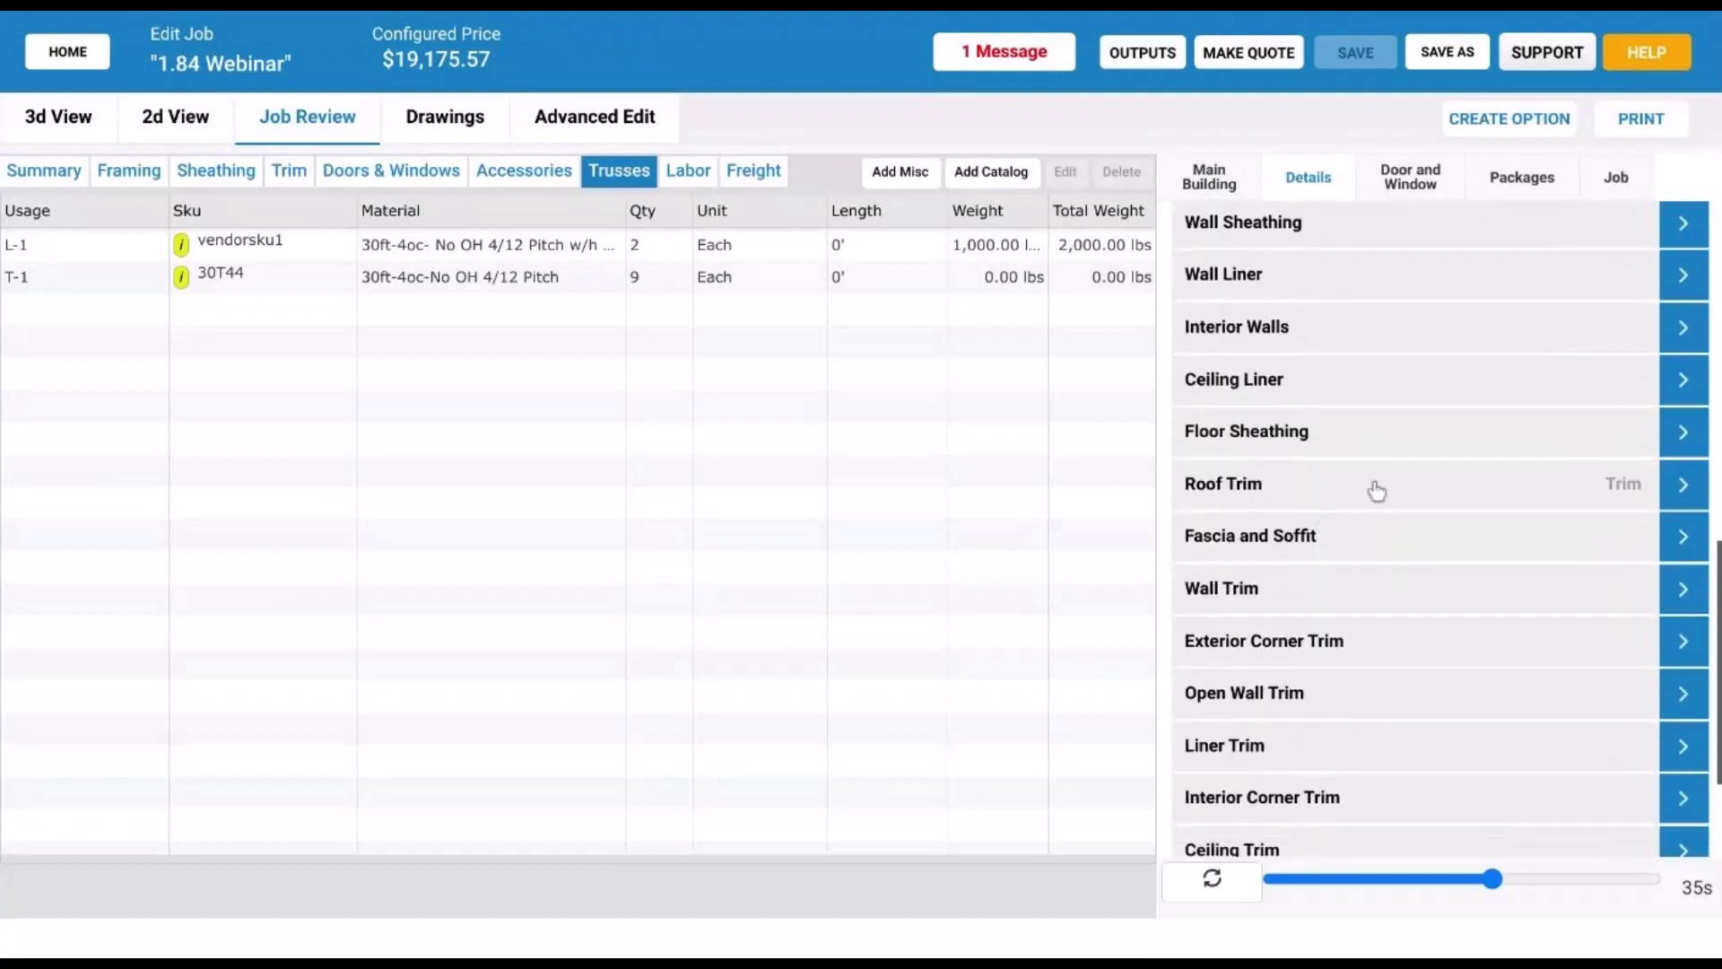
left_click(1377, 491)
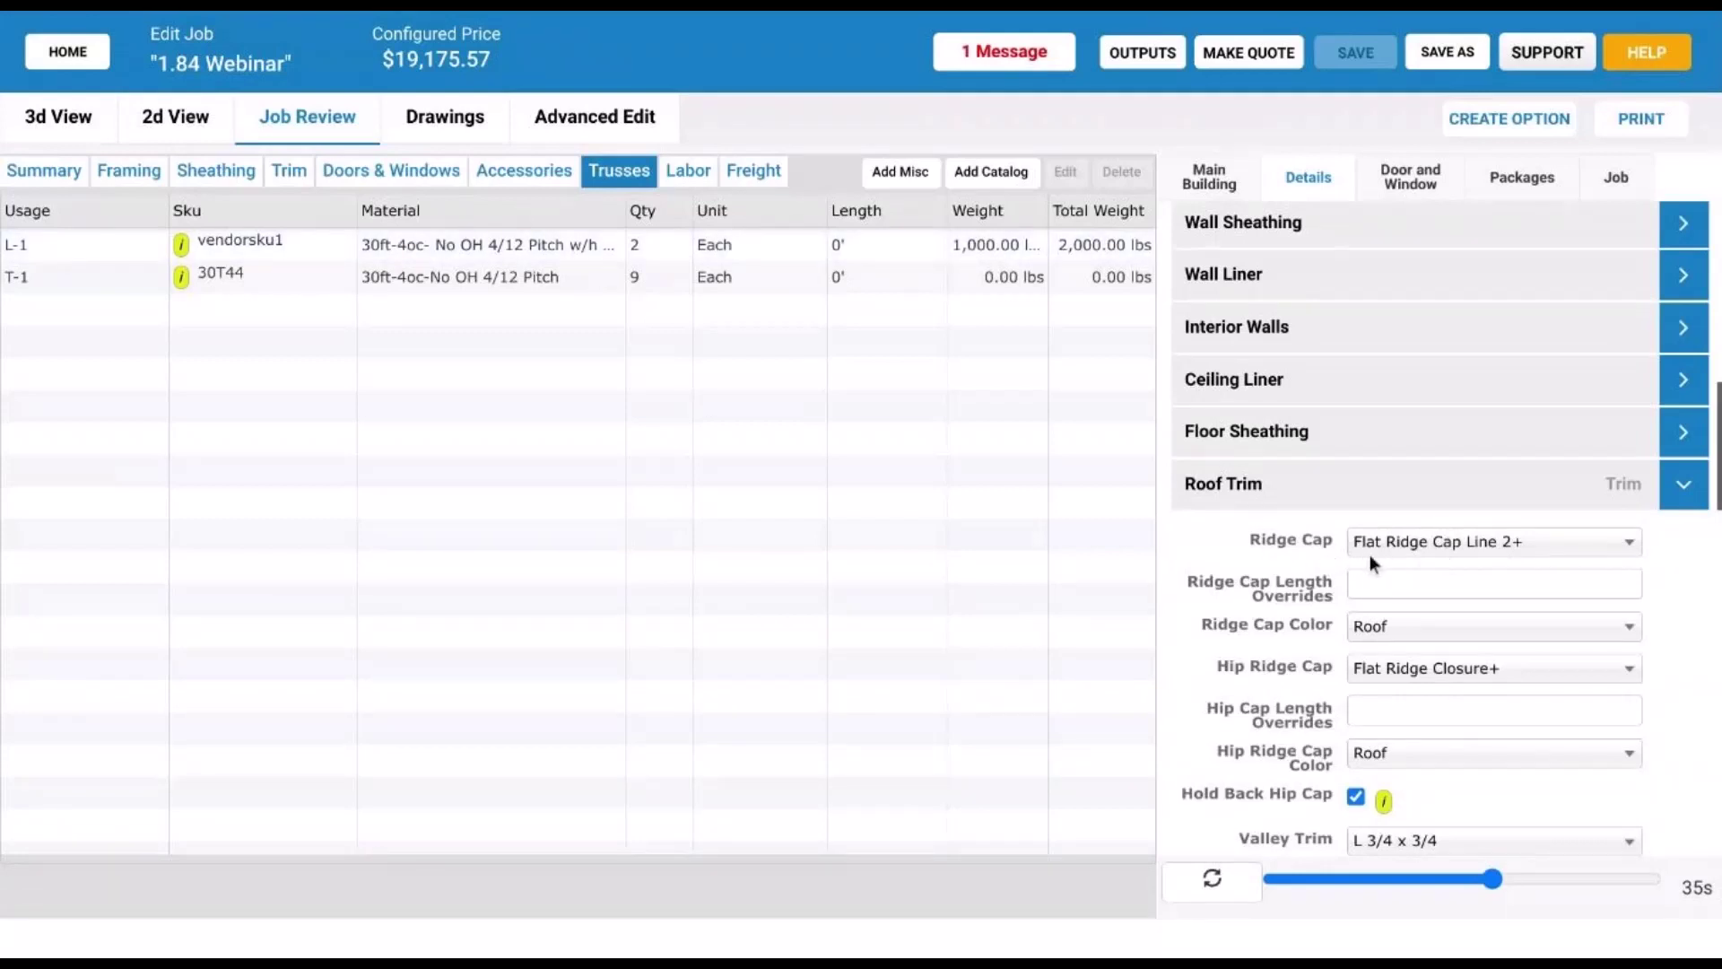
left_click(1520, 541)
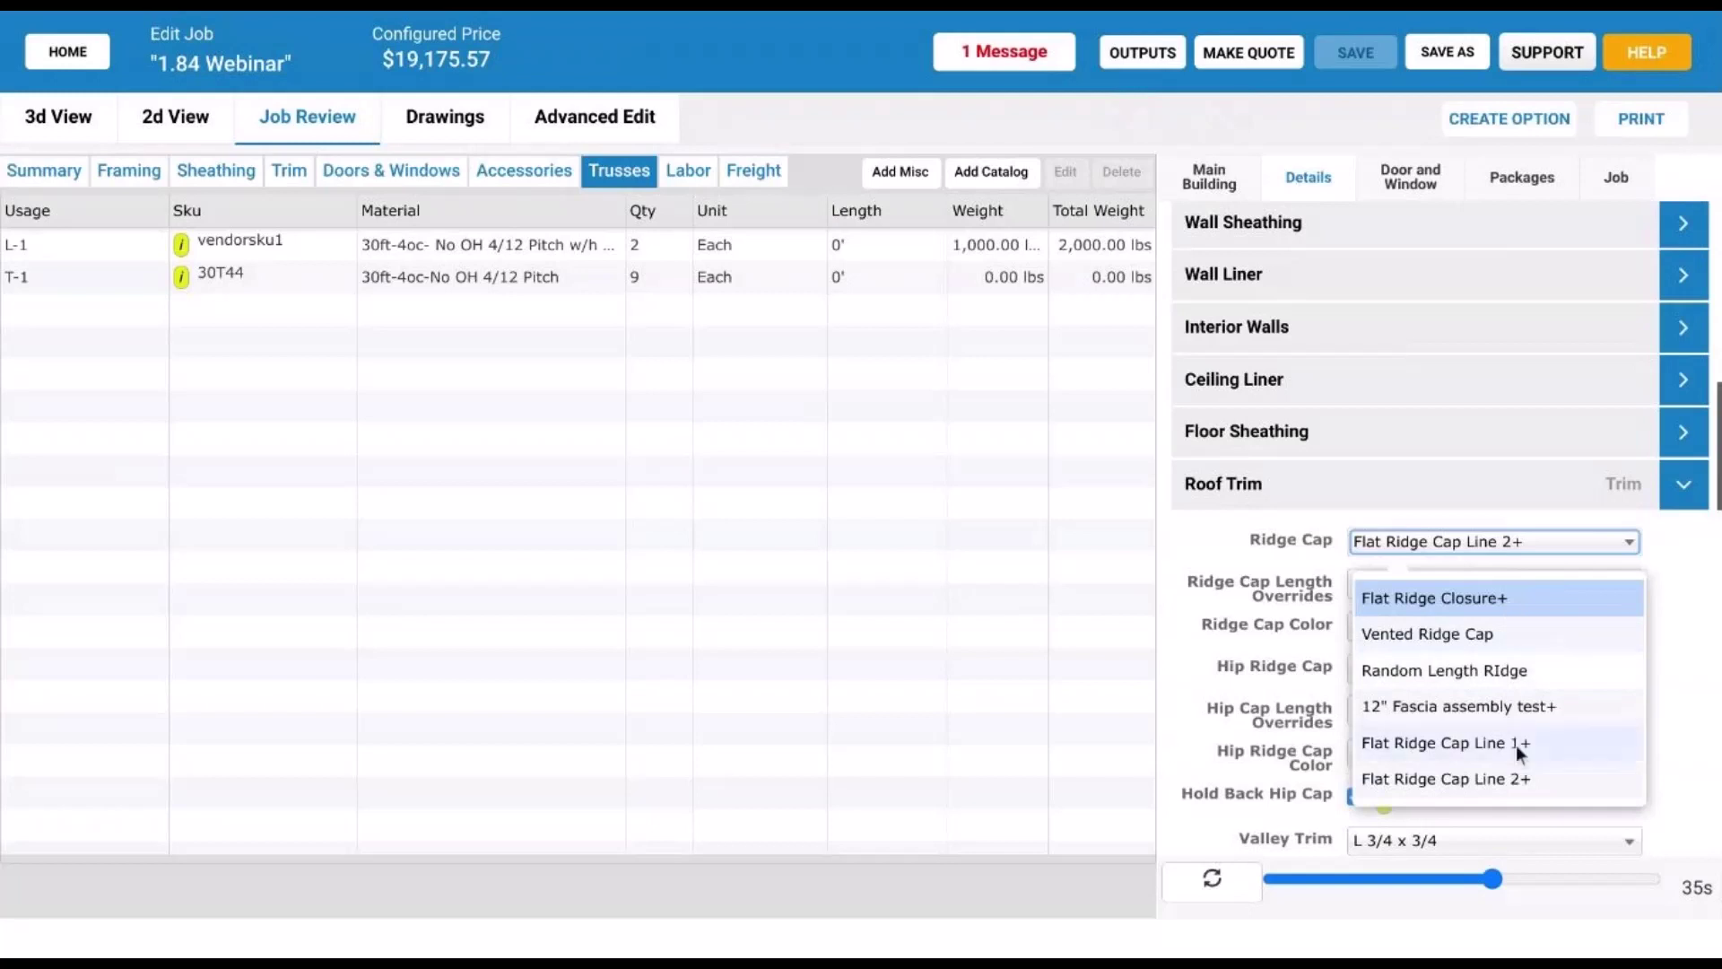
left_click(1416, 541)
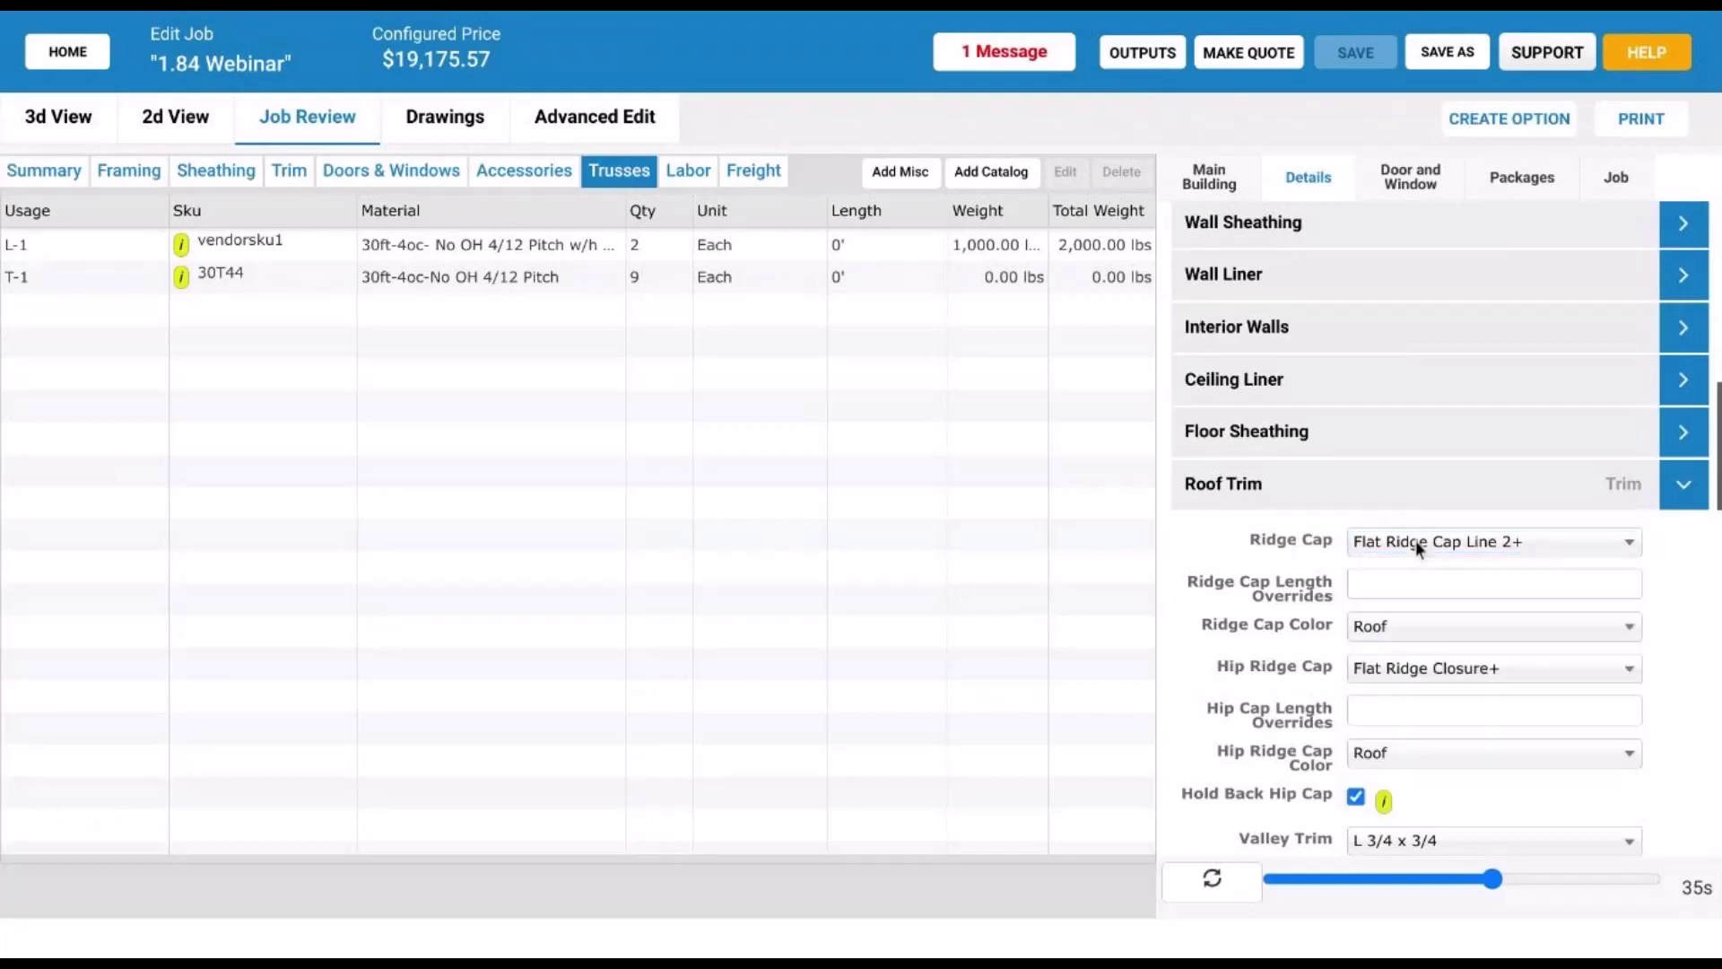
- Review the ridge cap line and its closure line in the job review's trim list
left_click(292, 170)
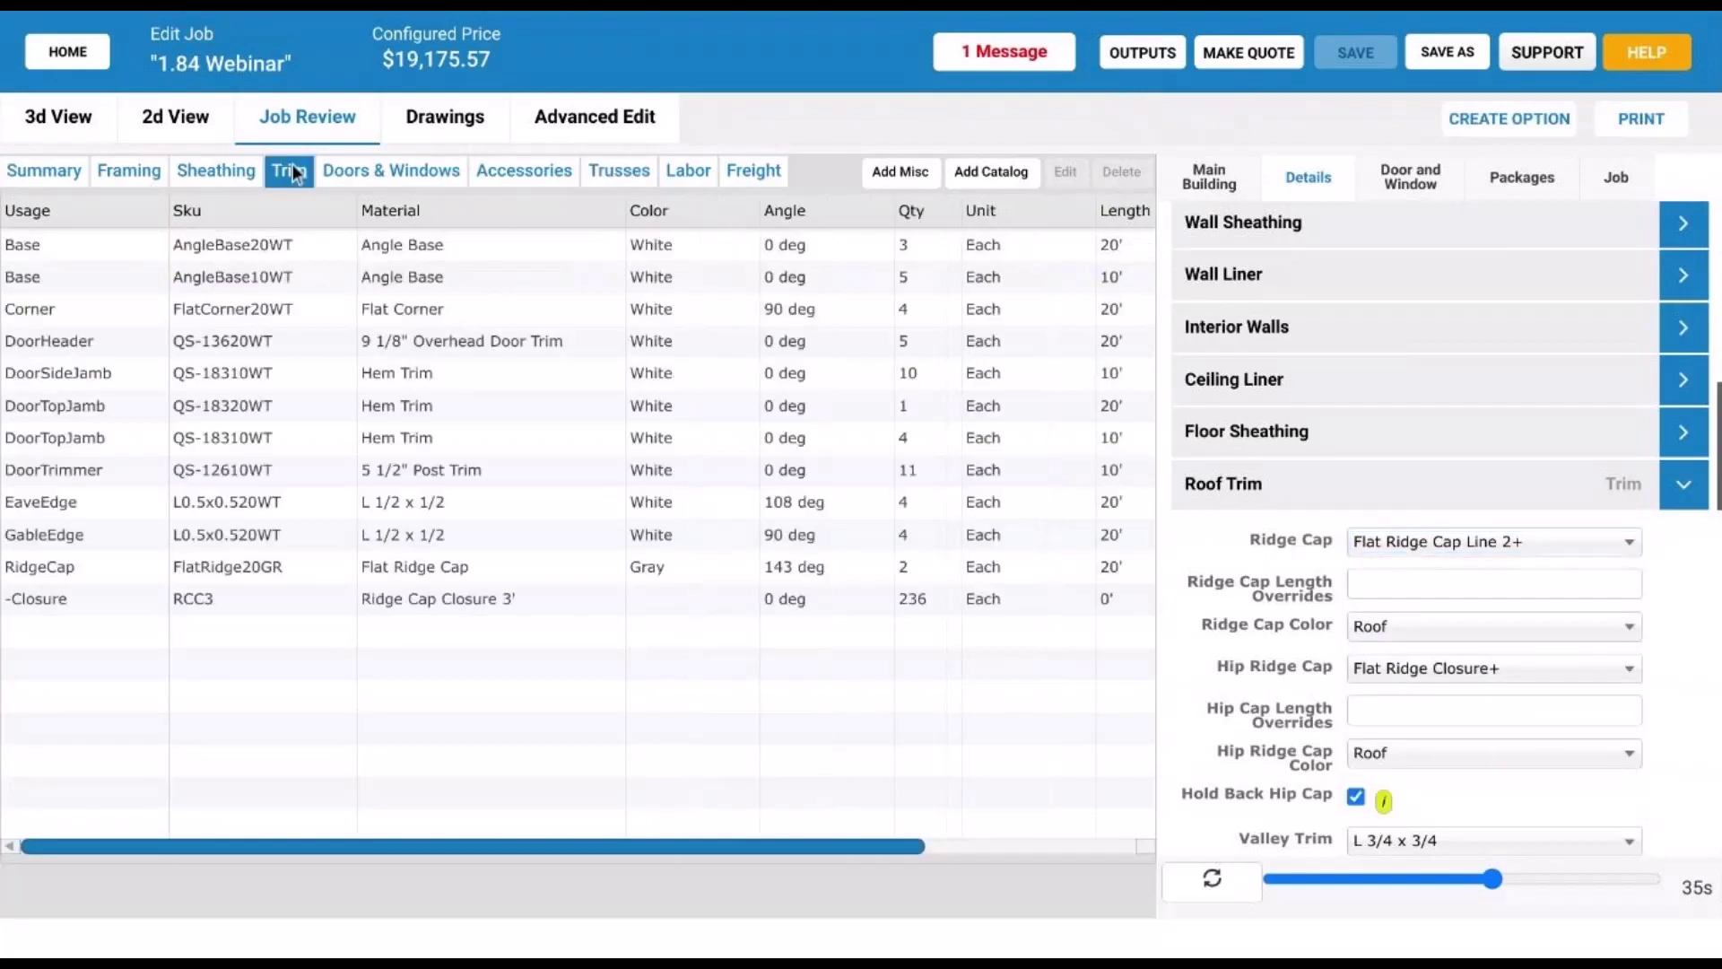
left_click(437, 567)
left_click(492, 599)
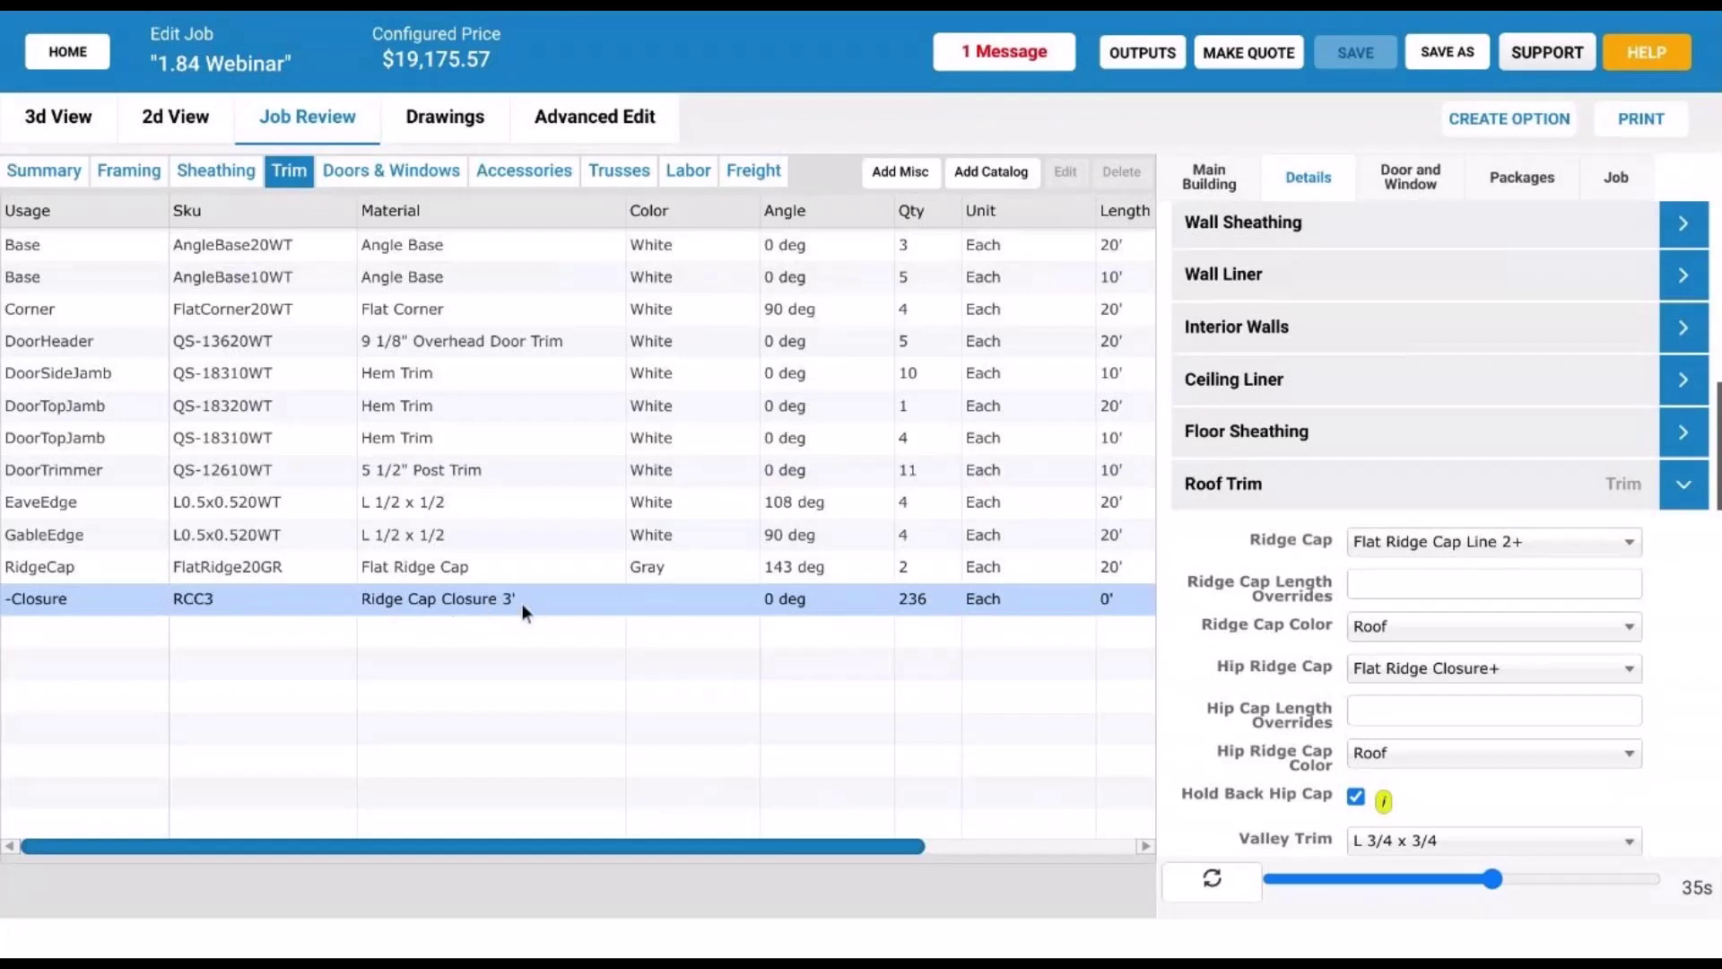
- Set the roof trim's ridge cap to Flat Ridge Cap Line 1+ and update the job, finishing with the Roof Trim section collapsed
left_click(1577, 544)
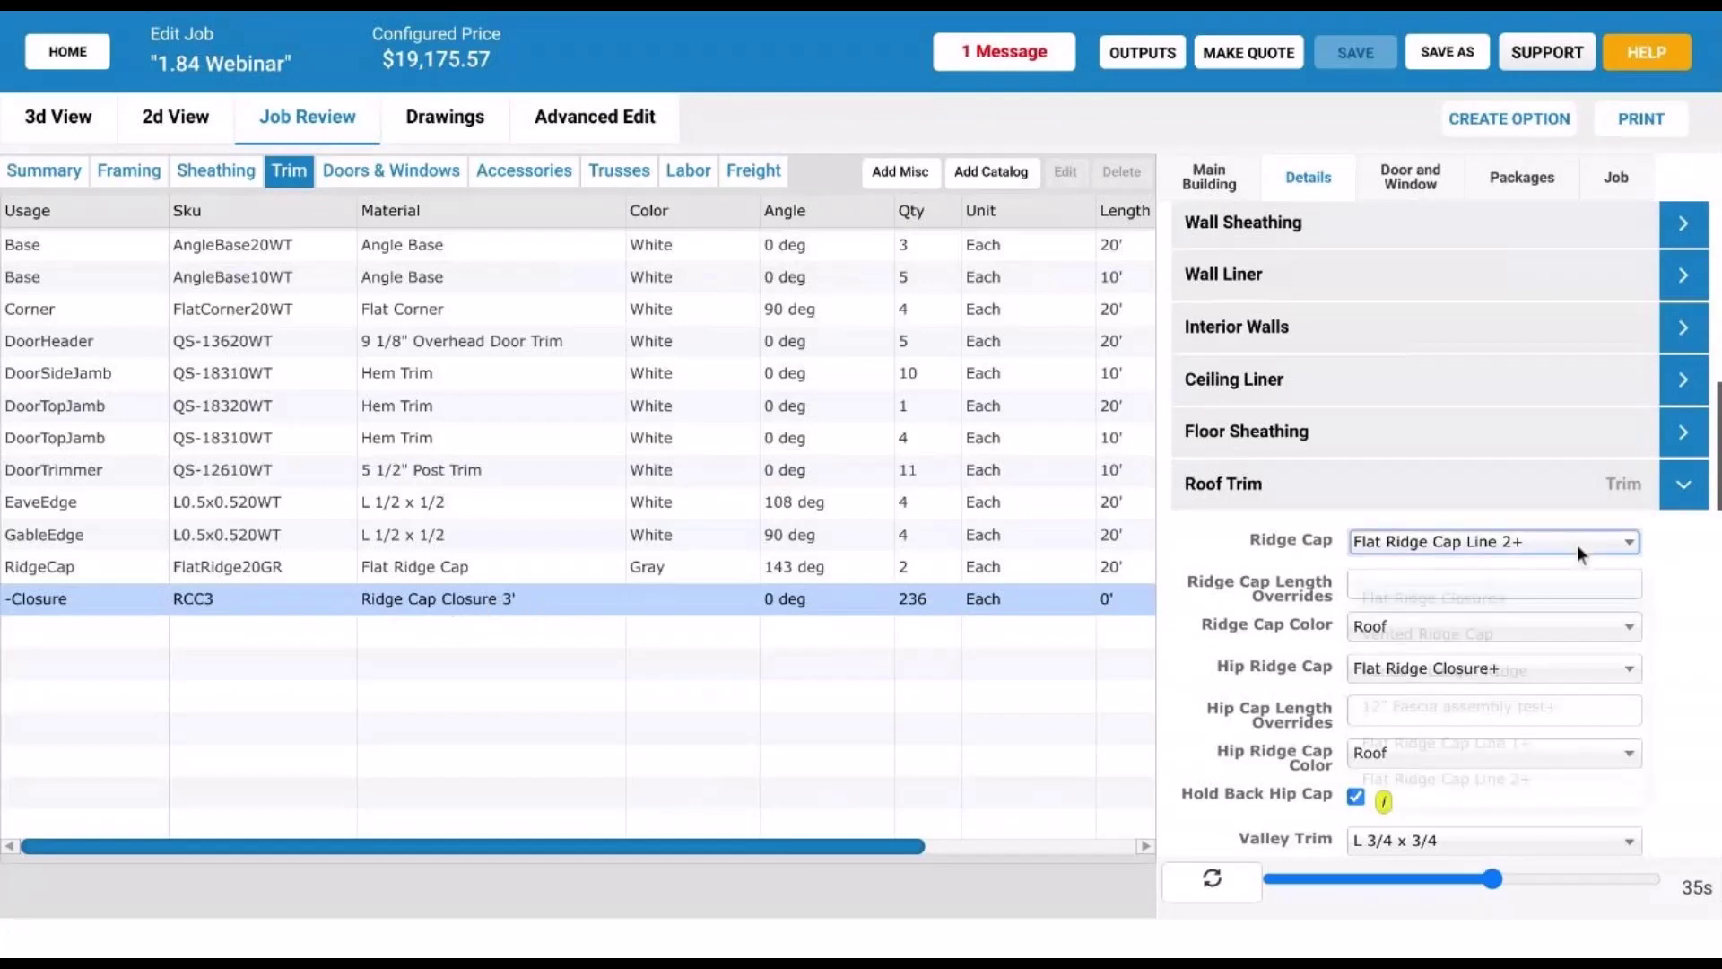
left_click(1503, 736)
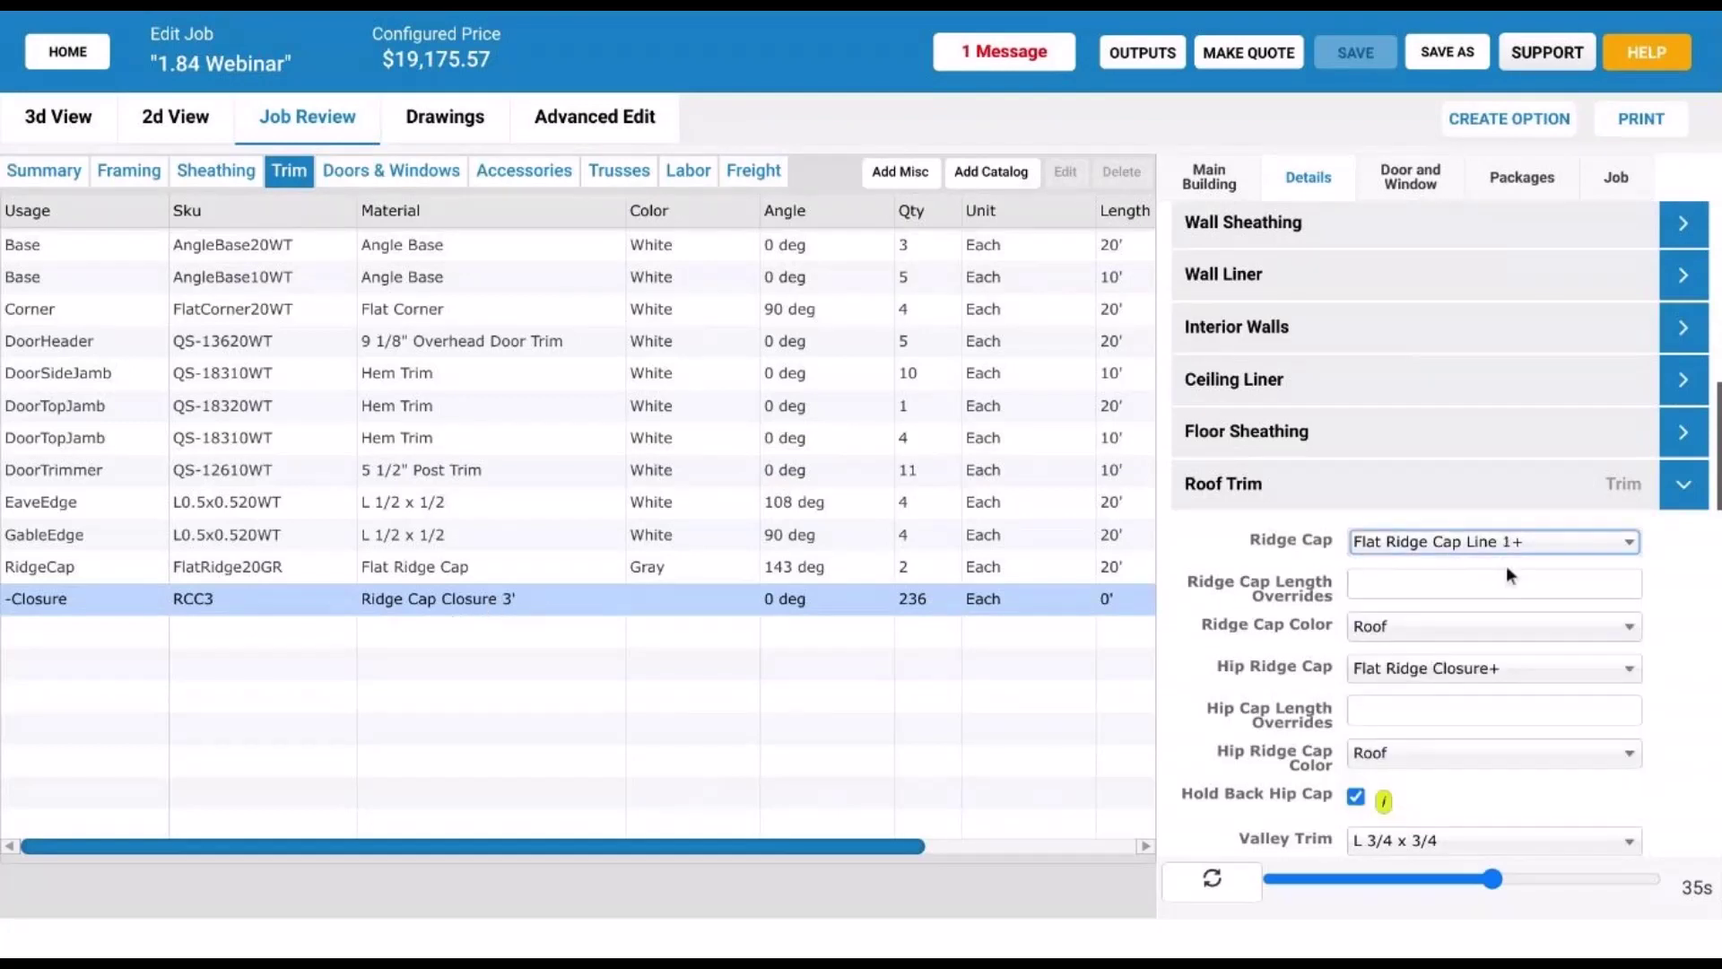
left_click(1213, 879)
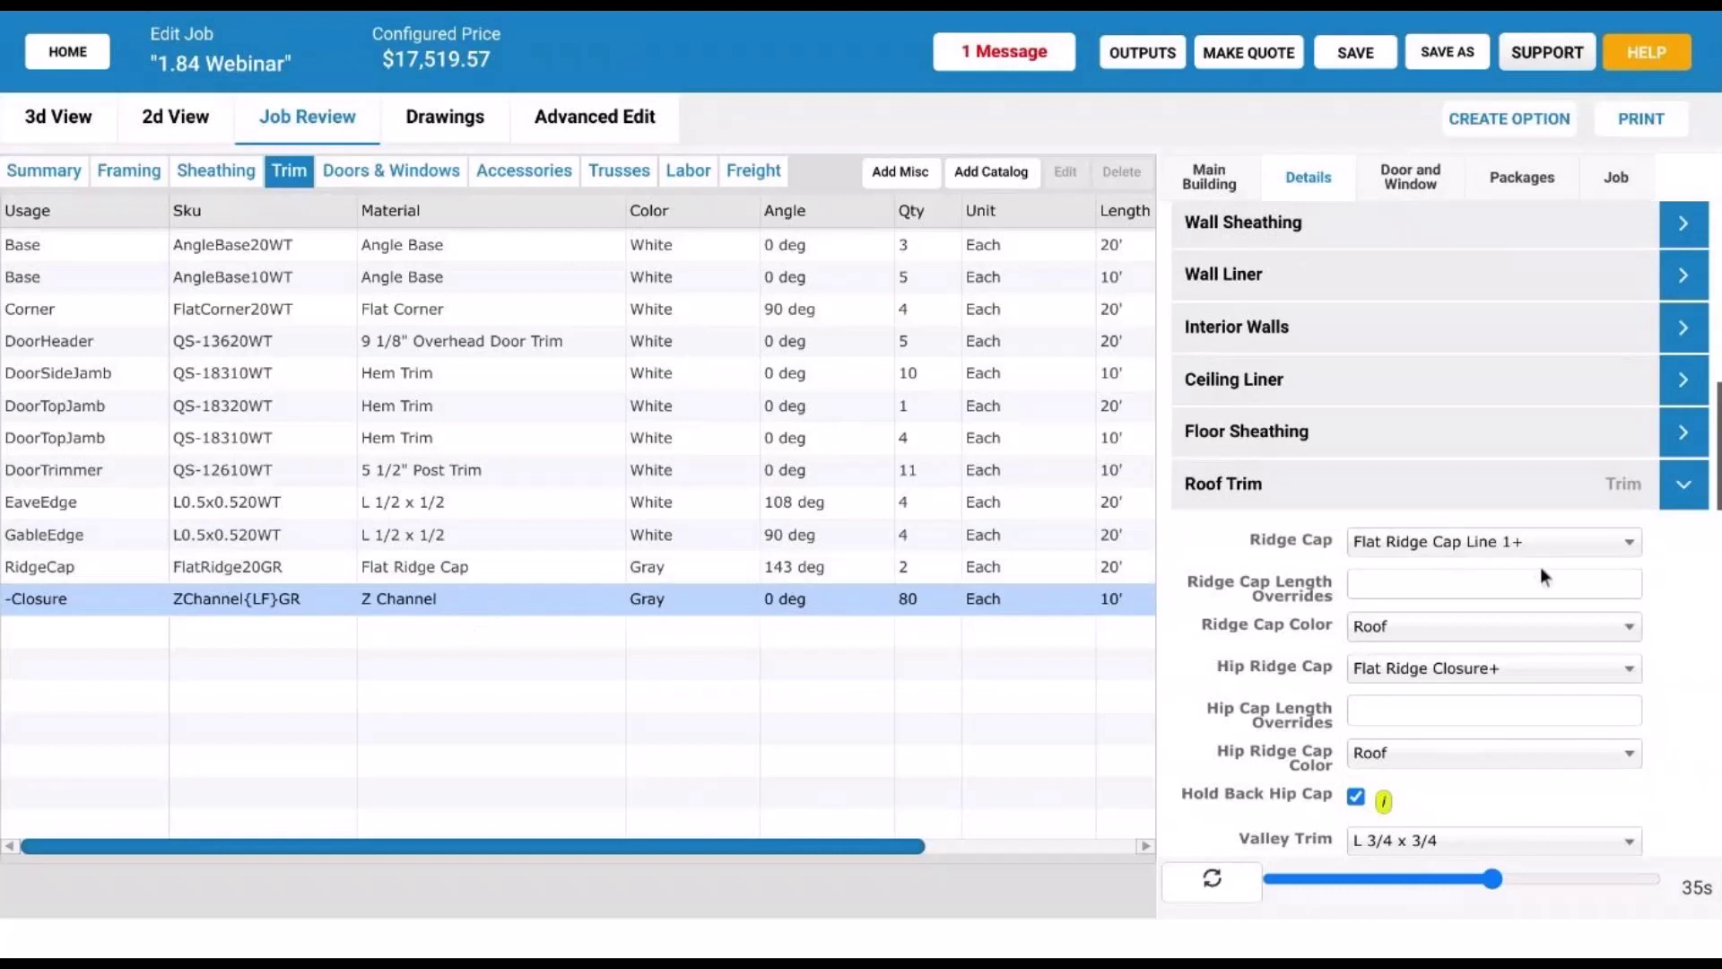
left_click(1497, 542)
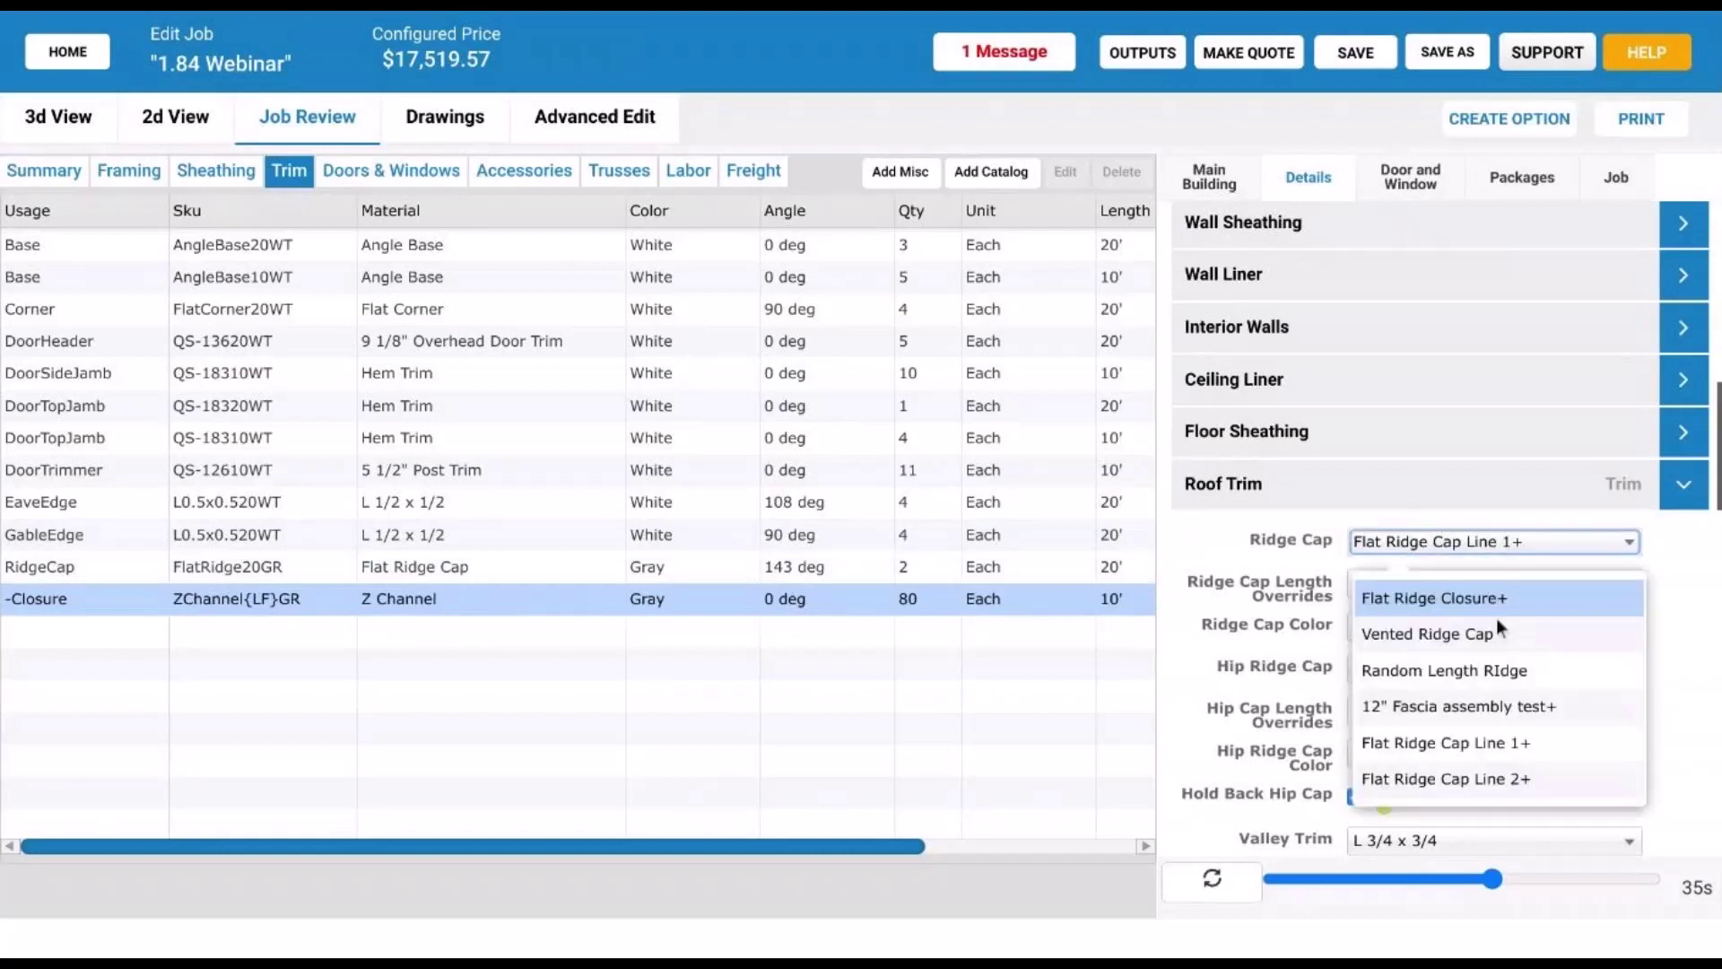
left_click(1220, 489)
left_click(1220, 489)
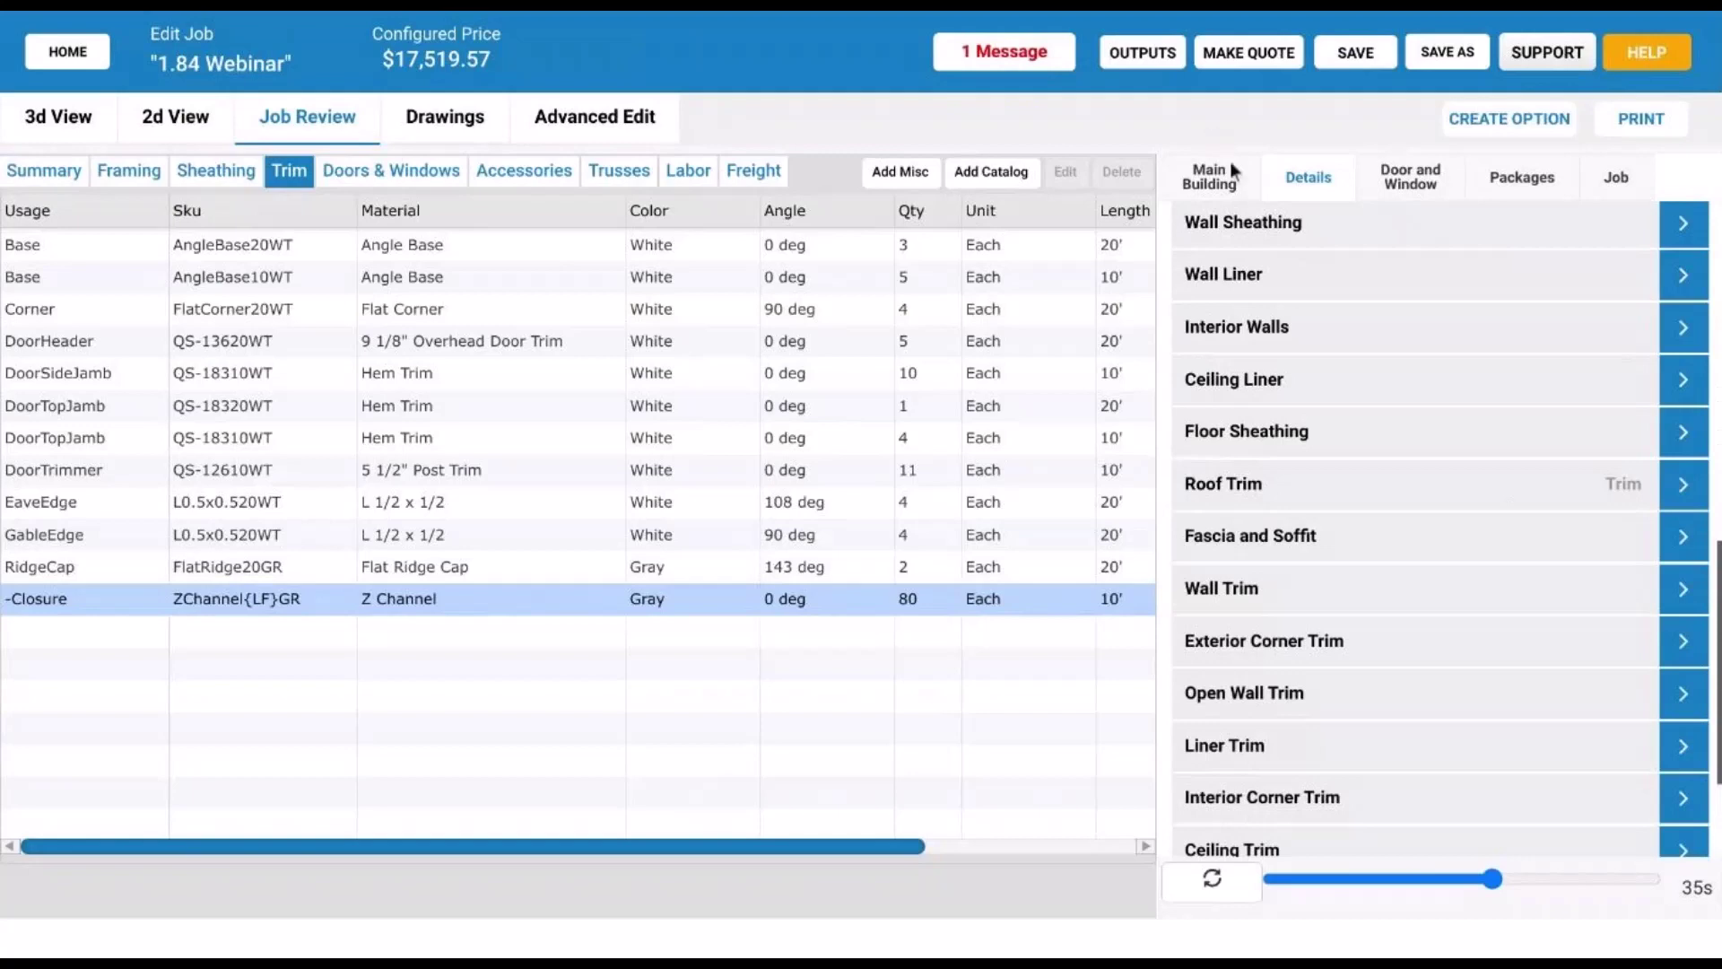
- Set the building's main product system to Product Line 2 and update the job
left_click(1233, 163)
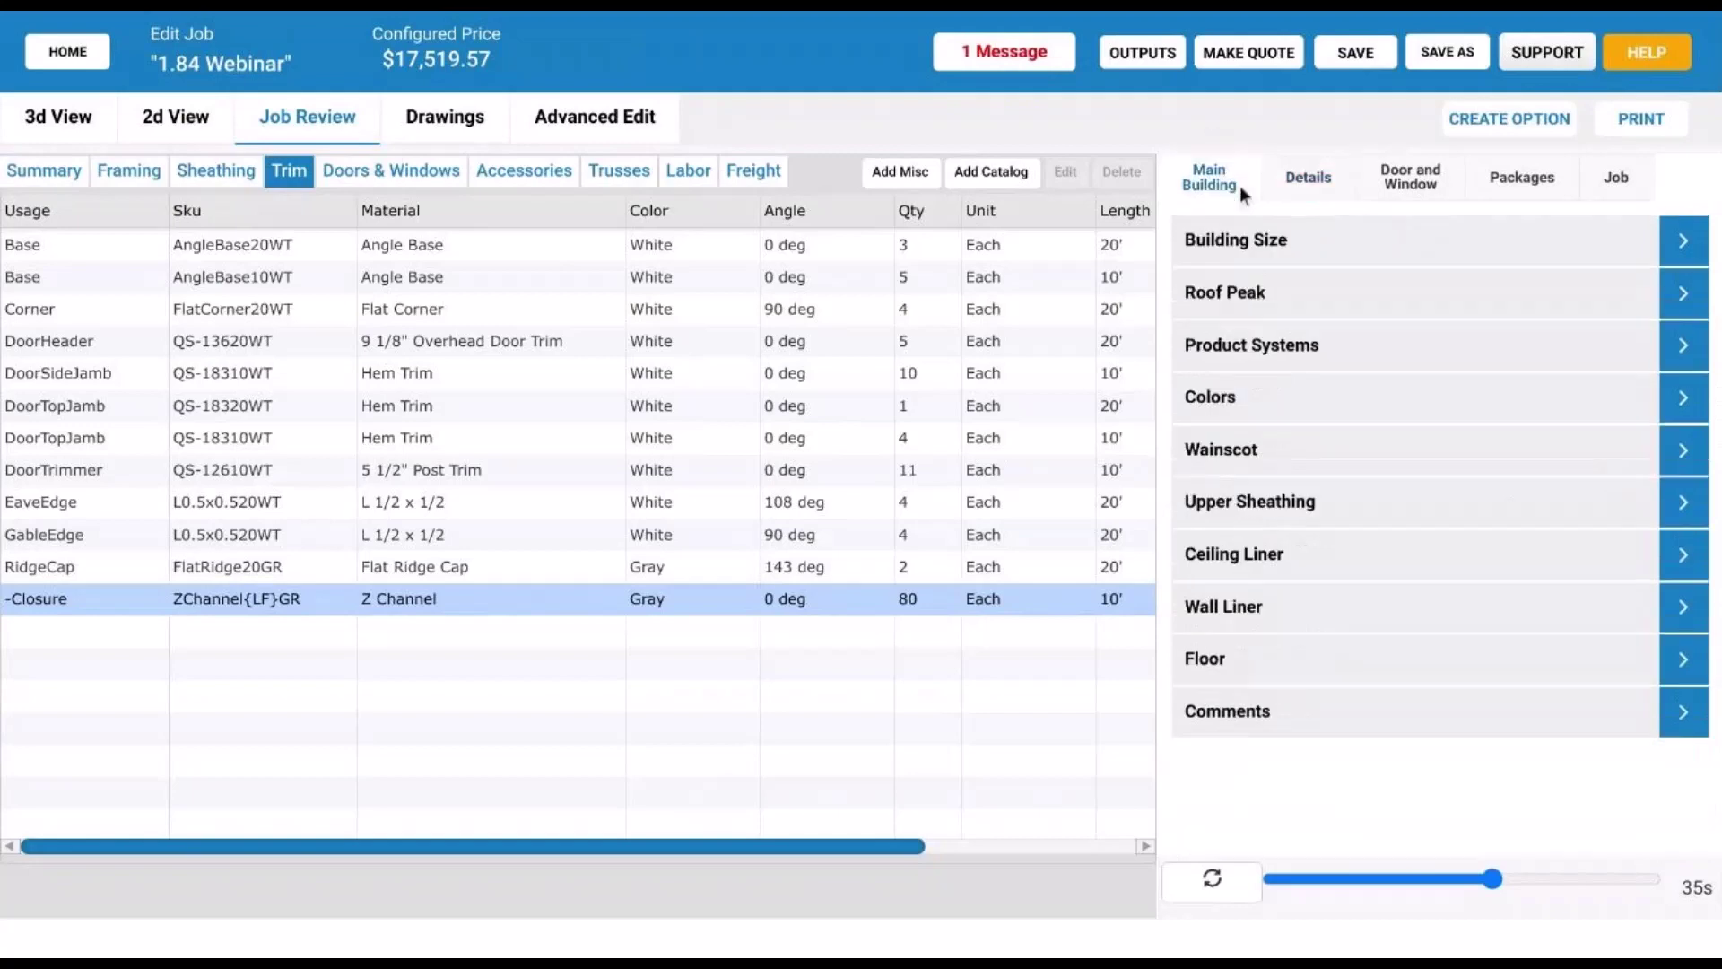
left_click(1301, 348)
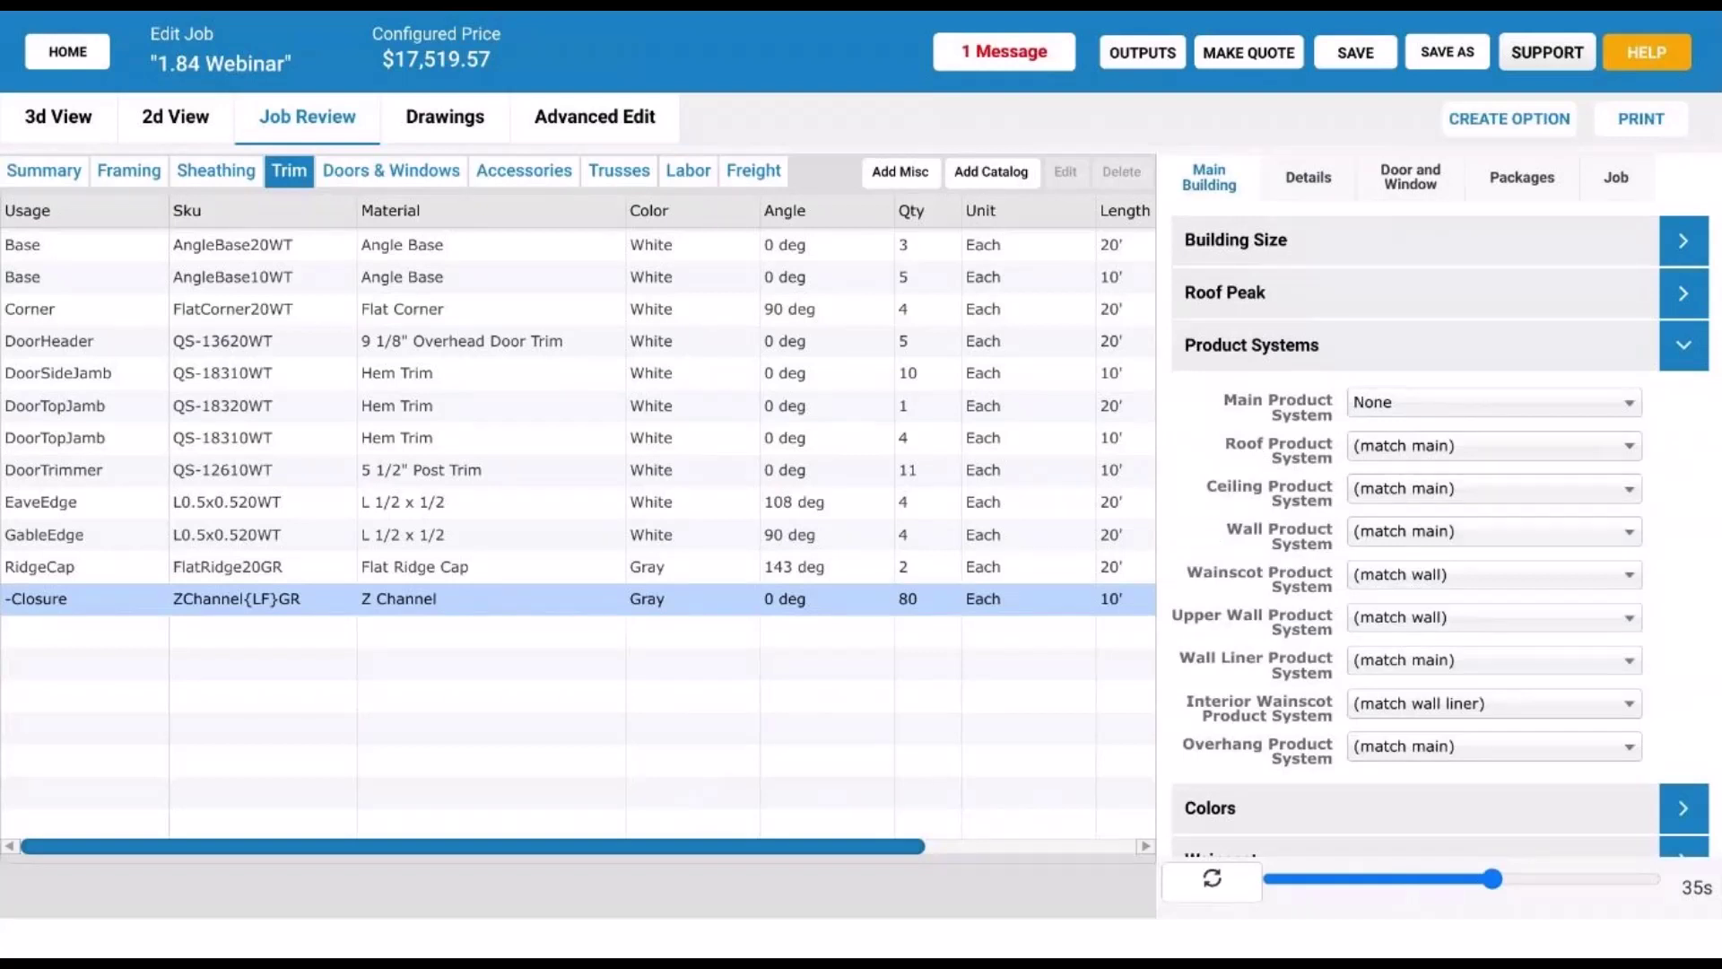
left_click(1462, 408)
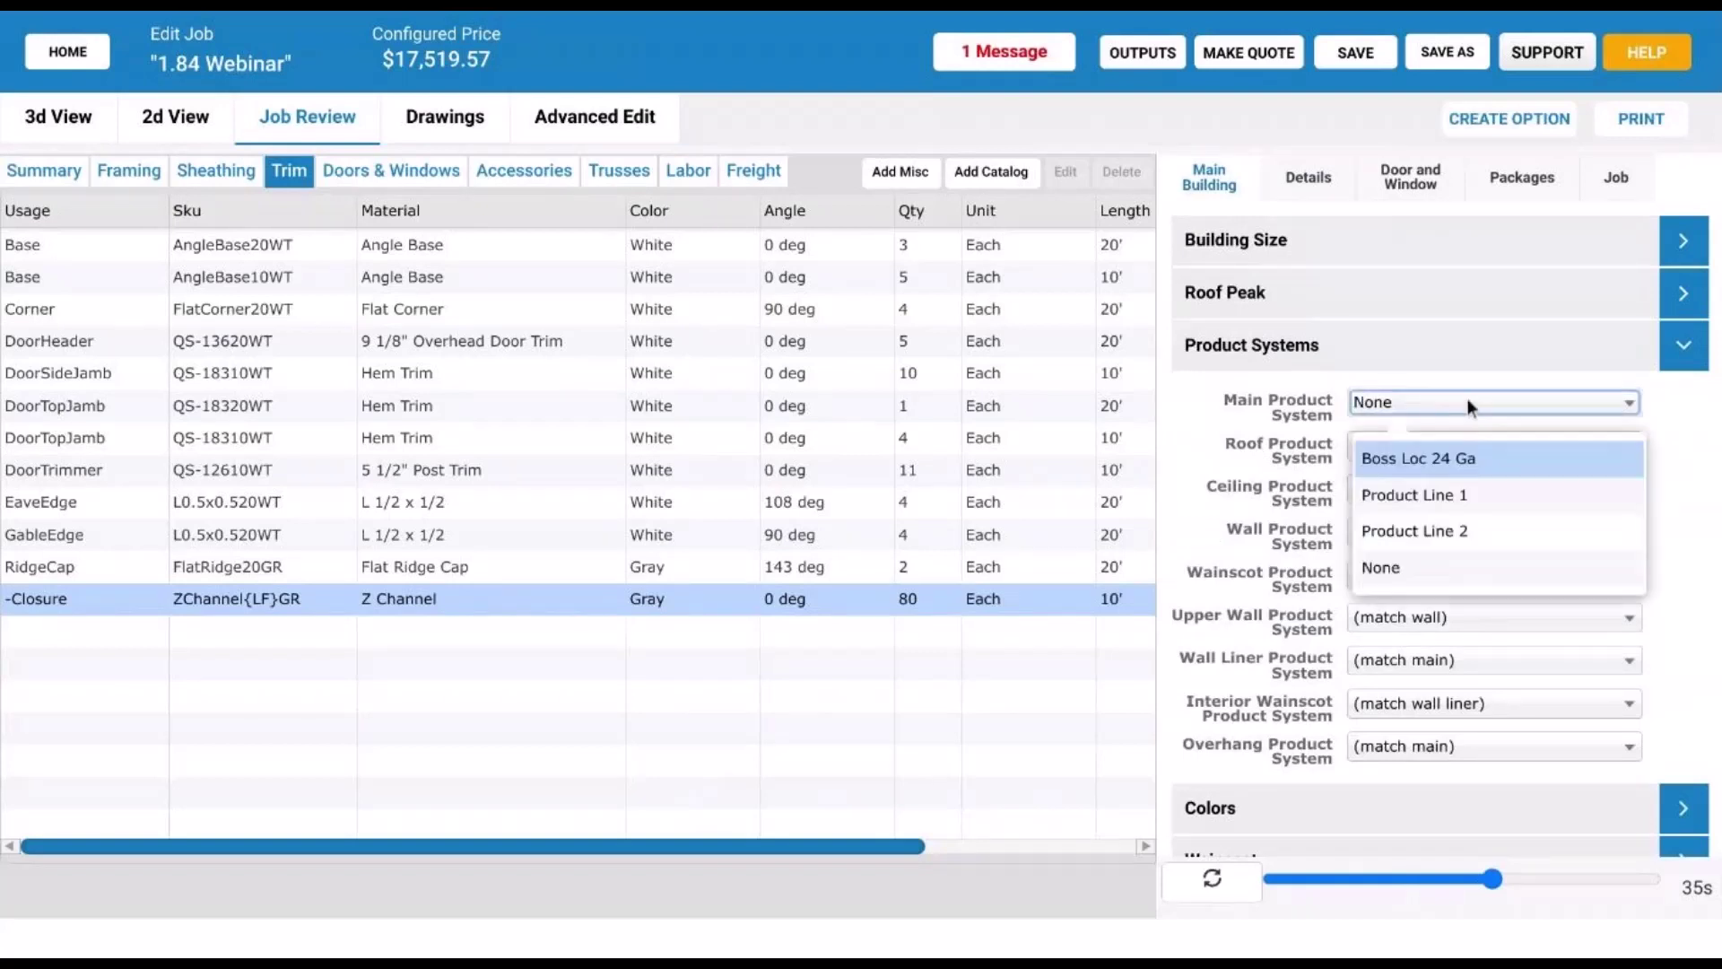
left_click(1480, 529)
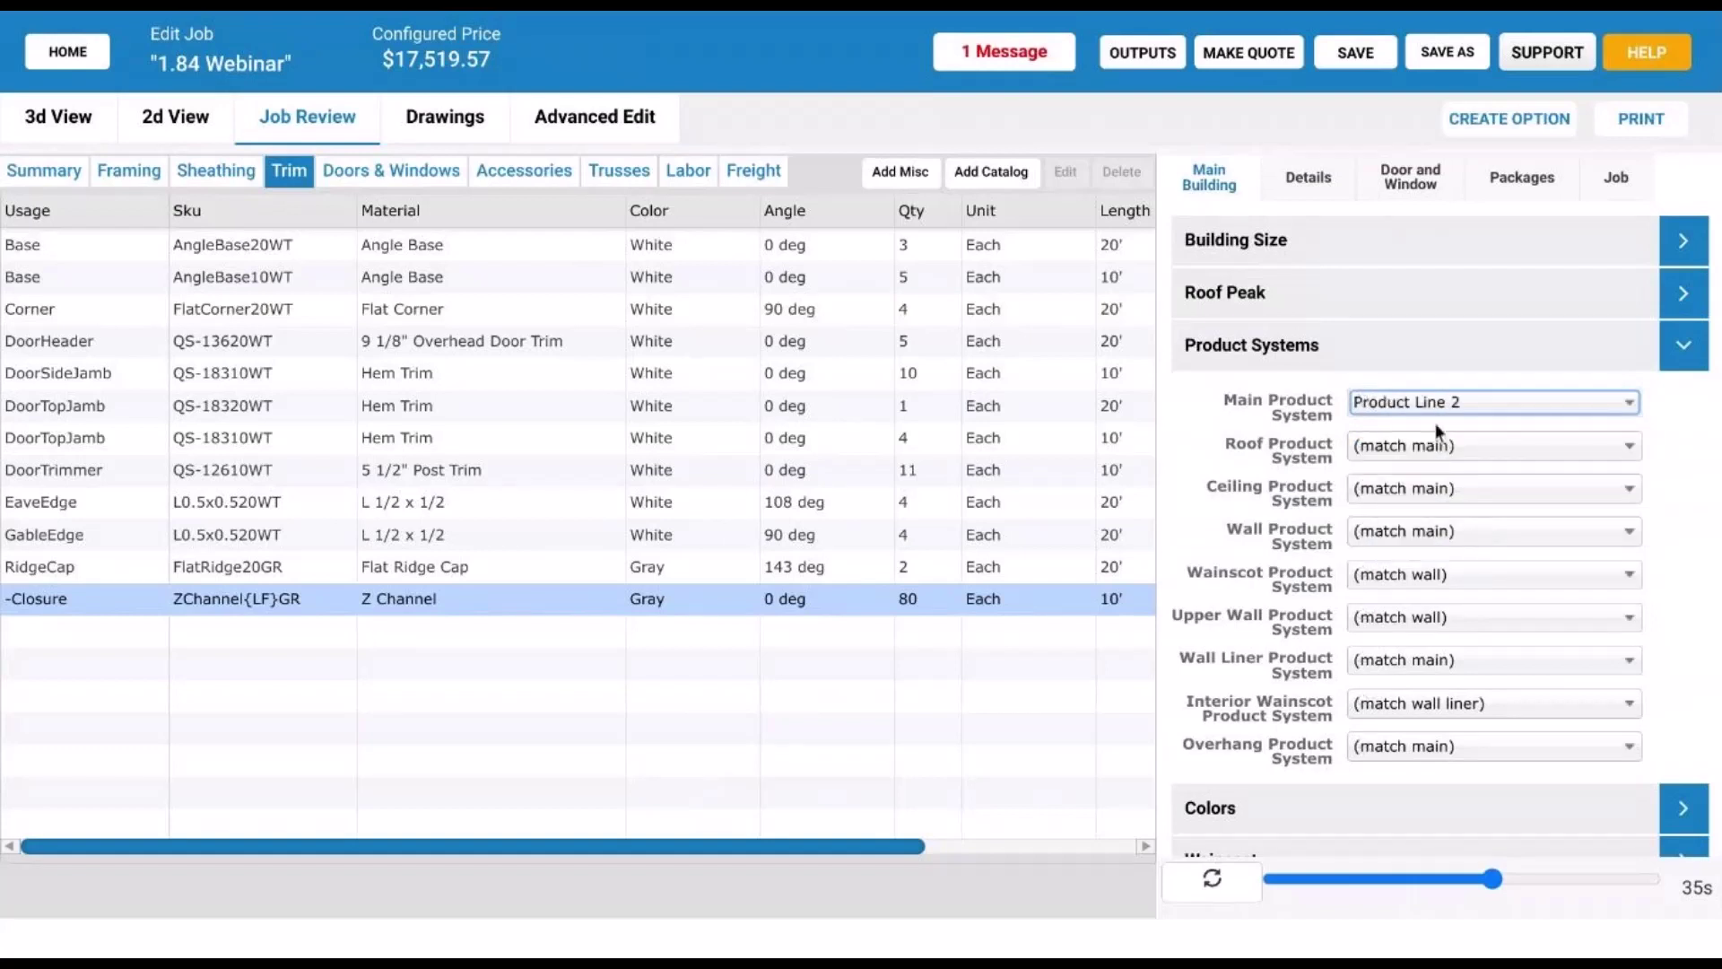
left_click(1208, 880)
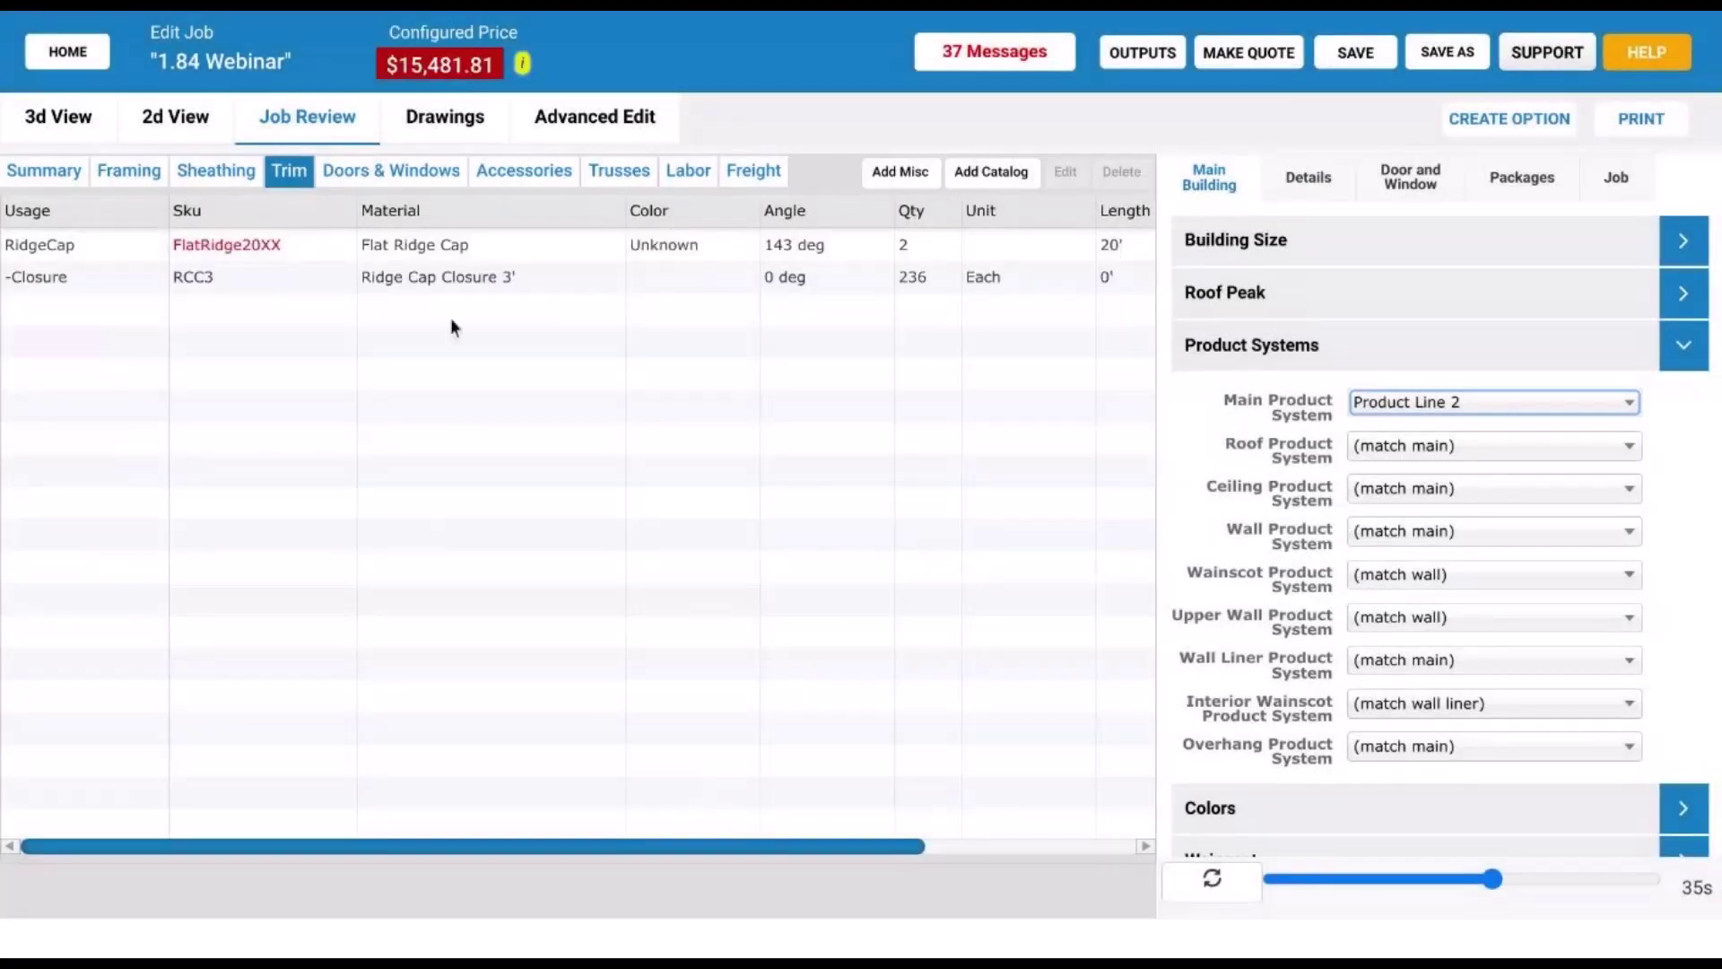
- Check the ridge cap and closure lines in the trim list against the Roof Trim ridge cap setting under Product Line 2
left_click(543, 257)
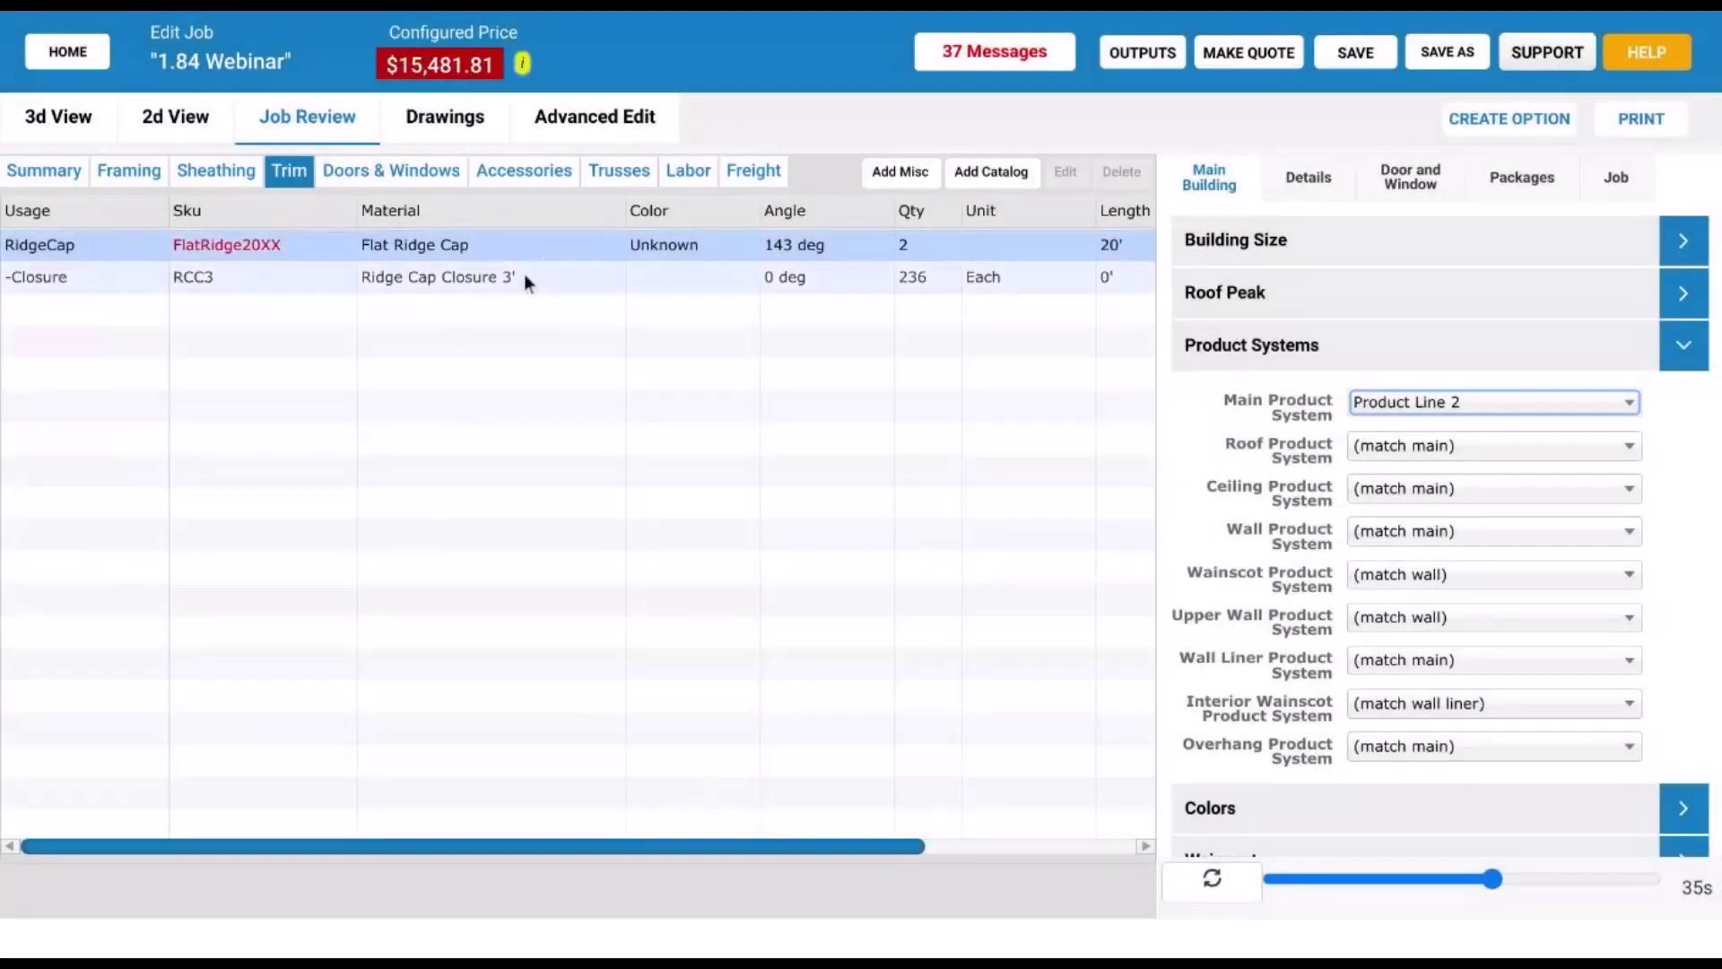
left_click(616, 278)
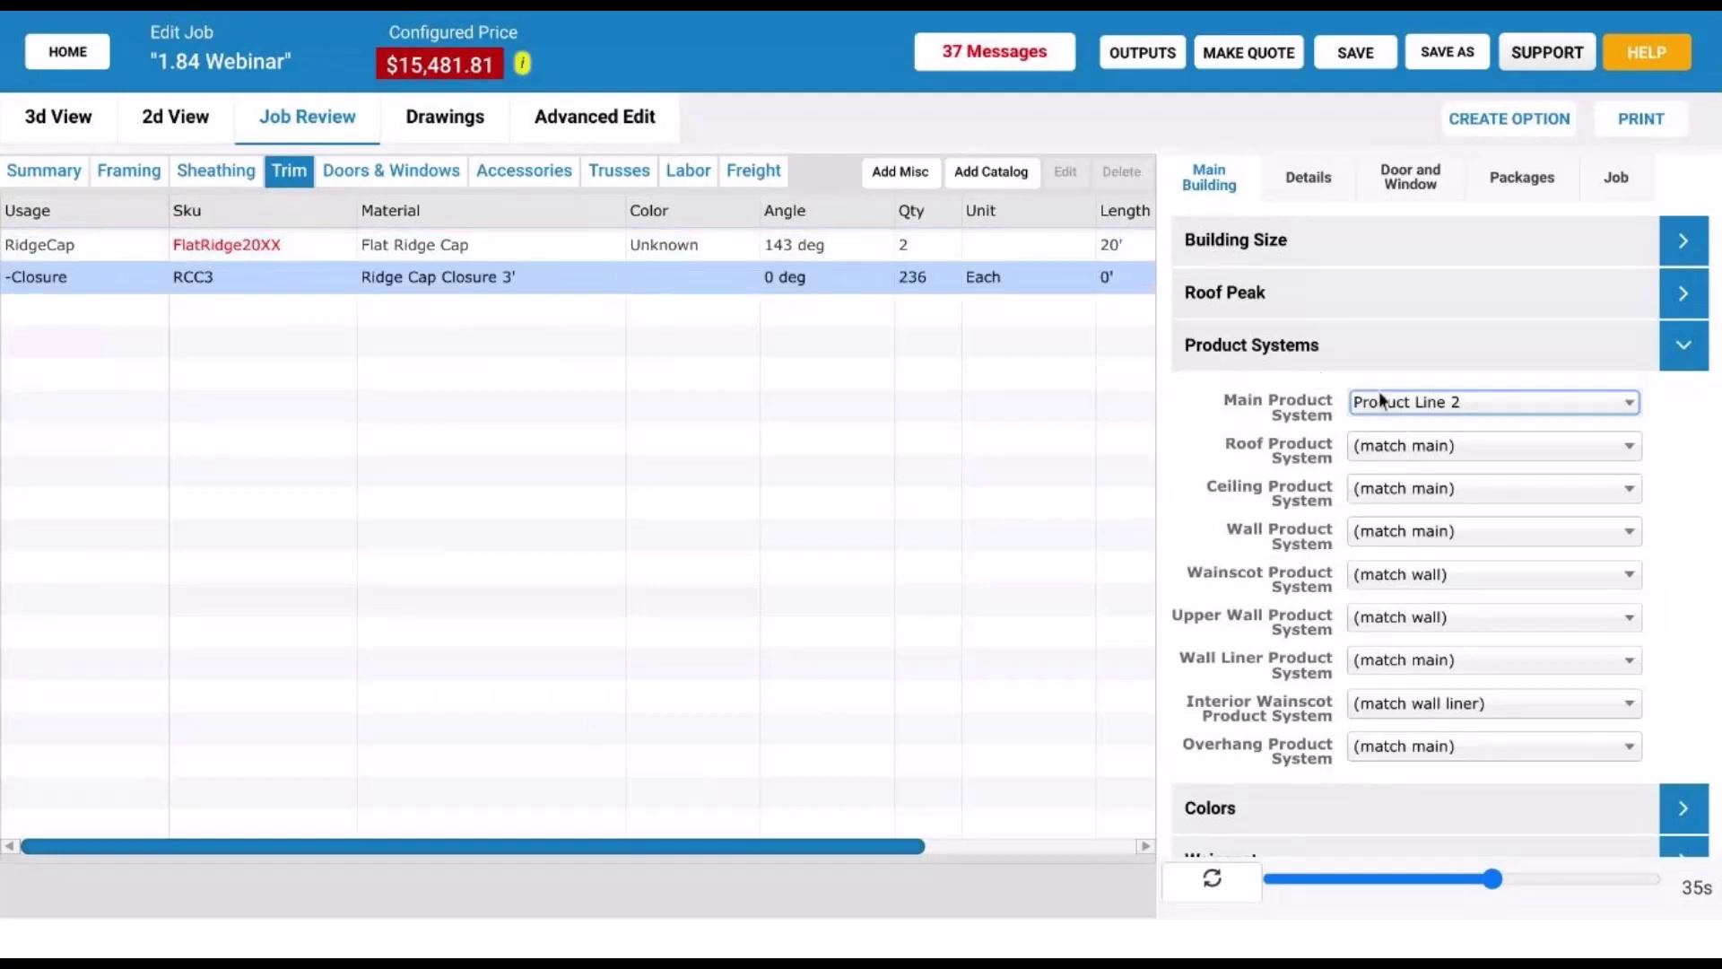
left_click(1307, 182)
scroll(1329, 526, "down", 2)
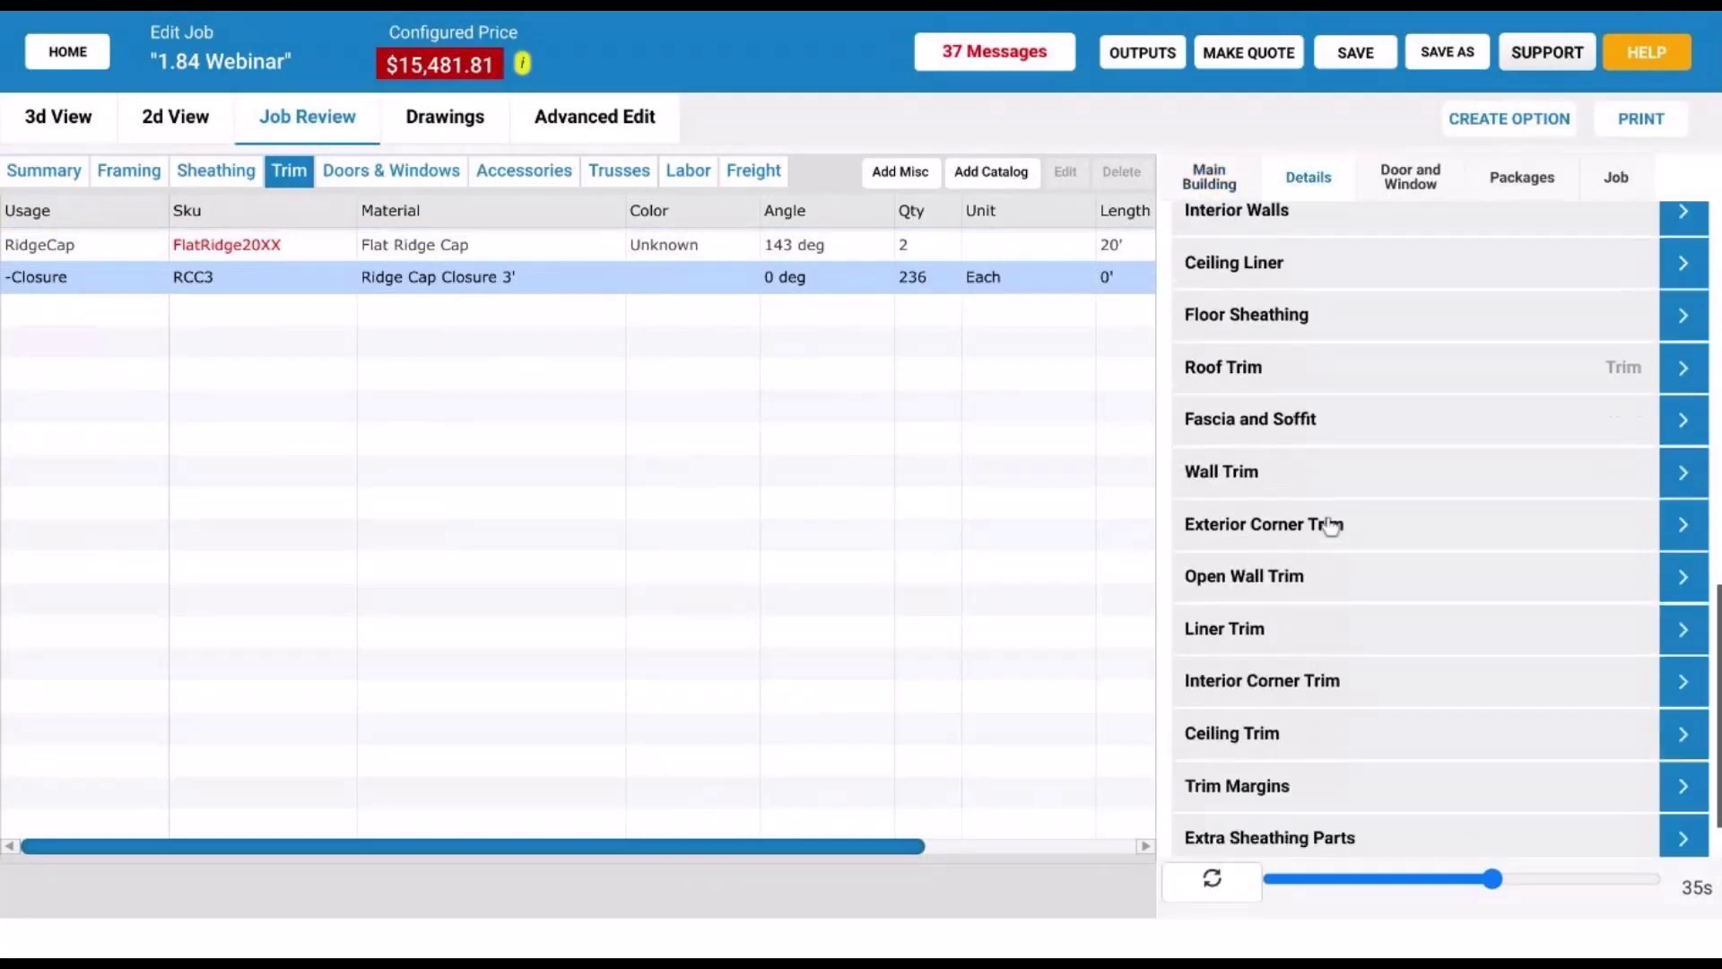
scroll(1334, 527, "up", 1)
left_click(1376, 421)
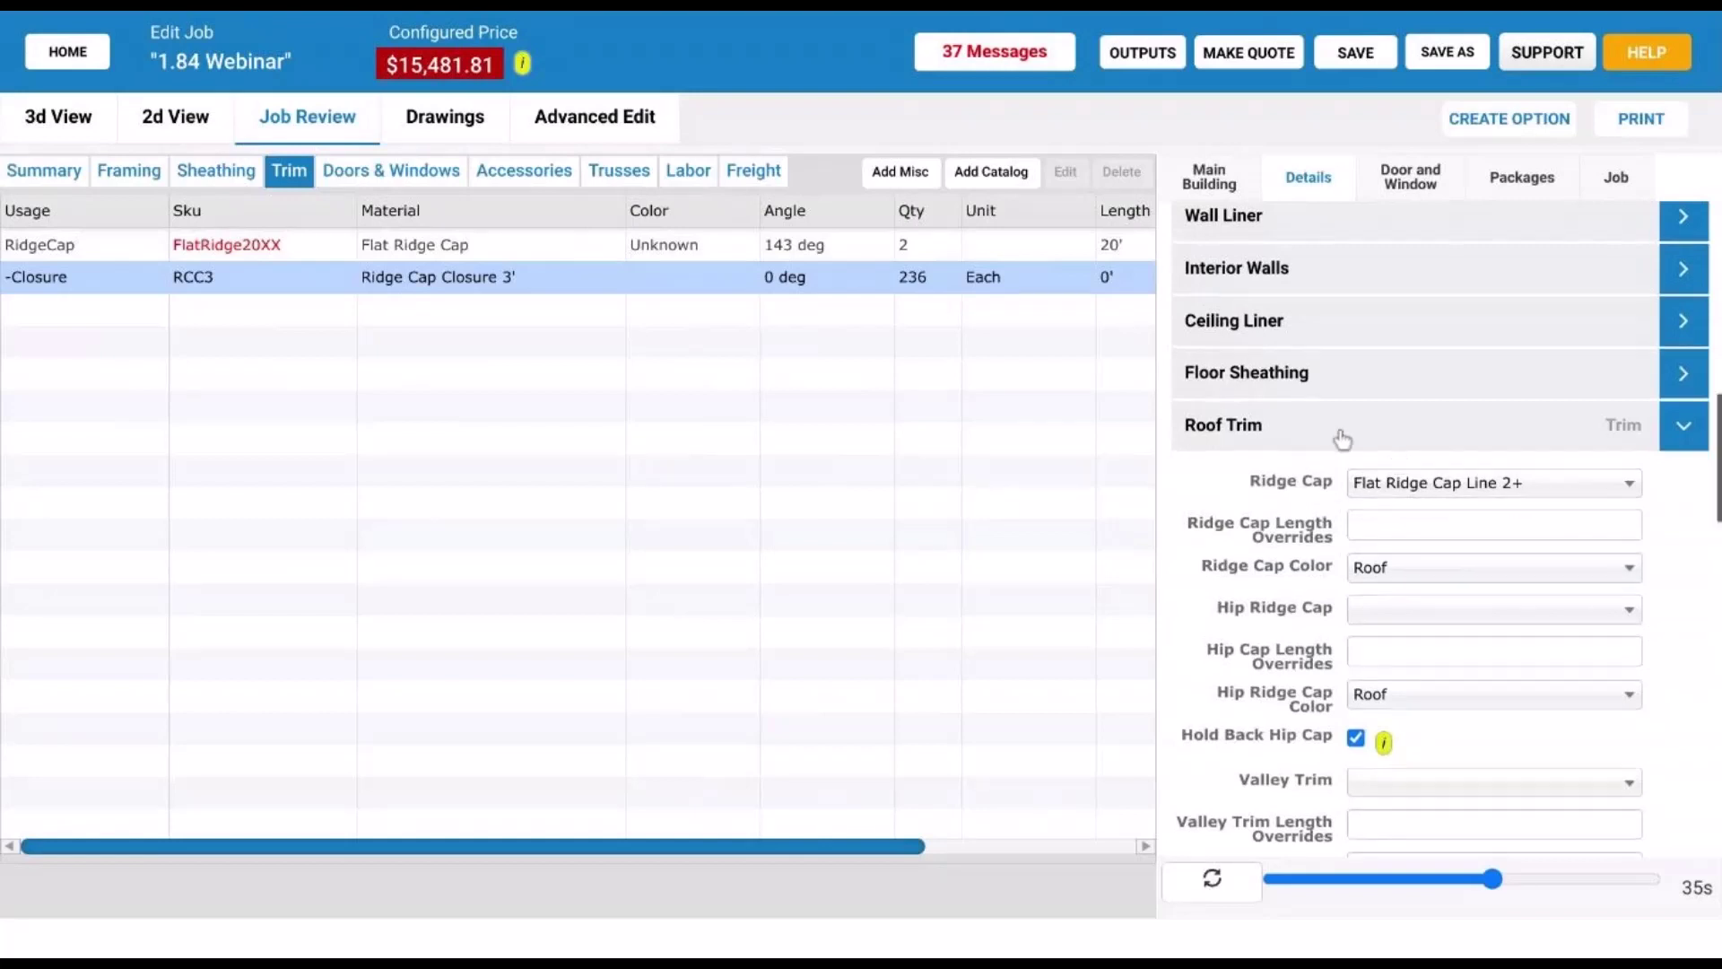
scroll(1272, 276, "up", 10)
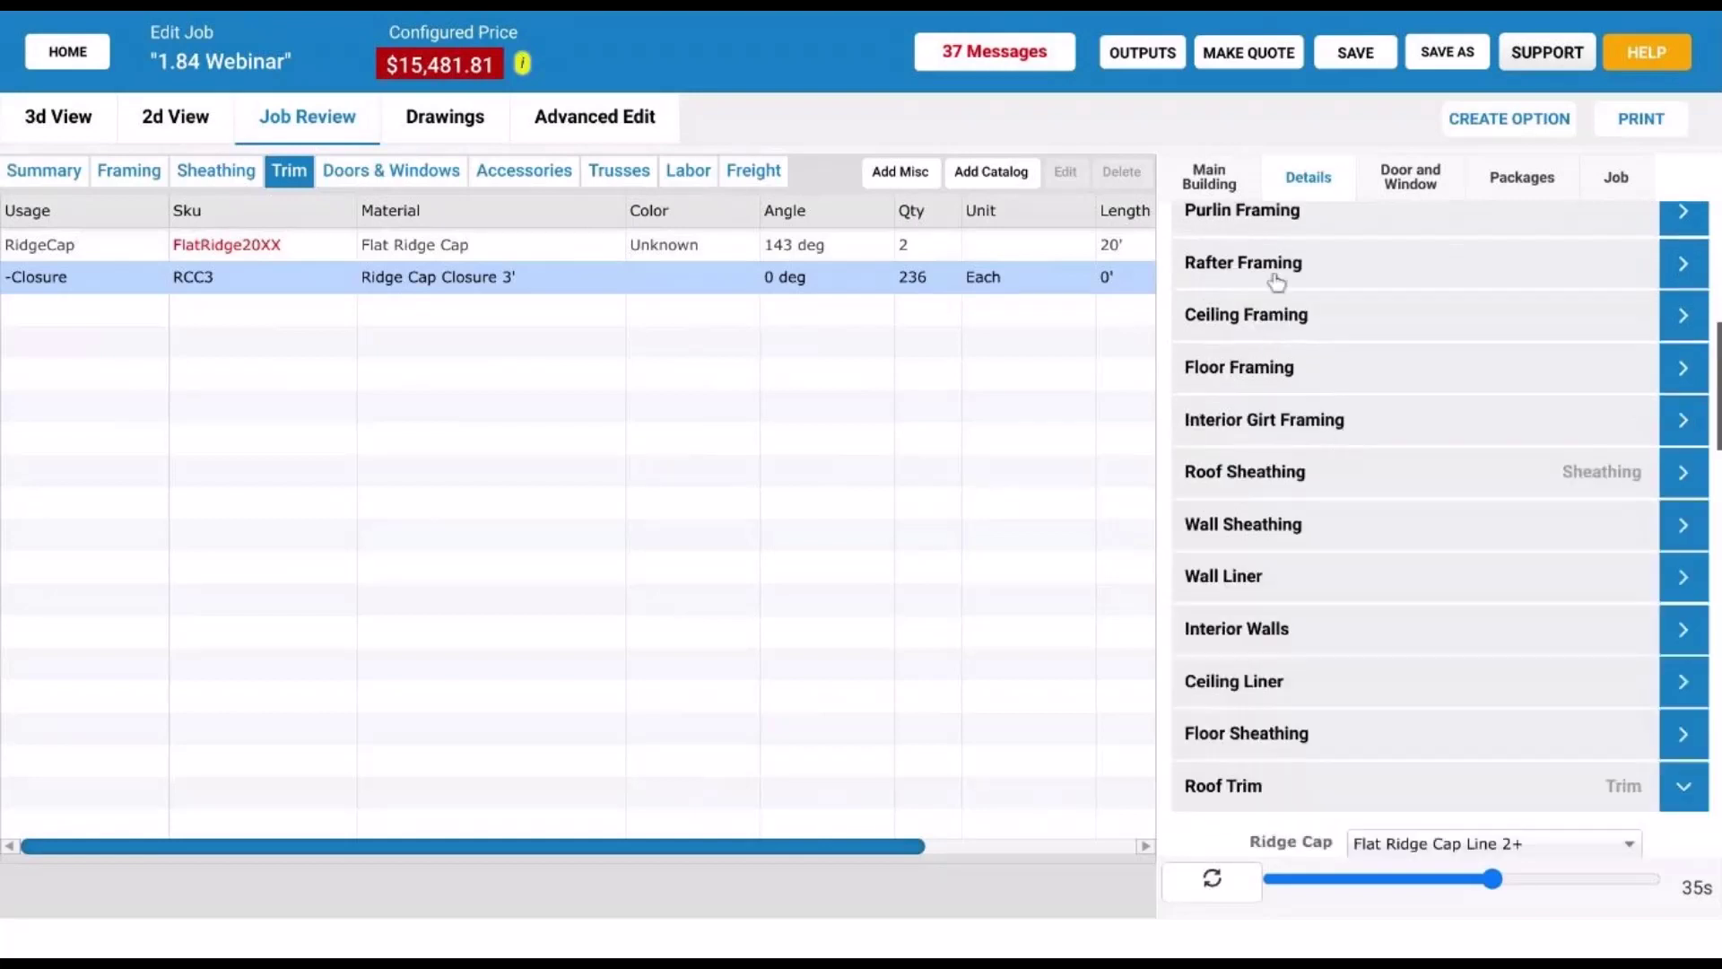
- Set the building's main product system to Product Line 1 and update the job
left_click(1211, 176)
left_click(1343, 350)
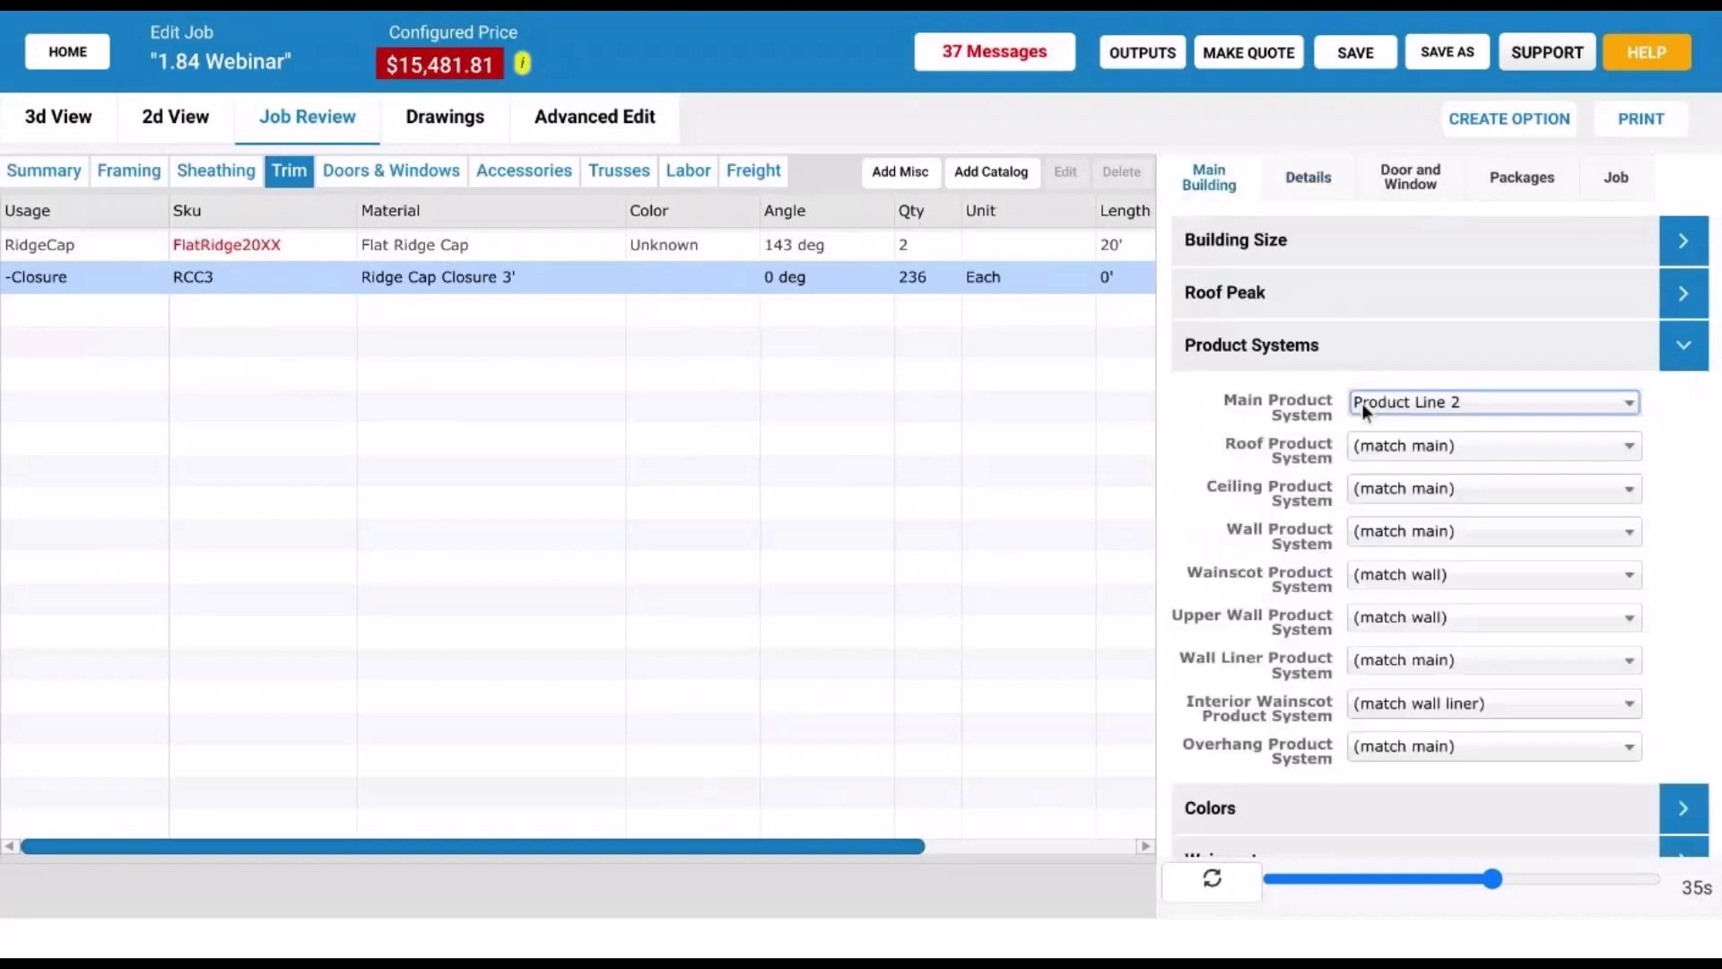
left_click(1423, 407)
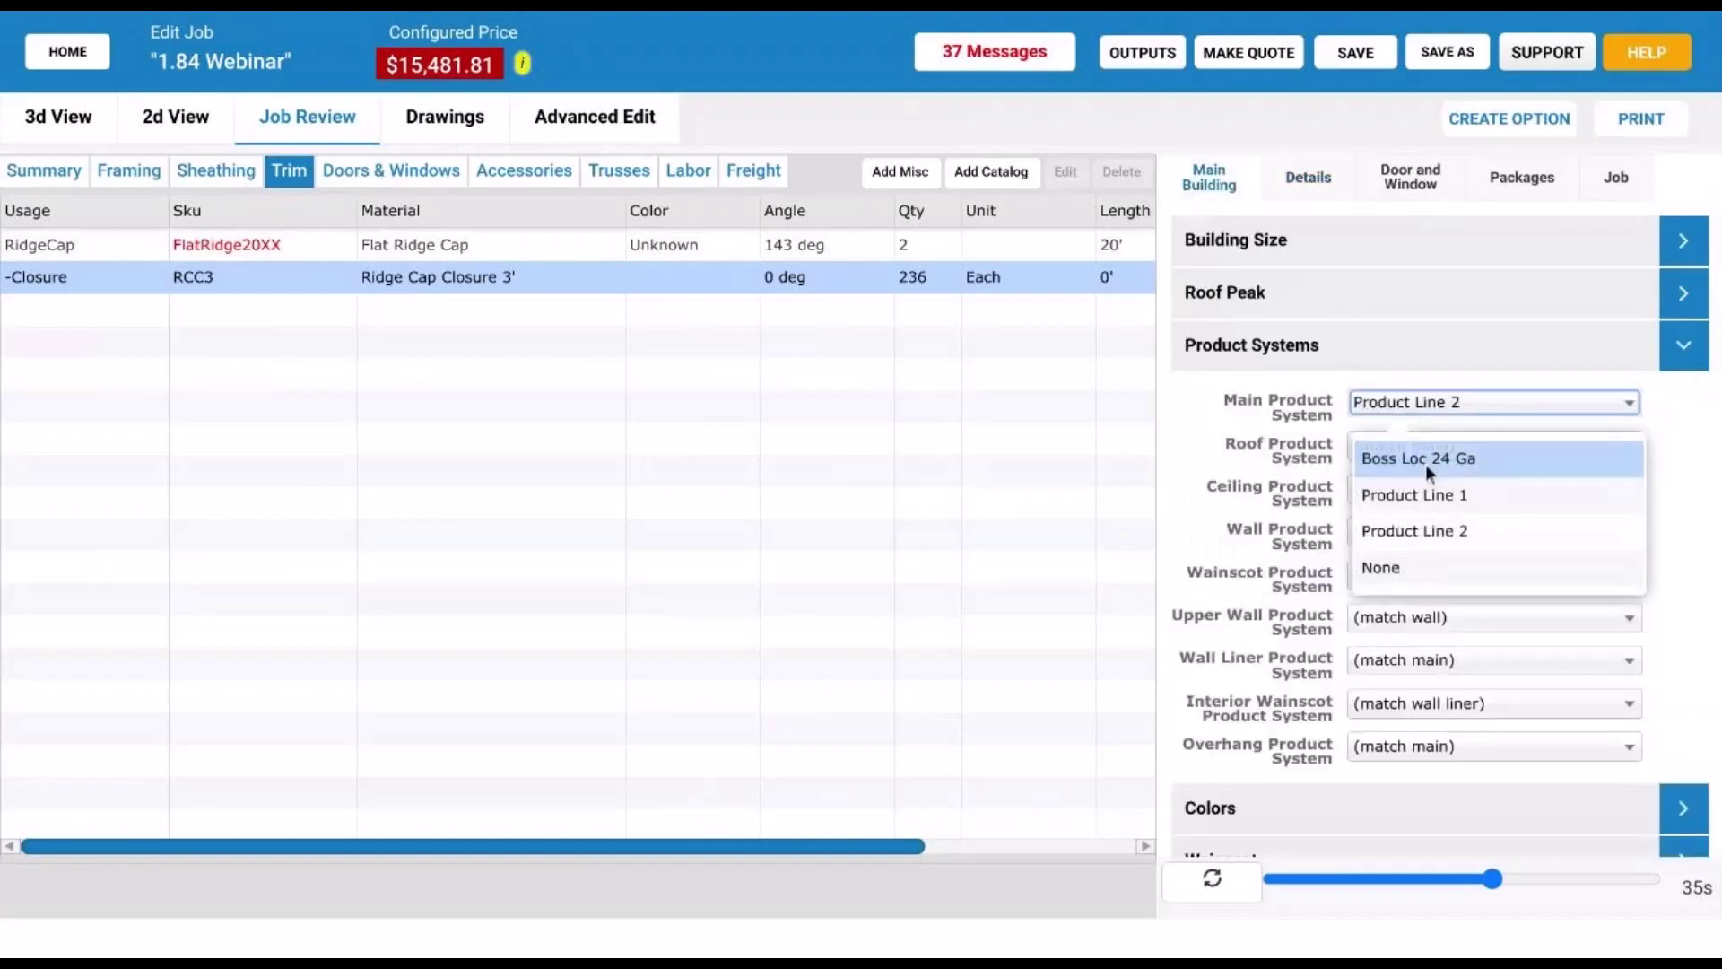
left_click(1445, 517)
left_click(1215, 886)
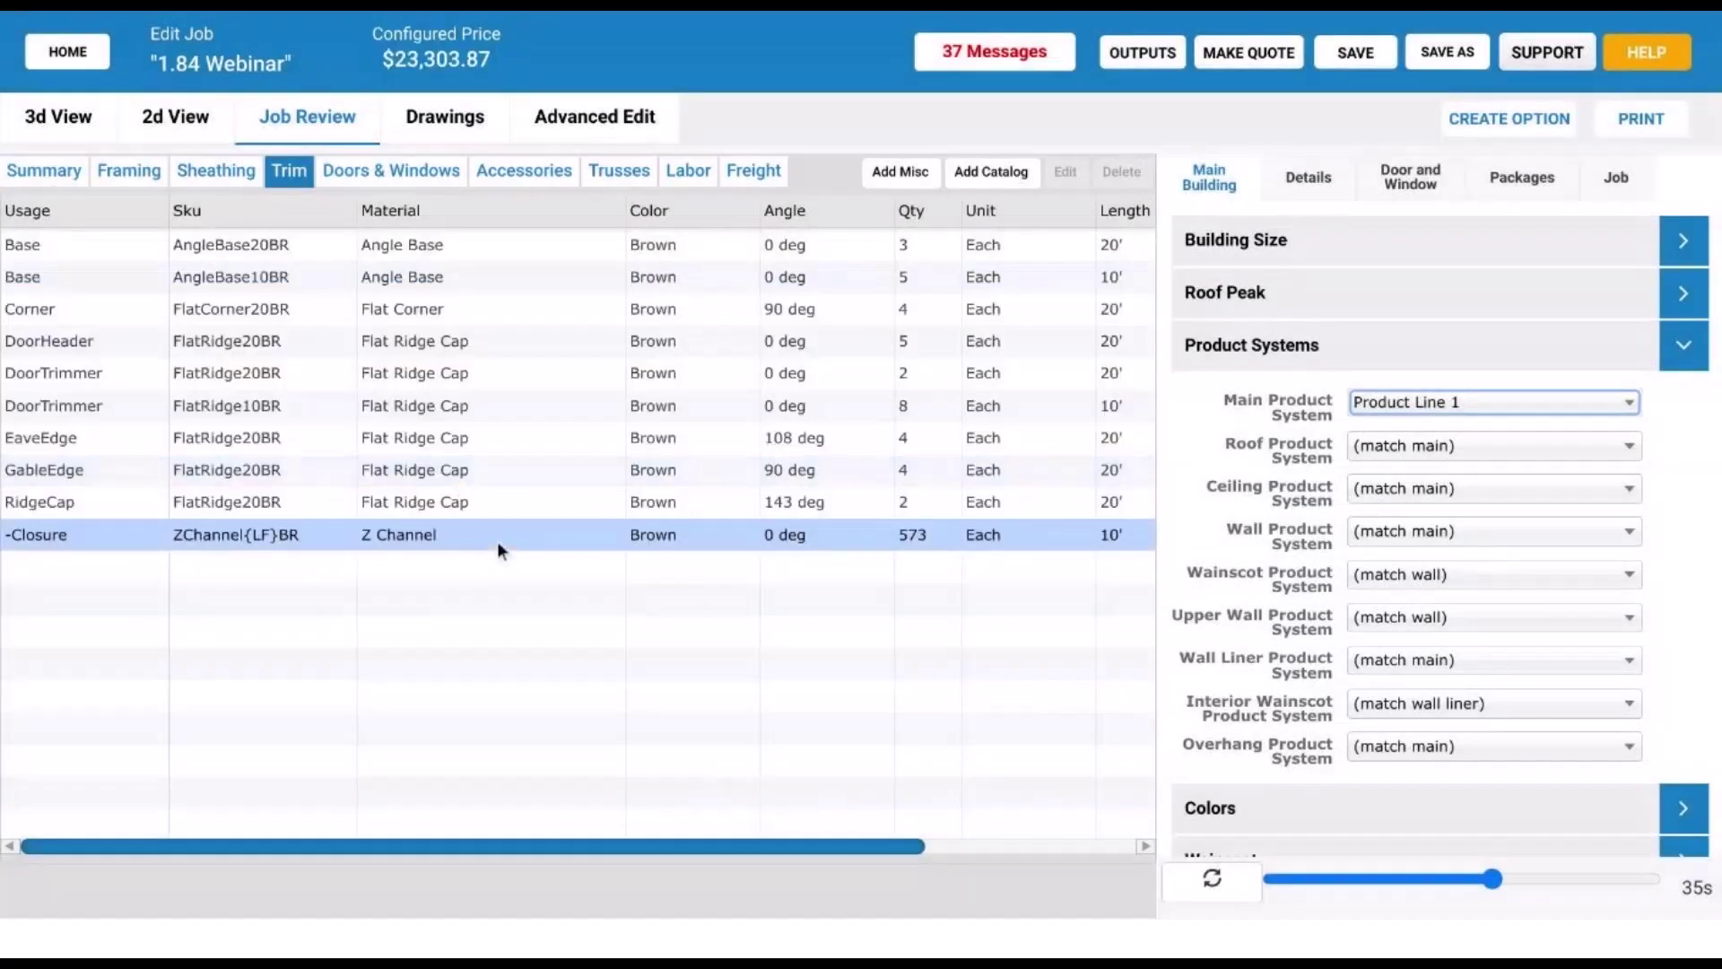
- Inspect the main product system choices and the ridge cap assemblies offered in Roof Trim under Product Line 1
left_click(1439, 402)
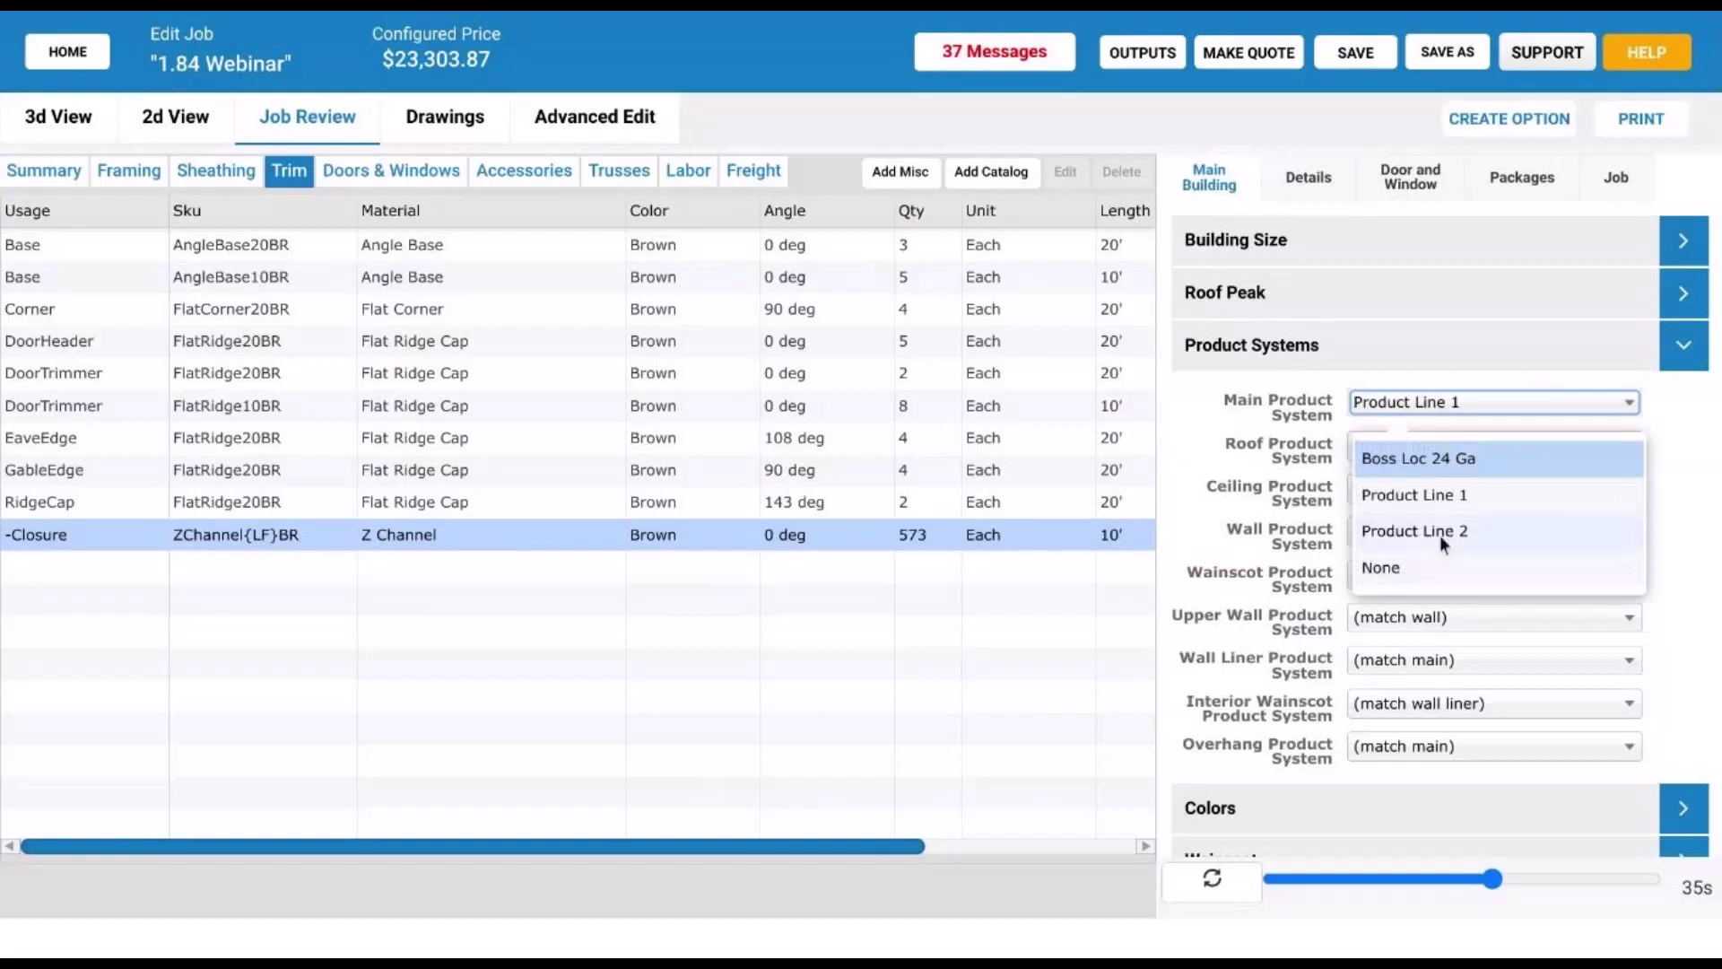
left_click(1299, 406)
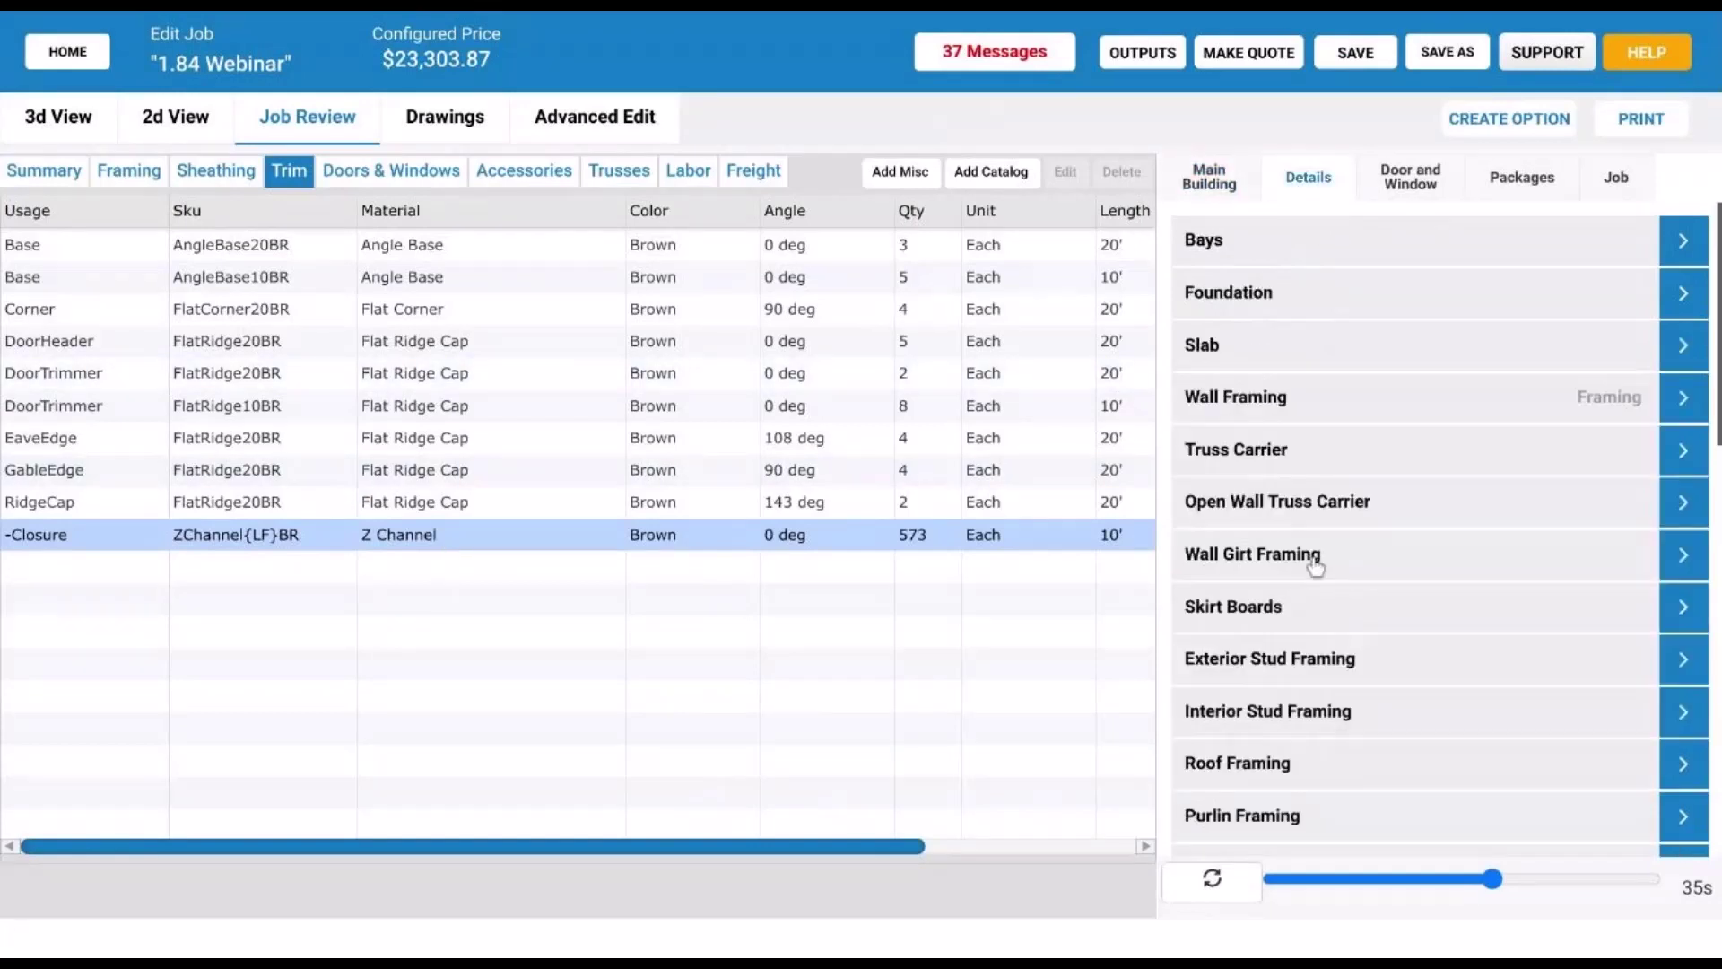
scroll(1320, 554, "down", 5)
scroll(1321, 554, "down", 5)
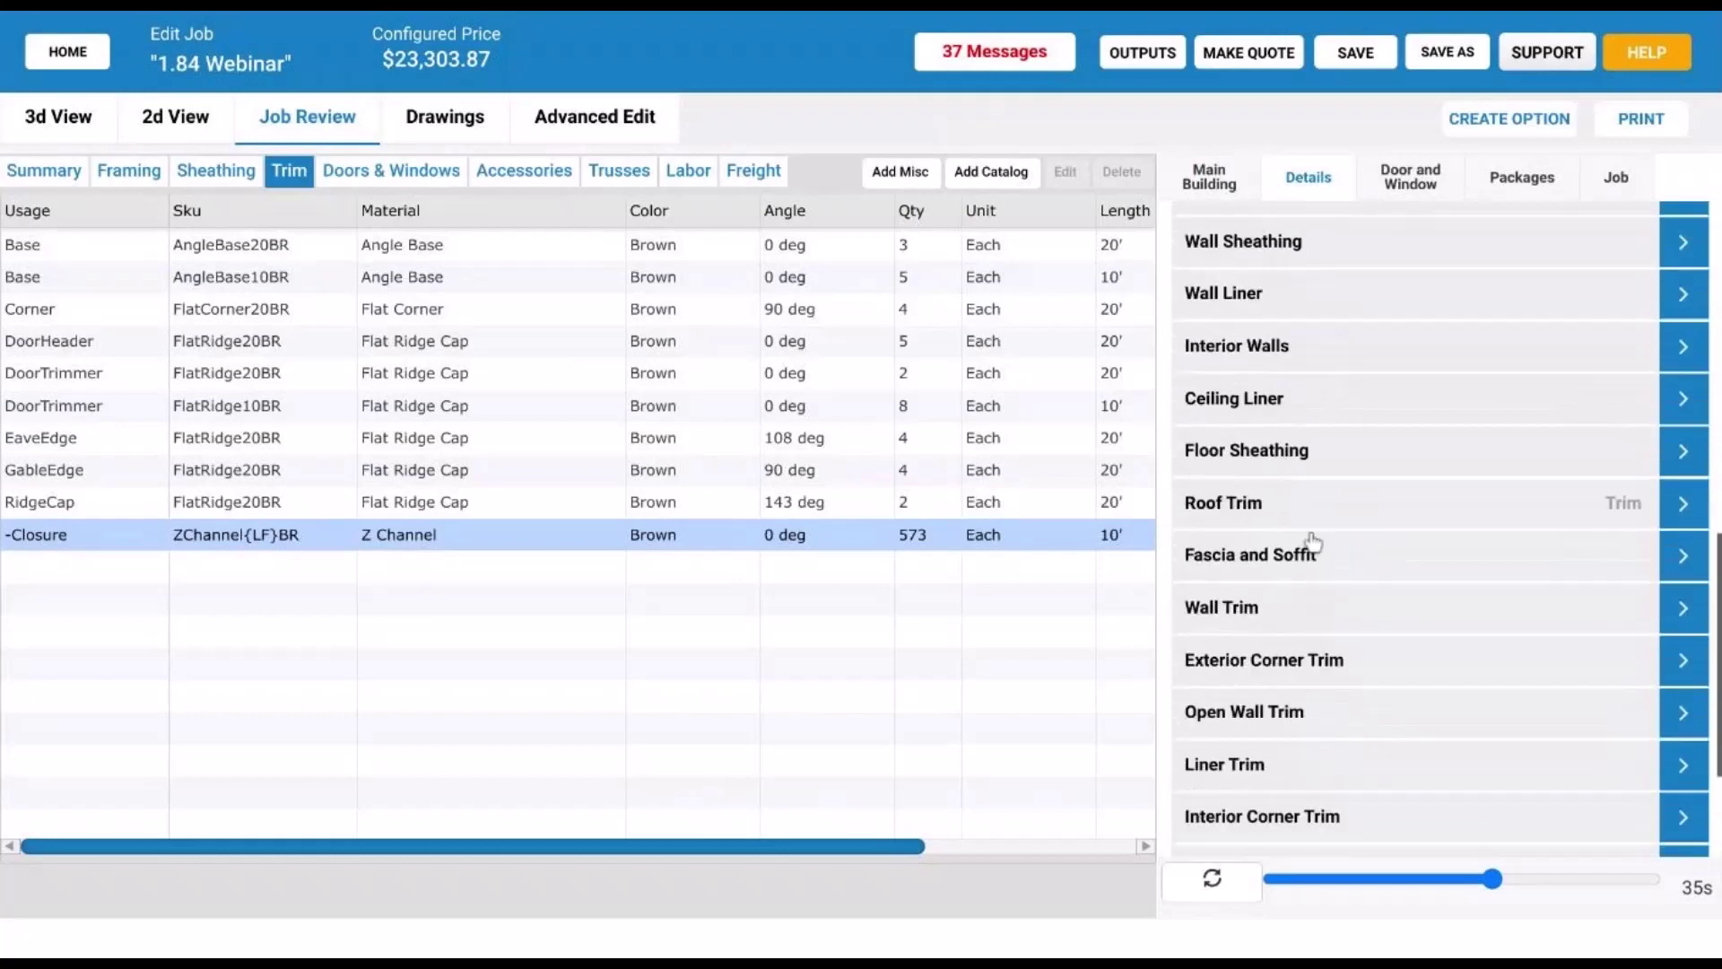
left_click(1341, 502)
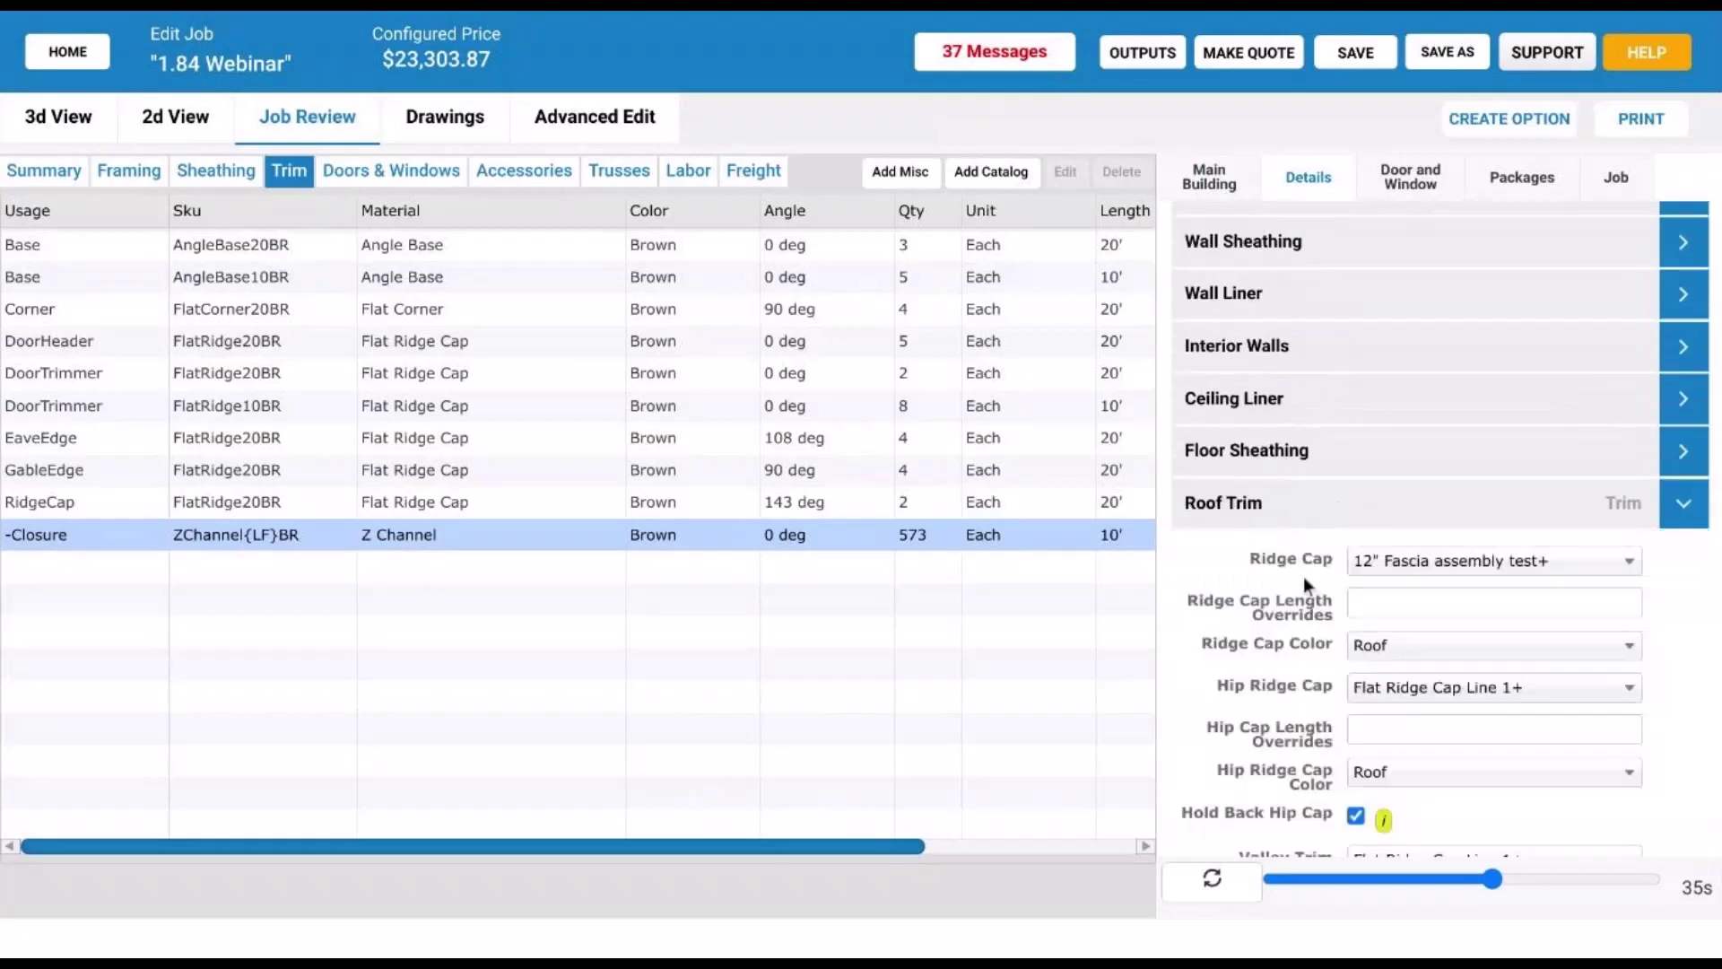
scroll(1304, 576, "down", 1)
left_click(1442, 505)
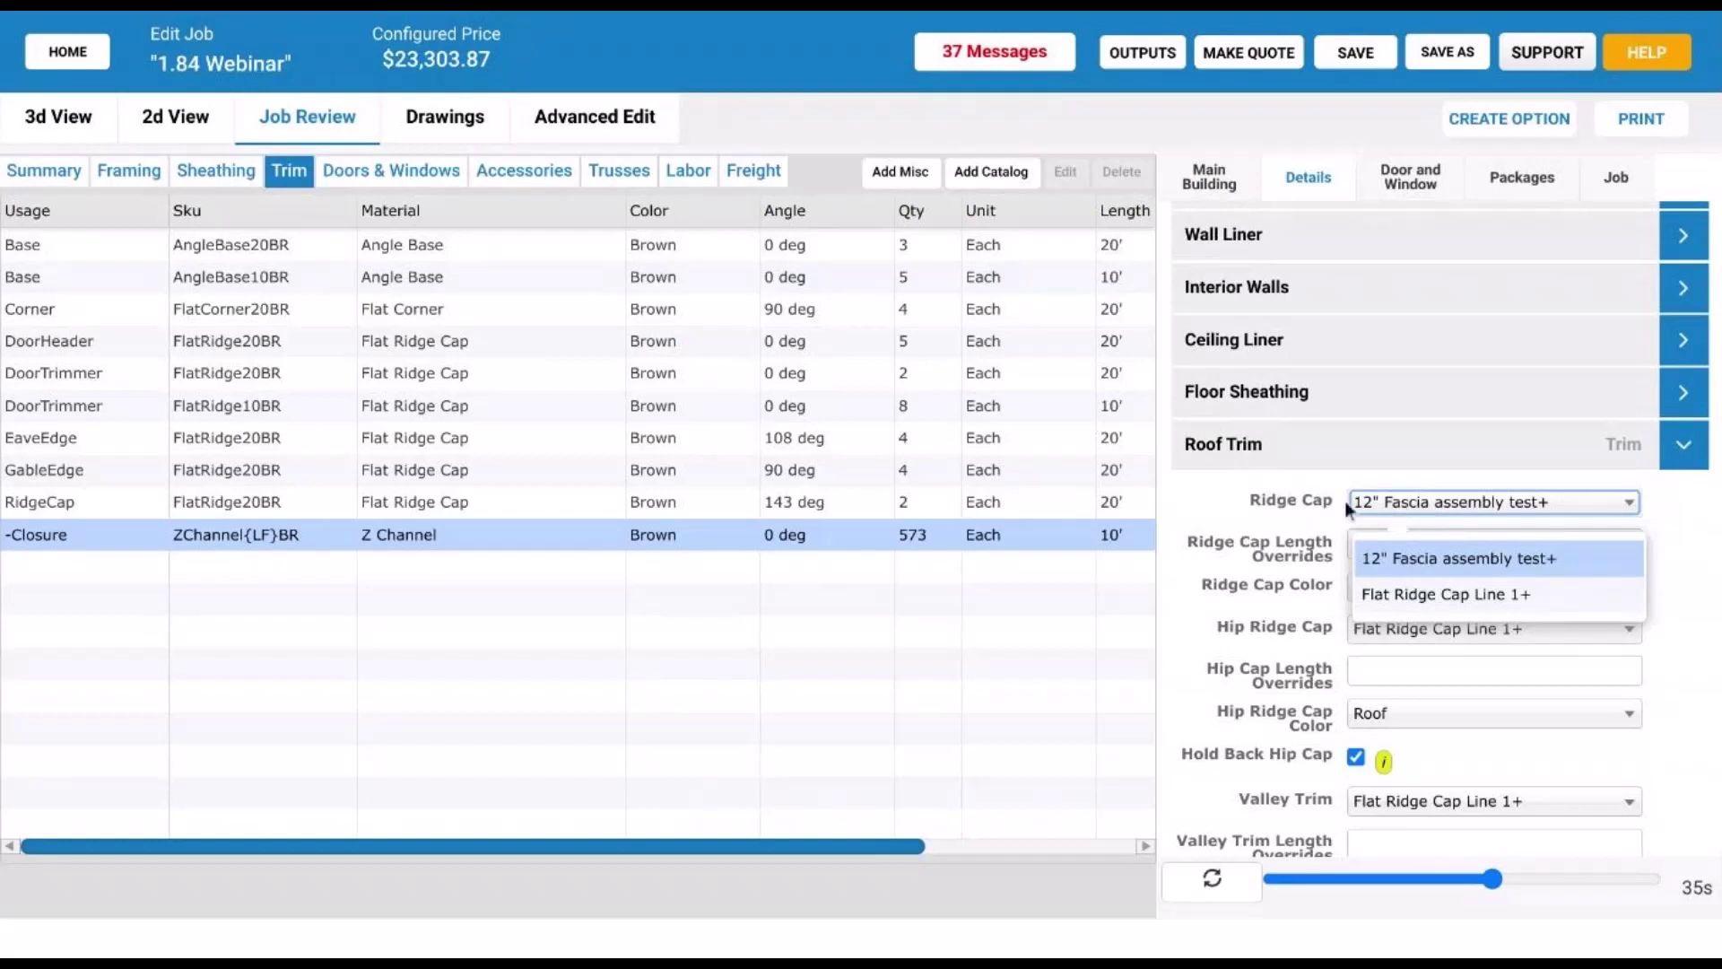
left_click(1289, 524)
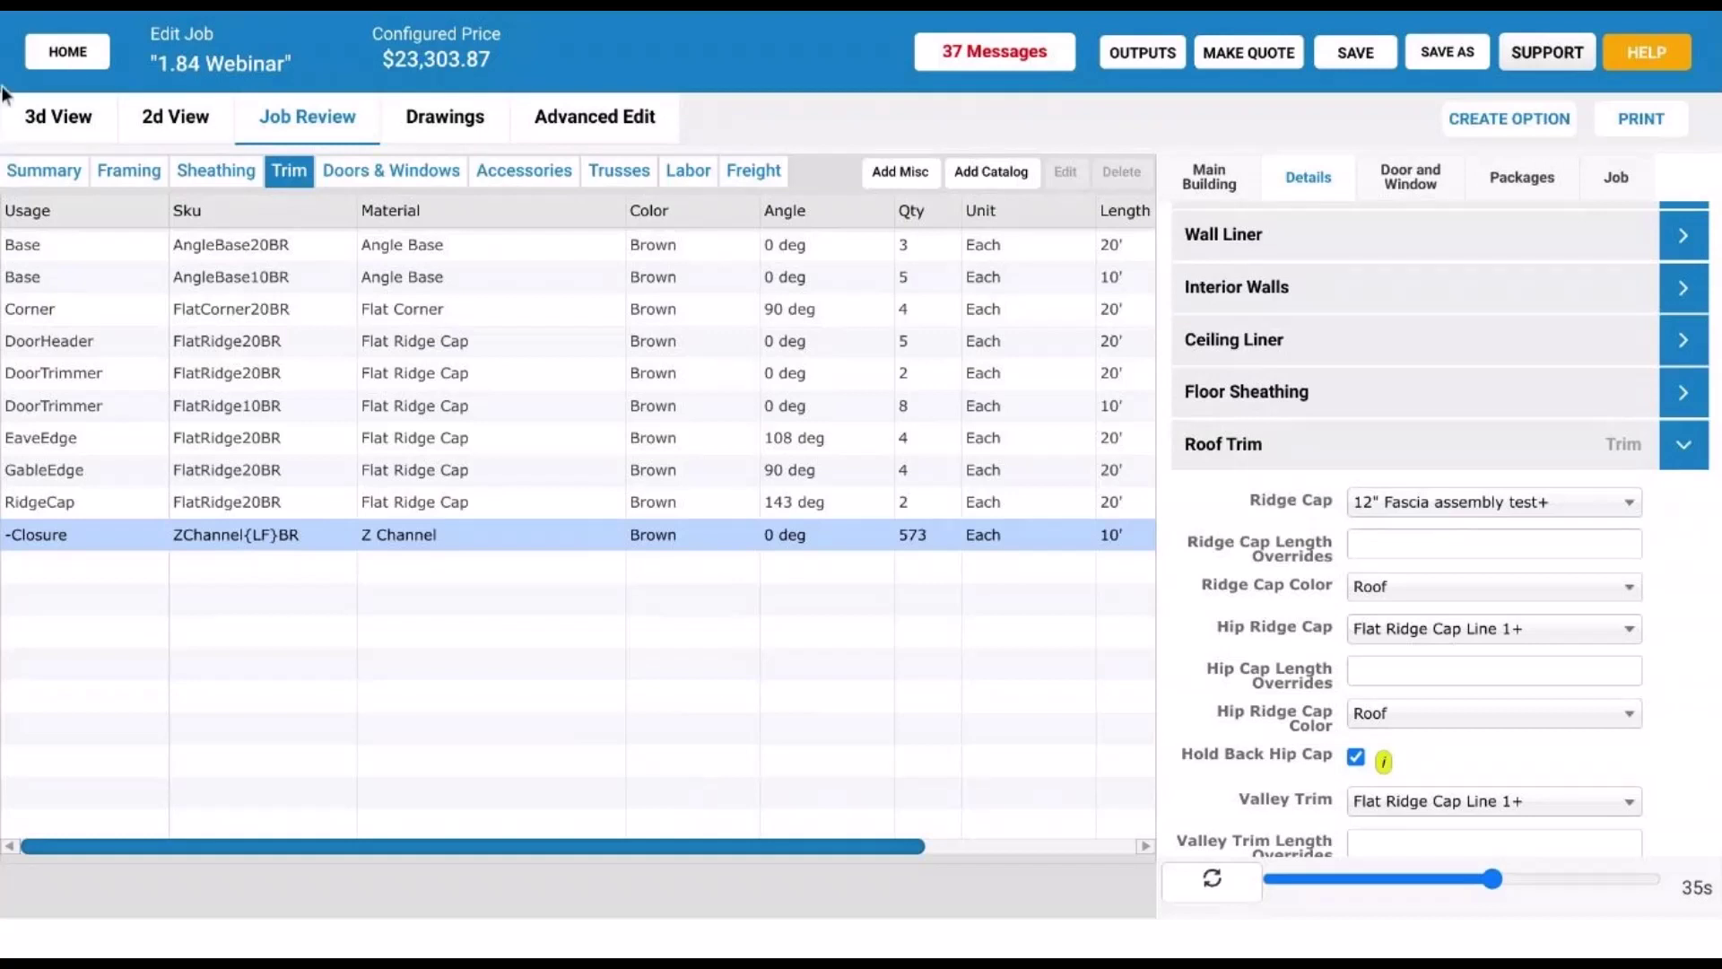
- Examine the building's framing in the 3D view, covering the front gable and the left eave wall
left_click(75, 121)
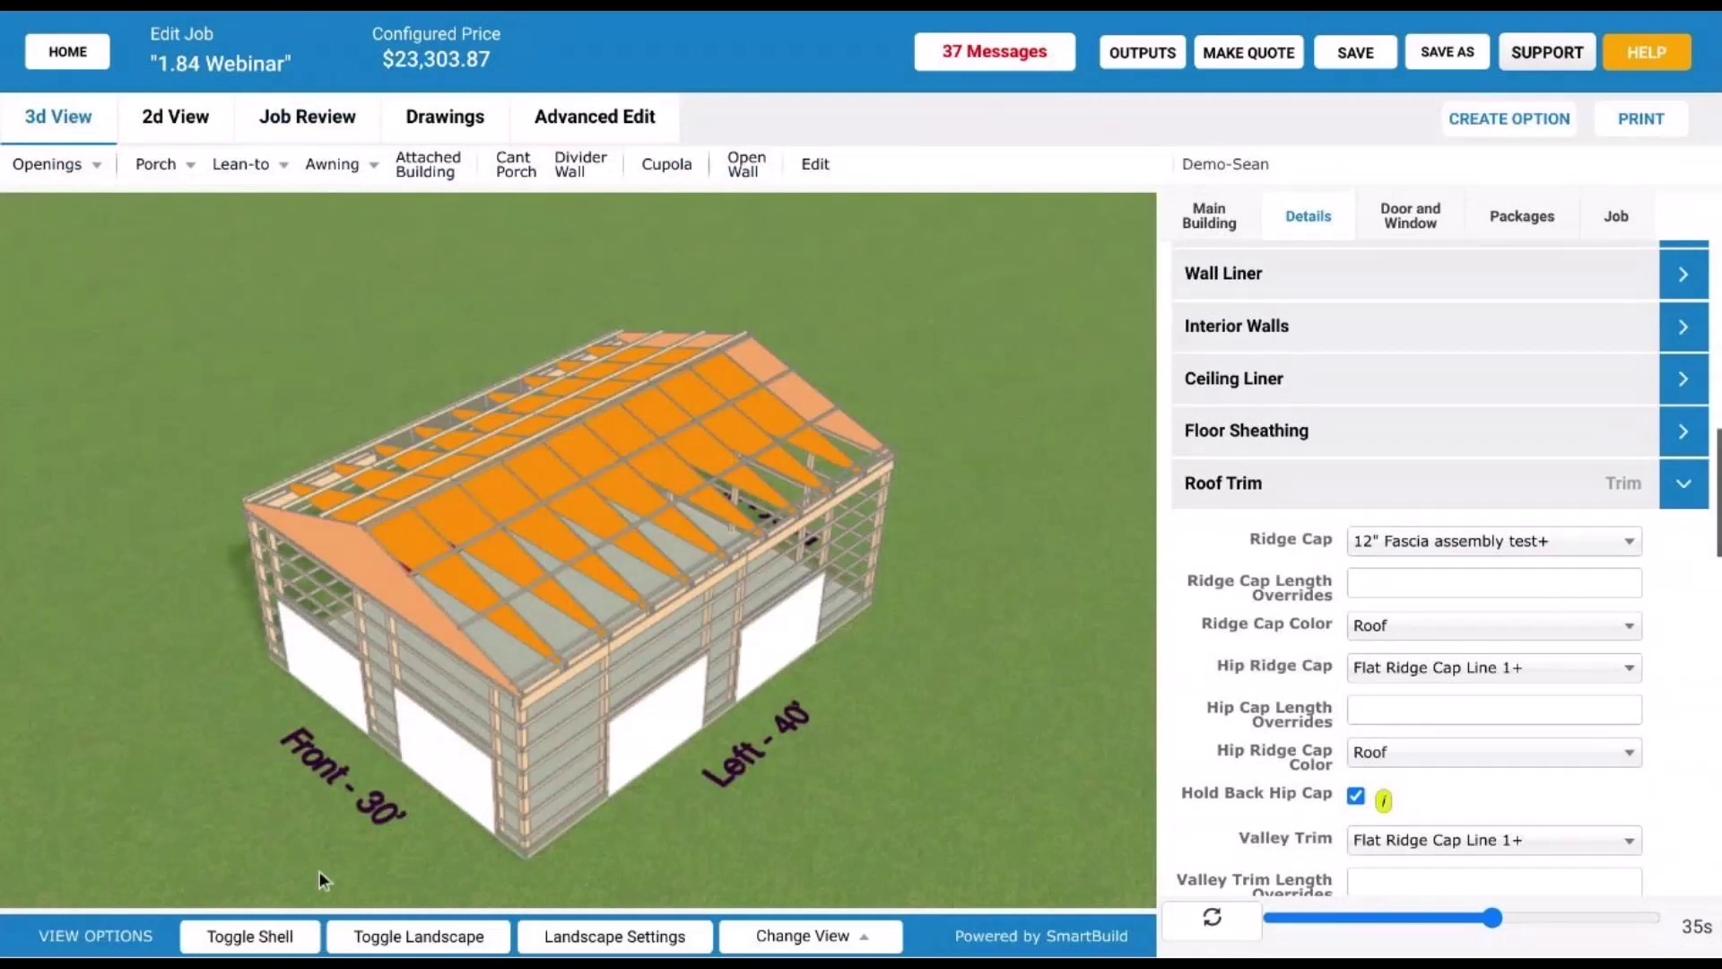
left_click_drag(244, 606, 426, 571)
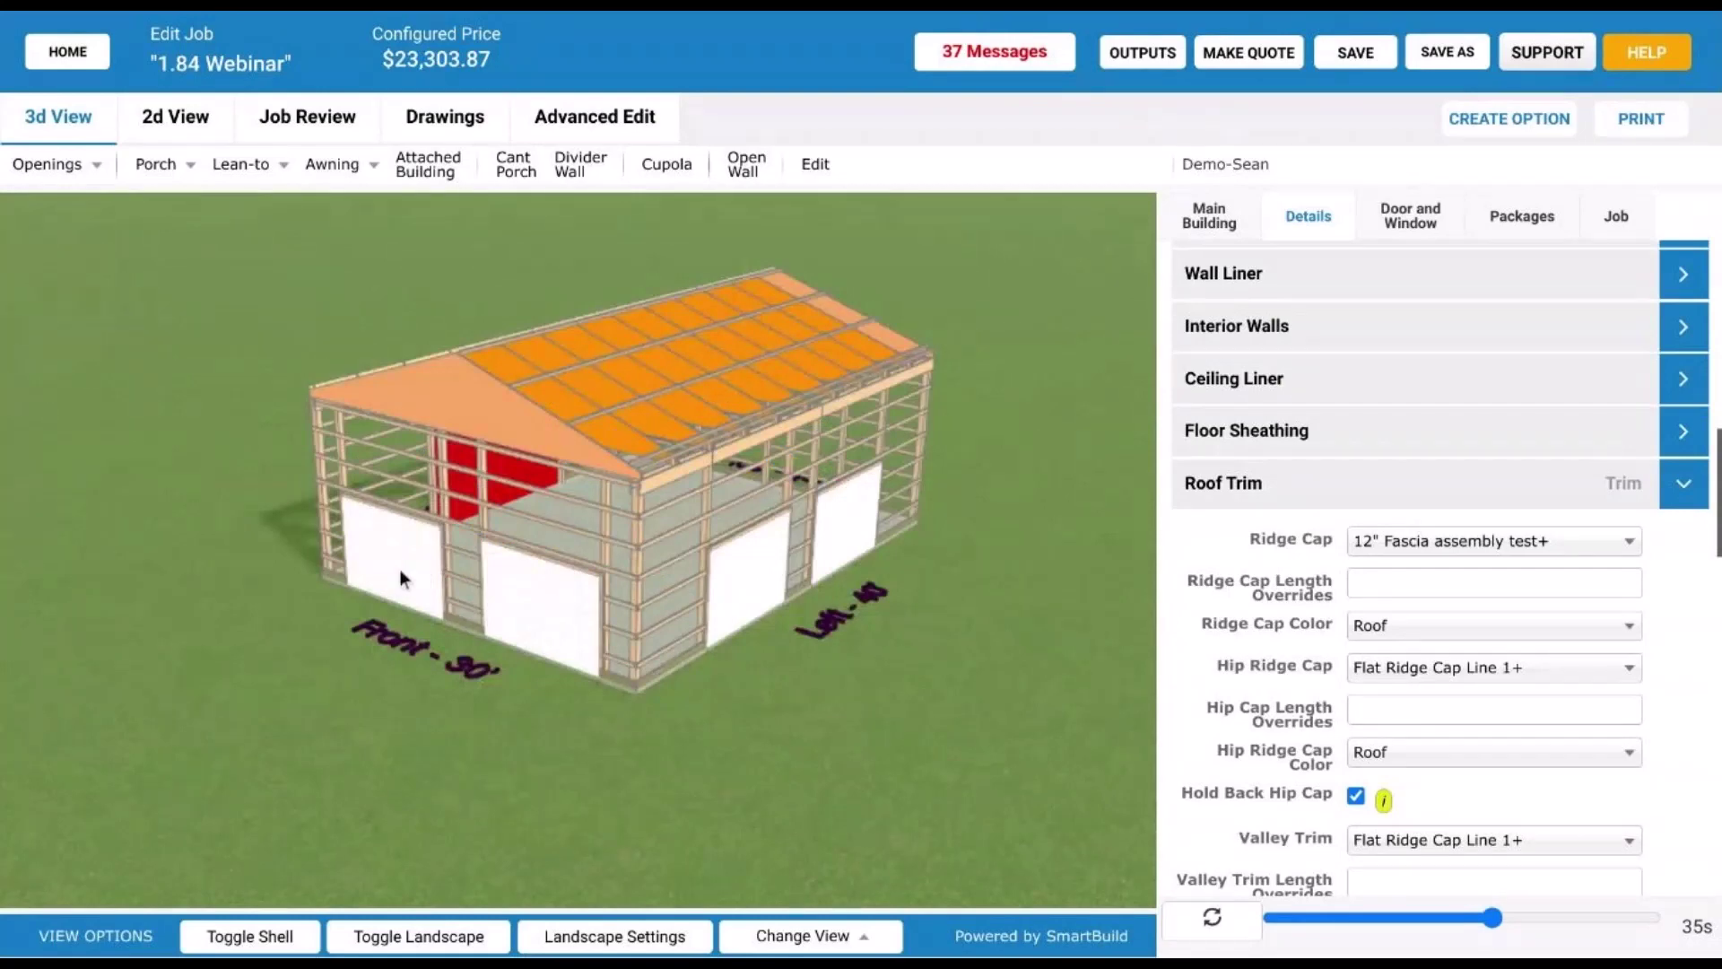
left_click_drag(400, 569, 539, 646)
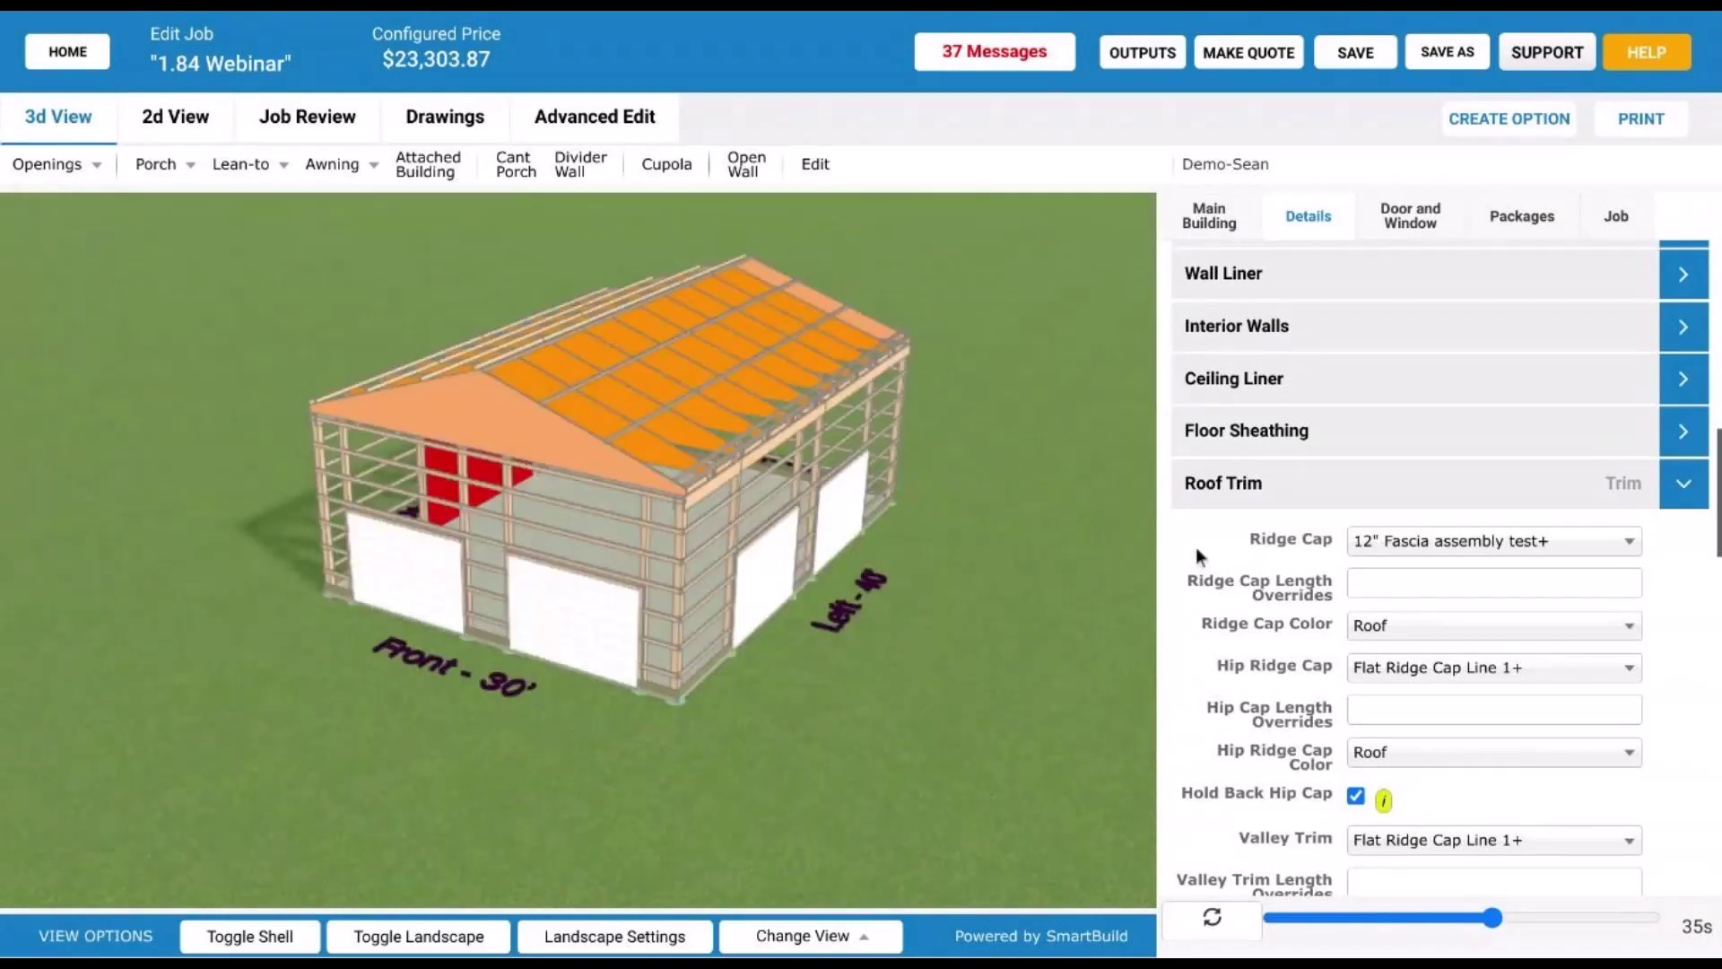
scroll(901, 536, "down", 2)
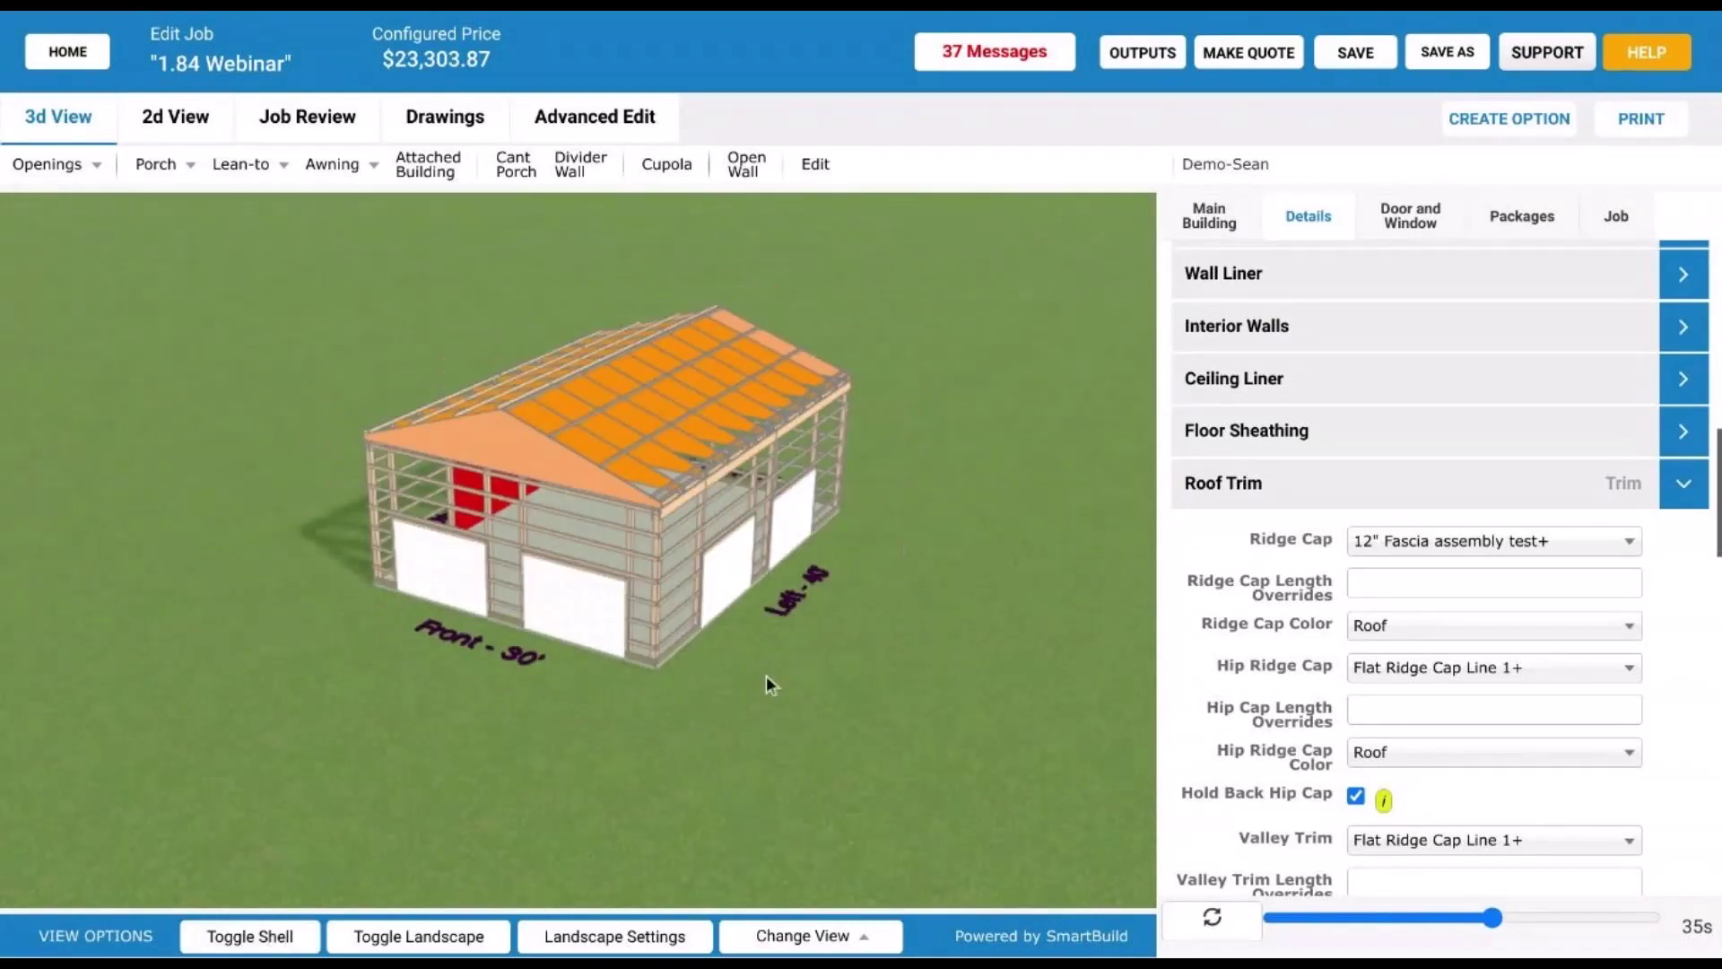
left_click_drag(766, 678, 585, 642)
scroll(621, 514, "up", 2)
left_click_drag(621, 513, 676, 507)
scroll(659, 522, "up", 1)
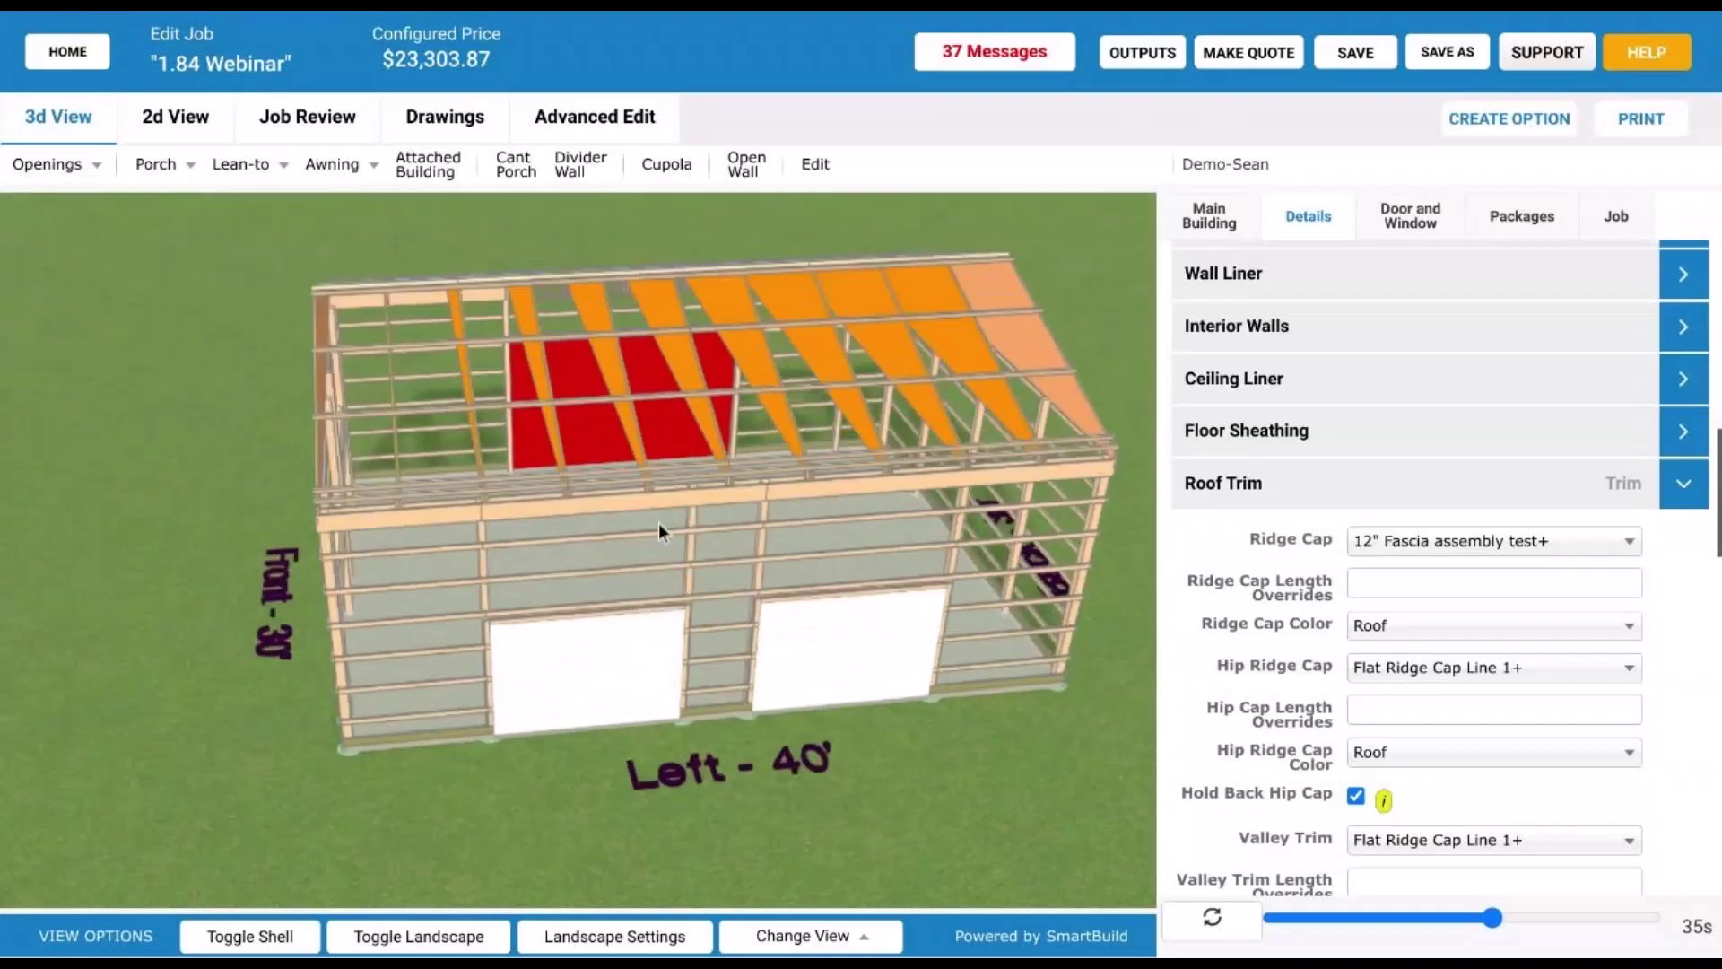
scroll(658, 520, "down", 1)
- Replace the Roof Trim details with the Wall Framing details and review the post spacing and placement settings
left_click(1338, 481)
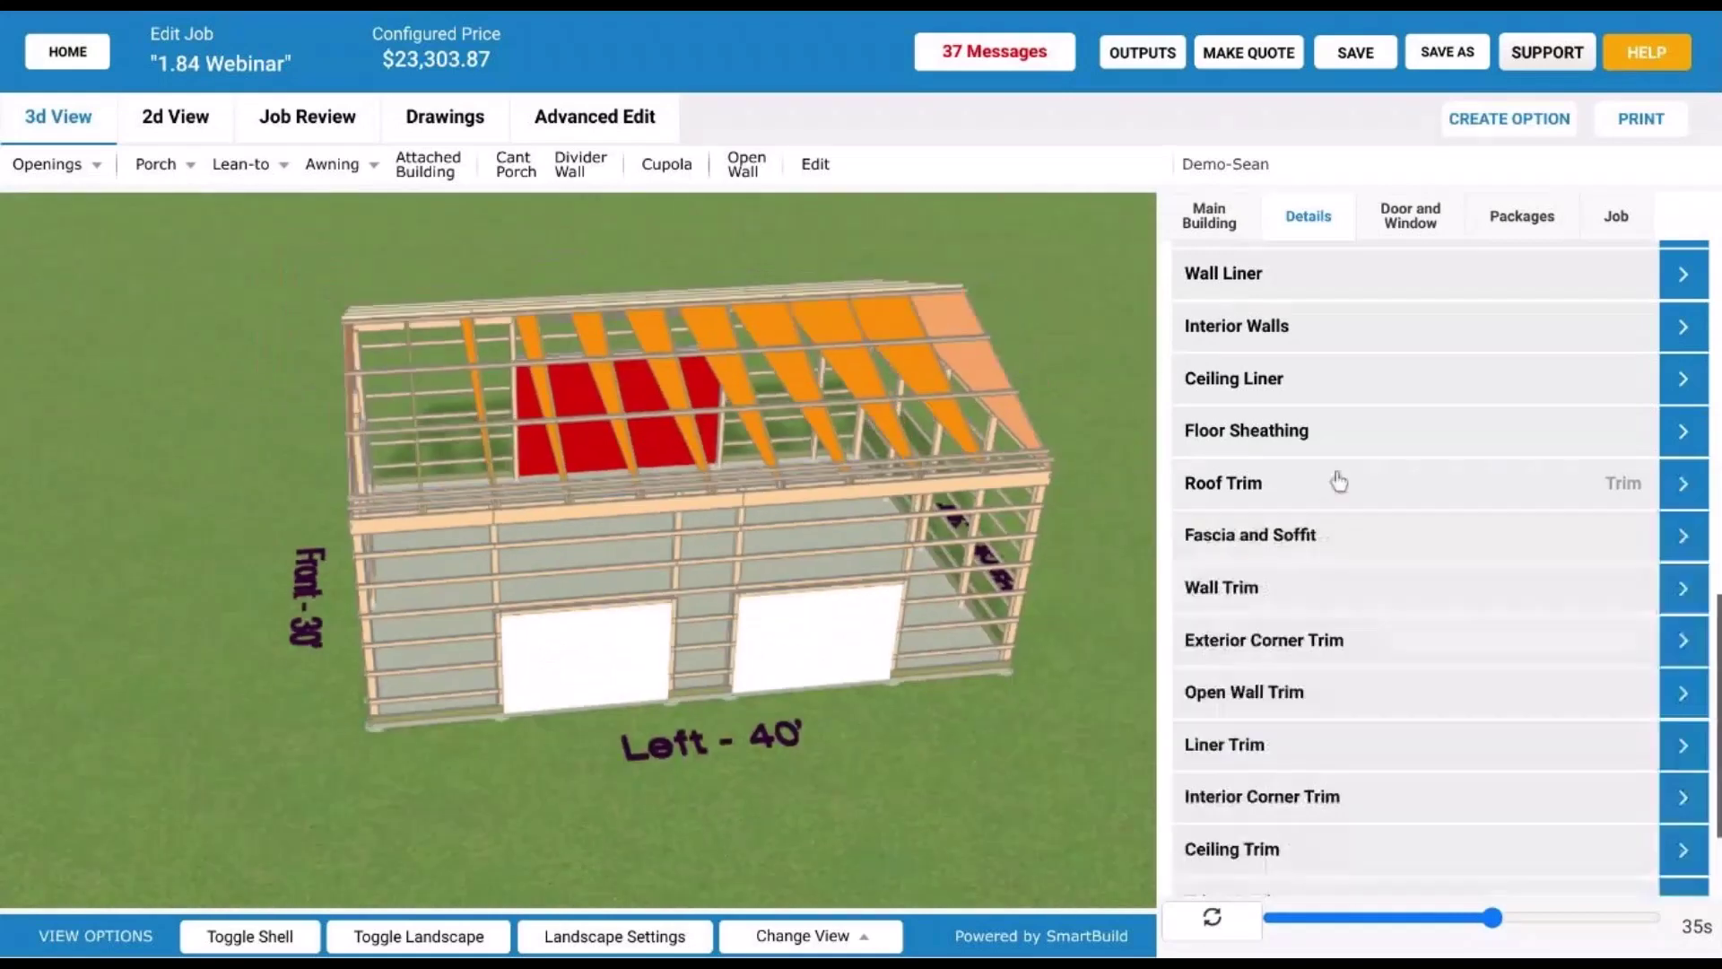
scroll(1335, 482, "up", 5)
left_click(1315, 442)
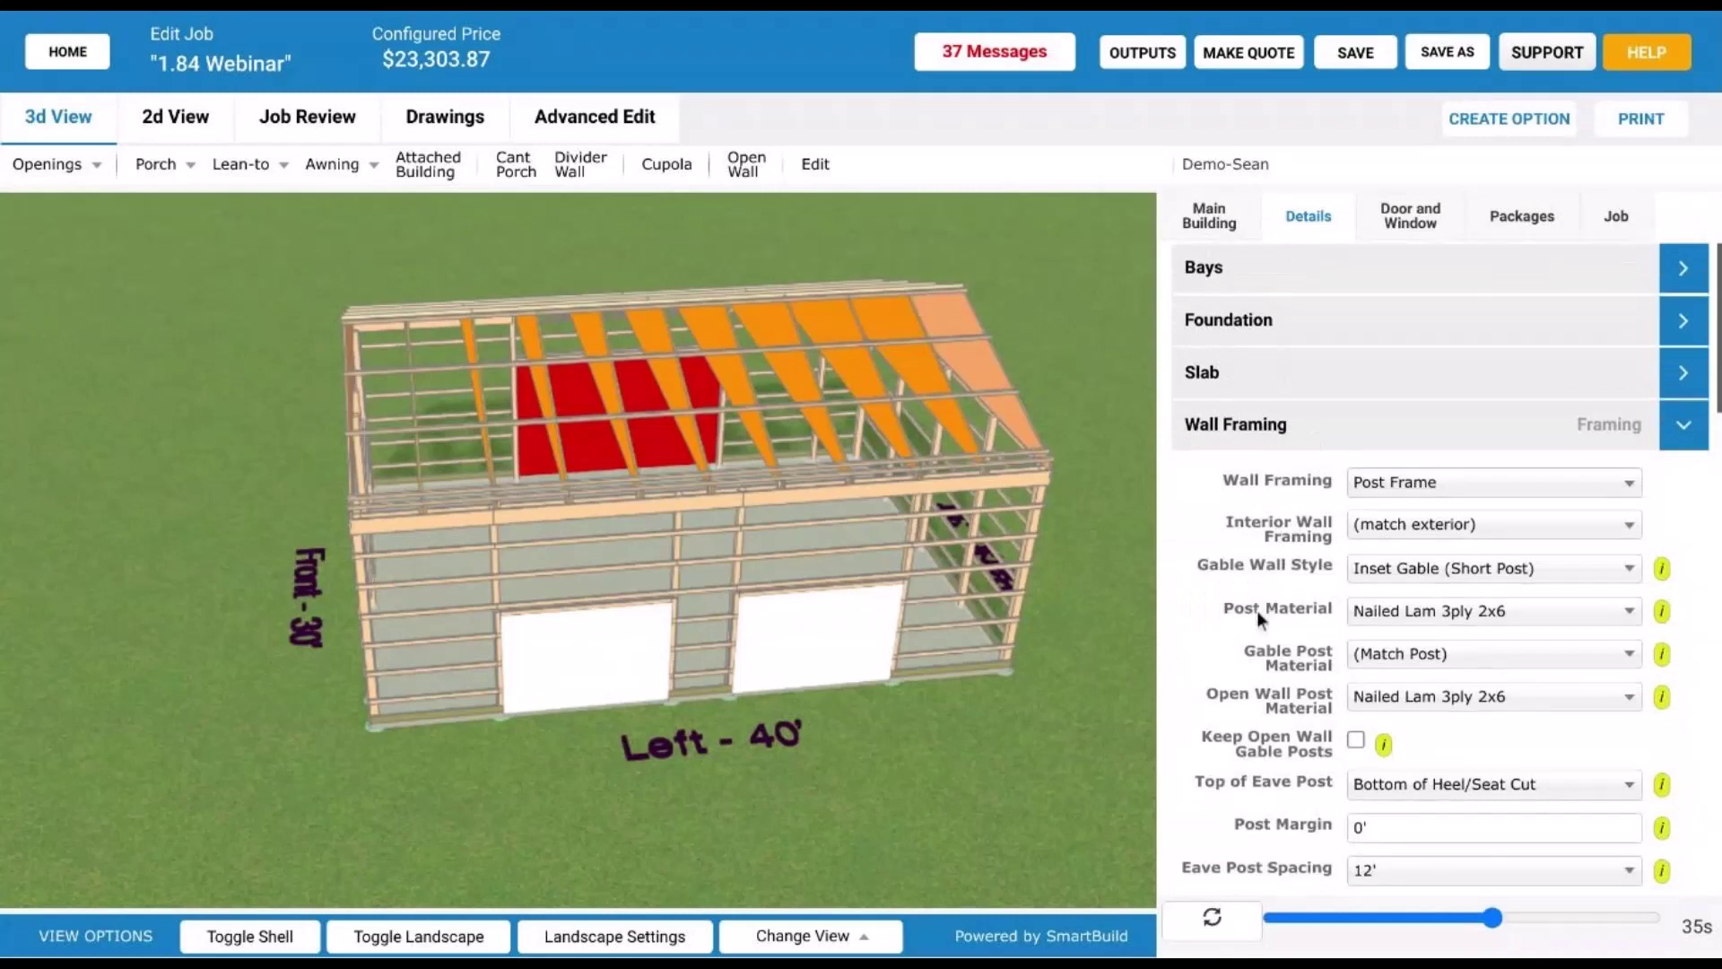
scroll(1257, 610, "down", 3)
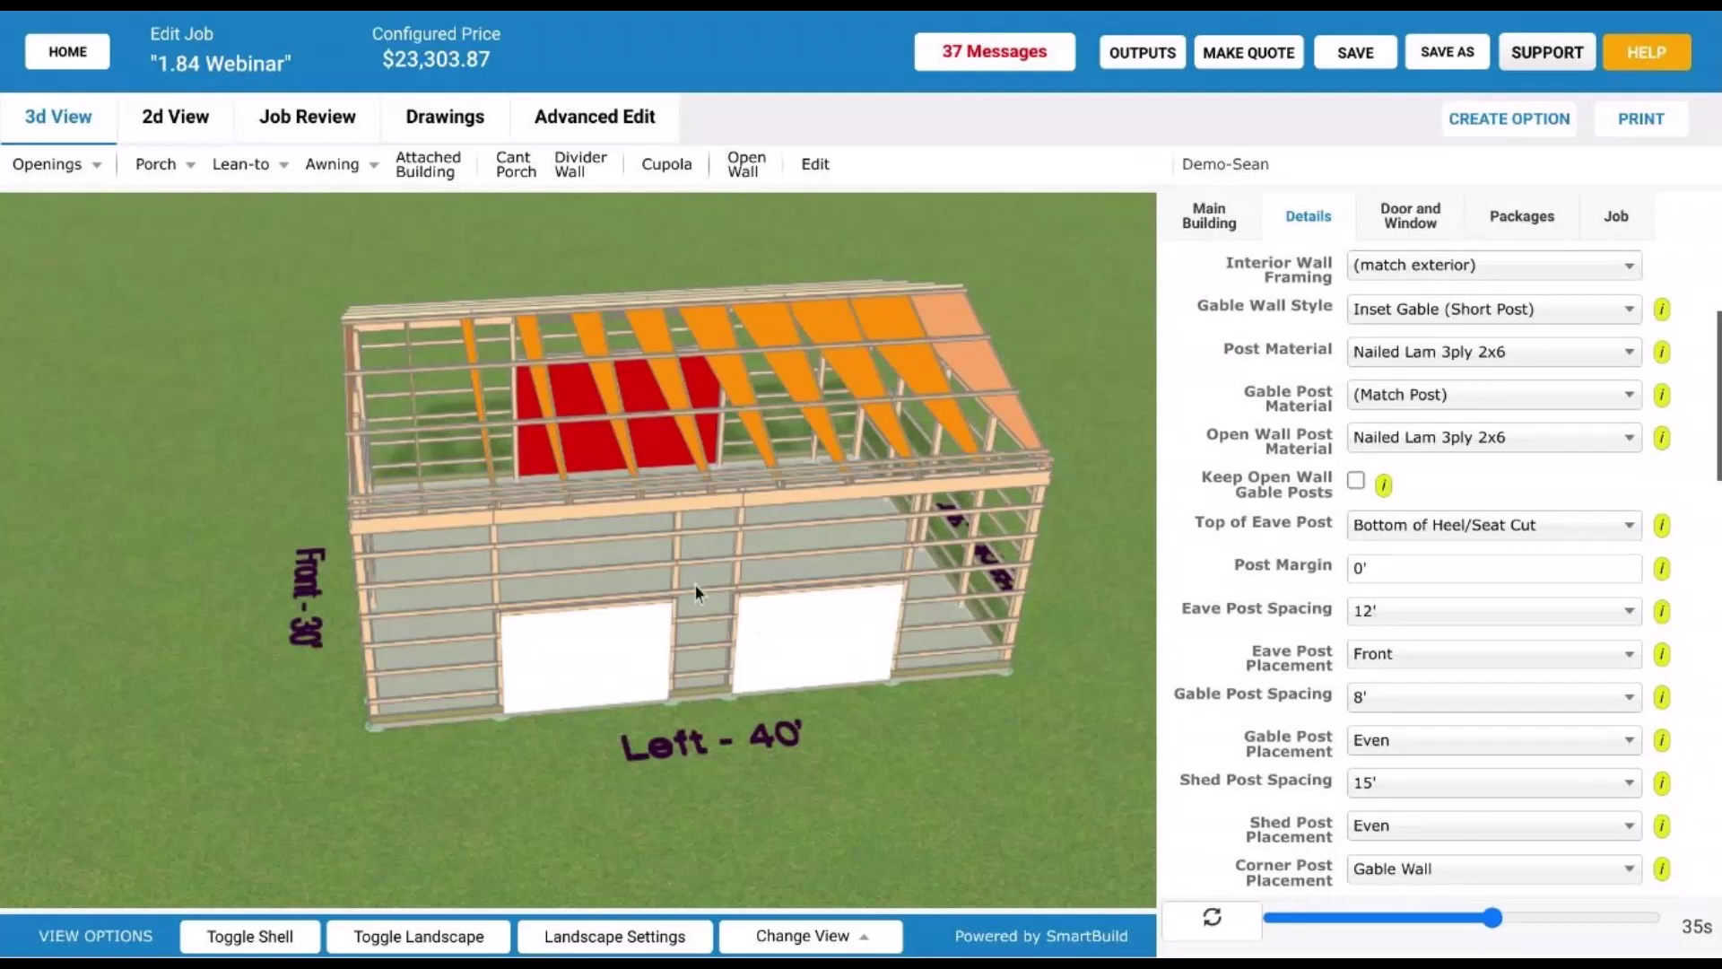
- Compare the post positions beside the overhead doors on the front and left walls with the Wall Framing spacing settings
left_click_drag(595, 747, 642, 720)
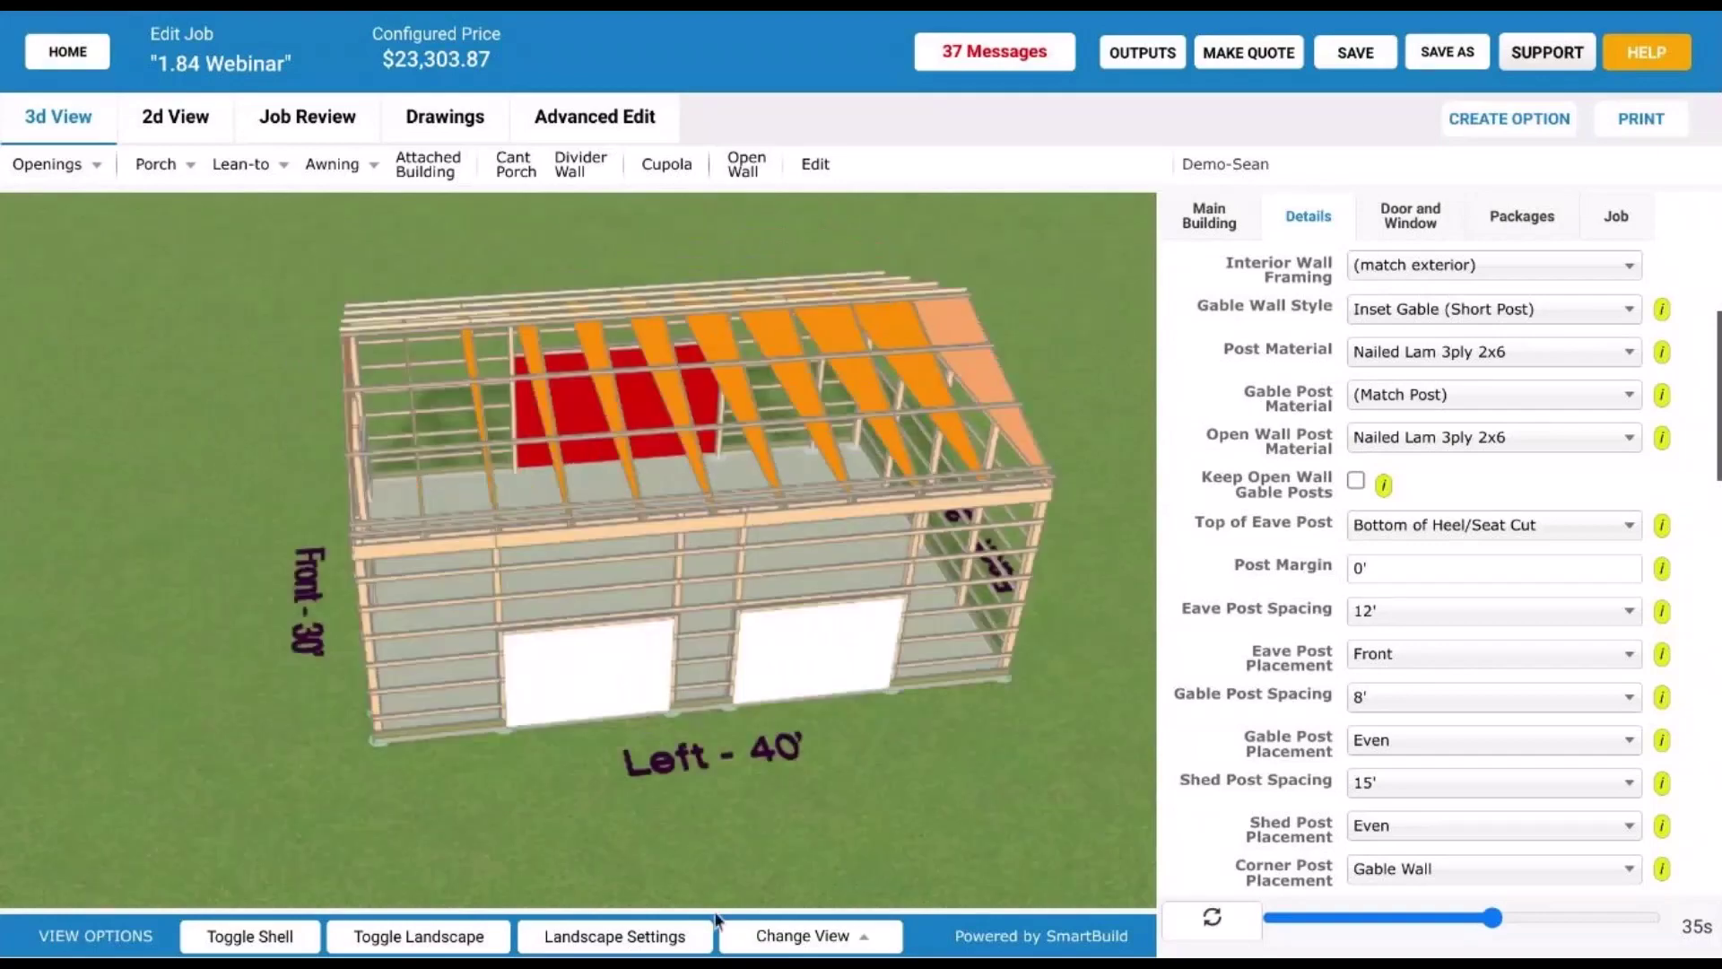
left_click_drag(503, 818, 745, 790)
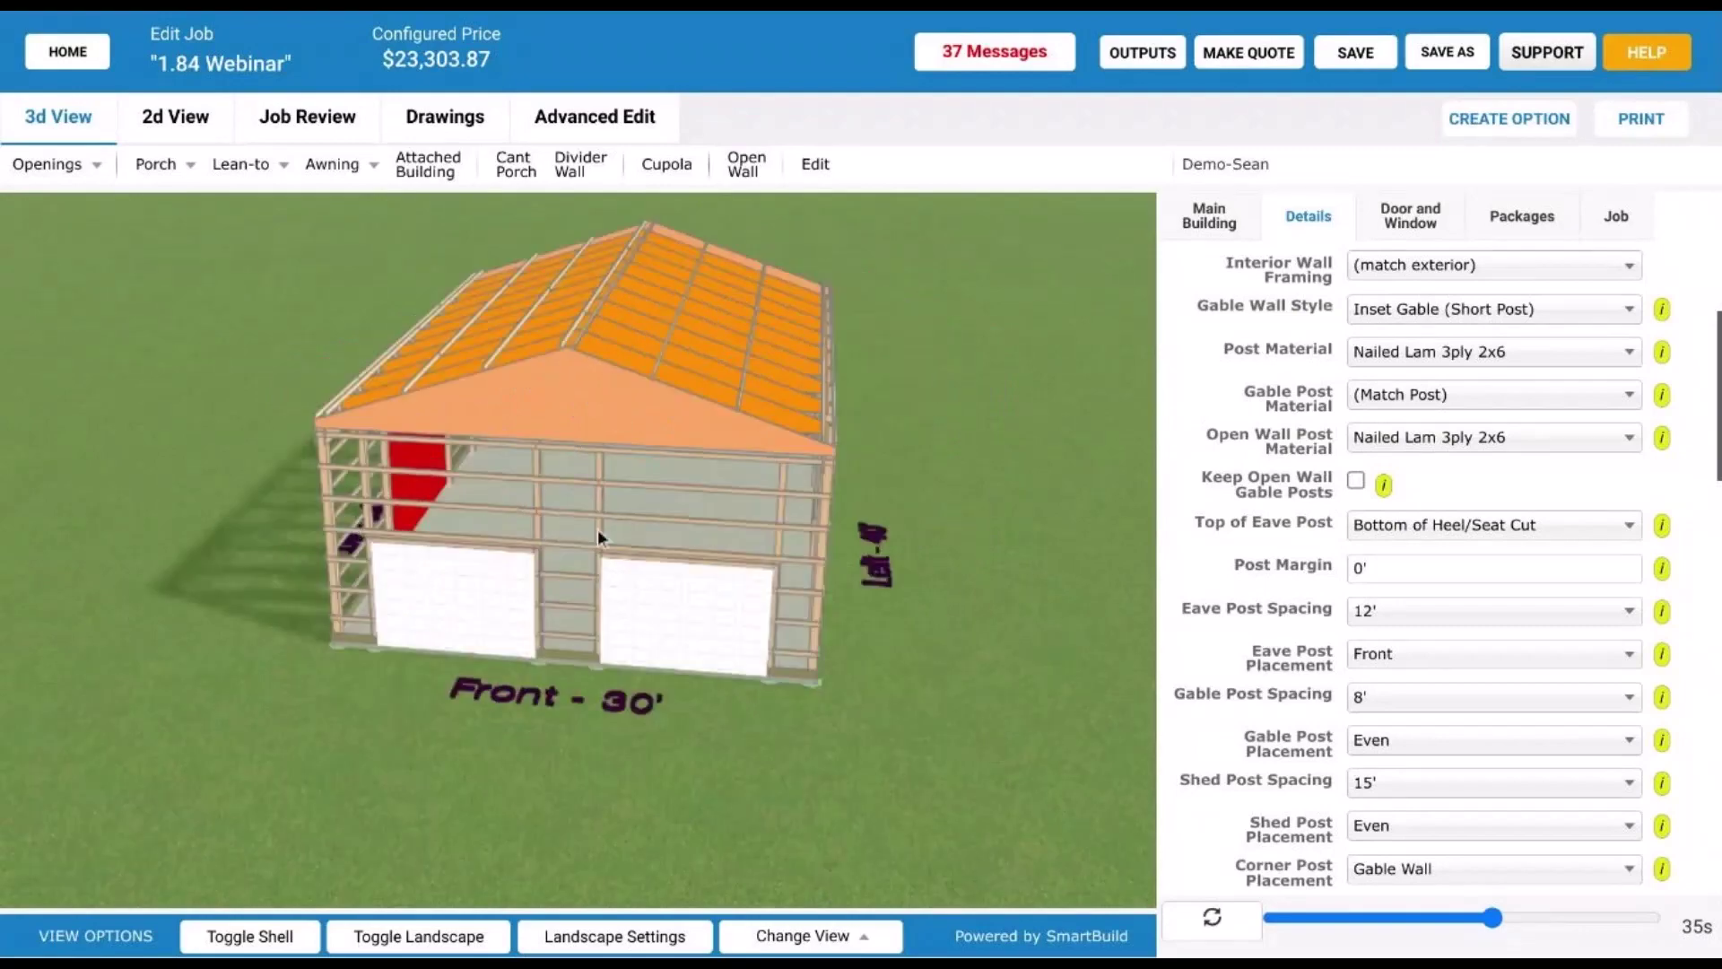
left_click_drag(598, 530, 633, 725)
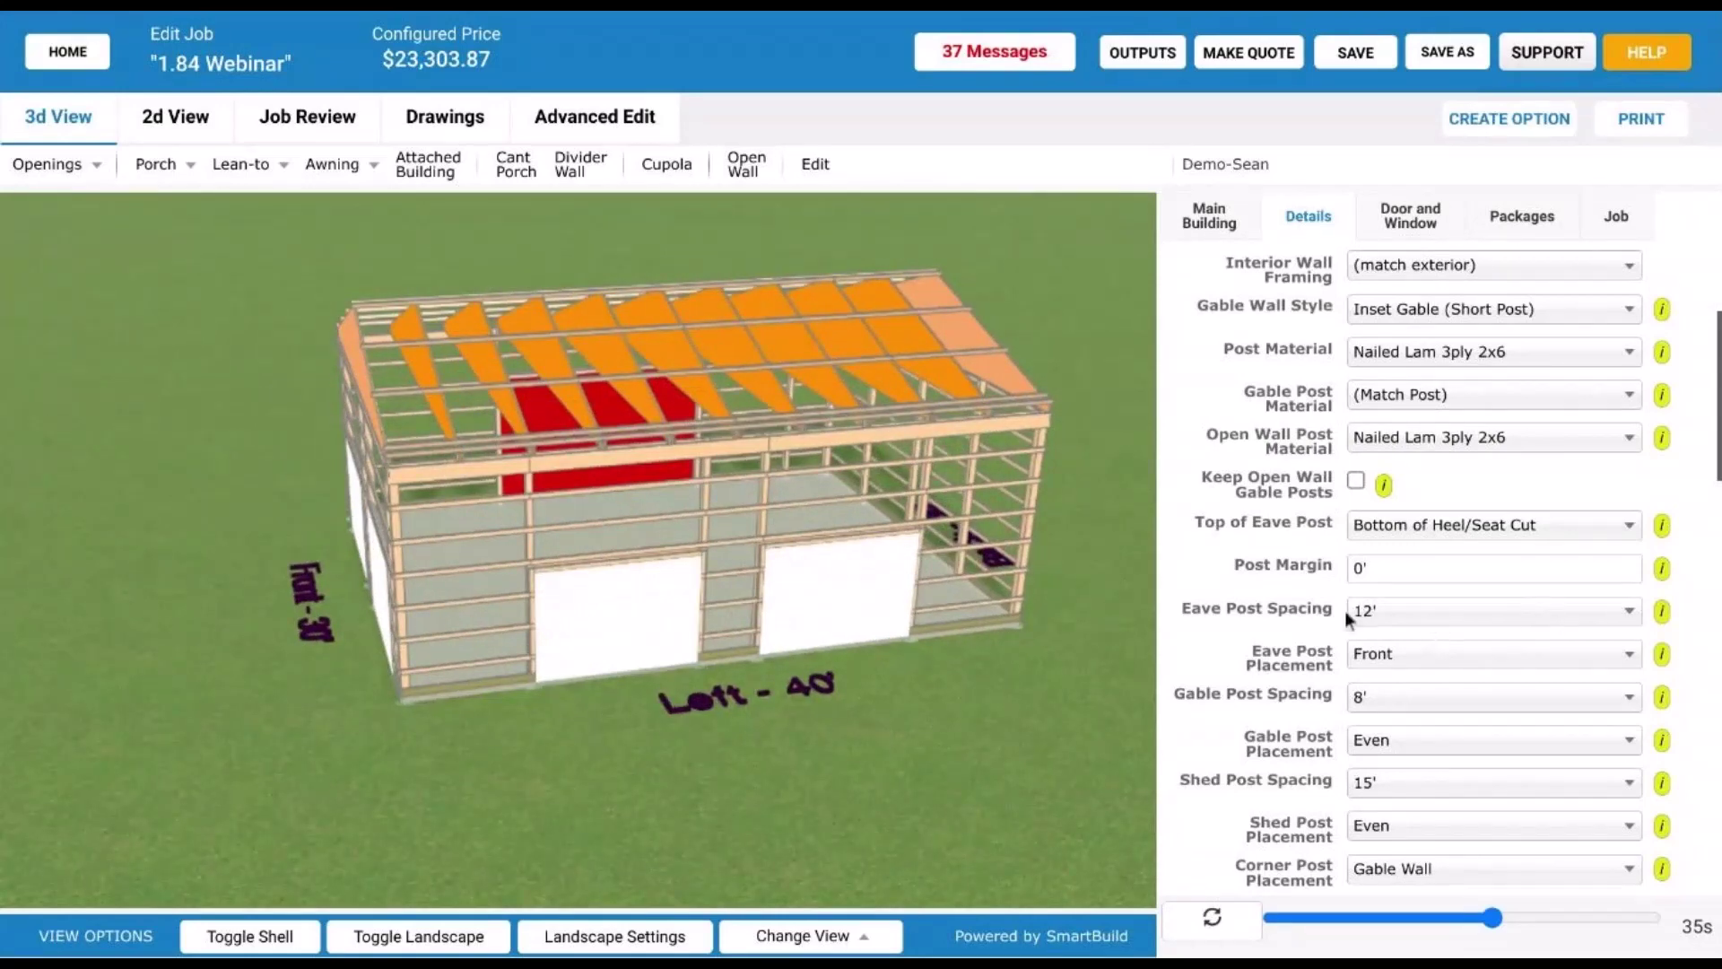
left_click_drag(493, 660, 745, 511)
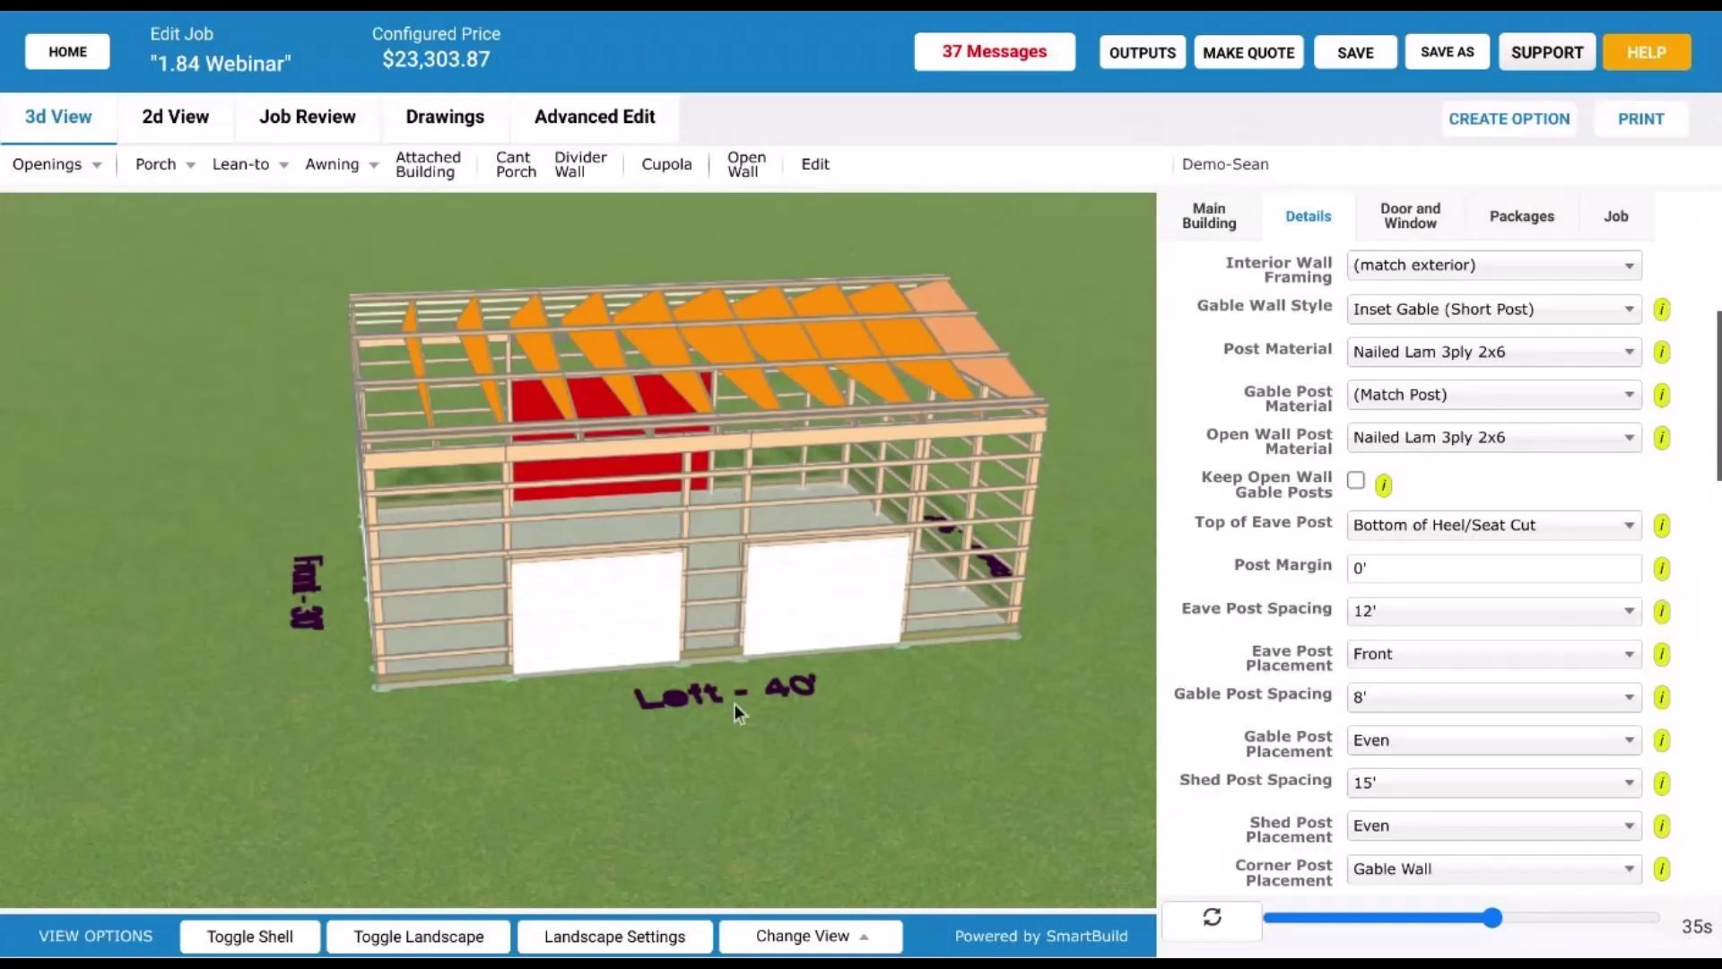
left_click_drag(734, 703, 651, 497)
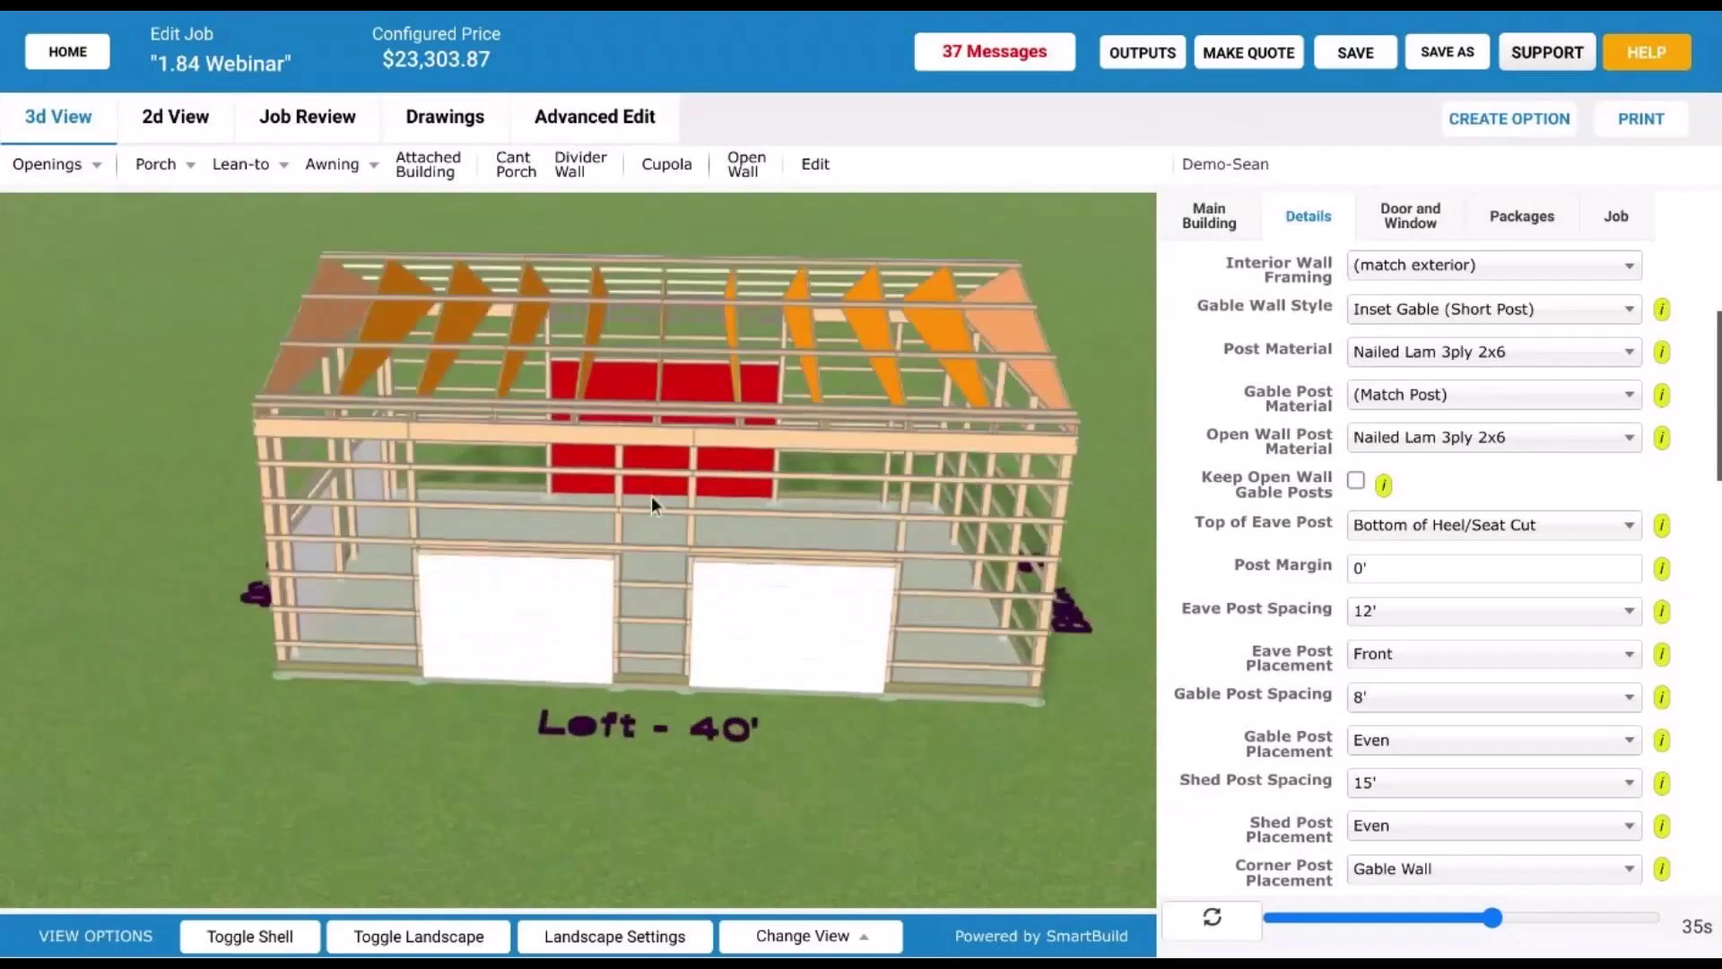
scroll(652, 497, "up", 3)
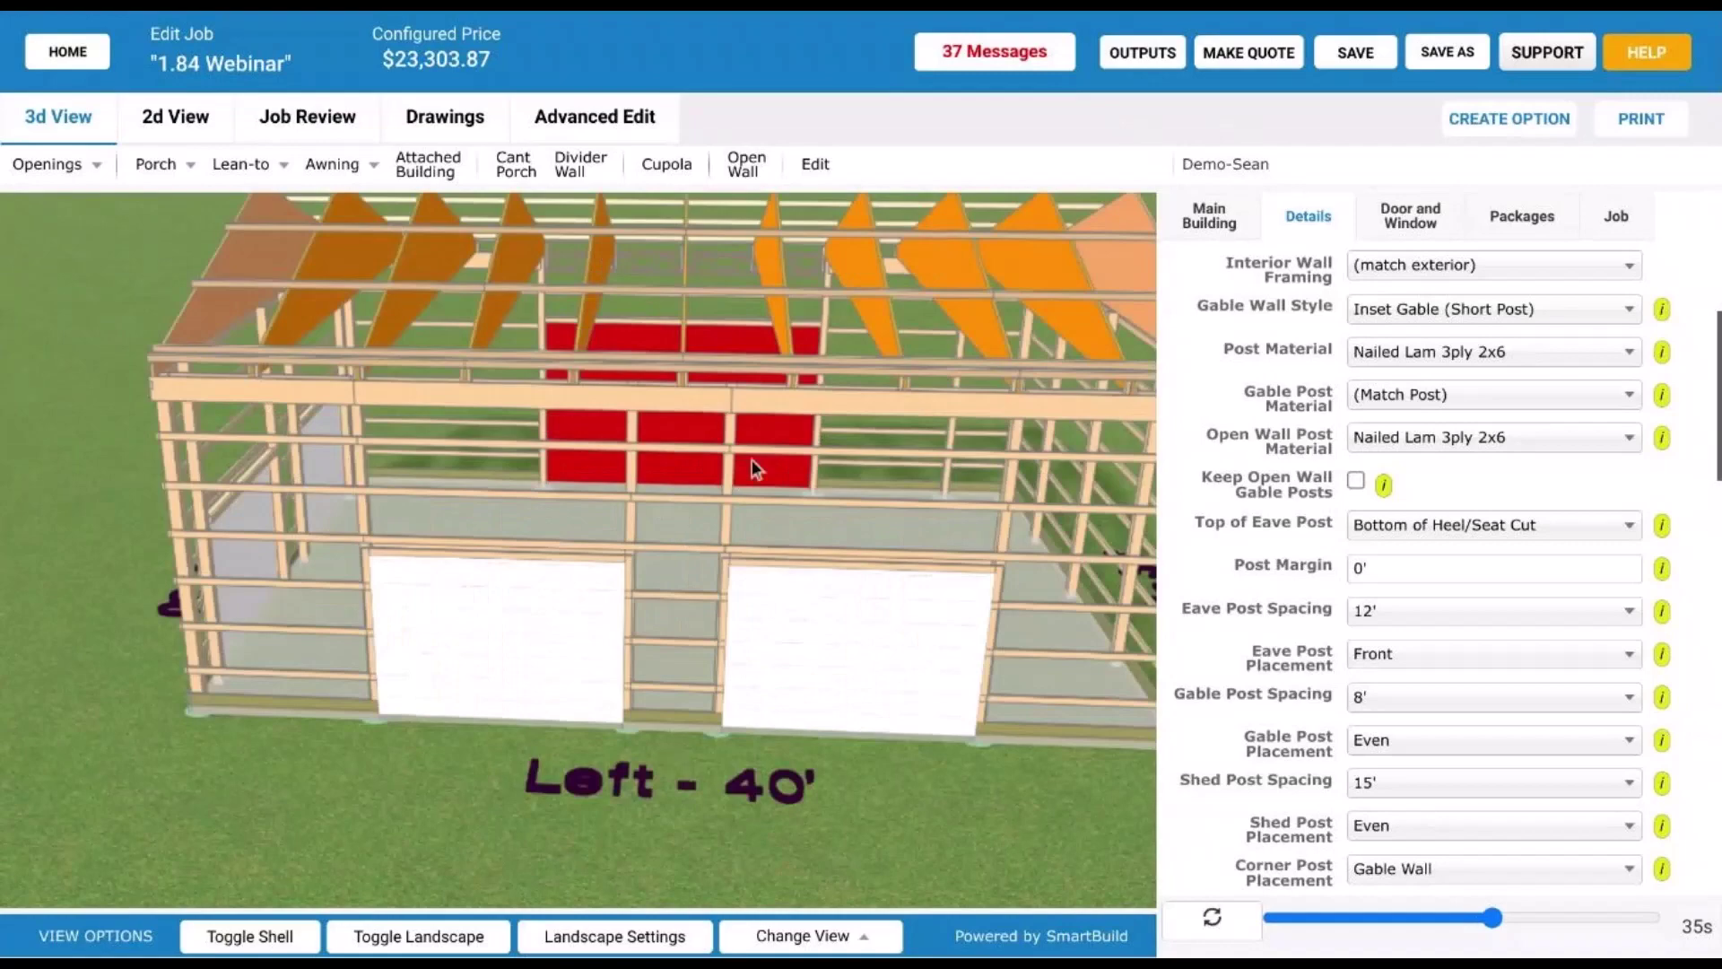
scroll(648, 483, "down", 3)
scroll(651, 484, "down", 2)
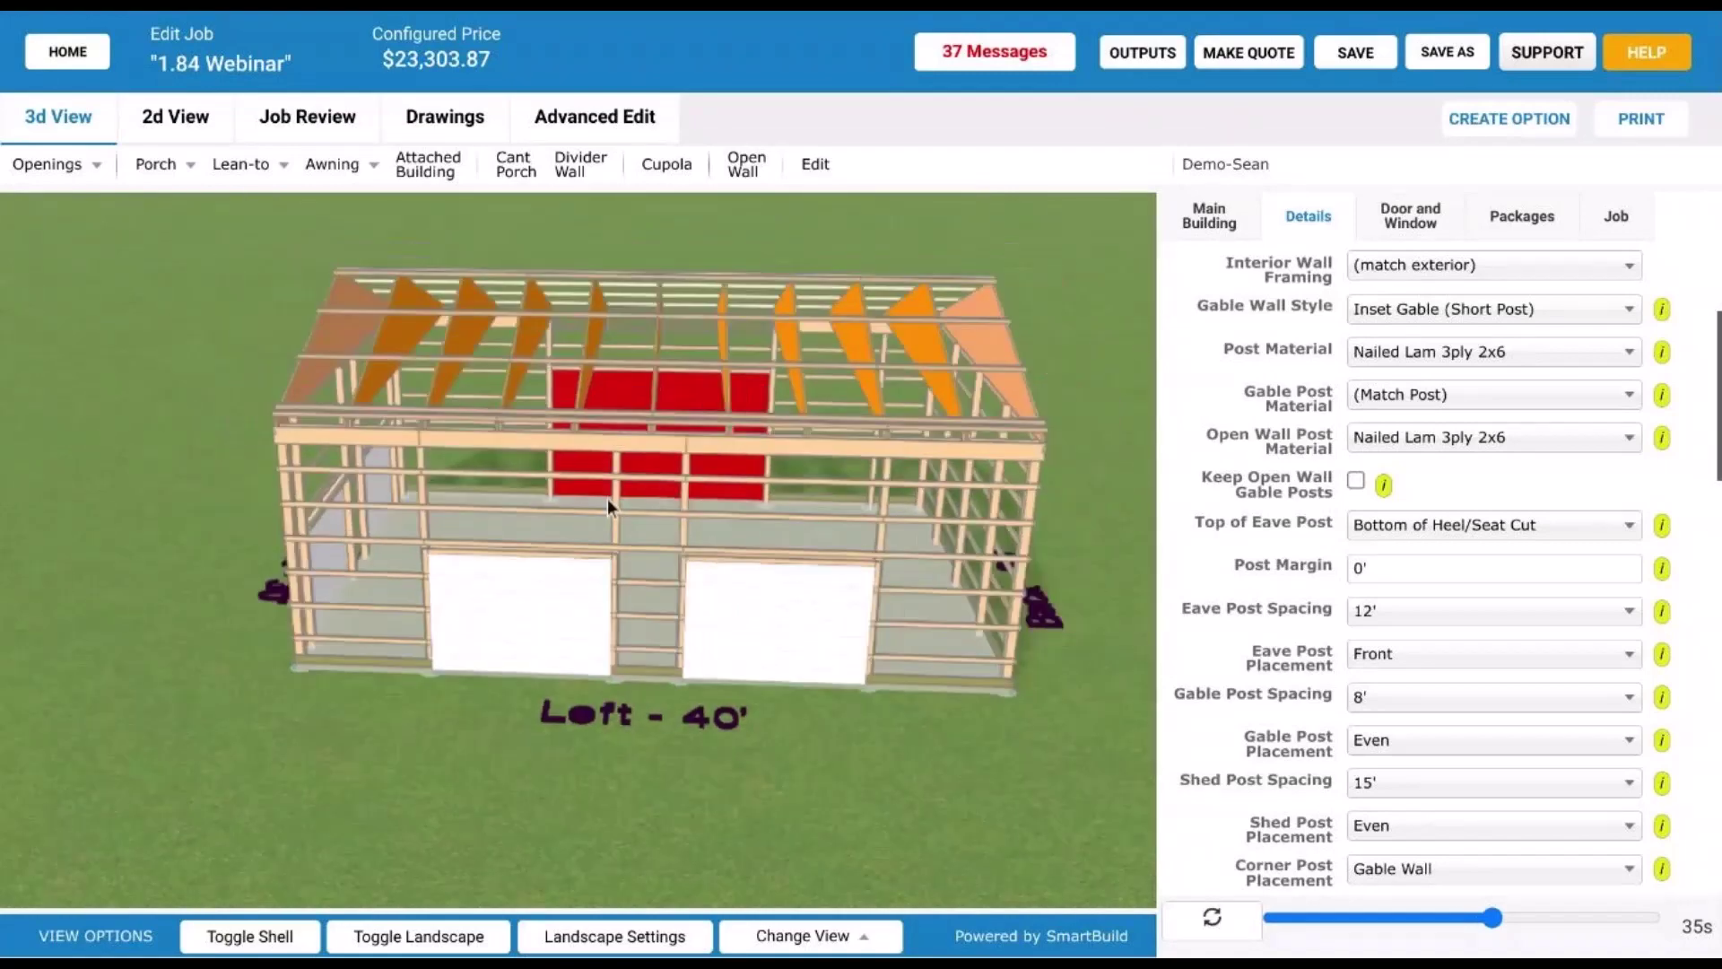
left_click_drag(659, 703, 976, 709)
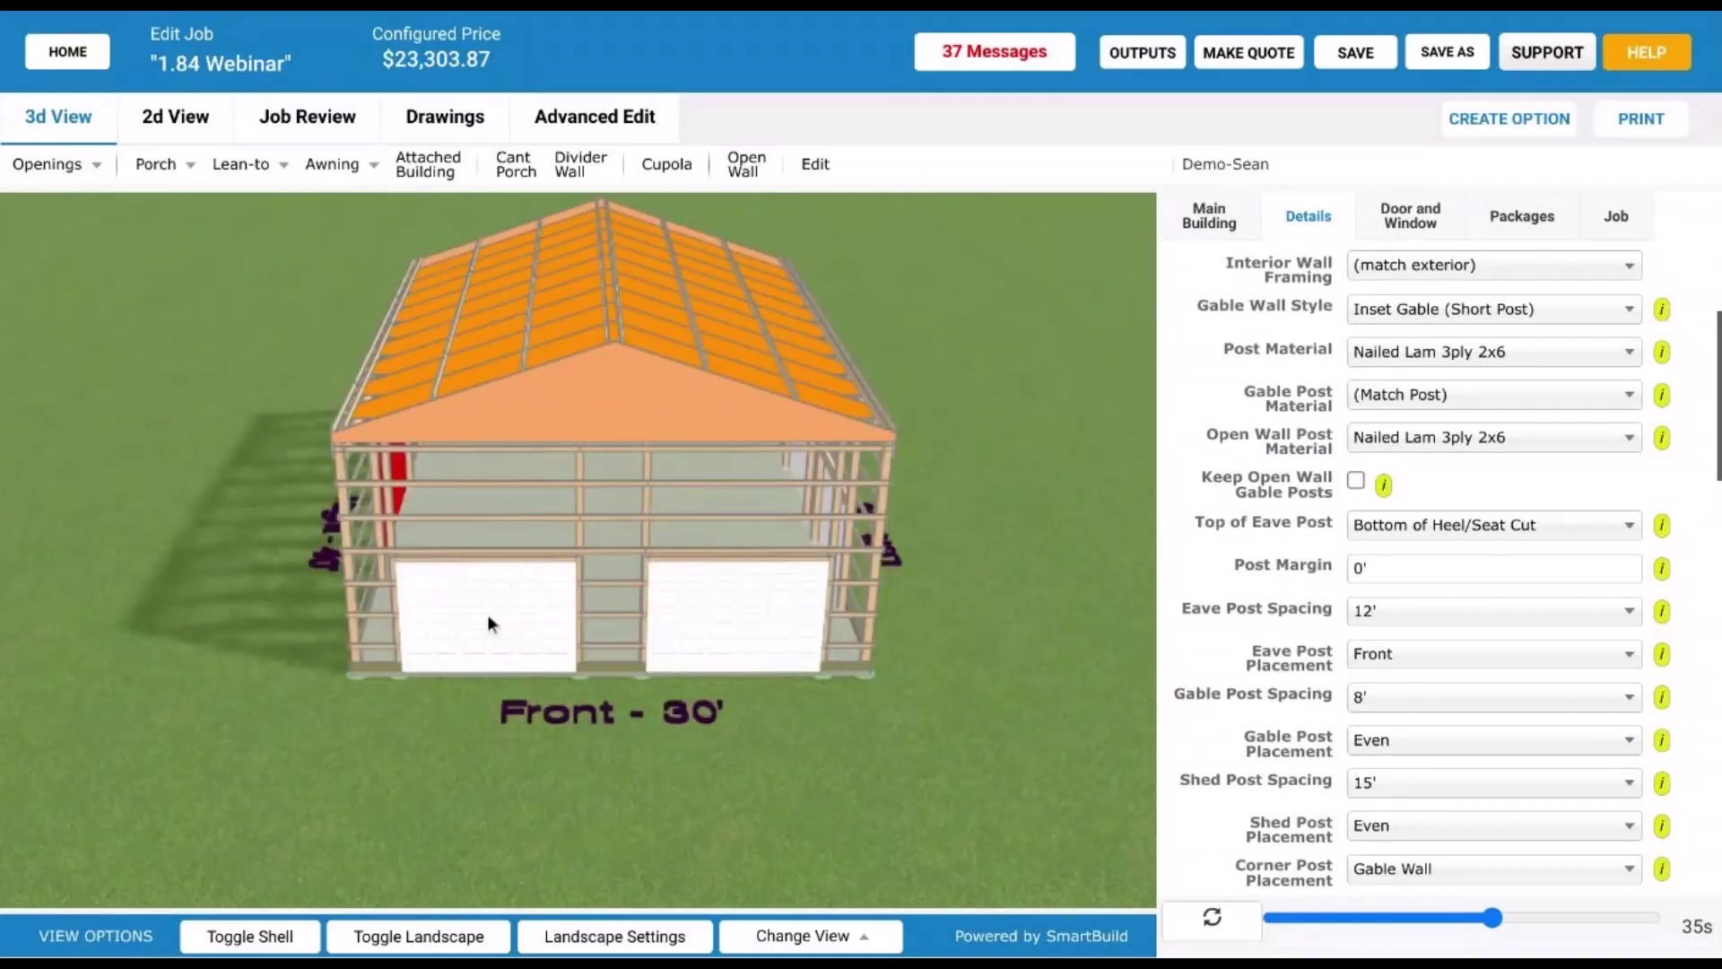
left_click_drag(514, 642, 684, 786)
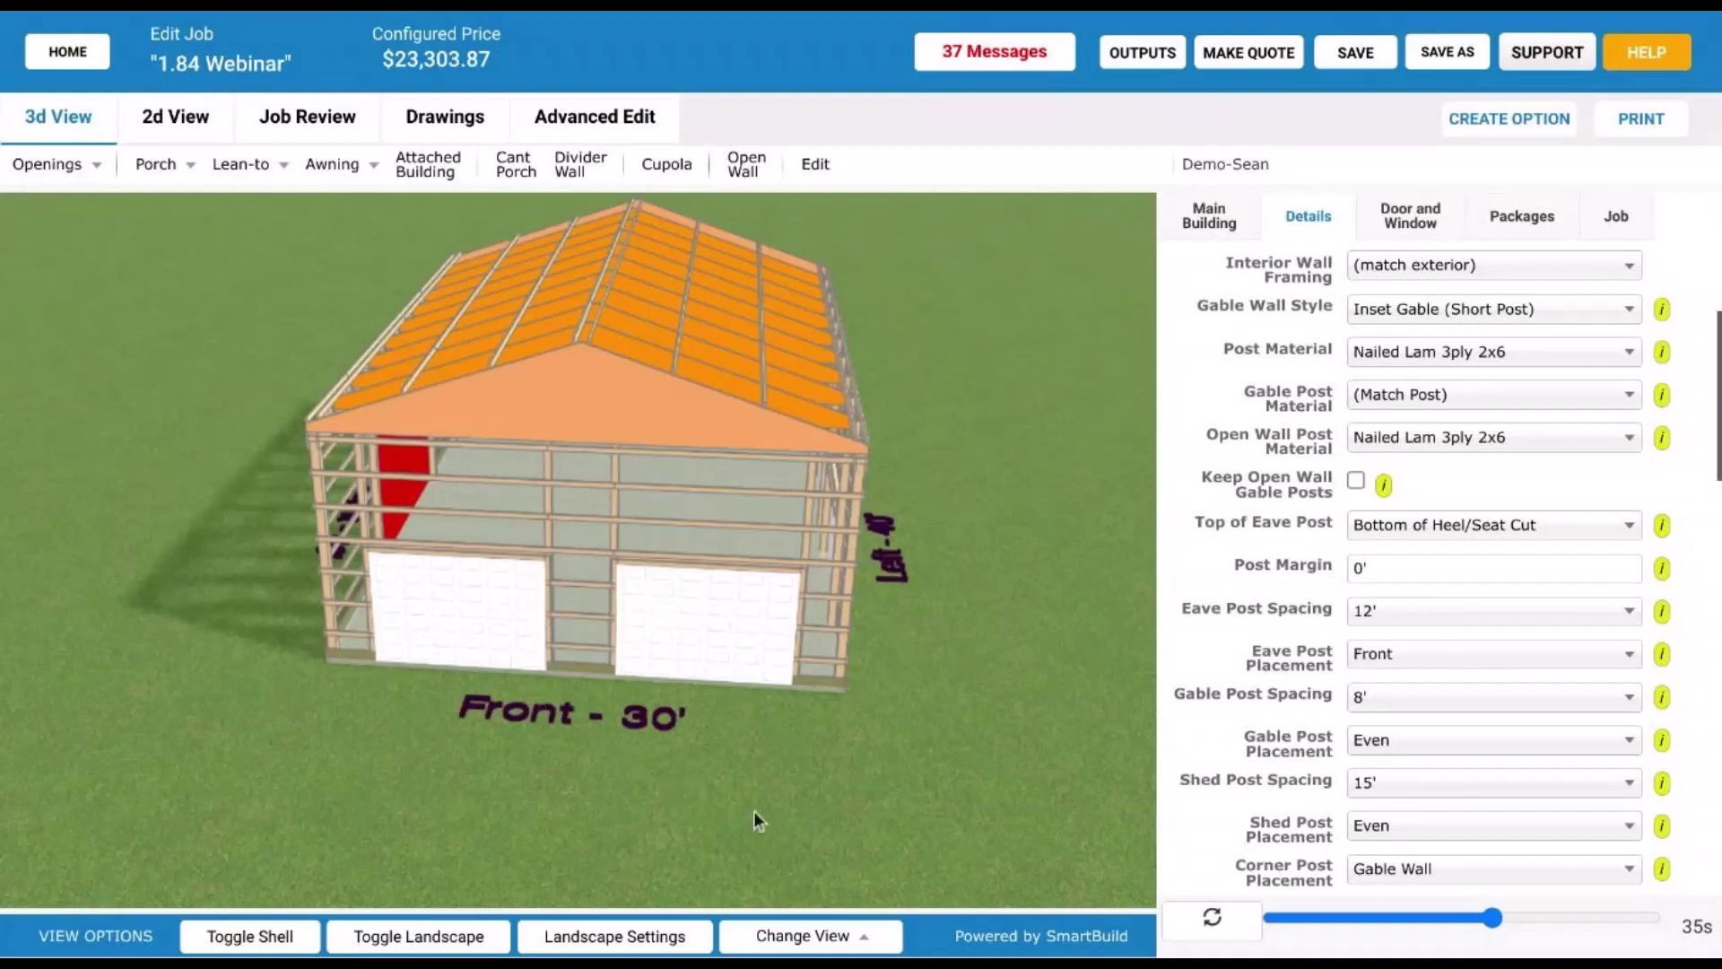
left_click_drag(753, 811, 608, 818)
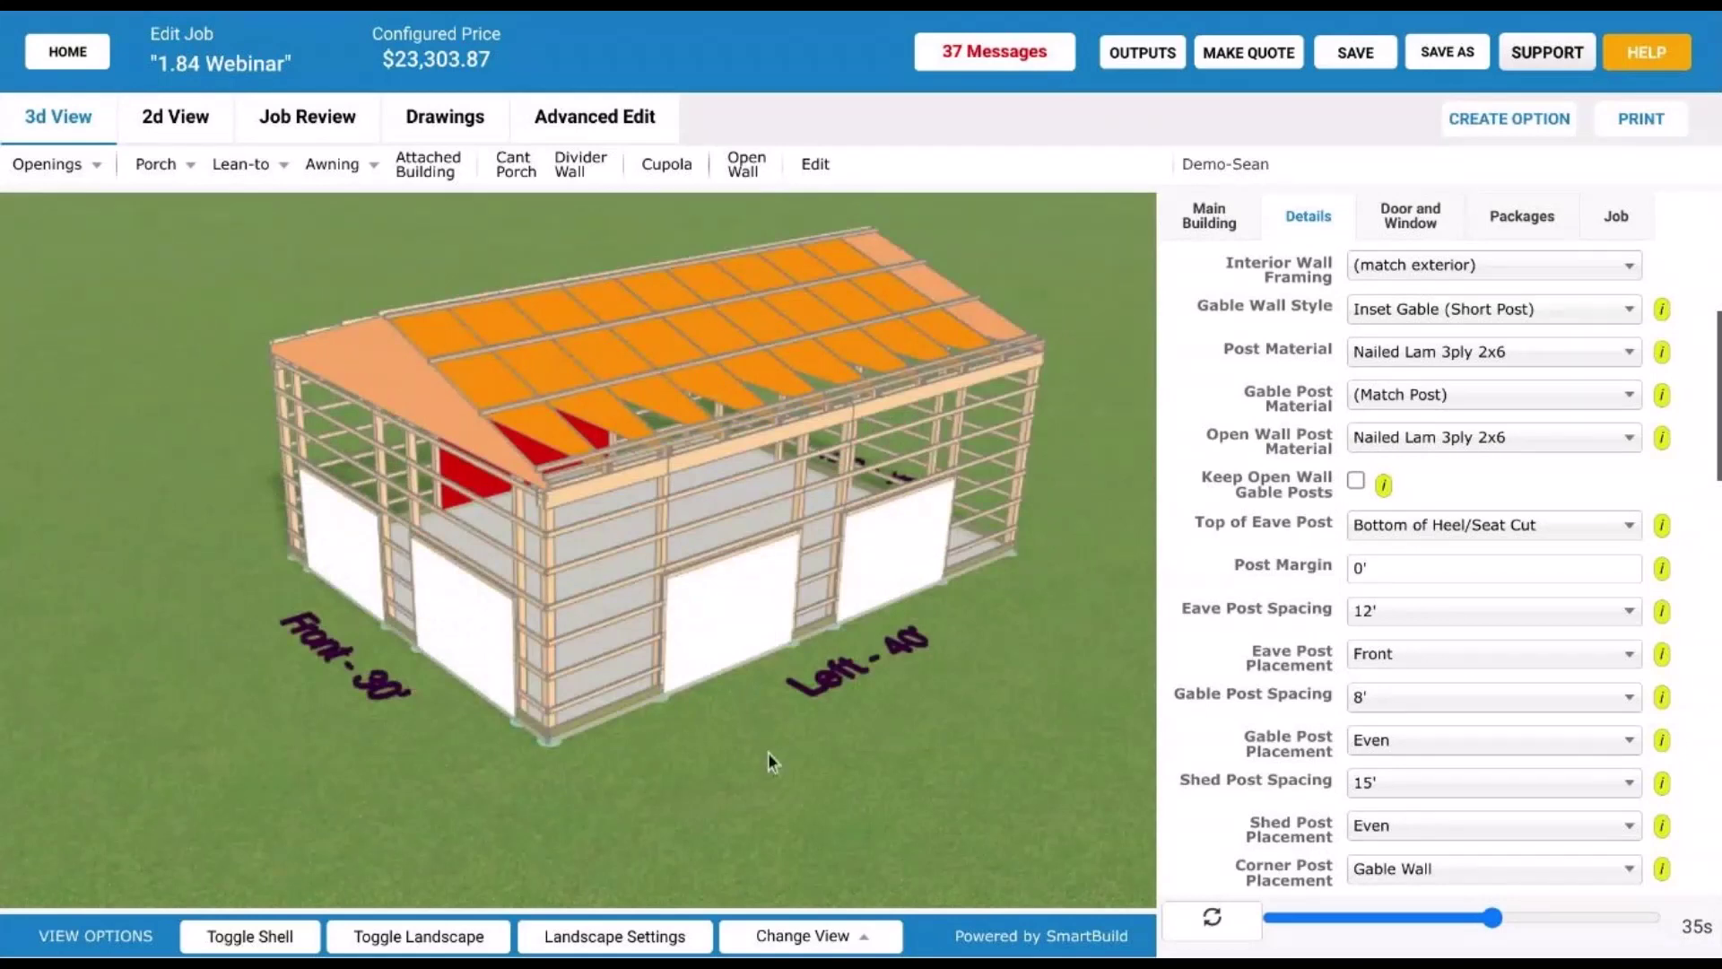
scroll(768, 752, "down", 3)
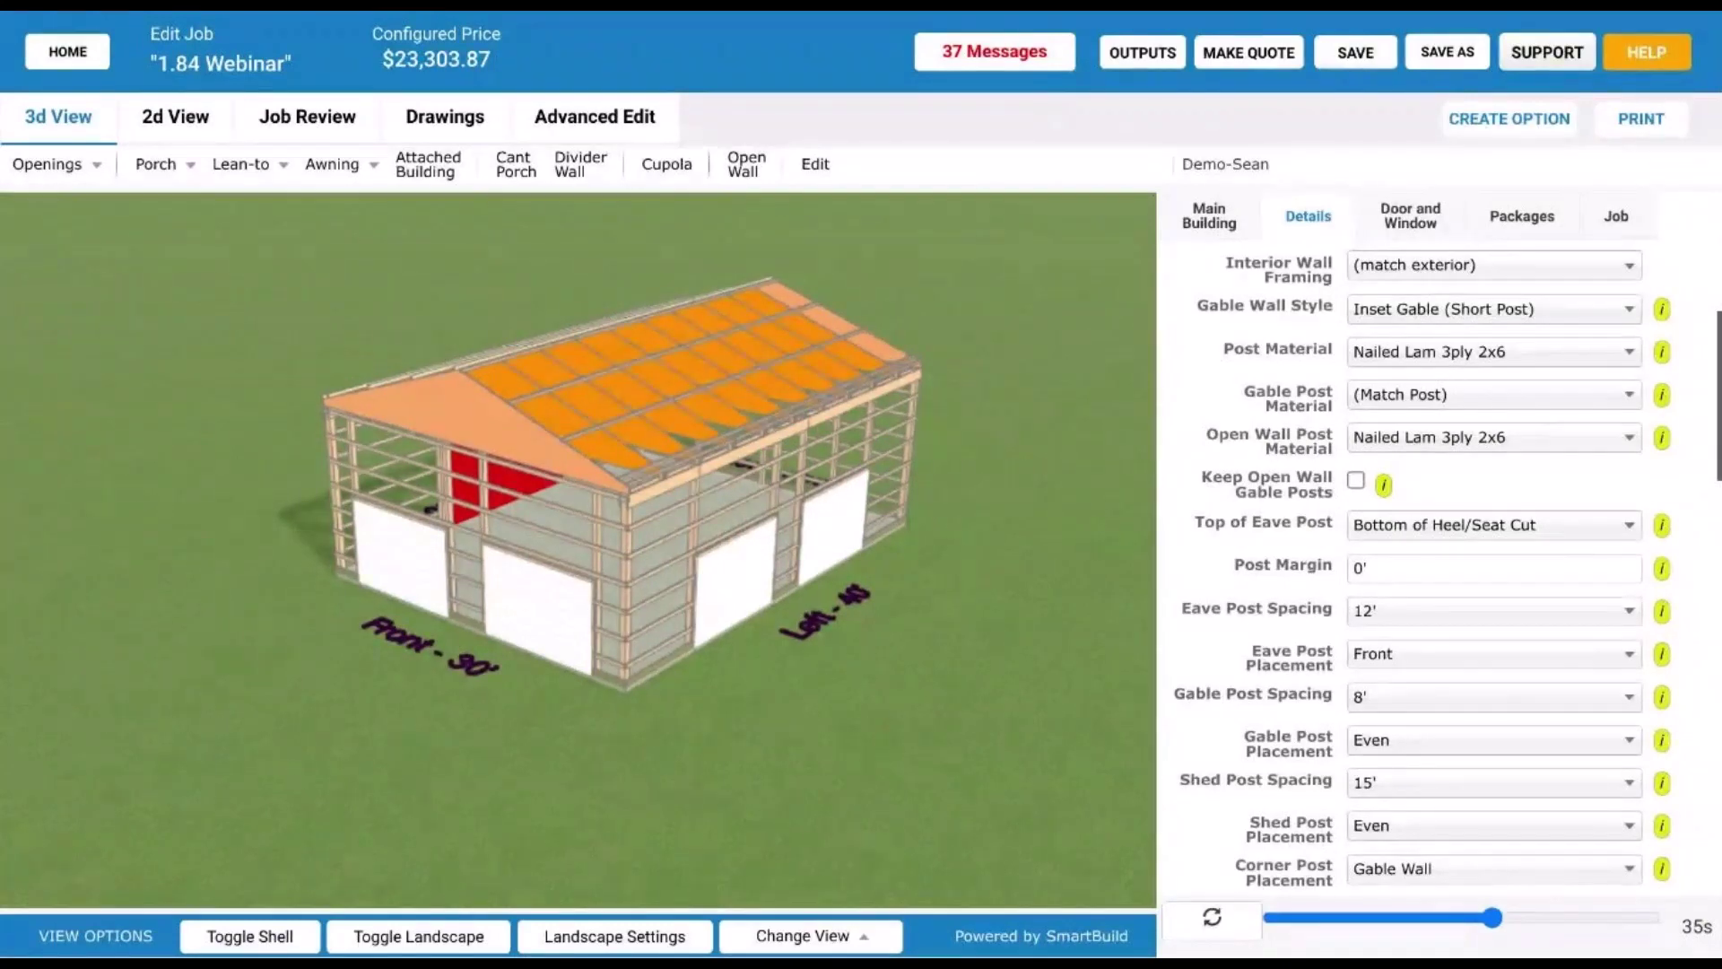
- Examine the left eave wall up close, following the header, truss bearing points and posts around its two overhead doors
left_click_drag(700, 684, 540, 551)
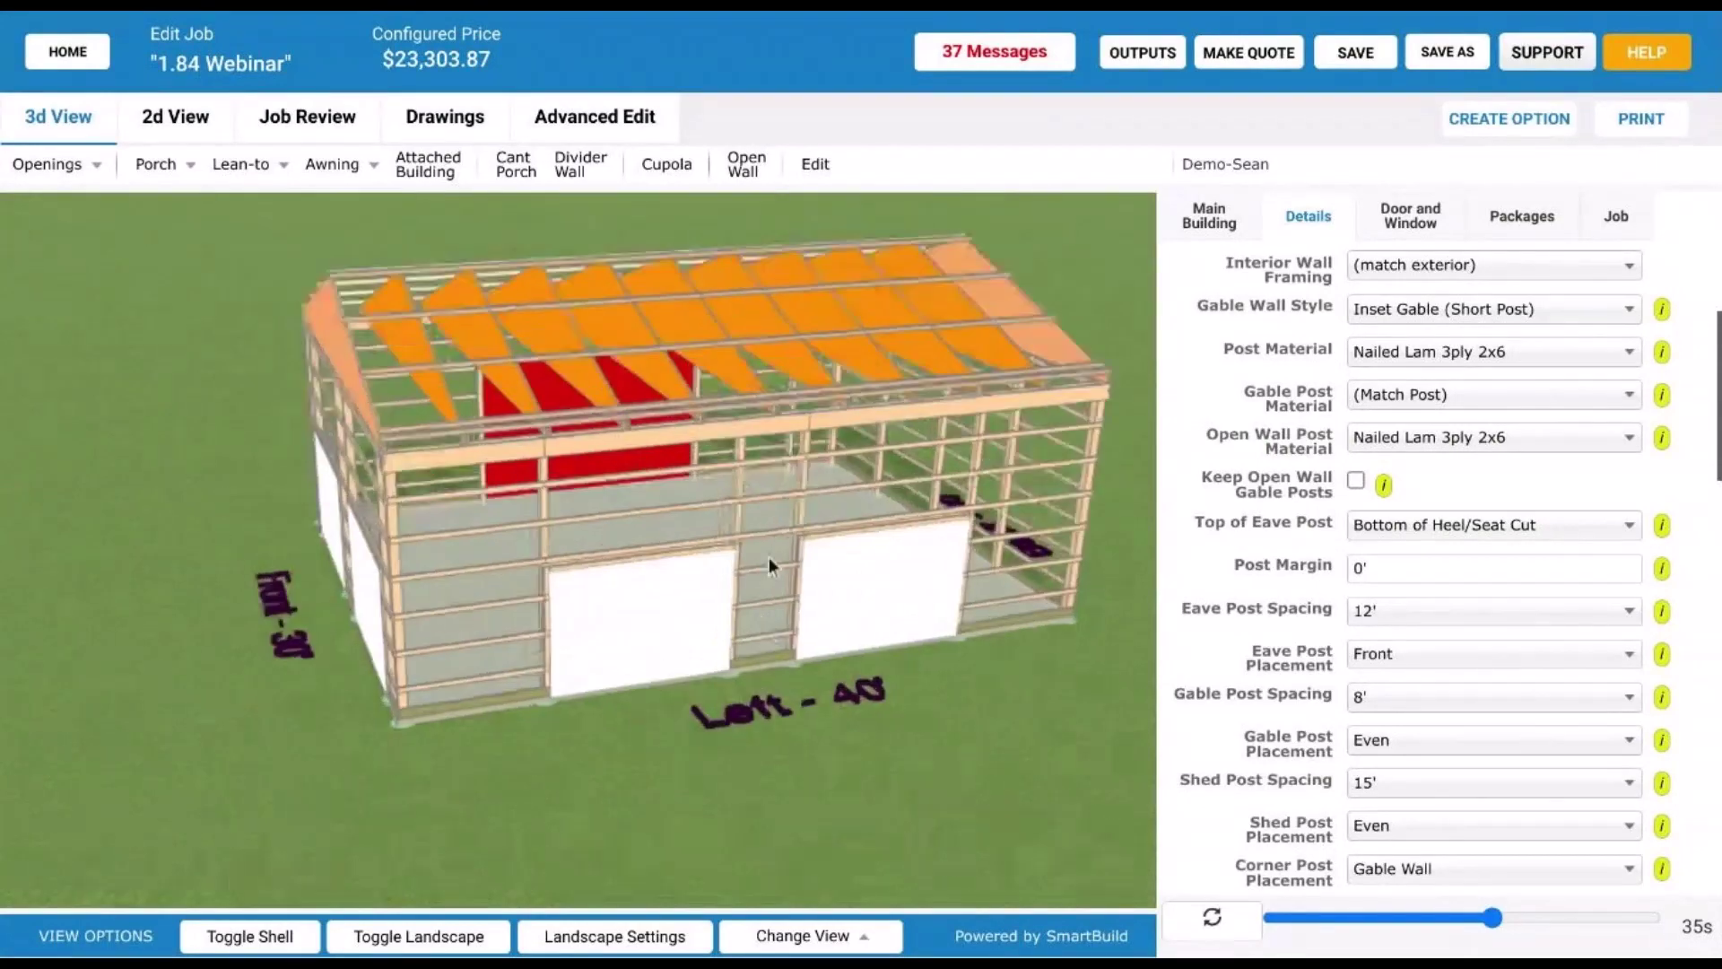
scroll(775, 594, "up", 2)
left_click_drag(767, 557, 544, 653)
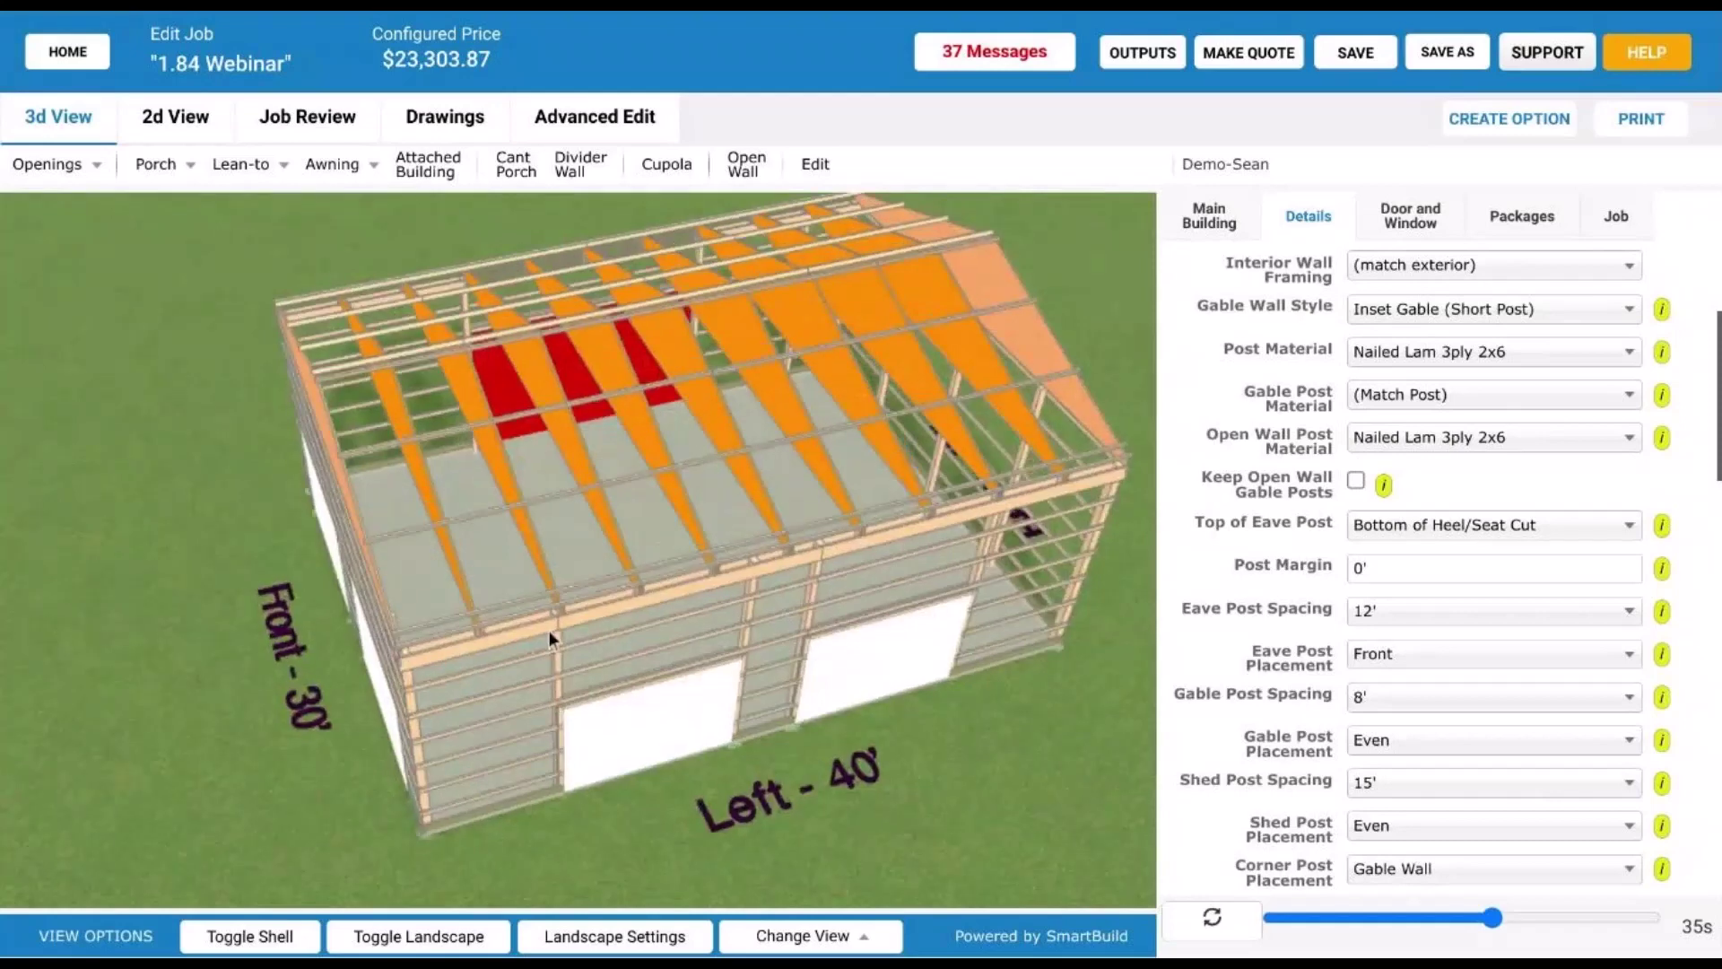
scroll(574, 621, "up", 2)
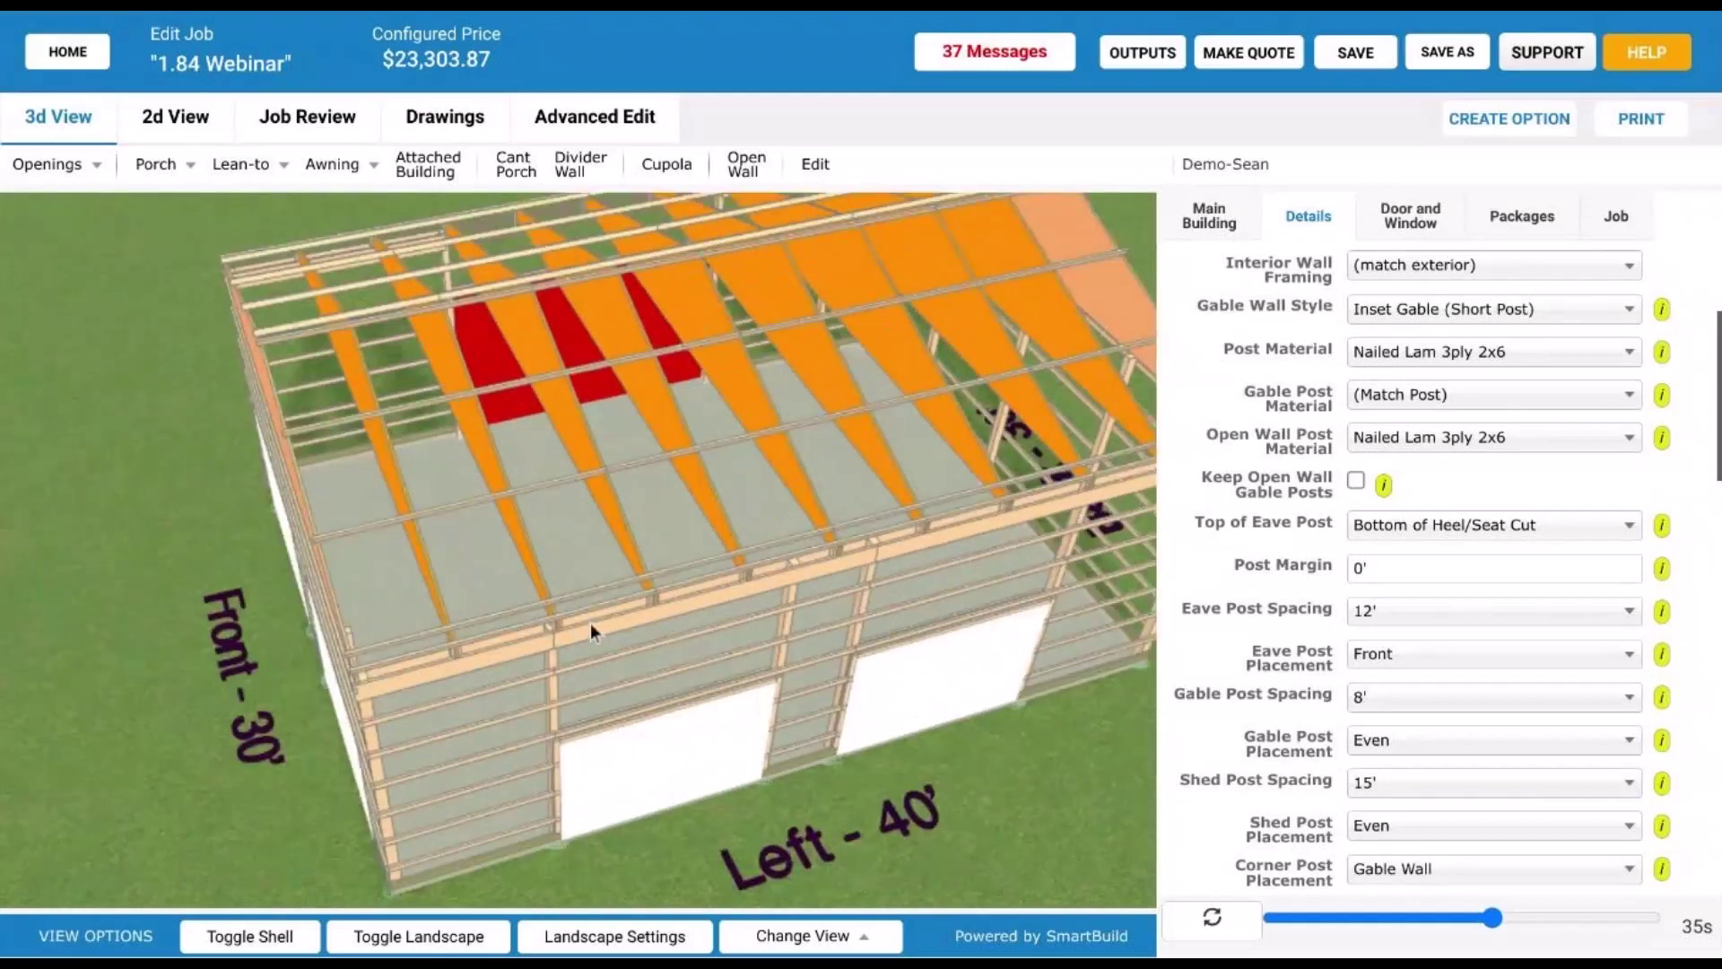
scroll(592, 623, "up", 3)
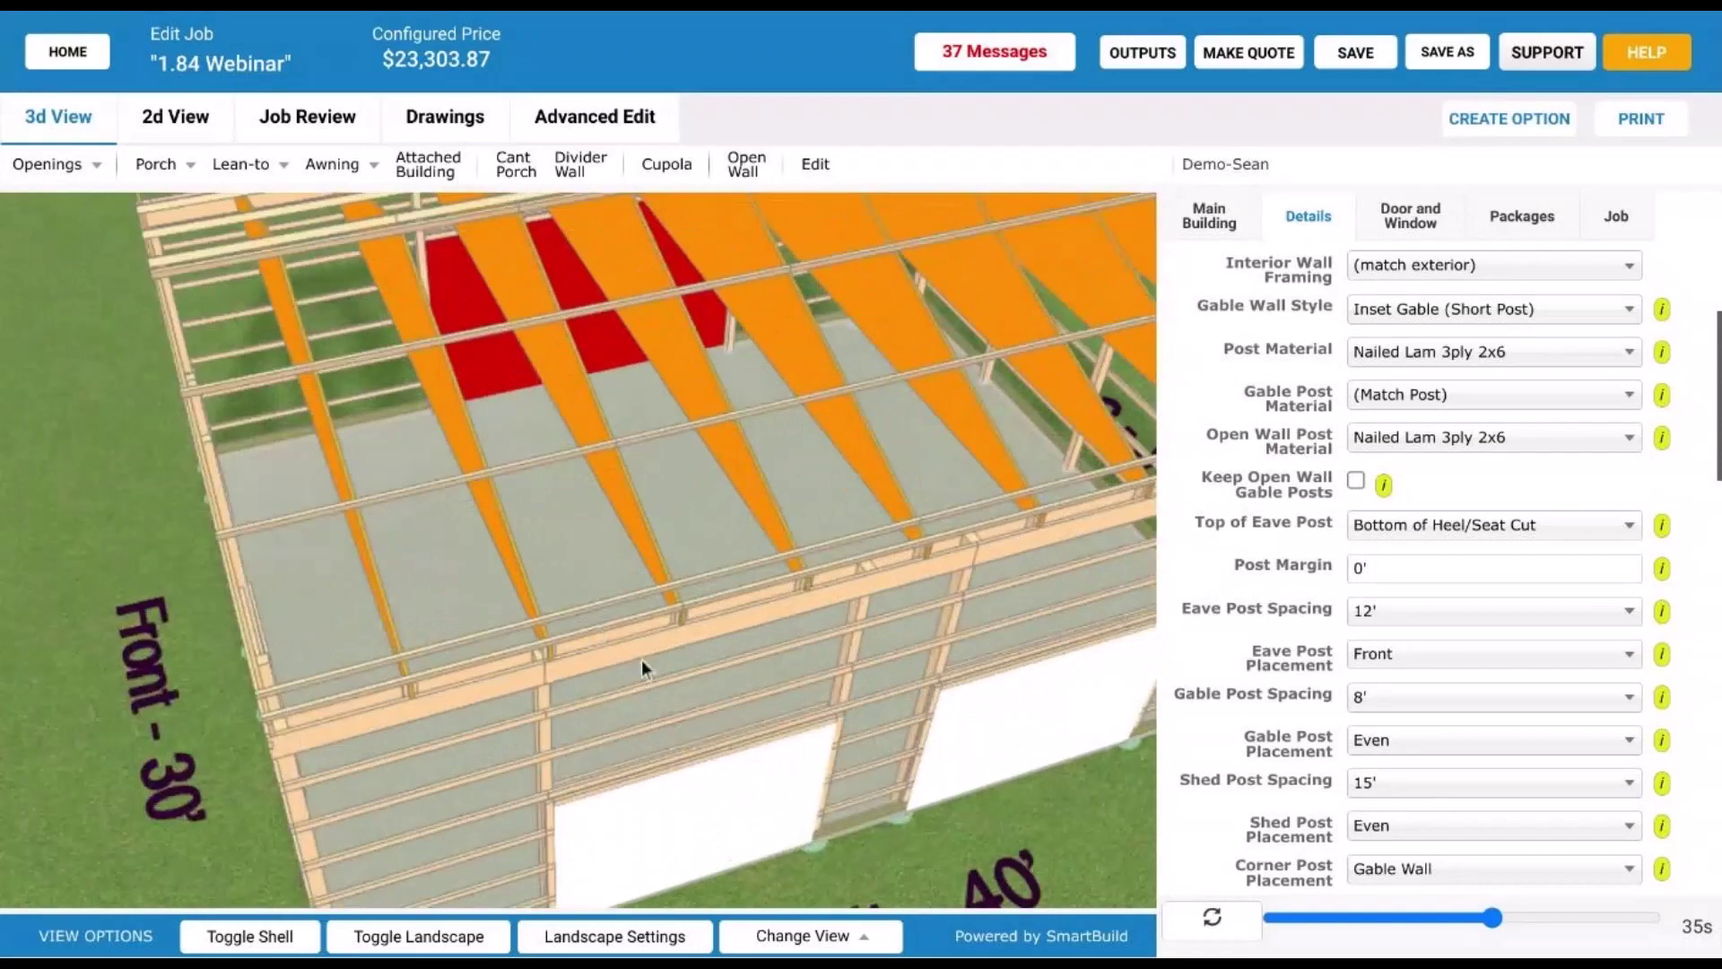
left_click_drag(658, 680, 734, 591)
scroll(1010, 513, "down", 2)
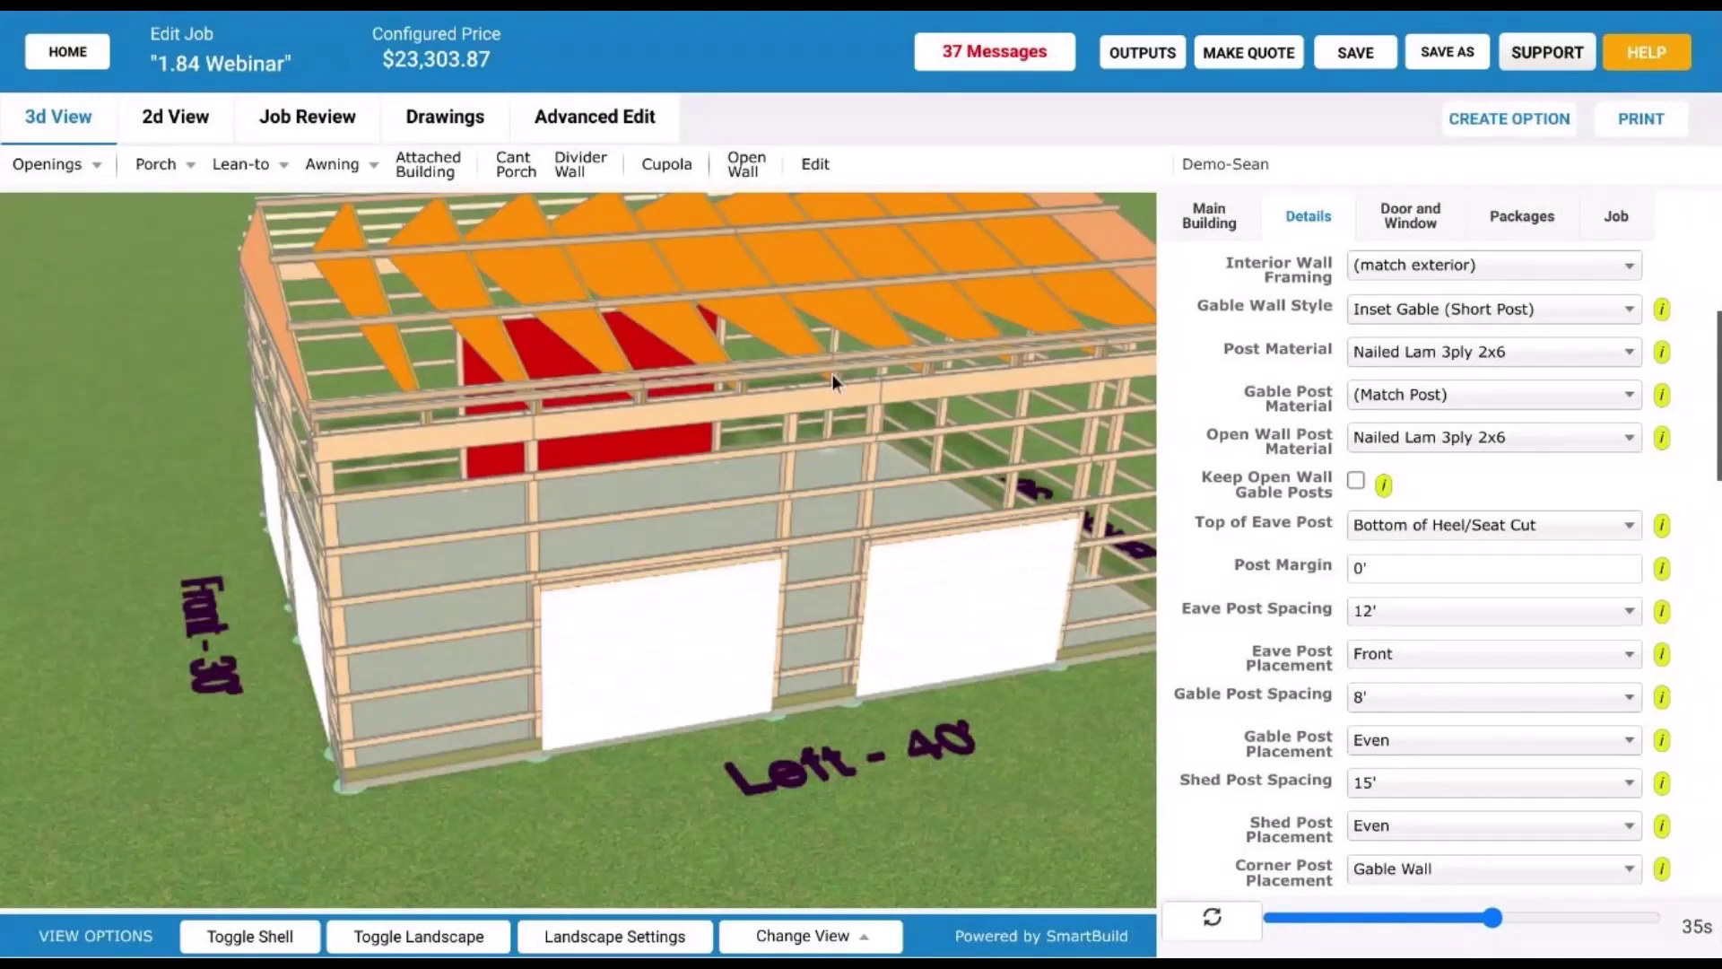
left_click_drag(881, 752, 837, 777)
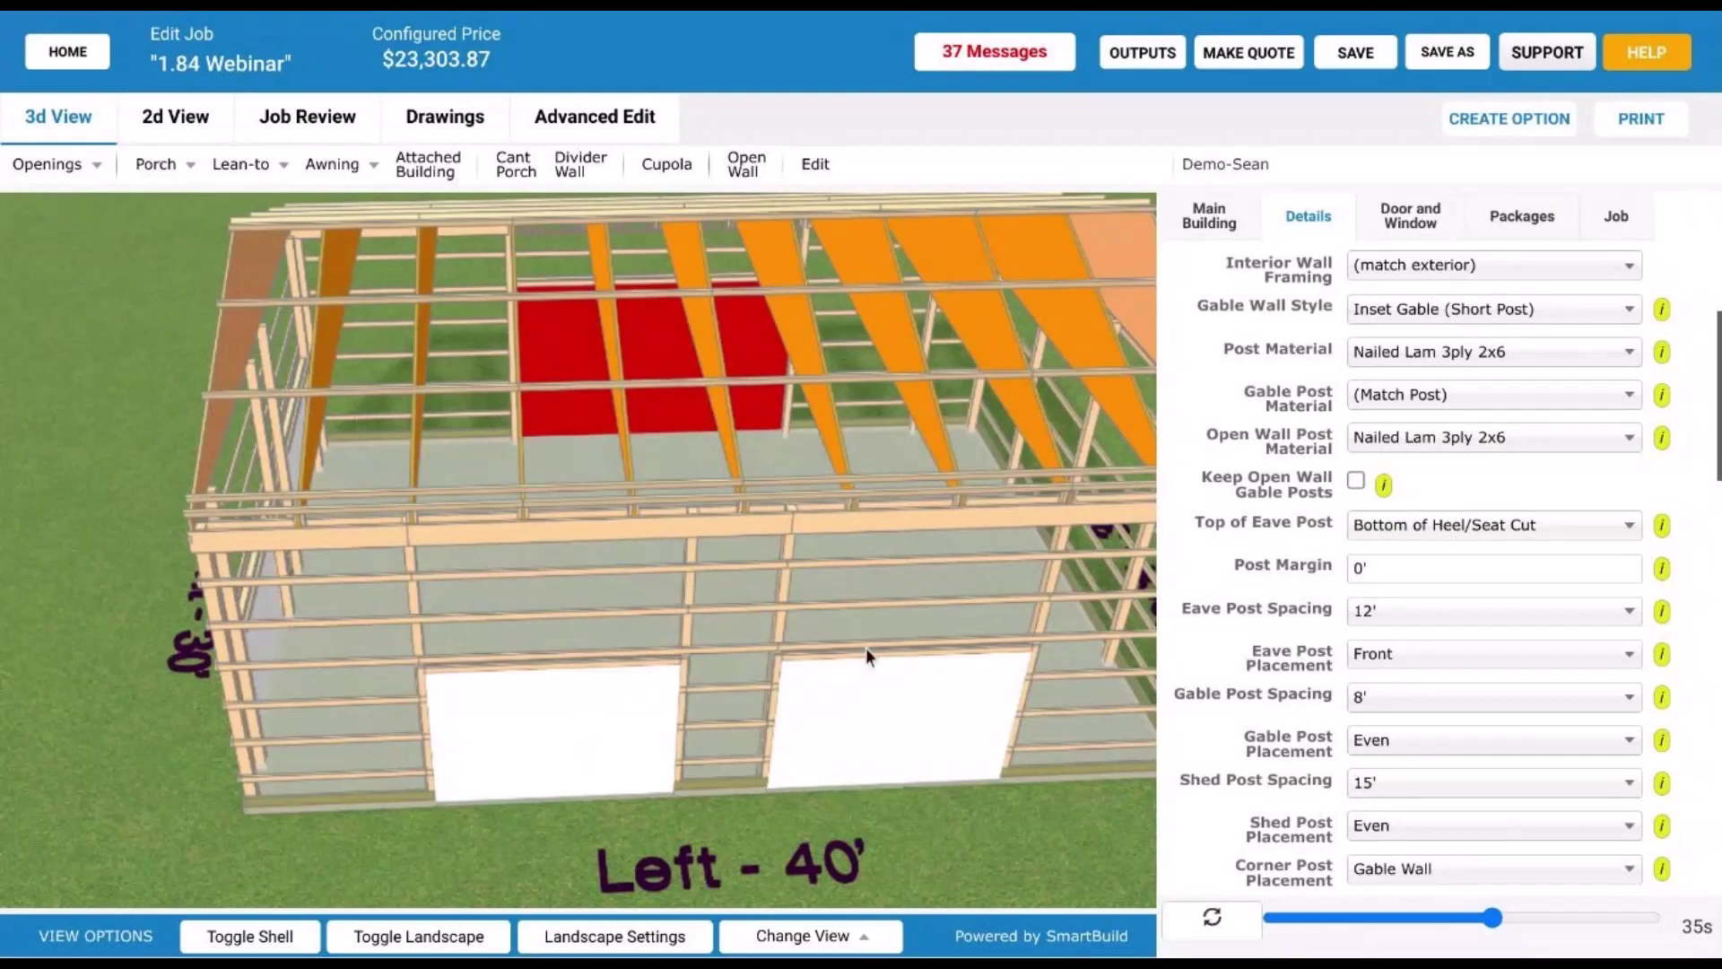
left_click_drag(865, 648, 686, 536)
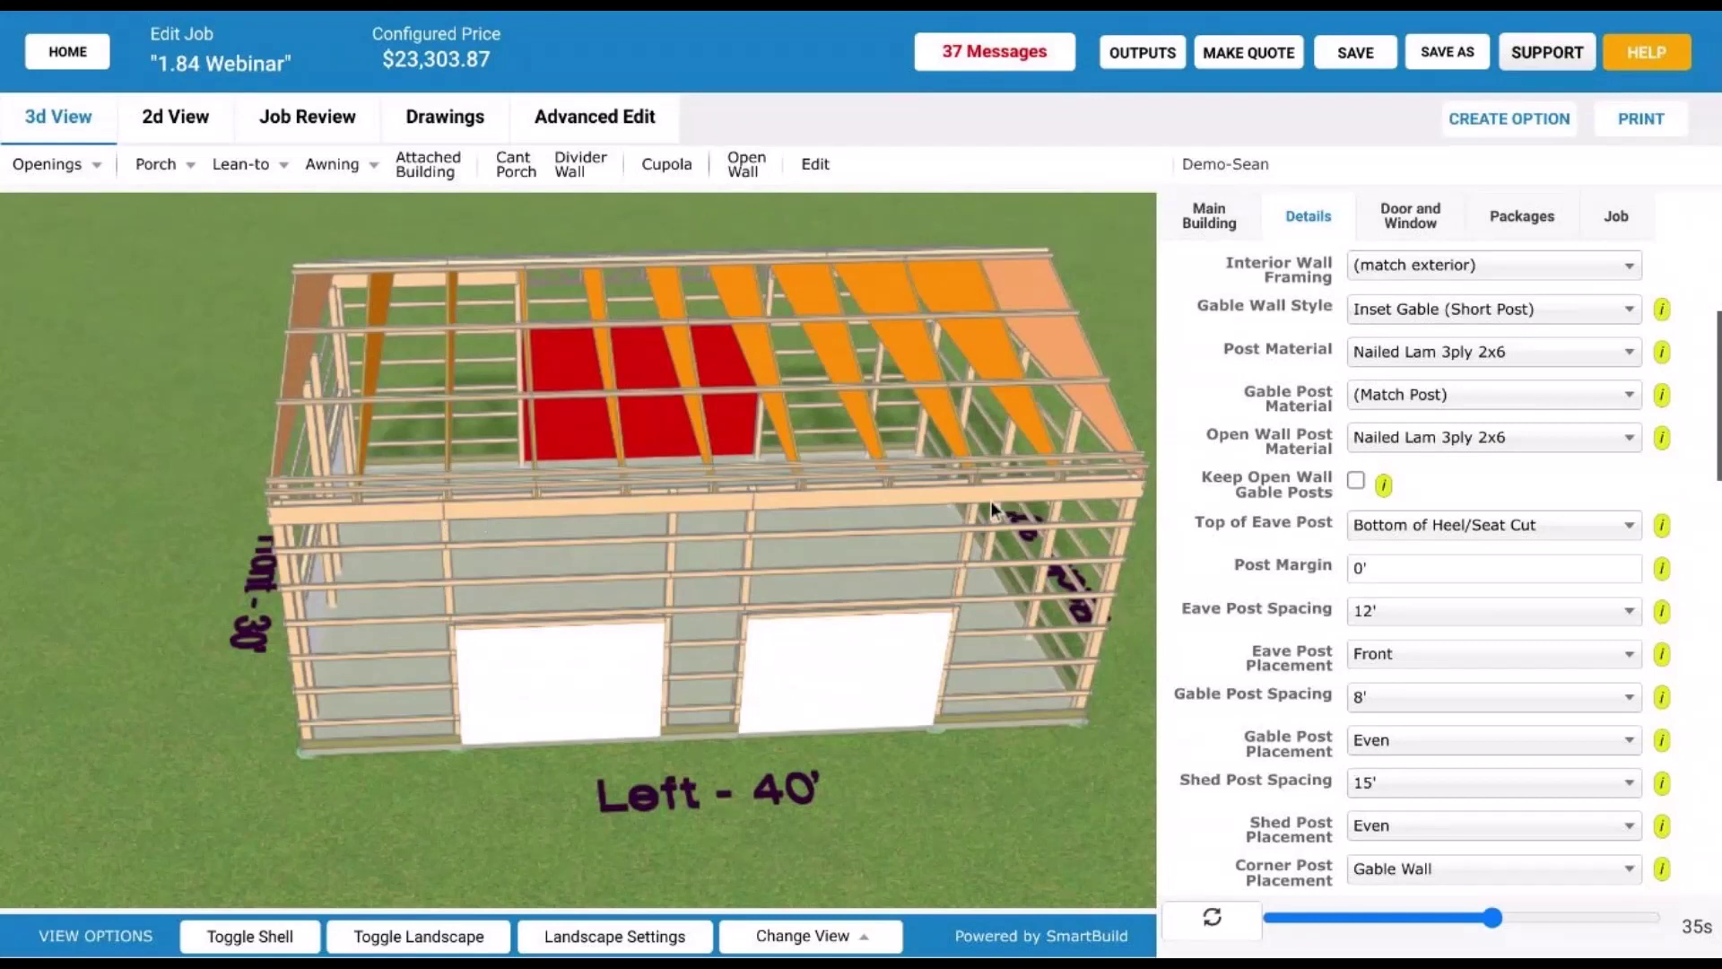
scroll(915, 497, "down", 2)
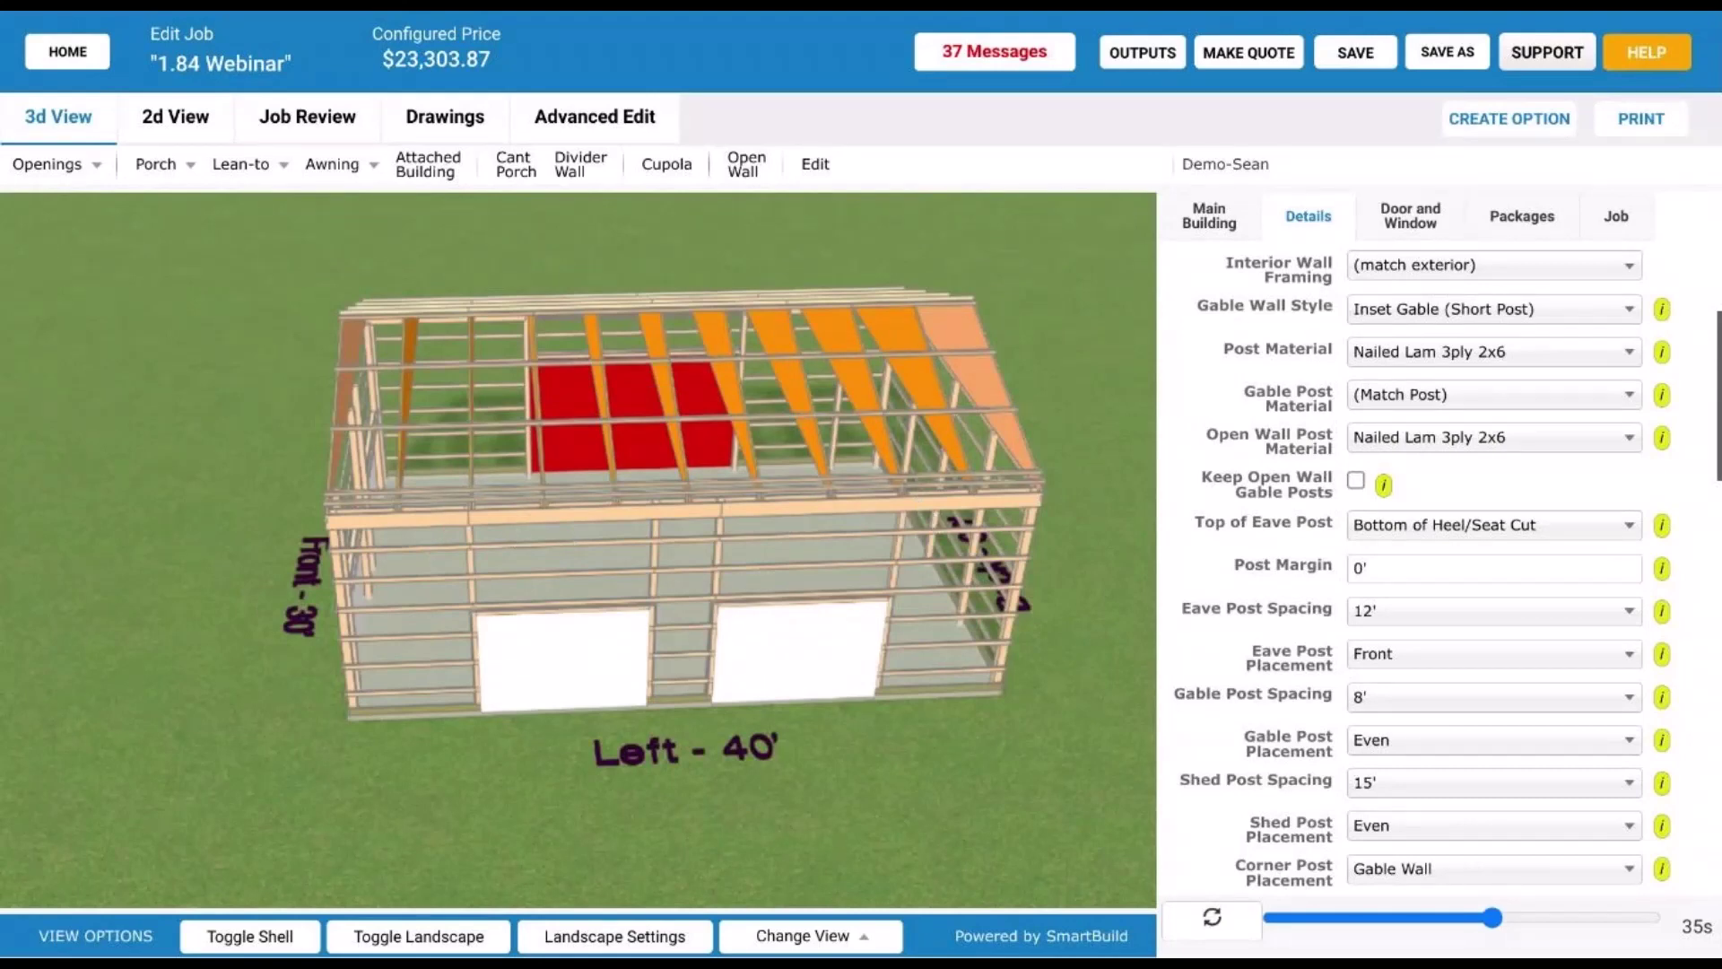
scroll(647, 513, "down", 2)
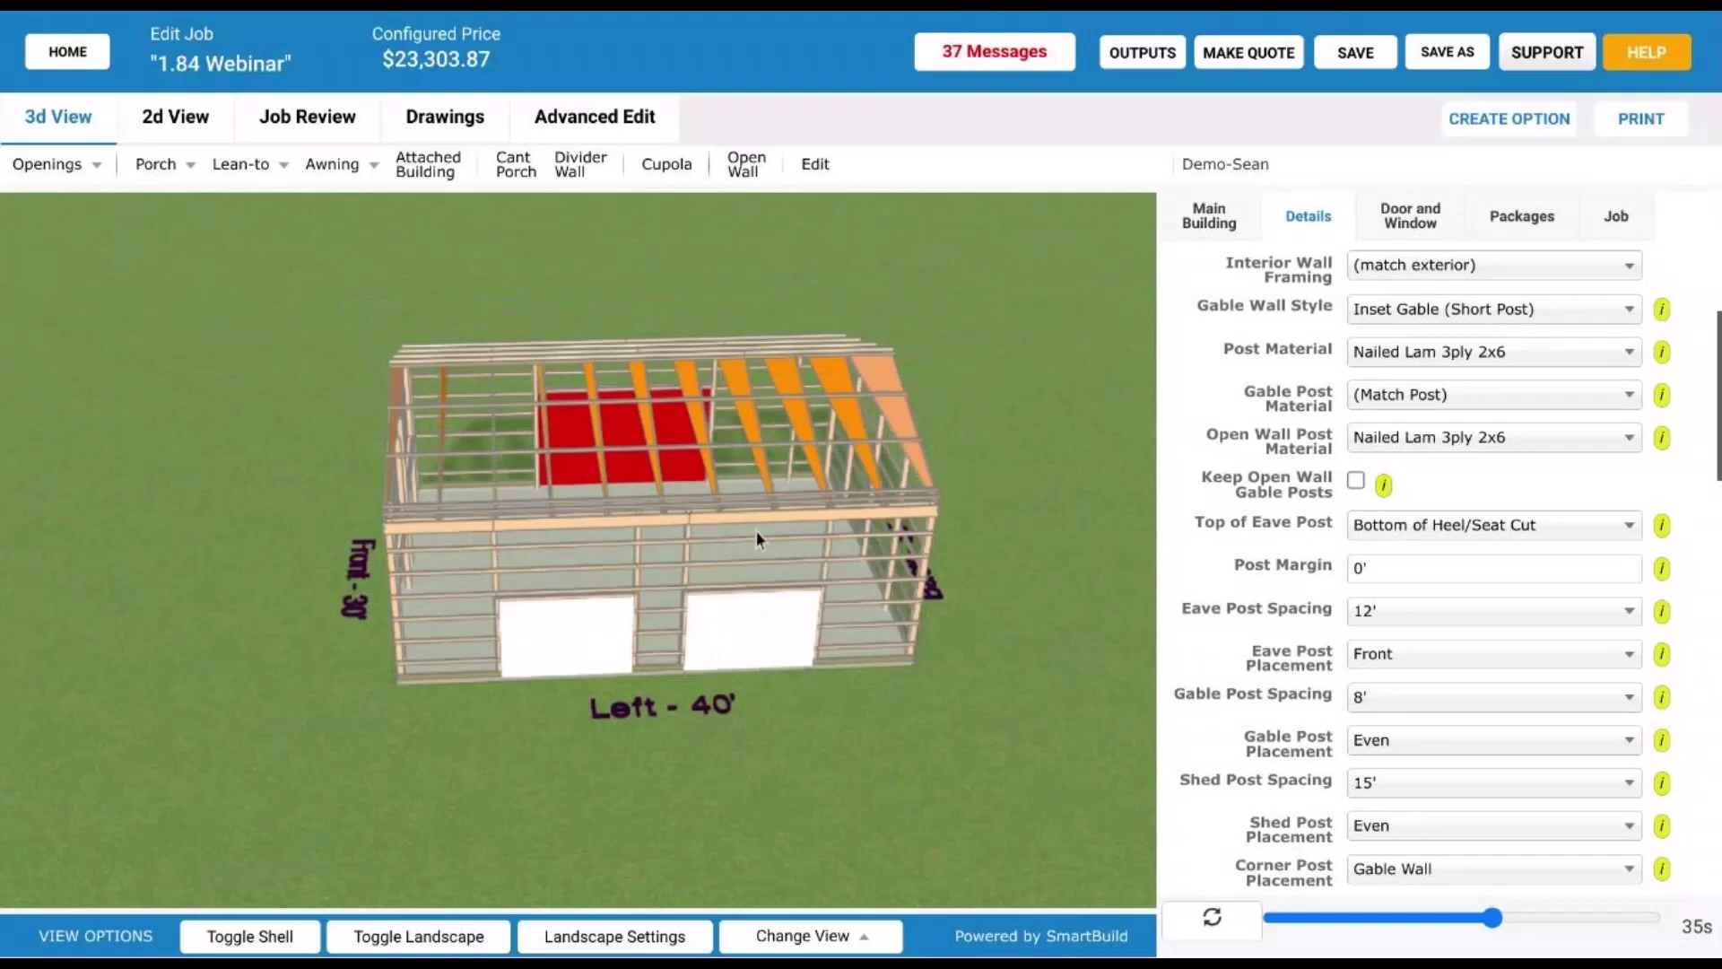
- Delete the left wall's overhead door nearest the front and shift its remaining overhead door farther toward the back of the building
left_click_drag(756, 531, 815, 736)
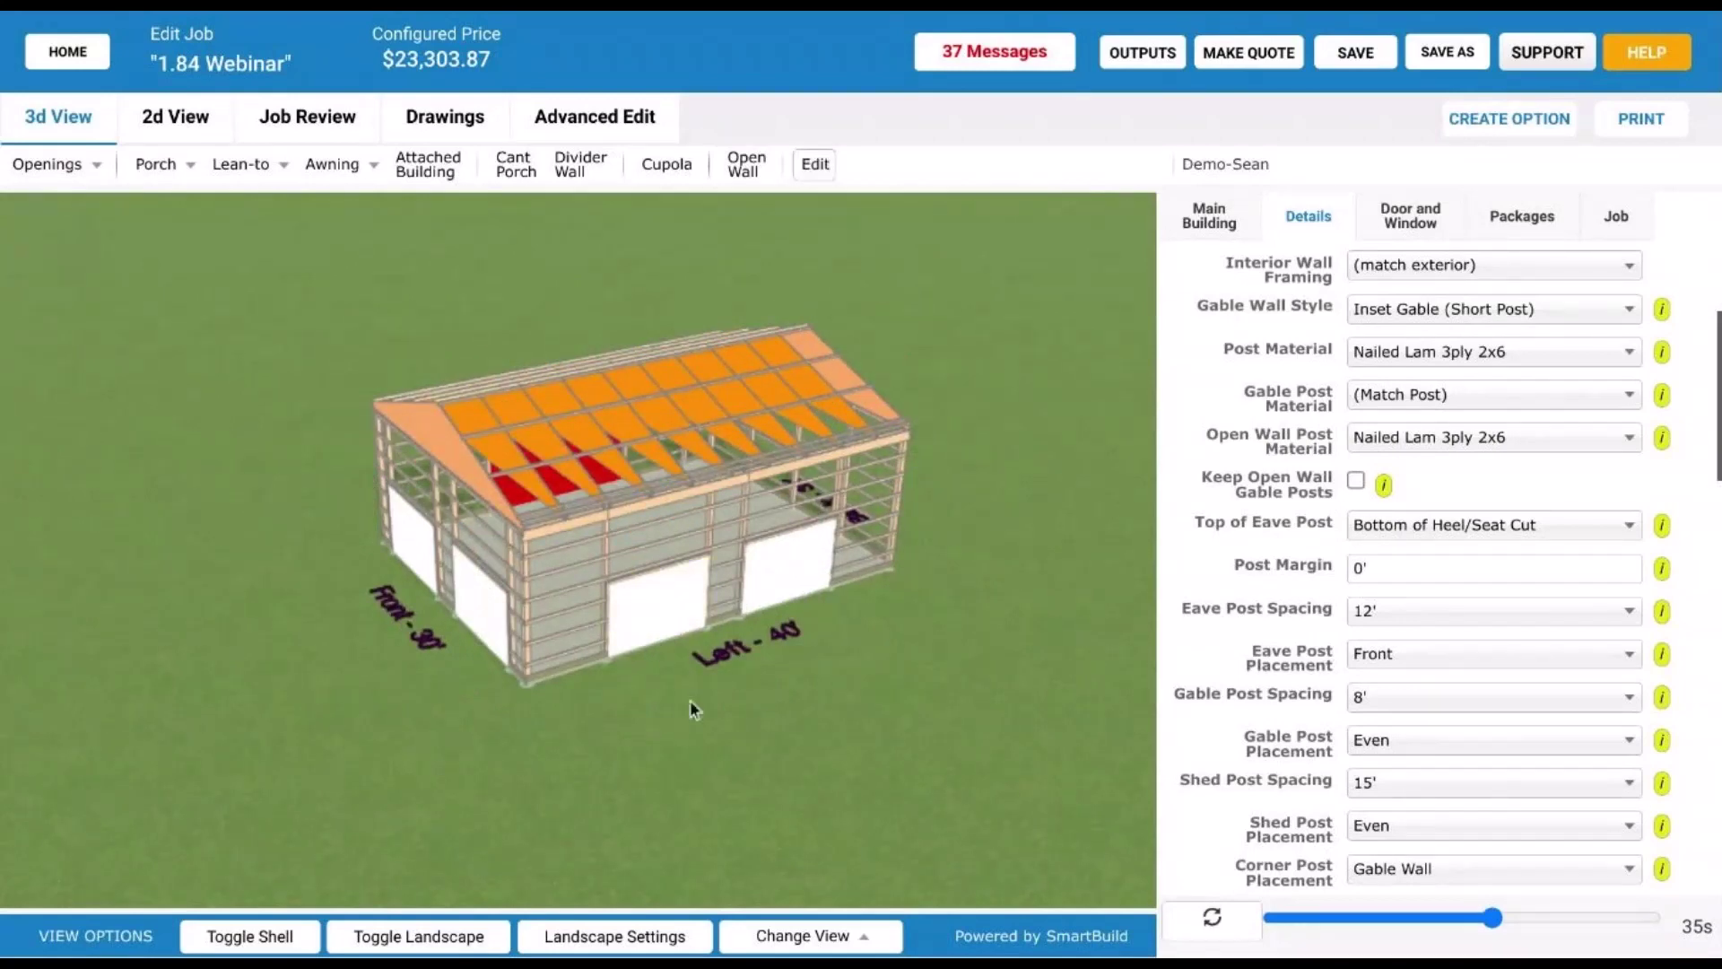
left_click_drag(691, 702, 678, 699)
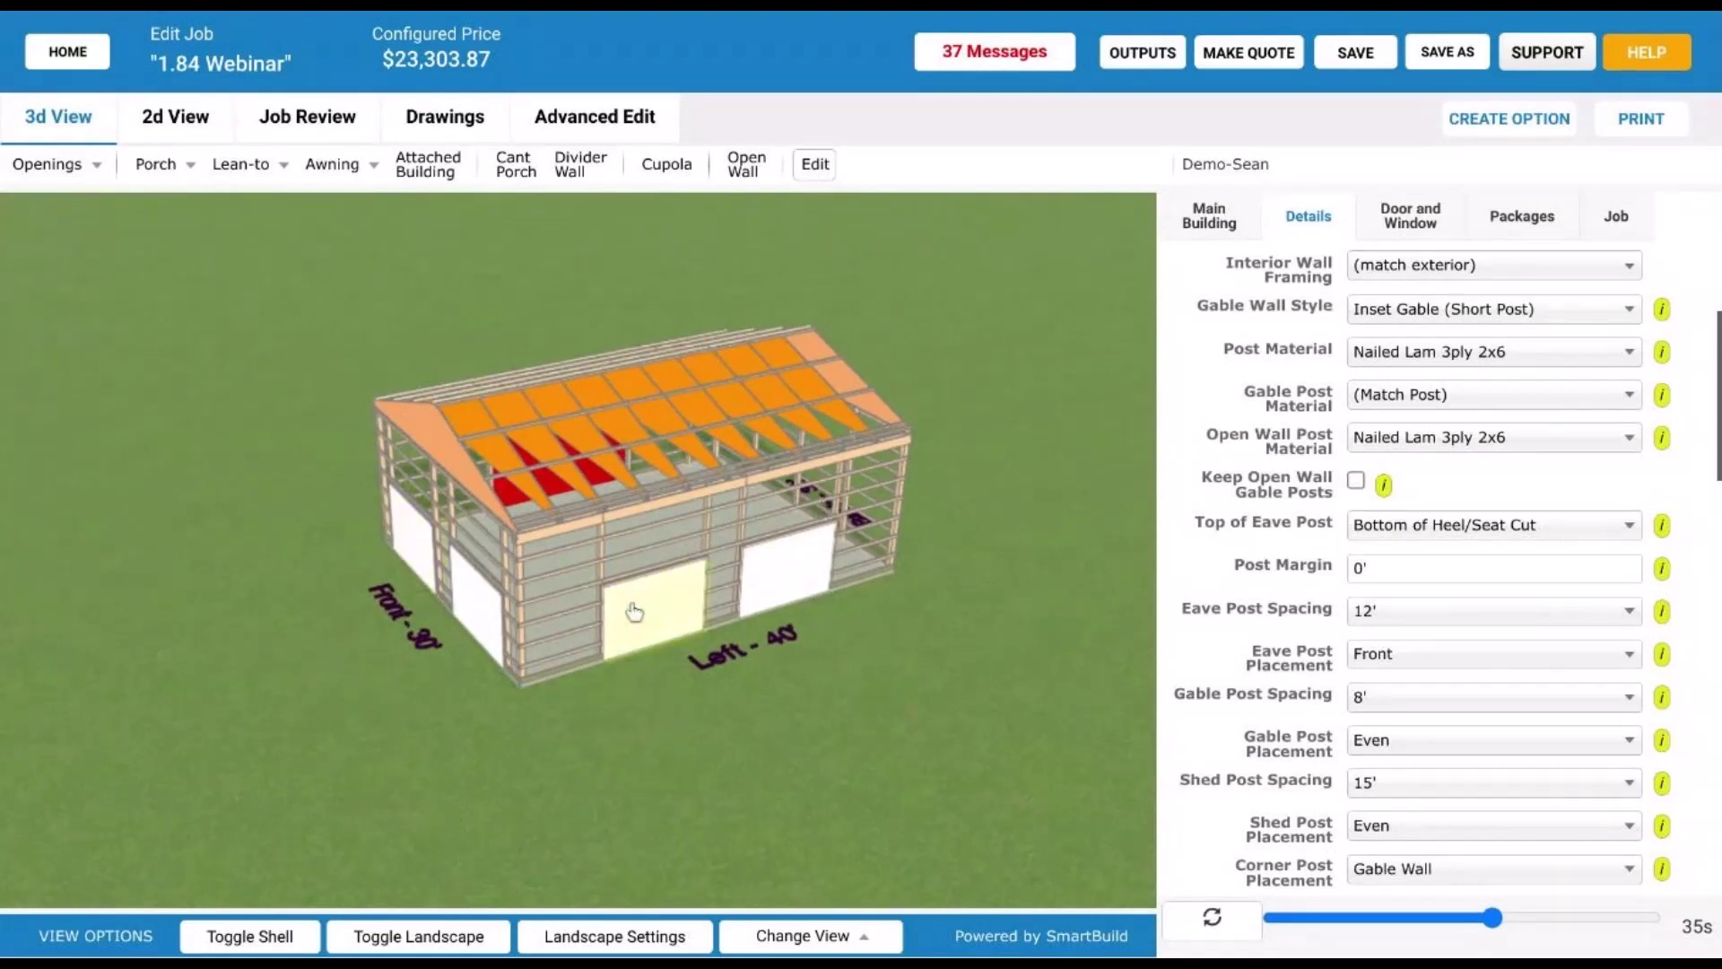
left_click_drag(738, 793, 729, 750)
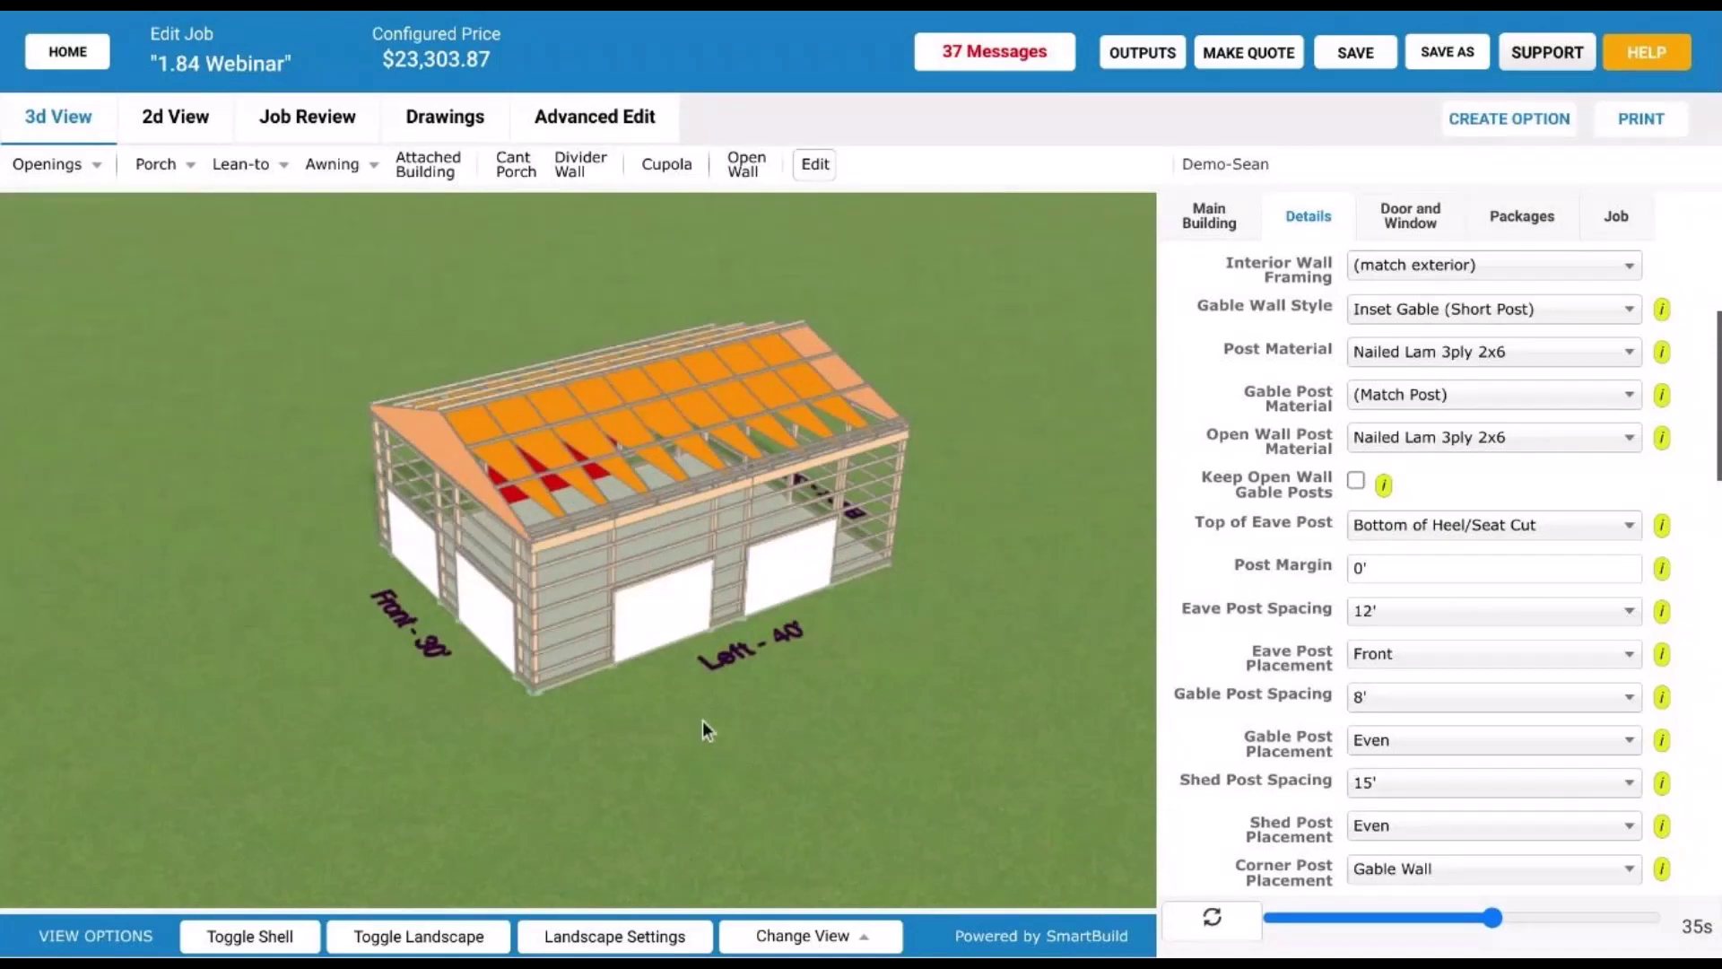
left_click(653, 627)
left_click(1431, 898)
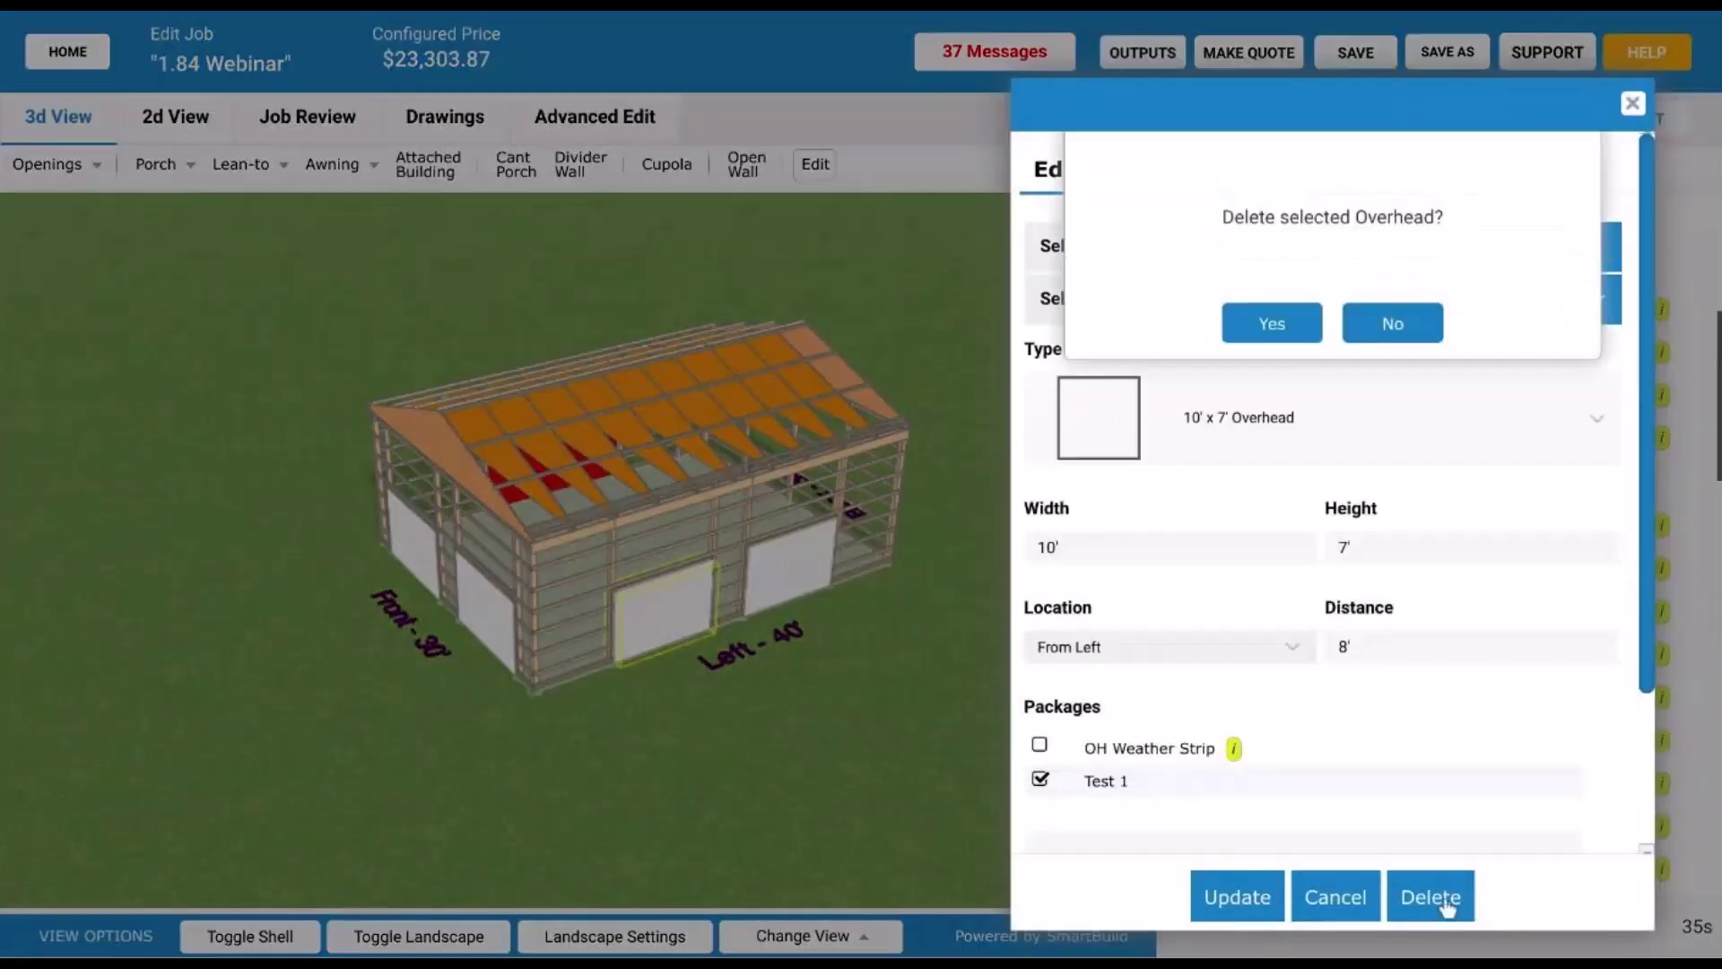
left_click(1289, 335)
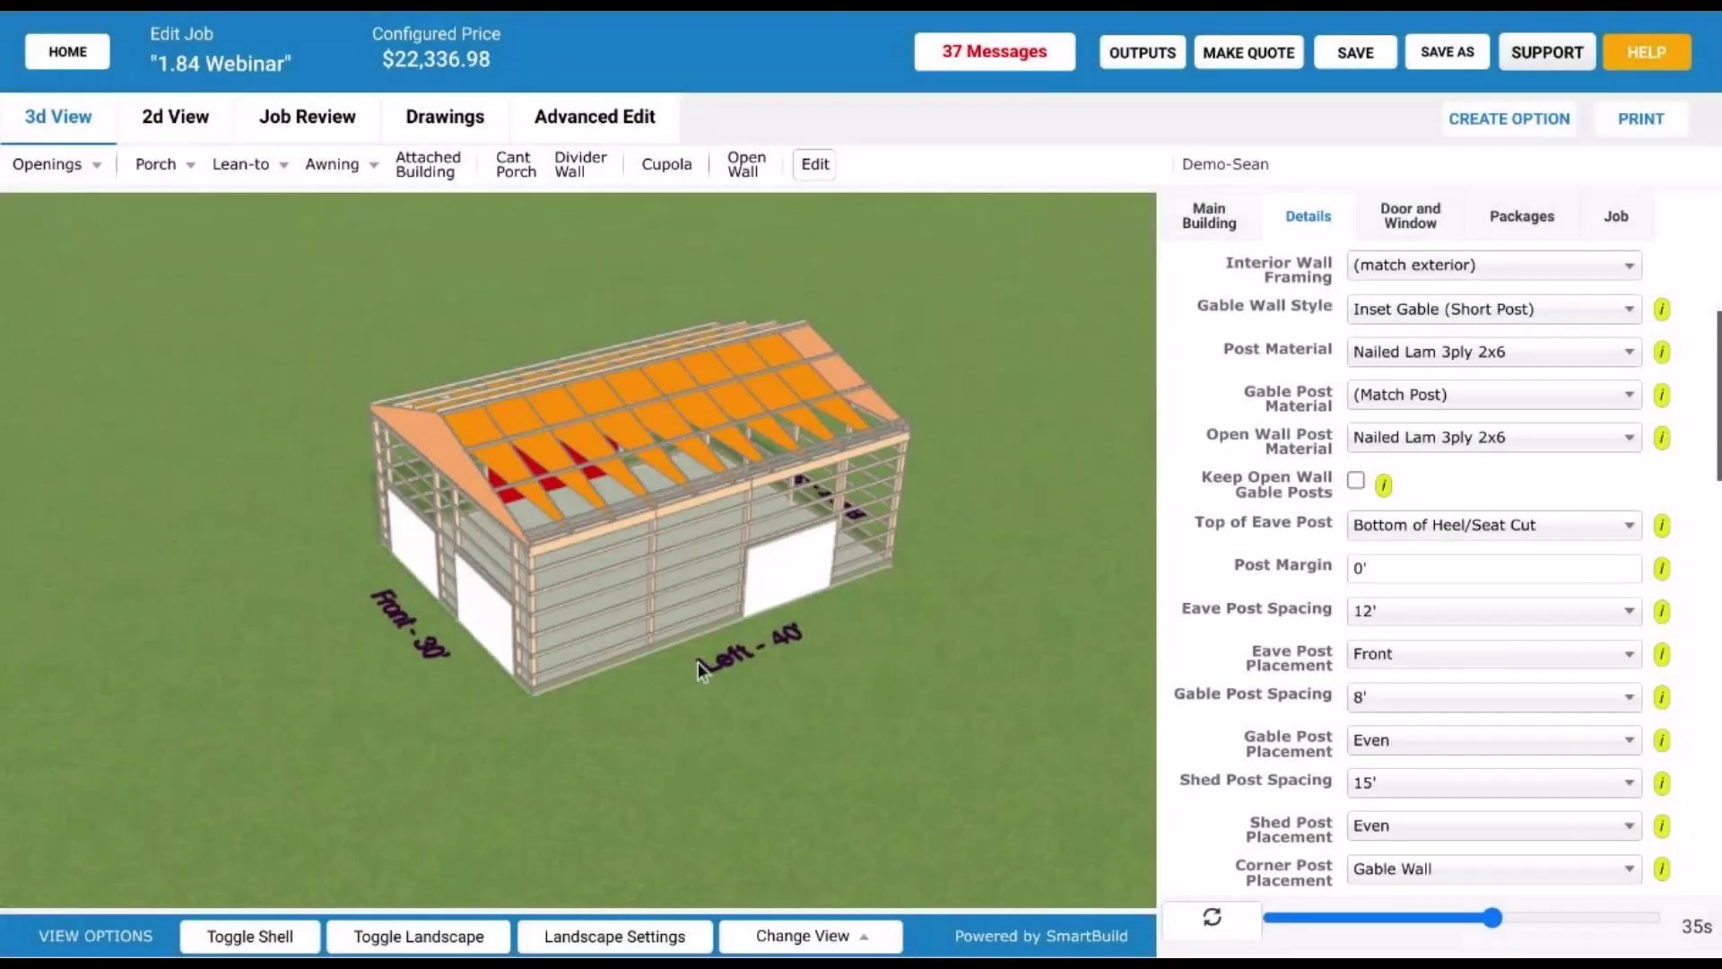
left_click(698, 662)
left_click_drag(731, 575, 730, 779)
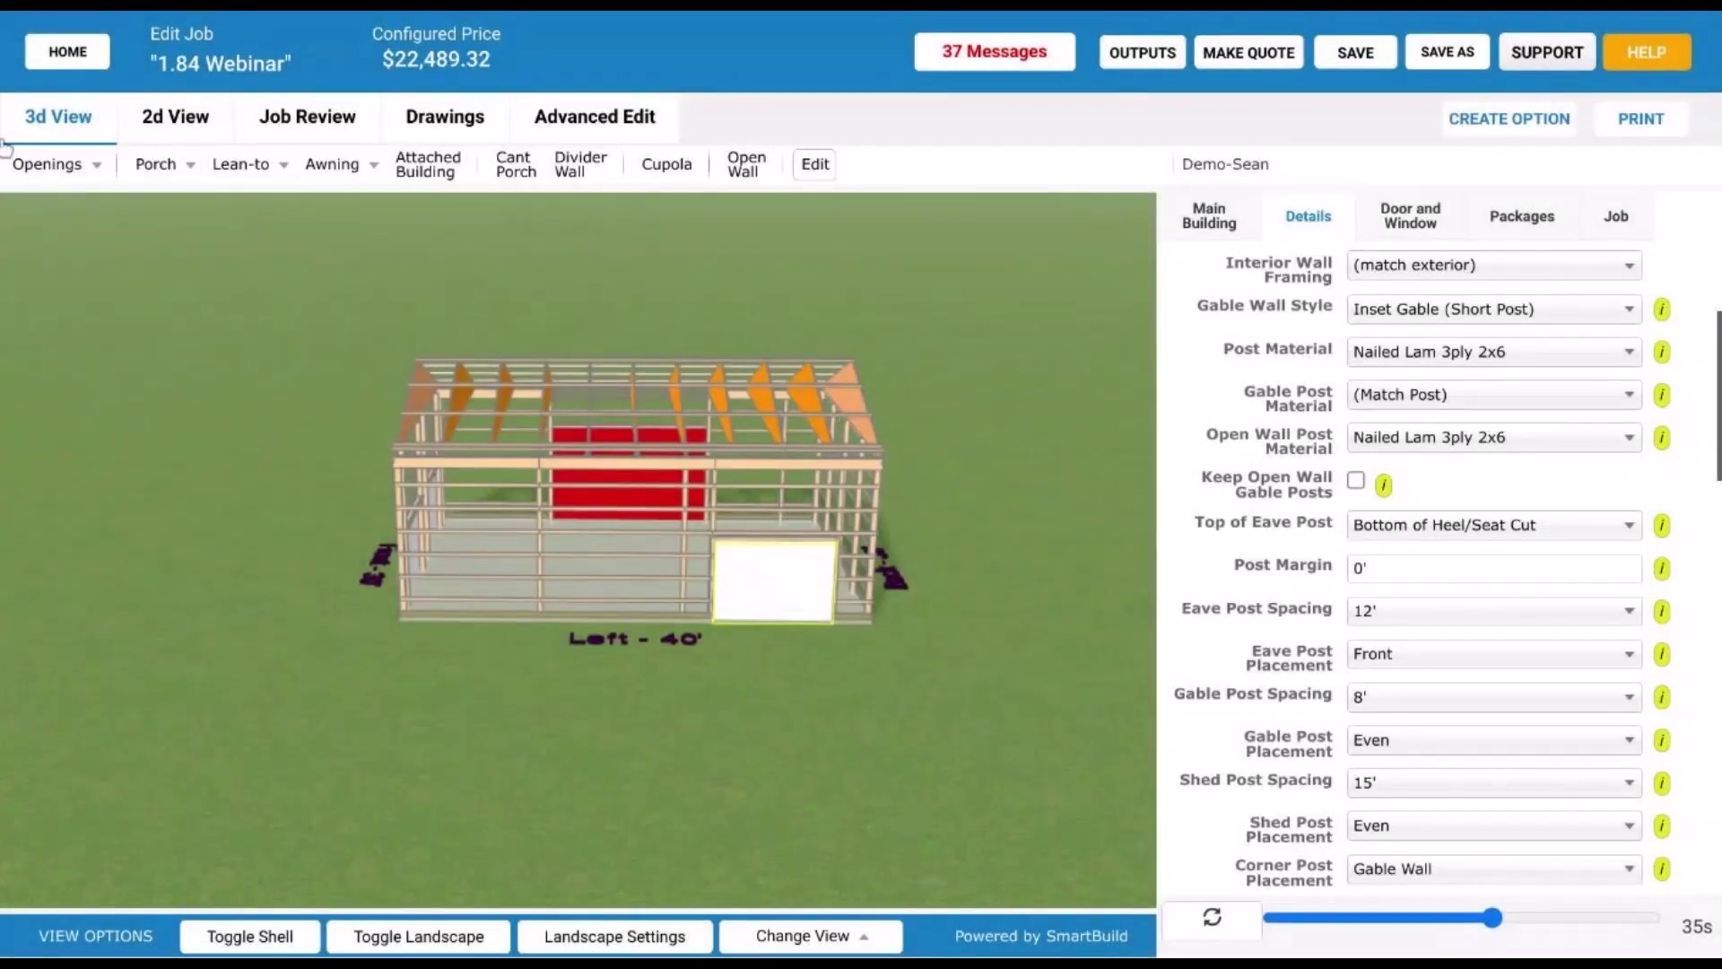
- Add a 10' x 7' overhead door to the left wall, between its existing overhead door and the front corner
left_click(77, 164)
left_click(254, 275)
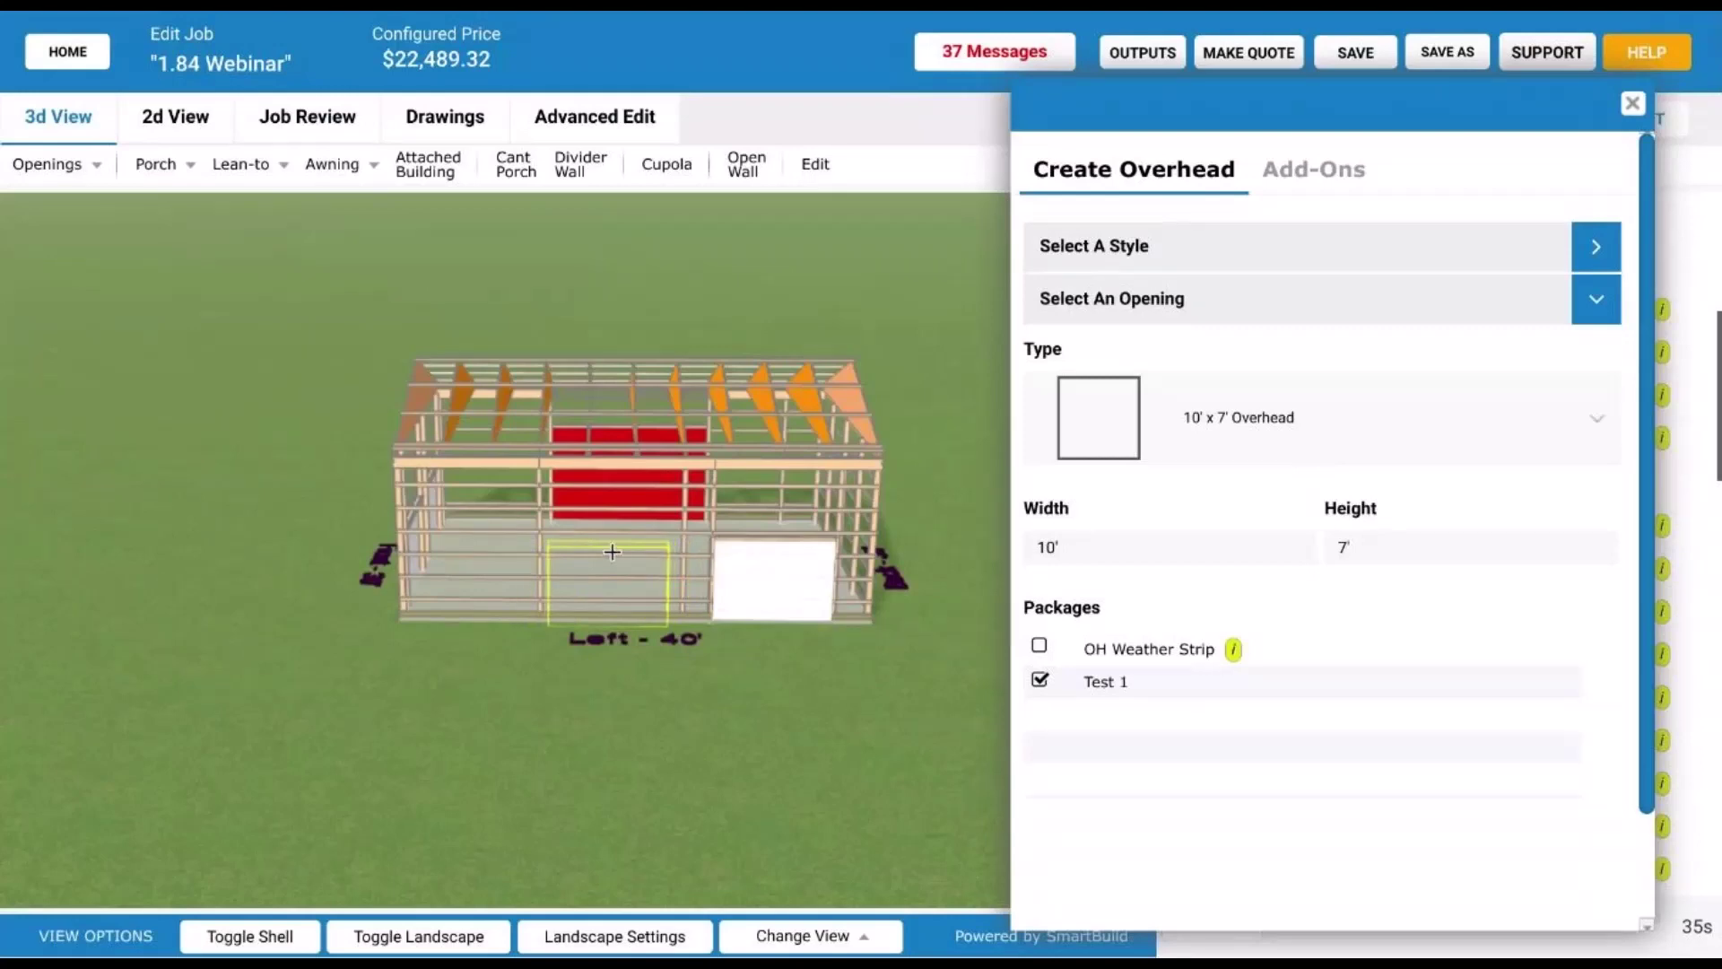
left_click(613, 551)
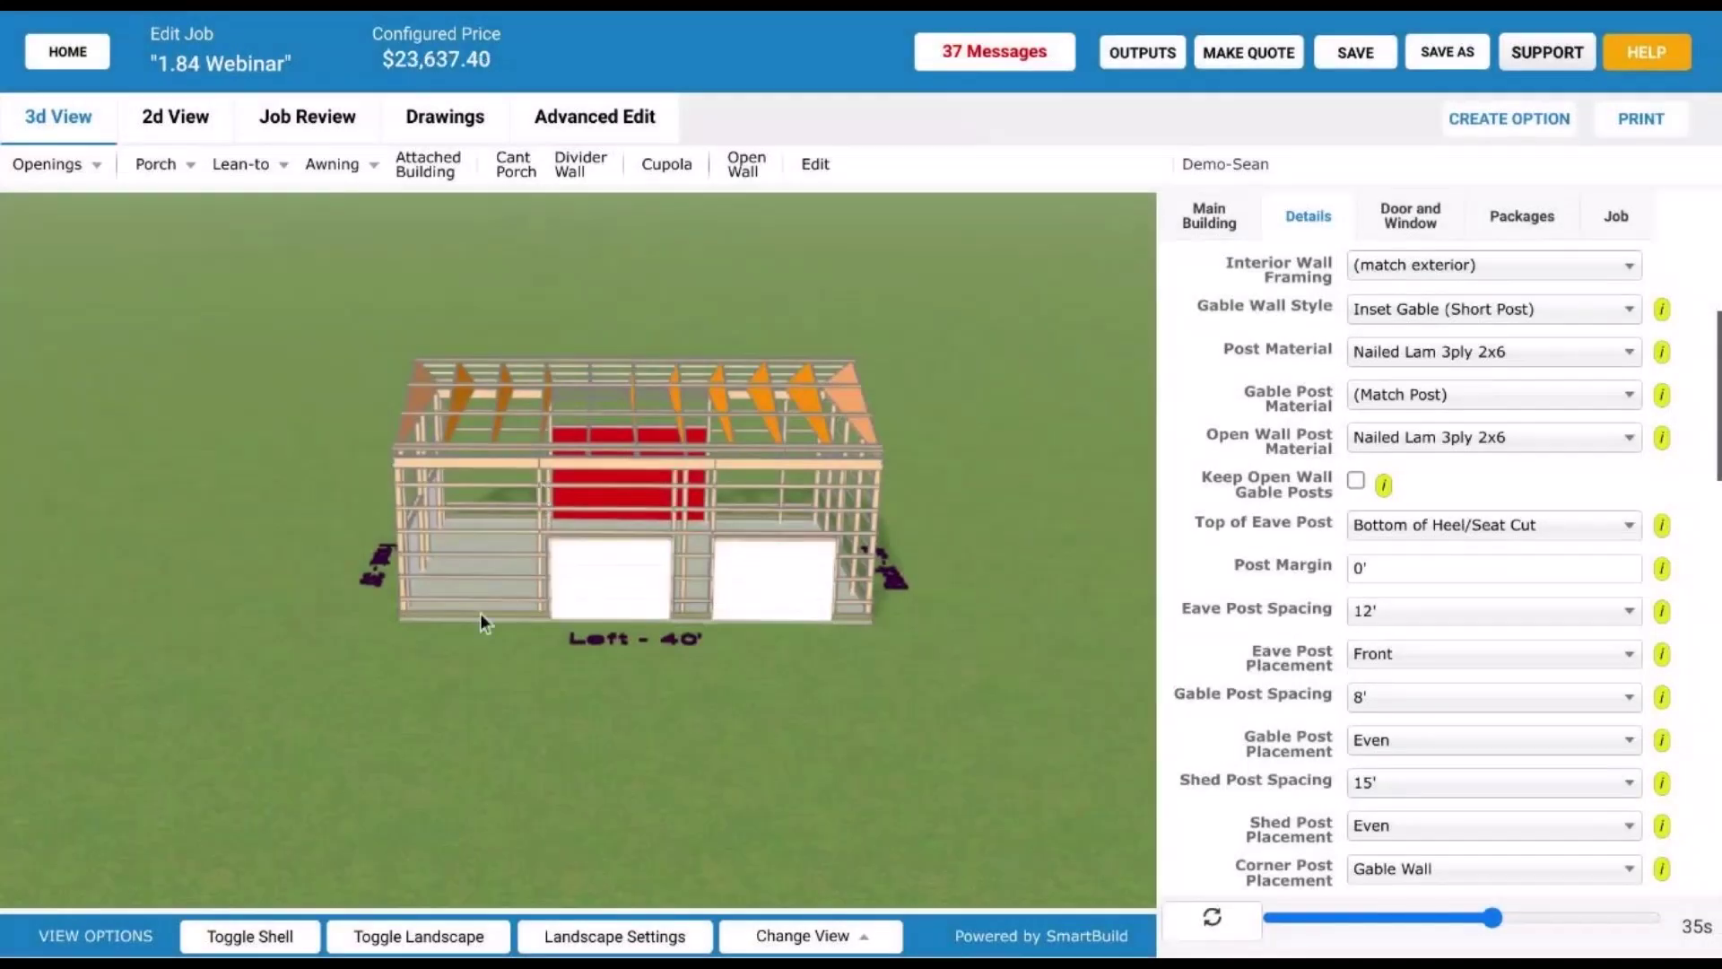
left_click_drag(686, 653, 675, 529)
scroll(675, 530, "up", 3)
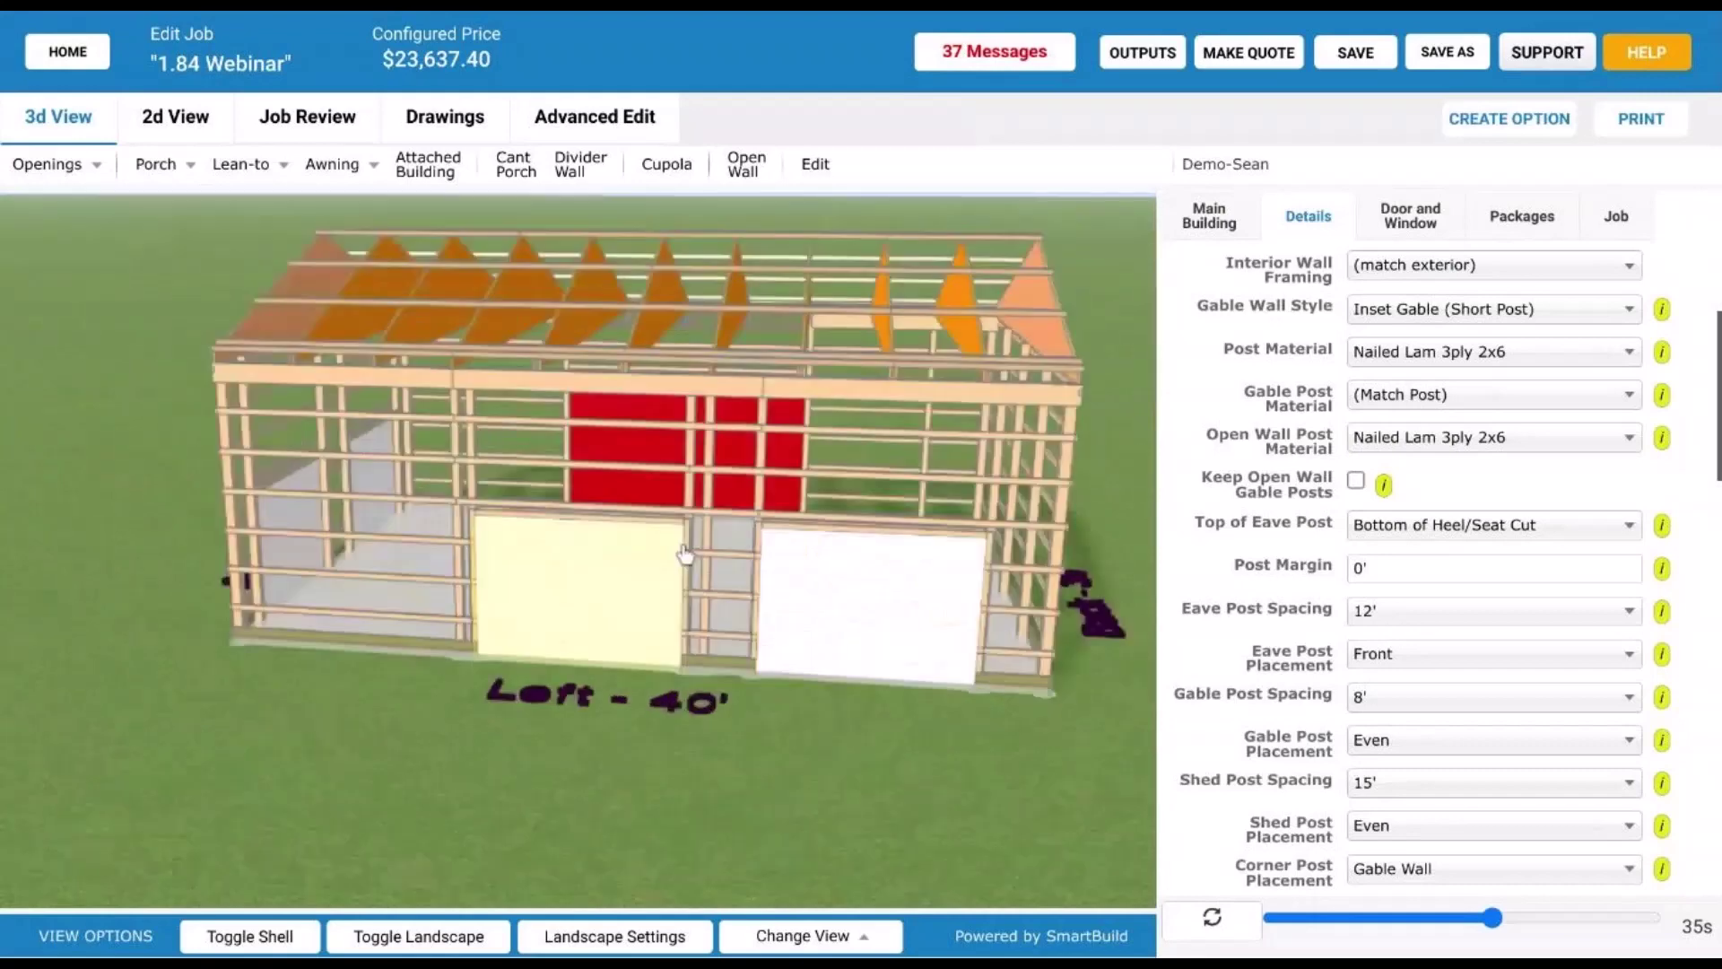
scroll(685, 554, "up", 2)
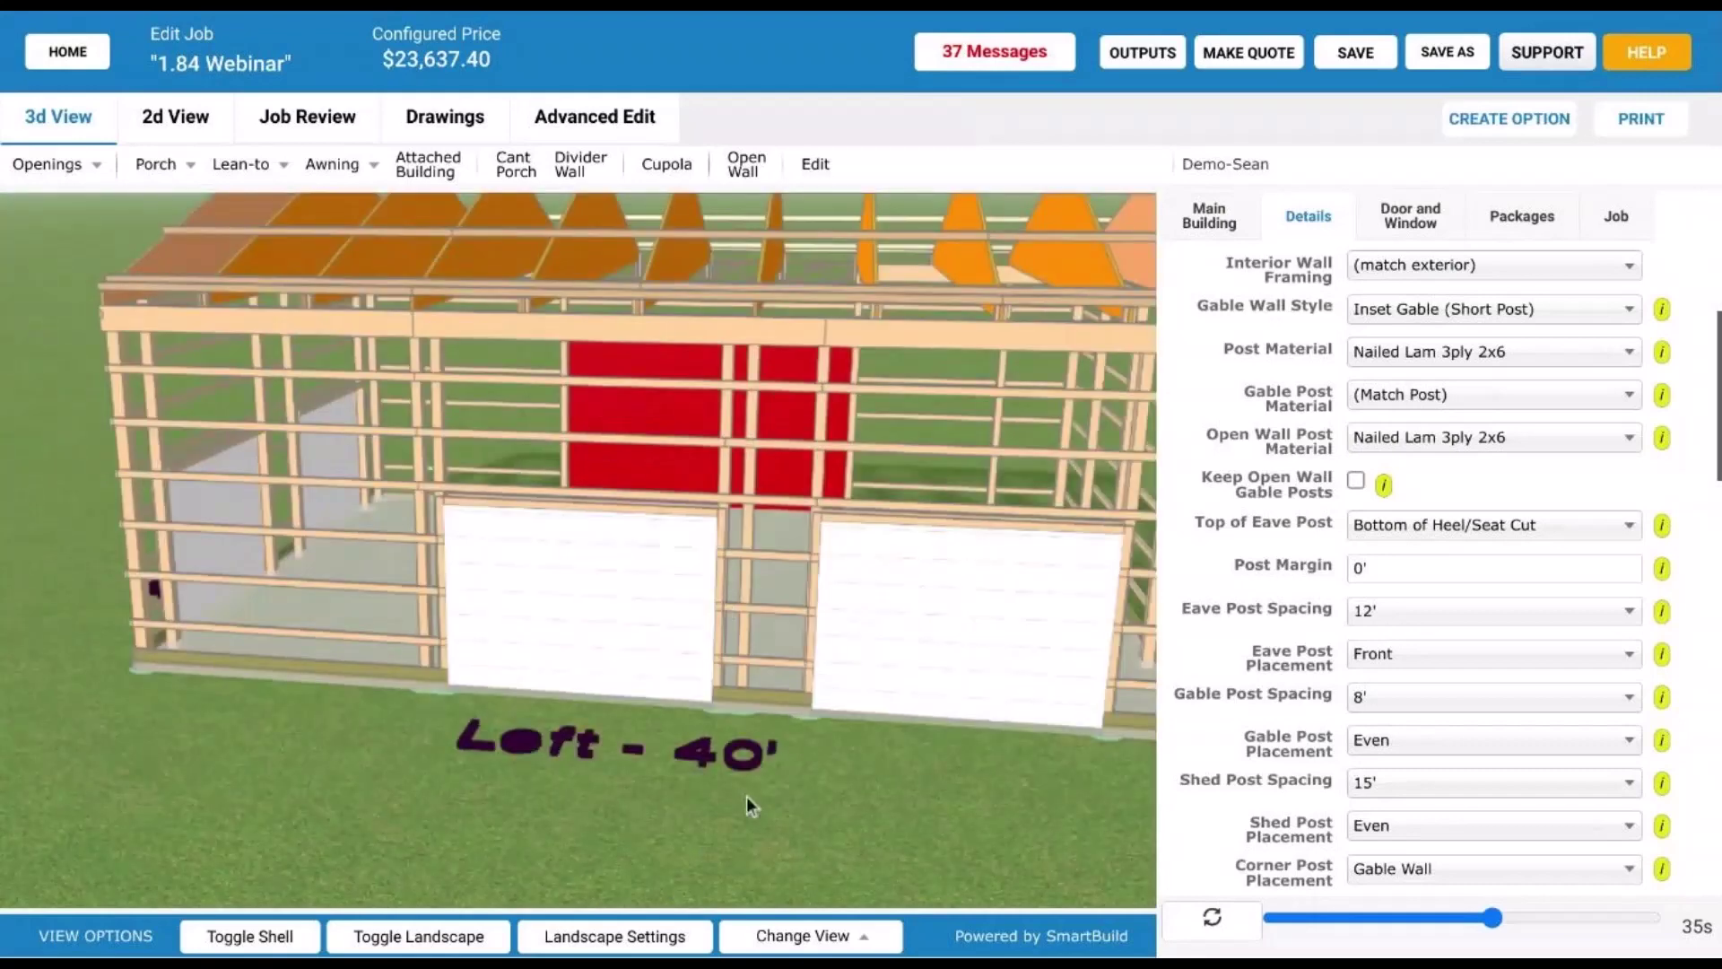
- Delete the front wall's overhead door farthest from the left wall
left_click_drag(848, 801, 1098, 804)
scroll(886, 805, "down", 2)
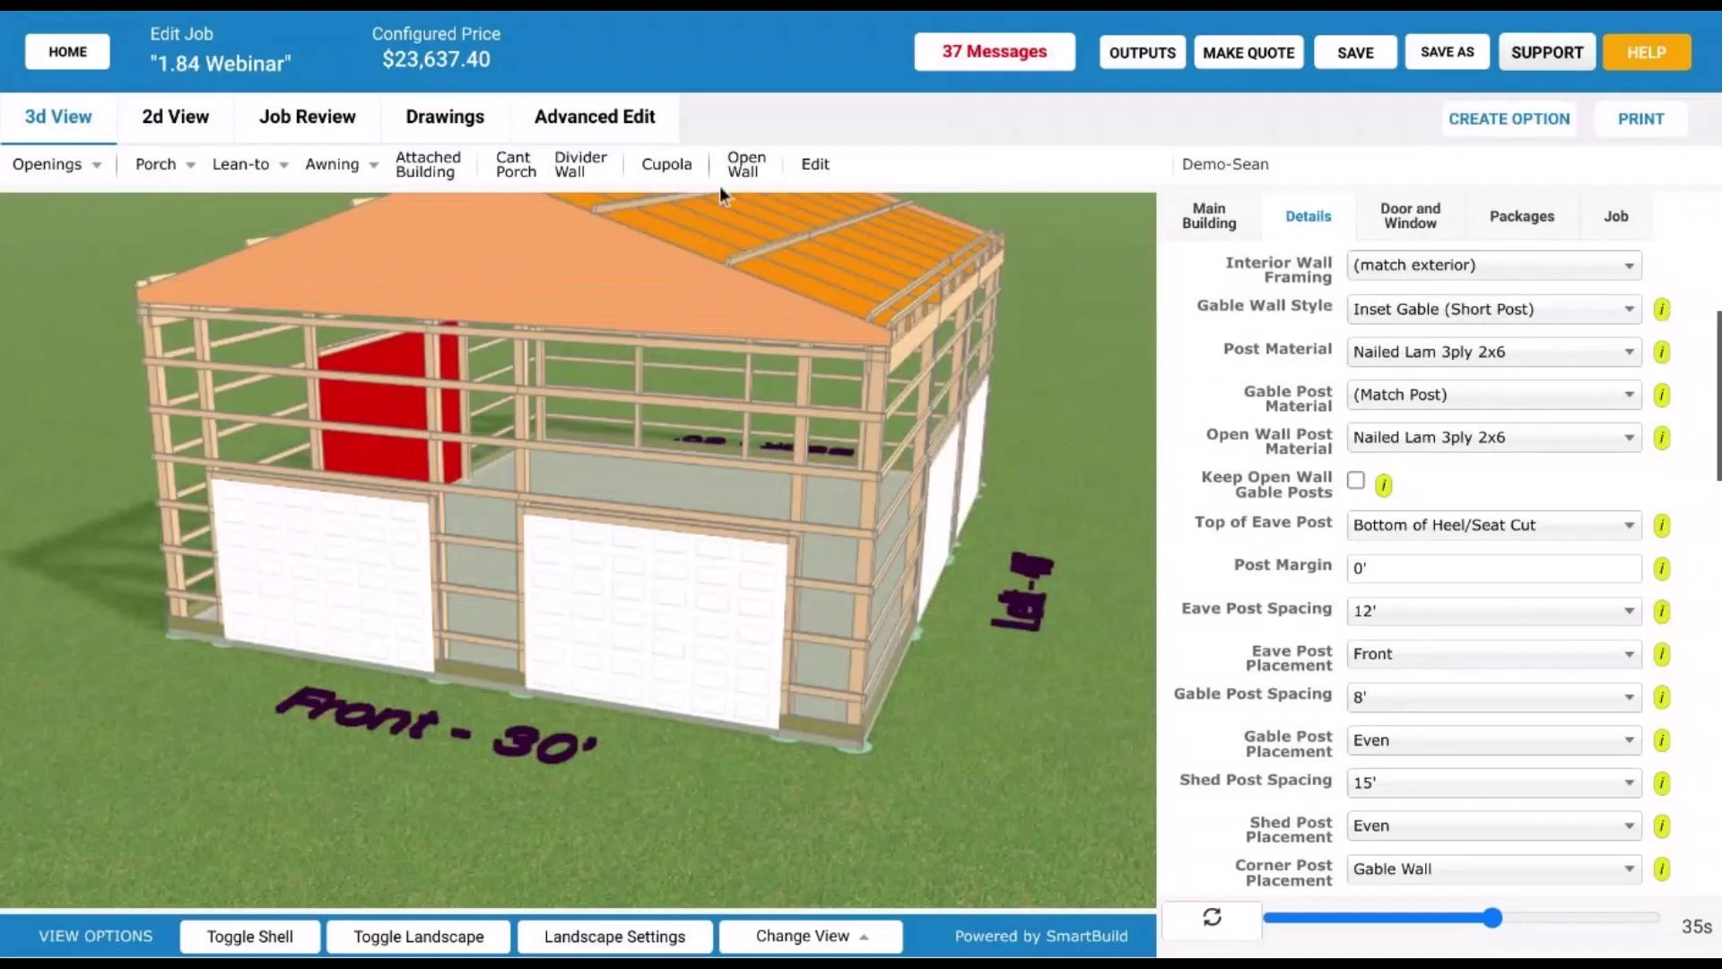
left_click(299, 564)
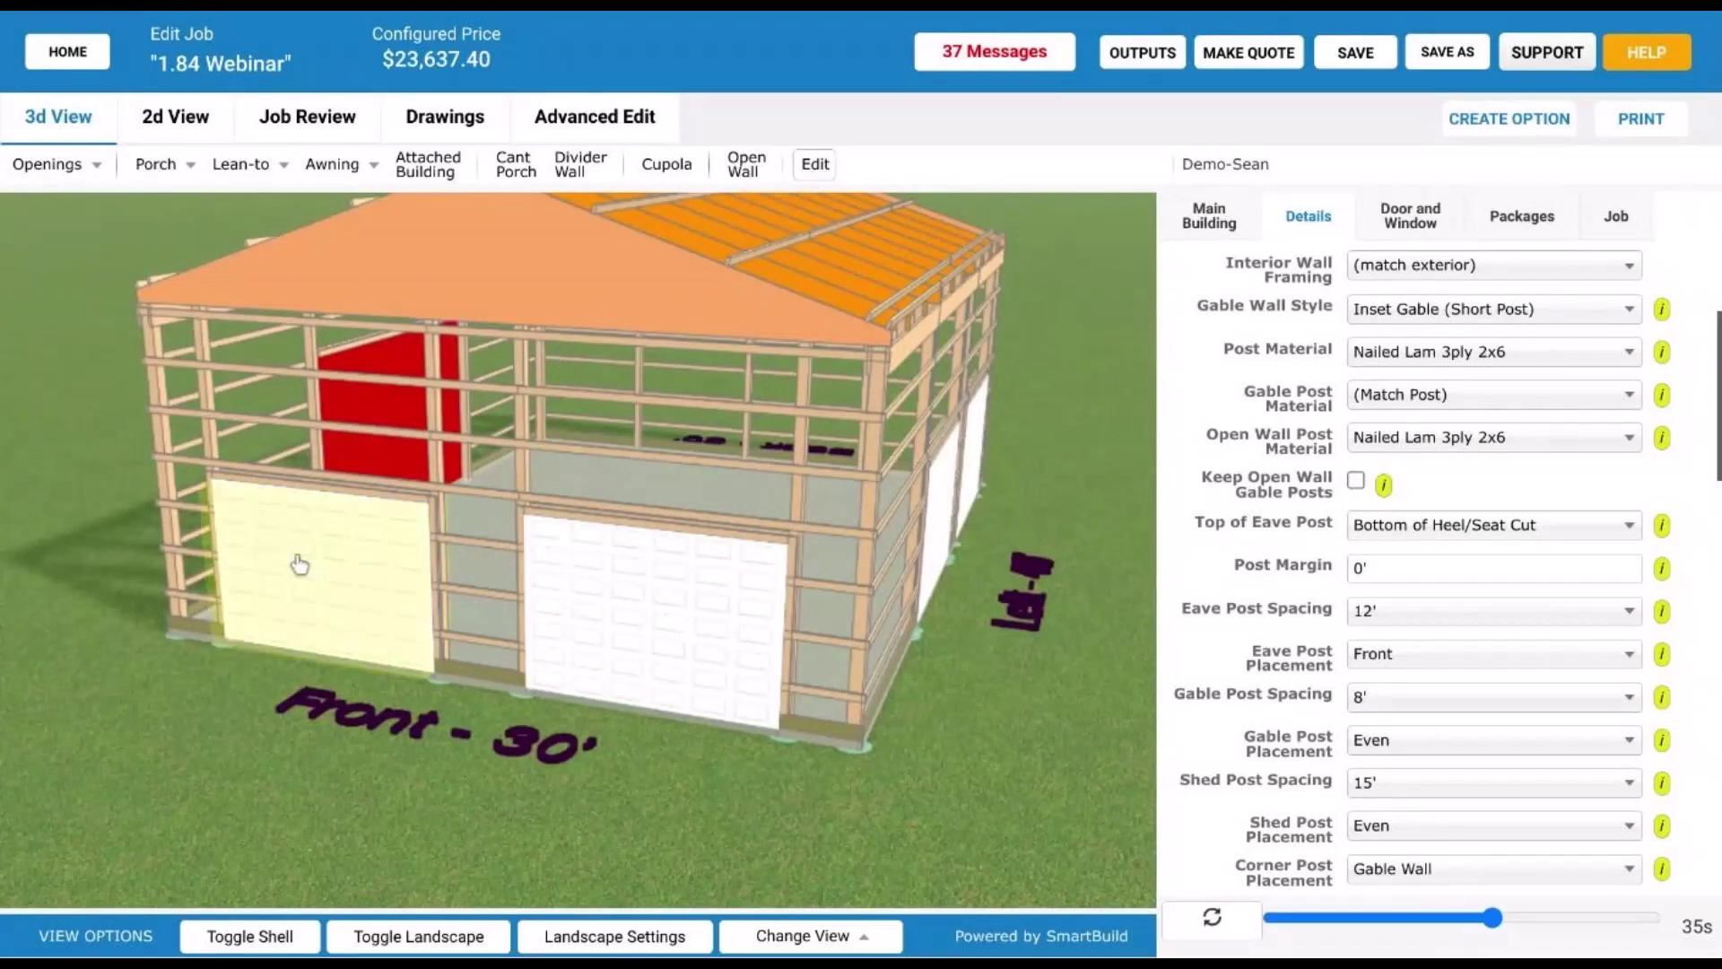
left_click(299, 564)
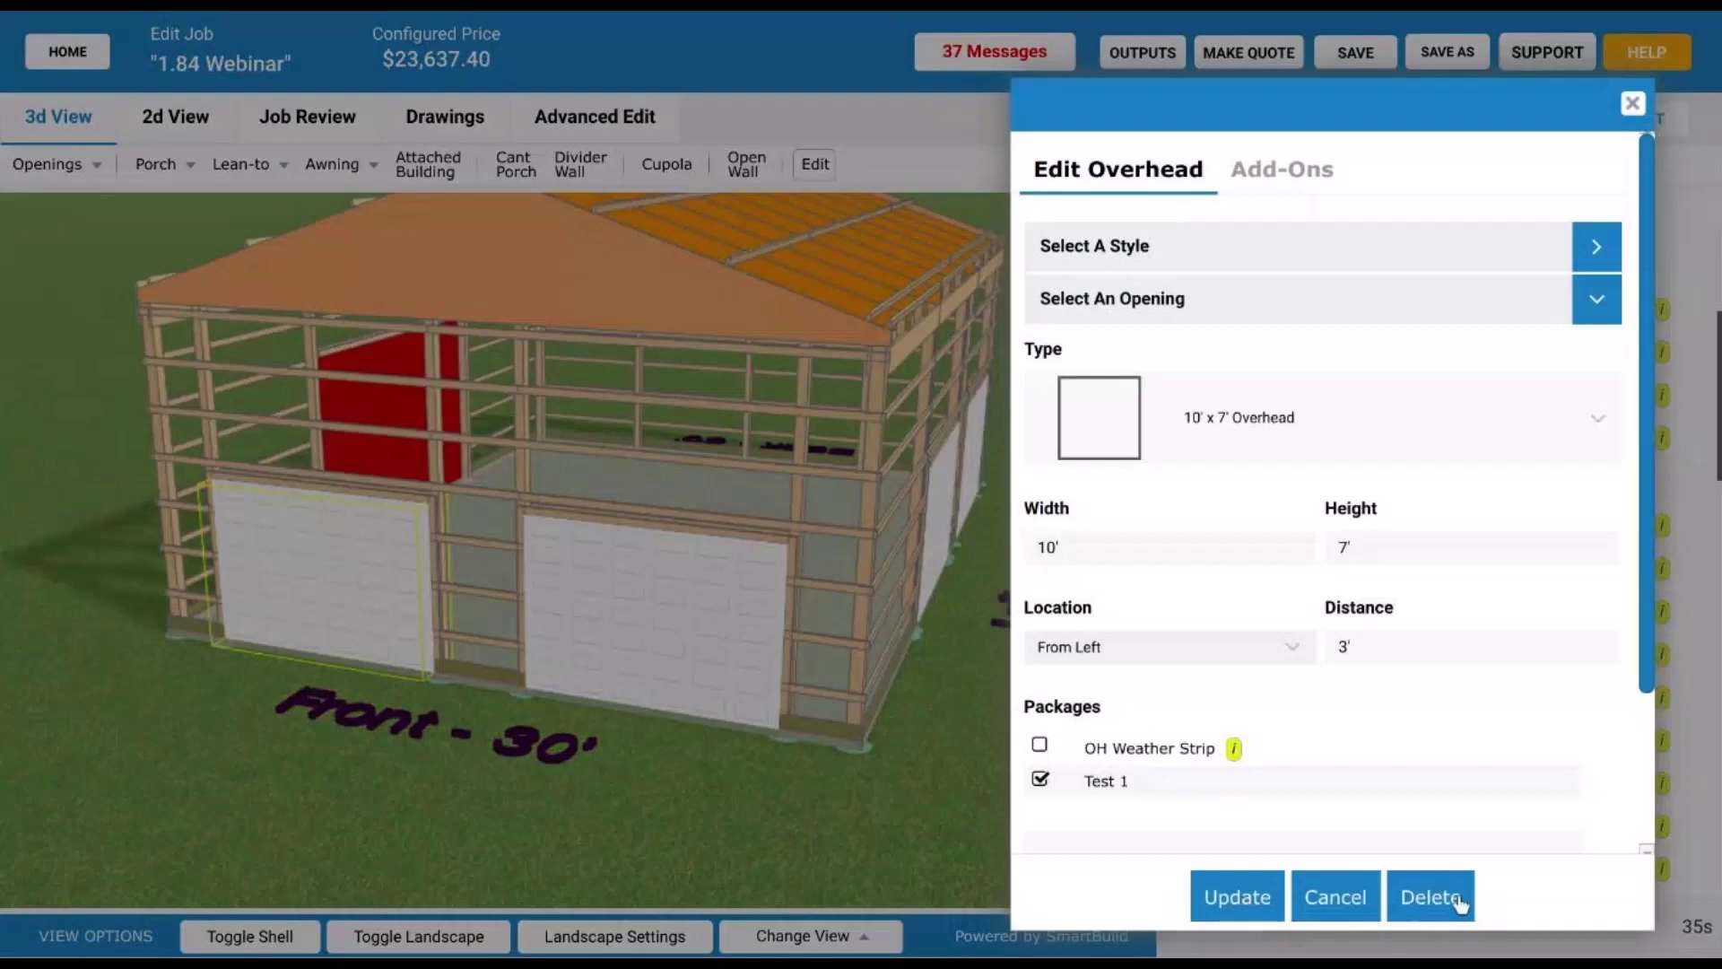
left_click(1431, 897)
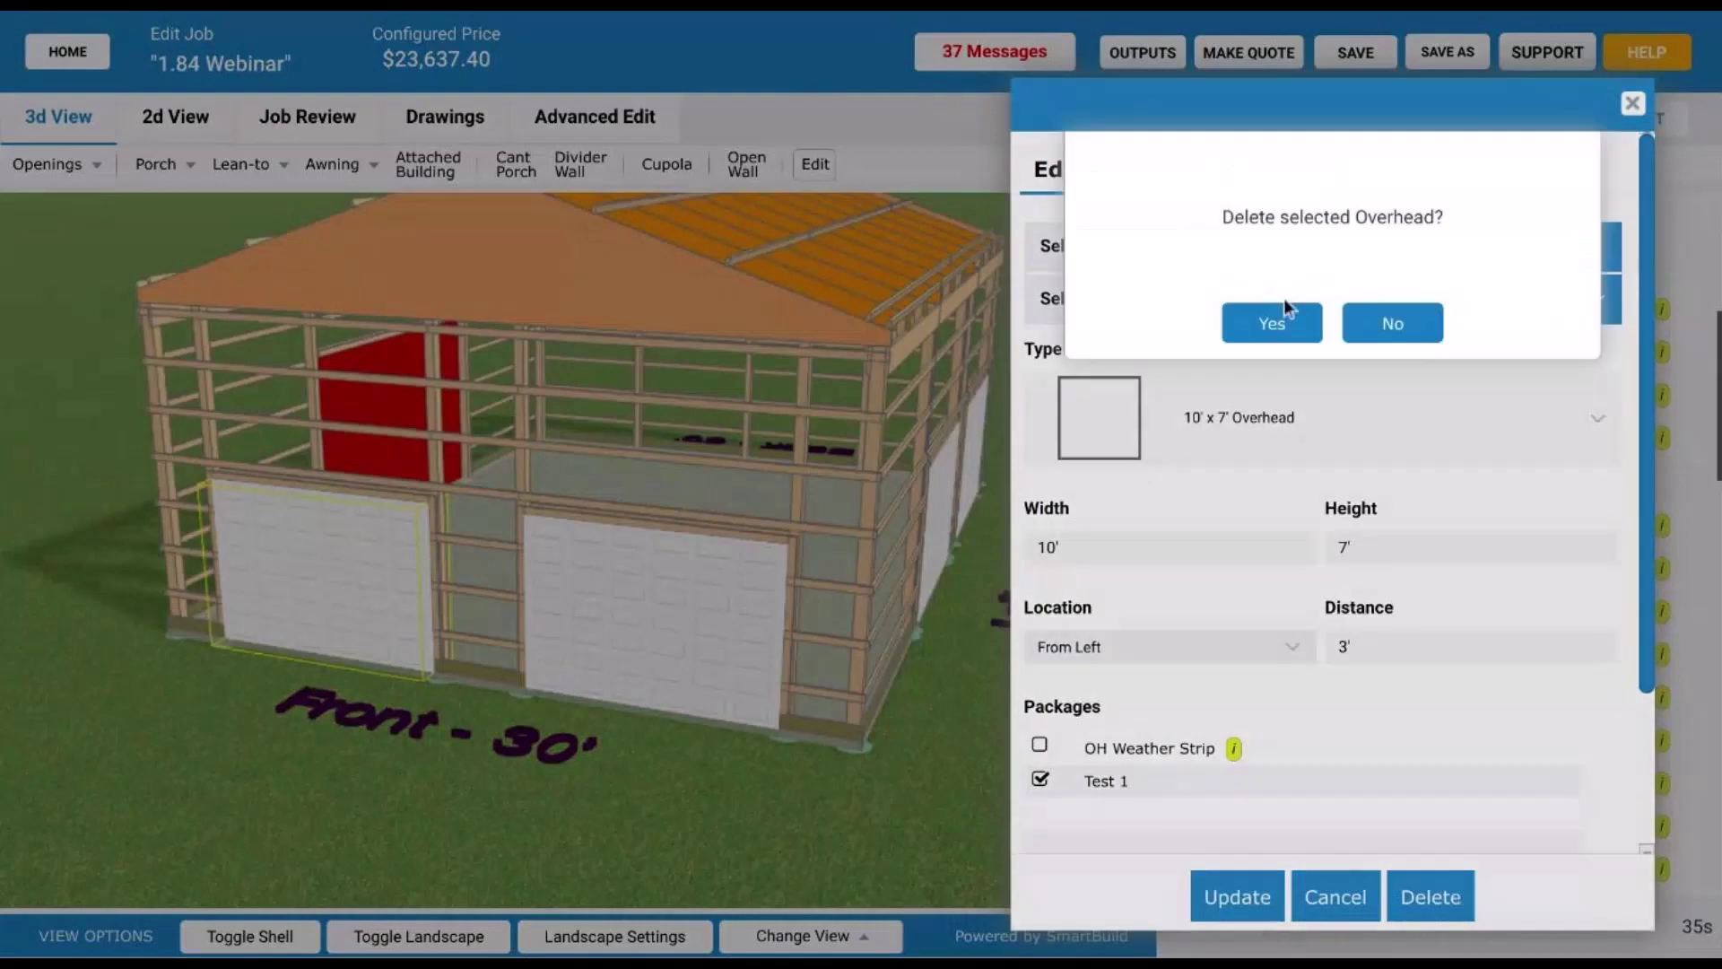
left_click(1272, 322)
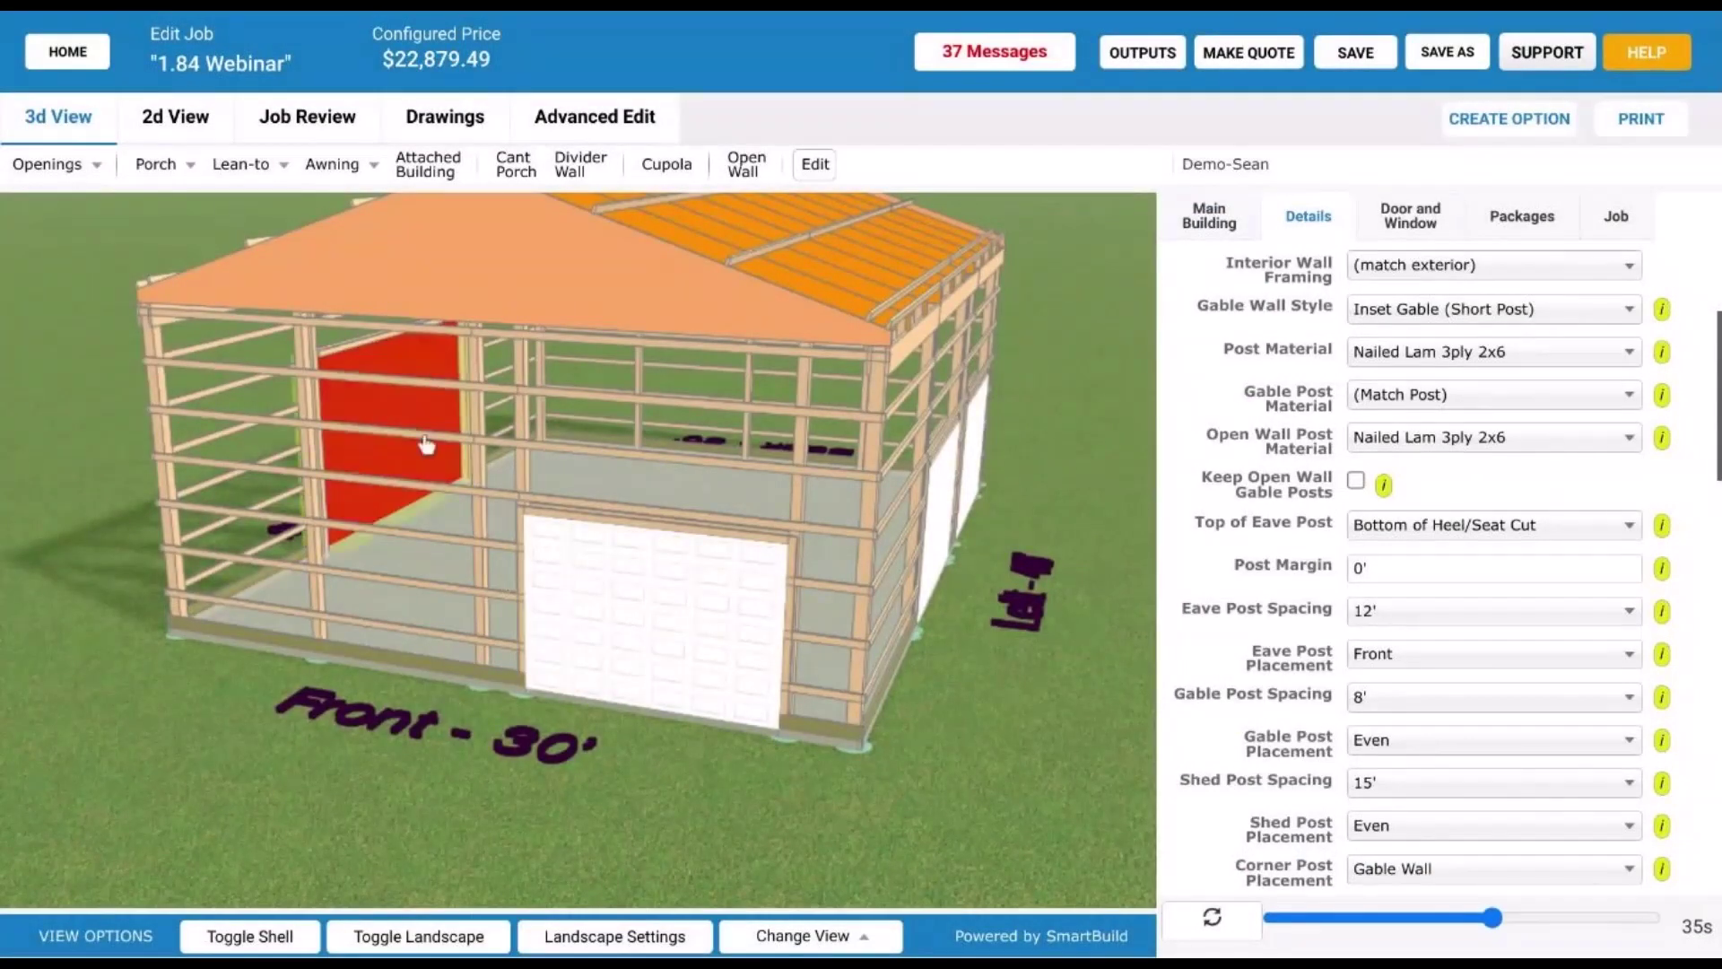
- Place a 10' x 7' overhead door on the front wall in the empty section farthest from the left wall
left_click_drag(407, 794, 445, 813)
left_click(244, 282)
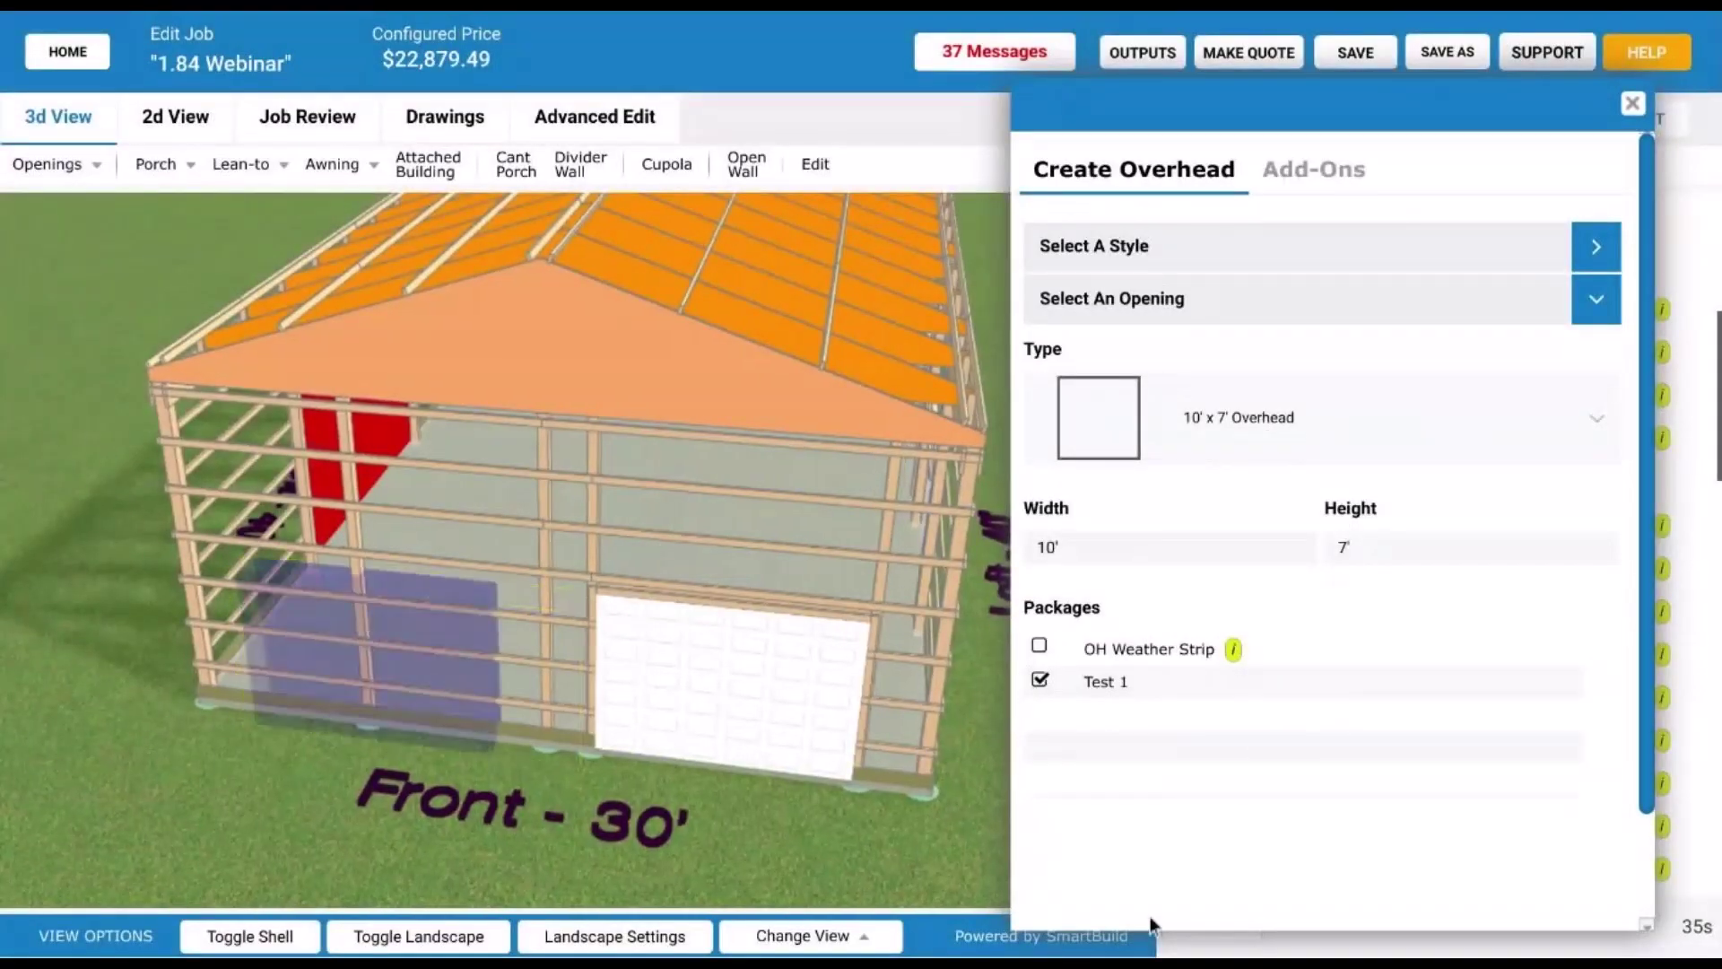
scroll(1279, 628, "down", 1)
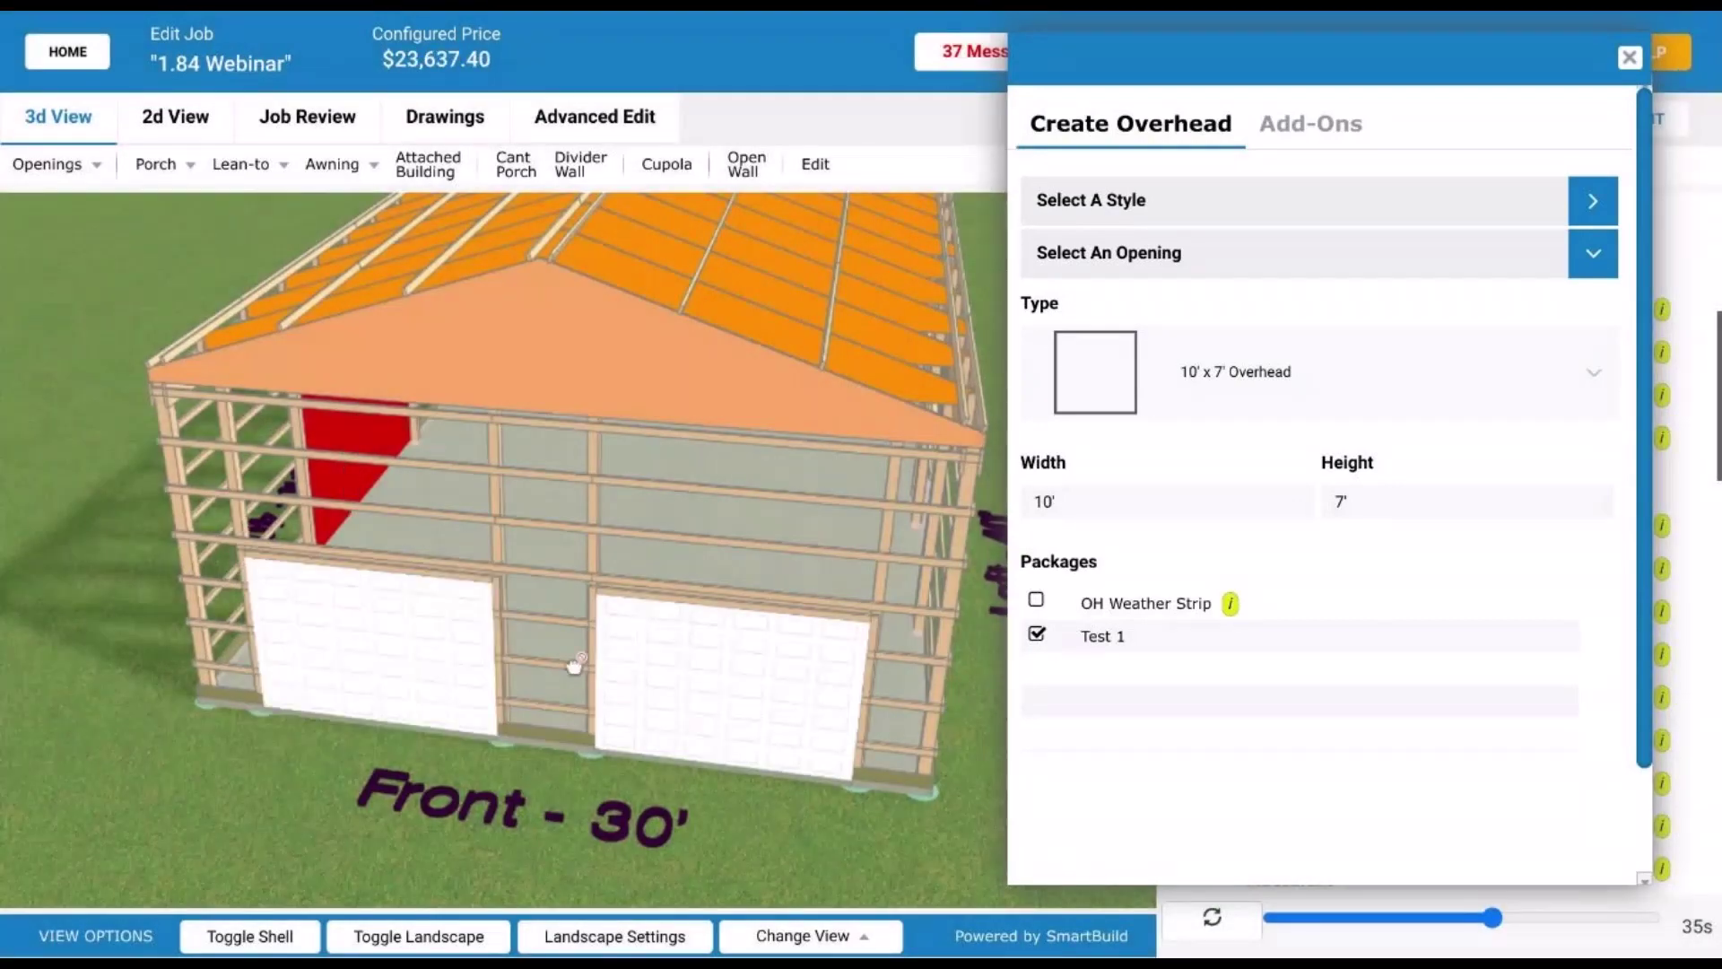
- Shift the left wall's overhead door nearest the front farther toward the front corner and review the posts around the doors
left_click_drag(127, 774, 686, 631)
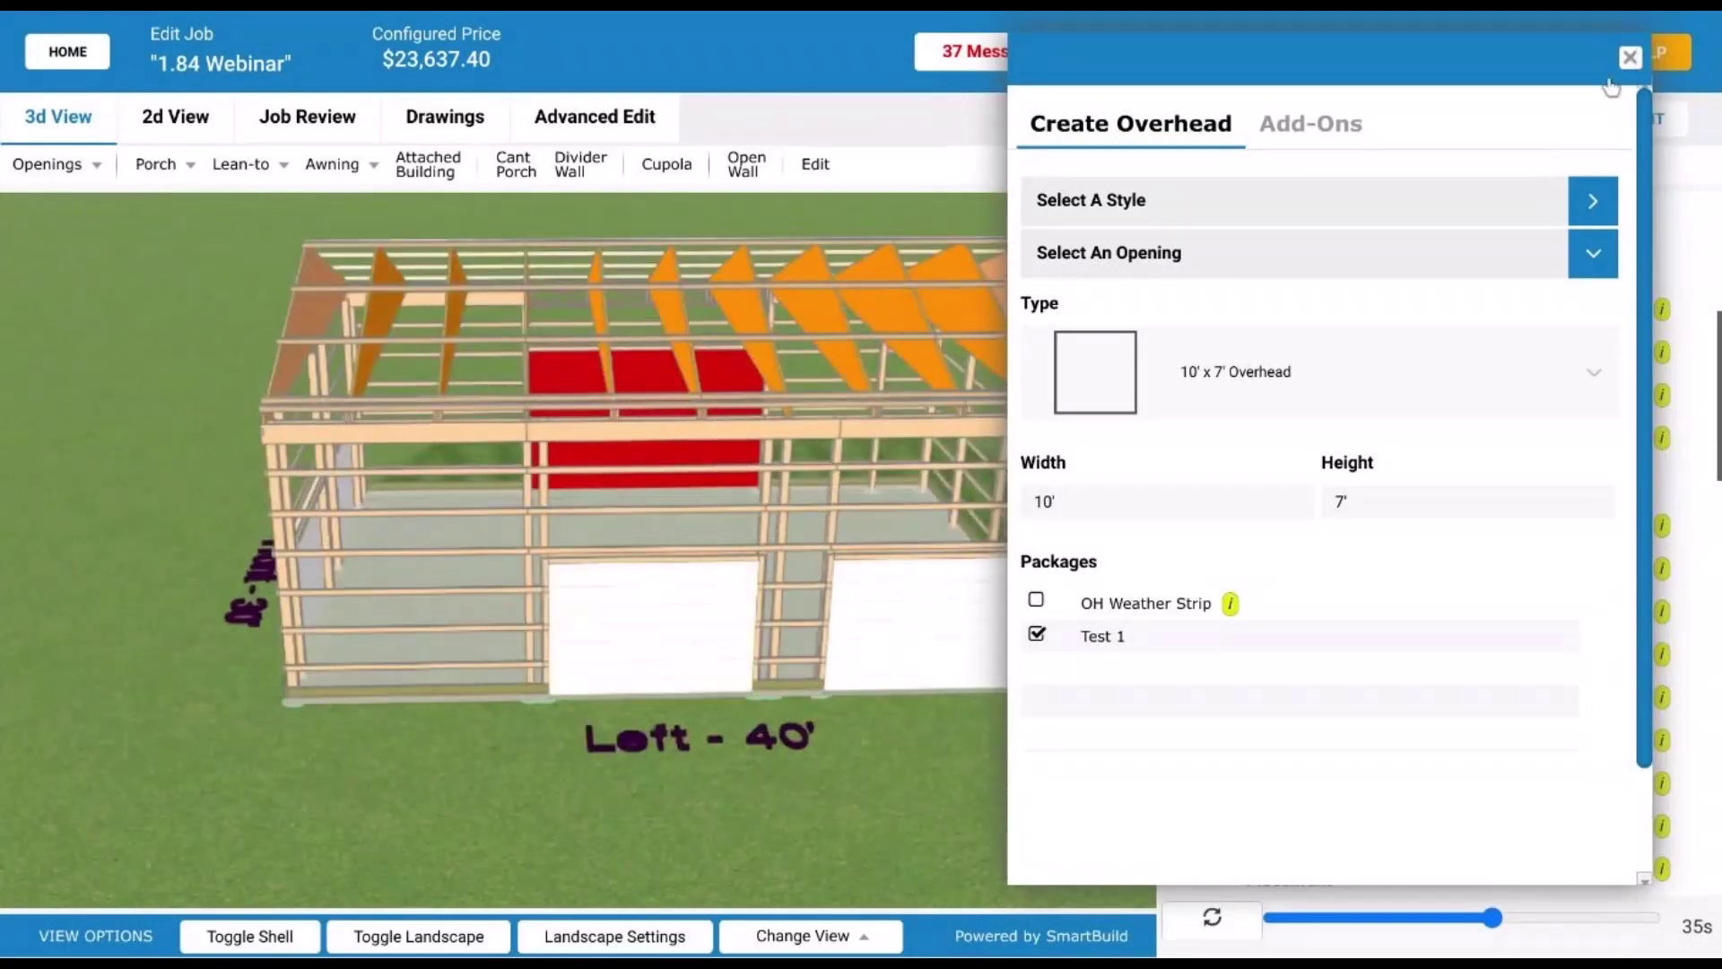
left_click(1630, 57)
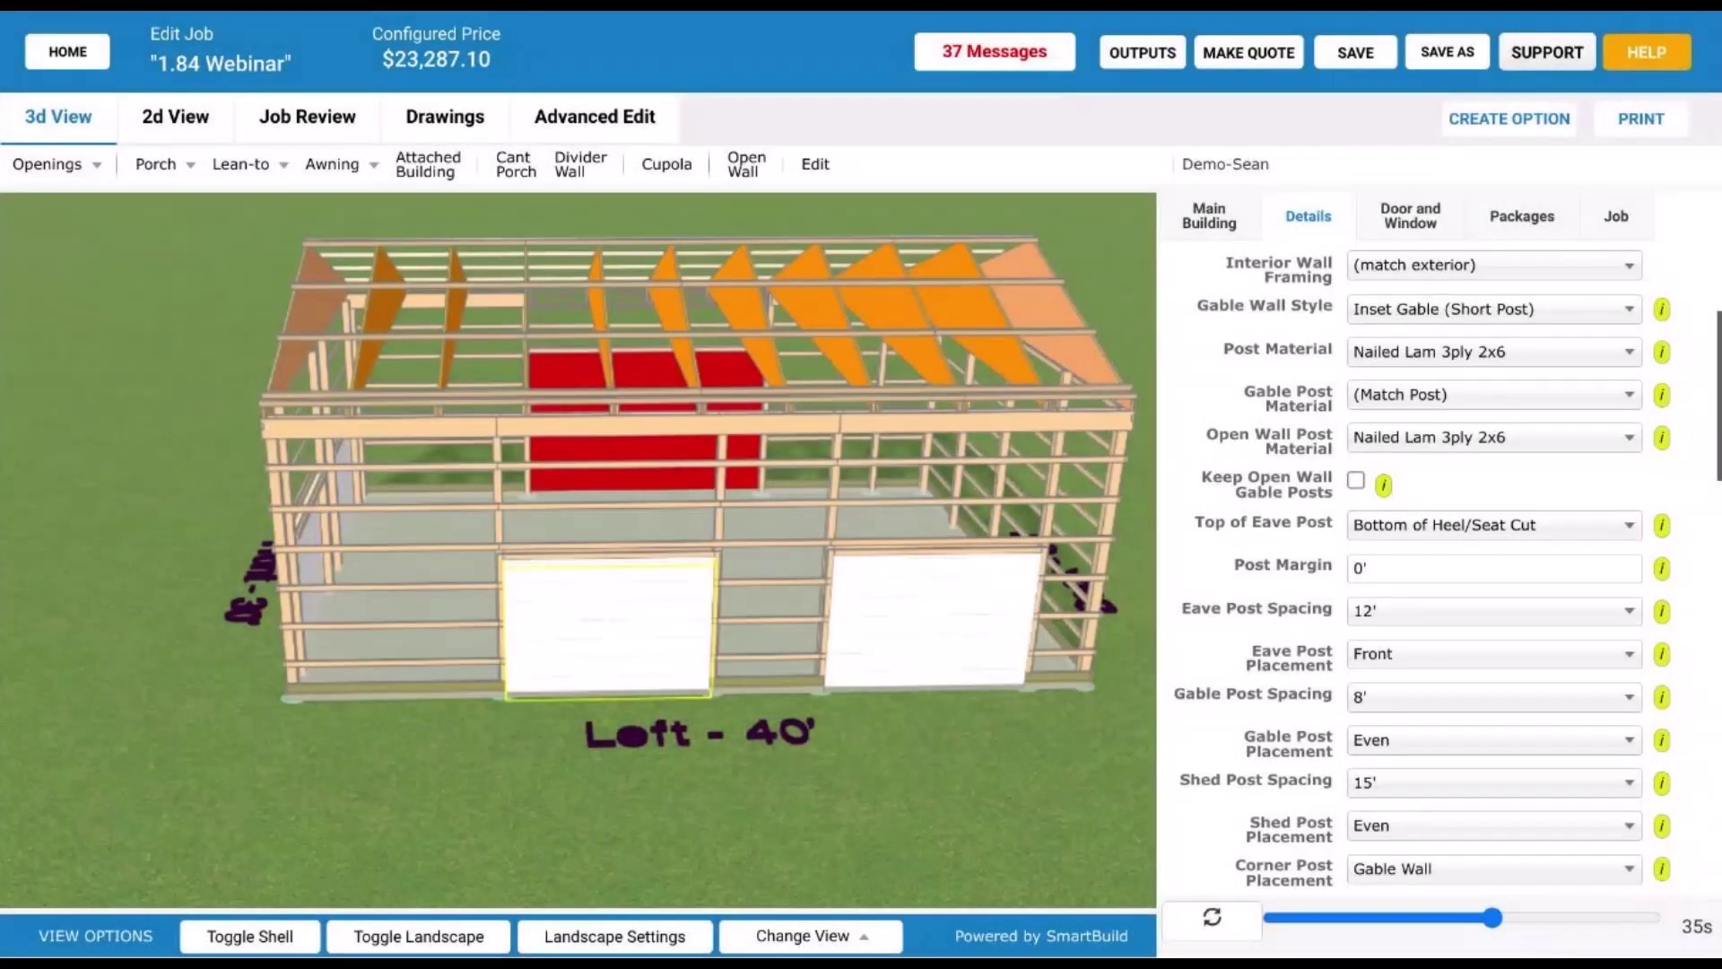
scroll(663, 770, "down", 5)
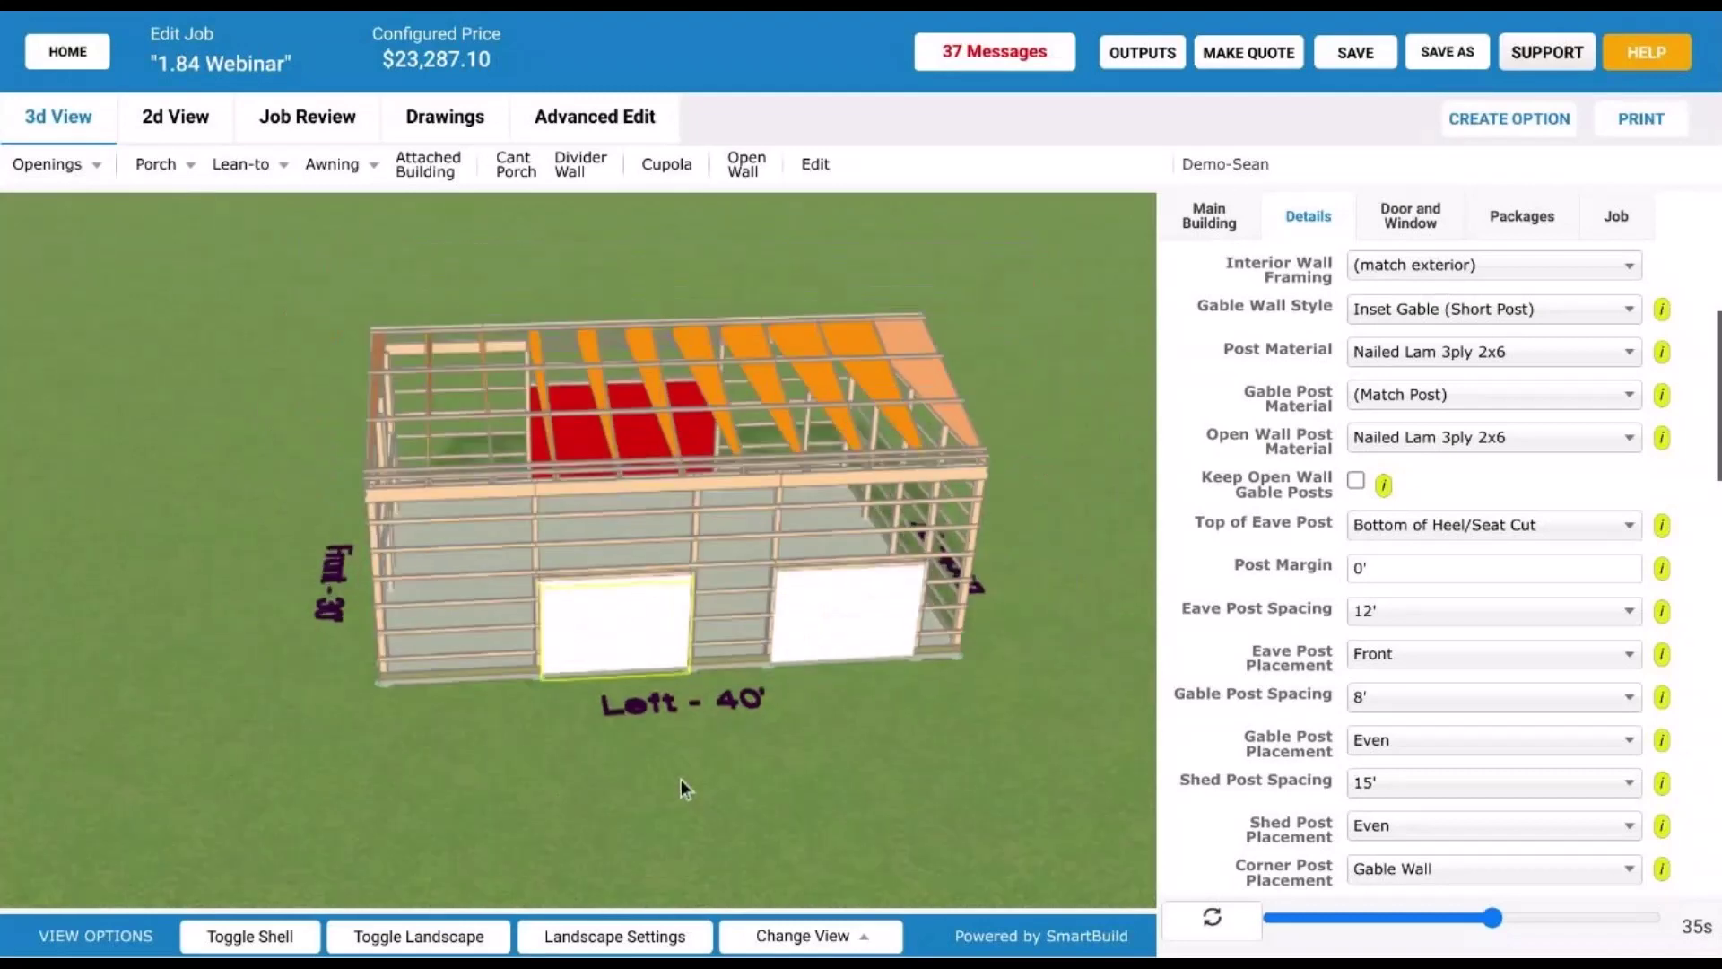
mouse_move(659, 762)
left_mouse_down()
mouse_move(628, 750)
mouse_move(687, 764)
left_mouse_up()
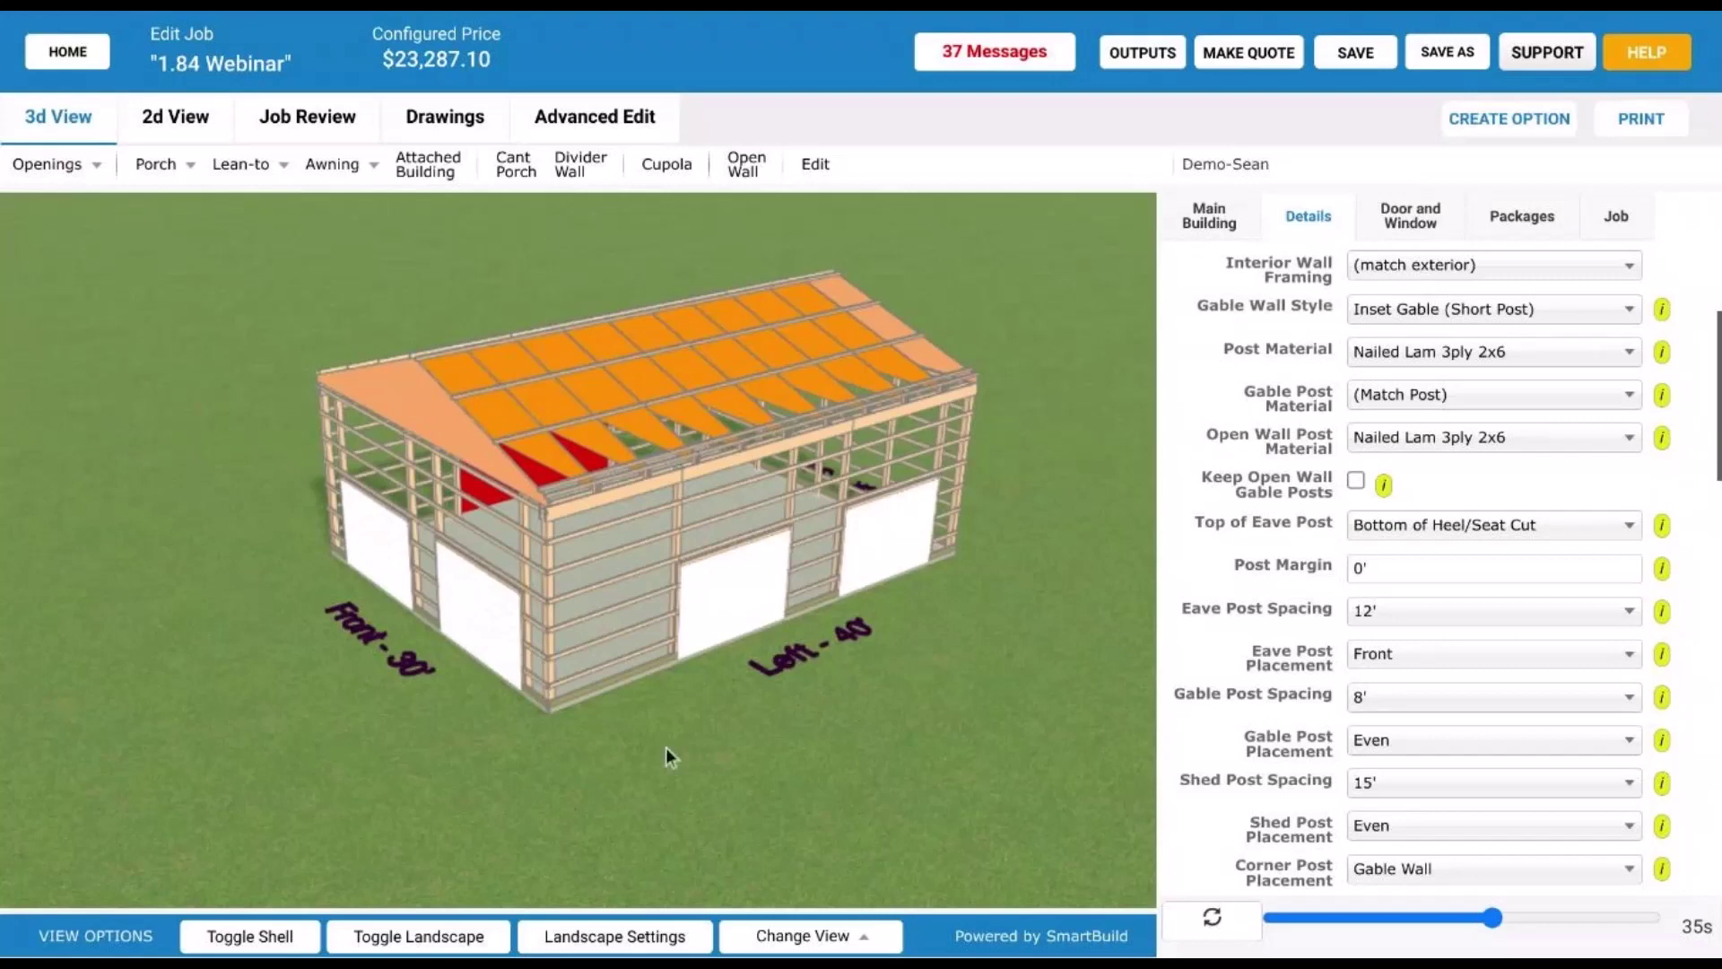
left_click_drag(666, 746, 402, 565)
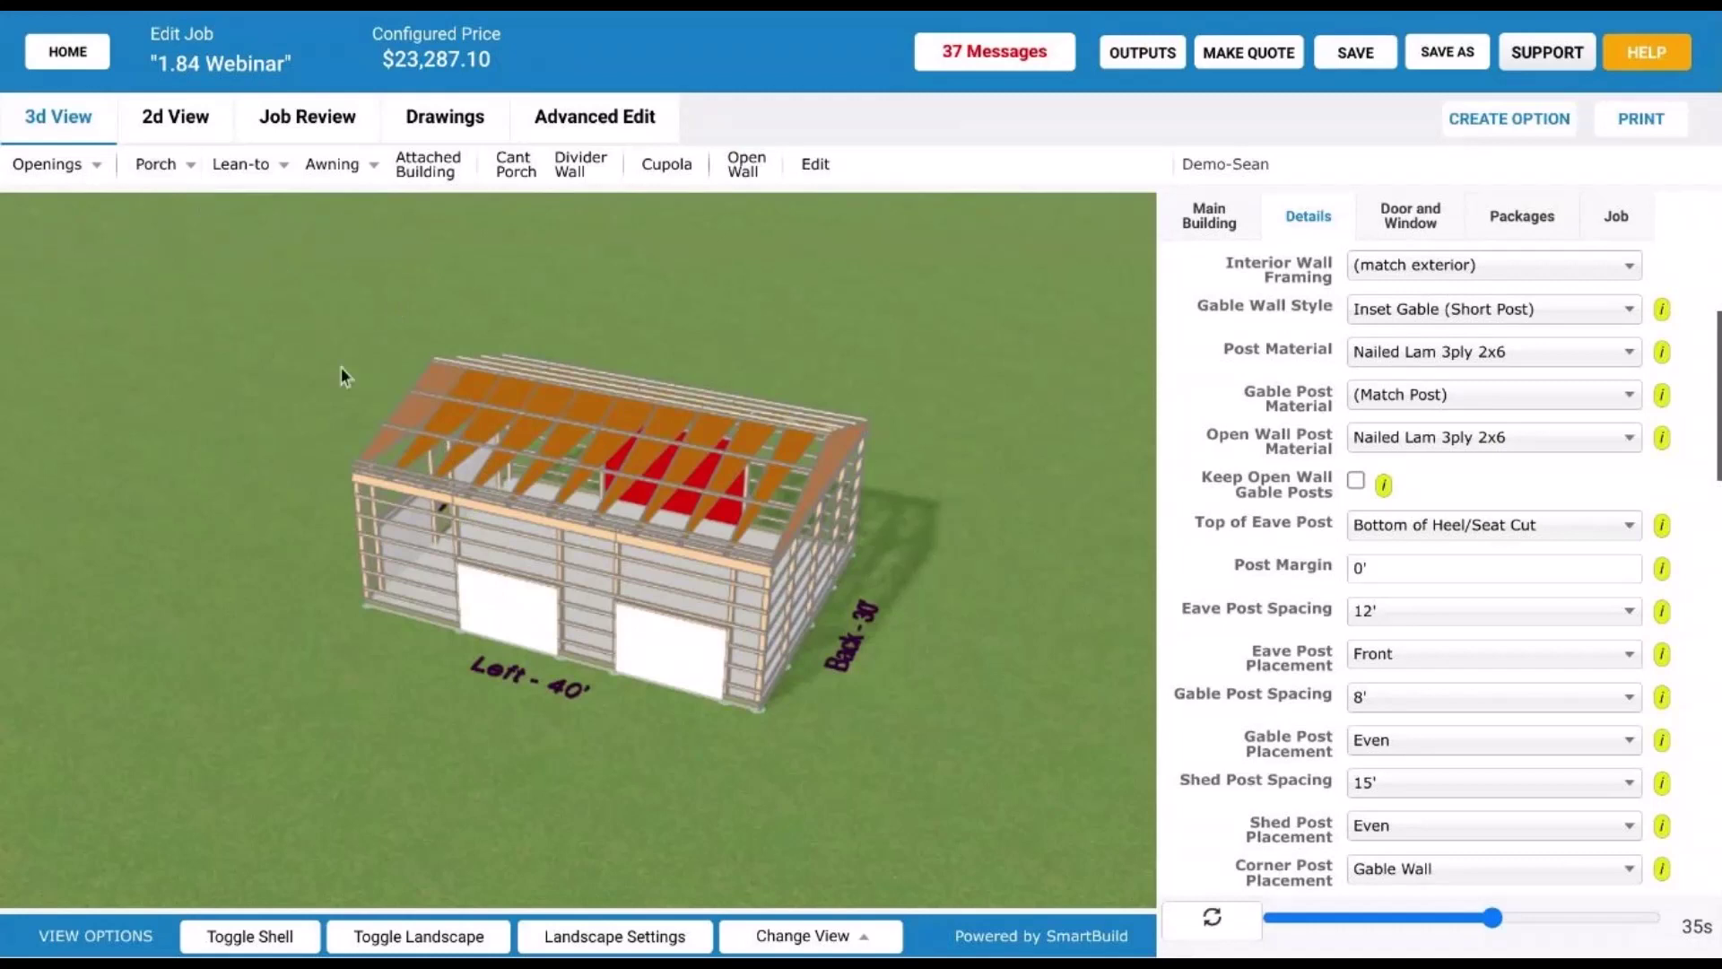
- Replace the Wall Framing details with the Roof Framing details
scroll(1280, 437, "up", 5)
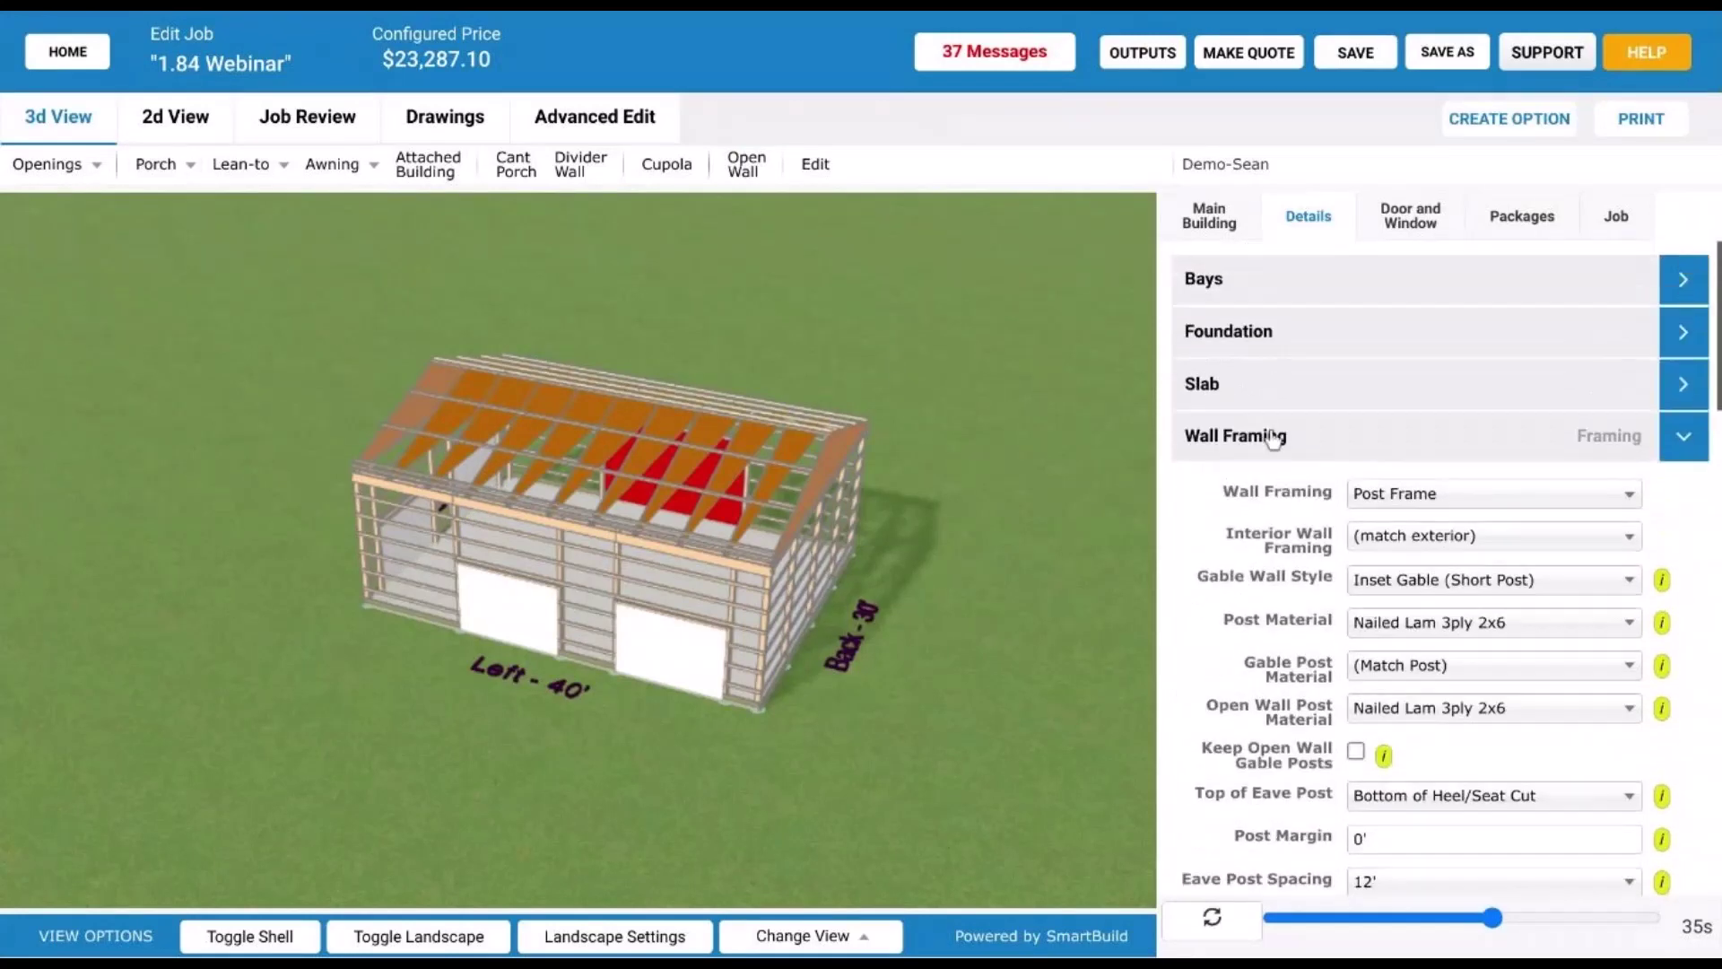
left_click(1279, 436)
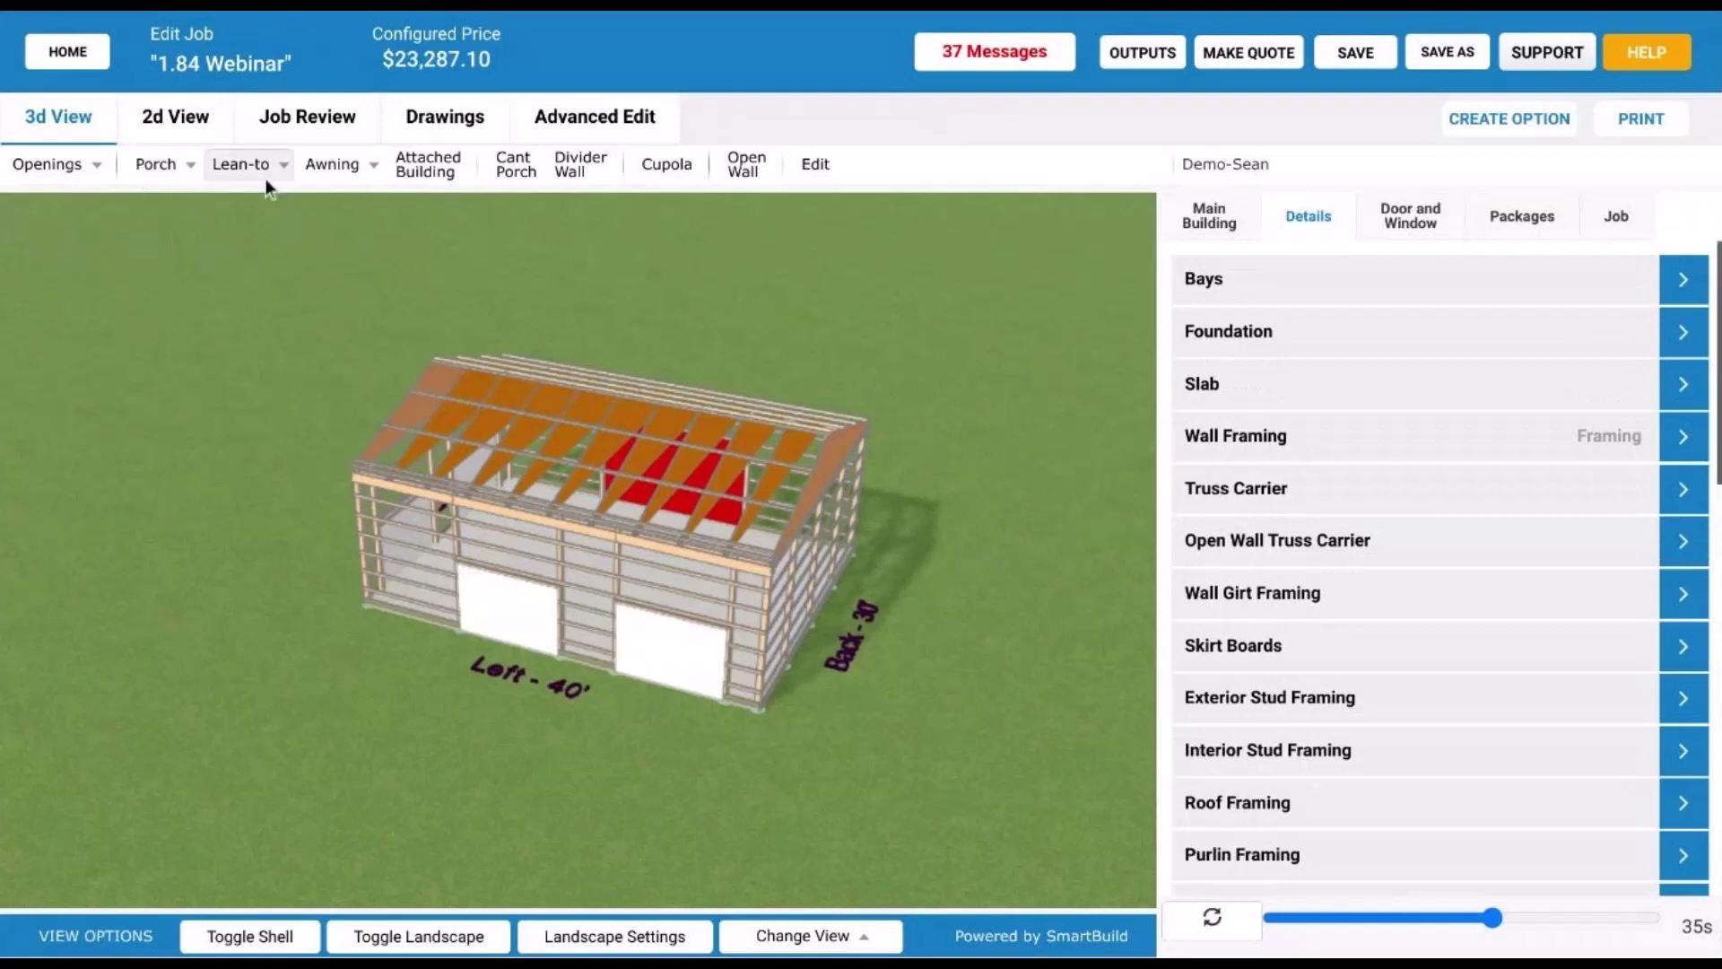
left_click(1193, 218)
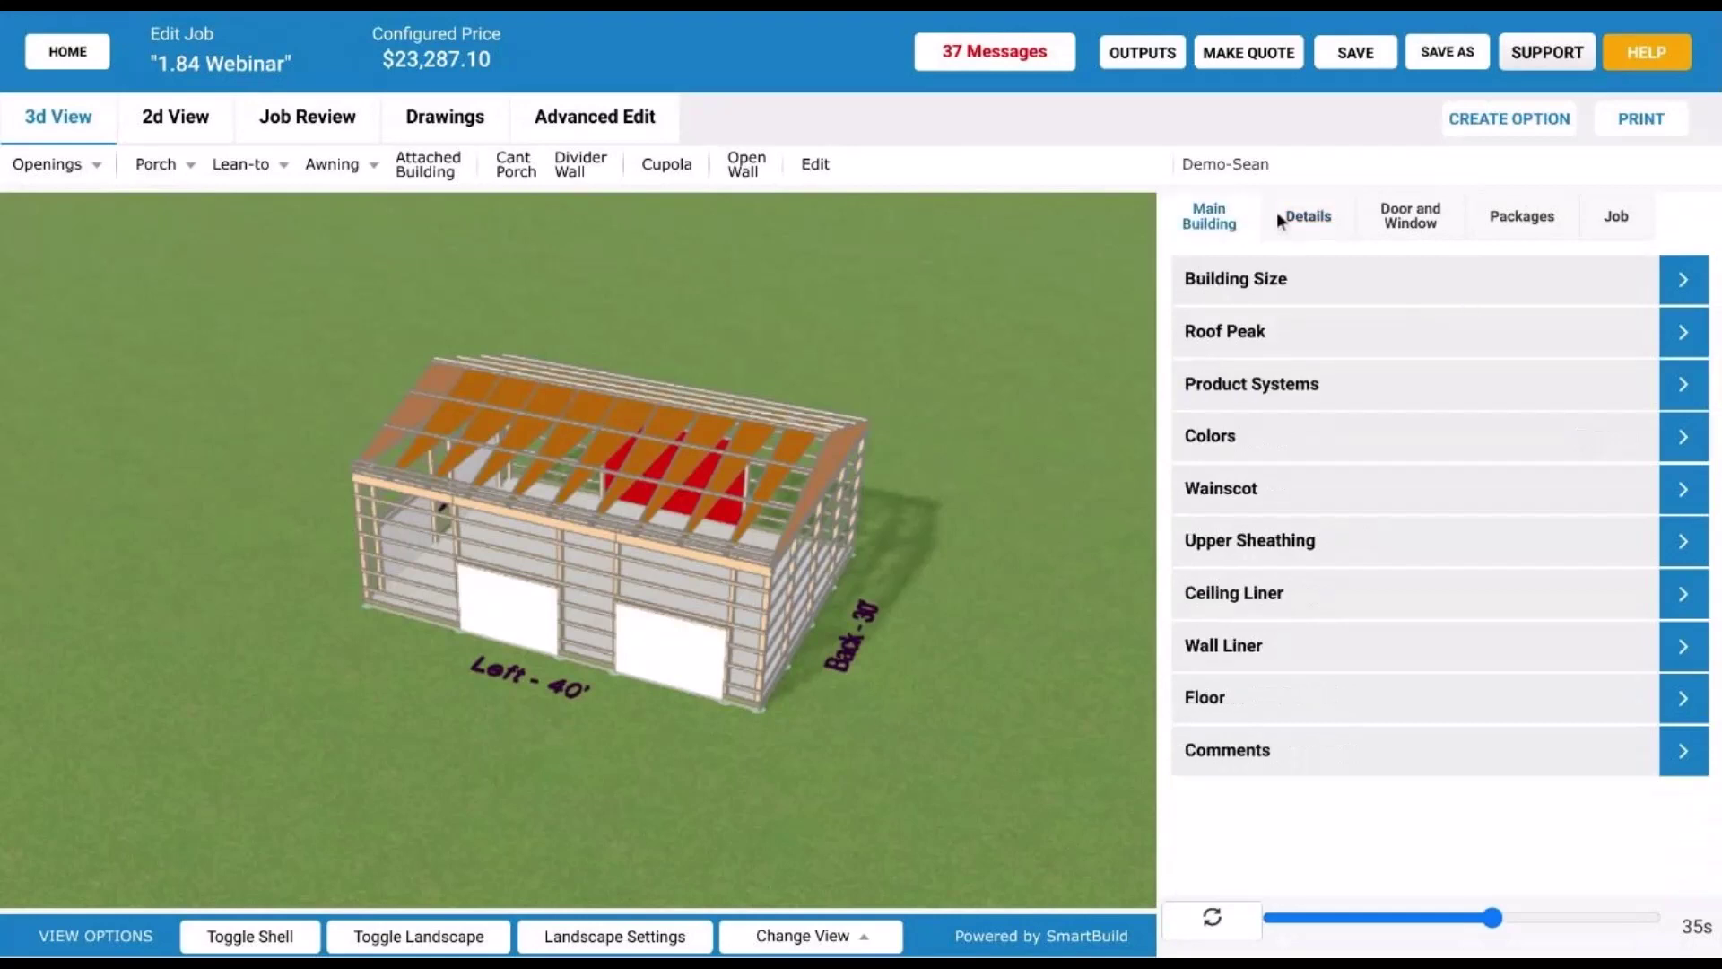
left_click(1283, 217)
scroll(1337, 350, "down", 3)
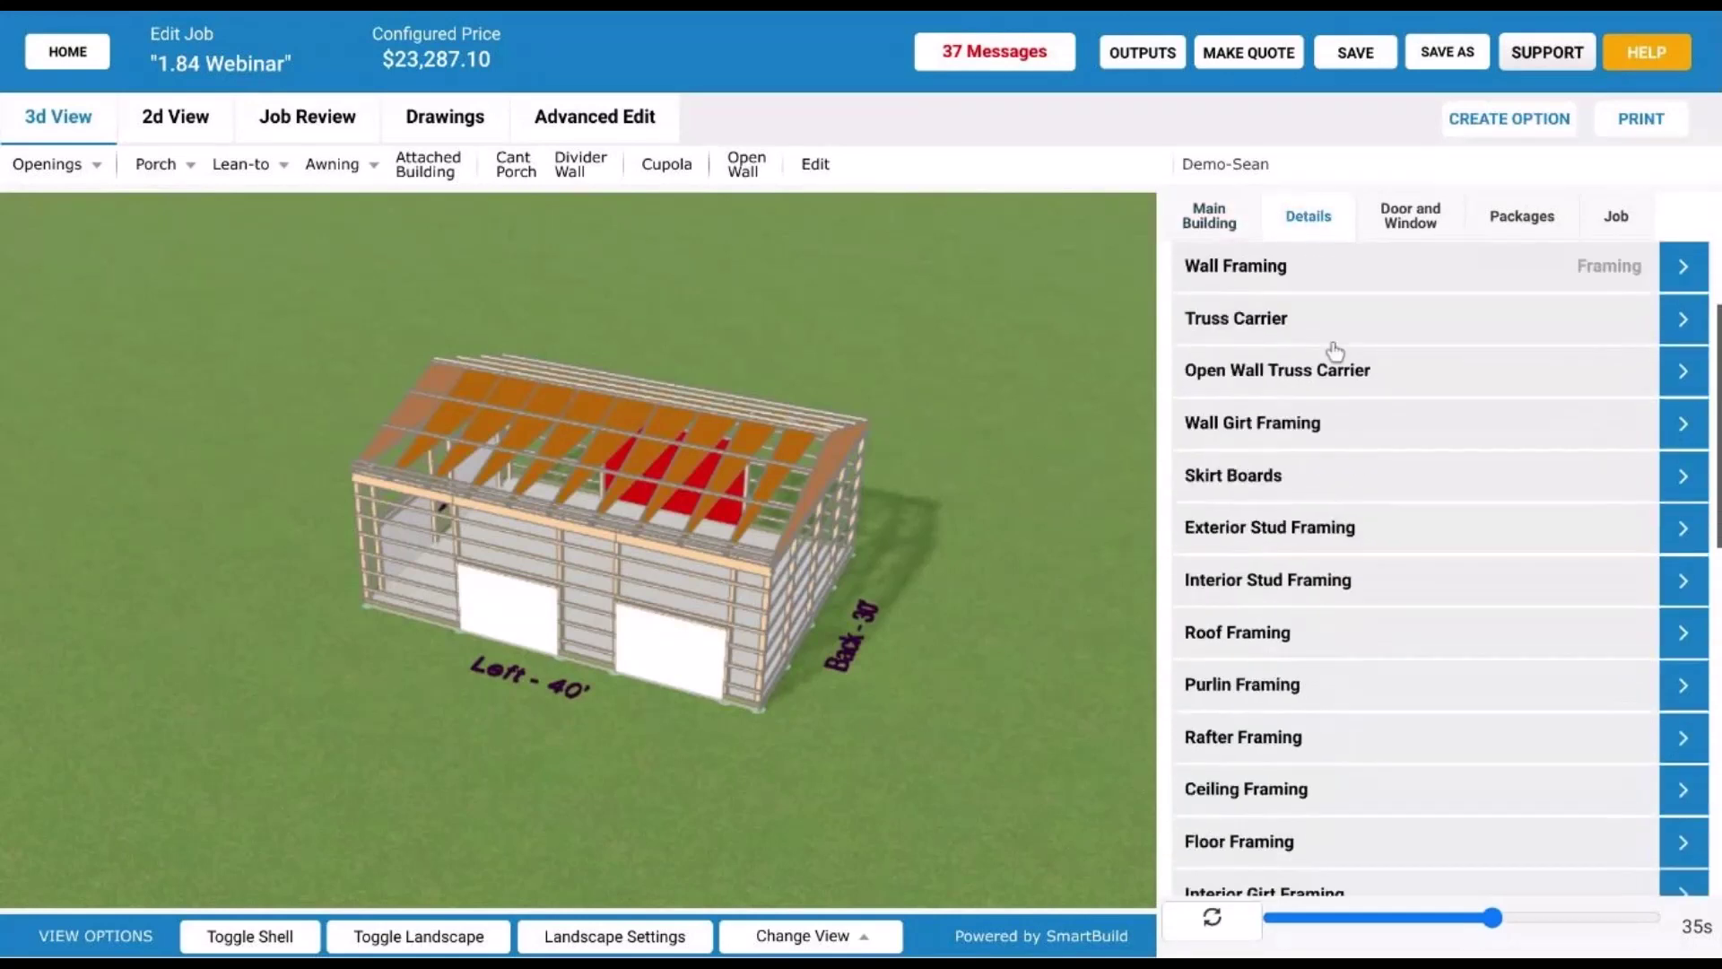
scroll(1334, 350, "down", 2)
left_click(1329, 536)
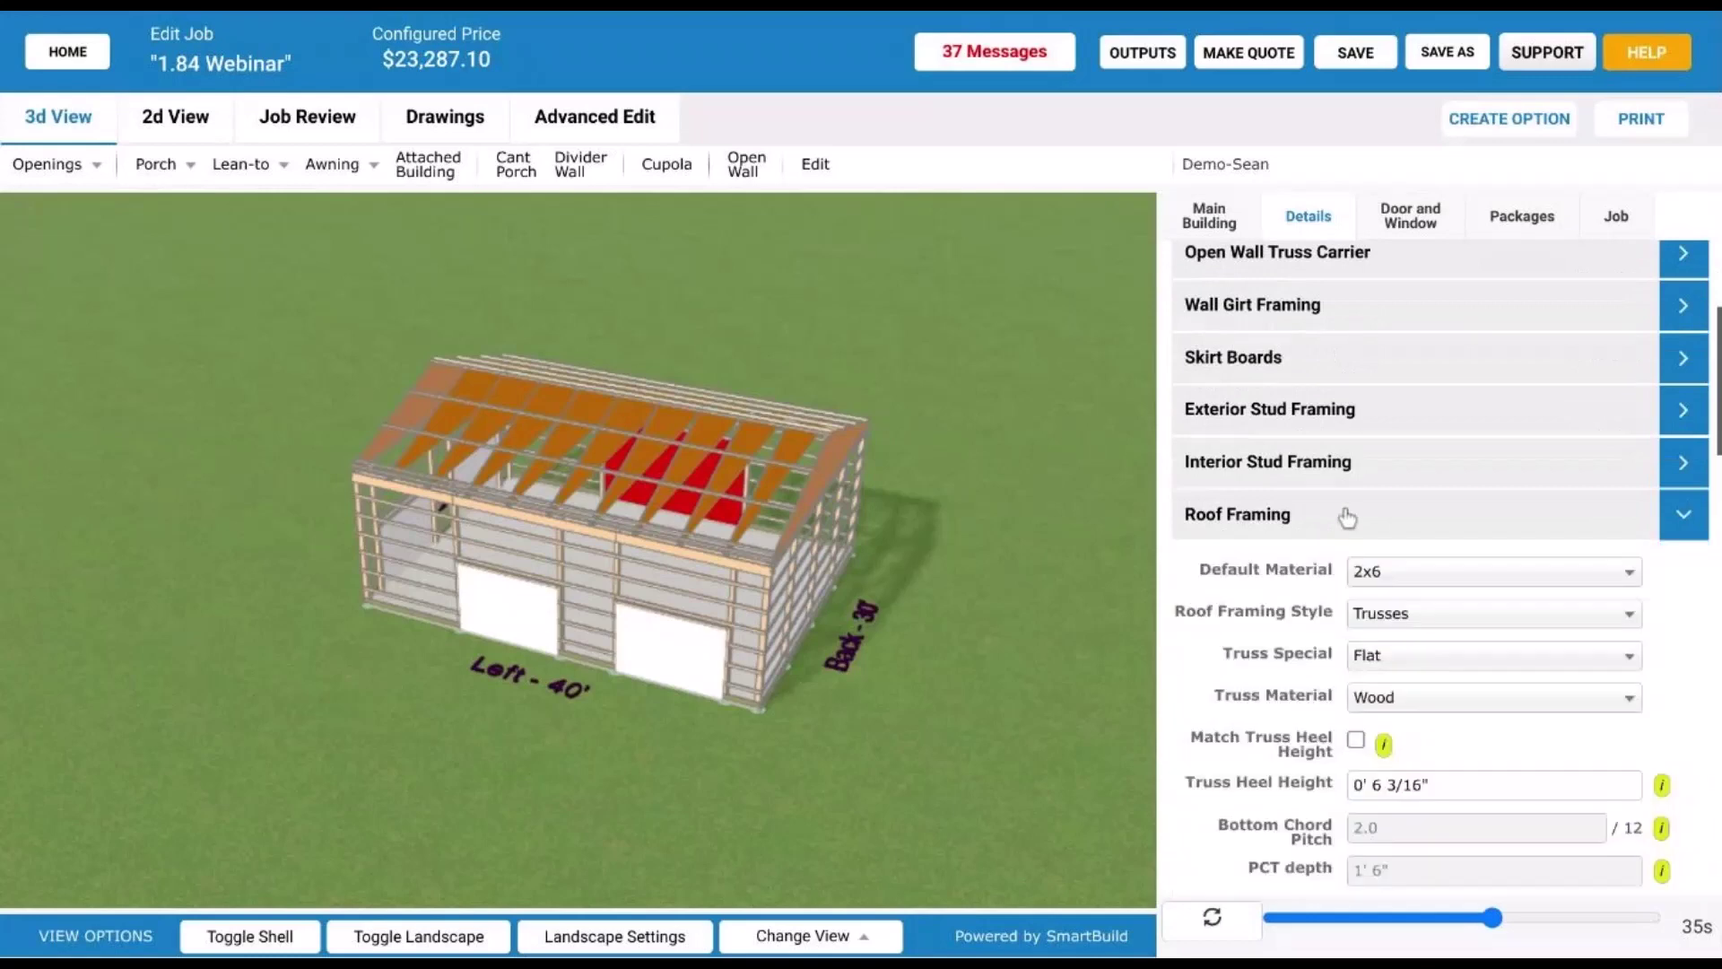
- Set Truss Special to Parallel Chord Truss and rebuild the model
left_click_drag(905, 608, 972, 548)
left_click(1446, 434)
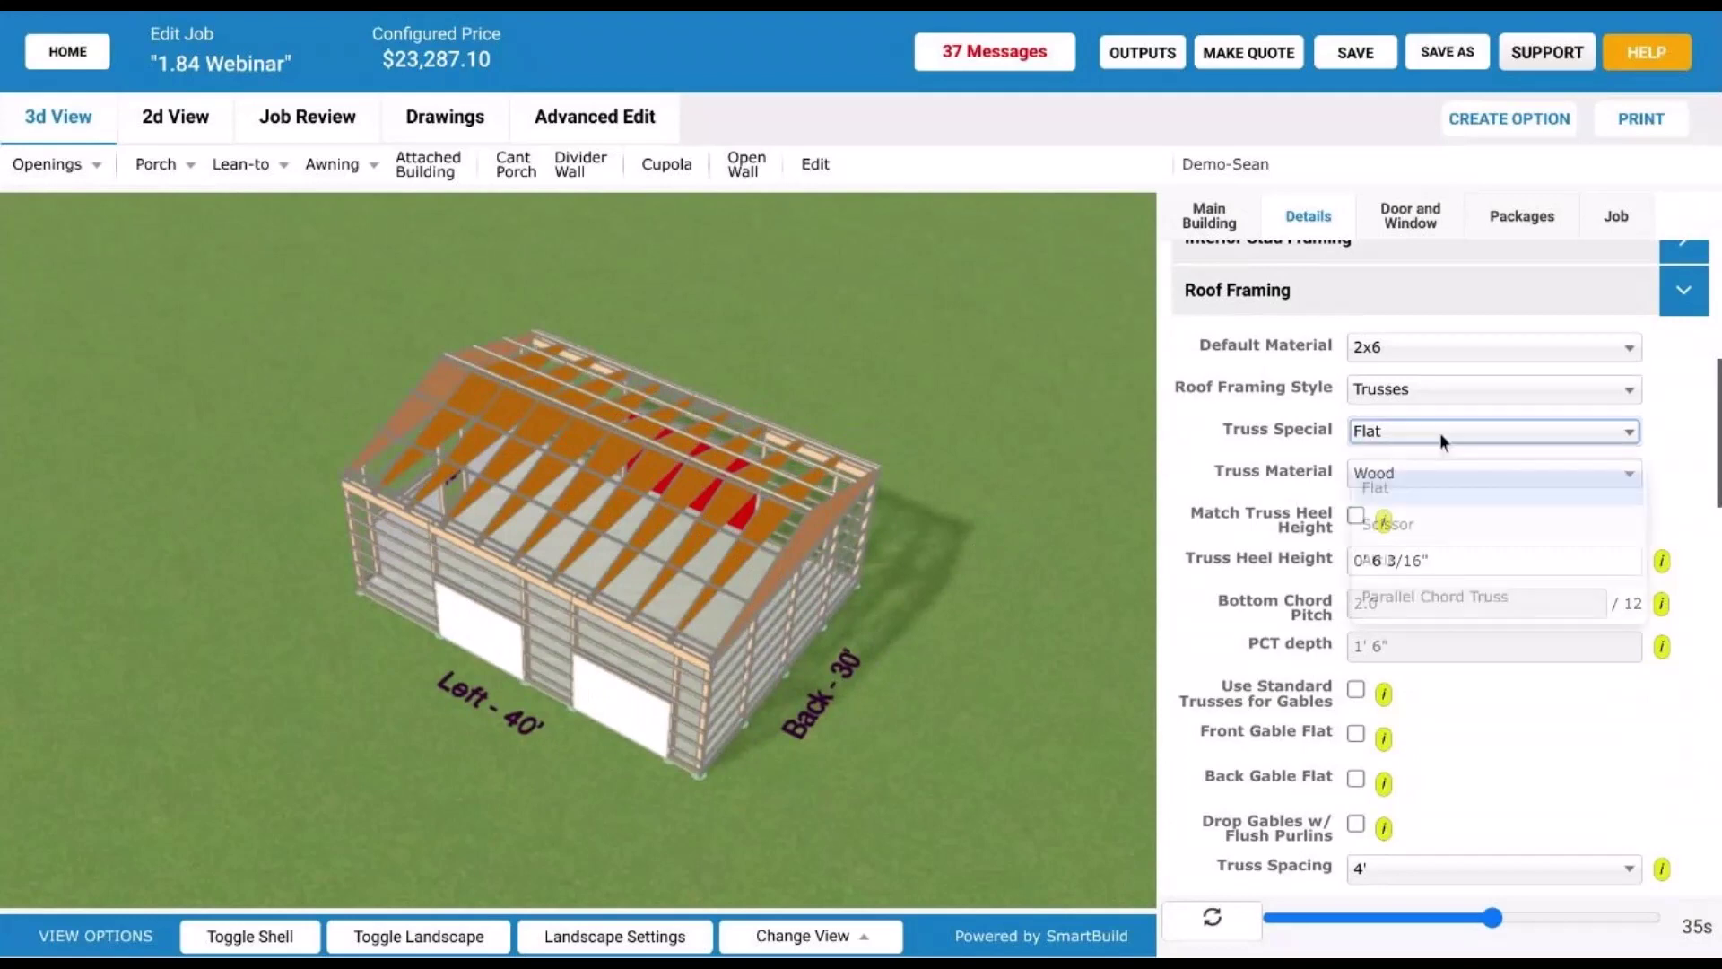
left_click(1487, 612)
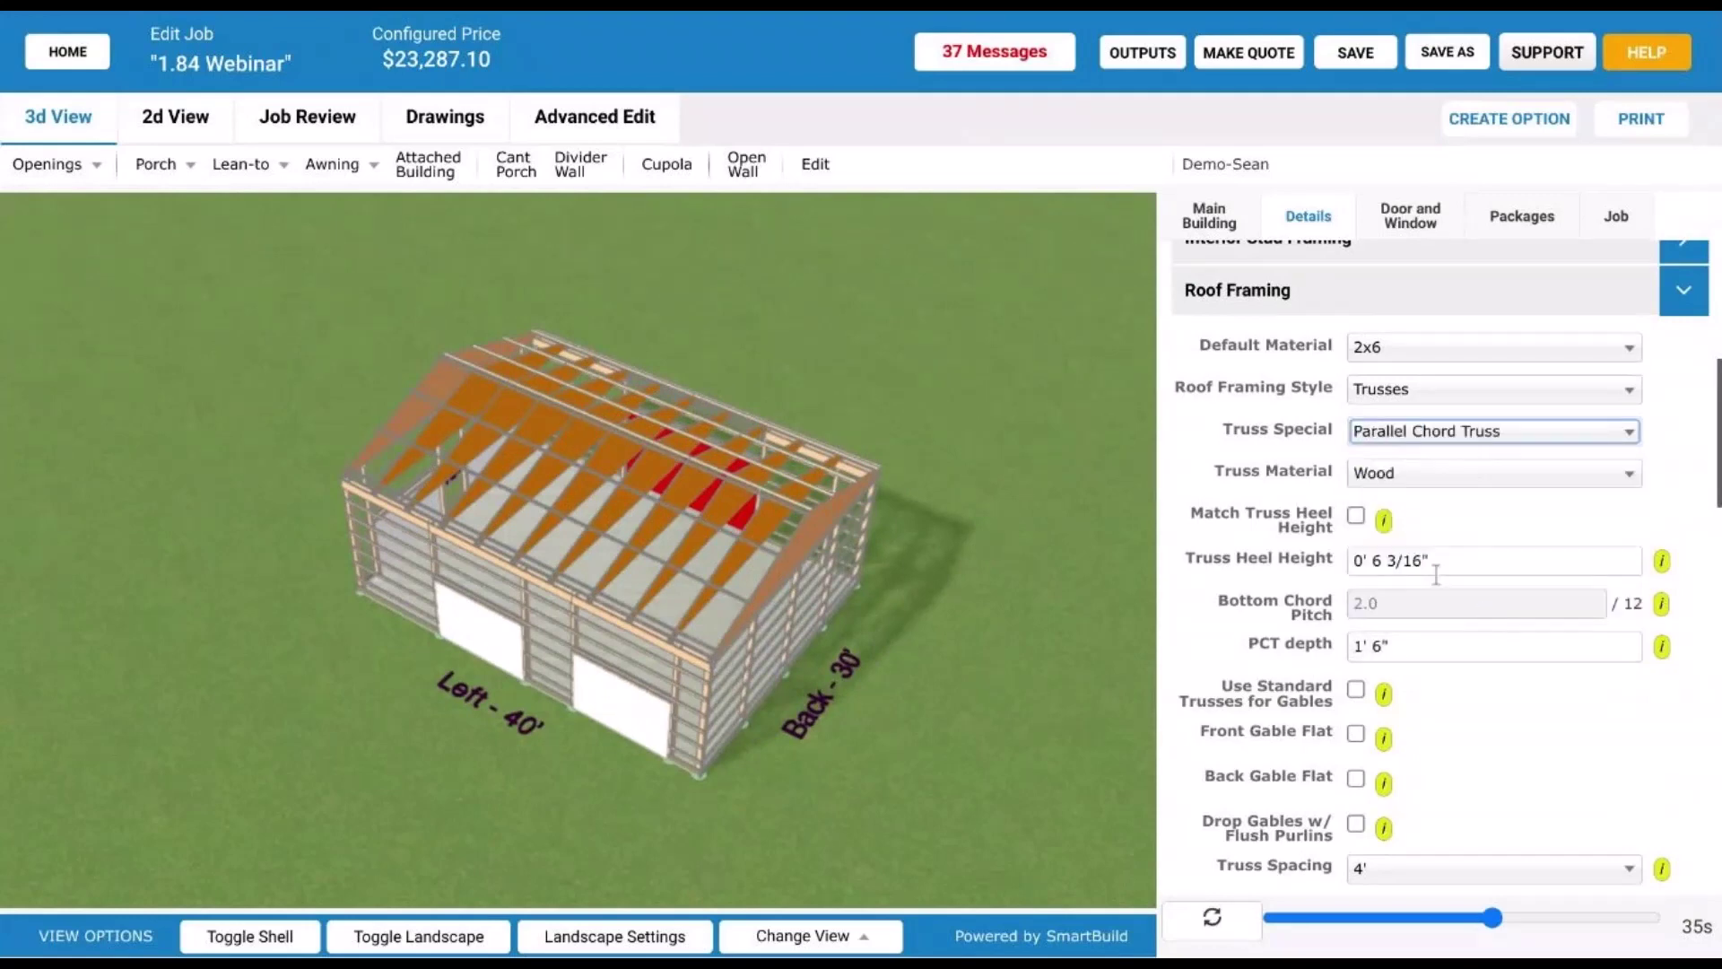
left_click(1213, 930)
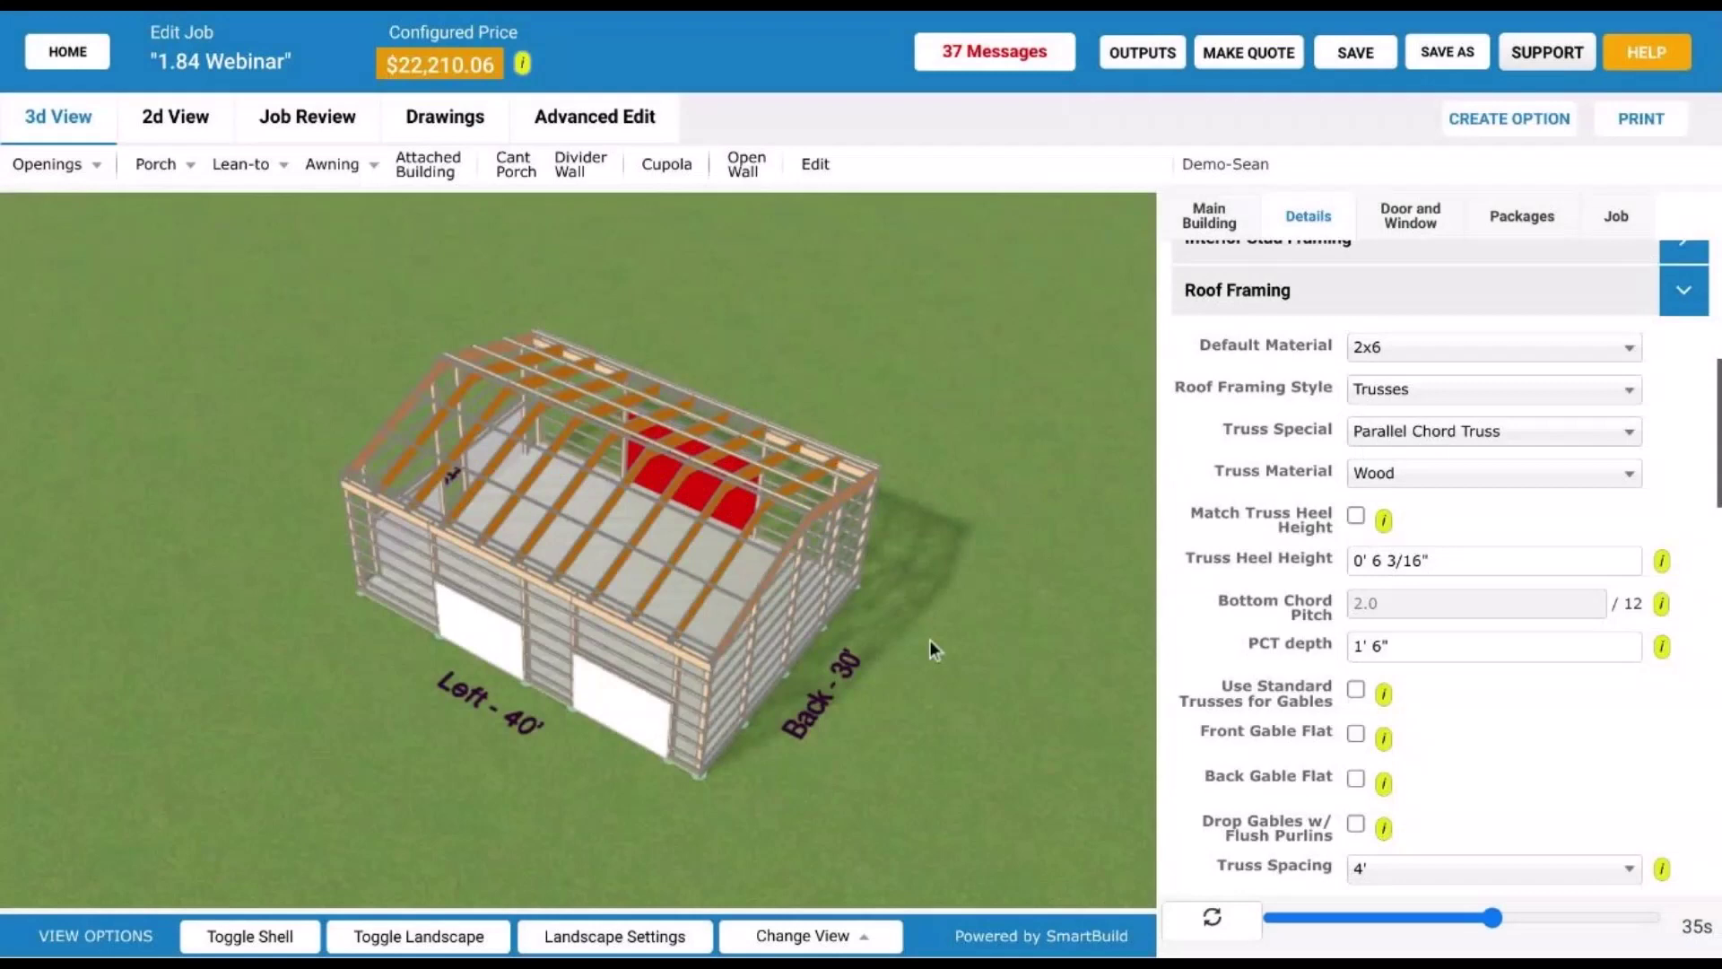
- Examine the parallel chord trusses and the Roof Framing settings for PCT depth, gable trusses, truss spacing and truss blocks
left_click_drag(930, 638, 921, 611)
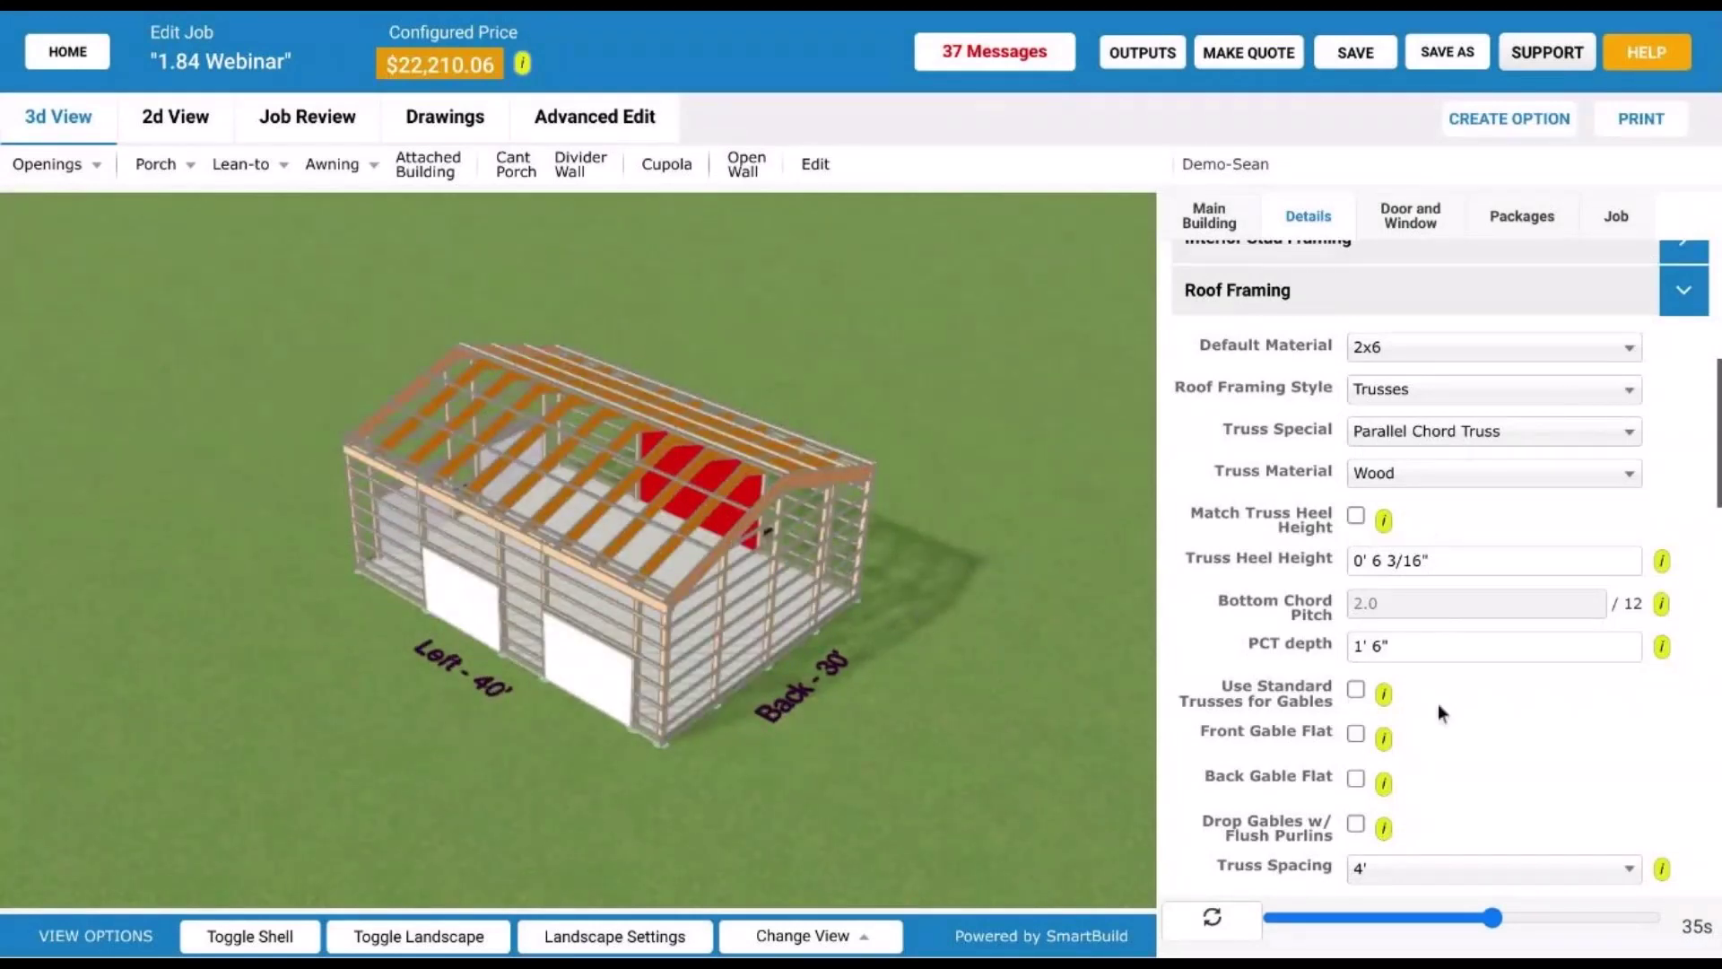
scroll(1461, 657, "down", 1)
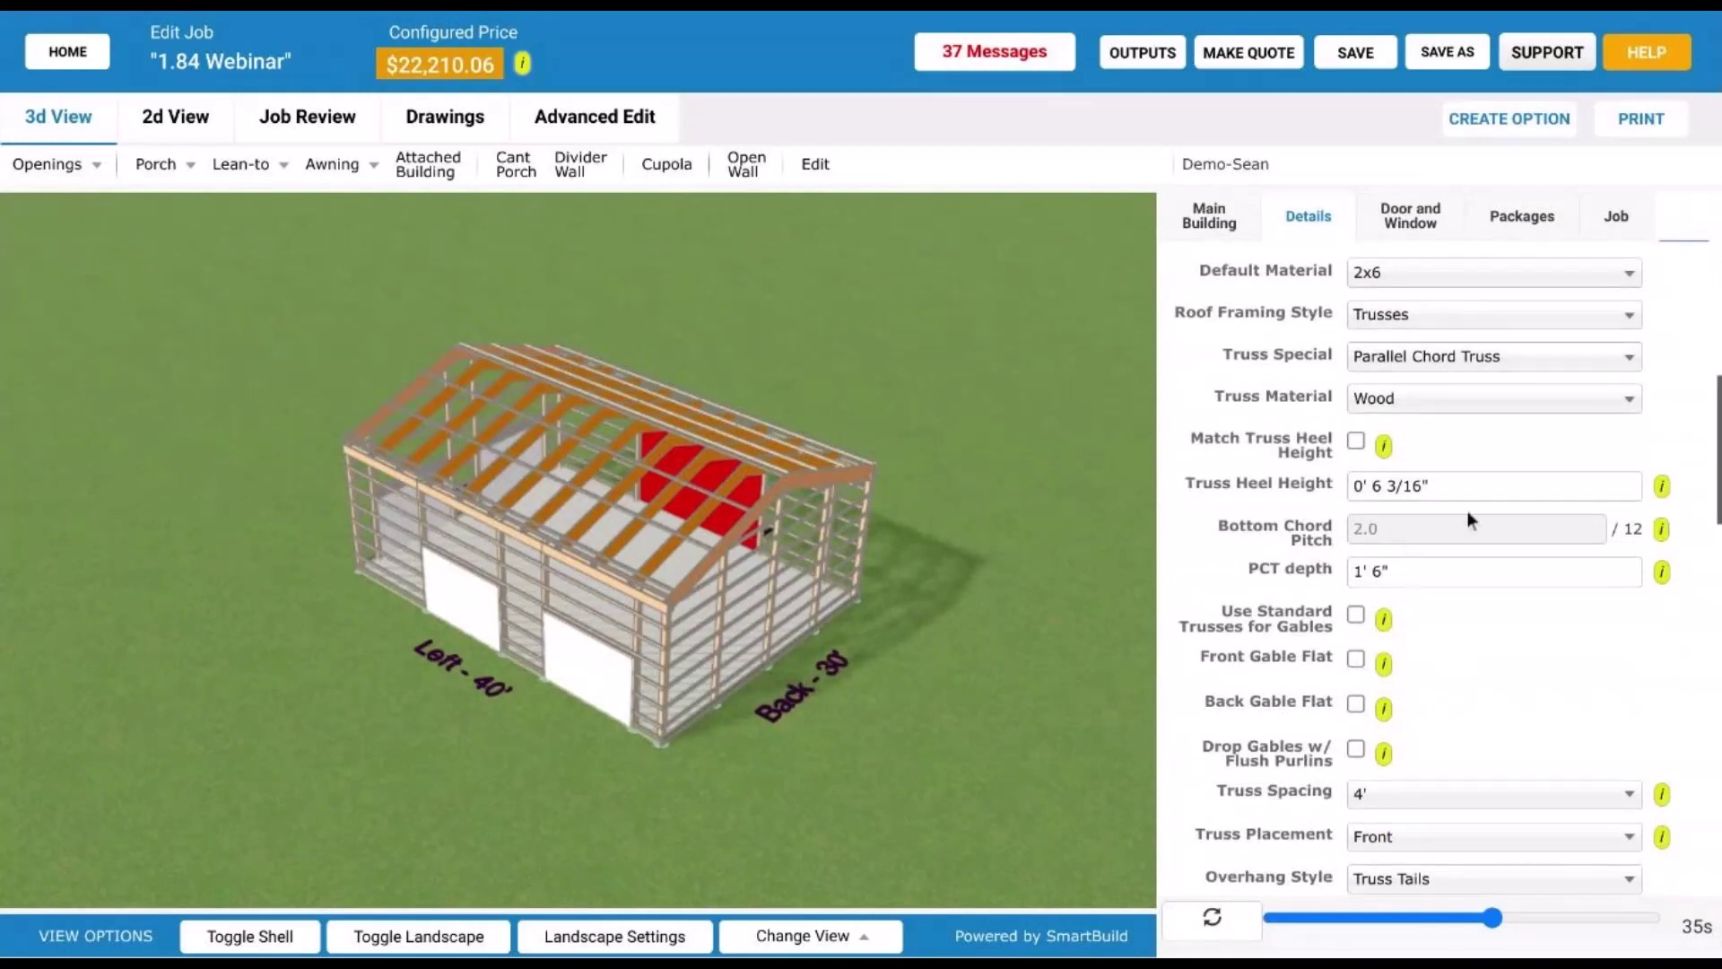
scroll(1481, 646, "down", 2)
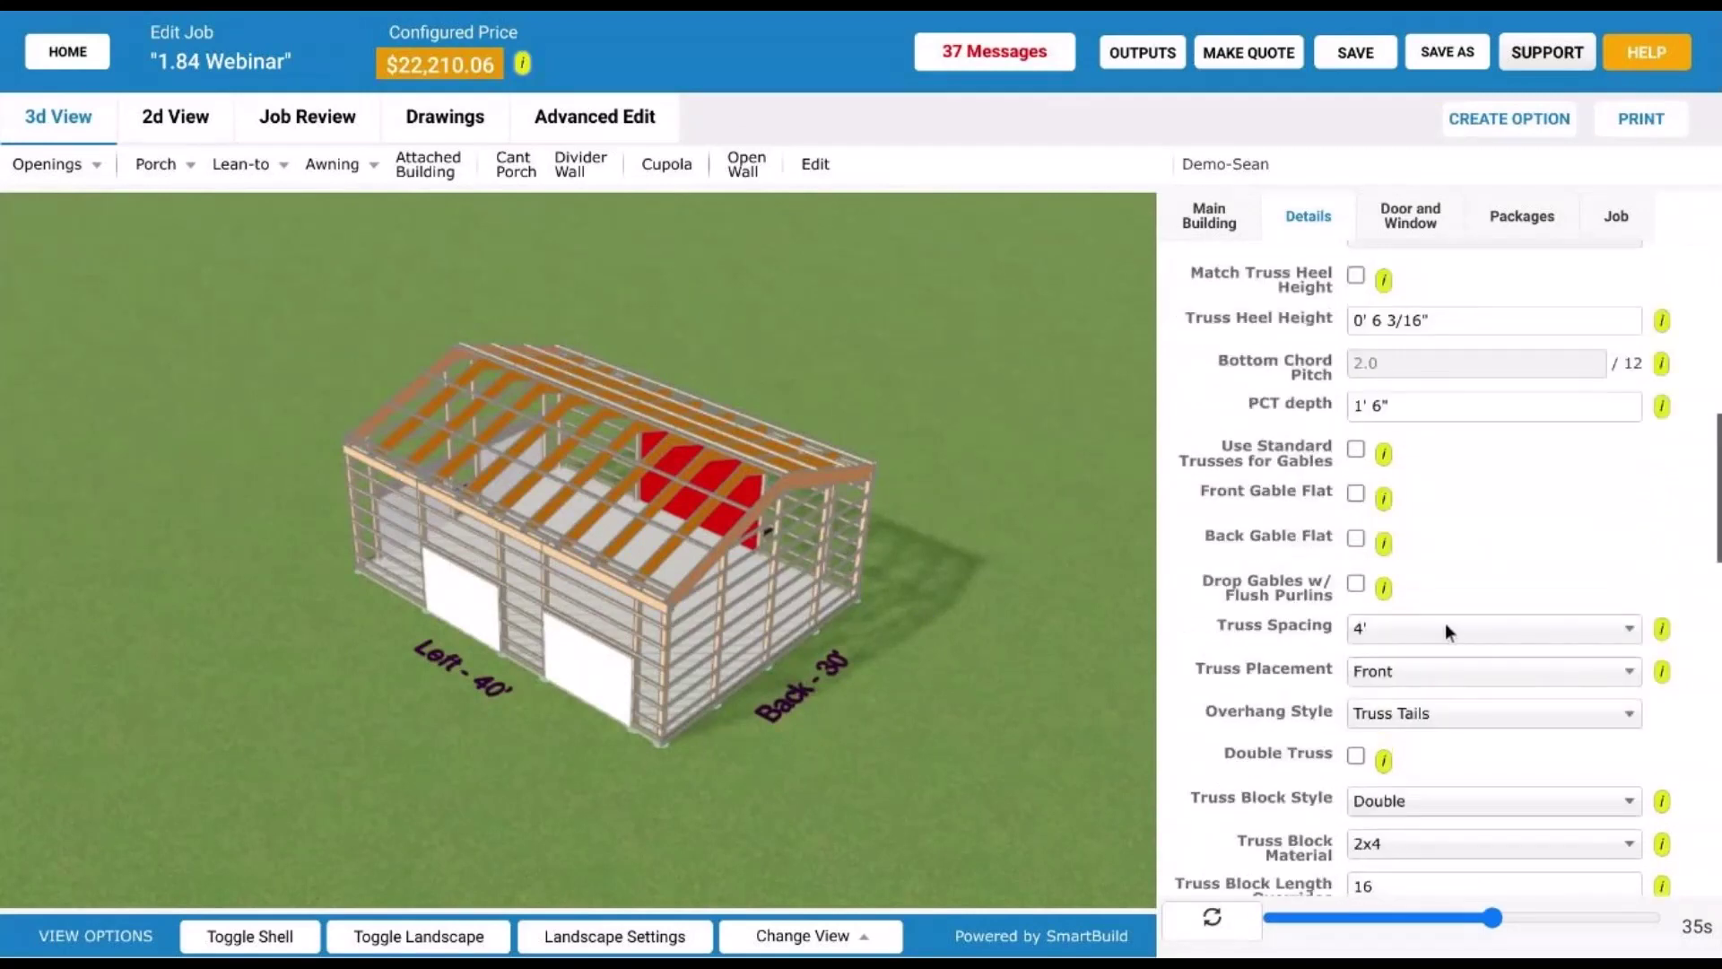
scroll(816, 458, "down", 2)
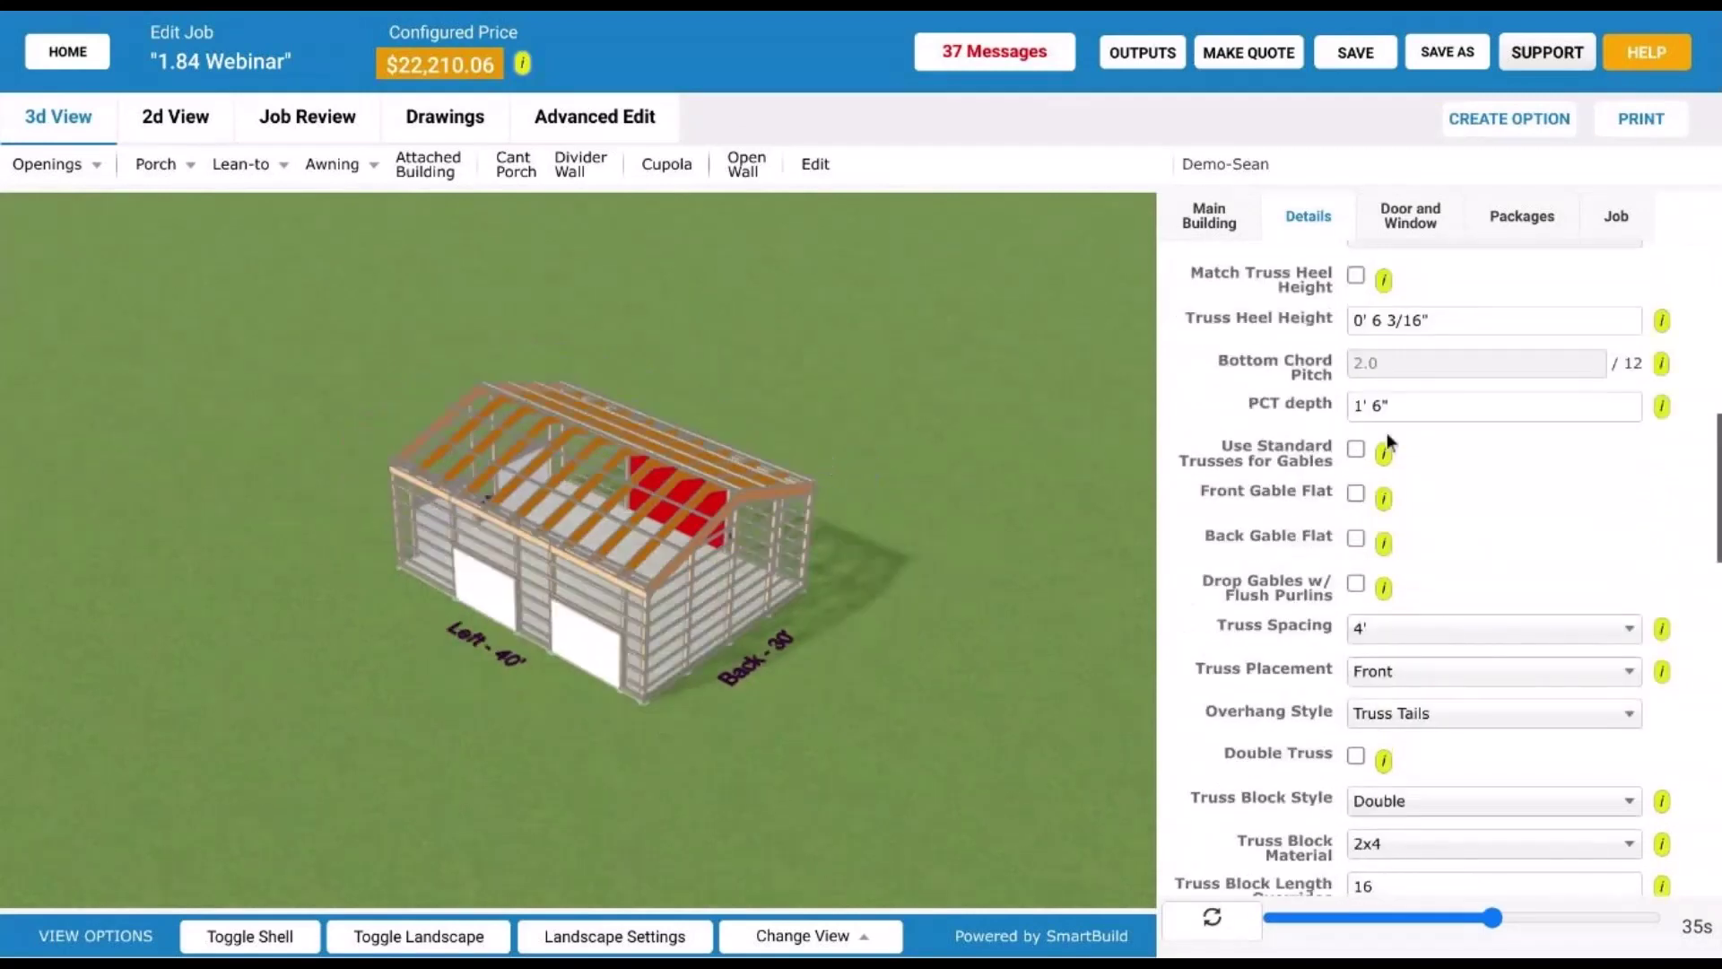
scroll(1389, 440, "up", 3)
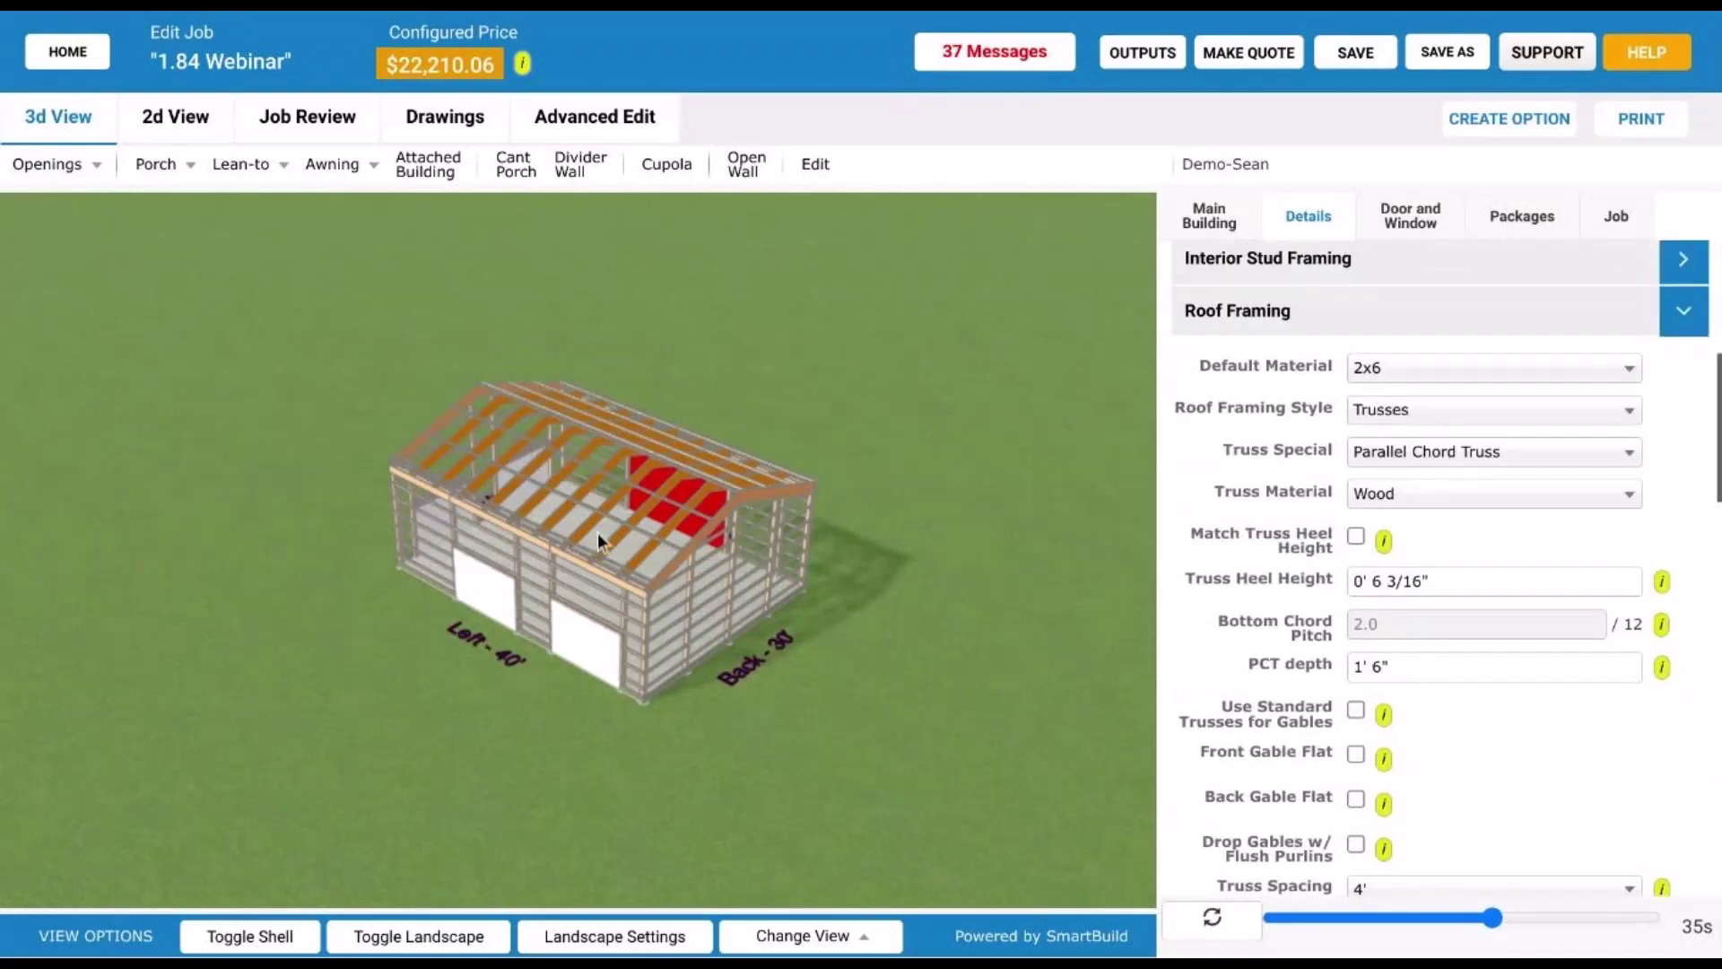
- Add an 8' wide back porch with an 8' ceiling height, 4/12 roof pitch, open walls and parallel chord trusses
left_click(140, 167)
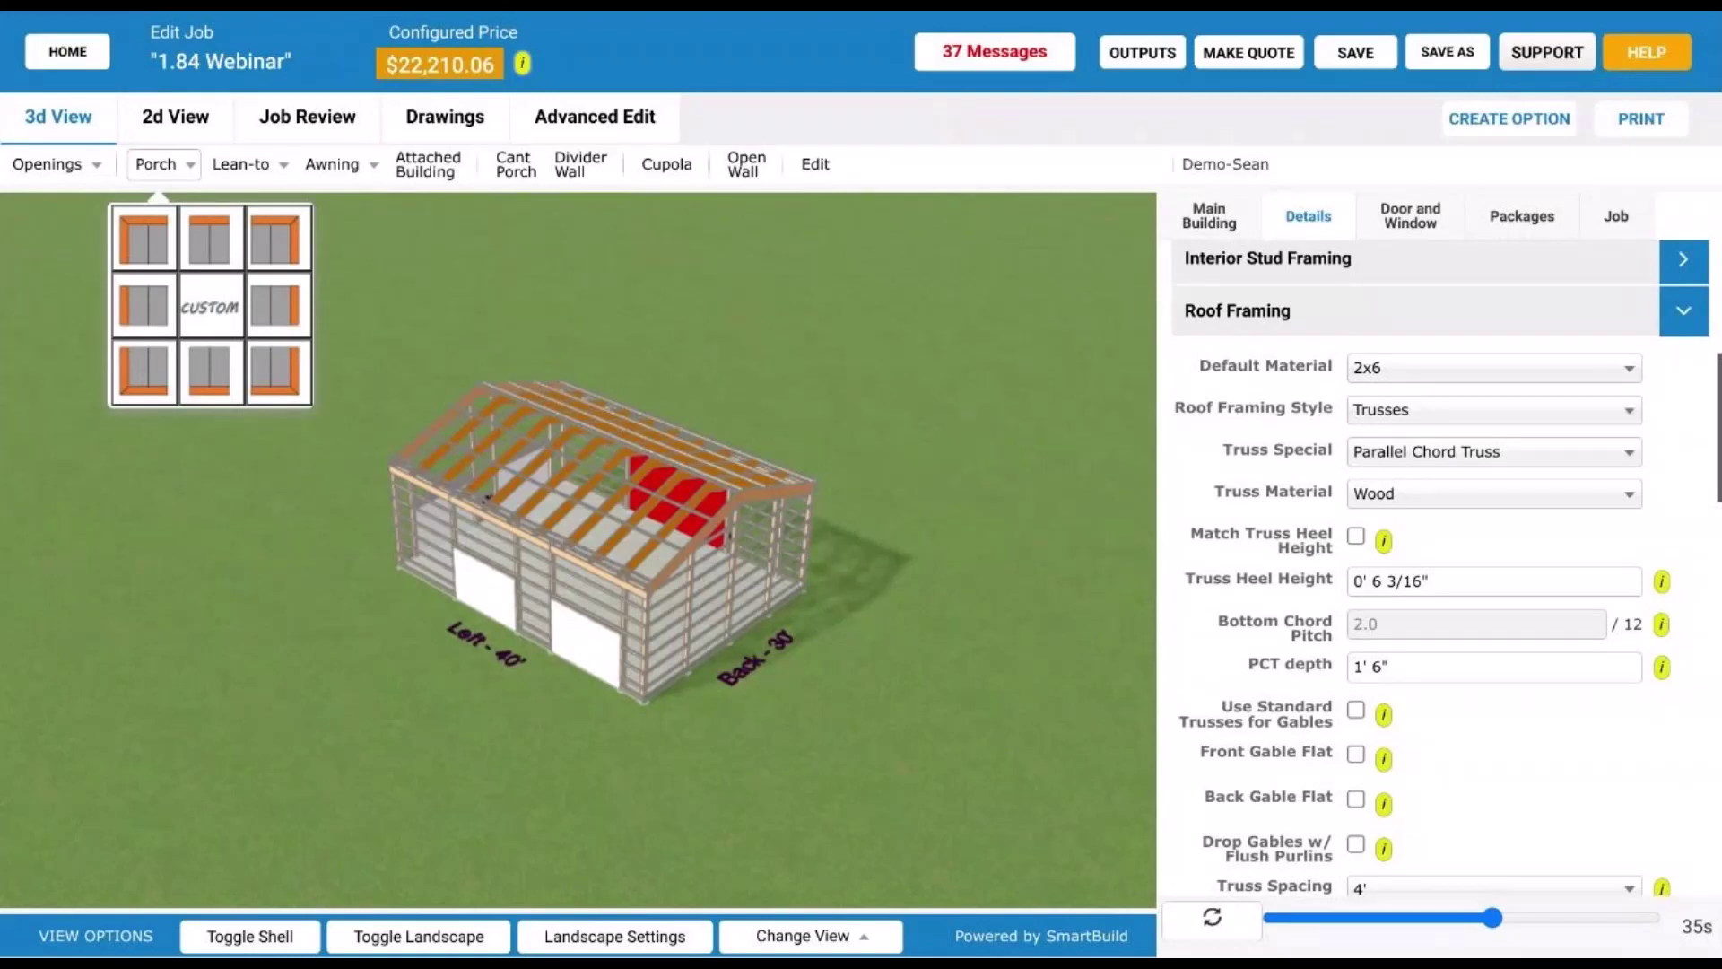
left_click(219, 373)
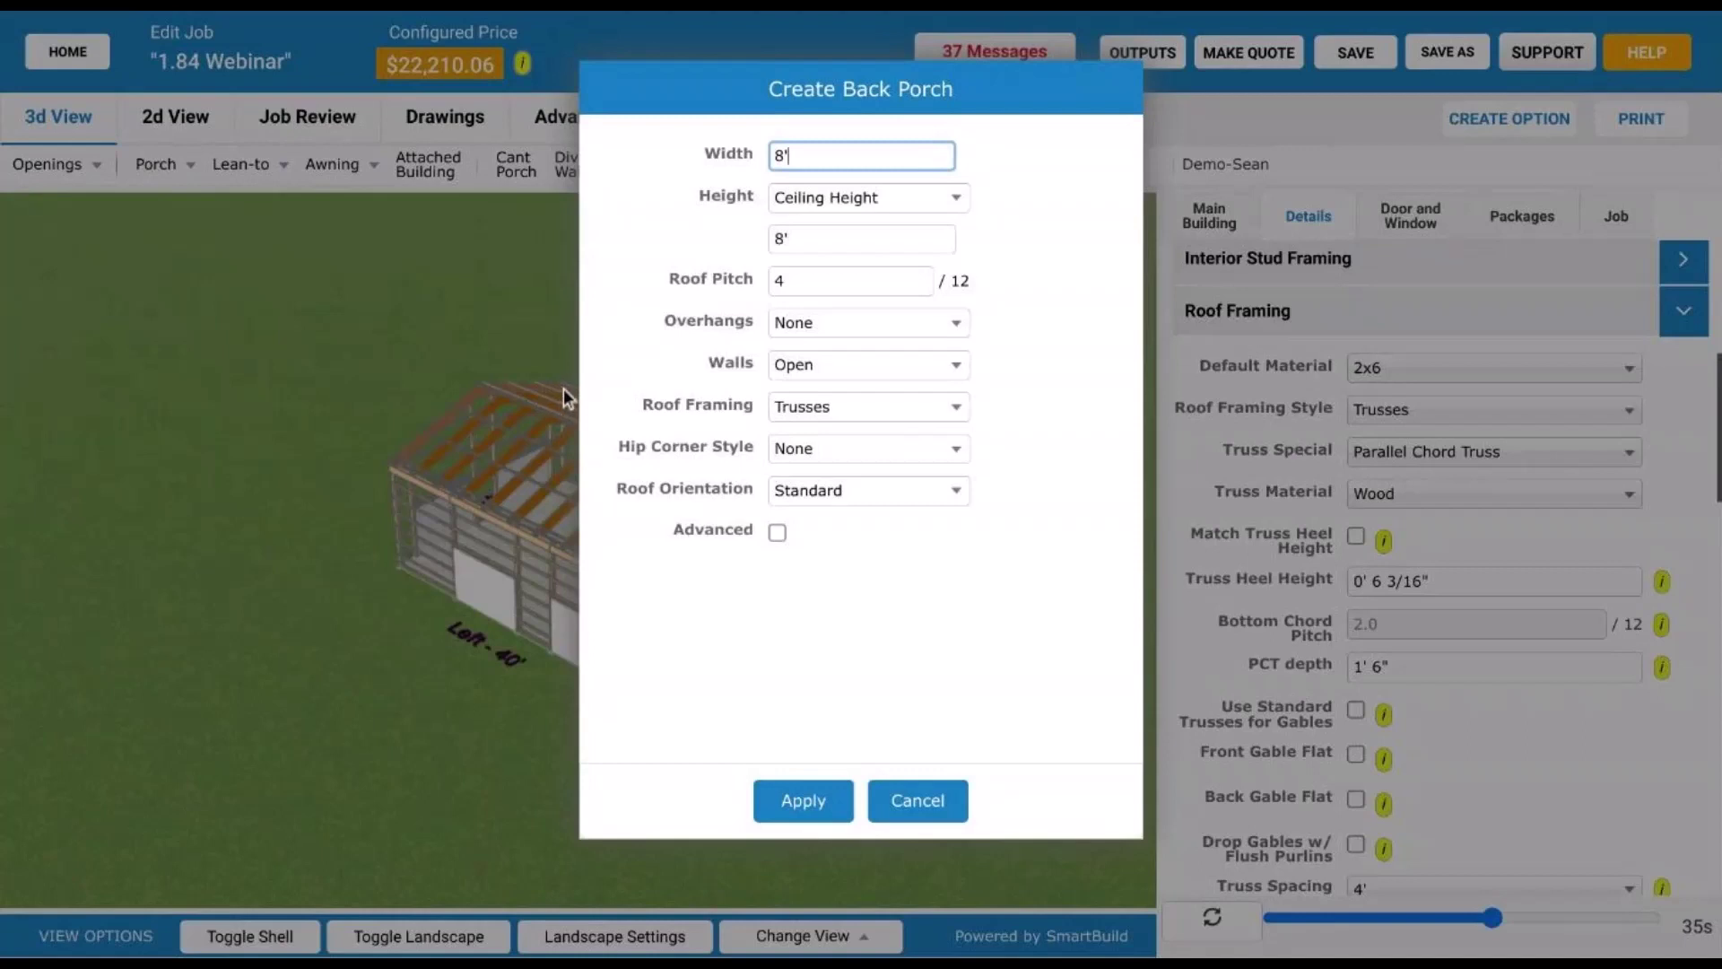
left_click_drag(1011, 96, 1149, 87)
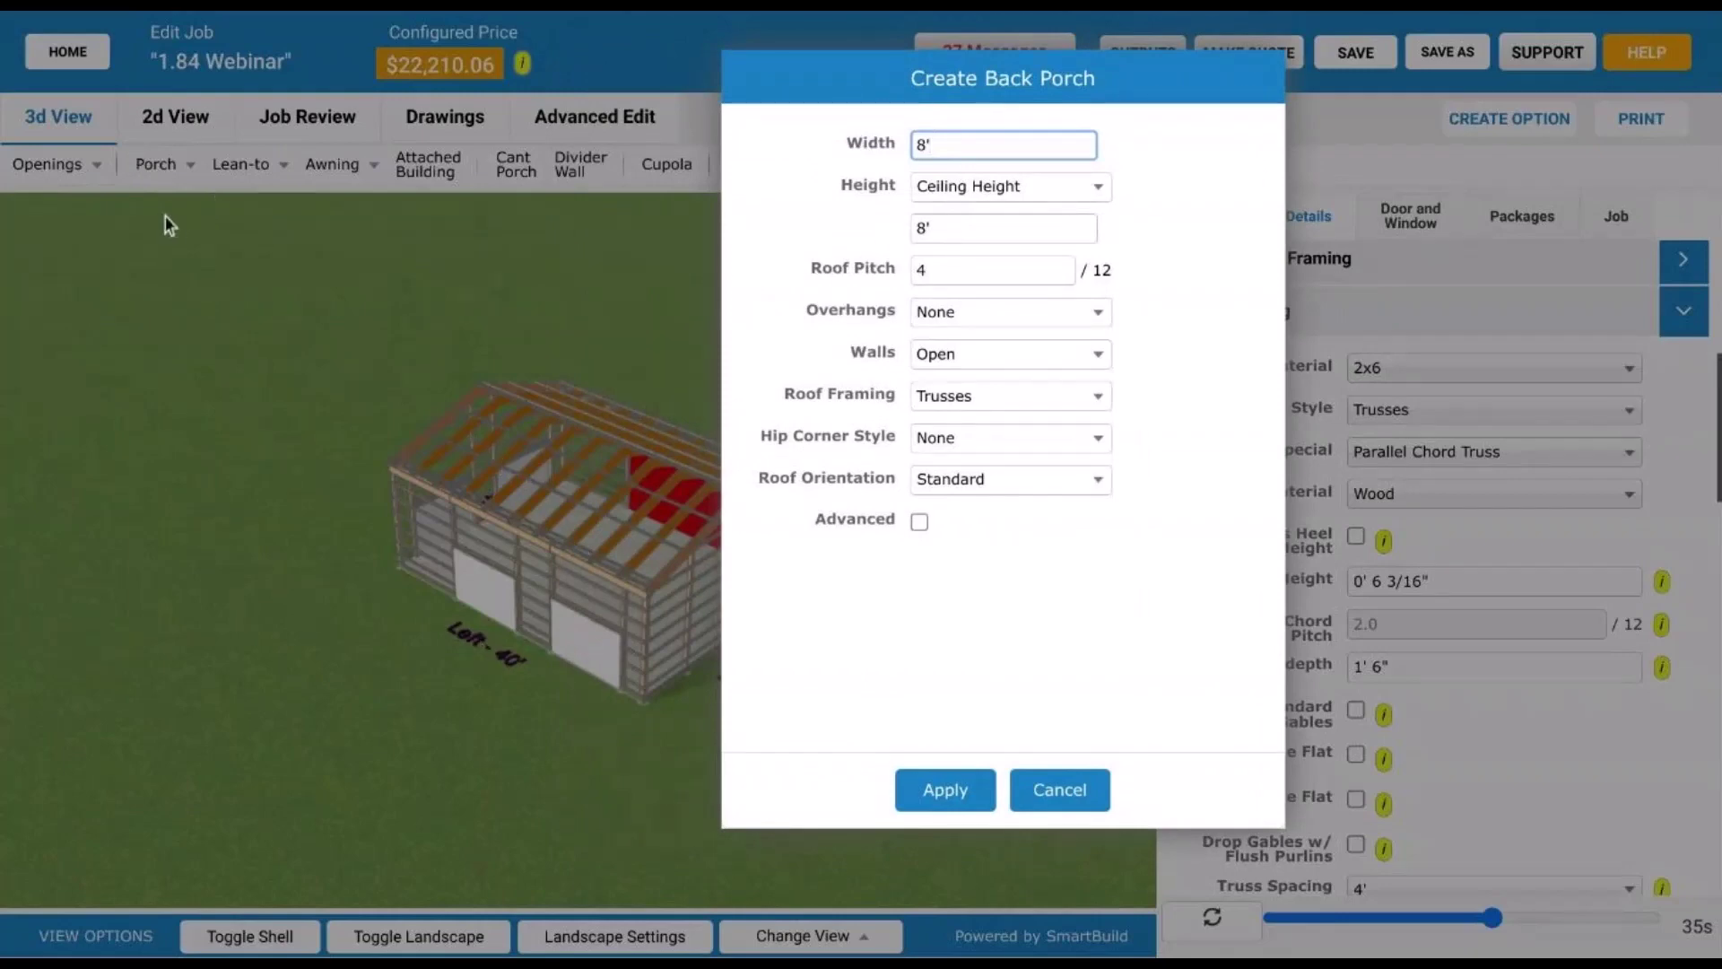
left_click_drag(958, 79, 912, 75)
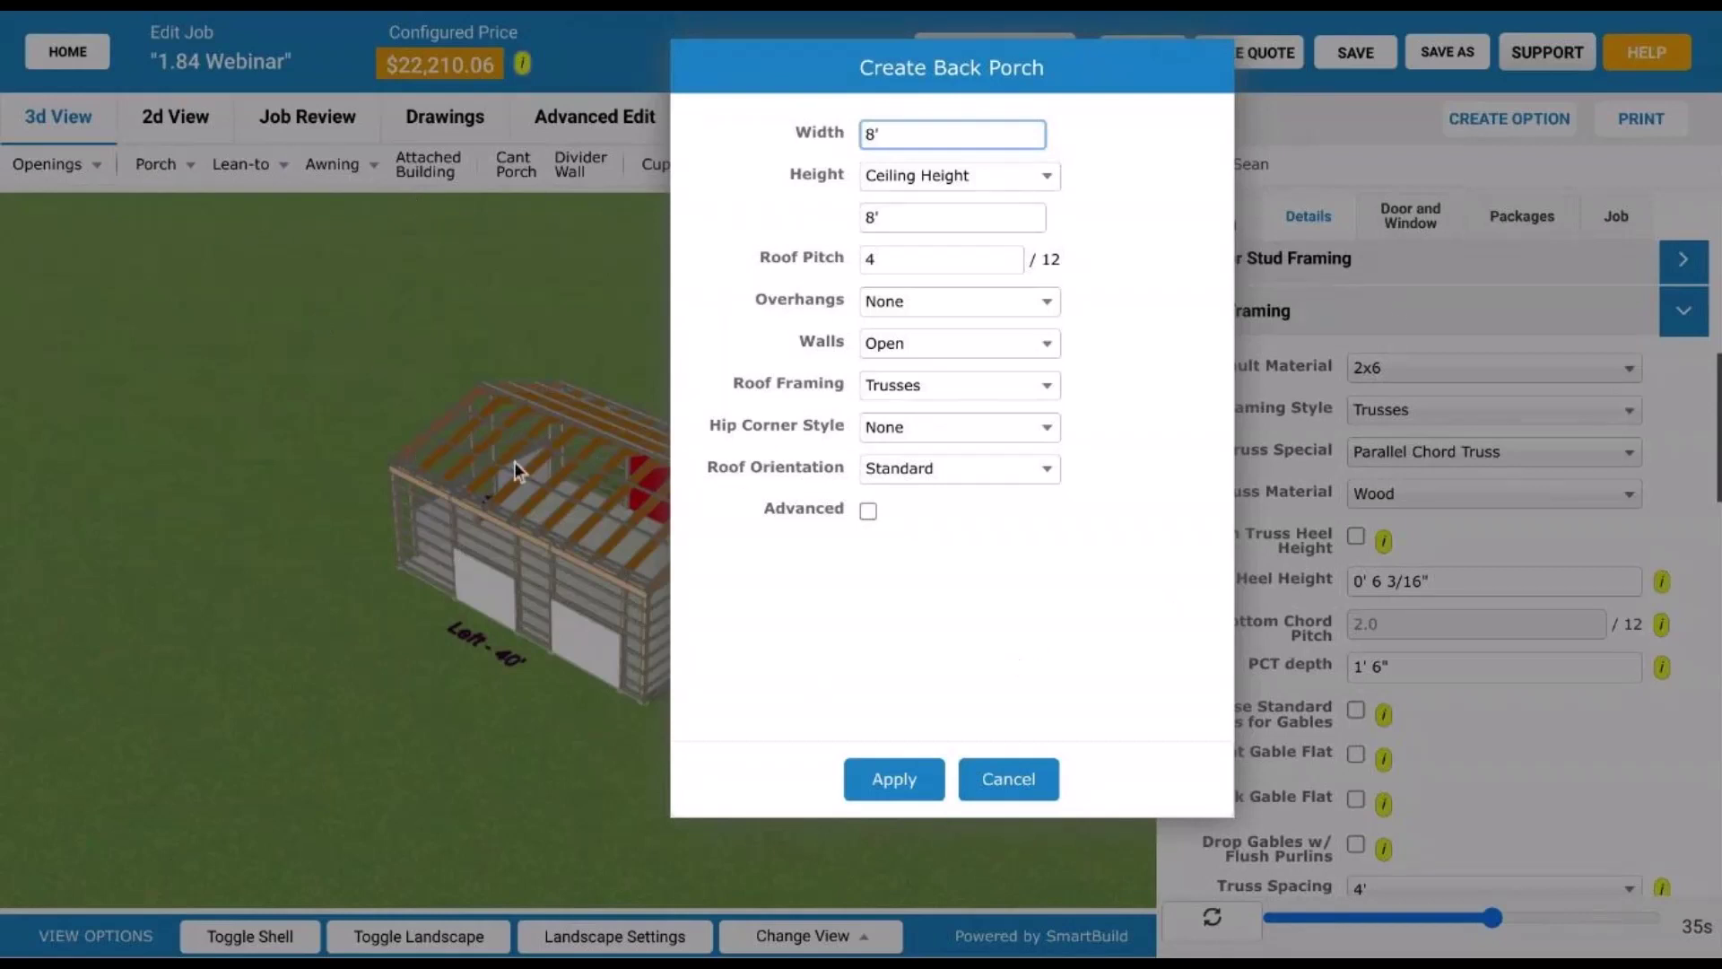
left_click(868, 512)
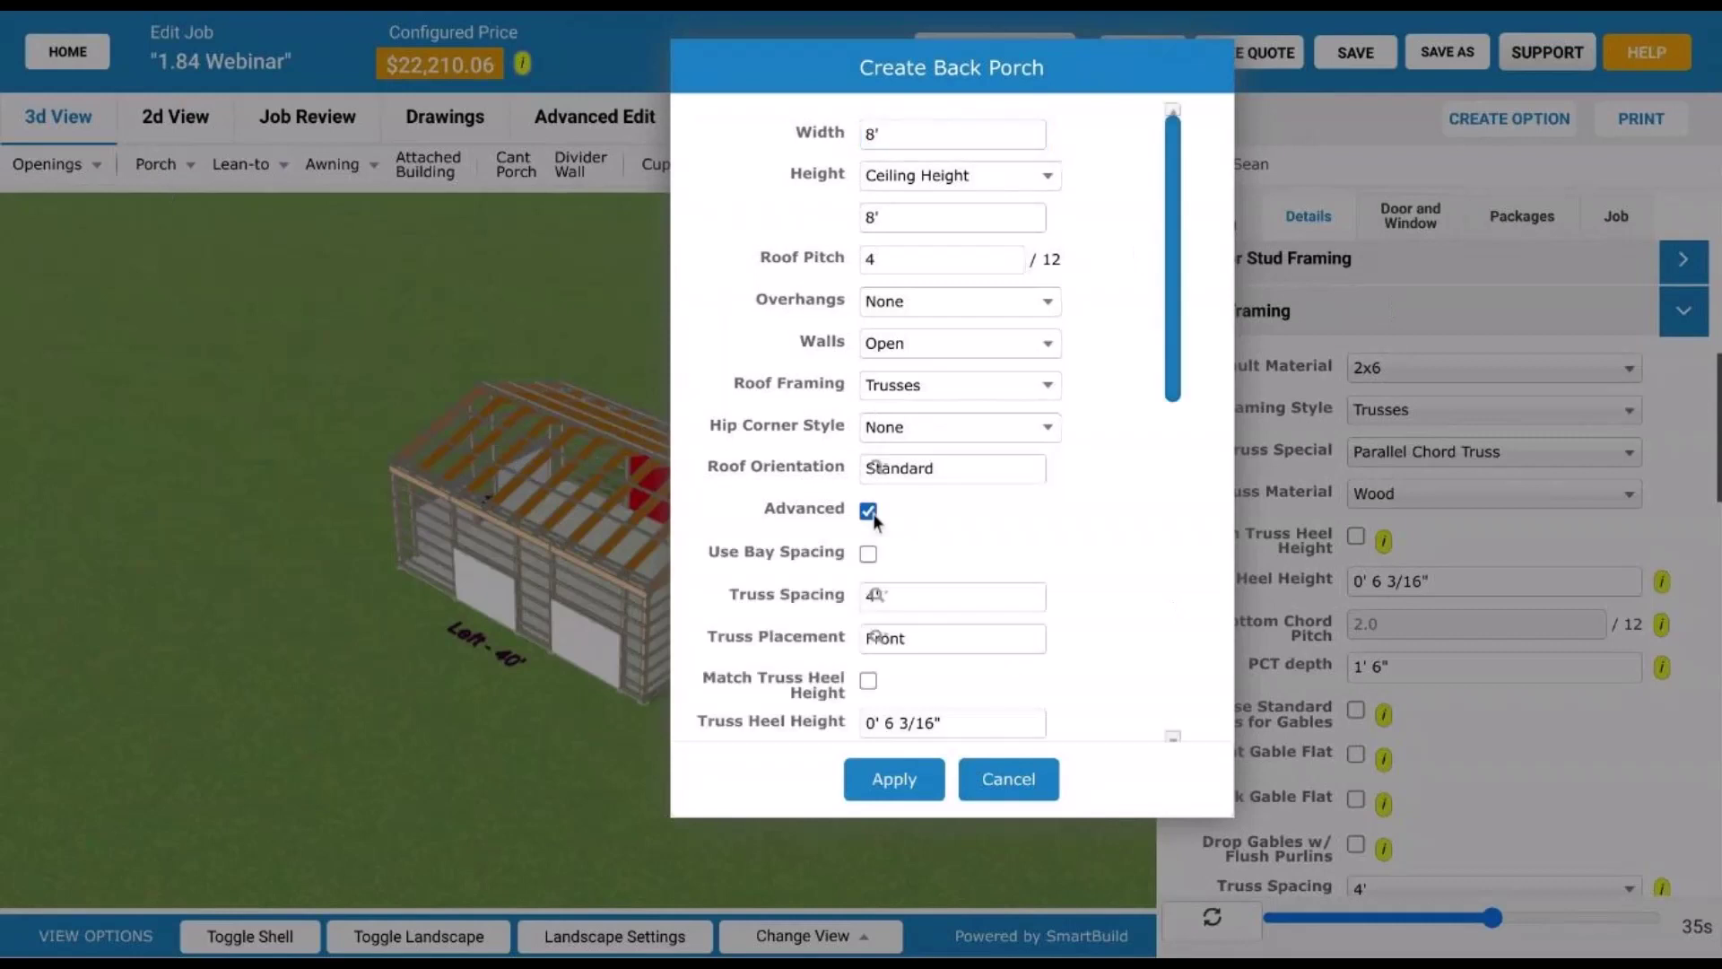
scroll(790, 513, "down", 3)
scroll(789, 513, "down", 1)
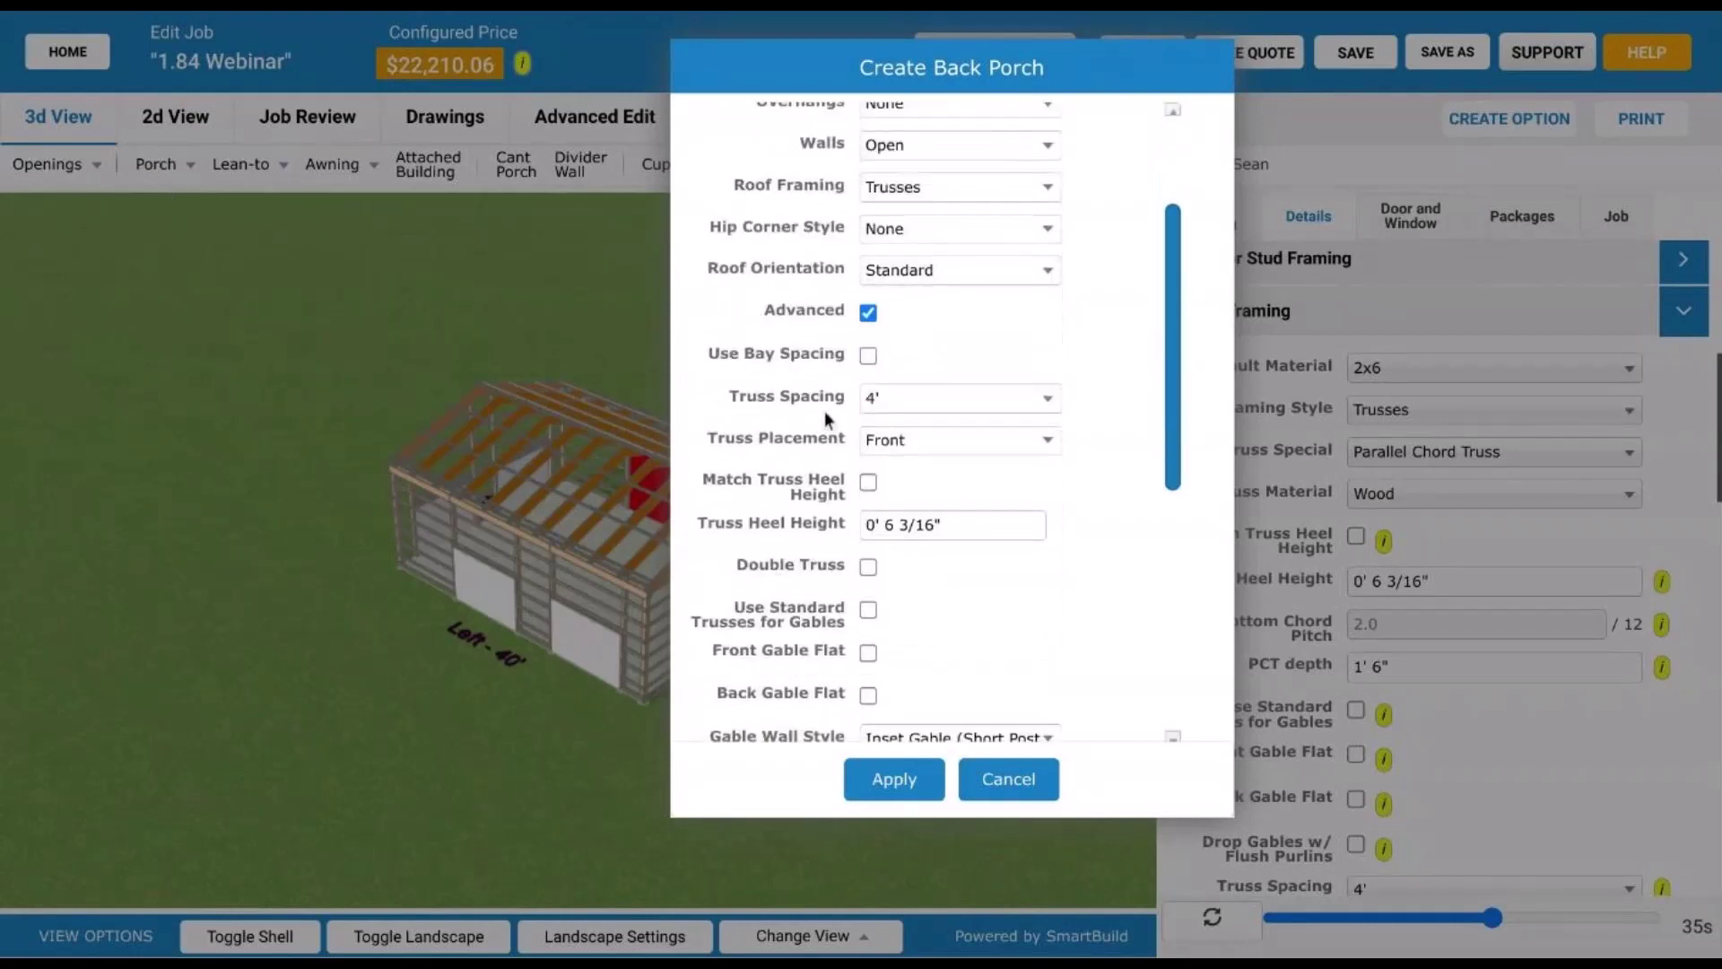
scroll(807, 406, "down", 6)
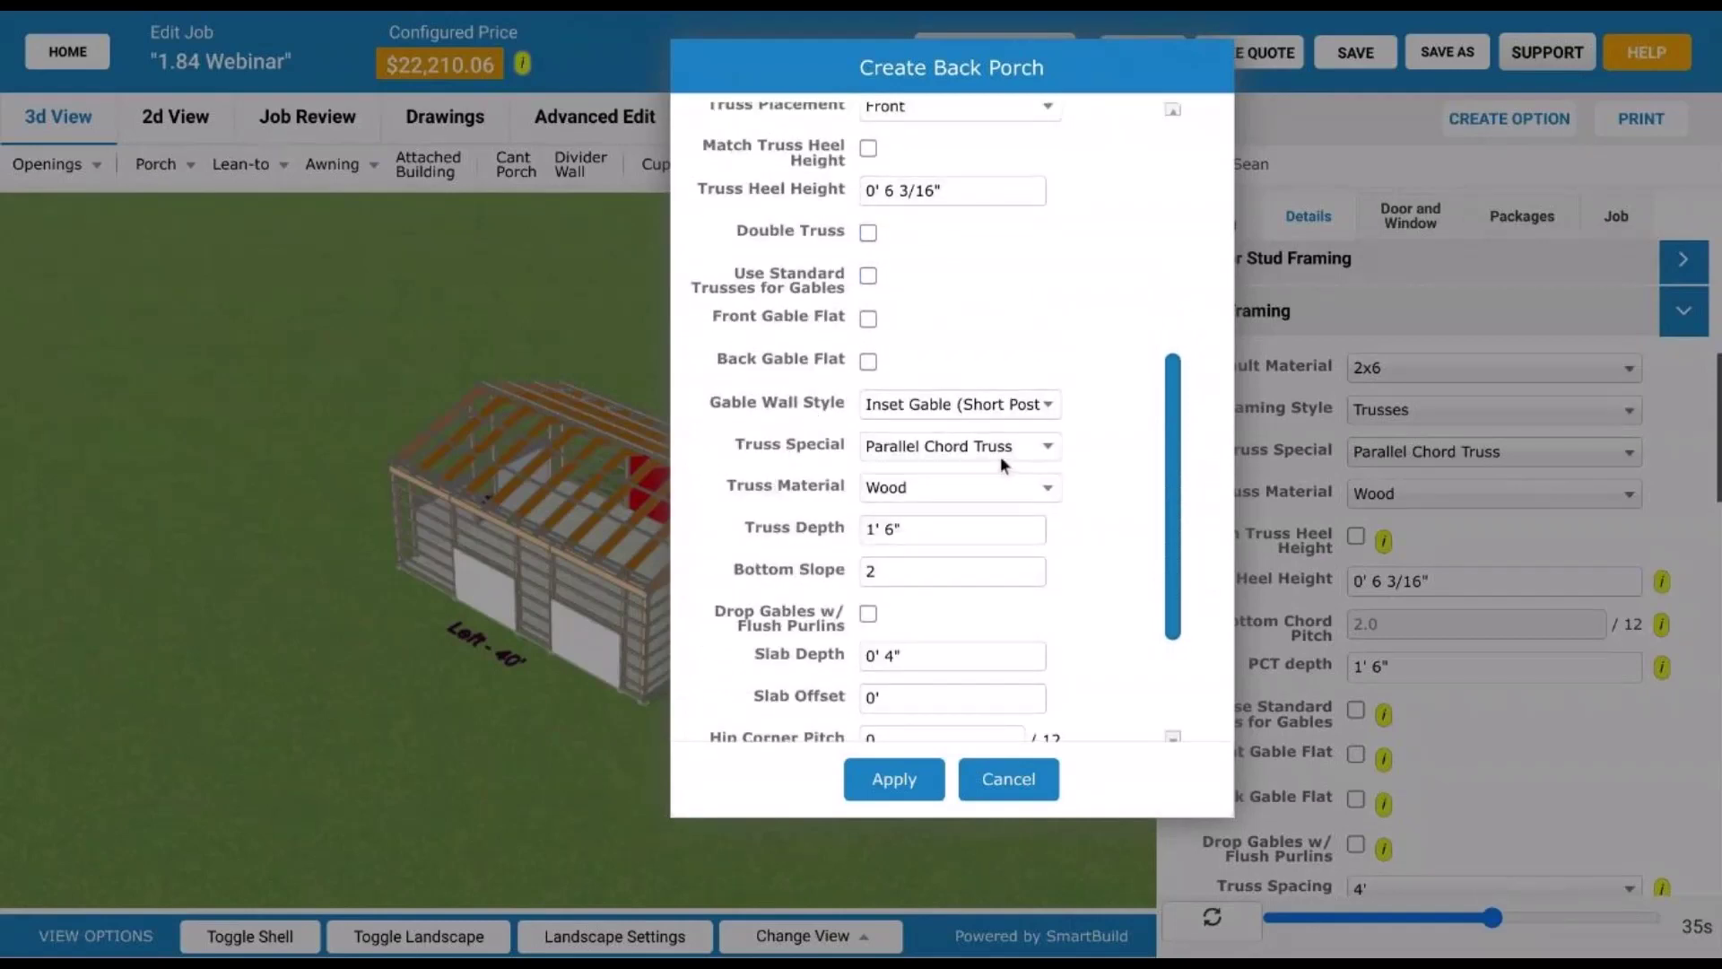
left_click(915, 782)
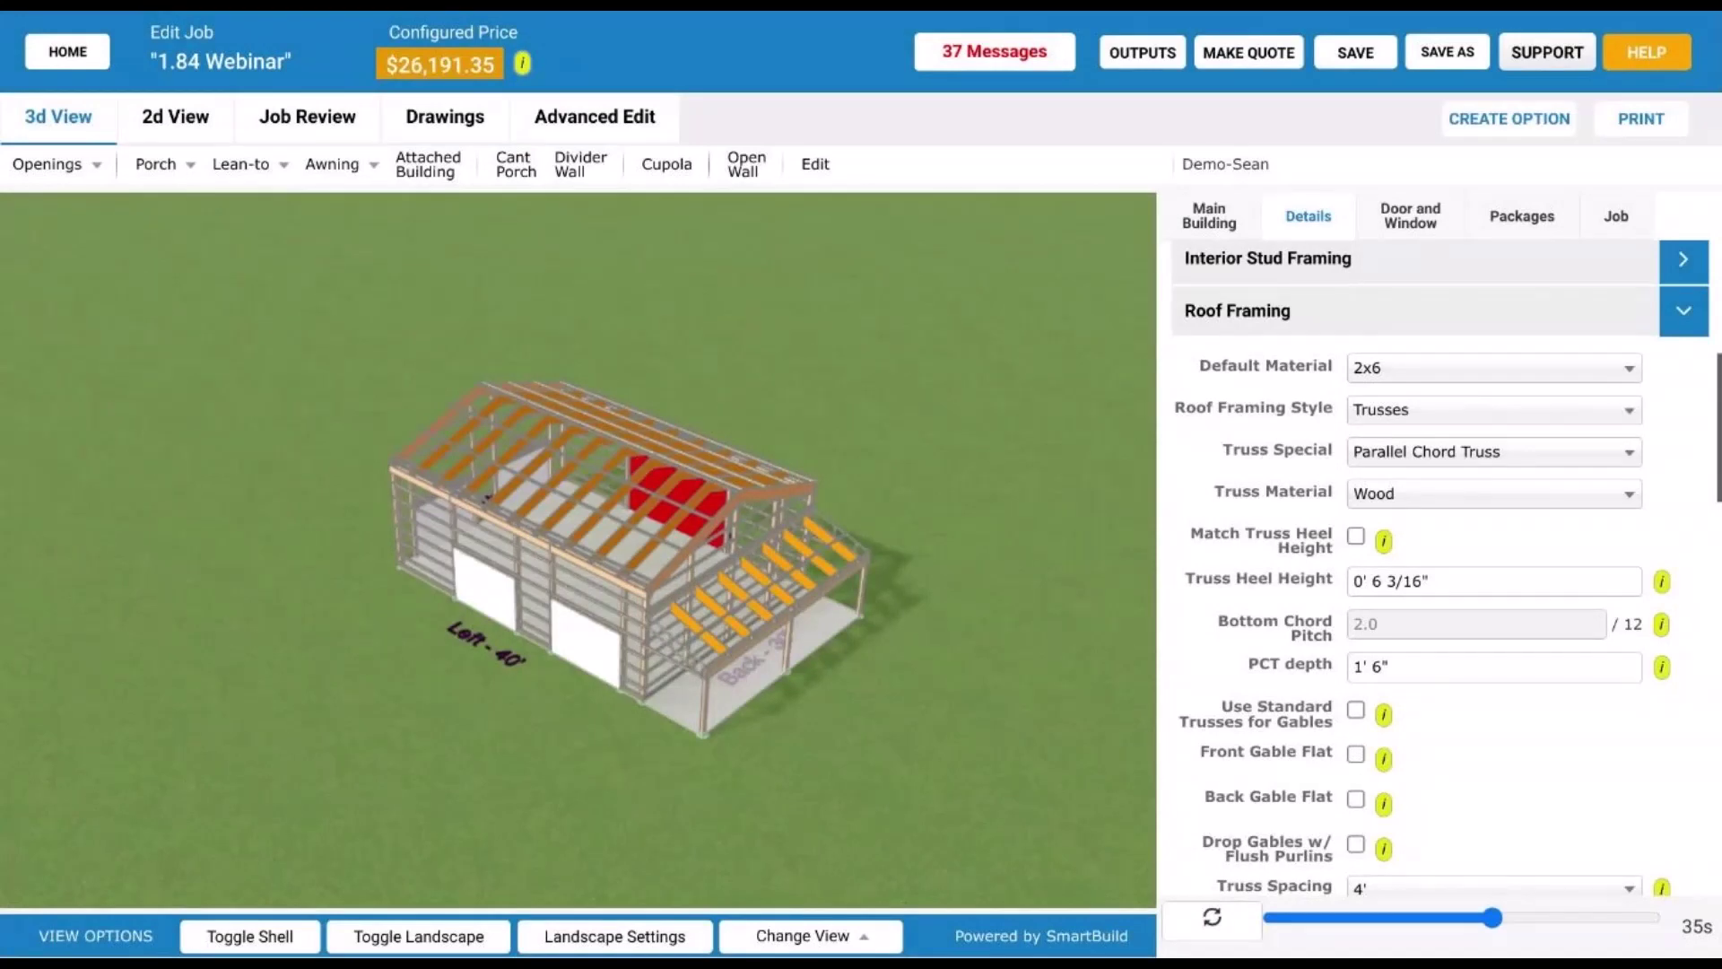
- Examine the back porch's roof framing and the shape of its parallel chord trusses from several angles
left_click_drag(942, 533, 925, 494)
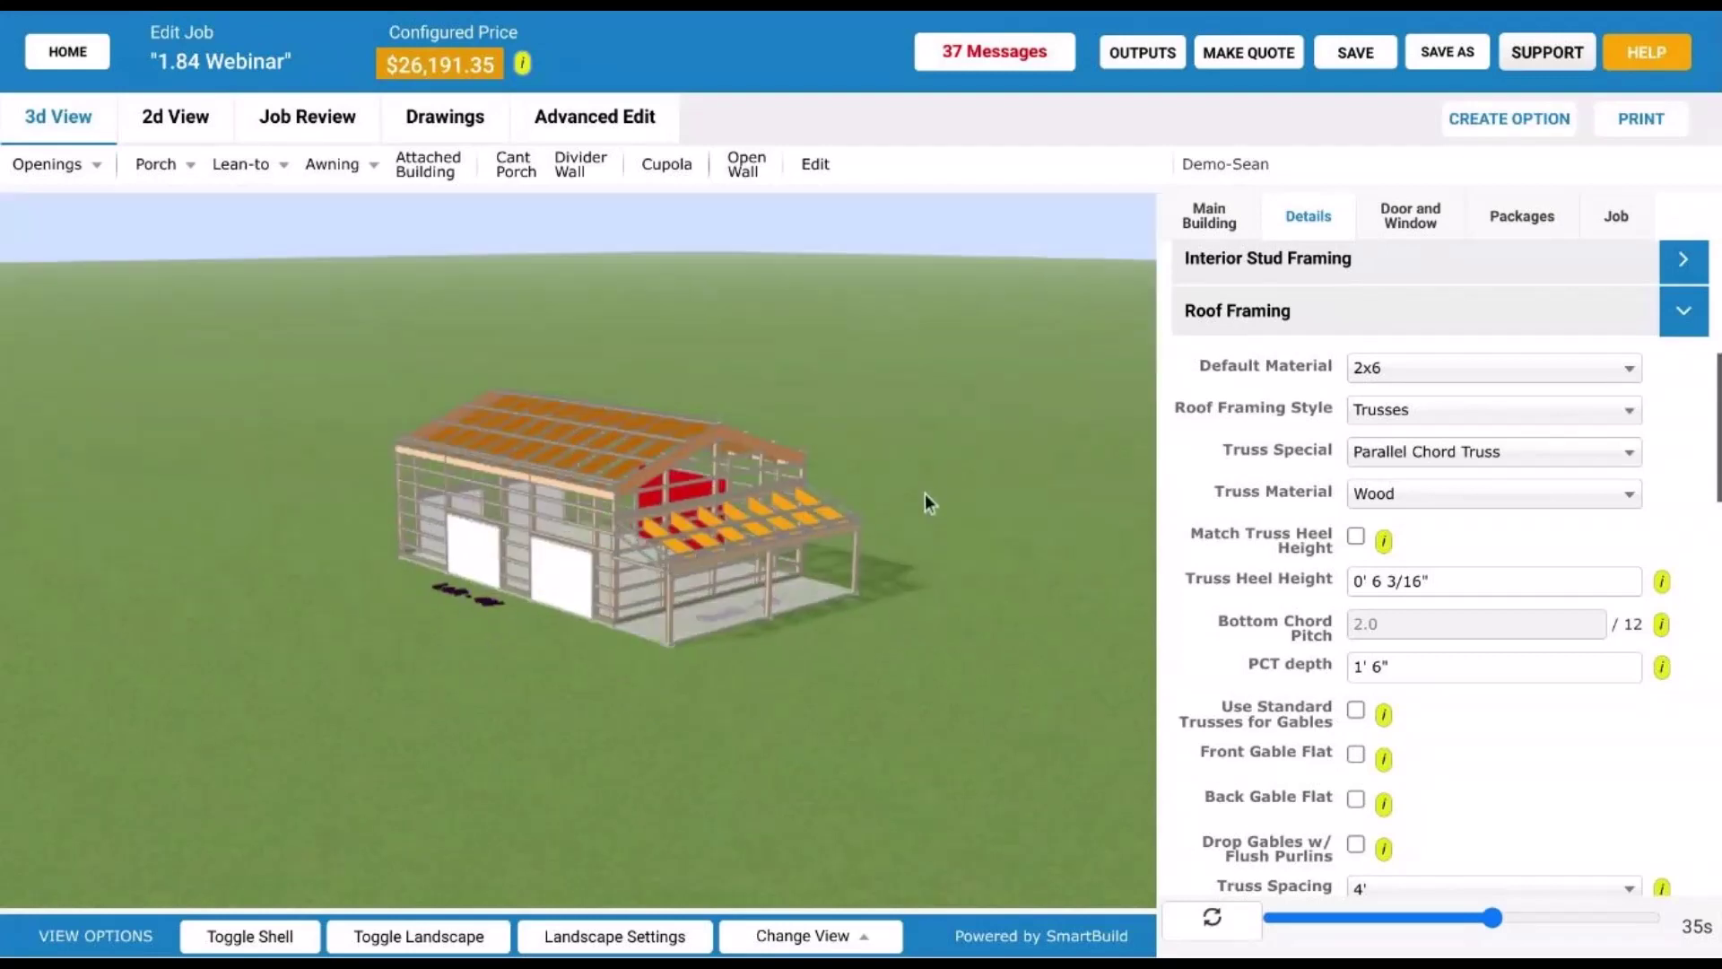
scroll(730, 588, "up", 4)
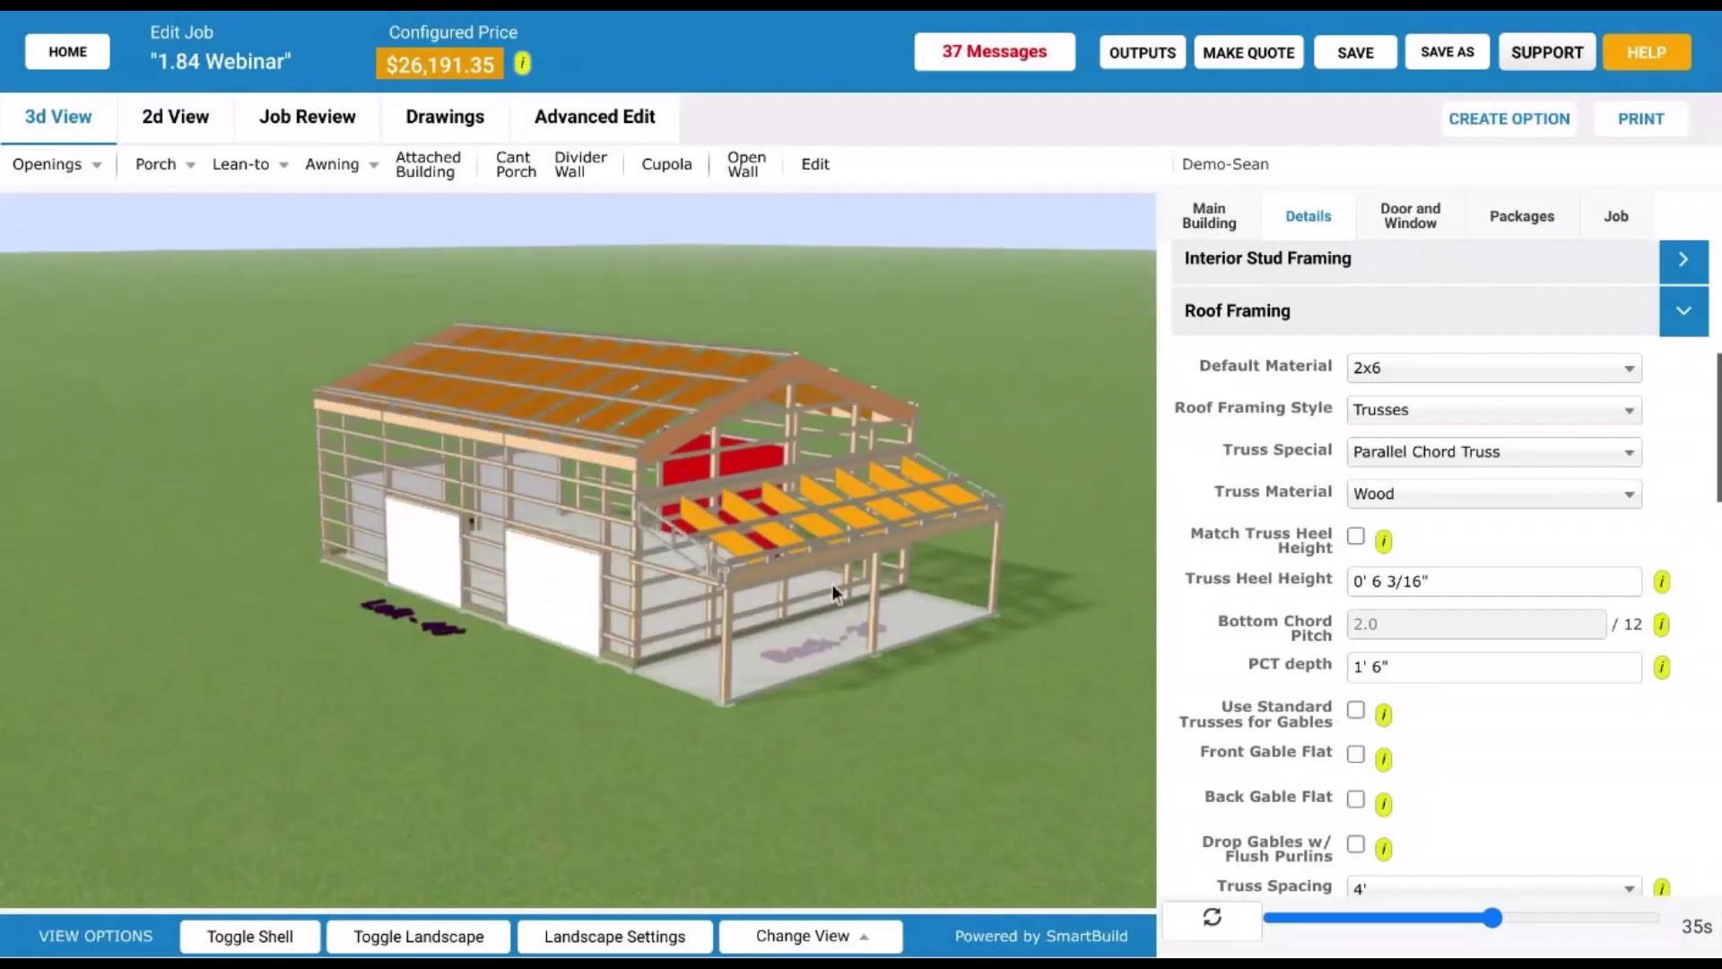
left_click_drag(832, 584, 625, 535)
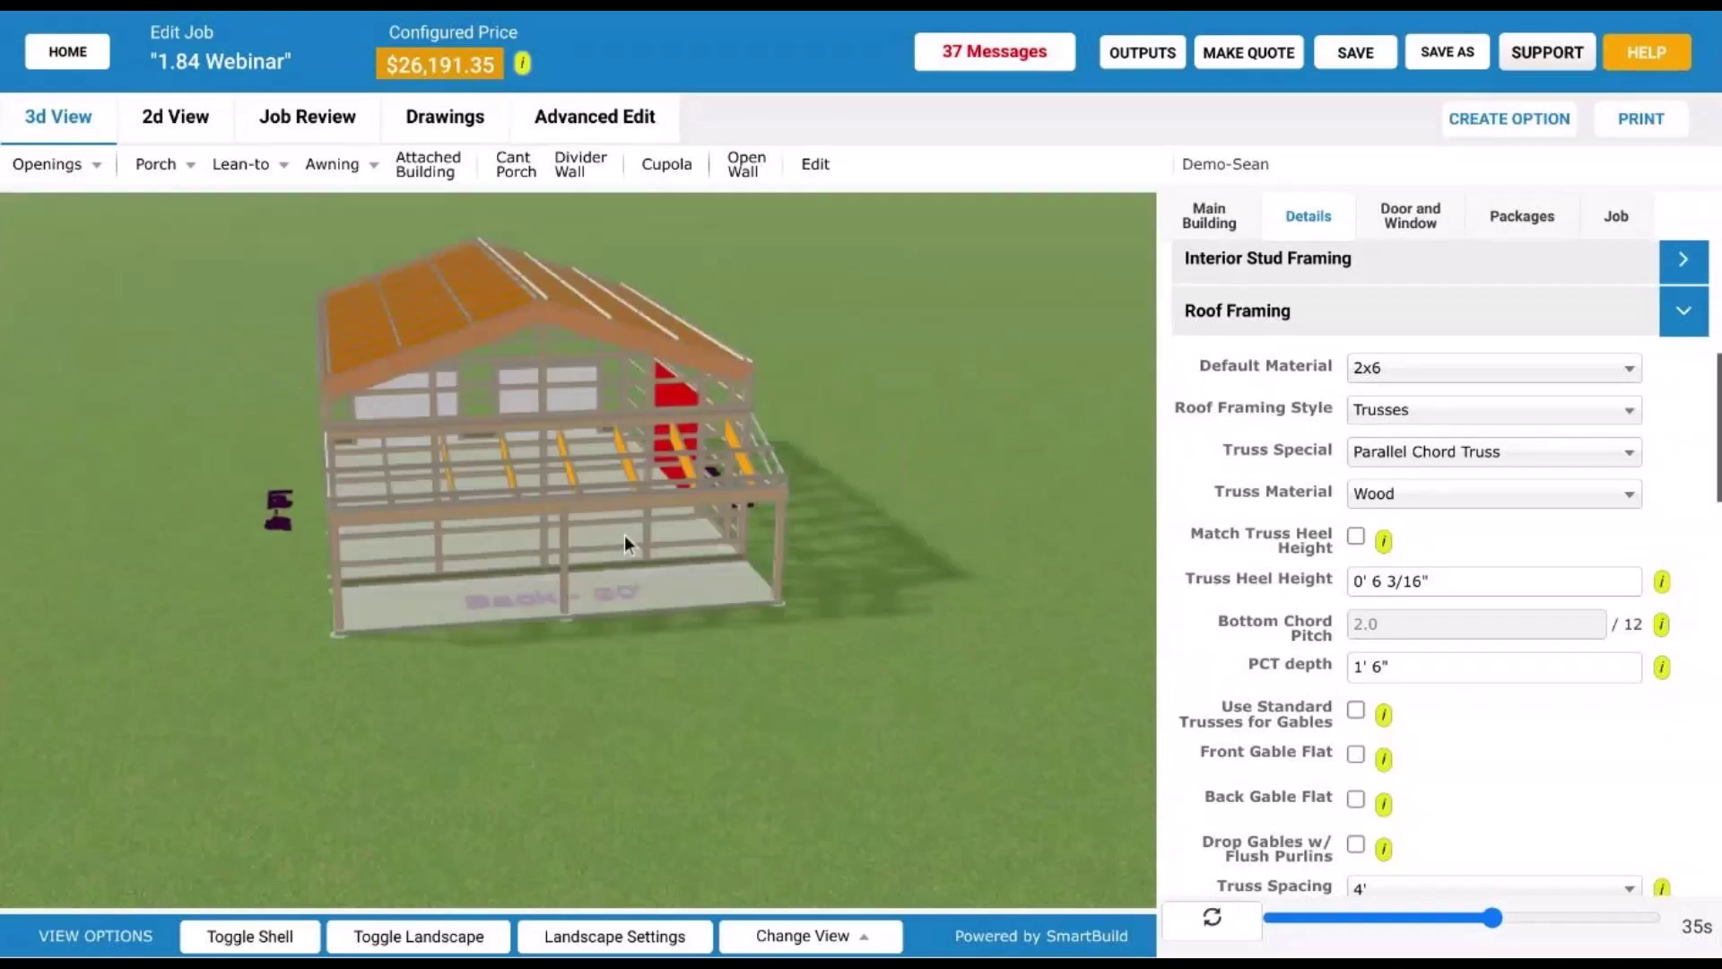
left_click_drag(624, 535, 723, 394)
scroll(833, 483, "up", 2)
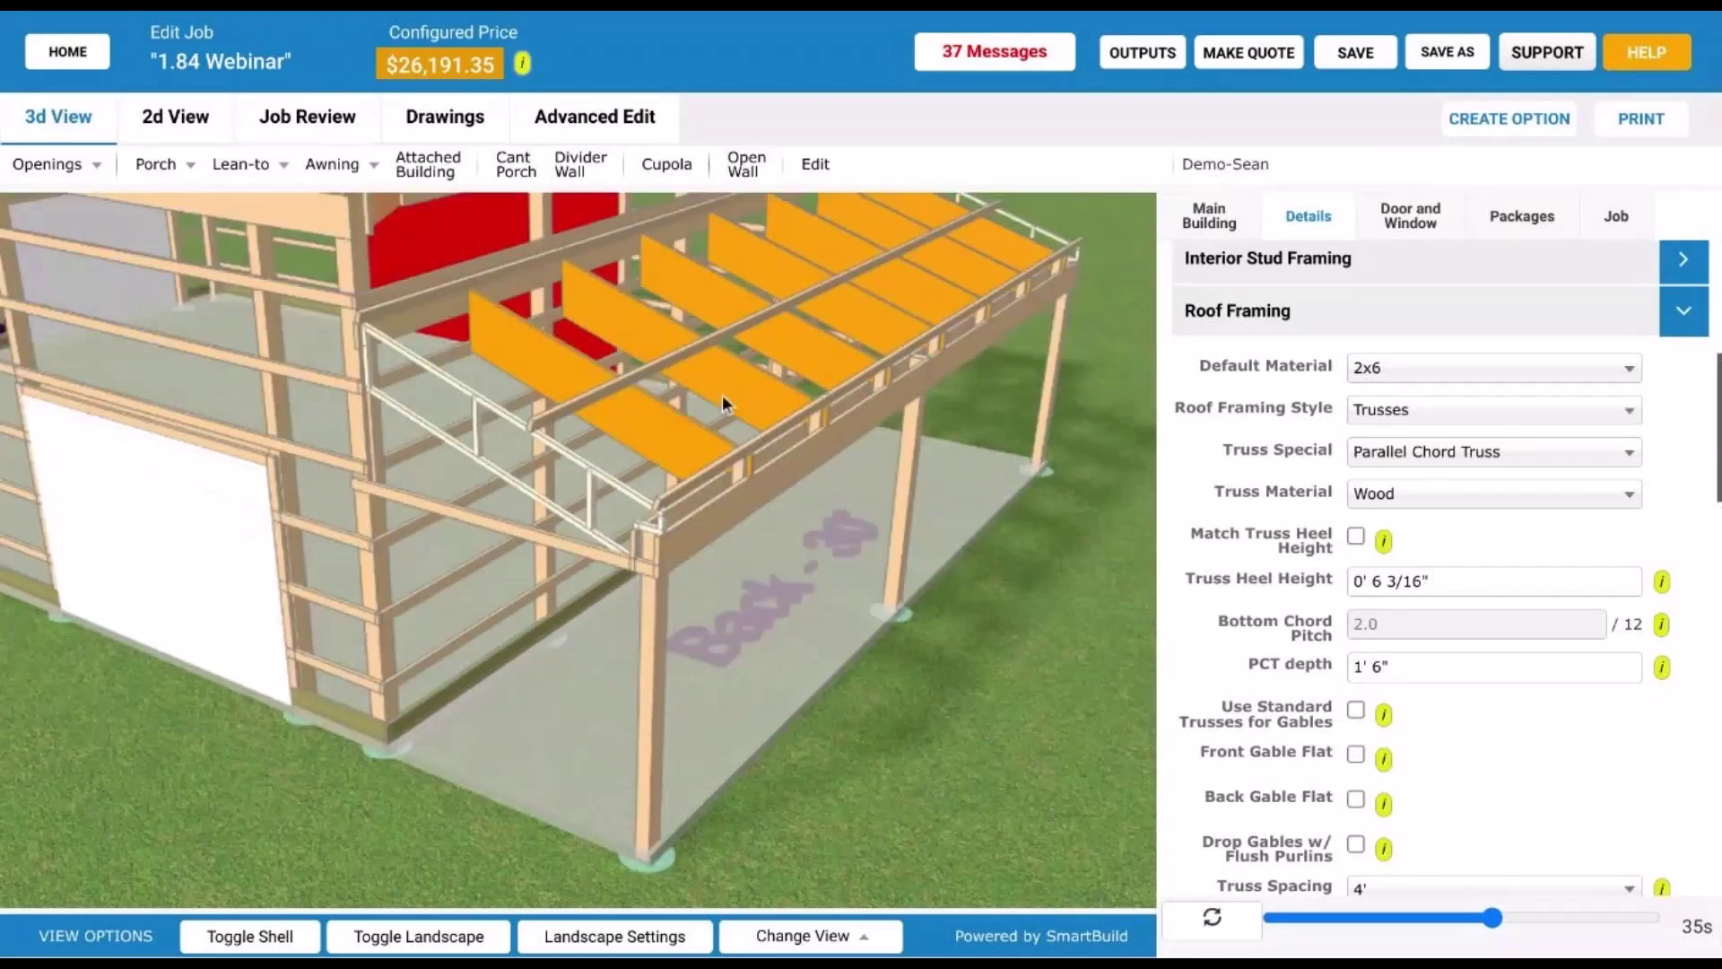
mouse_move(735, 389)
left_mouse_down()
mouse_move(795, 392)
mouse_move(733, 402)
left_mouse_up()
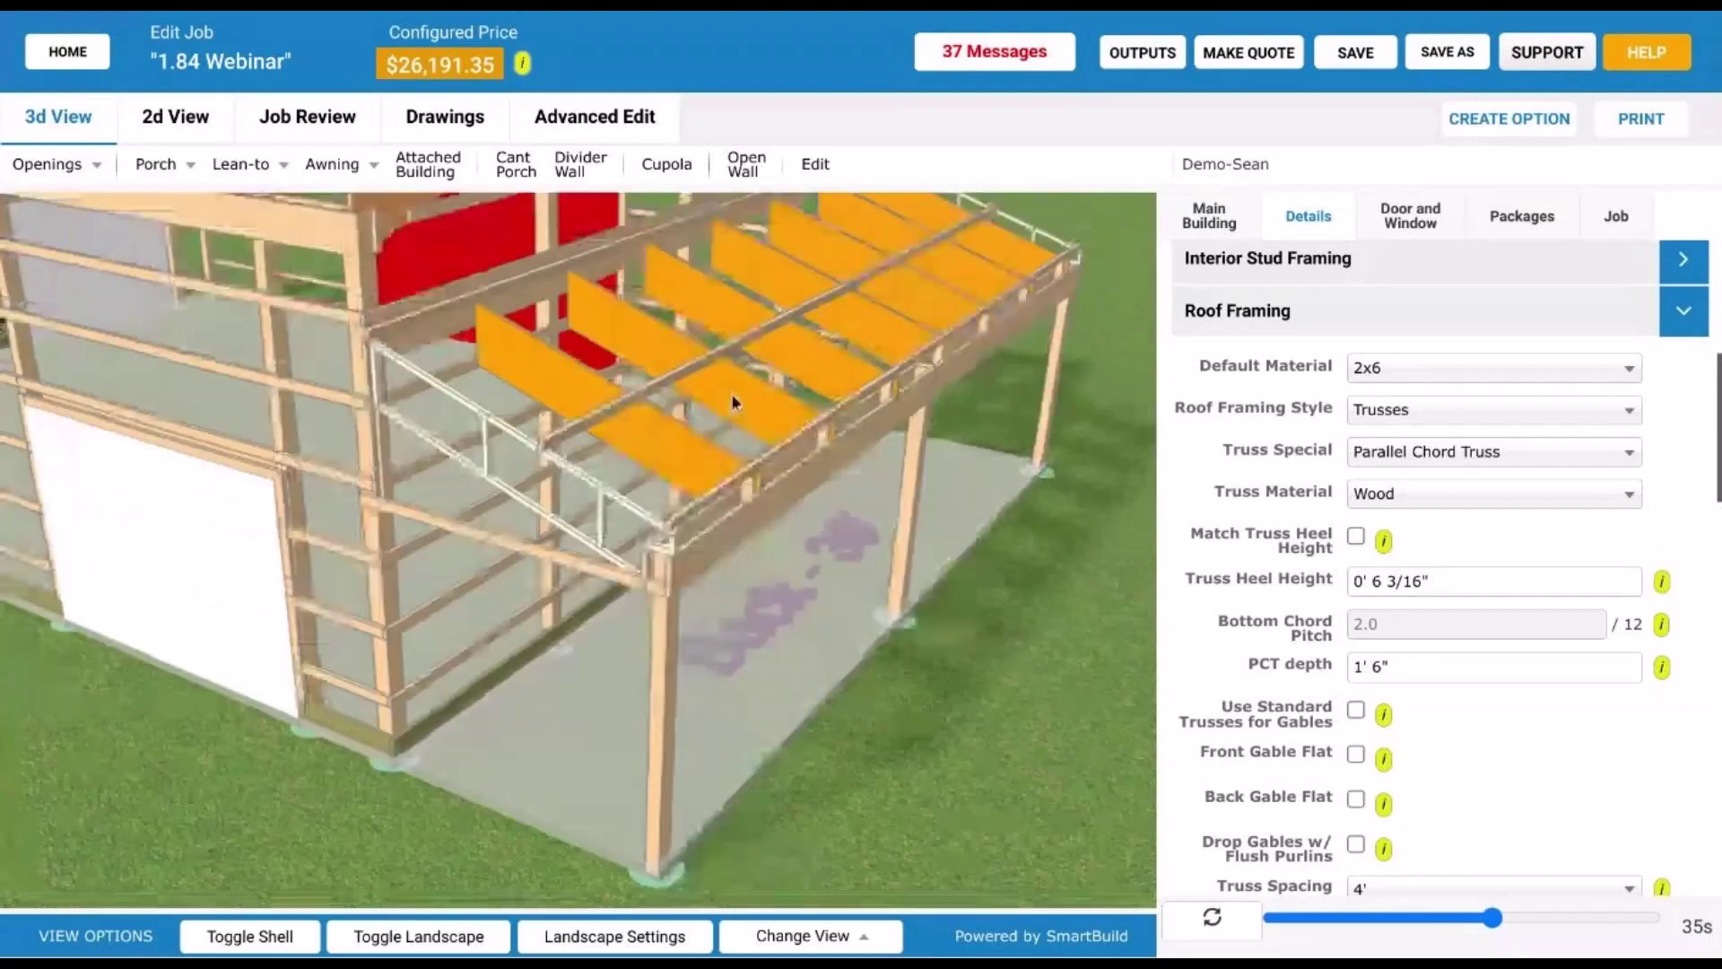
scroll(733, 402, "up", 5)
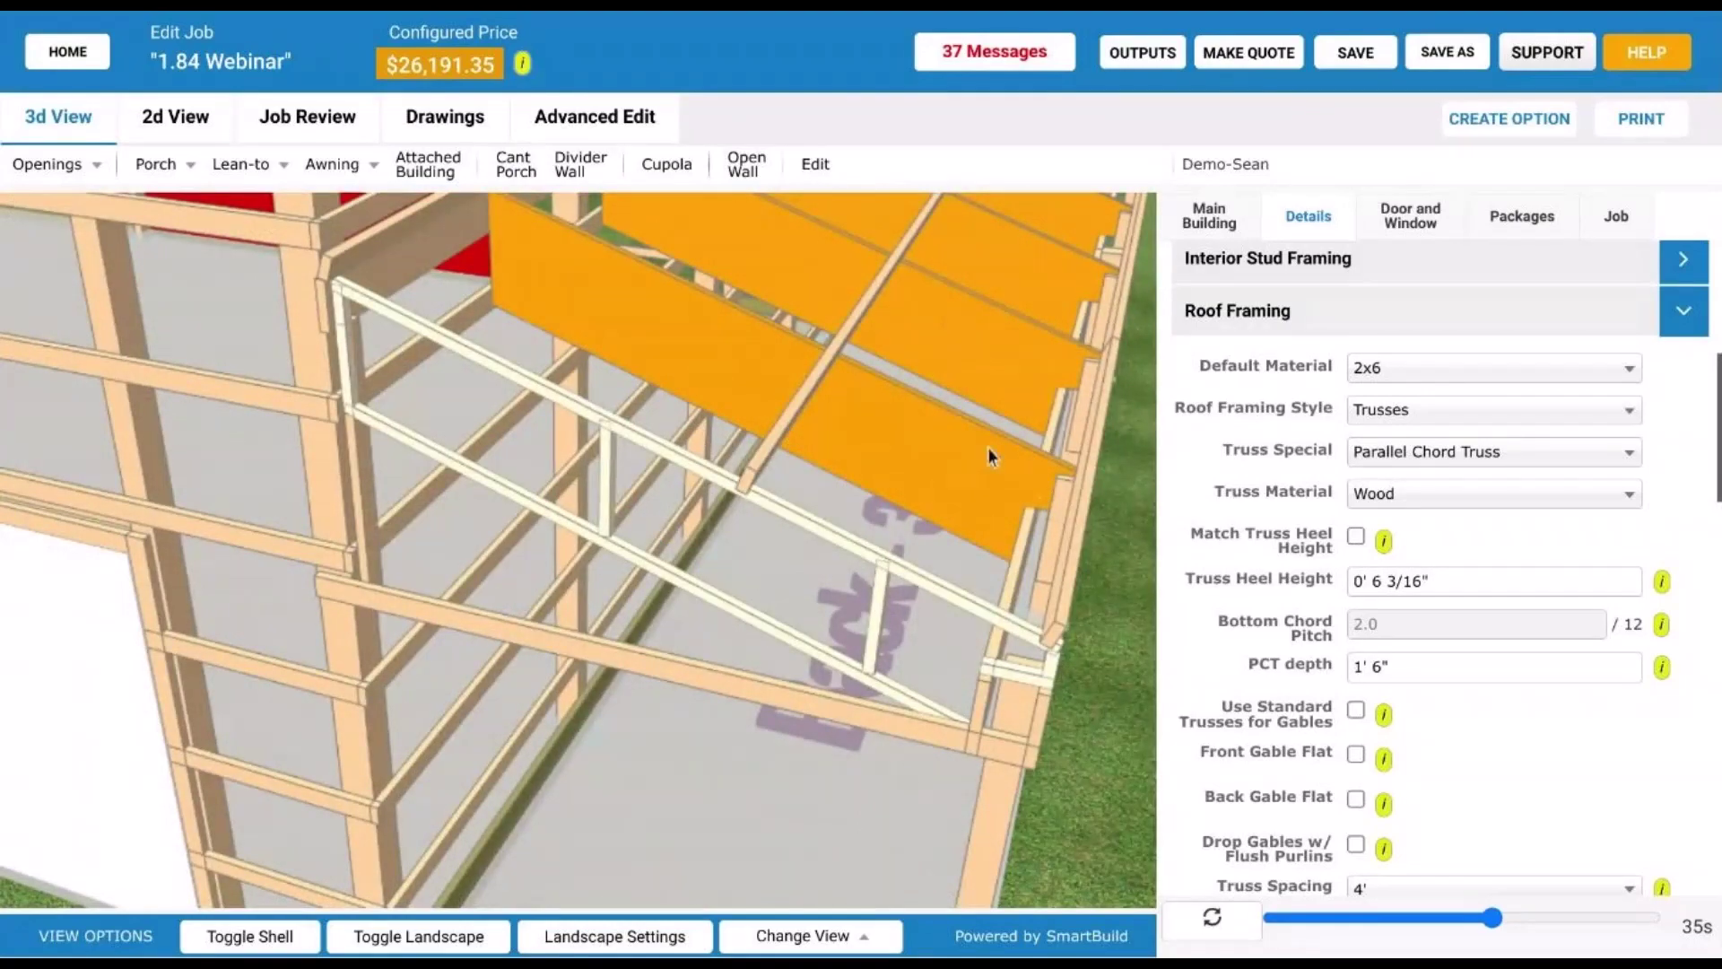
left_click_drag(987, 446, 463, 314)
left_click_drag(600, 413, 927, 432)
scroll(1058, 431, "down", 3)
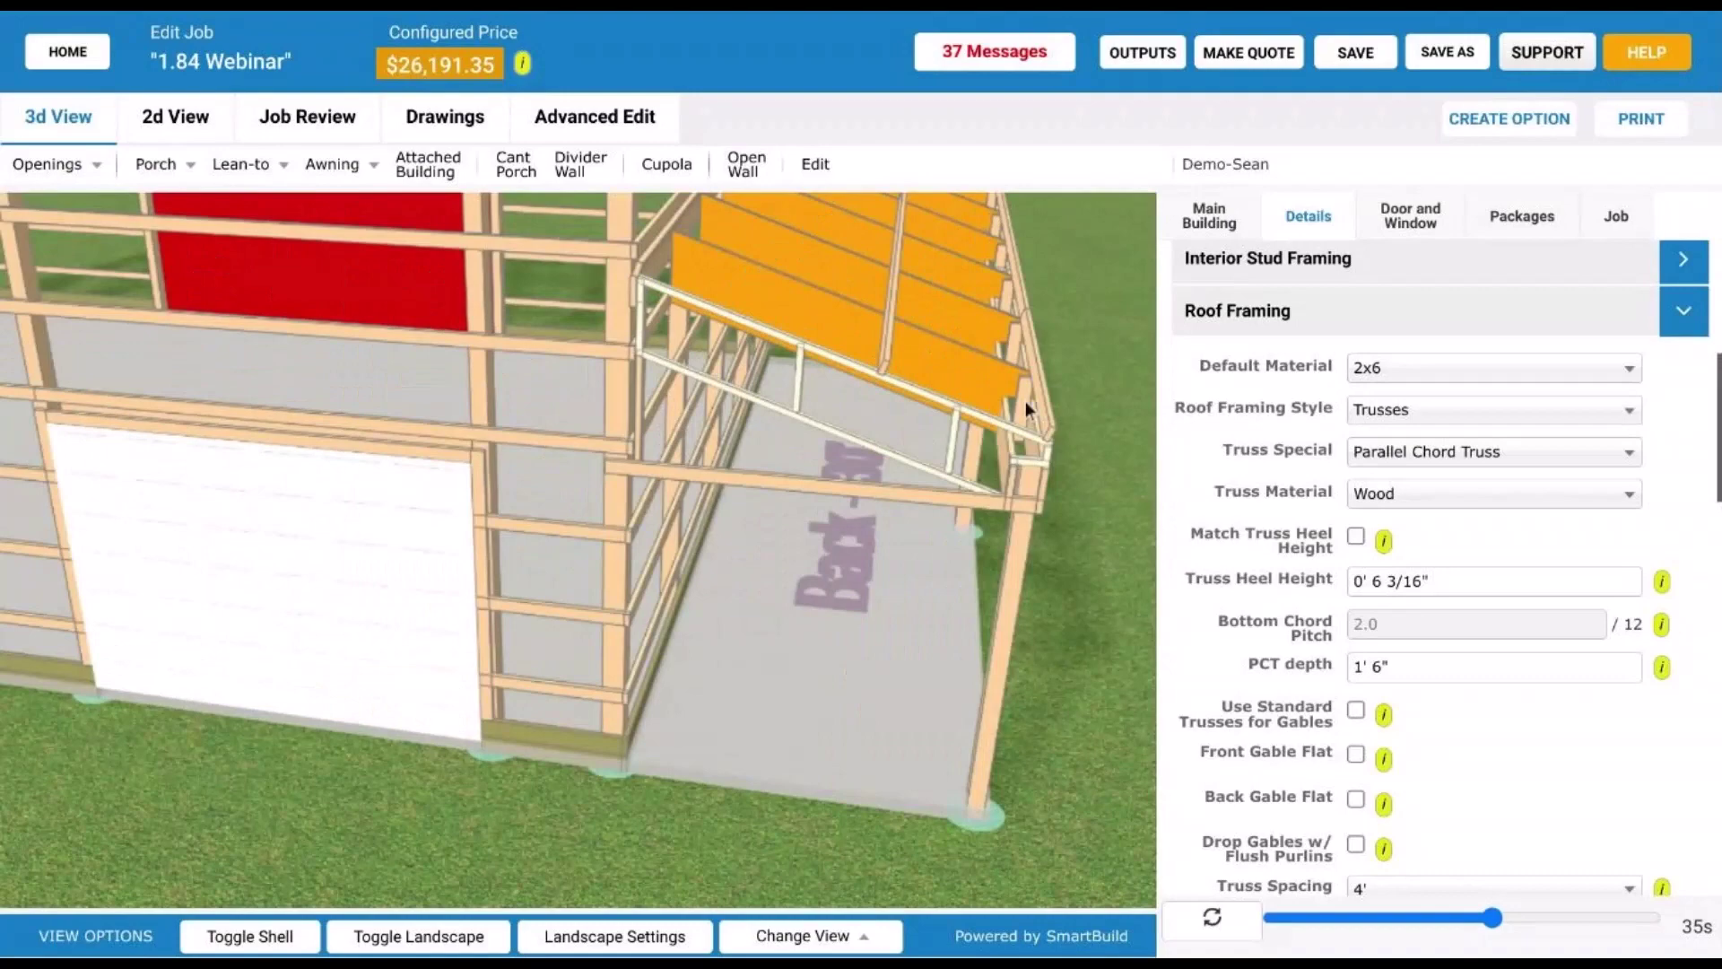
mouse_move(1012, 408)
left_mouse_down()
mouse_move(1003, 396)
mouse_move(1031, 405)
left_mouse_up()
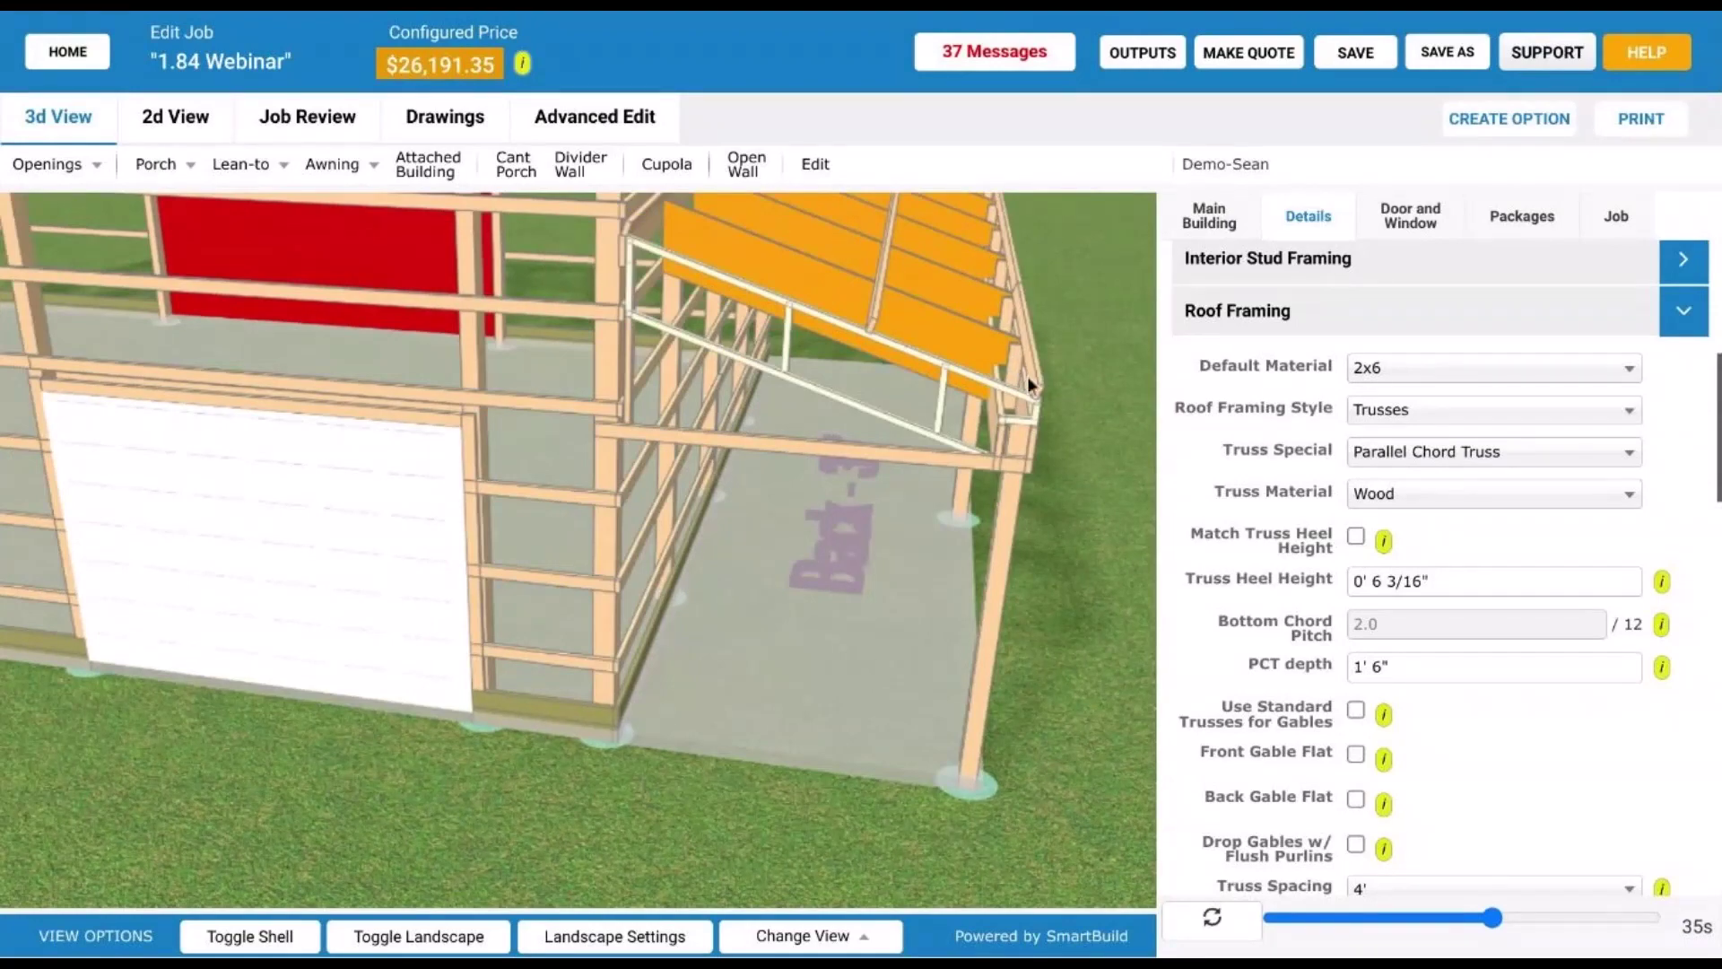
left_click_drag(1030, 384, 1021, 388)
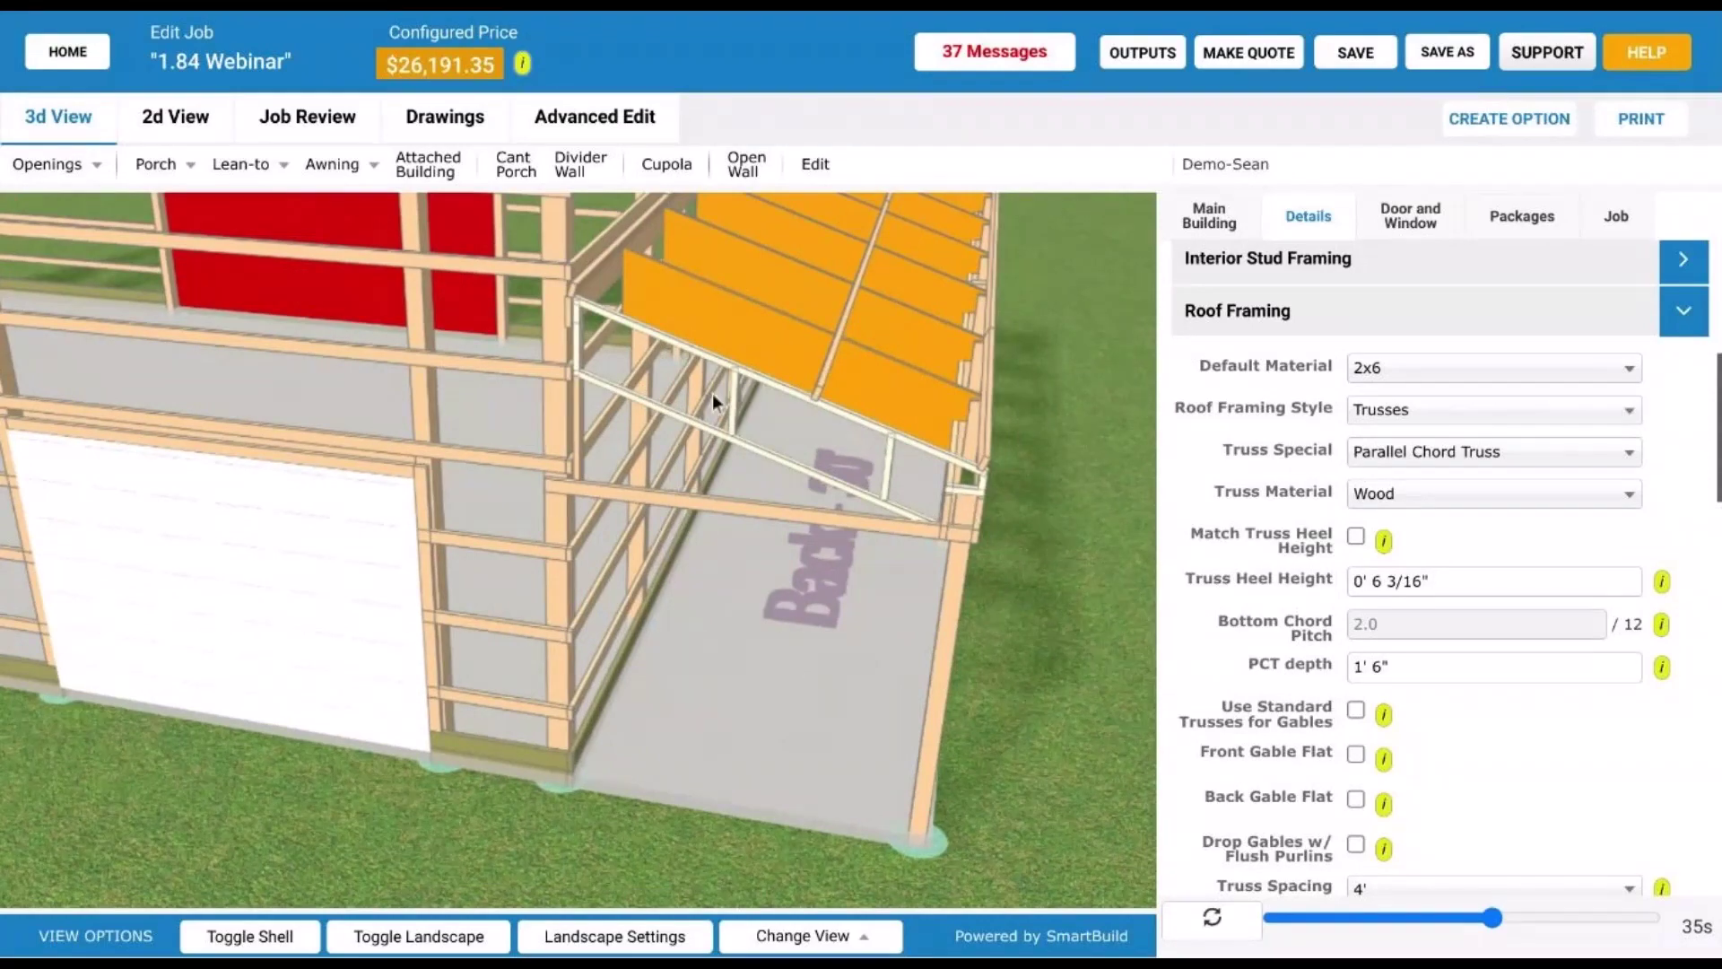
left_click_drag(779, 328, 964, 384)
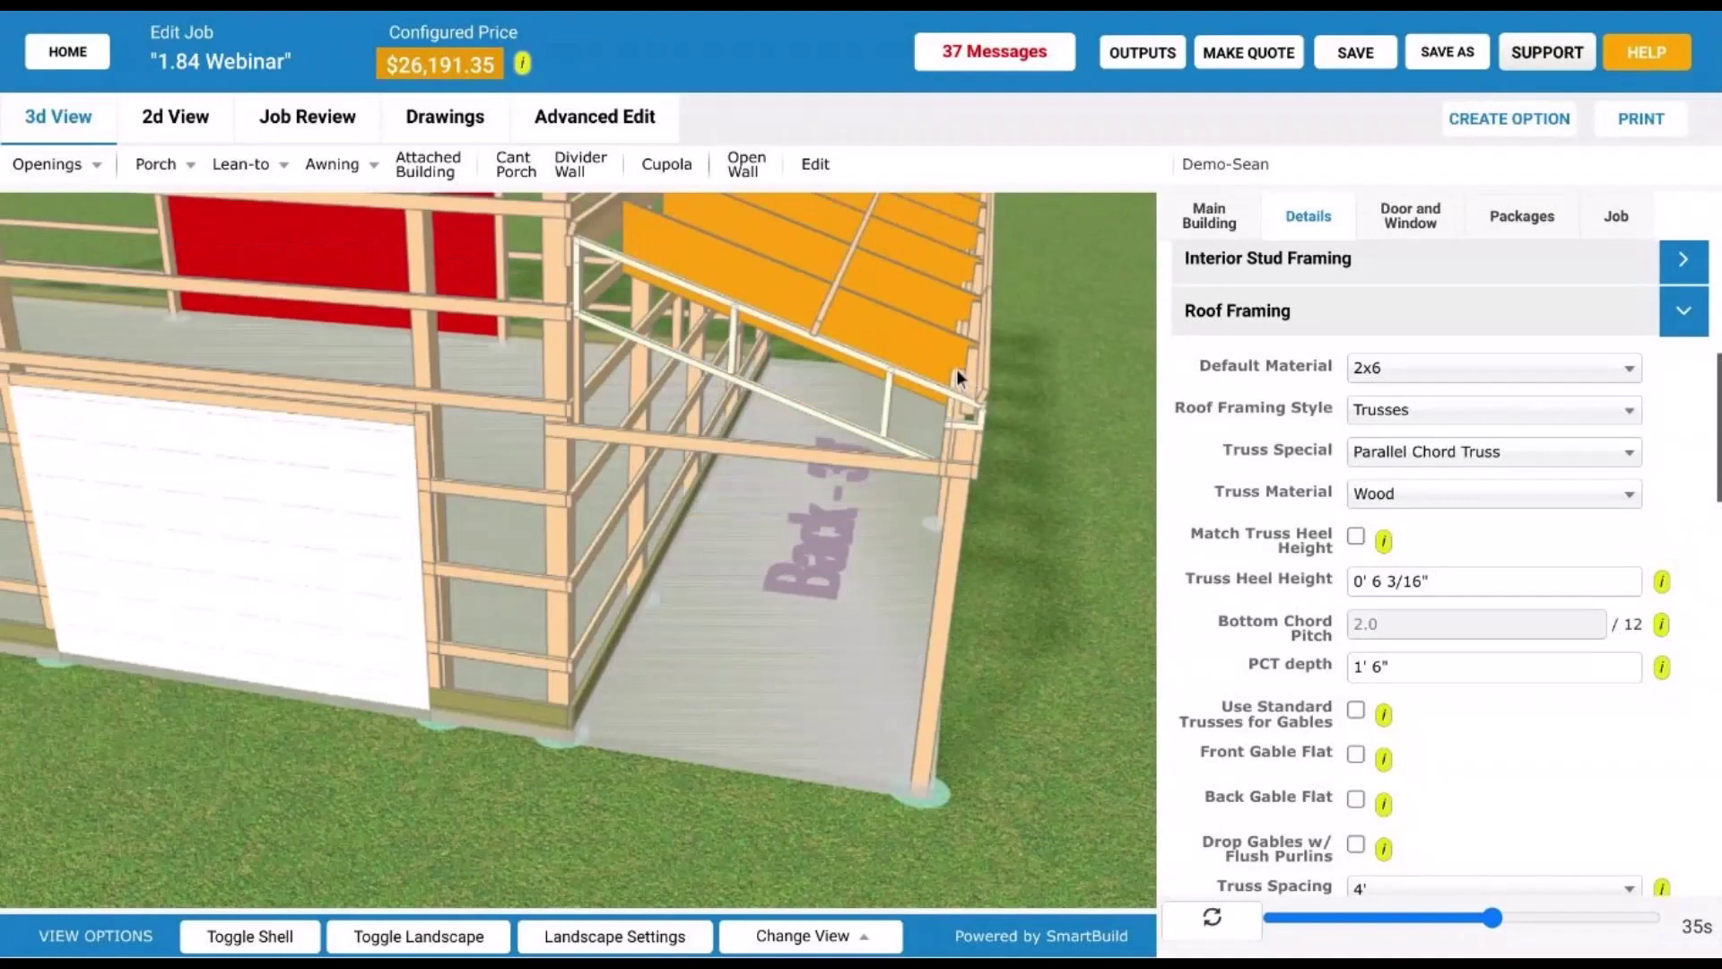
- Inspect up close where the porch's end truss meets the main building's corner framing and the porch header
left_click_drag(961, 373, 606, 284)
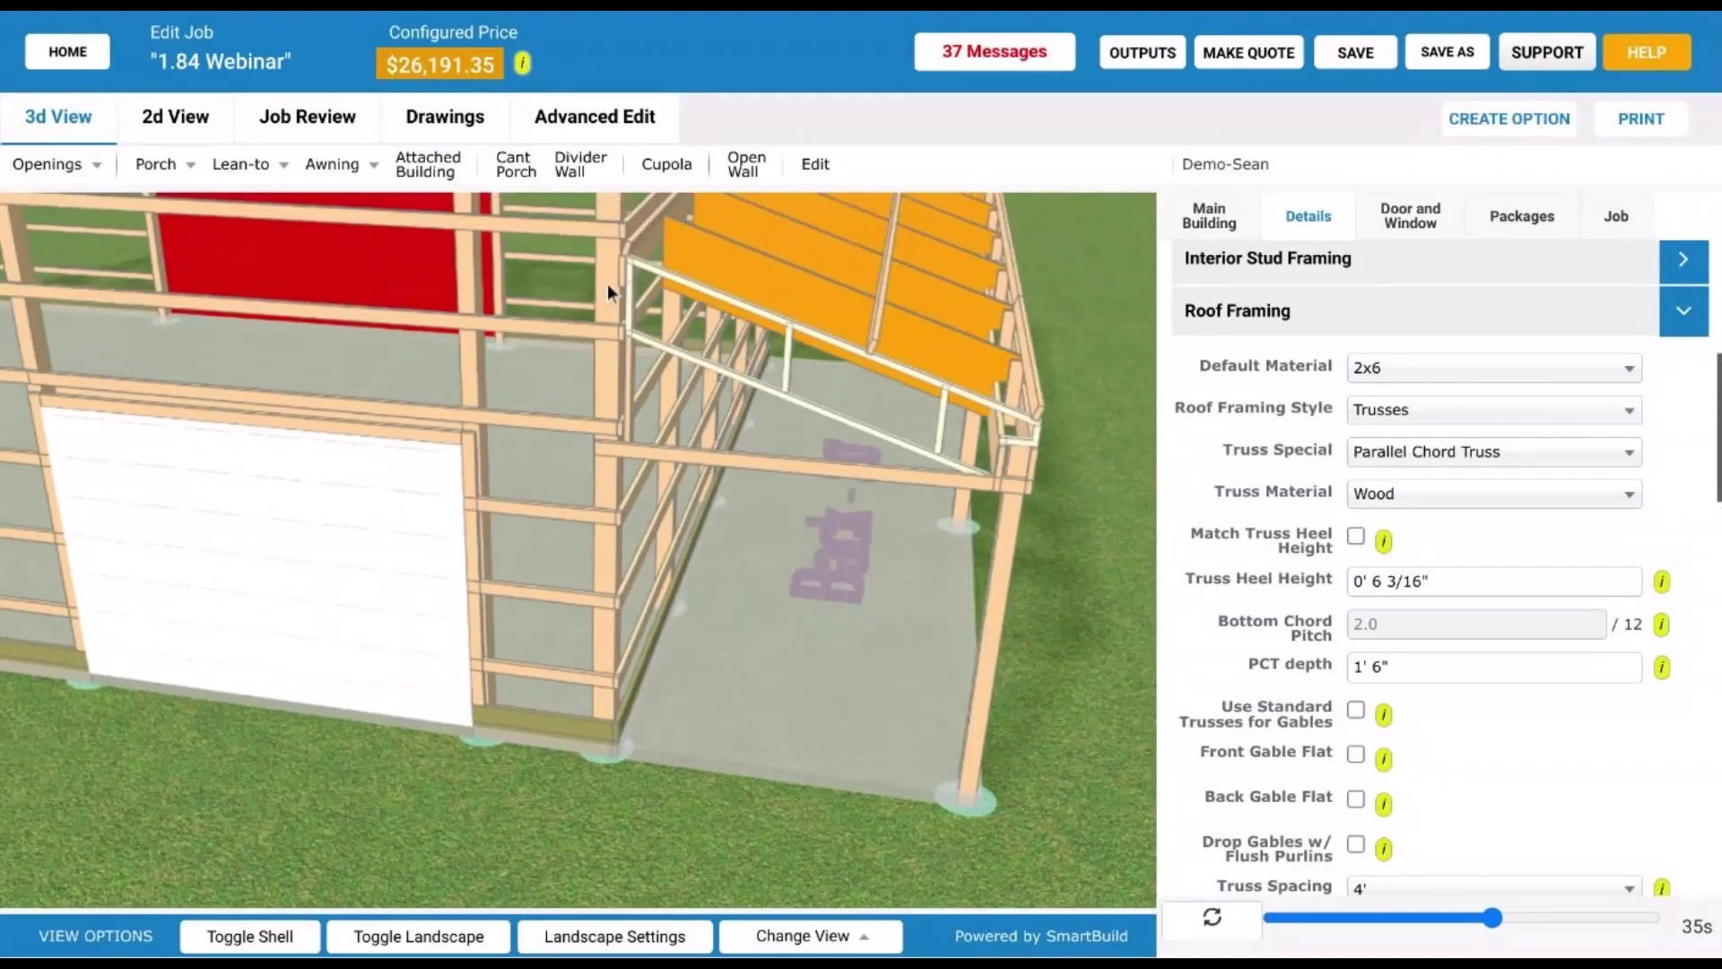
scroll(606, 283, "up", 5)
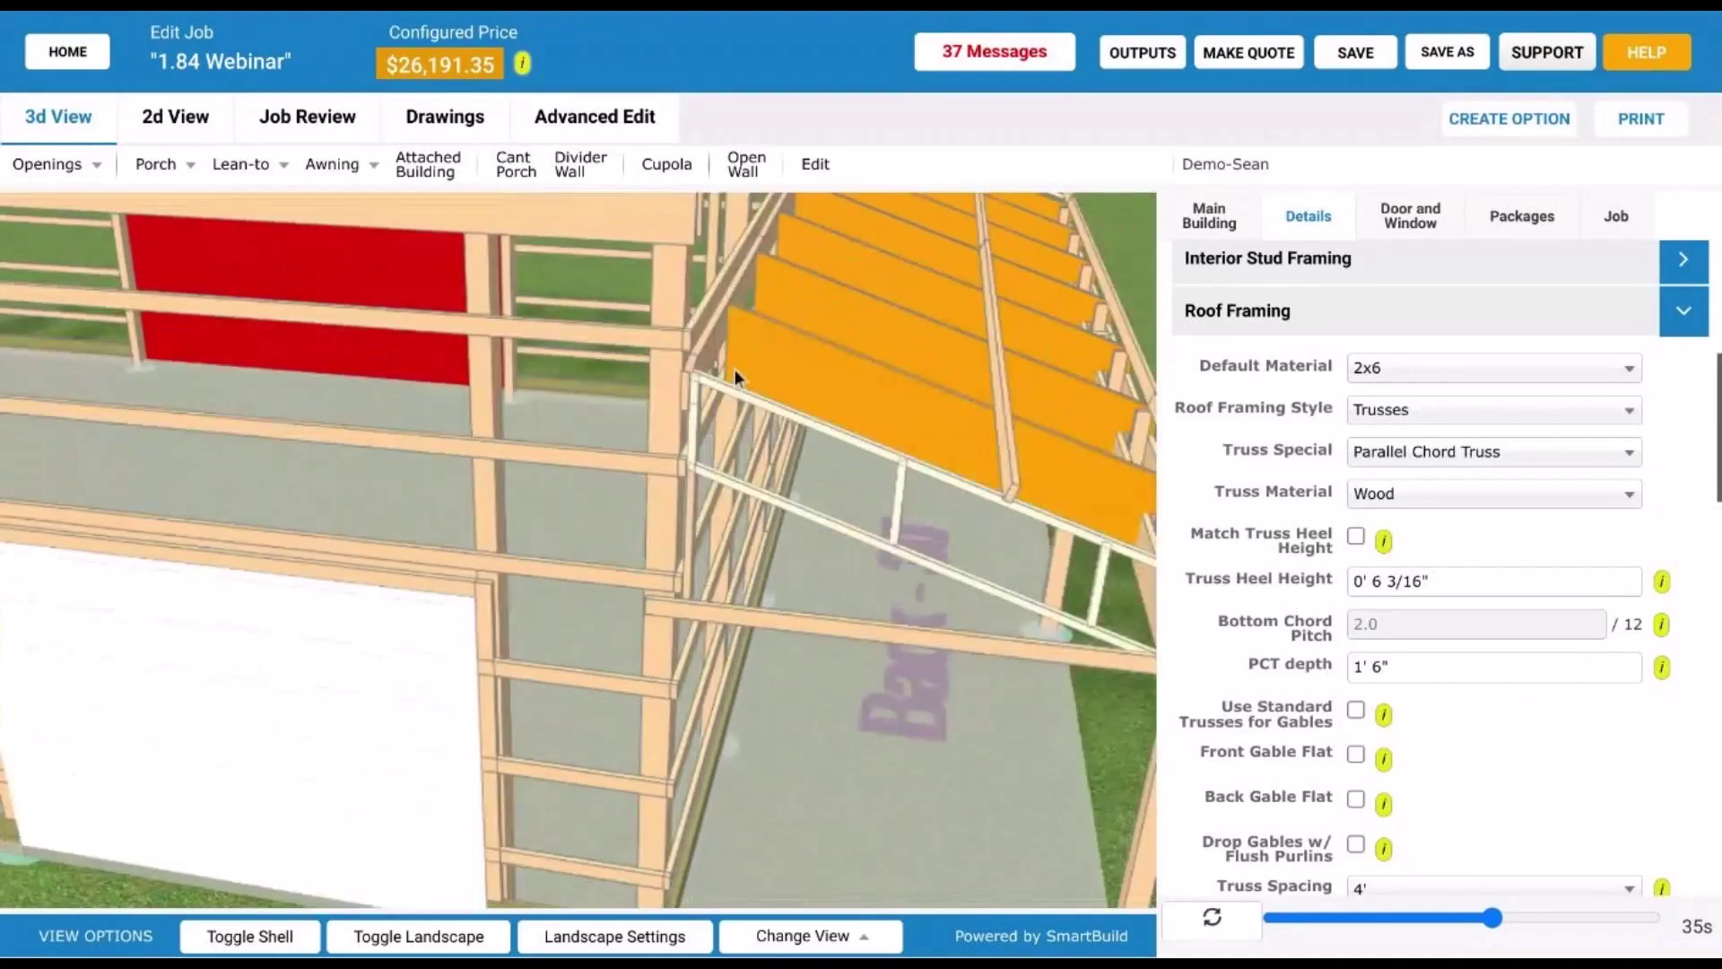
scroll(738, 369, "up", 2)
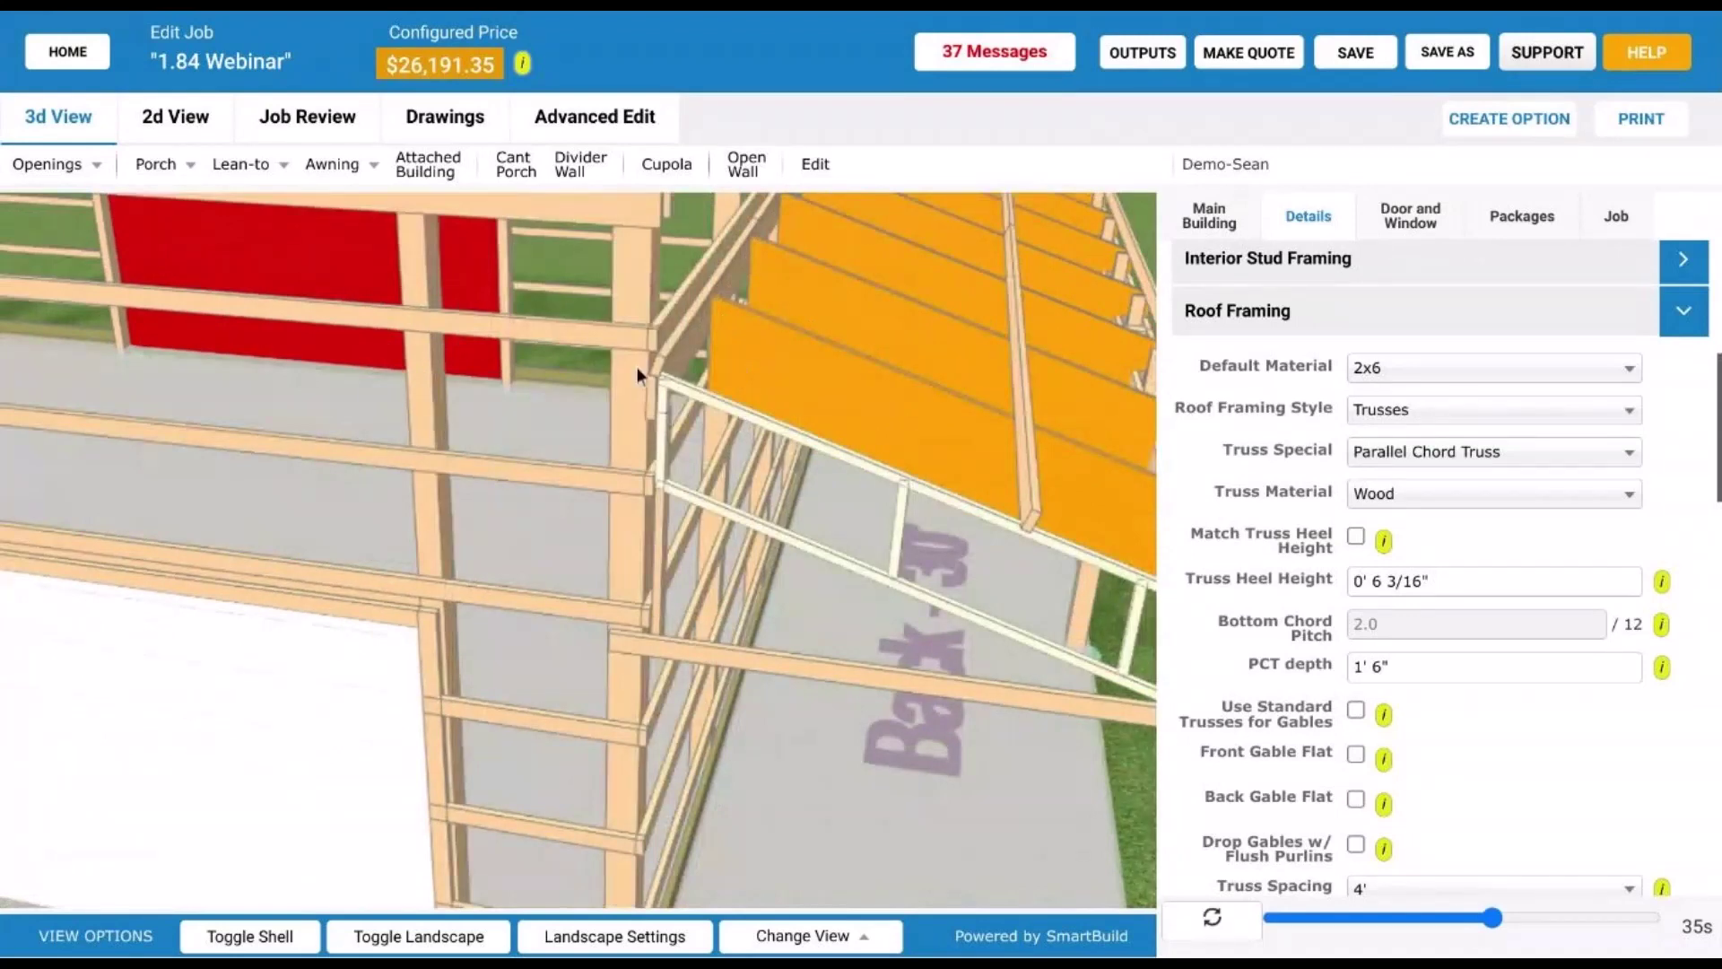
left_click_drag(642, 354, 702, 368)
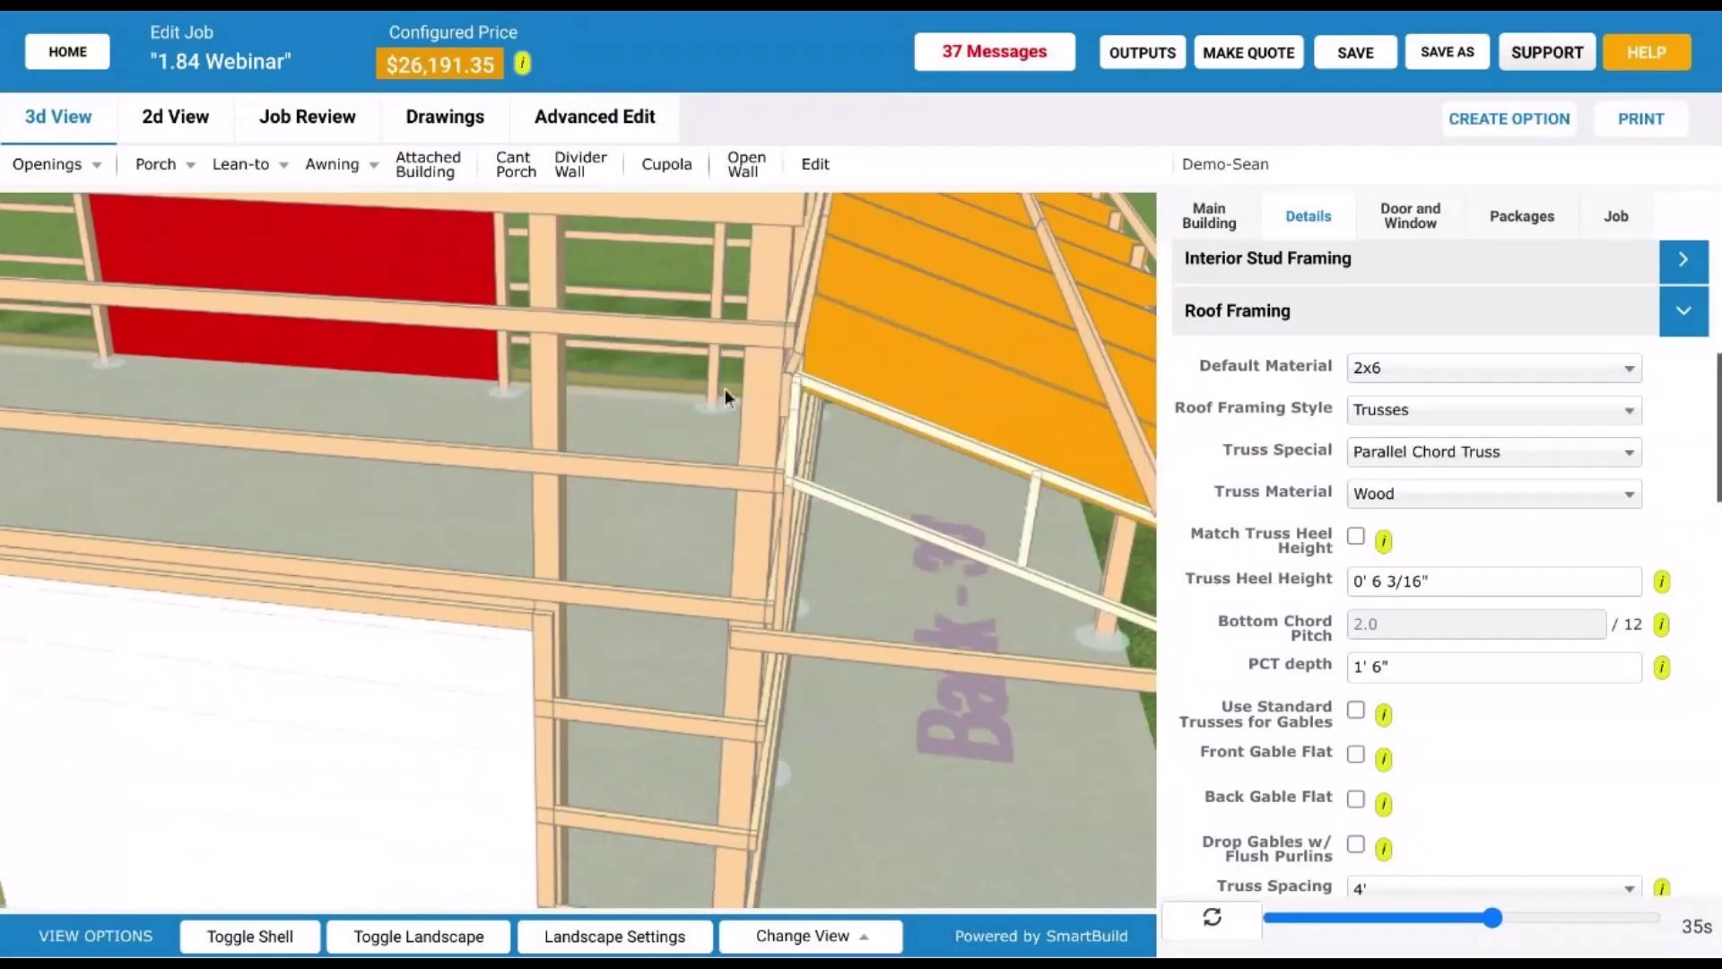
scroll(885, 446, "down", 3)
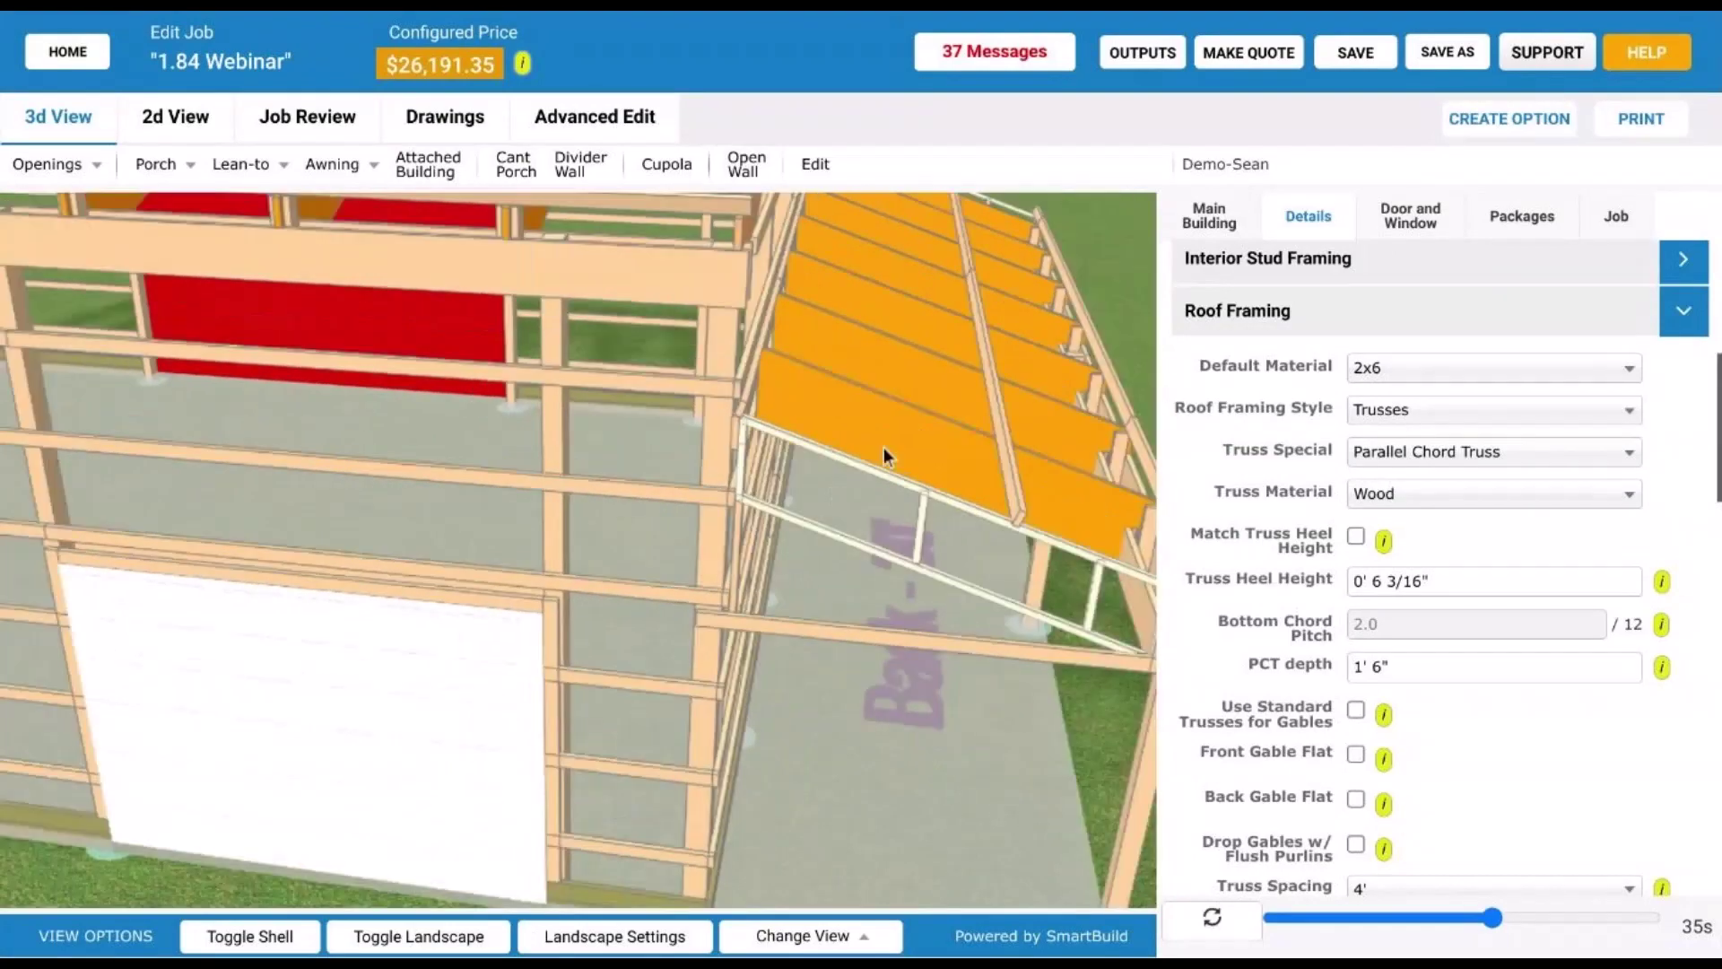
left_click_drag(879, 445, 897, 358)
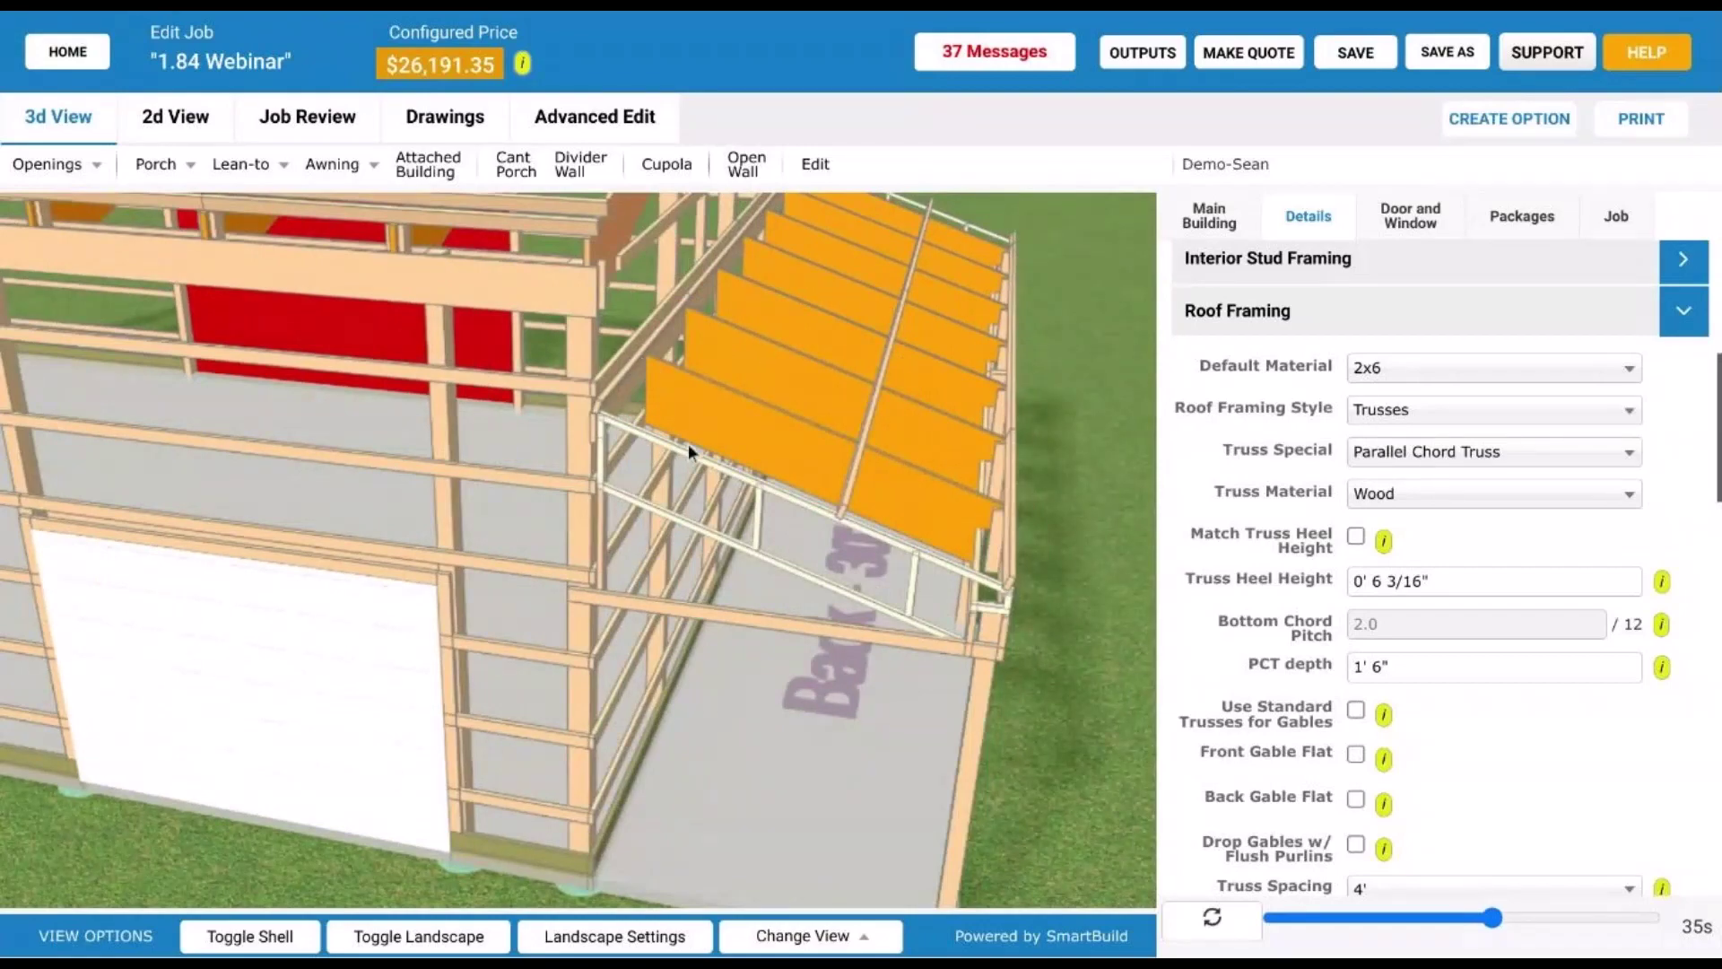
left_click_drag(687, 444, 719, 425)
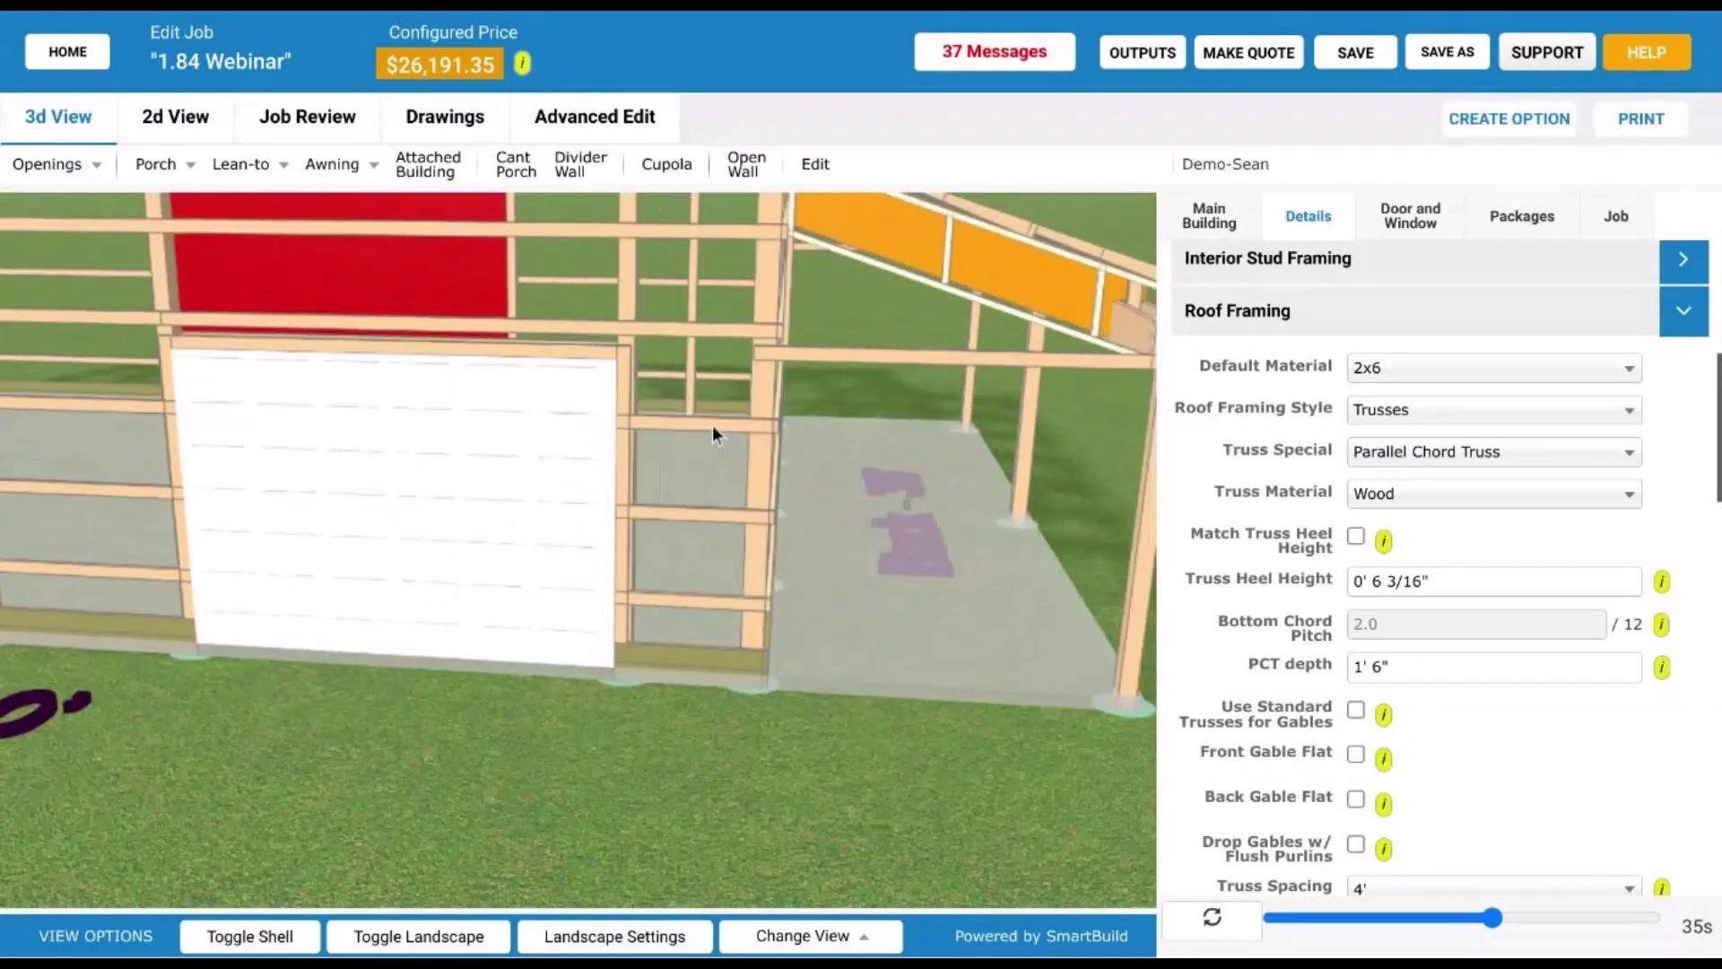
left_click_drag(712, 427, 972, 503)
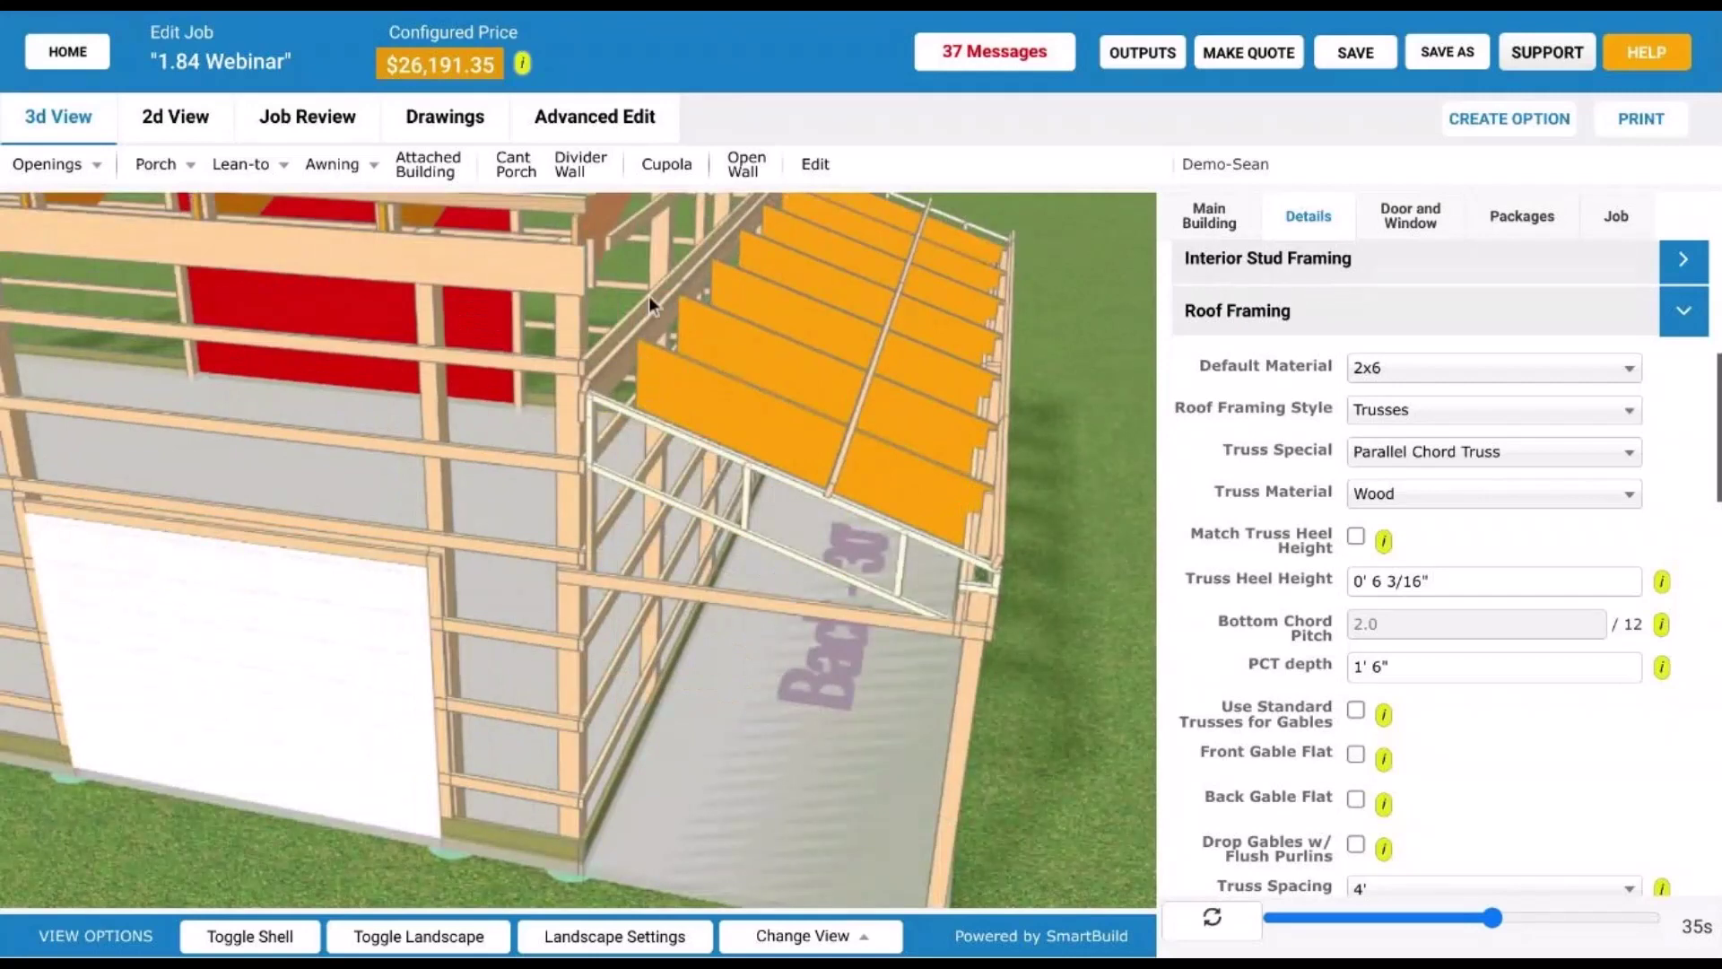
left_click_drag(727, 379, 717, 388)
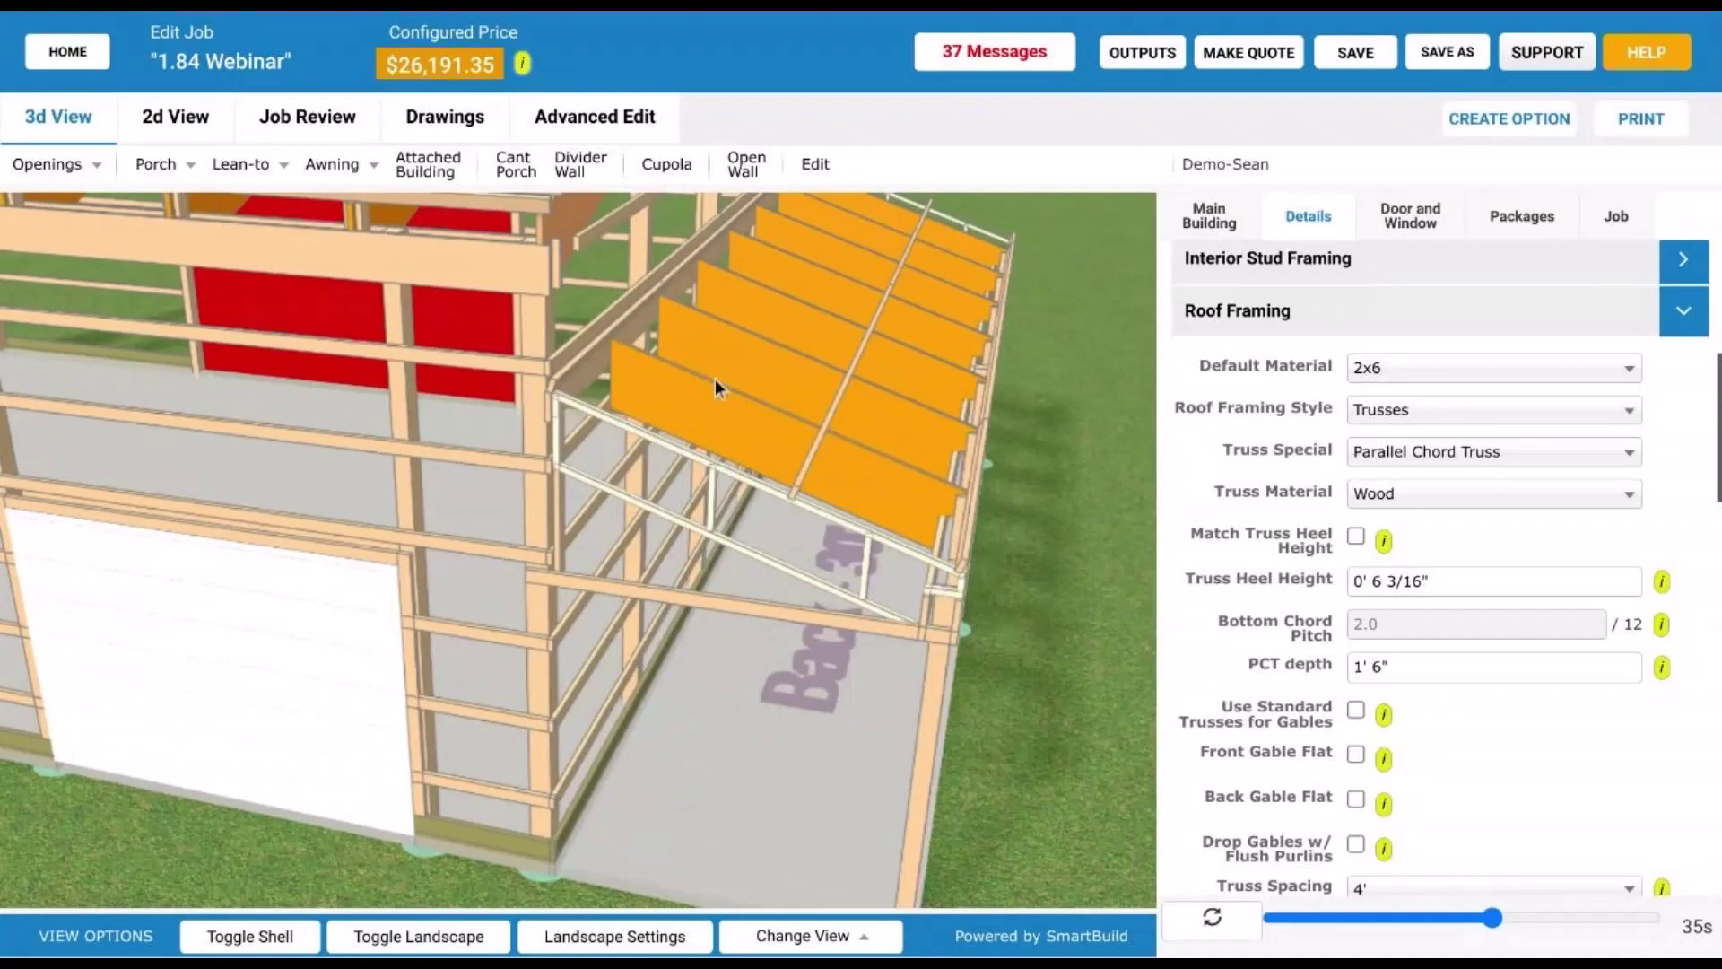
- Check the job's truss material list, then view the Truss Layout drawing in 3D to locate the porch trusses
left_click(308, 117)
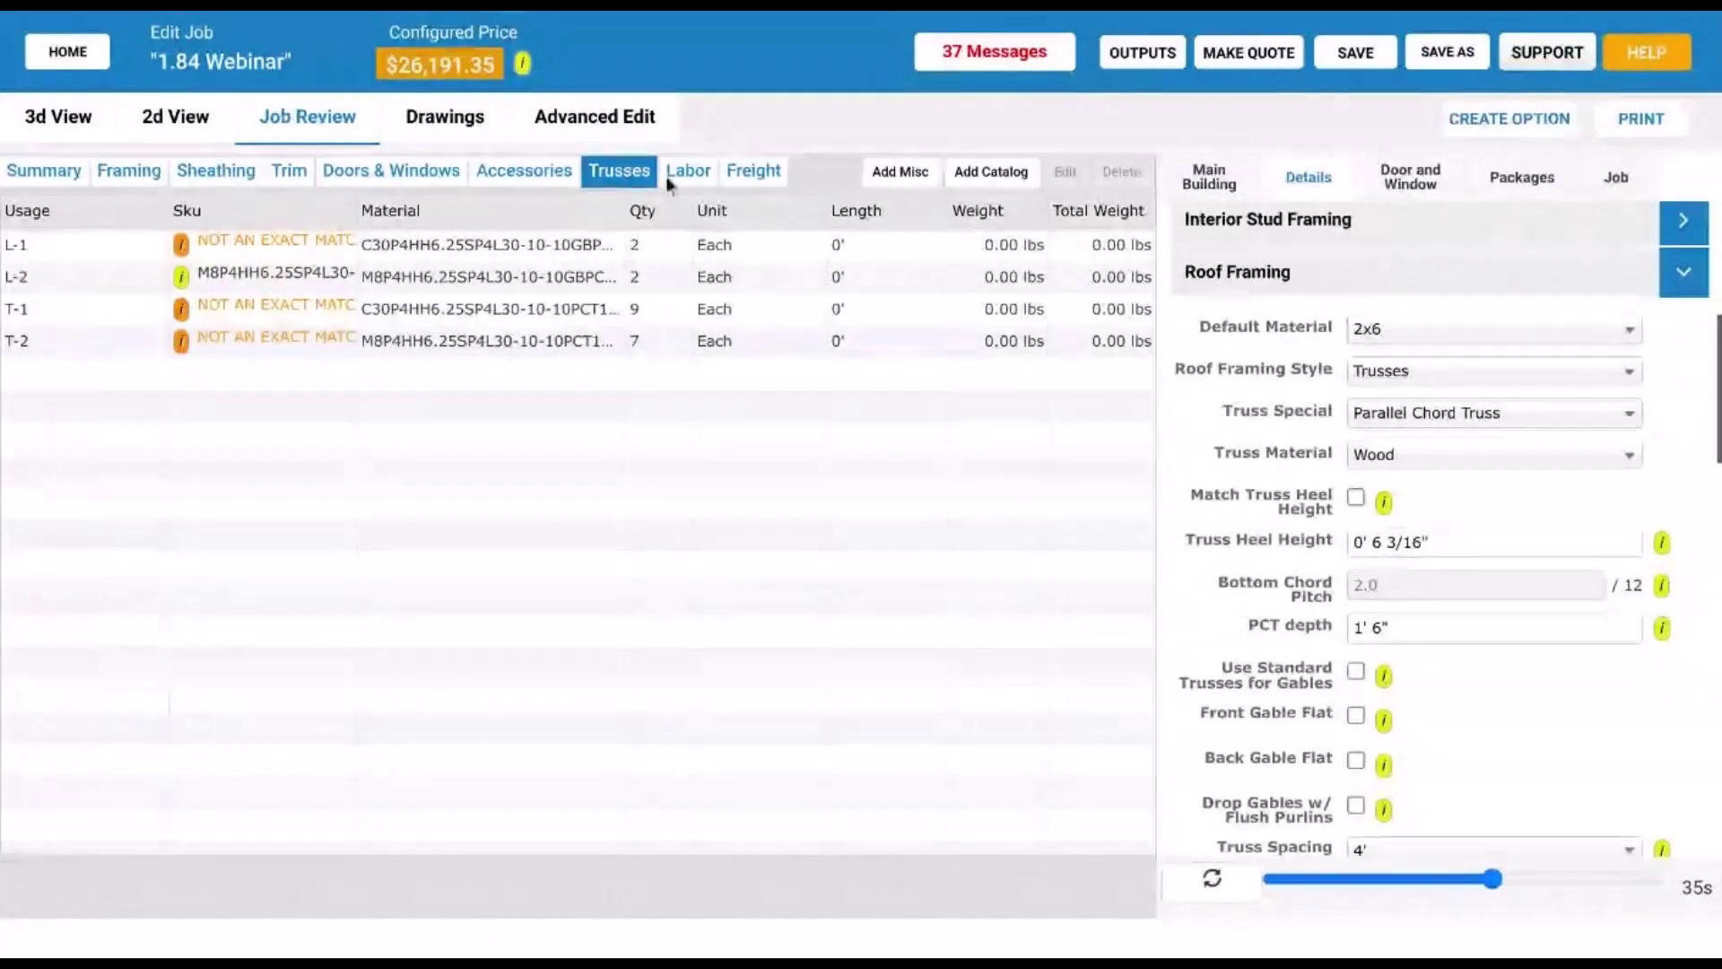
left_click(449, 119)
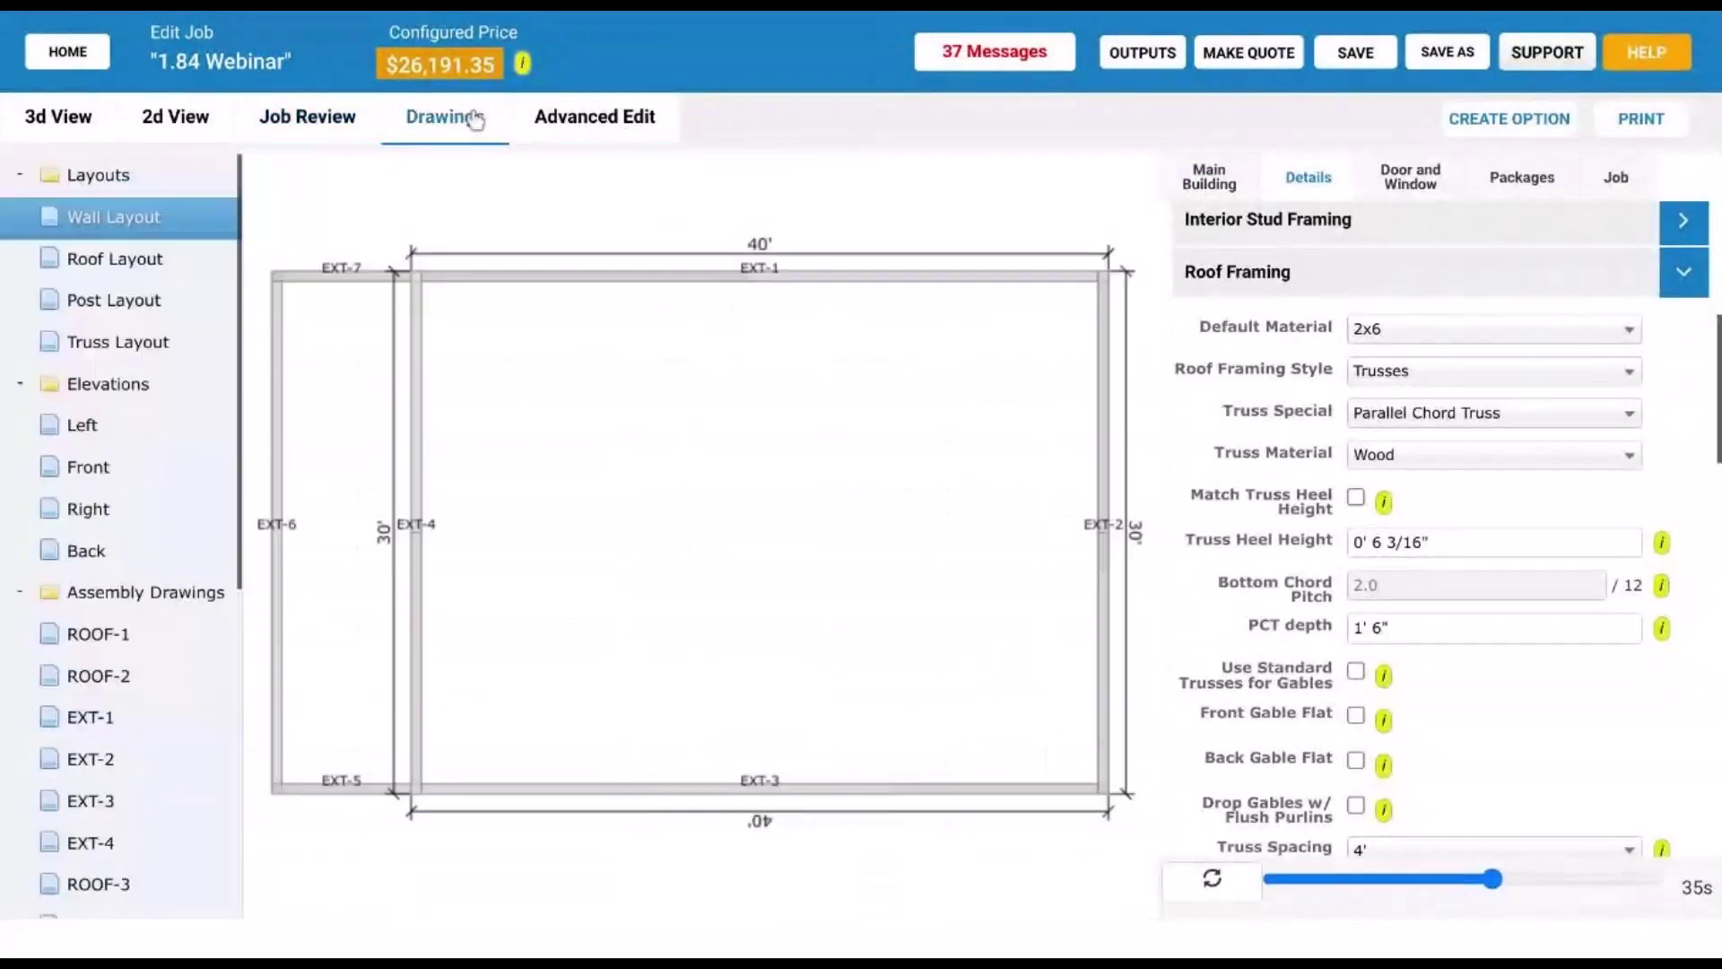
left_click(151, 344)
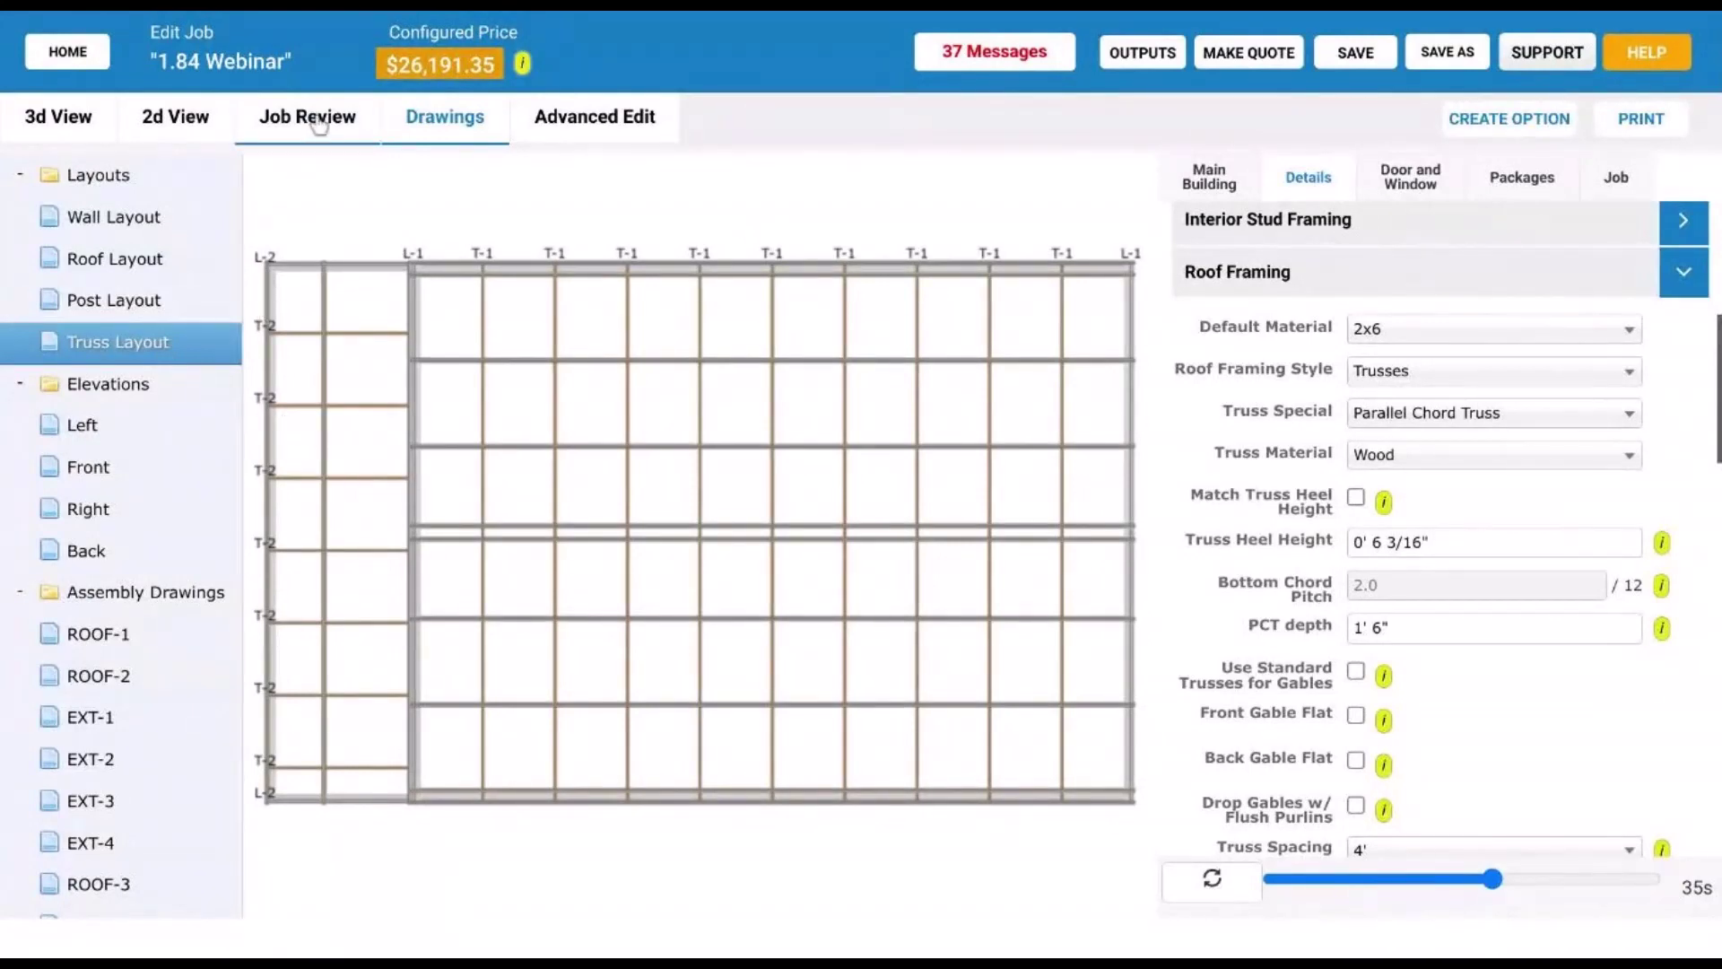
mouse_move(428, 420)
left_mouse_down()
mouse_move(488, 361)
mouse_move(387, 486)
left_mouse_up()
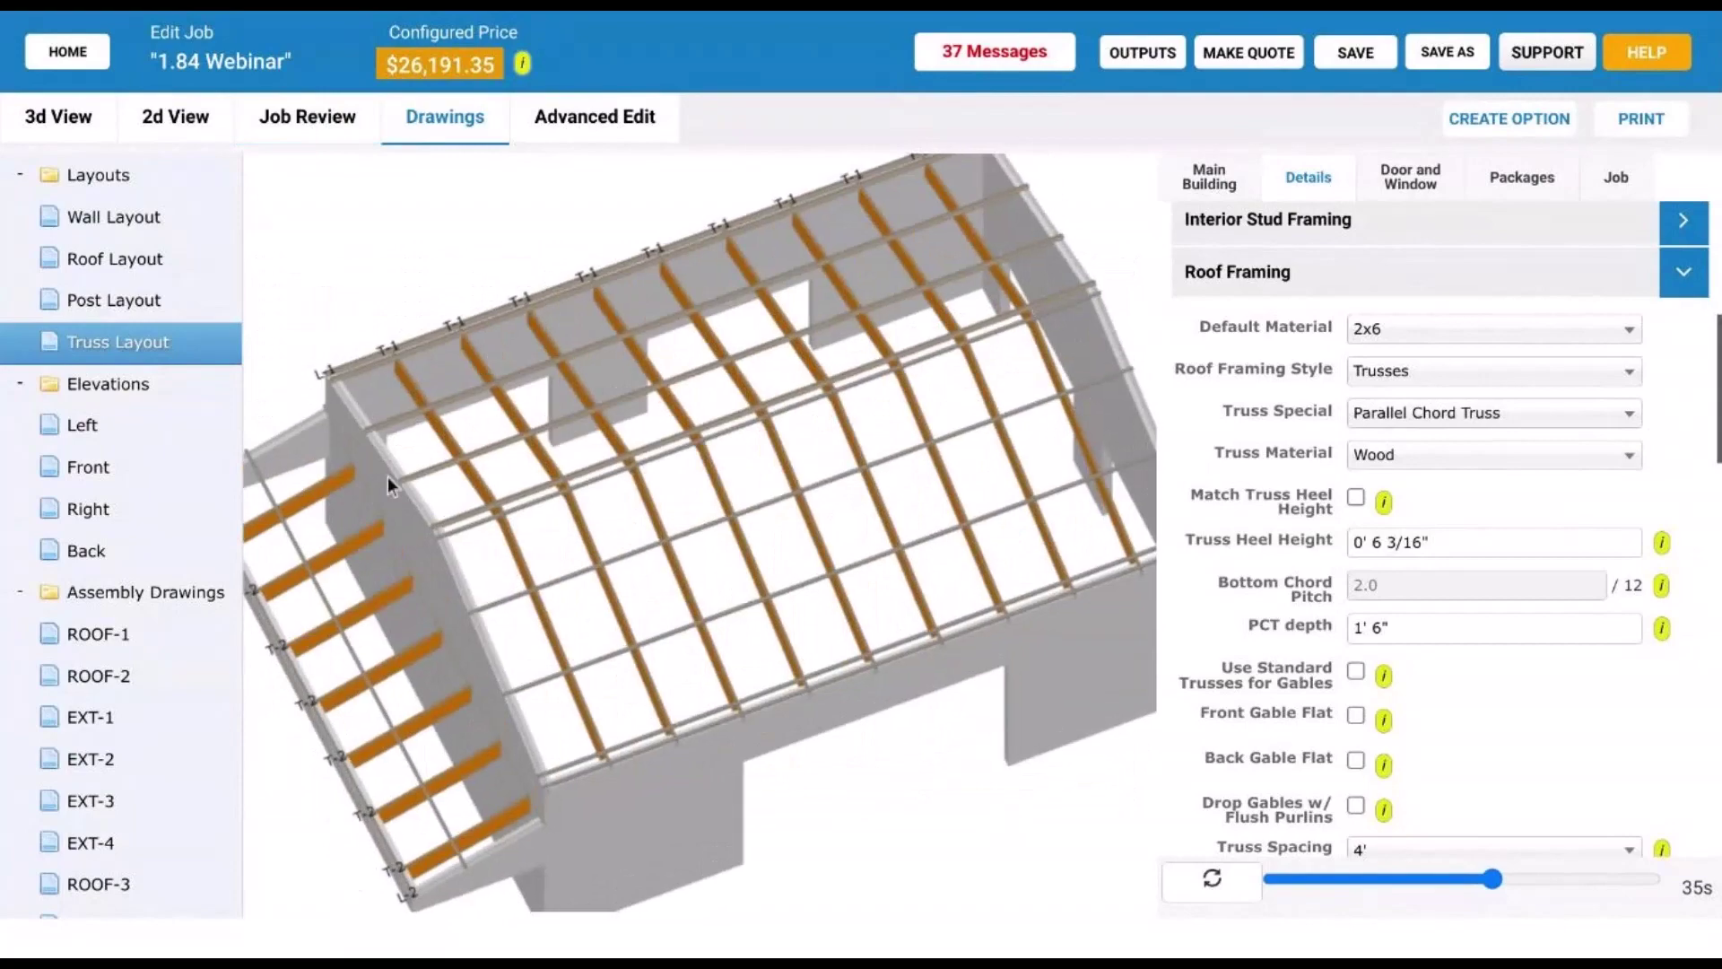
- Review the Fix Truss details for porch truss T-2 in the truss material list, then close them without changes
left_click(307, 116)
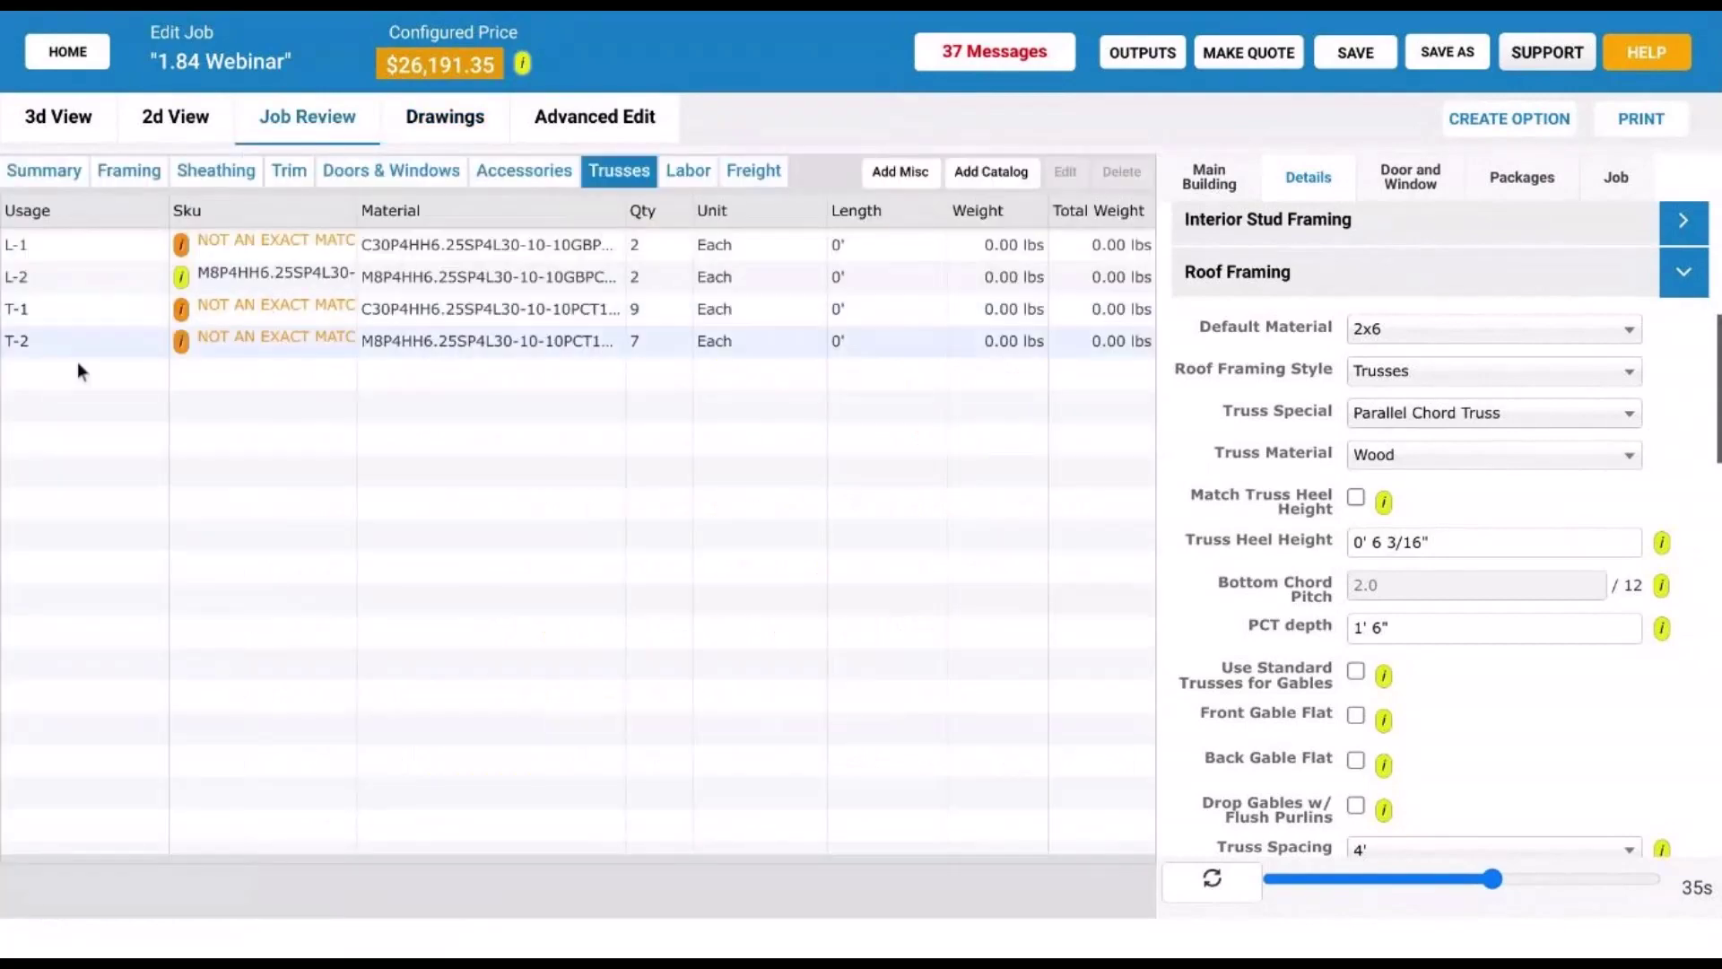
left_click(180, 344)
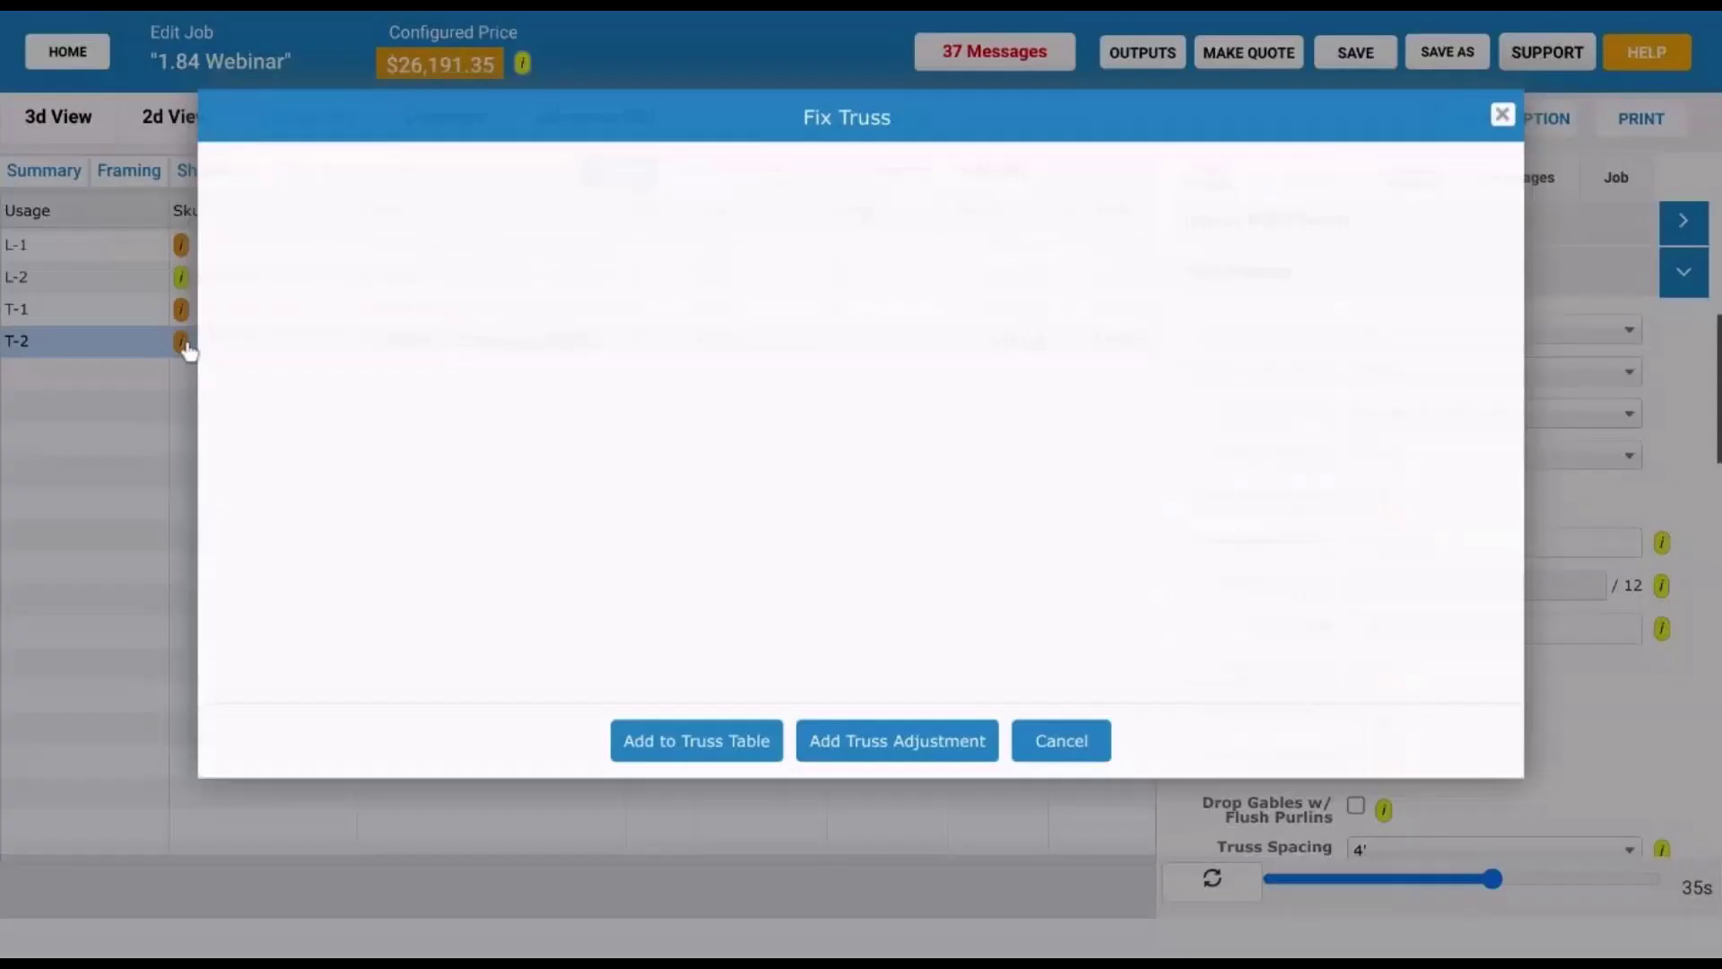
scroll(1023, 328, "down", 2)
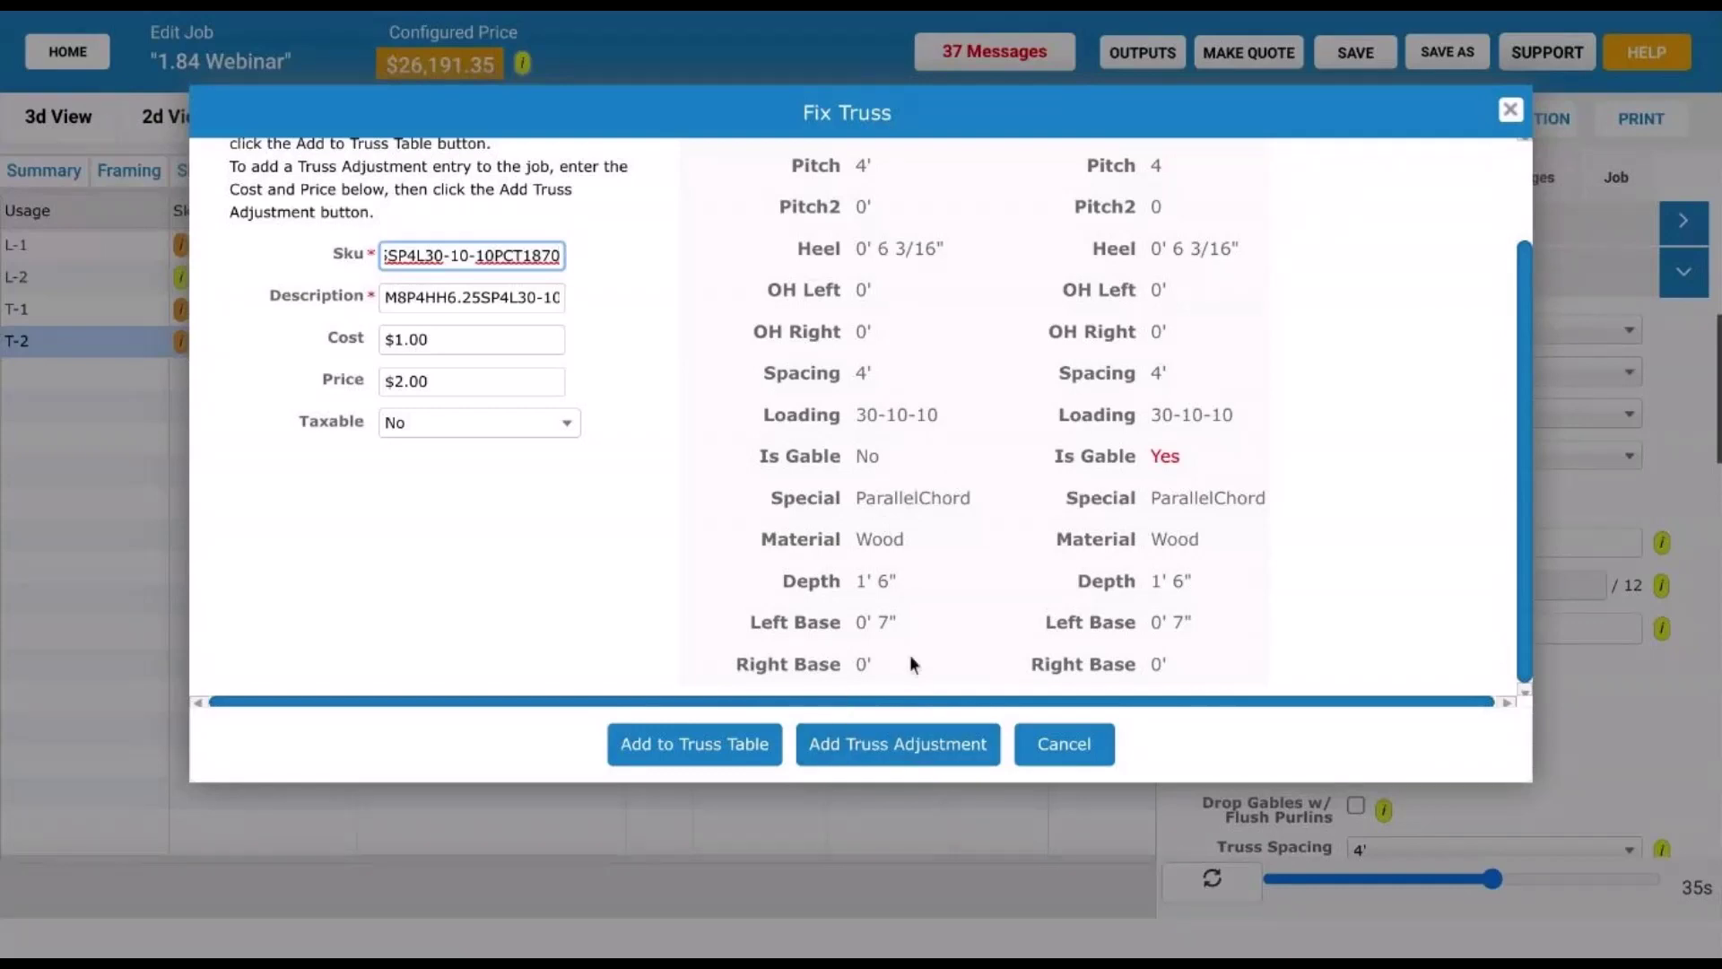
left_click(1093, 748)
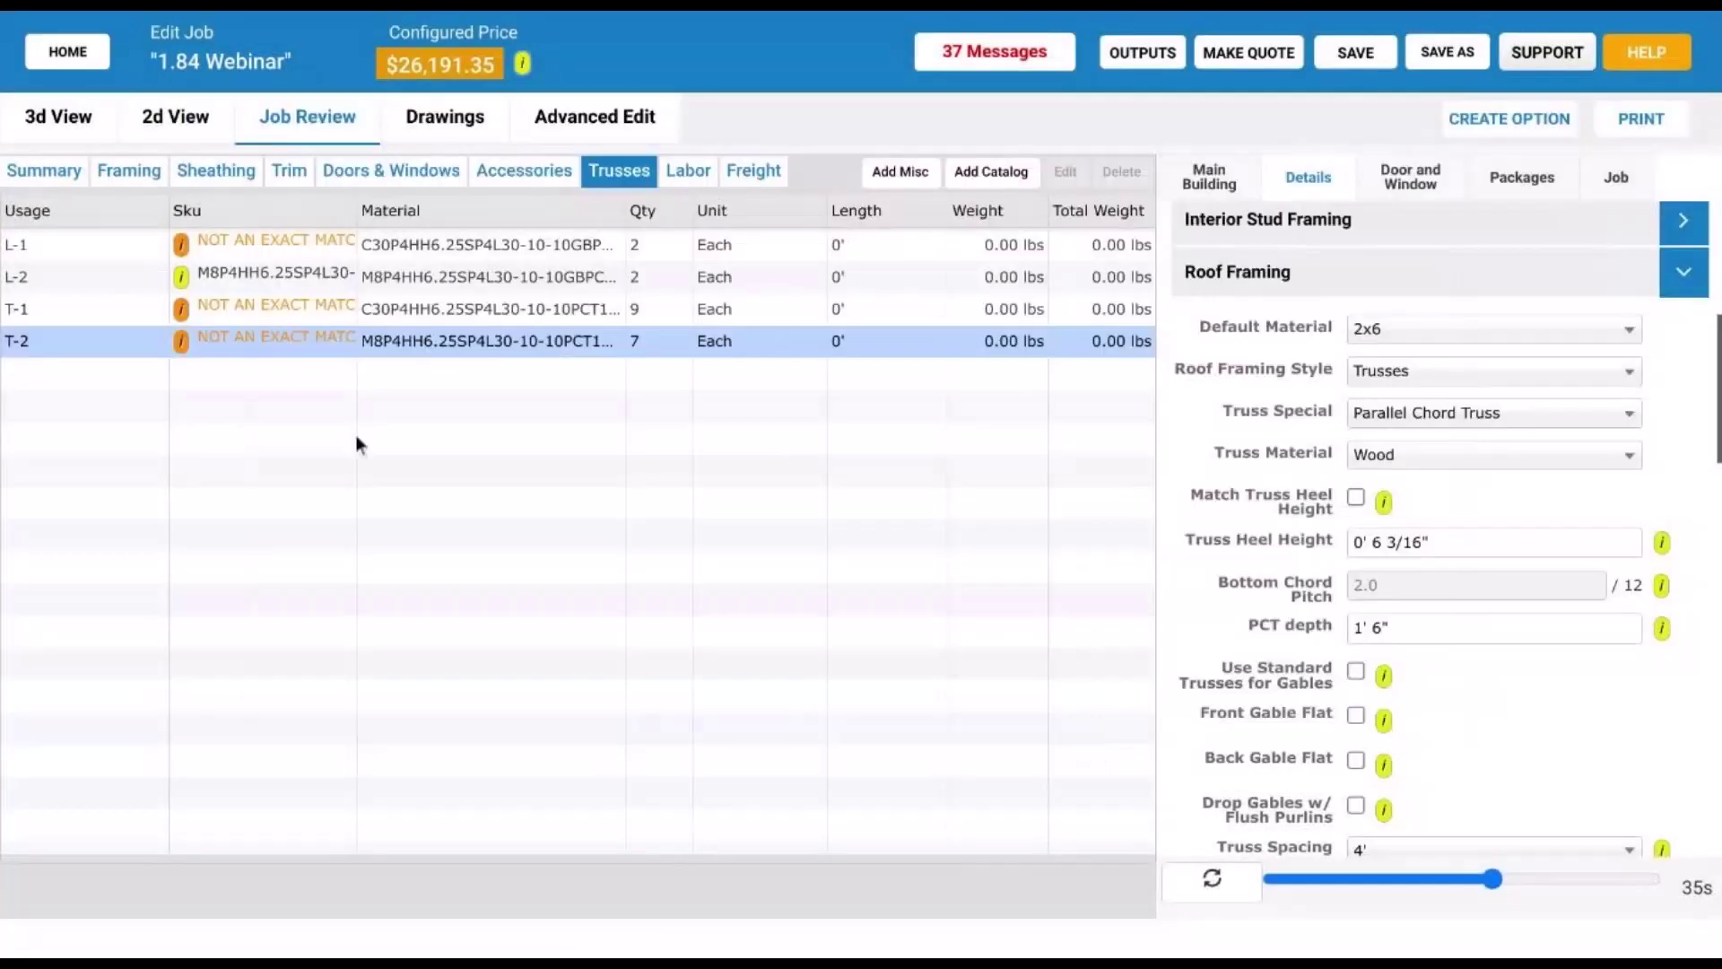
- Return to the 3D model and examine the back porch trusses against the main building's framing from the back and right sides
left_click(70, 132)
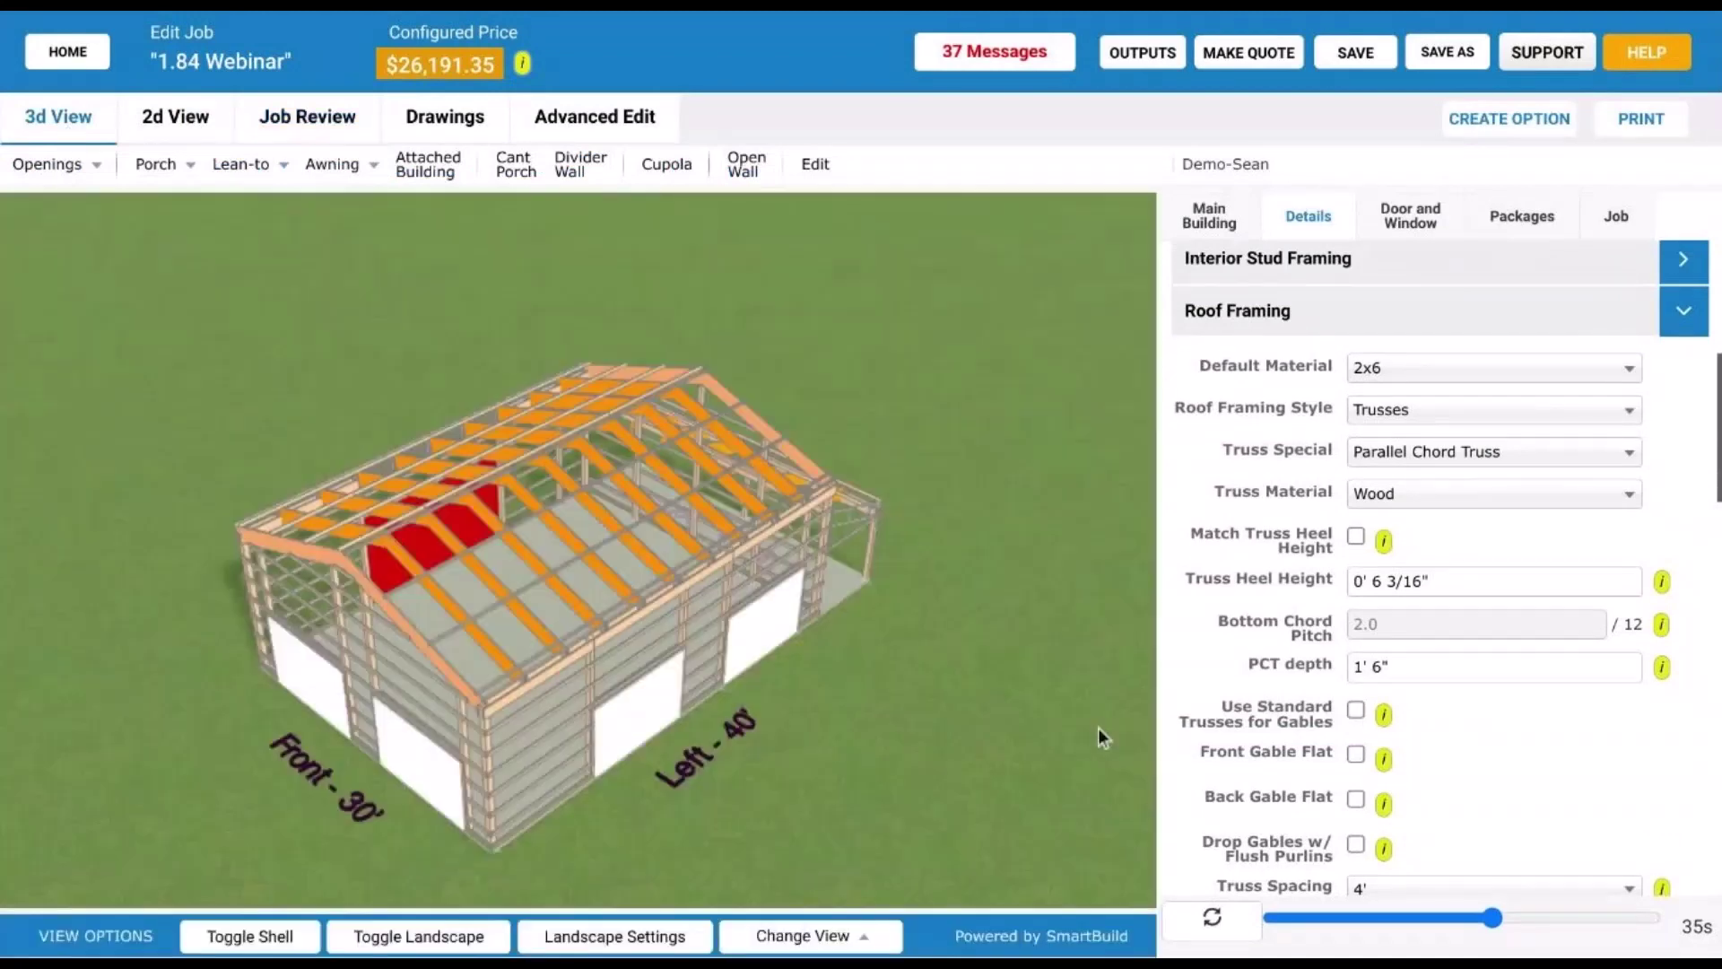
left_click_drag(1098, 729, 723, 682)
scroll(661, 675, "up", 3)
scroll(723, 671, "up", 3)
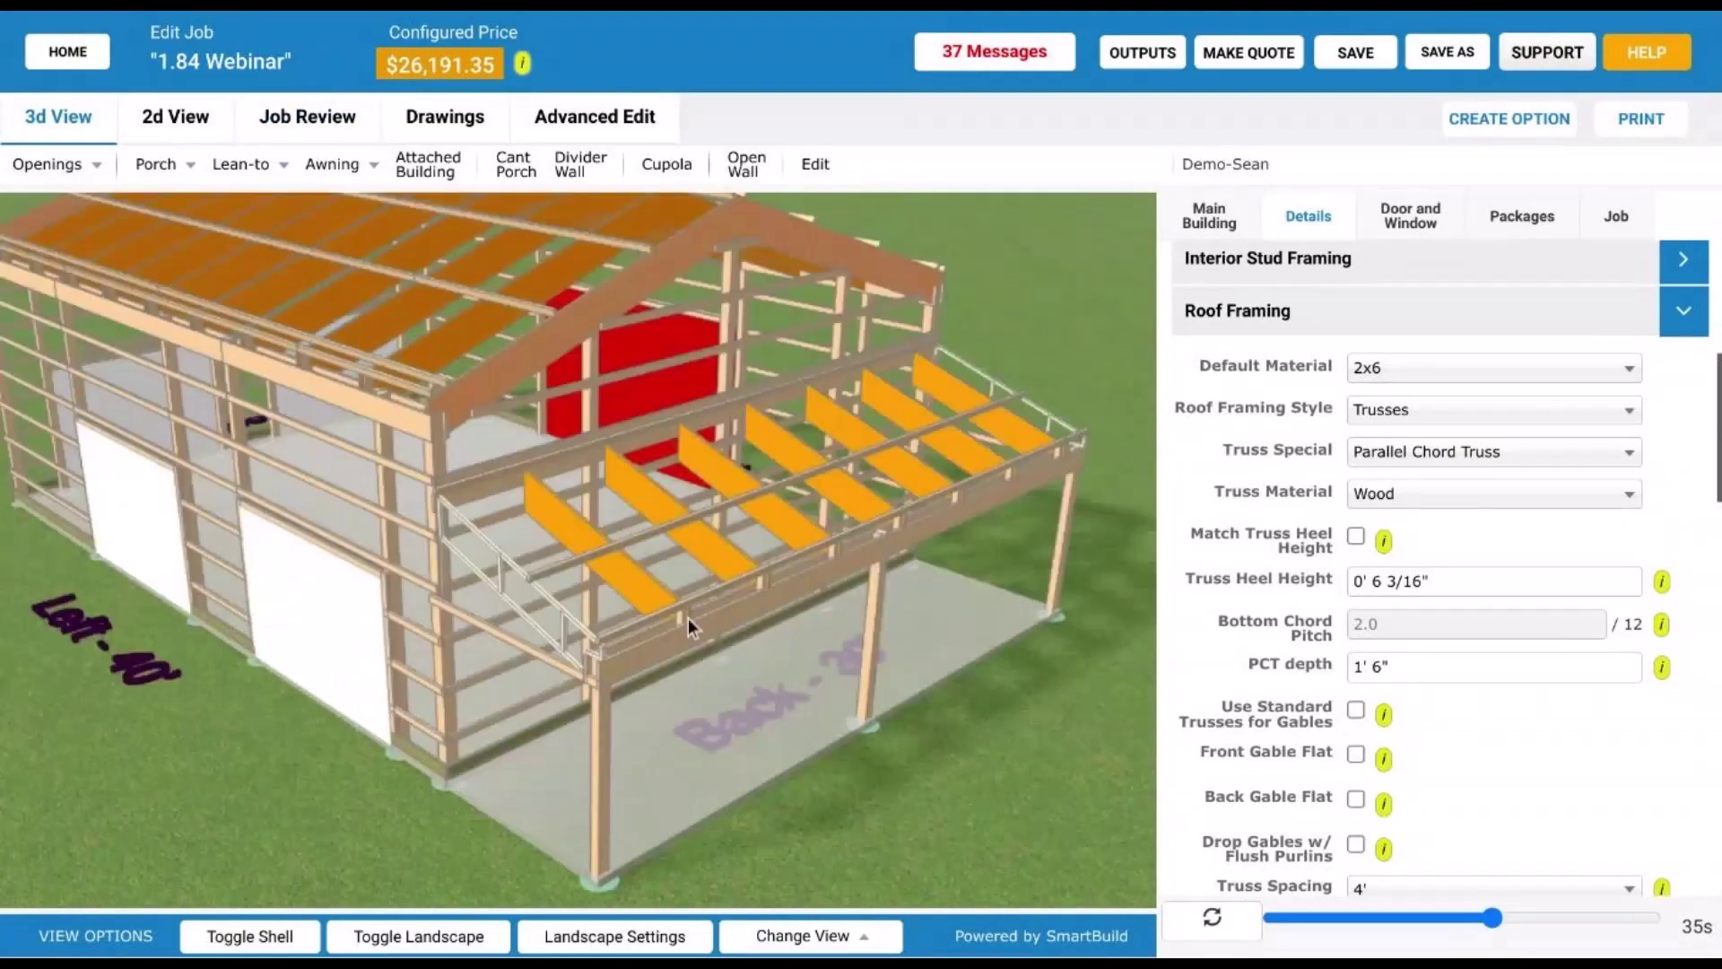
scroll(718, 617, "down", 2)
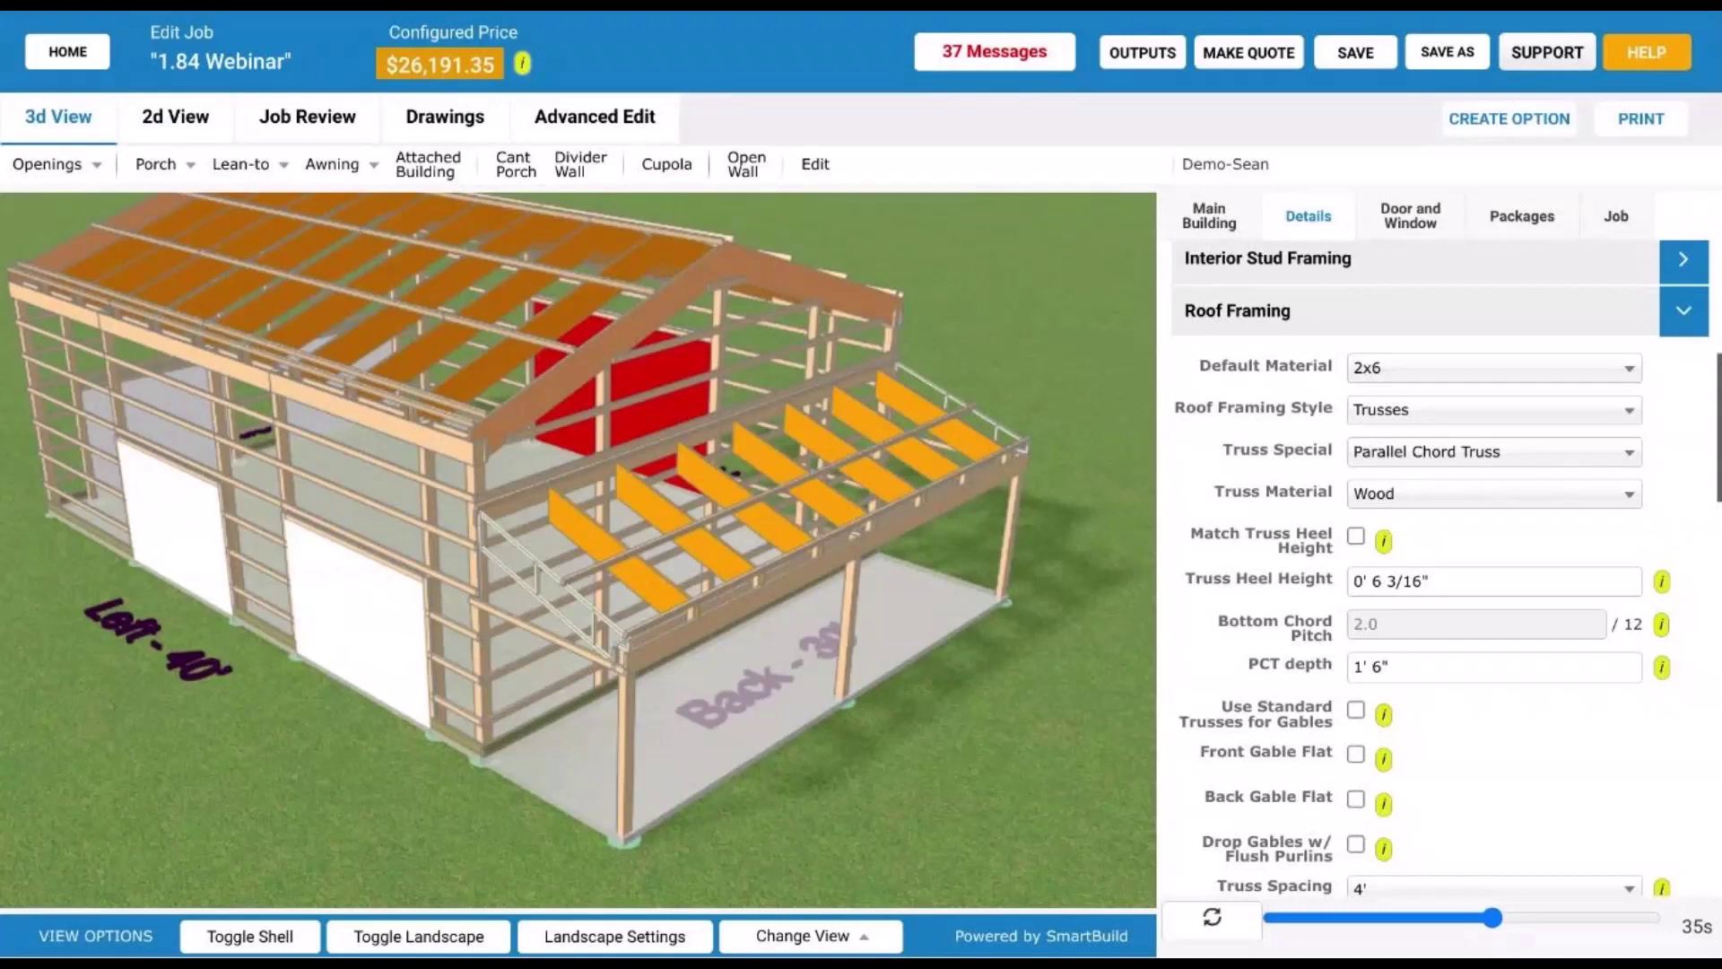
scroll(664, 560, "down", 2)
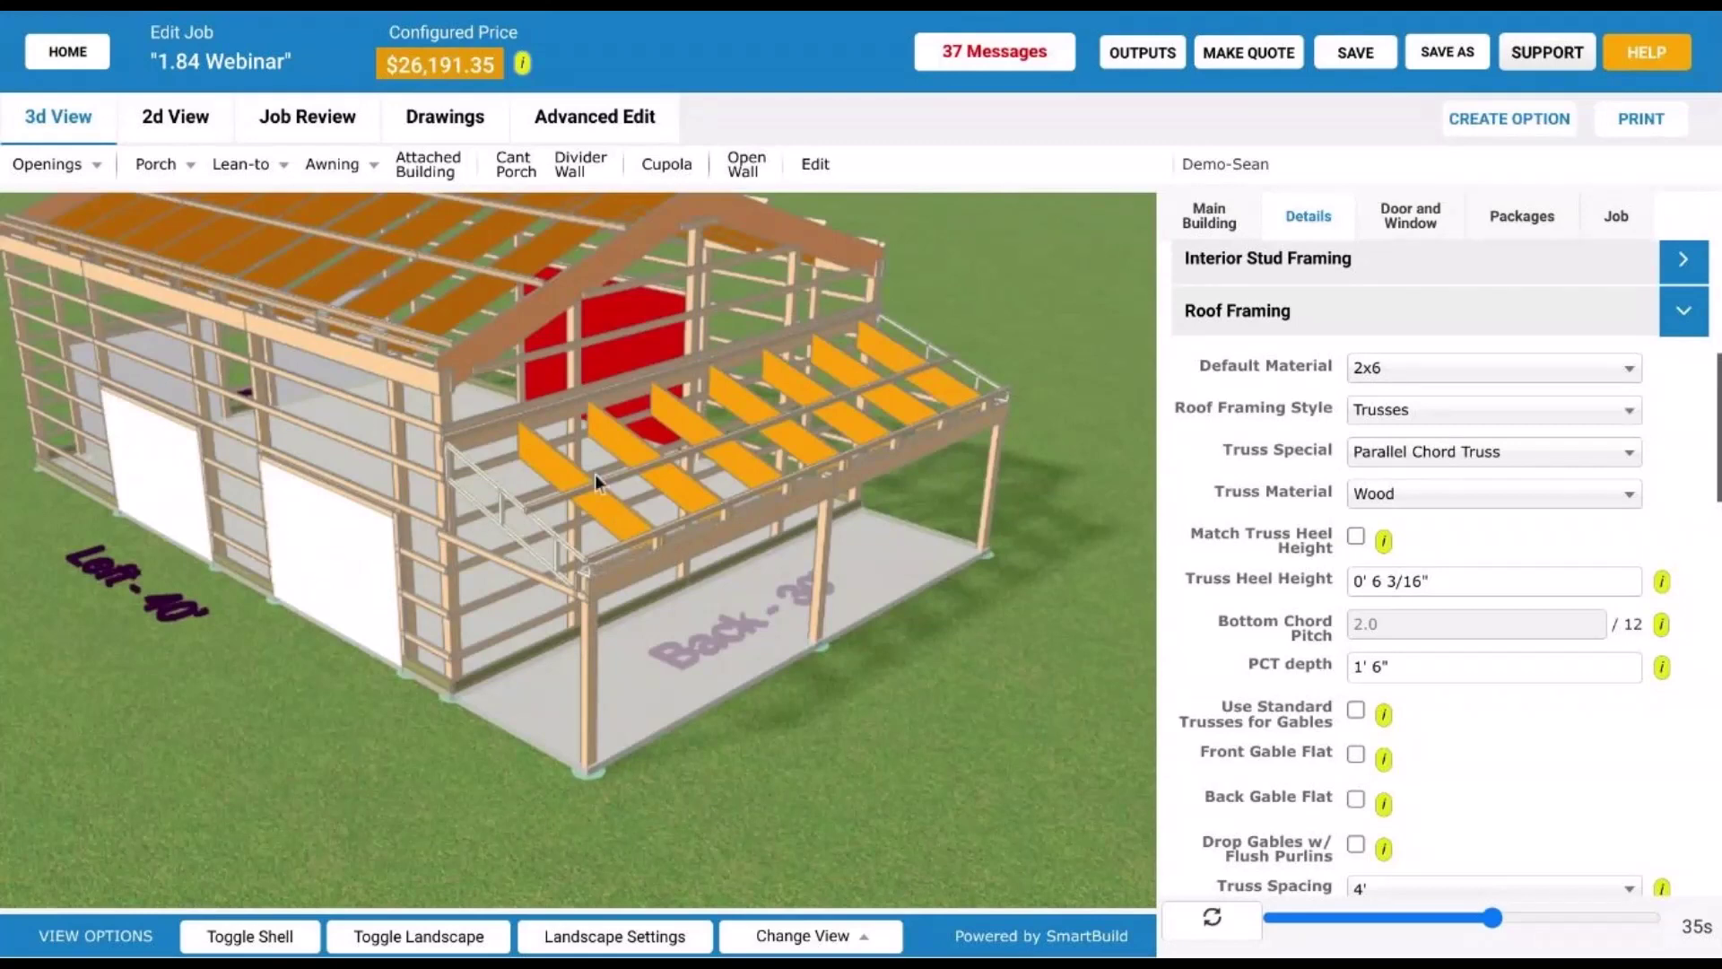
left_click_drag(679, 534, 525, 508)
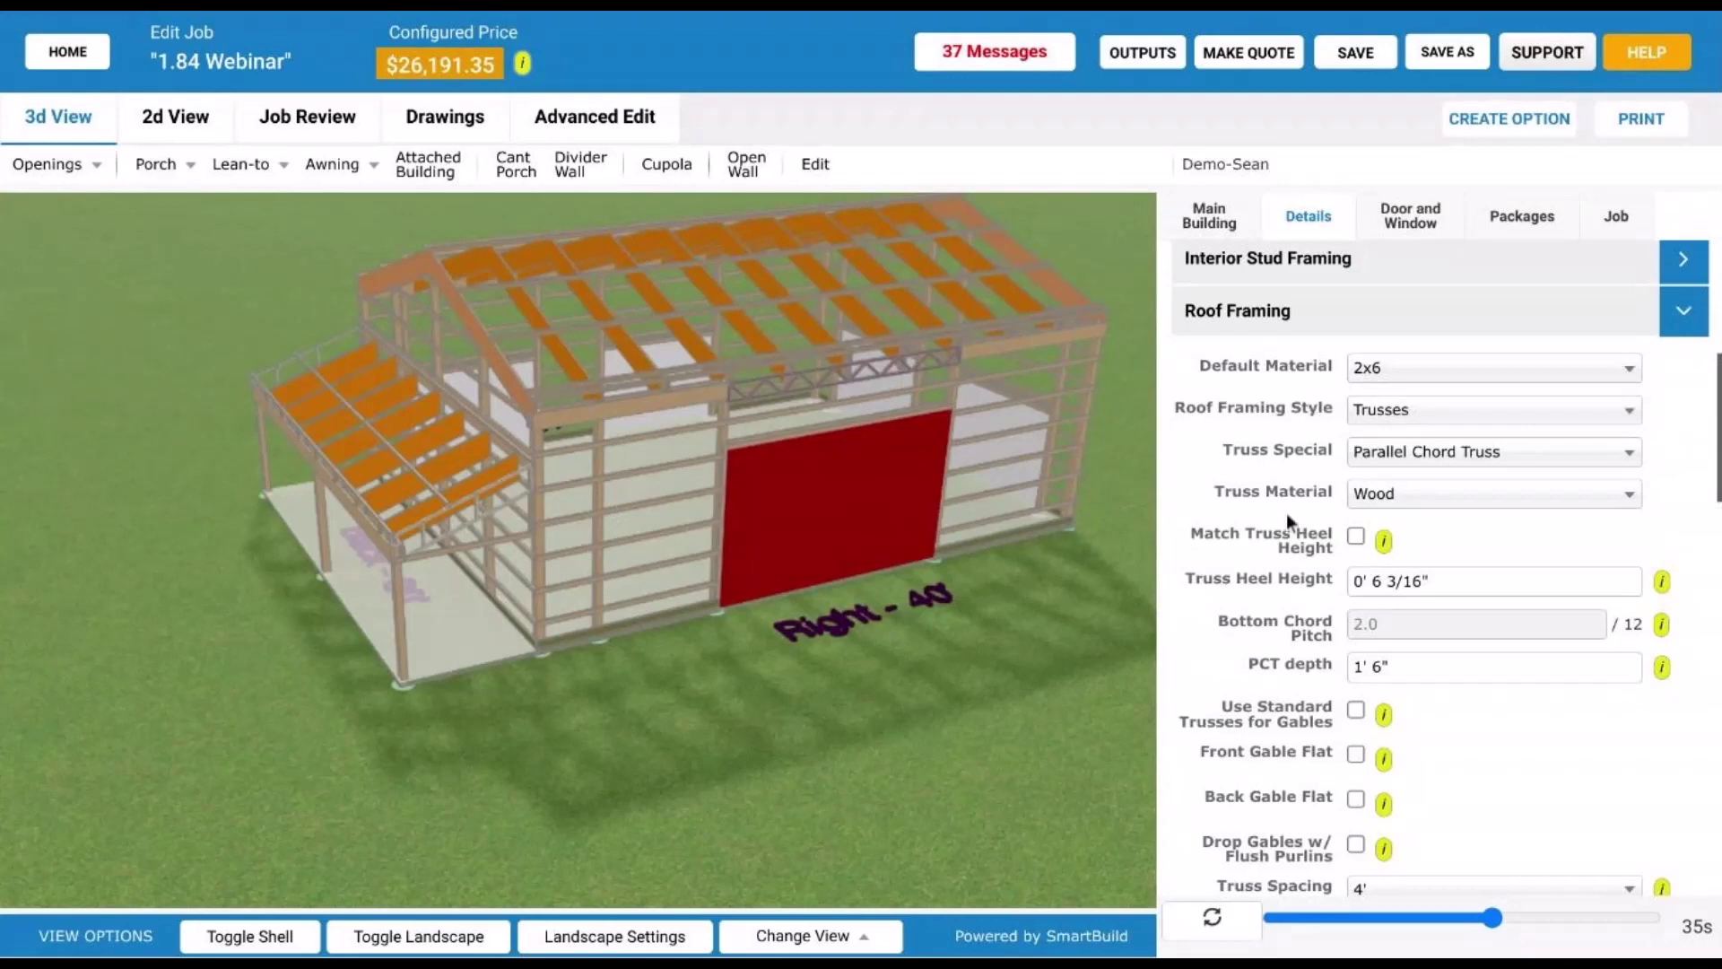
- Set the main building's roof framing style to Rafters and rebuild the model
left_click(1403, 418)
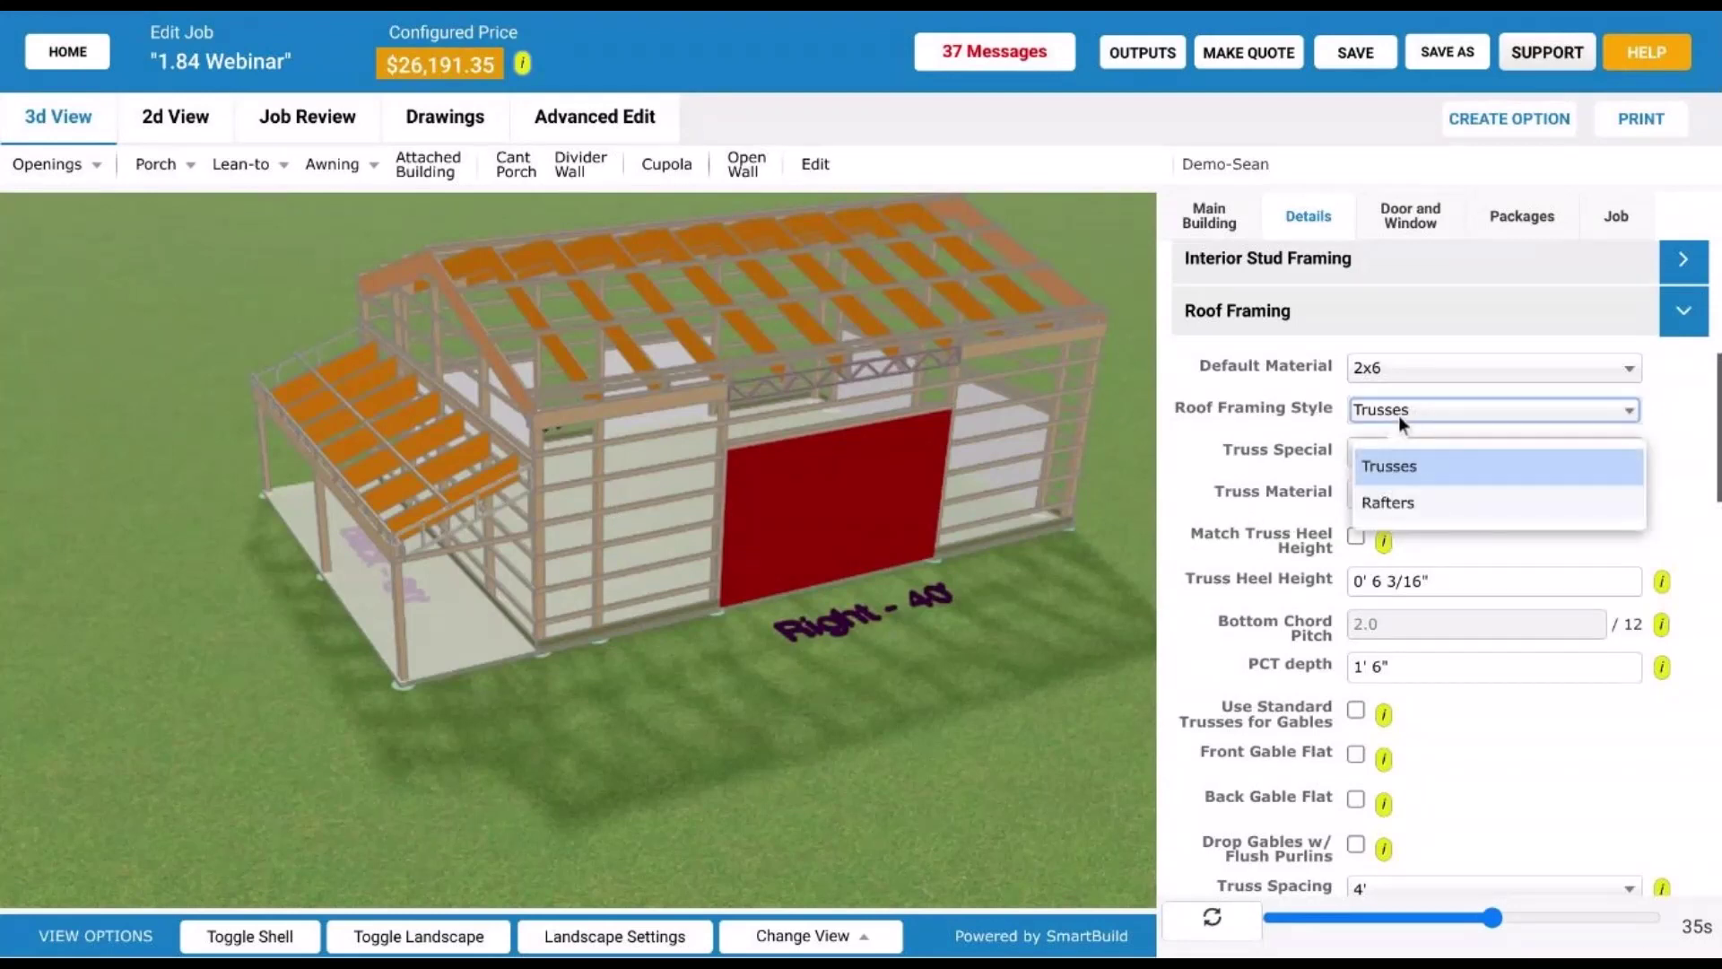
left_click(1430, 503)
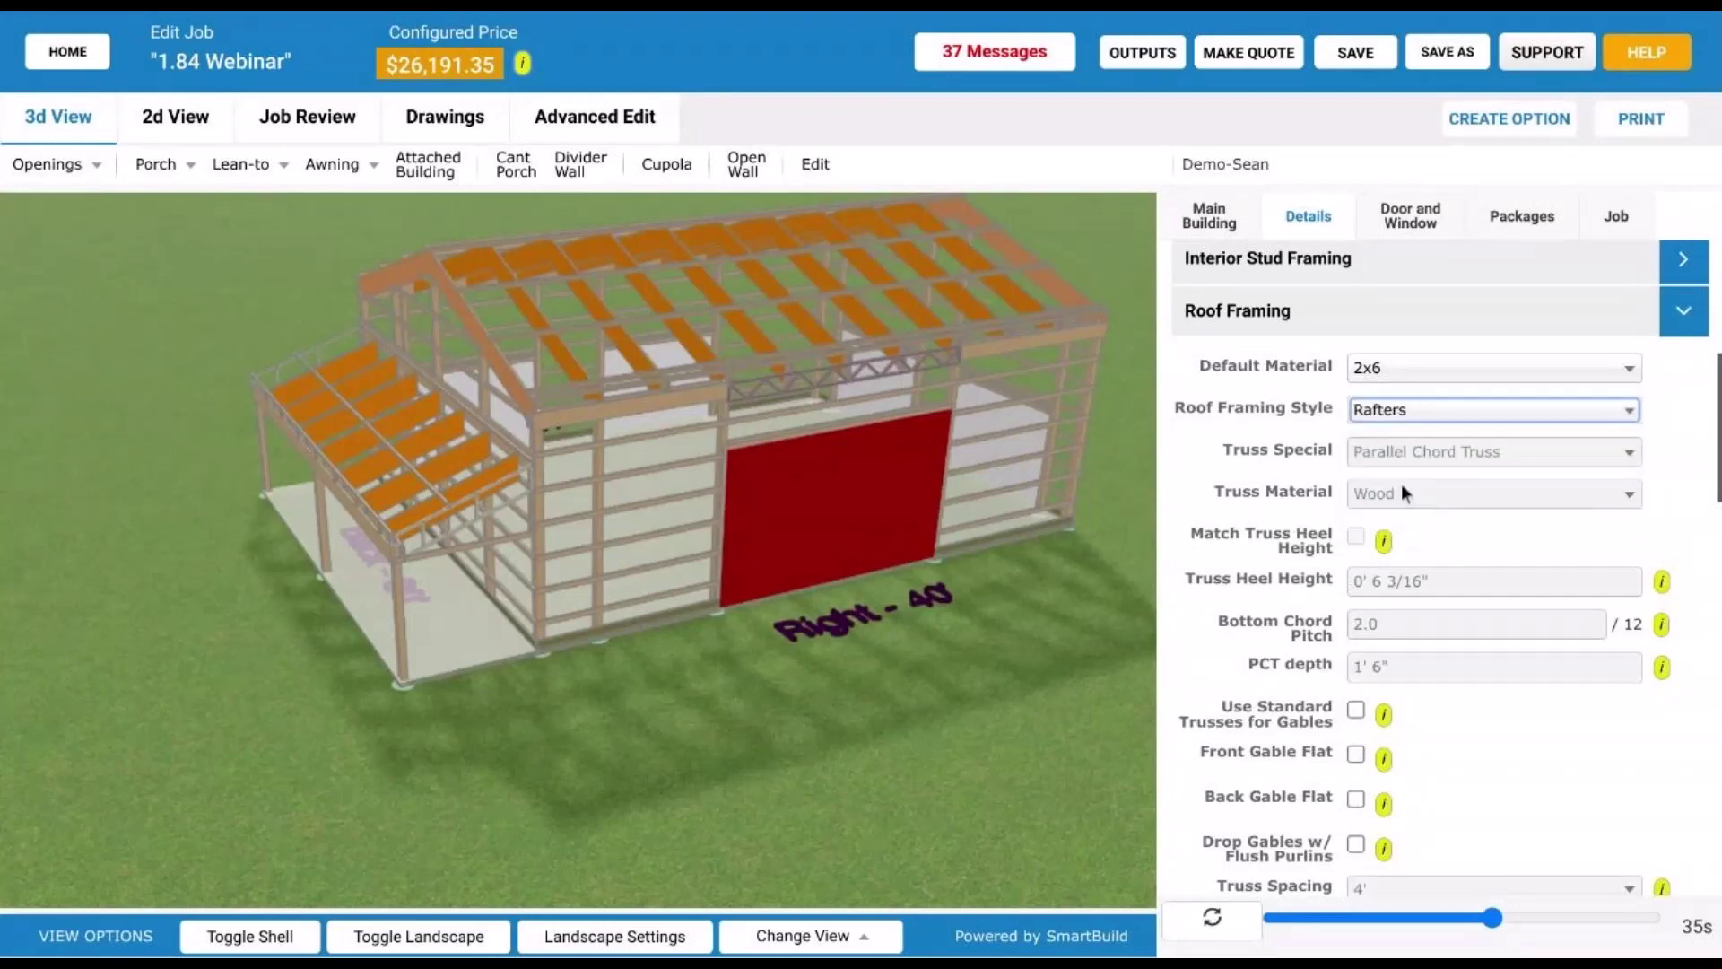
scroll(642, 428, "up", 3)
scroll(708, 439, "up", 3)
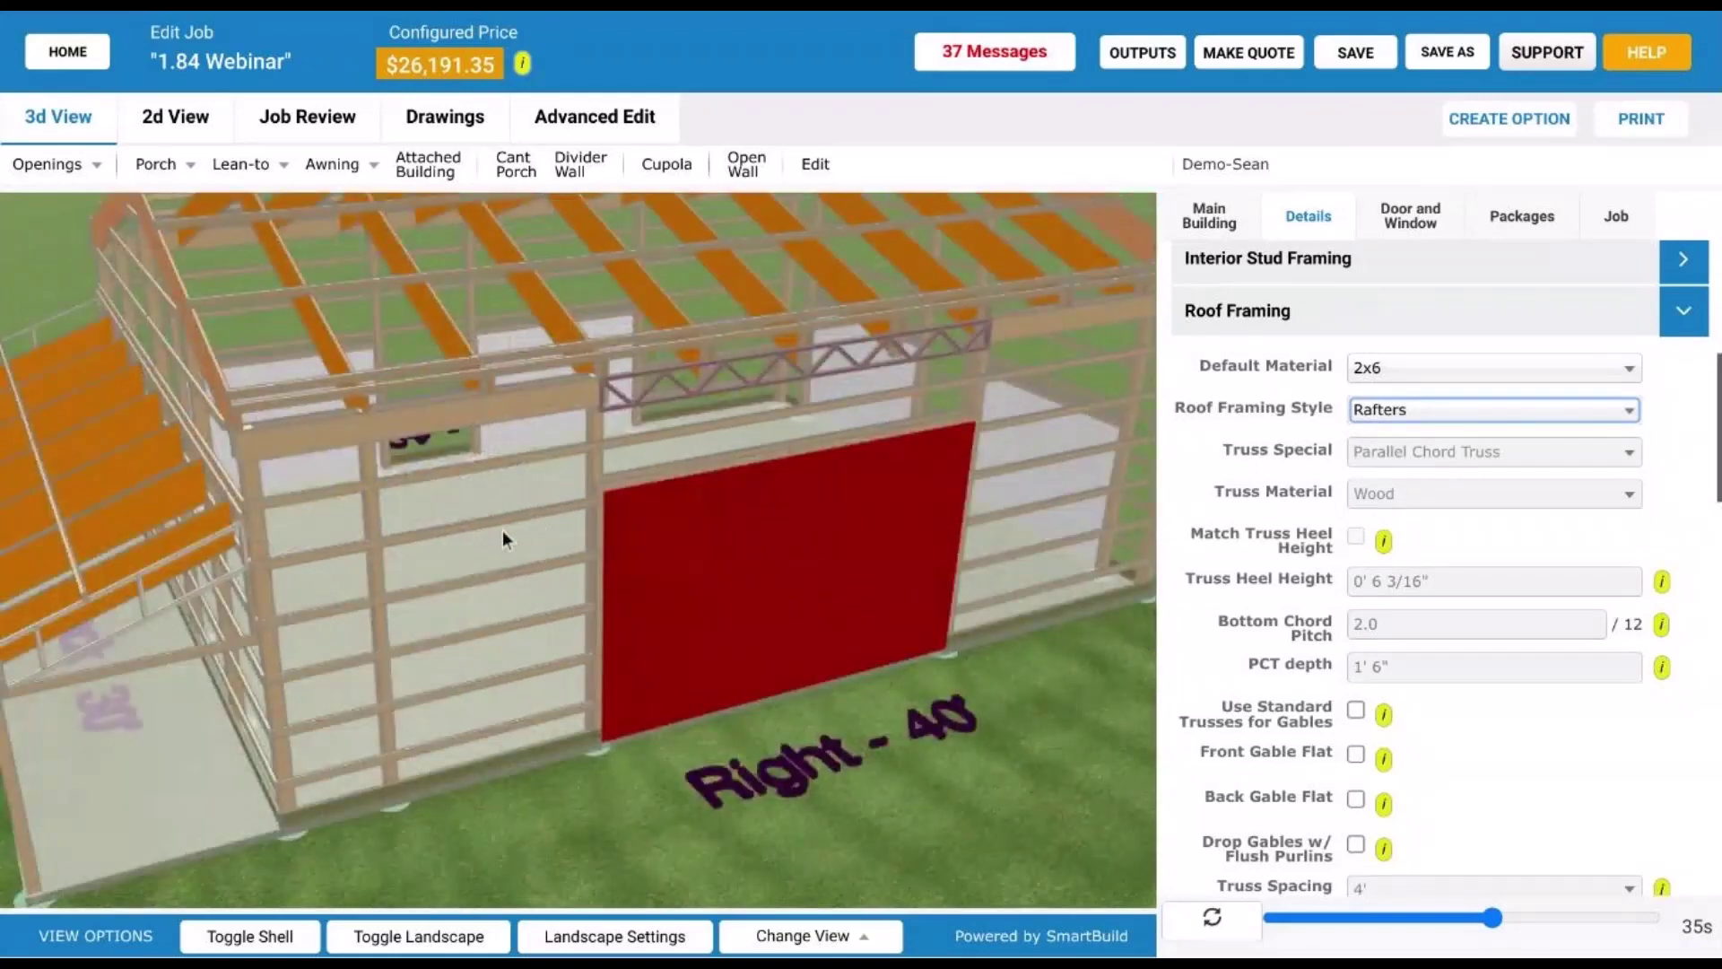
scroll(1289, 621, "down", 1)
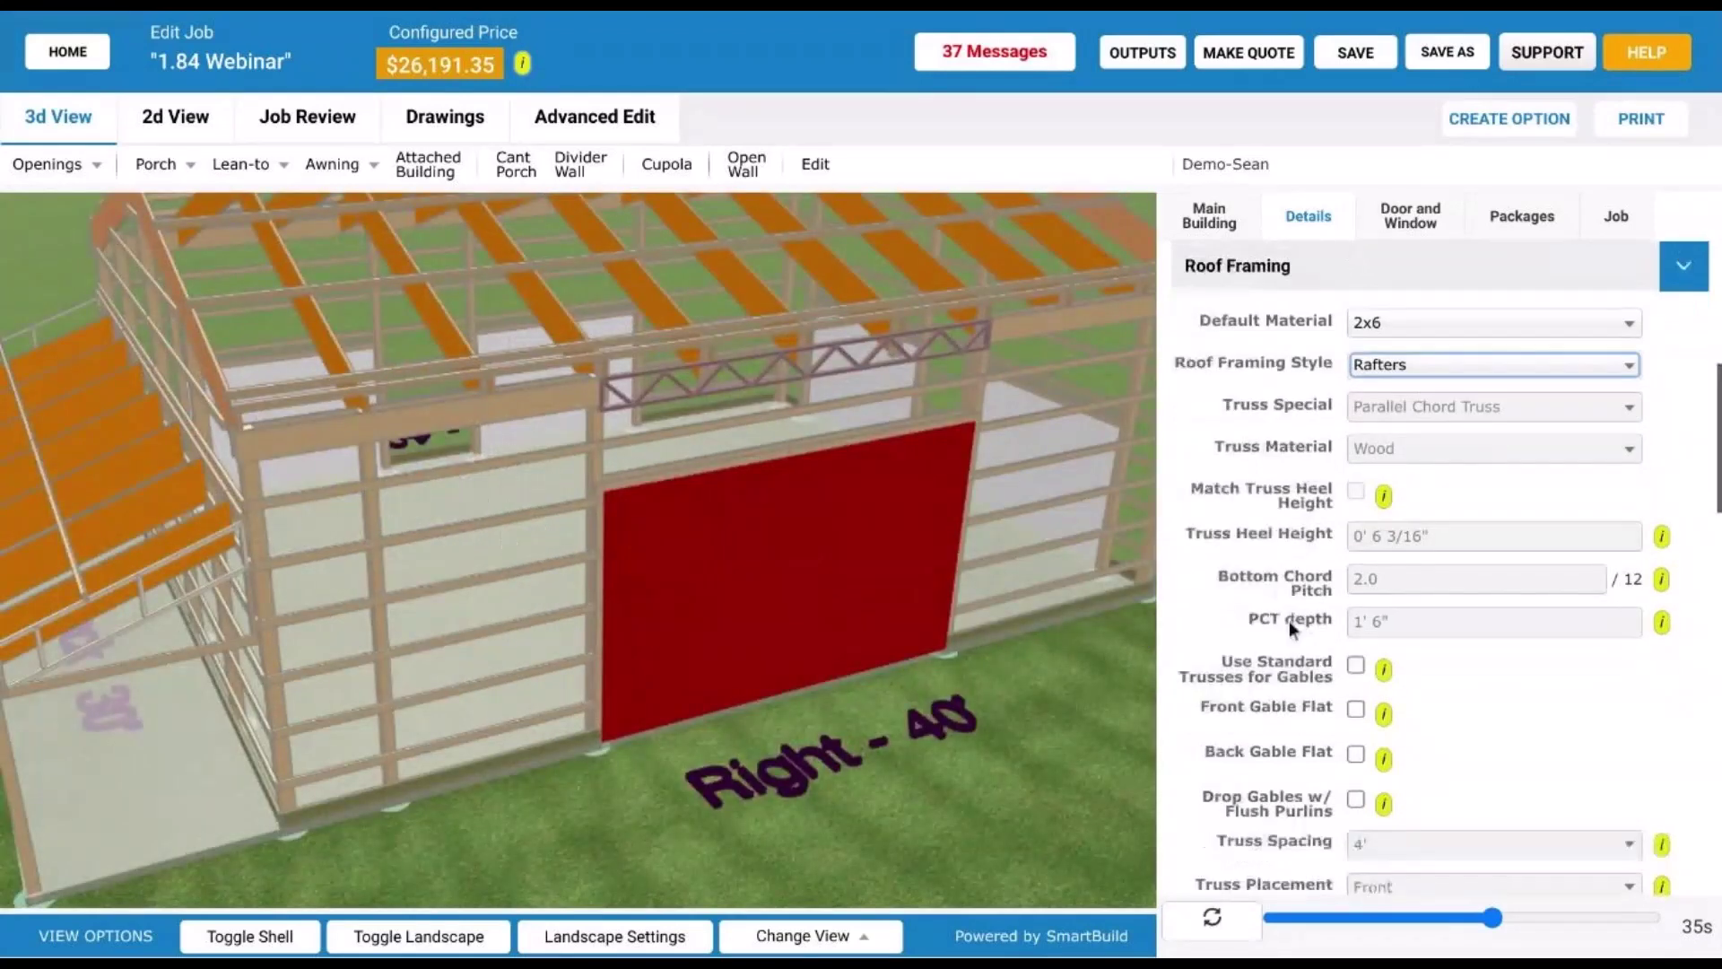
left_click(1213, 919)
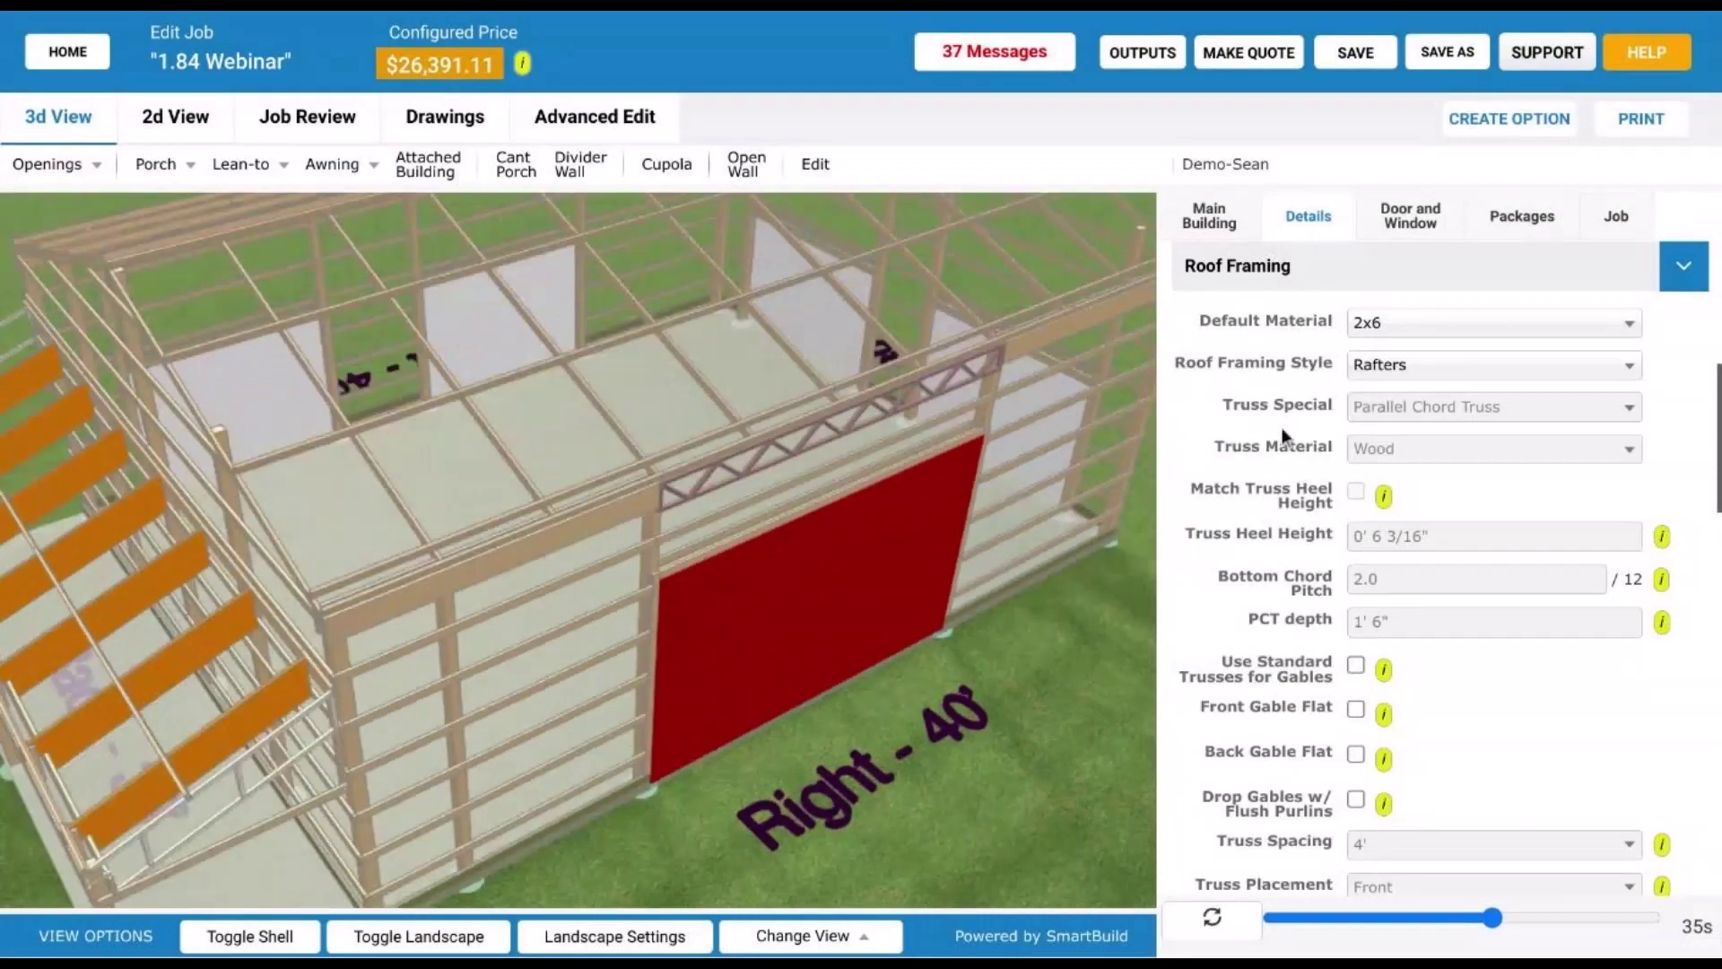
- Locate the Rafter Framing settings in the main building's details
scroll(1290, 439, "down", 10)
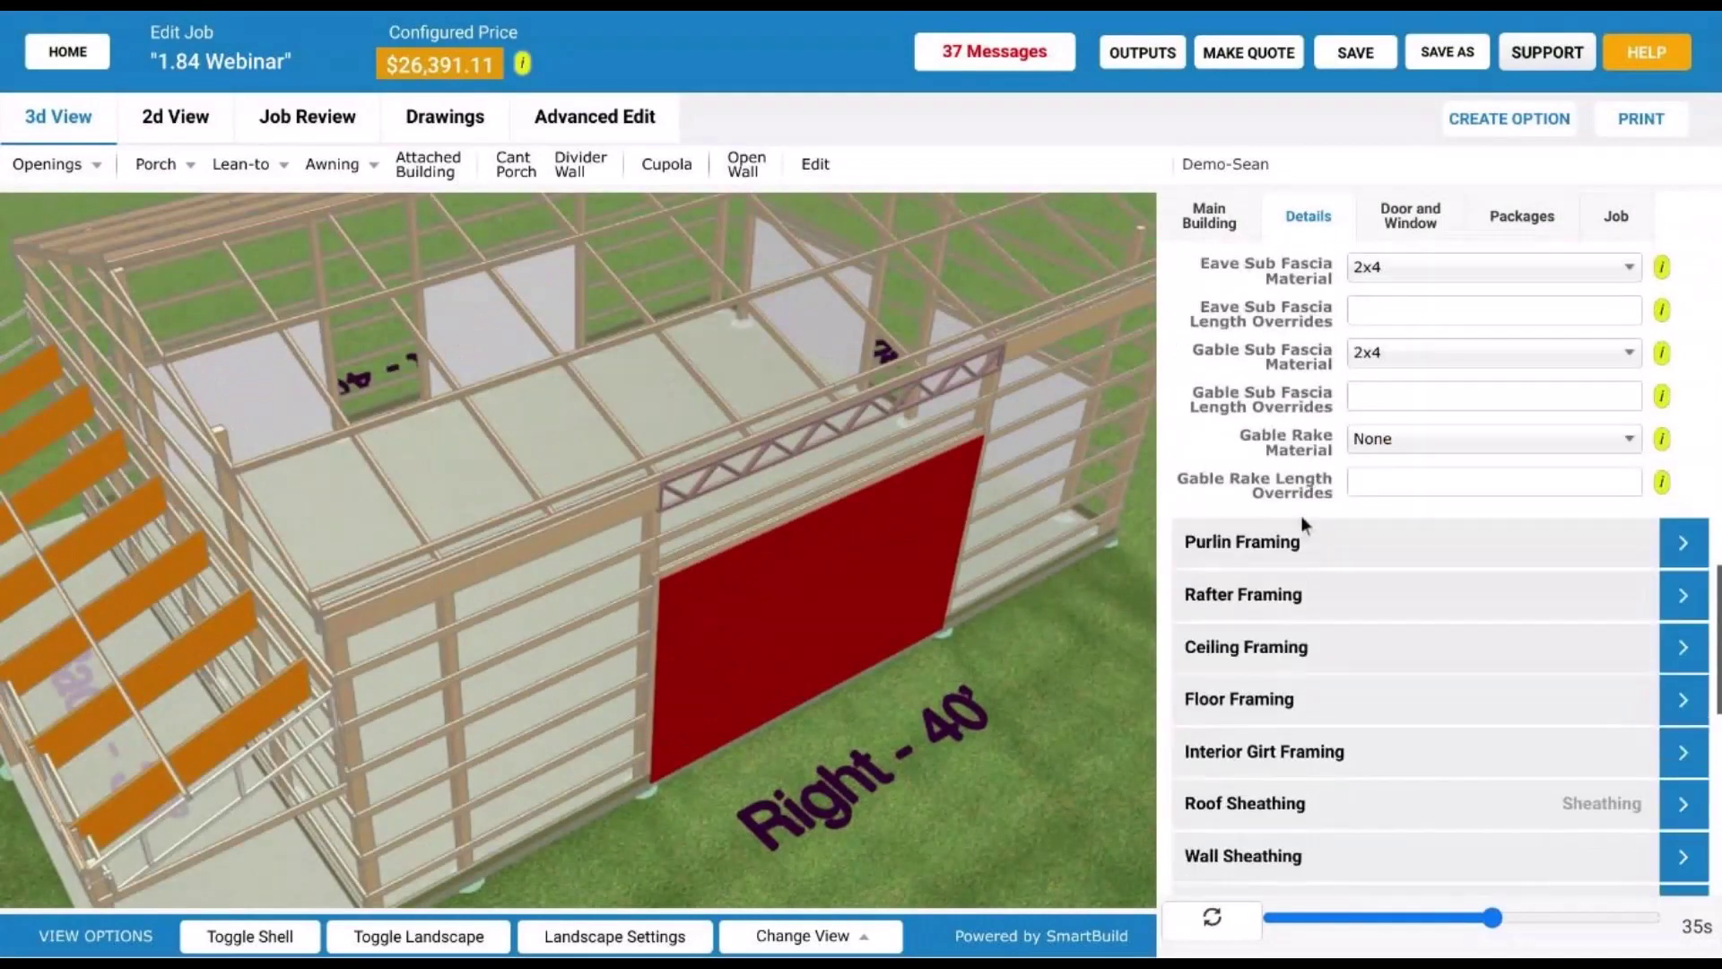
- Enable Double Rafter in the Rafter Framing details of the main building
left_click(1291, 592)
scroll(1274, 556, "down", 4)
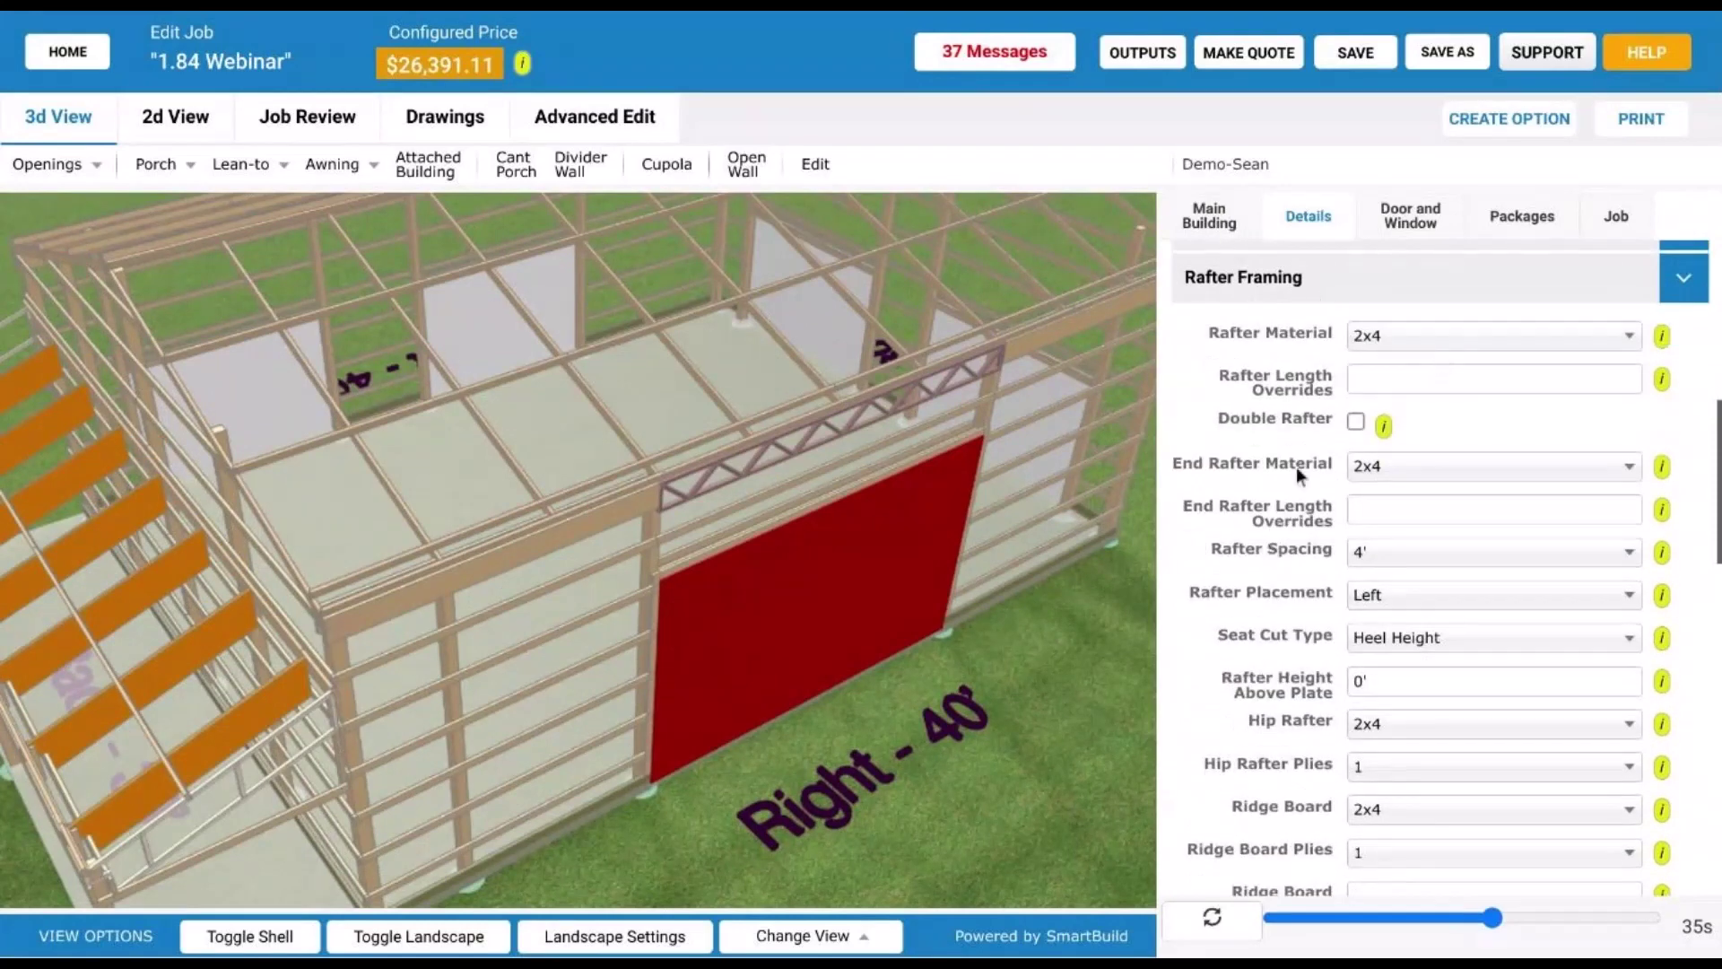
scroll(1295, 484, "down", 1)
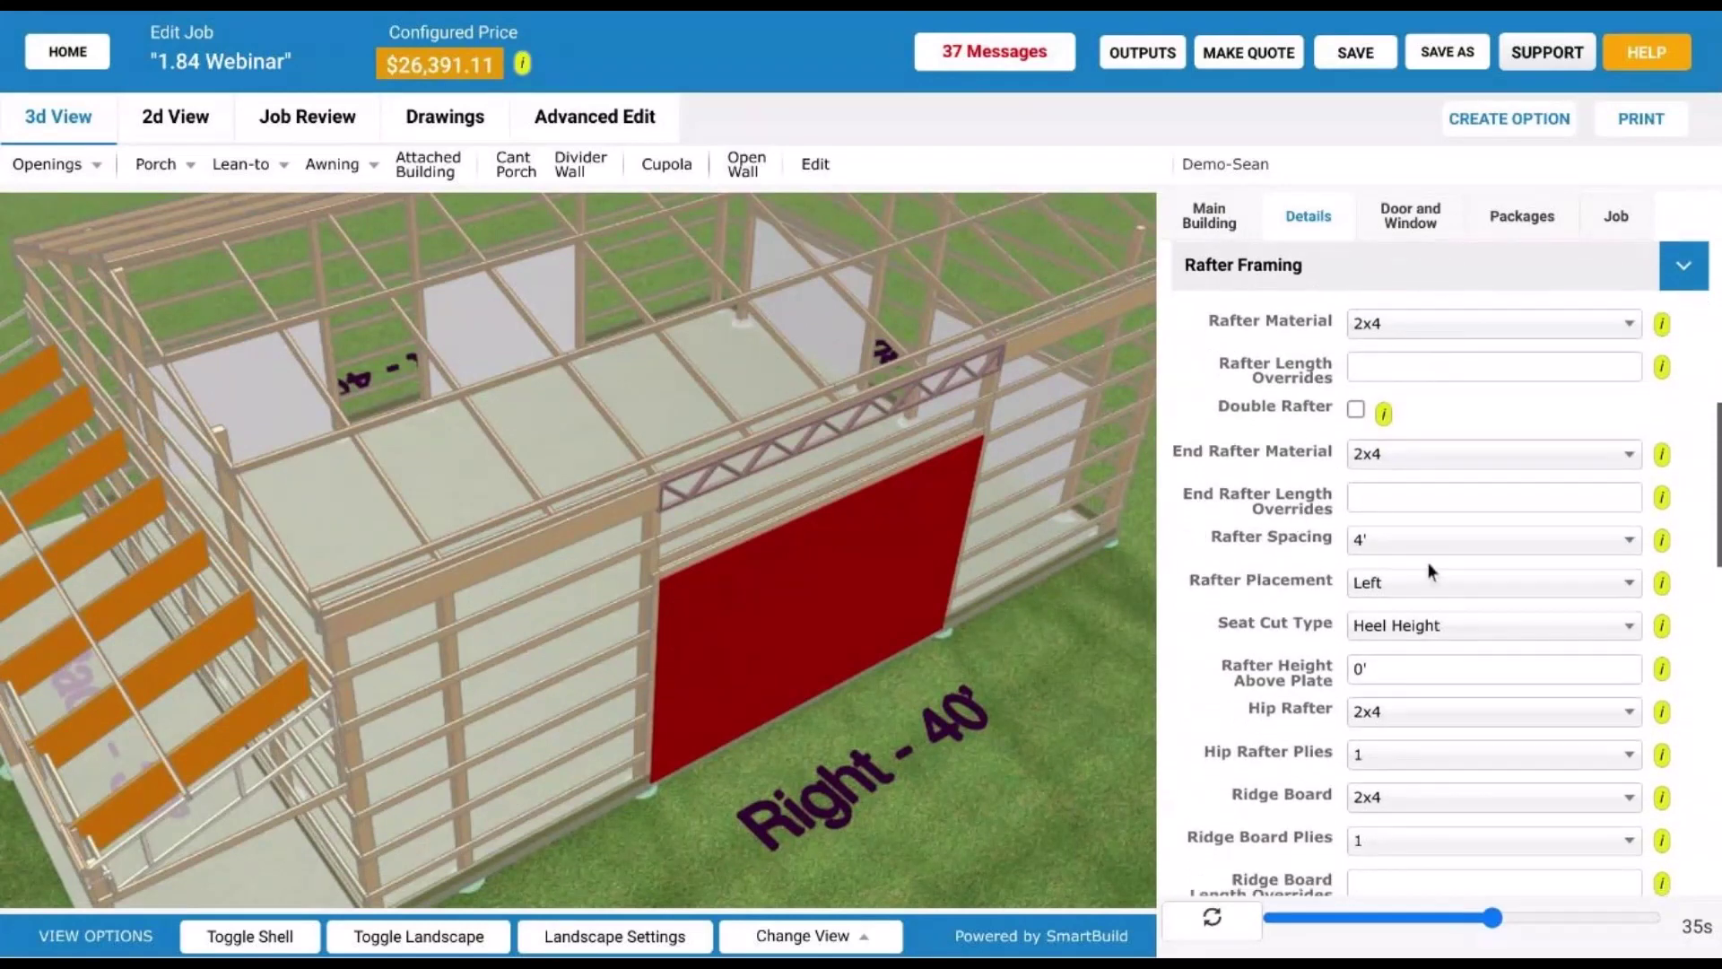
scroll(1310, 489, "down", 1)
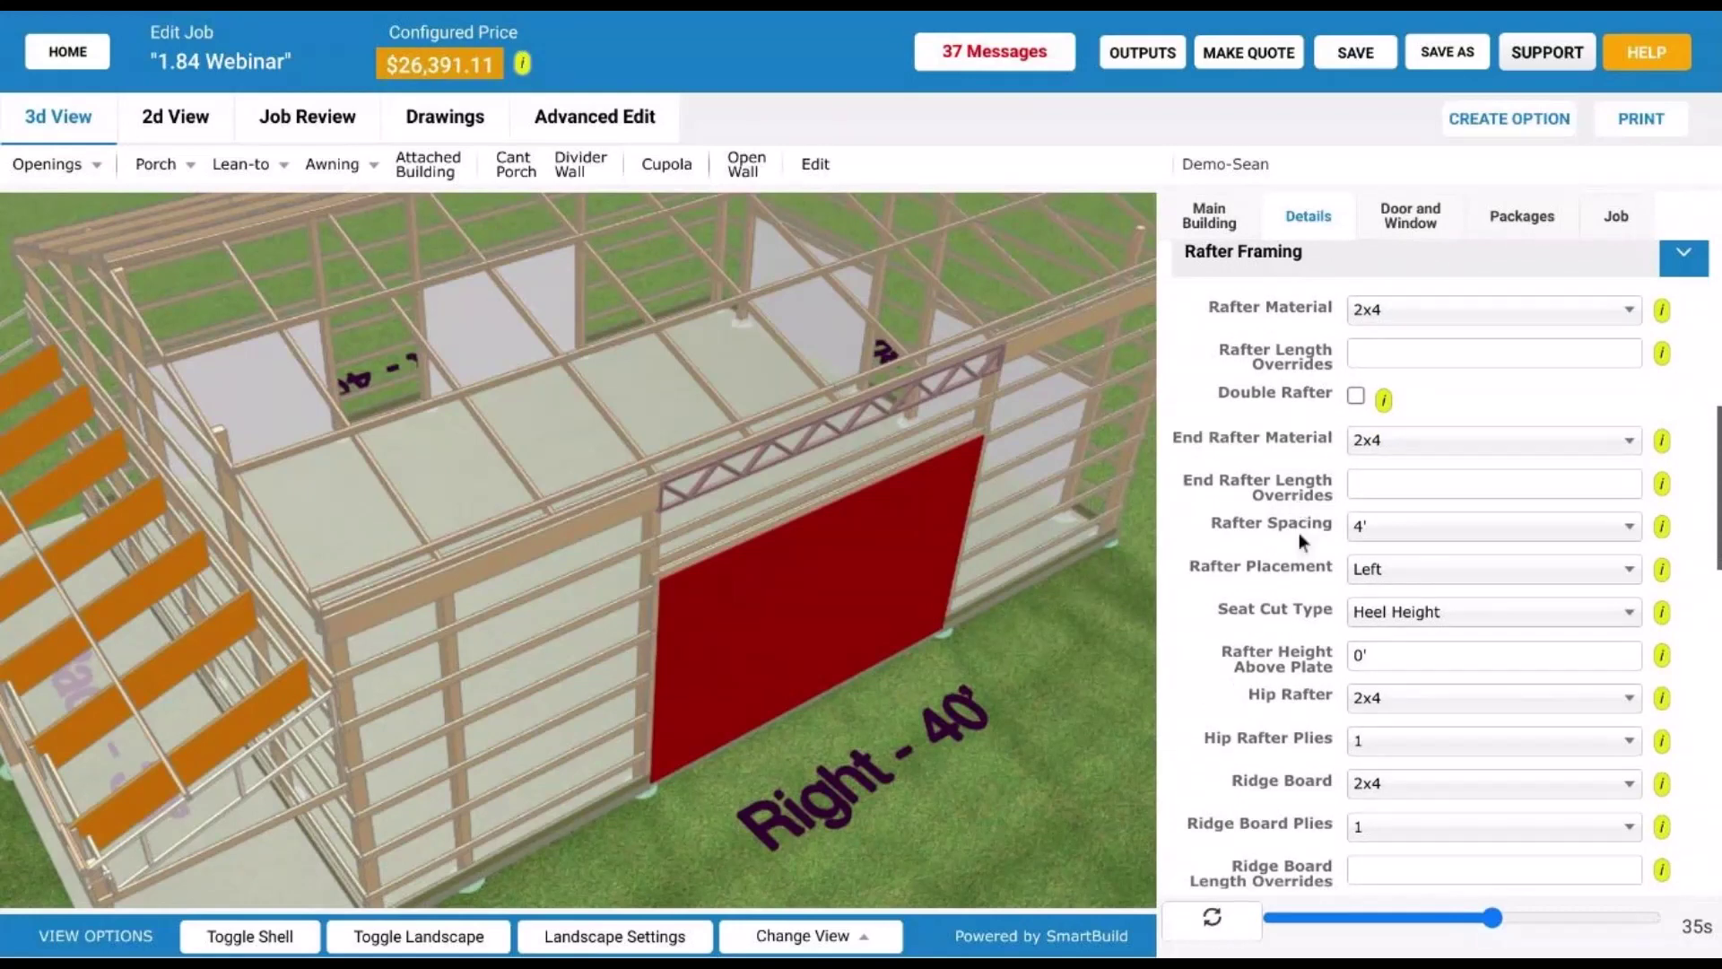
scroll(1299, 529, "down", 5)
scroll(1328, 601, "up", 5)
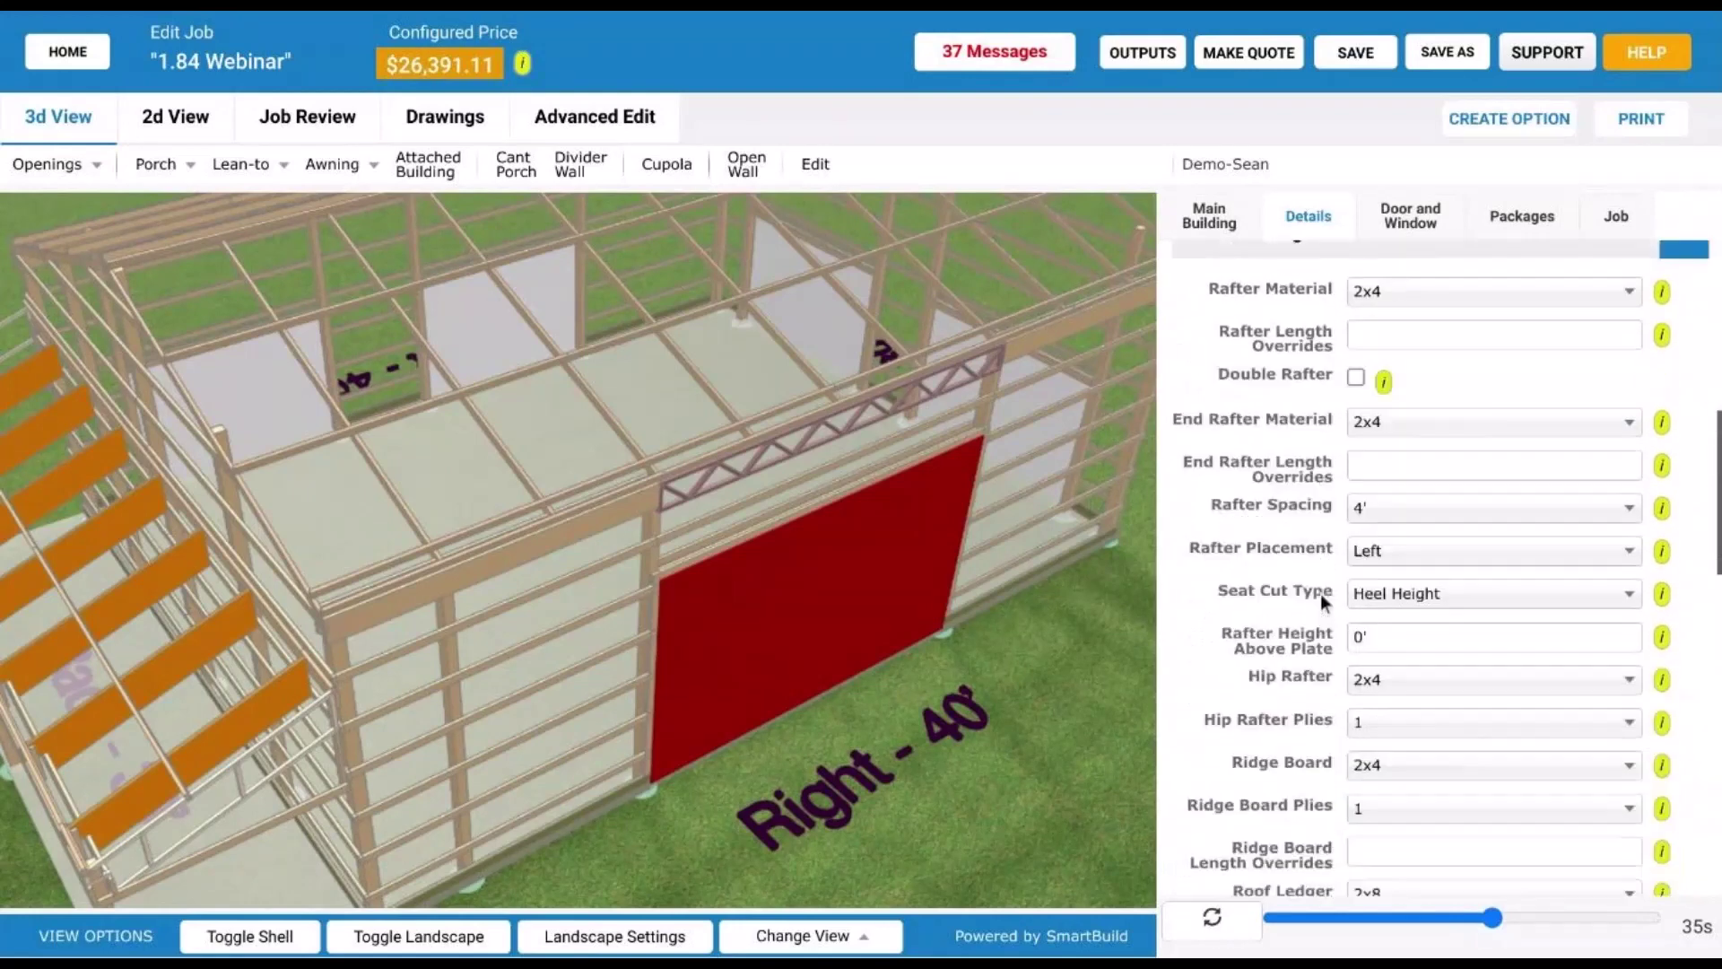
left_click(1357, 381)
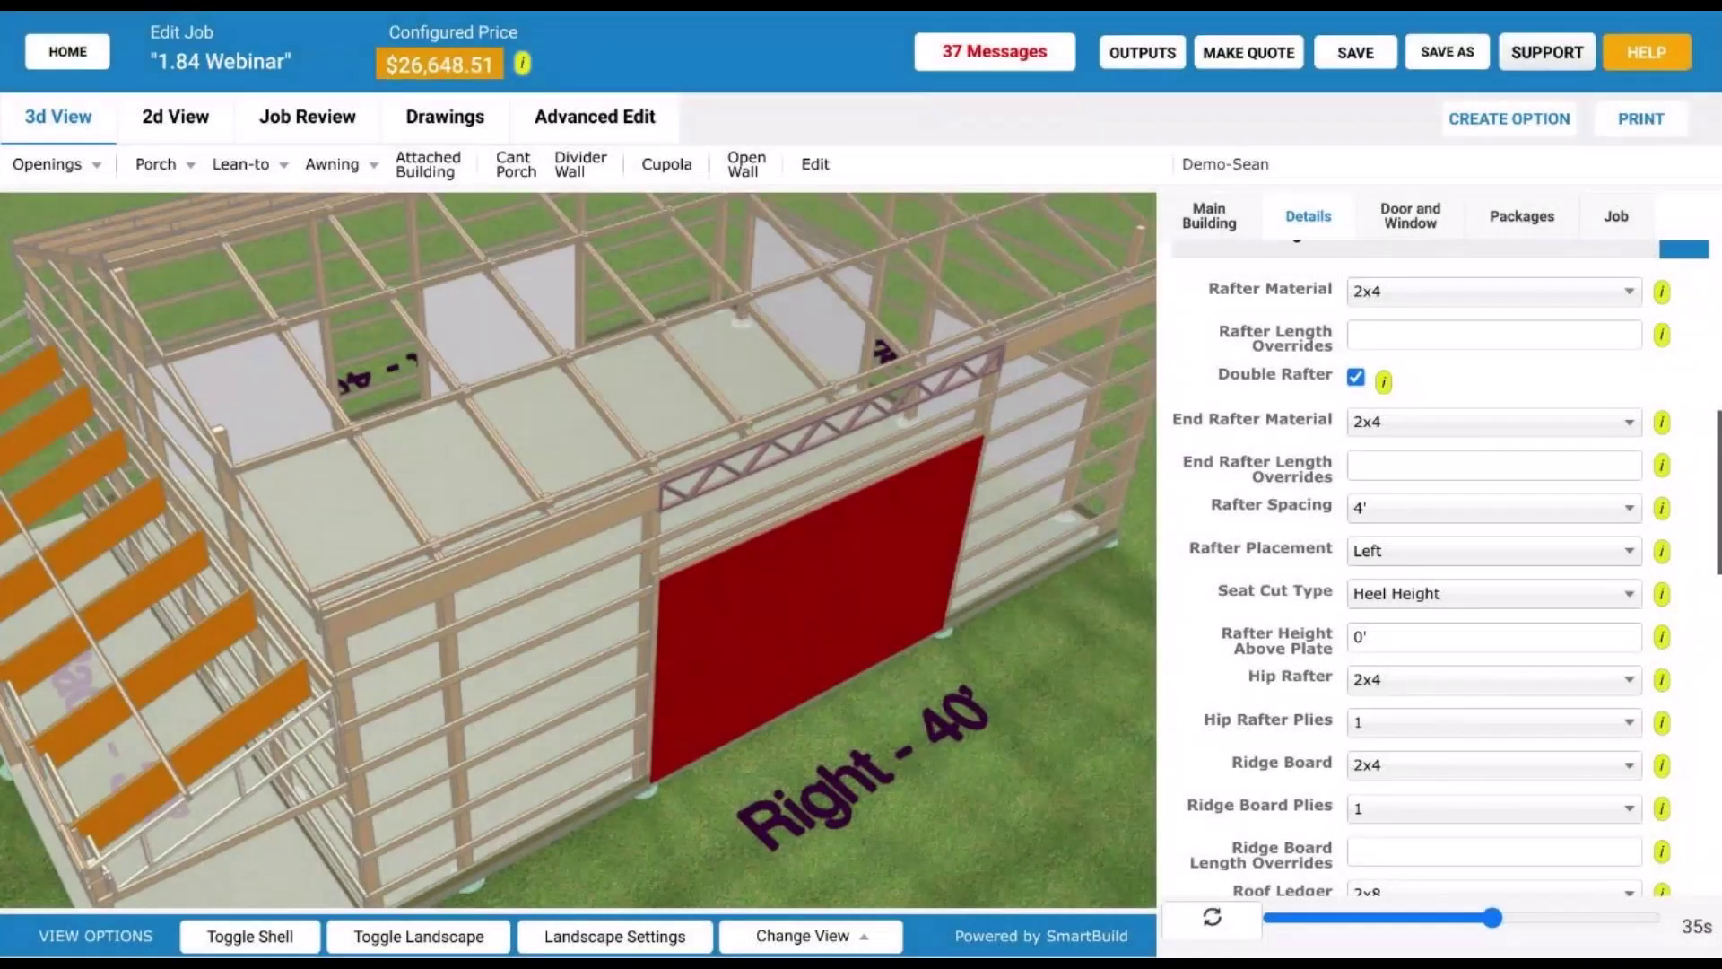
- Examine the doubled rafters along the roof framing in the 3D model from several angles and distances
mouse_move(524, 497)
left_mouse_down()
mouse_move(568, 466)
mouse_move(618, 476)
mouse_move(536, 492)
mouse_move(529, 529)
left_mouse_up()
scroll(531, 538, "down", 3)
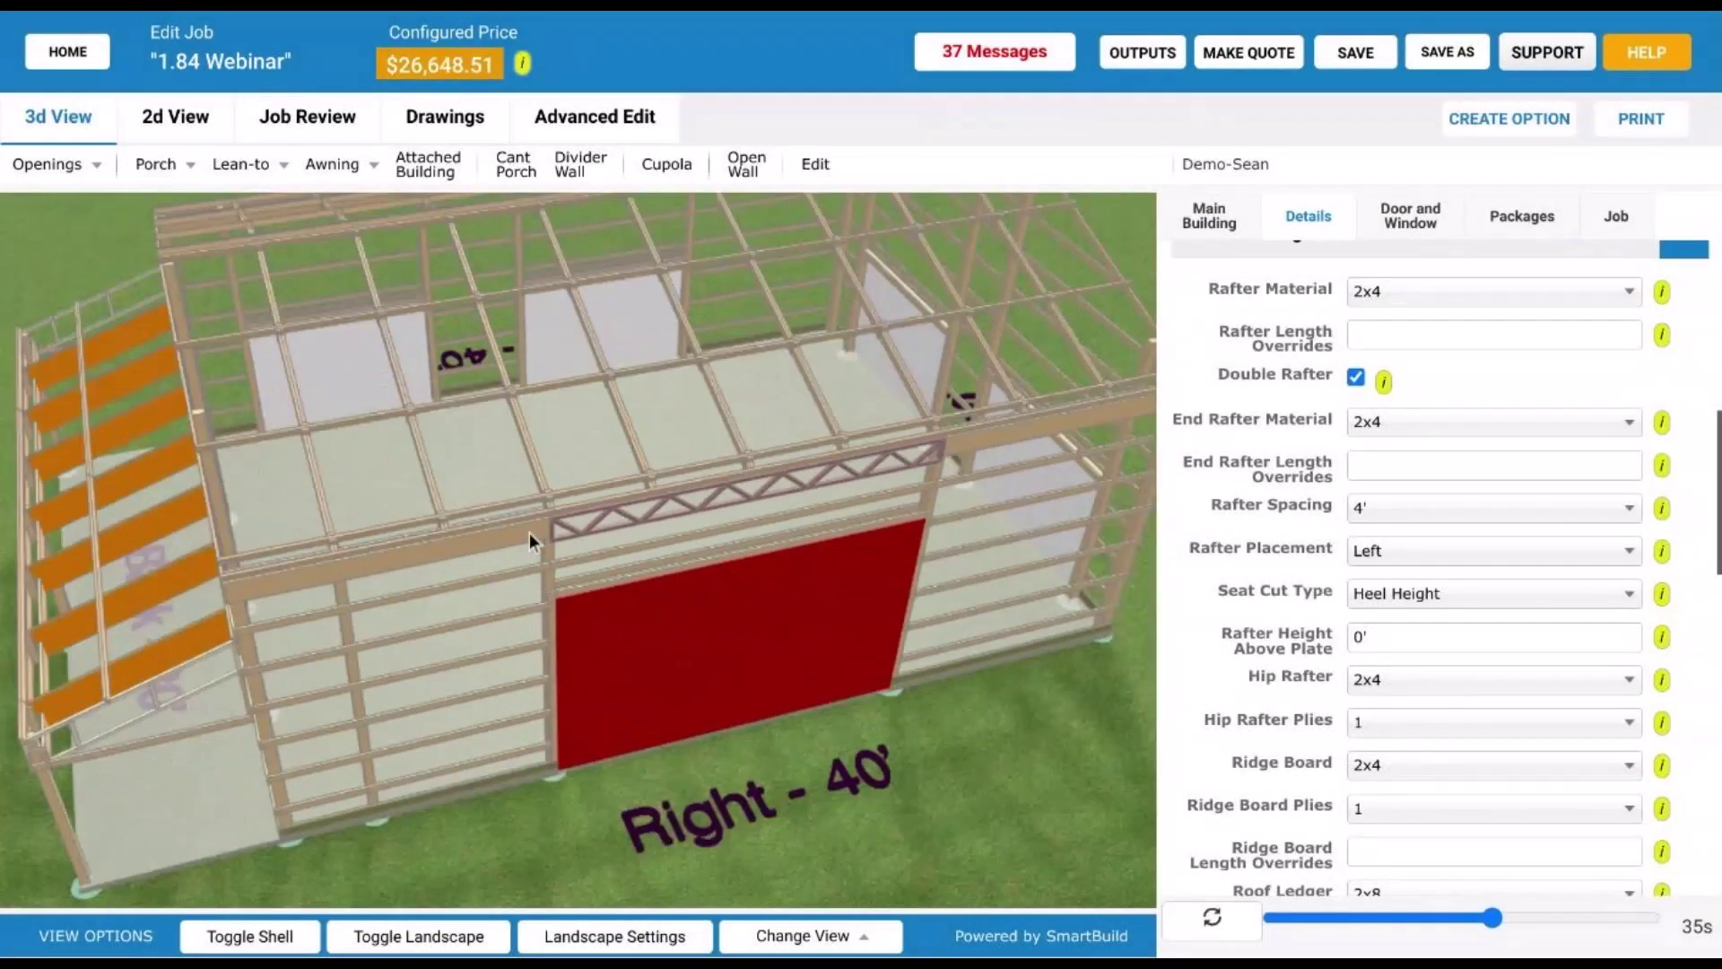
scroll(529, 532, "down", 1)
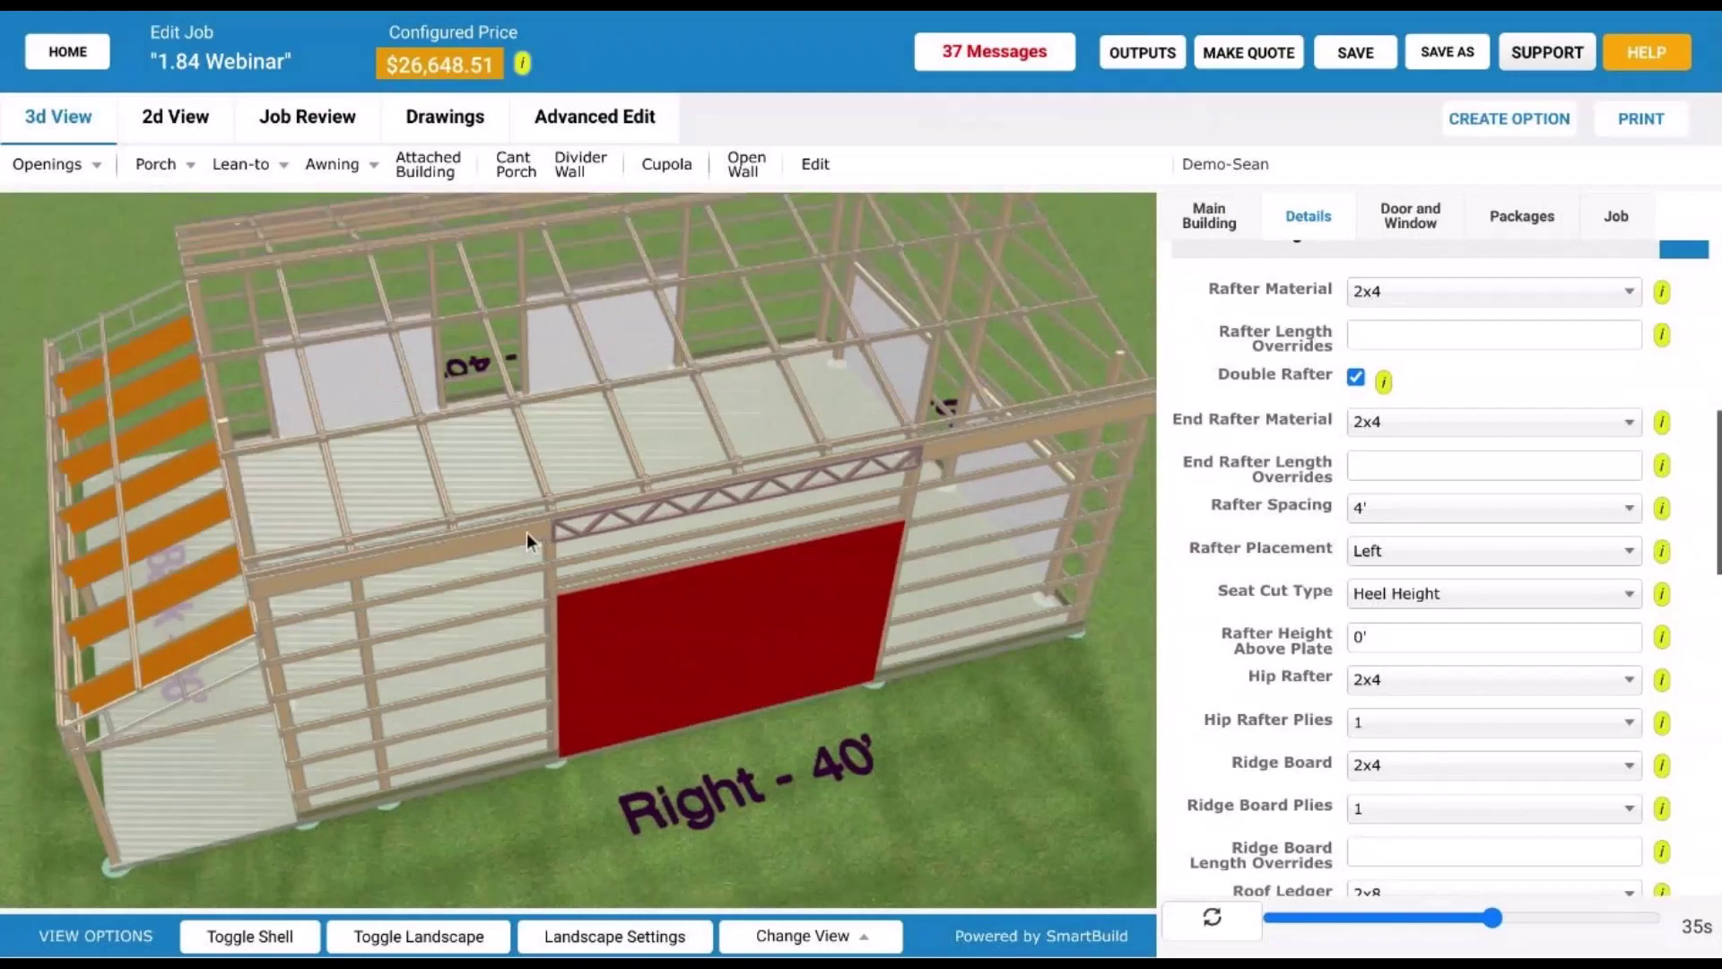
left_click_drag(530, 533, 611, 450)
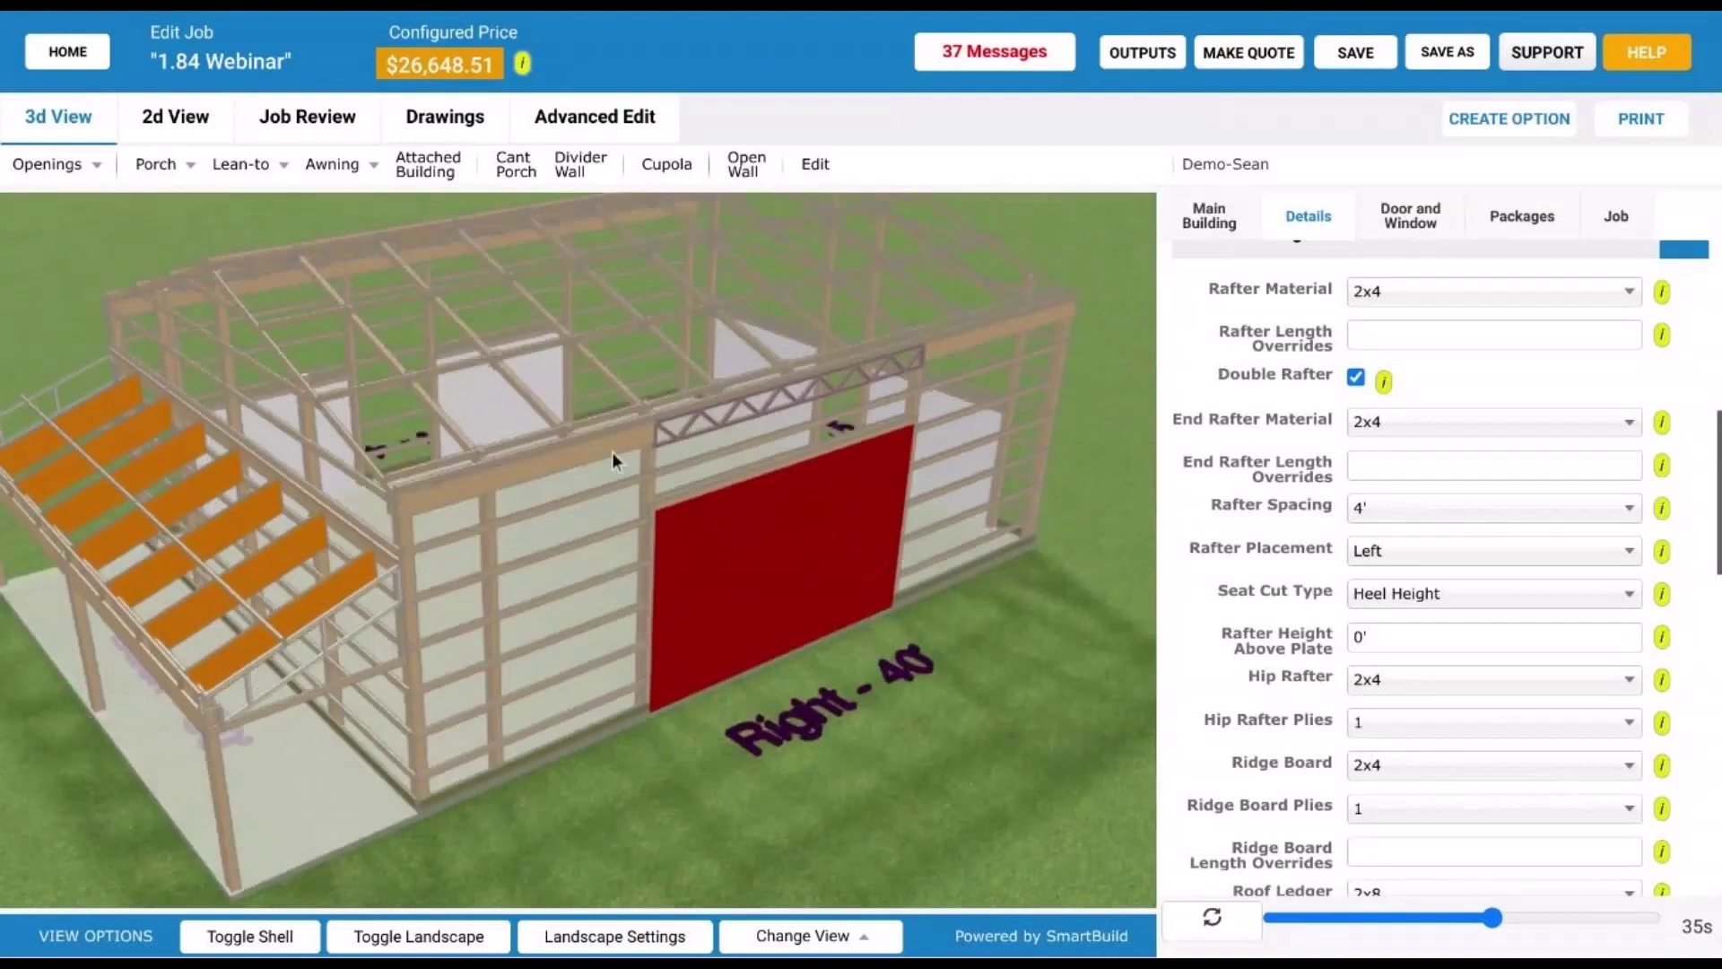
scroll(612, 450, "up", 2)
scroll(611, 439, "up", 2)
scroll(588, 446, "down", 4)
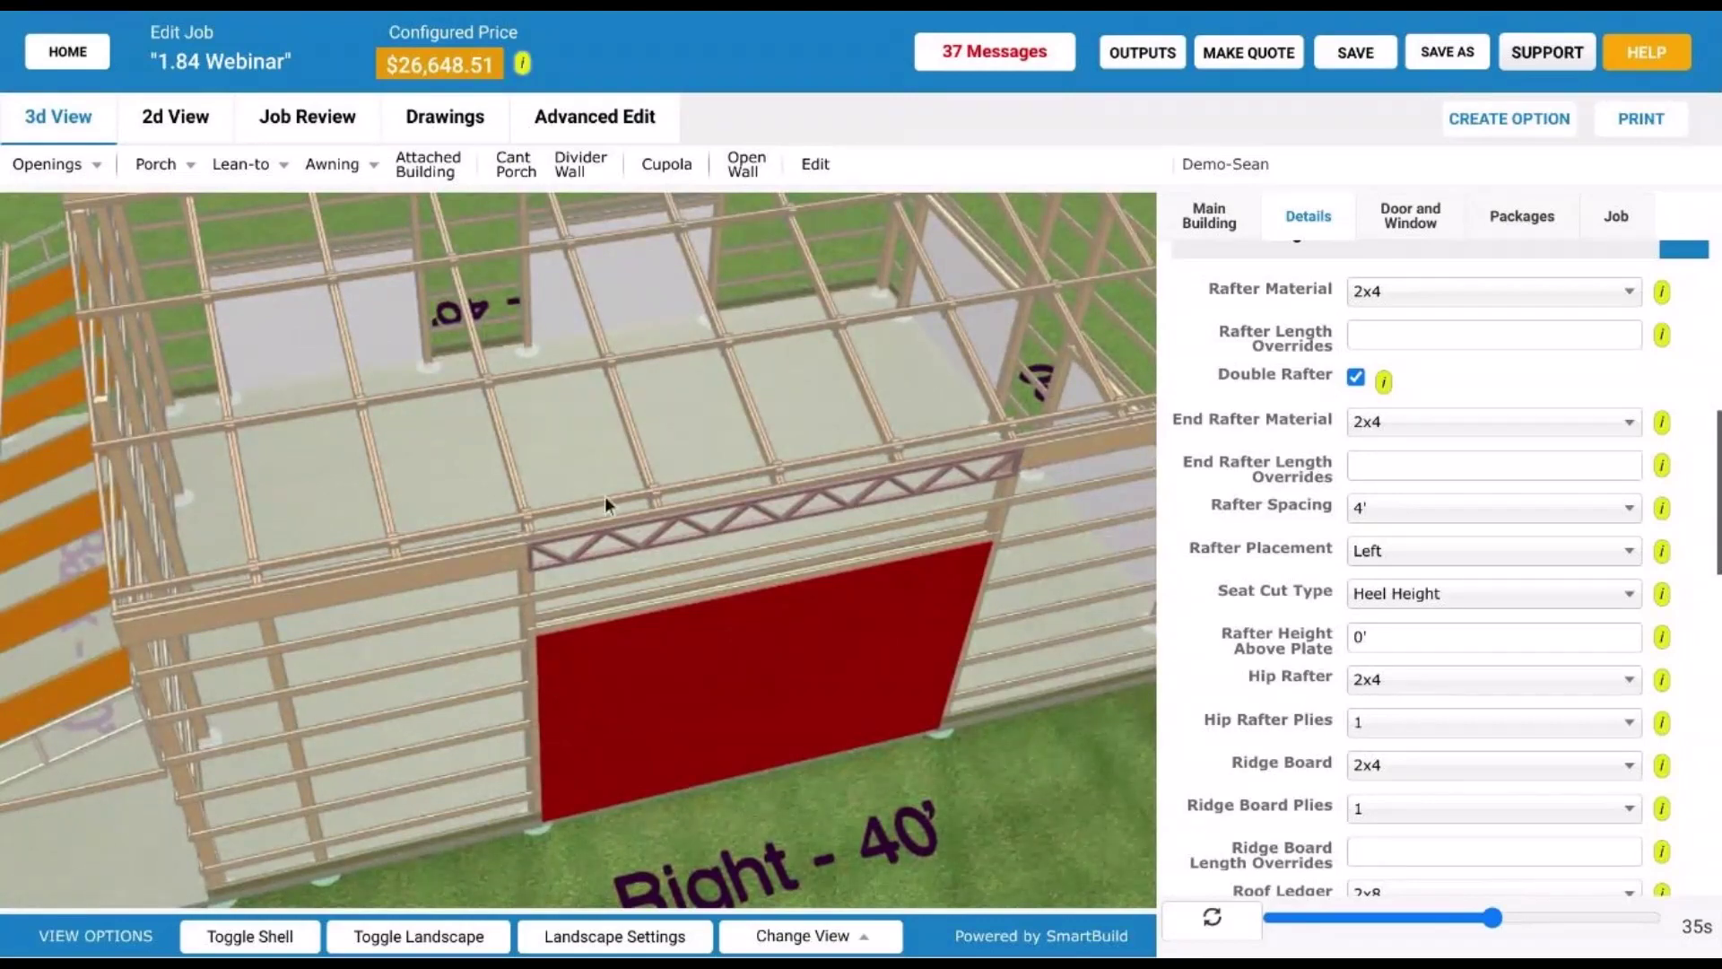
scroll(654, 626, "down", 5)
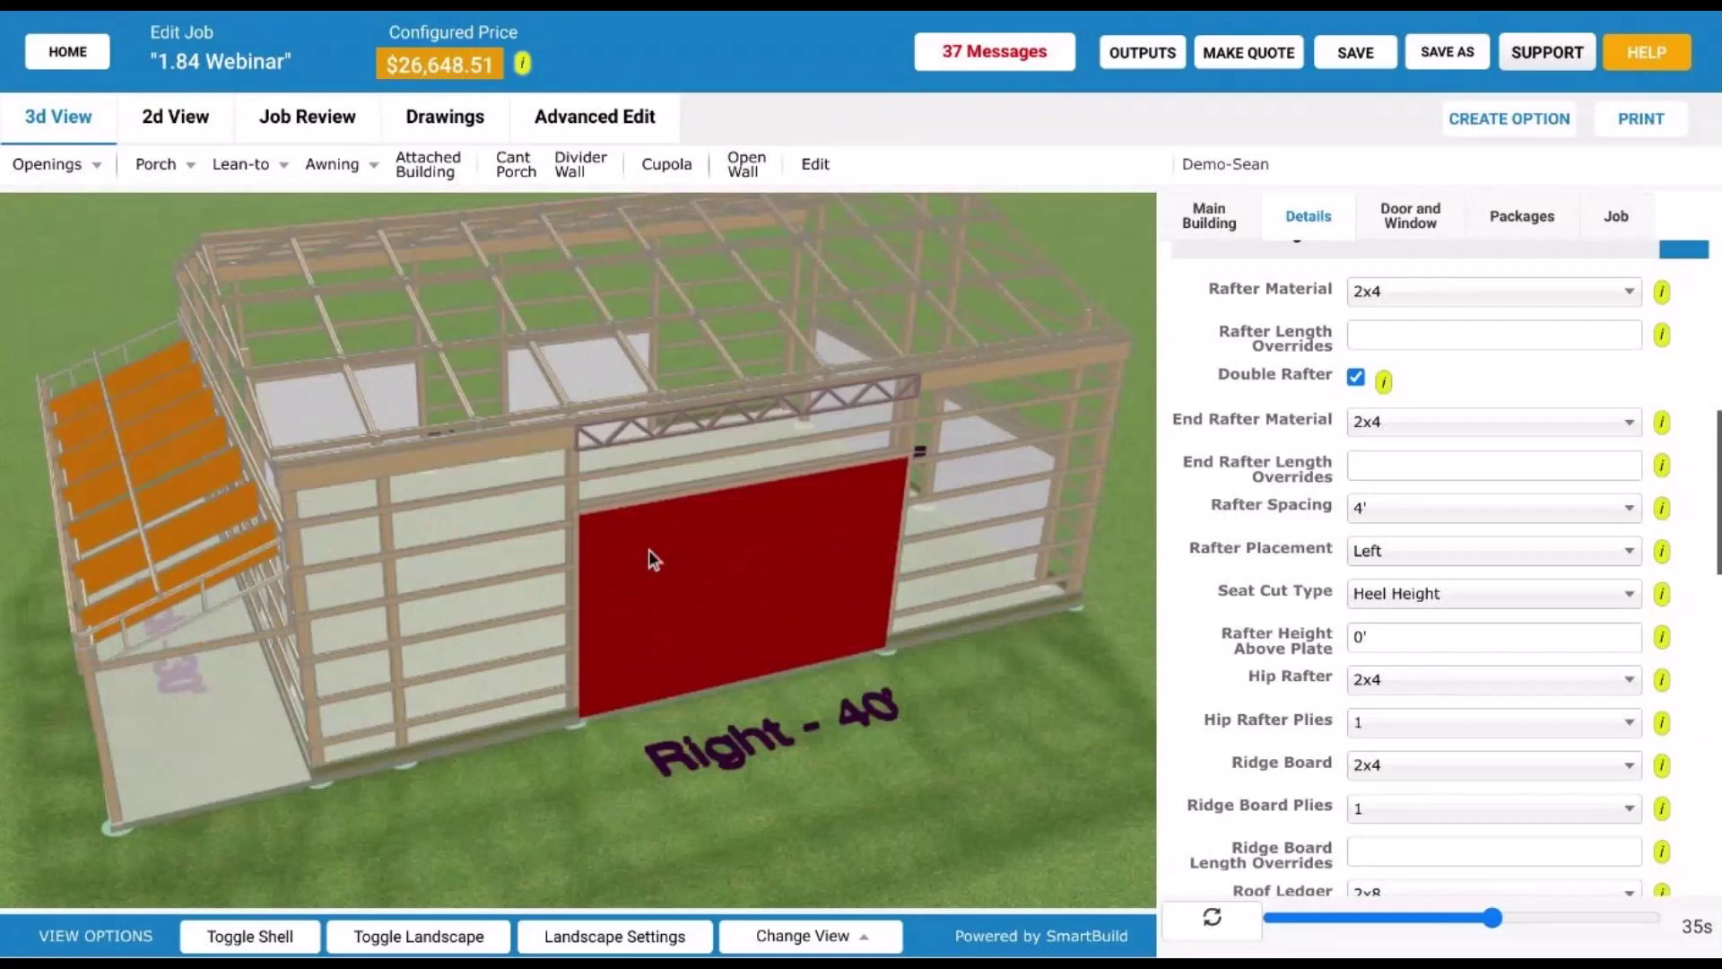
scroll(653, 554, "down", 2)
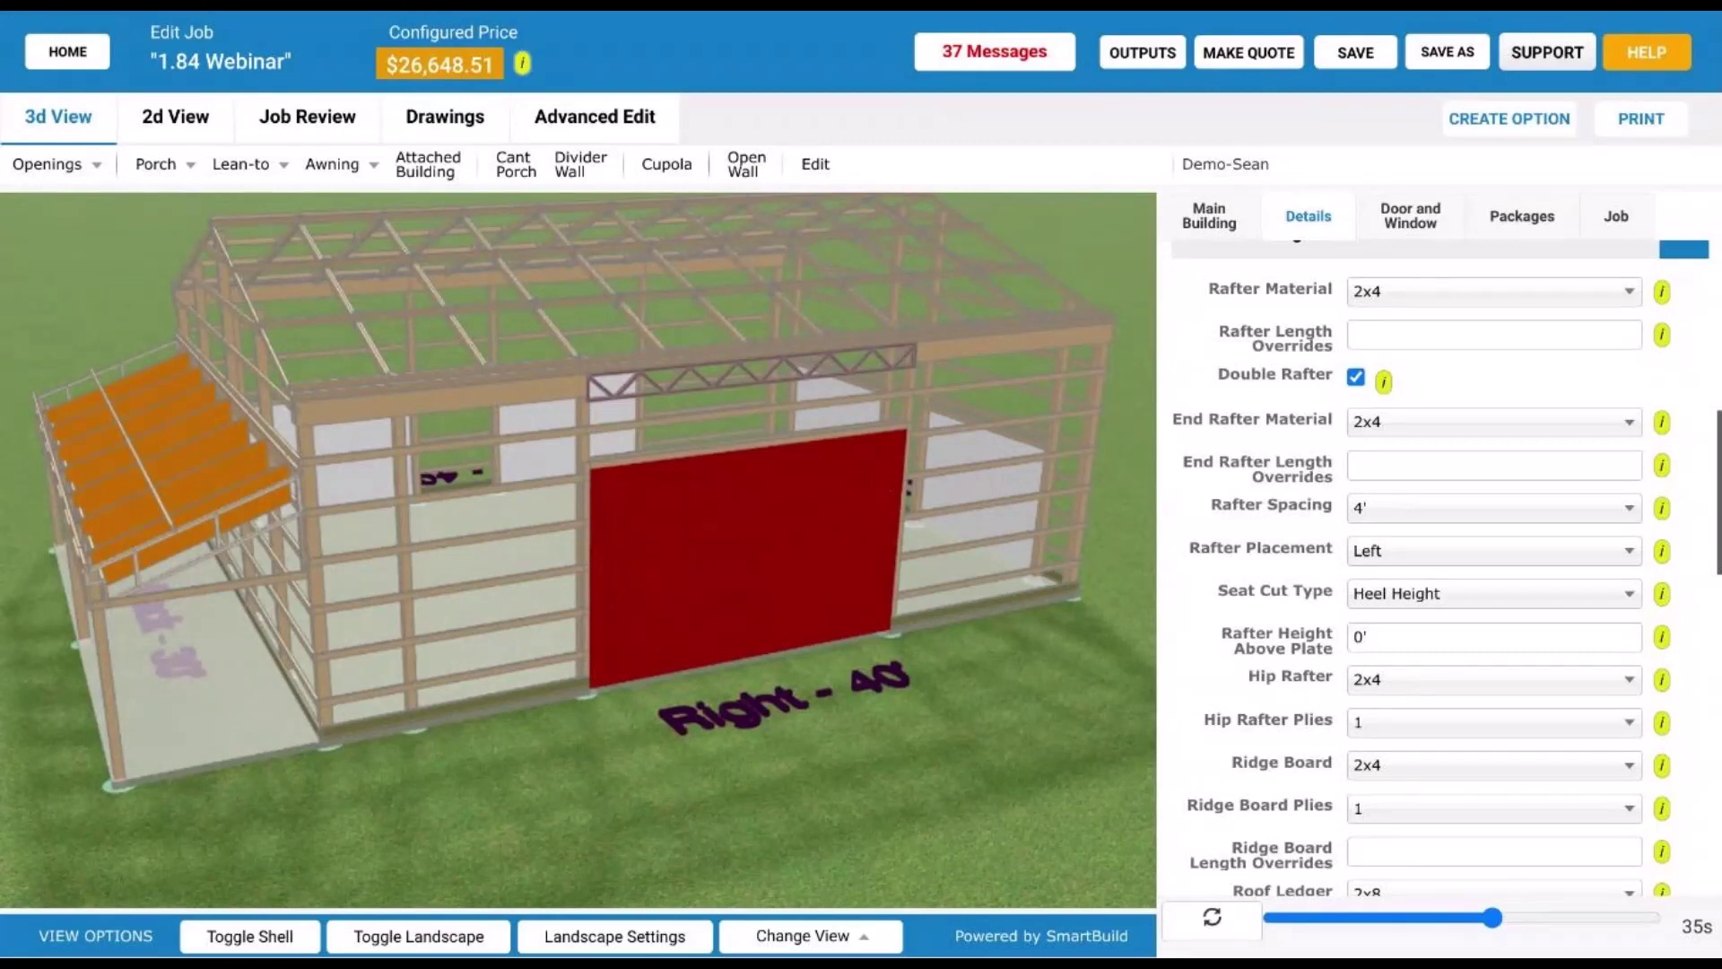
scroll(591, 599, "down", 3)
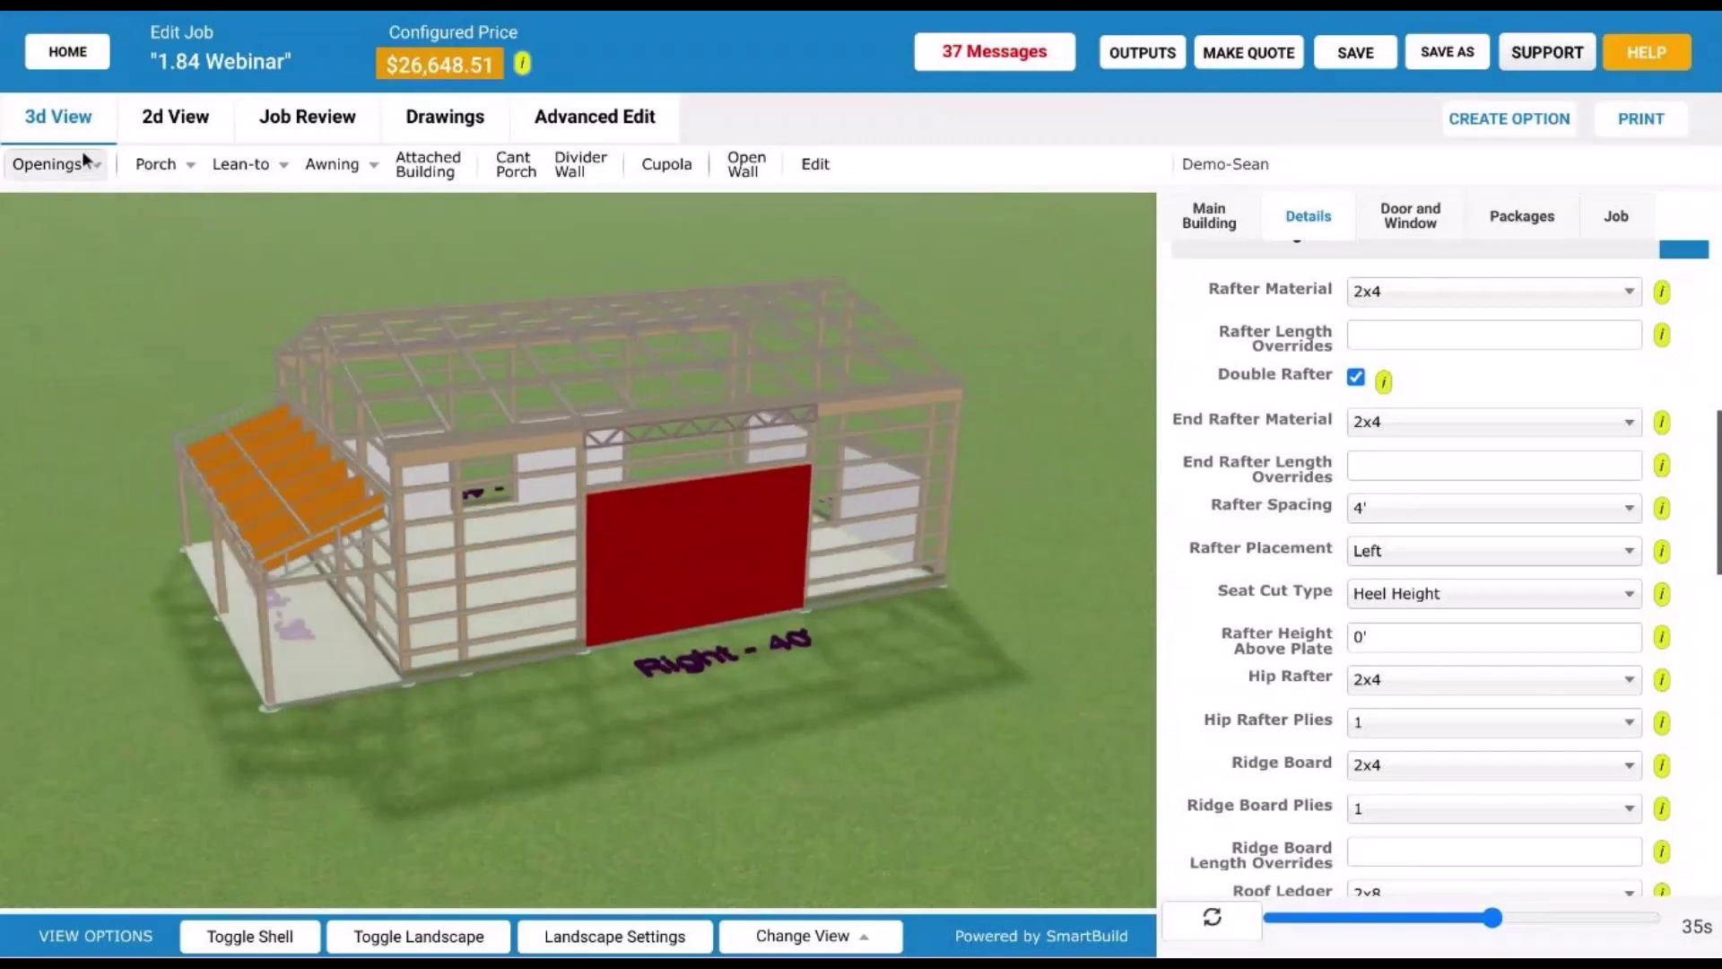
- Exit to the home page, declining the save, and reopen the "1.84 Webinar" job for editing
left_click(91, 62)
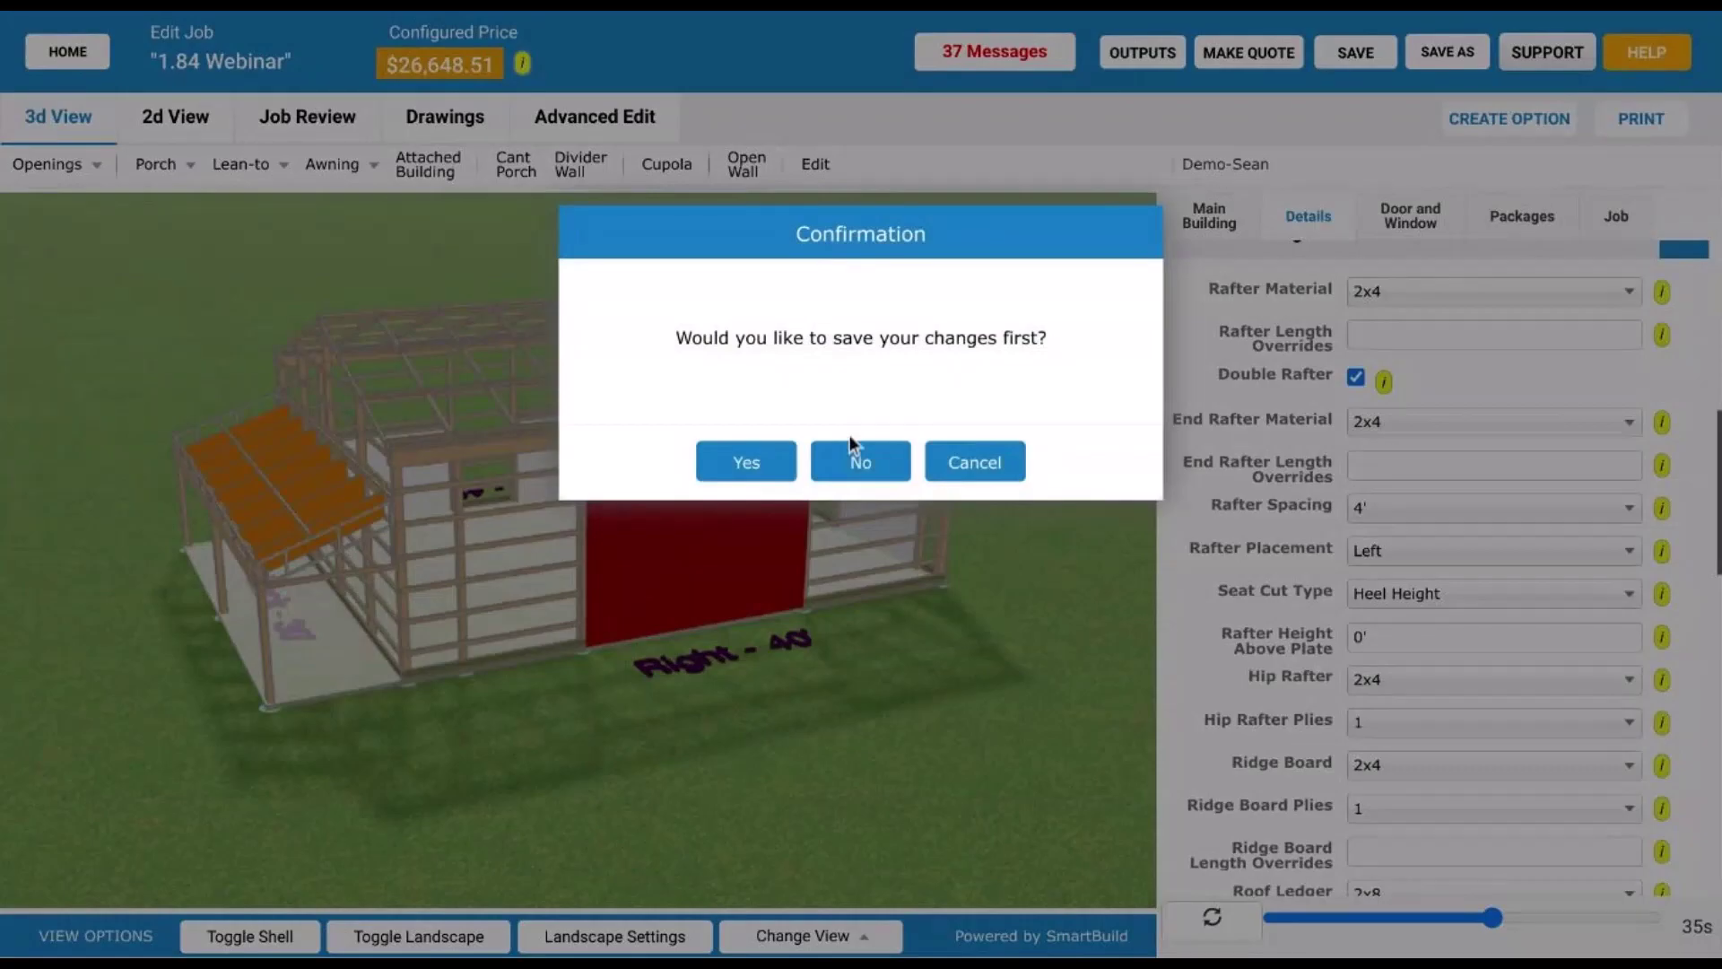
left_click(852, 453)
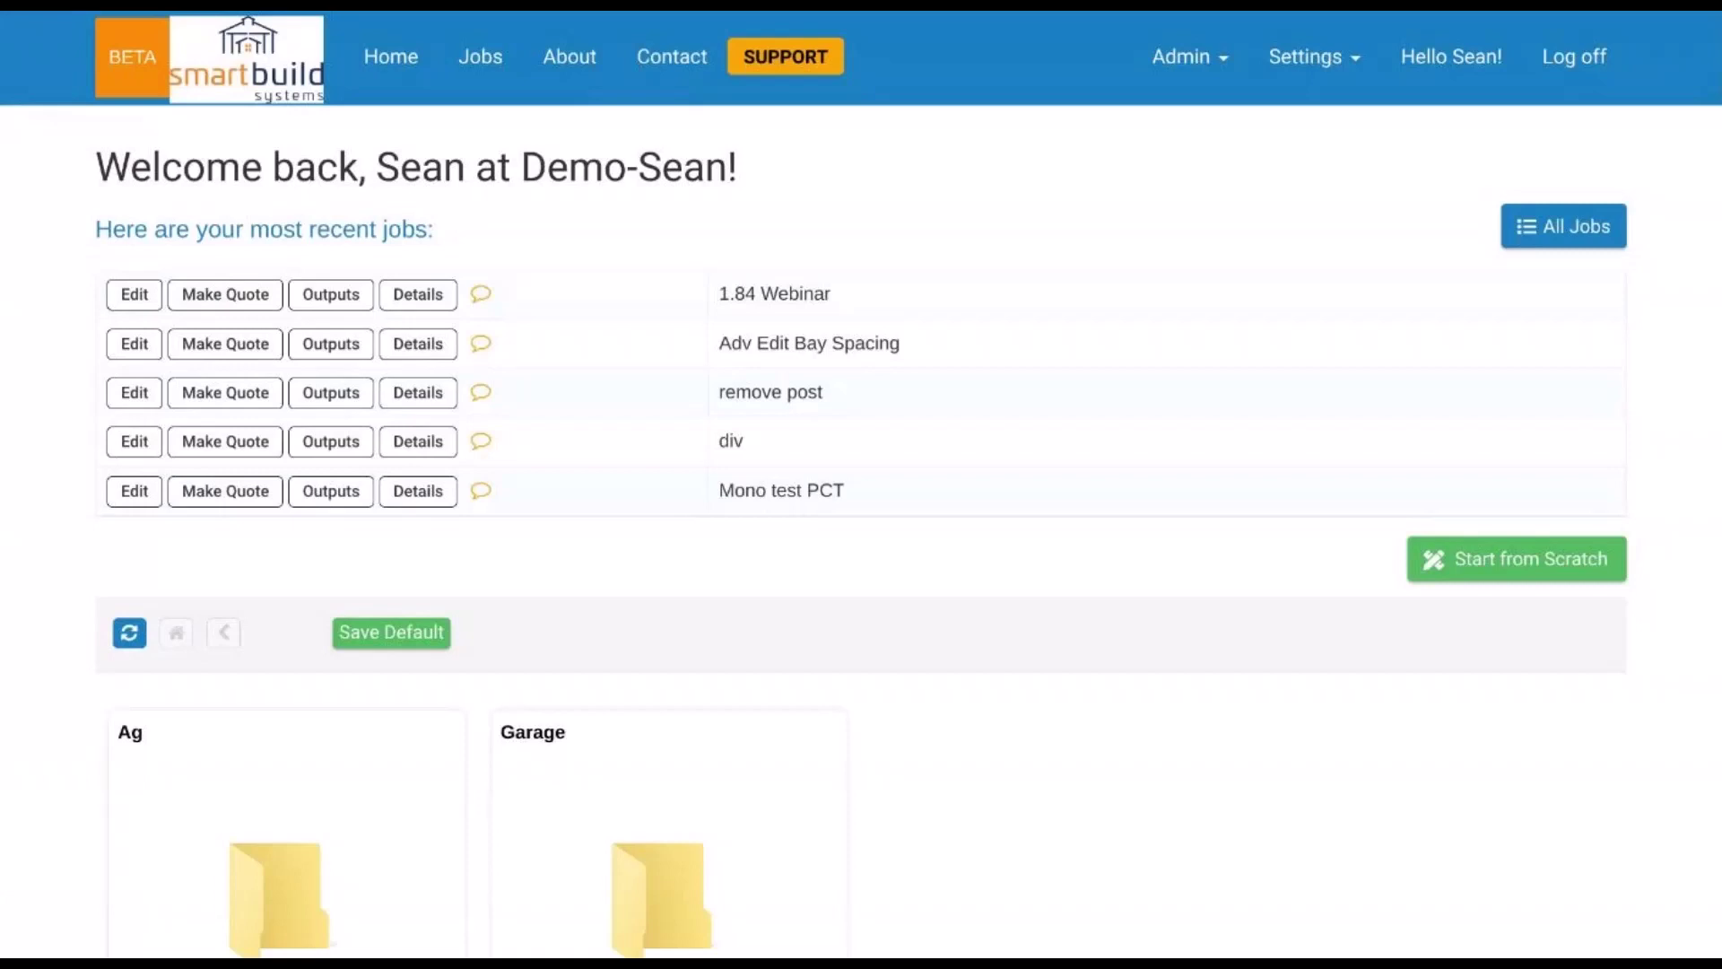
left_click(139, 302)
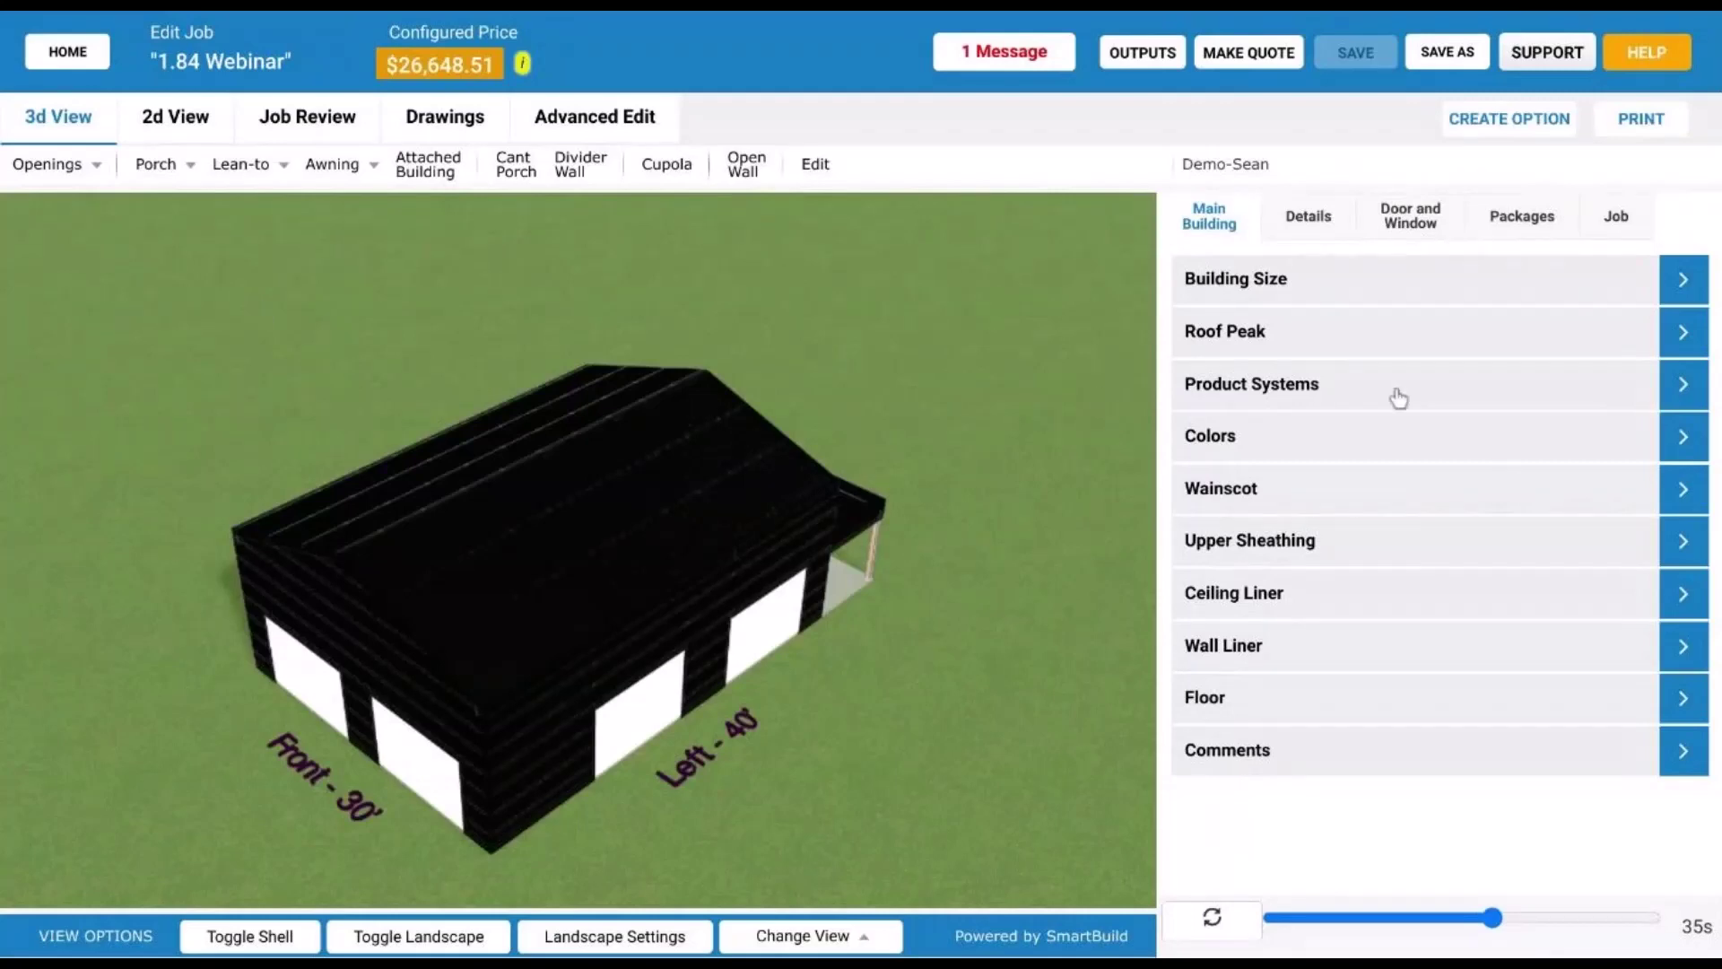
- Set the main product system of the building to None and refresh the model
left_click_drag(911, 571, 918, 530)
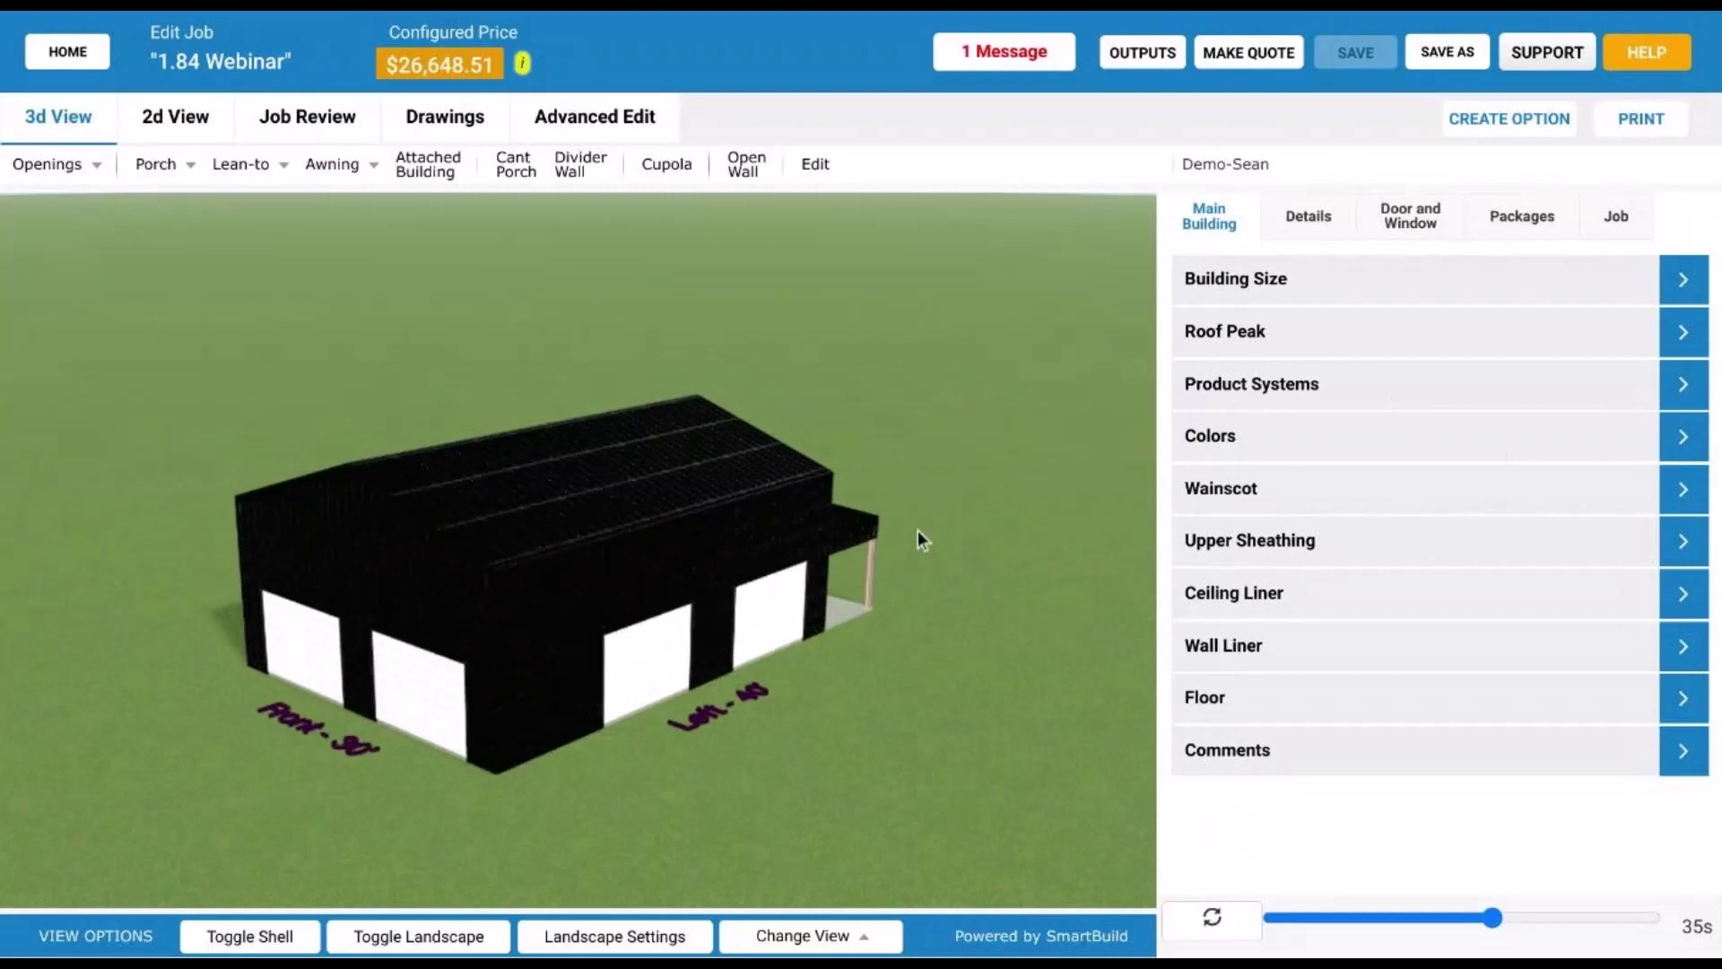
scroll(768, 524, "up", 2)
left_click(1388, 386)
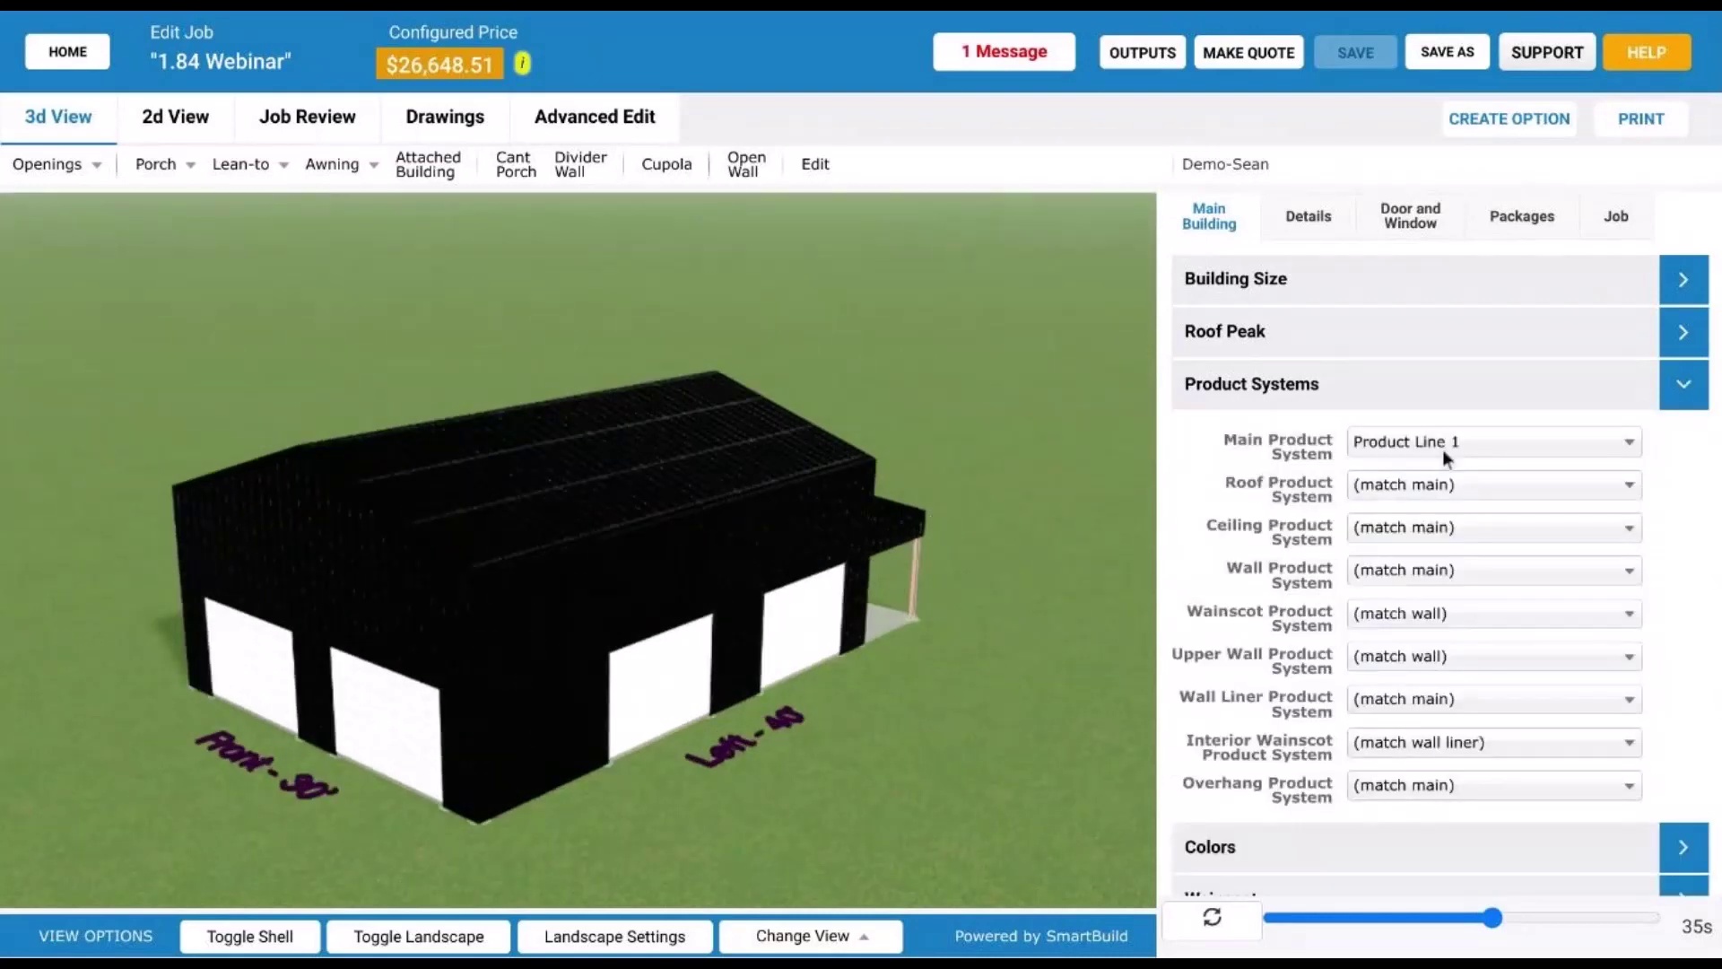
left_click(1443, 444)
left_click(1464, 593)
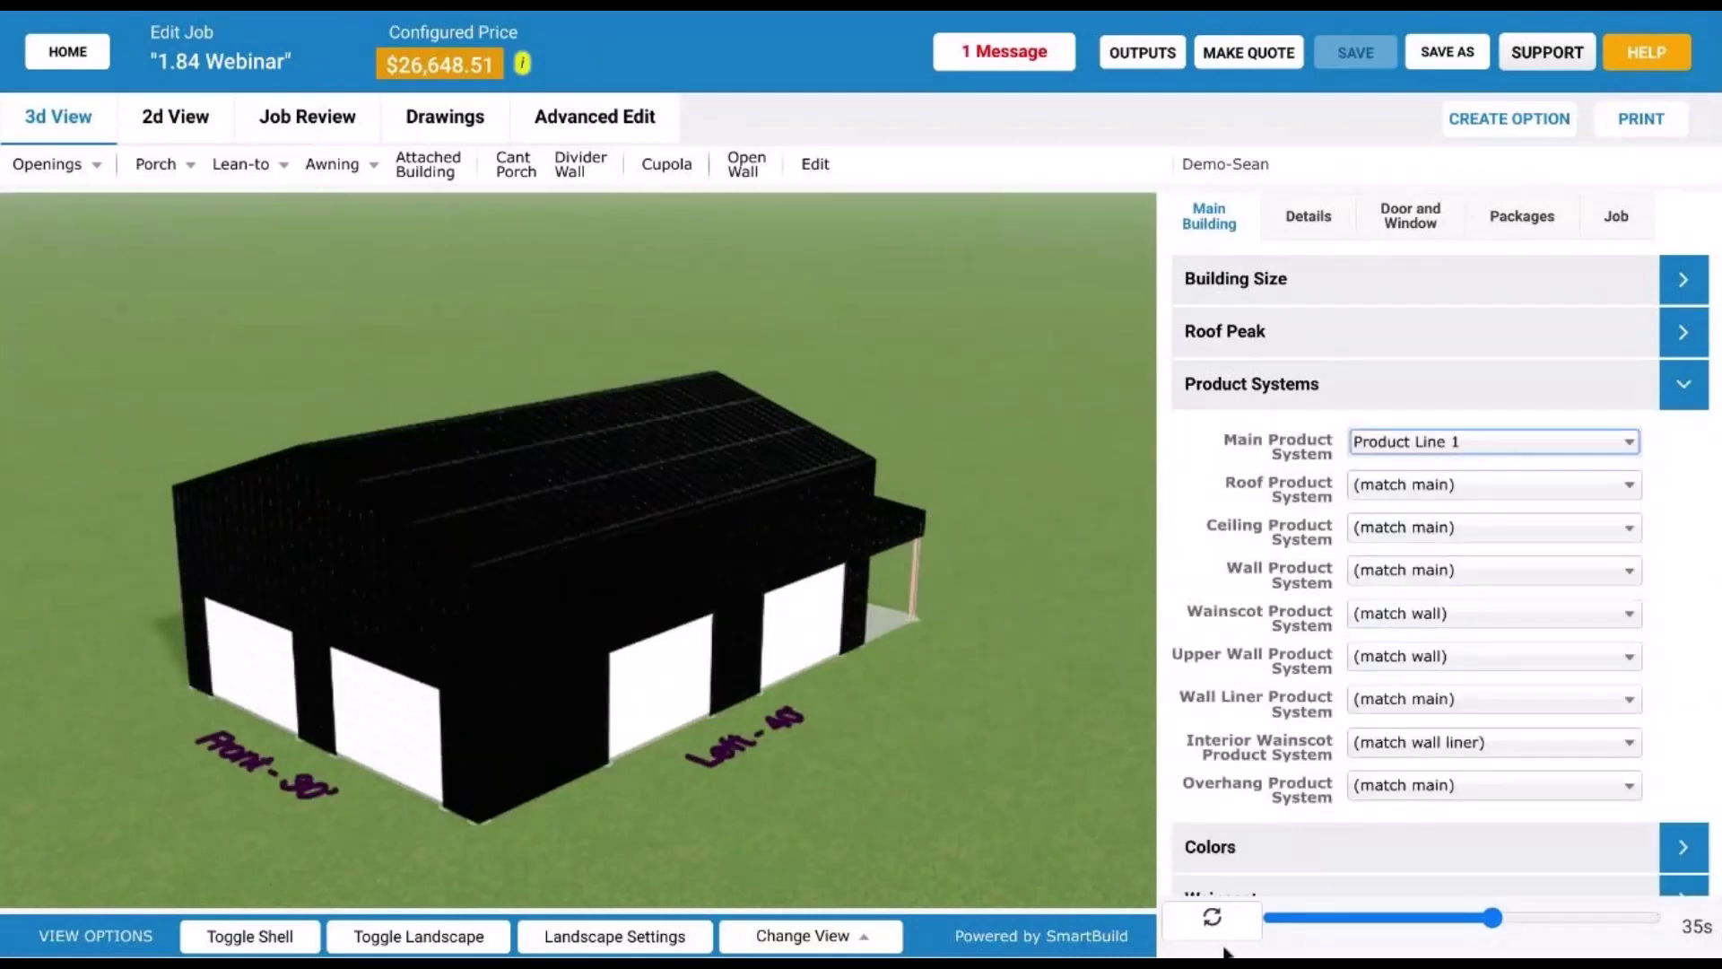
left_click(1212, 919)
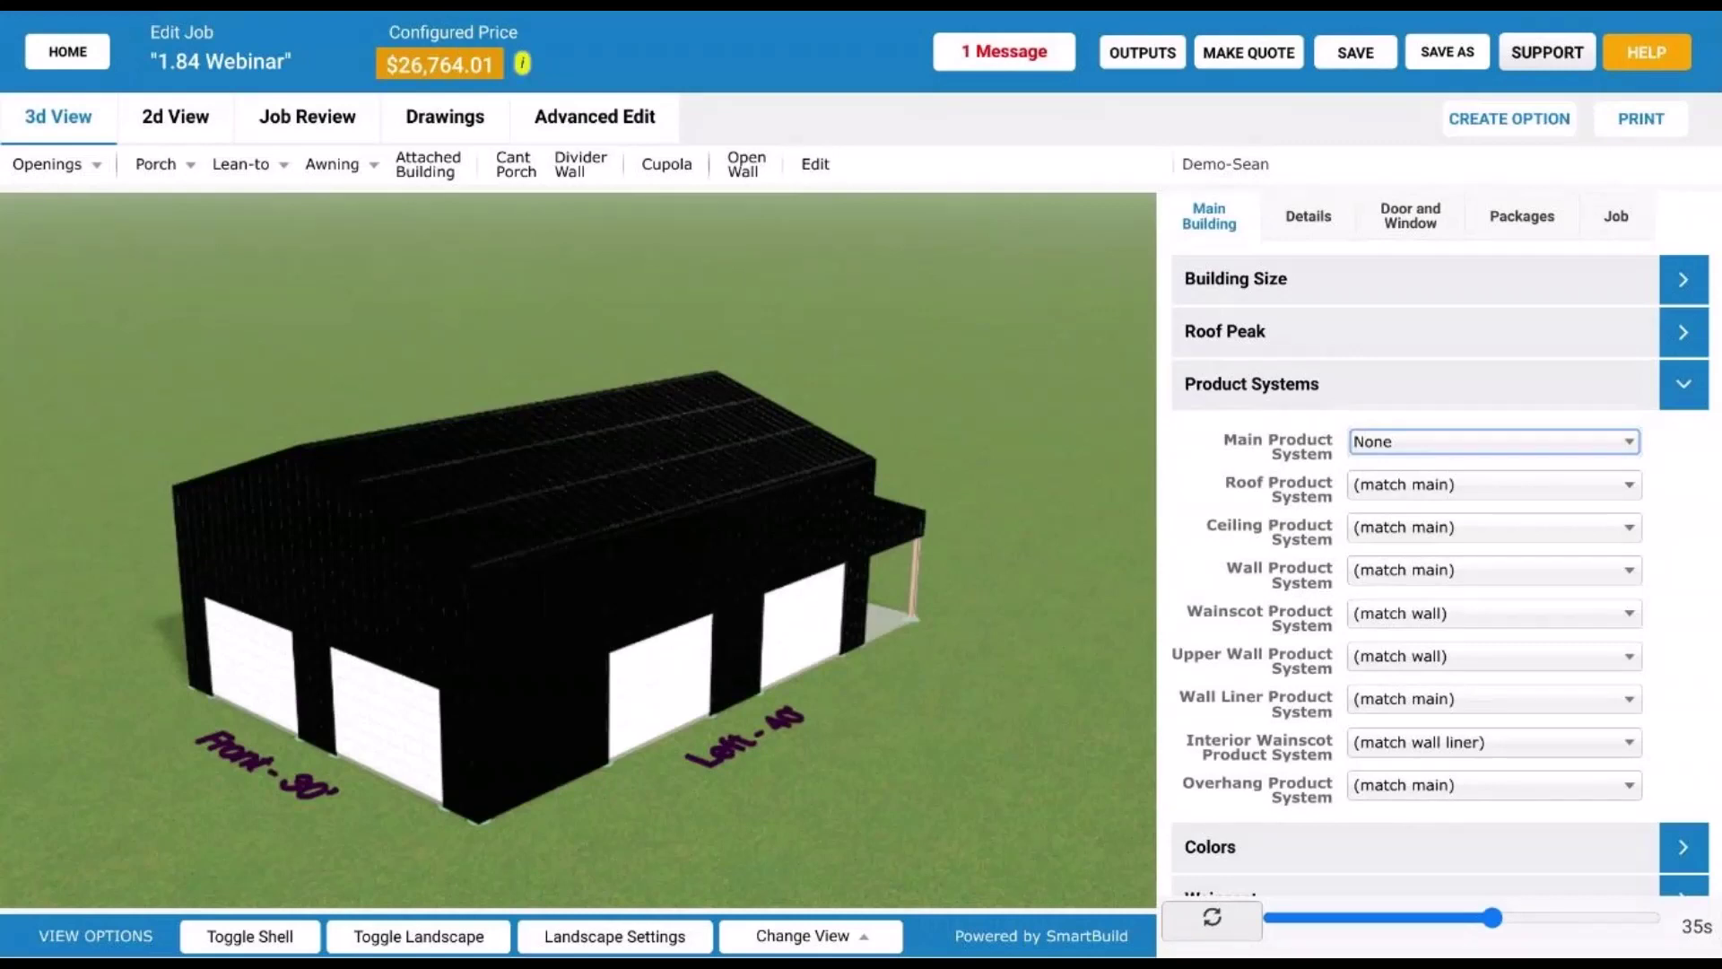
- Change the building's roof color to Gray
left_click_drag(684, 476, 591, 534)
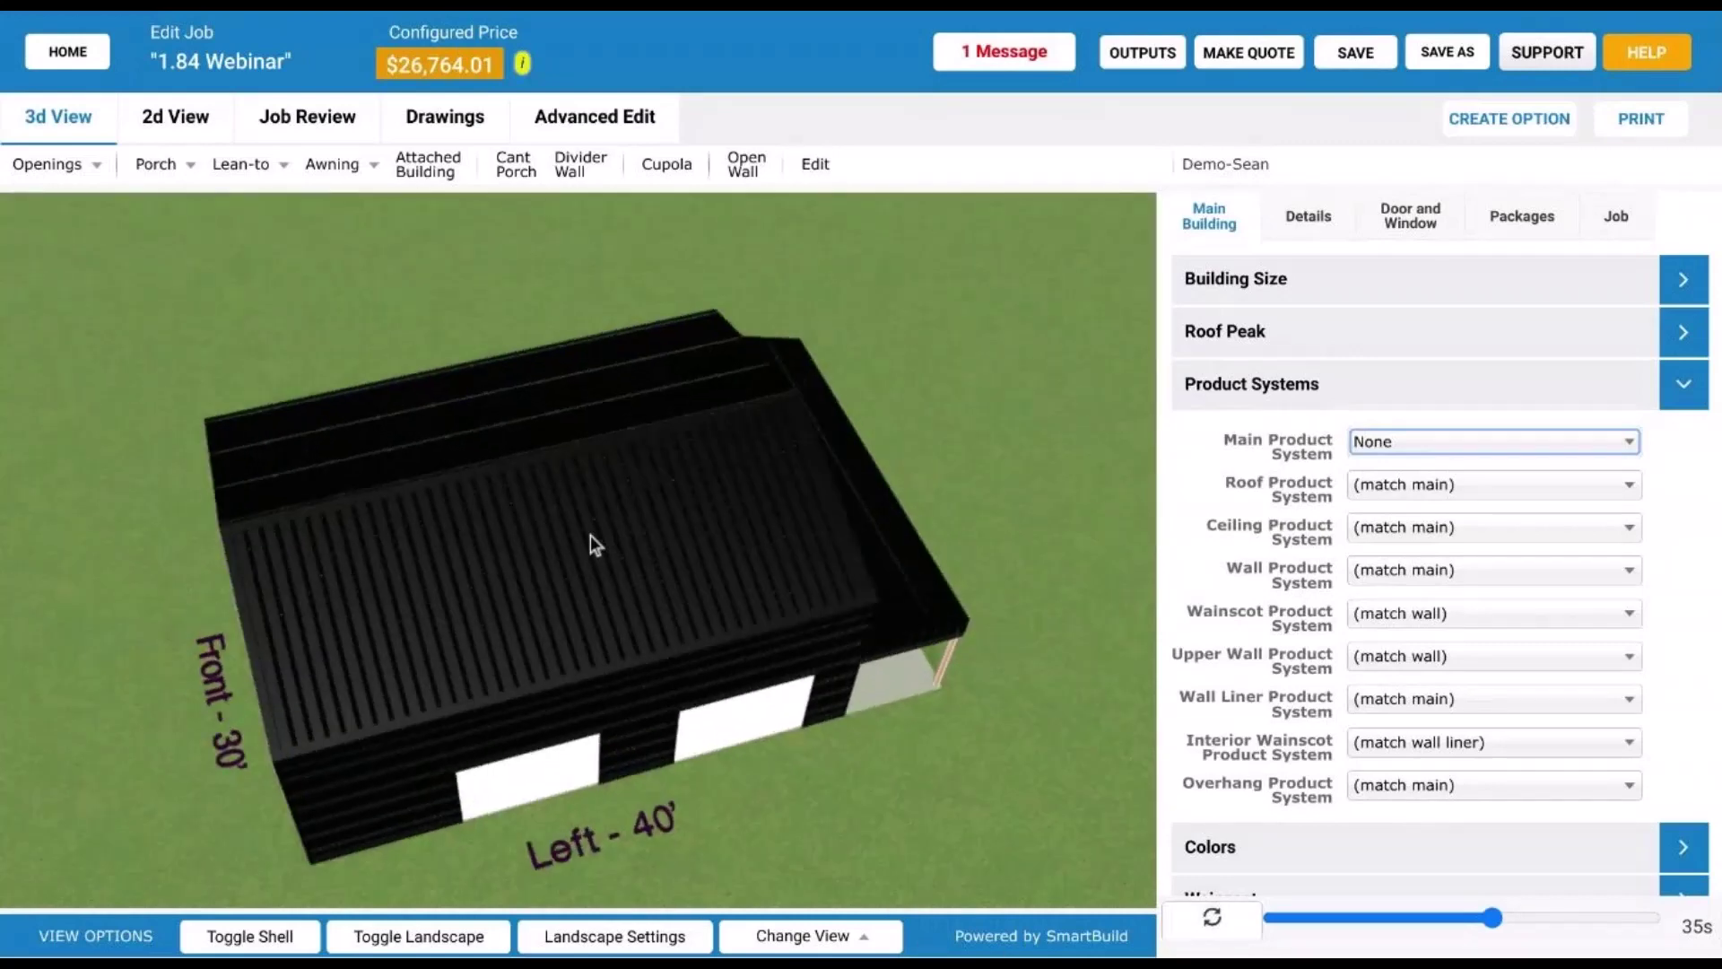
left_click_drag(604, 608, 576, 648)
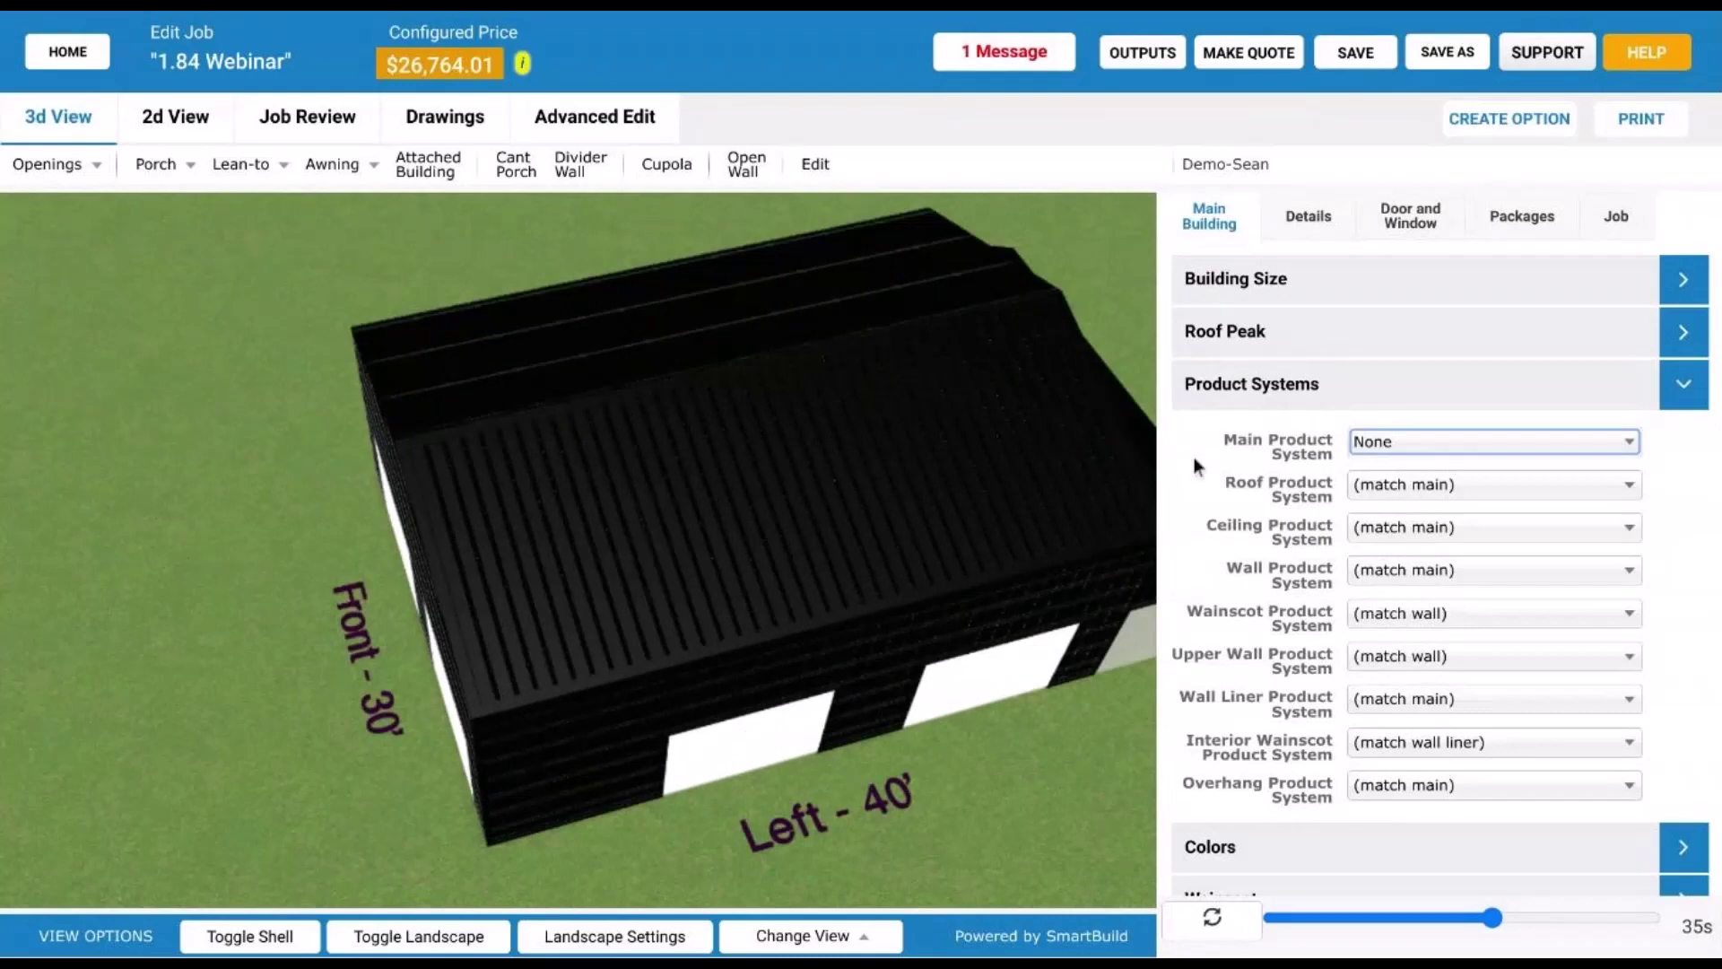
left_click(1350, 385)
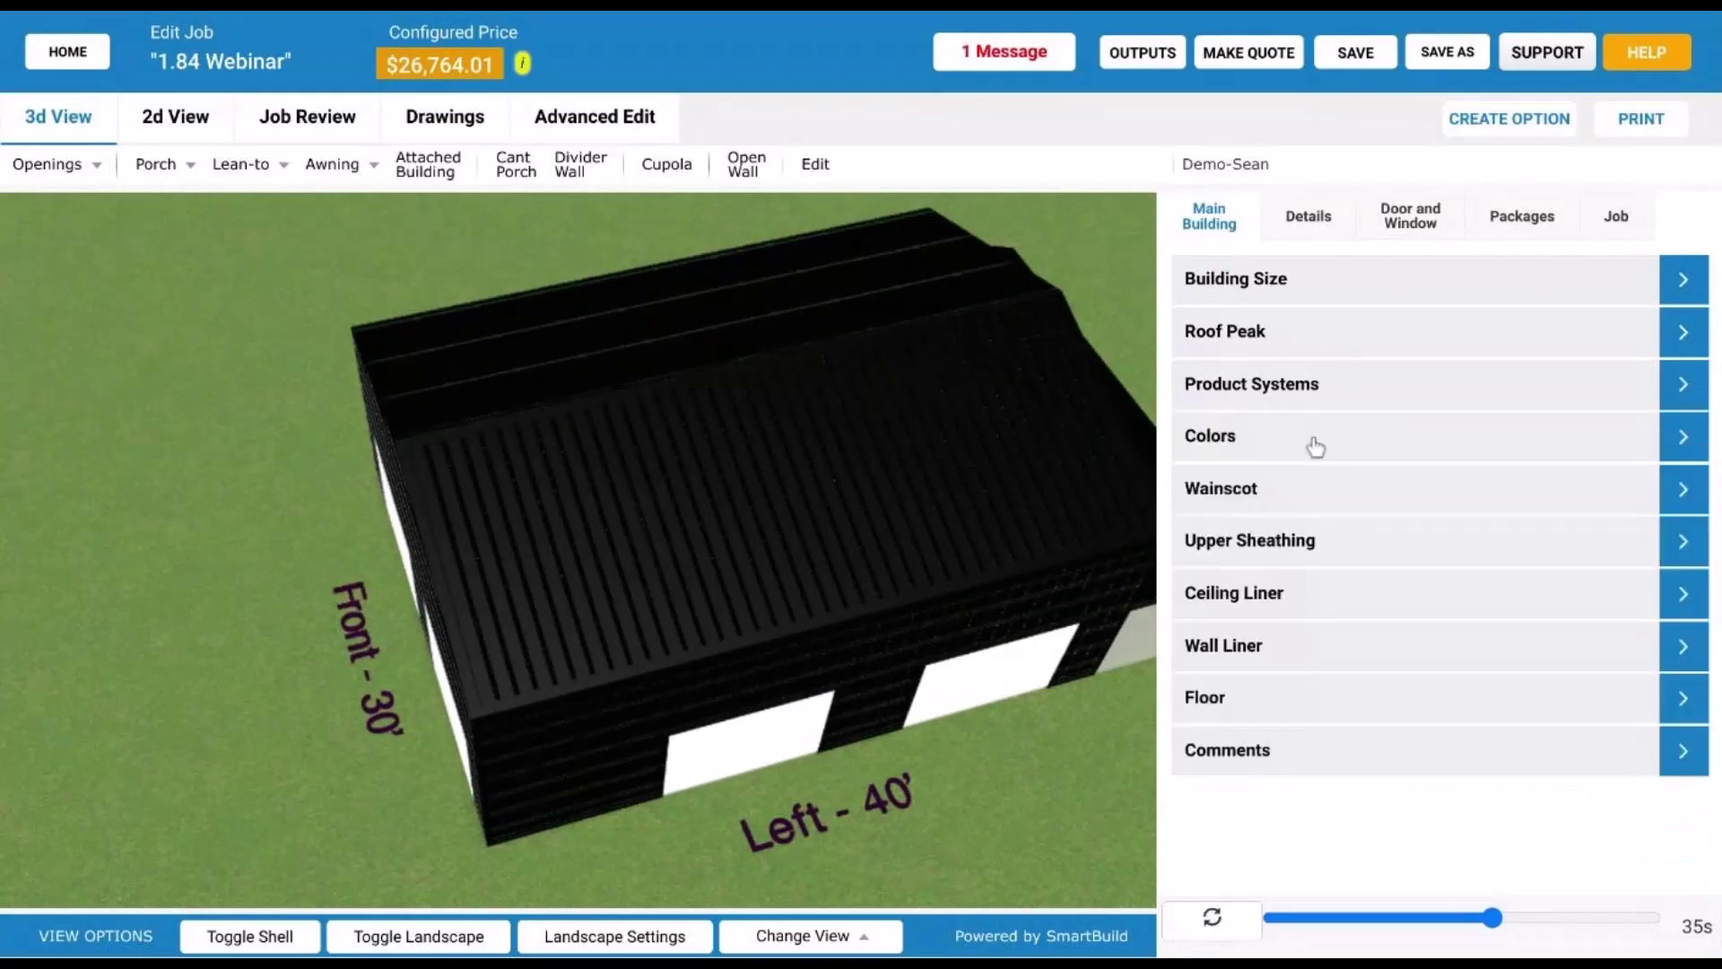
left_click(1315, 442)
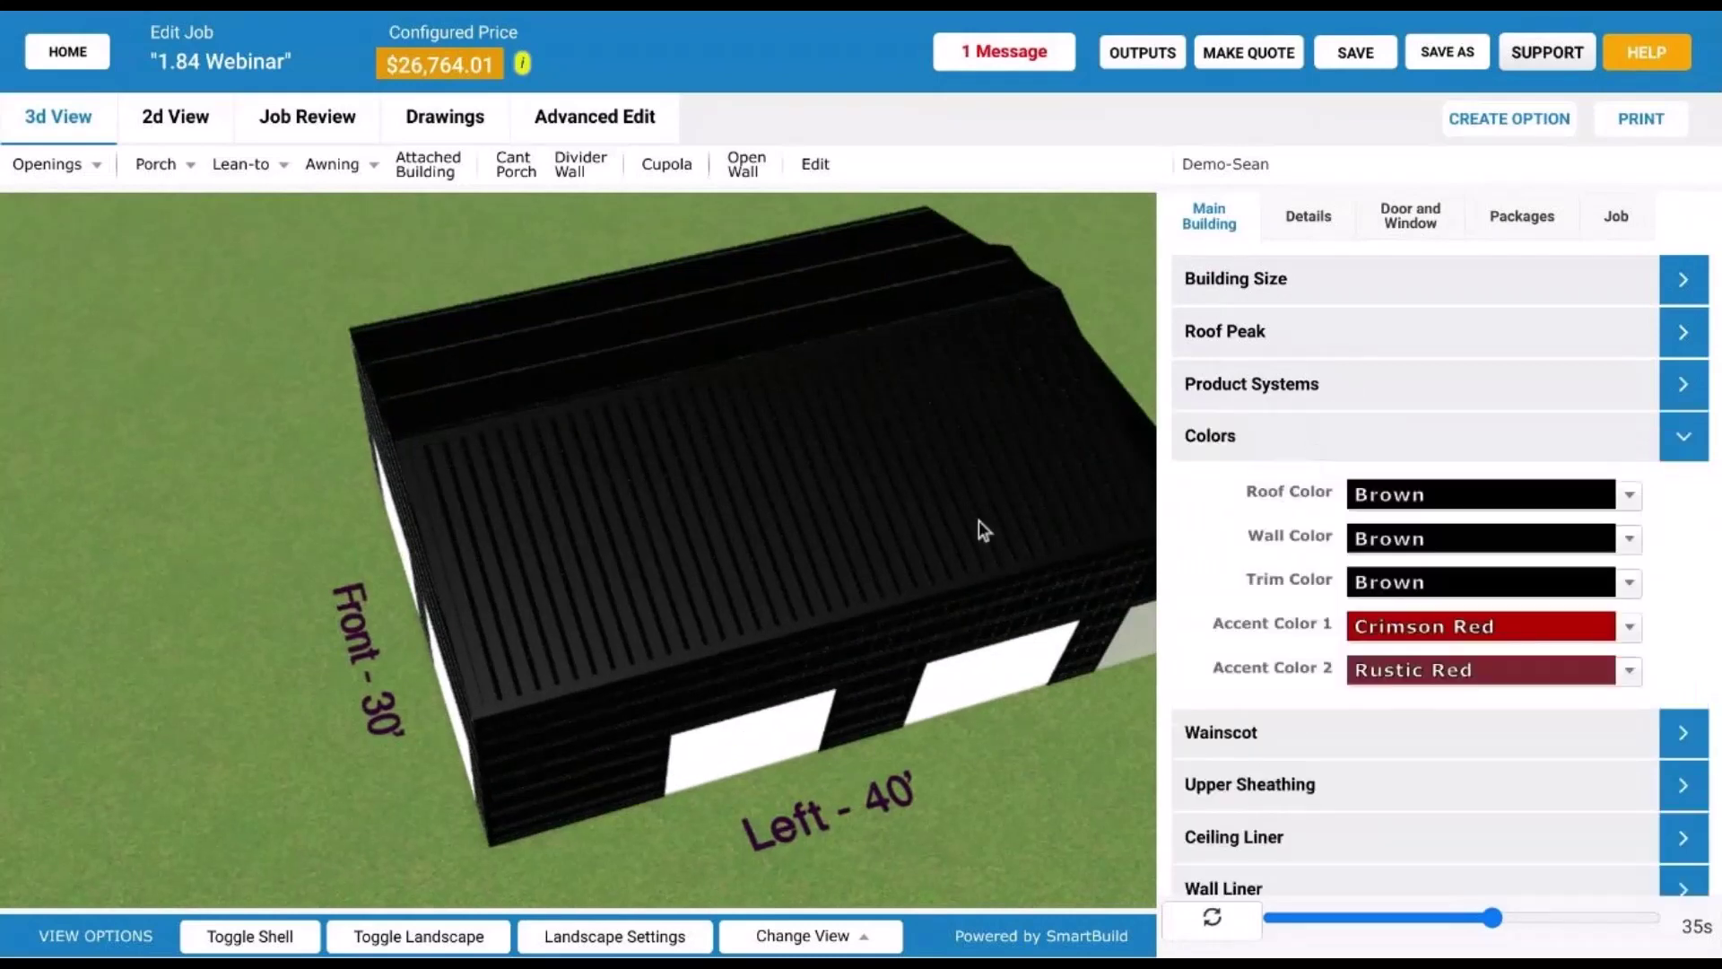
left_click_drag(978, 520, 989, 461)
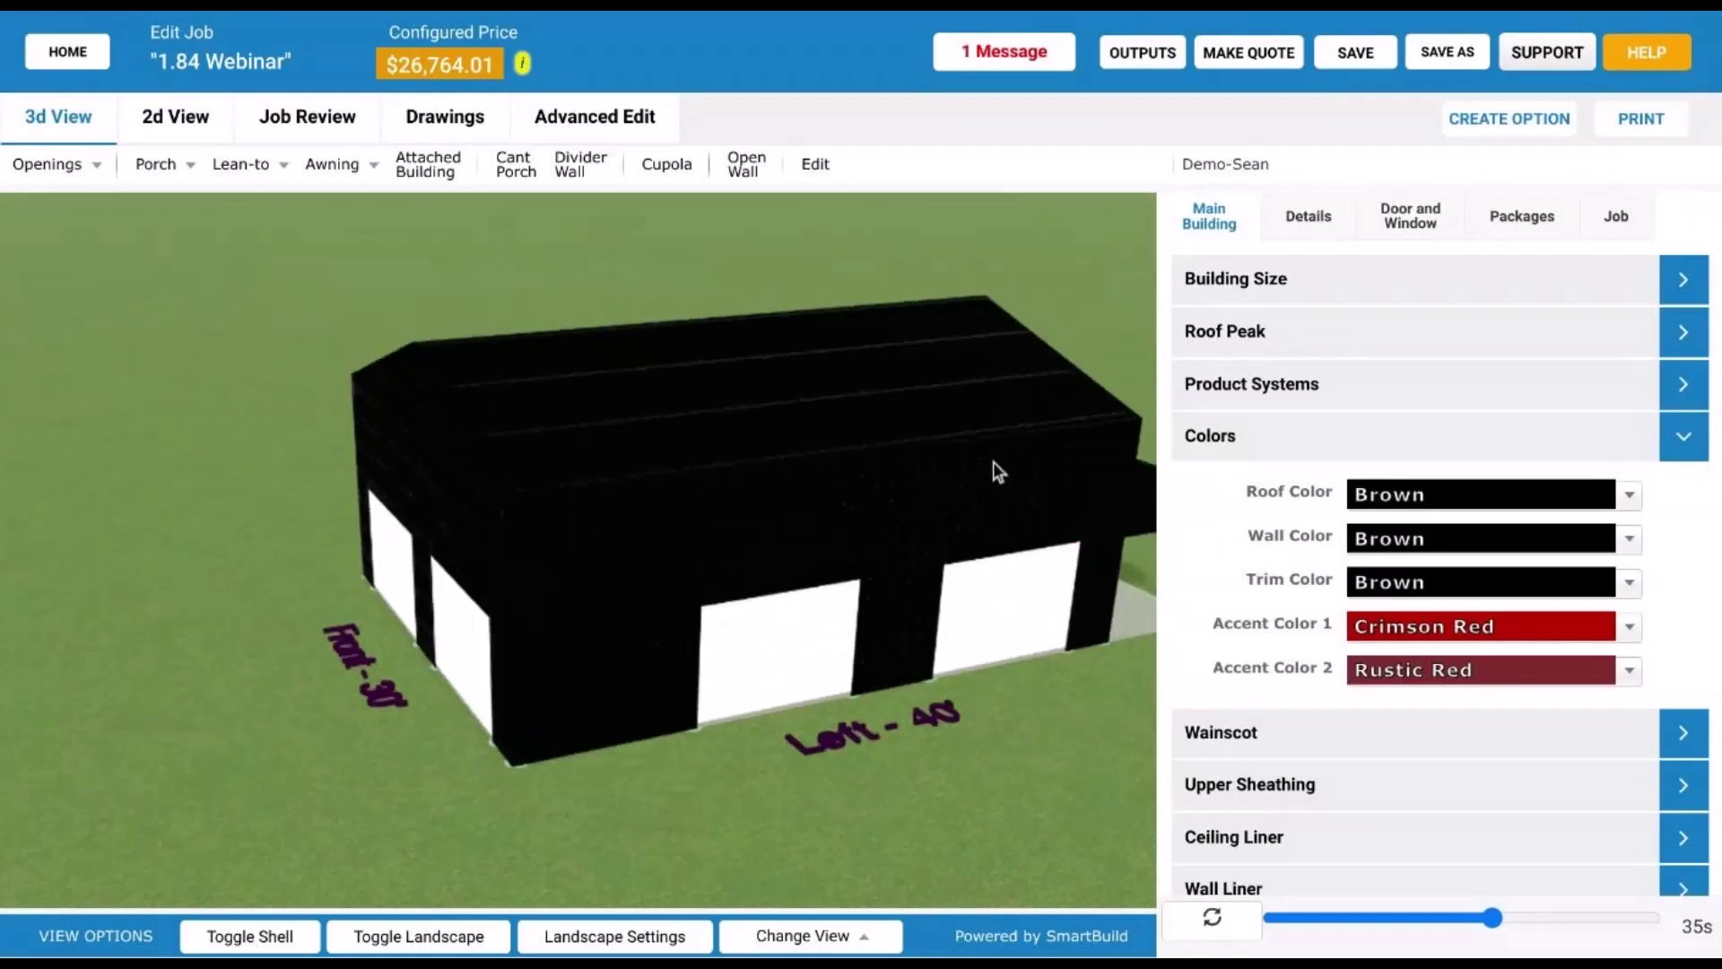
left_click(1511, 507)
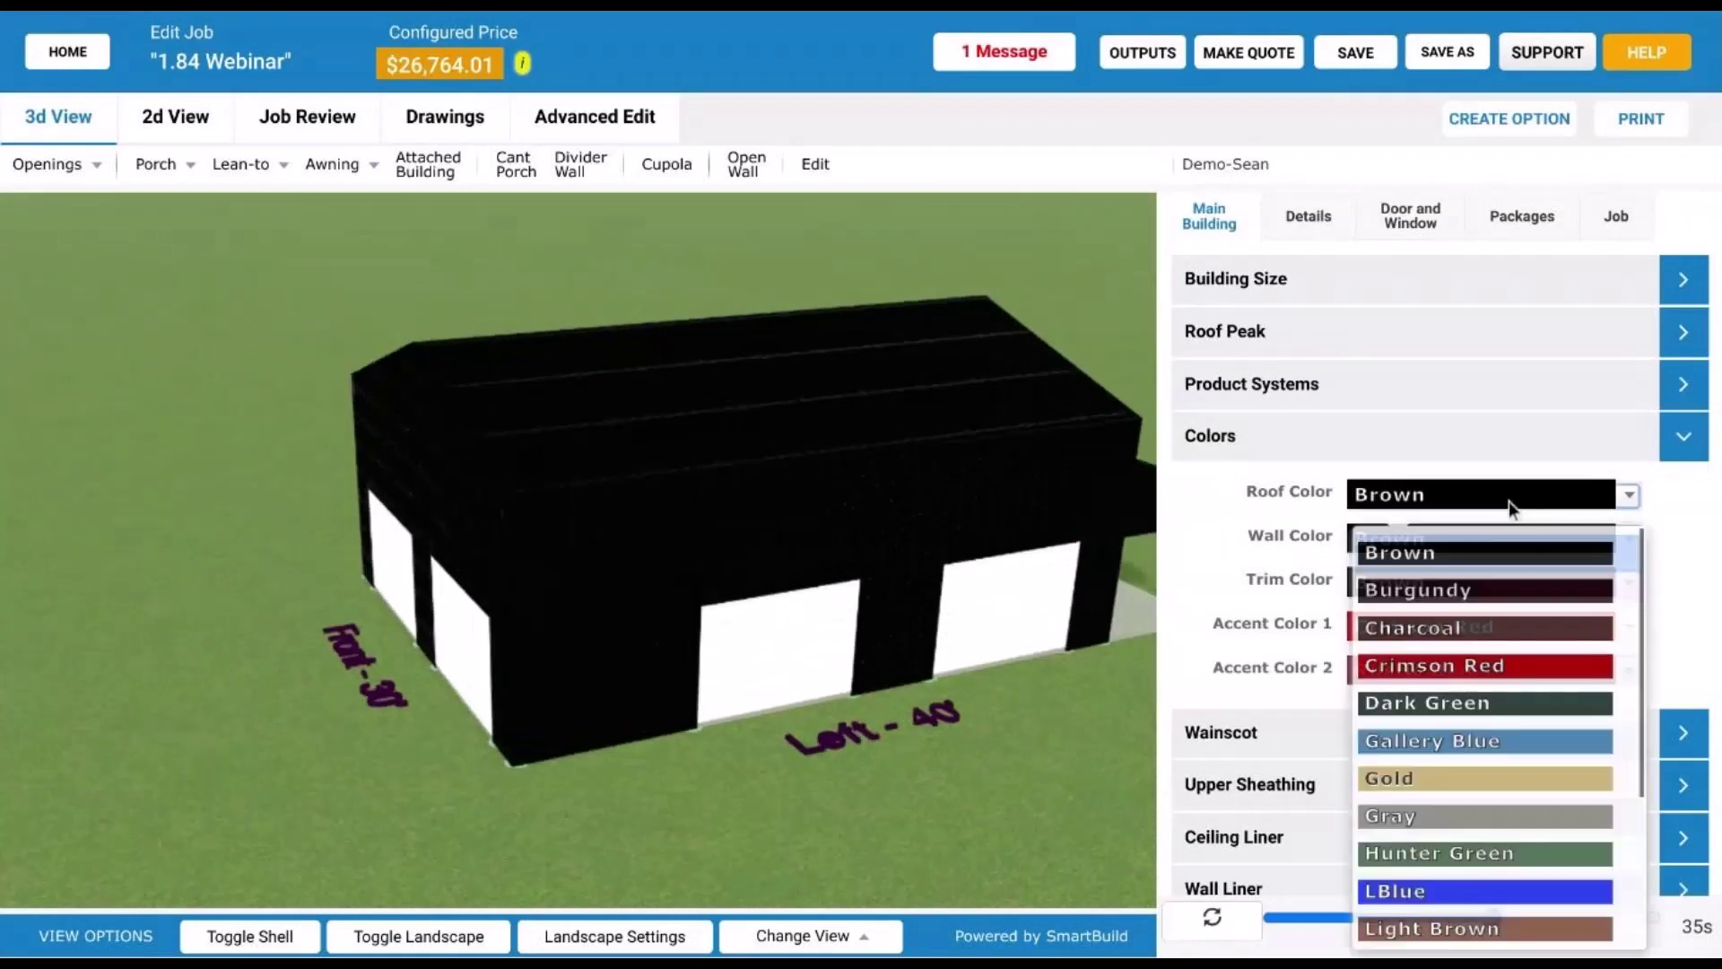
left_click(1502, 813)
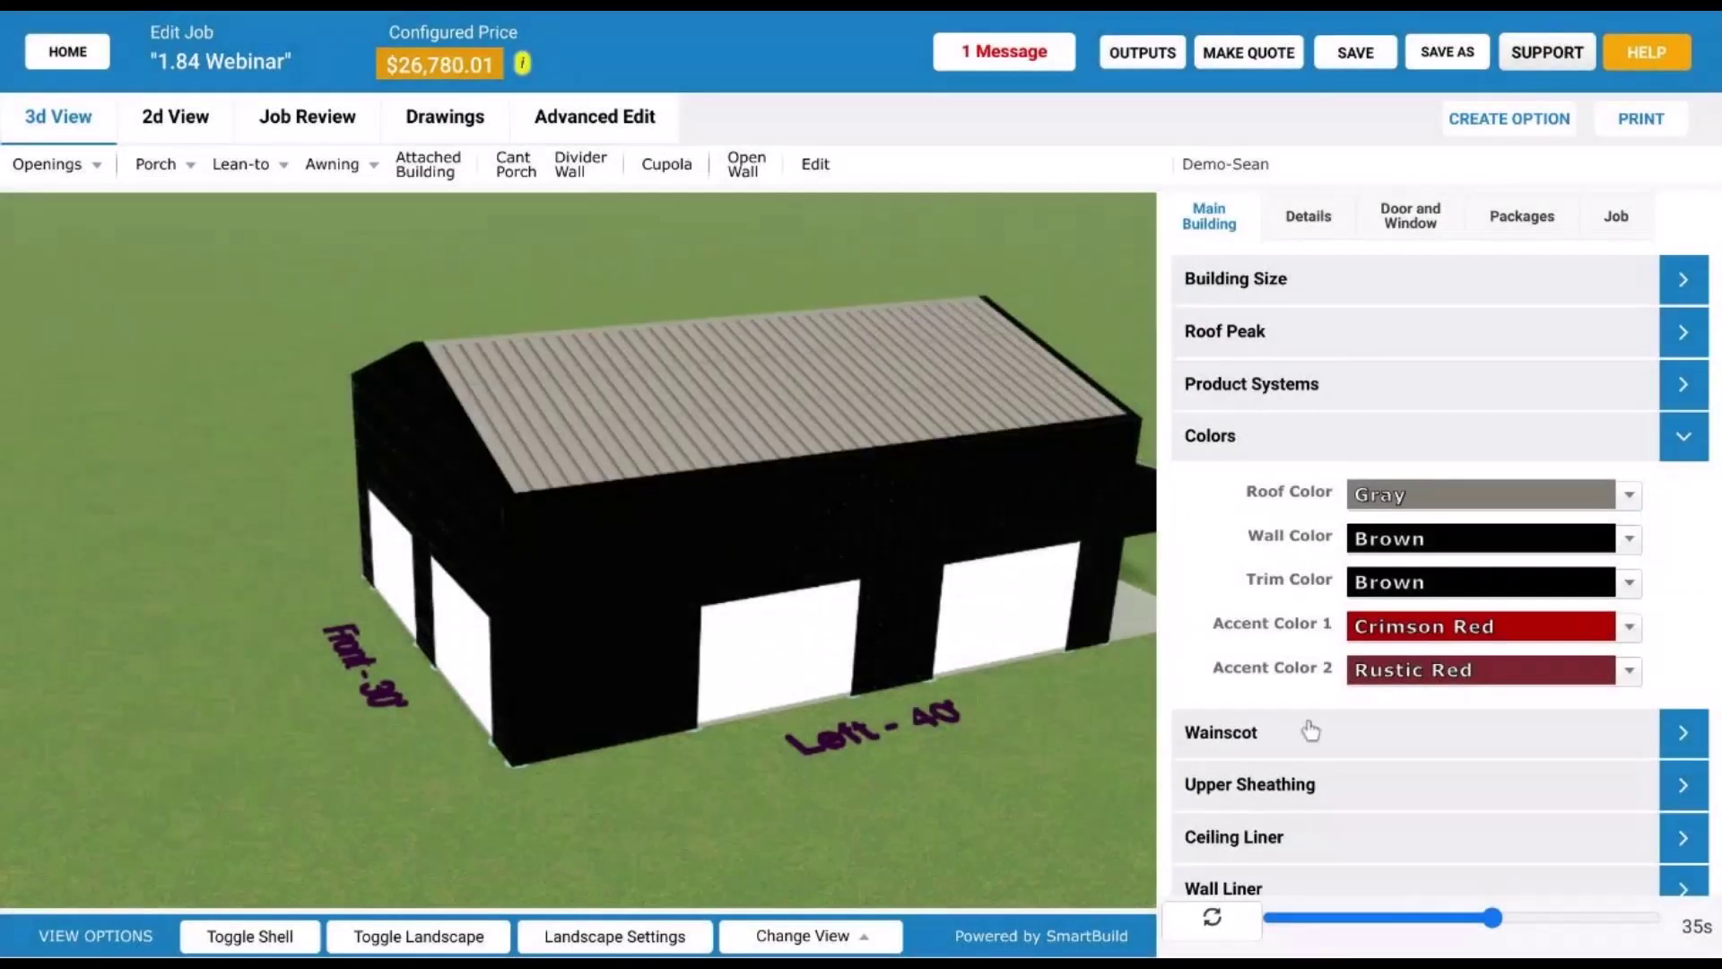
- Add a wainscot to the building, refresh the model, and set the wainscot color to Gold
left_click(1310, 732)
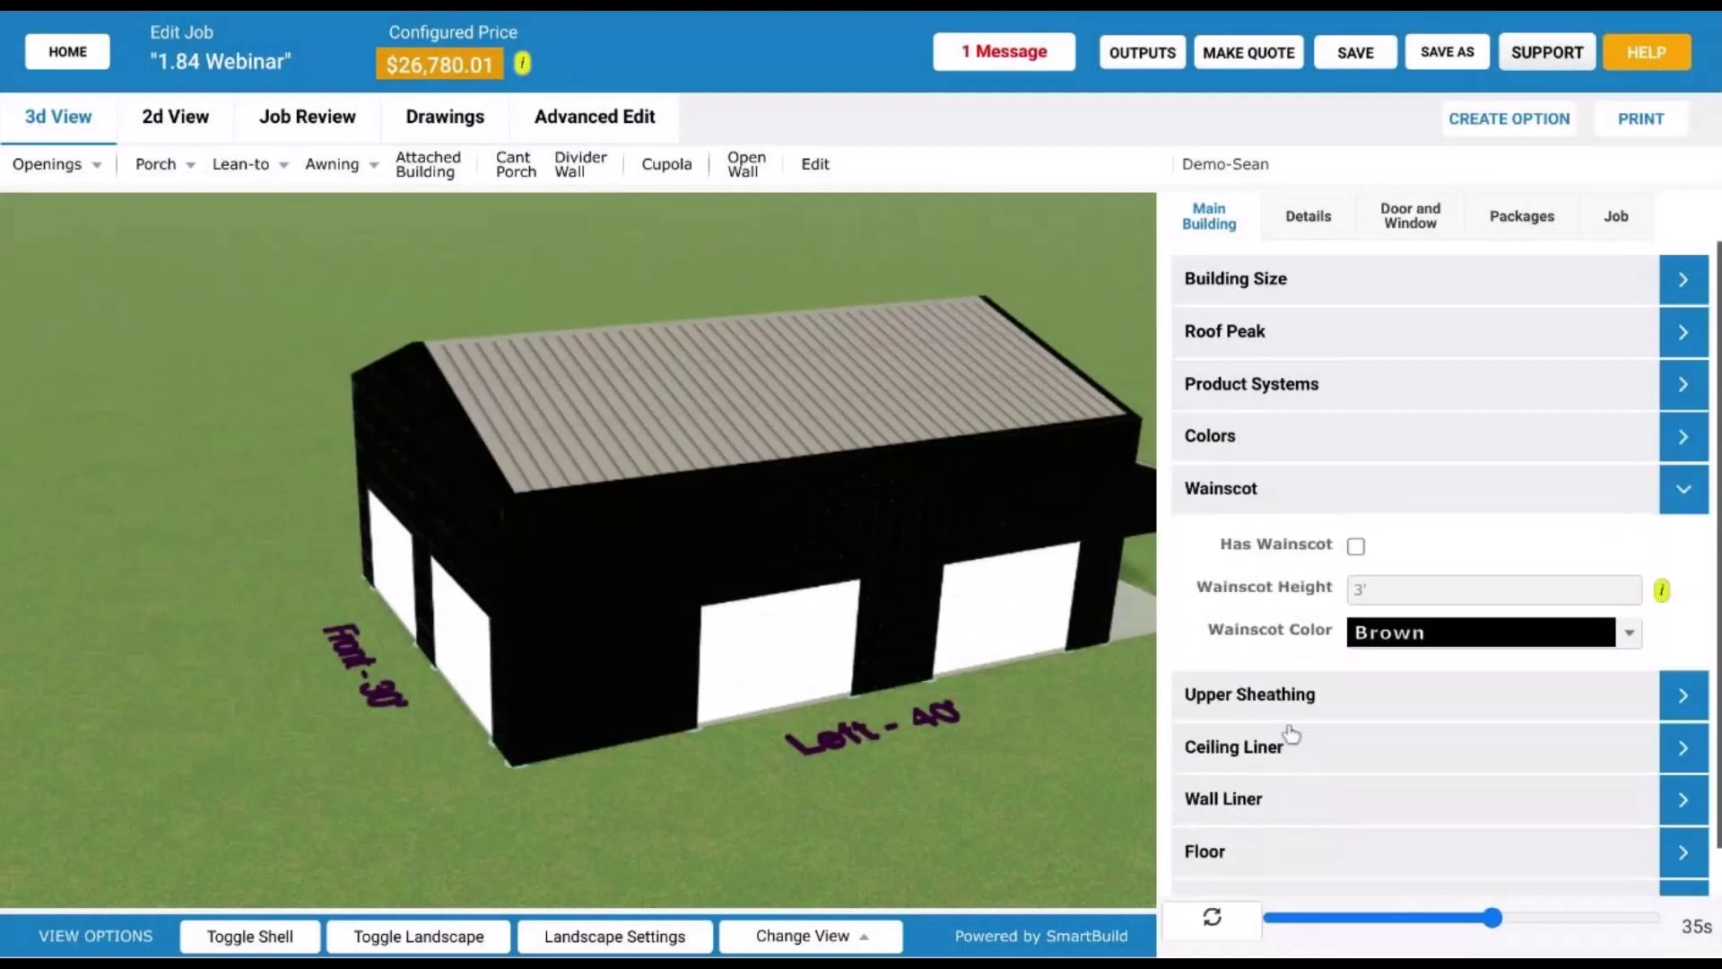
left_click(1354, 546)
left_click(1231, 921)
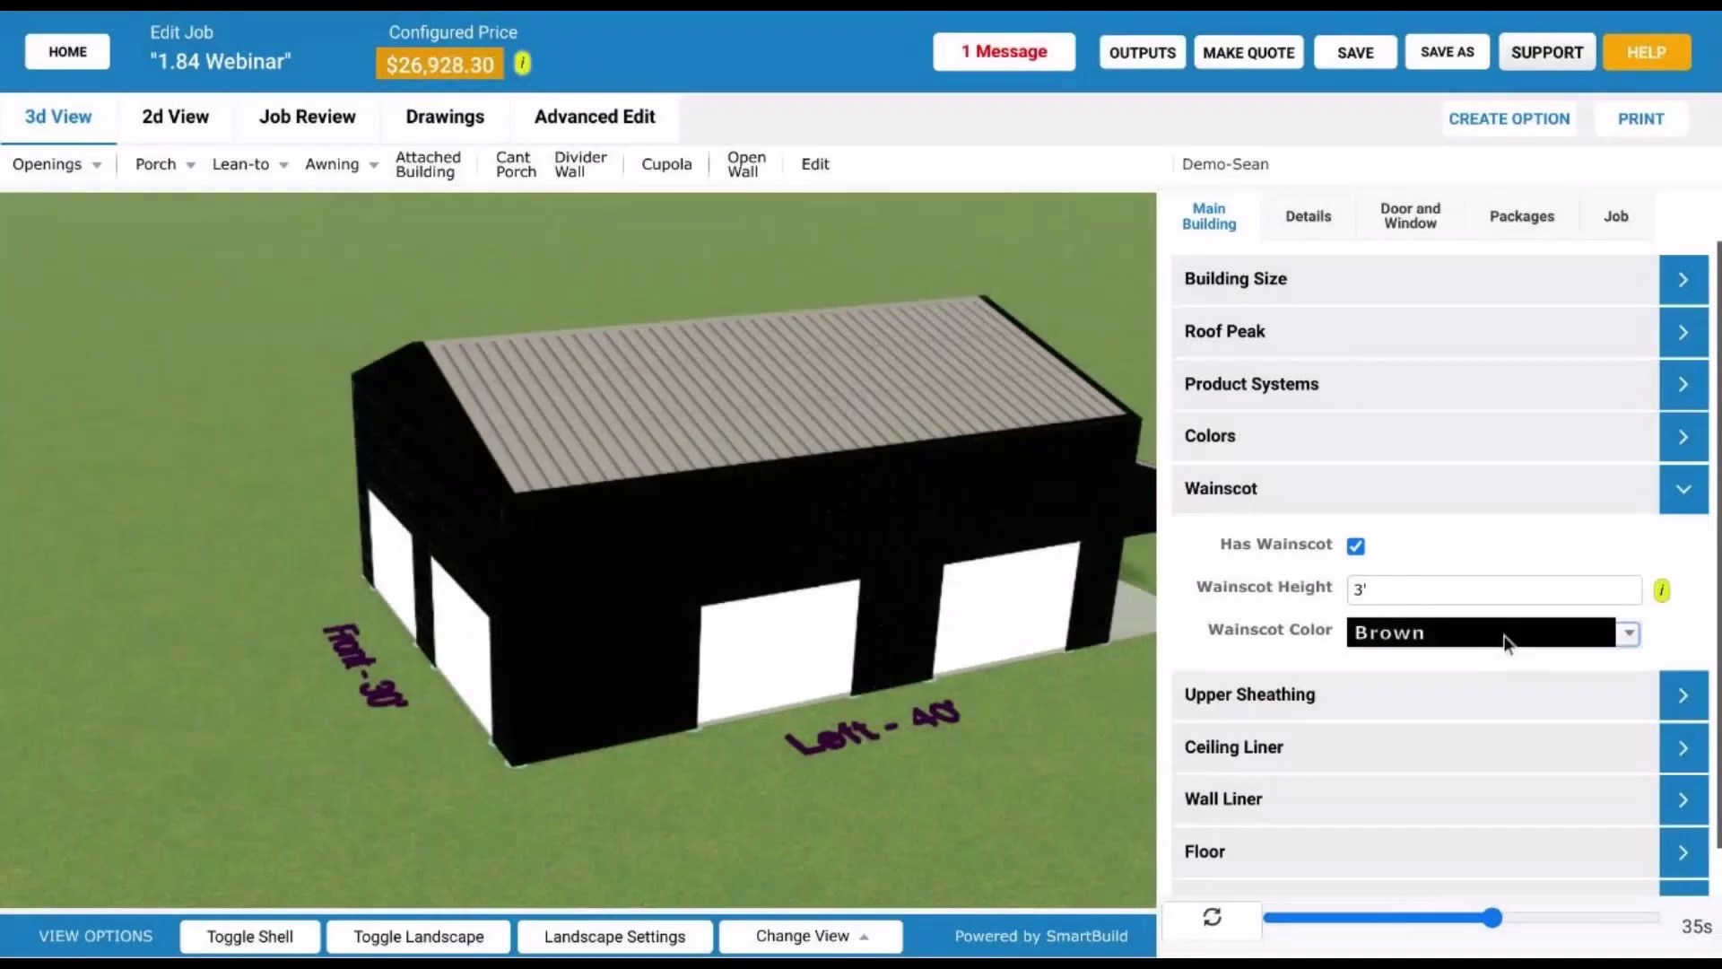
left_click(1500, 635)
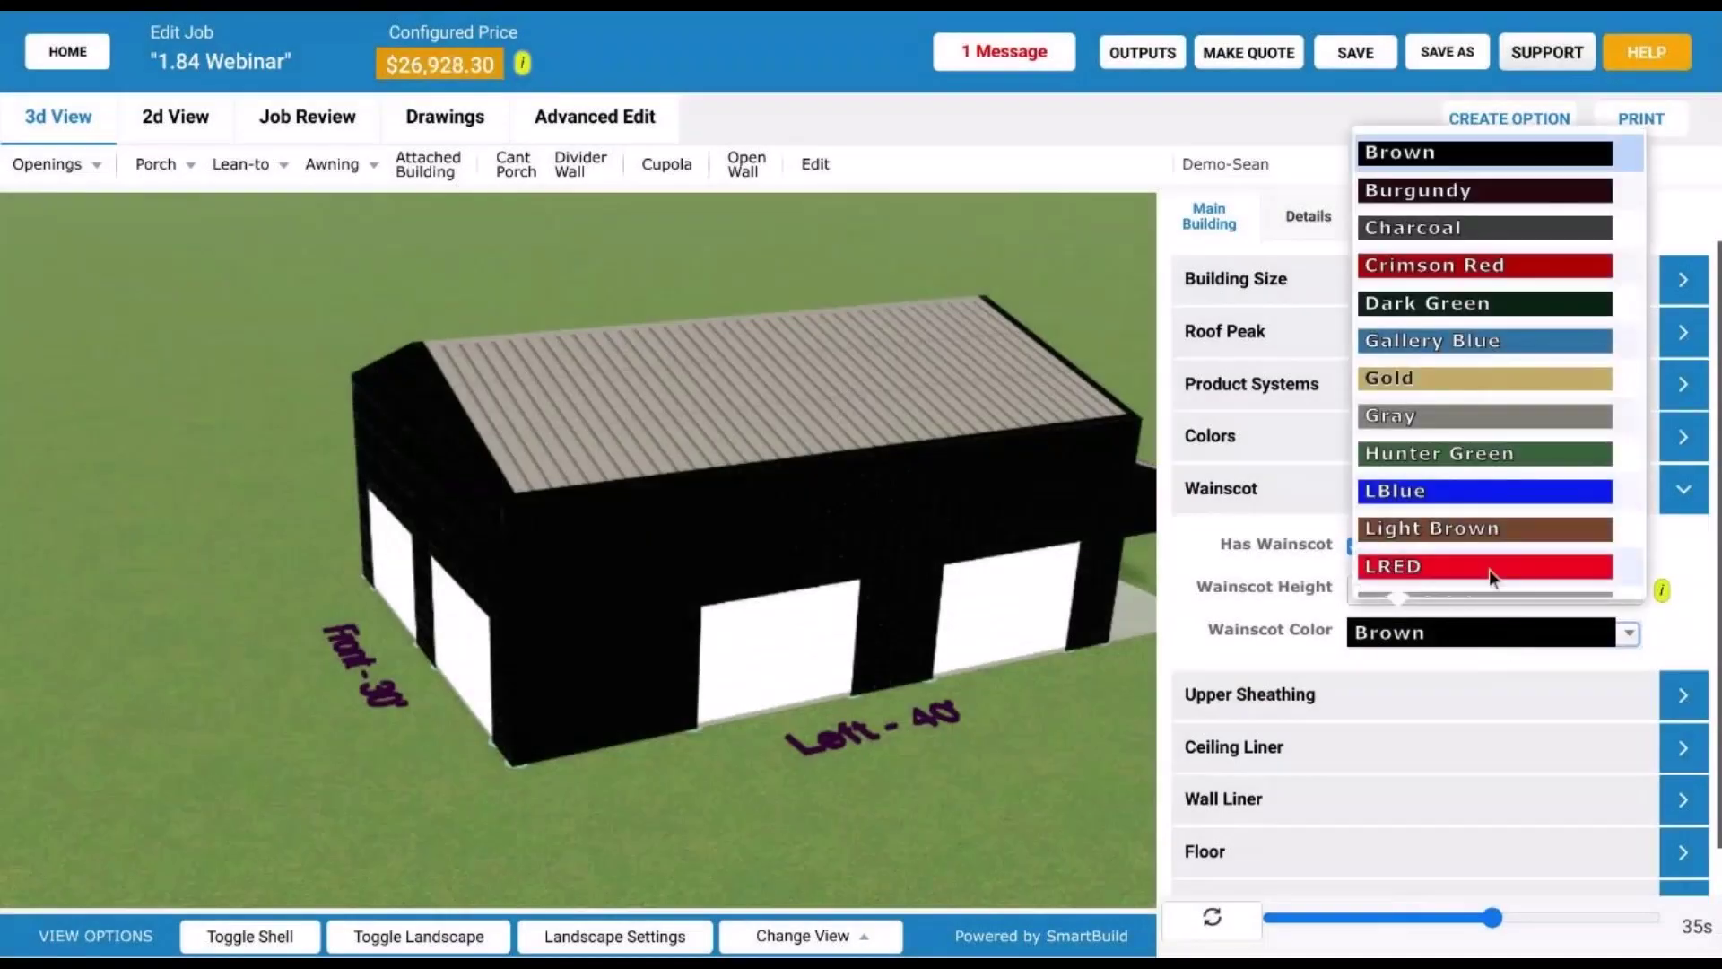
left_click(1475, 380)
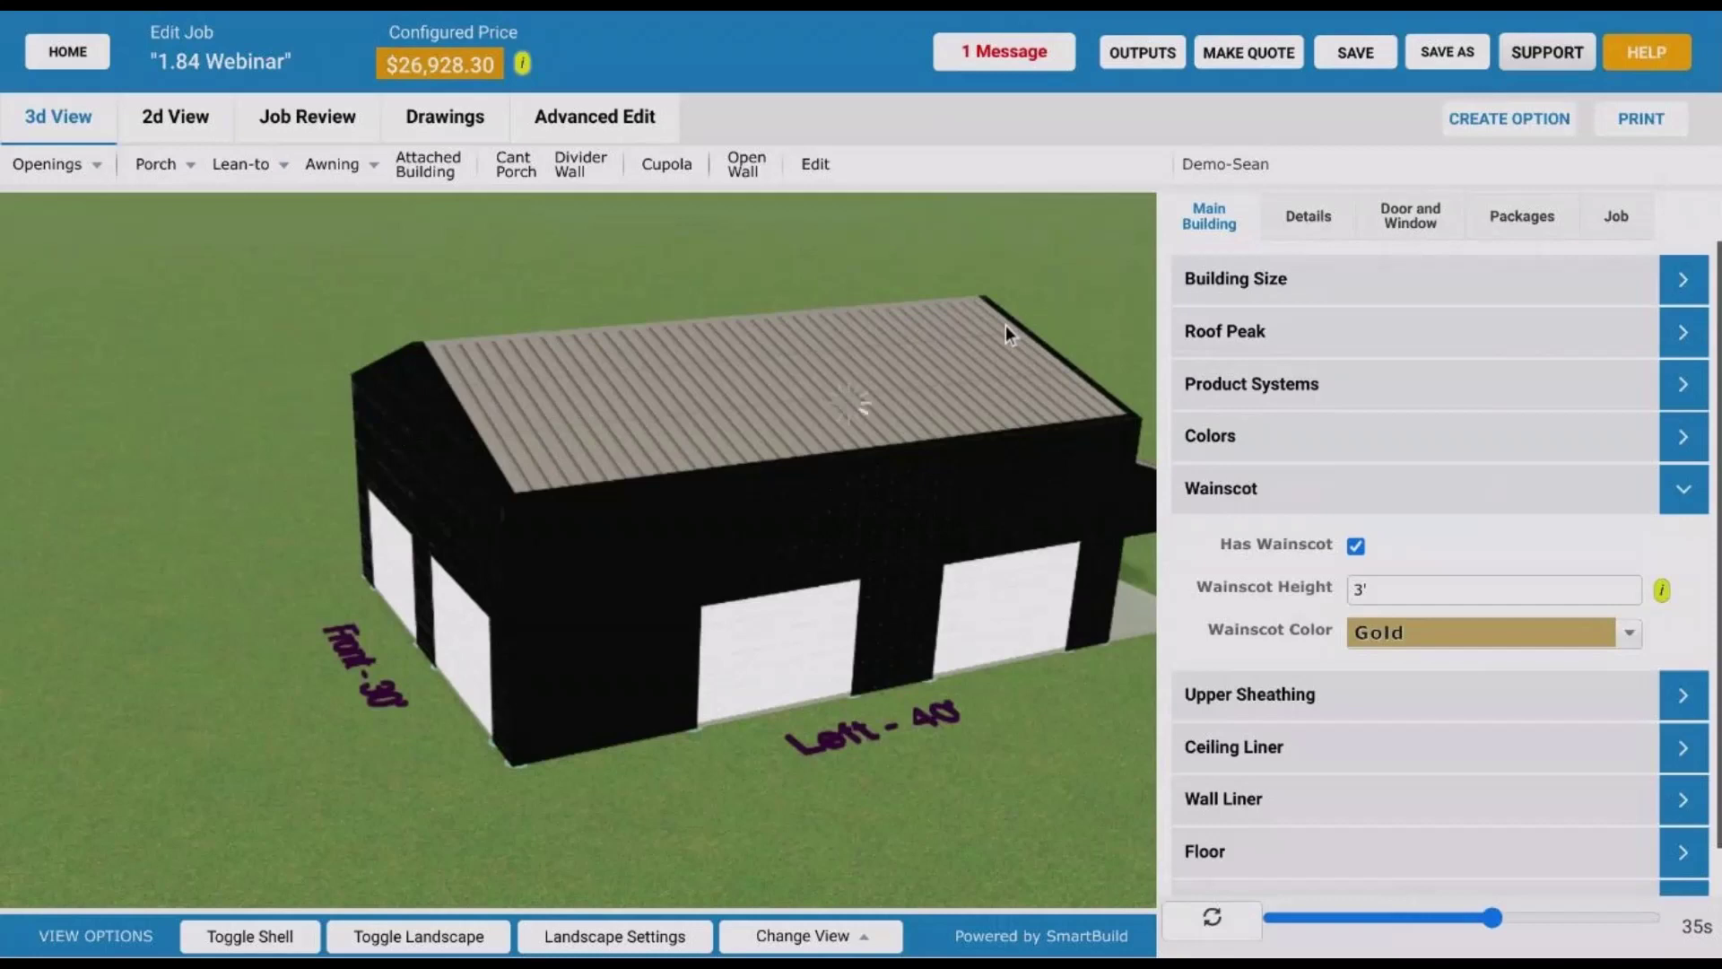
- Examine the panel ribs on the wainscot, walls and roof in the 3D model, up close and from above
scroll(589, 728, "up", 5)
scroll(633, 694, "up", 5)
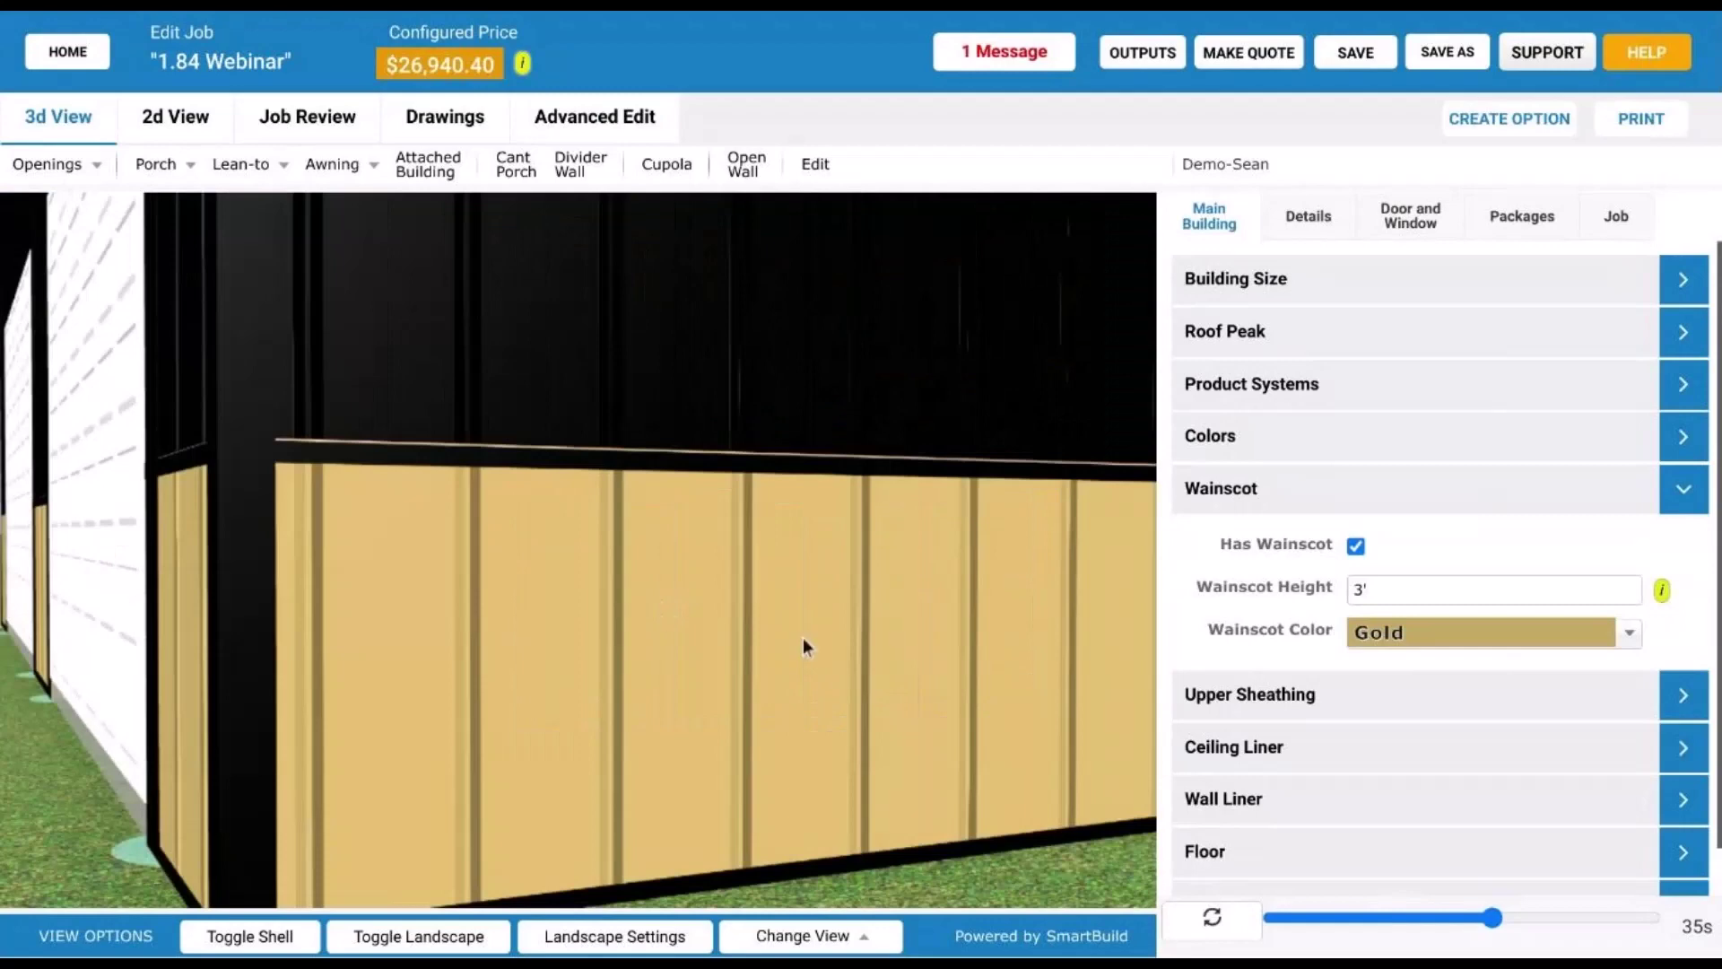
scroll(441, 446, "down", 3)
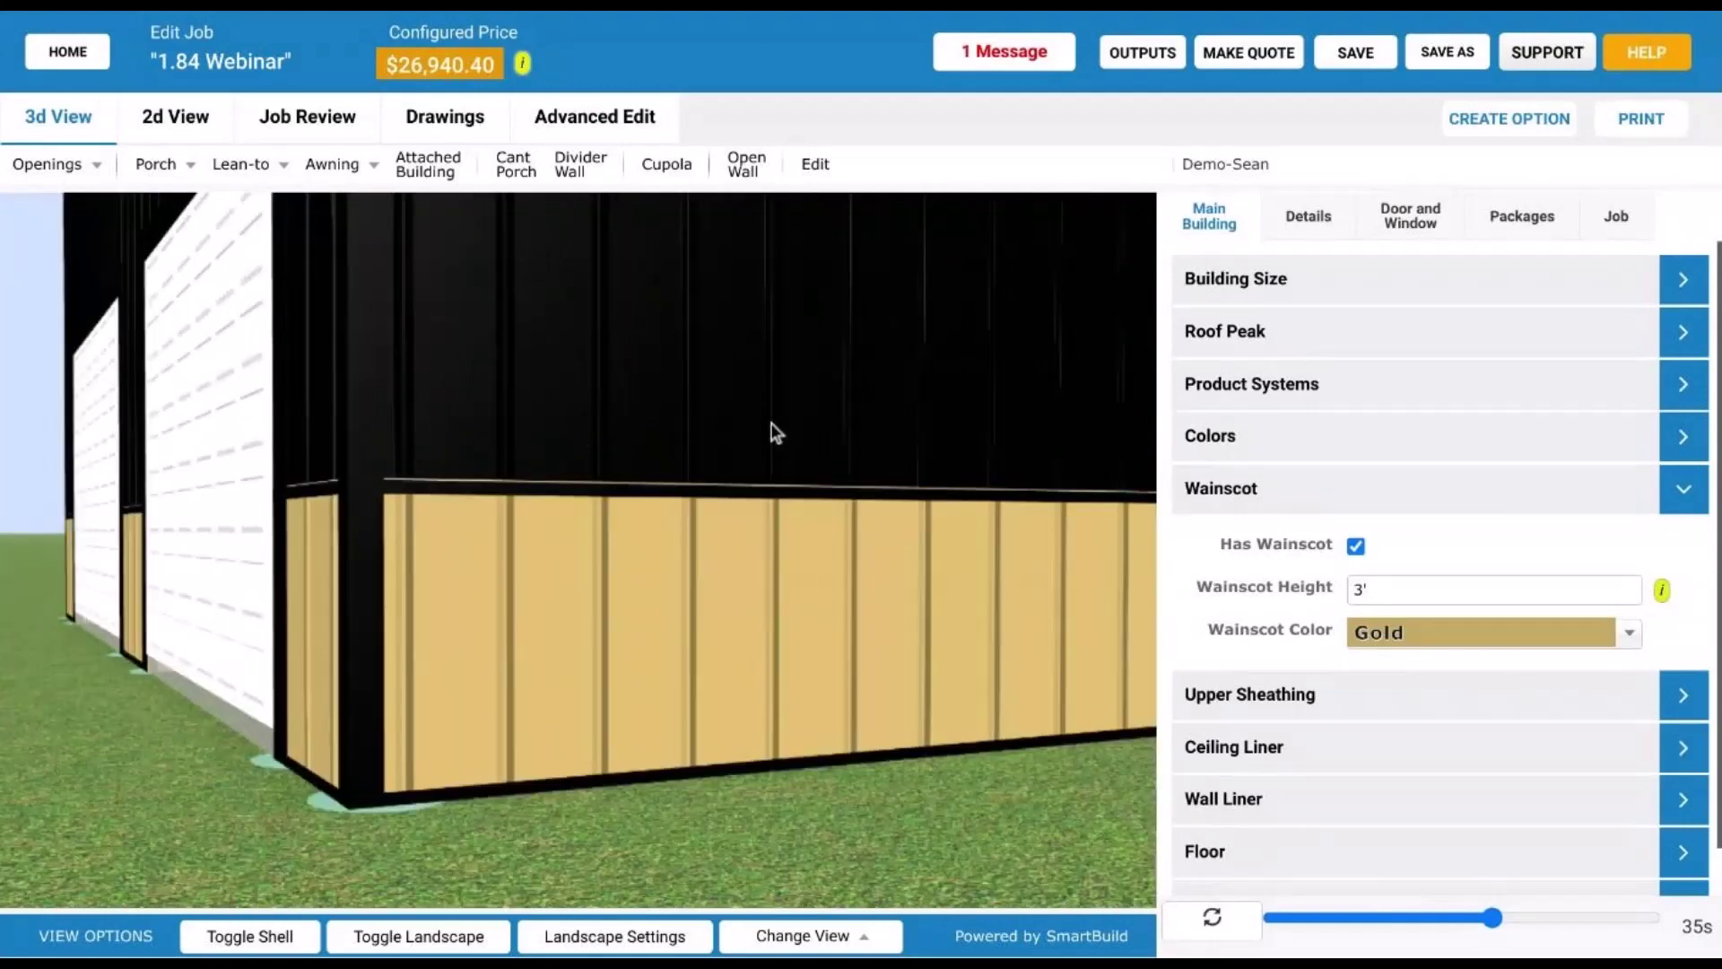
left_click_drag(776, 434, 631, 504)
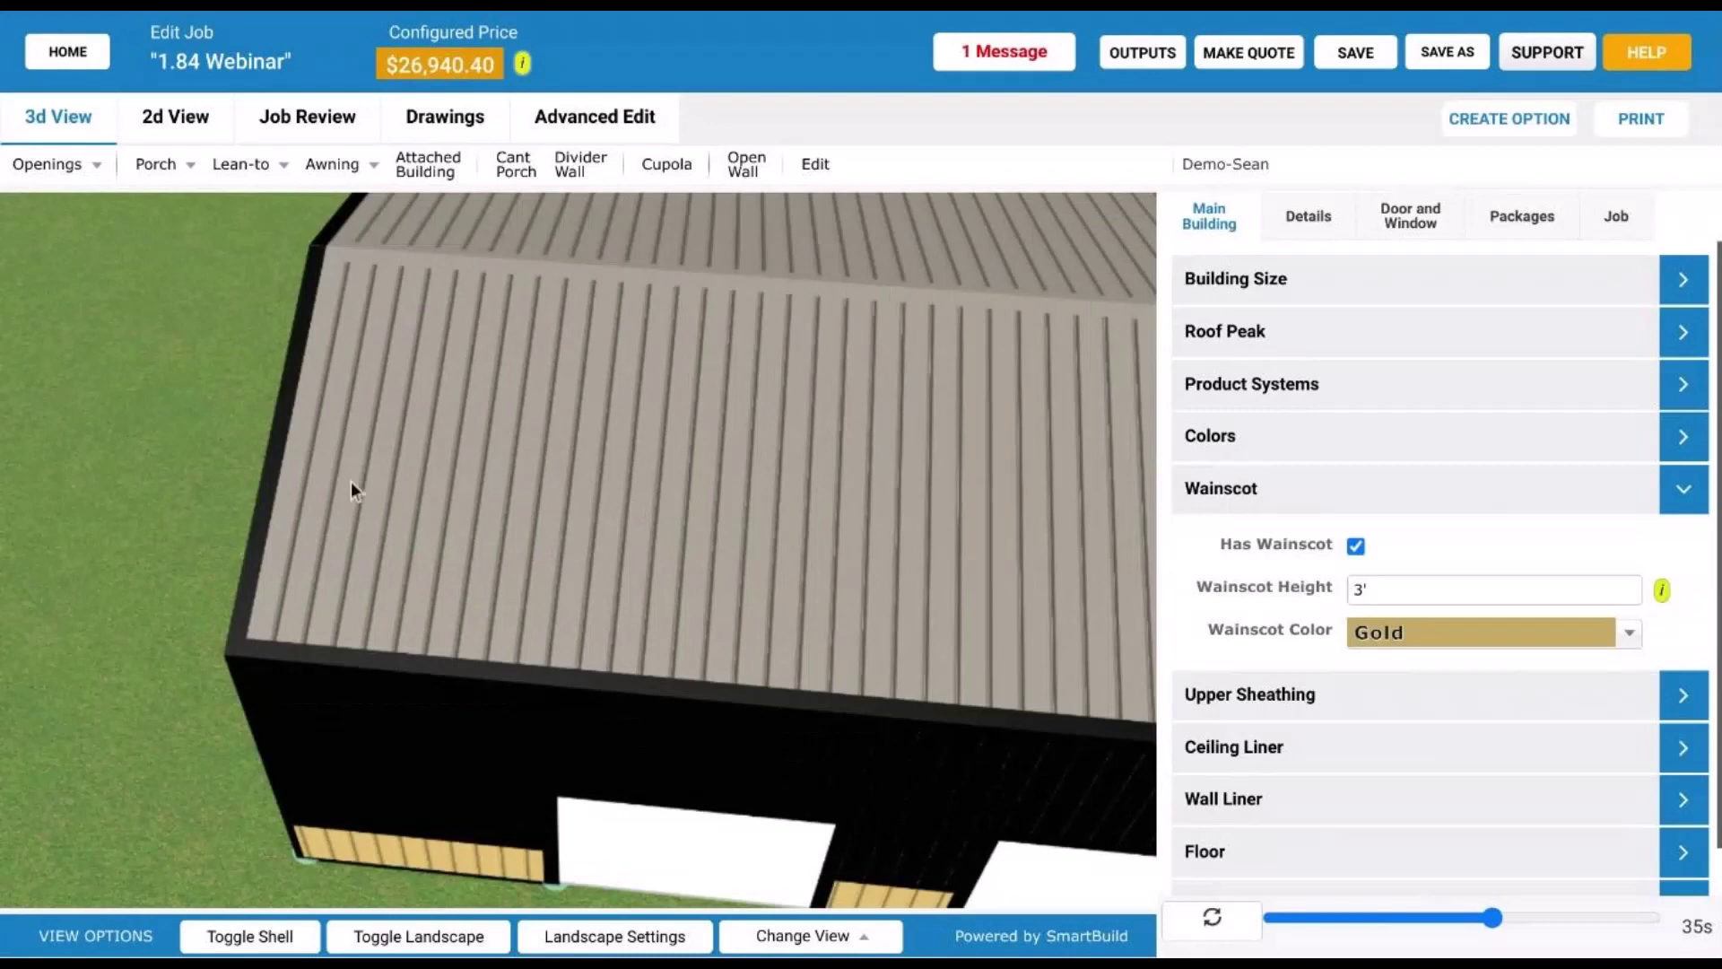
scroll(803, 531, "down", 2)
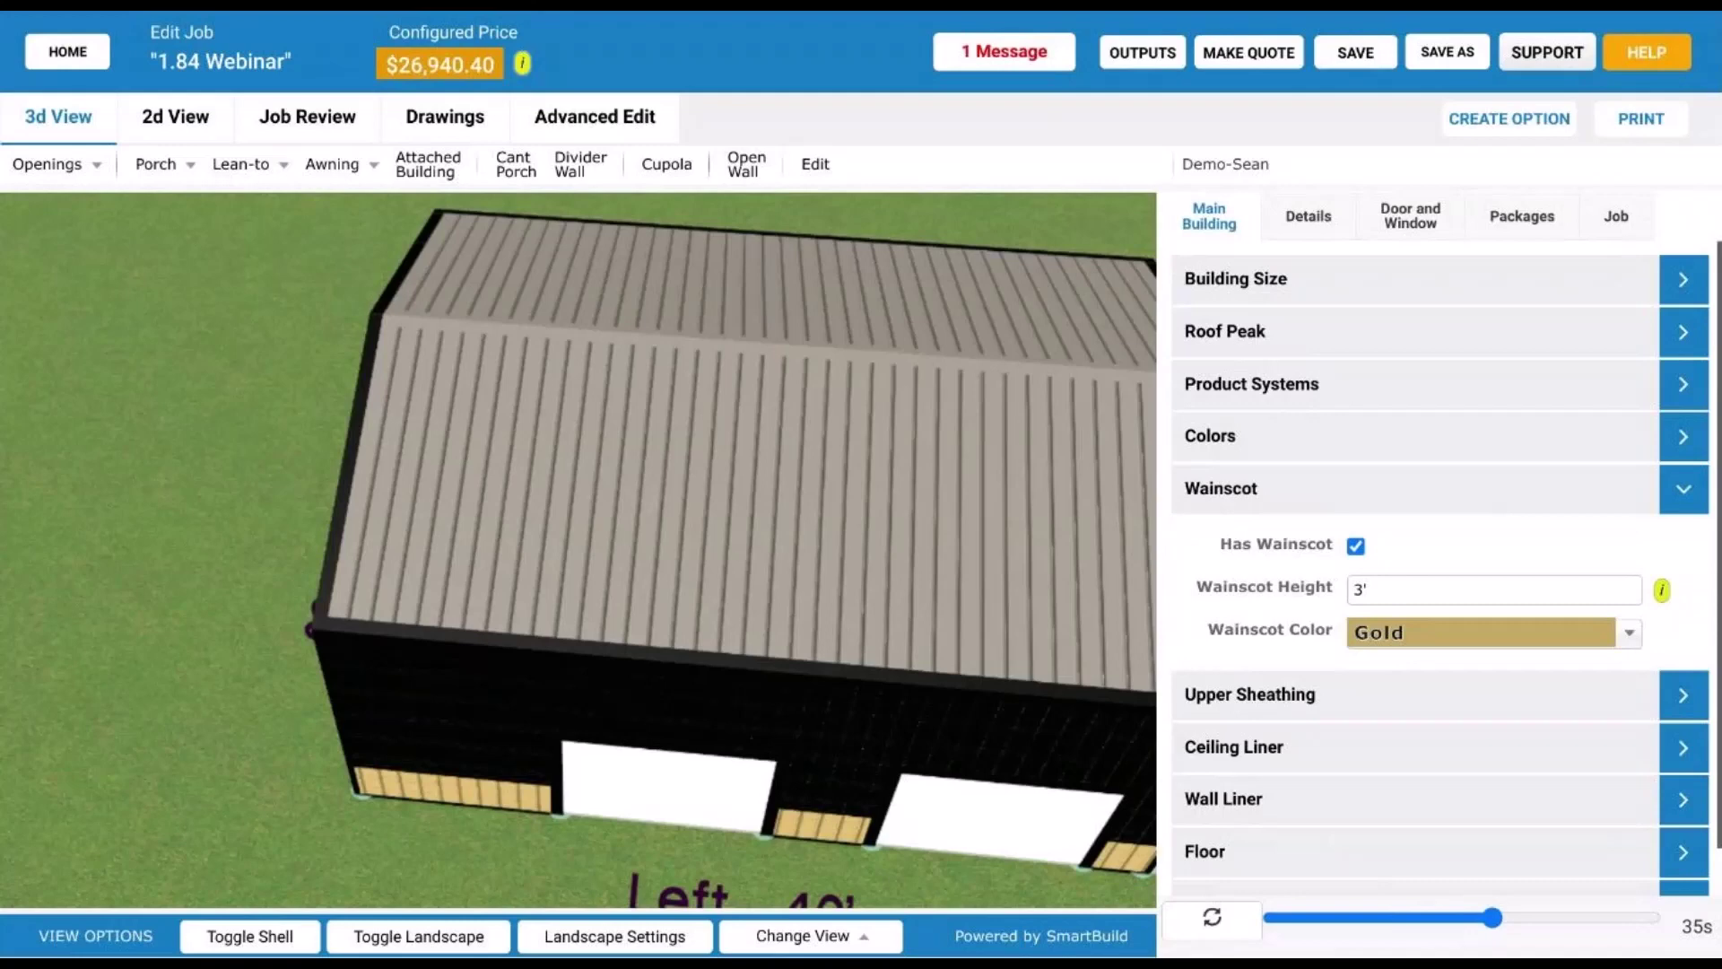
scroll(778, 533, "down", 5)
left_click_drag(749, 542, 843, 497)
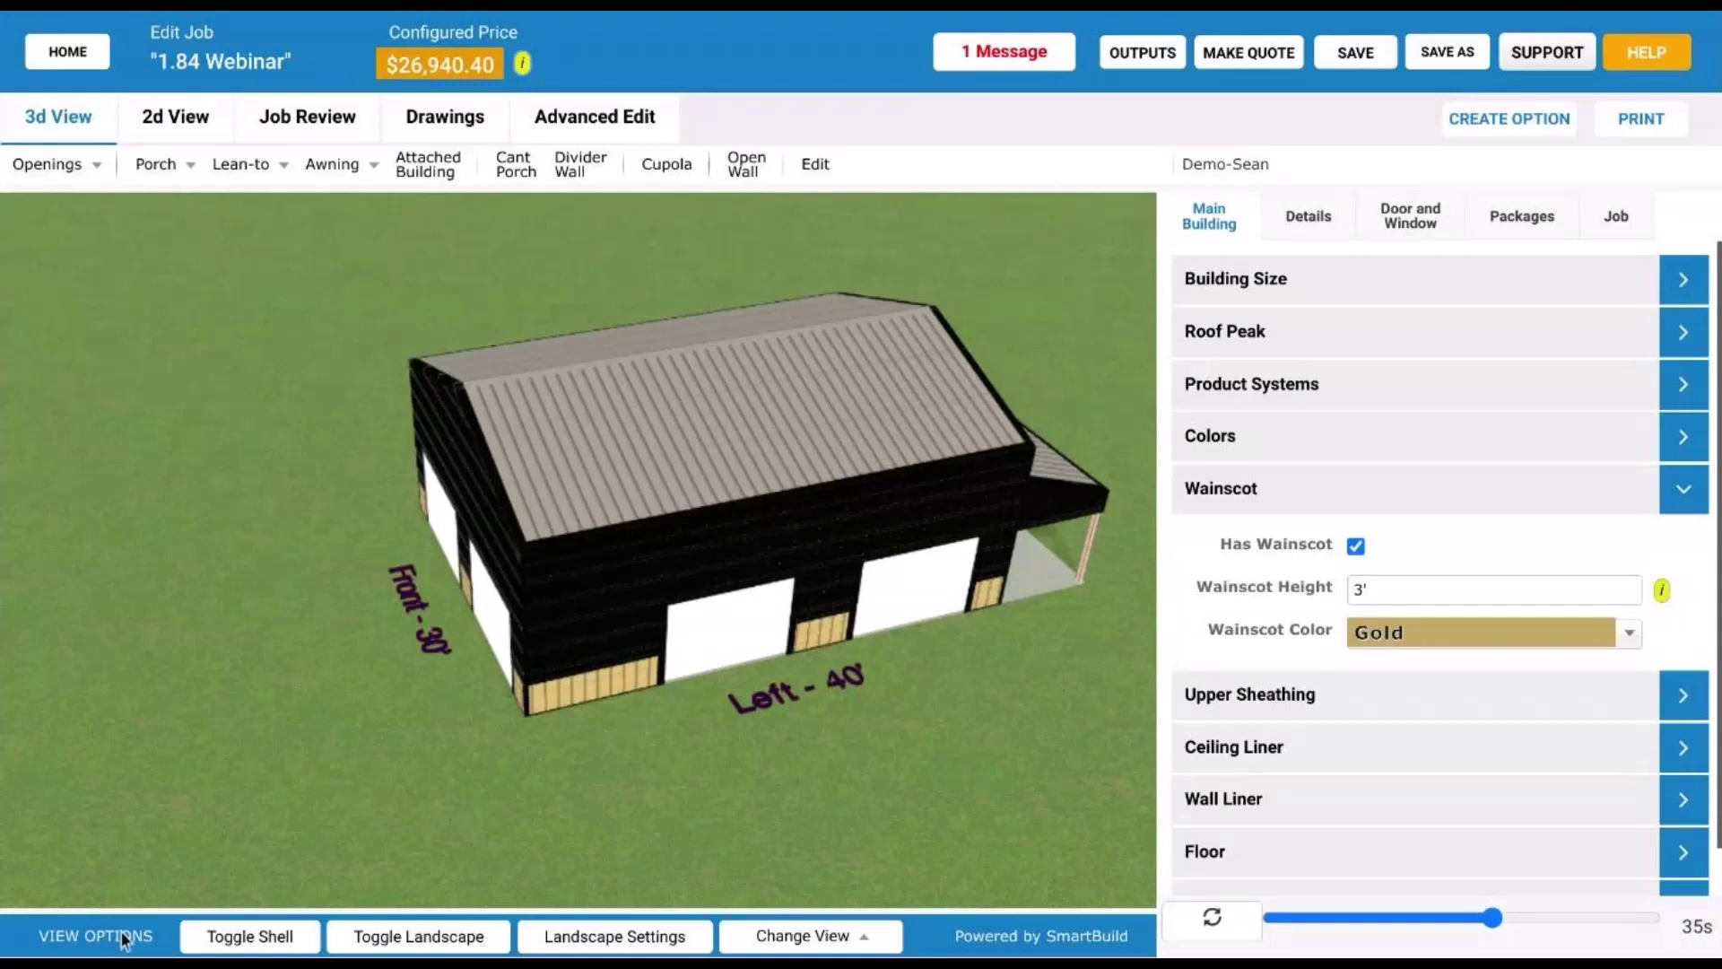
- Hide the building shell, set the wall framing's eave post spacing to 4', and refresh the model
left_click(296, 936)
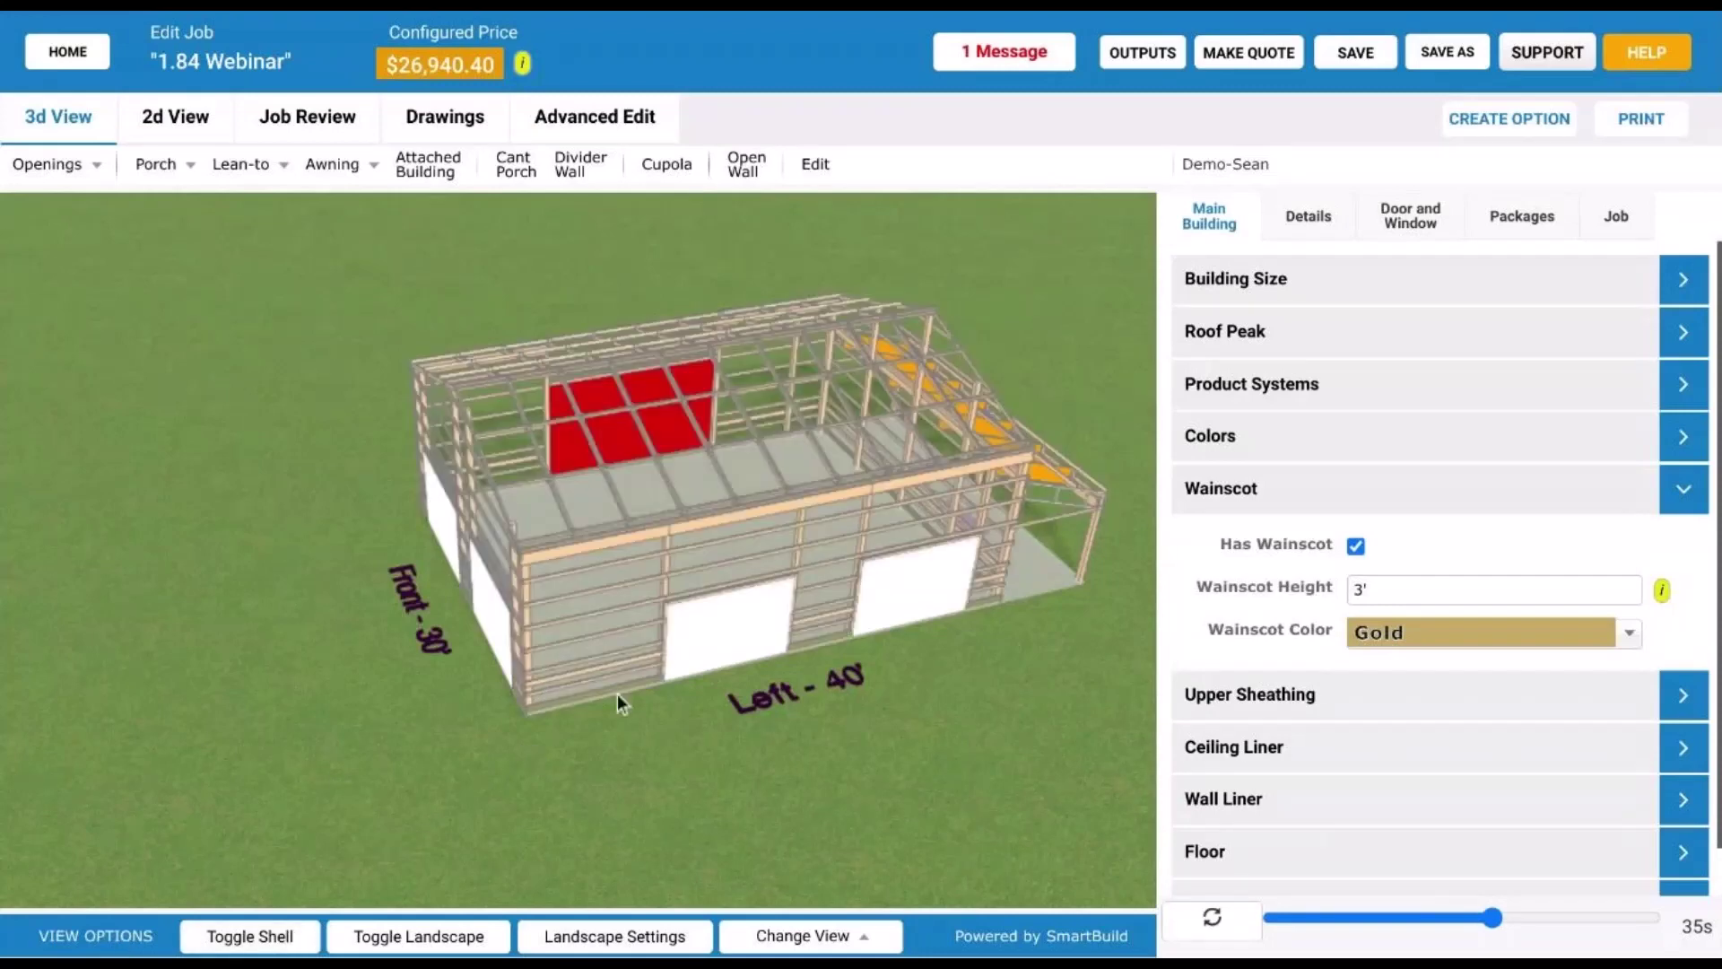
left_click_drag(618, 693, 849, 641)
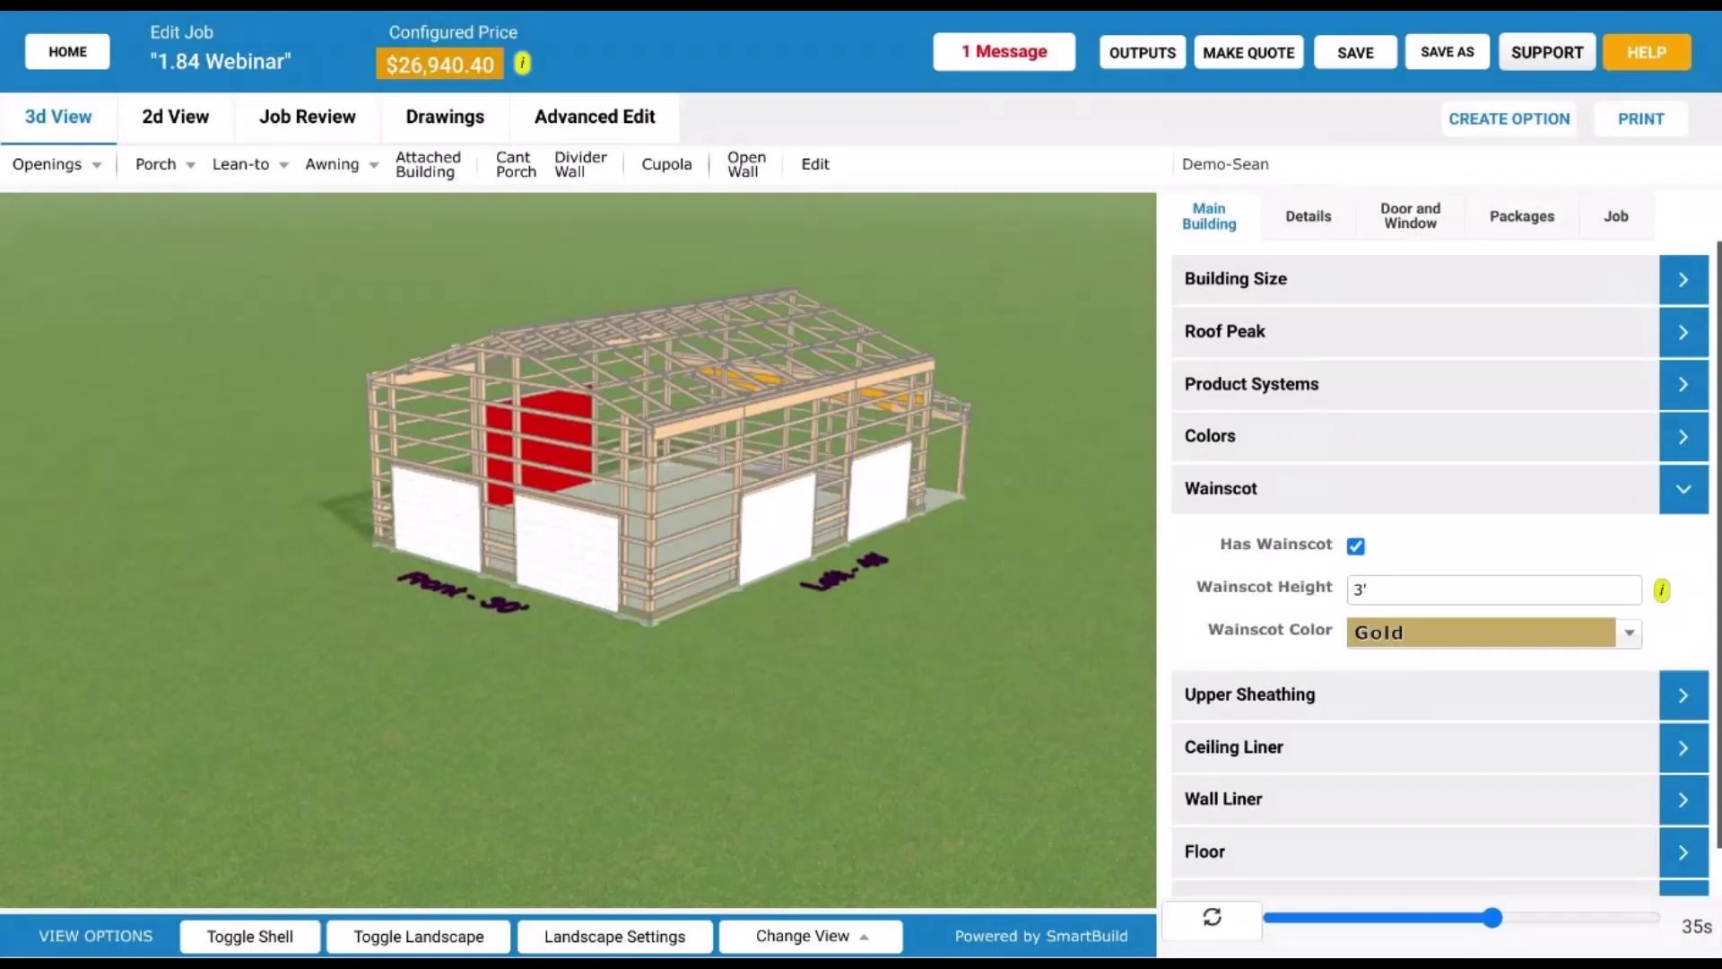
left_click(1305, 213)
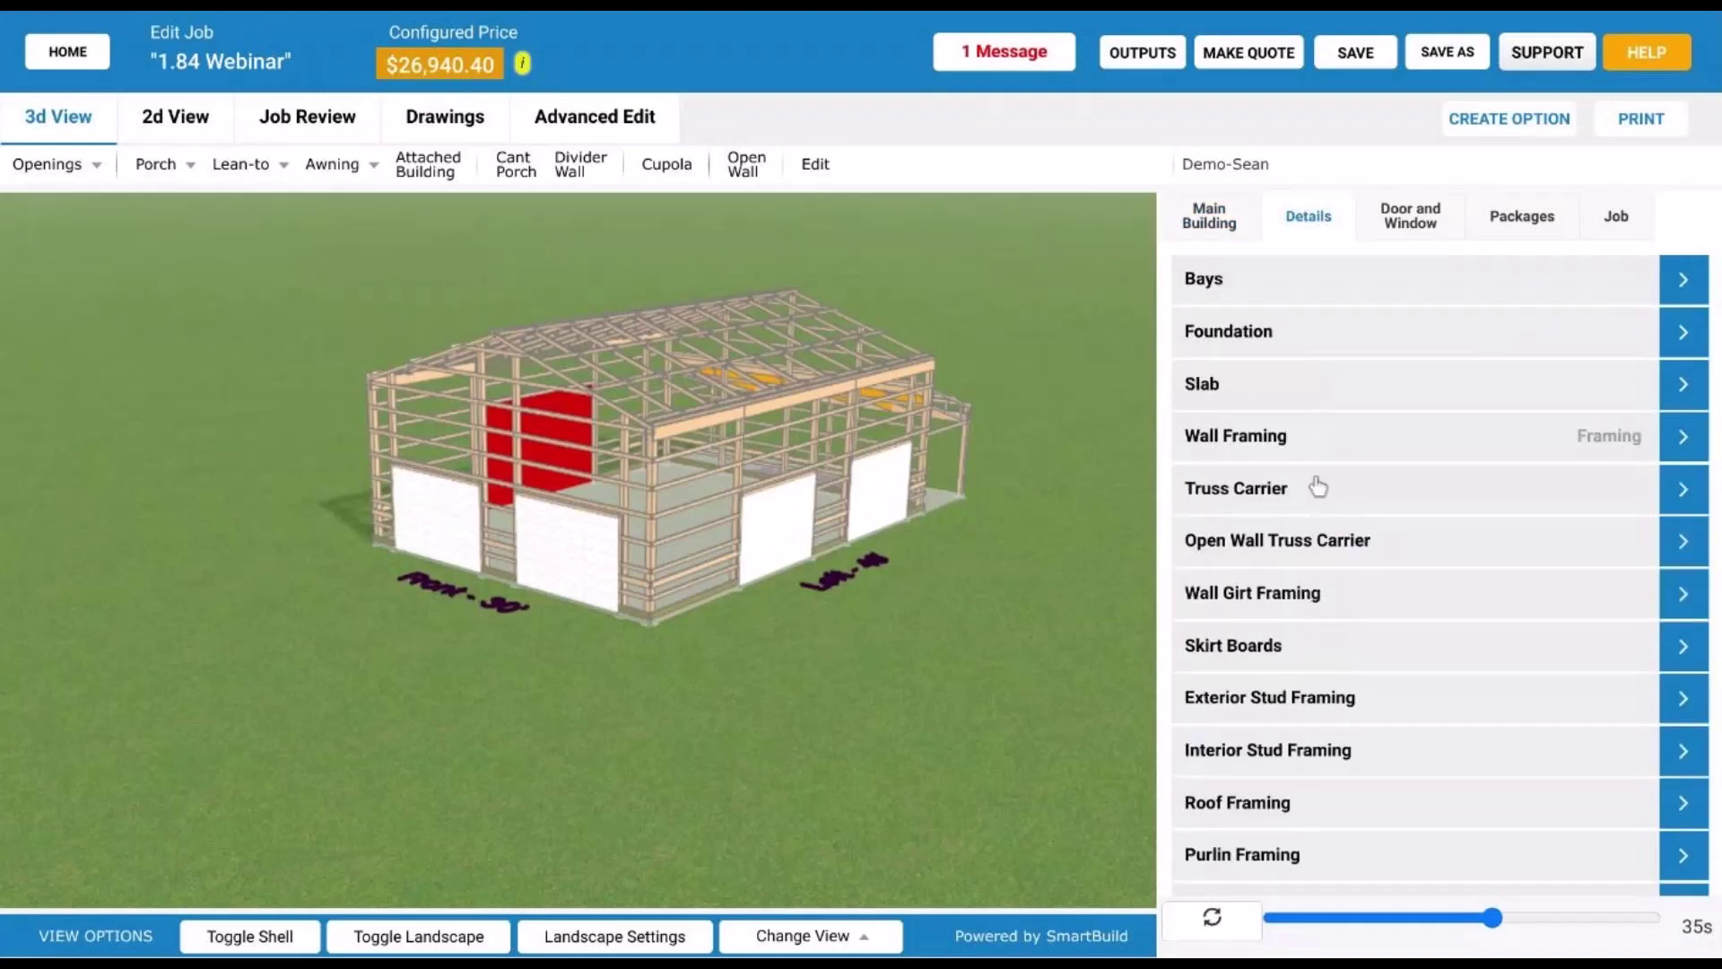
left_click(1360, 436)
scroll(1313, 563, "down", 5)
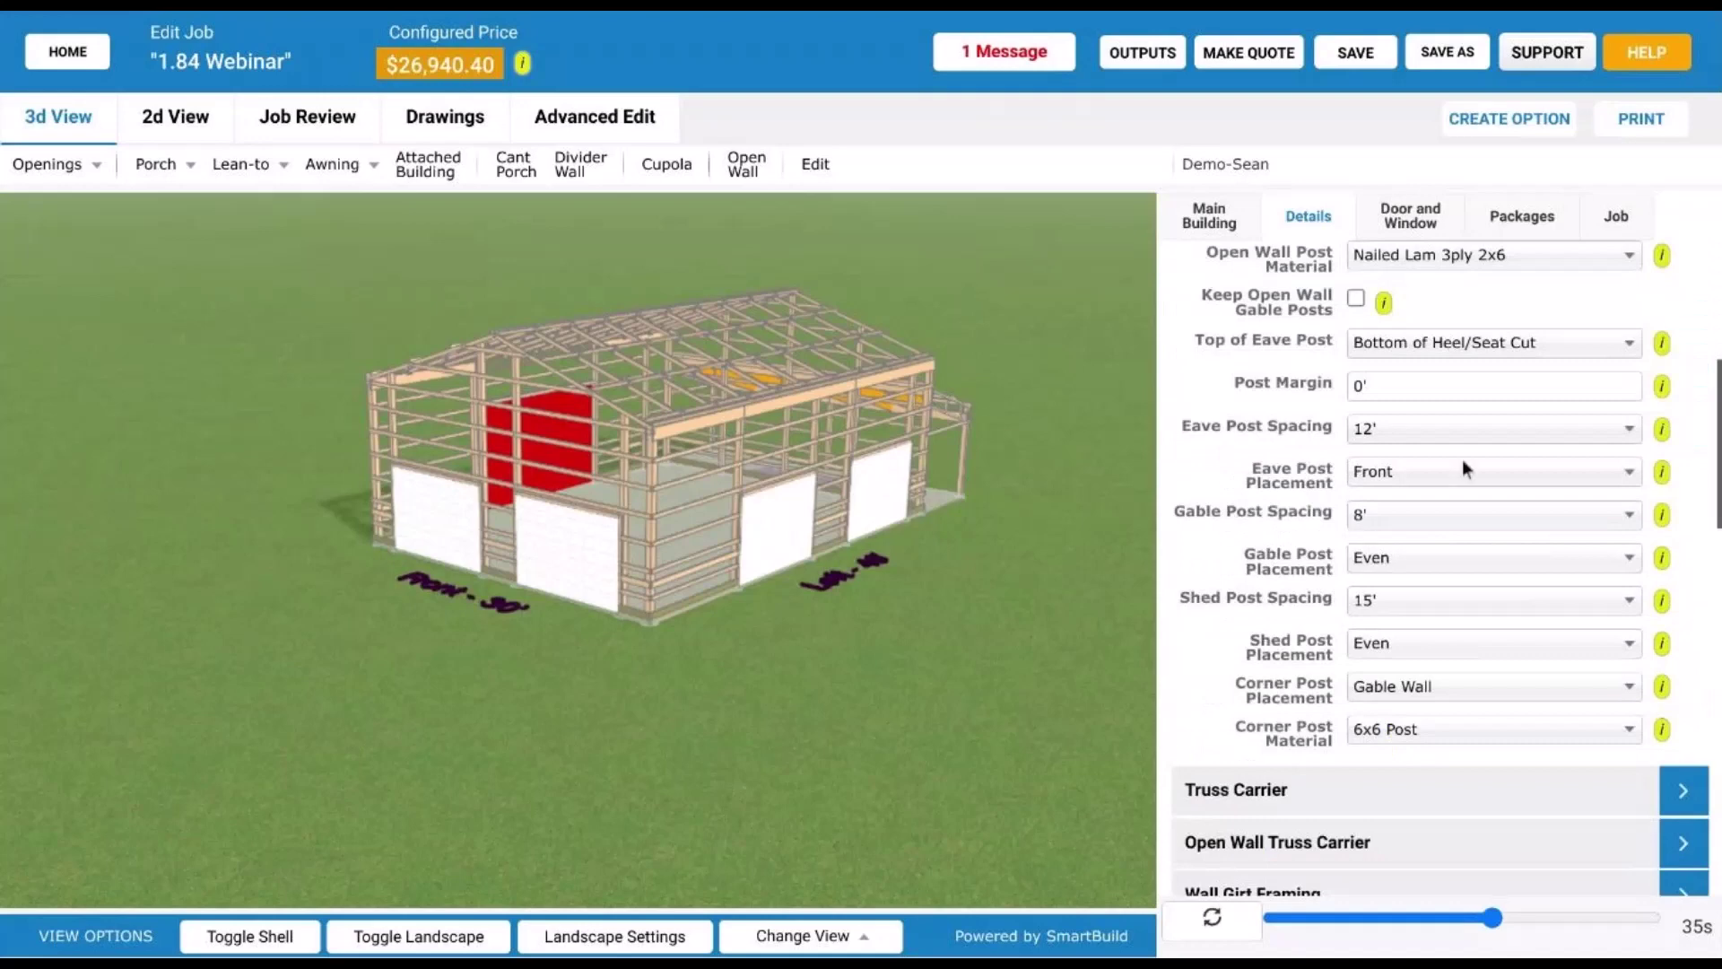
left_click(1496, 426)
left_click(1448, 558)
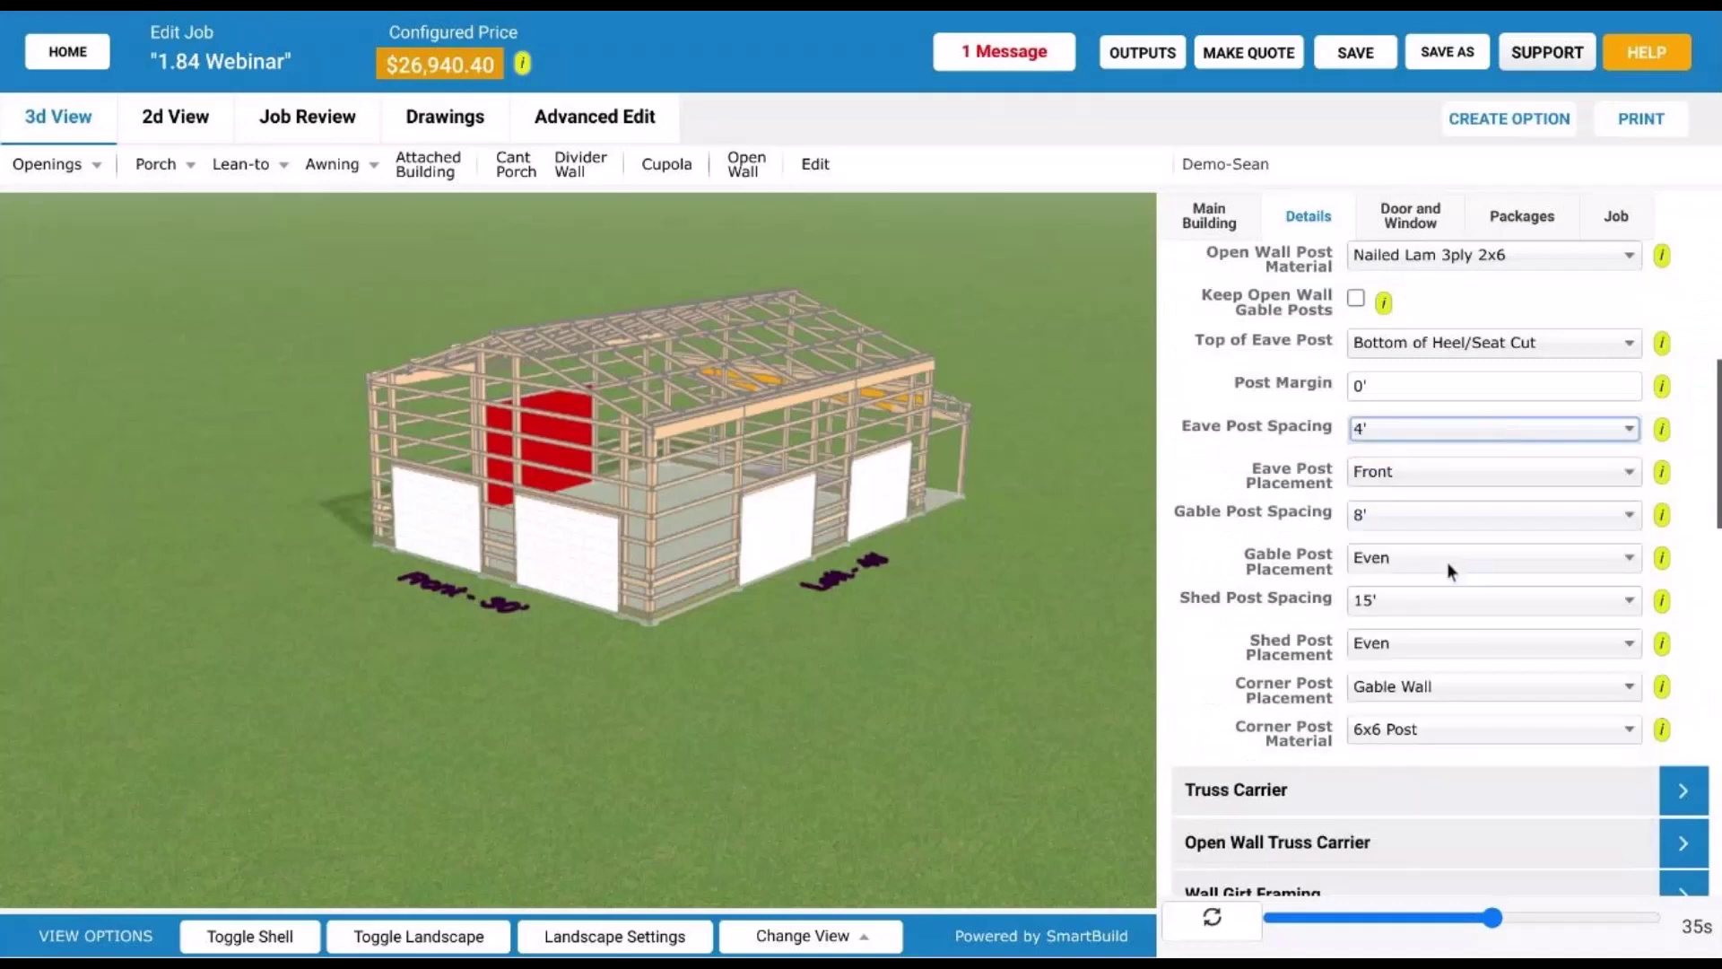
left_click(1235, 915)
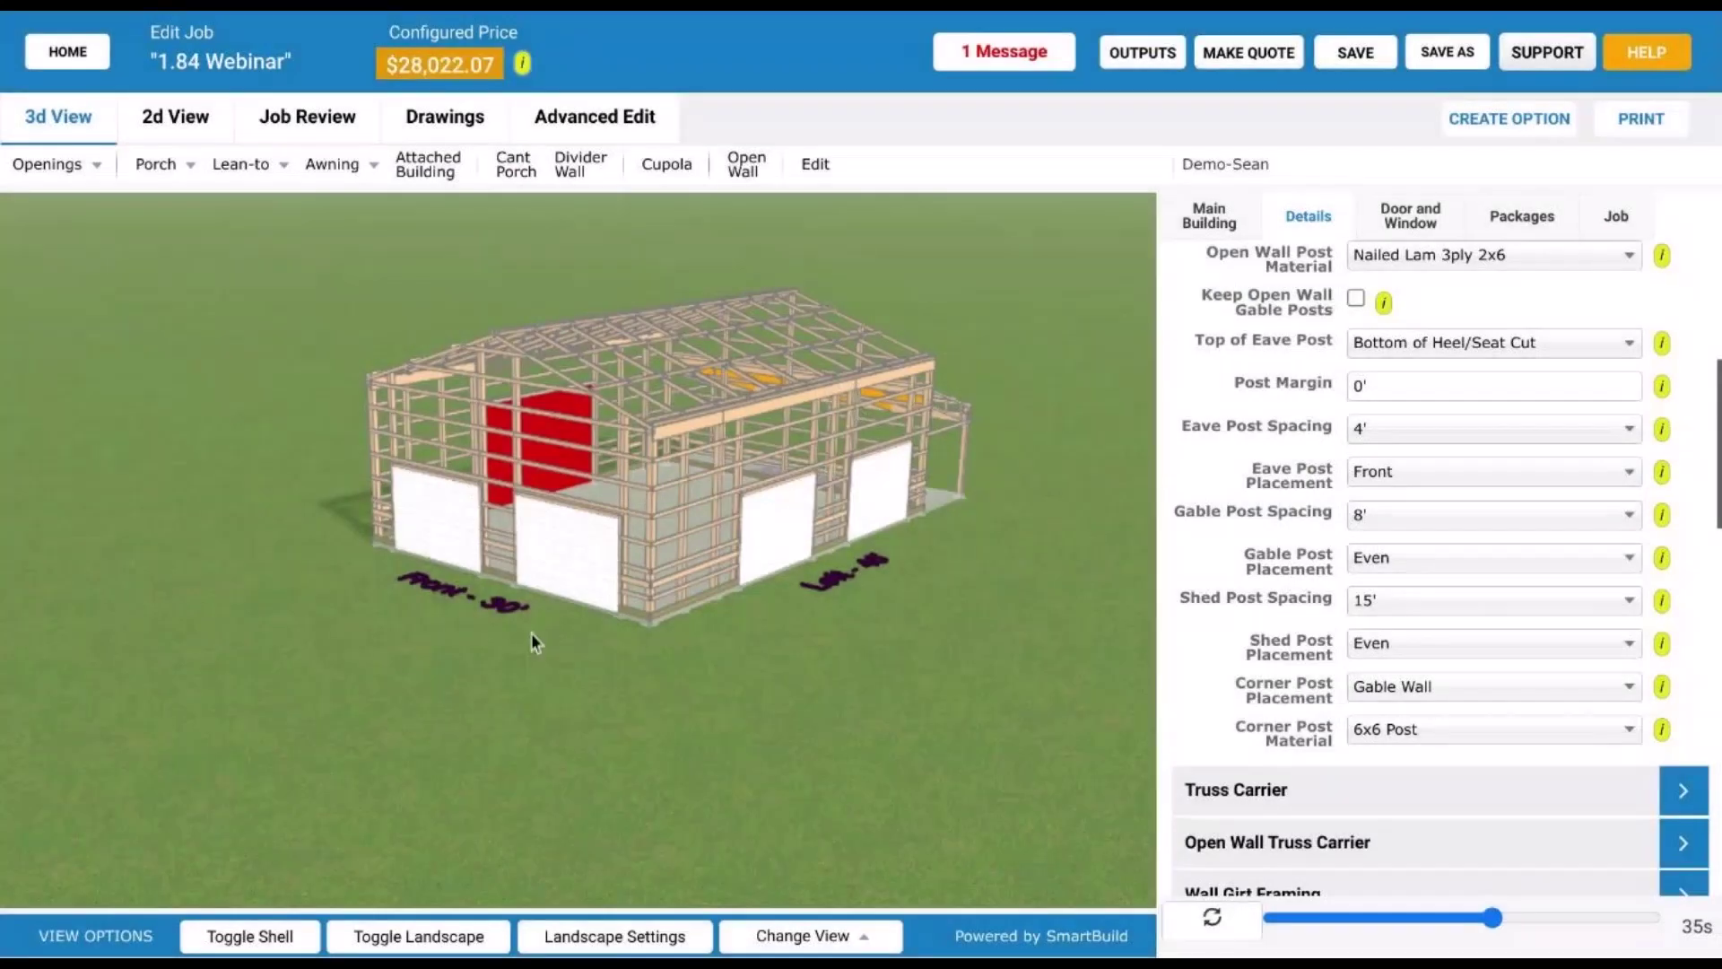
- Start creating a window, include all styles, and filter the available openings to a width of 4'
left_click_drag(531, 633, 753, 645)
left_click(71, 163)
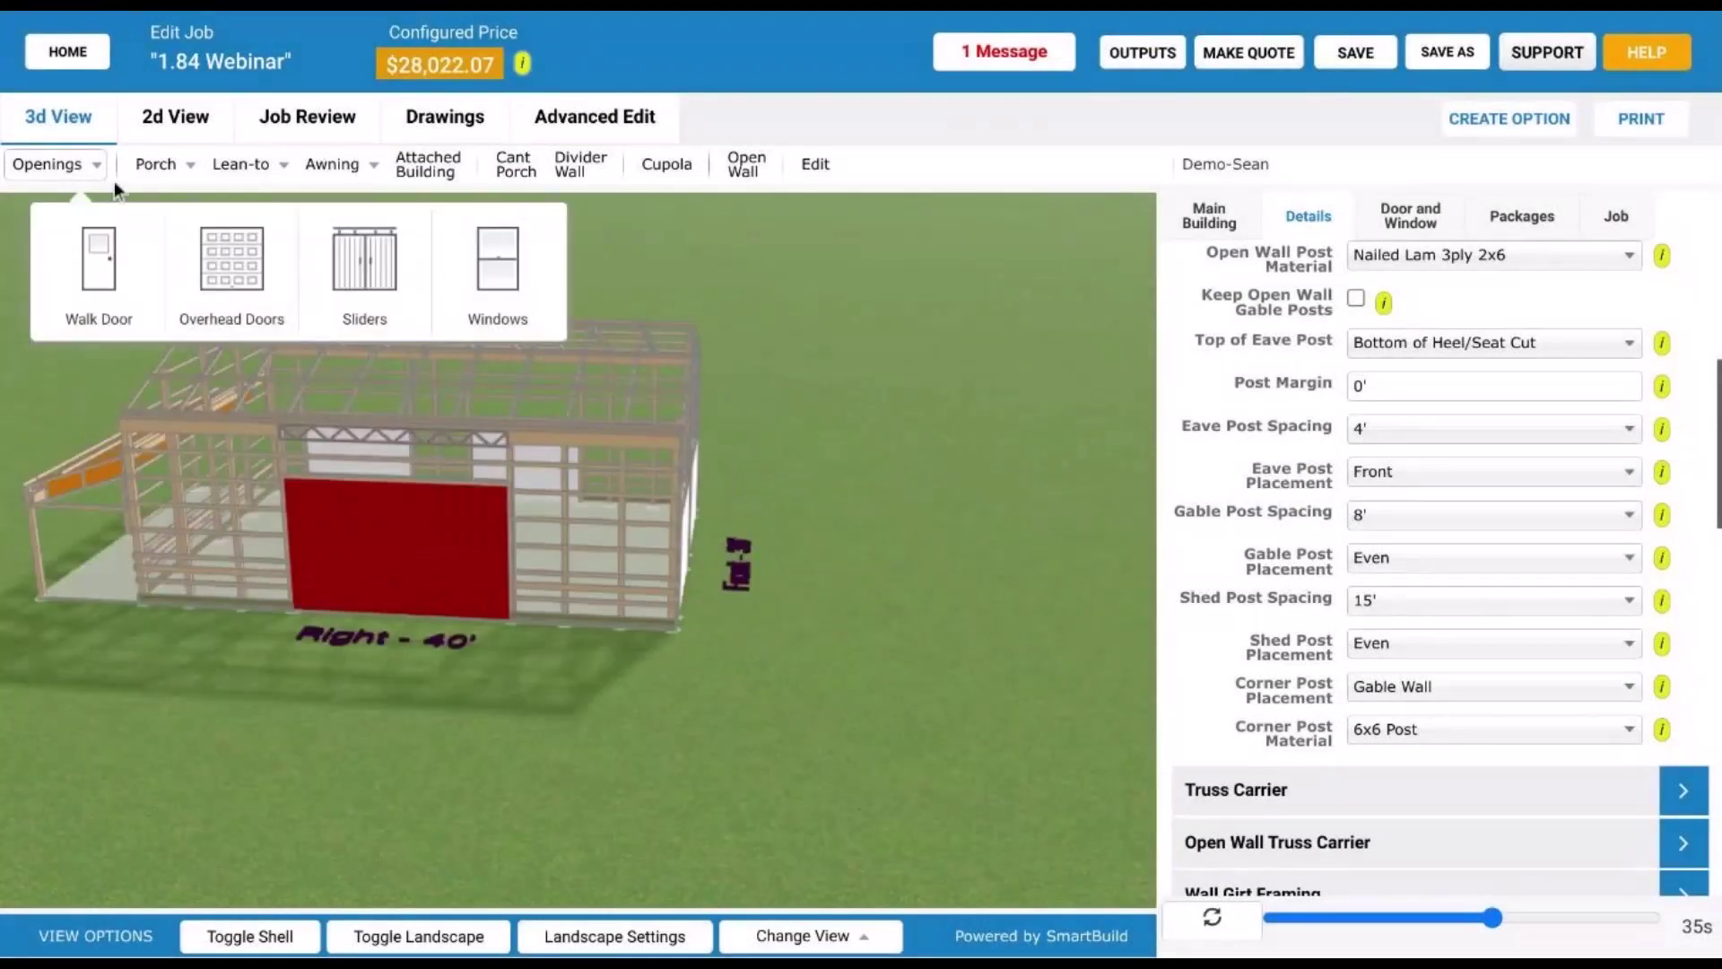
left_click(503, 260)
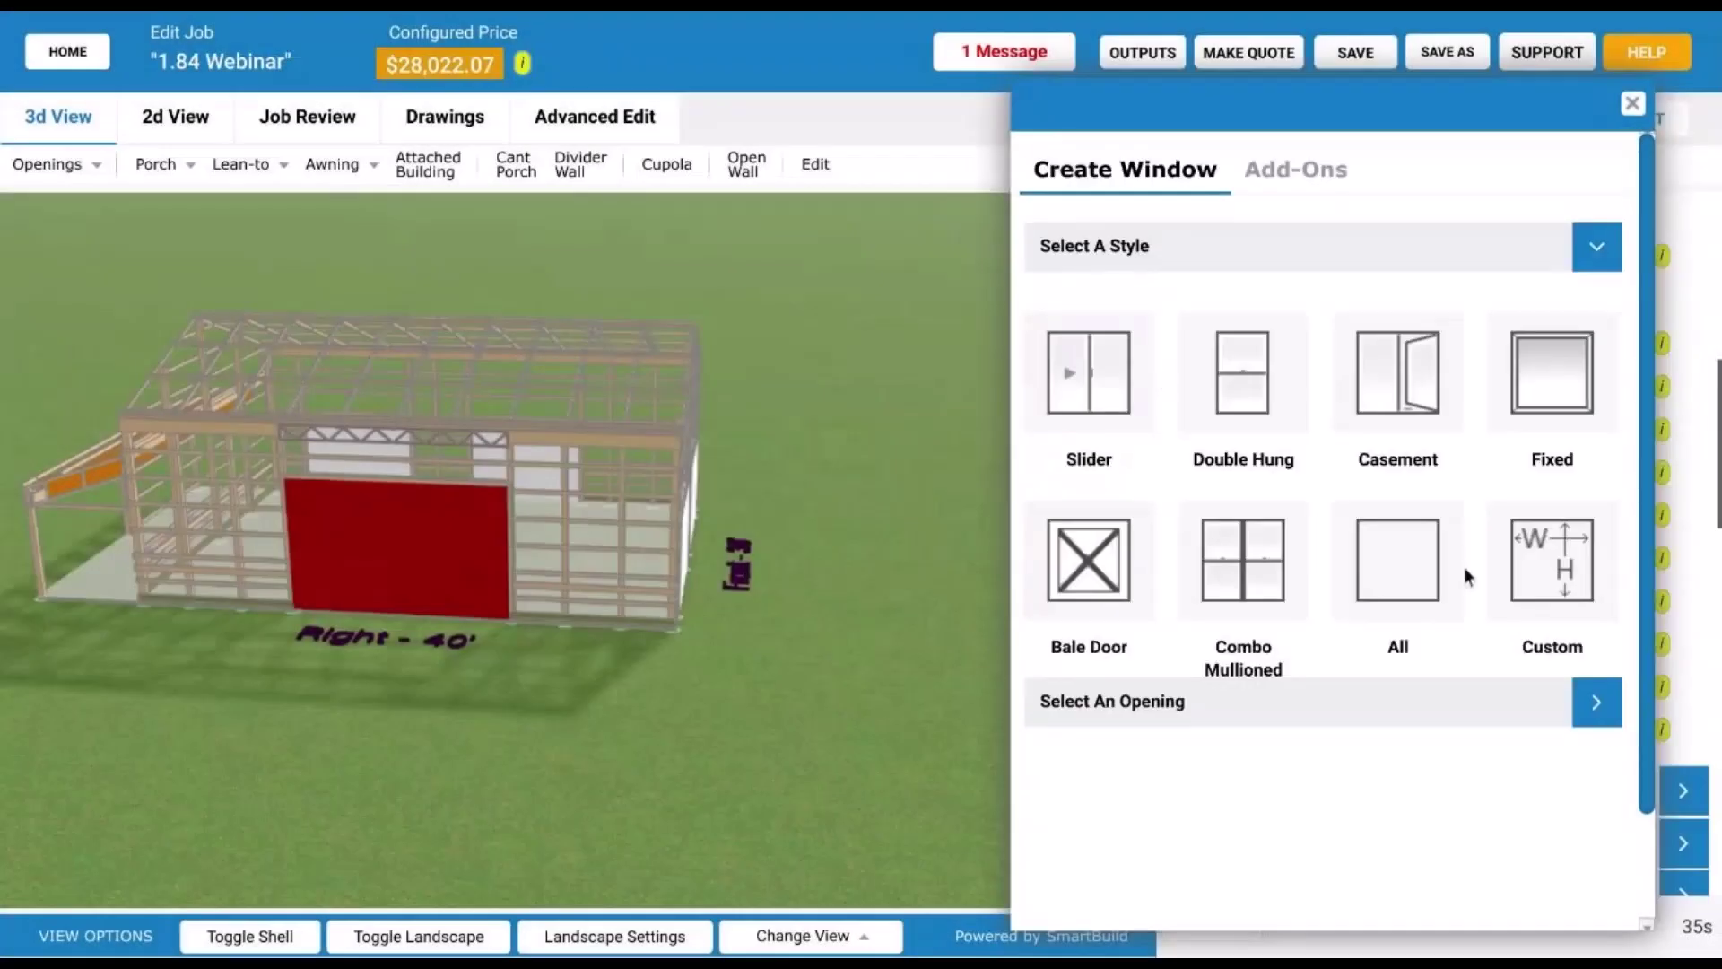
left_click(1397, 574)
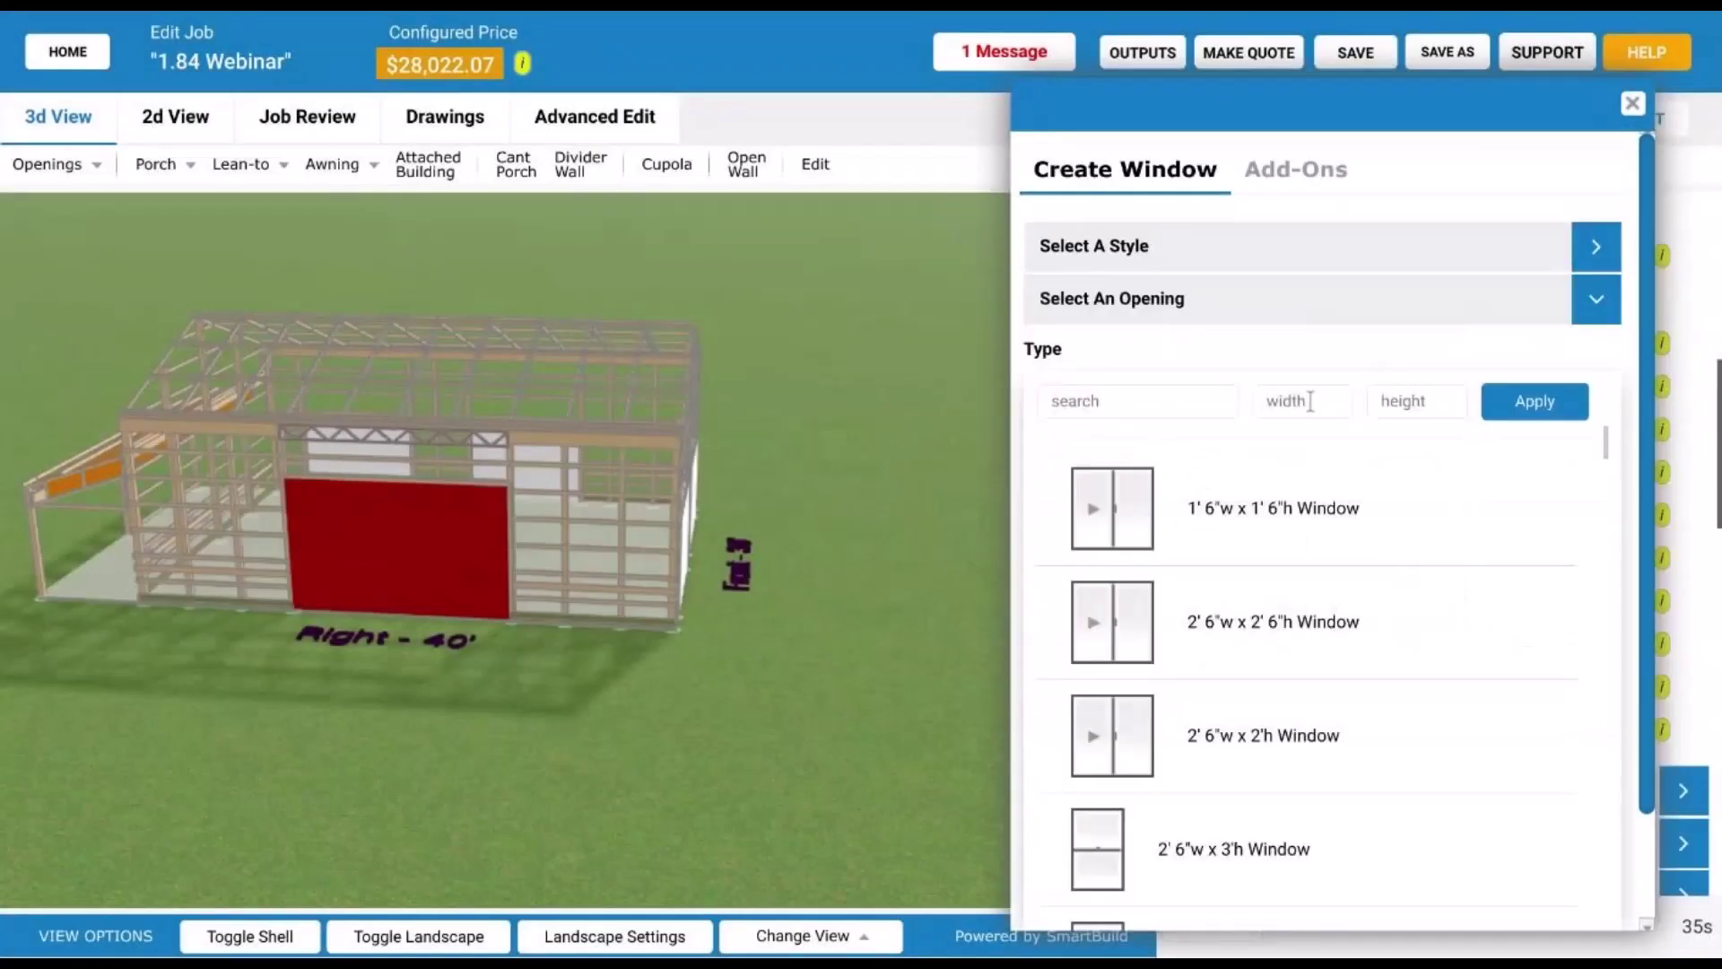
left_click(1311, 401)
type("4")
left_click(1561, 409)
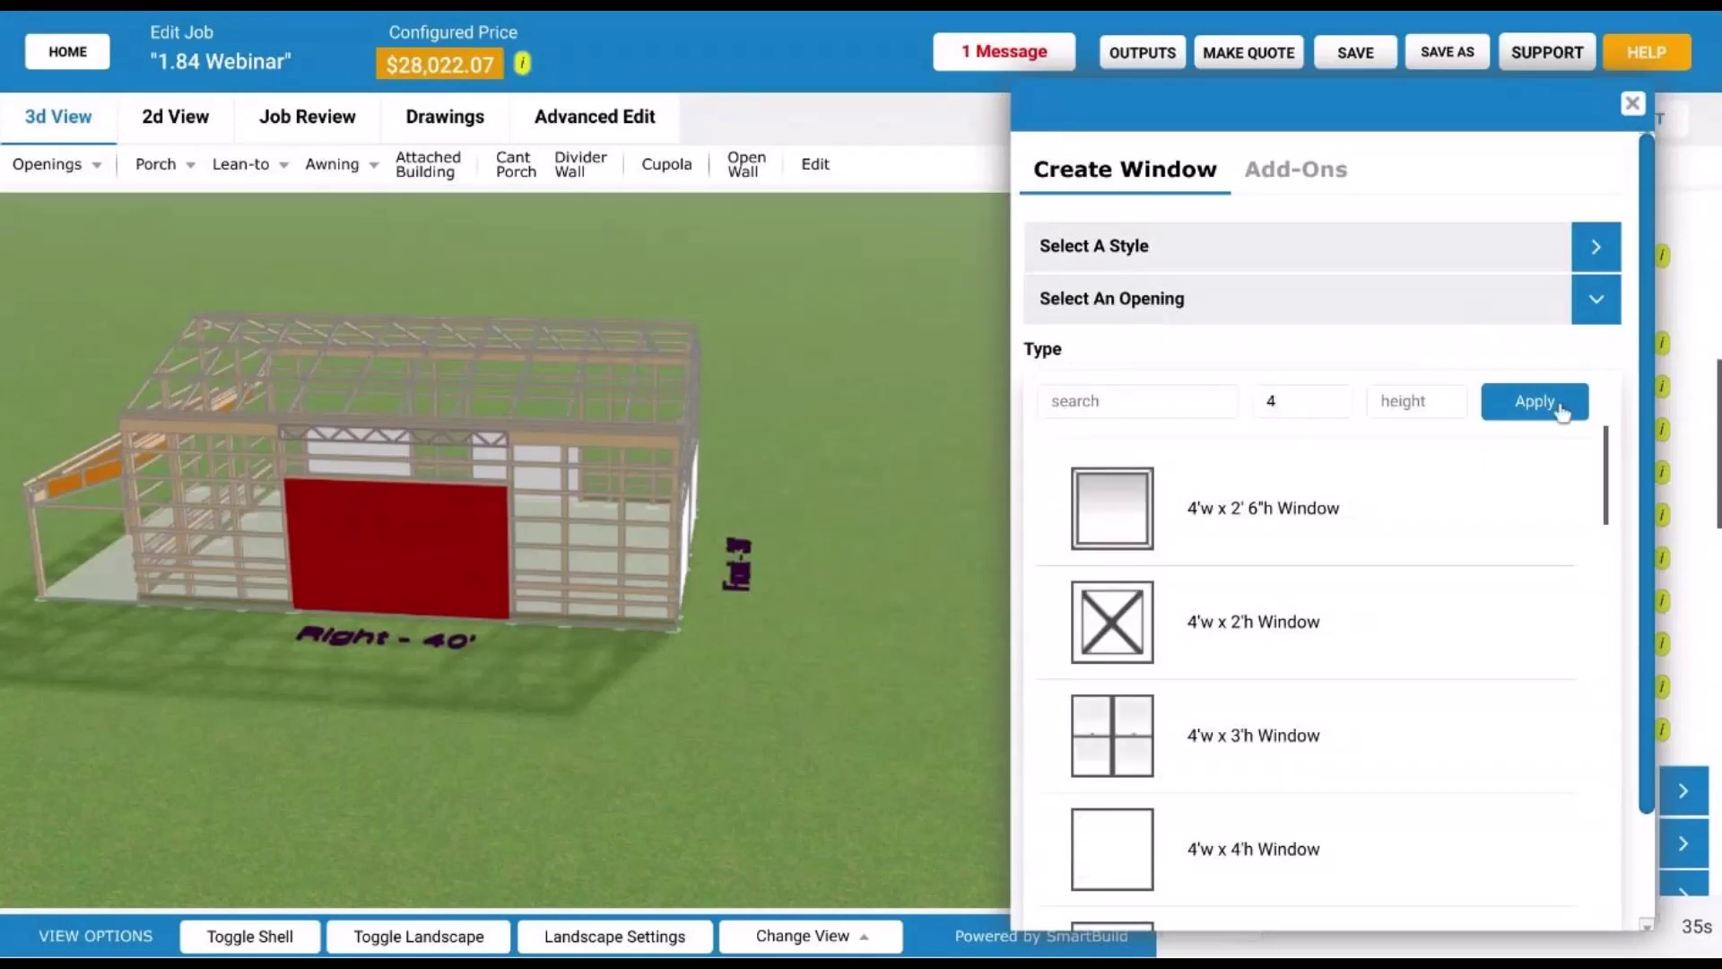
- Place a 4'w x 2' 6"h window on the left wall, between the front corner and the nearest overhead door
left_click(1288, 526)
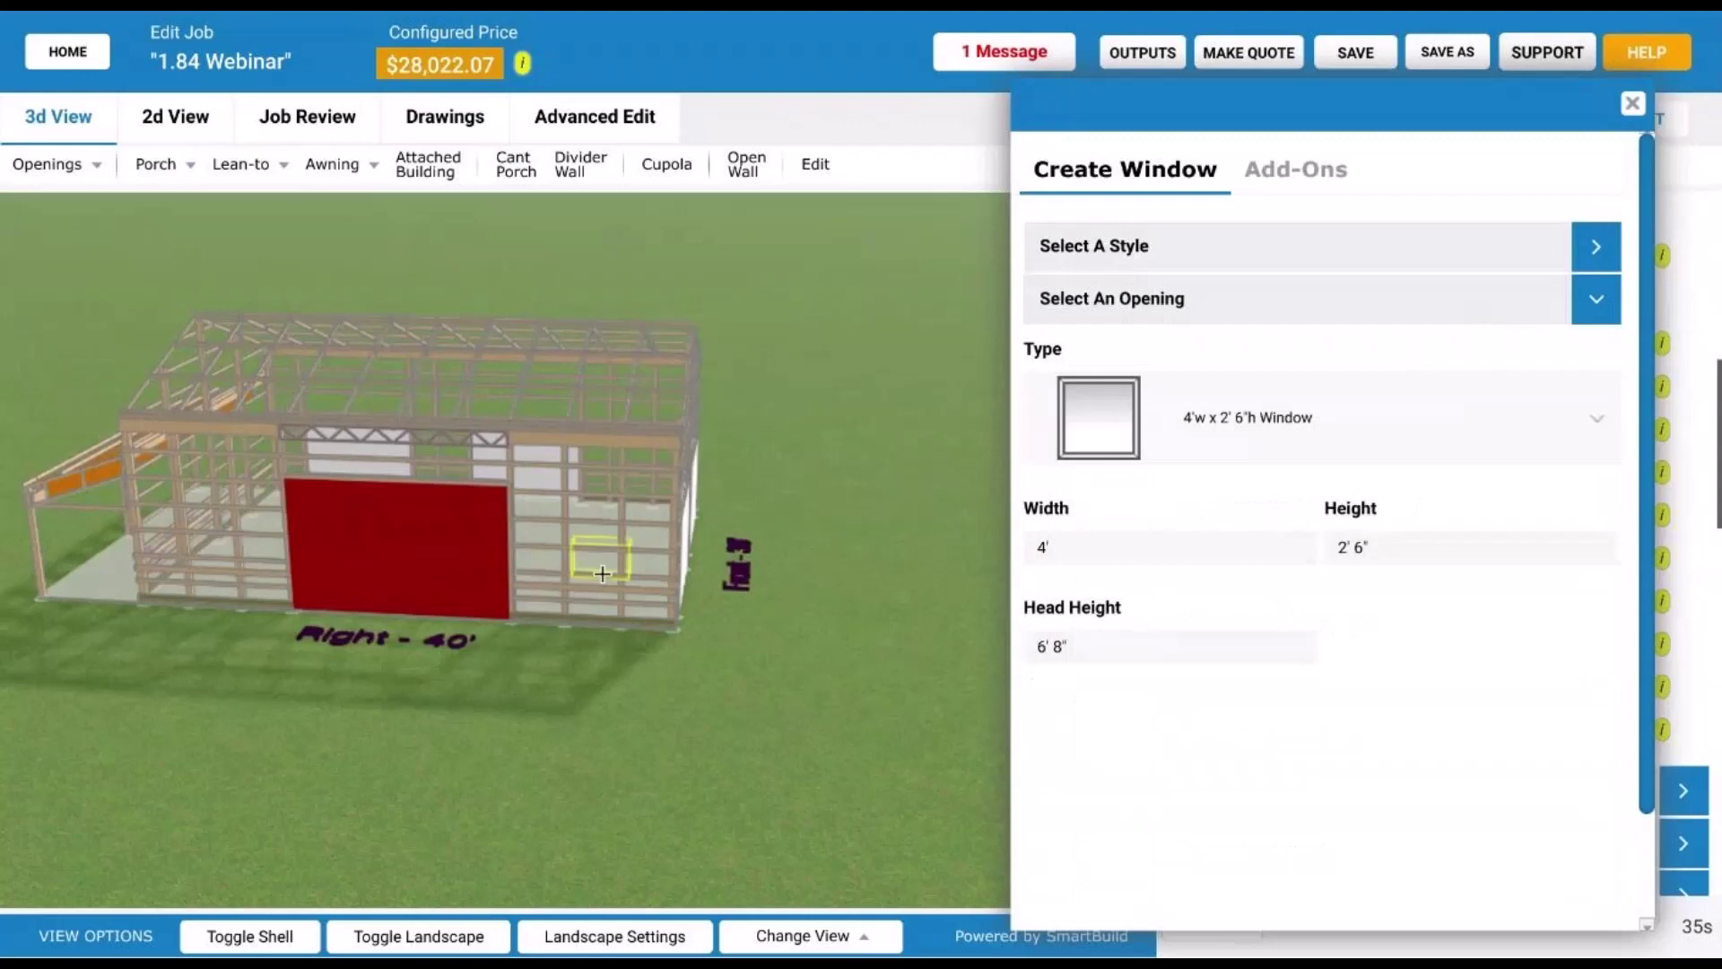
scroll(573, 559, "up", 5)
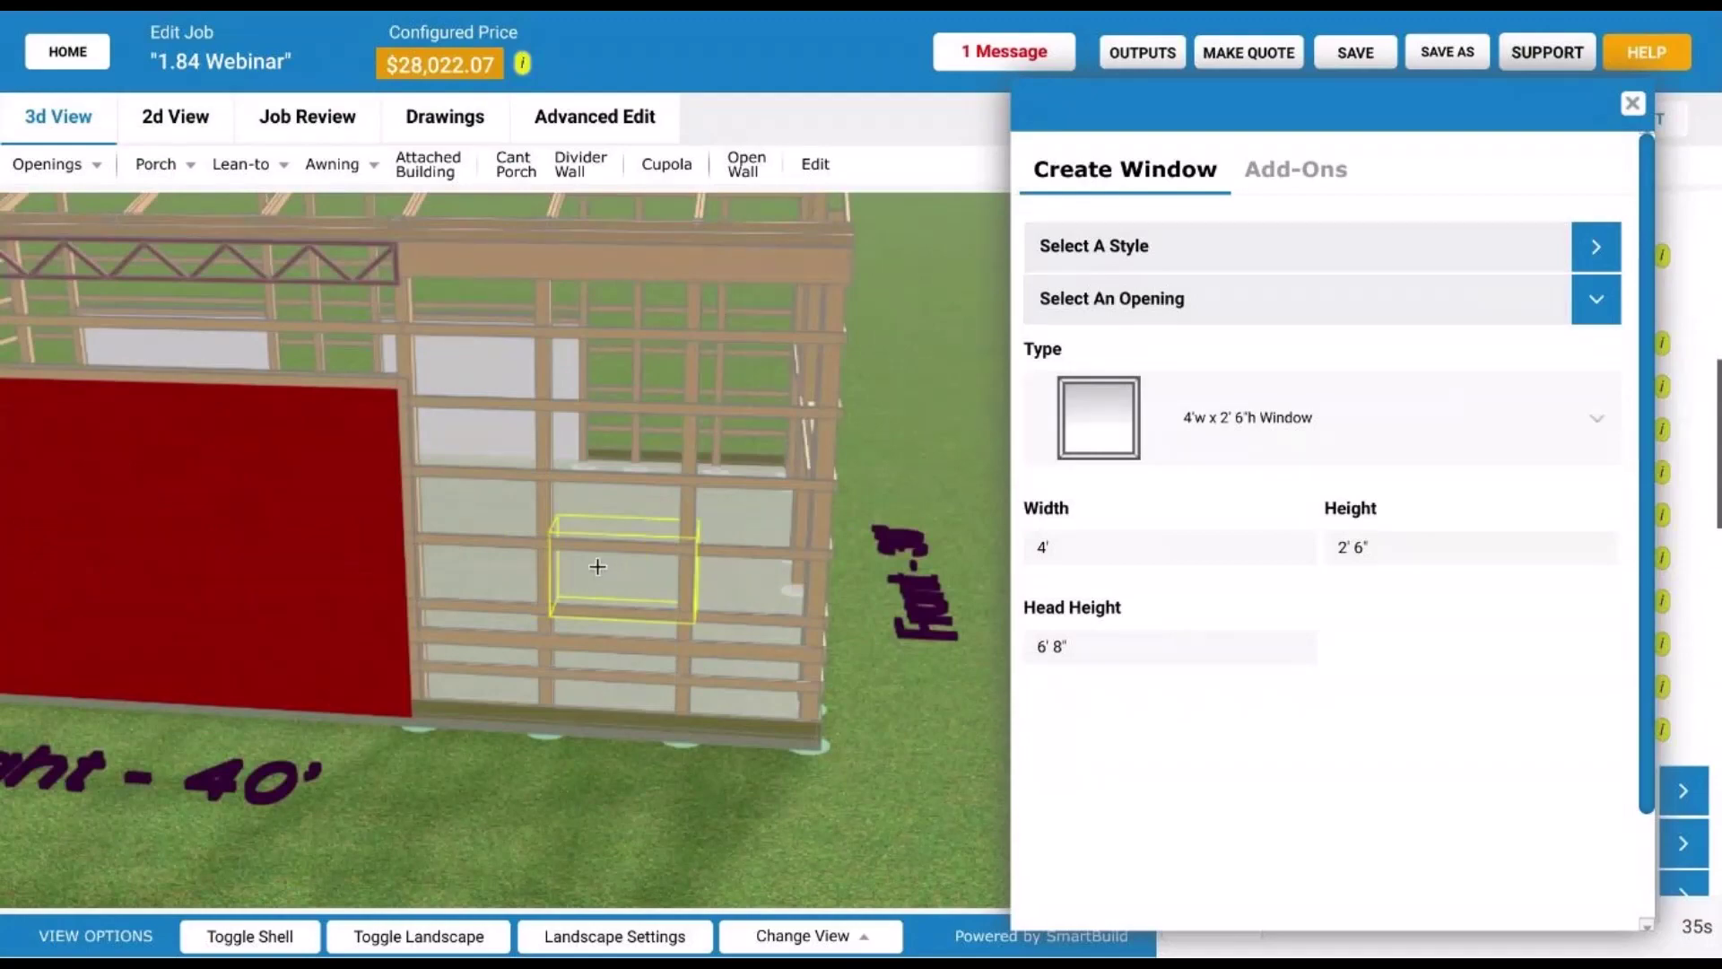
scroll(646, 571, "down", 2)
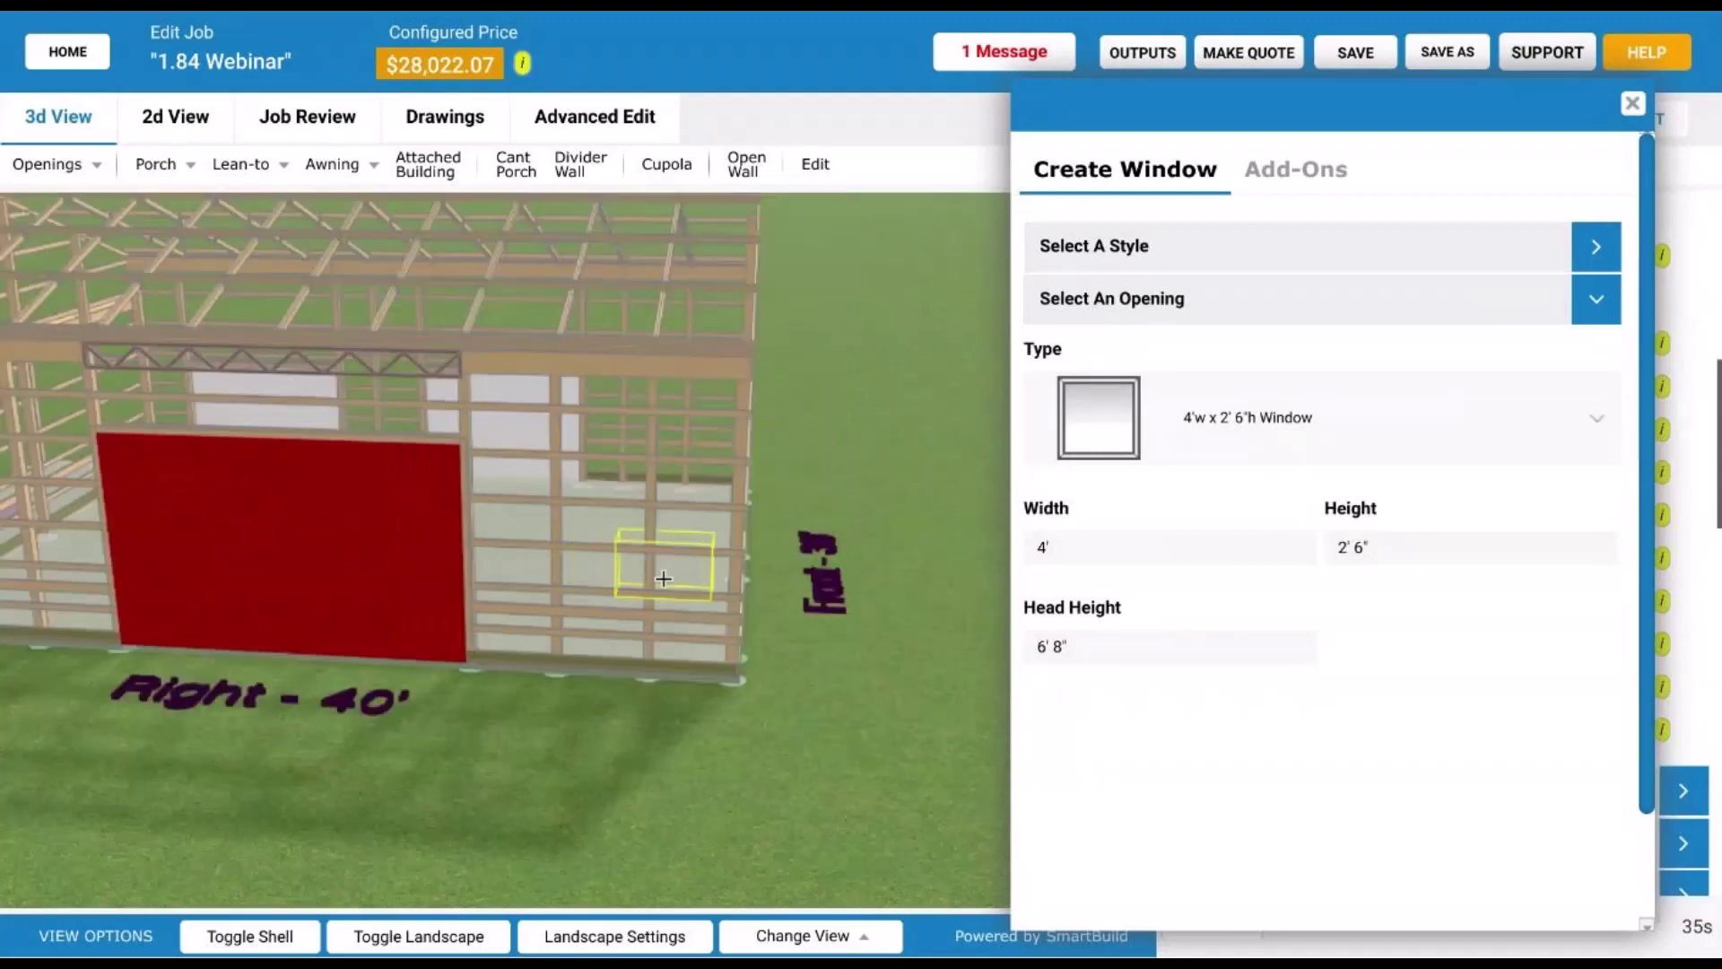
left_click_drag(650, 575, 165, 607)
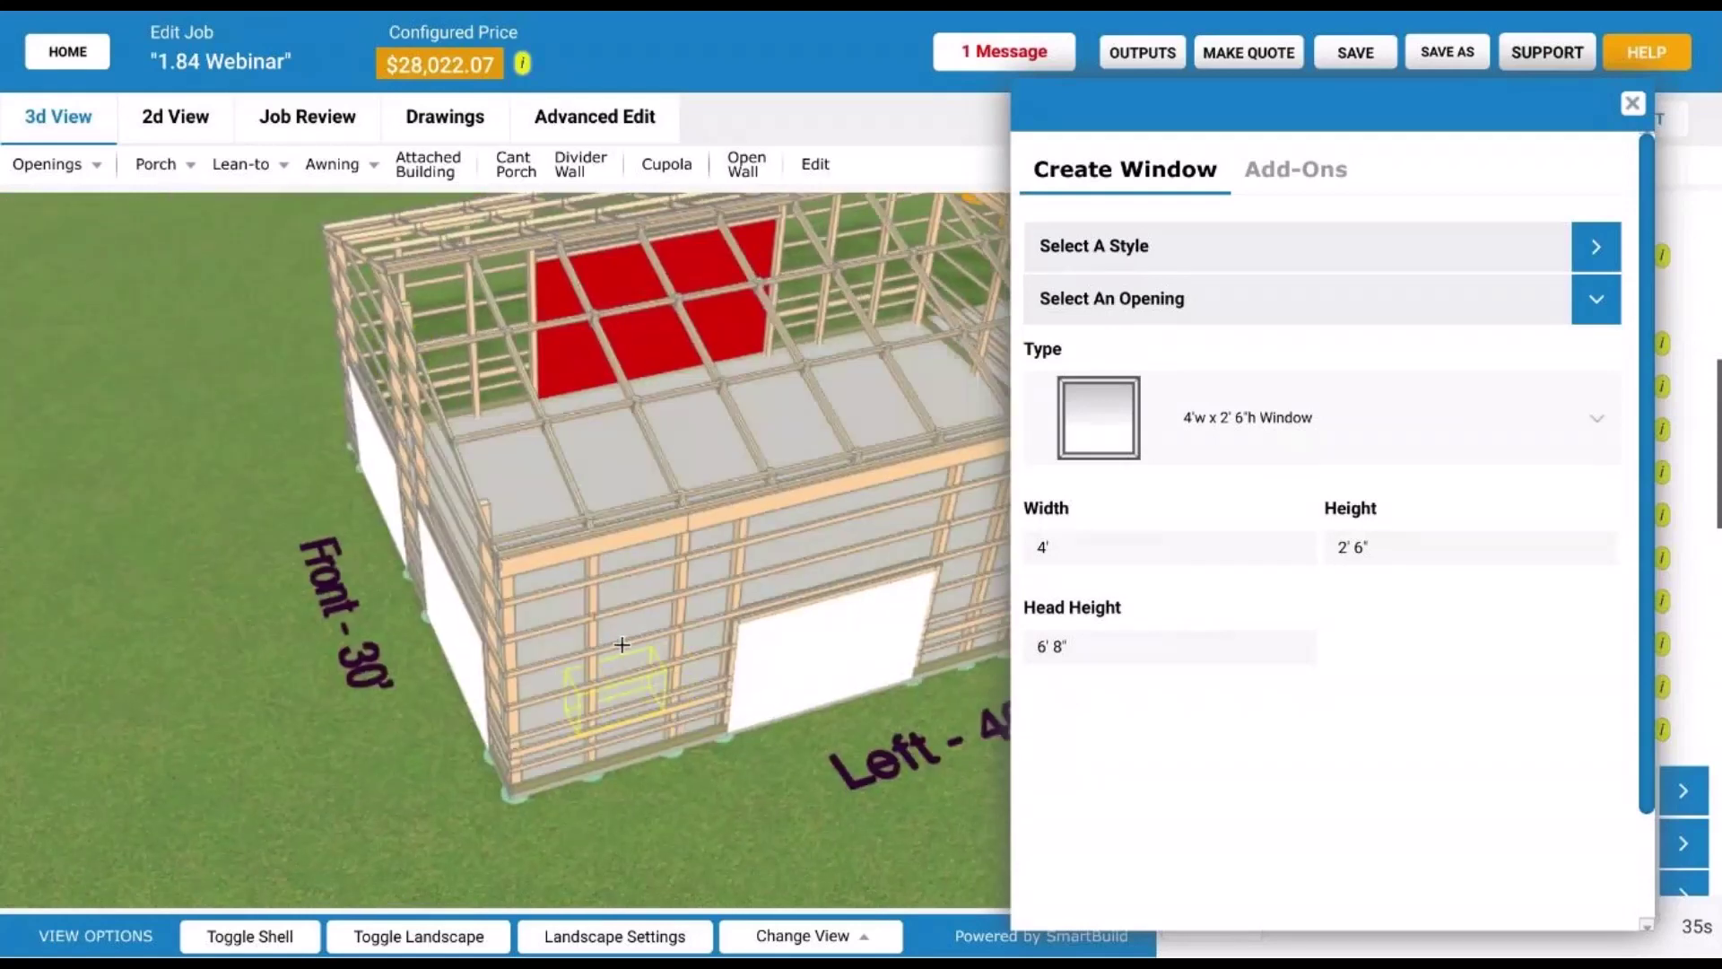
left_click(593, 635)
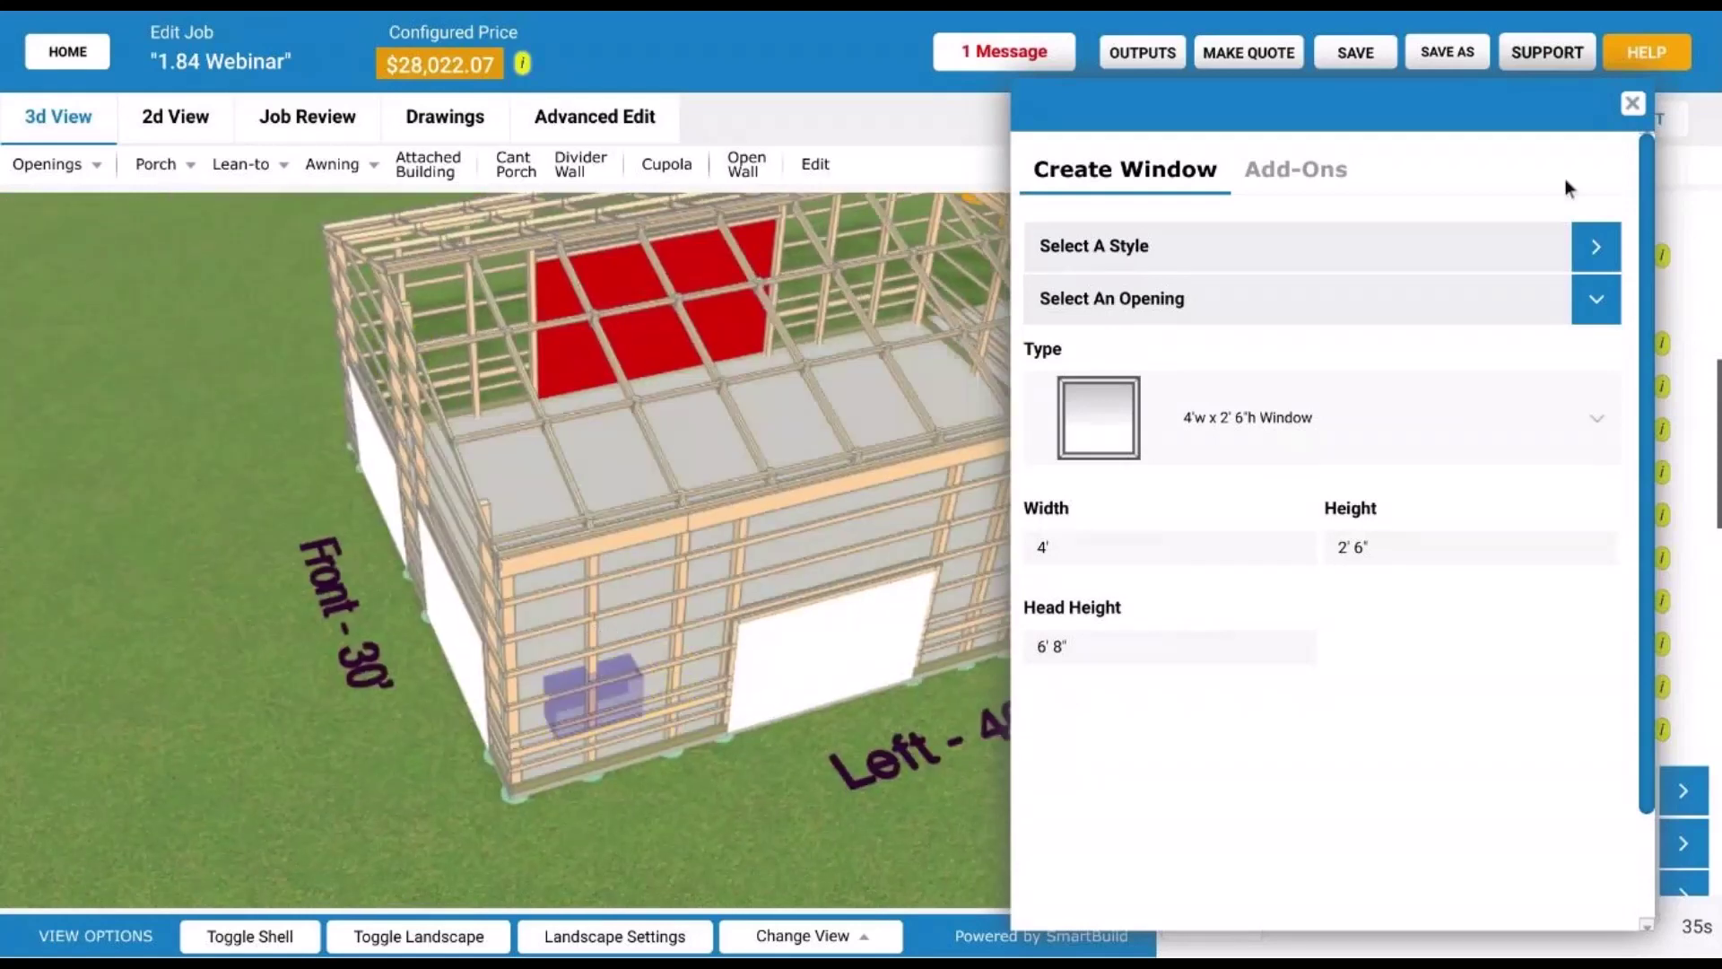
left_click(1634, 104)
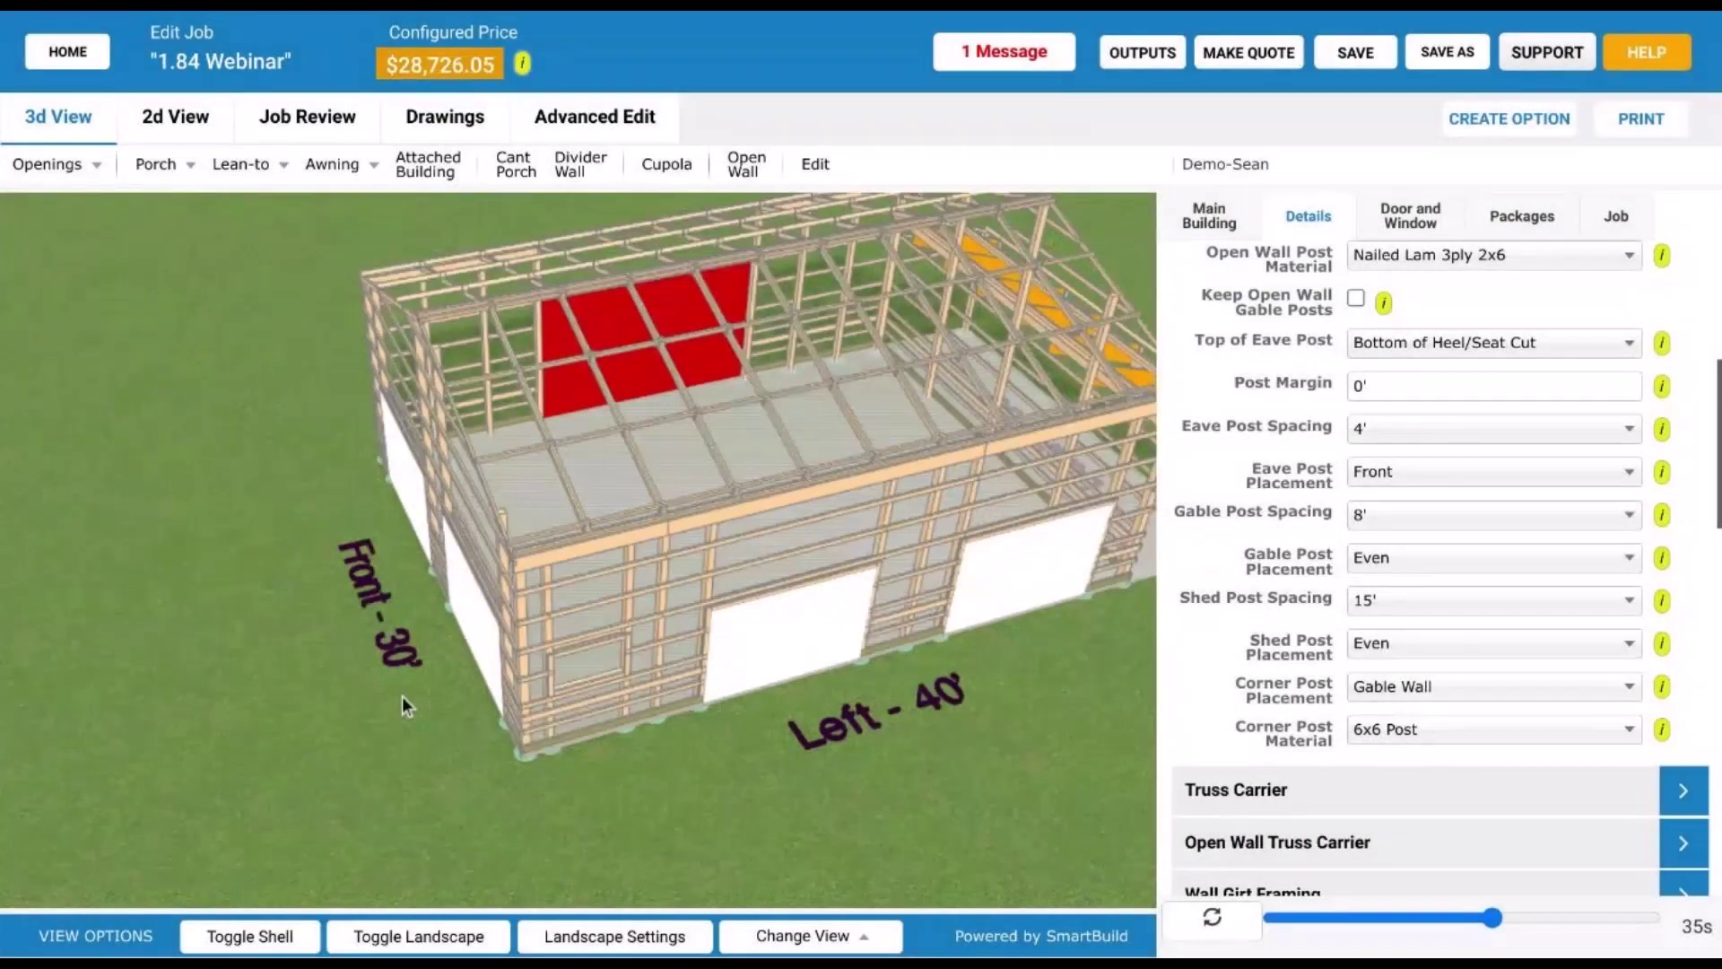
- Examine the post and girt framing around the new left-wall window and look through the building's detail categories
left_click_drag(402, 696, 409, 680)
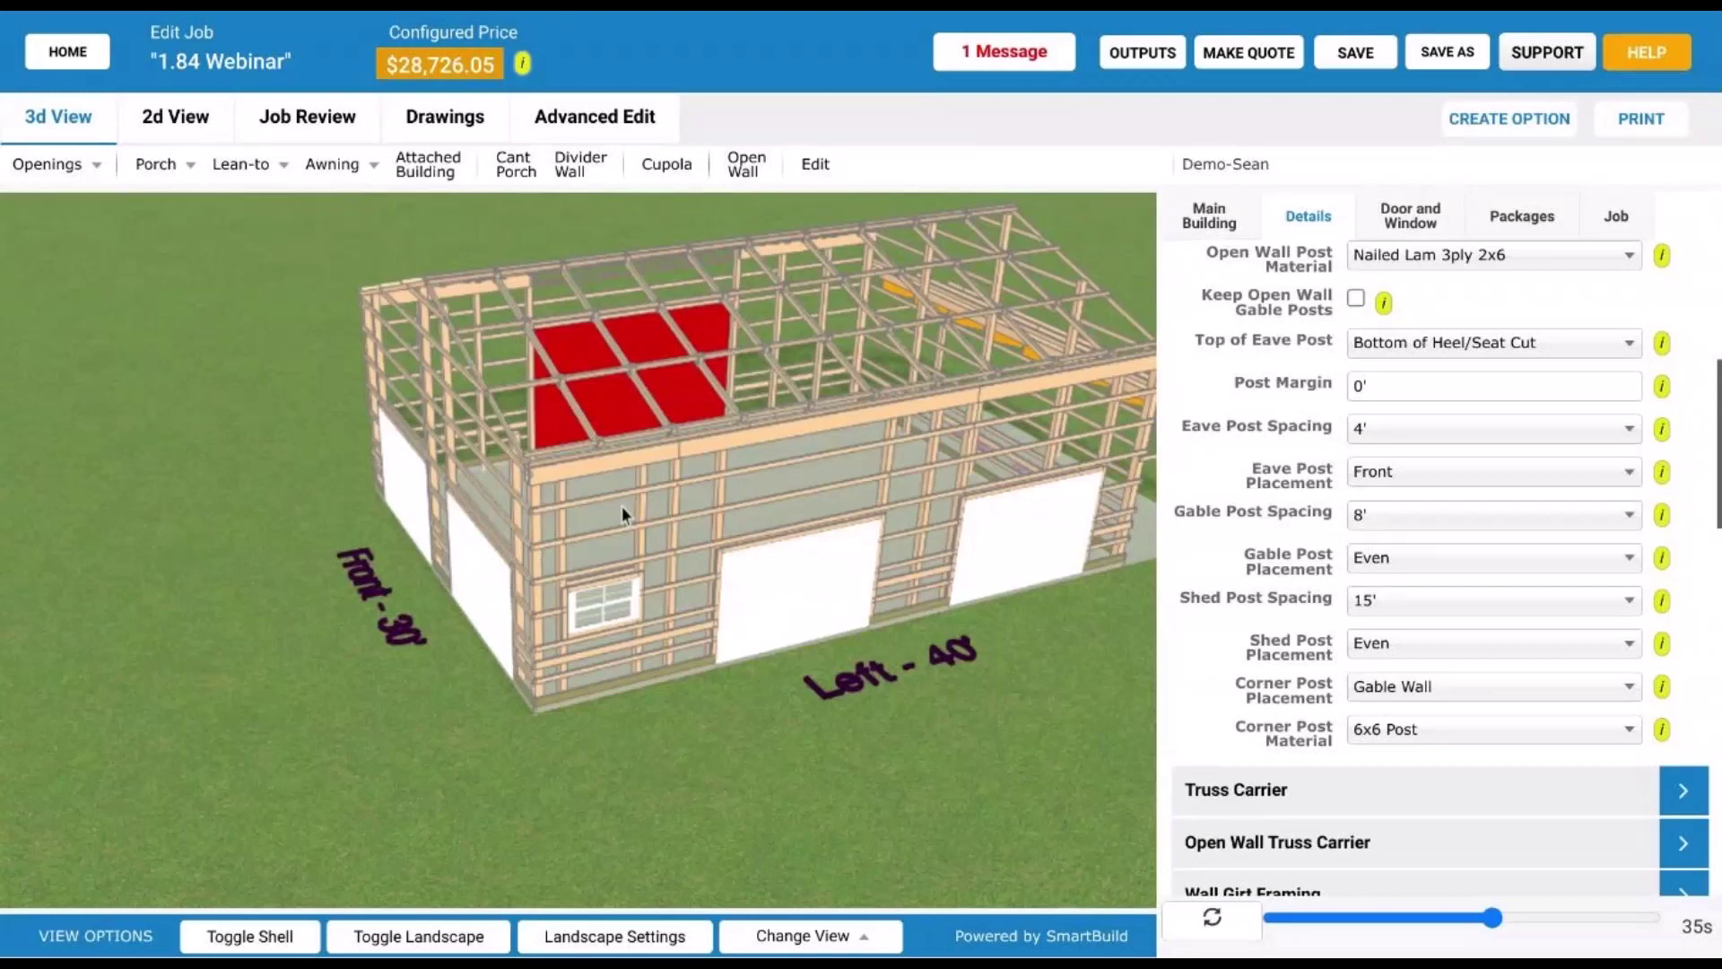
left_click_drag(622, 506, 486, 533)
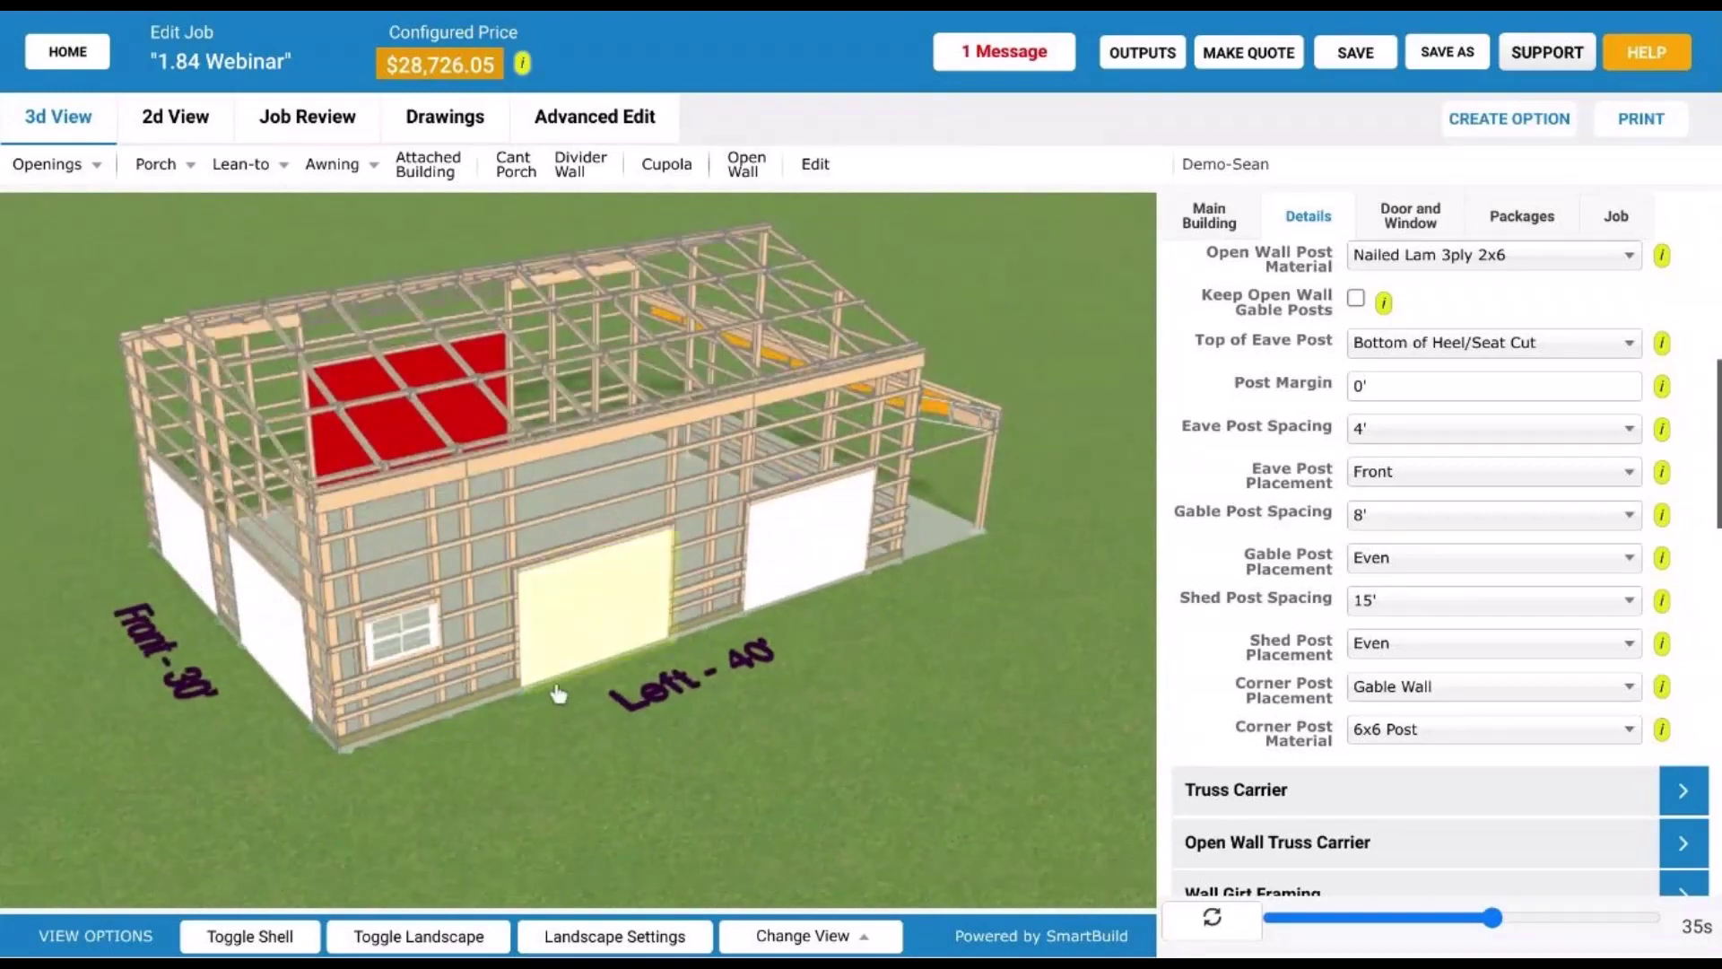
scroll(584, 658, "down", 3)
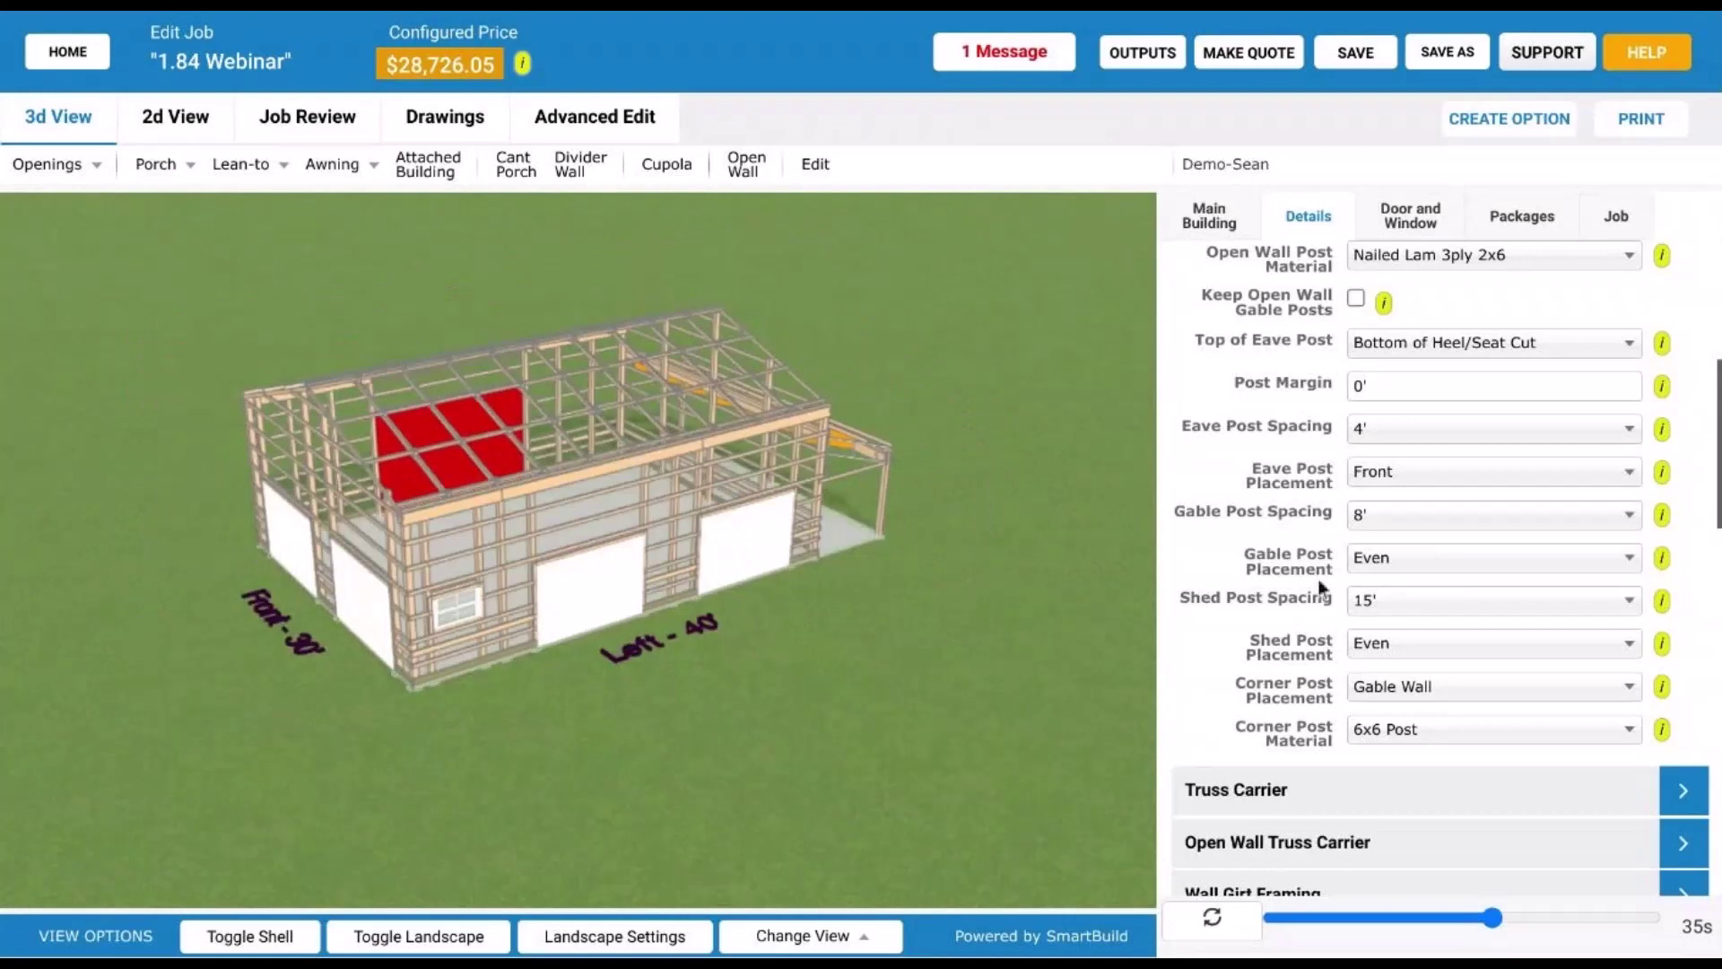
scroll(1274, 416, "up", 3)
left_click(1332, 270)
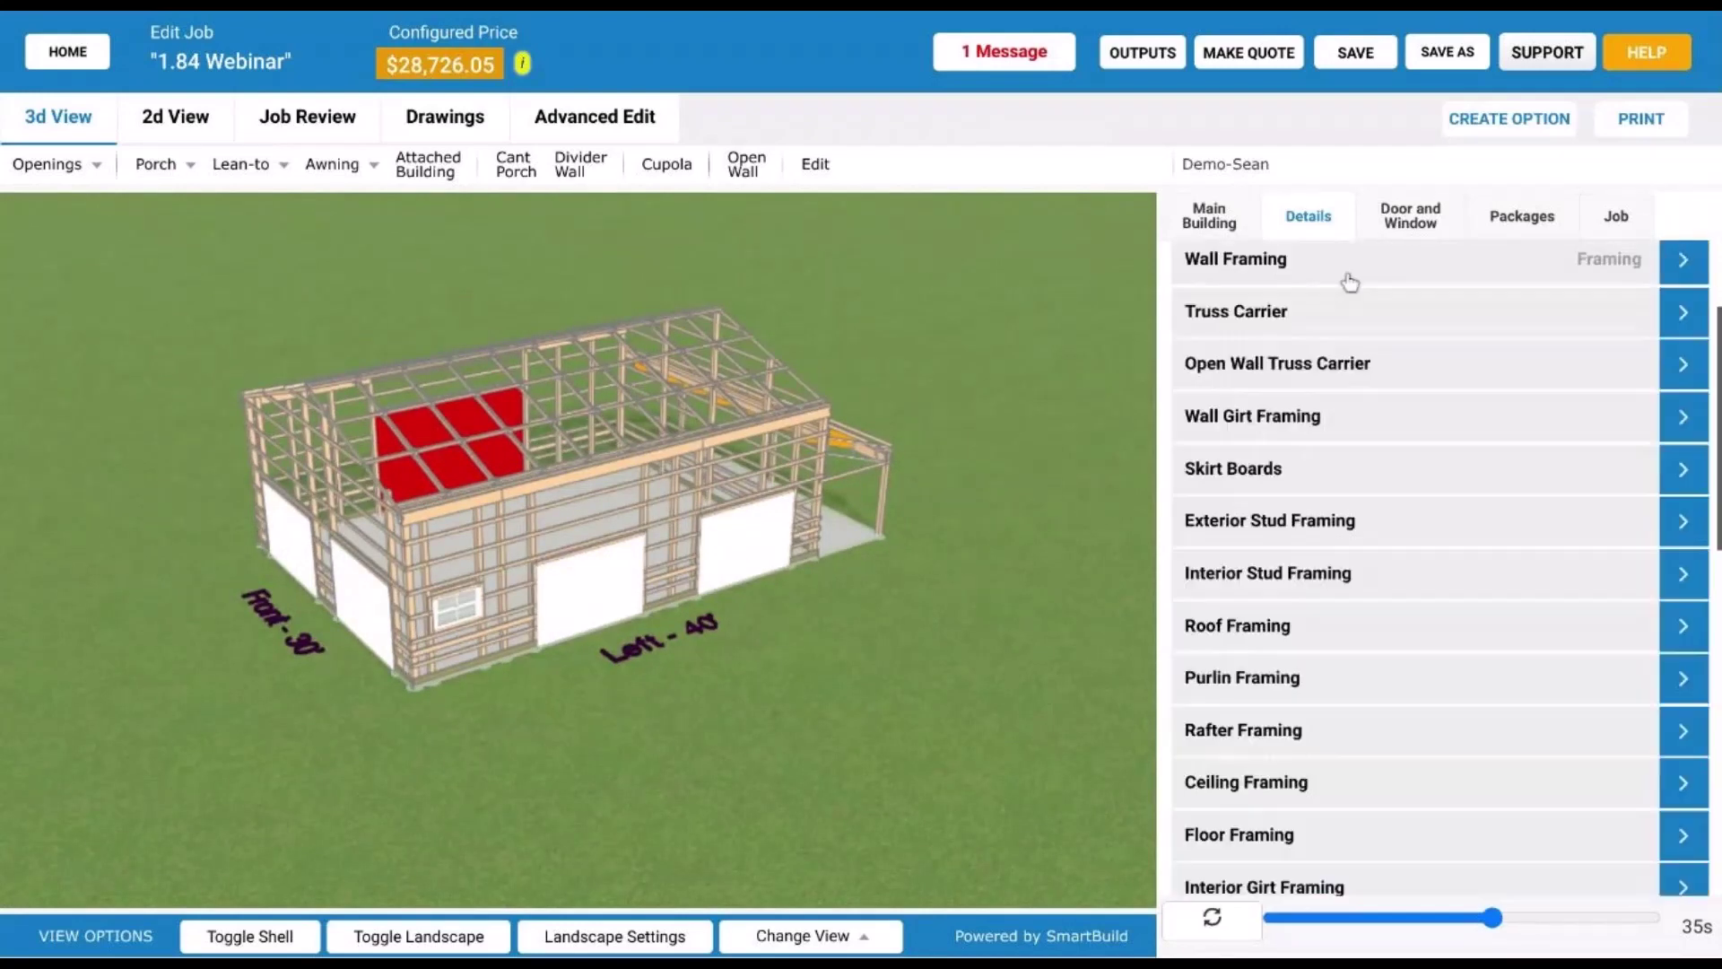
scroll(1334, 519, "up", 1)
scroll(1342, 514, "up", 1)
scroll(1343, 514, "down", 8)
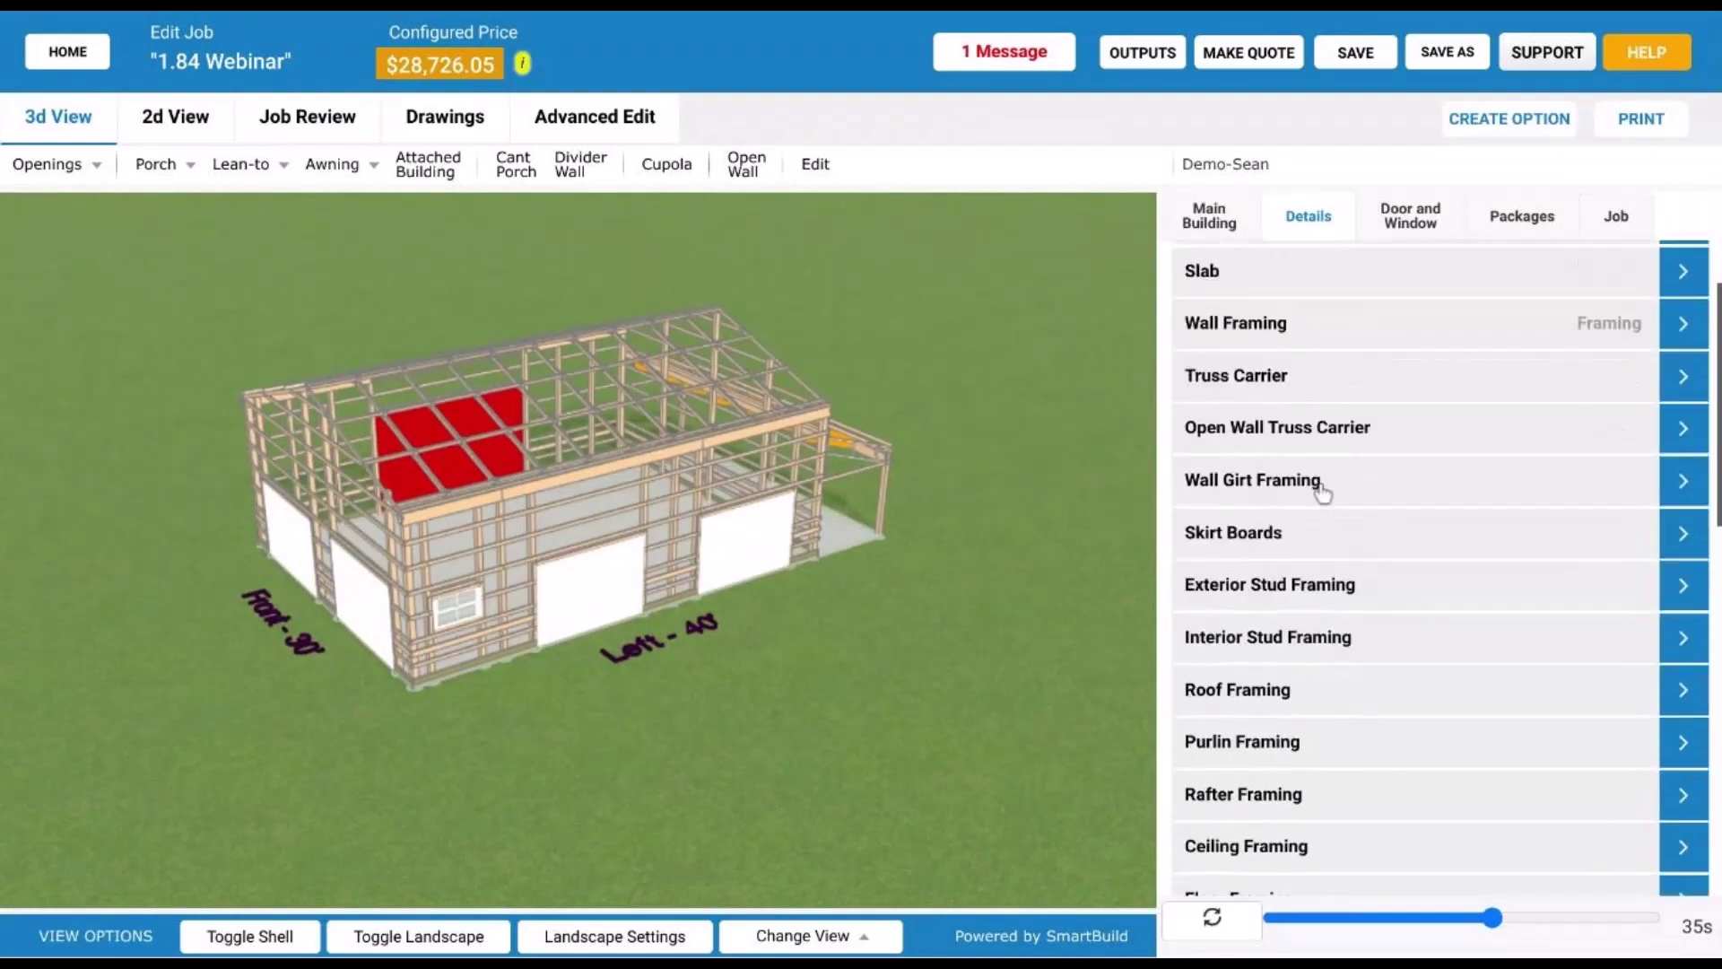
scroll(1323, 492, "down", 5)
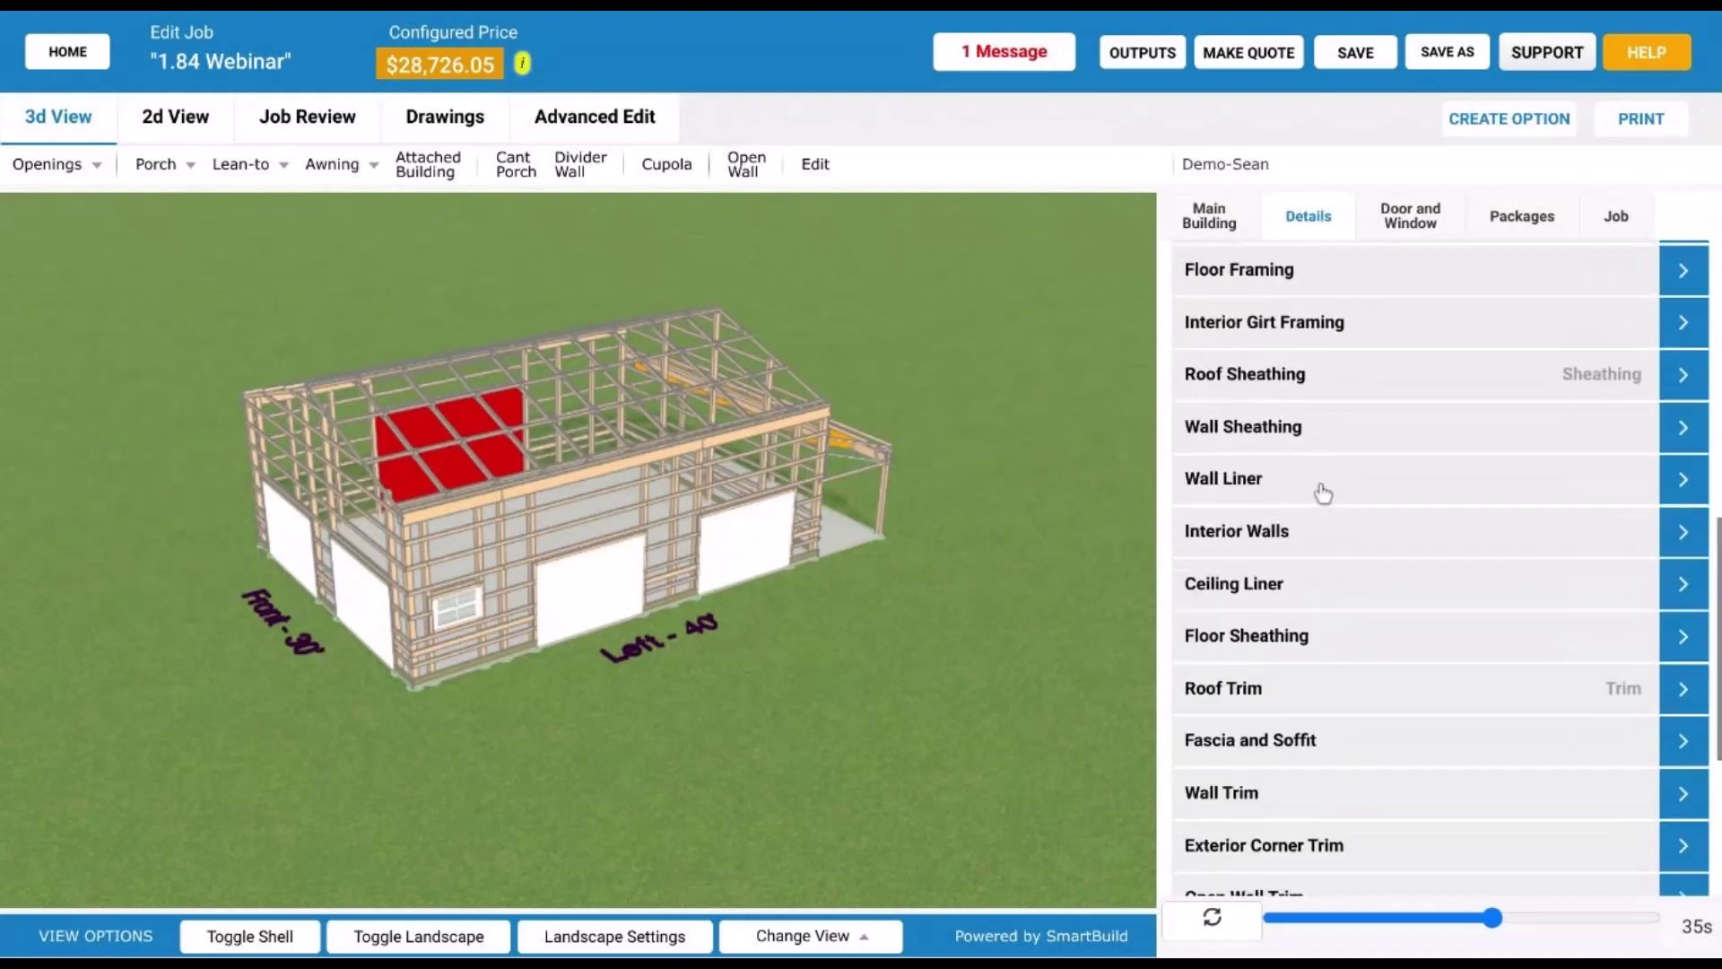
- Add one louvered 2x2 Square Cupola at the center of the main roof and show the building shell
left_click(661, 176)
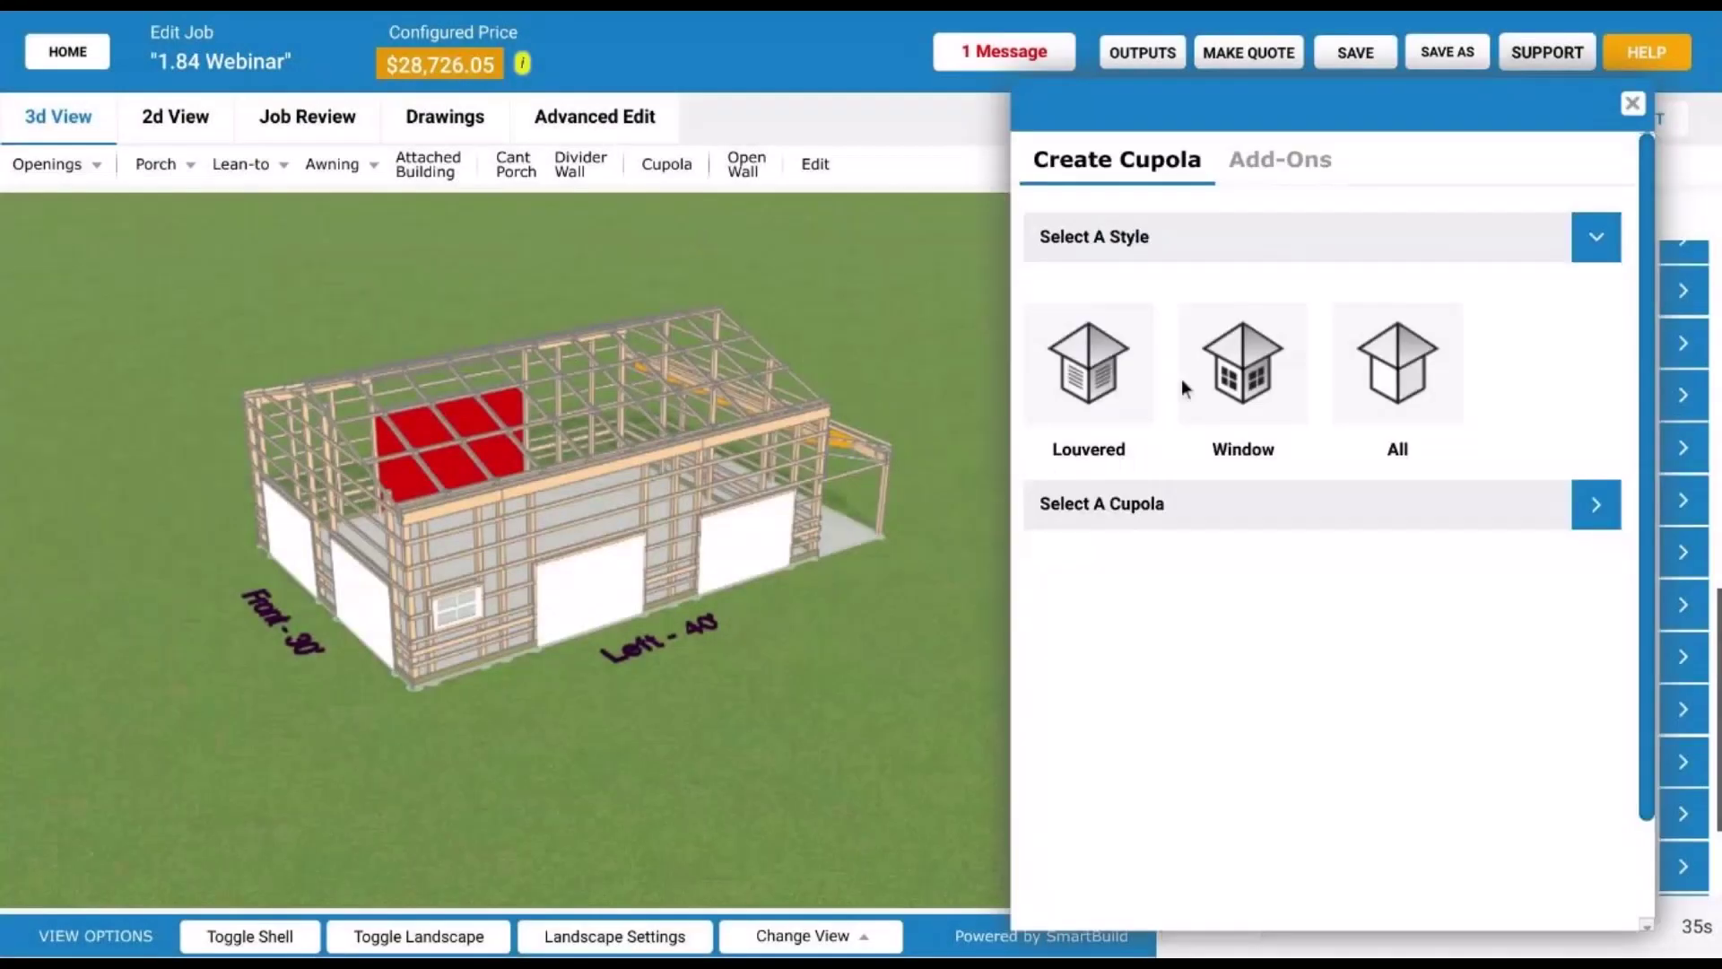
left_click(1122, 375)
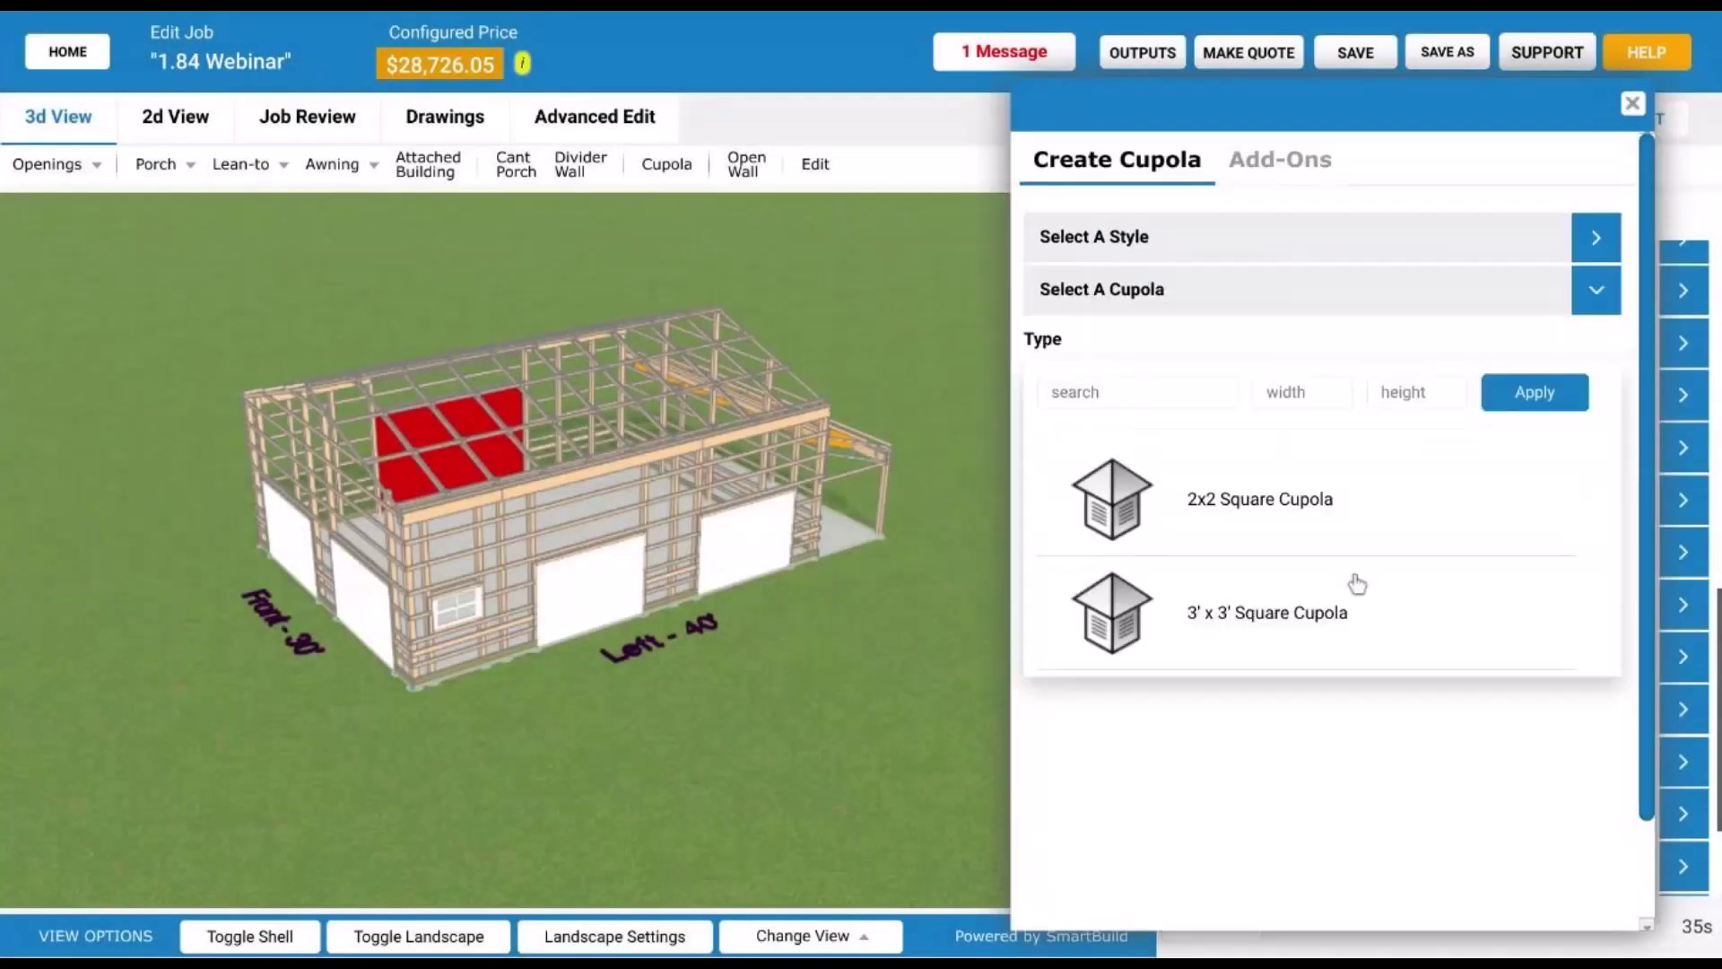
left_click(1311, 525)
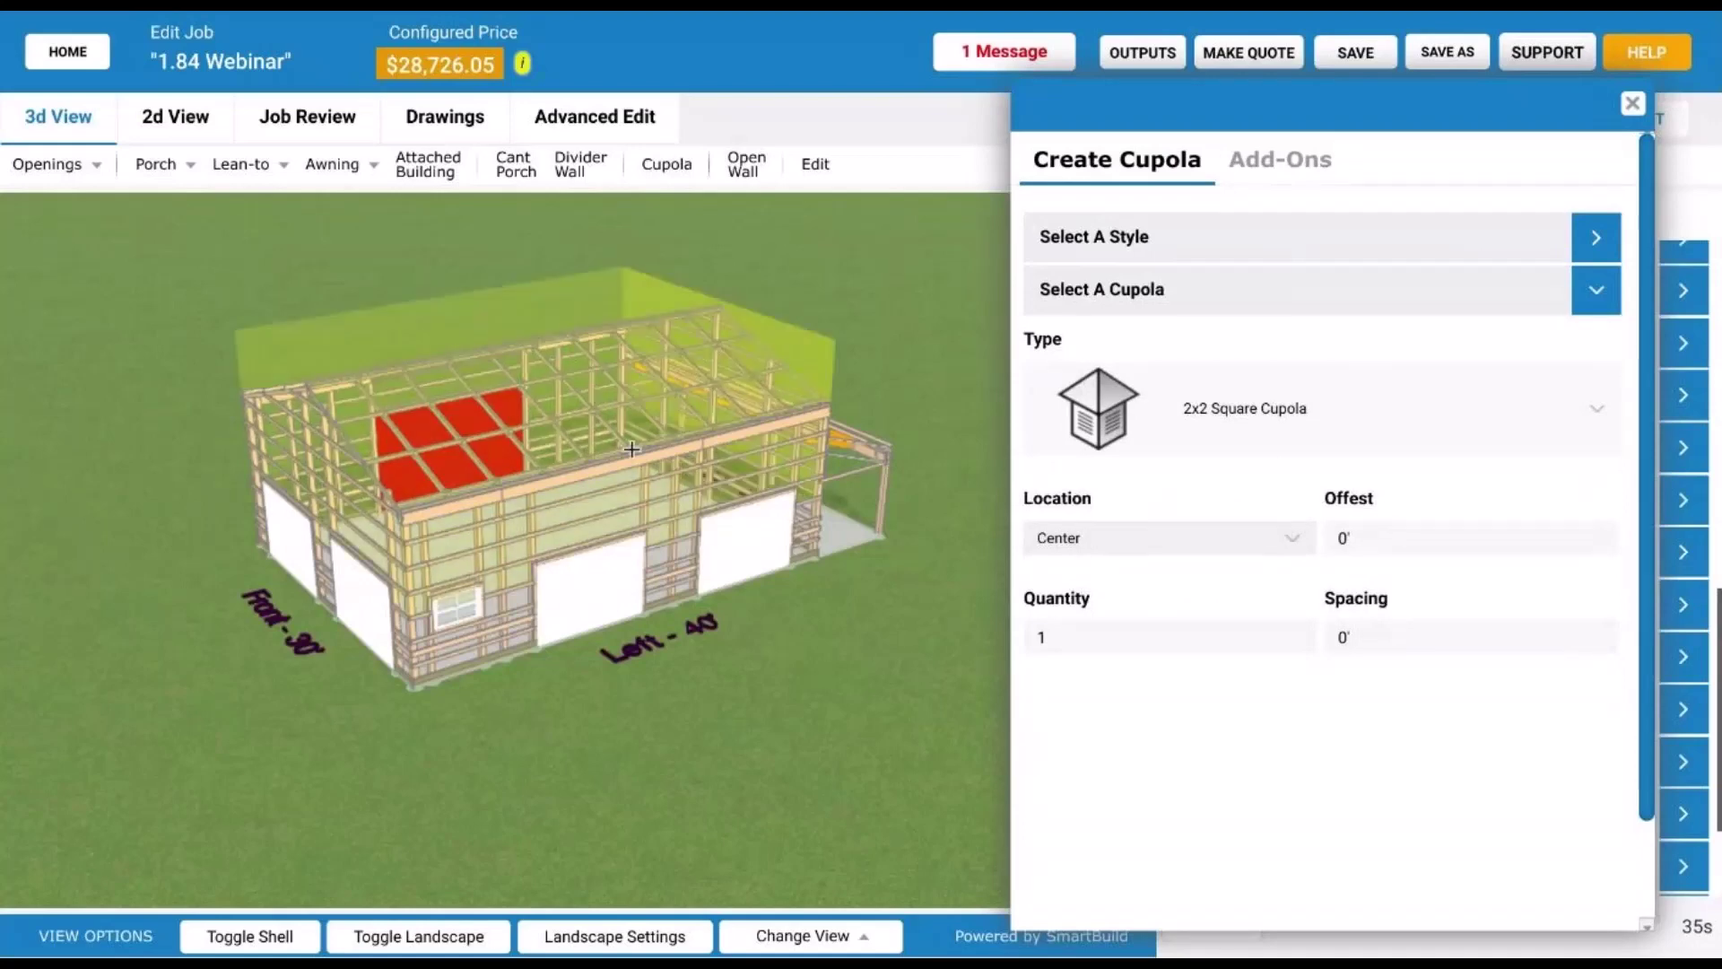
left_click(563, 370)
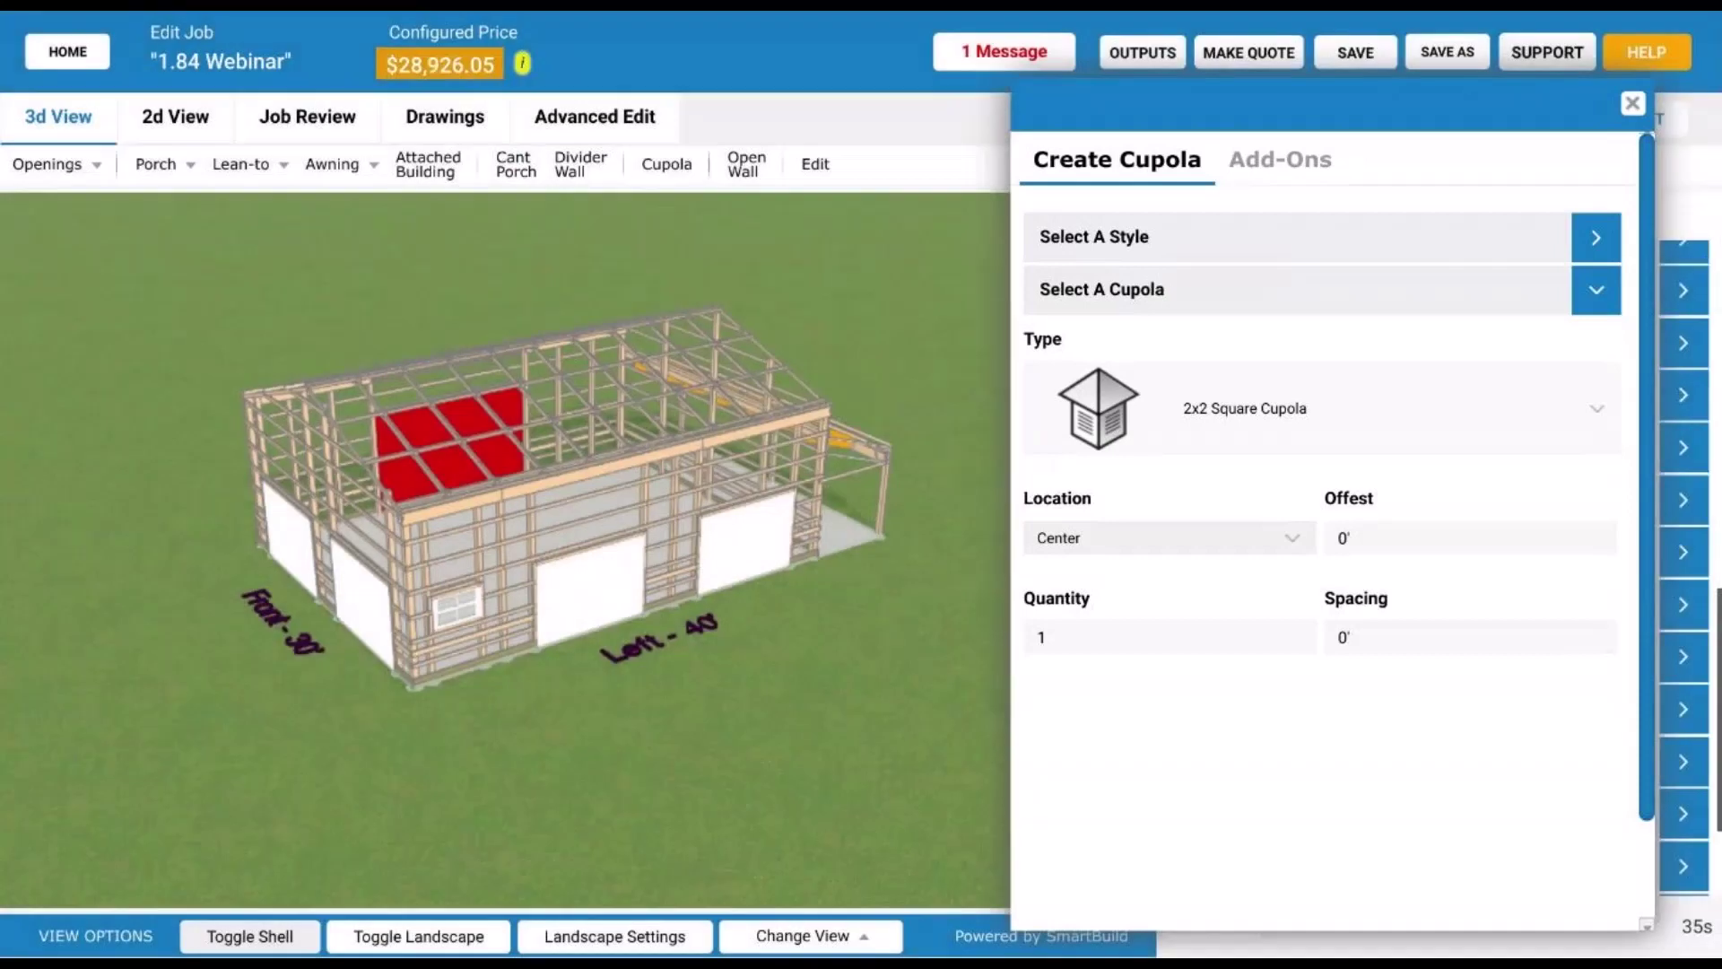
left_click(270, 944)
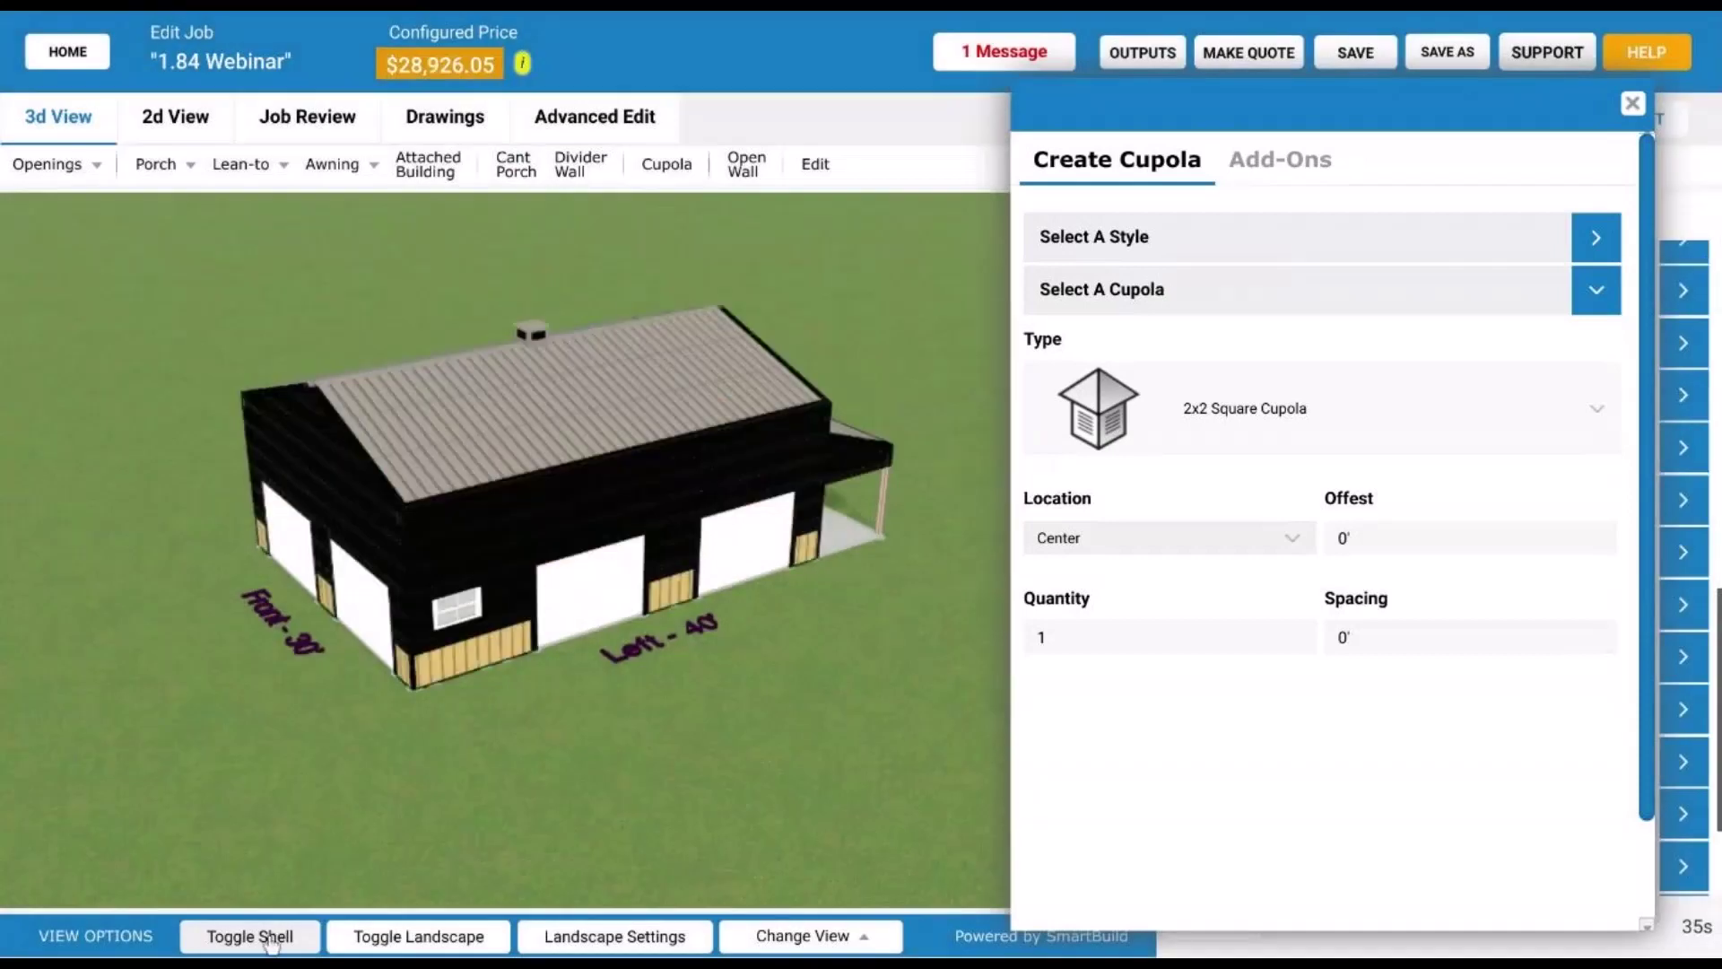
left_click(1633, 104)
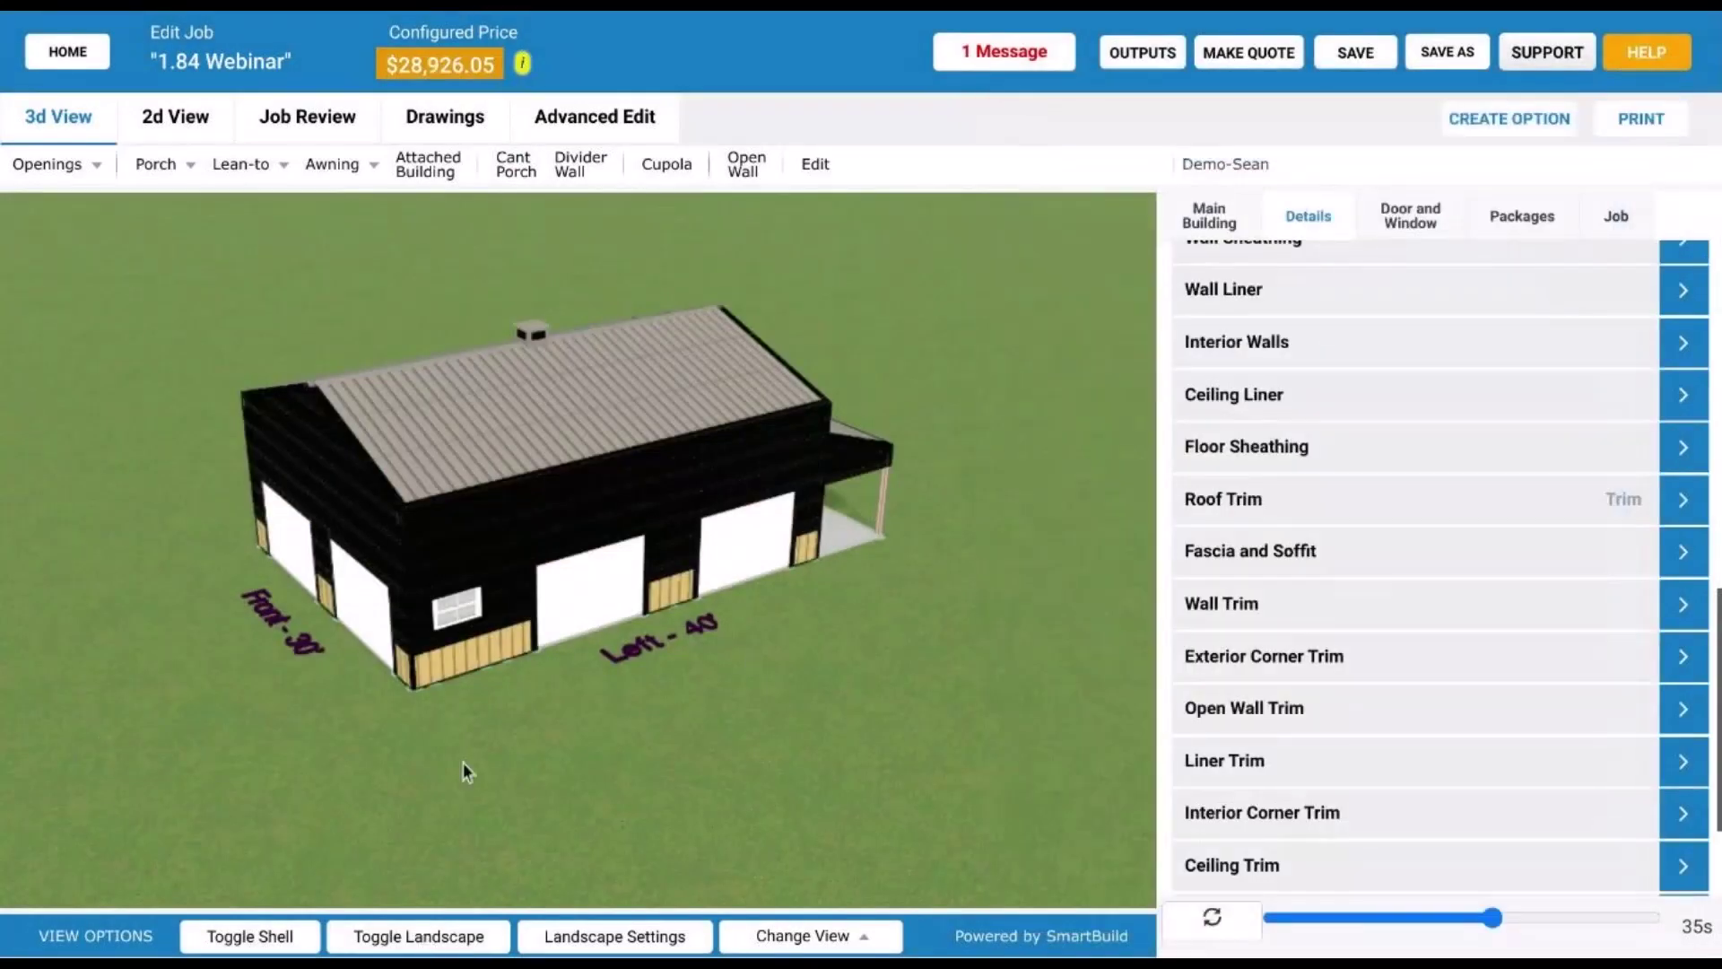
- Examine the cupola on the roof ridge up close and from the front of the building
scroll(544, 372, "up", 10)
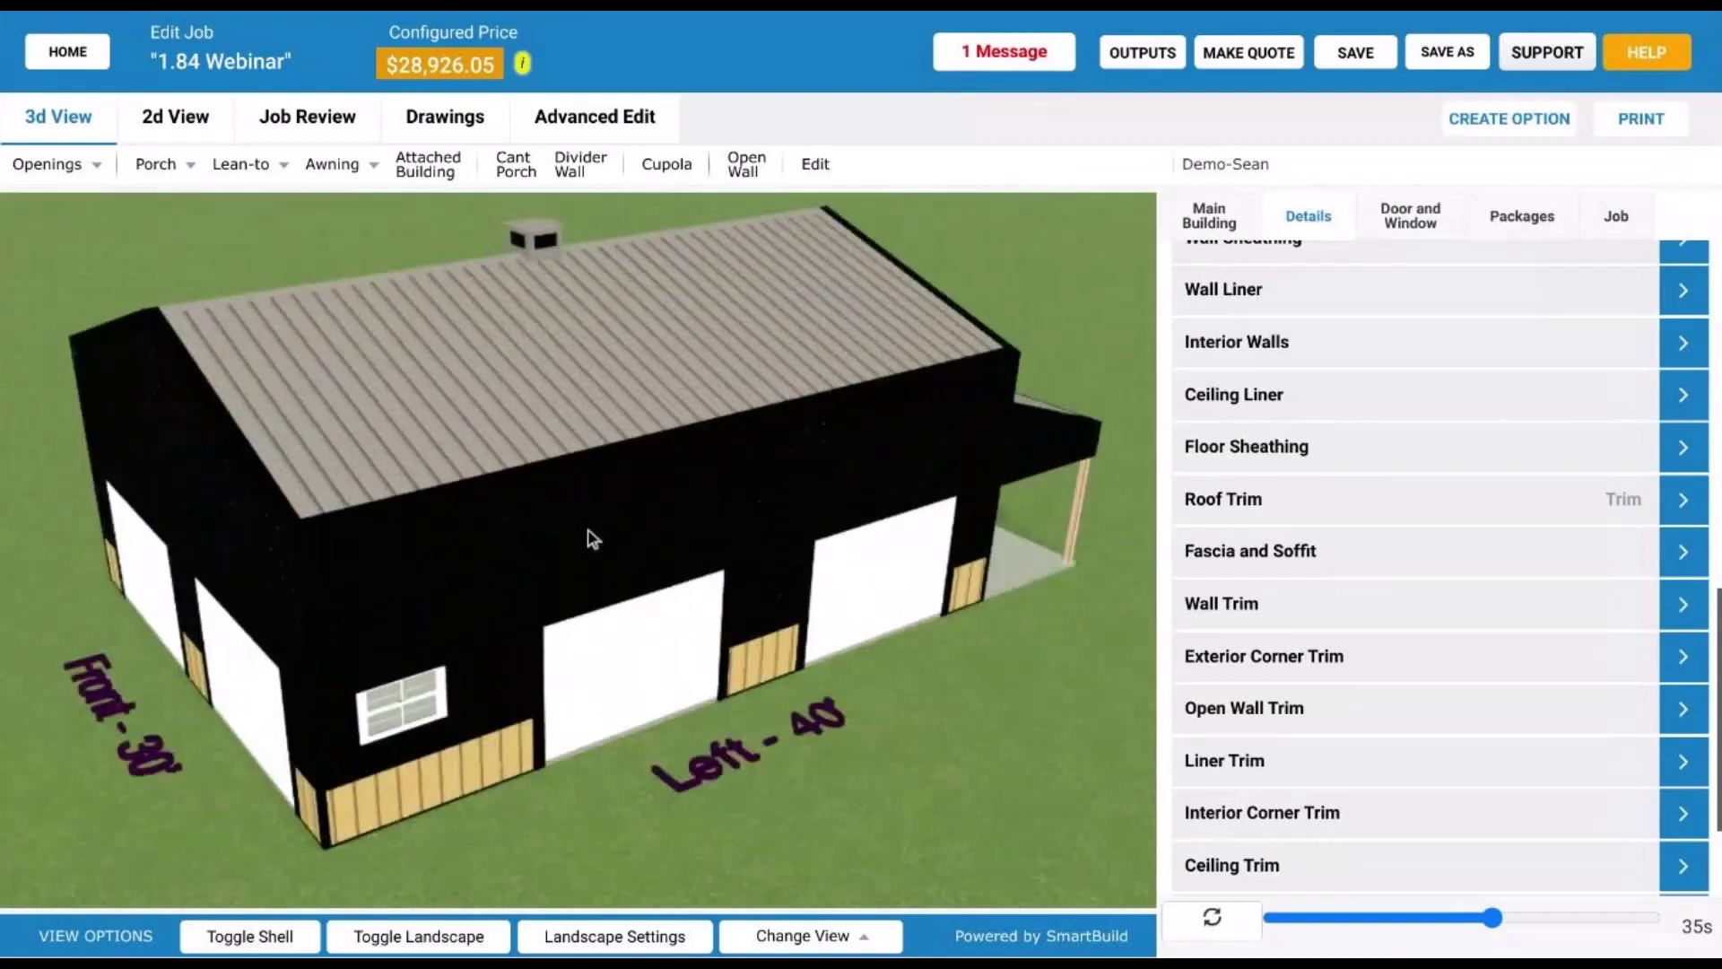
scroll(661, 489, "up", 10)
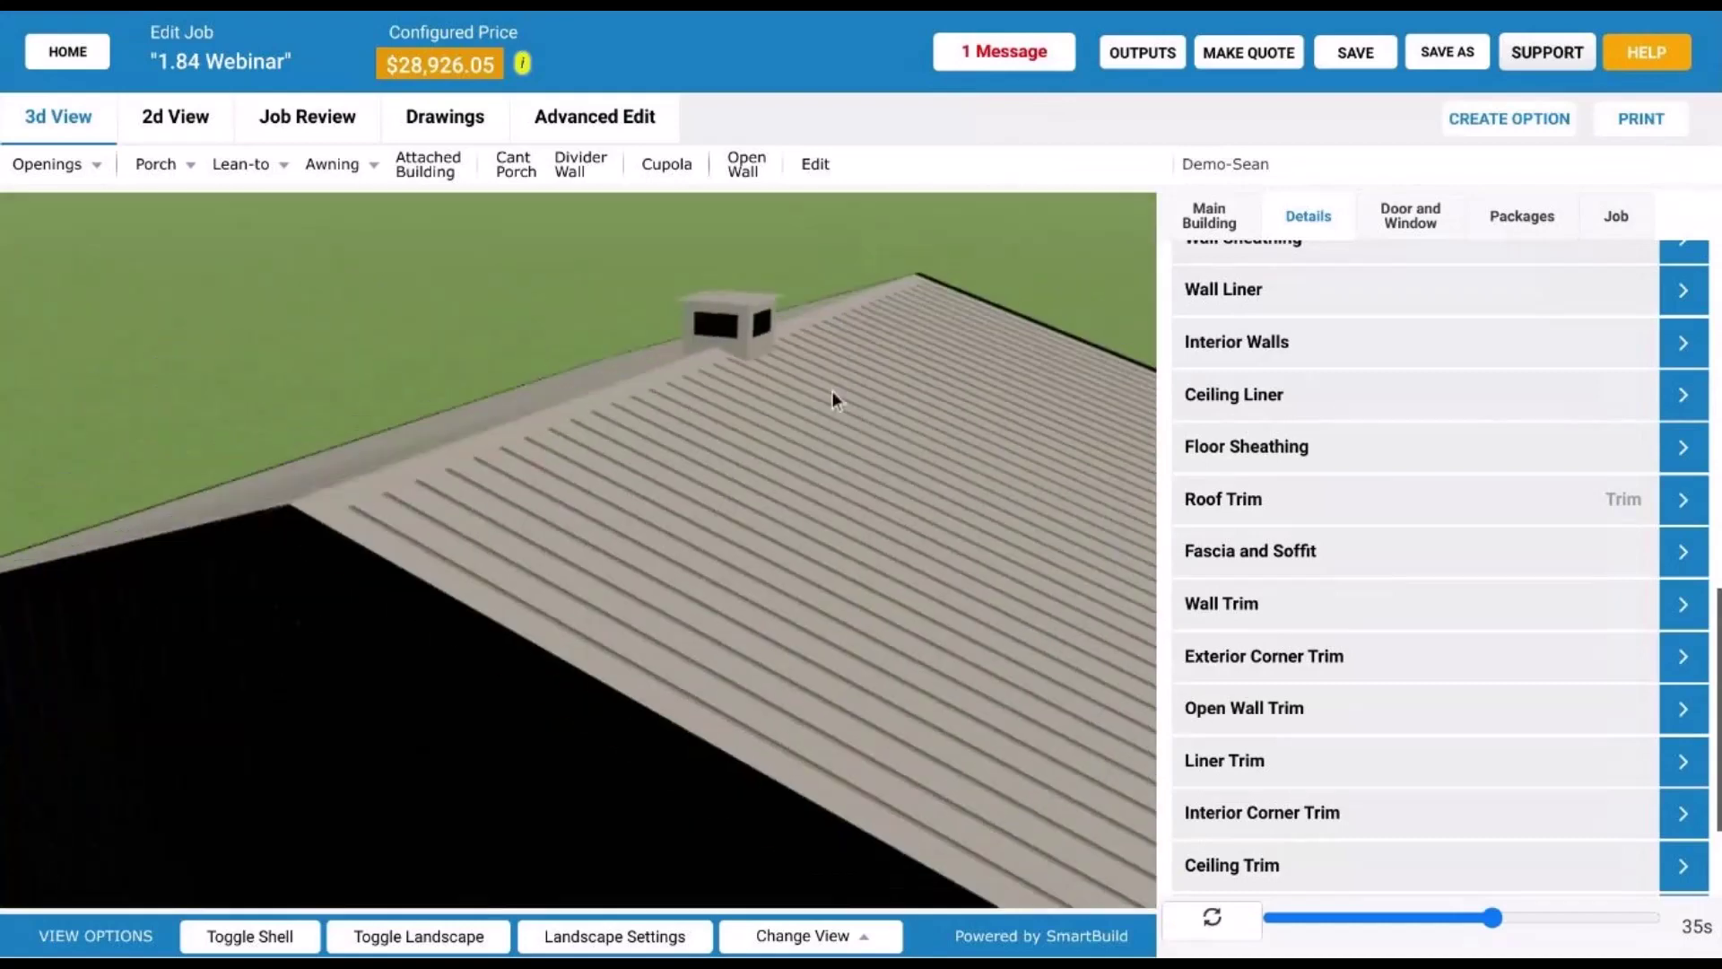
scroll(843, 401, "down", 5)
scroll(715, 500, "down", 3)
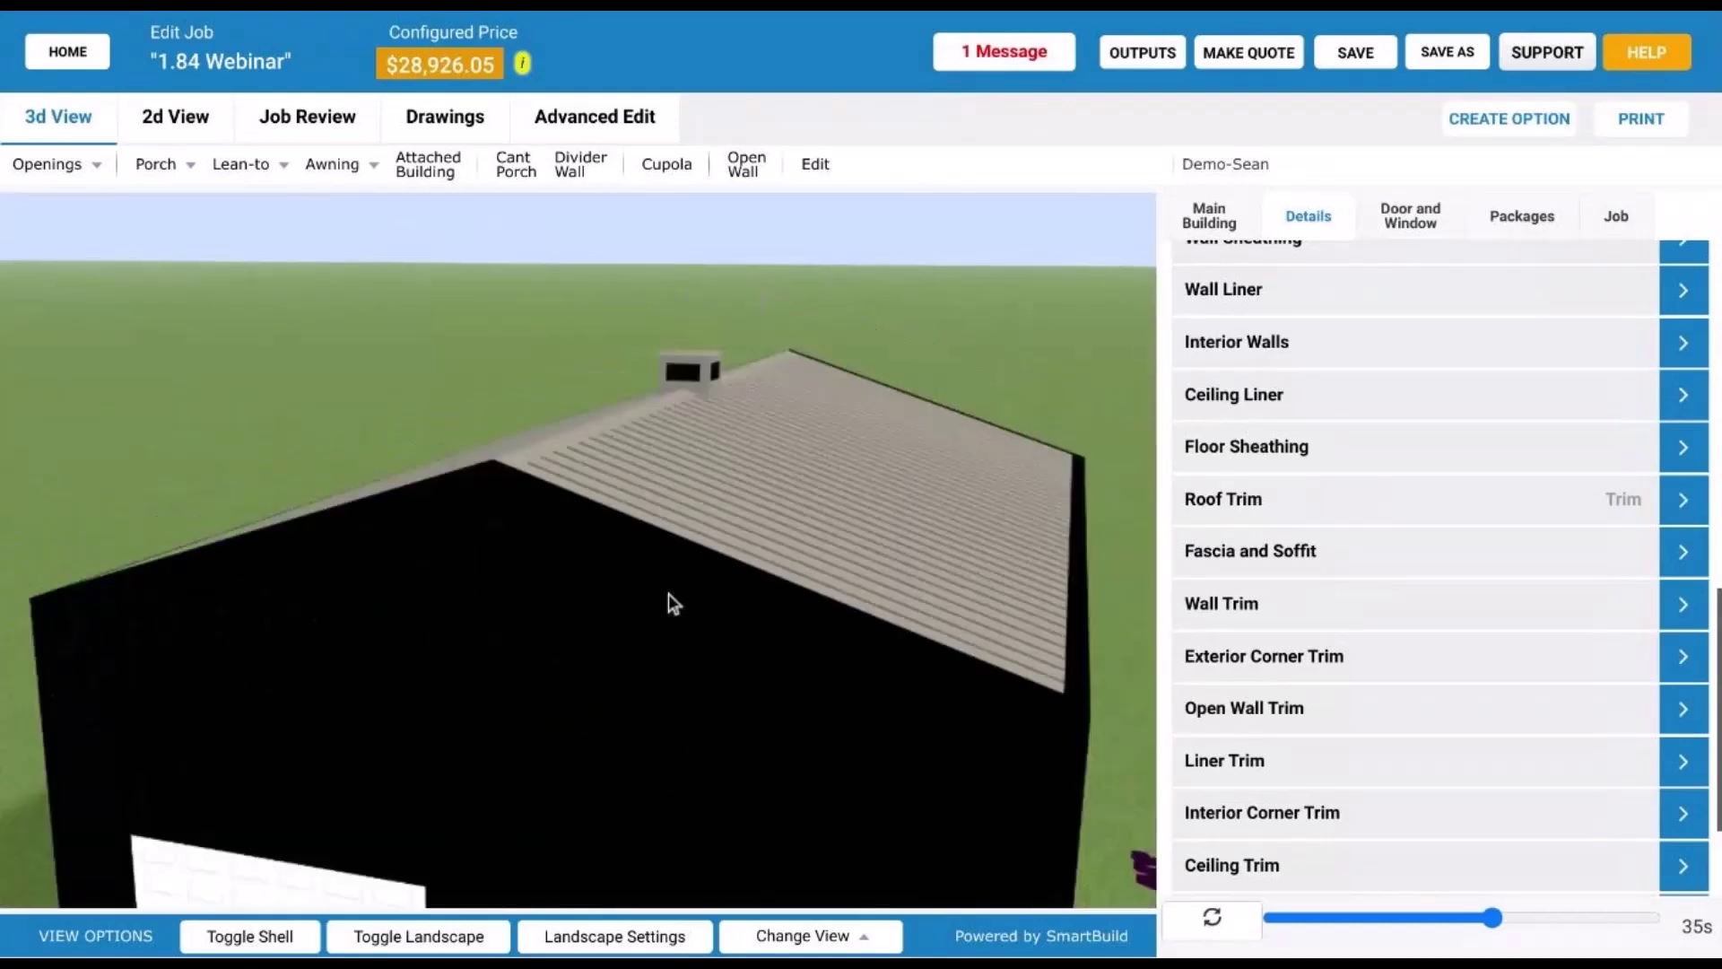
left_click_drag(817, 479, 775, 470)
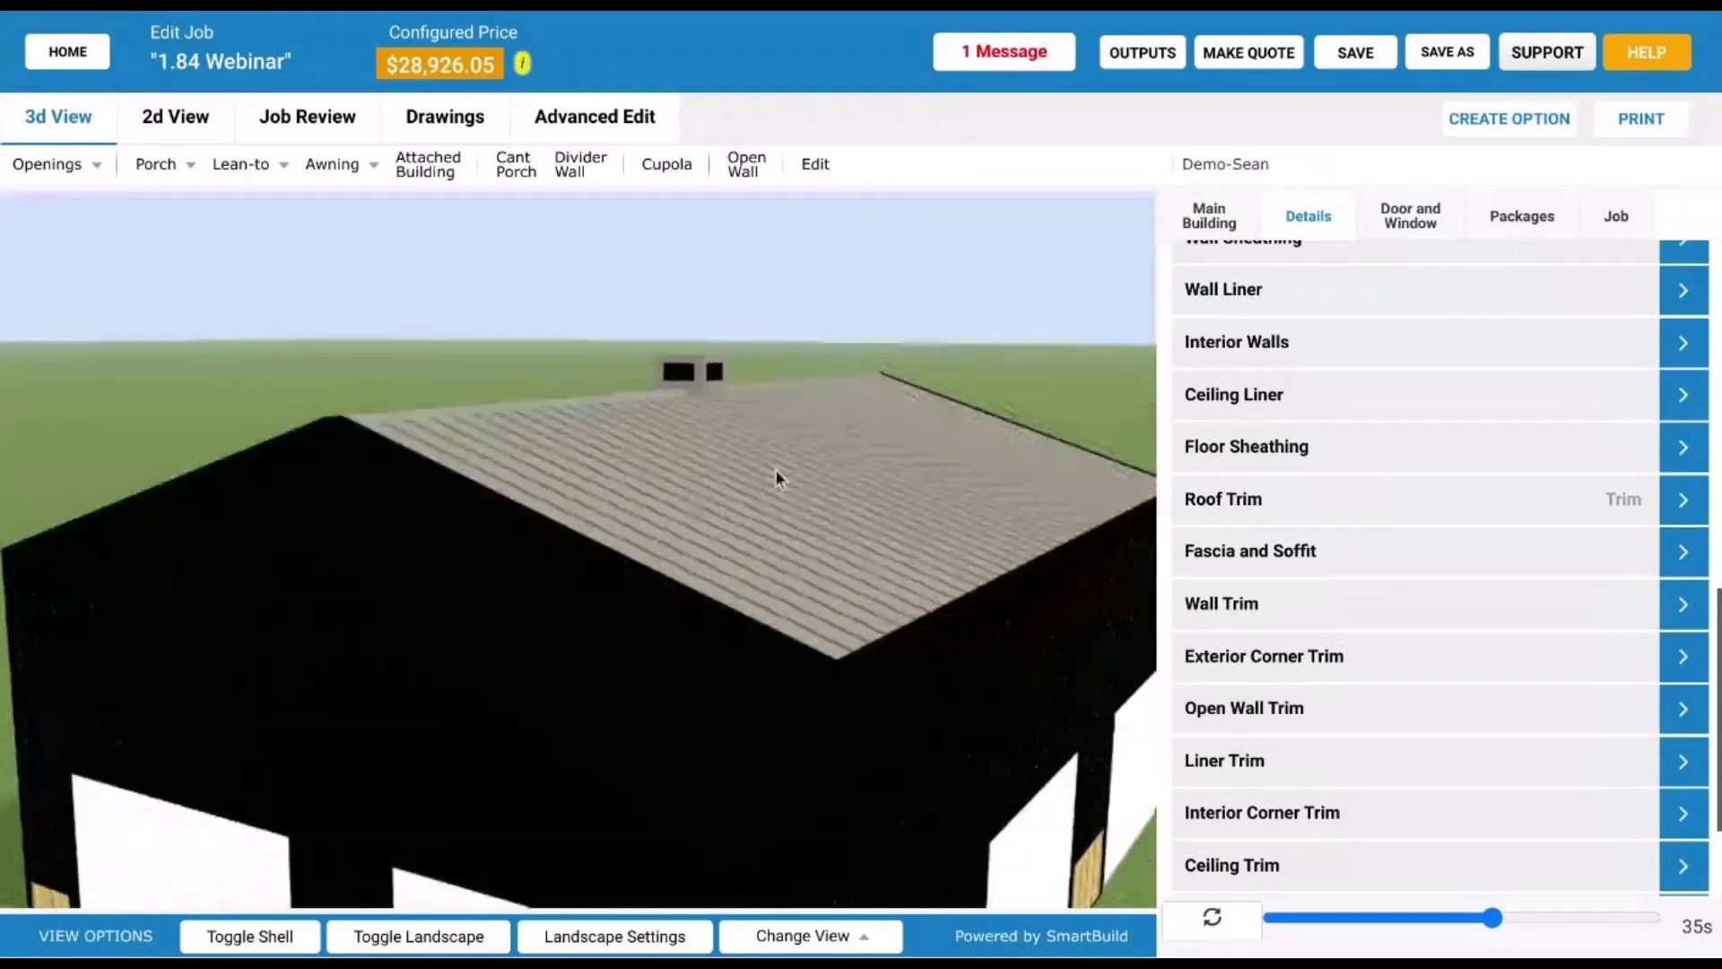
scroll(777, 477, "down", 2)
scroll(839, 359, "down", 3)
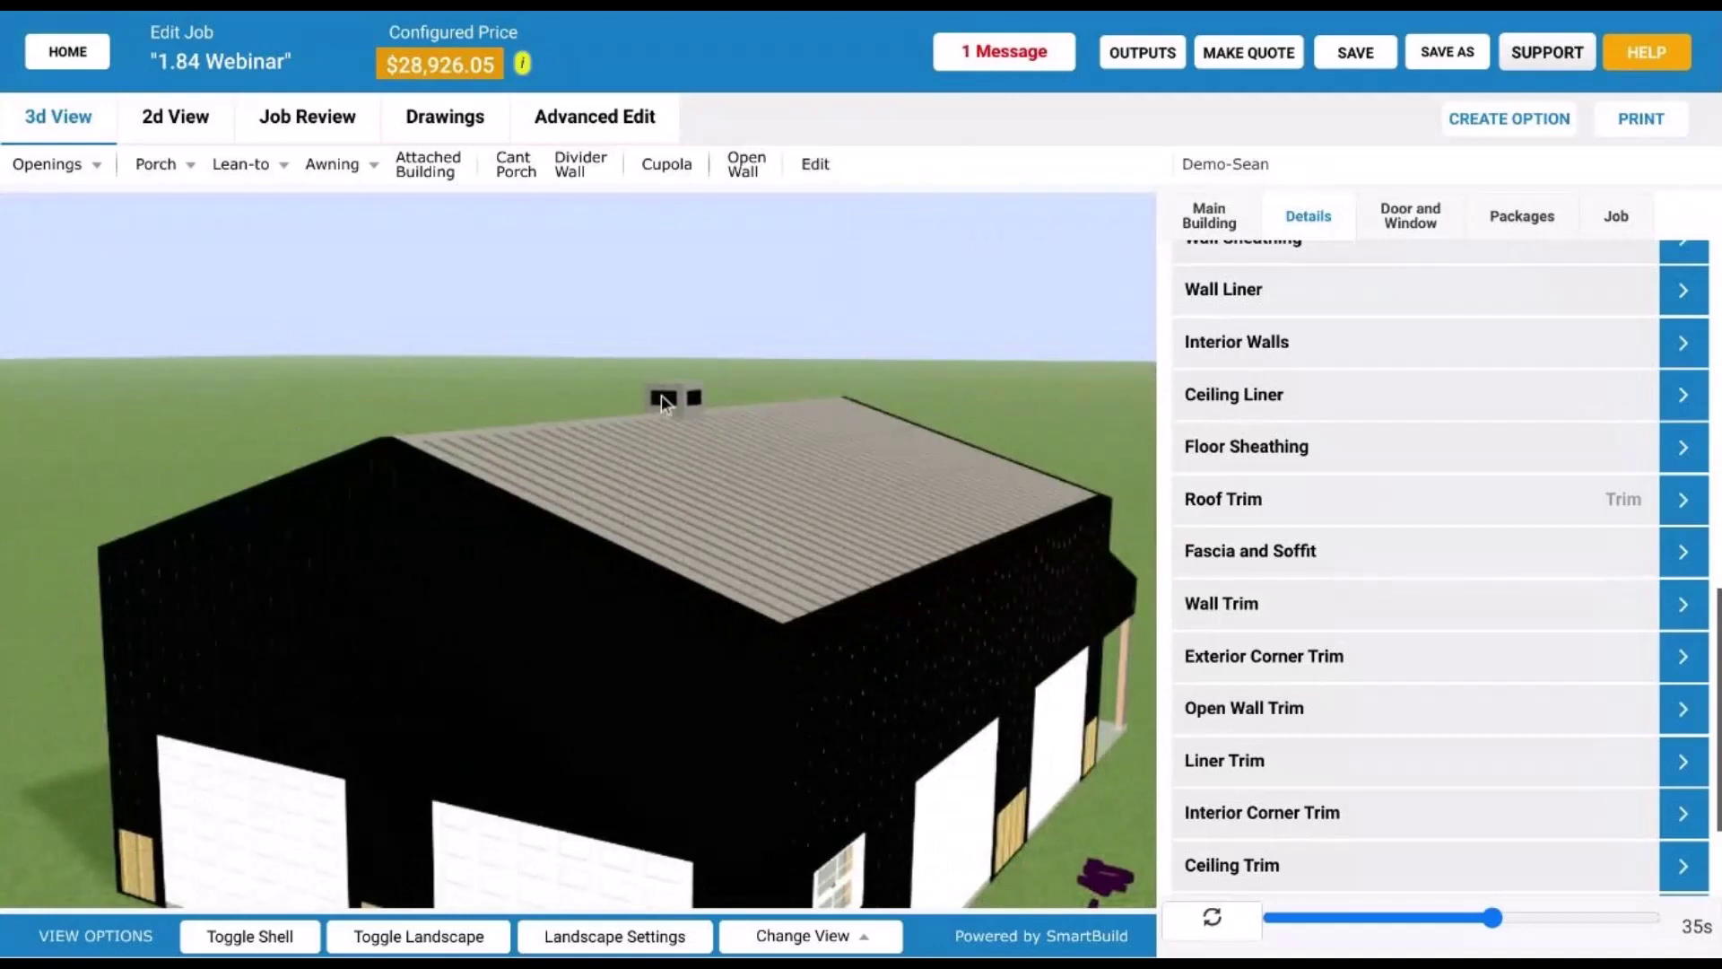
- Change the cupola on the roof ridge to the 3' x 3' Square Cupola type and update the building
left_click(816, 167)
left_click_drag(836, 396, 685, 458)
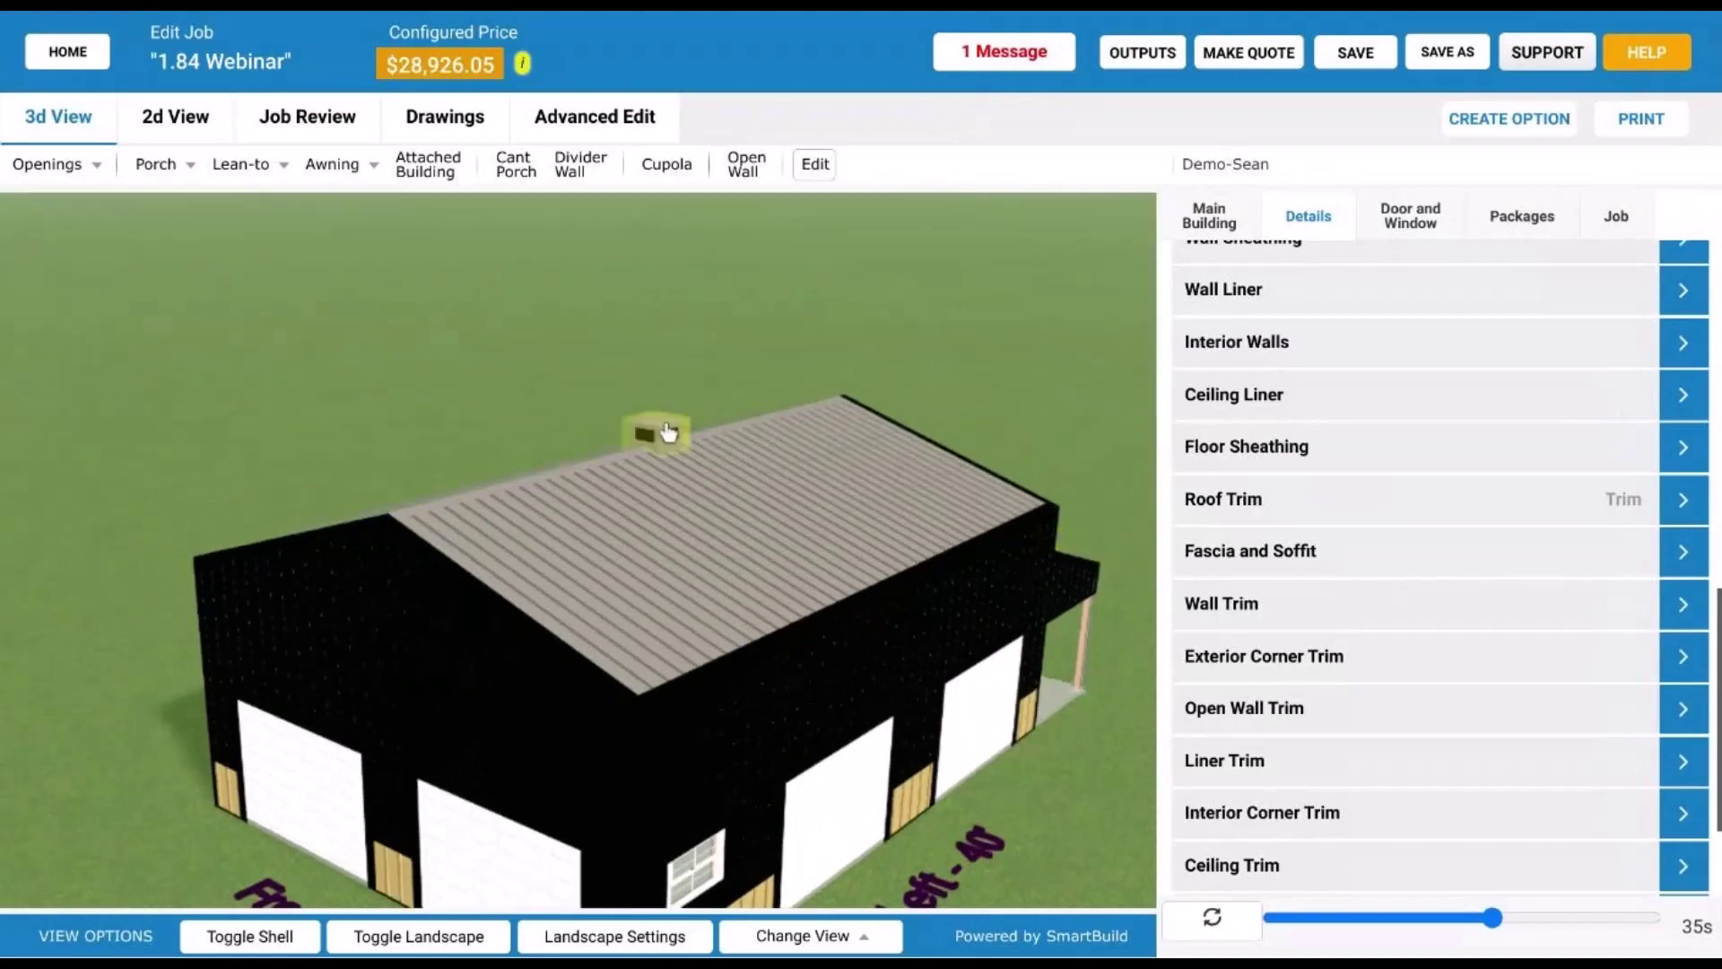
left_click(670, 432)
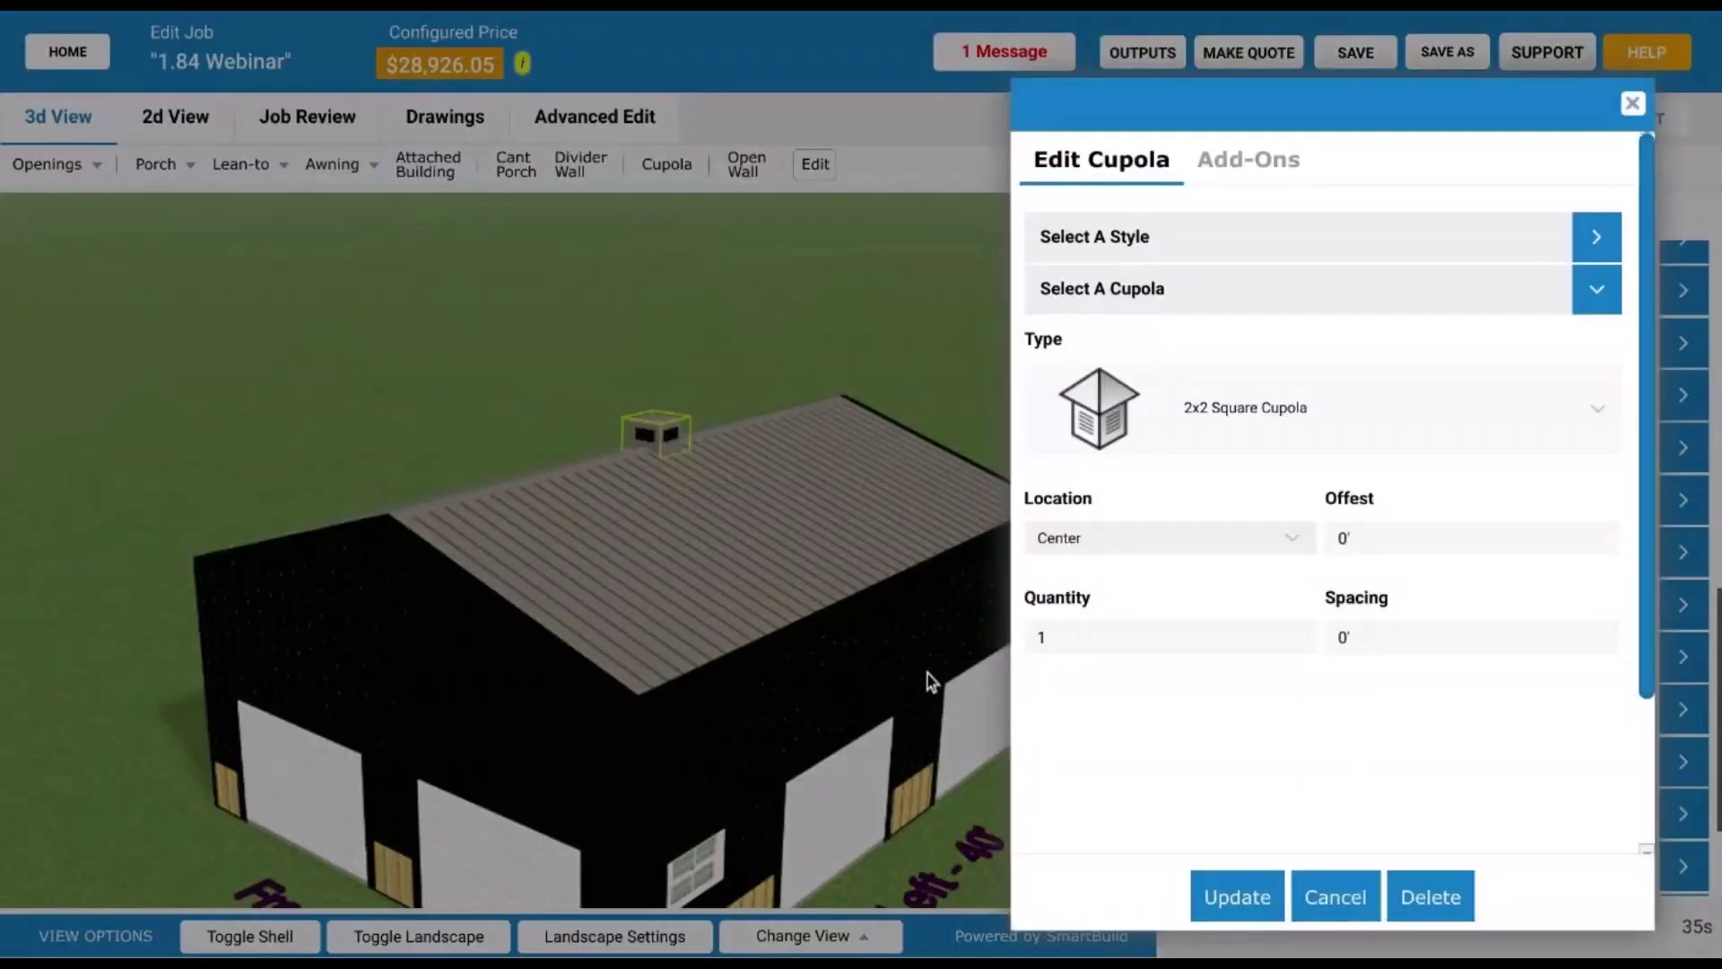
left_click(1244, 411)
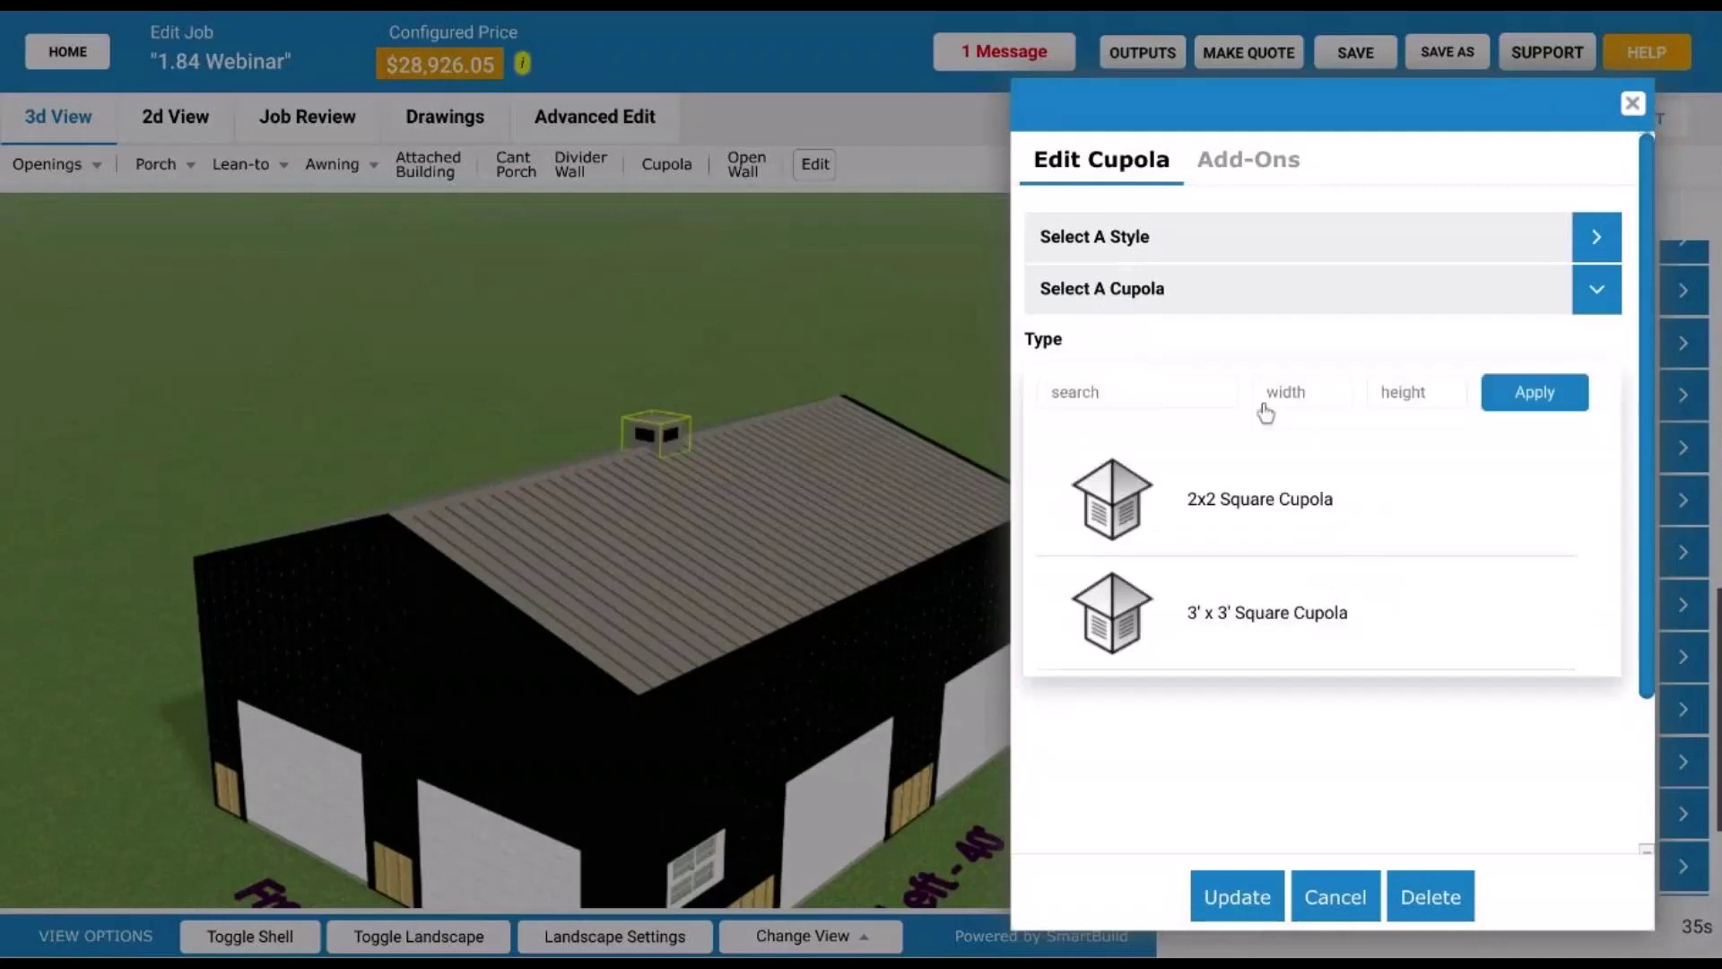
left_click(1288, 628)
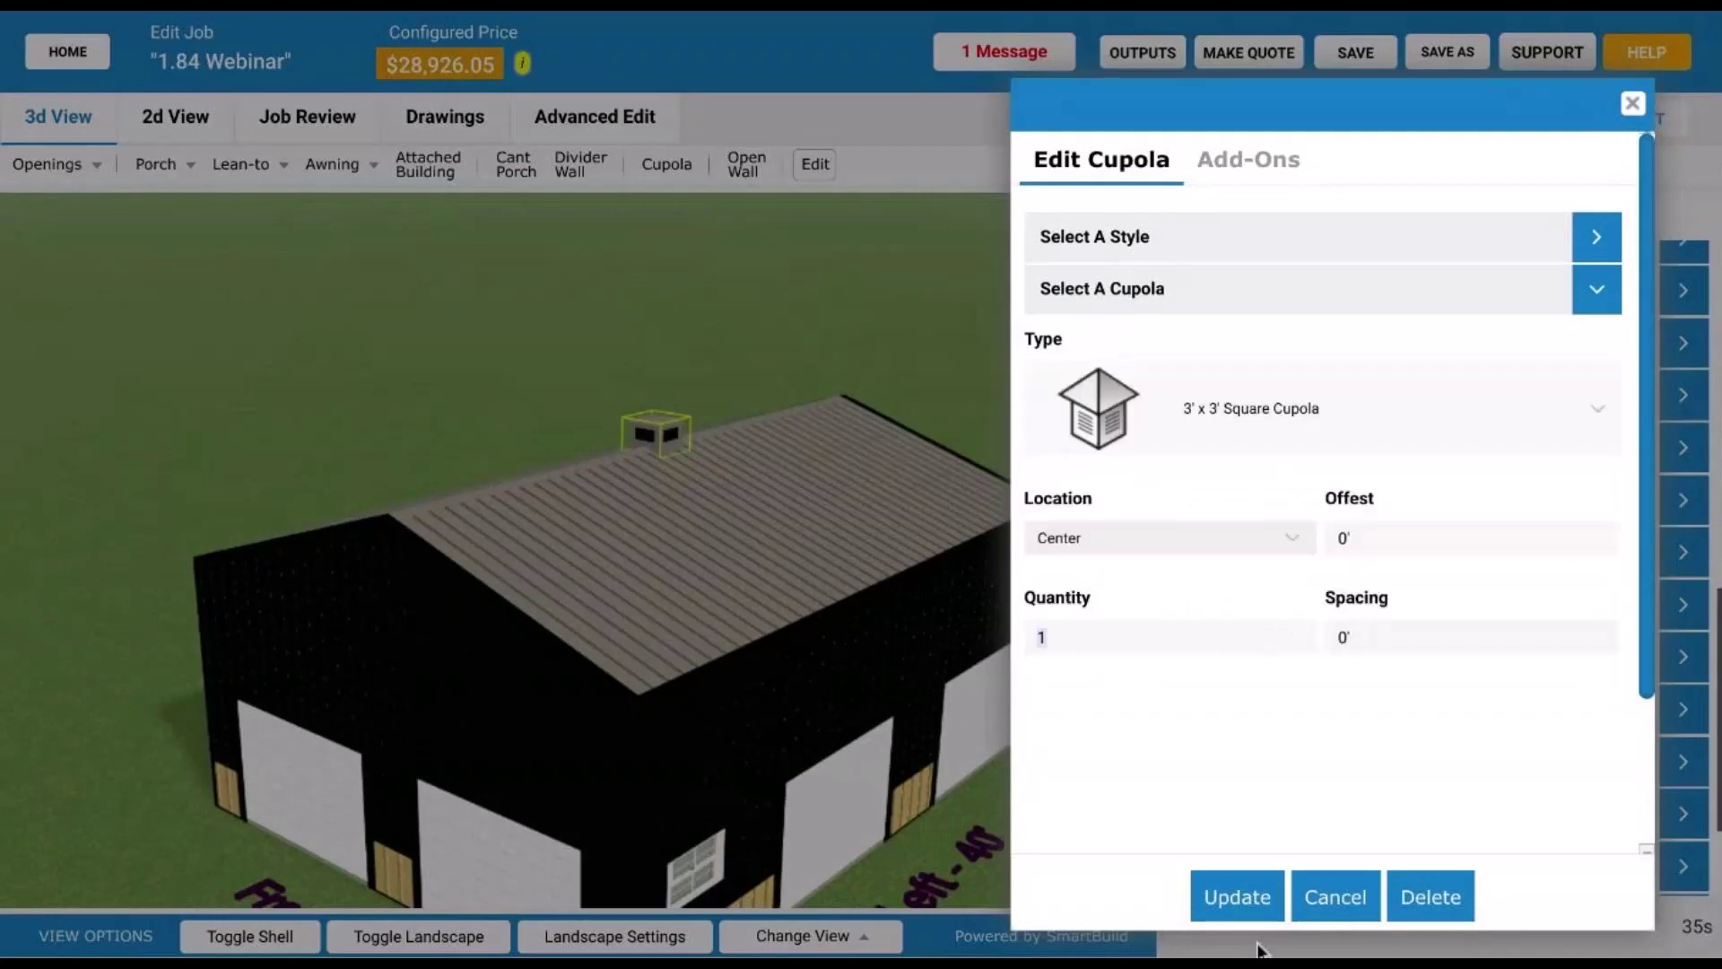
left_click(1238, 899)
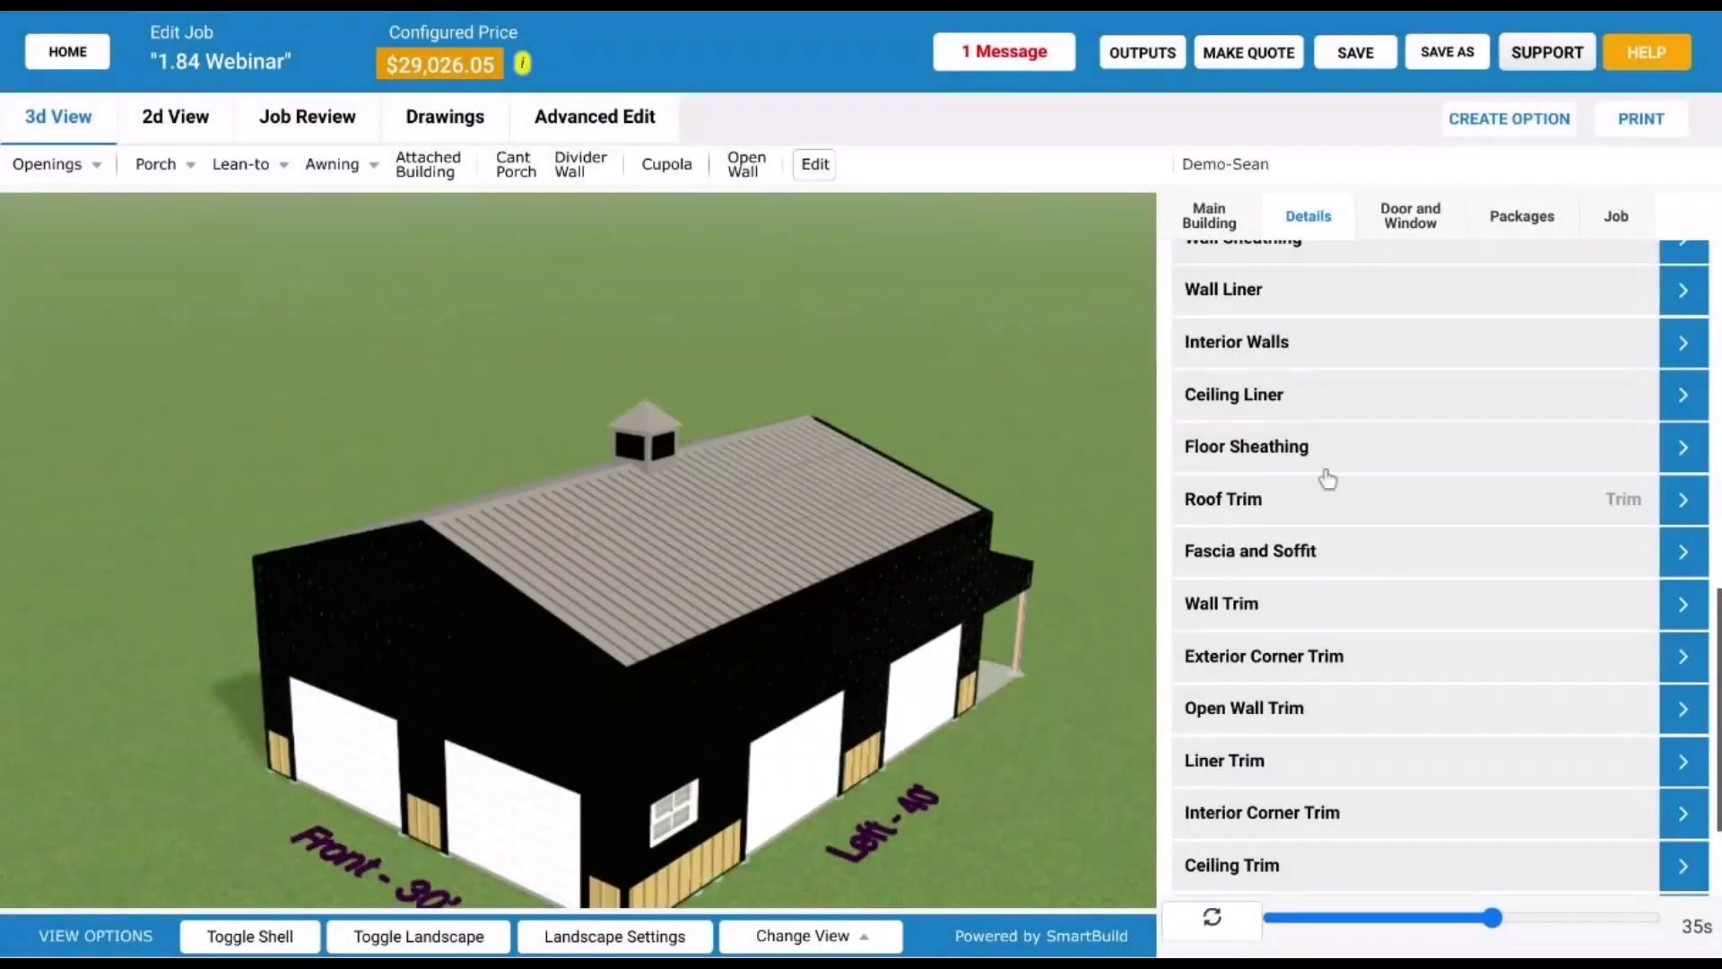
- Set the main building's trim color to Crimson Red and refresh the model
left_click(1225, 206)
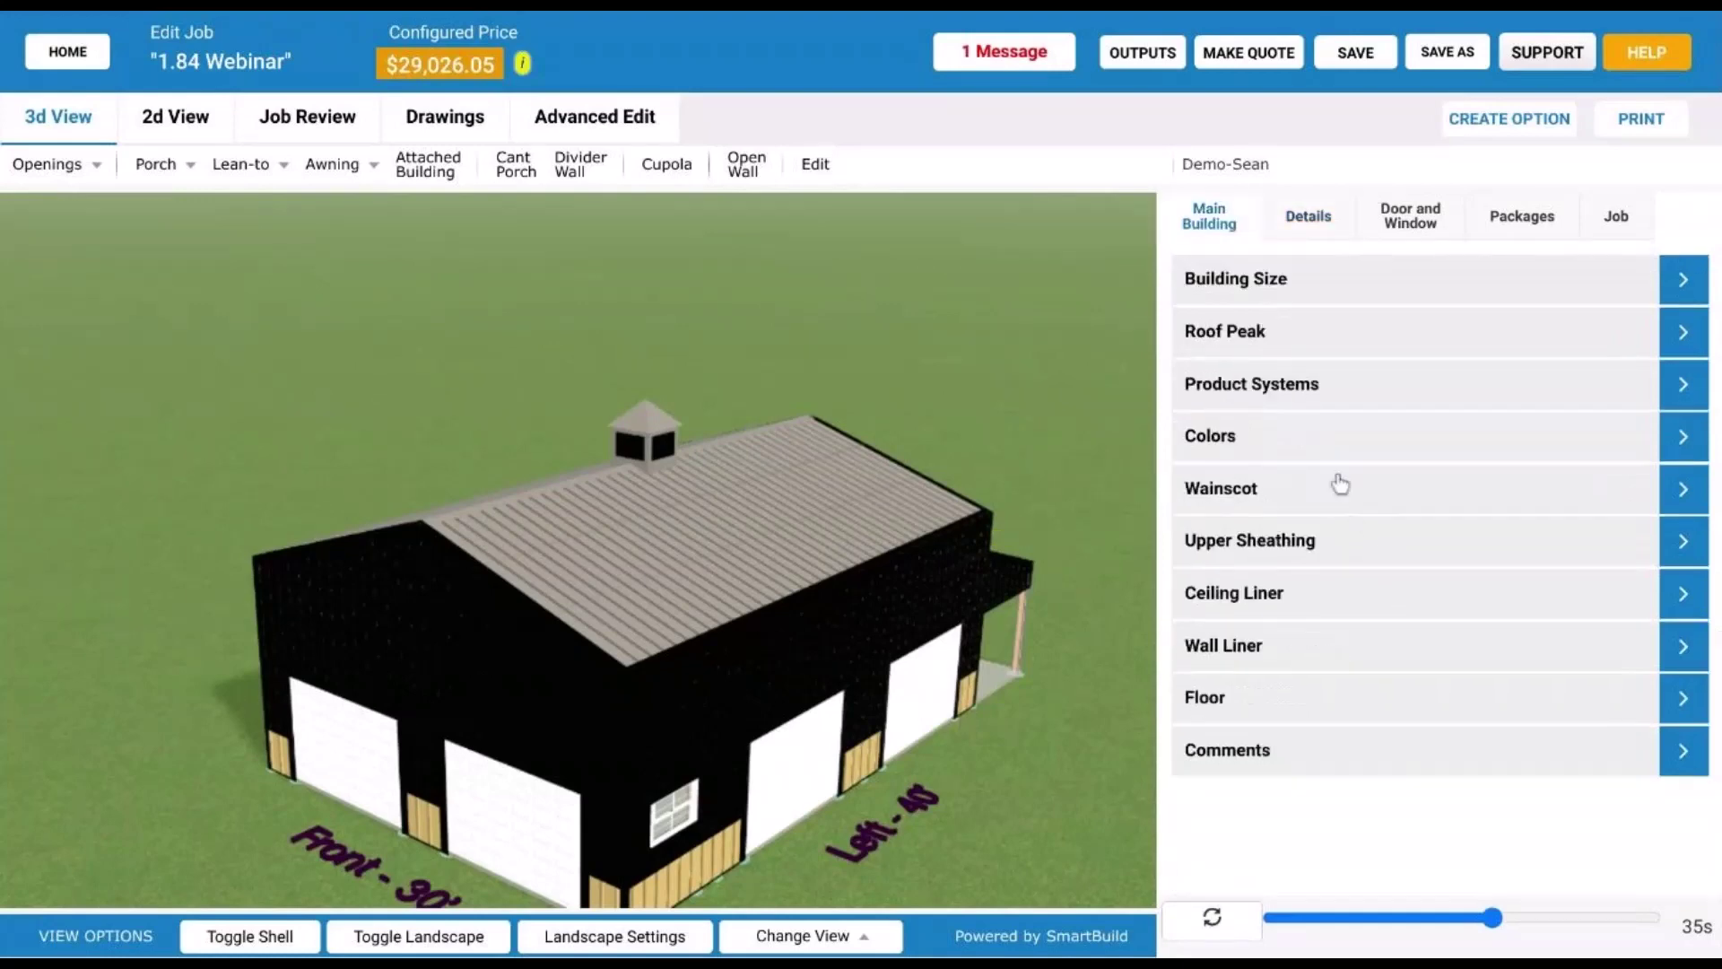
left_click(1391, 438)
left_click(1439, 583)
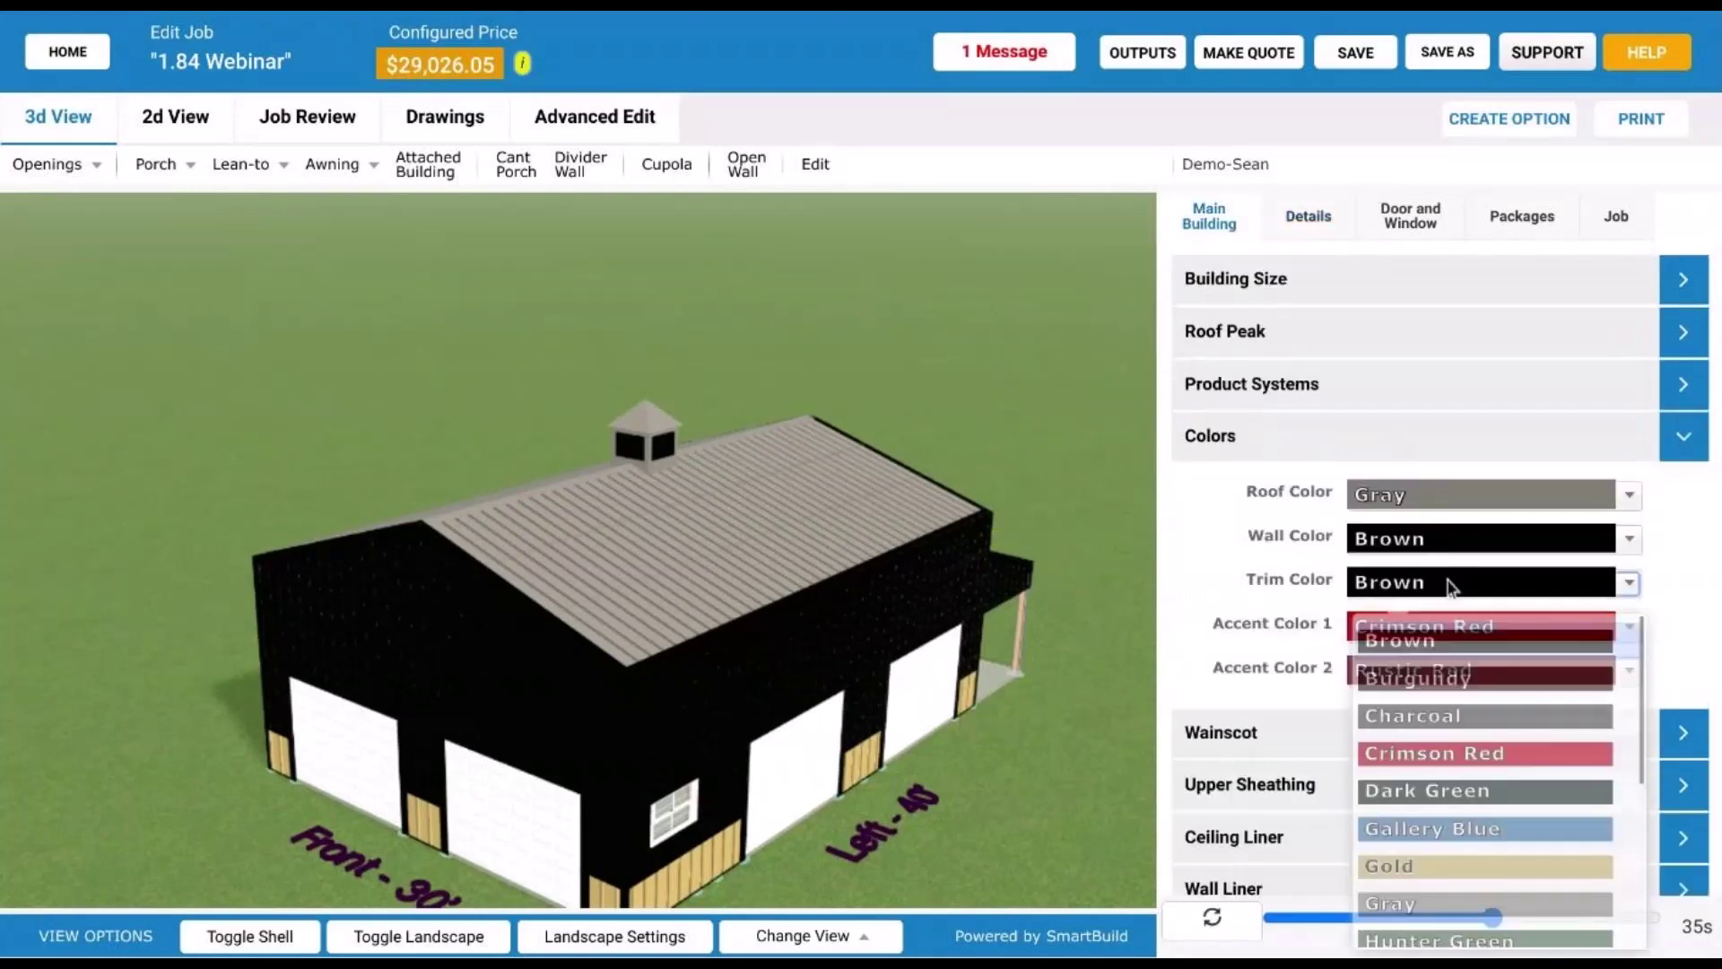
left_click(1508, 751)
left_click(1211, 920)
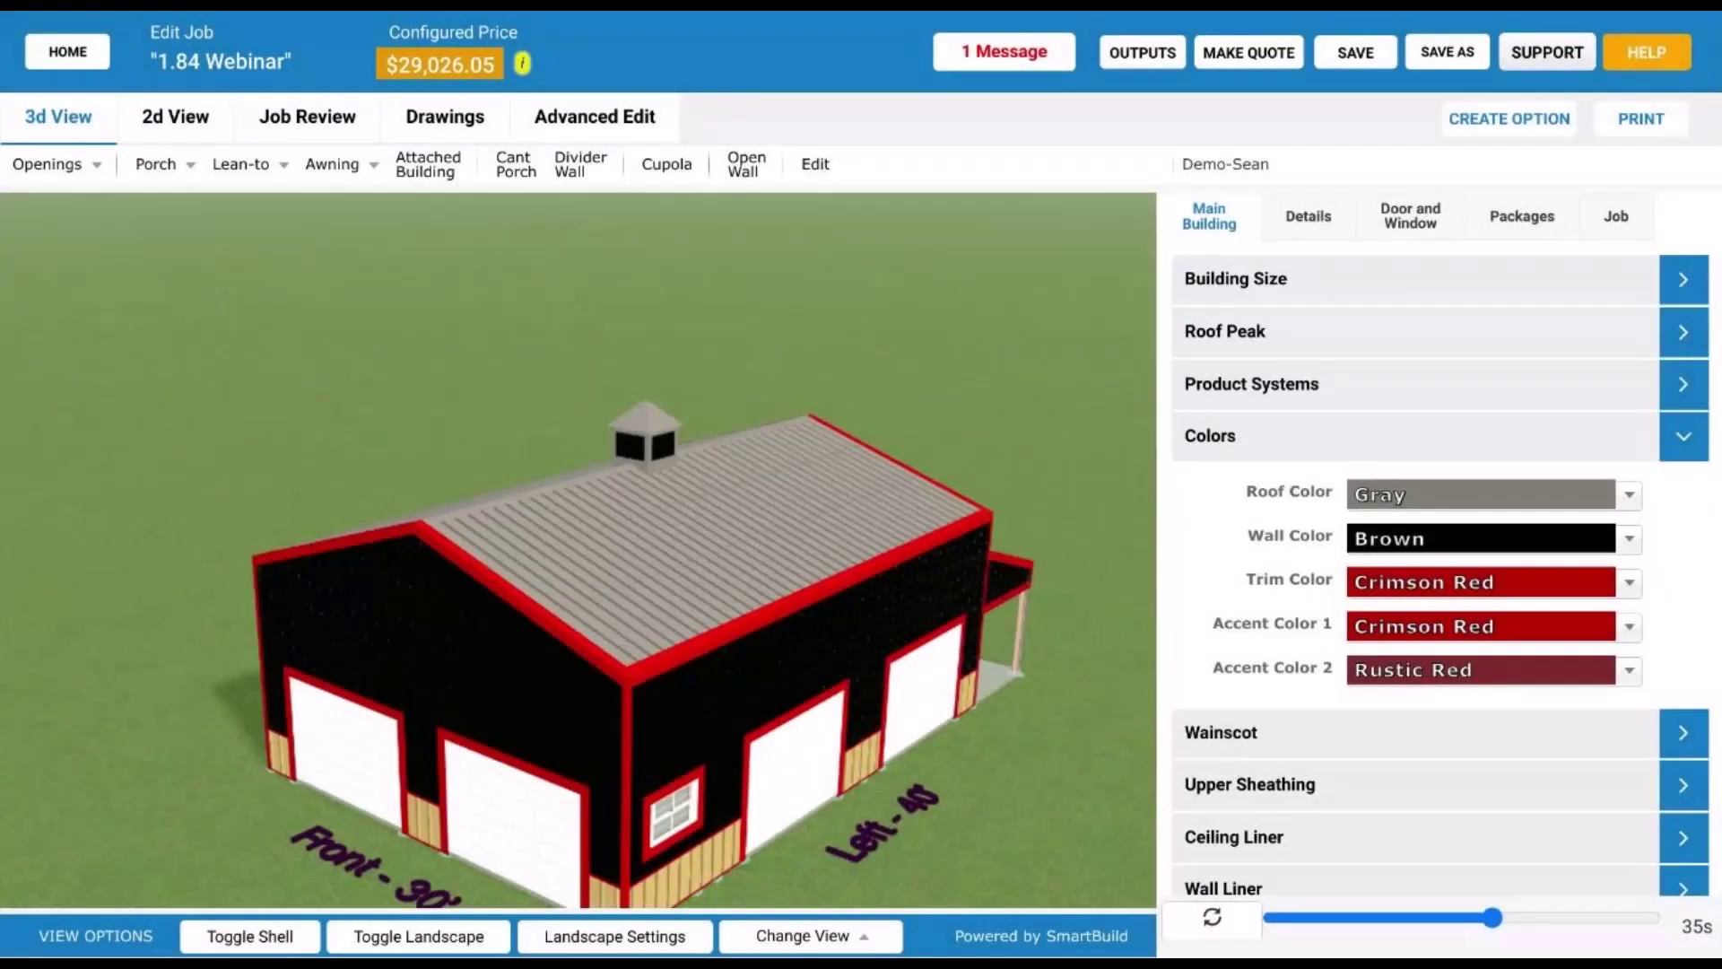
- Set the main building's roof color to Gallery Blue and its wall color to Gold
left_click(1440, 483)
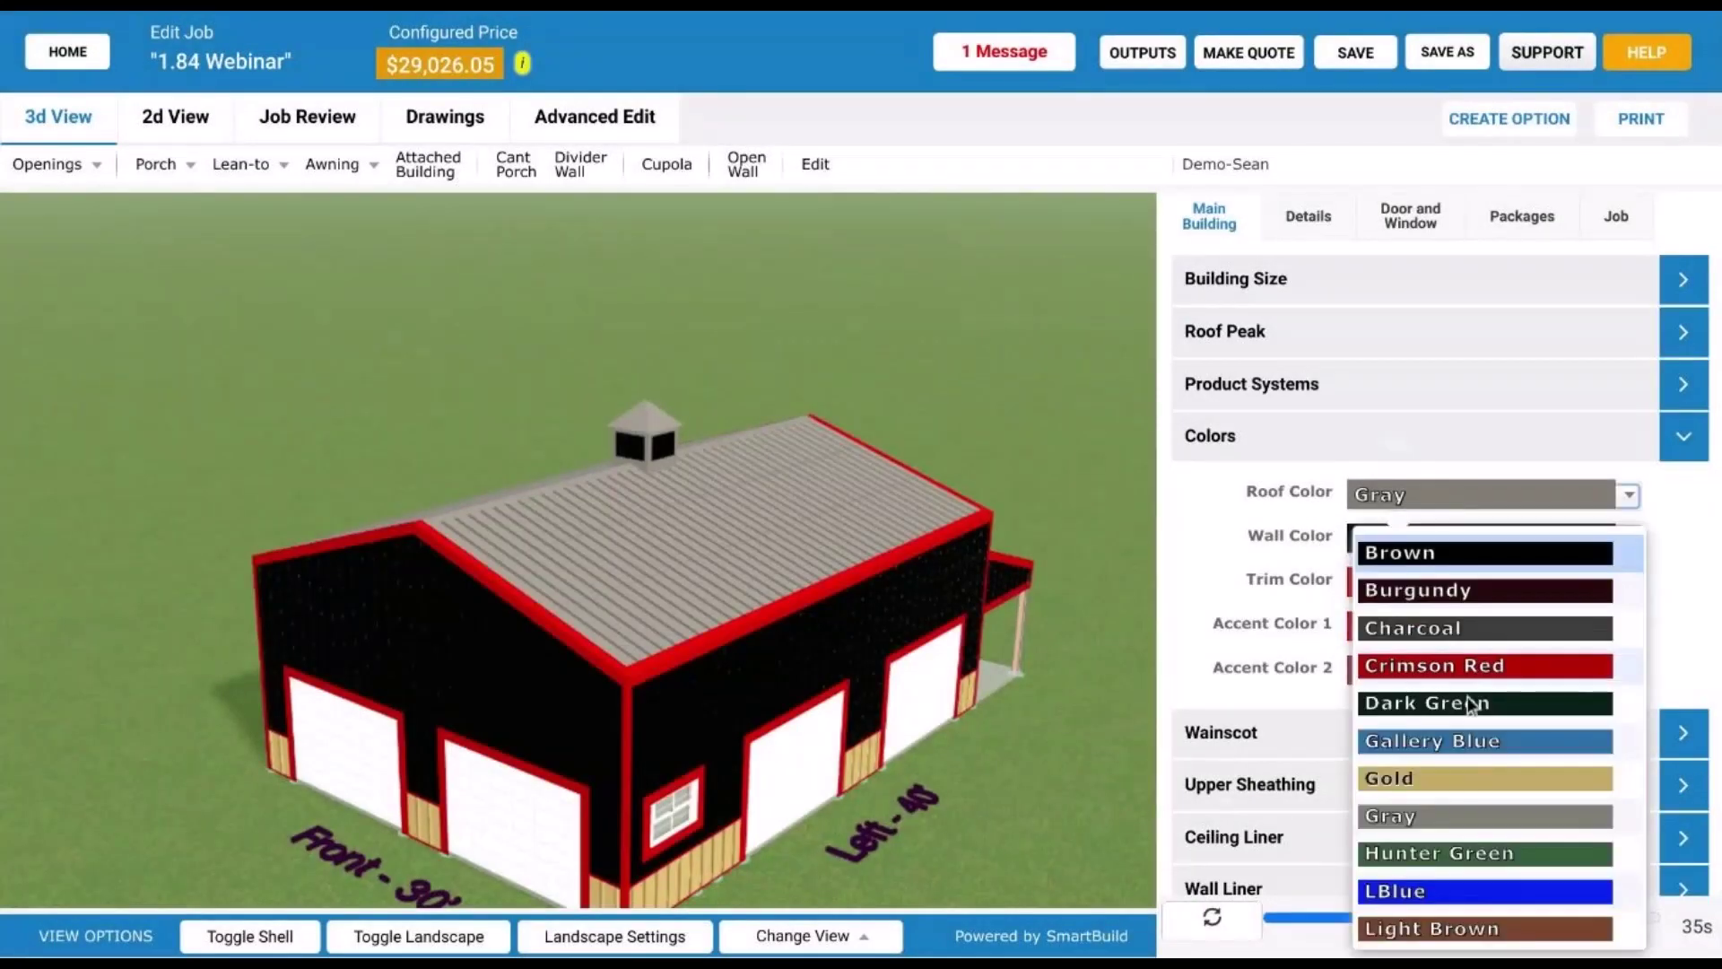
left_click(1477, 747)
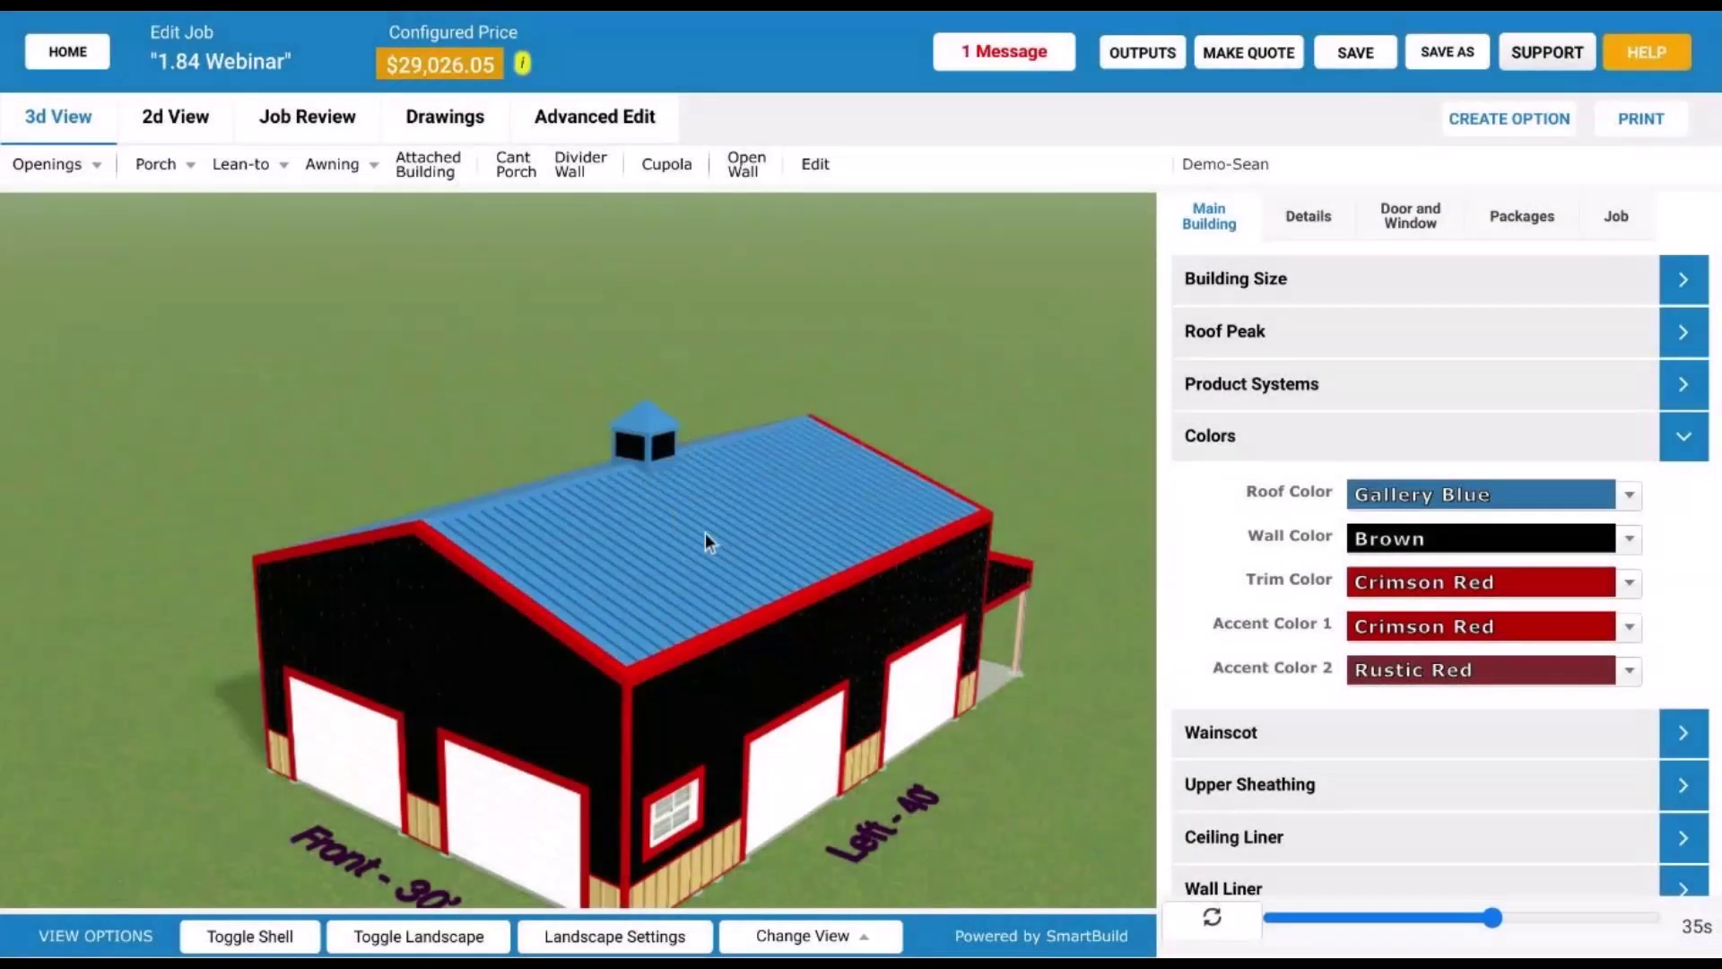
left_click_drag(705, 538, 1186, 552)
left_click(1628, 538)
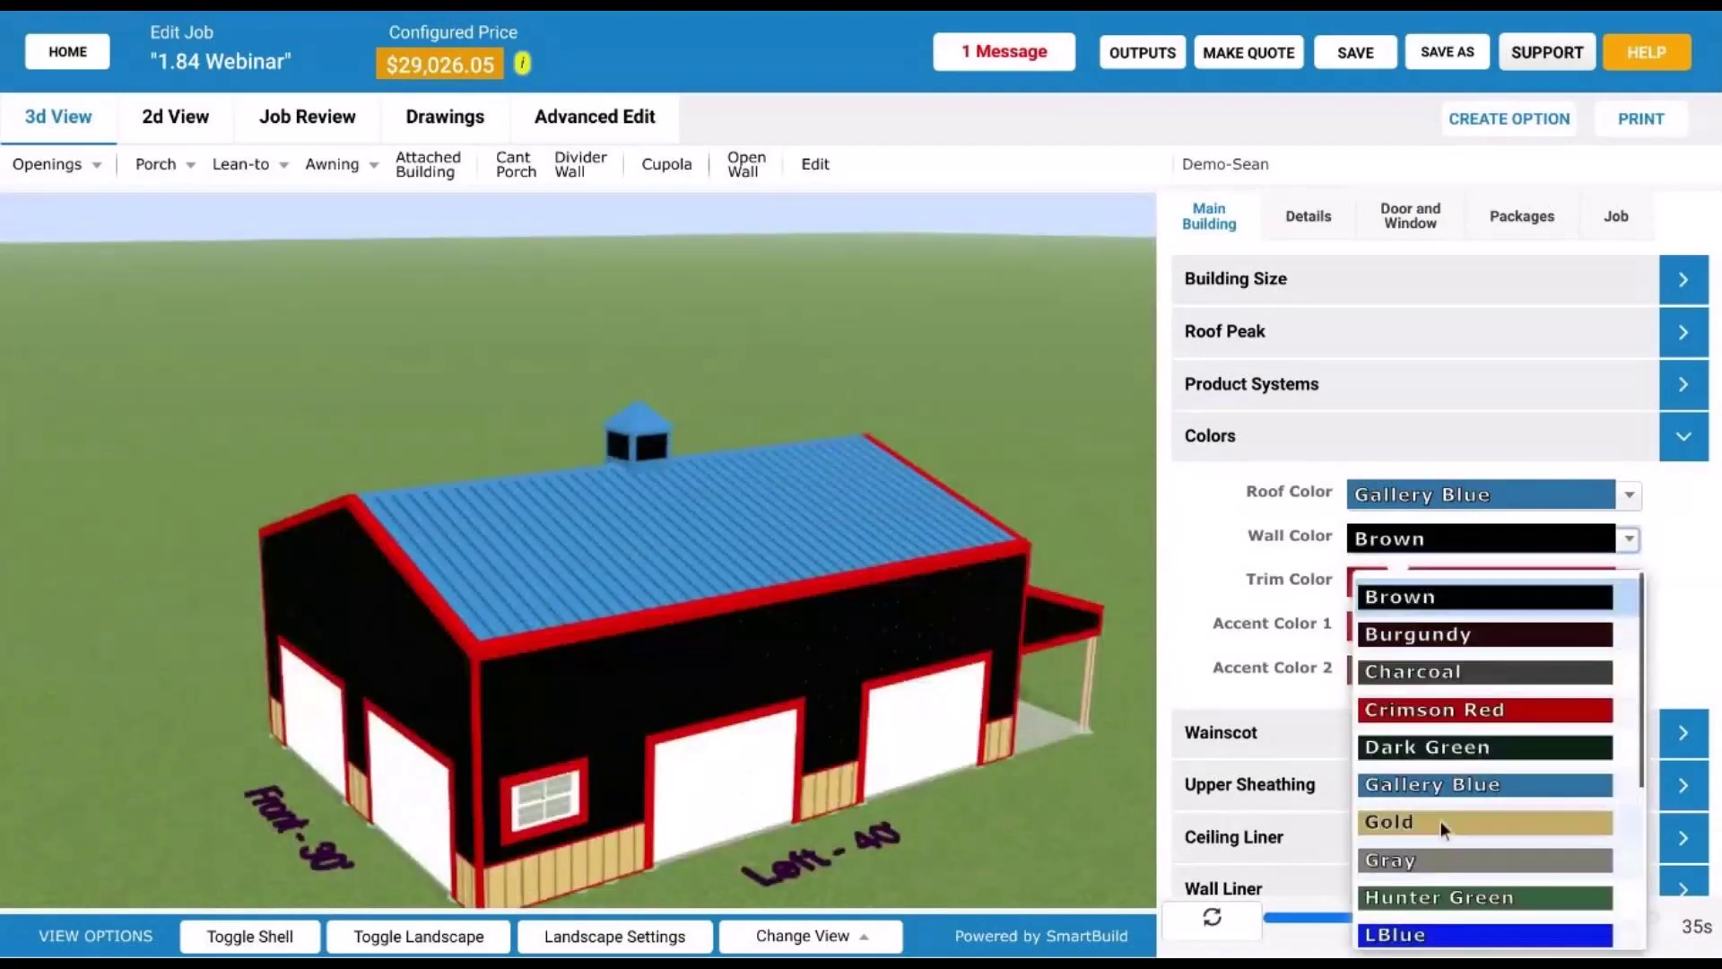
left_click(1441, 821)
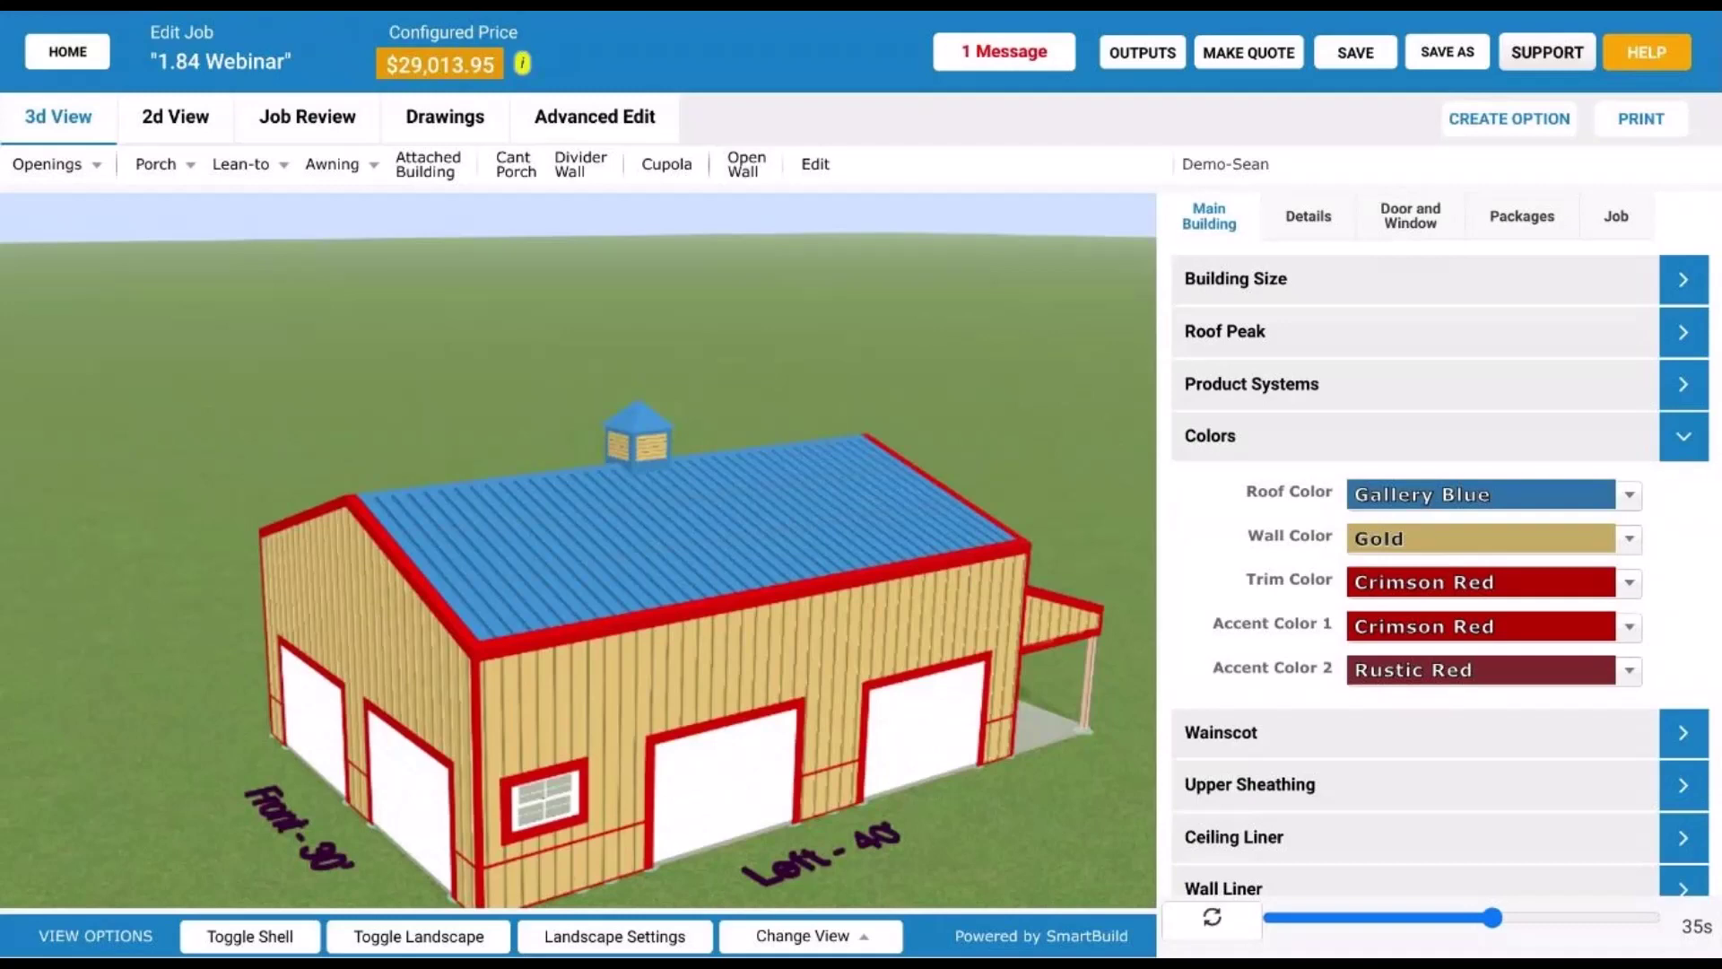
- Examine the colors of the cupola's roof and louvers up close against the main roof and walls
scroll(651, 500, "up", 2)
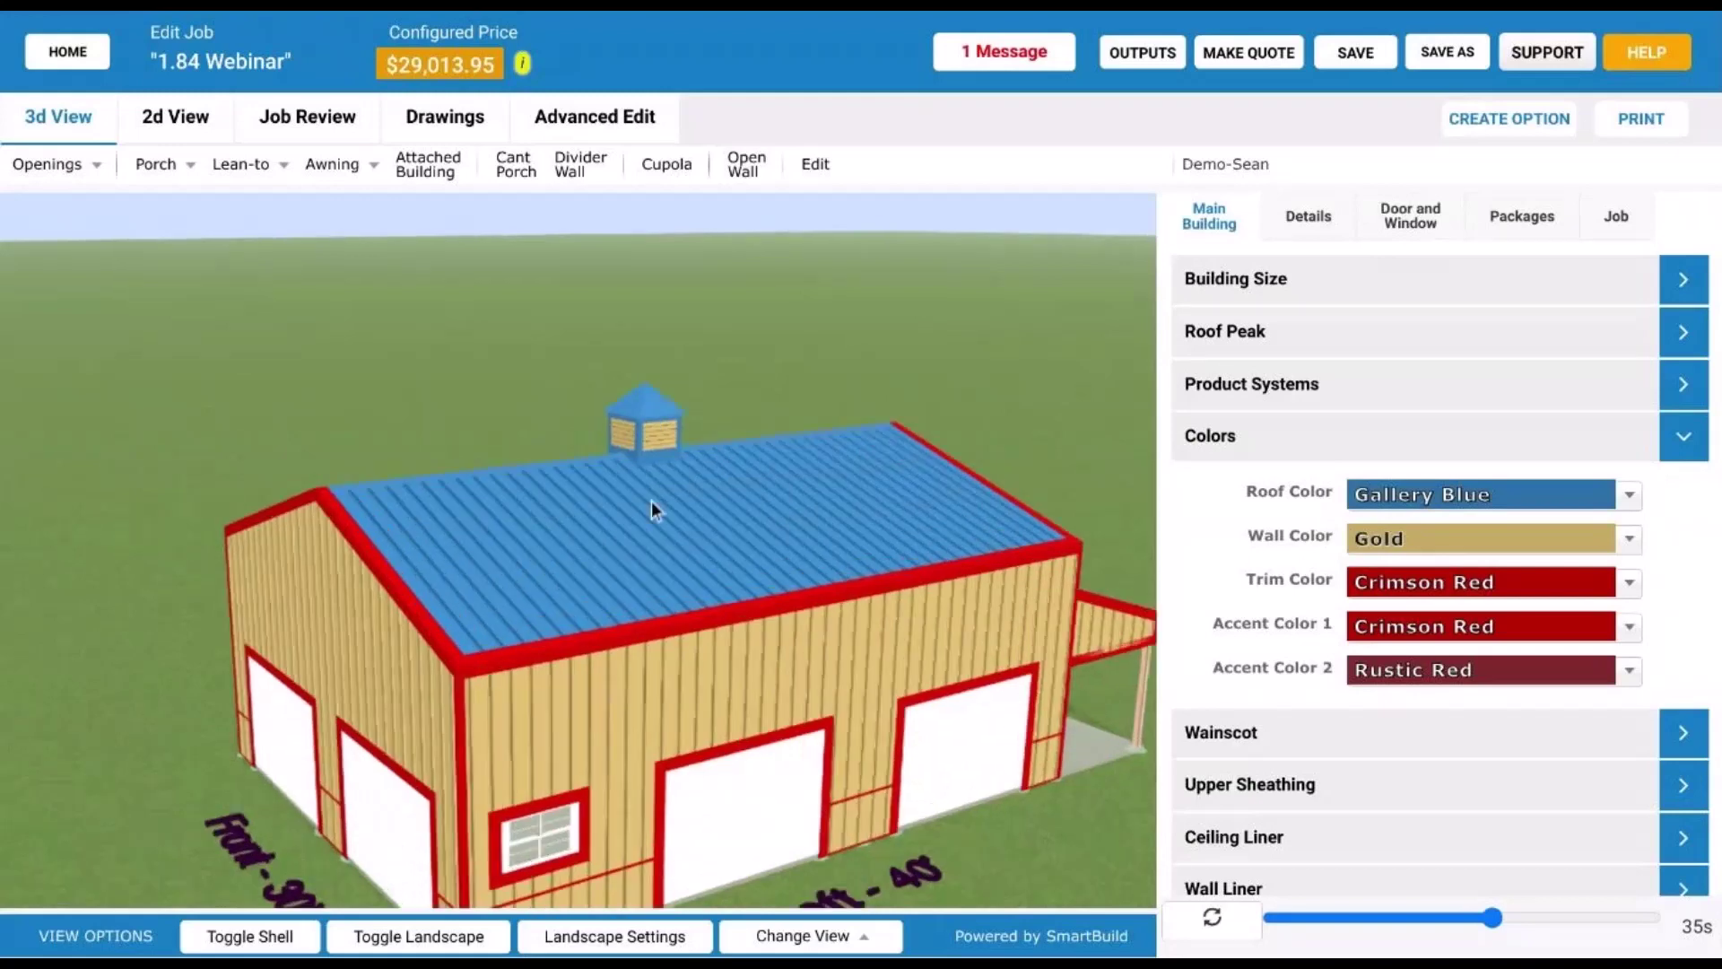
scroll(625, 477, "up", 3)
left_click_drag(625, 476, 671, 517)
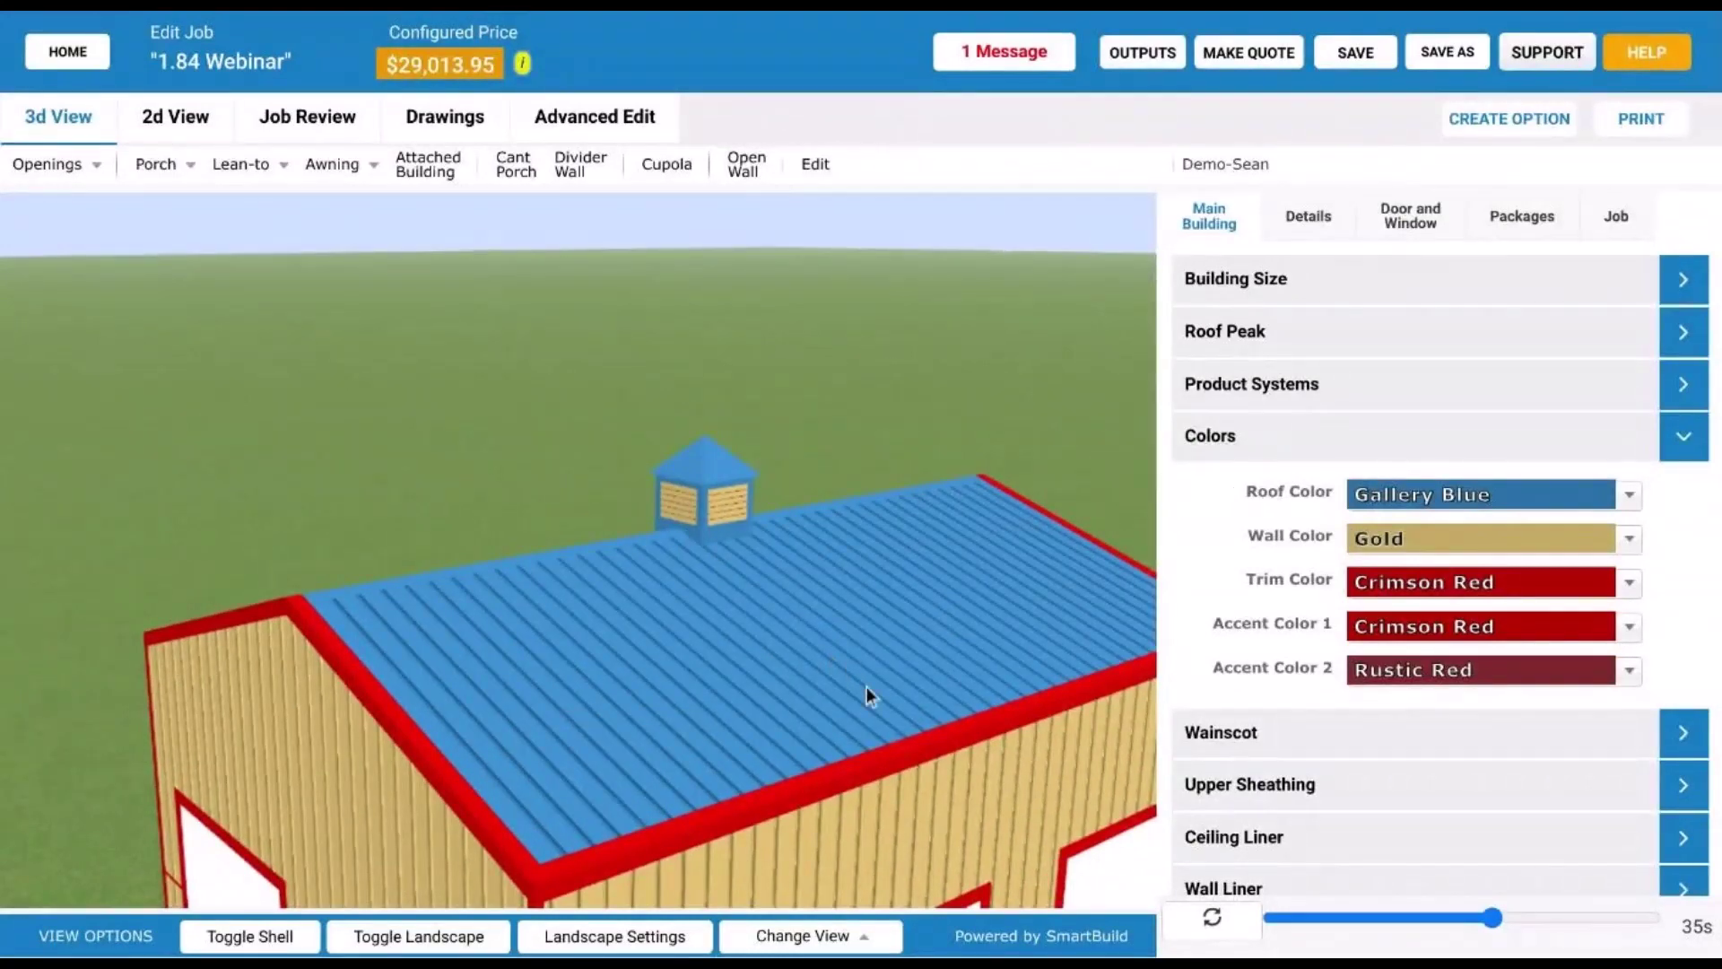
left_click_drag(866, 686, 833, 644)
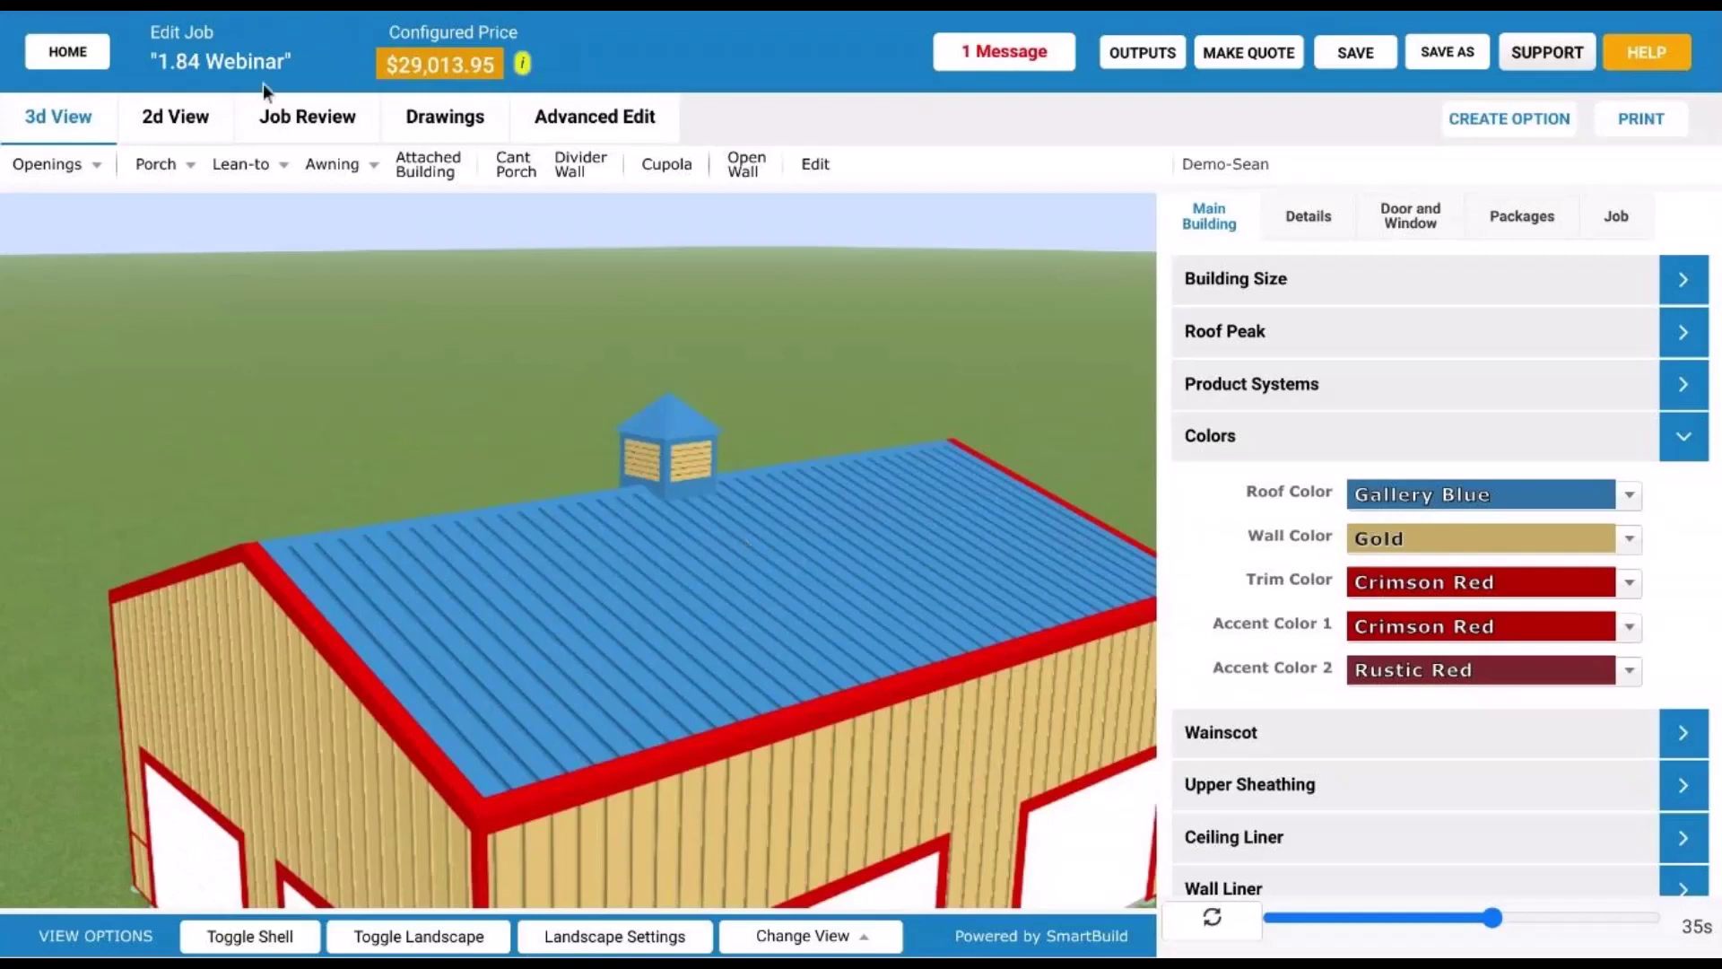
- Review the job's material lists for framing, sheathing, trim, doors and windows, and accessories, including the cupola entry
left_click(302, 128)
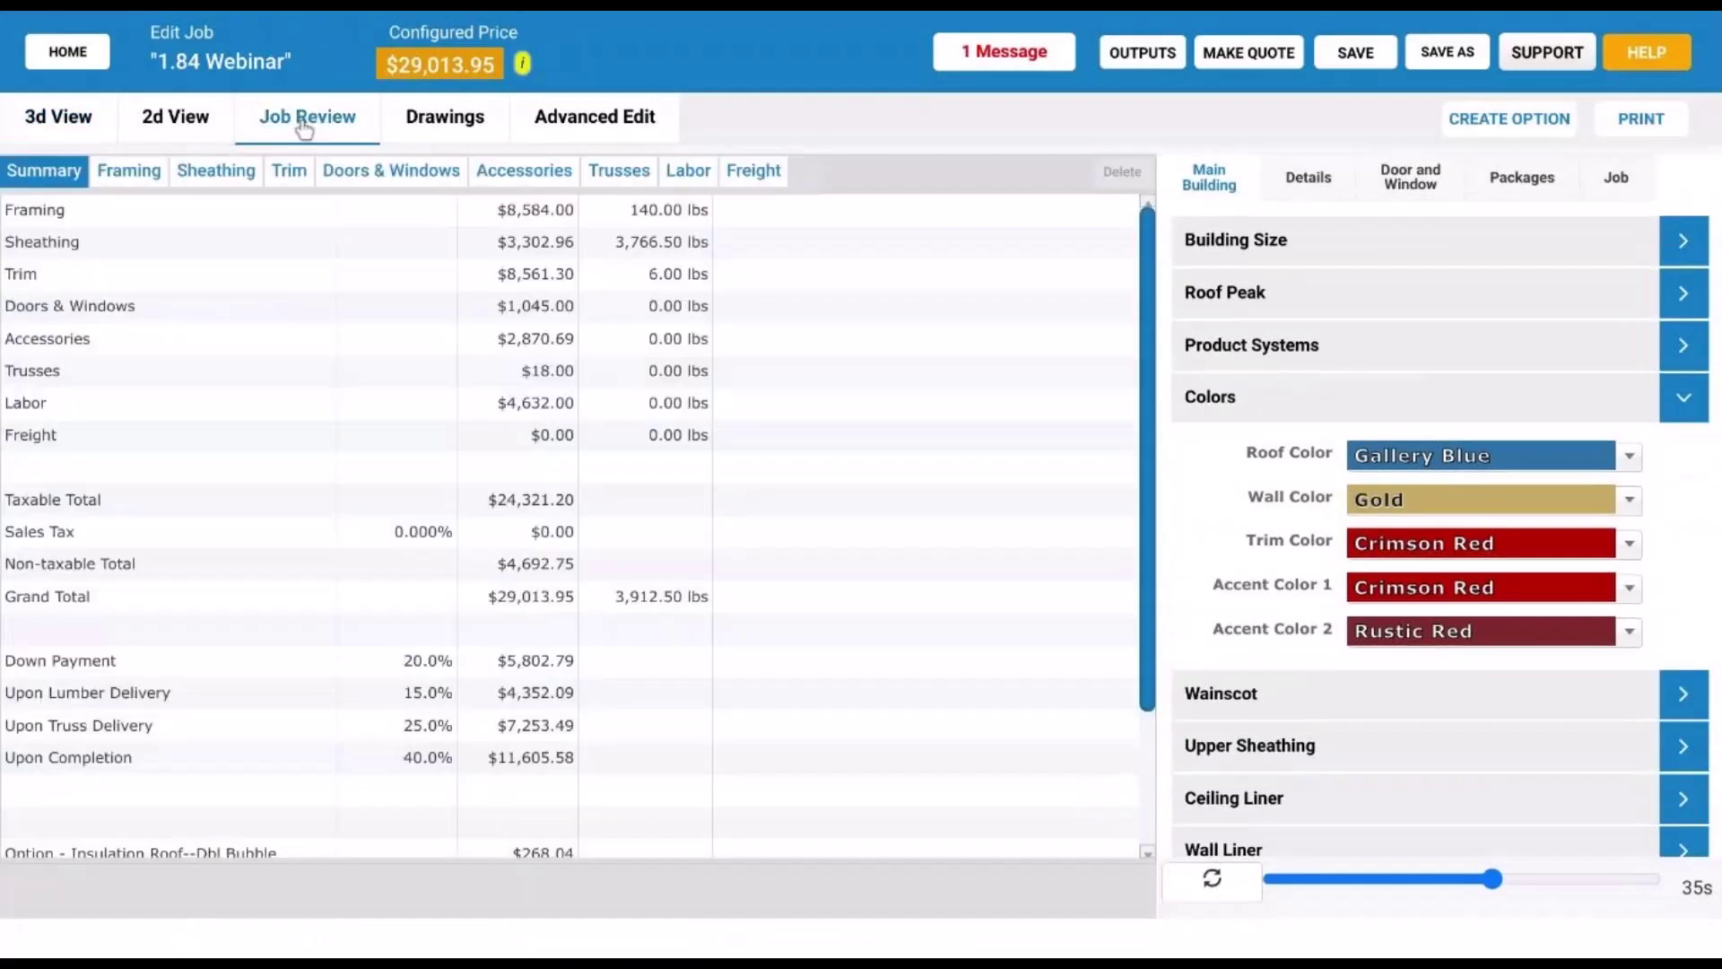
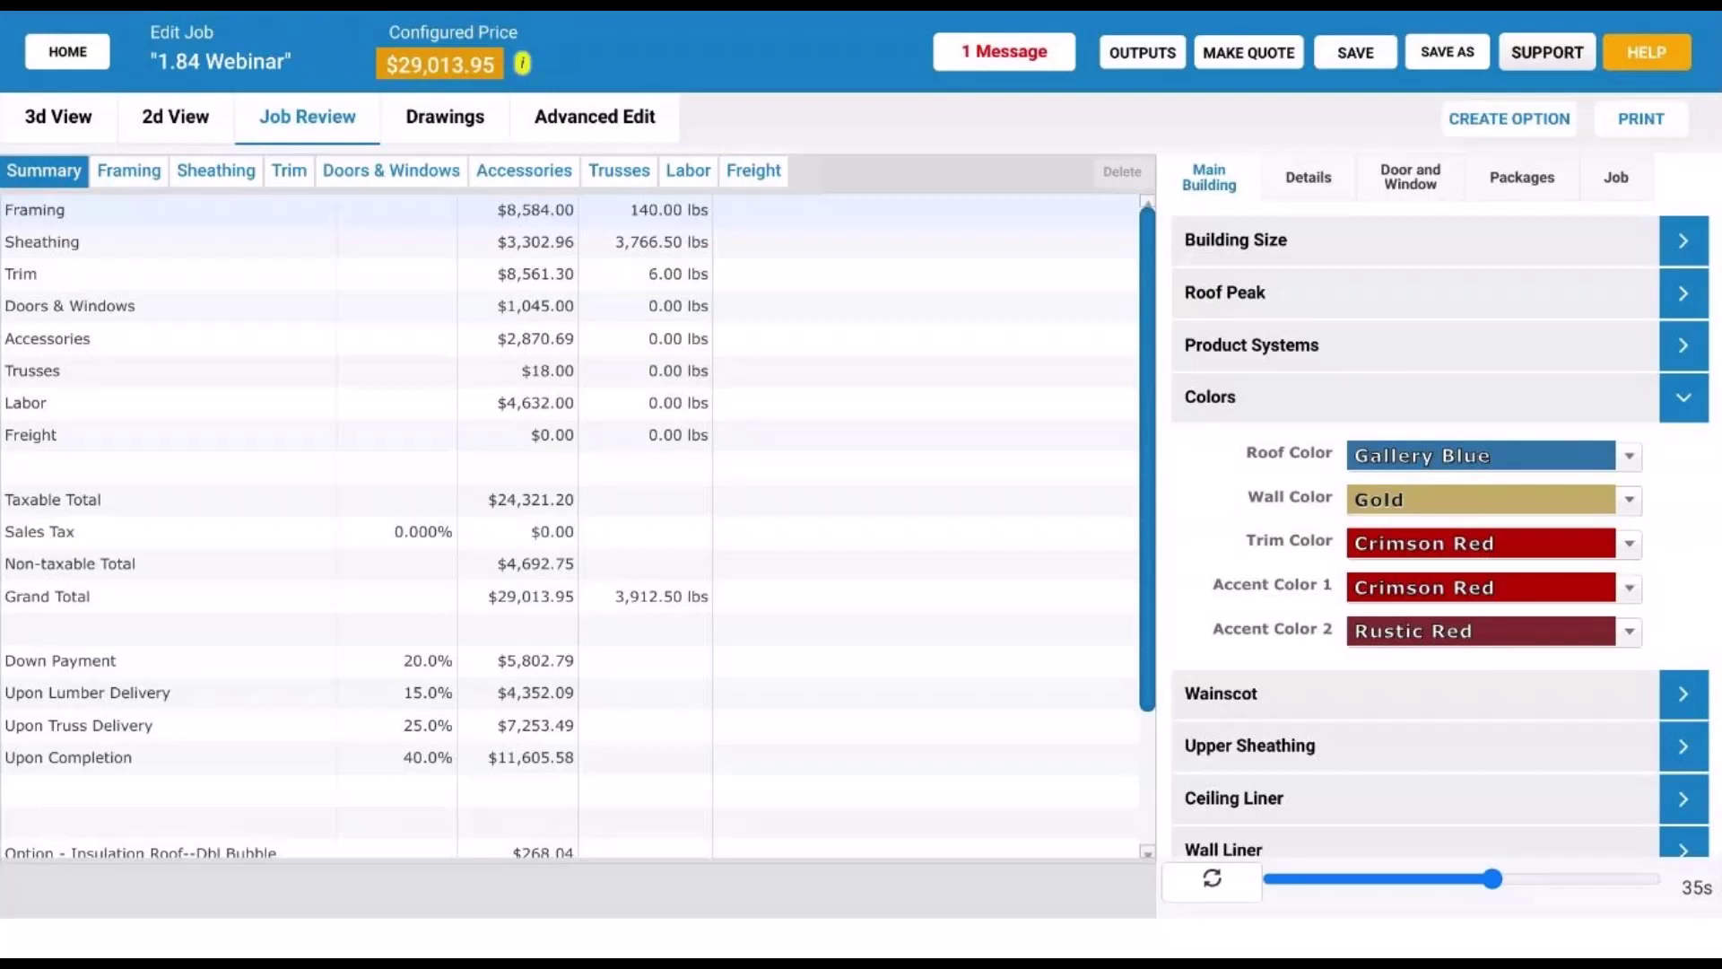
left_click(106, 176)
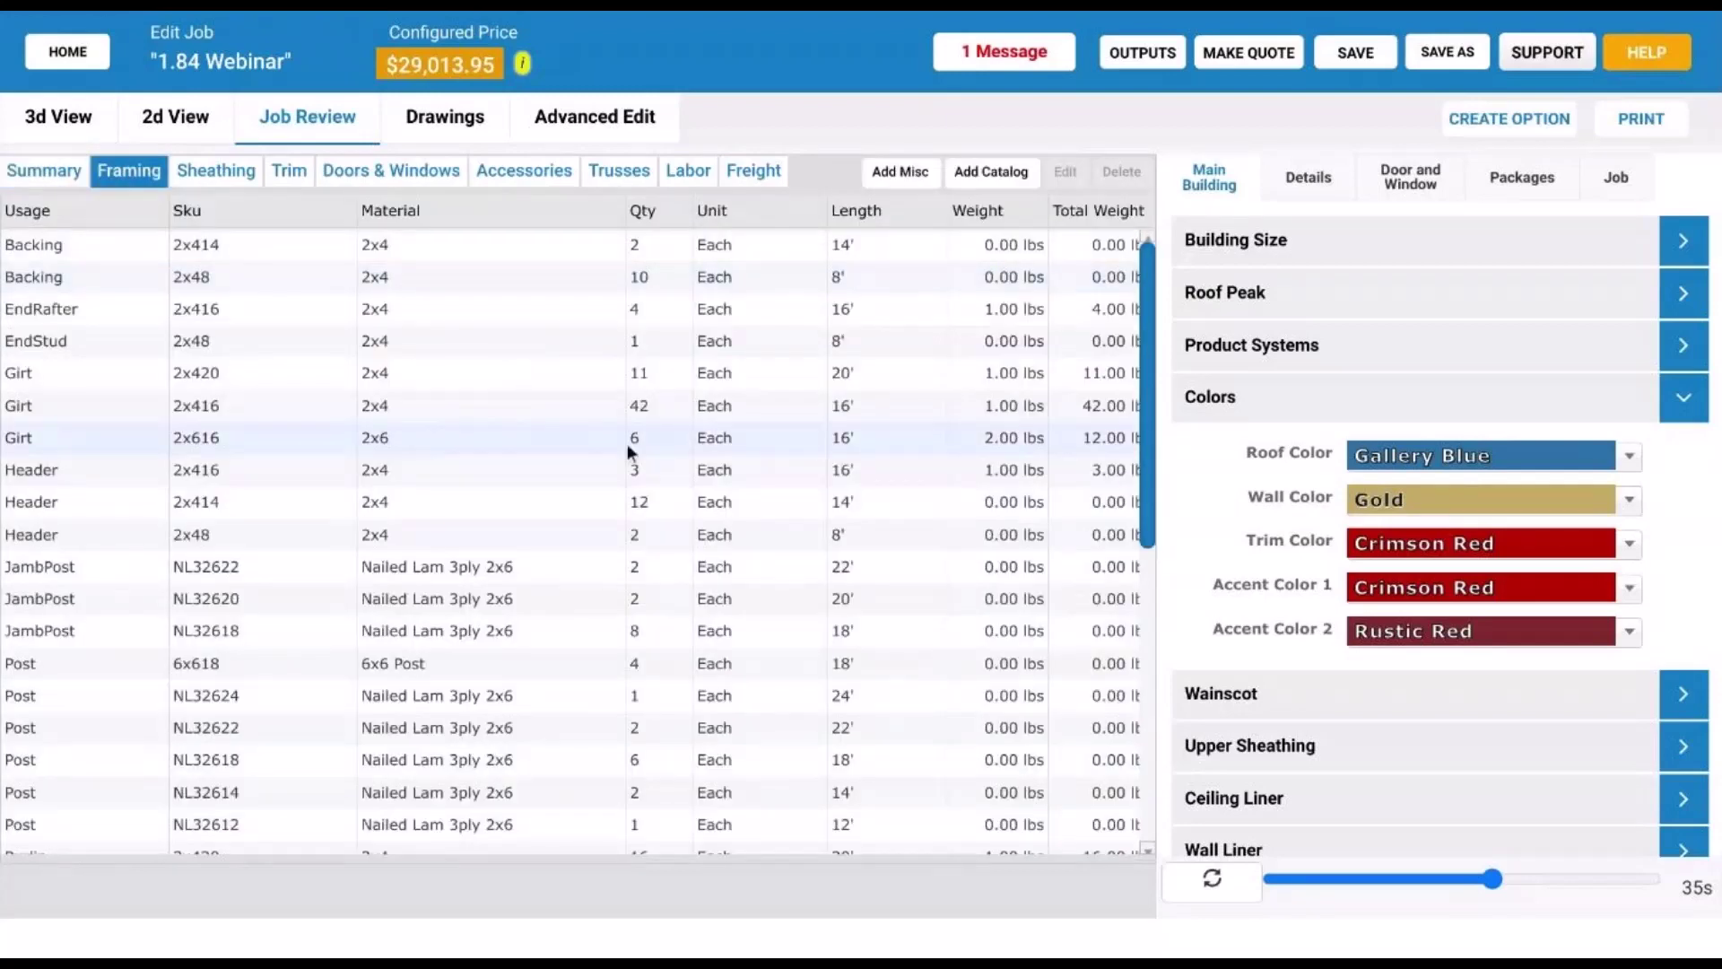
scroll(628, 449, "down", 5)
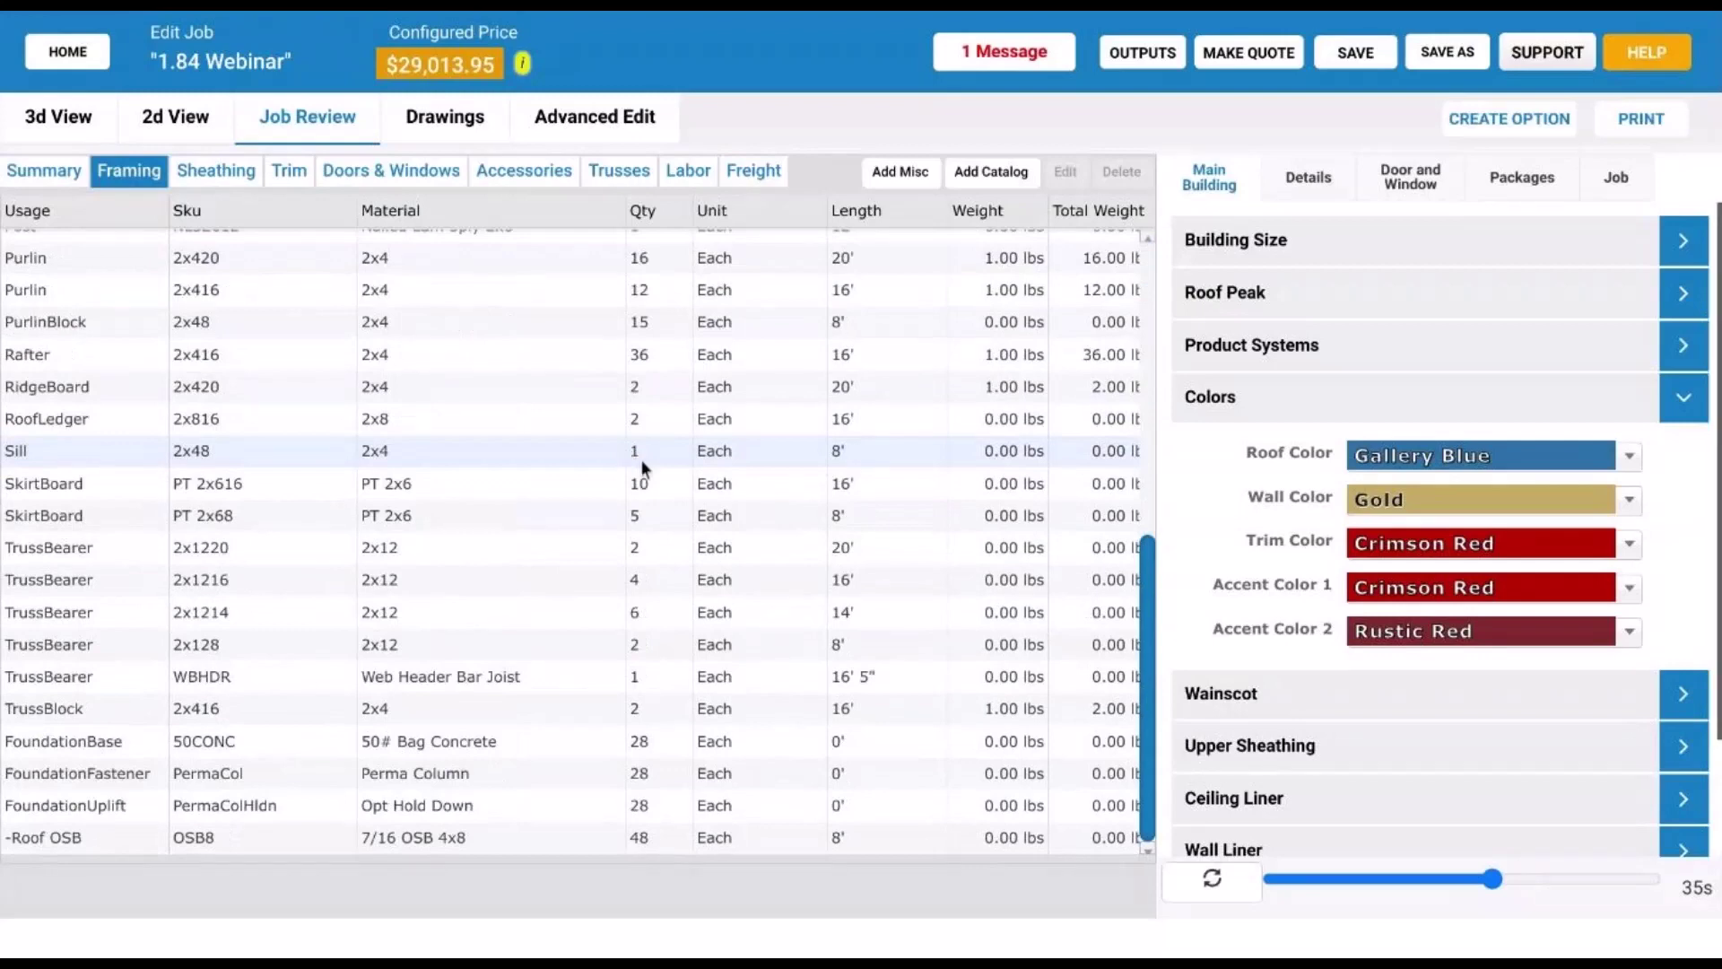
scroll(636, 459, "up", 5)
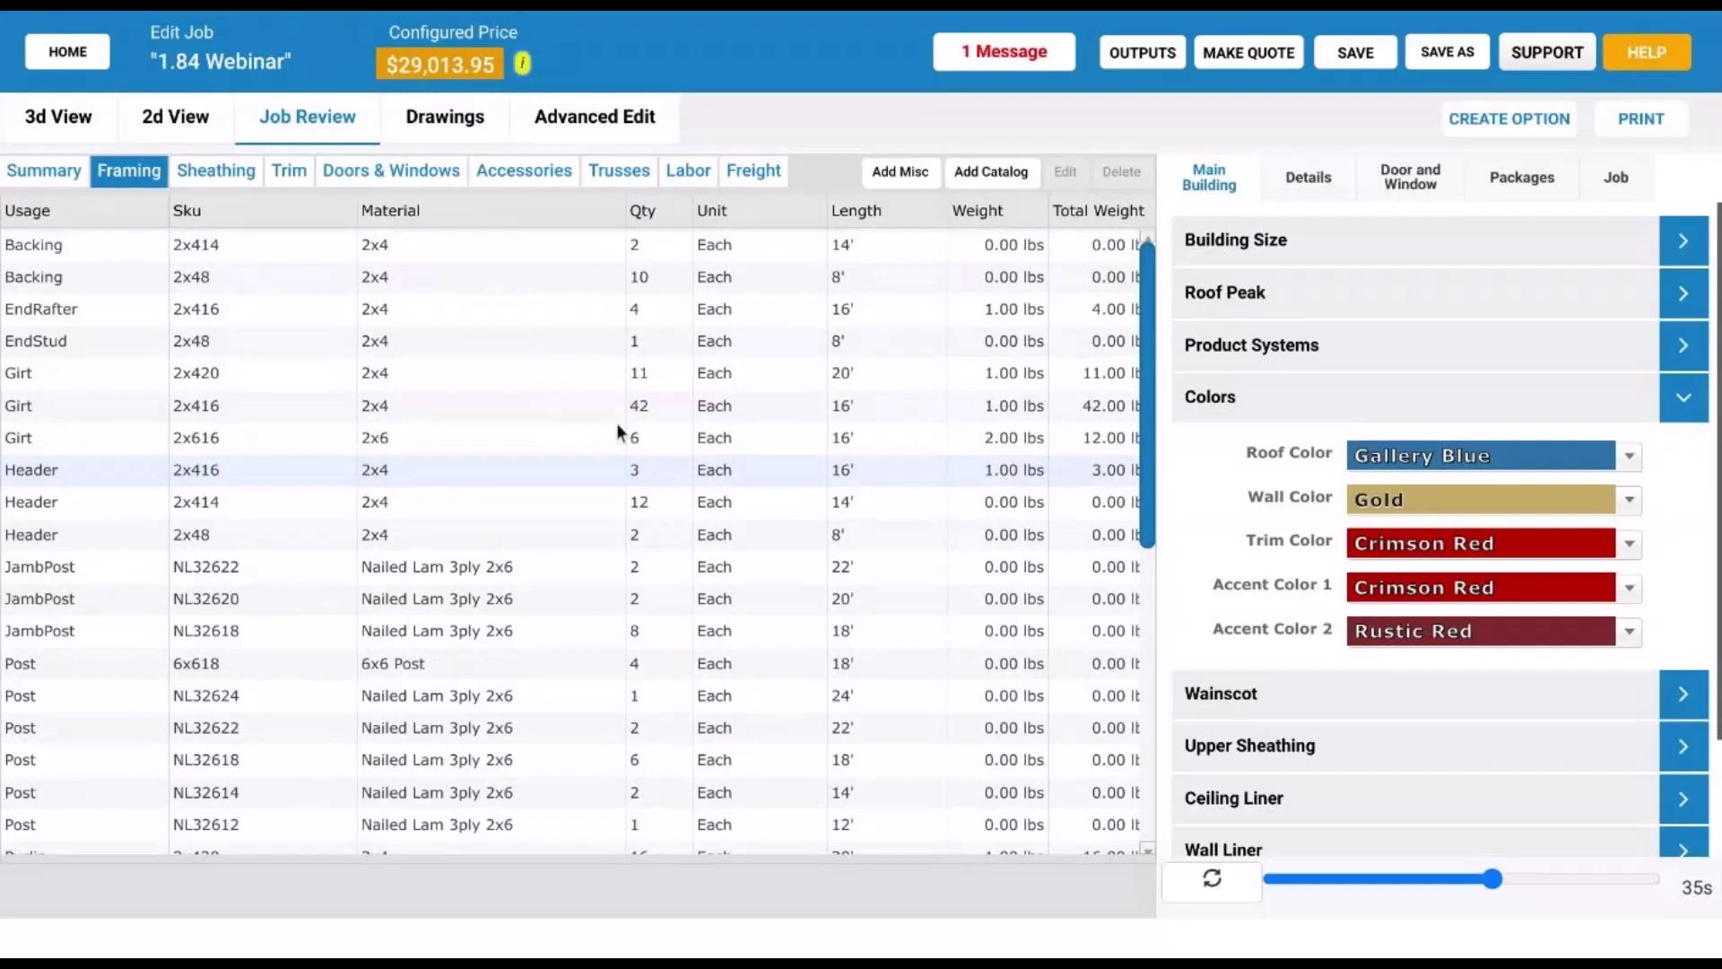
left_click(214, 174)
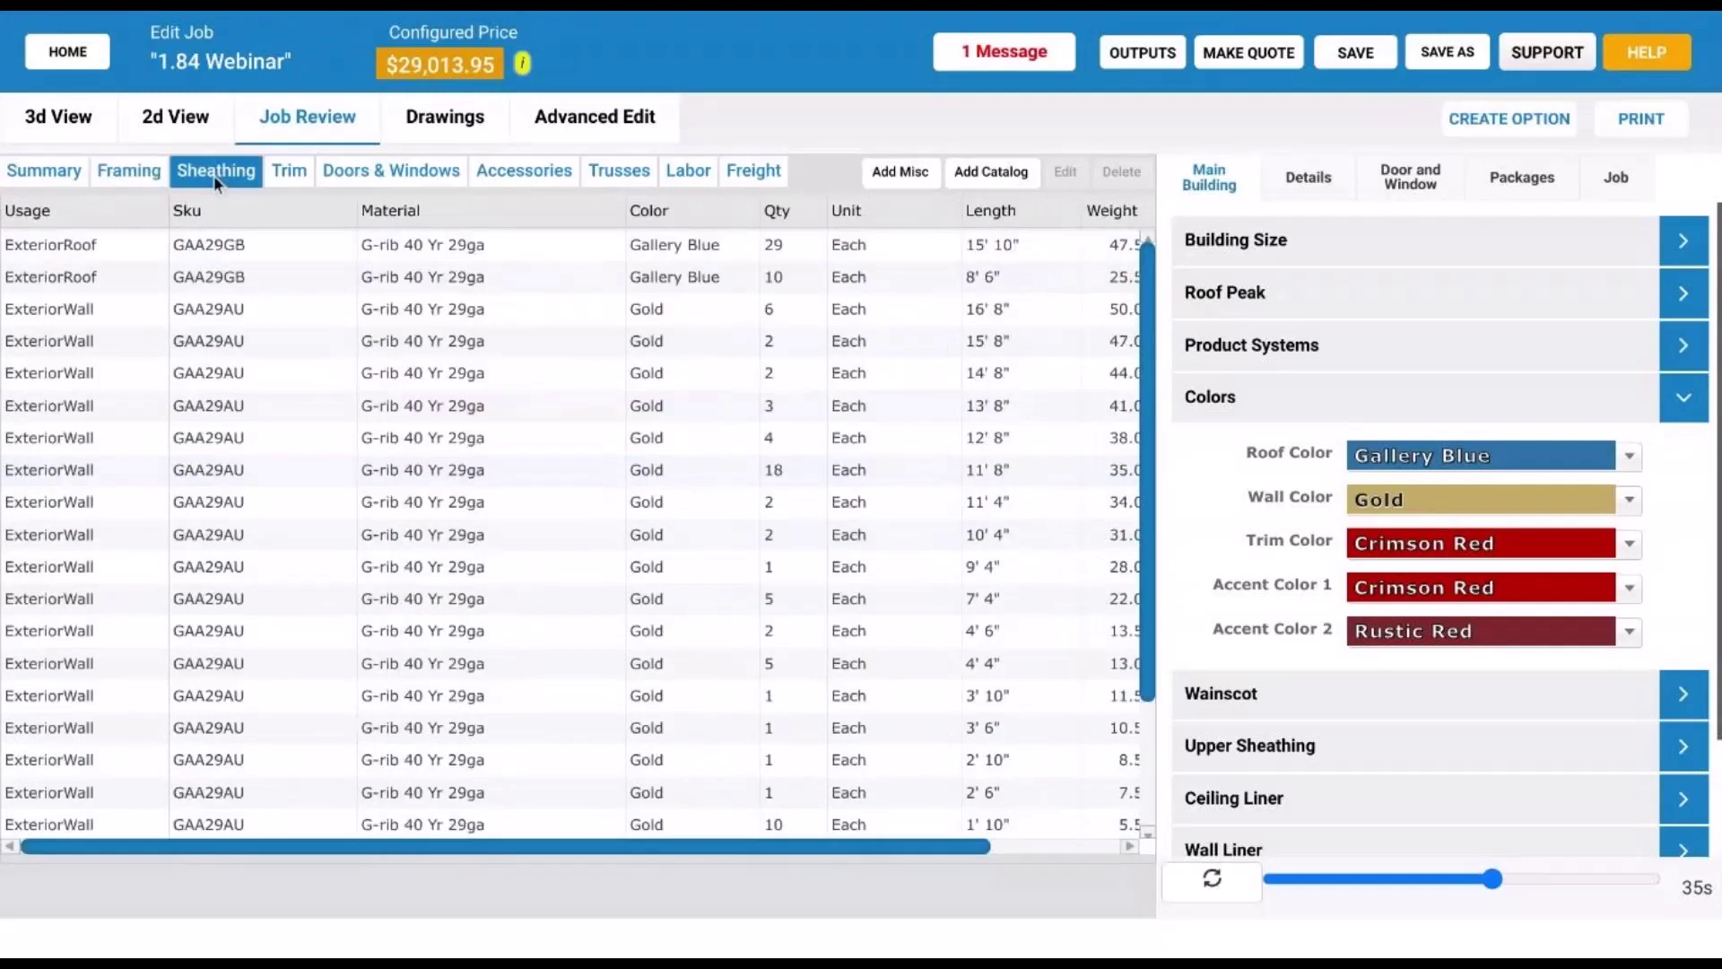
scroll(436, 585, "down", 3)
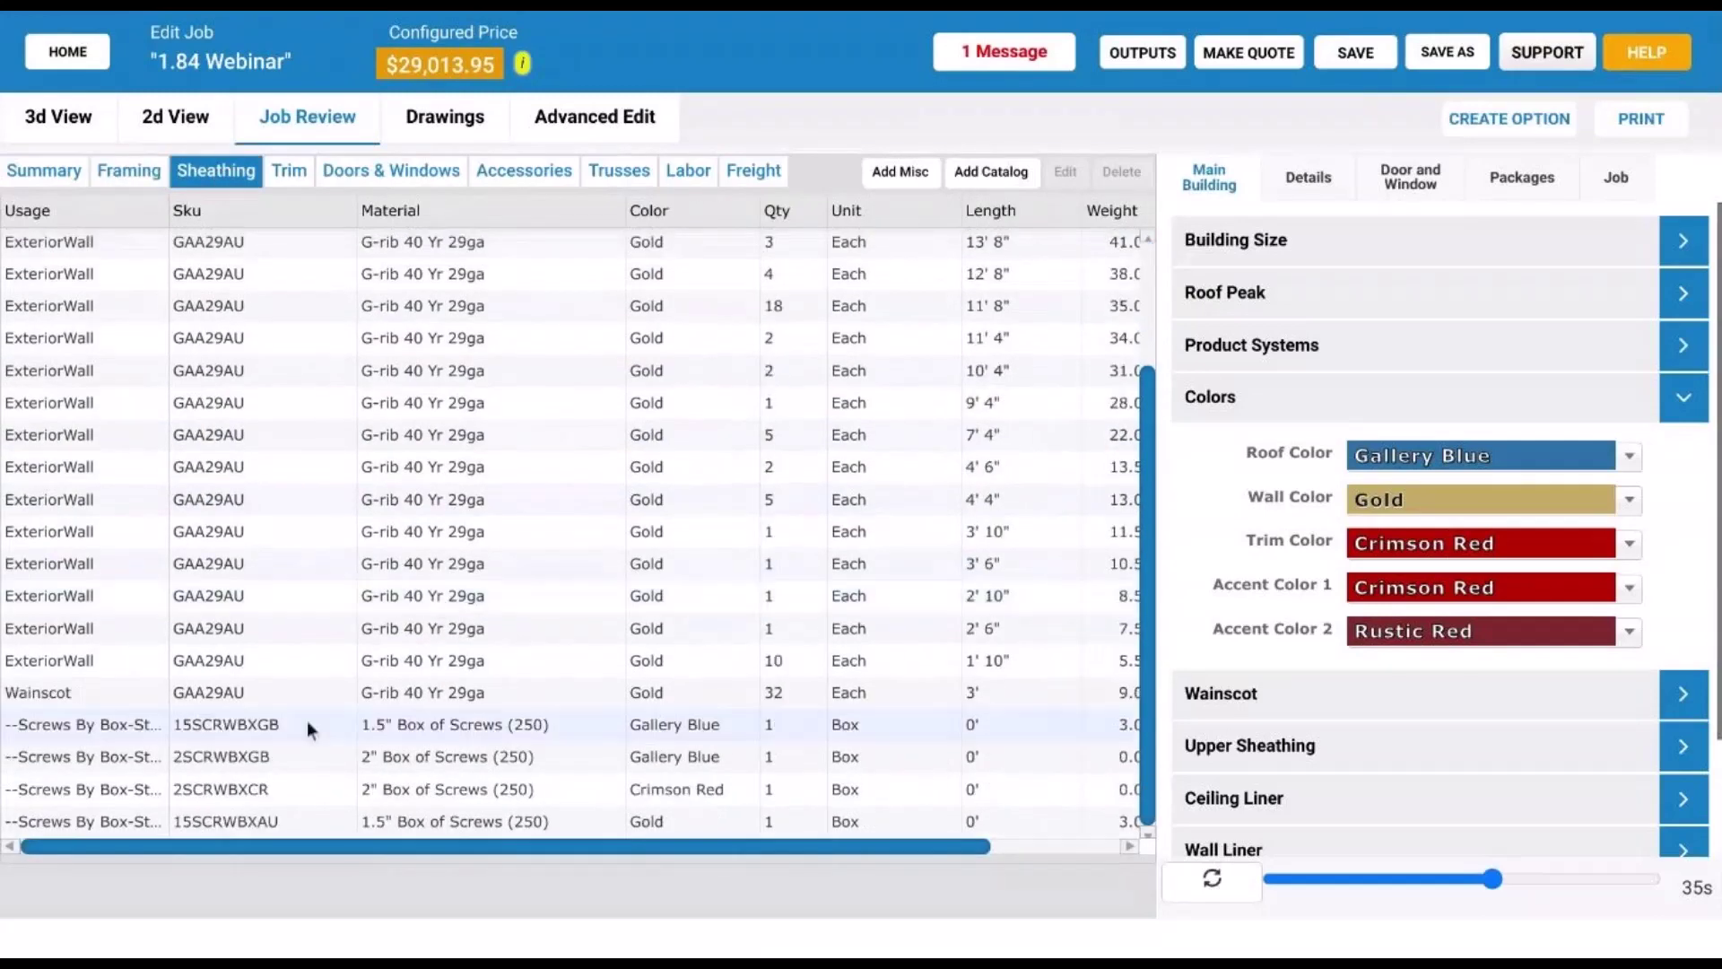
scroll(385, 654, "up", 3)
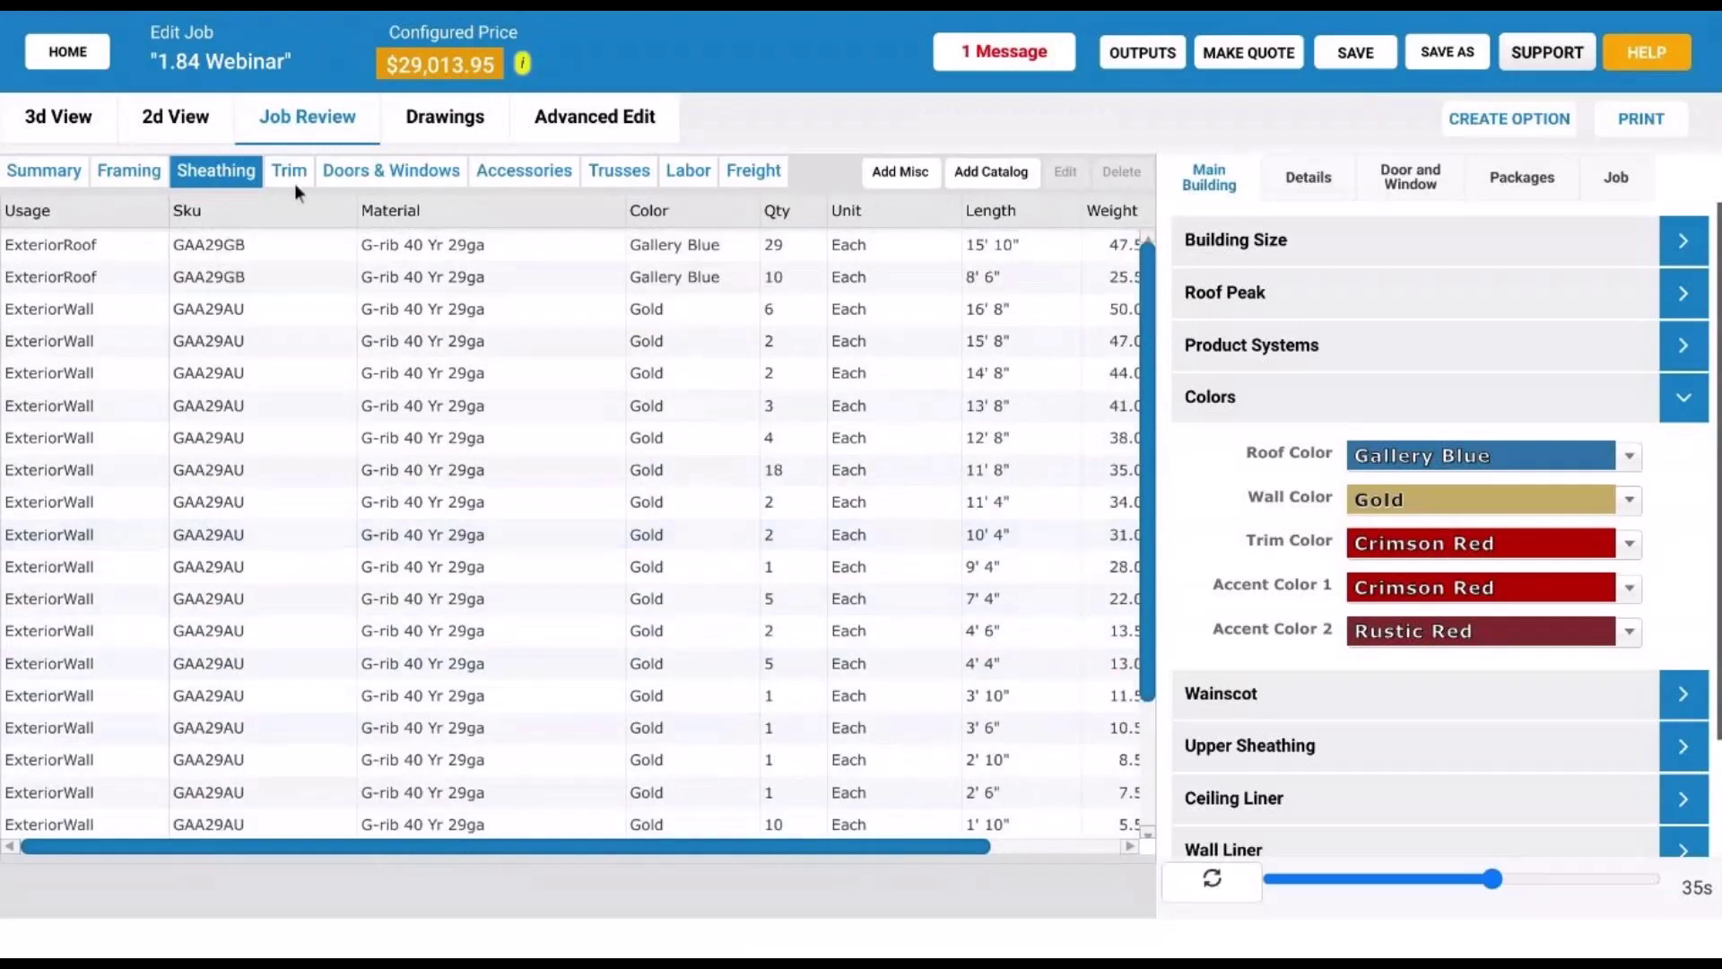
left_click(292, 179)
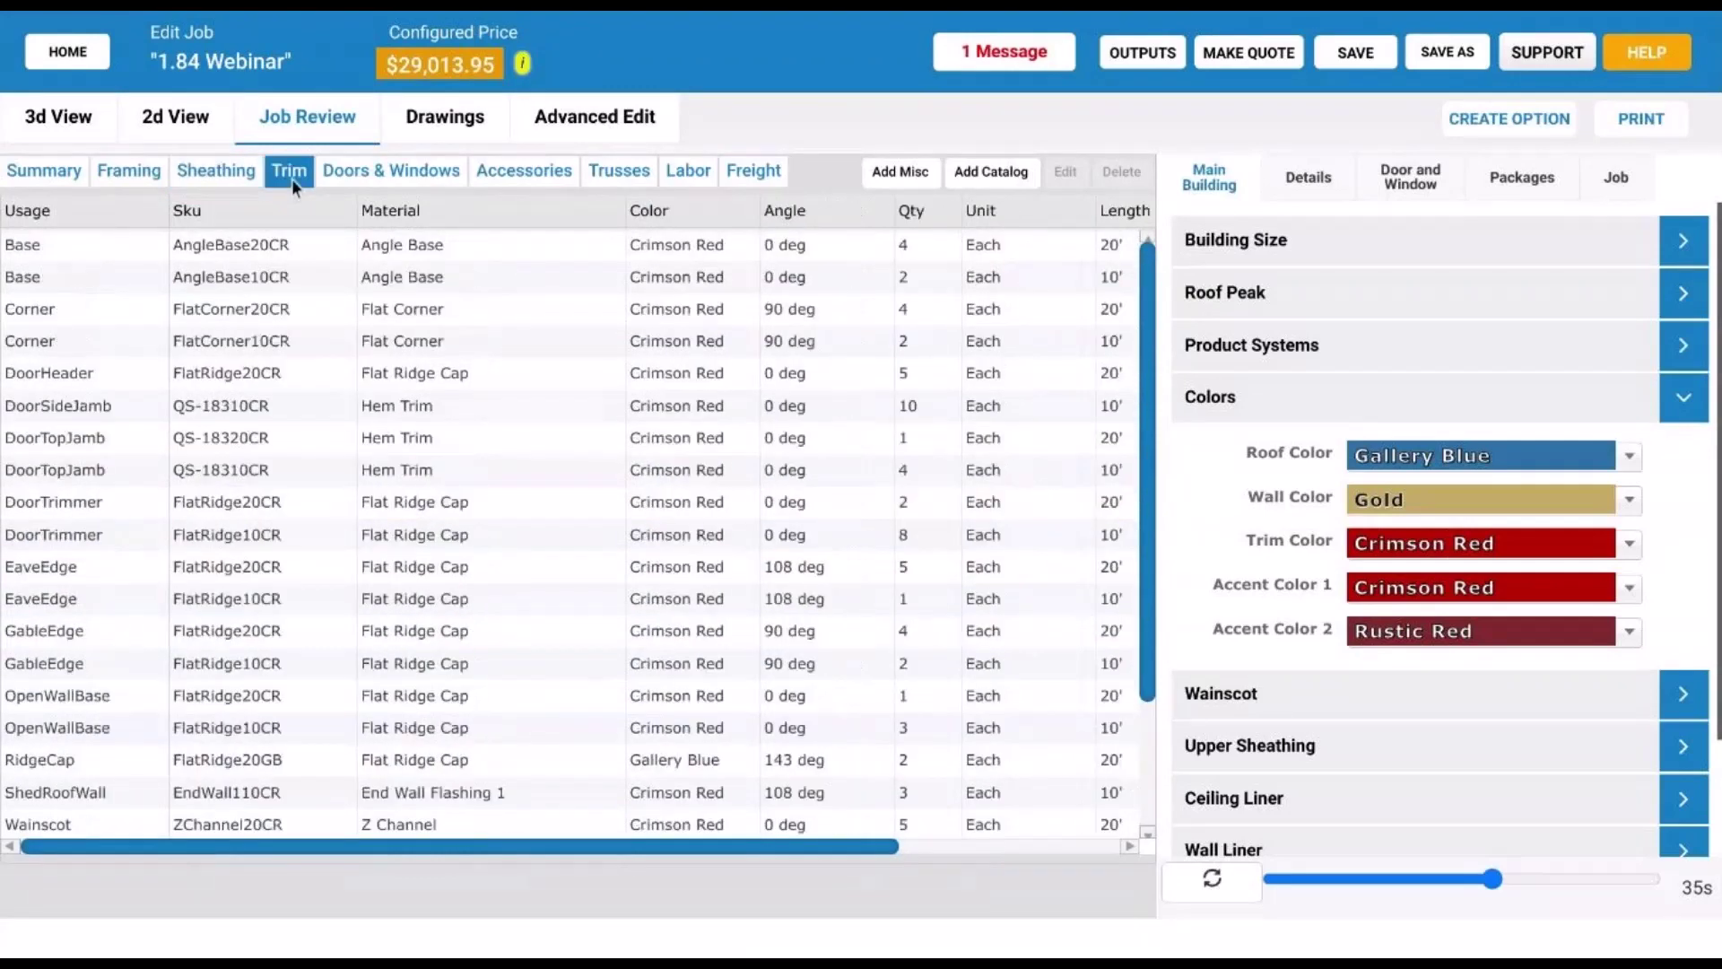
scroll(532, 803, "down", 3)
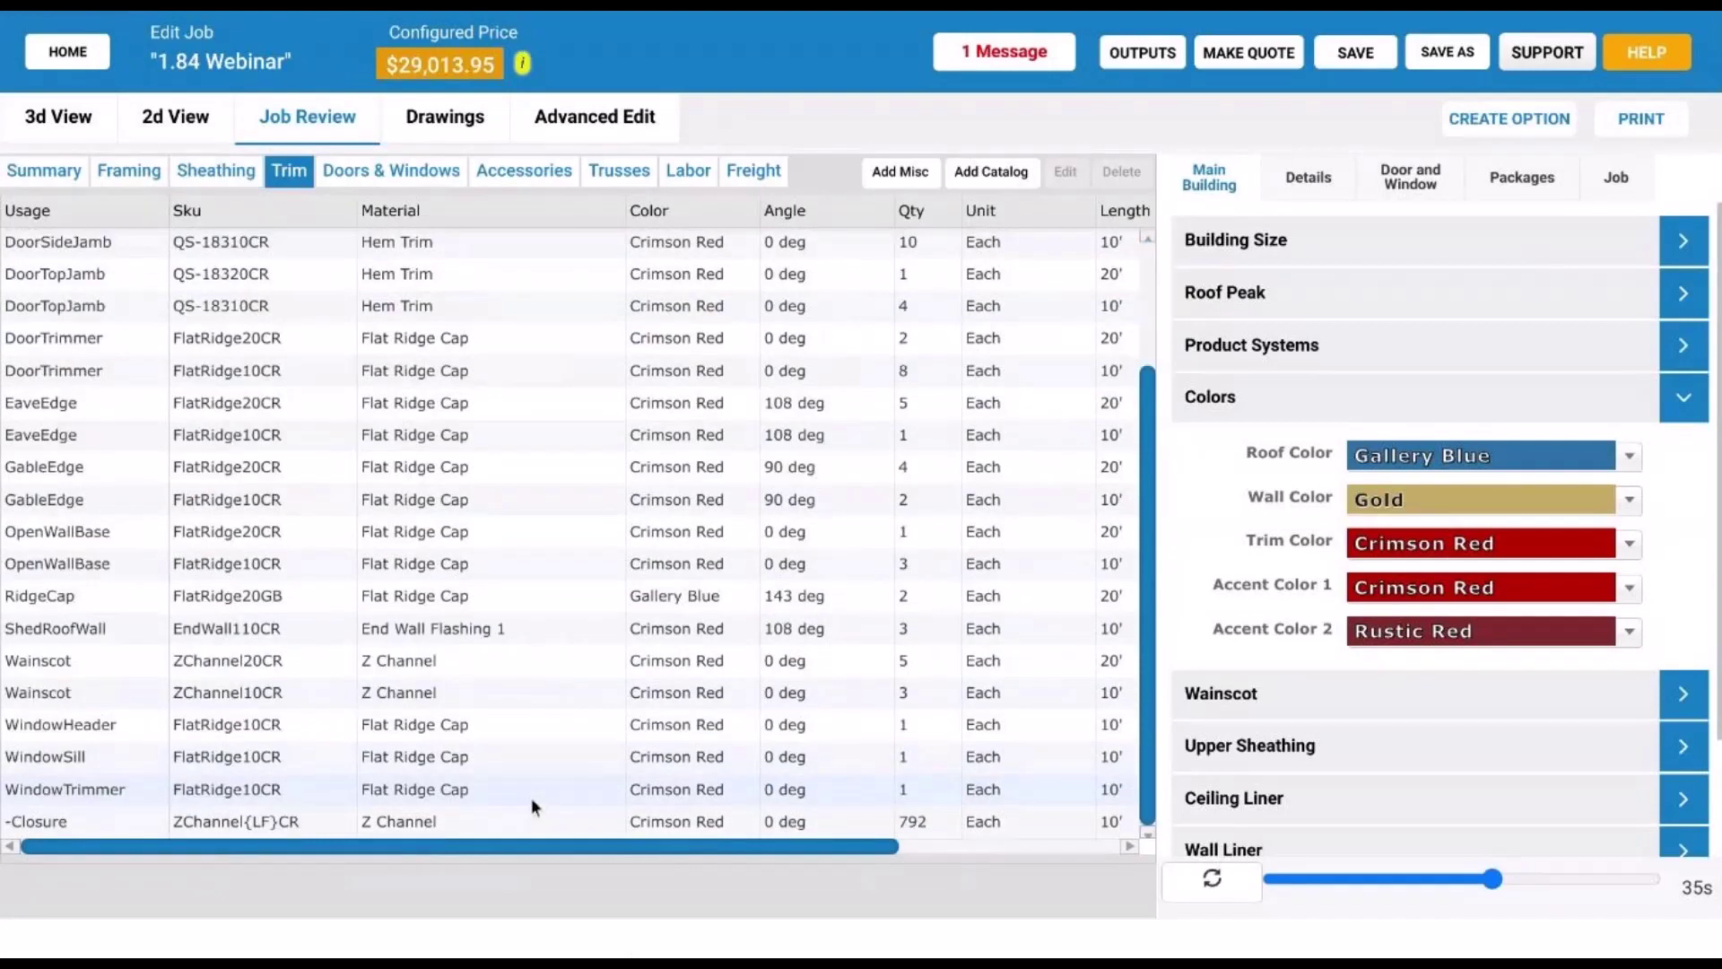
left_click(432, 176)
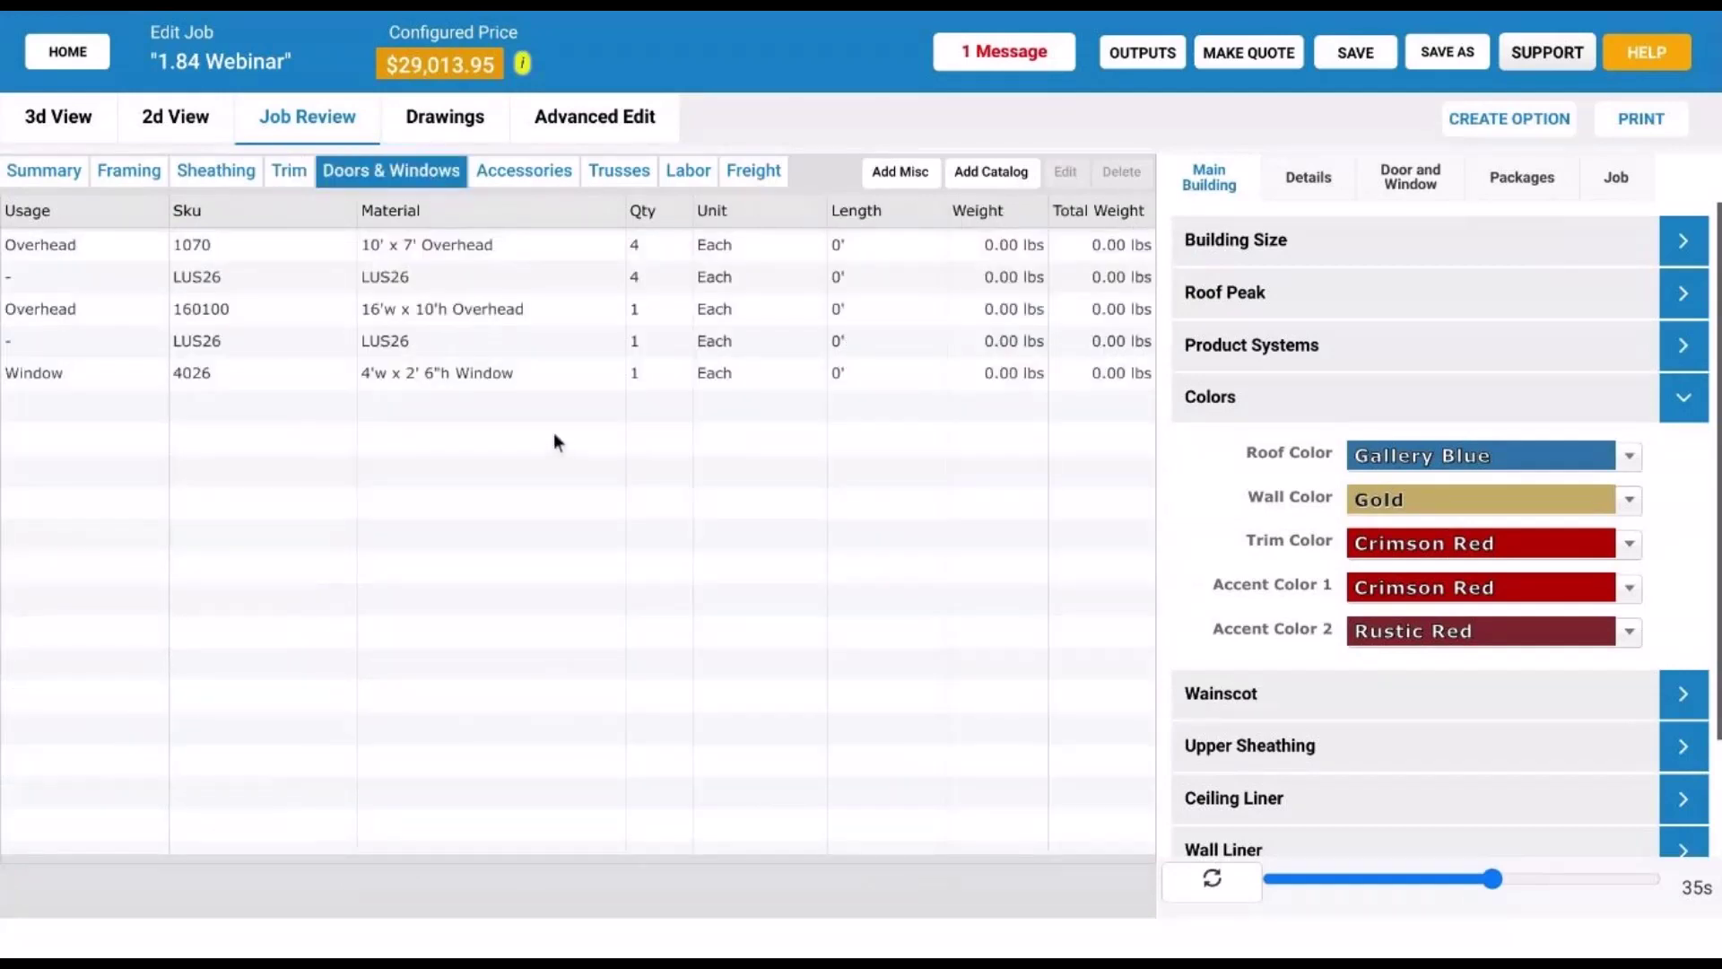
left_click(567, 171)
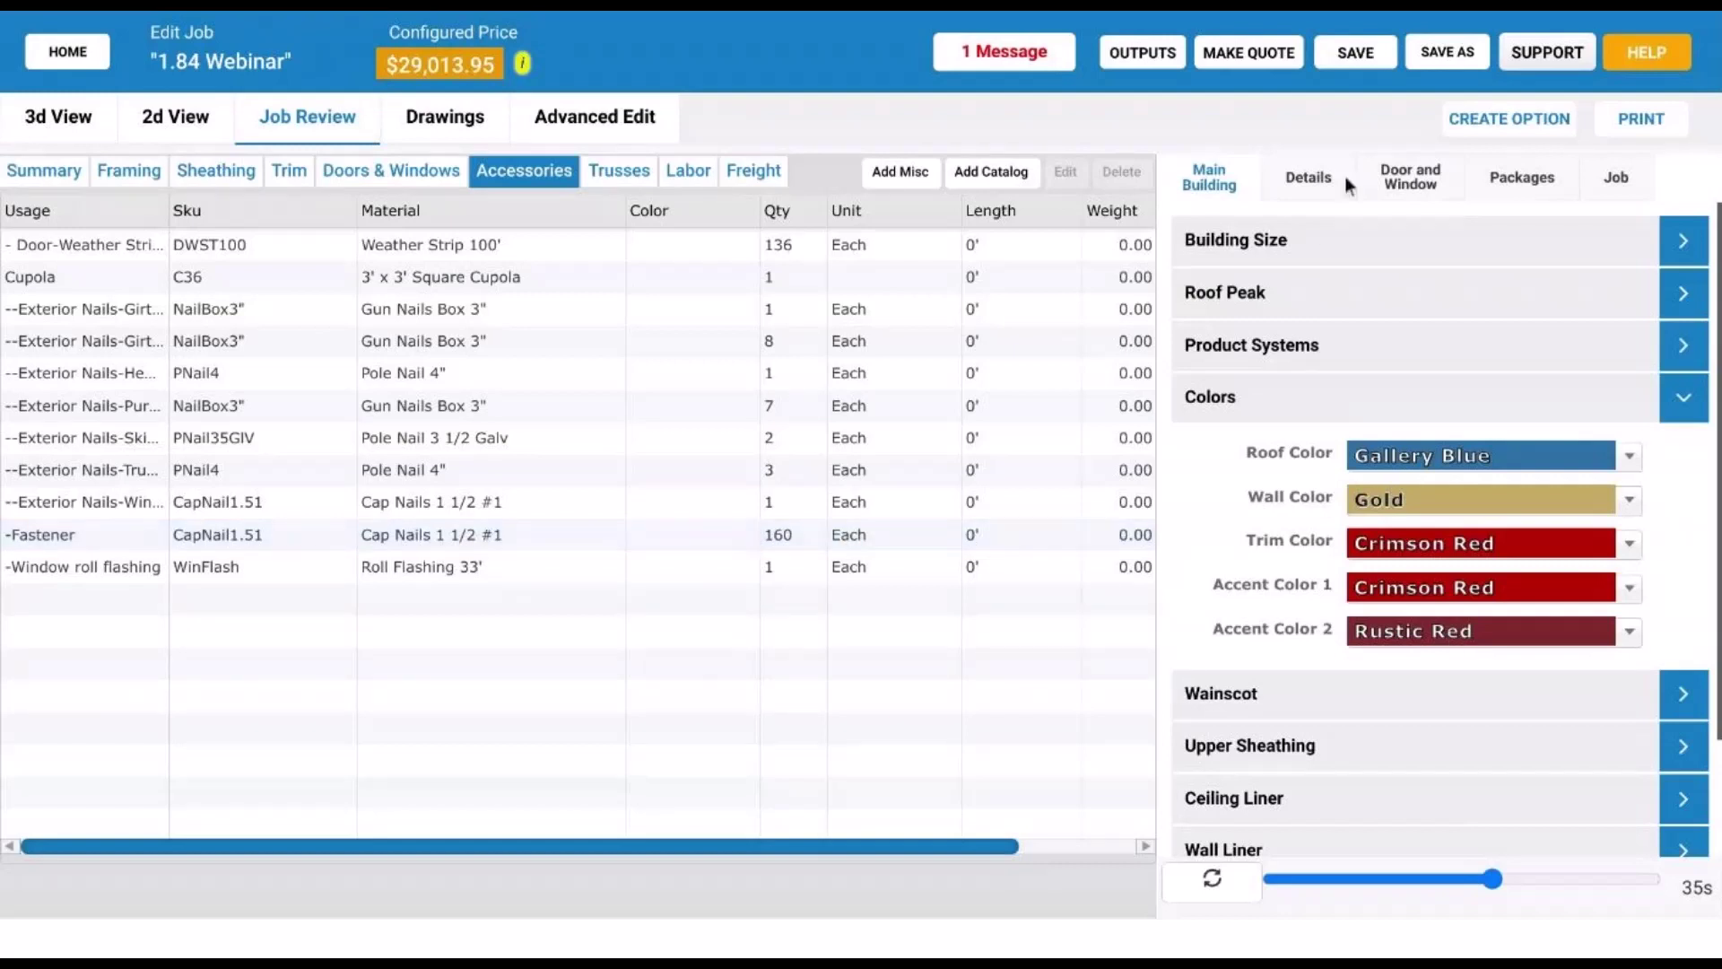
- Look through the Fascia and Soffit details and the Eave Soffit Color choices with the 3D building shown, keeping the color on Wall
left_click(1323, 198)
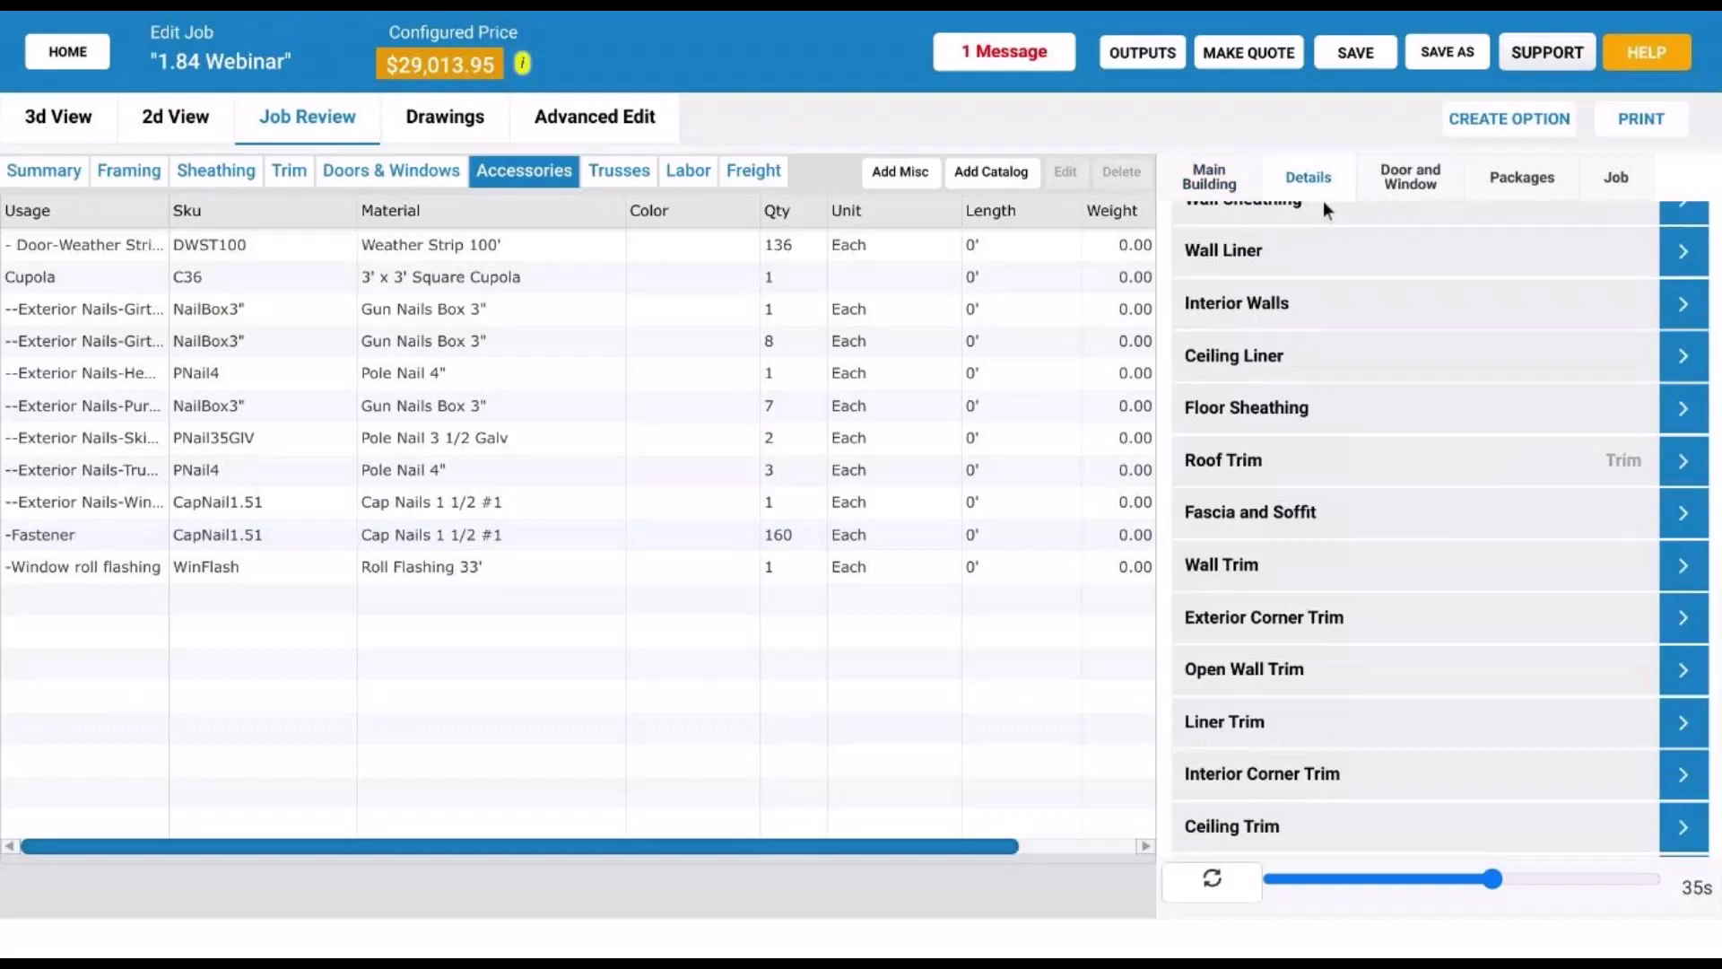
scroll(1315, 424, "down", 3)
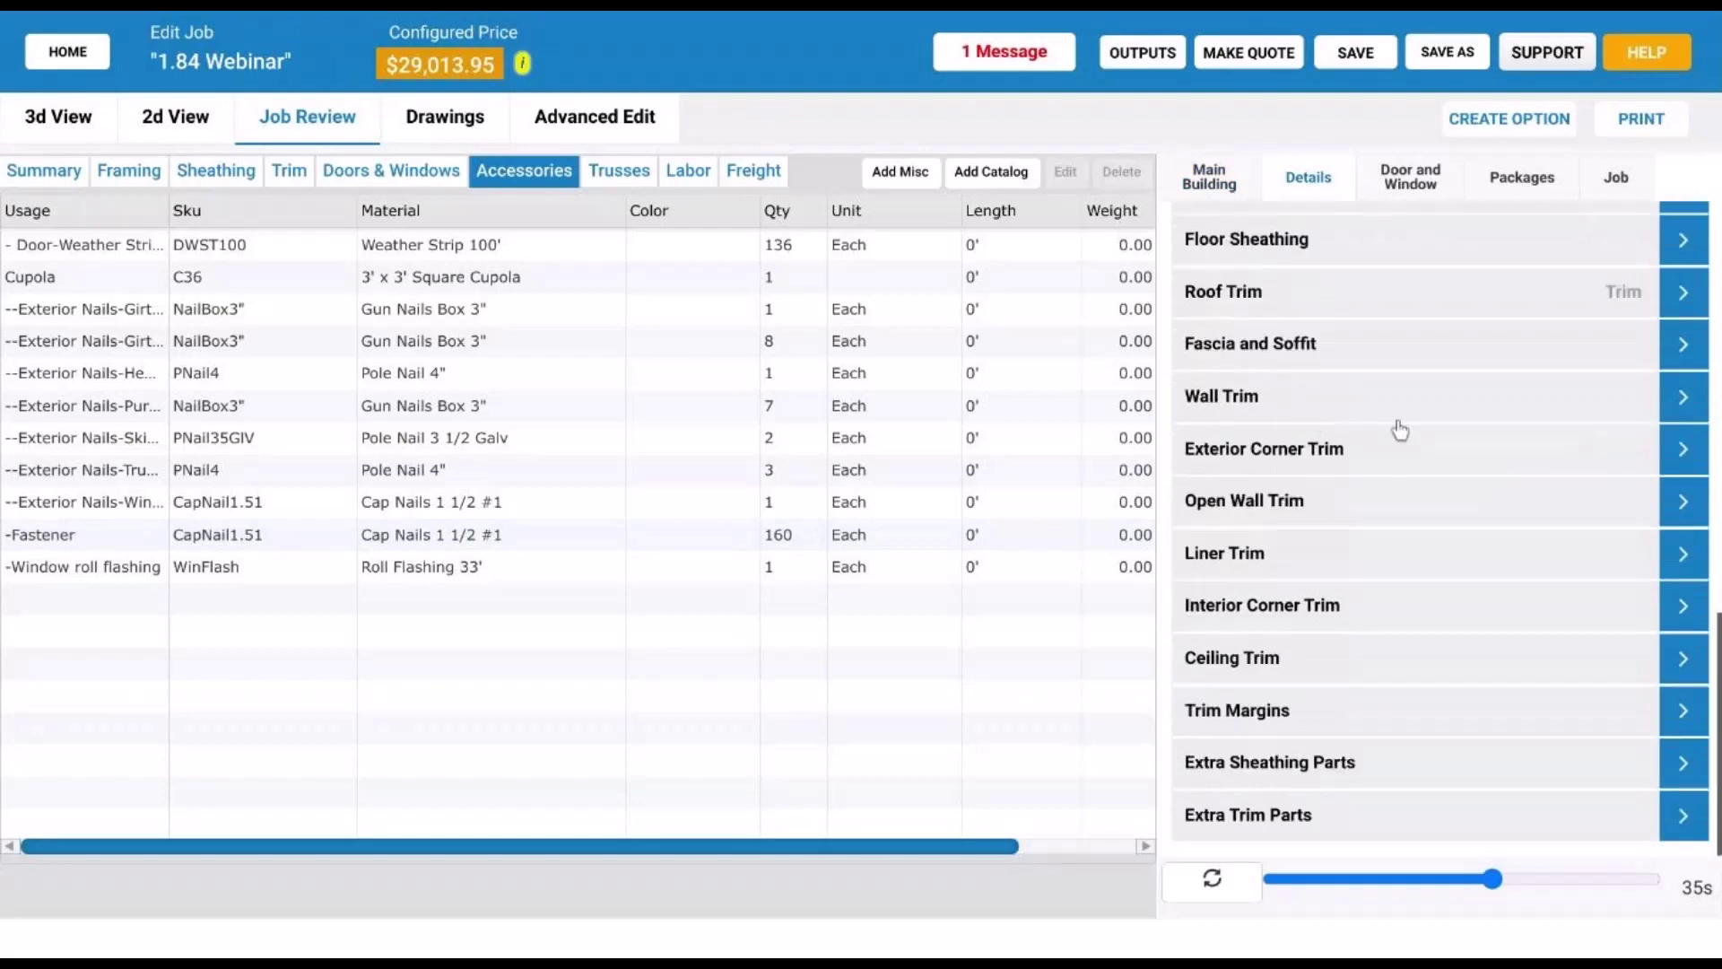
left_click(1376, 356)
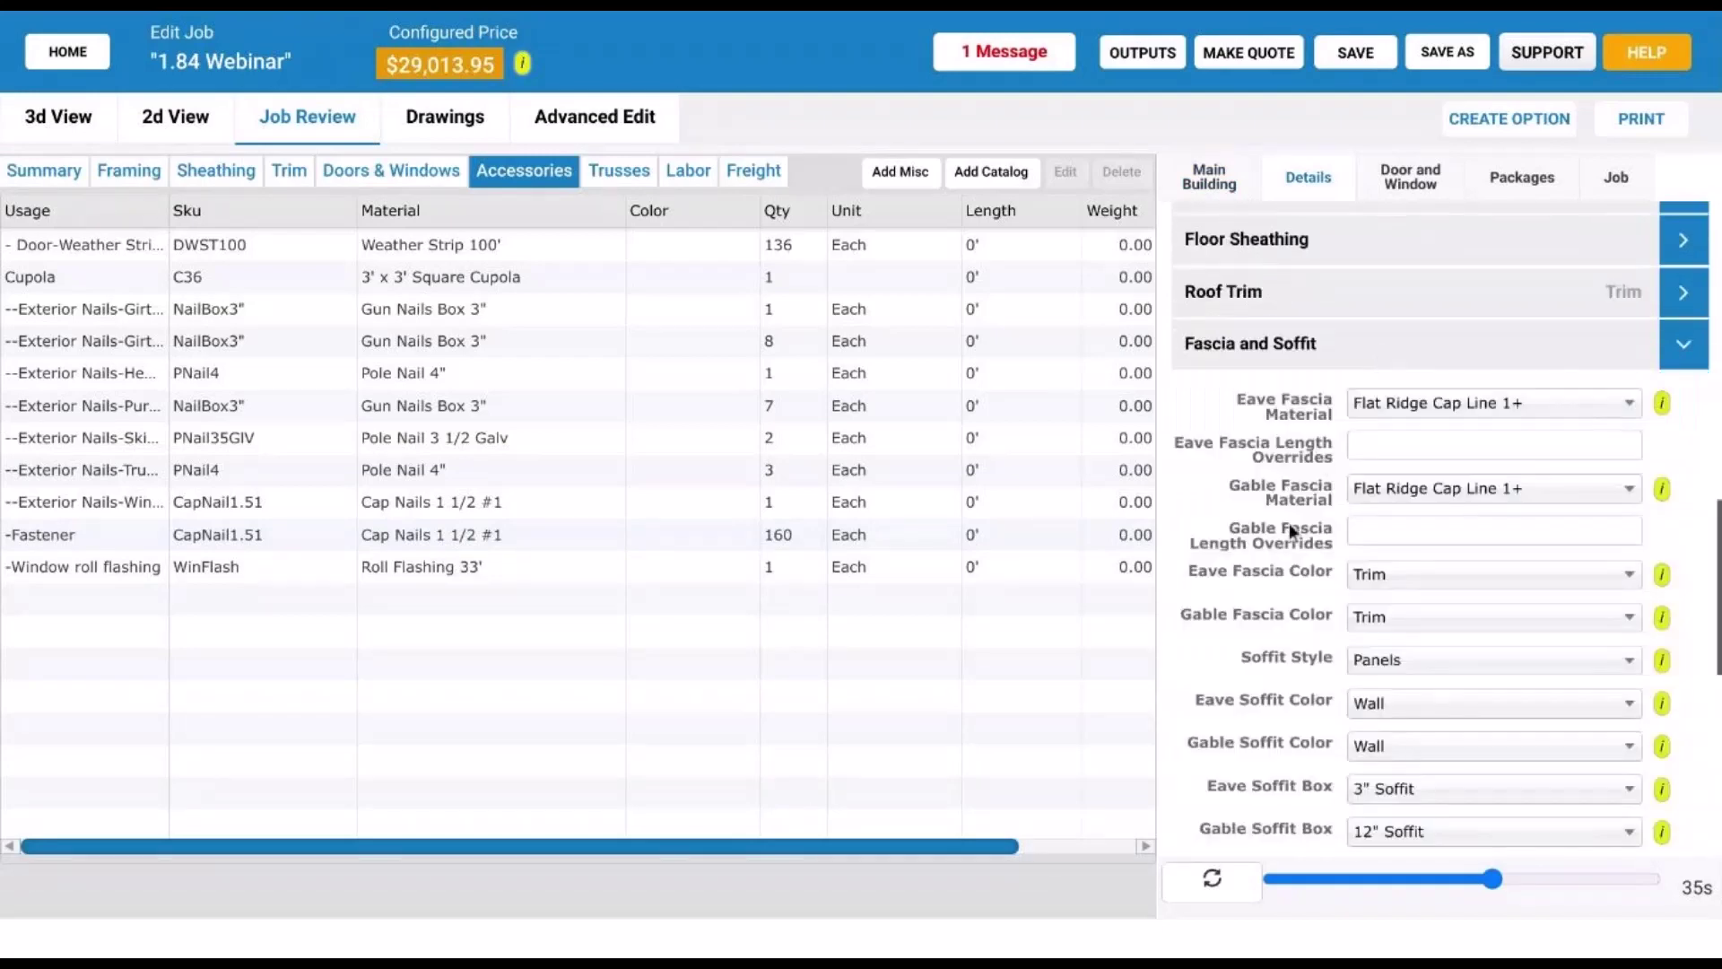
scroll(1291, 527, "down", 3)
scroll(1289, 525, "down", 1)
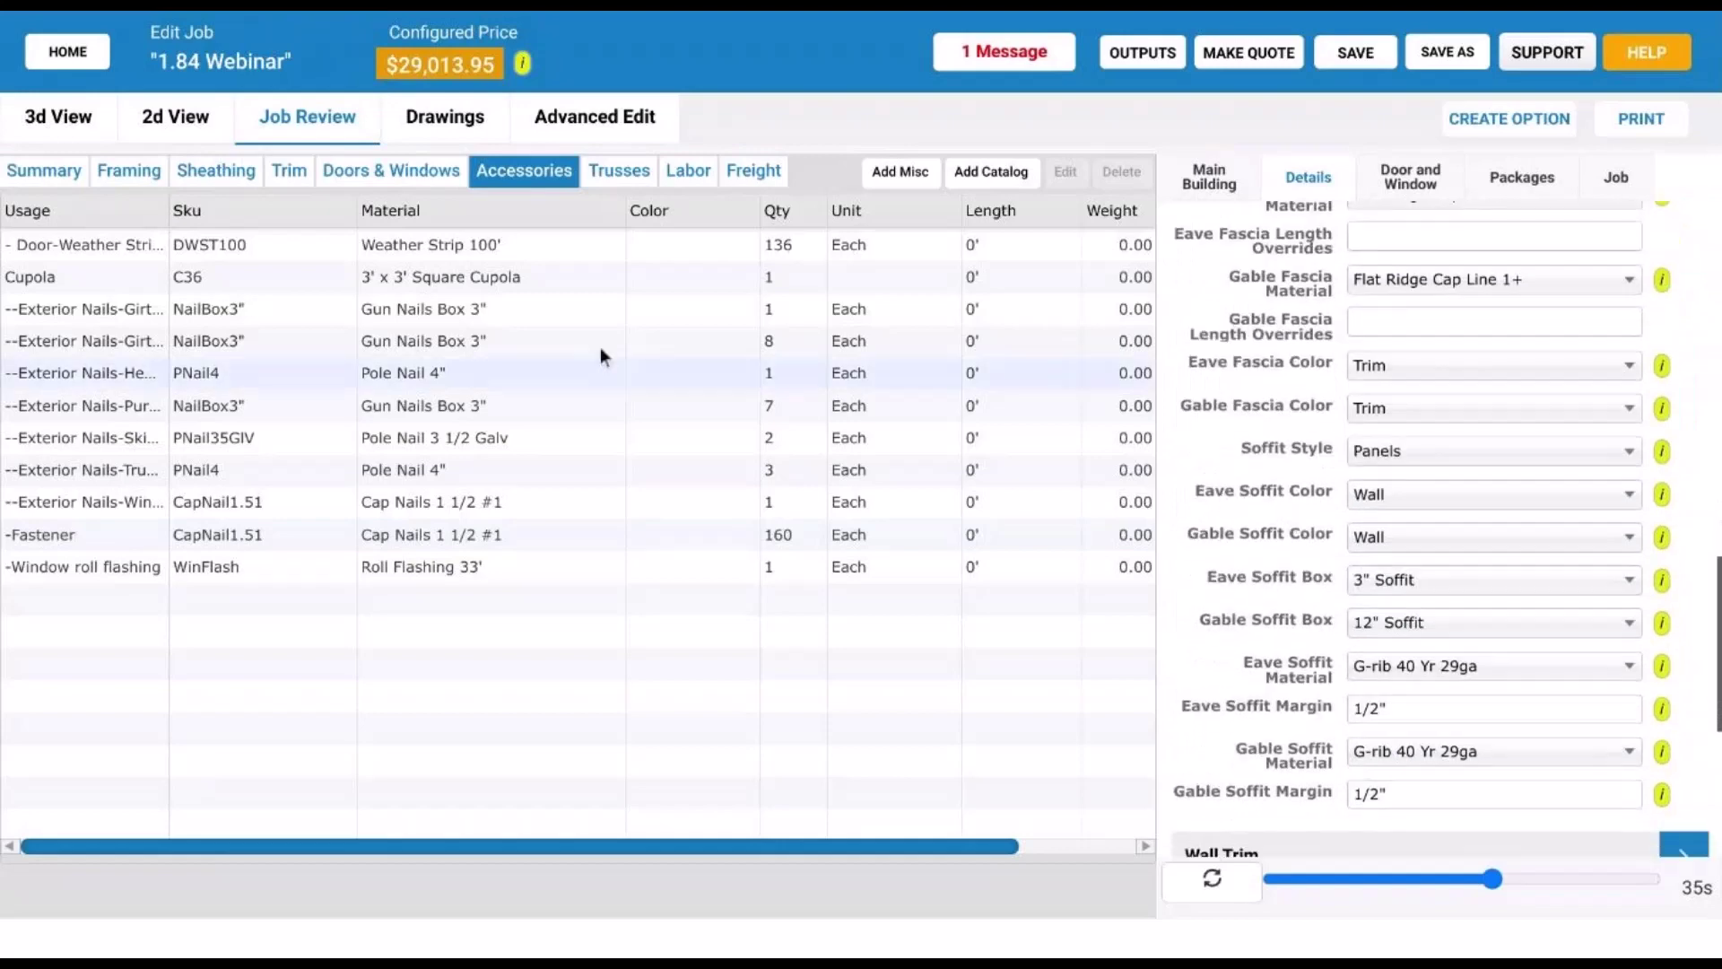
left_click(49, 135)
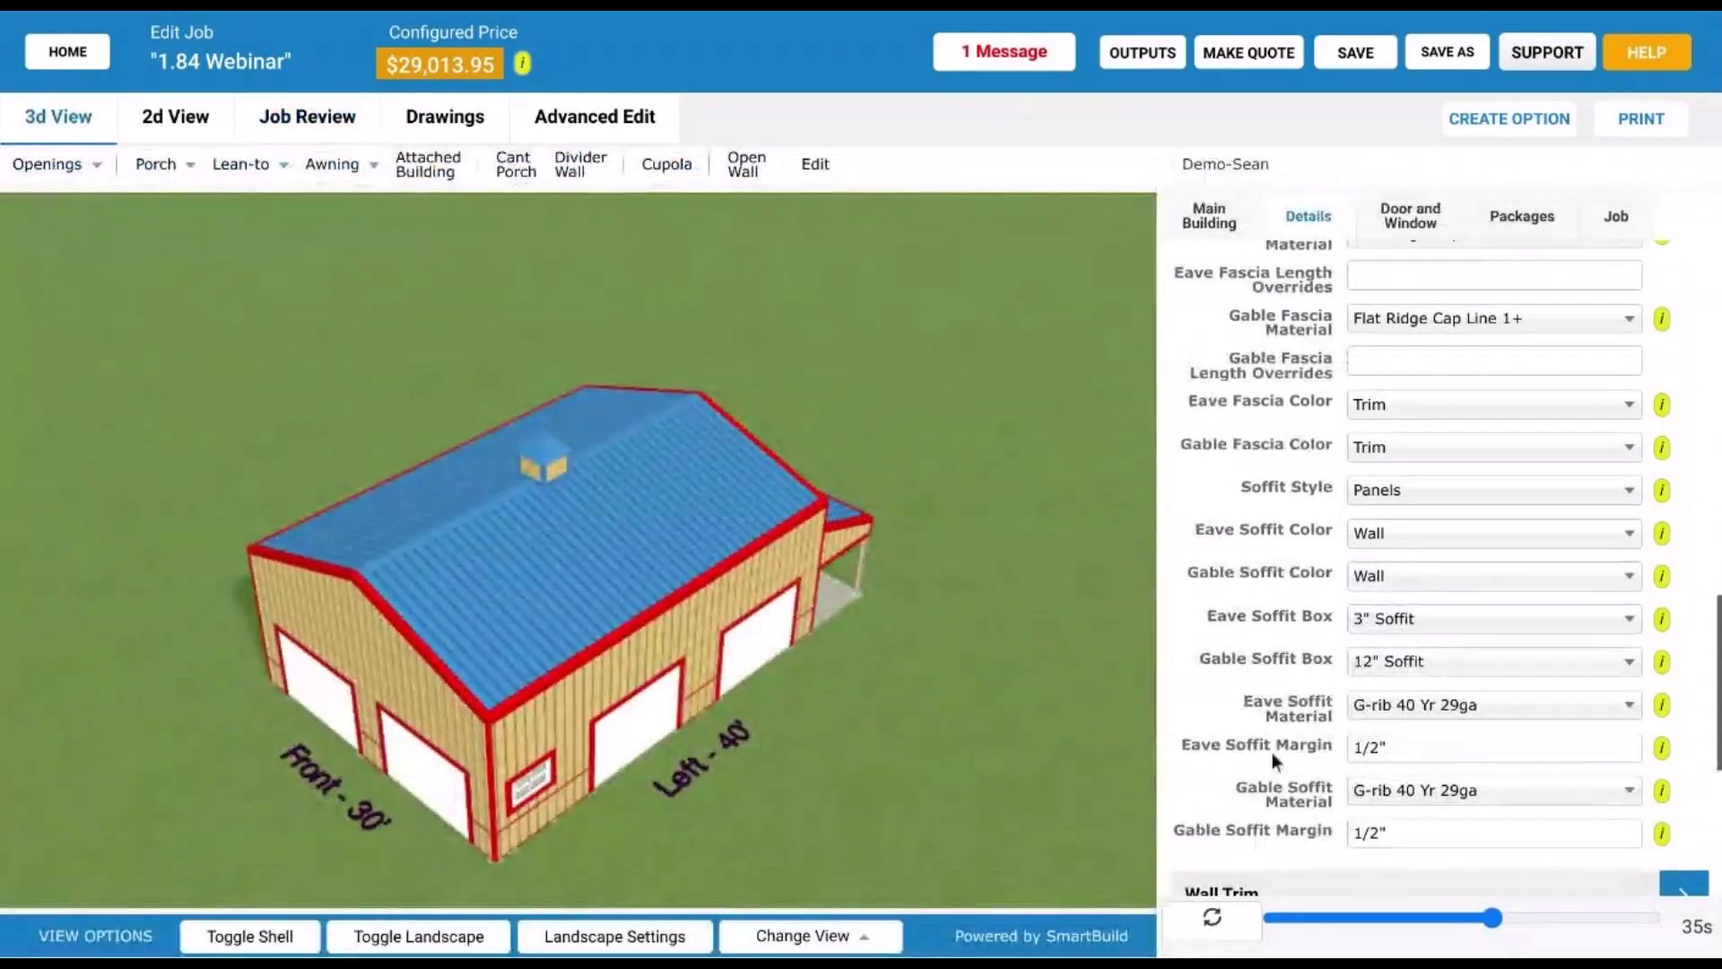
scroll(1247, 700, "down", 1)
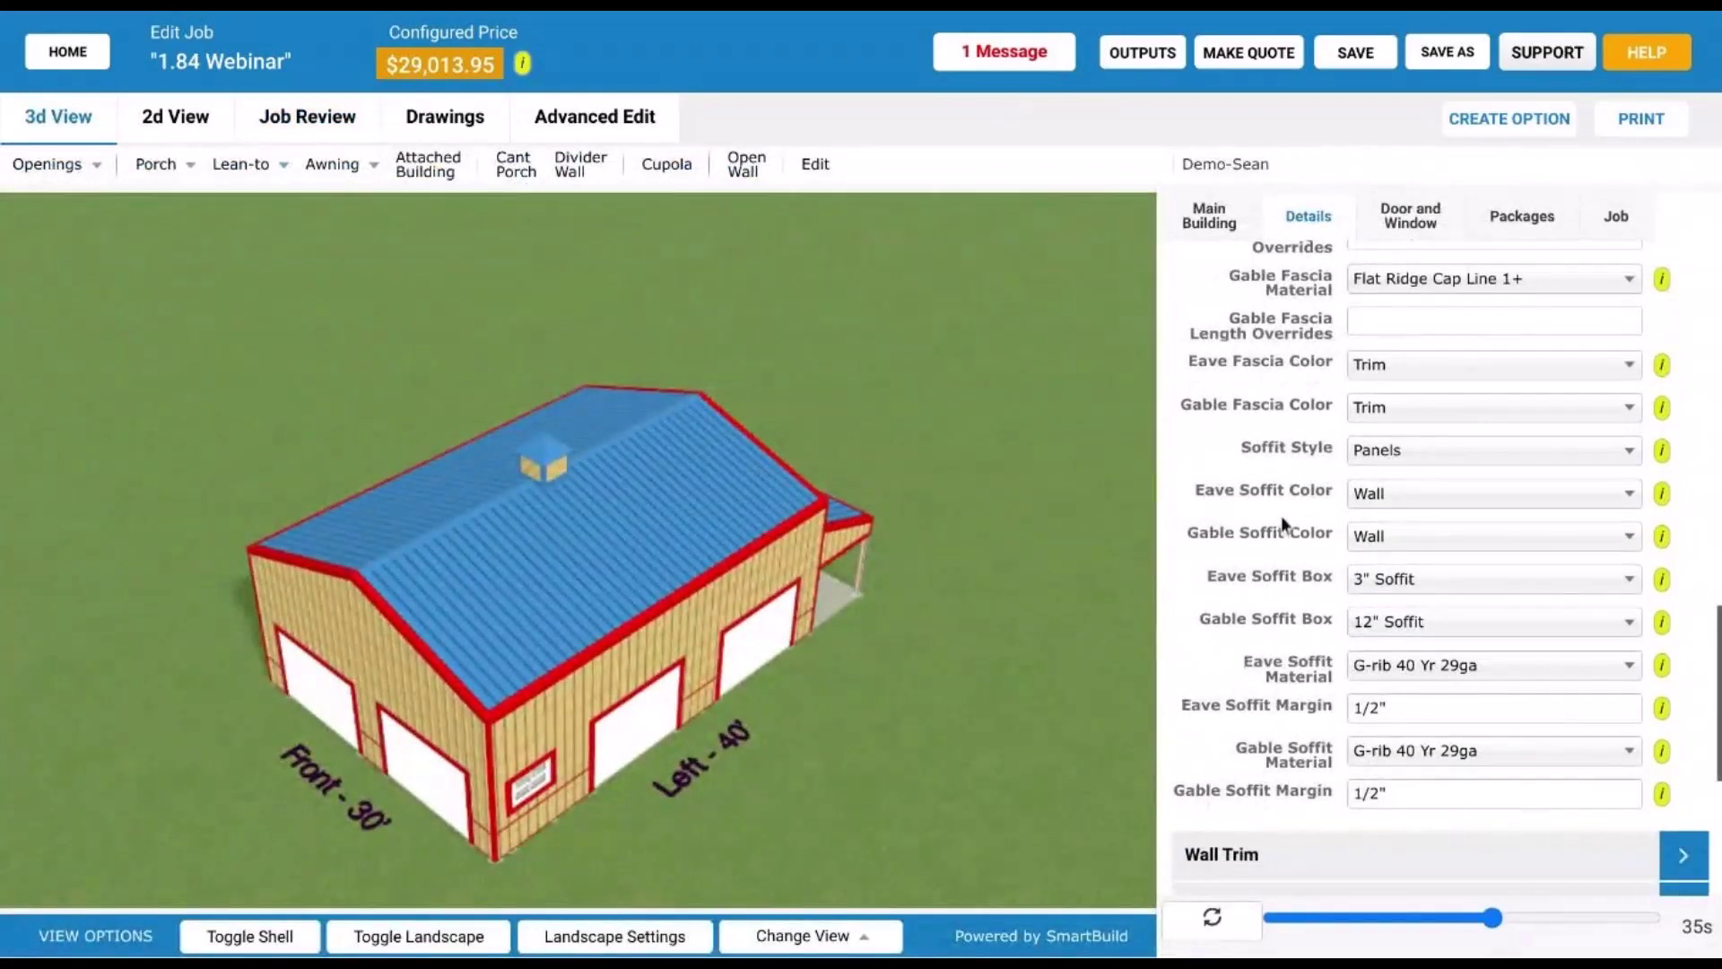
left_click(1418, 493)
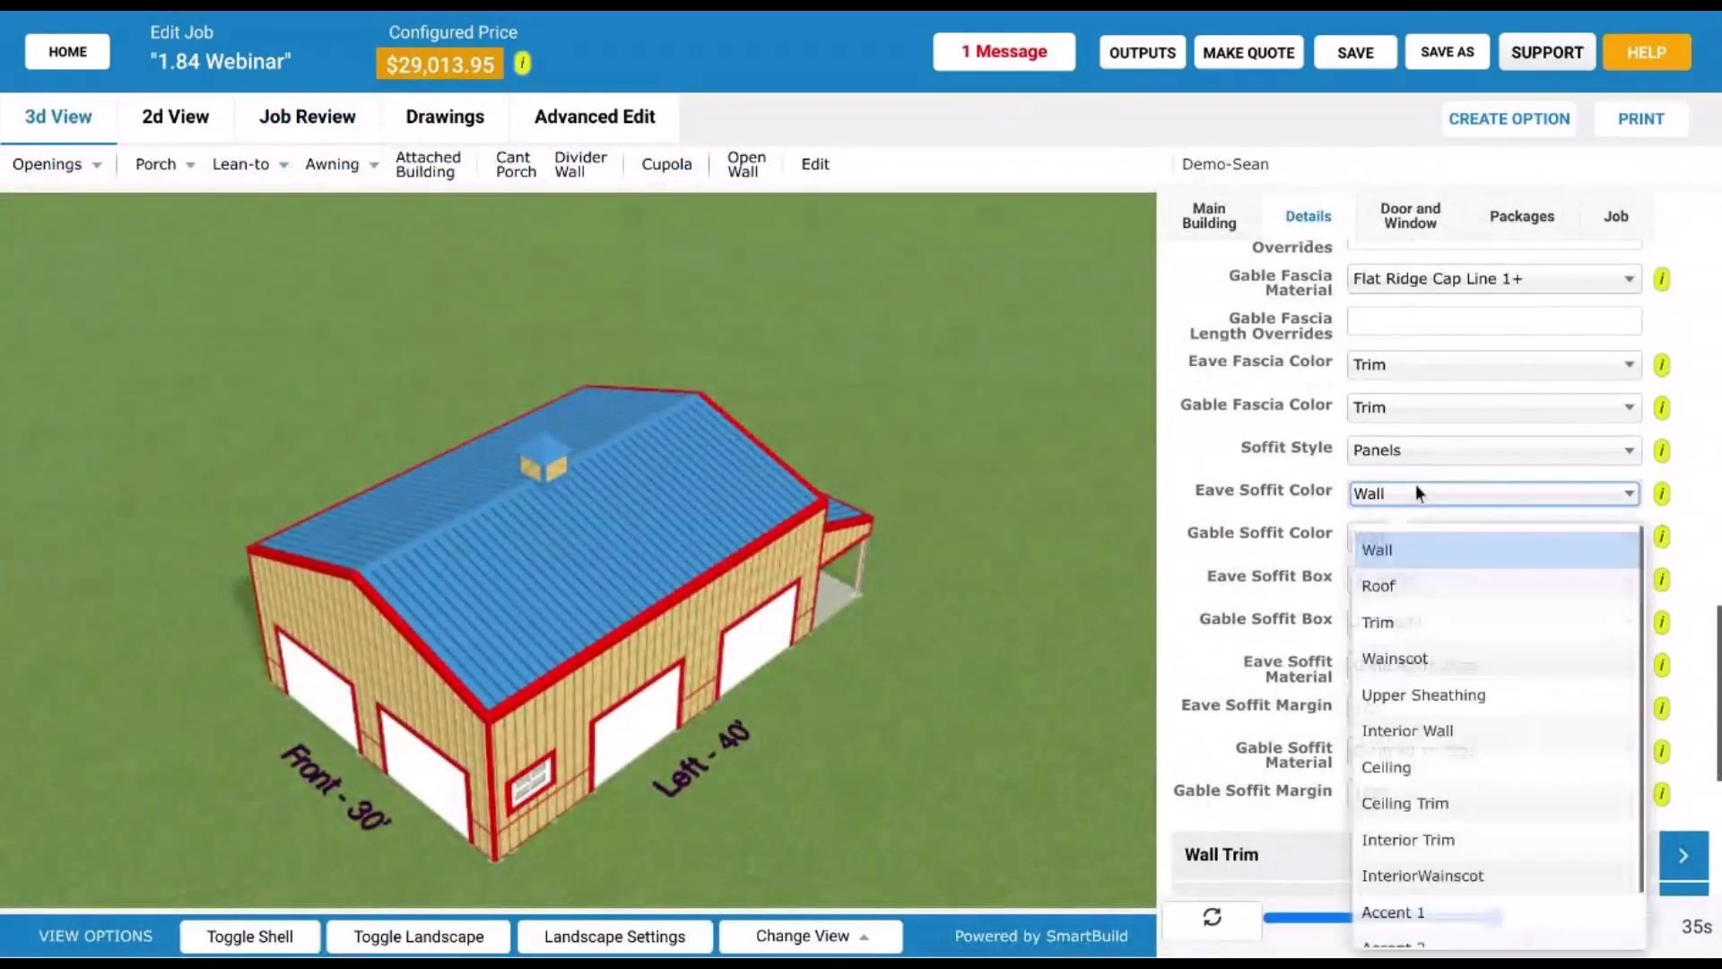
left_click(1435, 561)
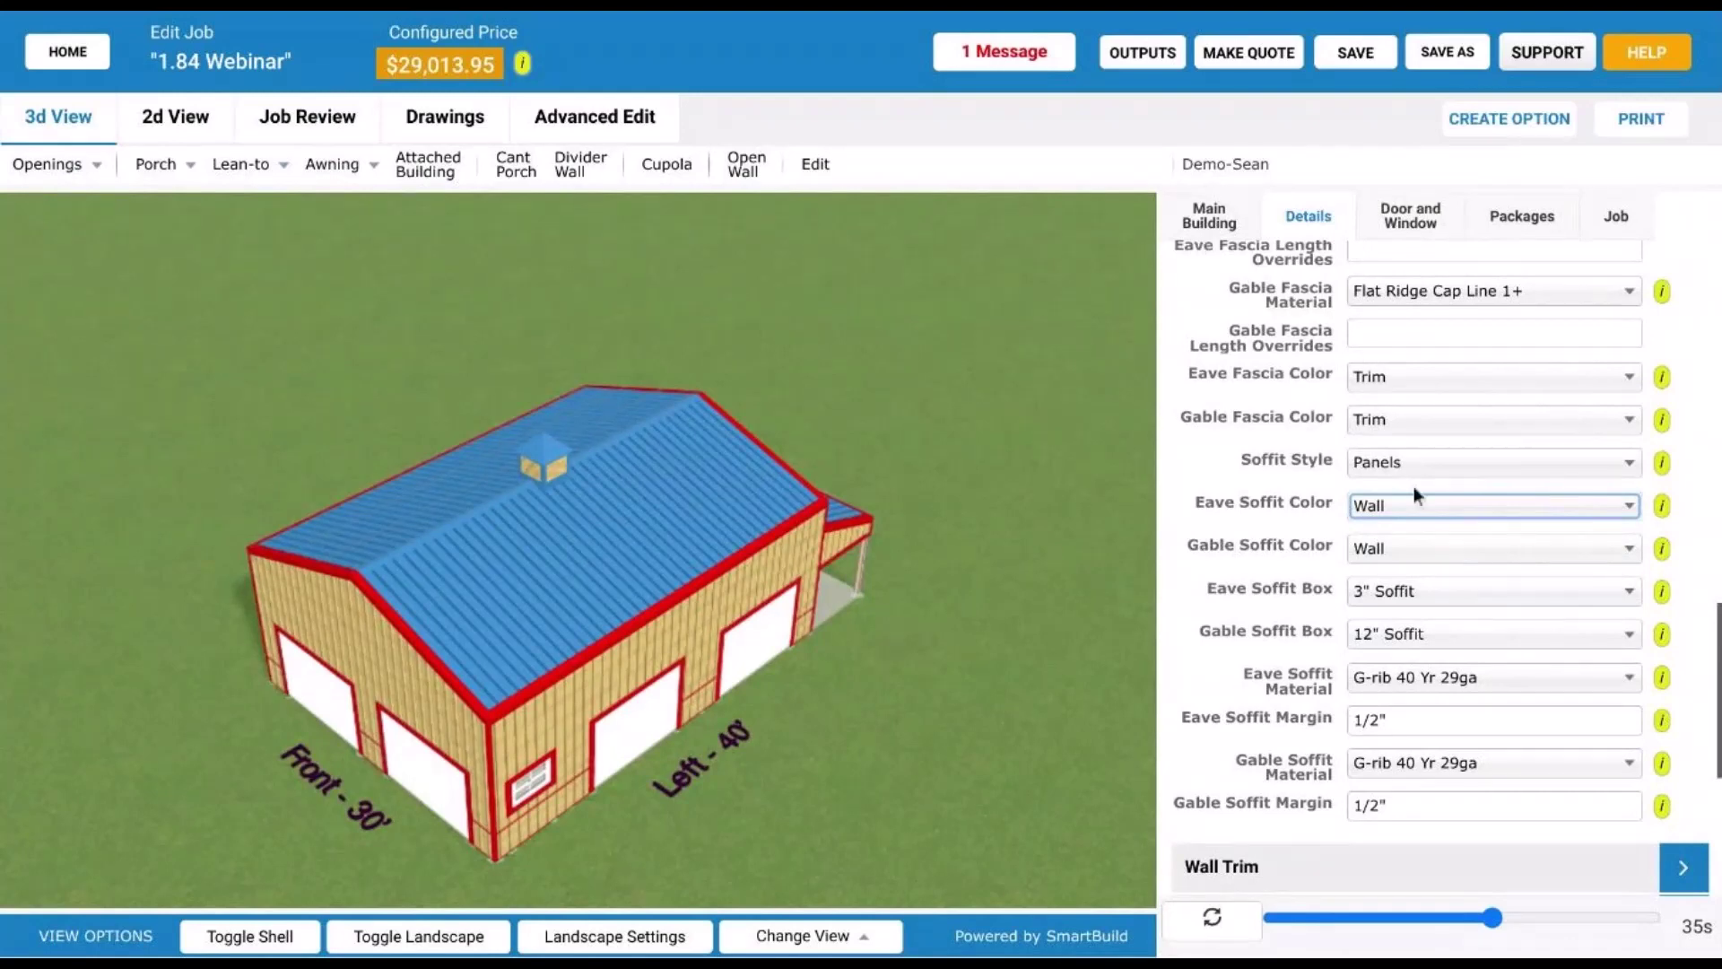
- Leave the Fascia and Soffit details and set the main building's overhangs to 1'
scroll(1316, 500, "up", 2)
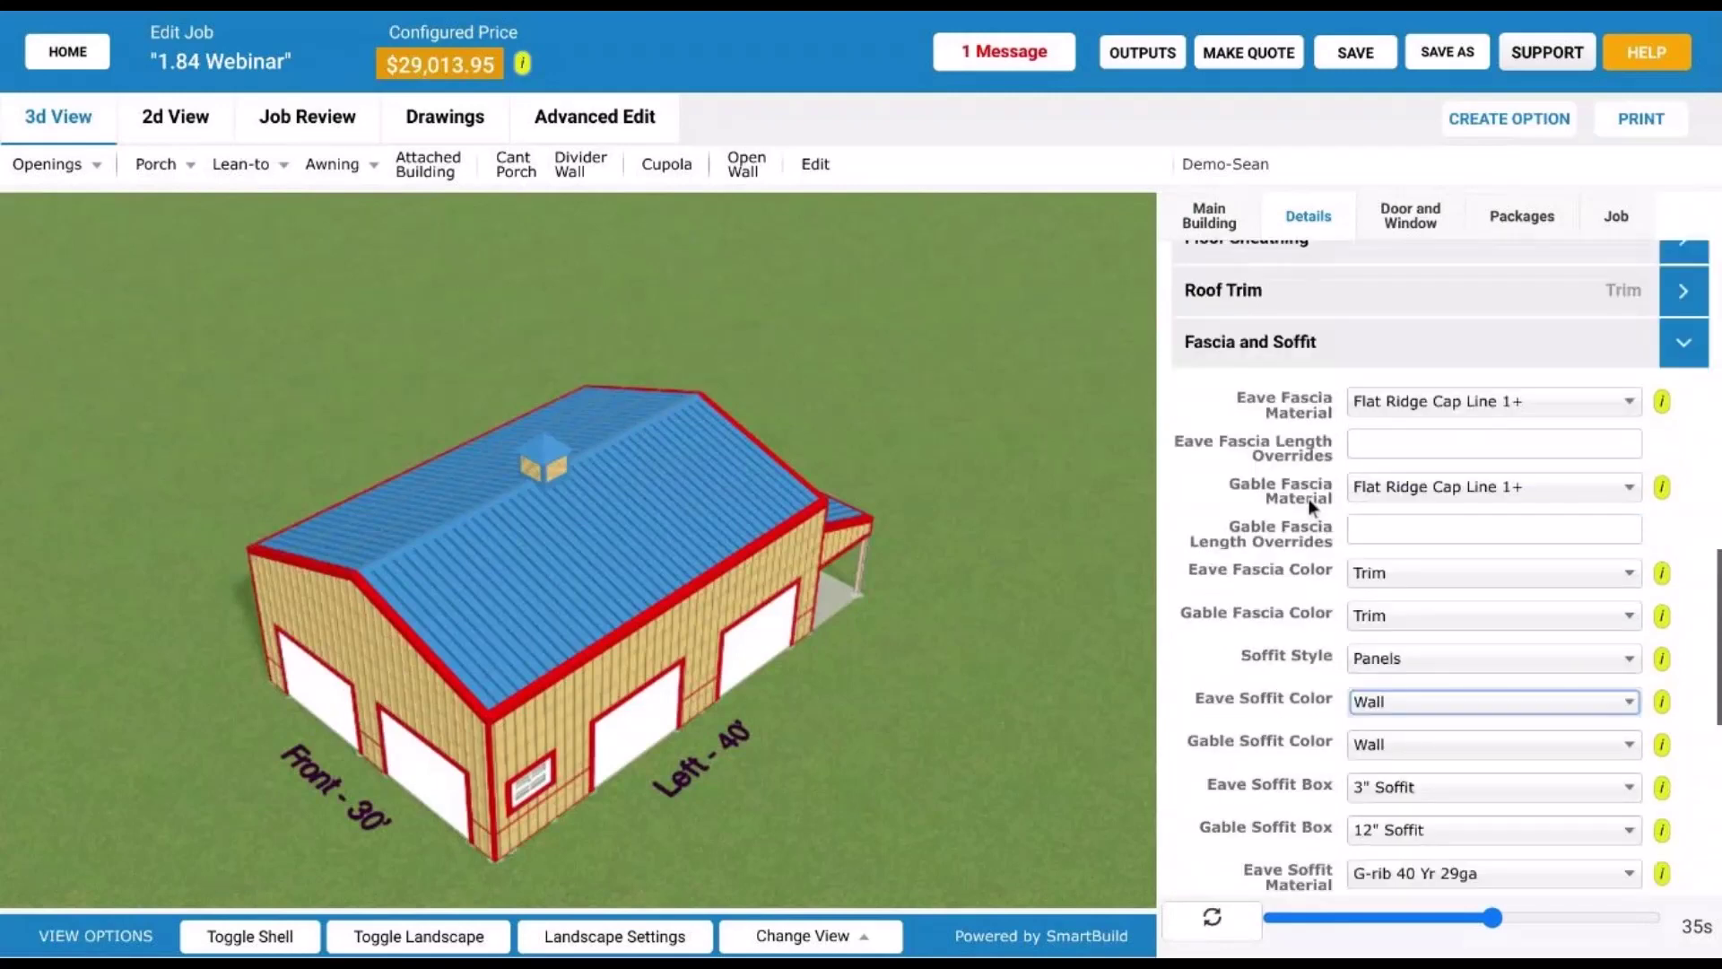
scroll(1310, 499, "down", 2)
scroll(1307, 476, "up", 1)
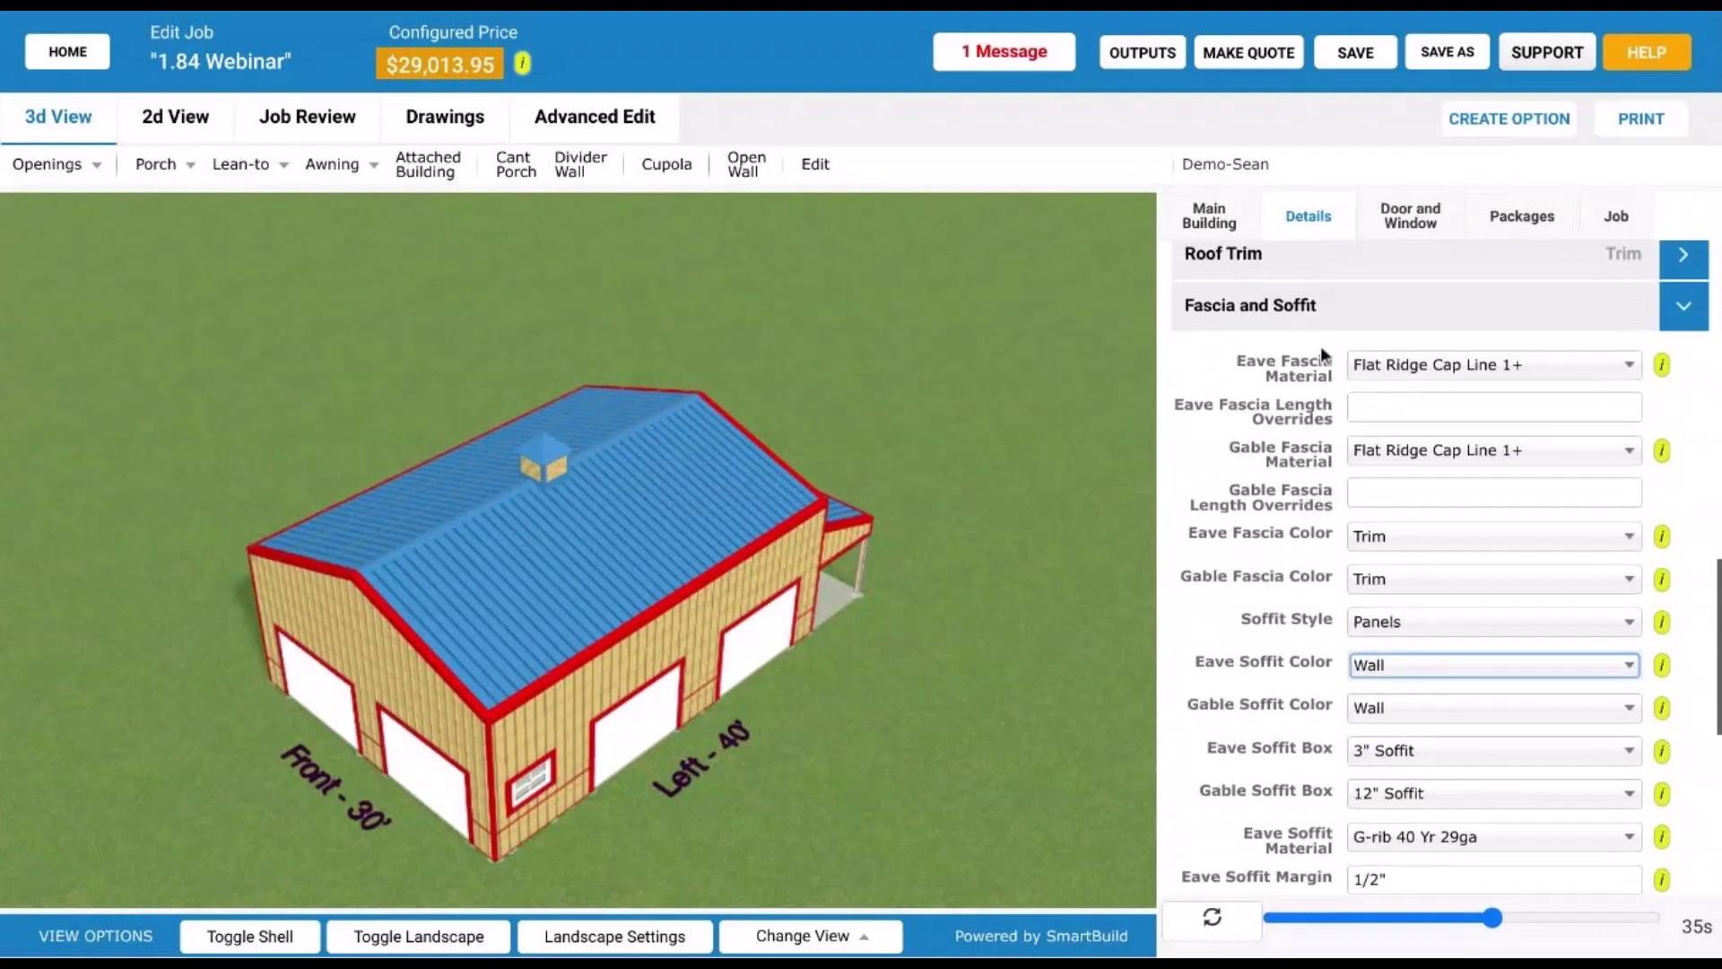
scroll(1310, 339, "down", 1)
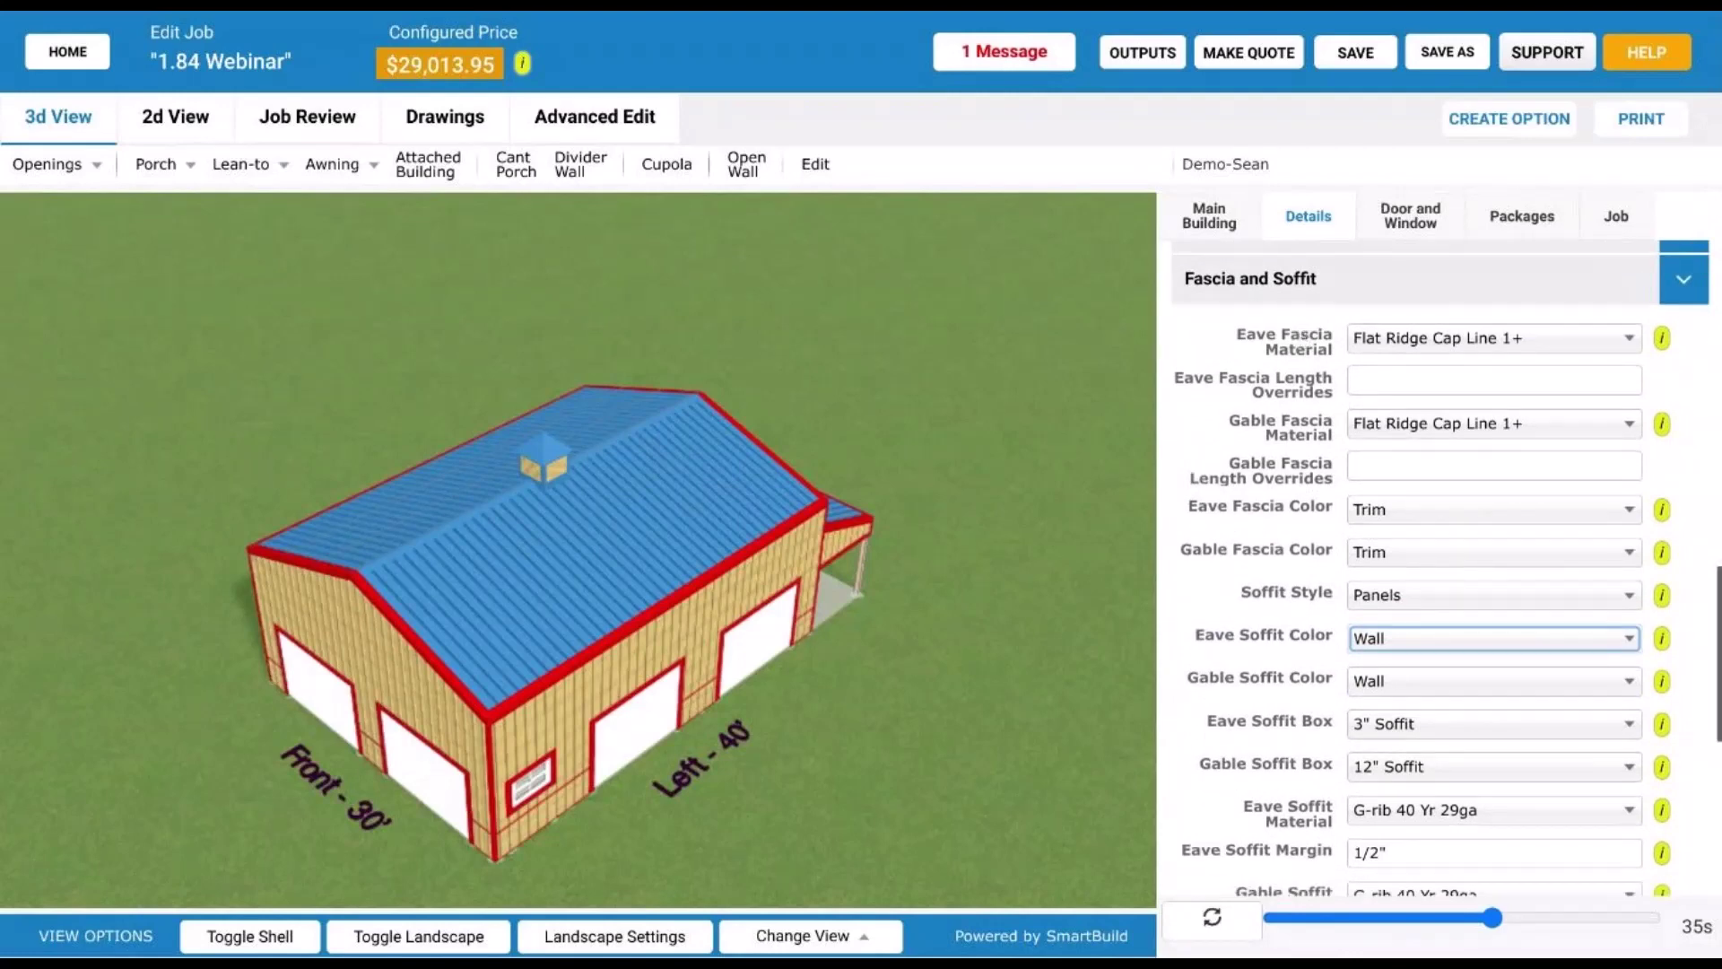
left_click(1223, 224)
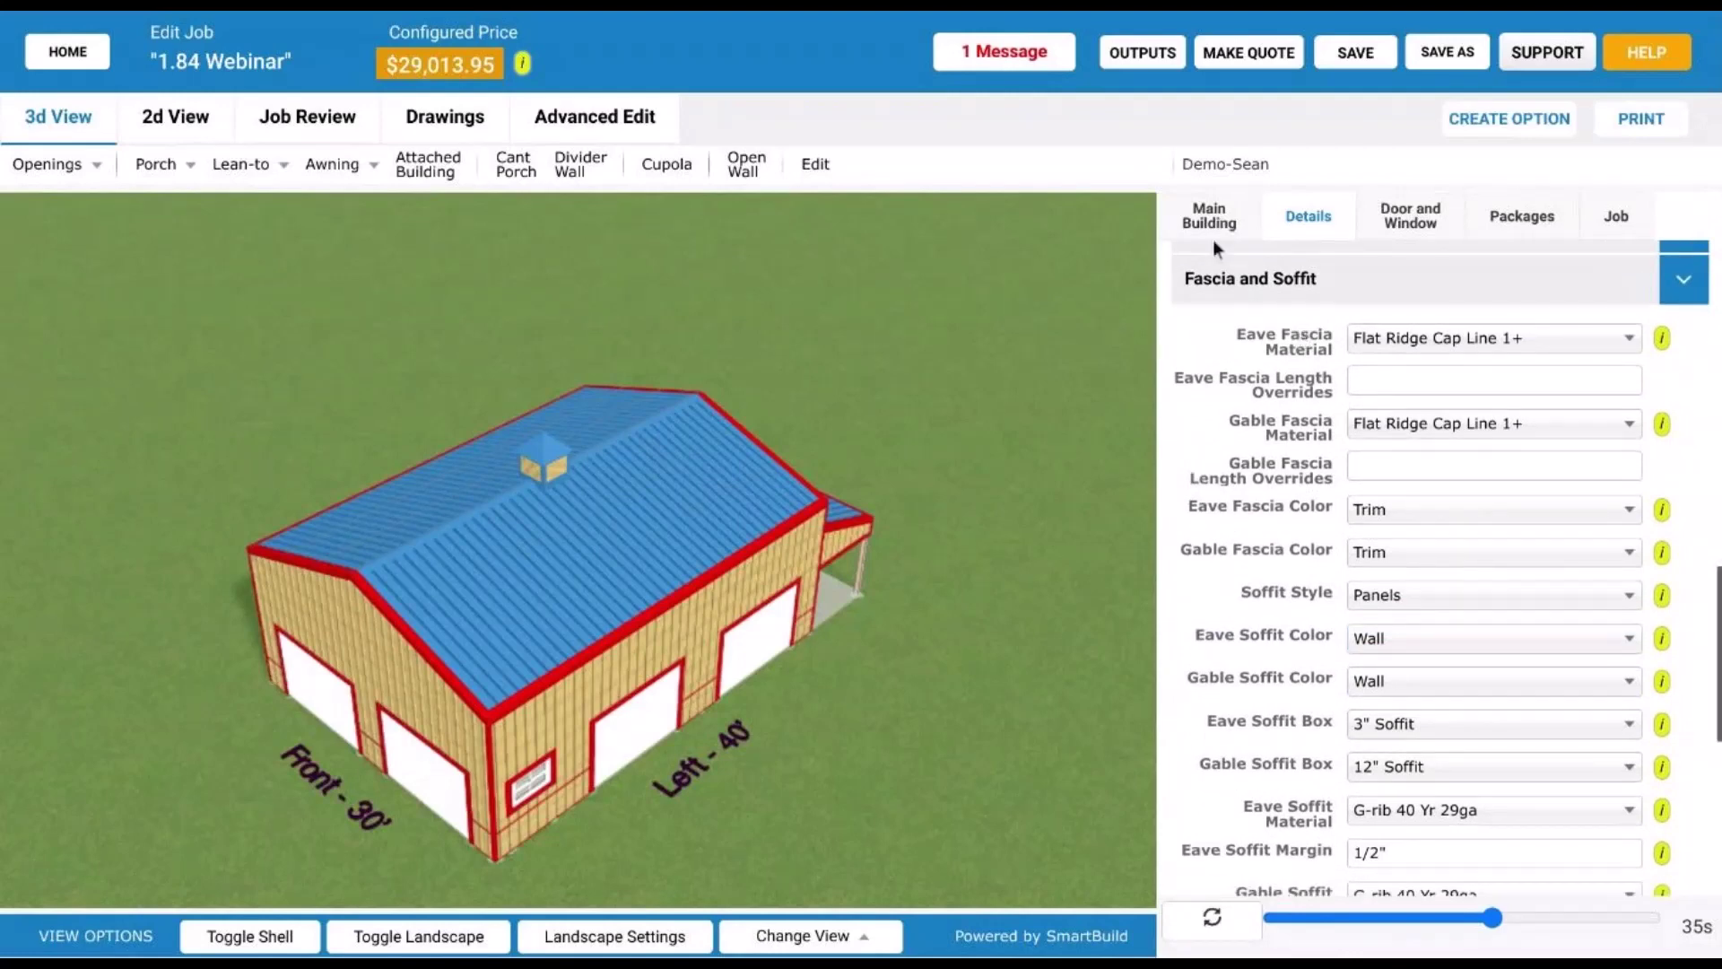
left_click(1257, 273)
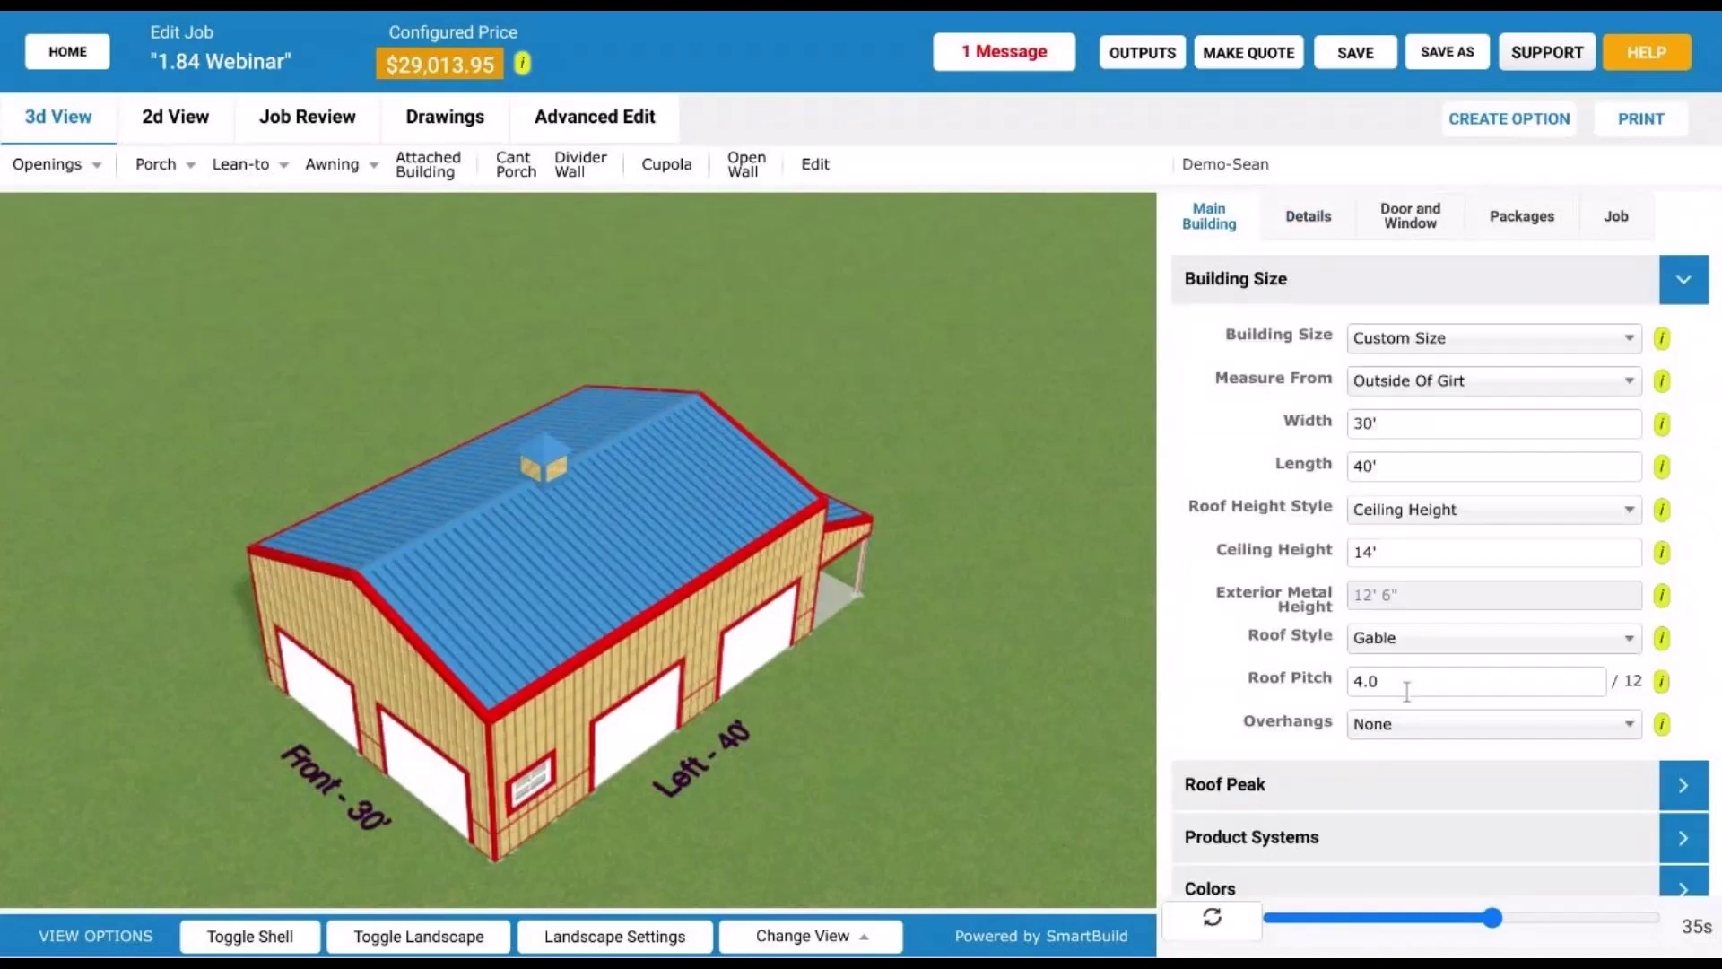
left_click(1413, 723)
left_click(1425, 542)
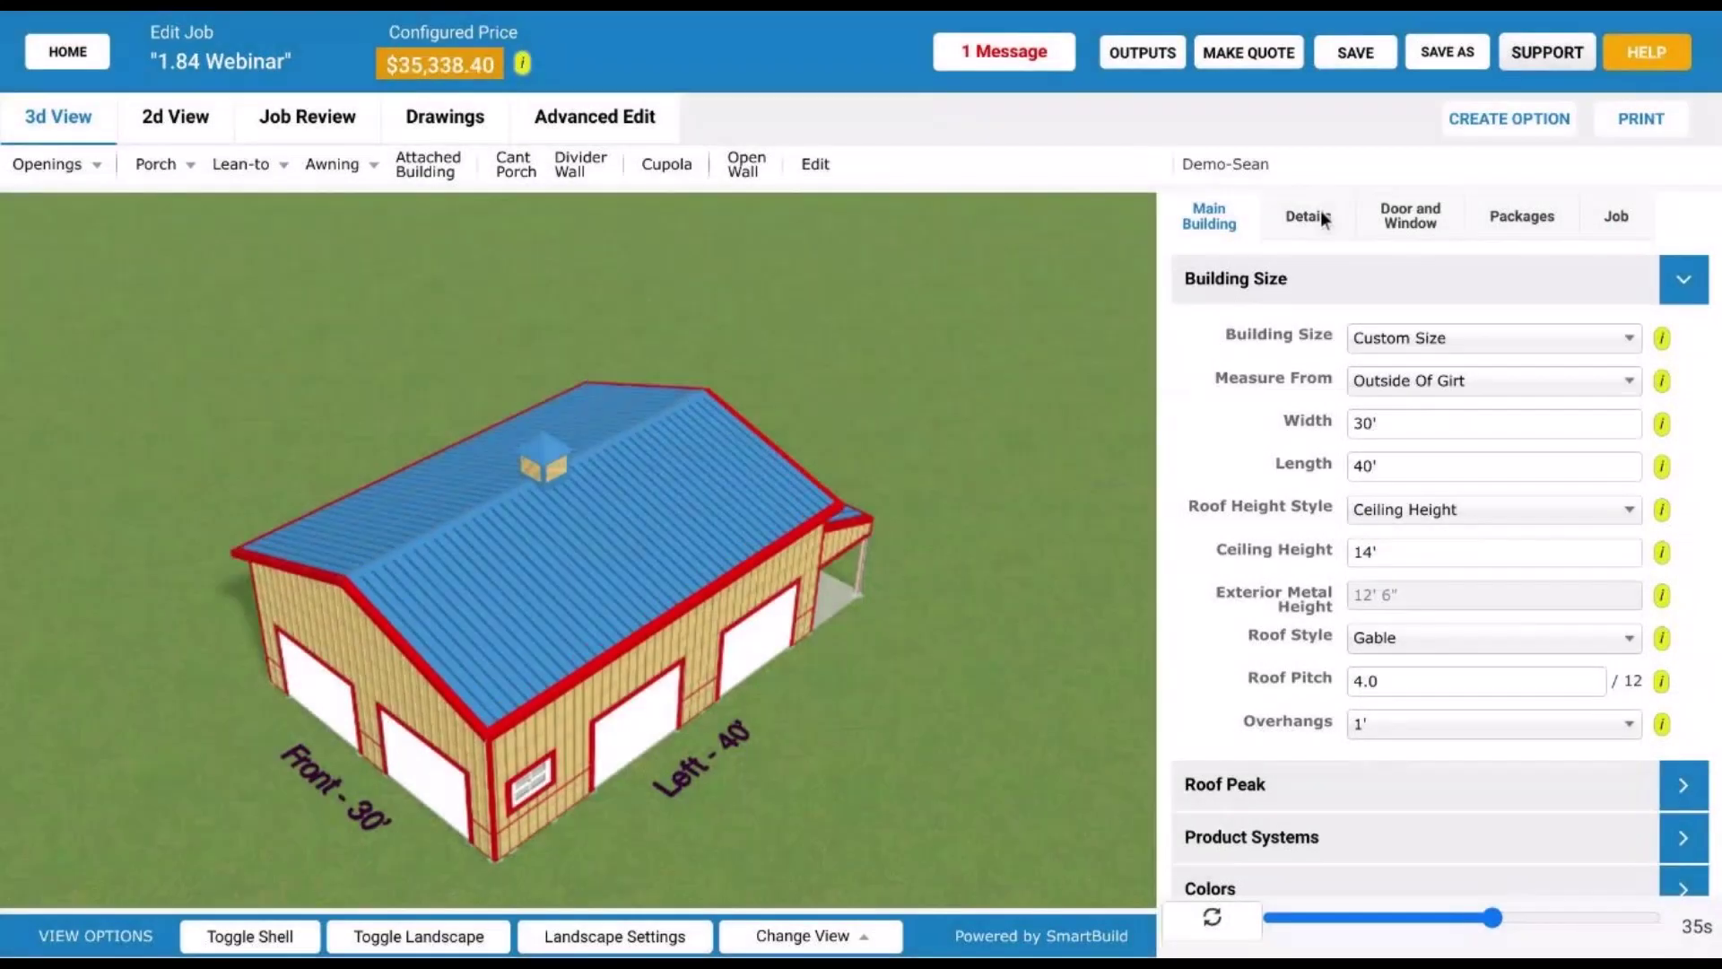
- Examine the overhang's soffit from below the eave and look through the Fascia and Soffit details
left_click(1325, 220)
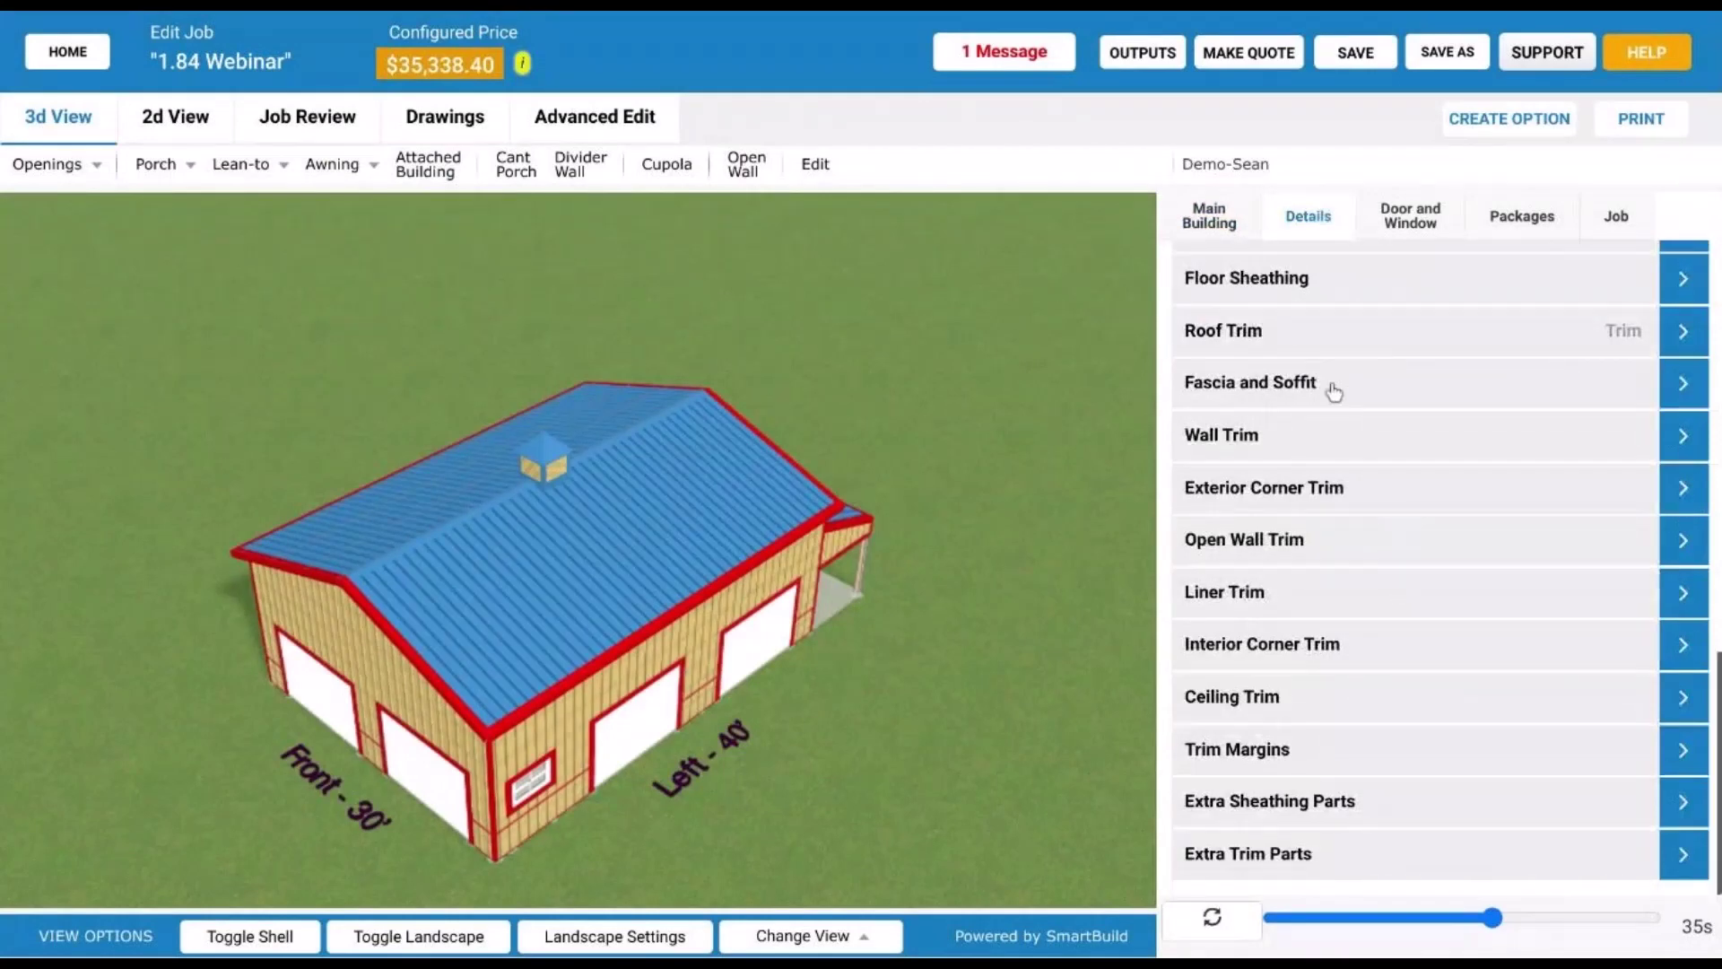
left_click_drag(783, 654, 668, 390)
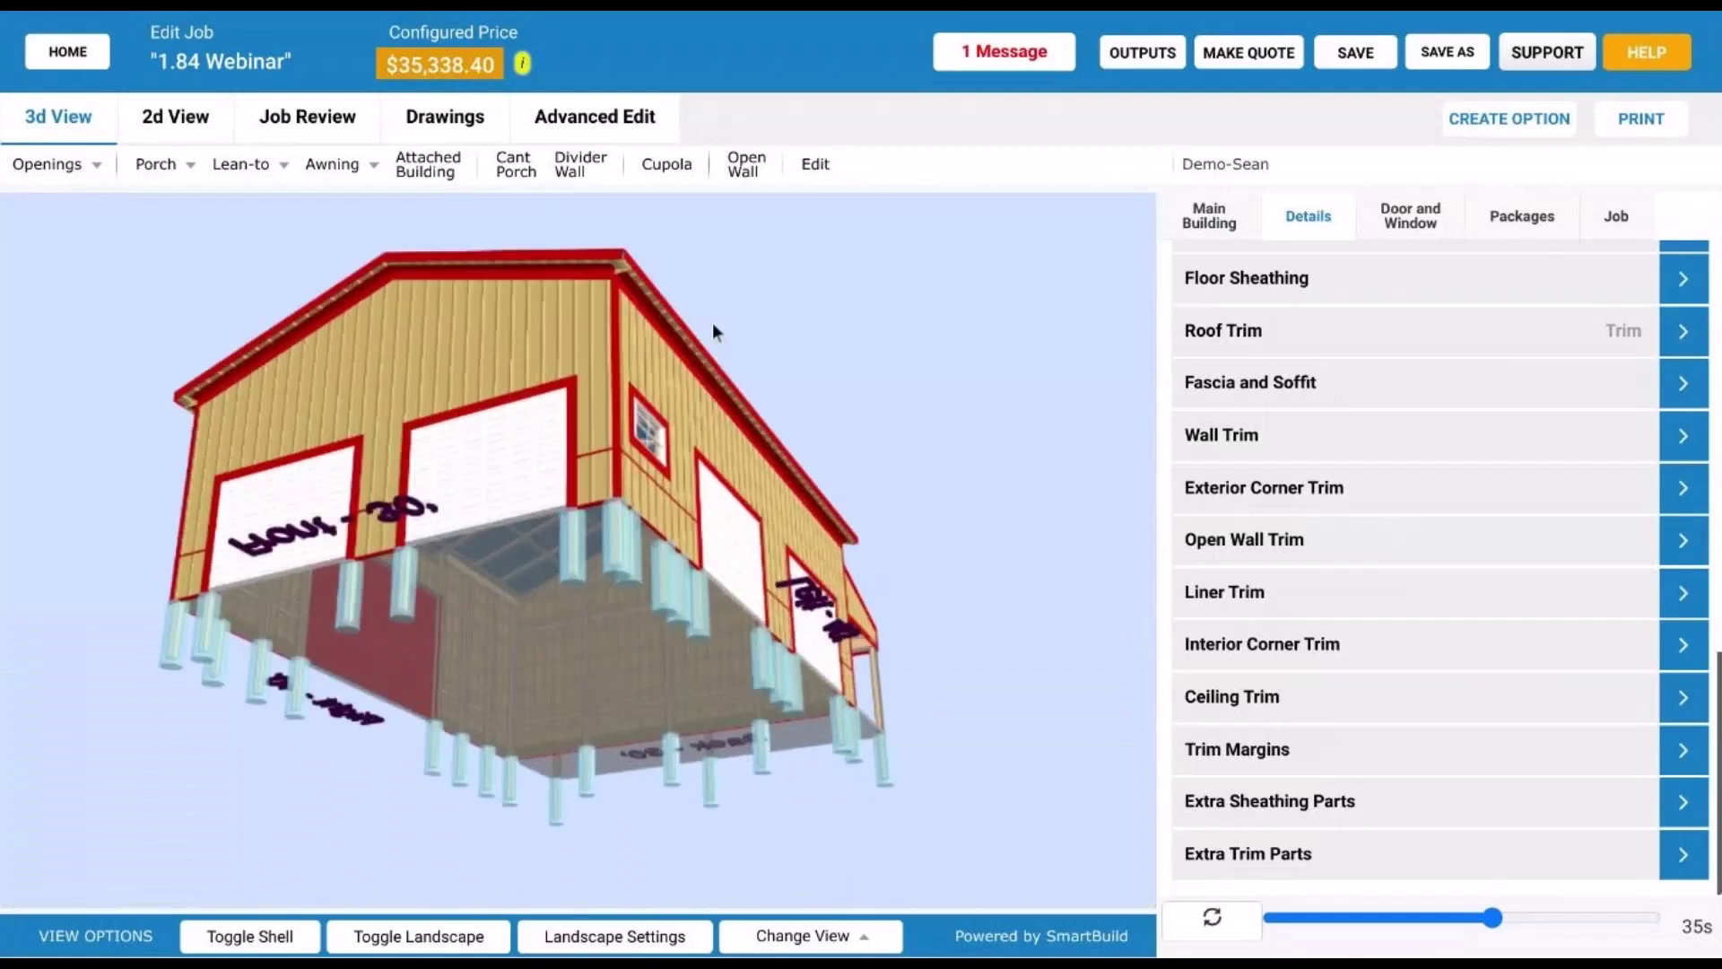
scroll(715, 331, "up", 5)
left_click_drag(577, 642, 646, 511)
scroll(453, 578, "up", 4)
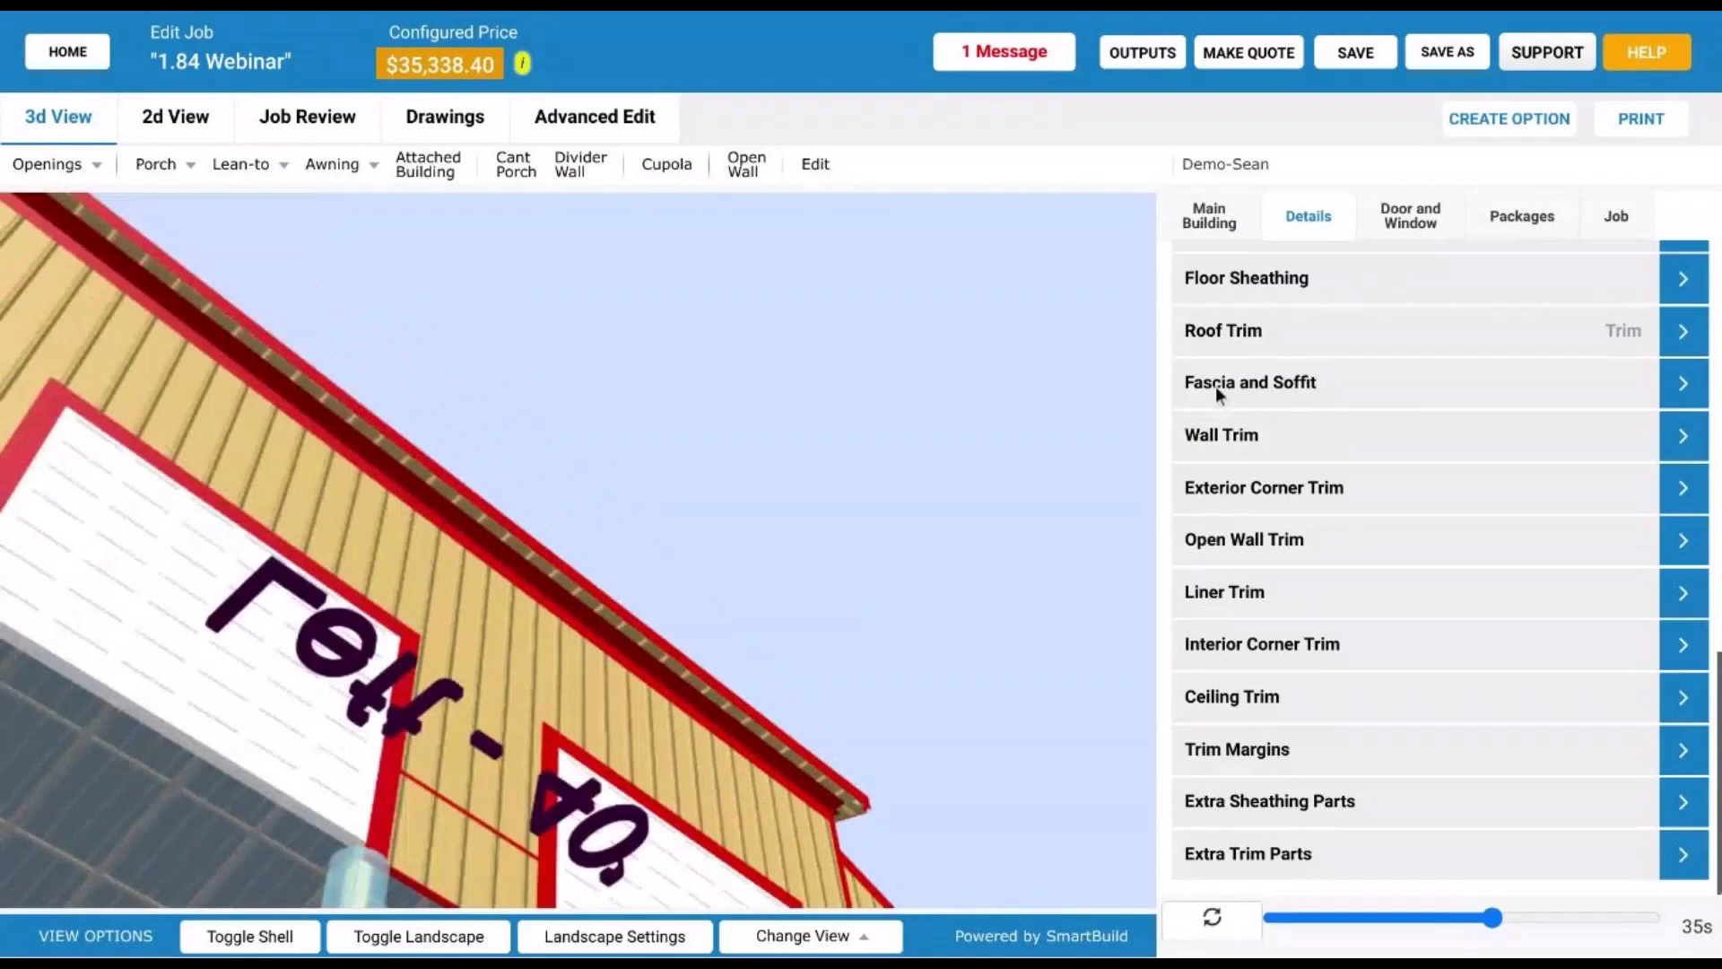
left_click(1265, 409)
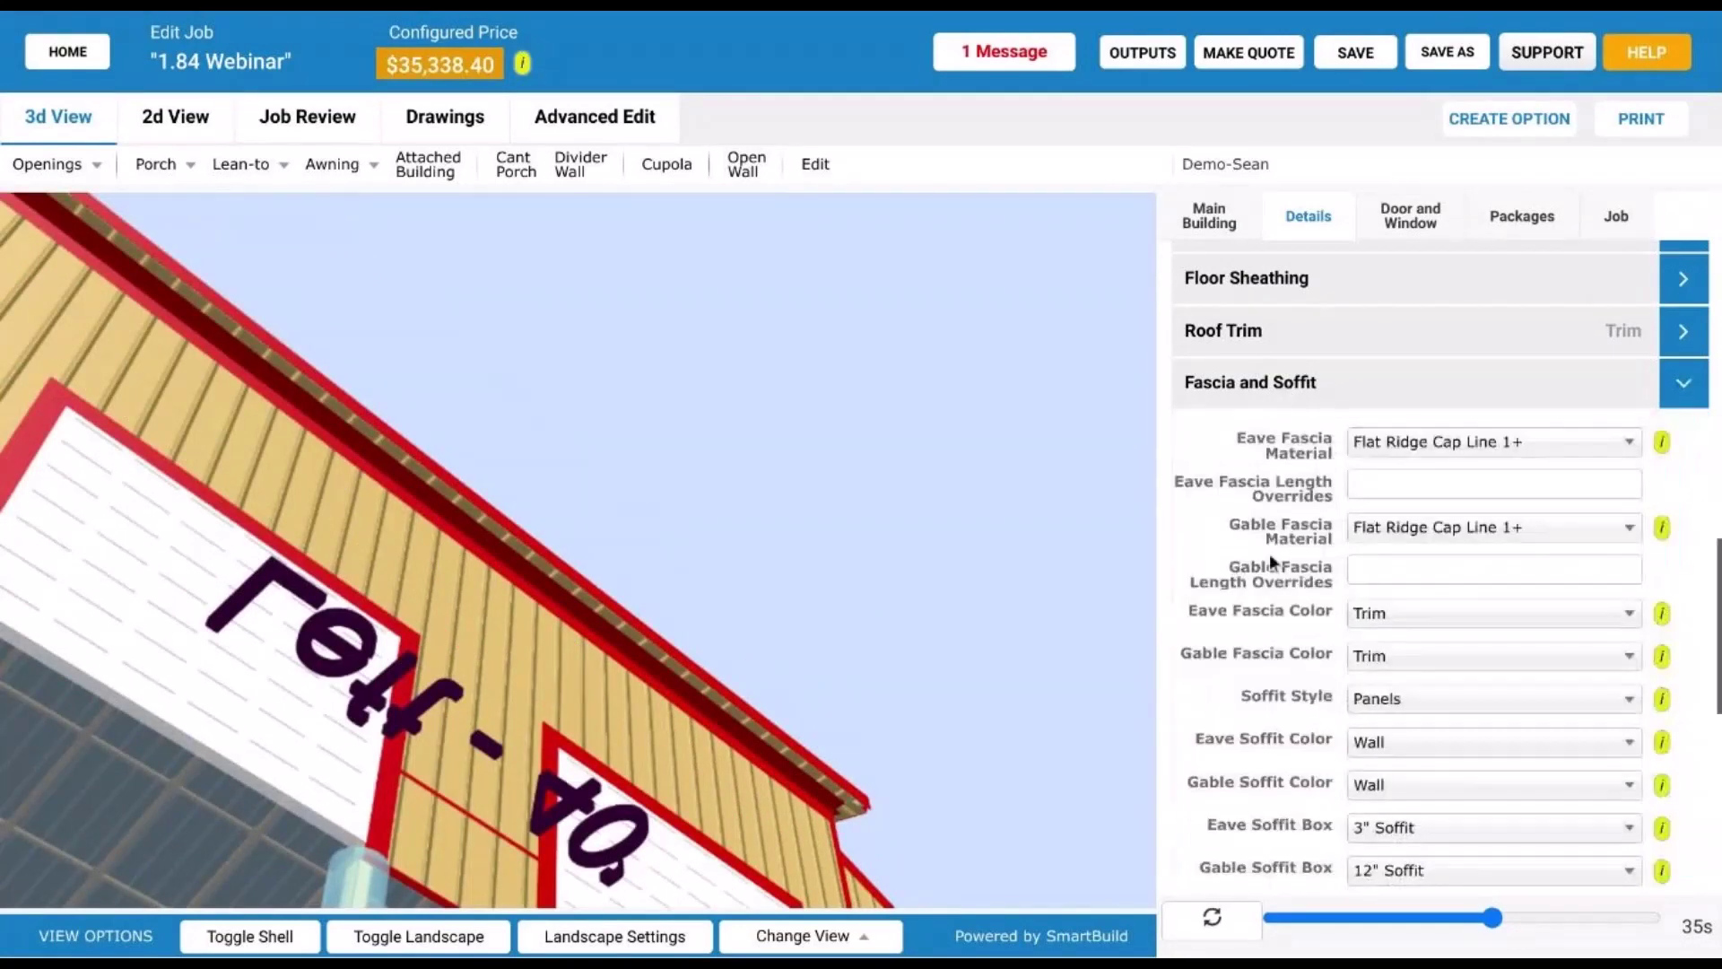
scroll(1274, 569, "down", 1)
scroll(1274, 569, "down", 1)
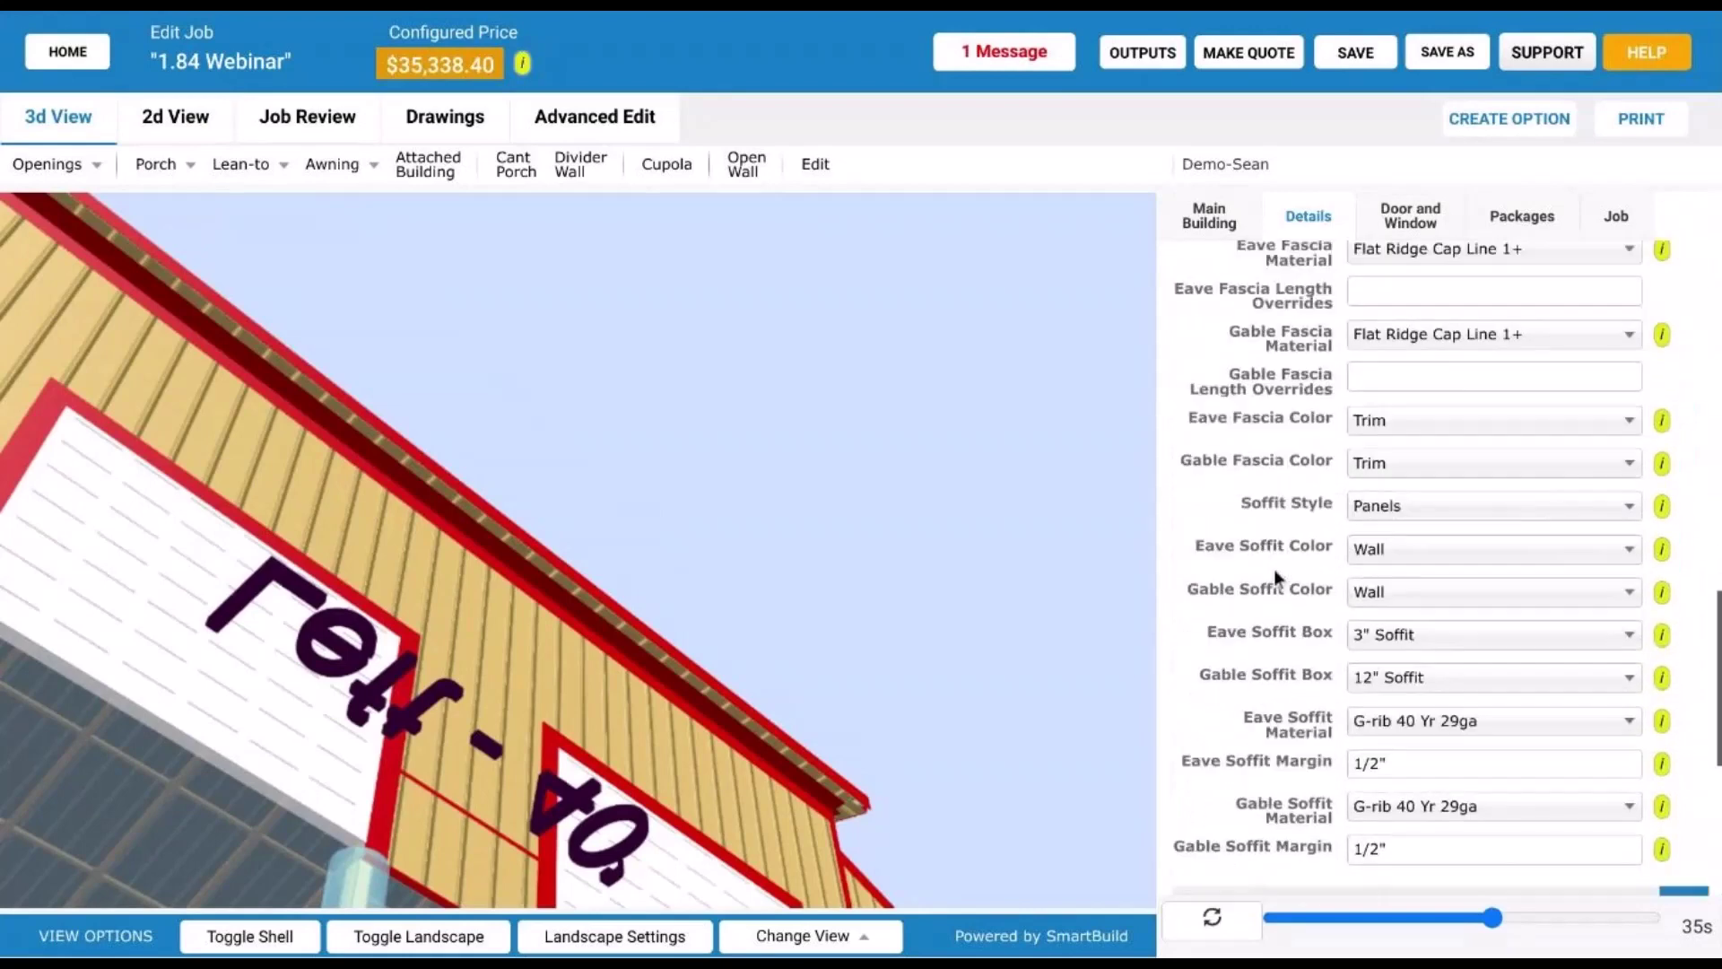
scroll(1274, 569, "up", 3)
scroll(1284, 517, "down", 3)
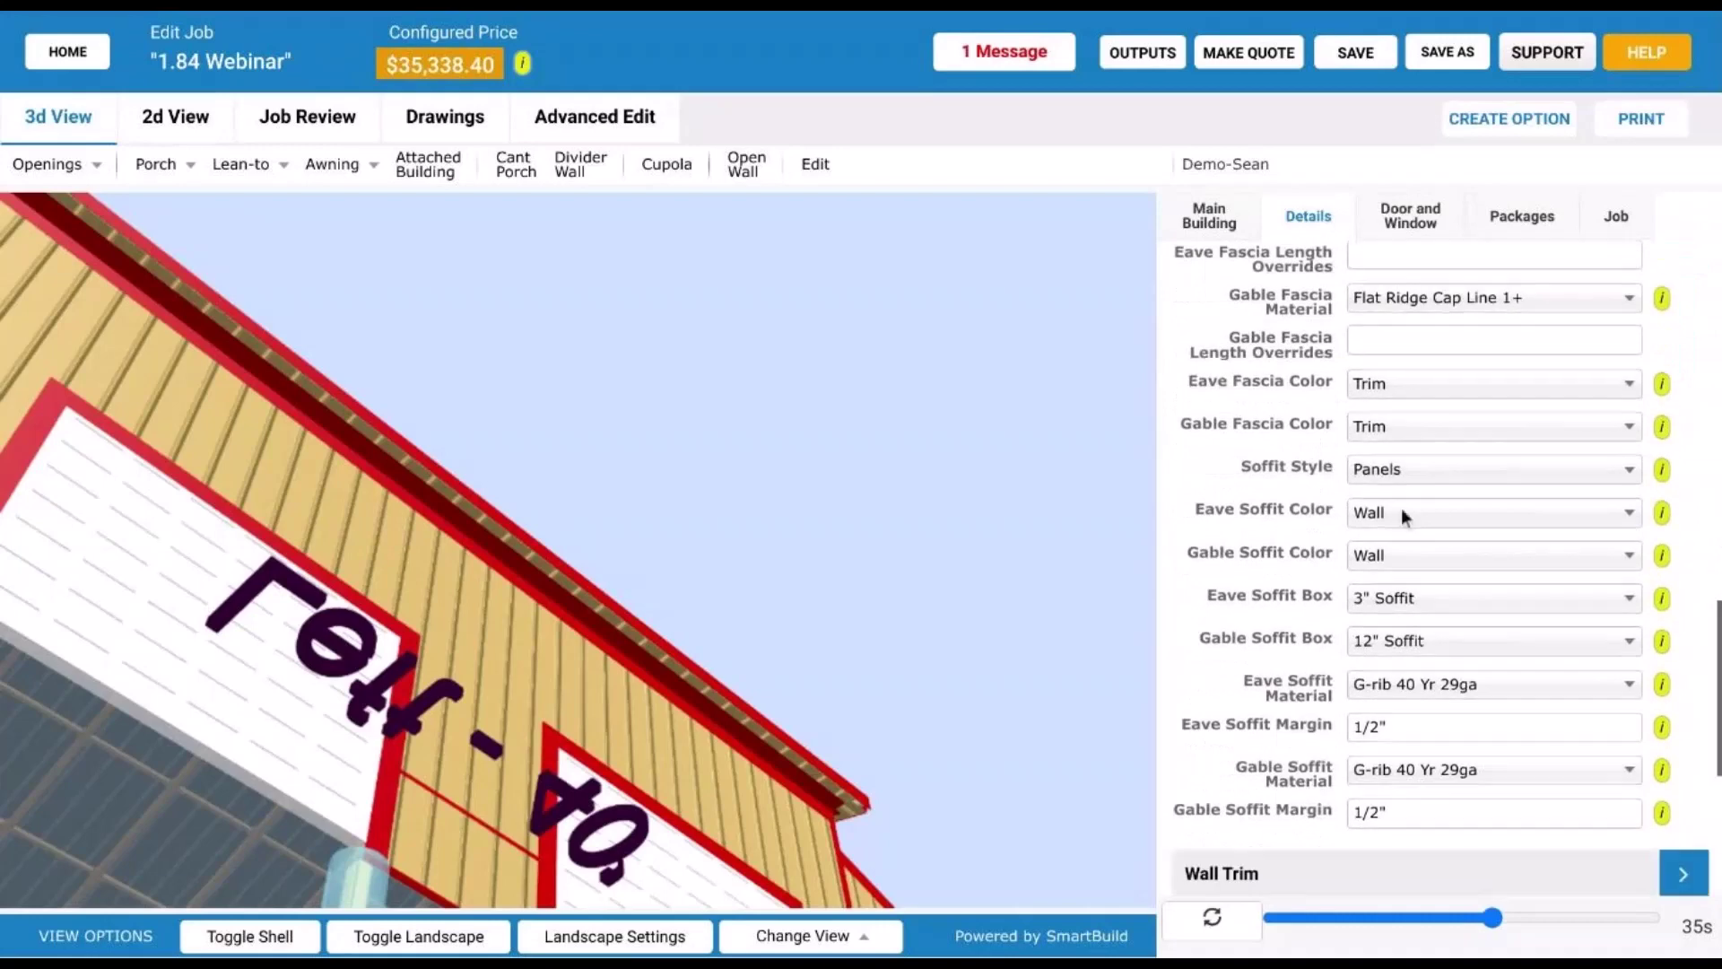
- Set the Eave Soffit Color to Roof and regenerate the 3D model with the building corner in view
left_click(1403, 508)
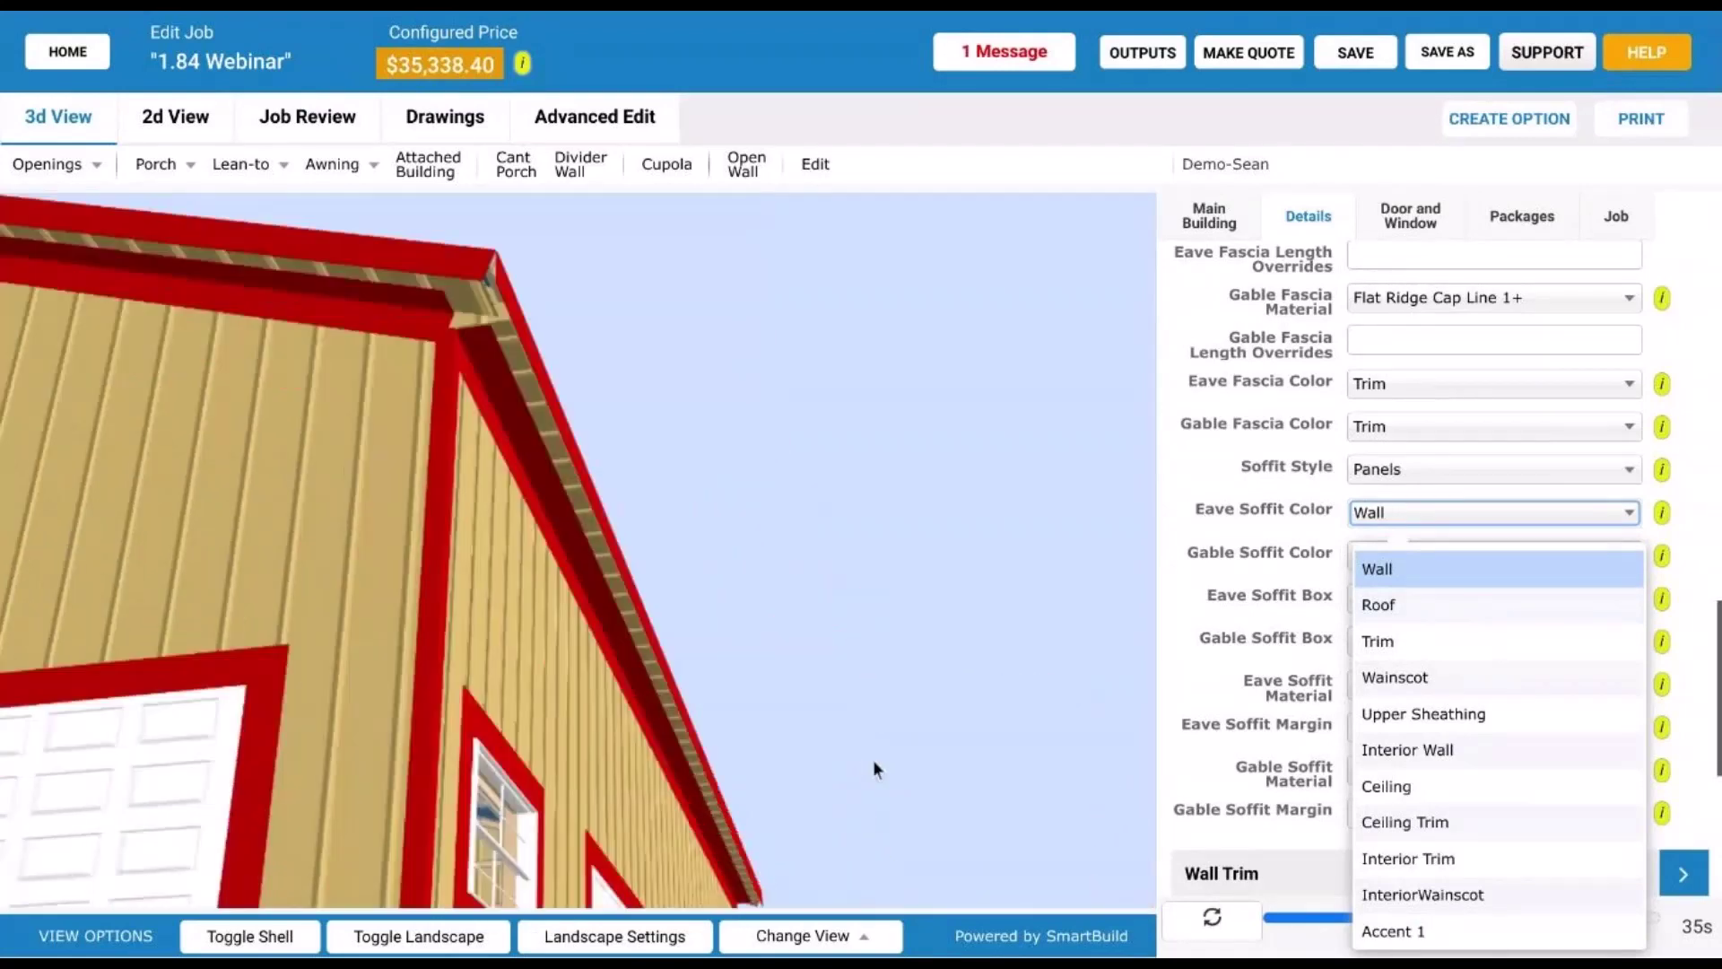
left_click(874, 763)
left_click(1447, 516)
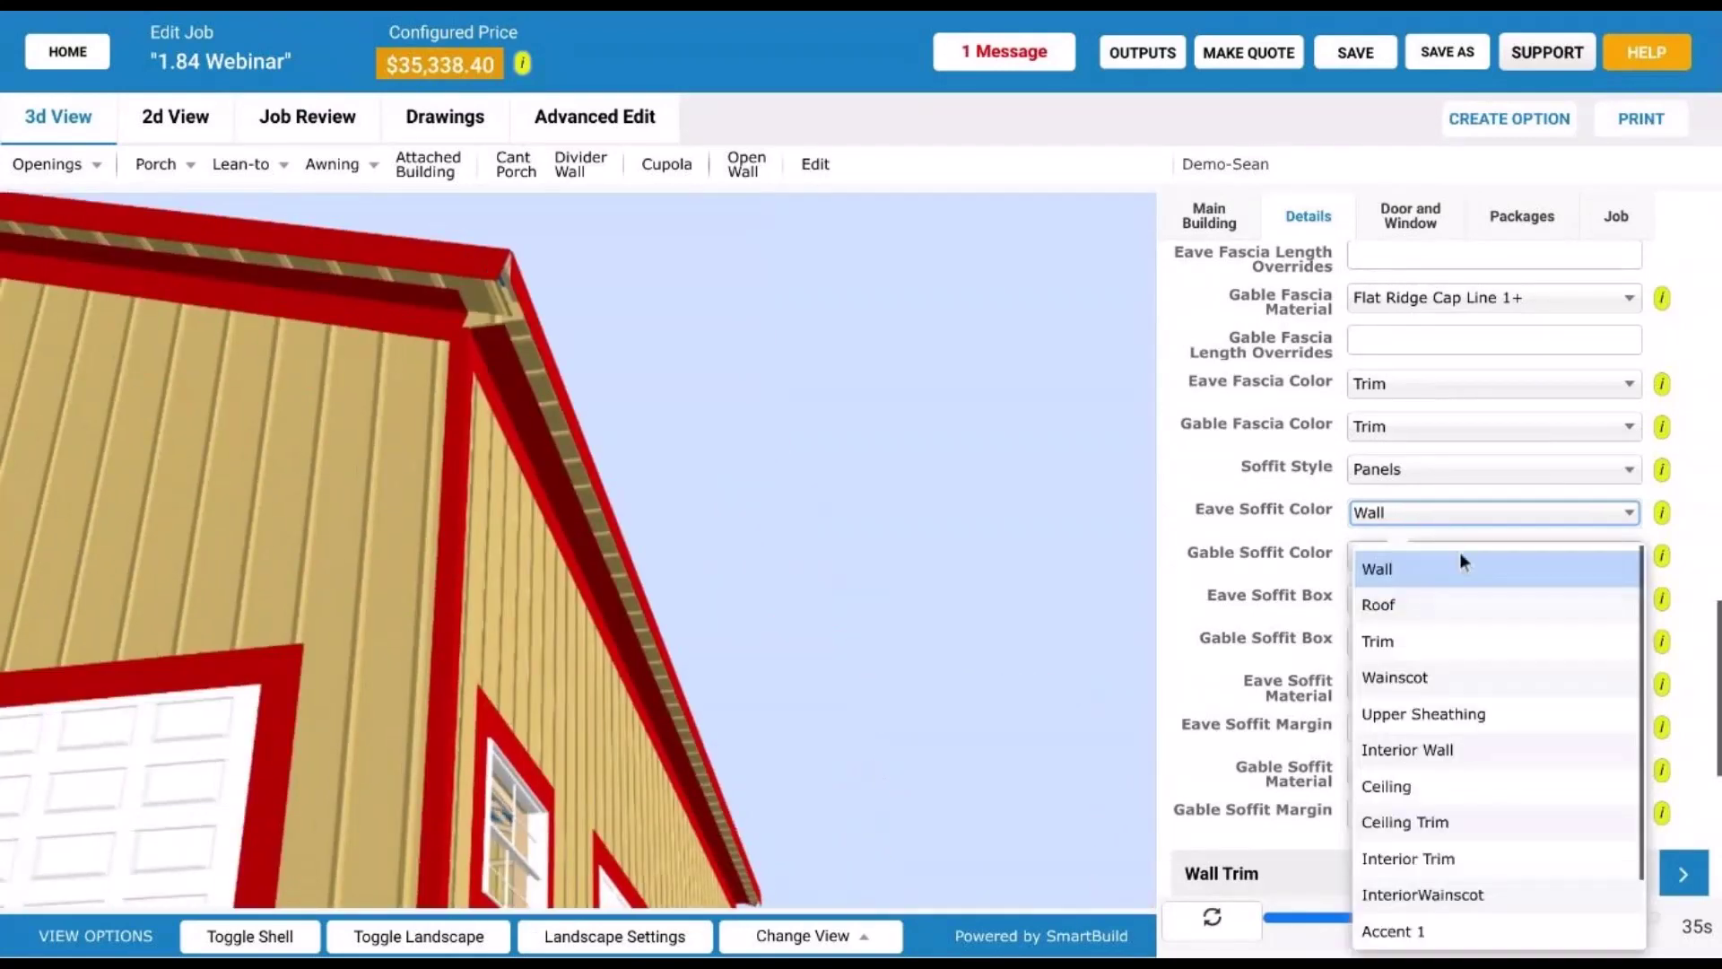
left_click(1446, 602)
left_click(1212, 916)
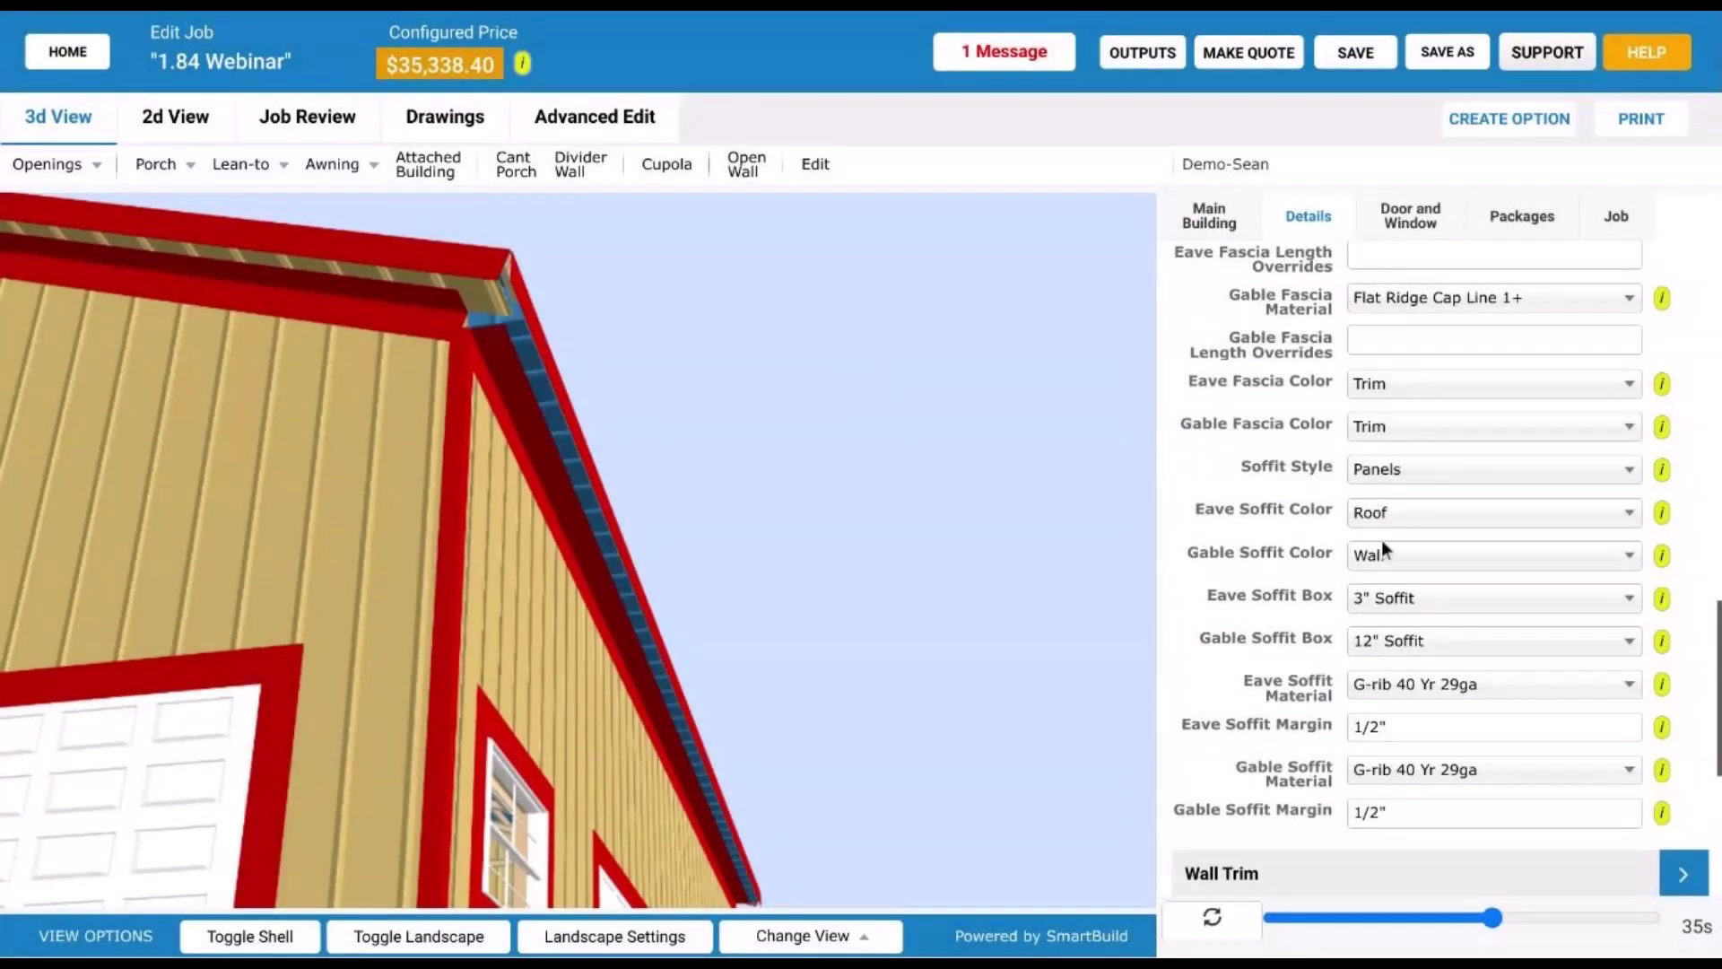
- View the eave soffit beside the gable soffit and set the Eave Soffit Color back to Wall
scroll(728, 461, "down", 1)
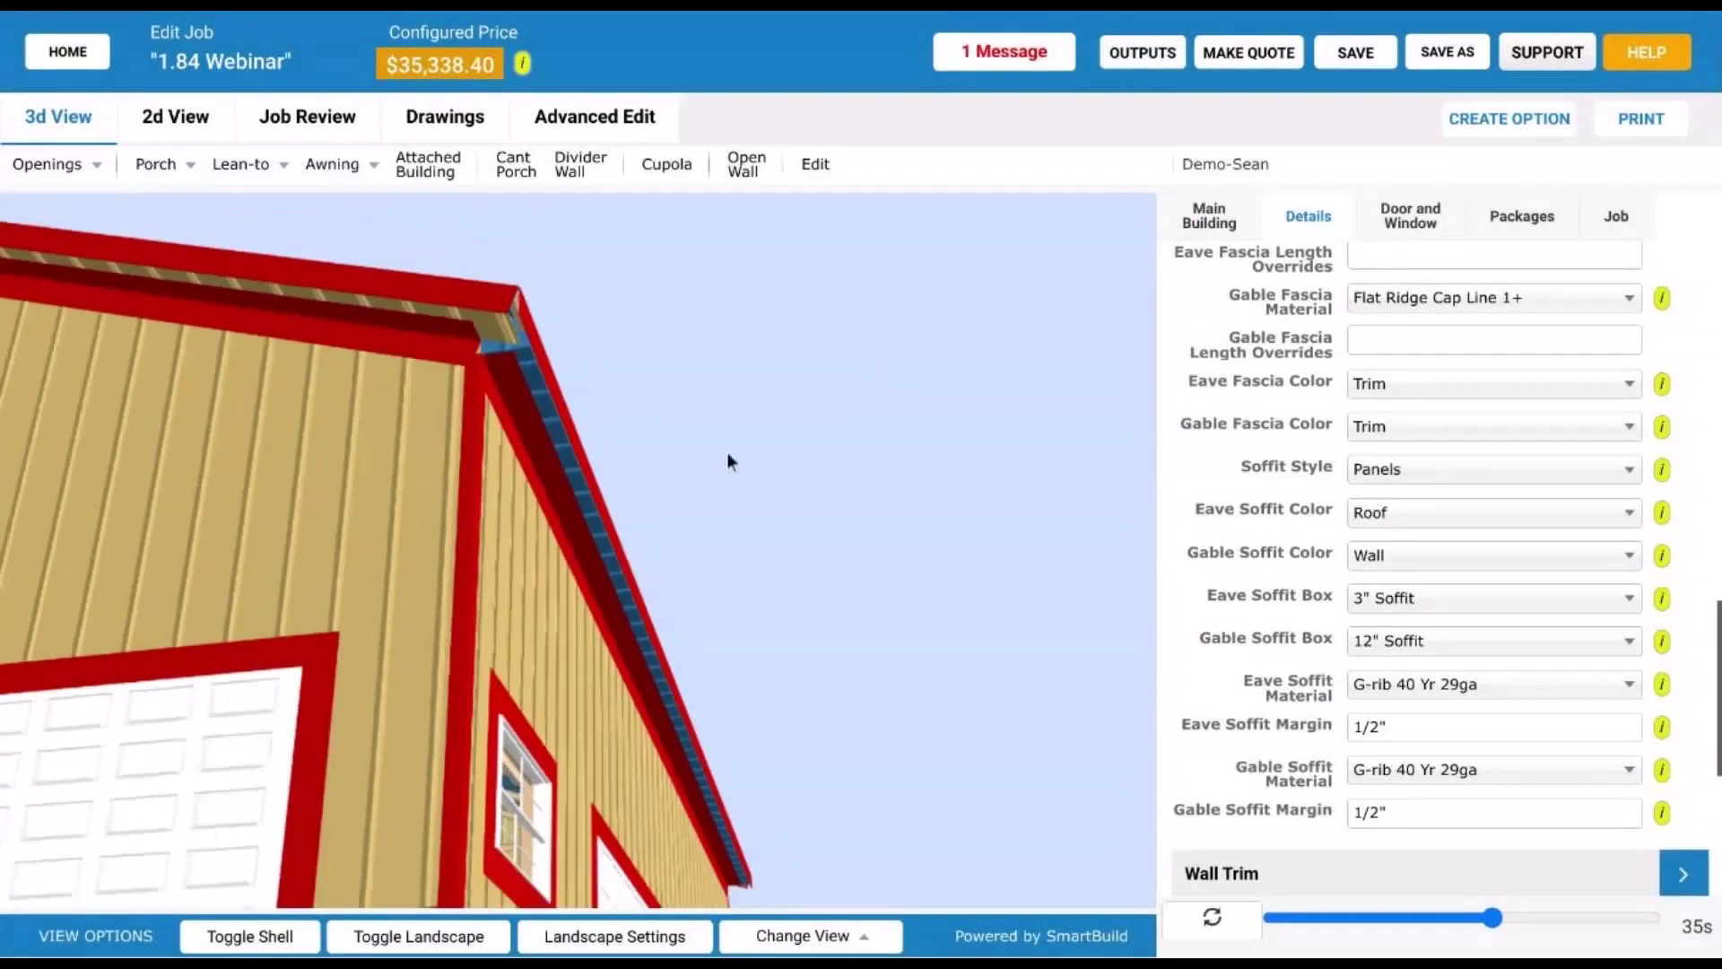
left_click_drag(727, 453, 760, 431)
left_click(1423, 513)
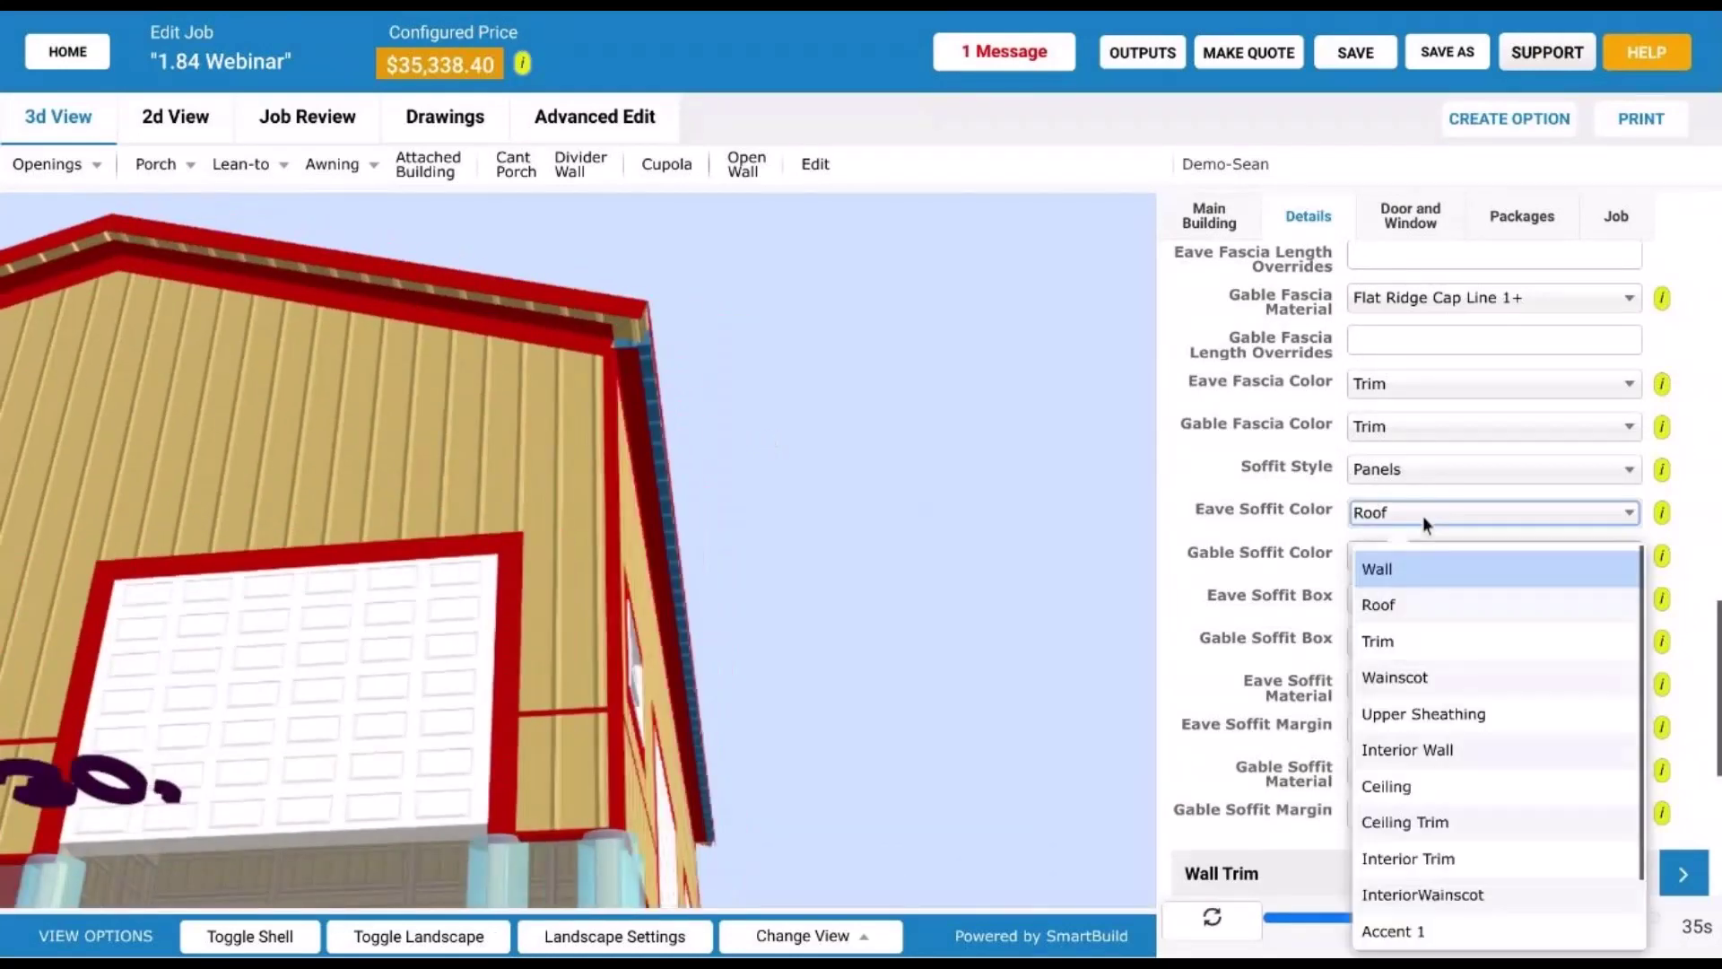
left_click(1440, 585)
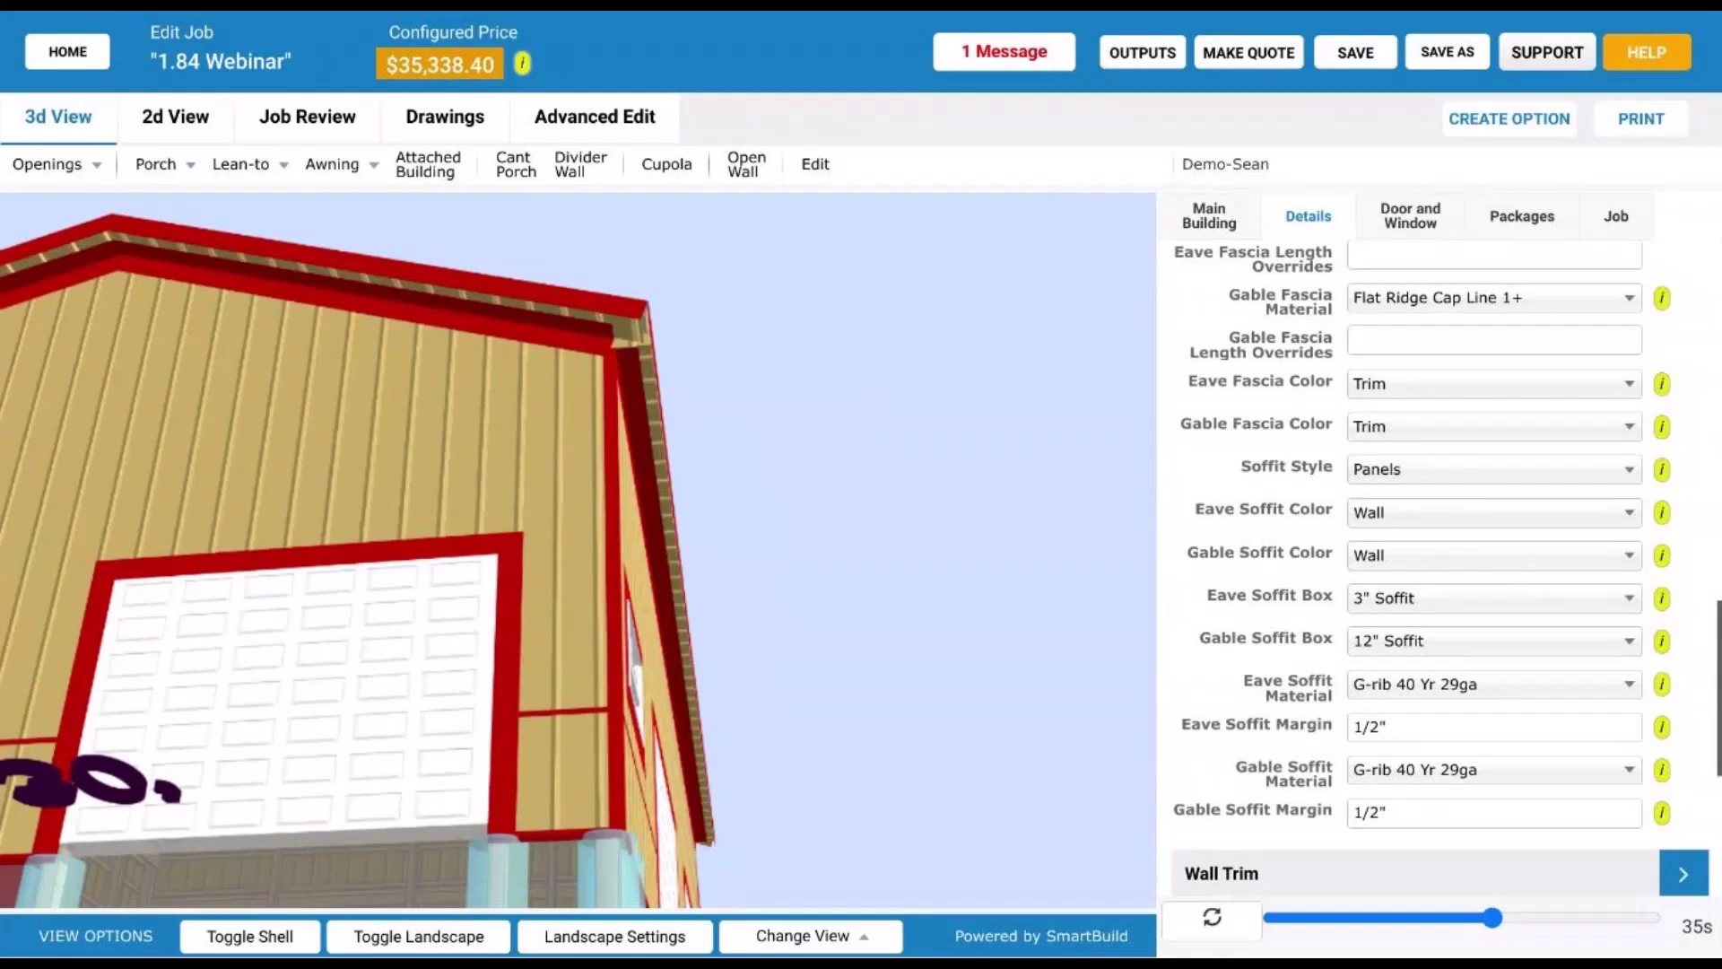
- Set both the Eave Soffit Color and the Gable Soffit Color to Accent 1 and regenerate the 3D model
left_click(1493, 517)
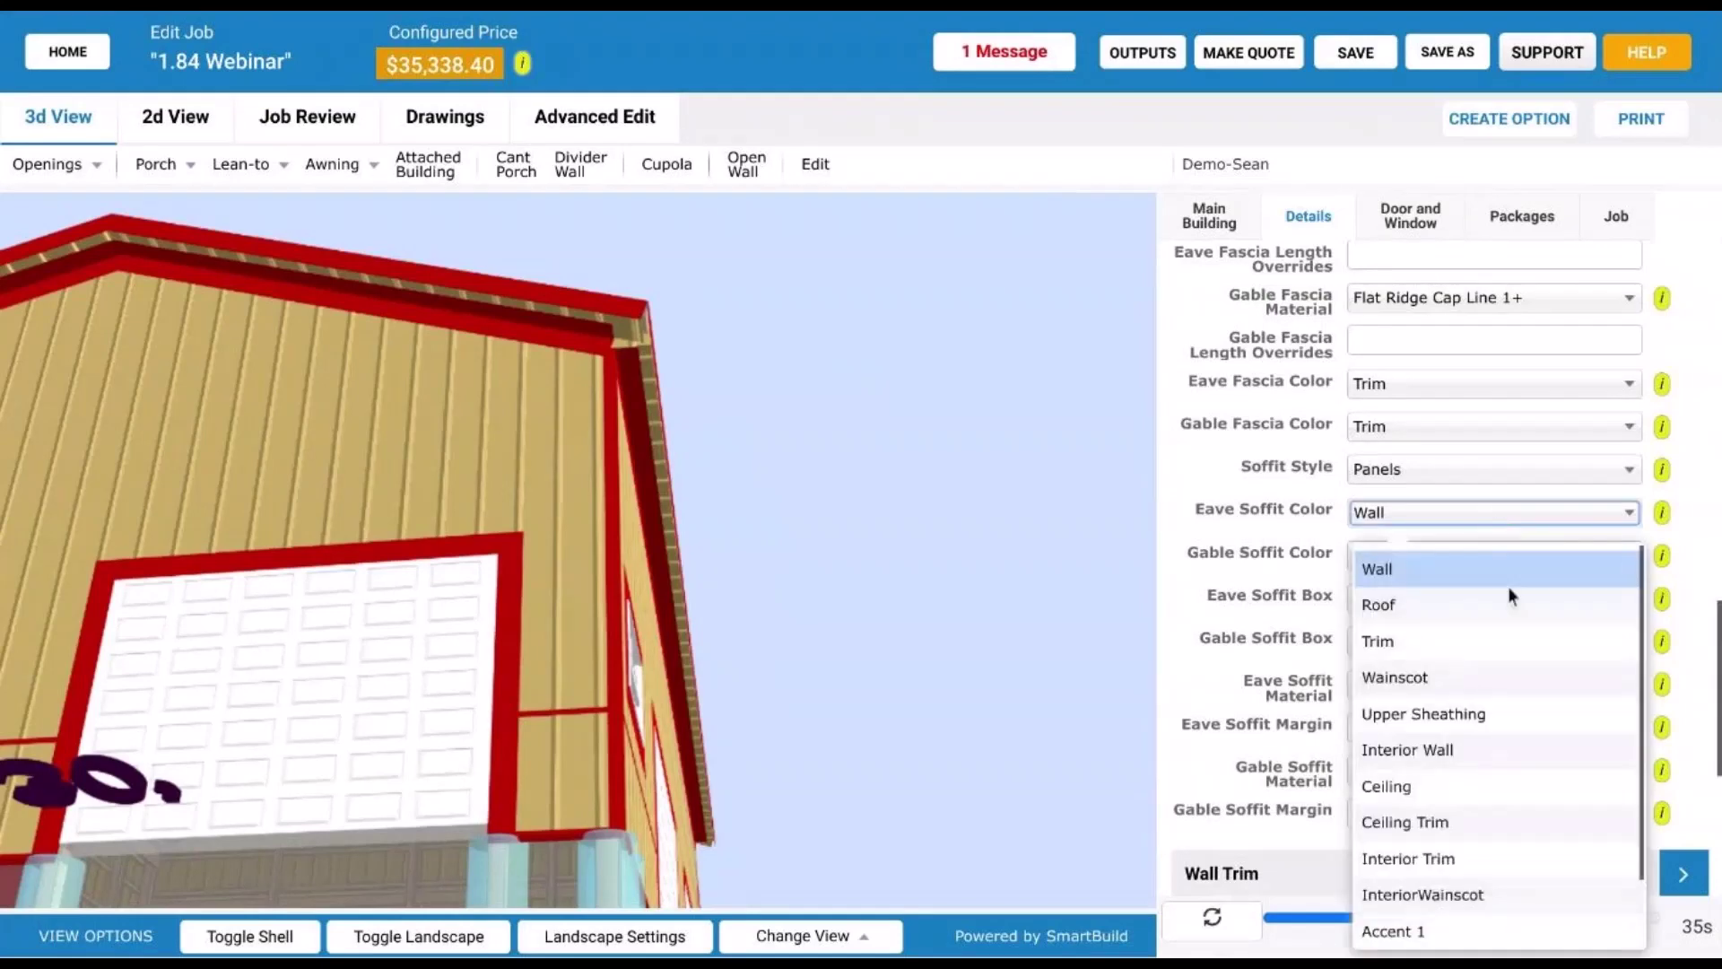
scroll(1514, 632, "down", 1)
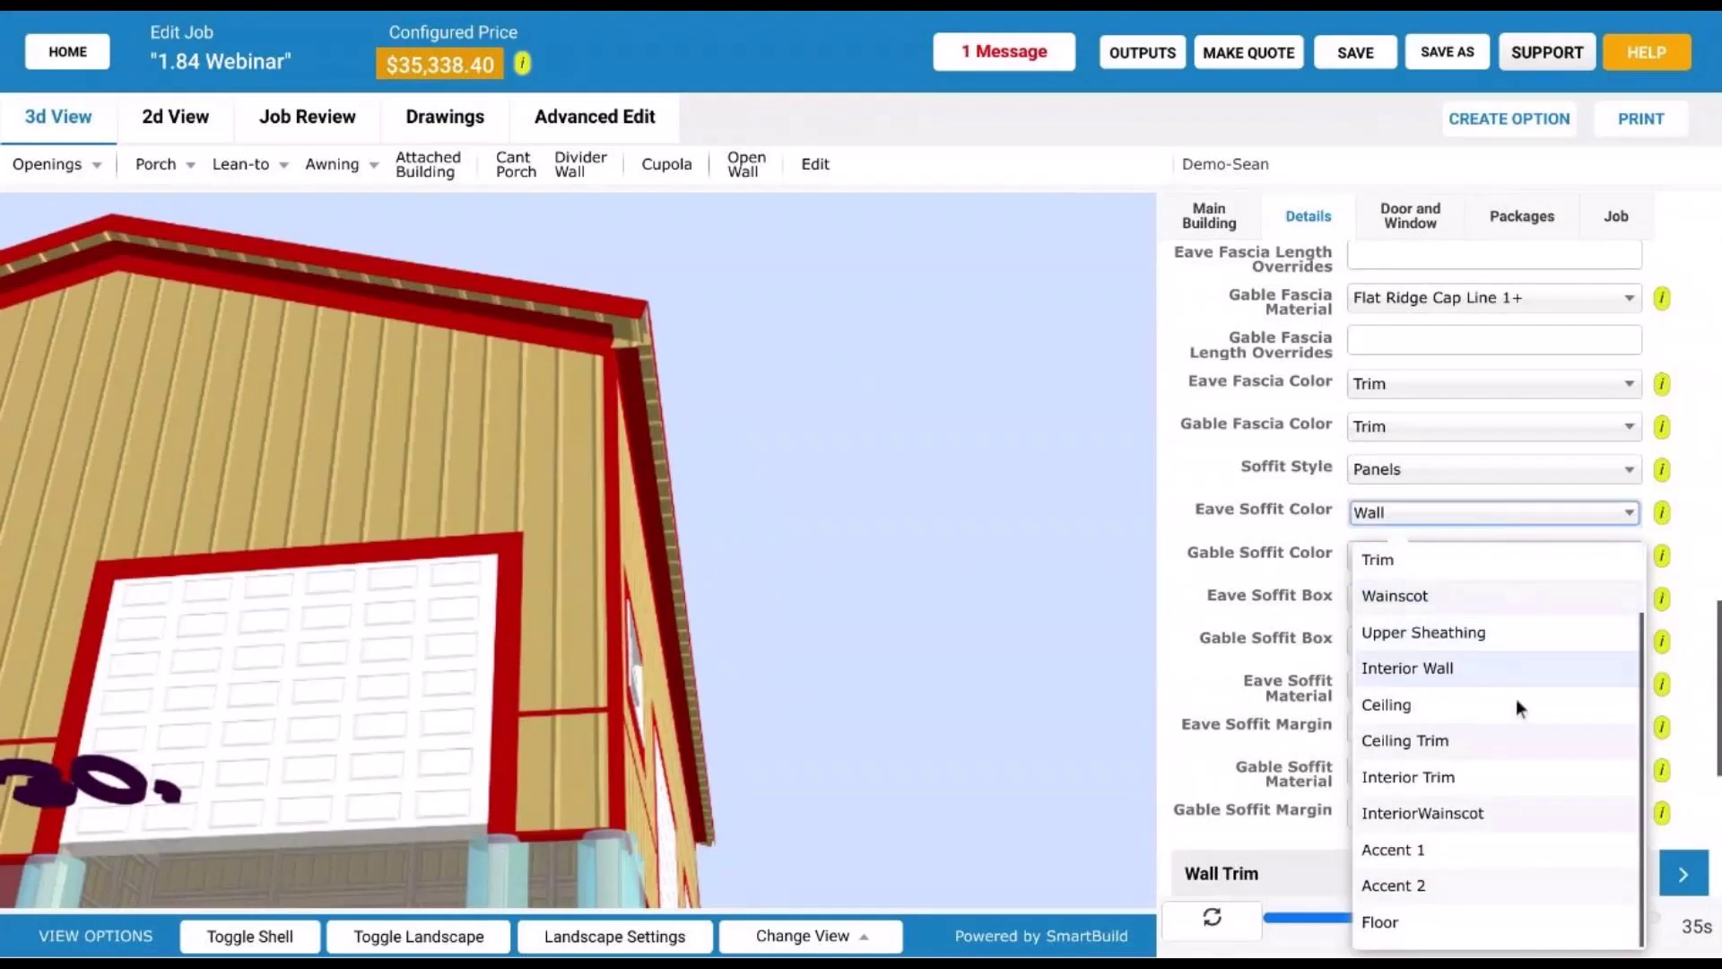
scroll(1537, 762, "up", 1)
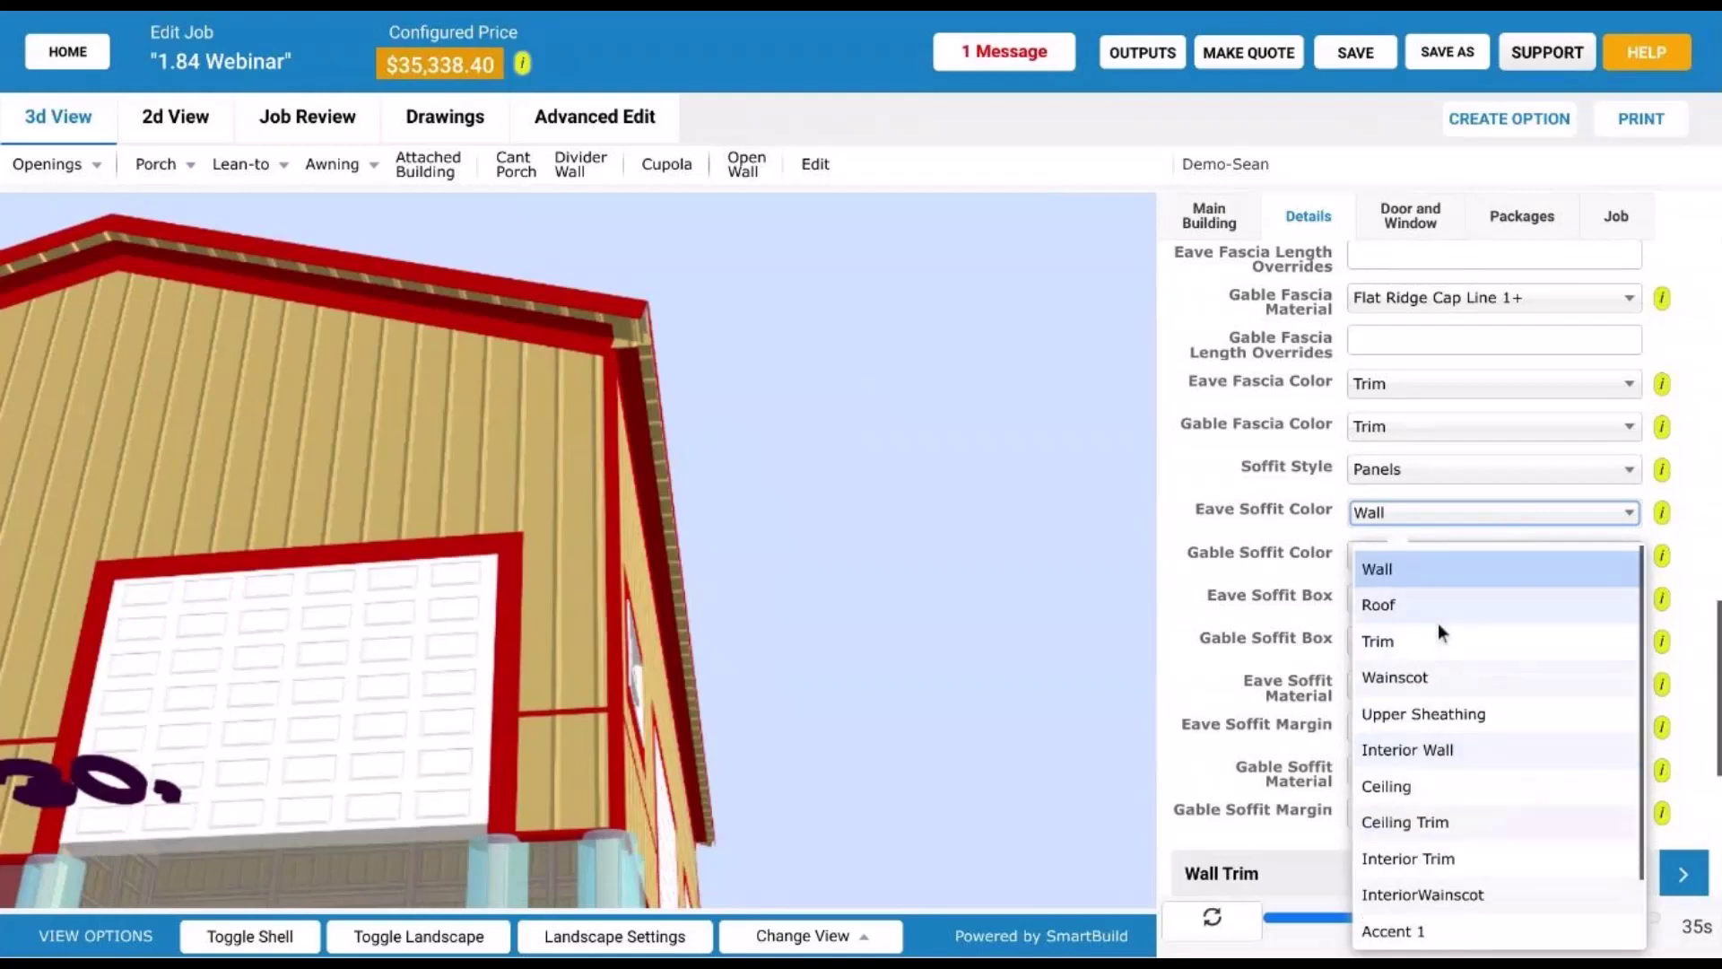
scroll(1439, 622, "down", 2)
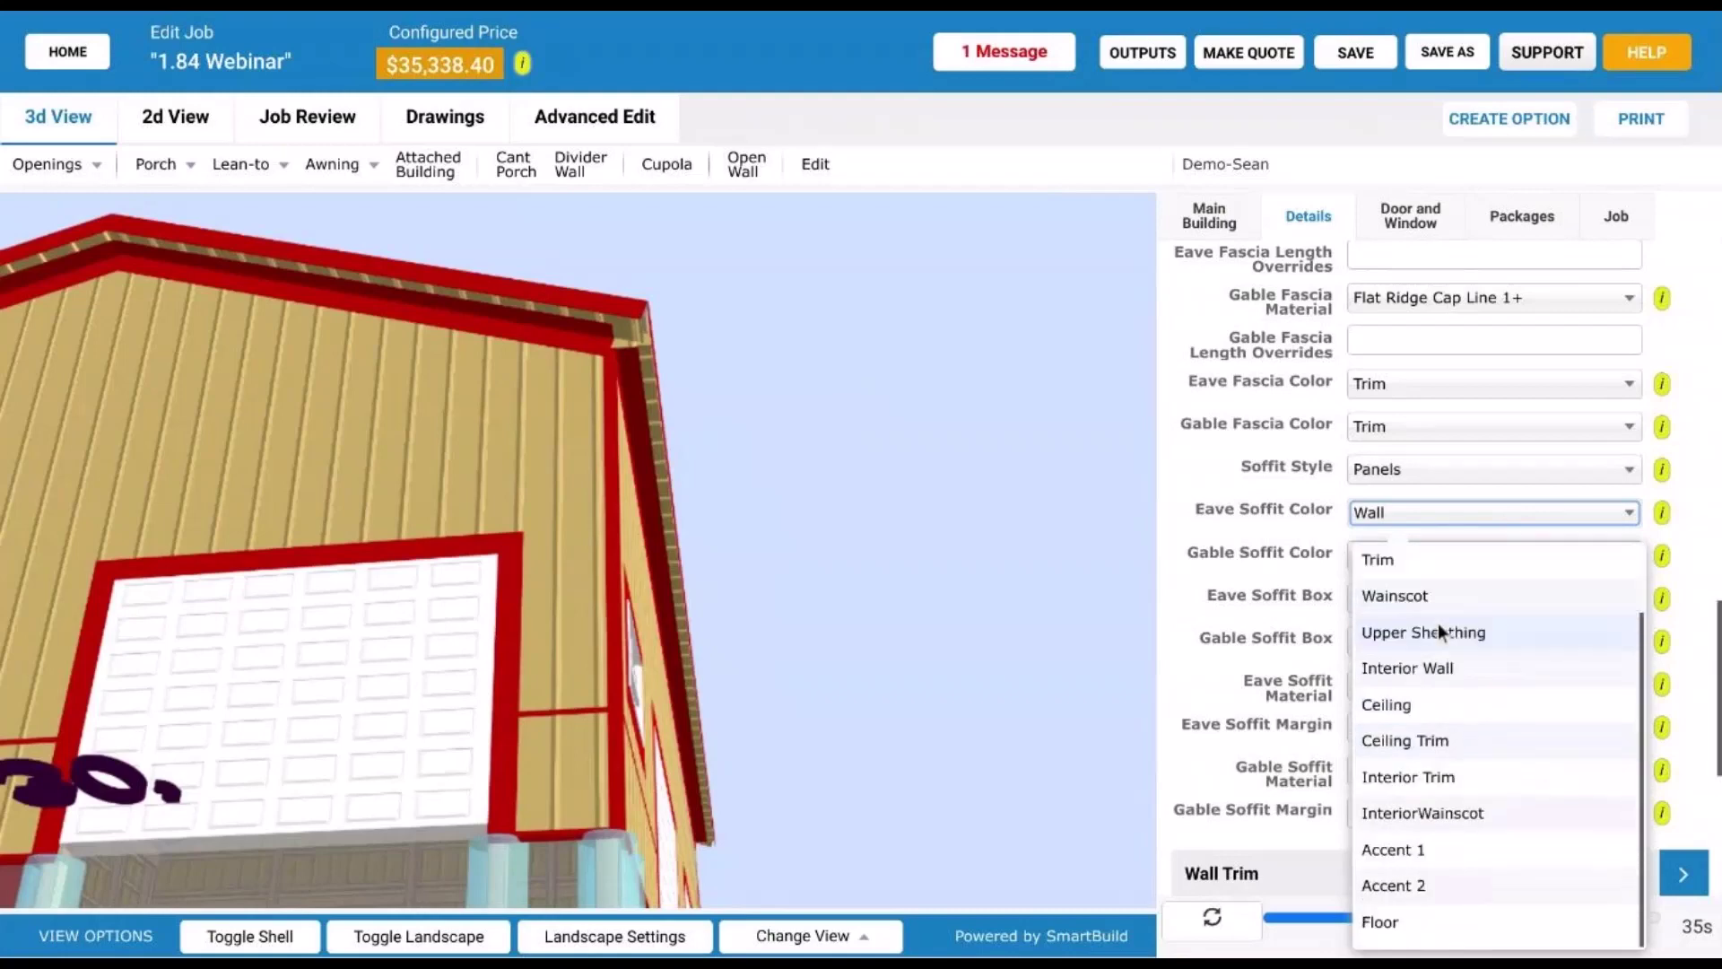
left_click(1472, 854)
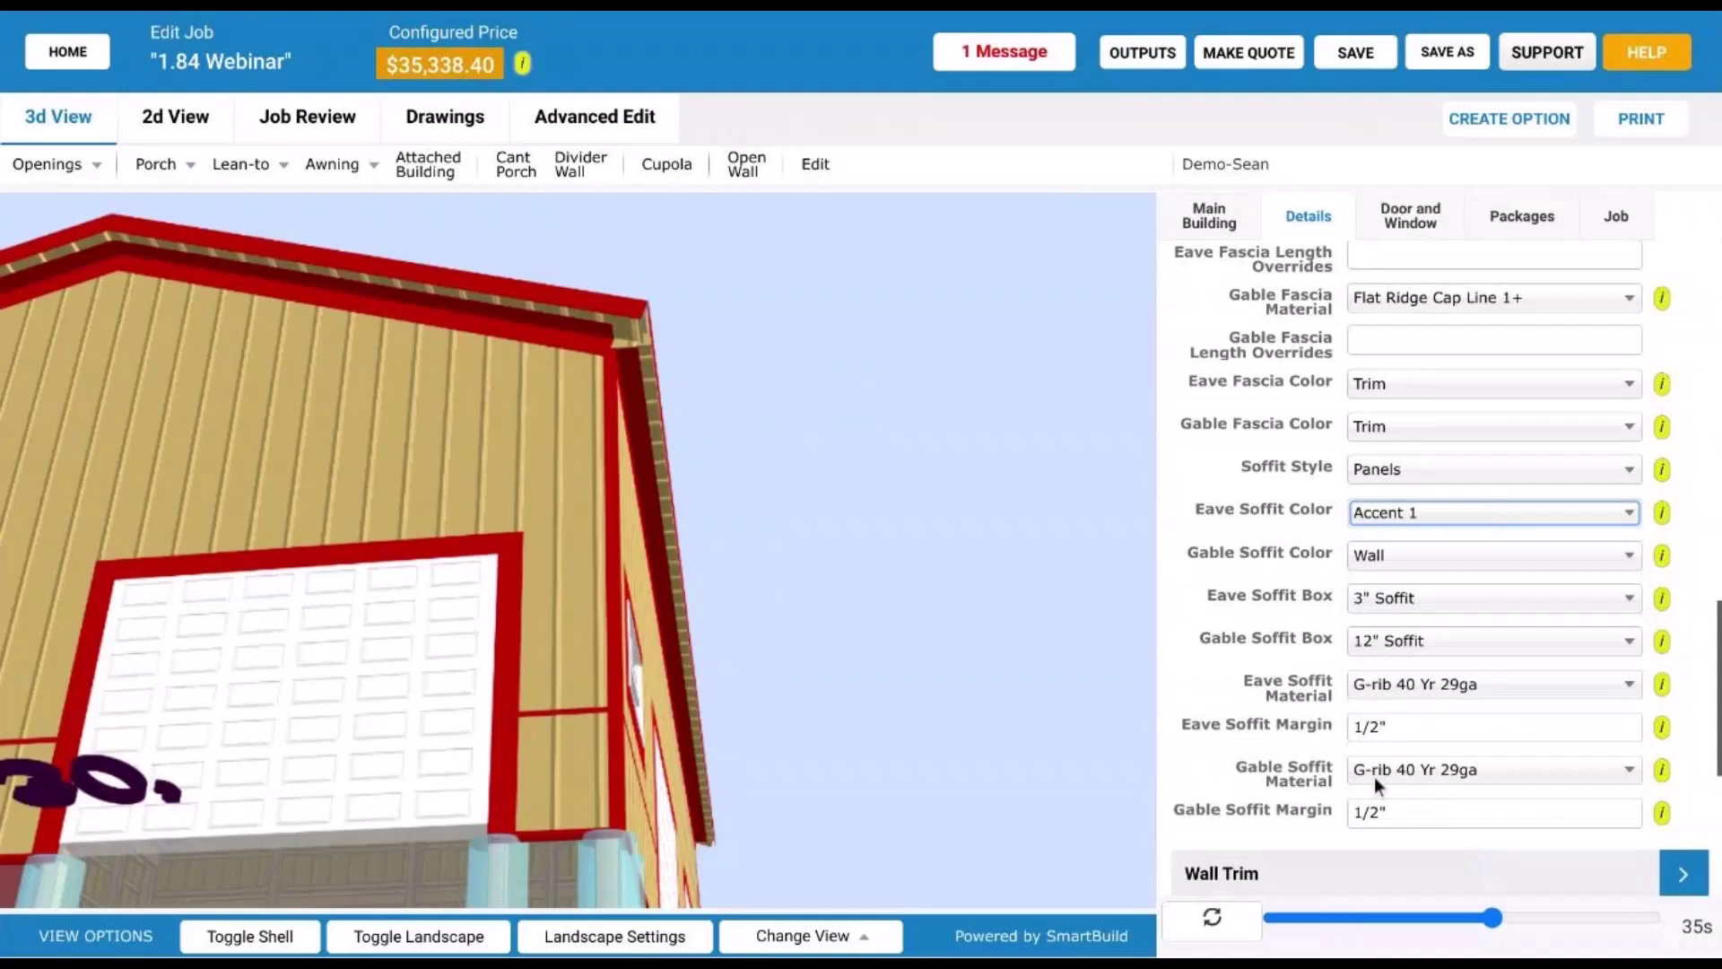
left_click(1415, 558)
scroll(1440, 827, "down", 3)
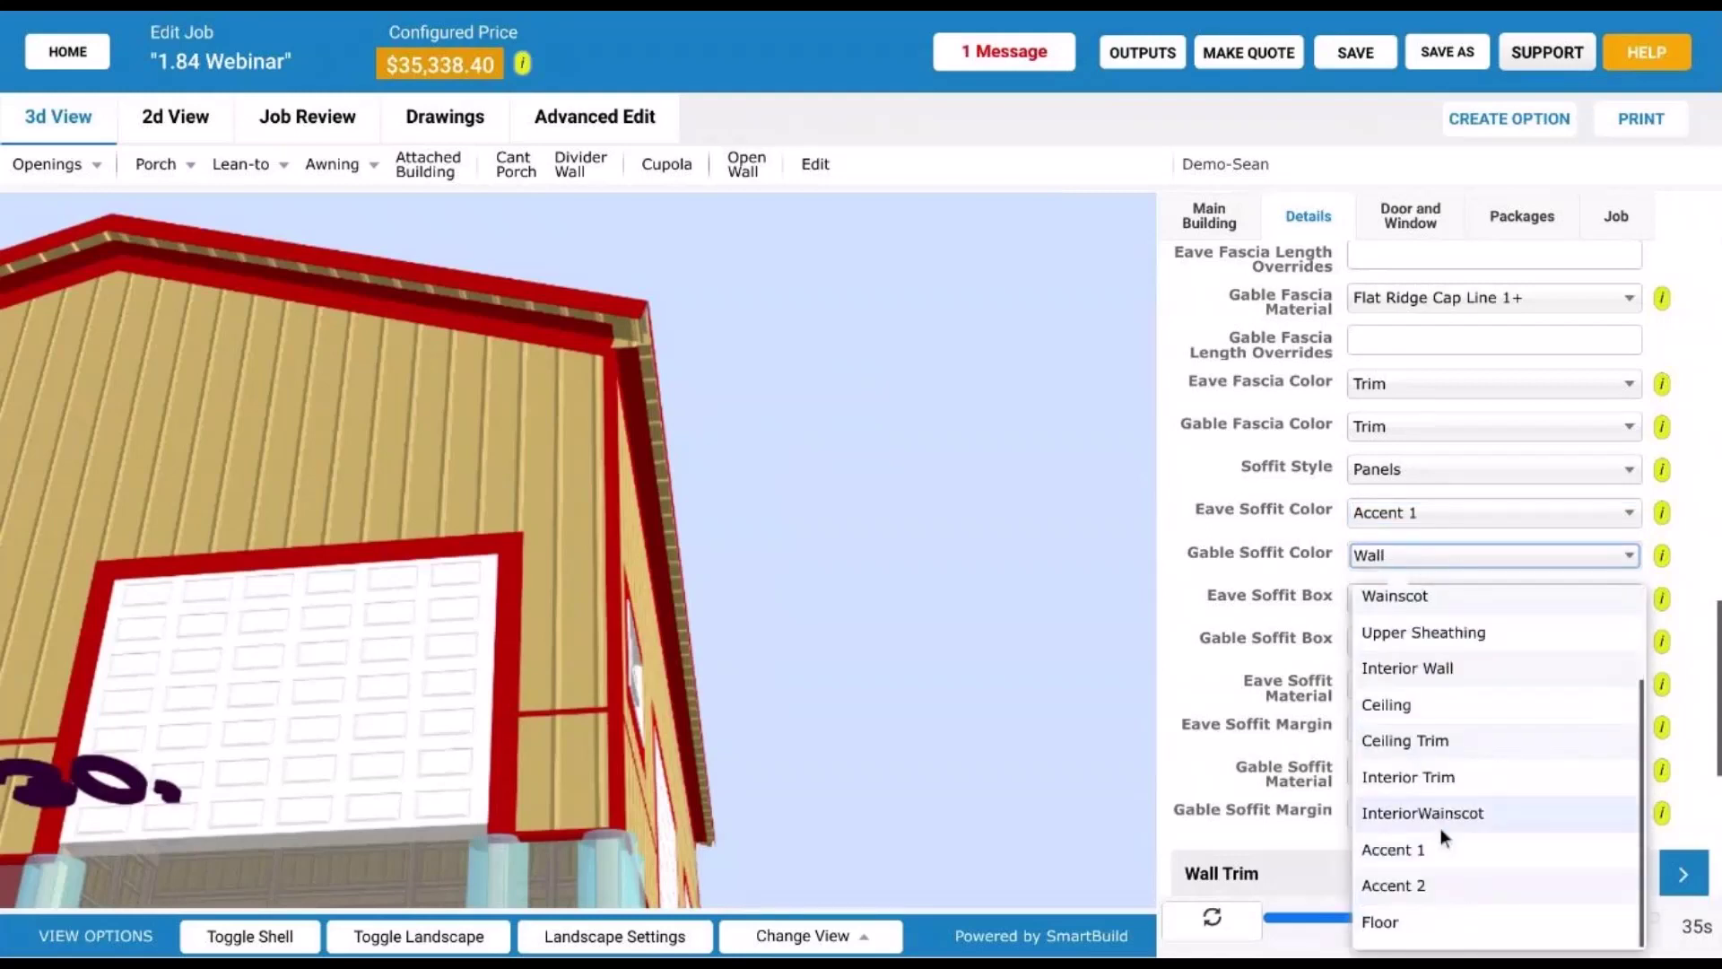
left_click(1455, 847)
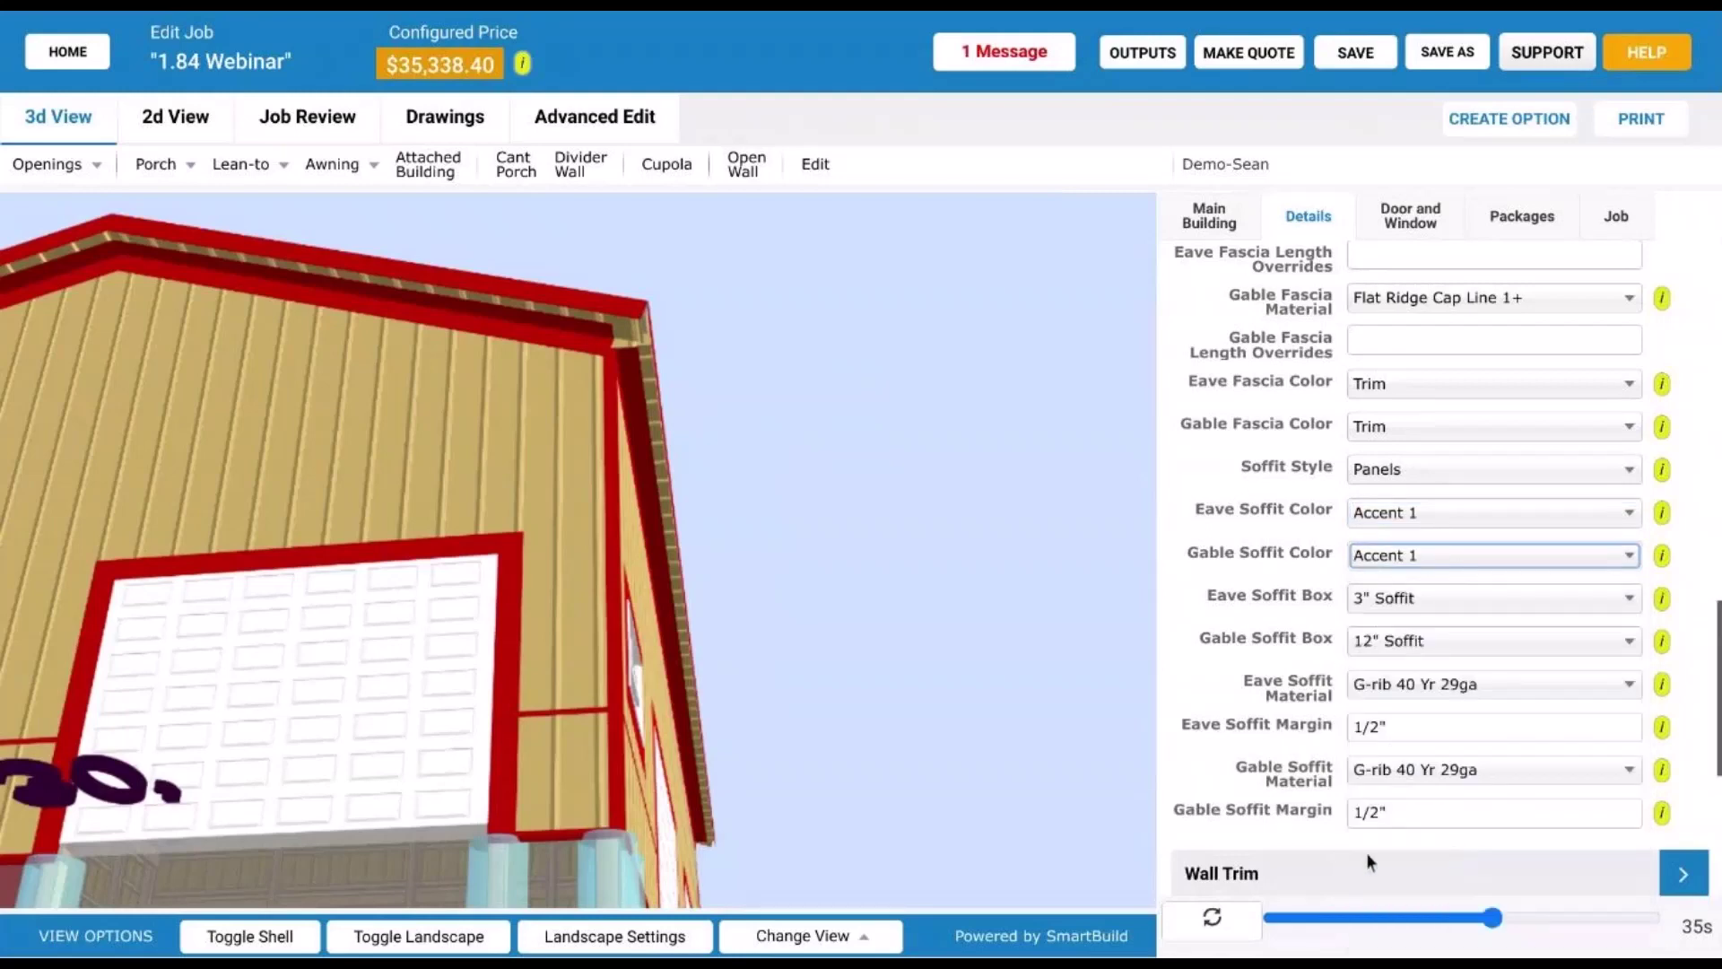
left_click(1246, 933)
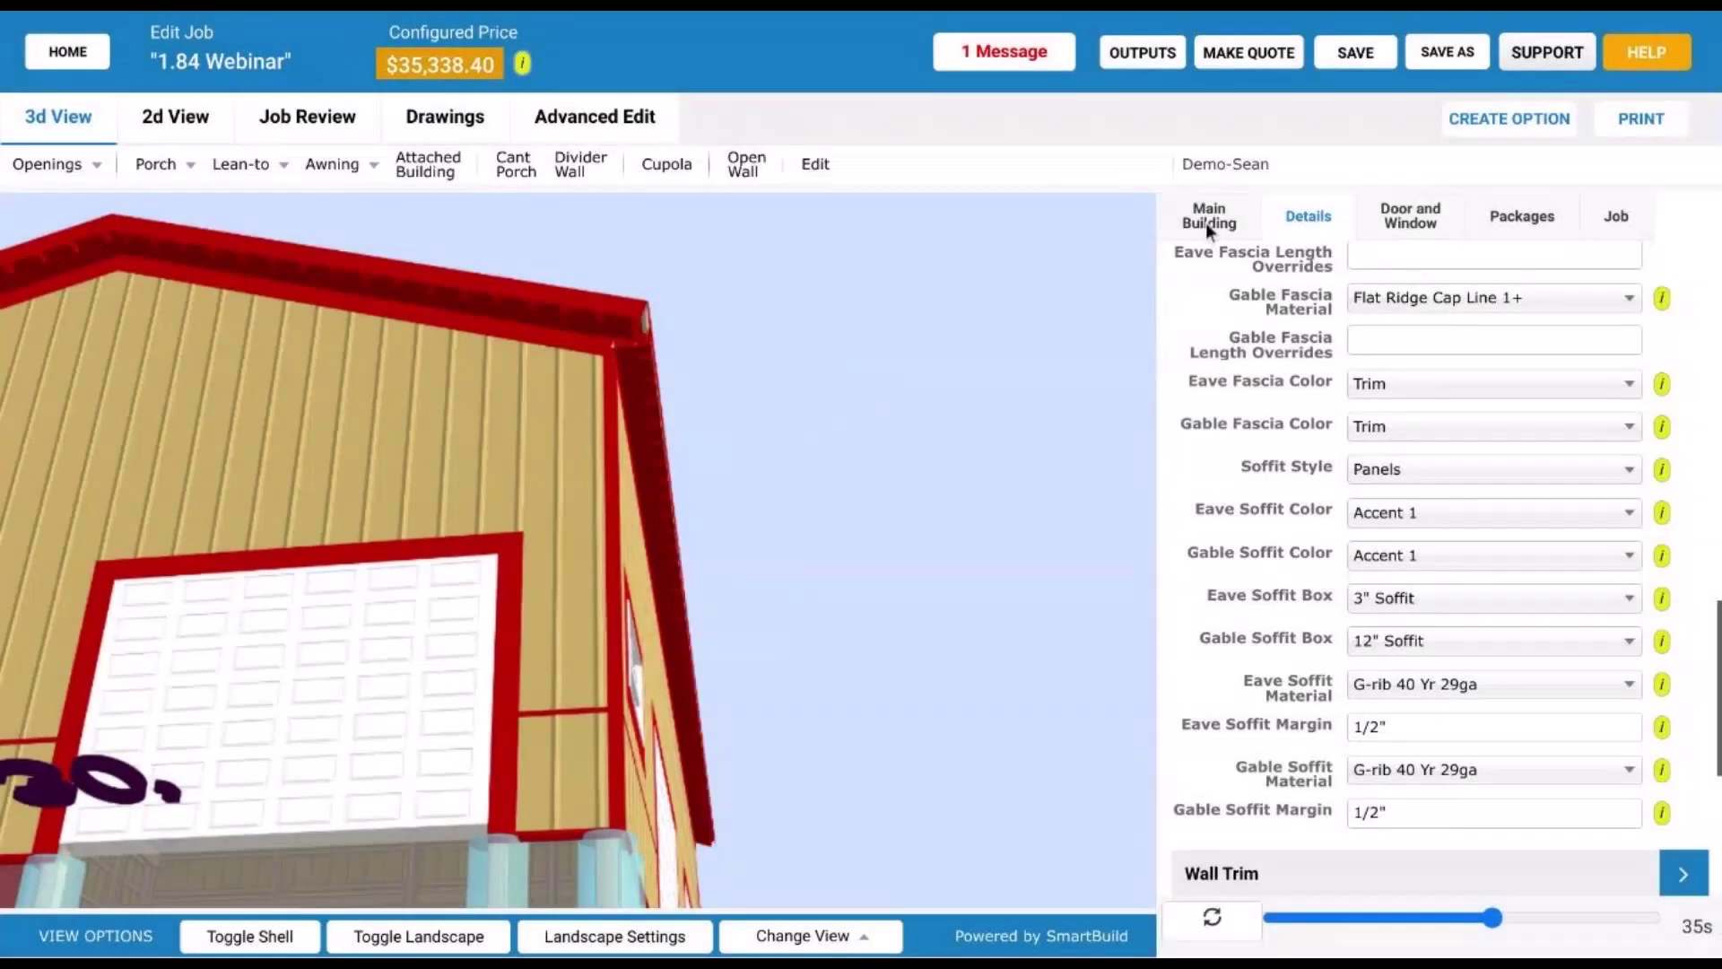
- Set the main building's Accent Color 1 to Hunter Green and regenerate the 3D model
left_click(1205, 223)
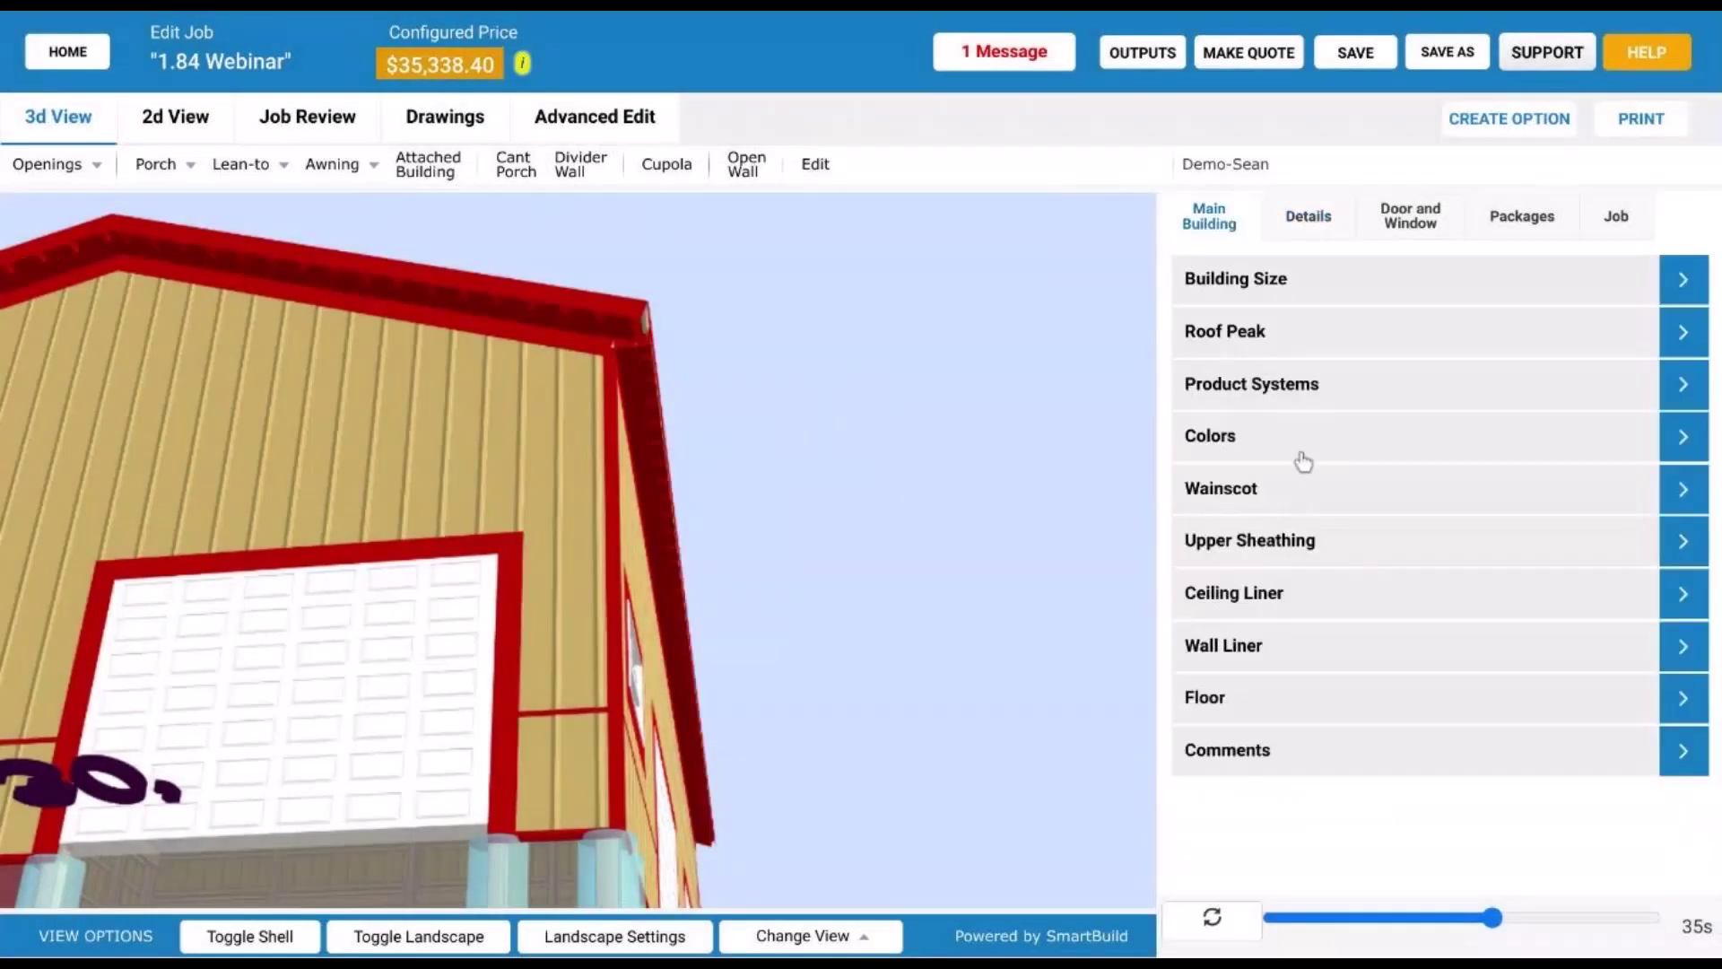
left_click(1303, 461)
scroll(1310, 497, "down", 1)
left_click(1429, 524)
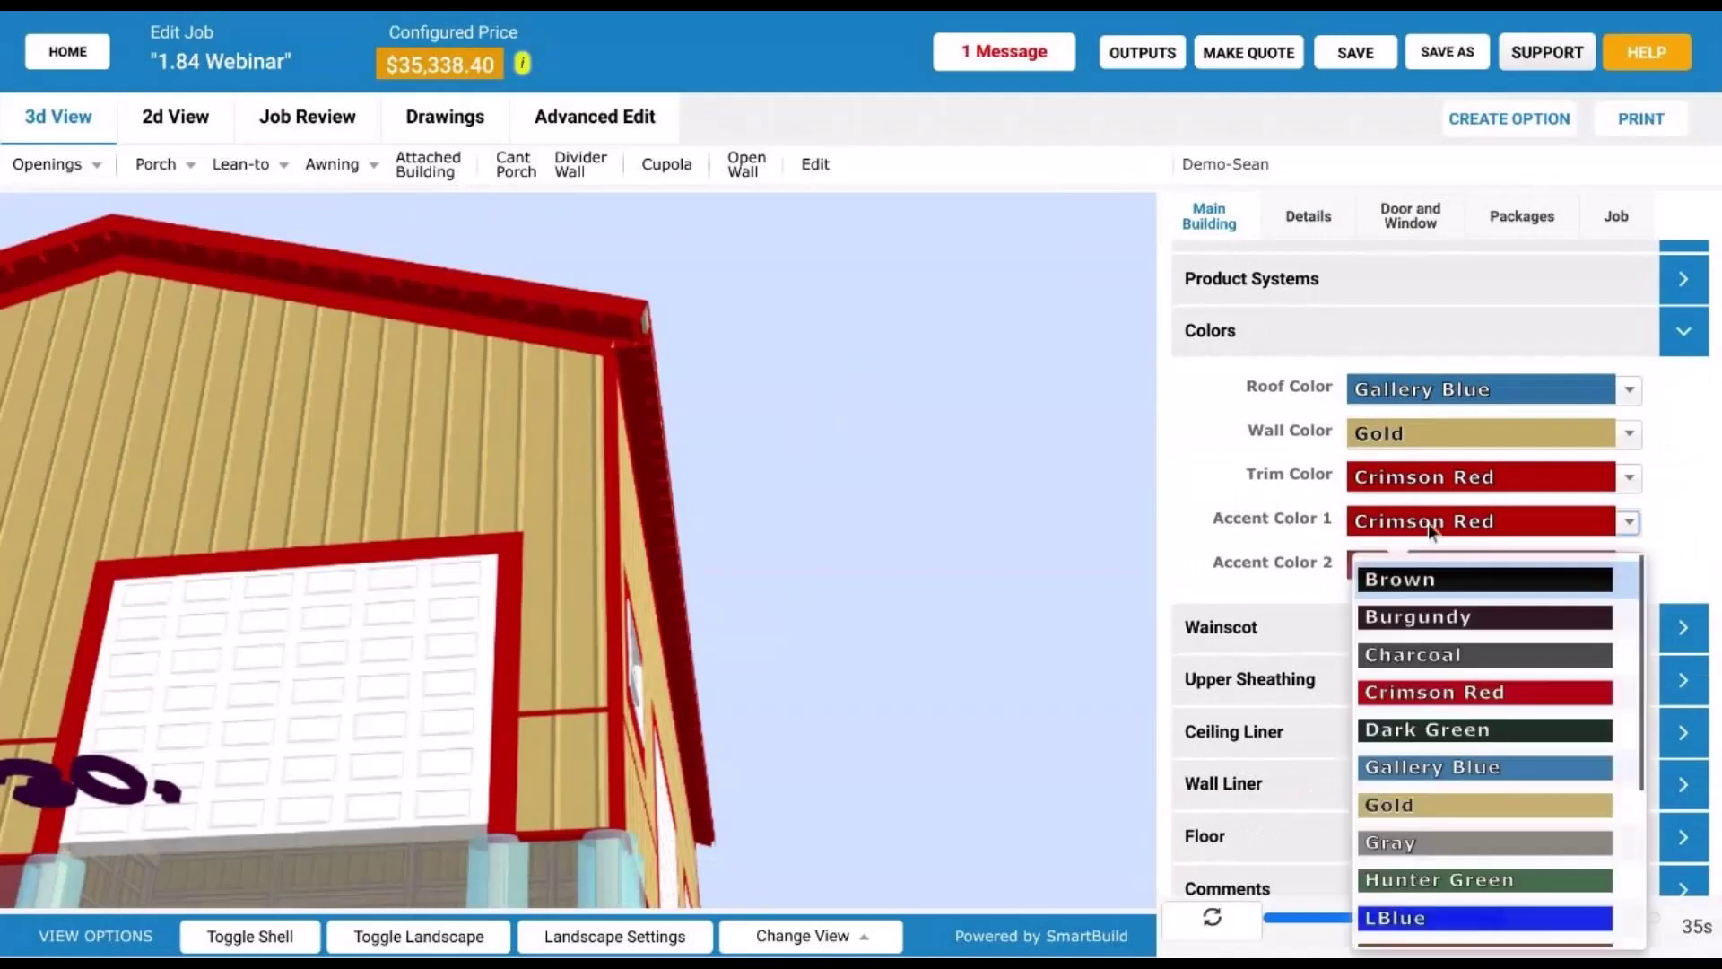
scroll(1439, 767, "down", 3)
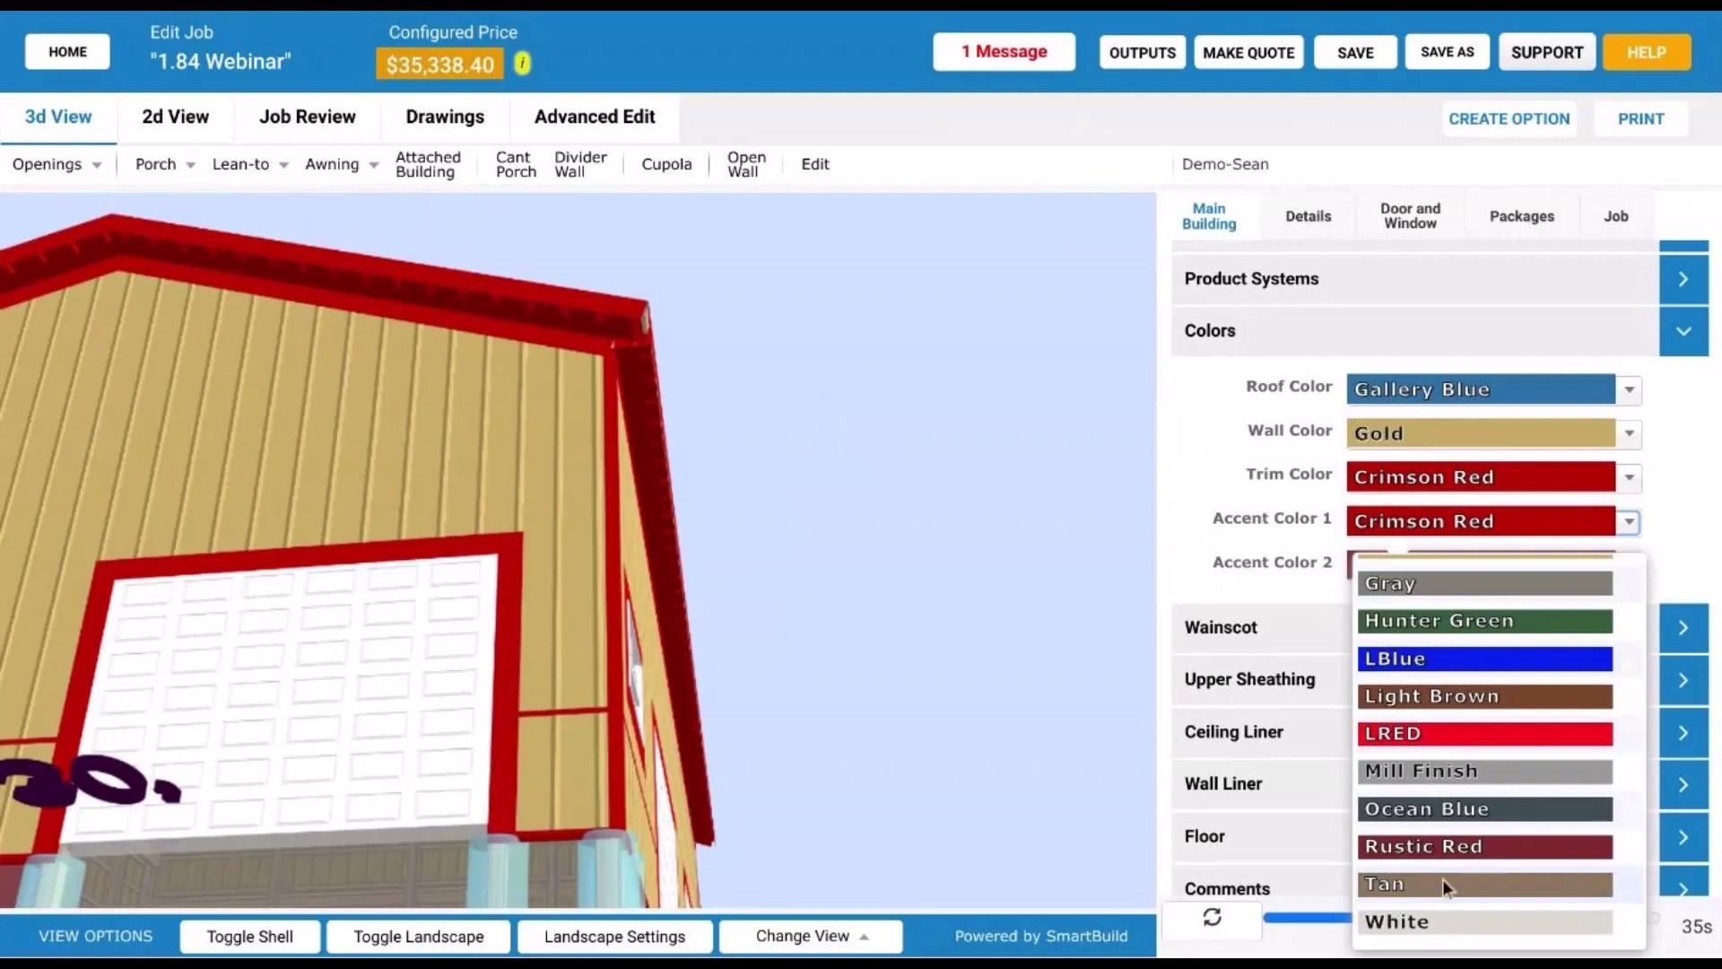
left_click(1499, 623)
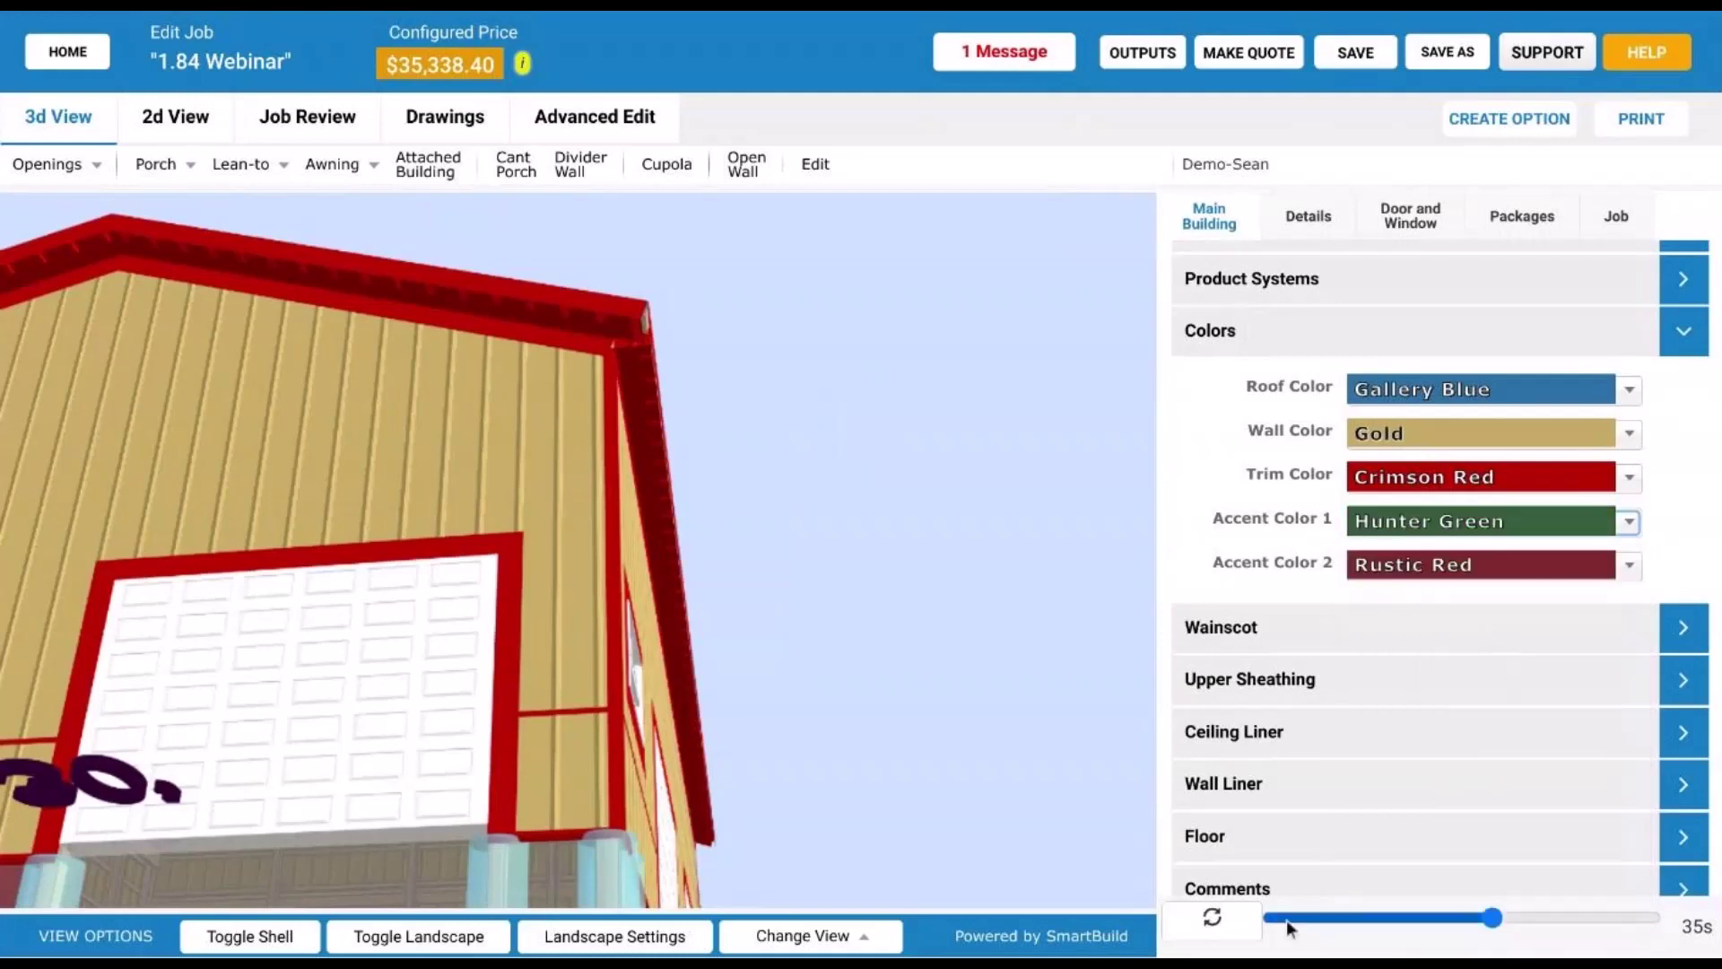
left_click(1212, 917)
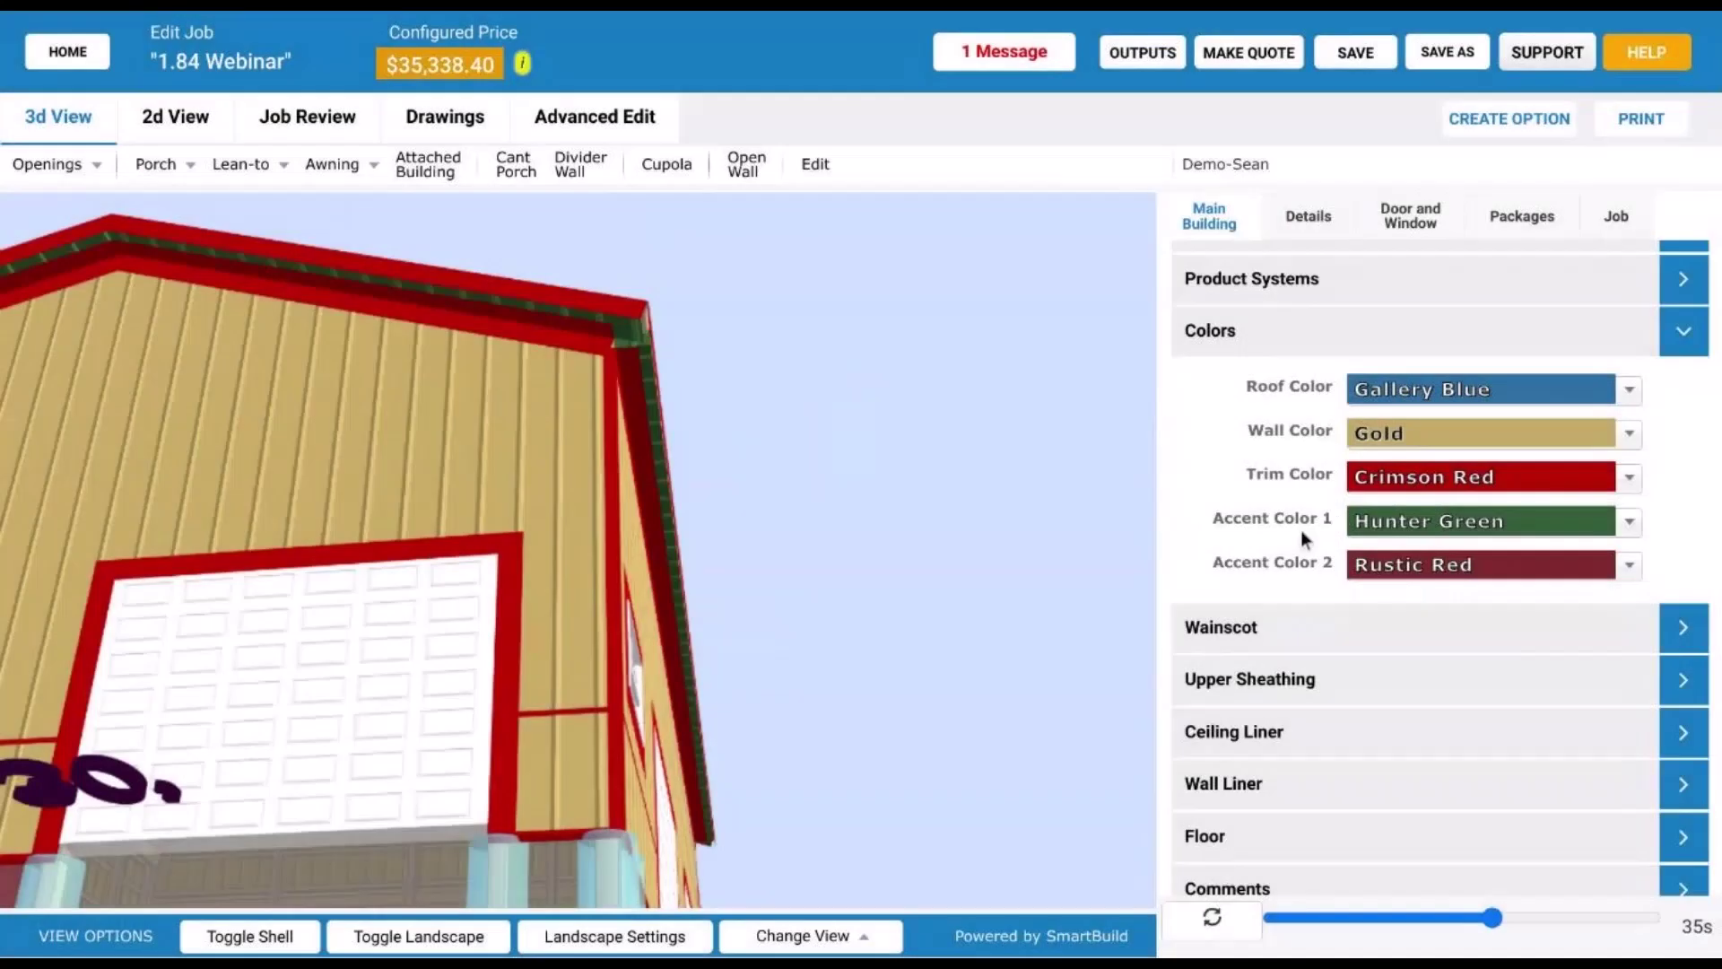
- Look over the Accent Color 1 choices and inspect the soffits around the building's front corner
left_click(1394, 524)
scroll(1484, 730, "down", 2)
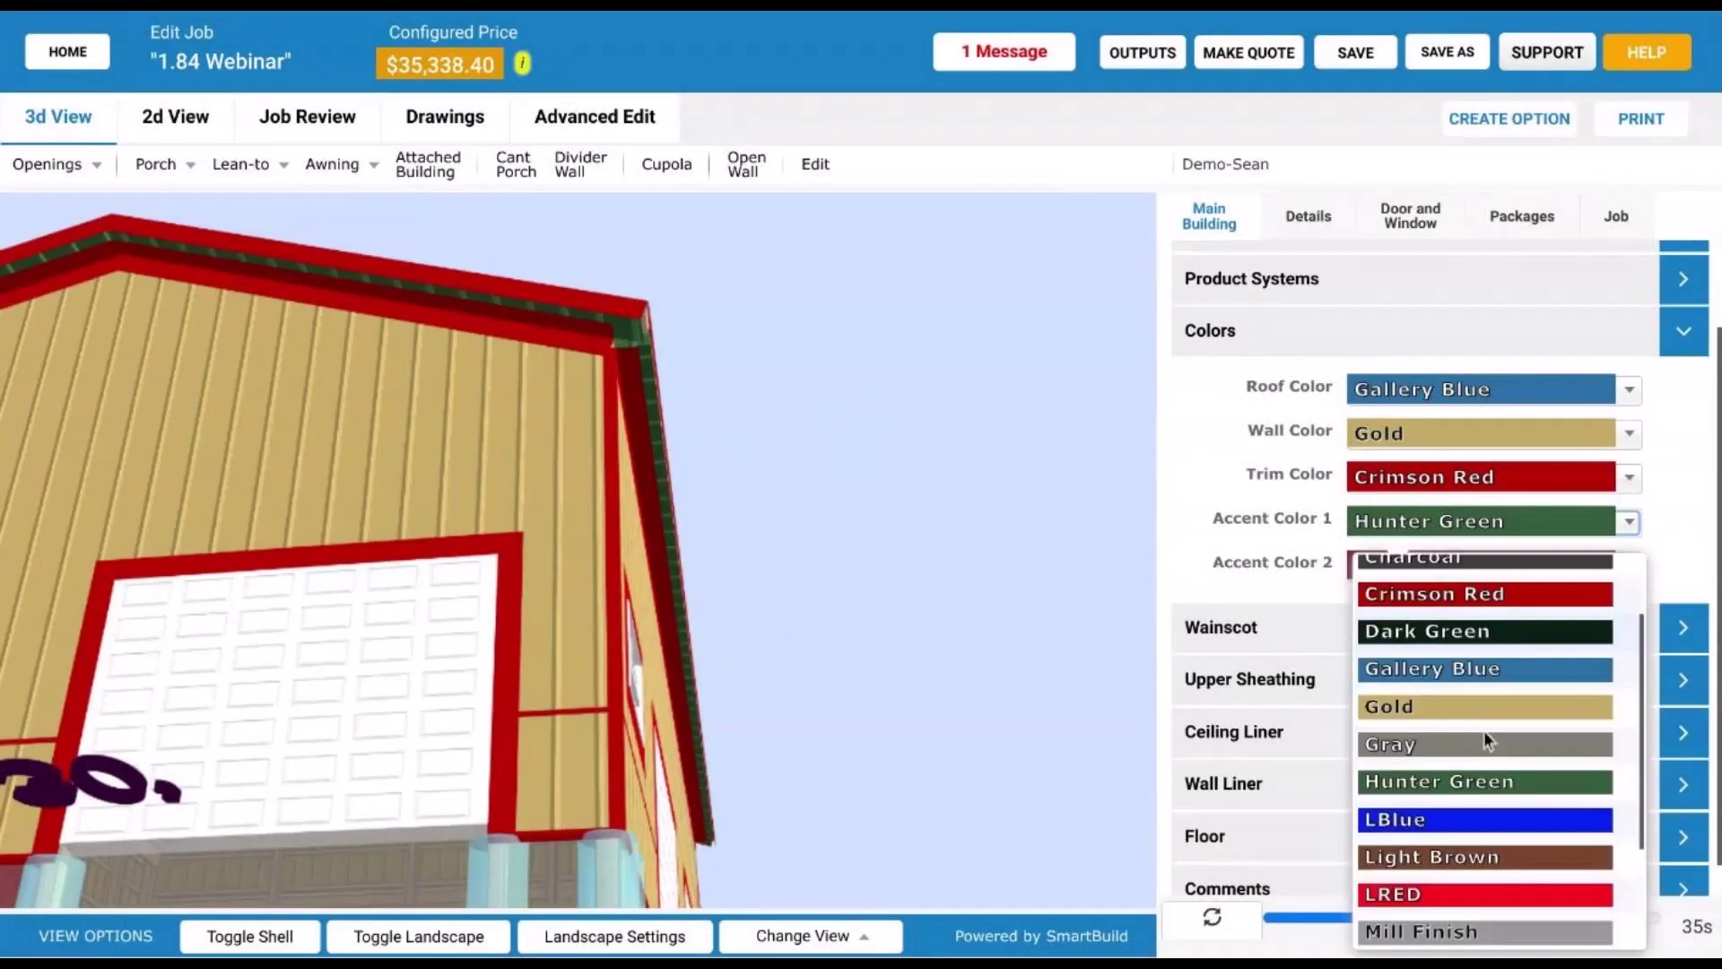
left_click_drag(746, 359, 810, 373)
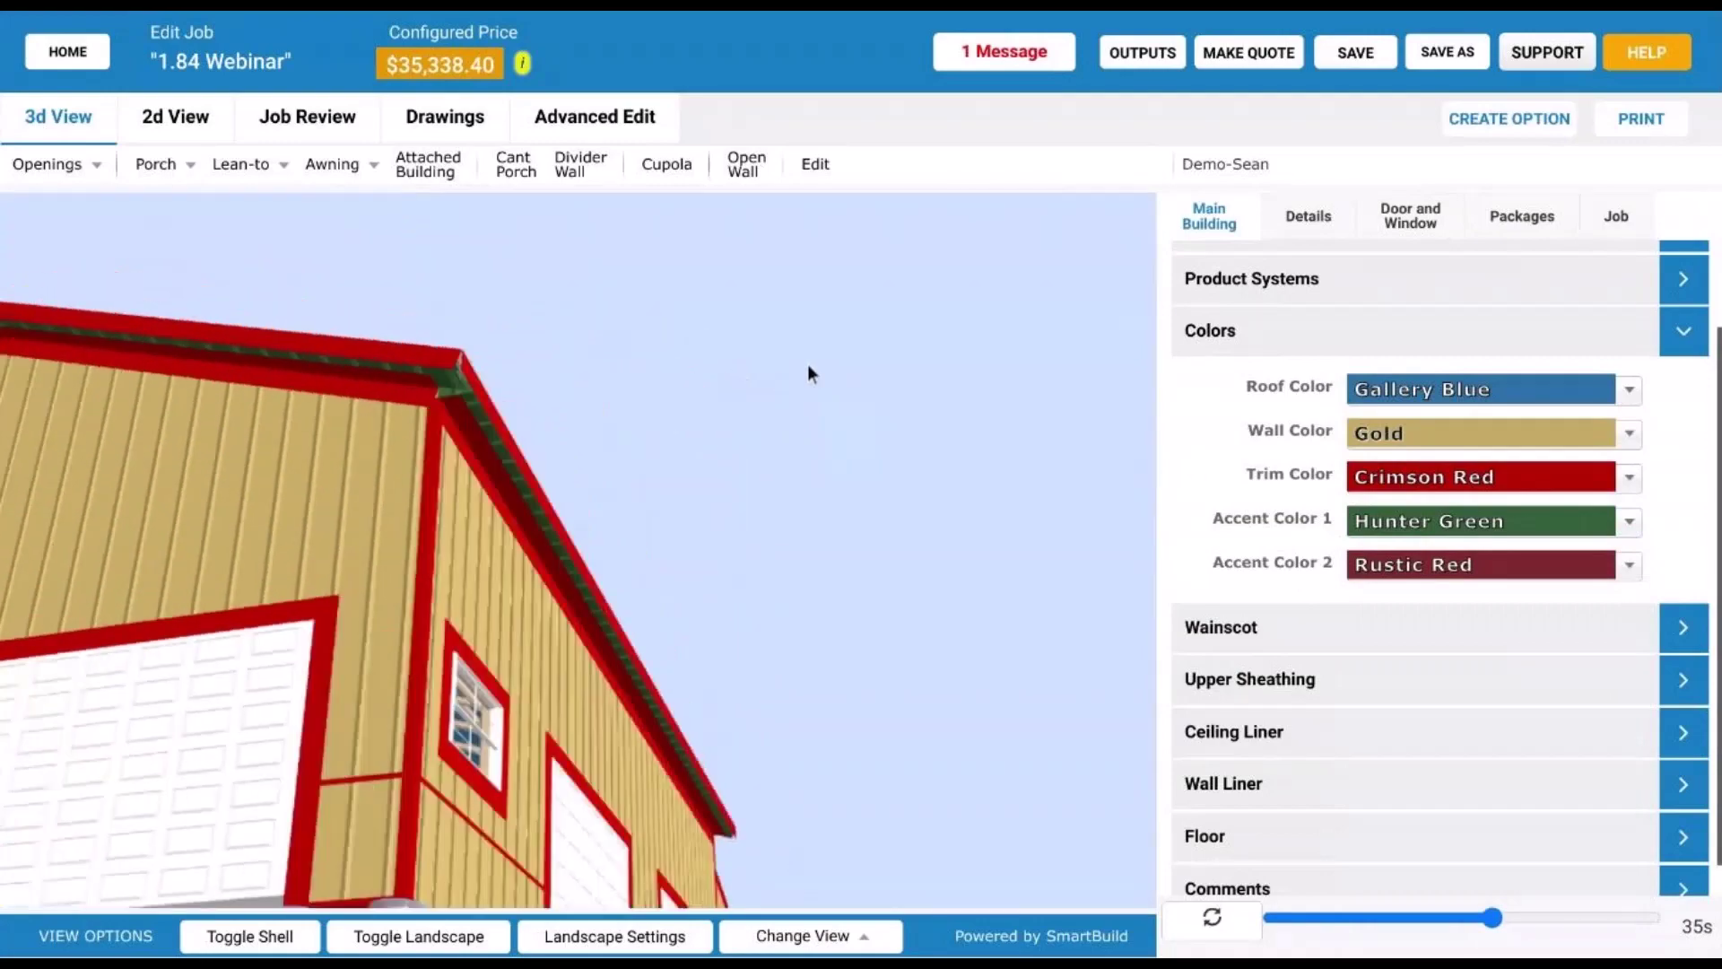
- Review the Fascia and Soffit details, including the soffit color, box and material settings, and view the whole building from outside
left_click(1319, 222)
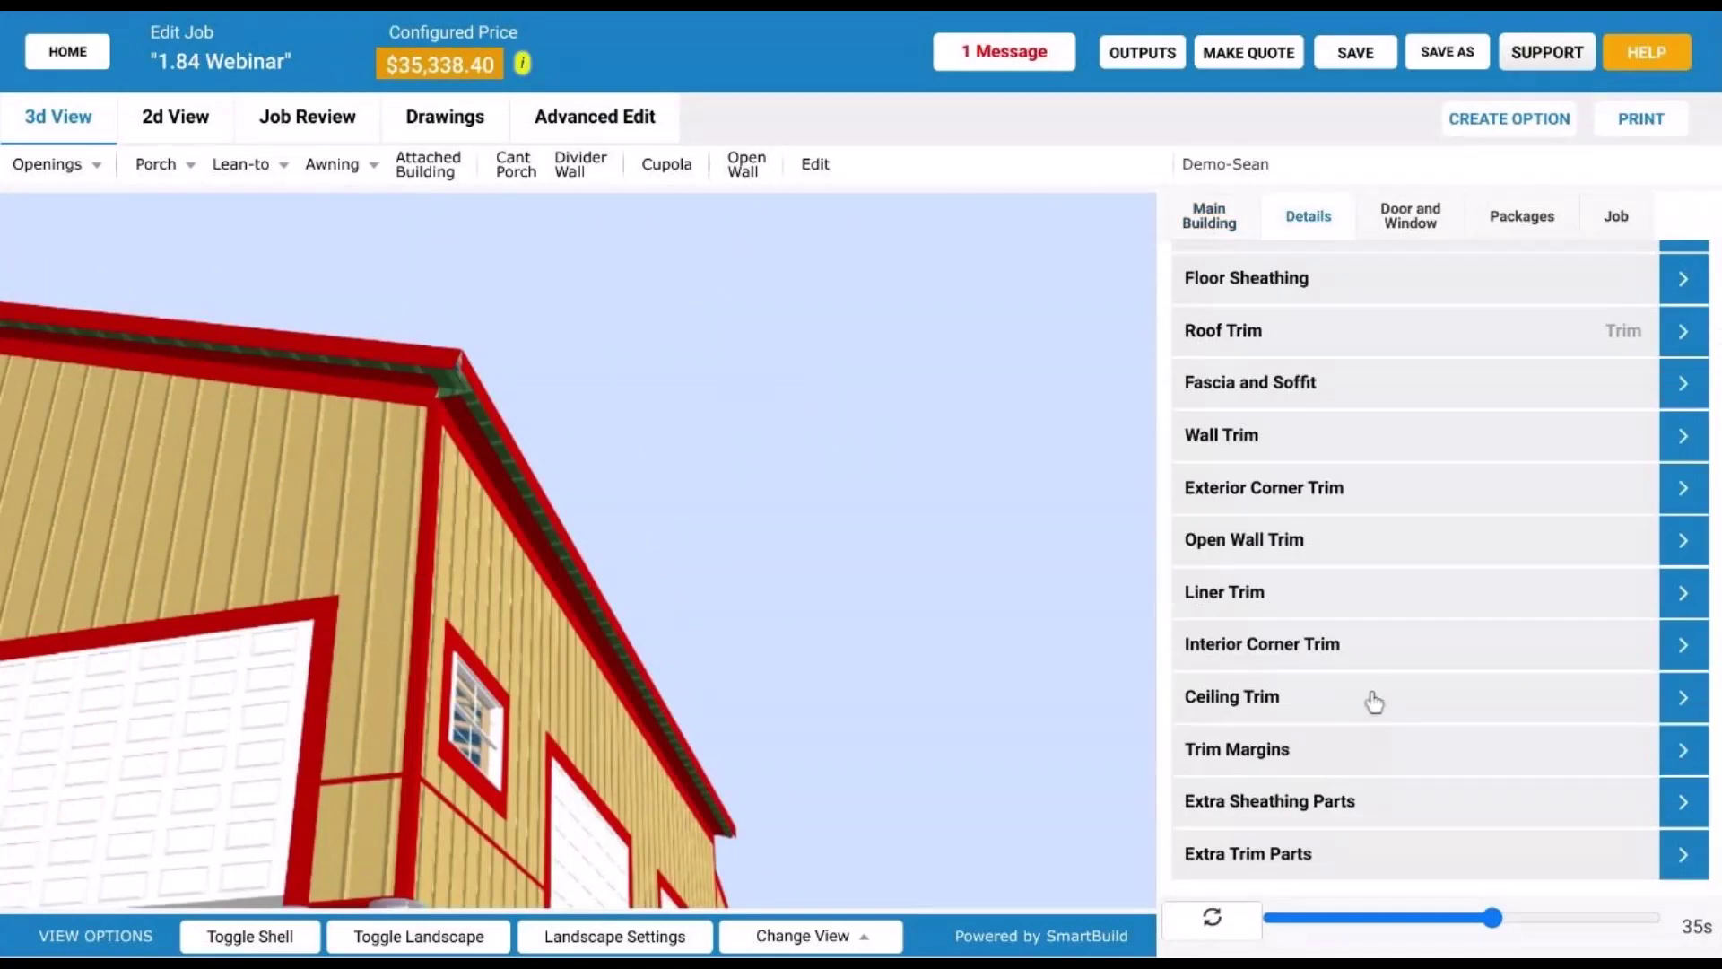
left_click(1408, 376)
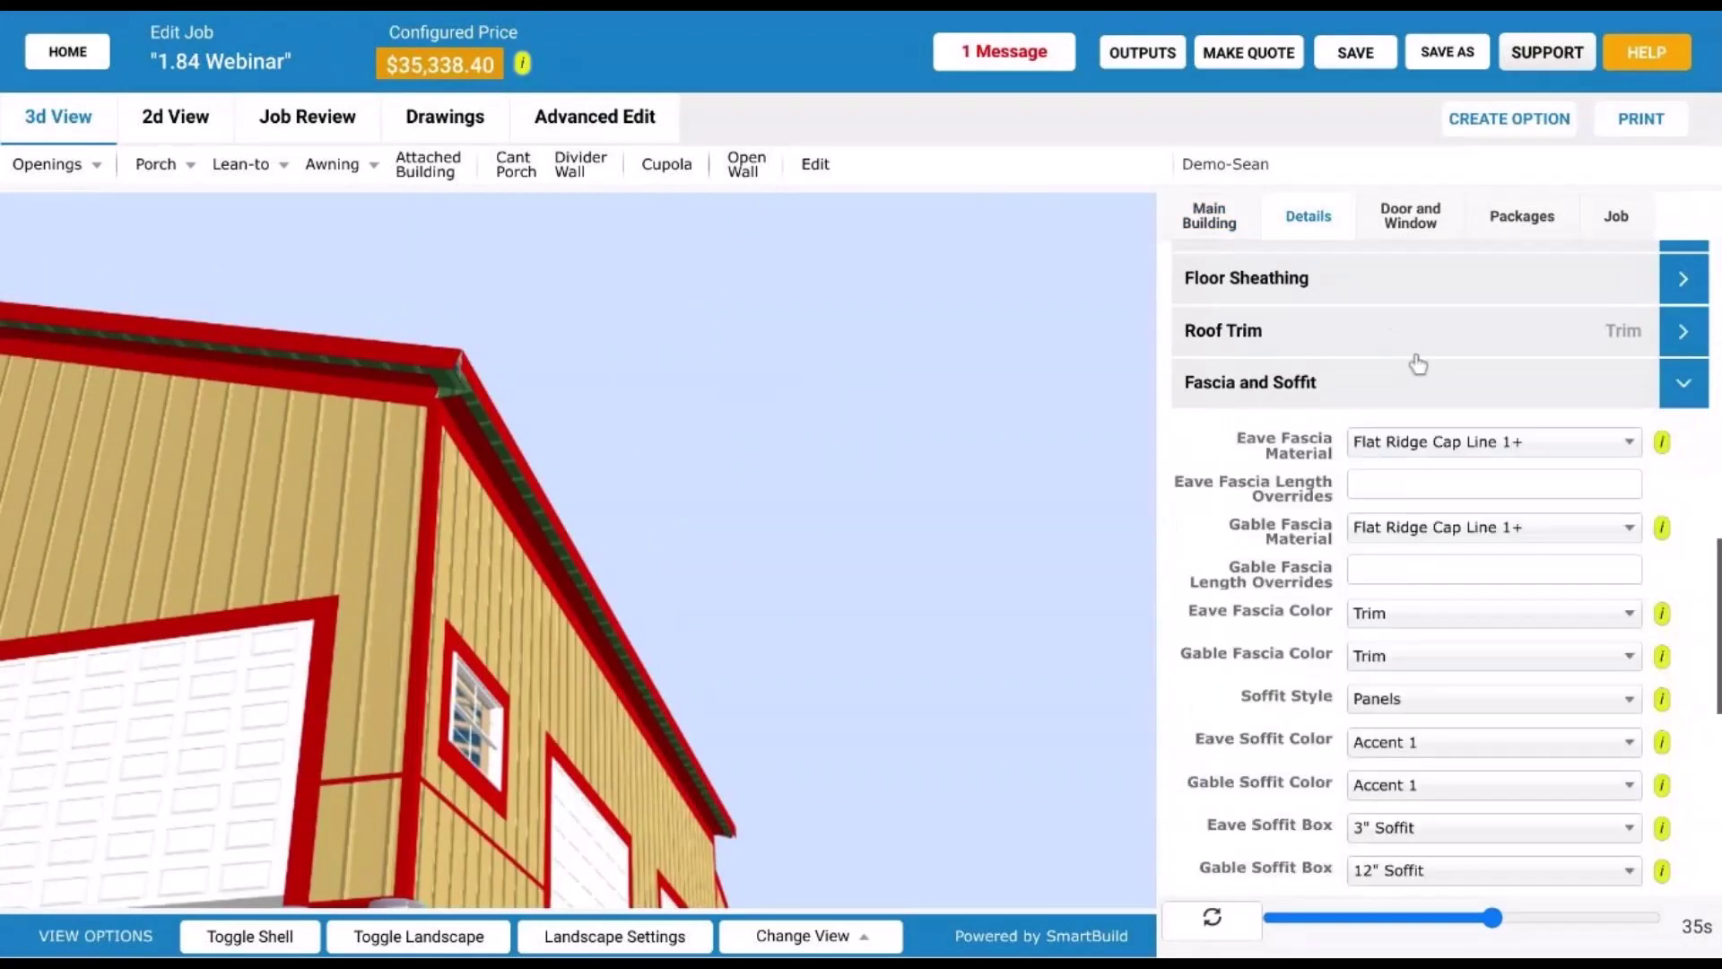
scroll(1281, 601, "down", 3)
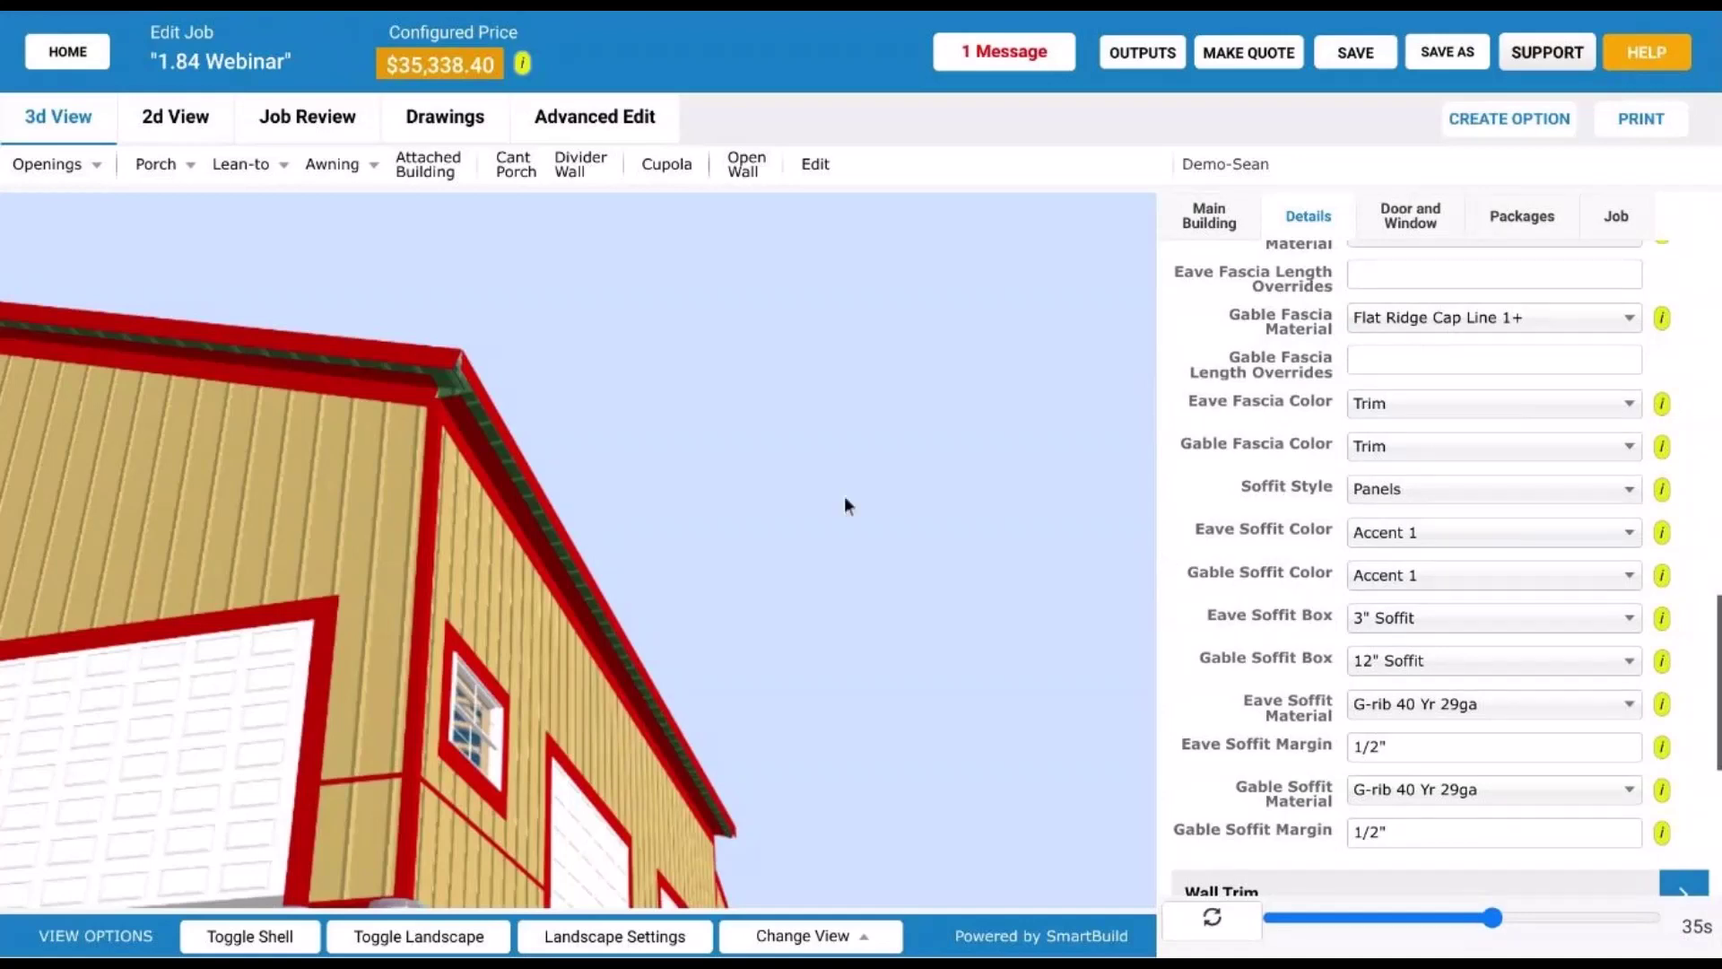
left_click_drag(845, 505, 868, 399)
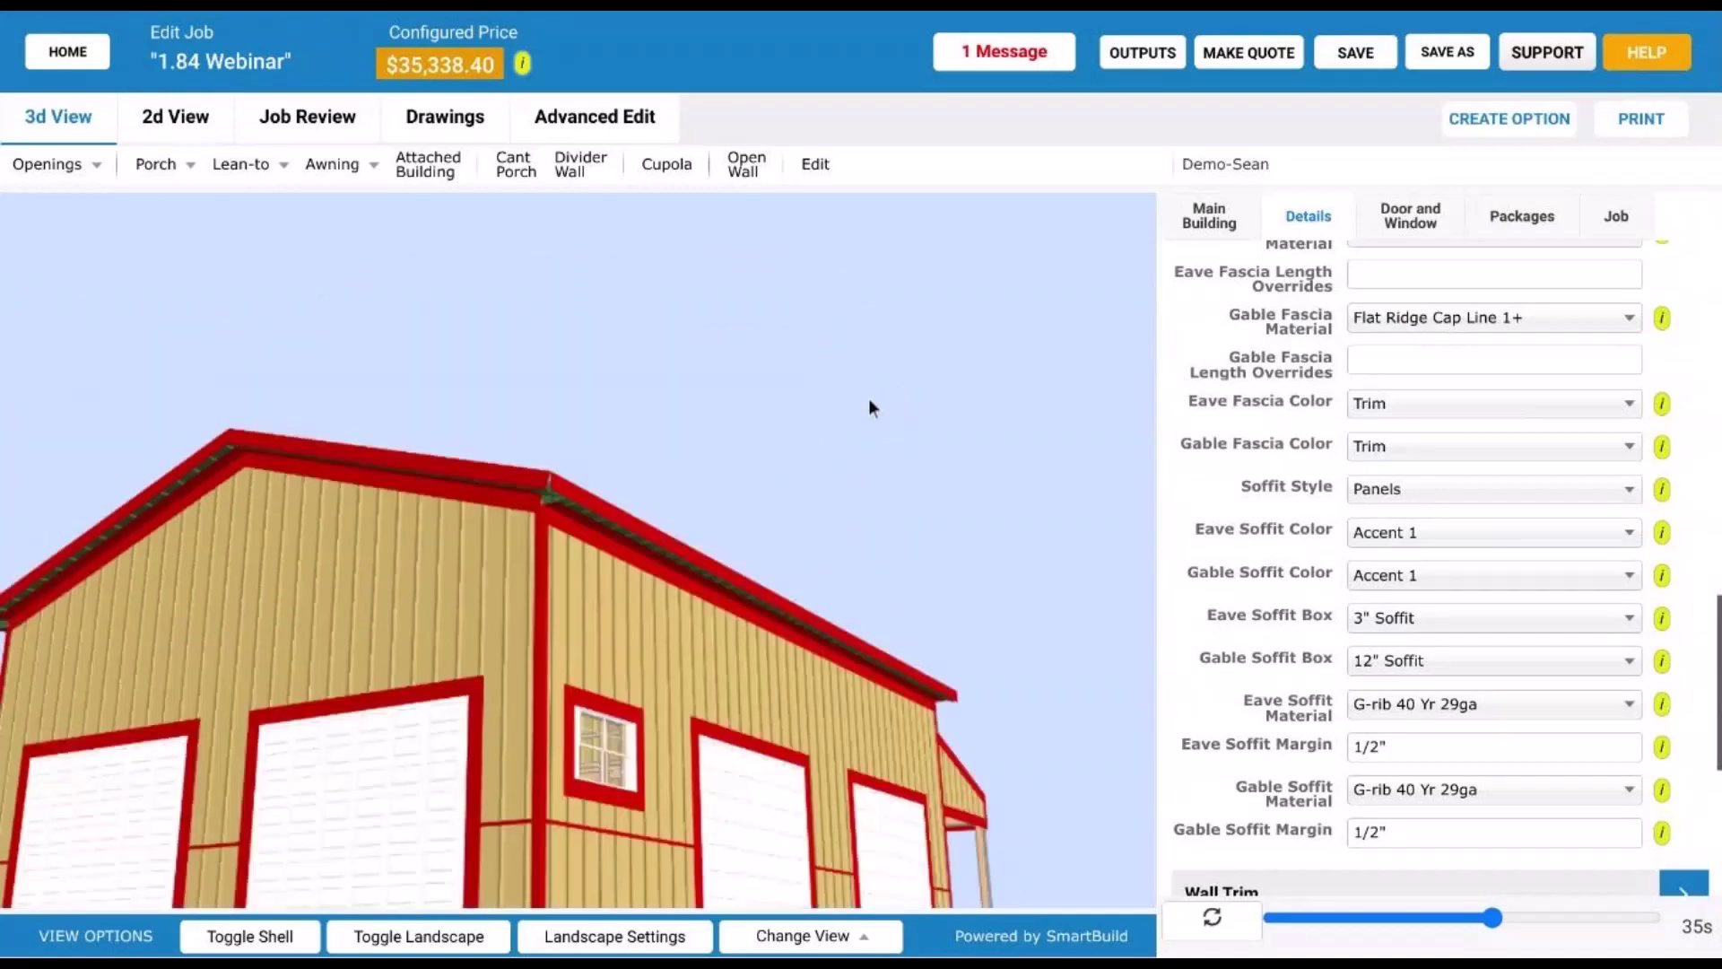
scroll(868, 398, "down", 2)
scroll(869, 401, "down", 2)
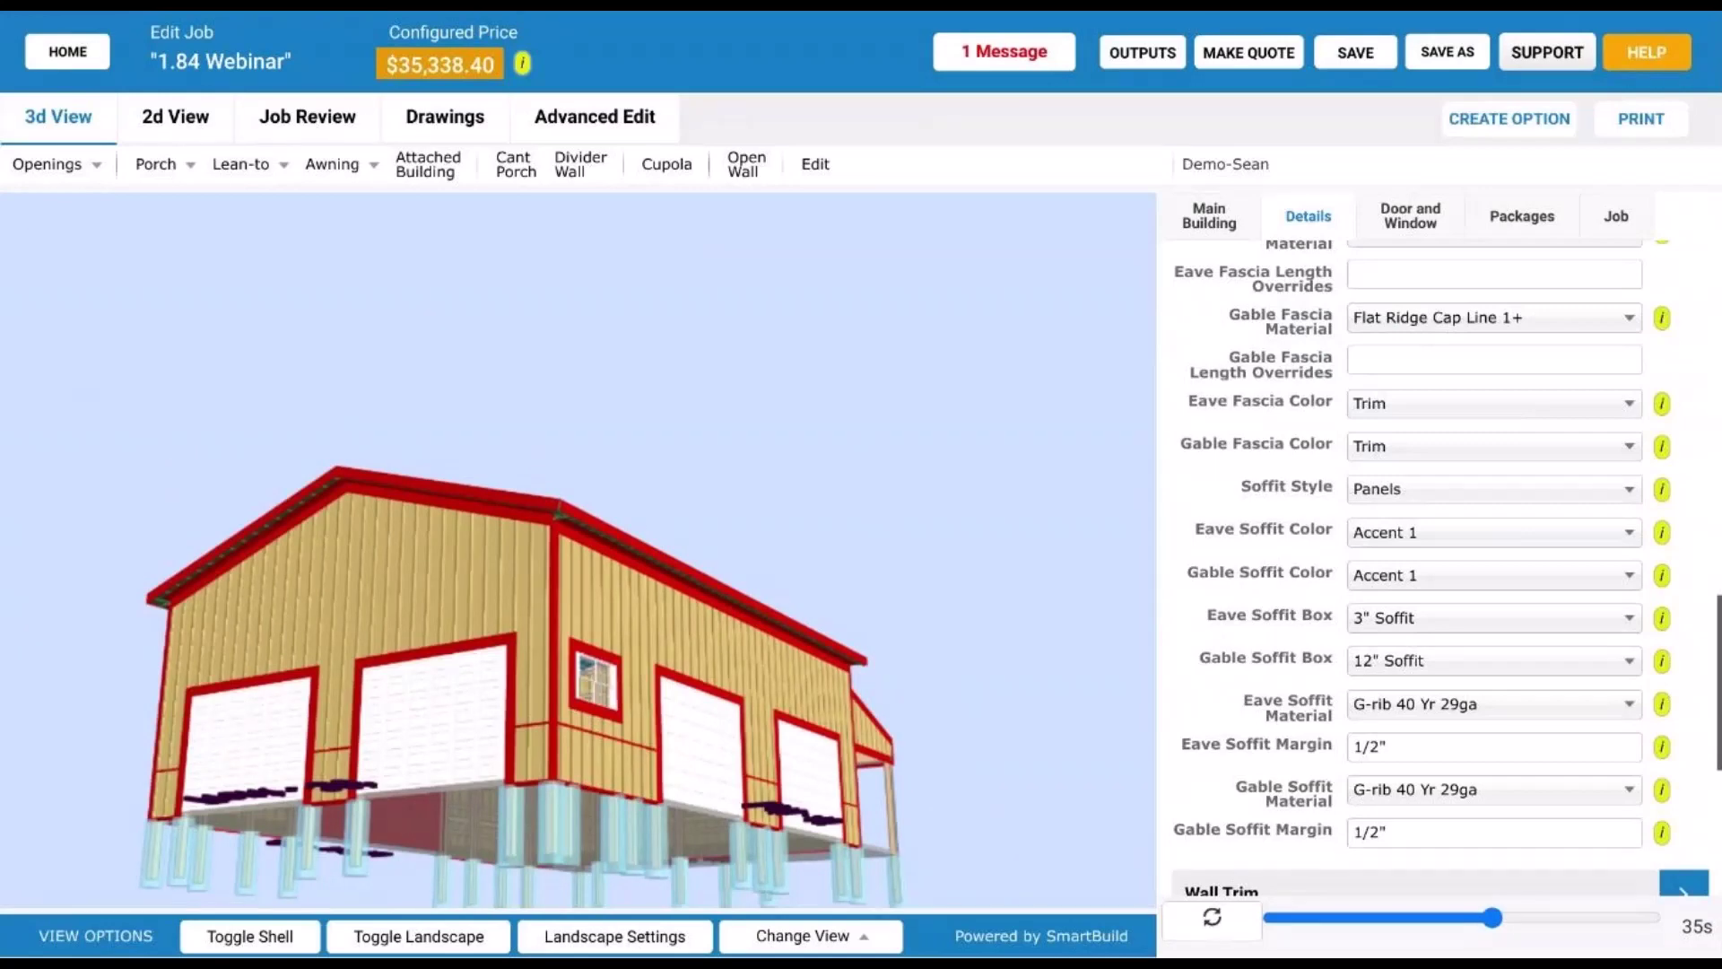
left_click_drag(815, 541, 833, 456)
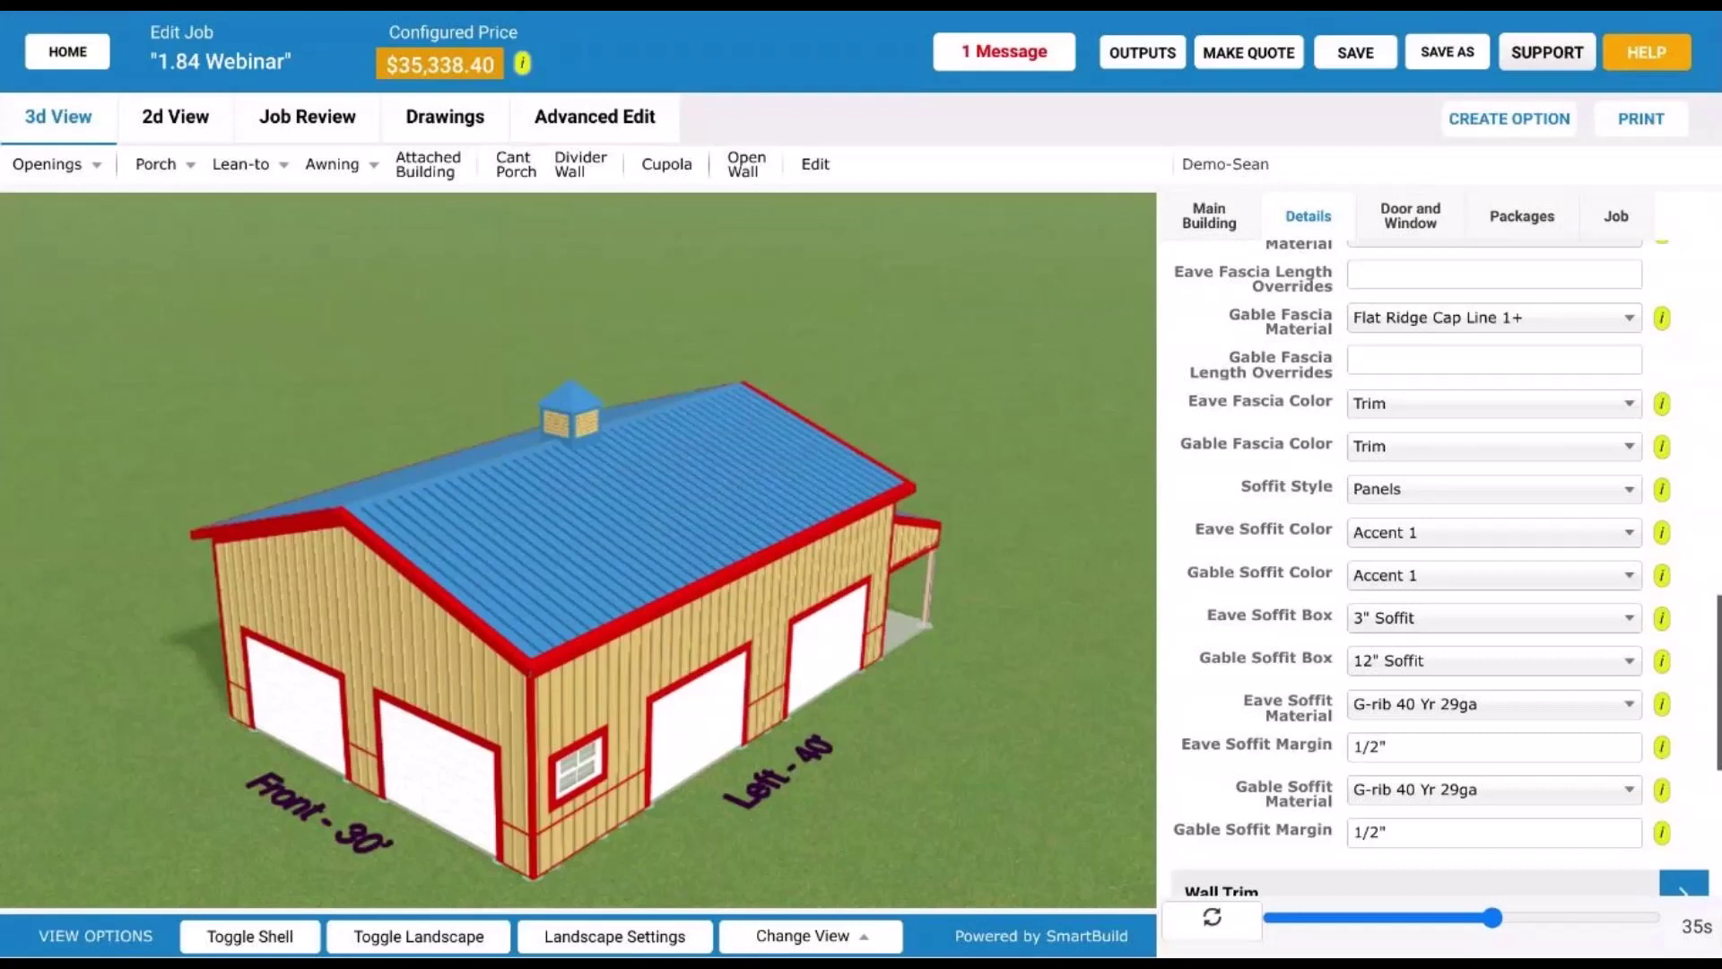
- Change the overhead door beside the window on the left wall to the 12'w x 14'h Overhead Glass type
scroll(745, 561, "down", 3)
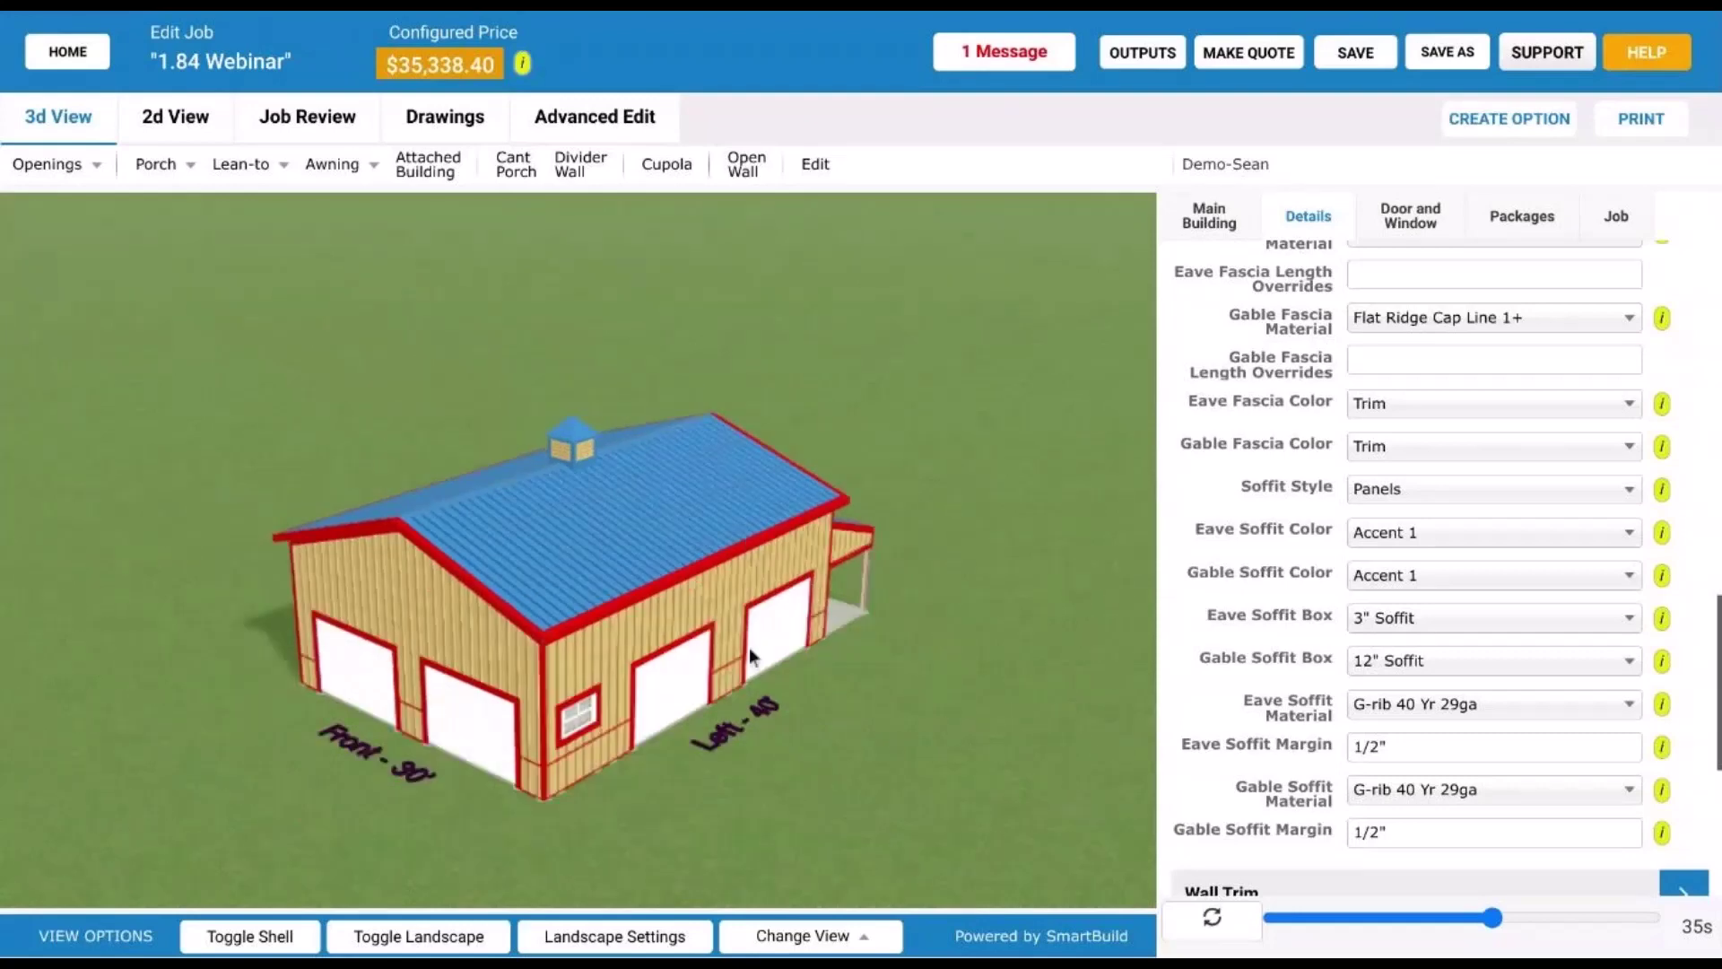
left_click_drag(742, 668, 788, 581)
scroll(688, 682, "up", 4)
left_click(595, 553)
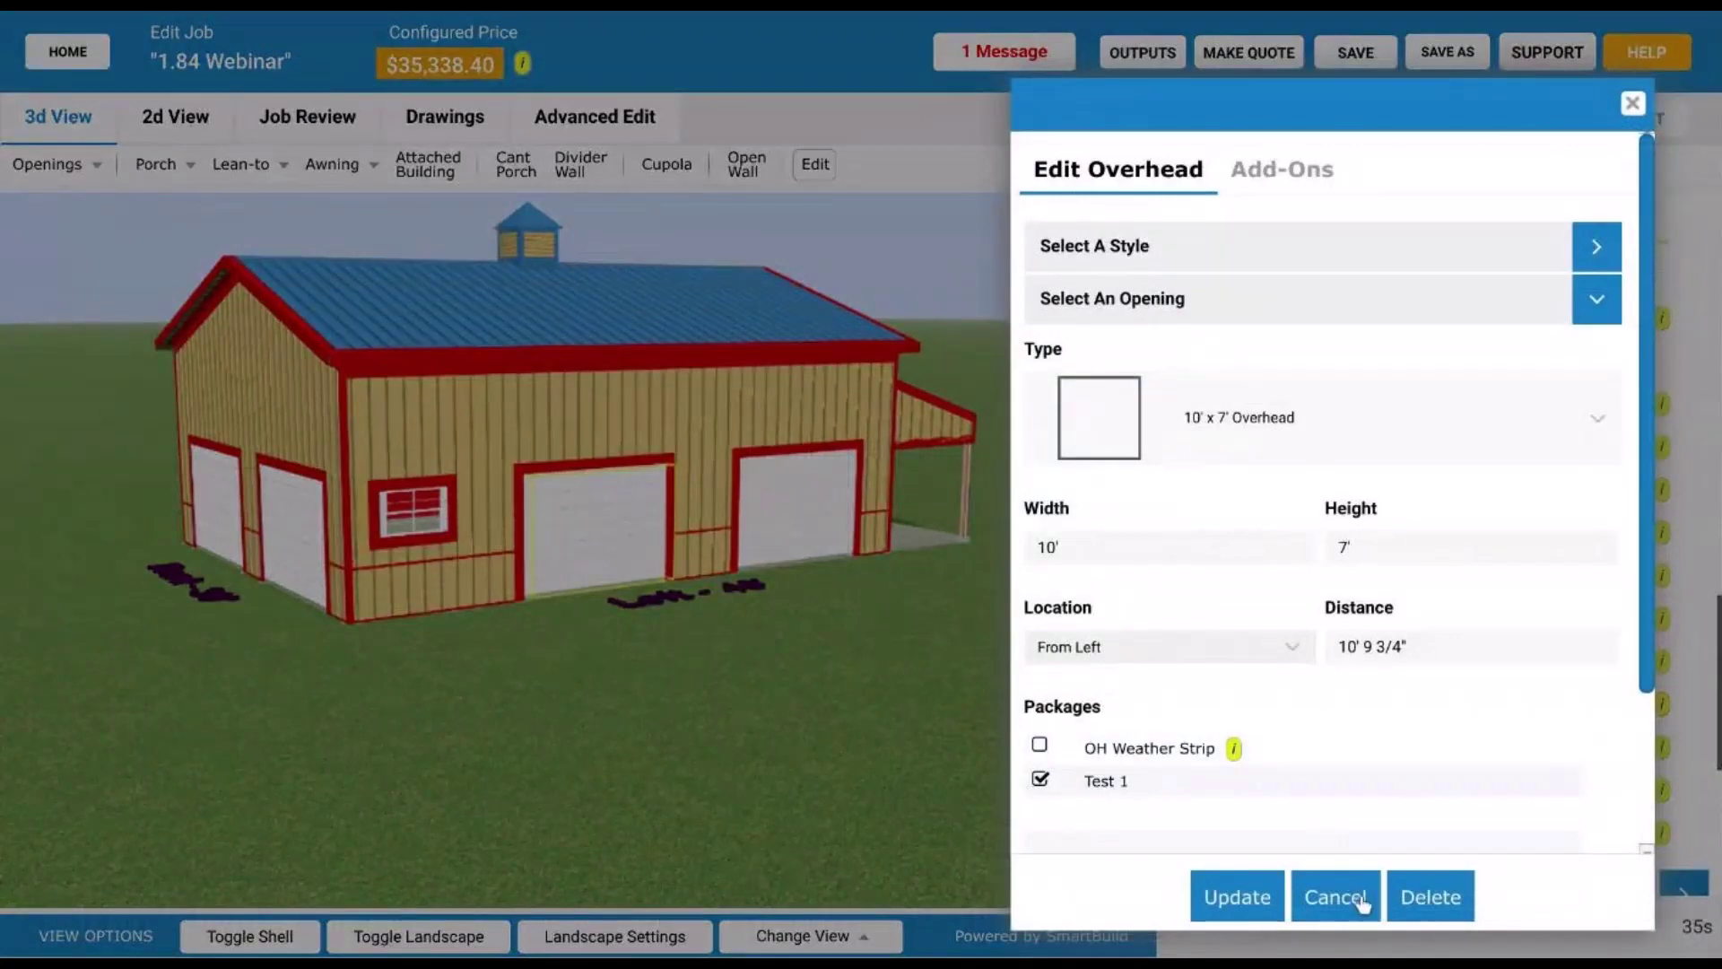
left_click(1274, 435)
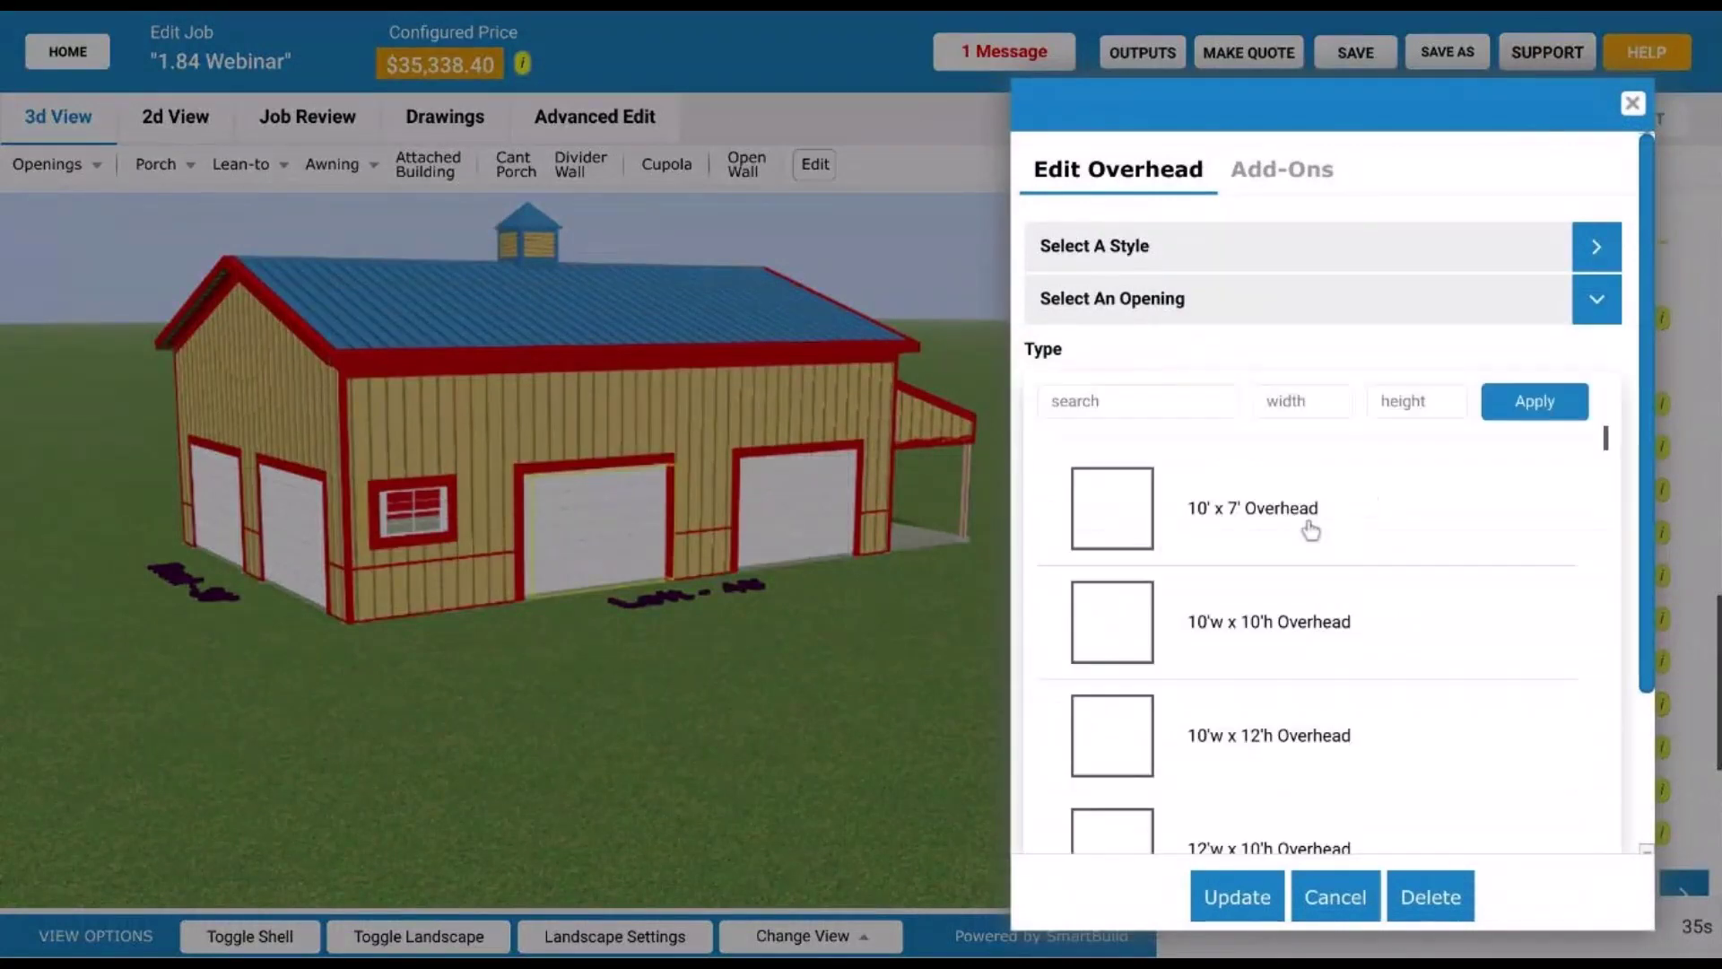
scroll(1313, 551, "down", 2)
scroll(1298, 588, "down", 5)
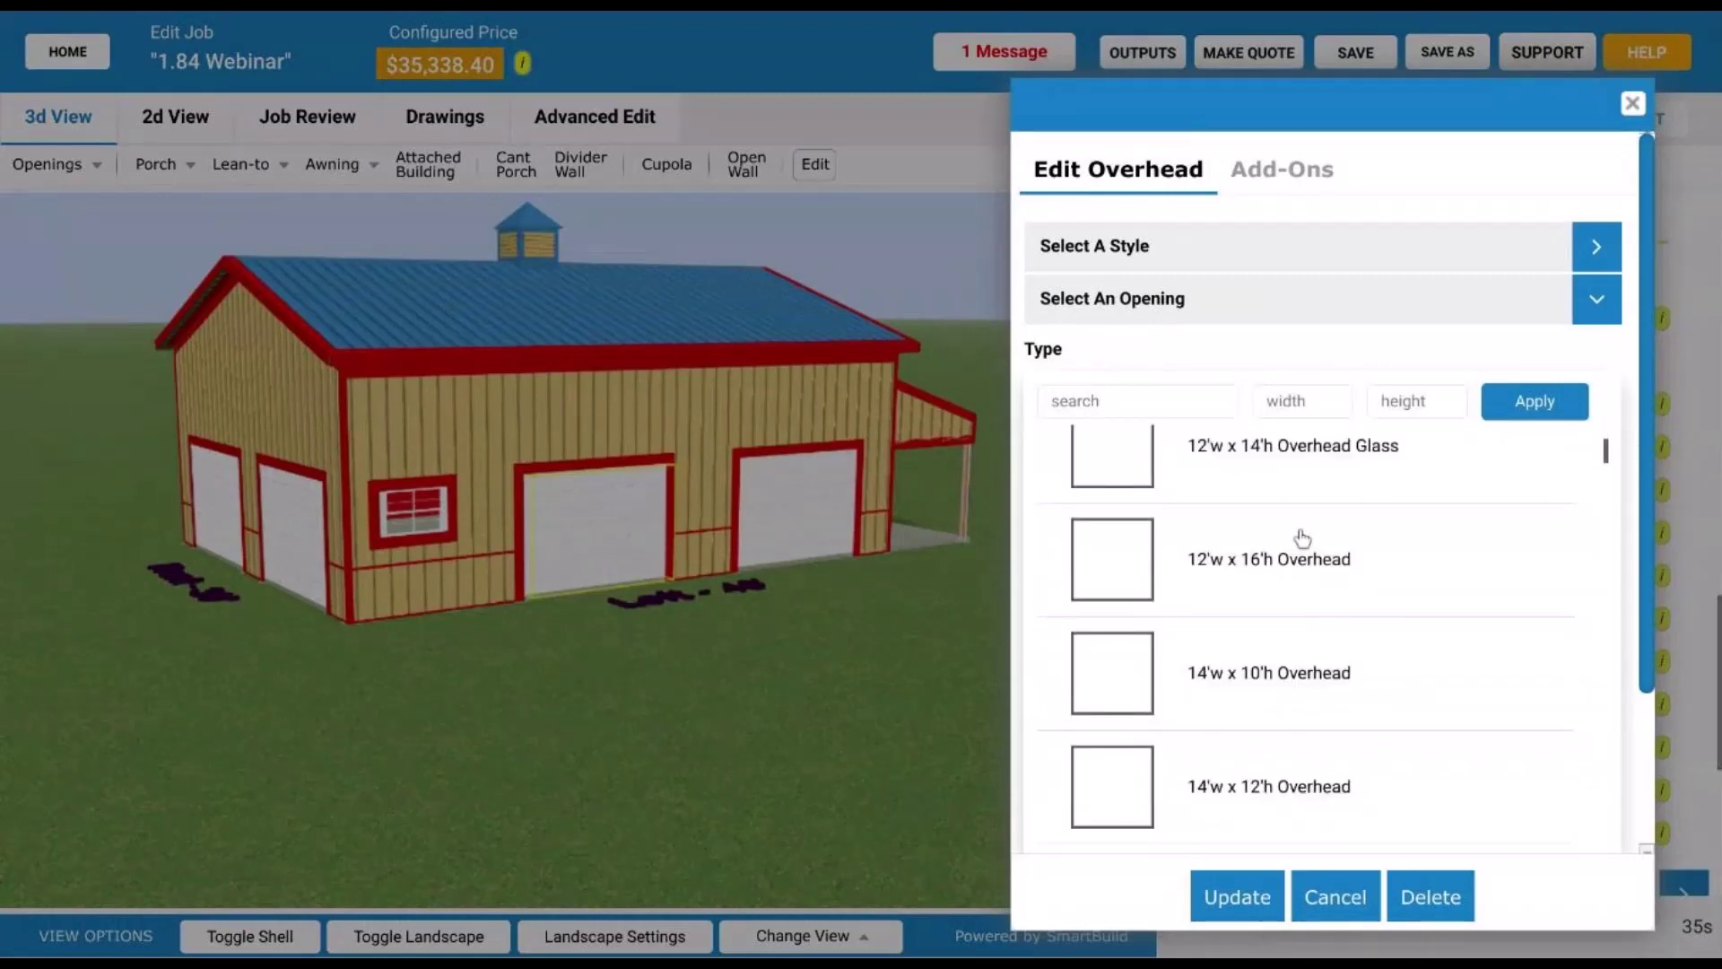
left_click(1346, 462)
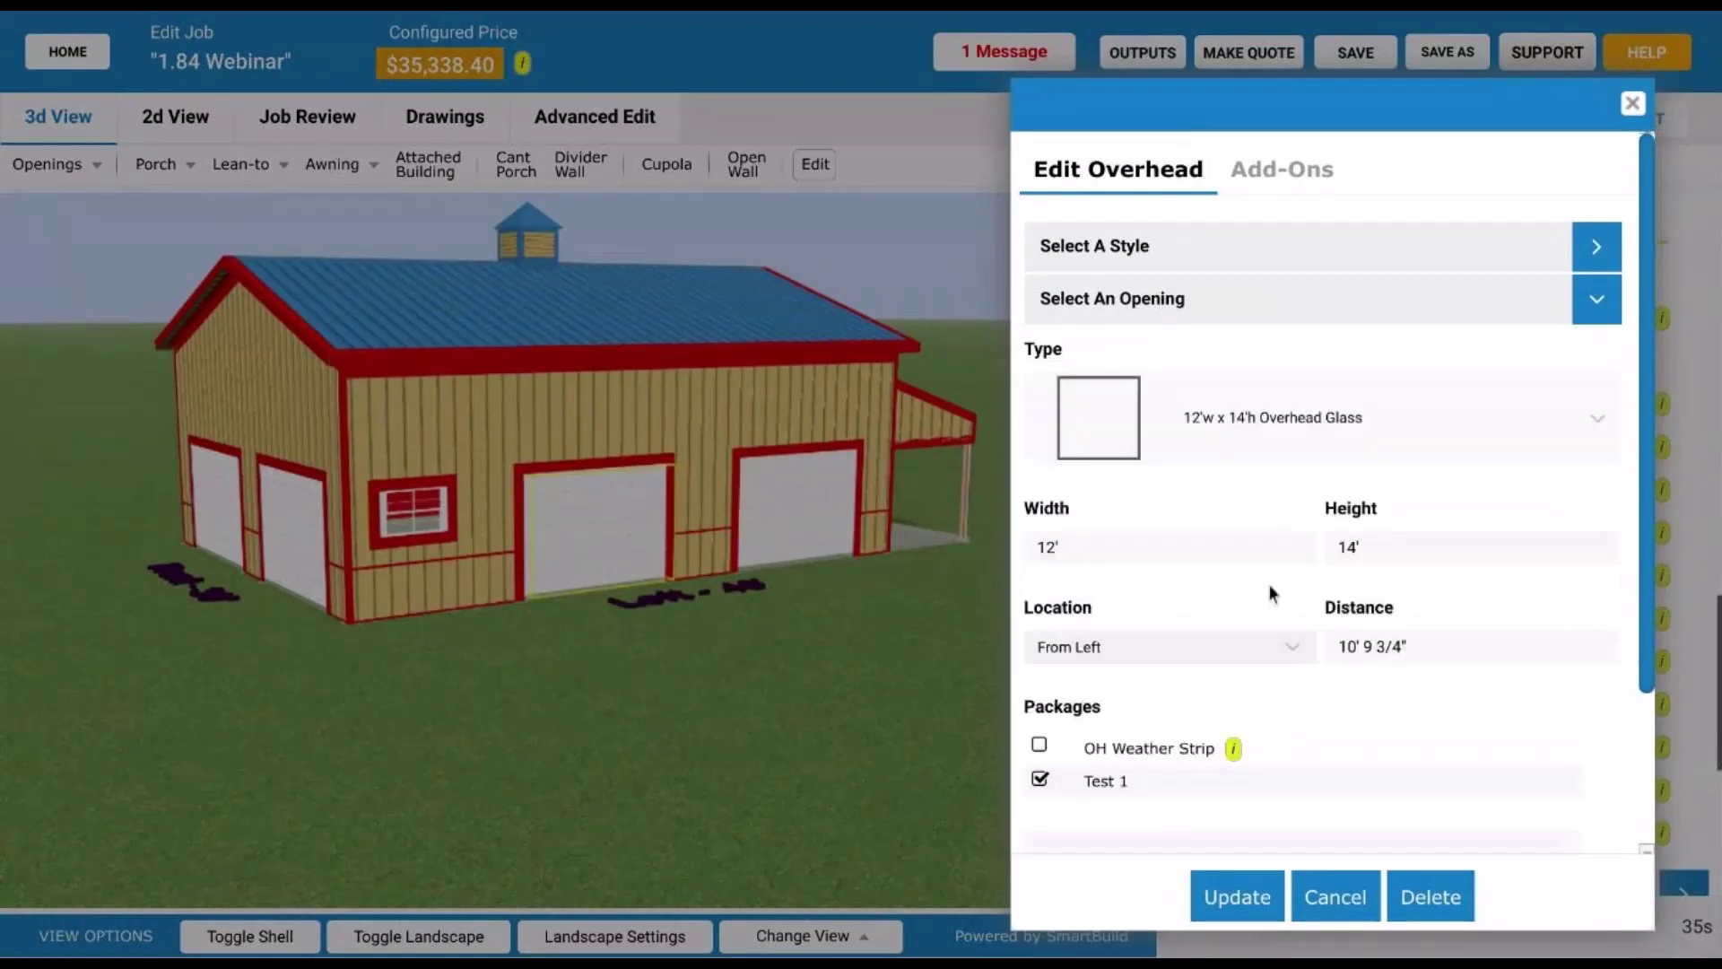
left_click(1228, 892)
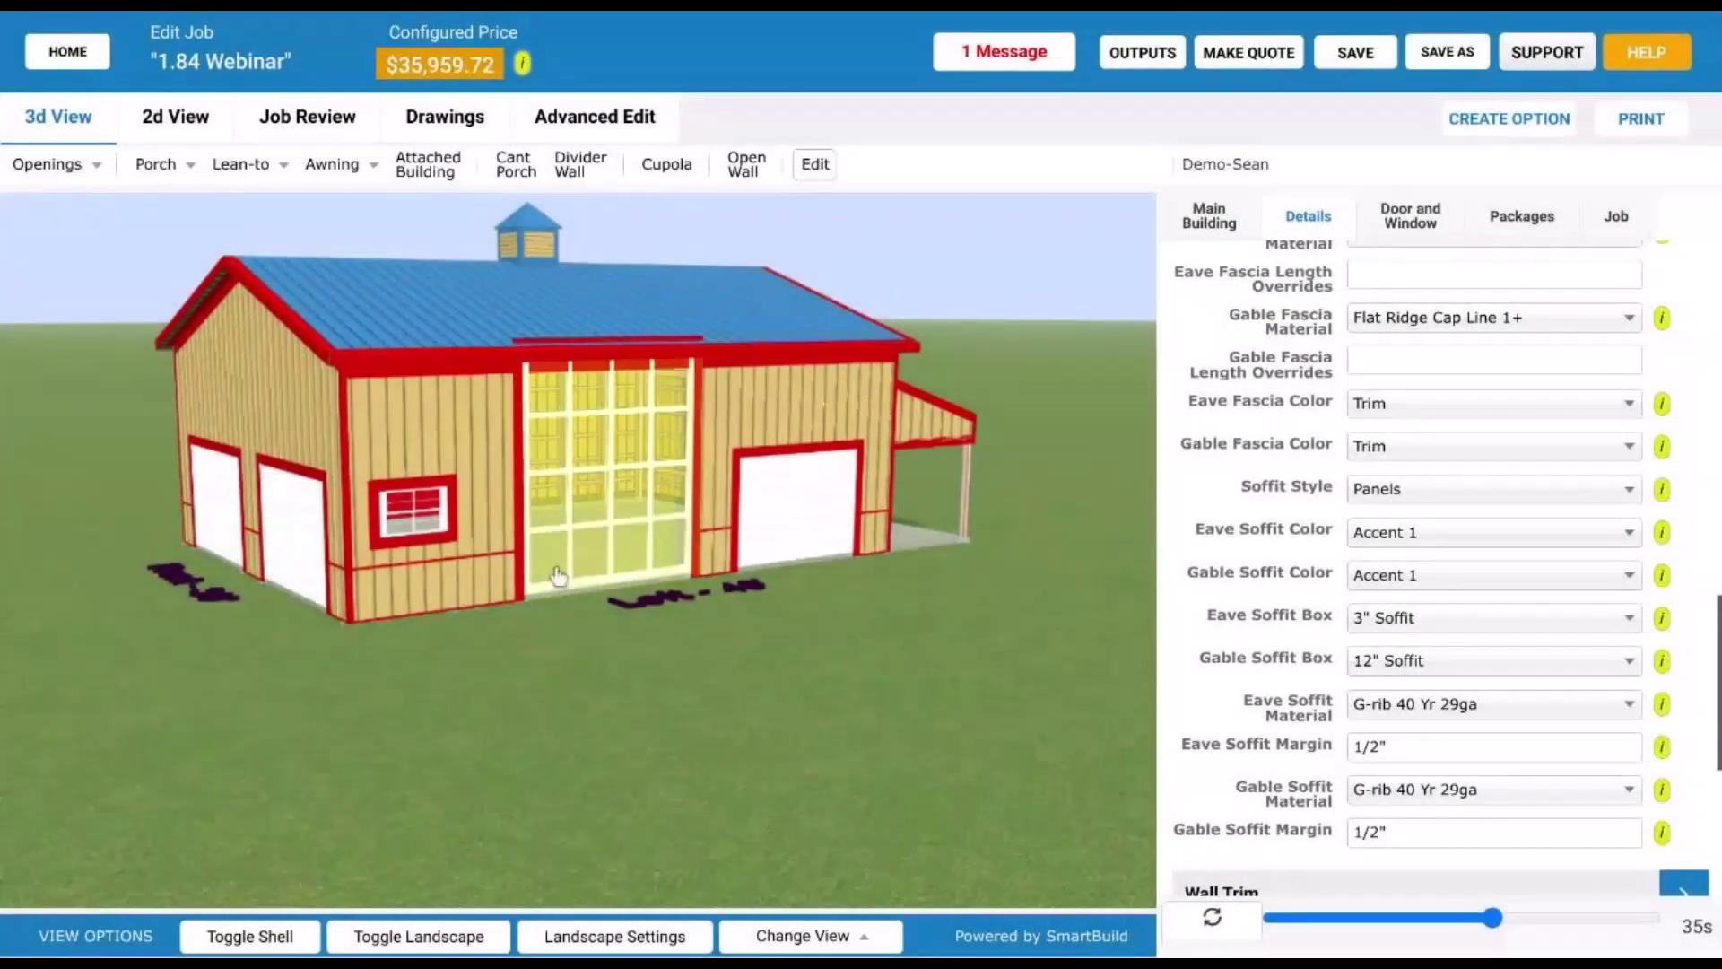
- Inspect the glass overhead door on the left wall up close and from farther away
scroll(654, 653, "up", 2)
left_click_drag(654, 653, 600, 671)
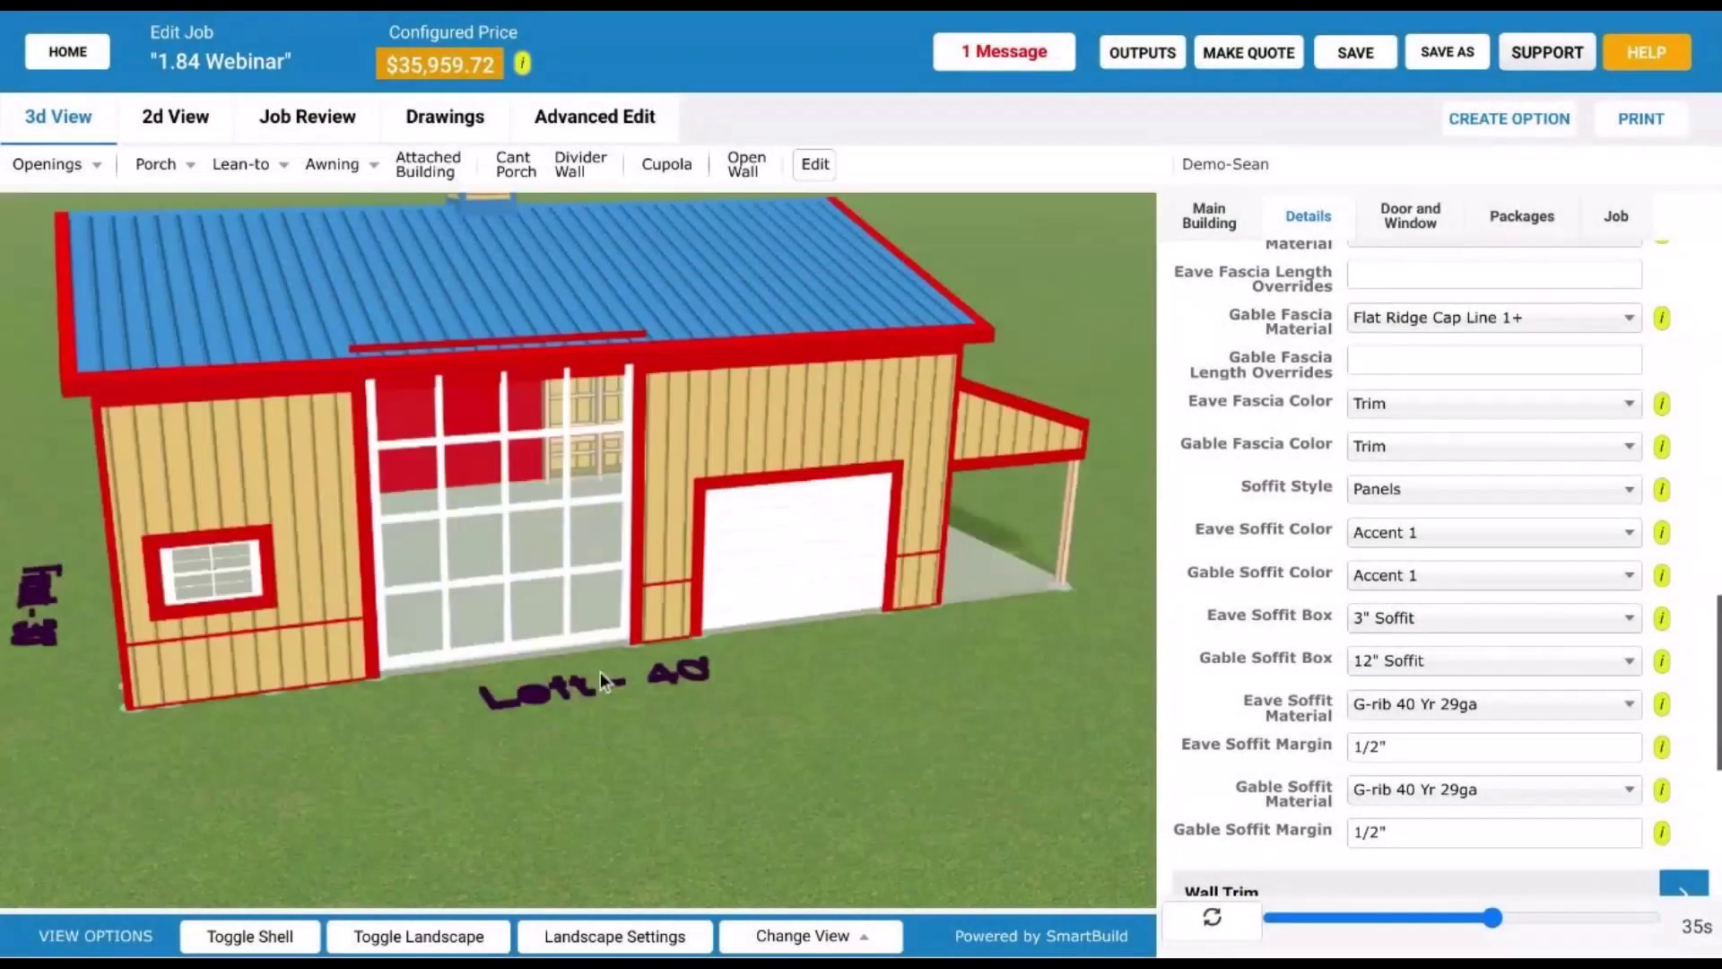
scroll(606, 670, "down", 3)
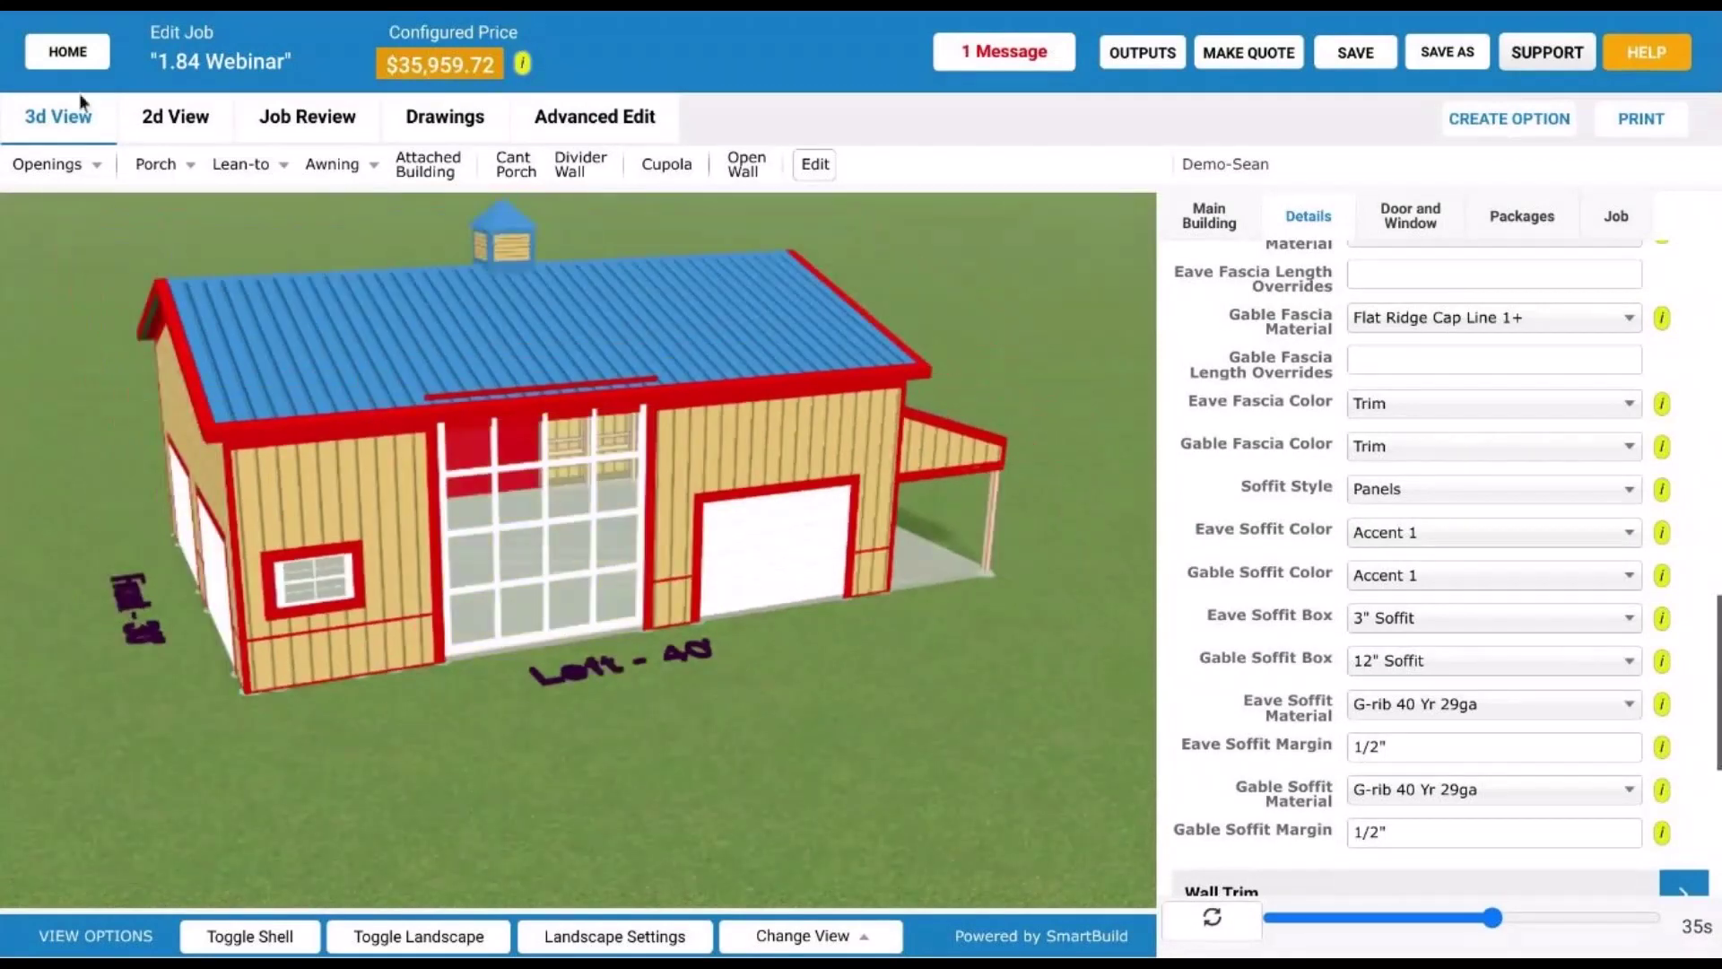
- Save the changes to the "1.84 Webinar" job and return to the home page
left_click(68, 51)
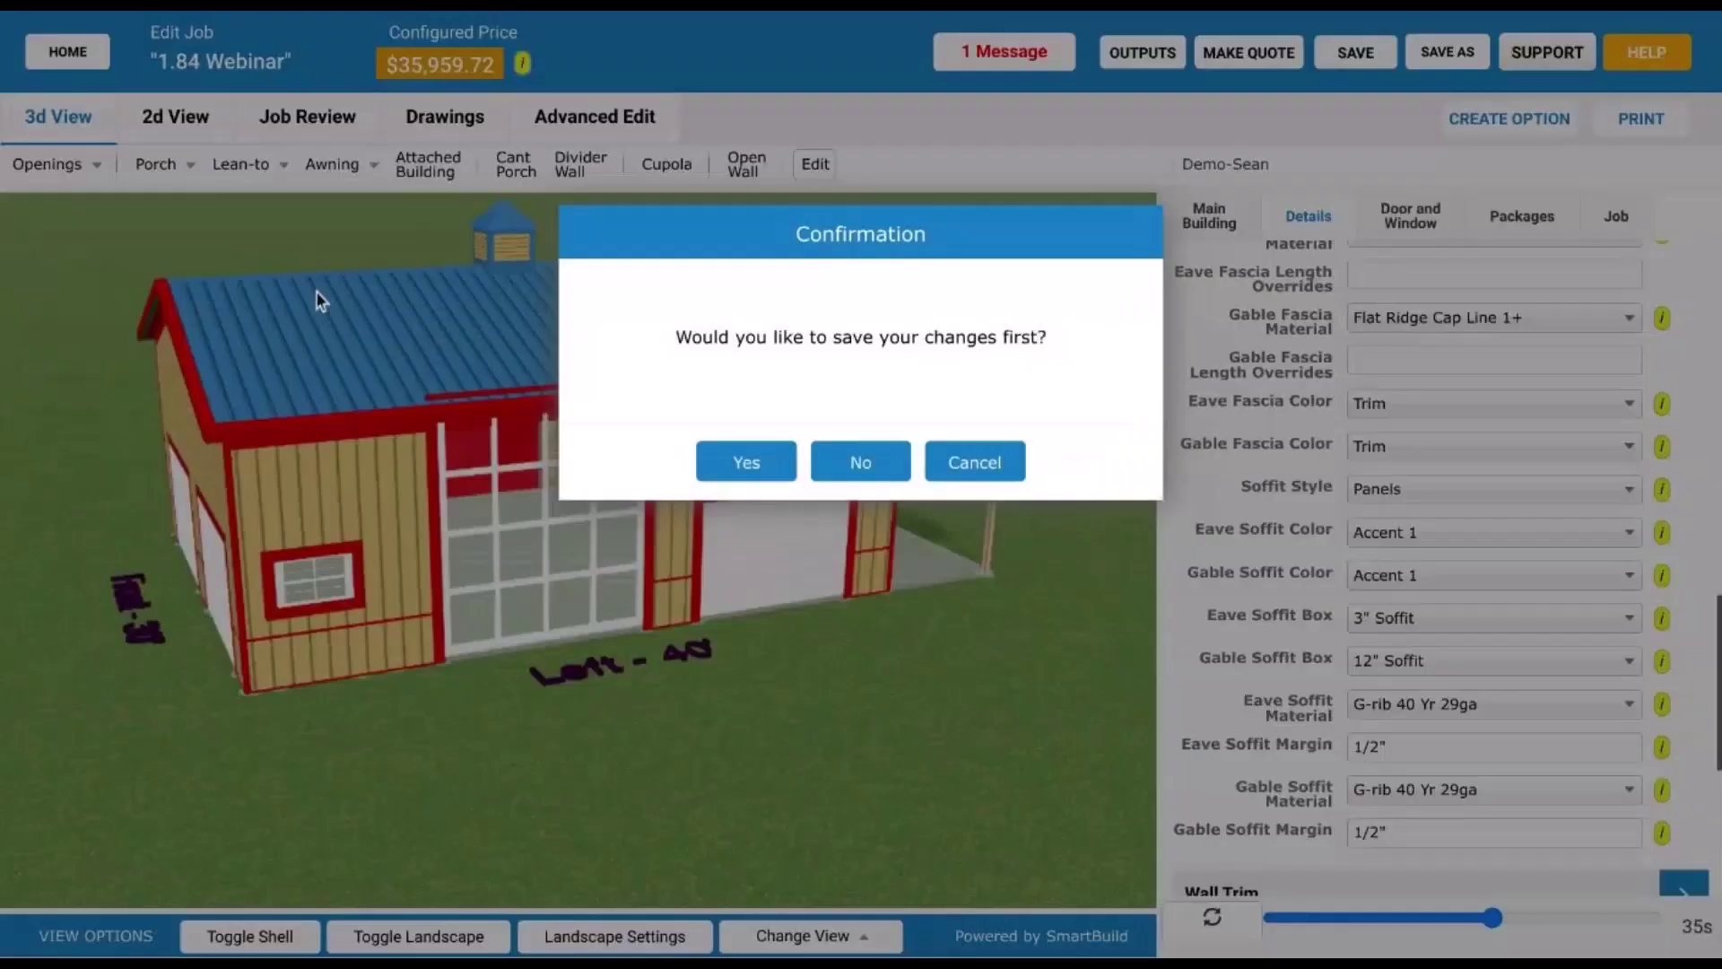
left_click(742, 476)
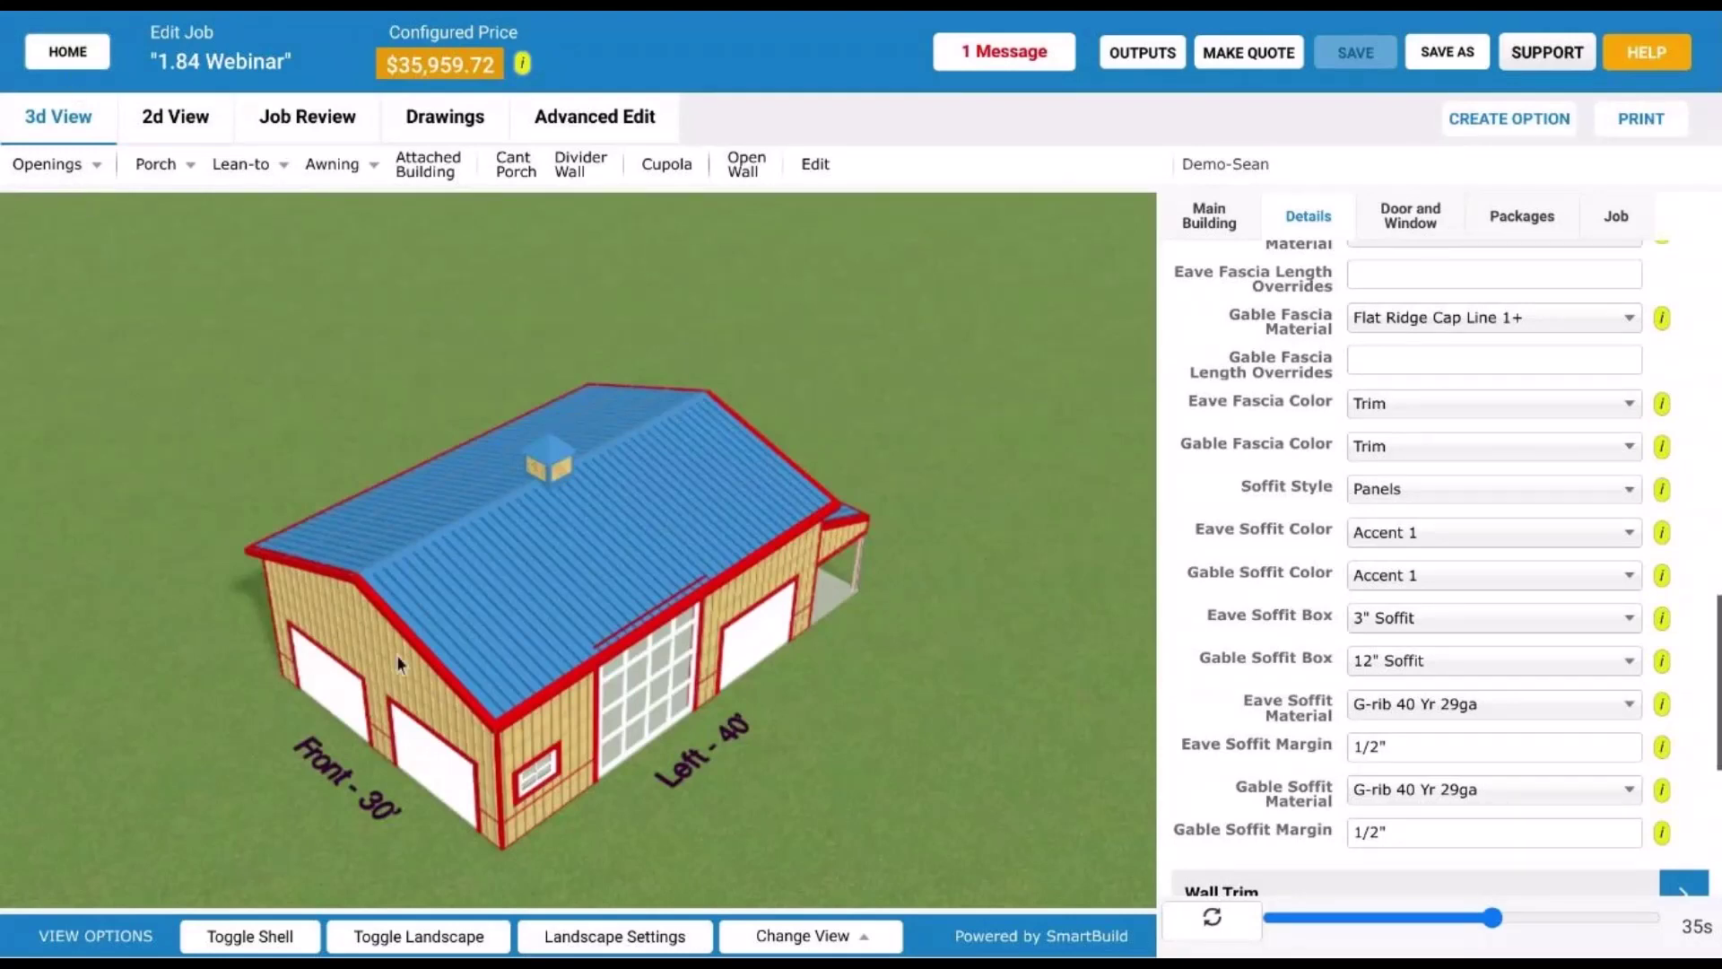
left_click_drag(432, 630, 427, 587)
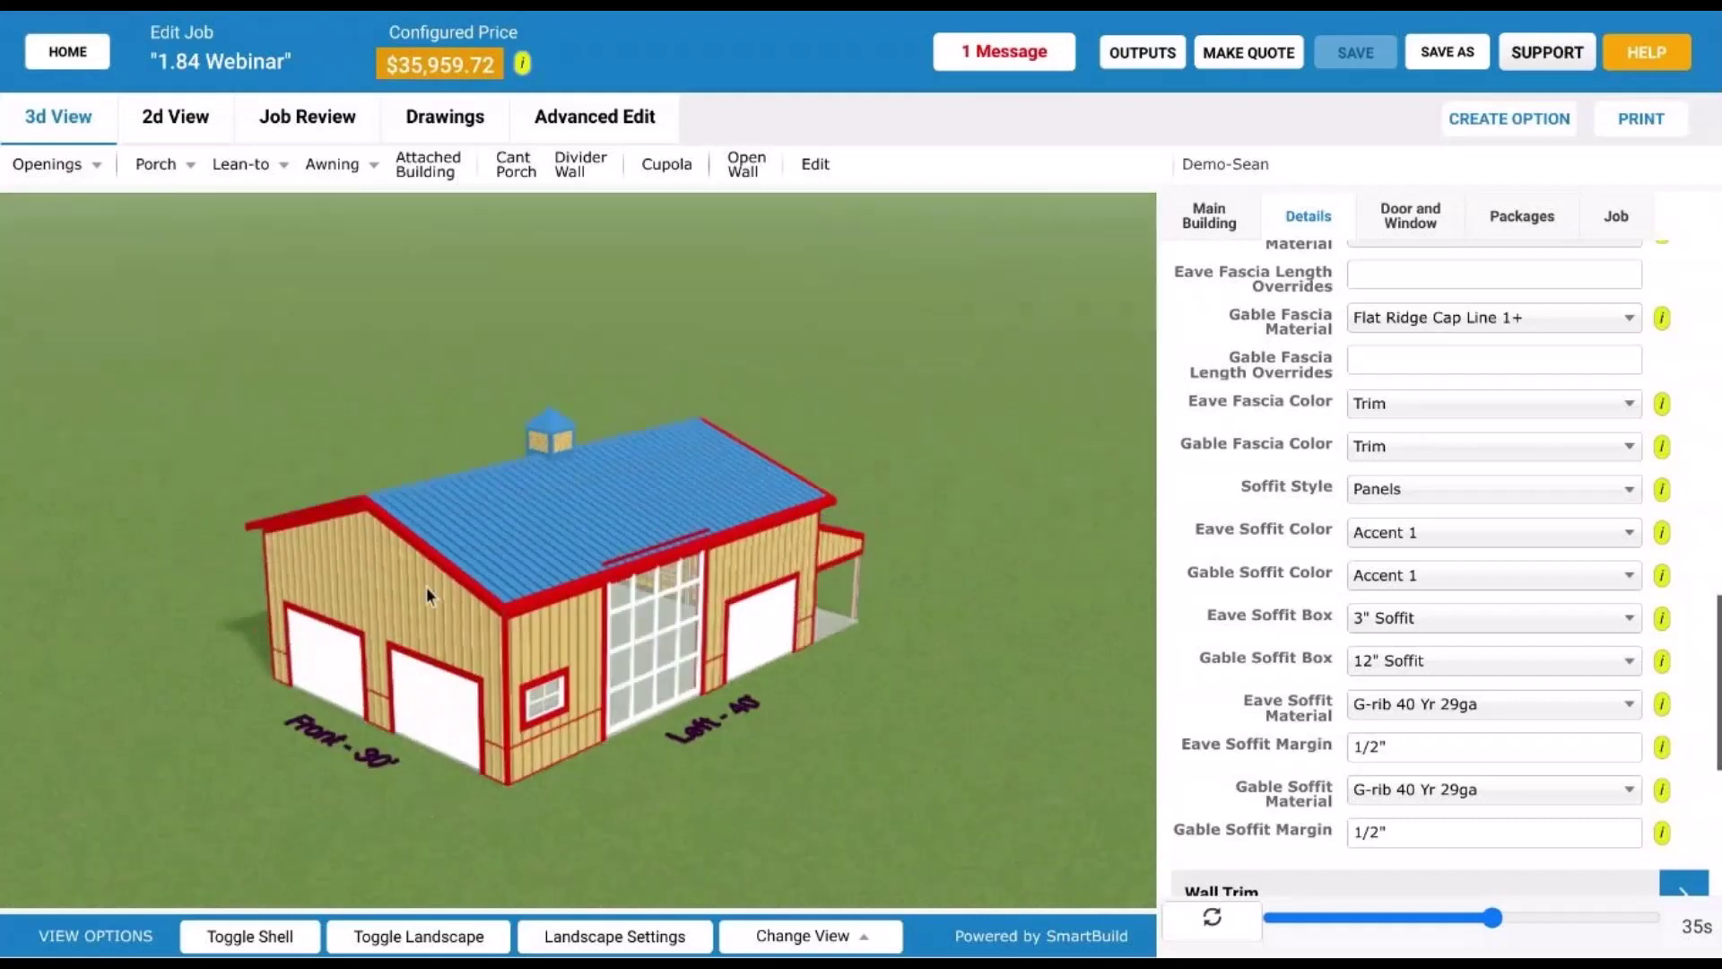
left_click(66, 55)
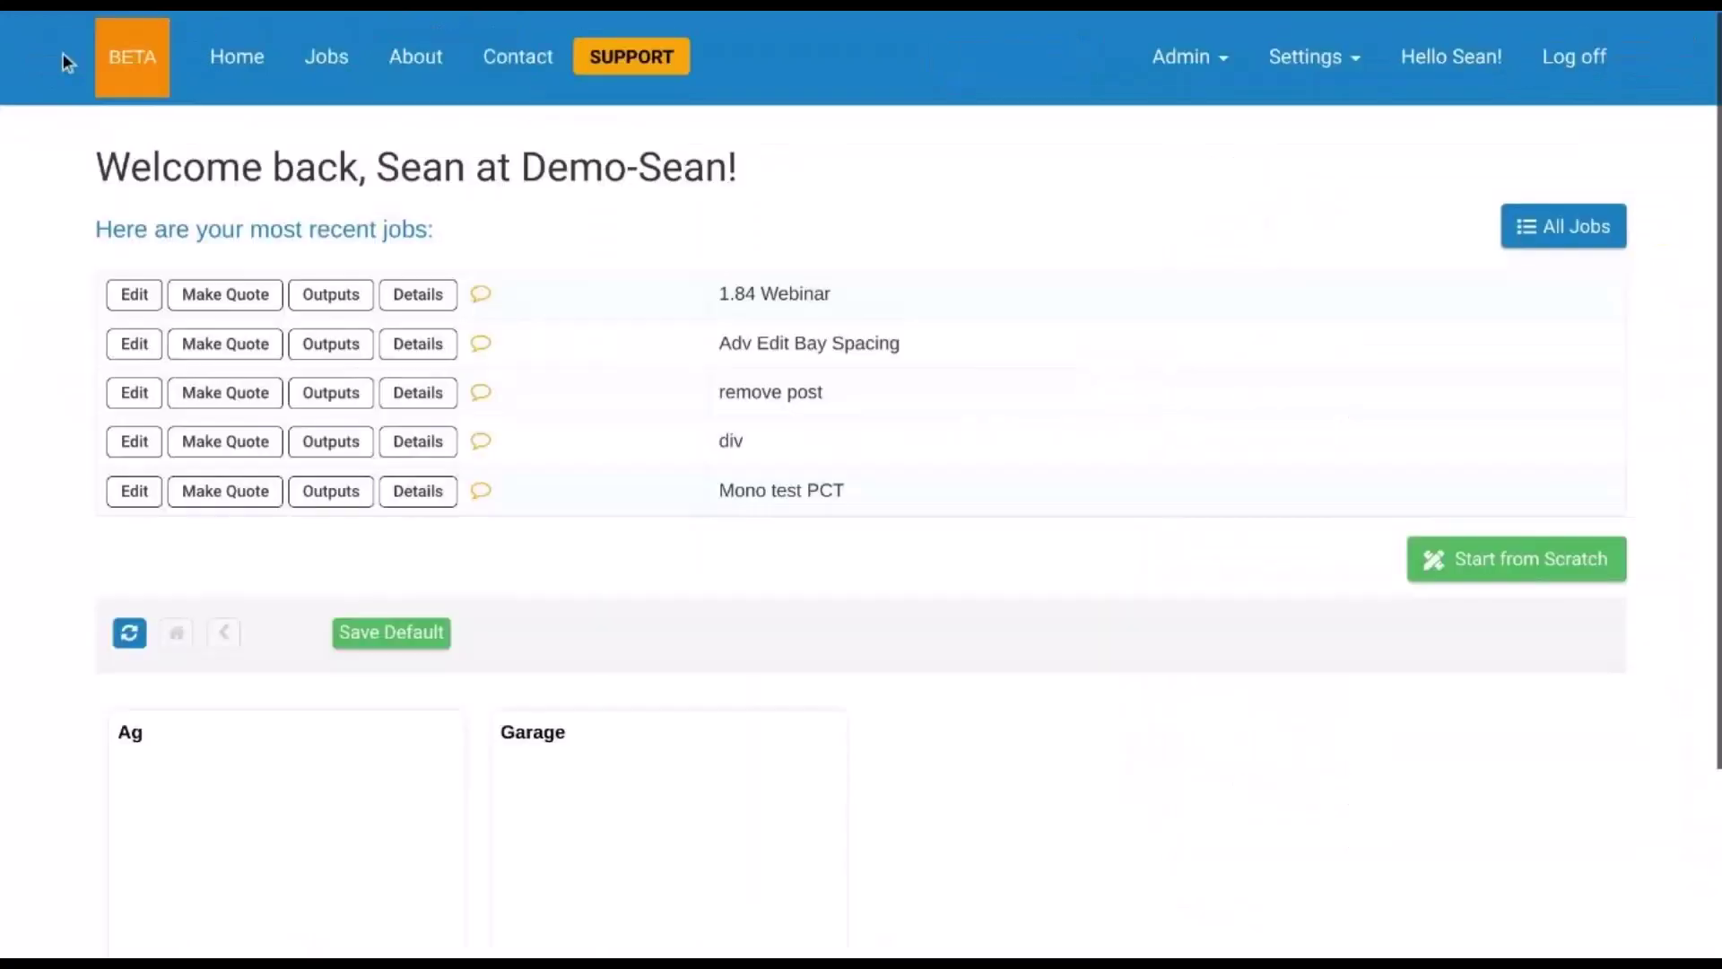
- Open the Doors and Windows settings and display the list of overhead doors
left_click(1303, 61)
left_click(1321, 404)
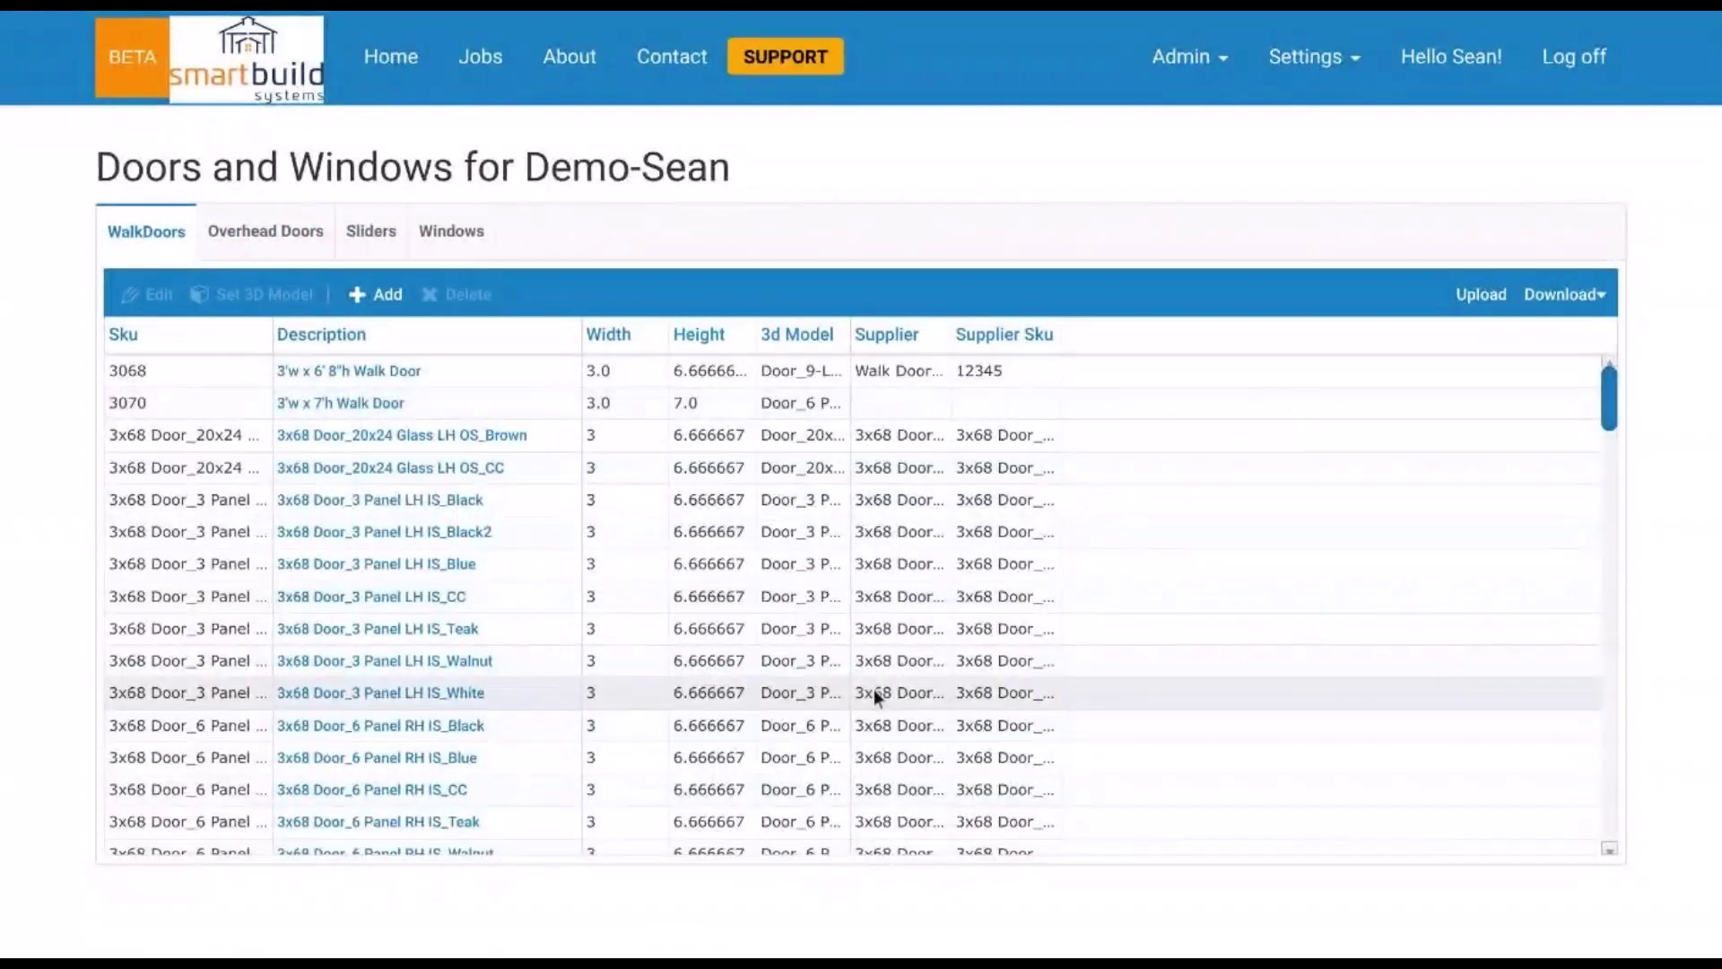
left_click(266, 235)
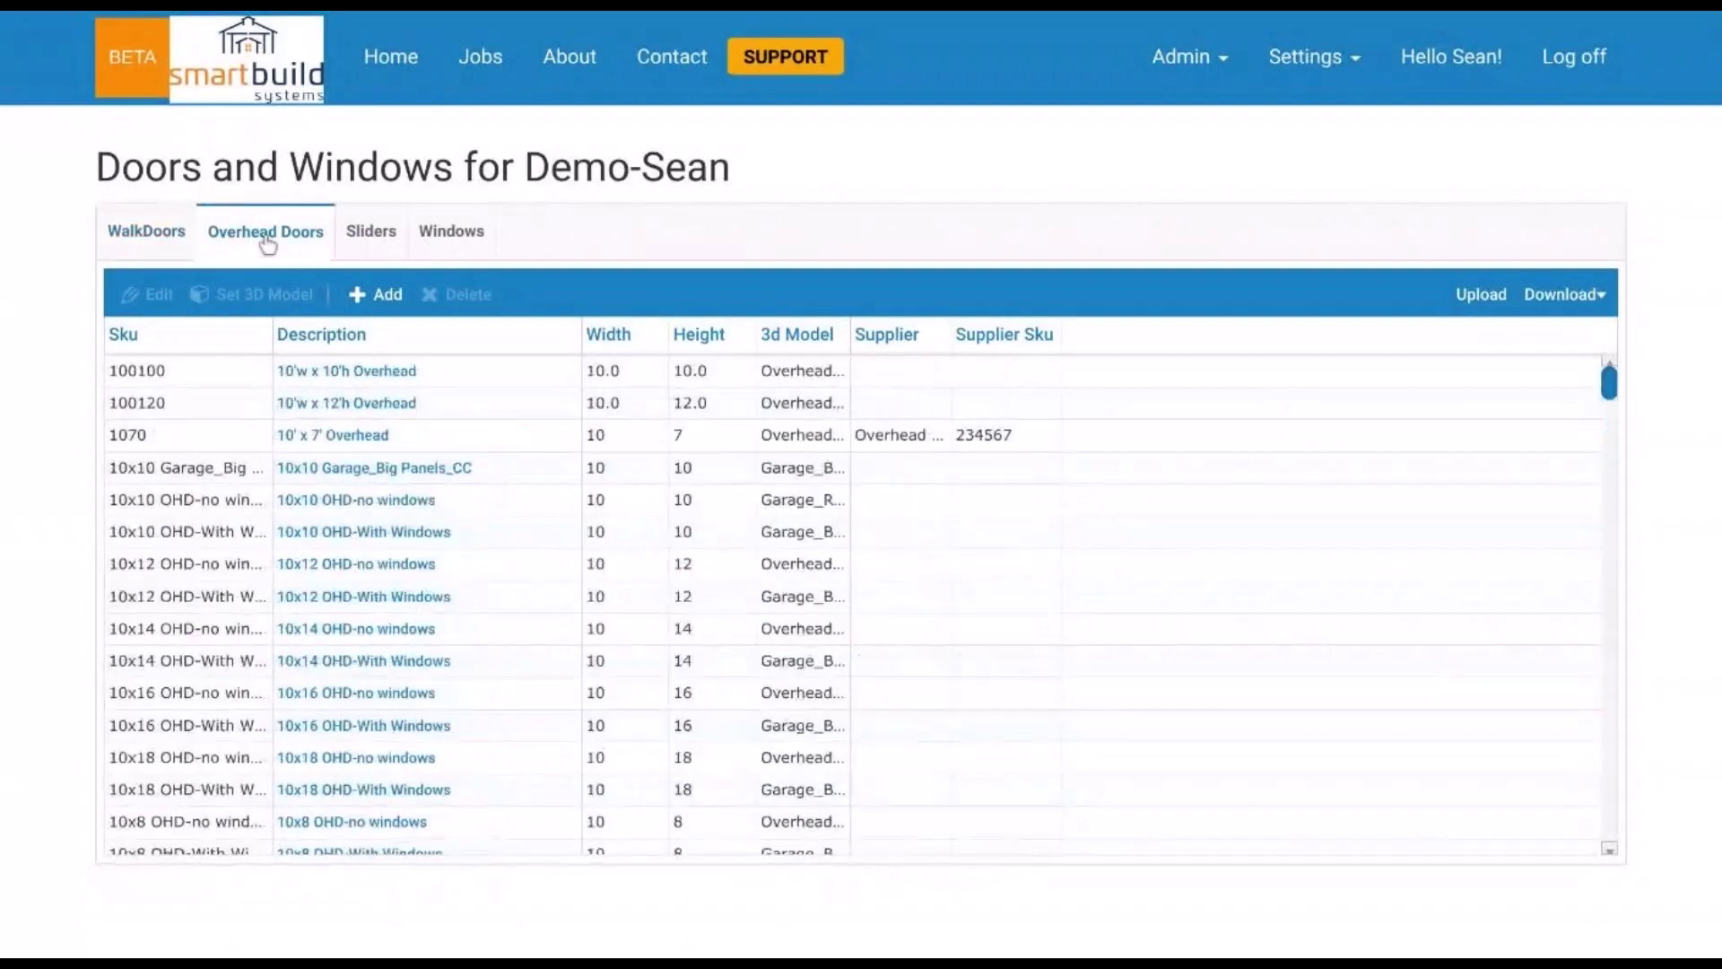
- Look over the edit page of the 10'w x 10'h Overhead door and return to the Doors and Windows list
double_click(435, 384)
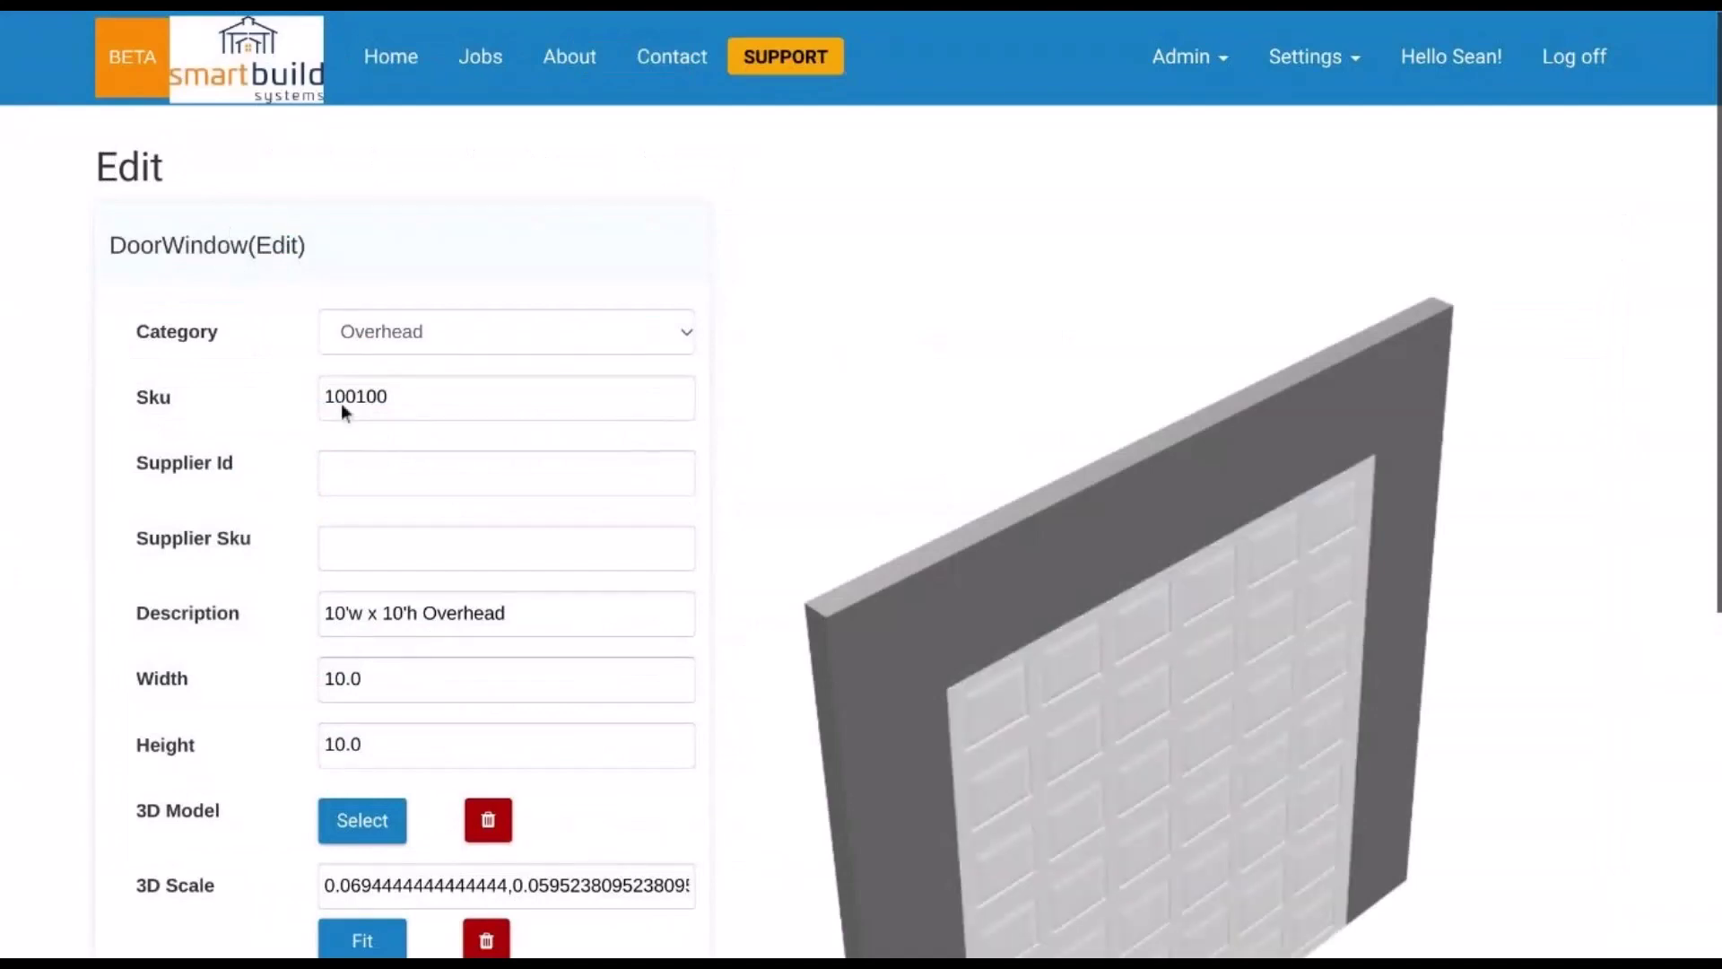
scroll(341, 402, "down", 2)
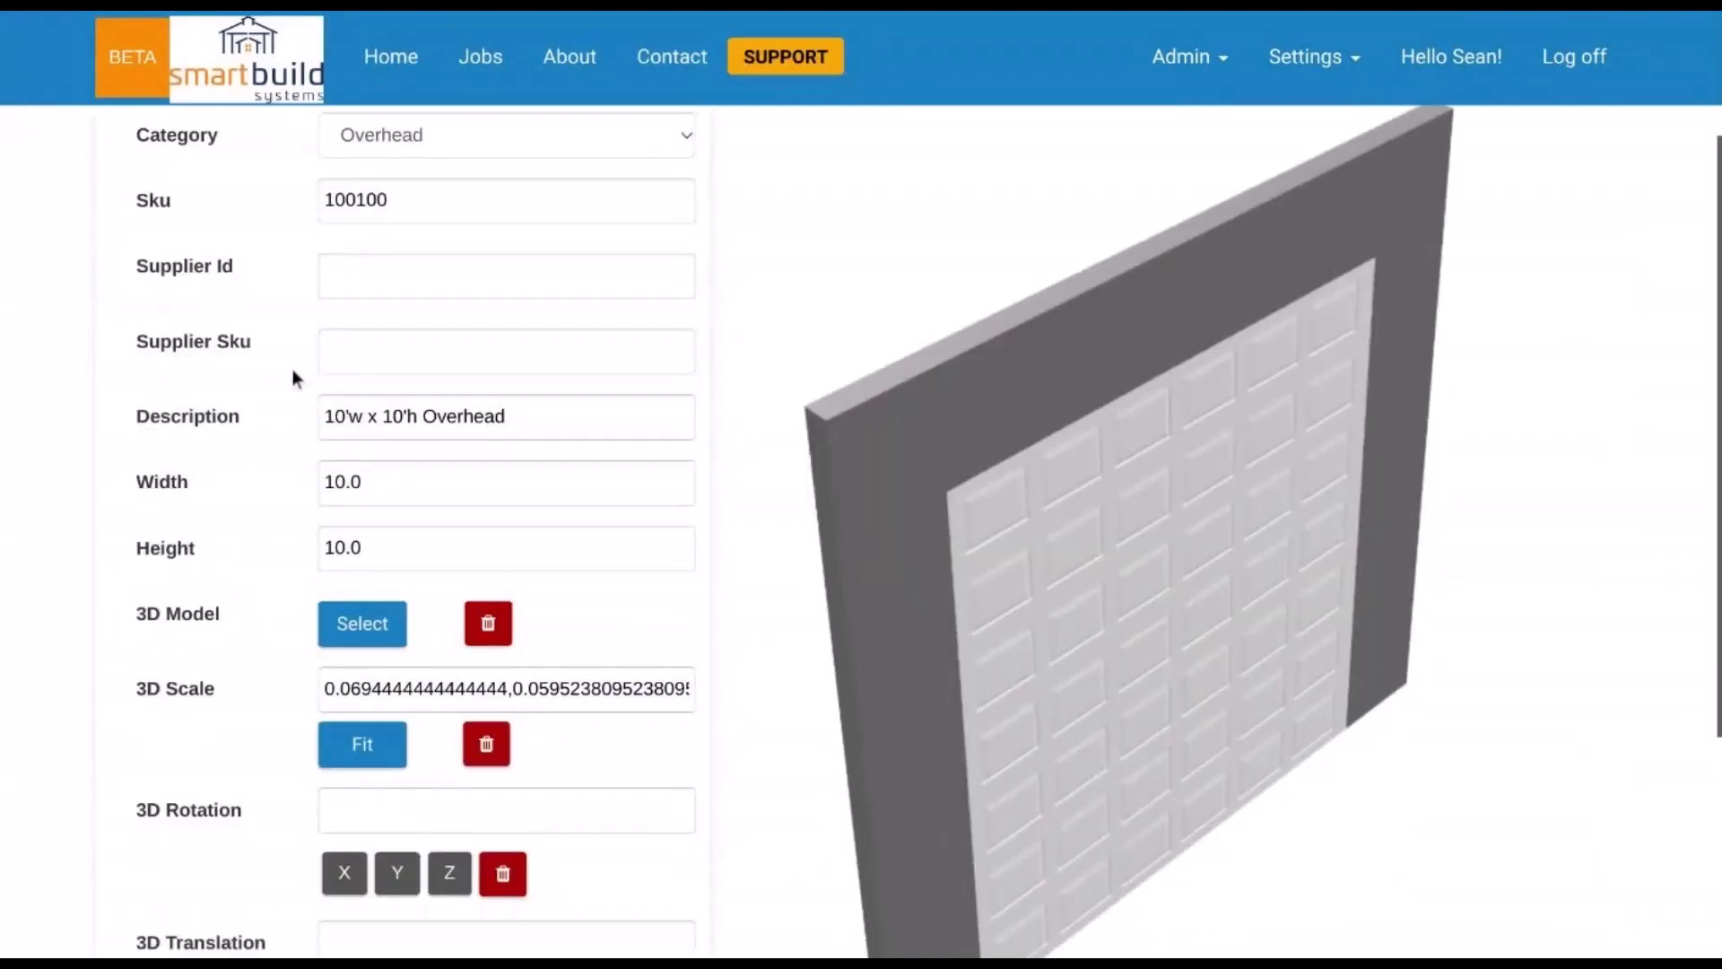
scroll(291, 350, "up", 2)
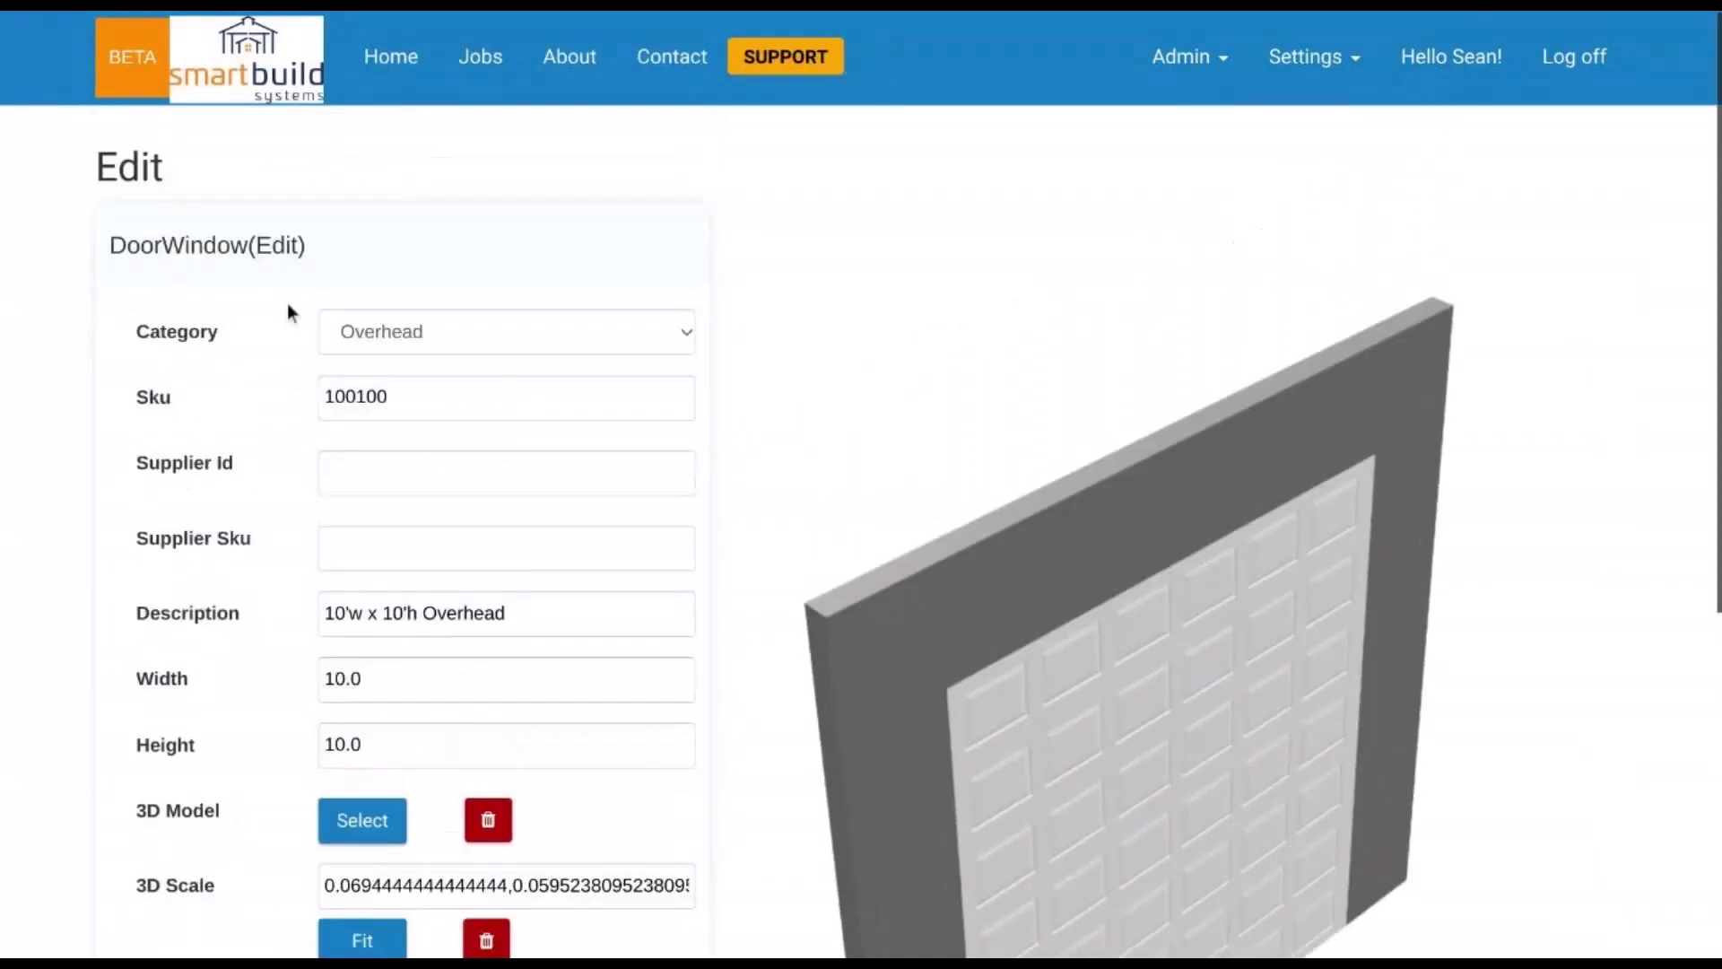
left_click(64, 23)
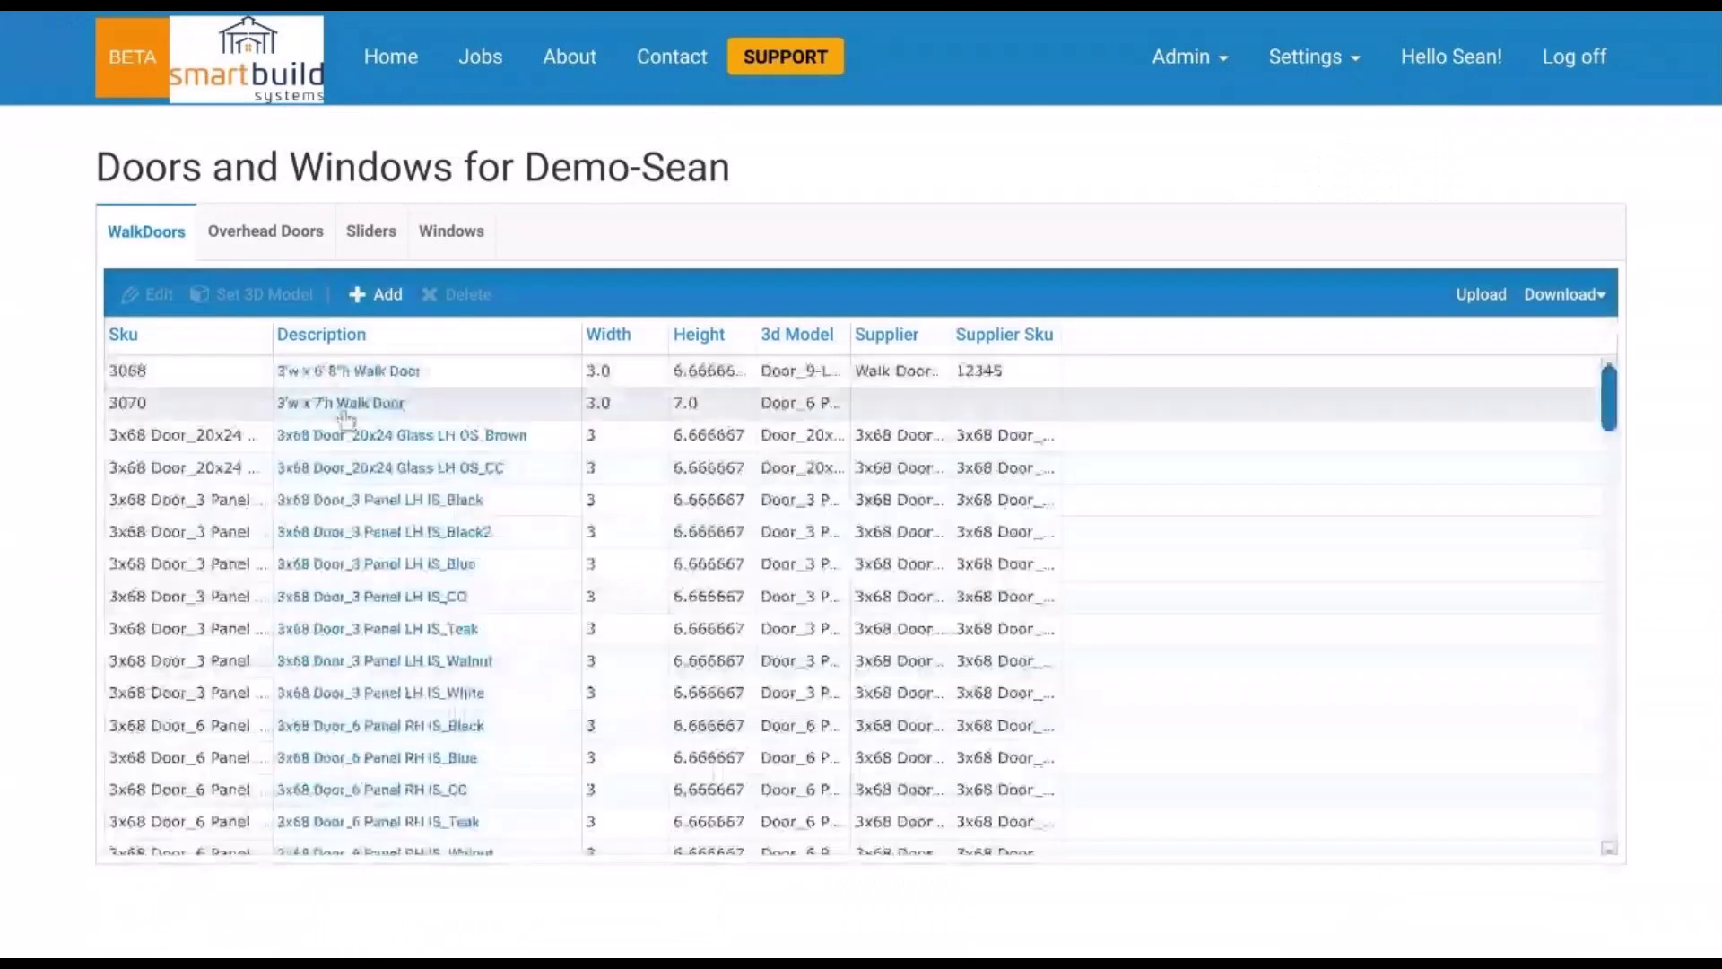
- Open the 3D model selection for the 3'w x 7'h Walk Door and browse the available canned models
left_click(344, 408)
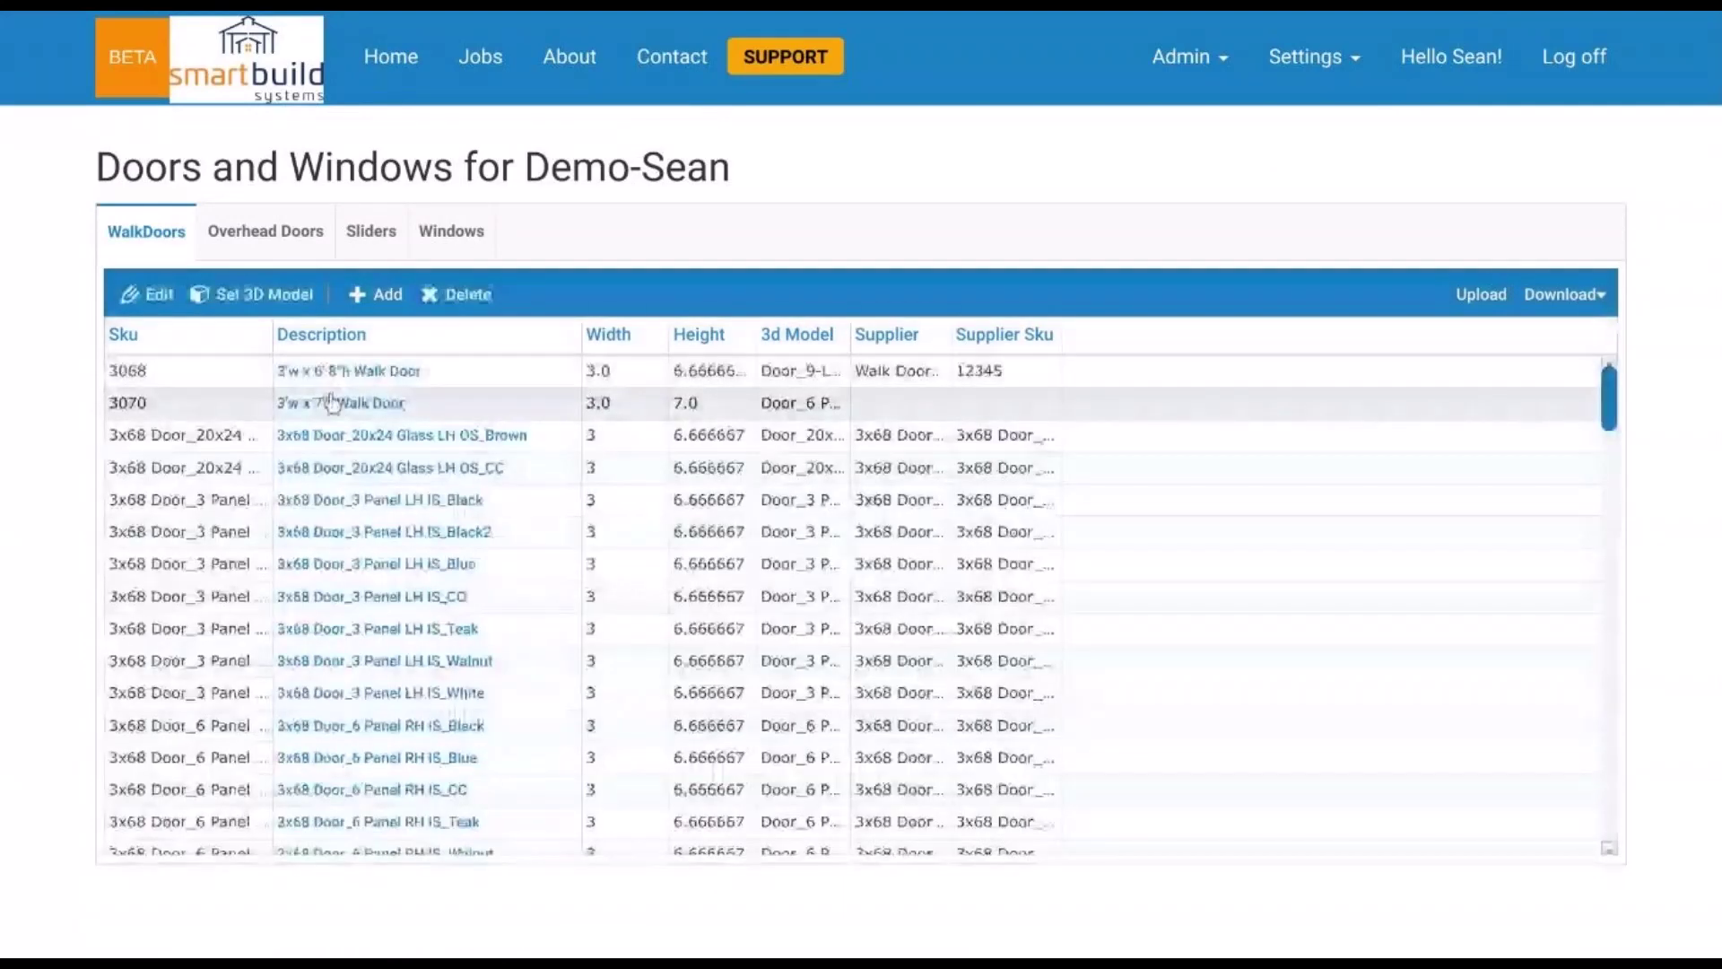
left_click(260, 294)
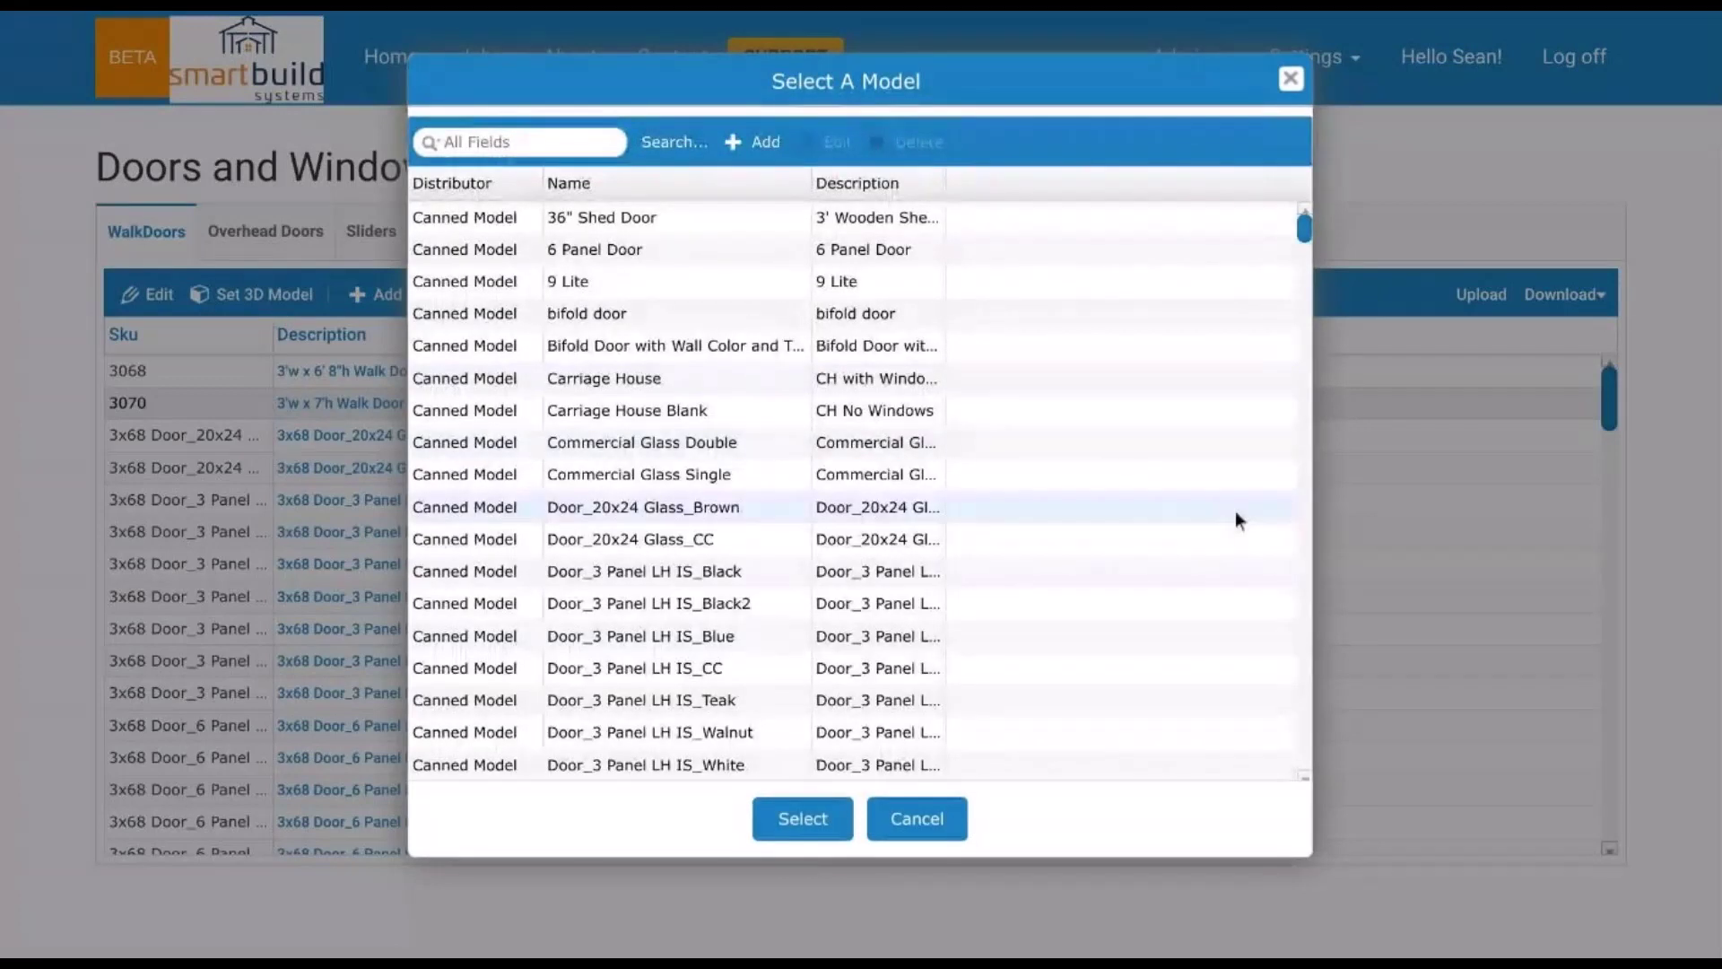
scroll(760, 445, "down", 1)
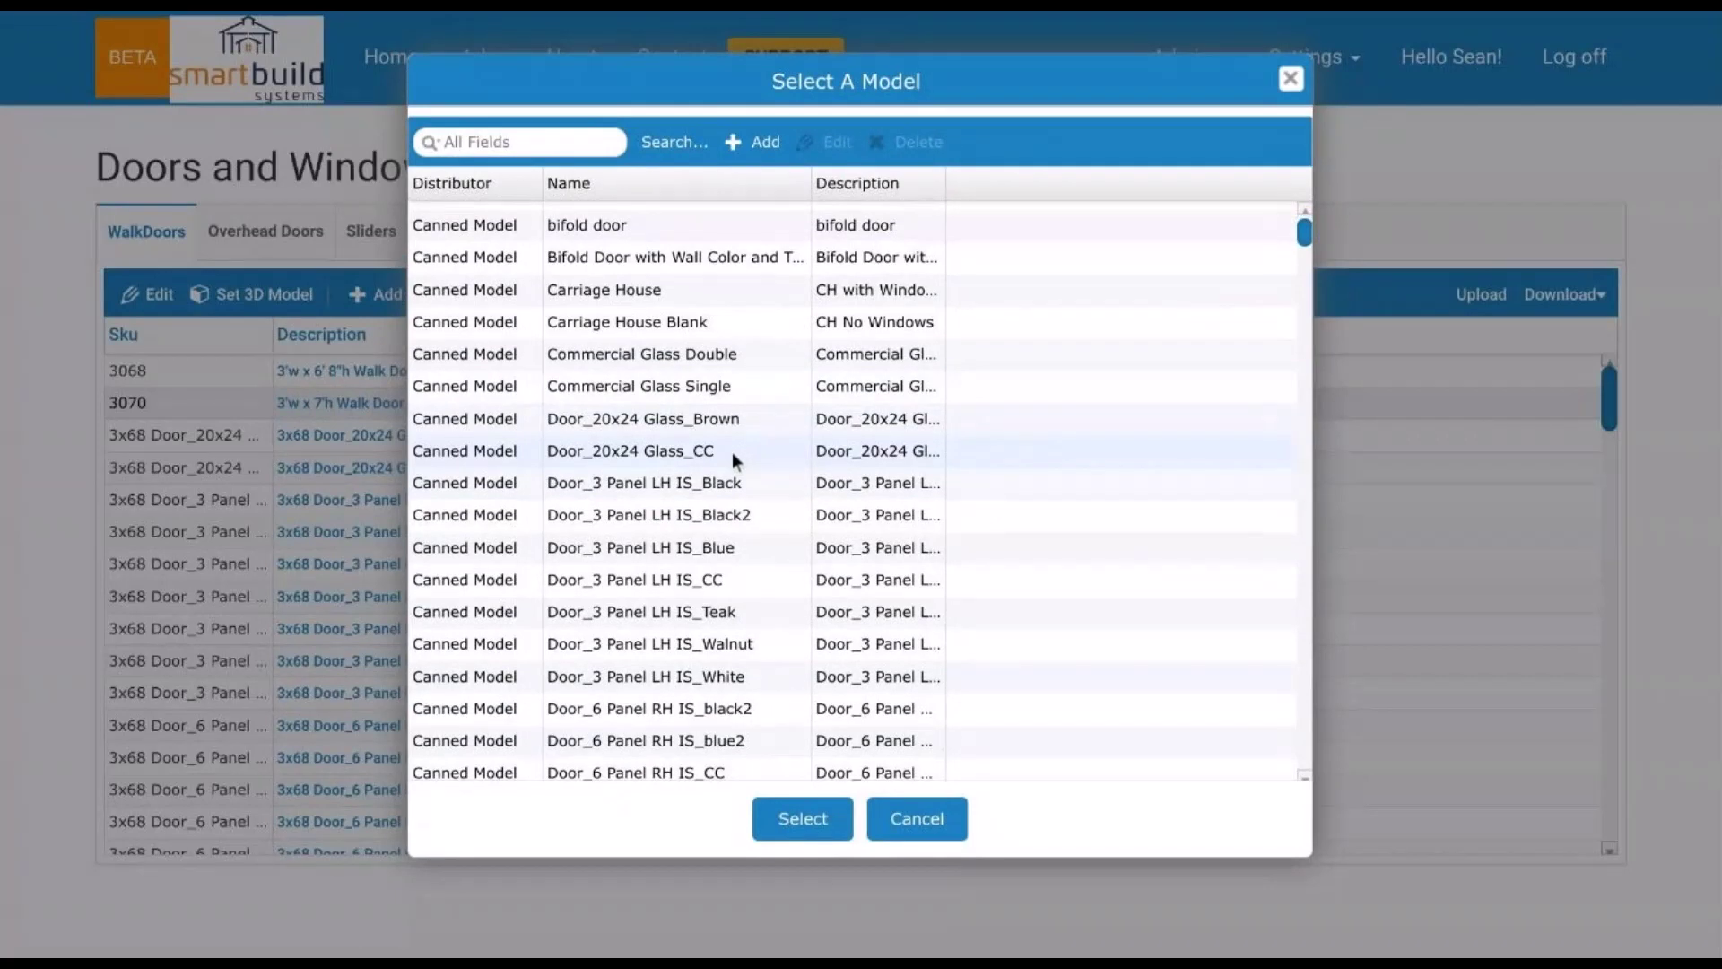
scroll(732, 452, "down", 2)
scroll(727, 452, "down", 5)
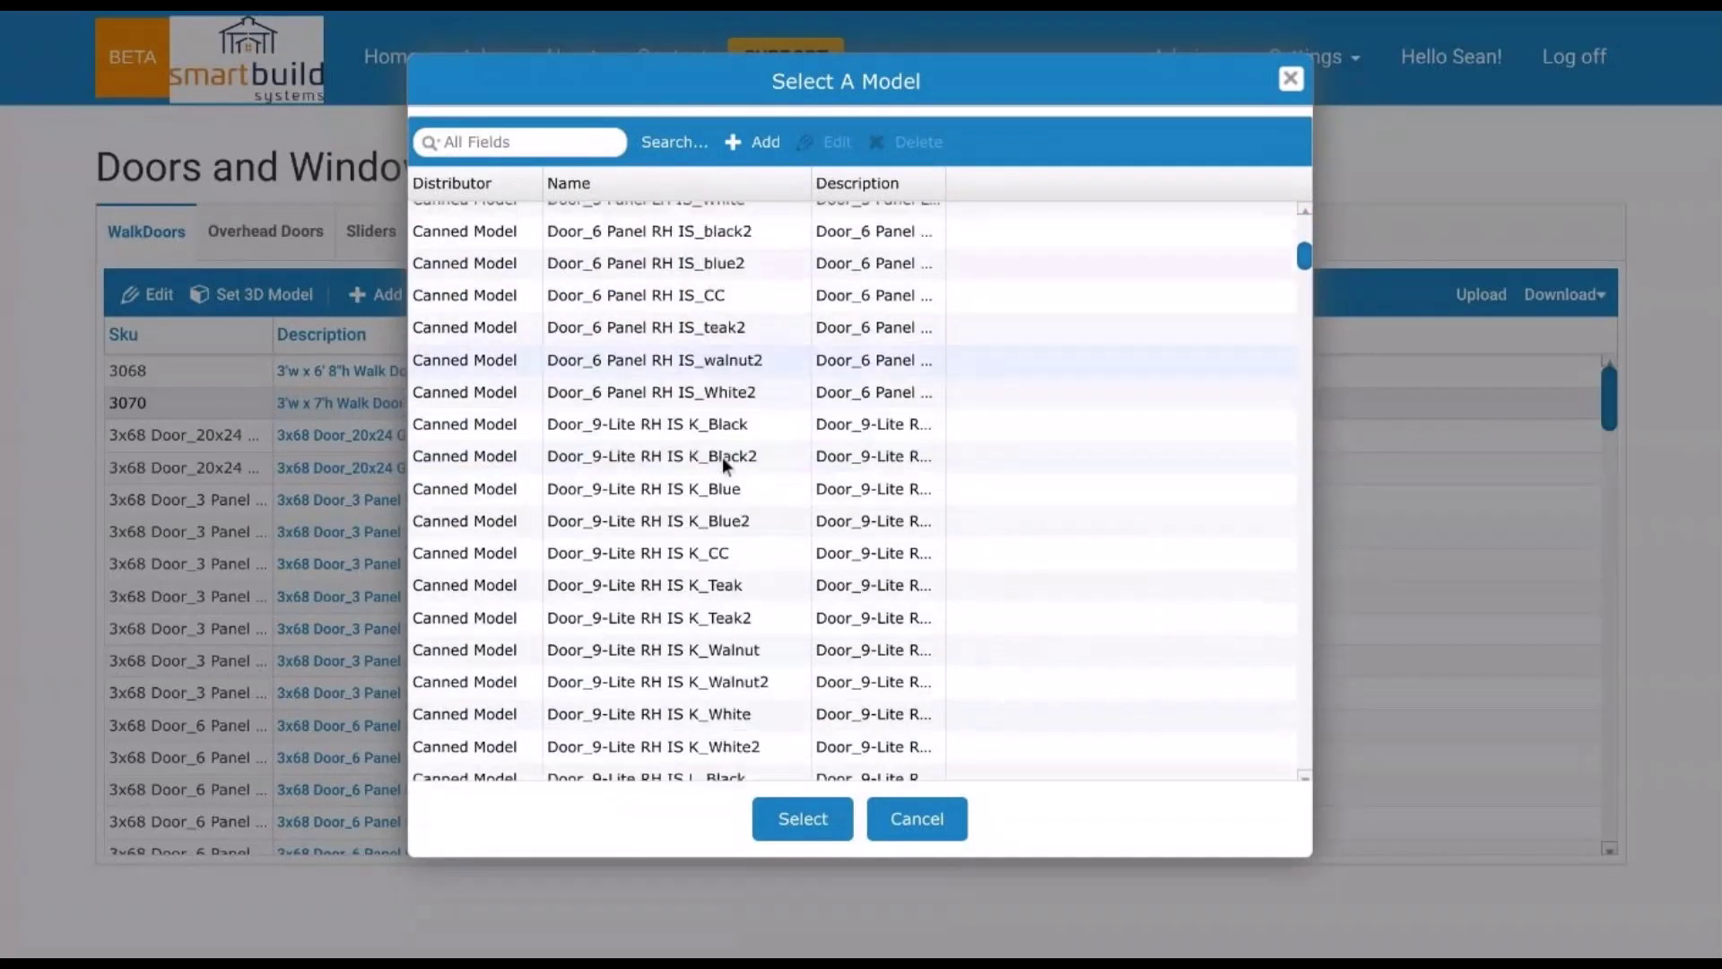
scroll(723, 455, "down", 7)
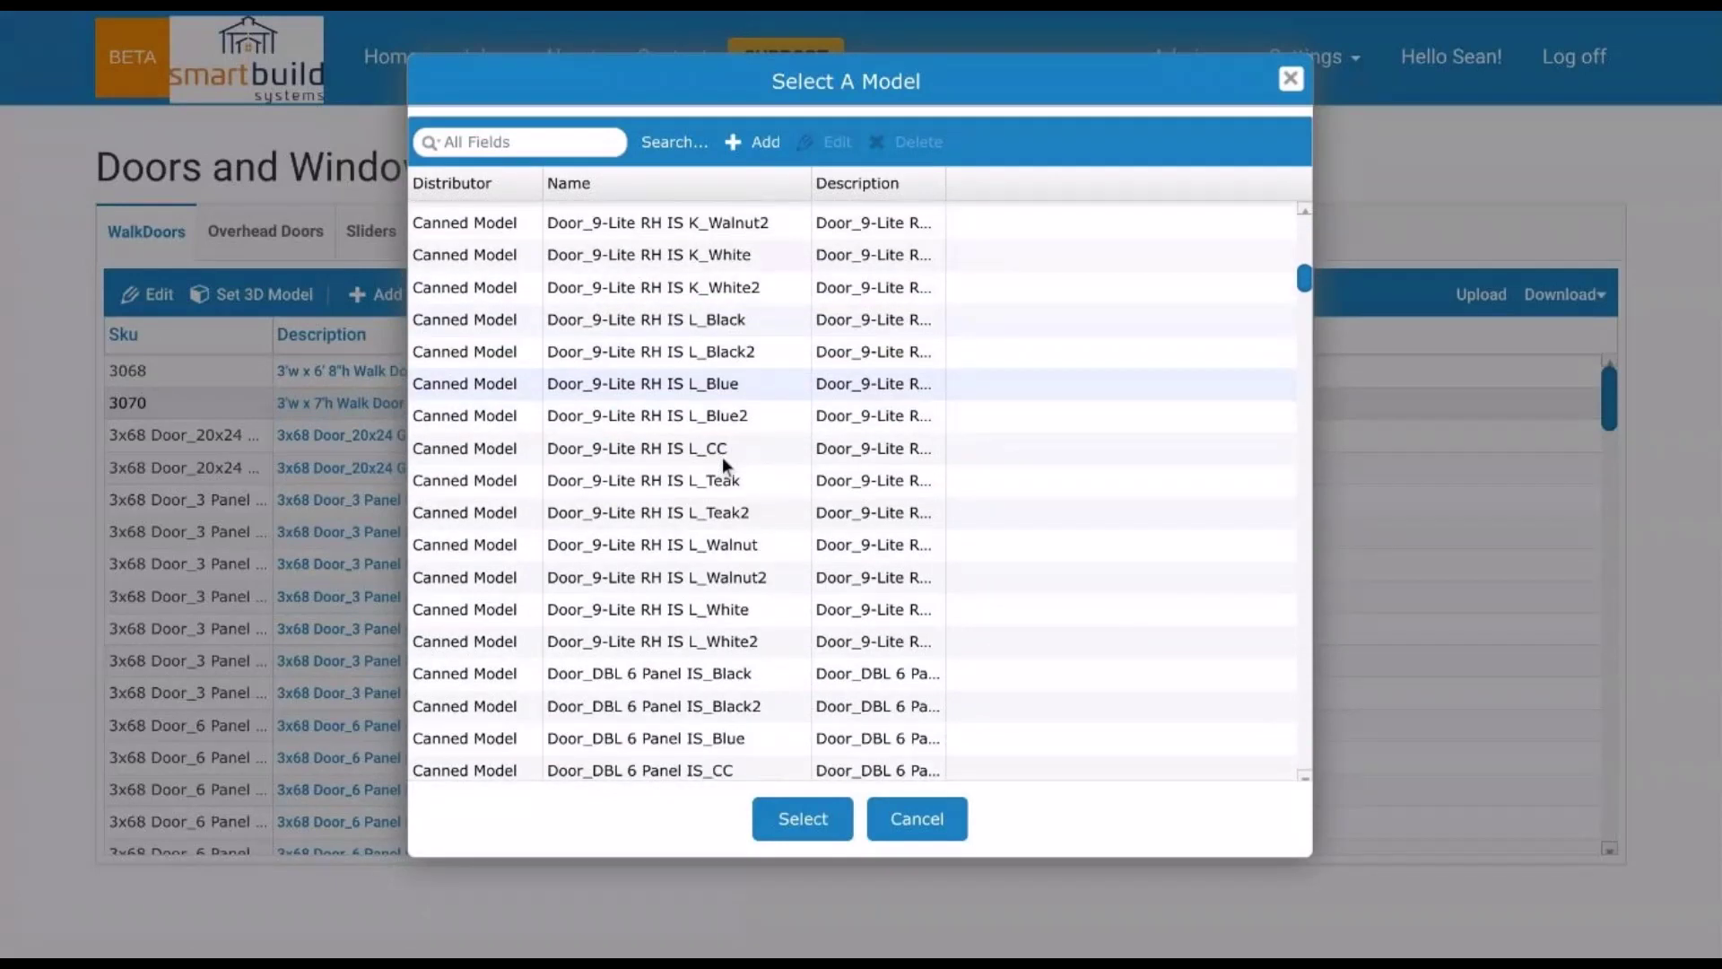
scroll(723, 455, "down", 8)
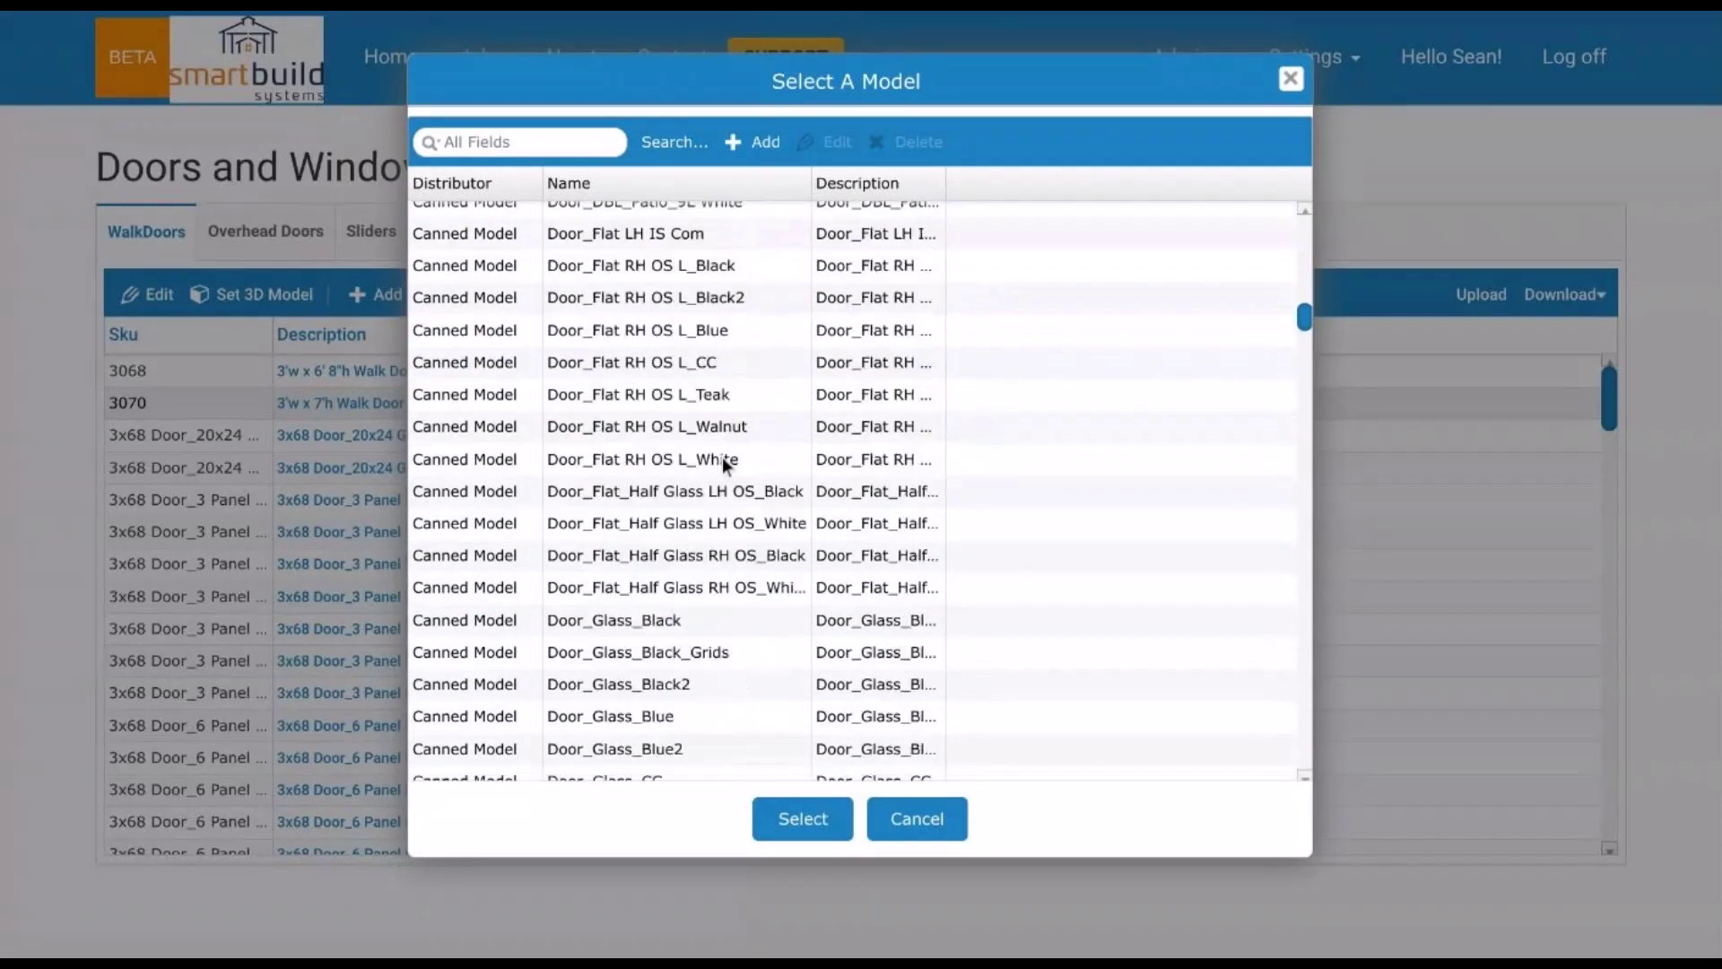
scroll(720, 452, "down", 1)
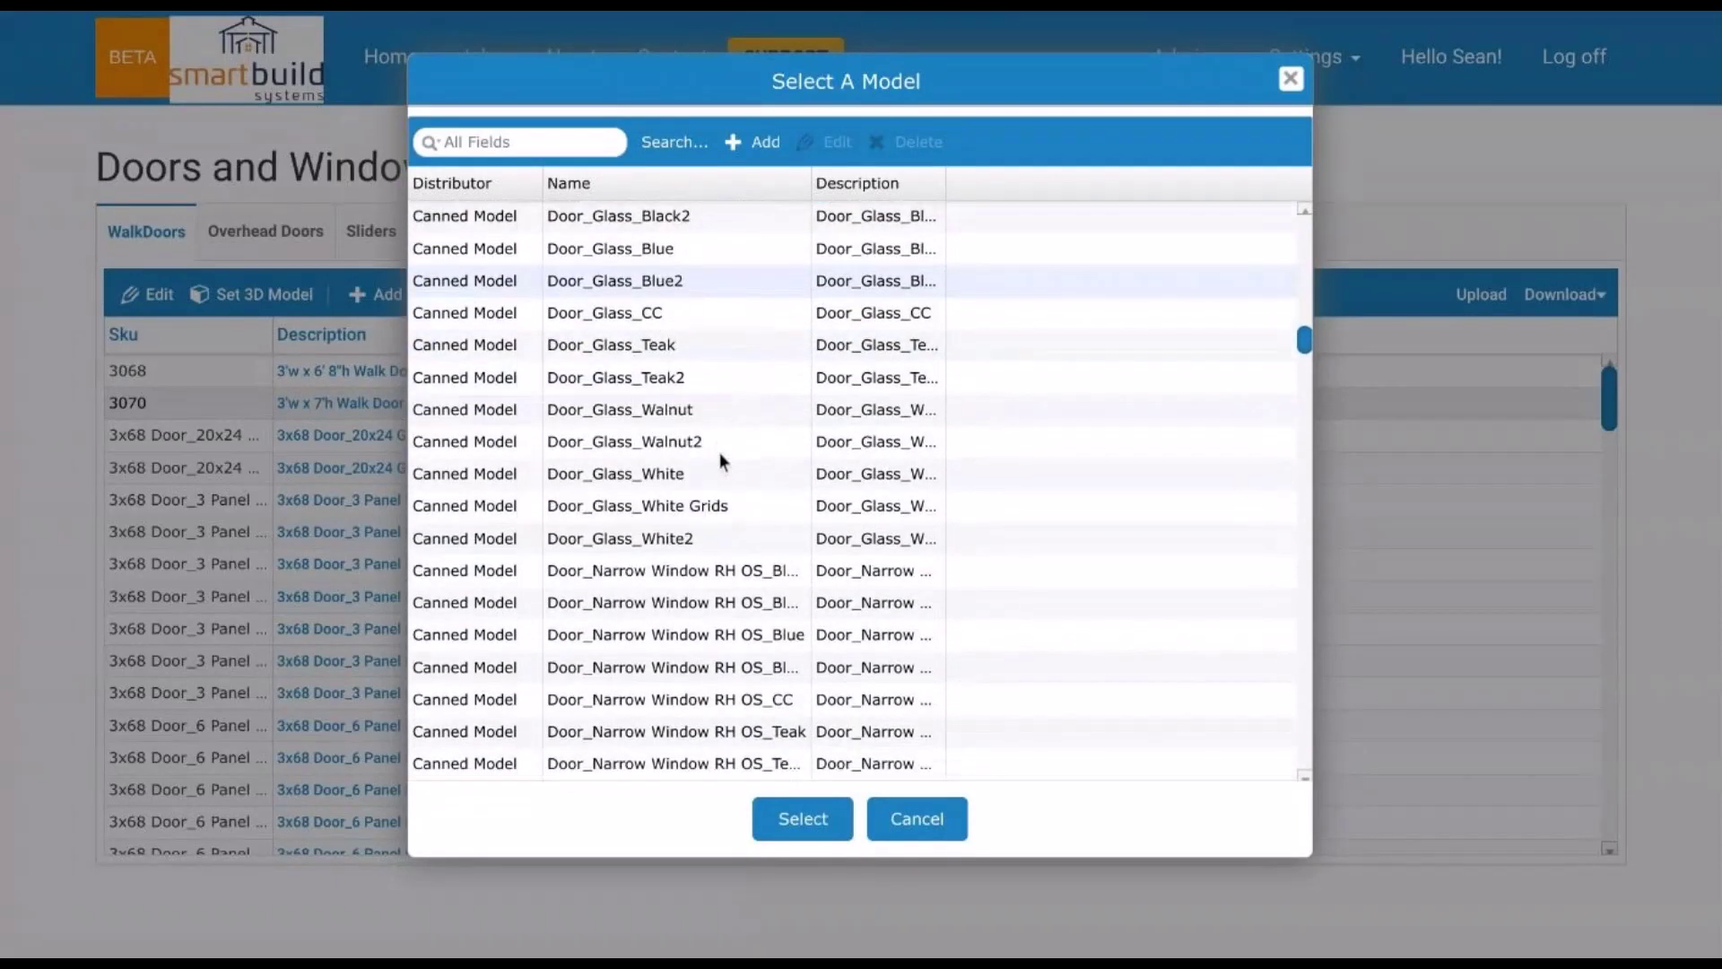
- Search the 3D models for "glass", widen the Description column and look through the matching models
left_click(535, 136)
type("glass")
key("Return")
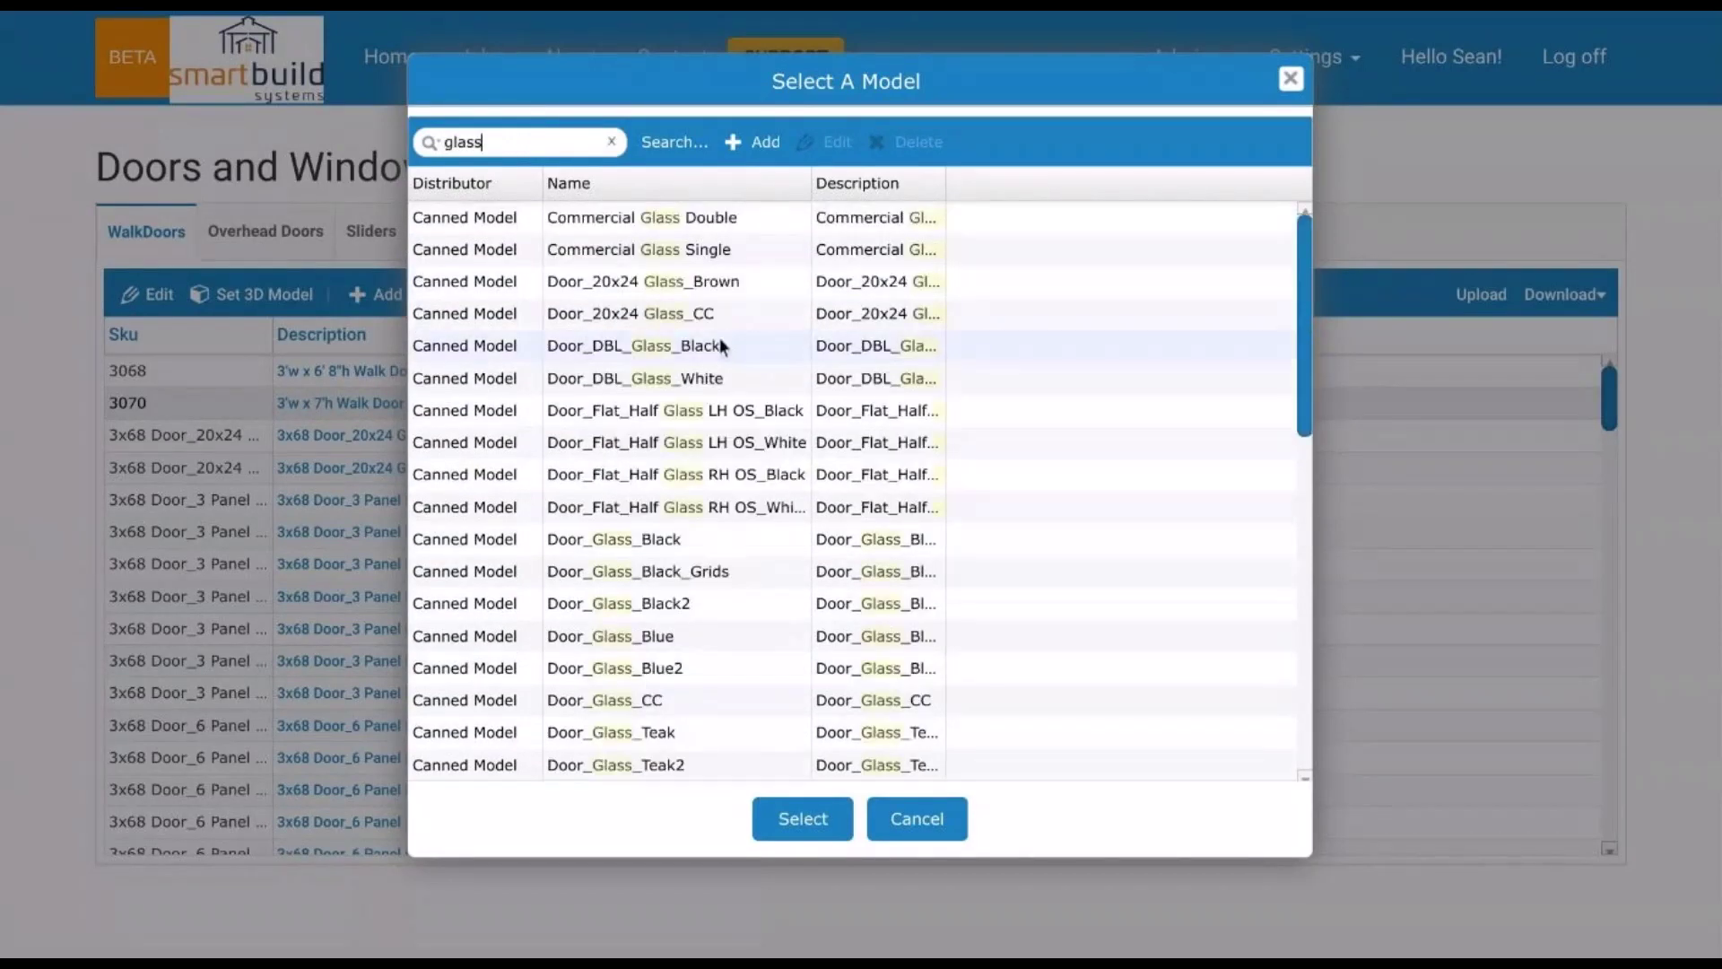
scroll(724, 375, "down", 3)
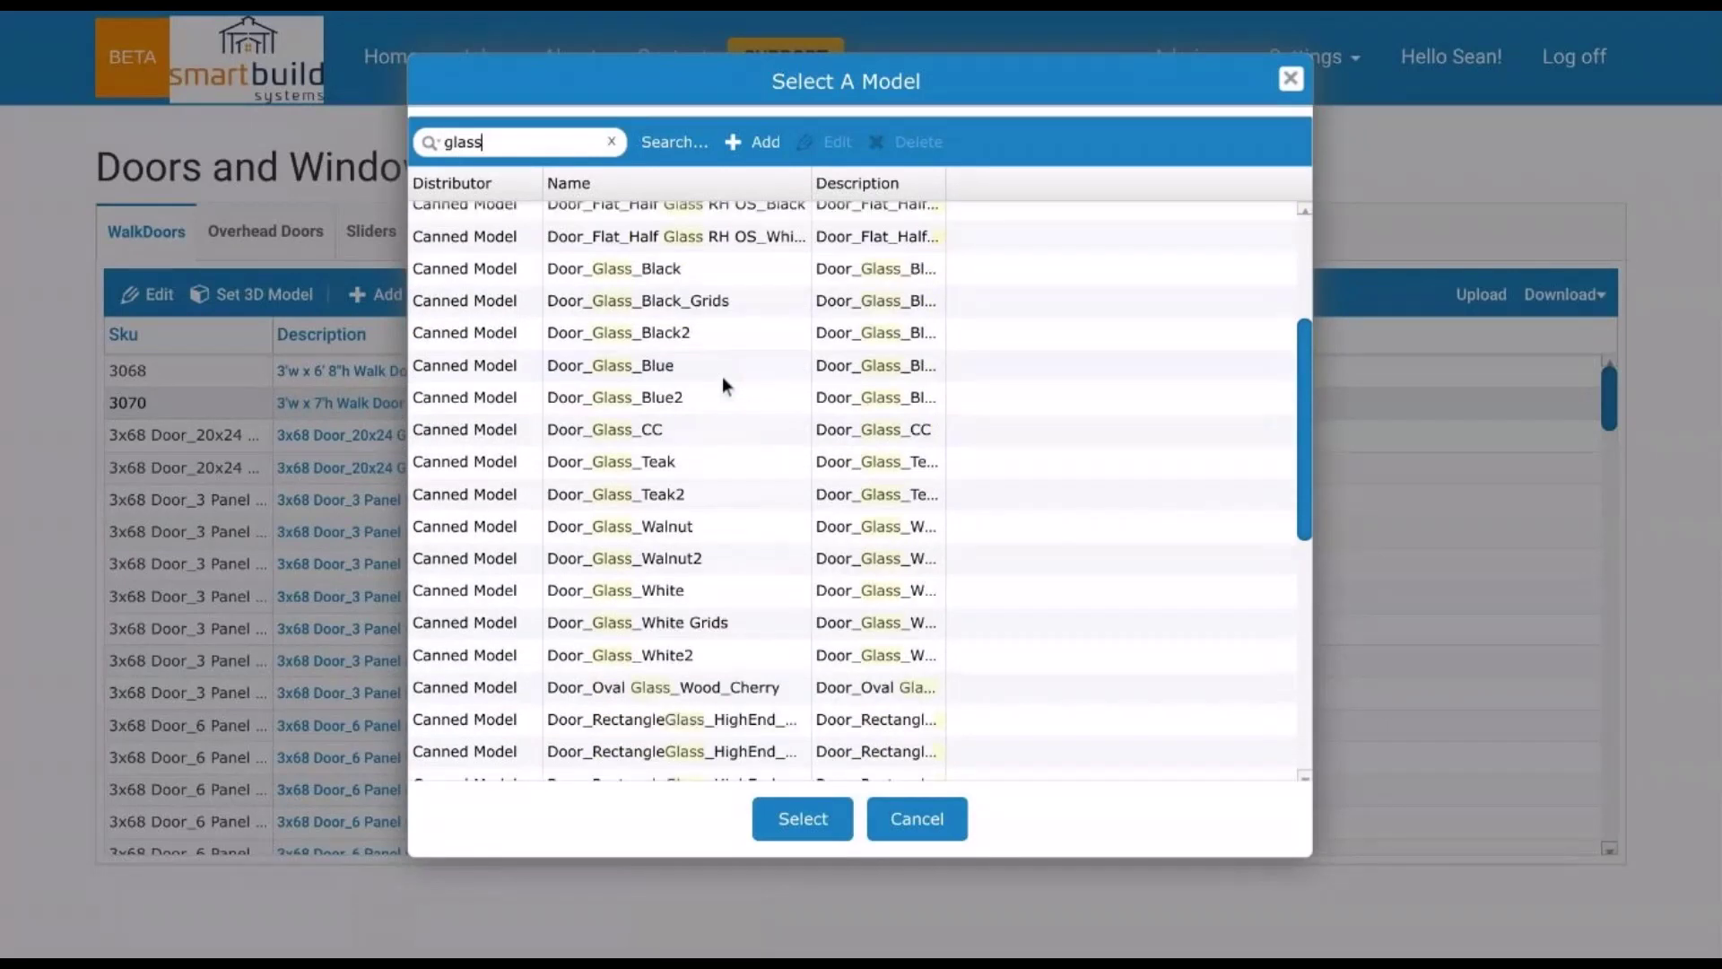
left_click_drag(938, 199, 1197, 188)
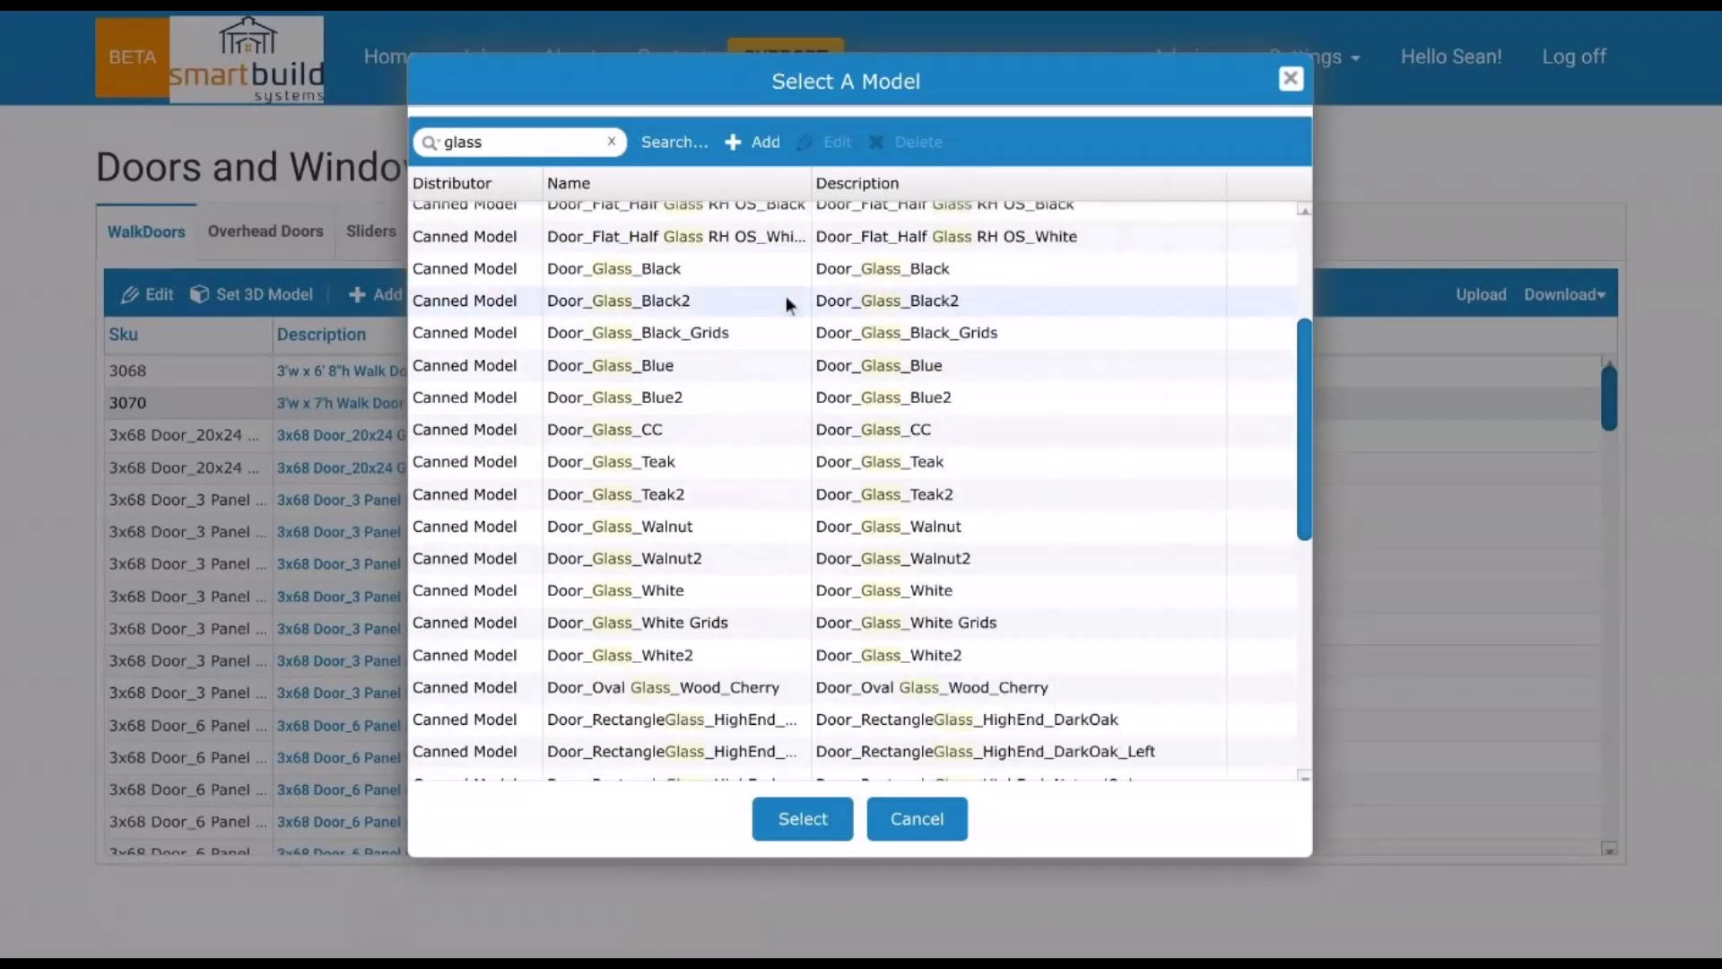
scroll(784, 303, "up", 1)
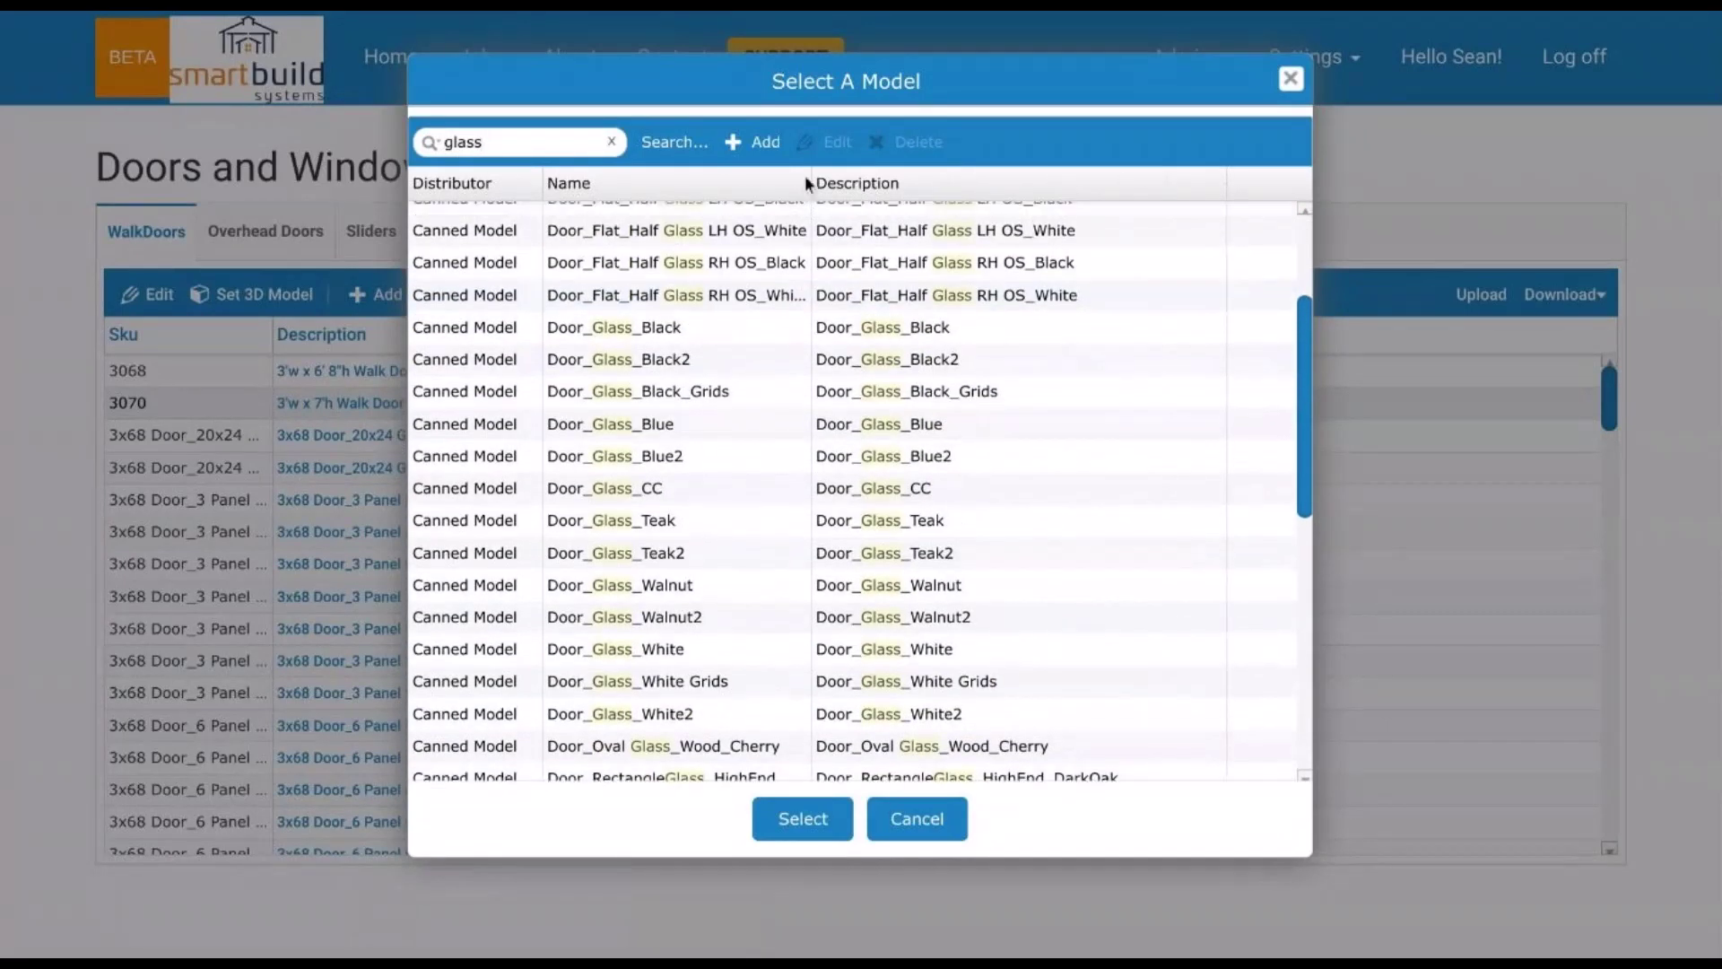
- Widen the Name column, look through the glass door and garage models, and close the model selection without choosing one
left_click_drag(805, 183, 852, 183)
scroll(759, 359, "down", 2)
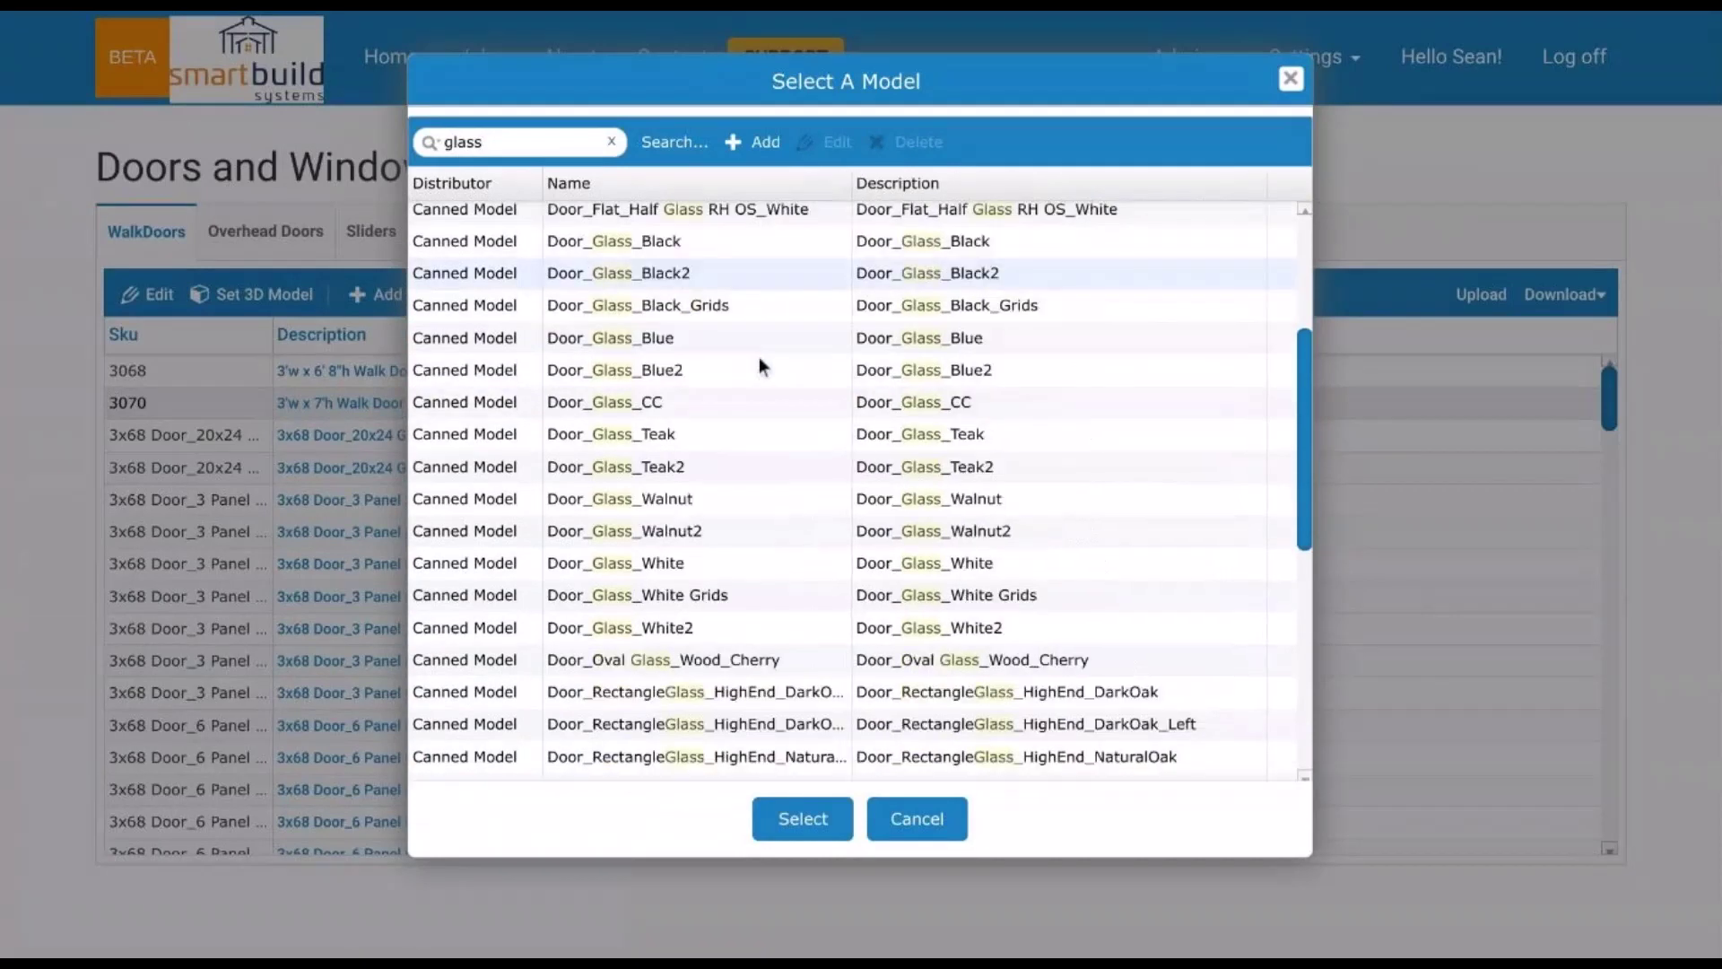
scroll(775, 395, "down", 3)
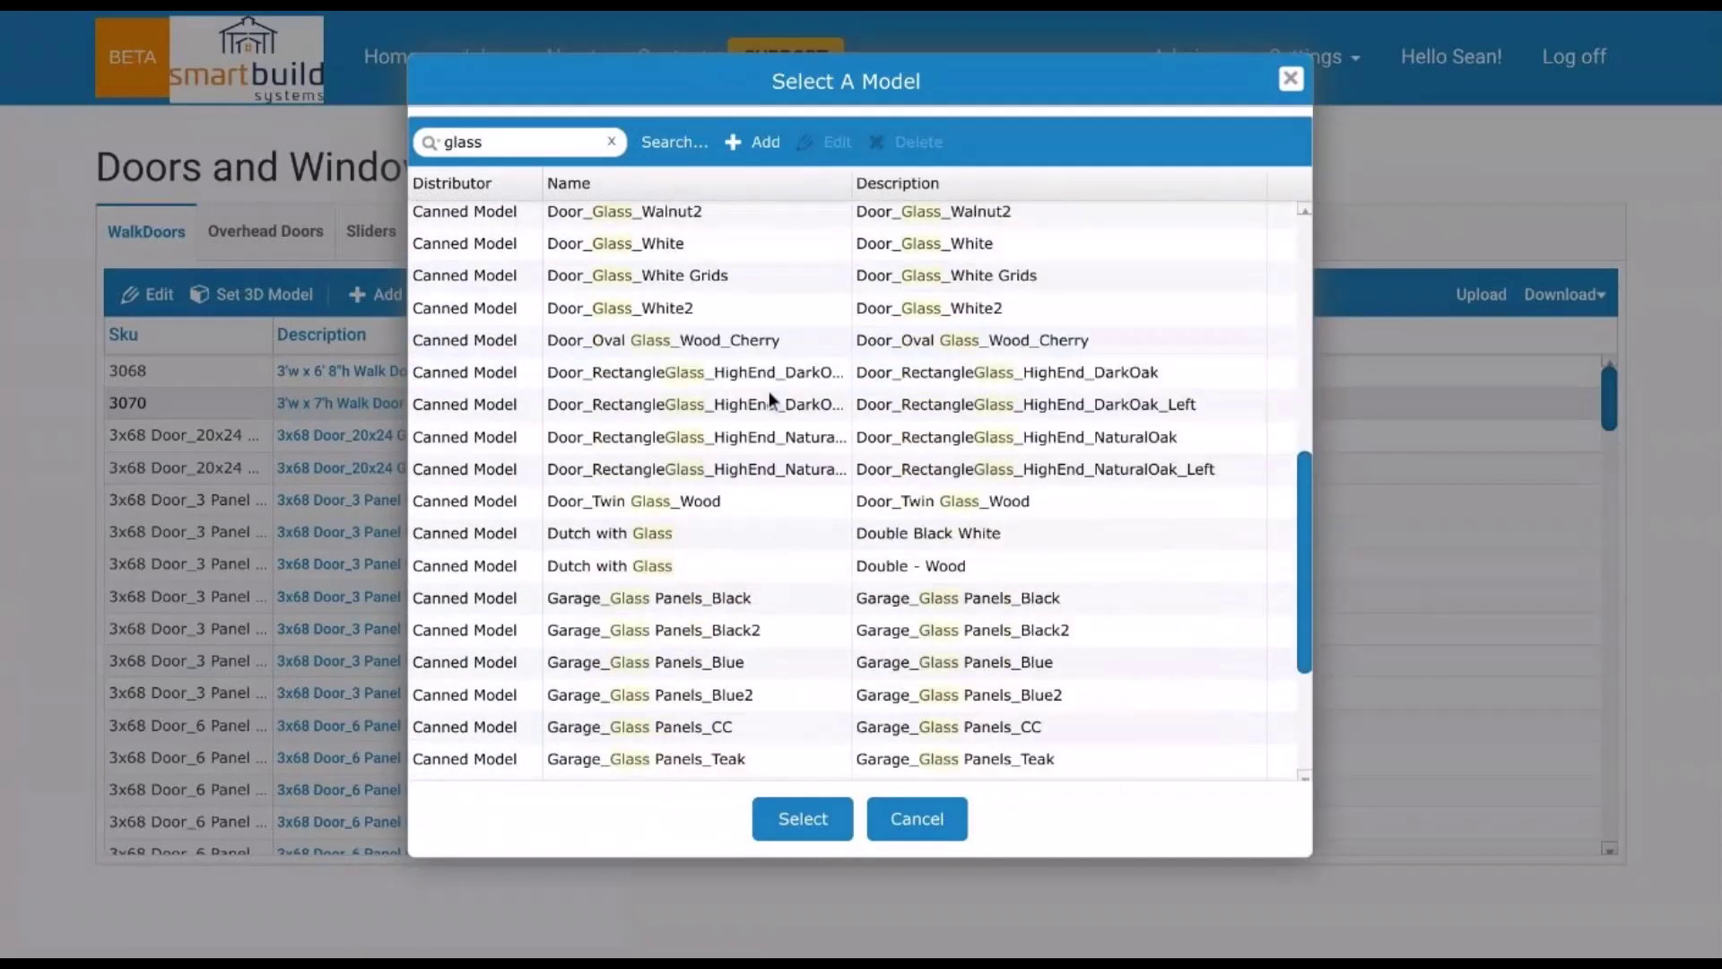
scroll(768, 391, "down", 4)
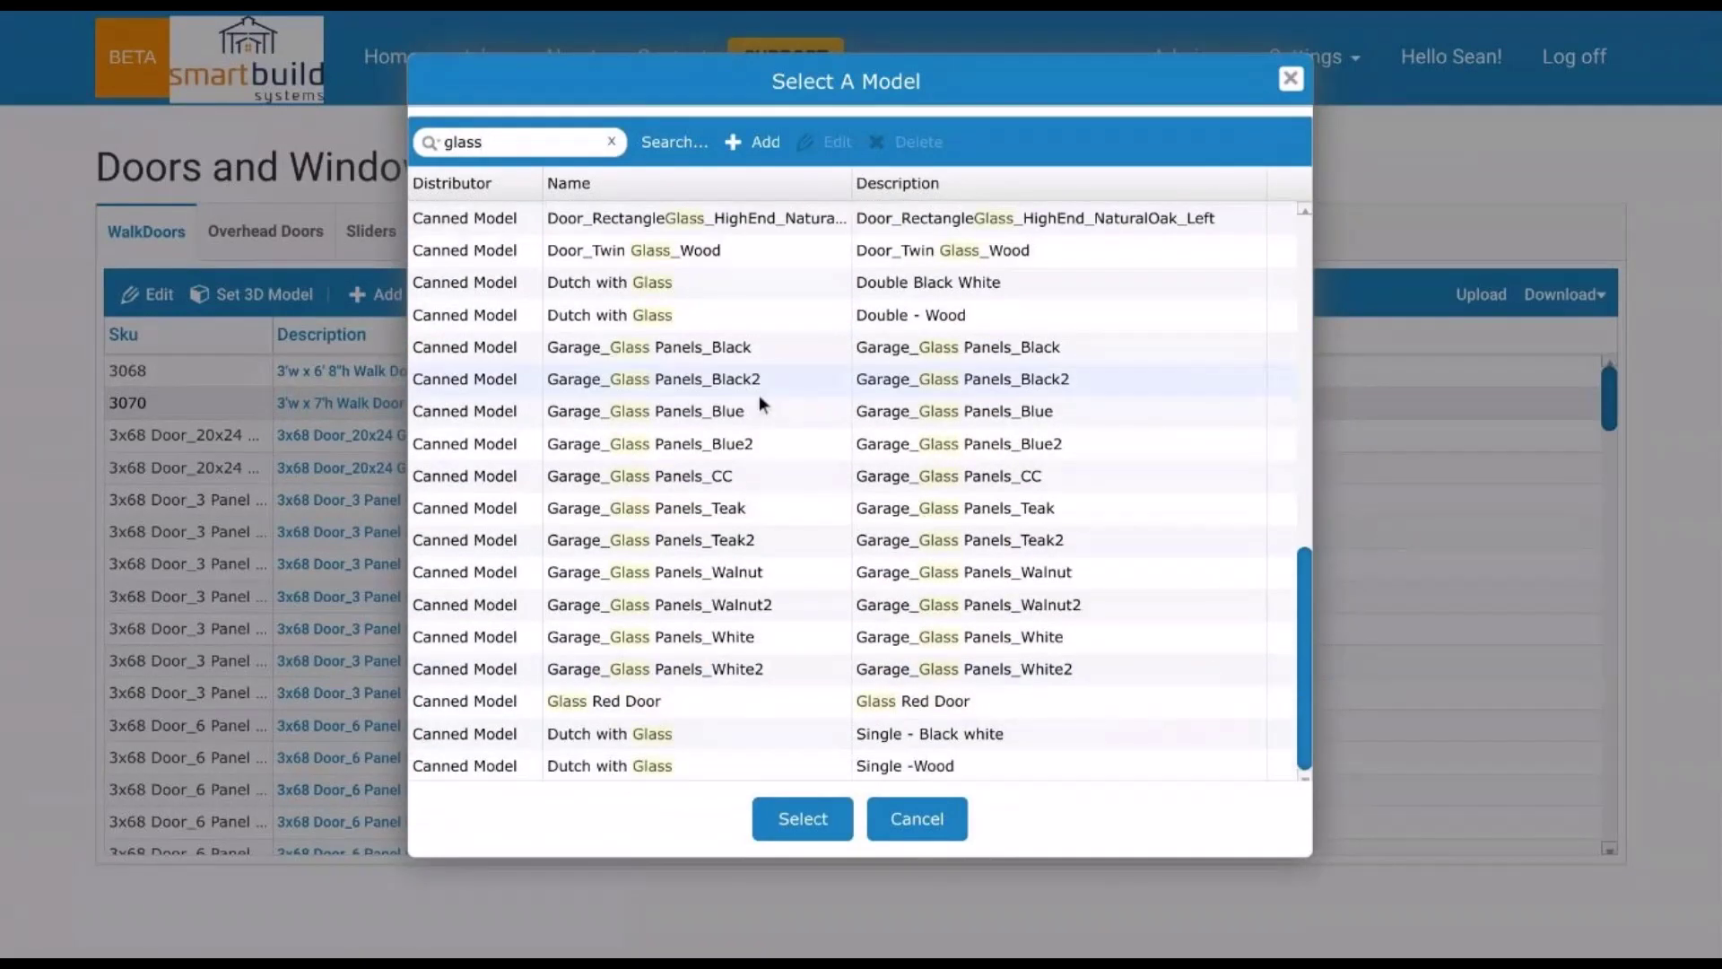
scroll(783, 603, "up", 1)
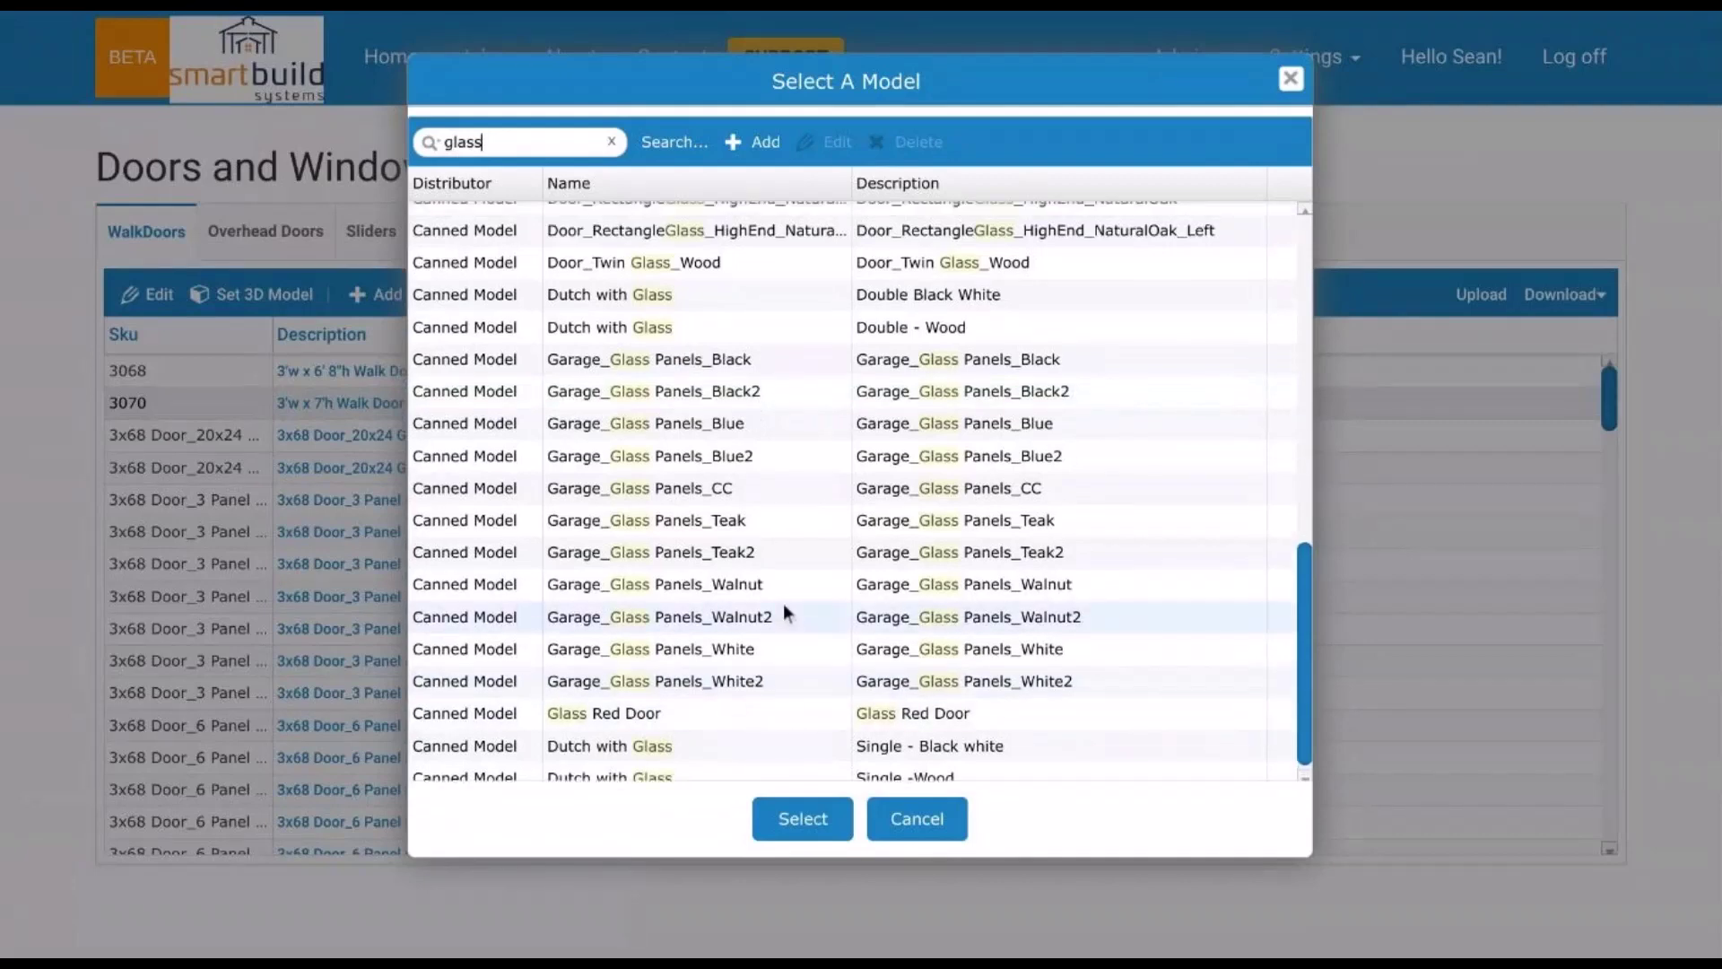
scroll(776, 596, "up", 2)
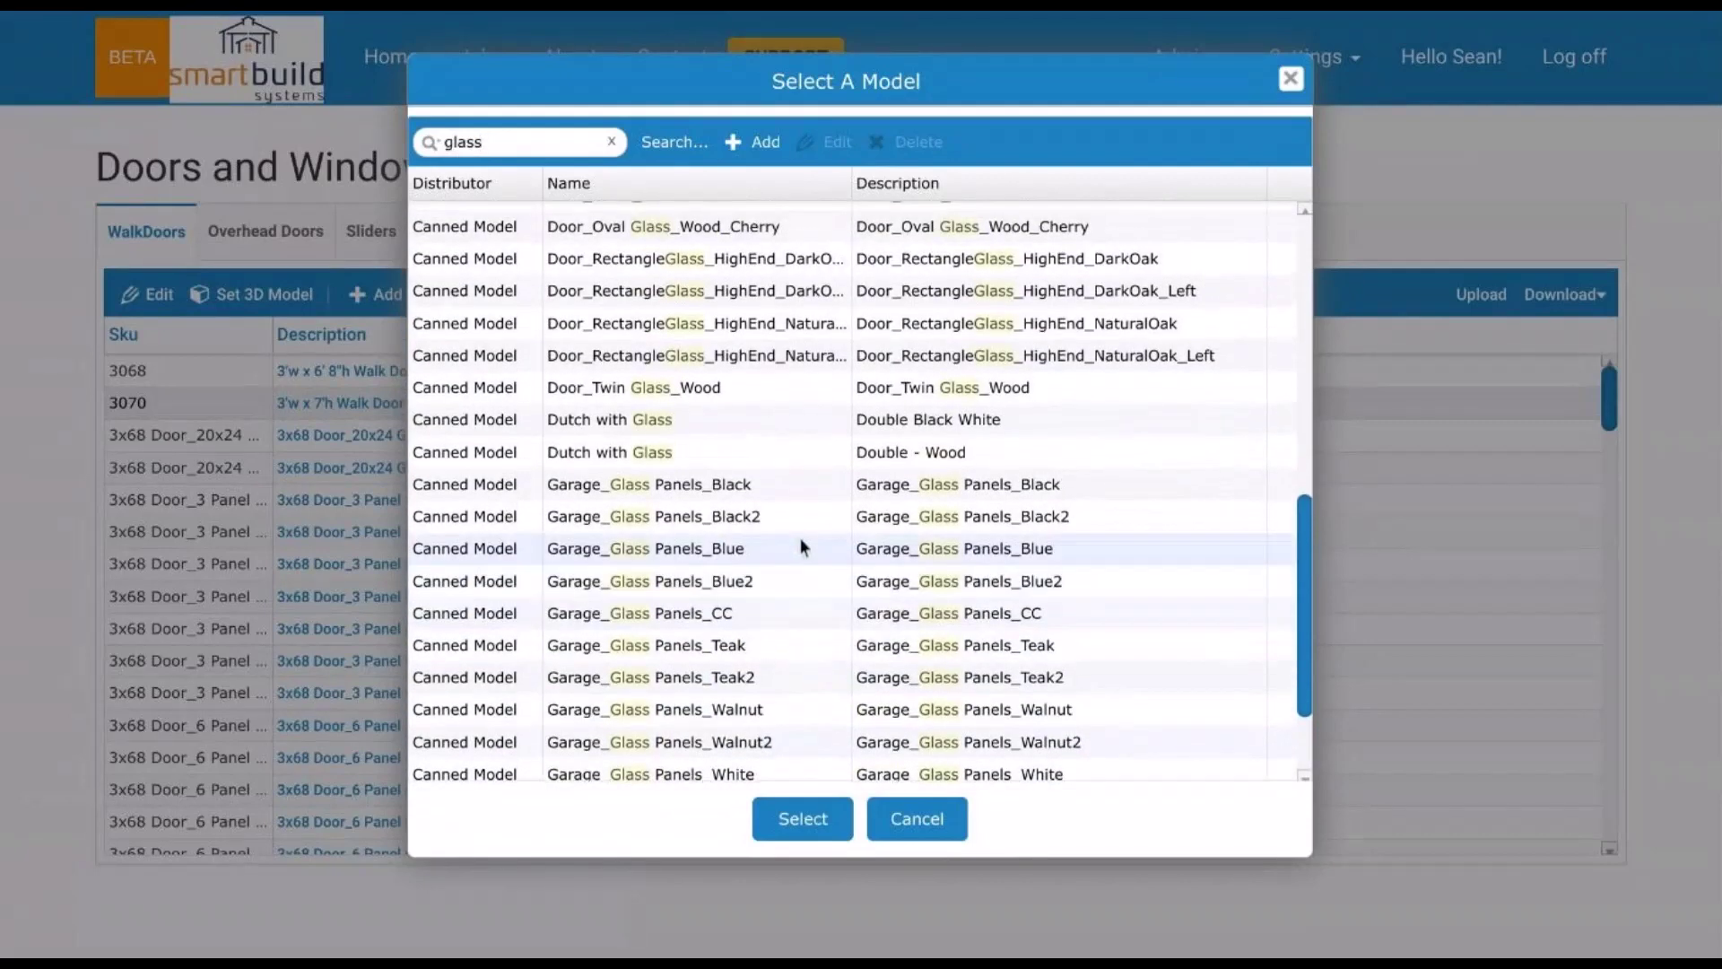
scroll(789, 534, "up", 2)
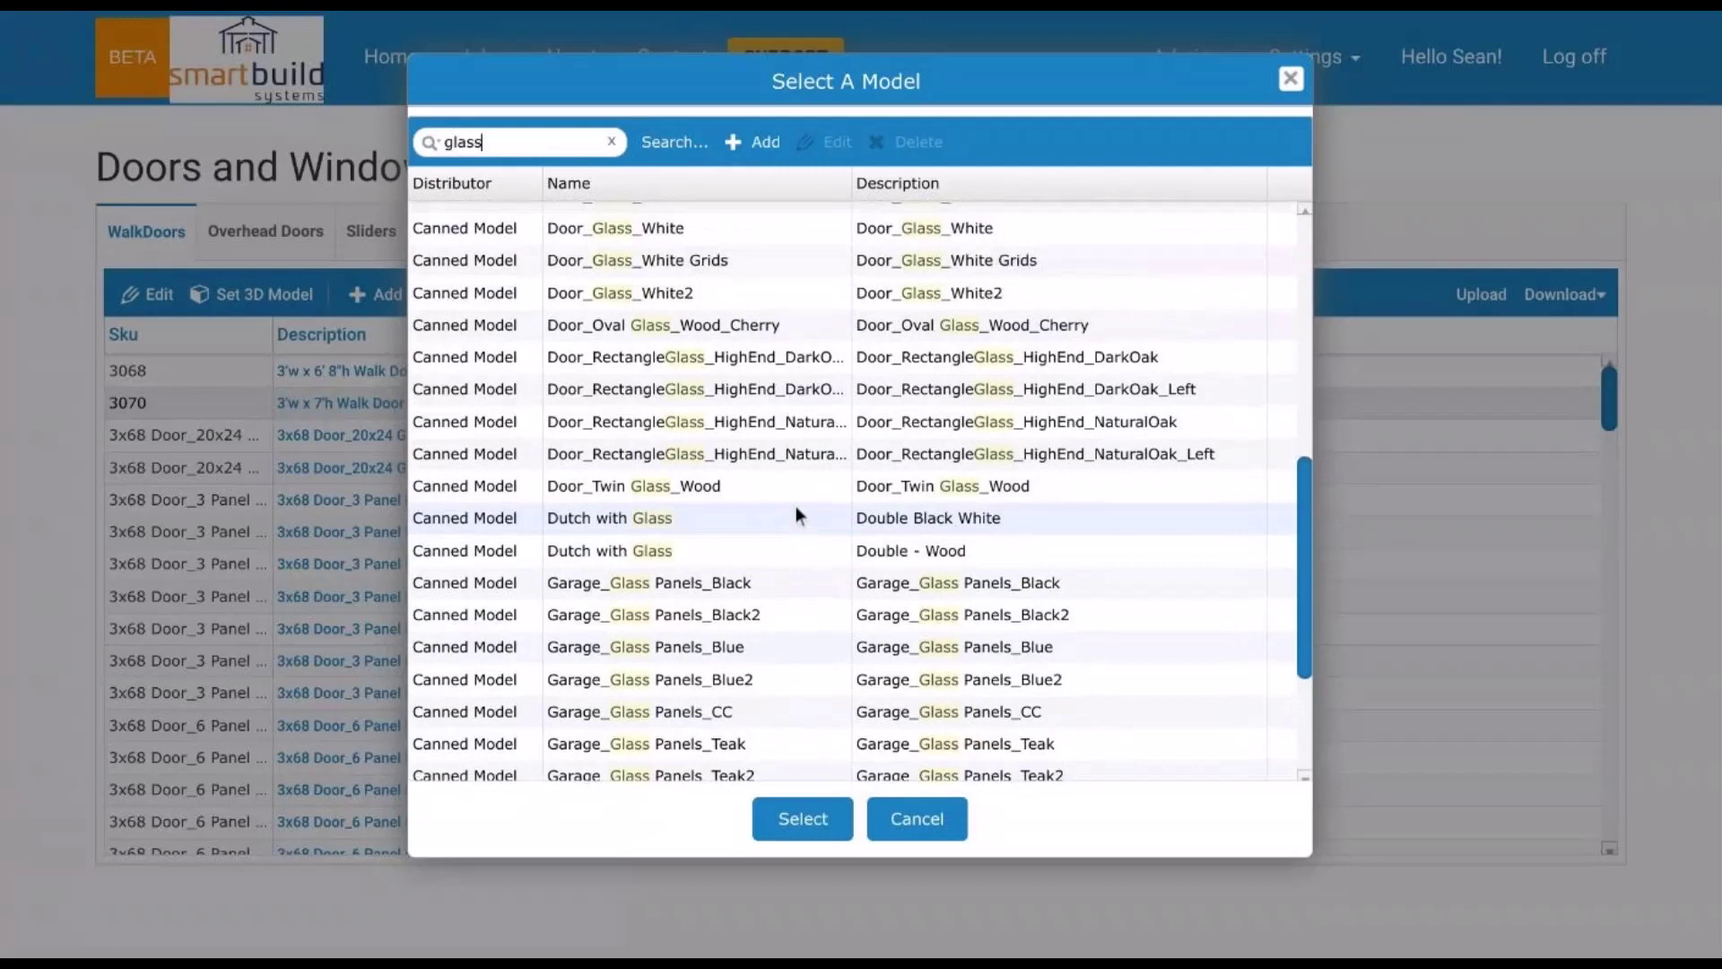
scroll(796, 514, "up", 6)
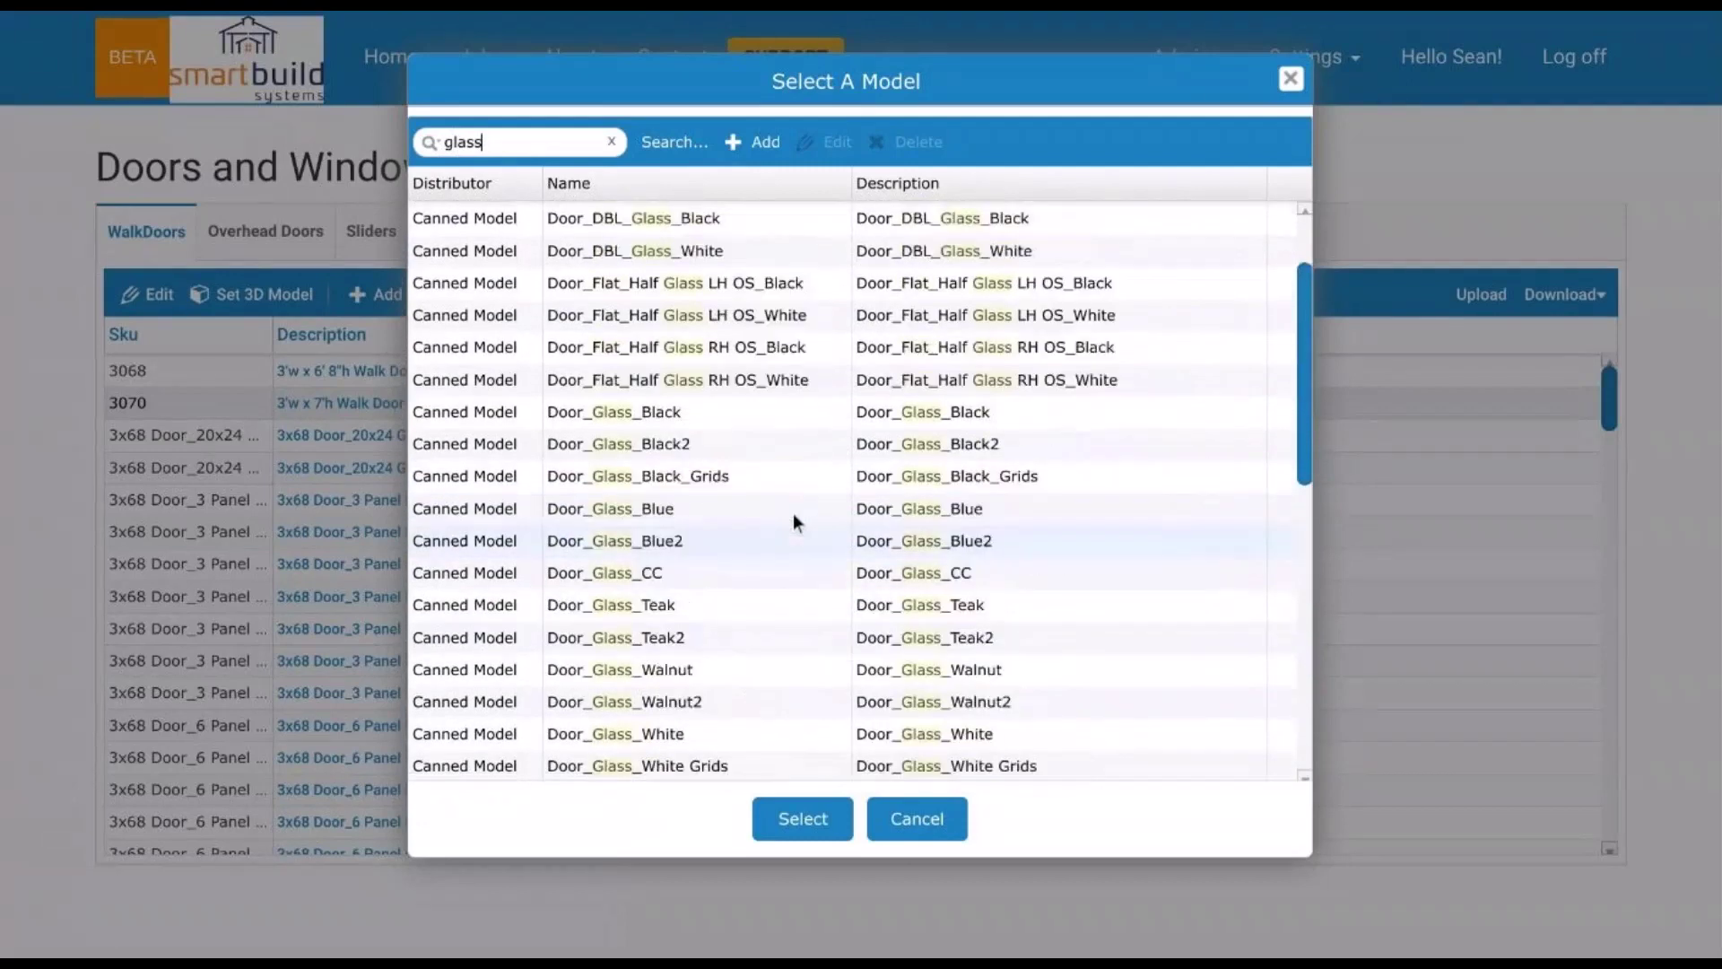
scroll(786, 512, "up", 2)
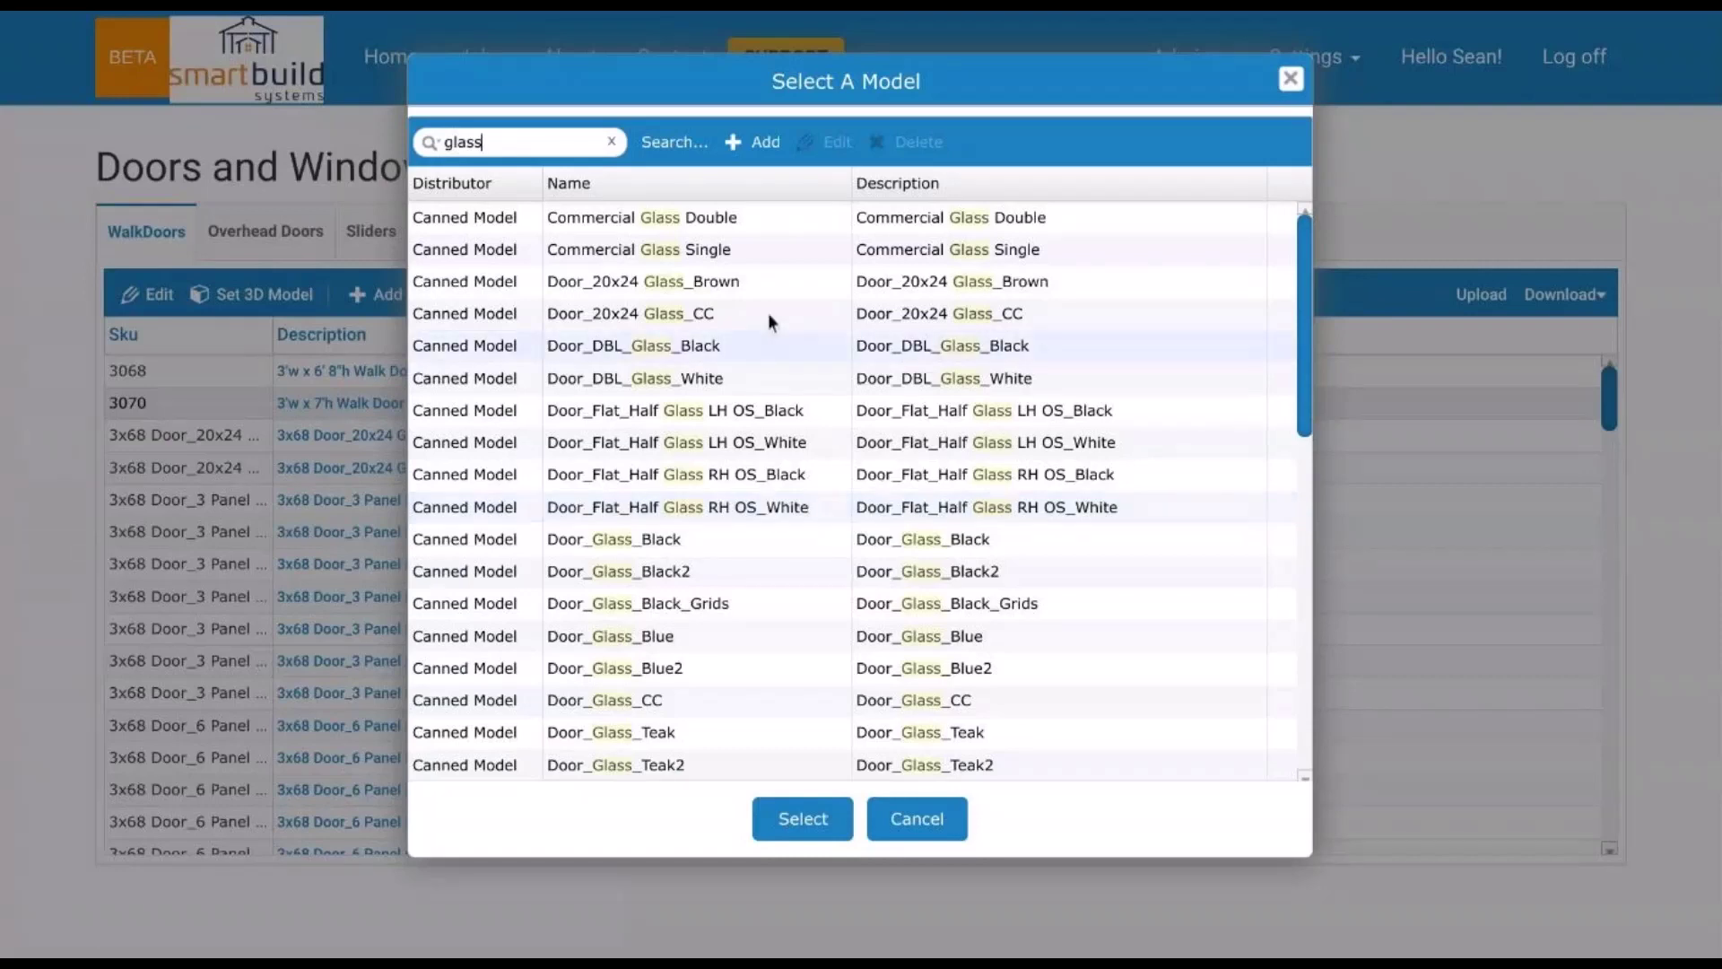
scroll(797, 247, "down", 3)
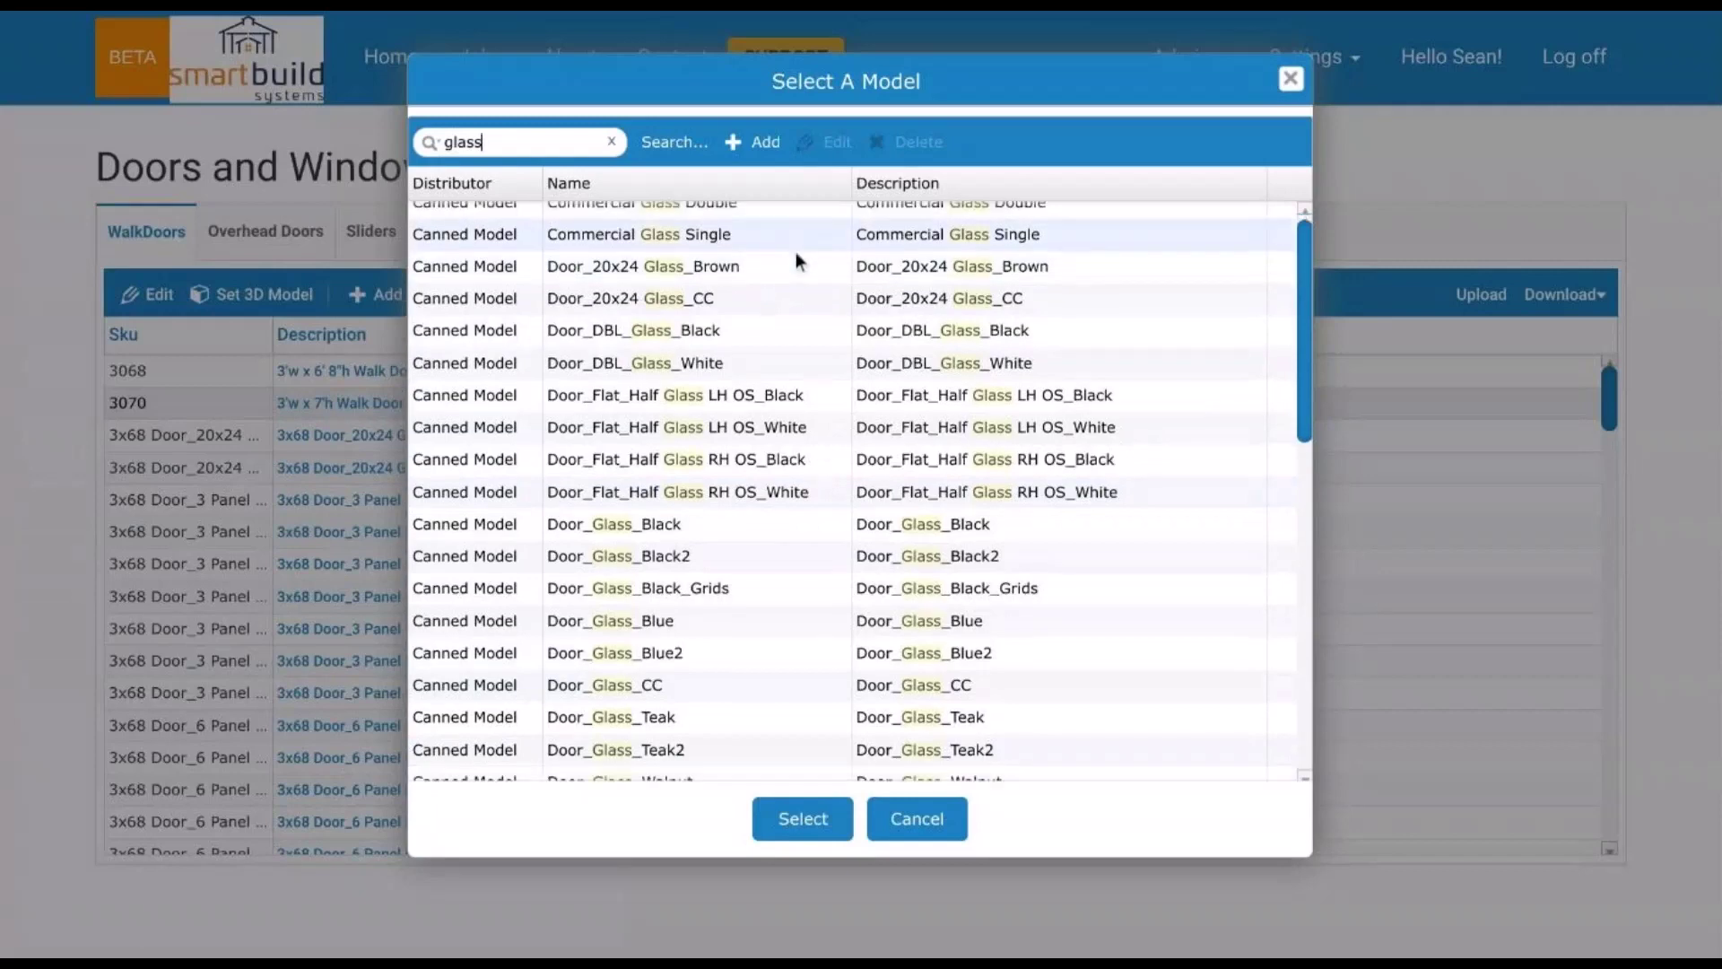
scroll(816, 517, "down", 8)
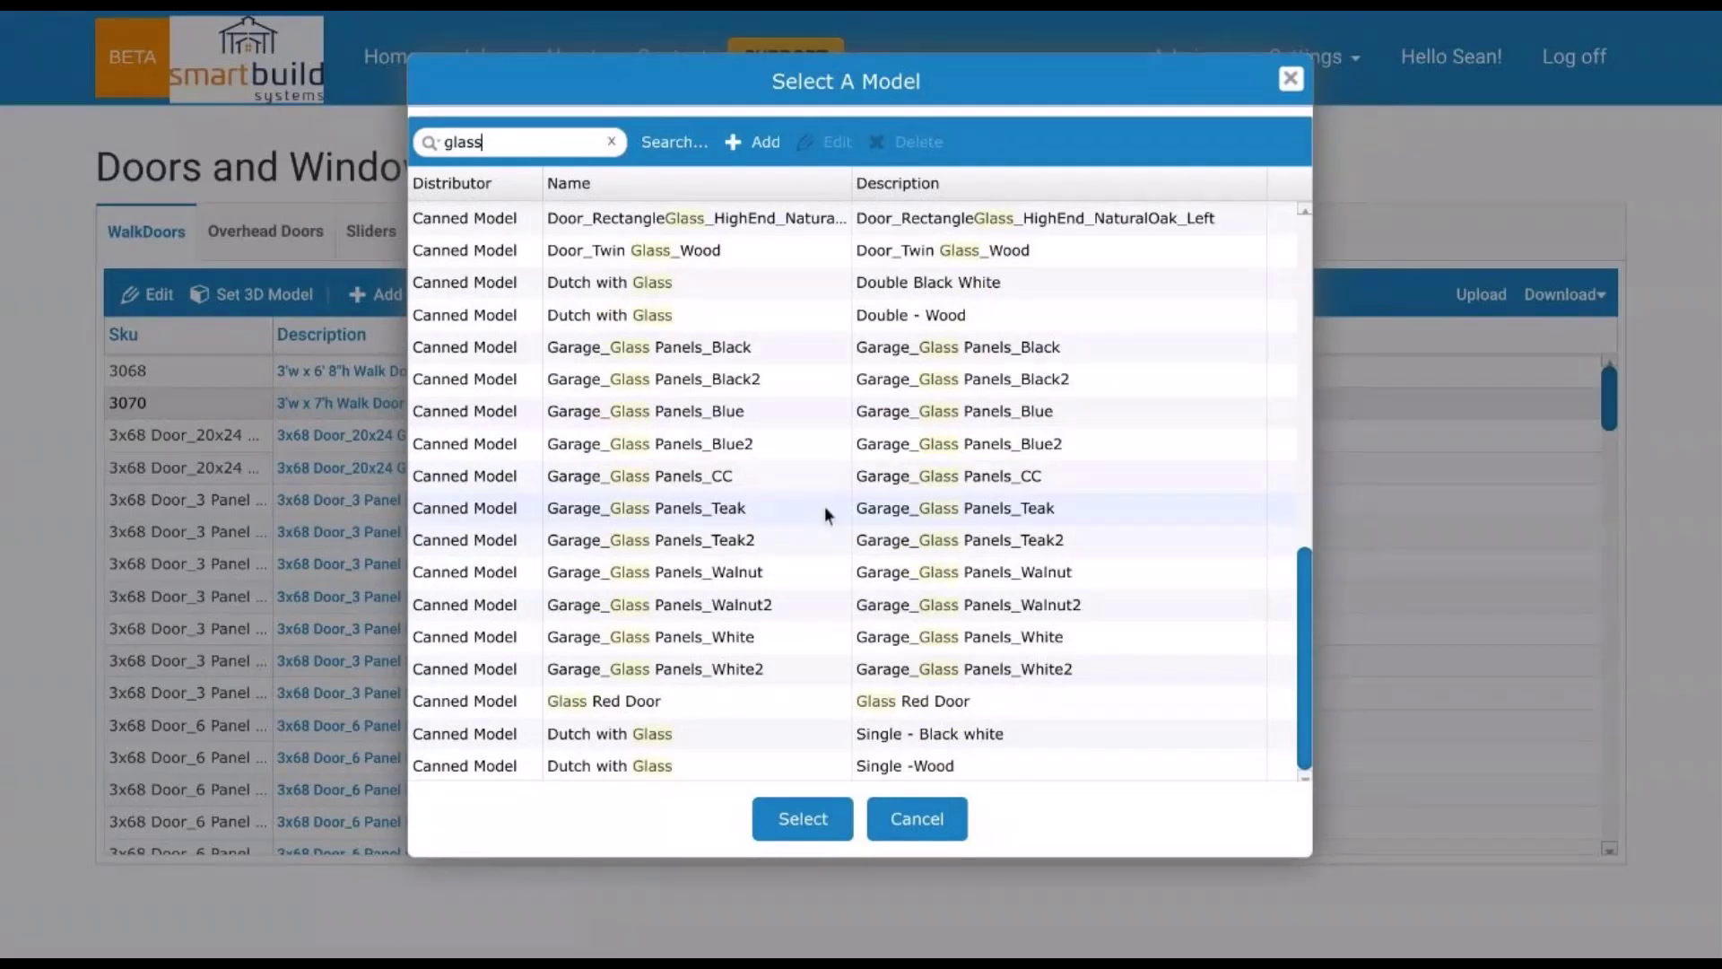
scroll(824, 512, "up", 6)
scroll(824, 510, "up", 3)
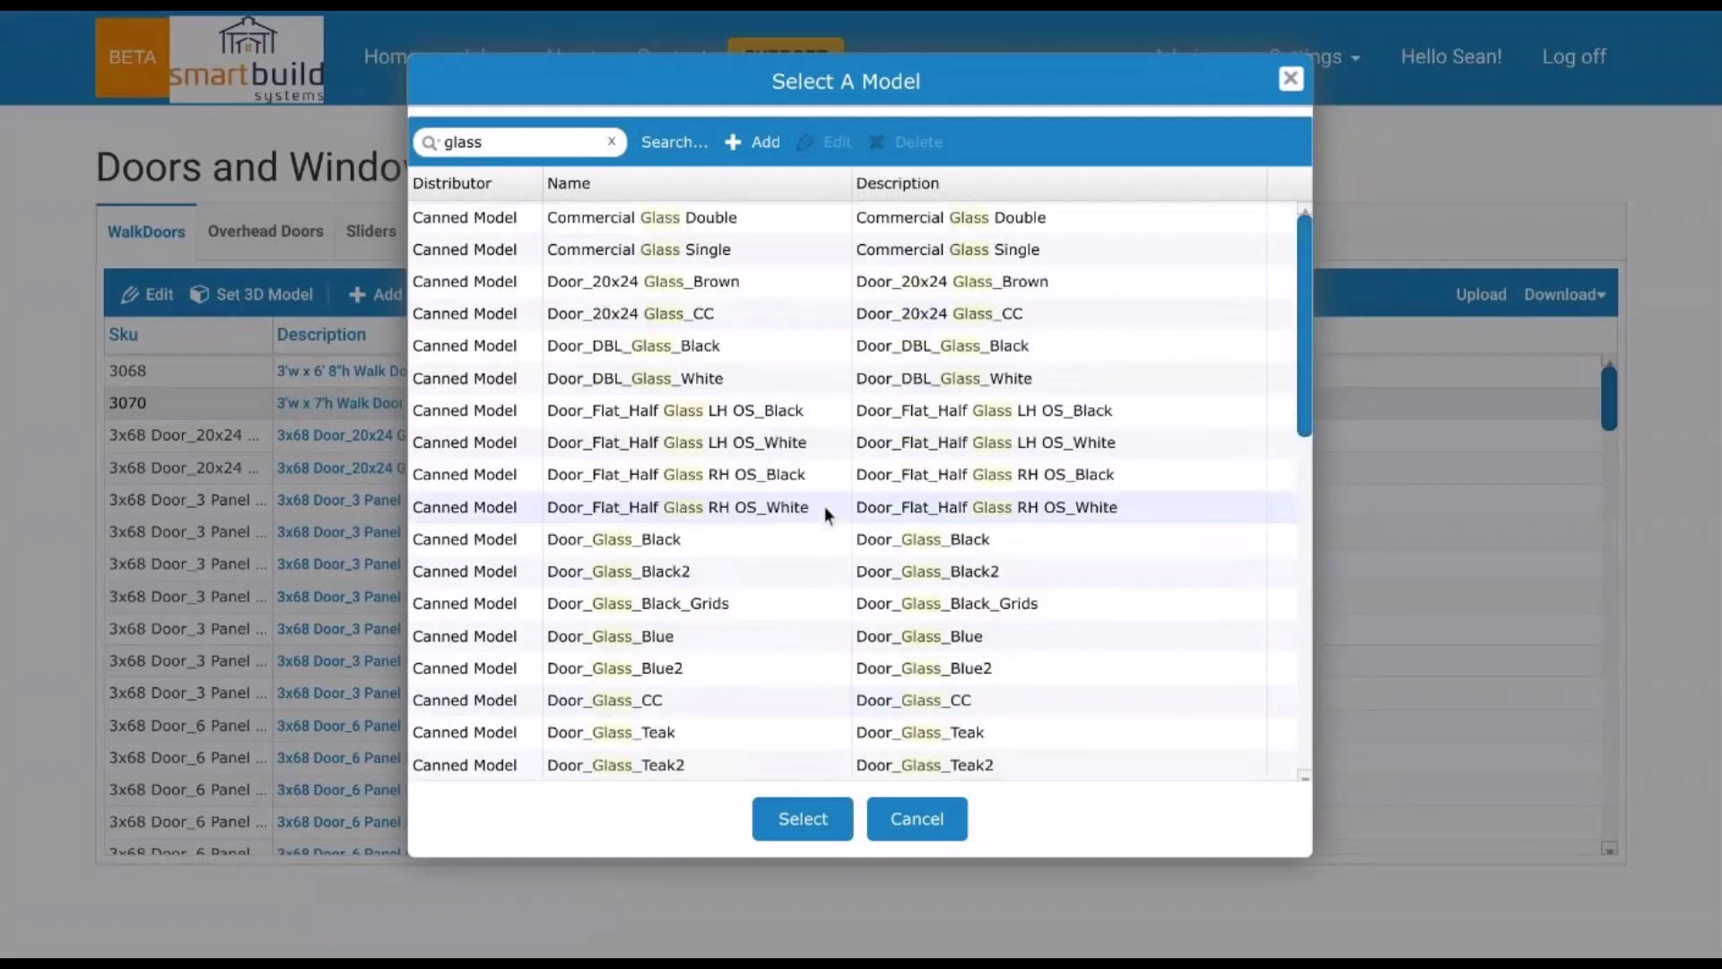
left_click(916, 819)
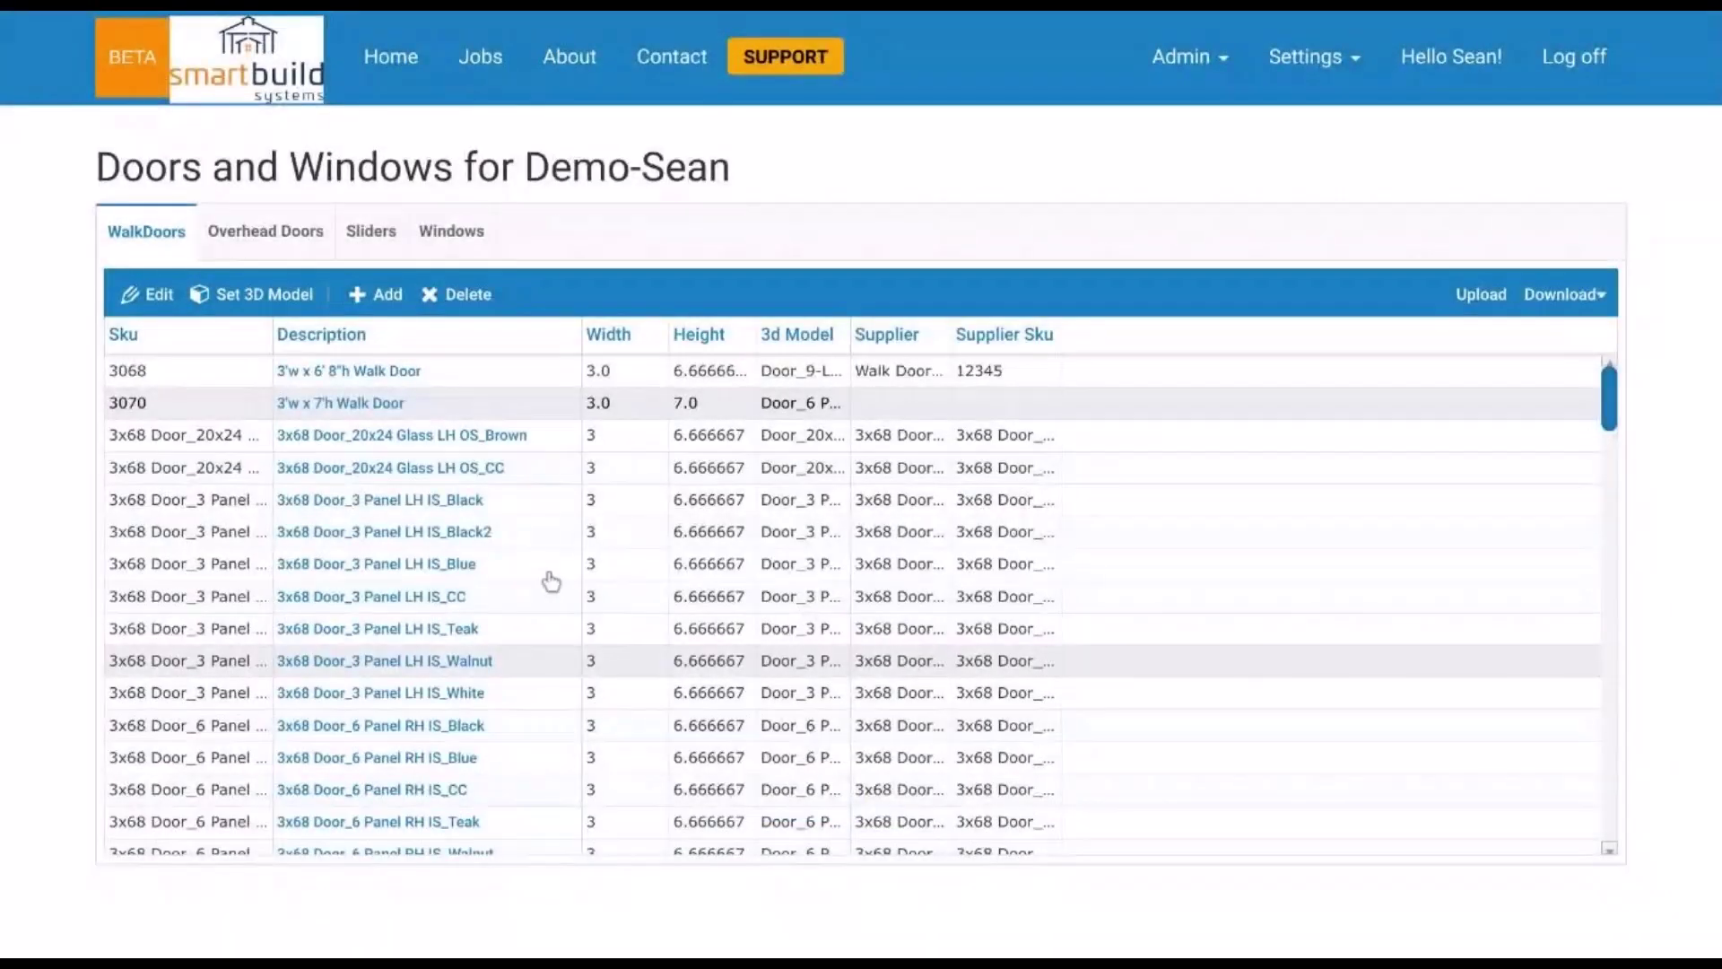
- Open the 10'w x 12'h Overhead door from the overhead doors list for editing and view its 3D preview
left_click(300, 235)
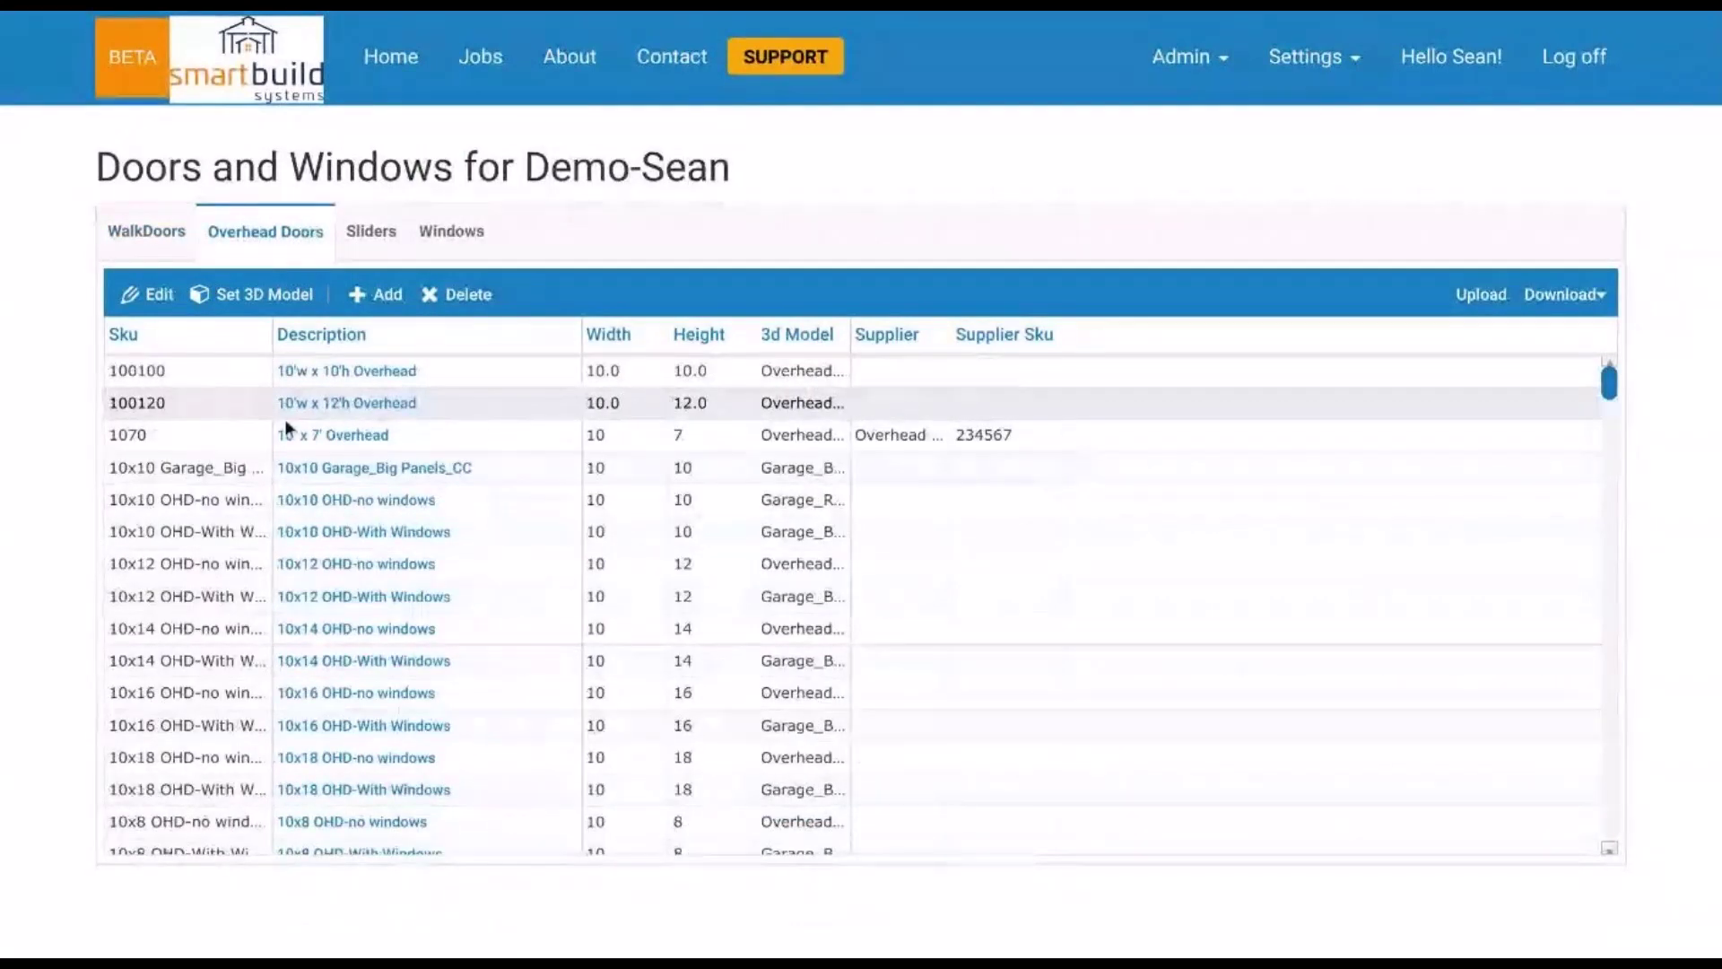
left_click(468, 416)
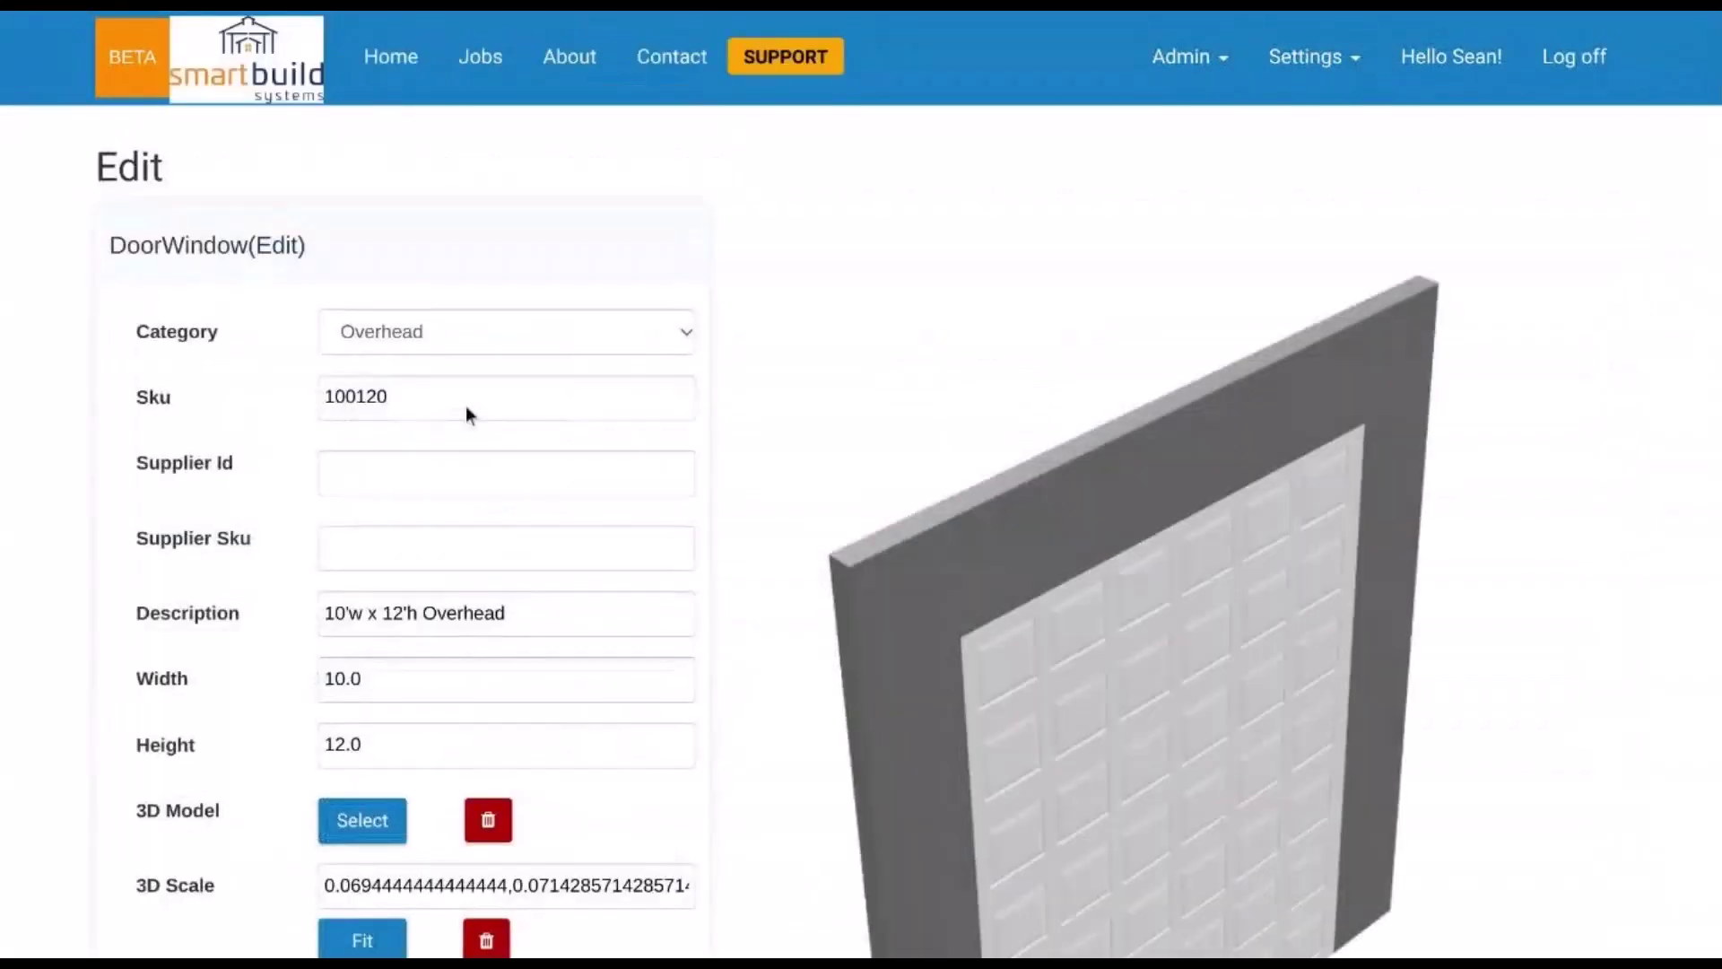
left_click_drag(1266, 669, 1243, 462)
scroll(793, 599, "down", 1)
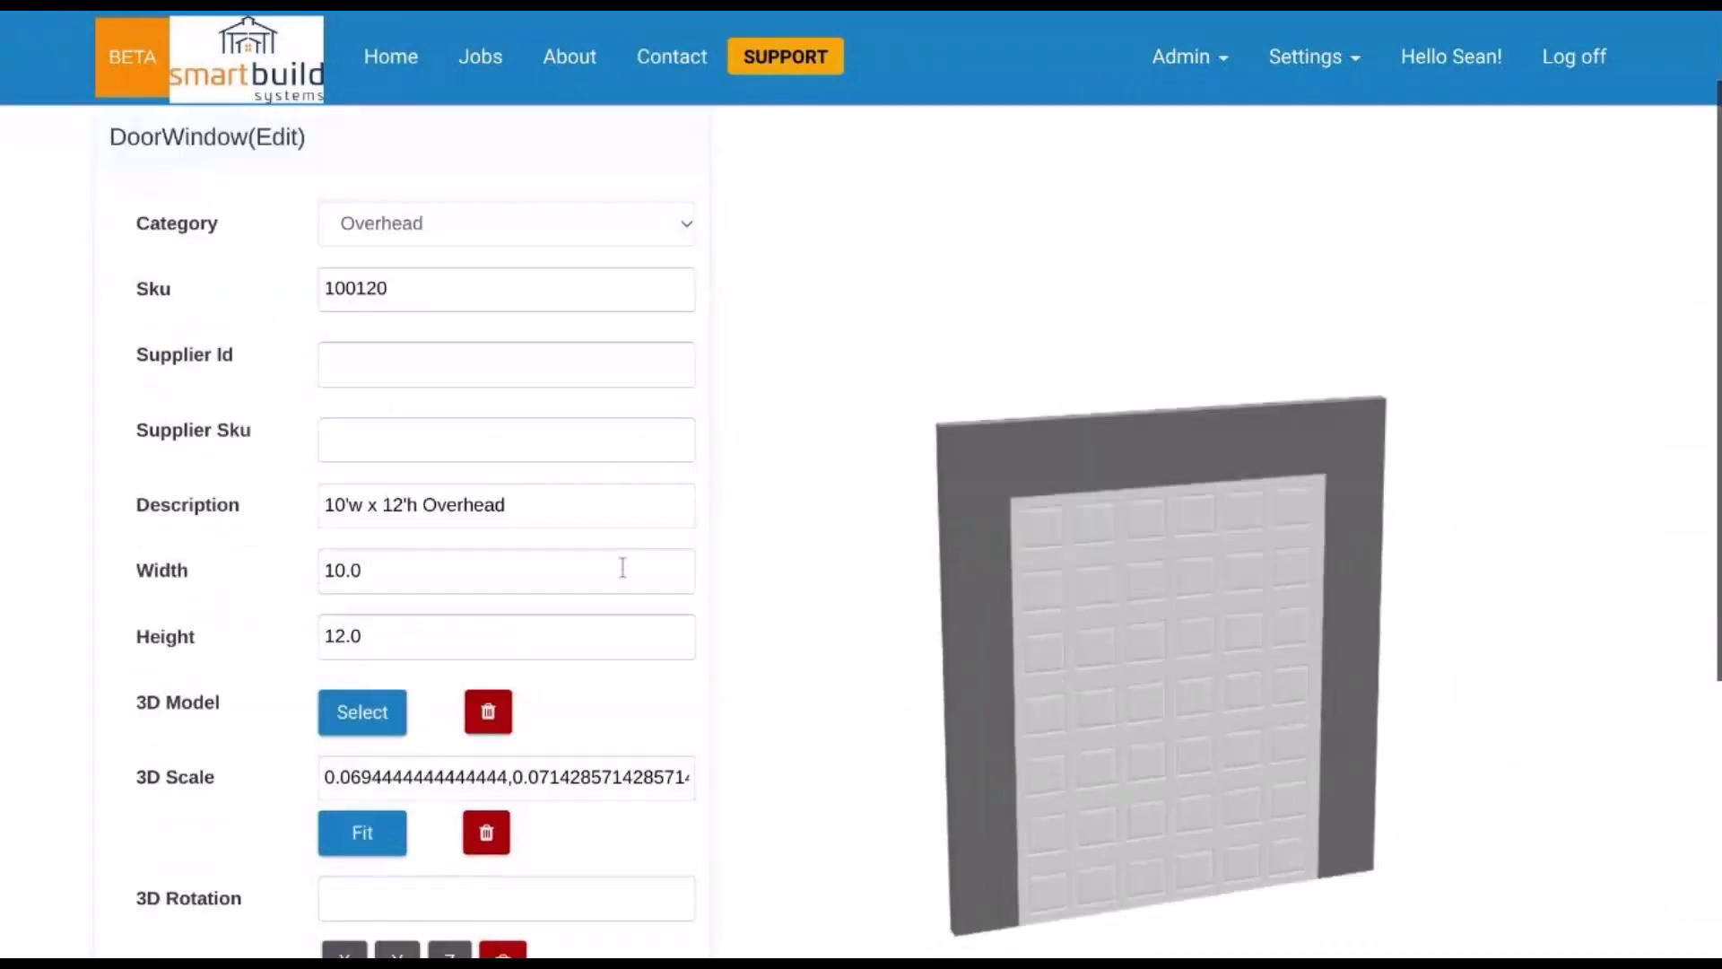
scroll(622, 568, "down", 1)
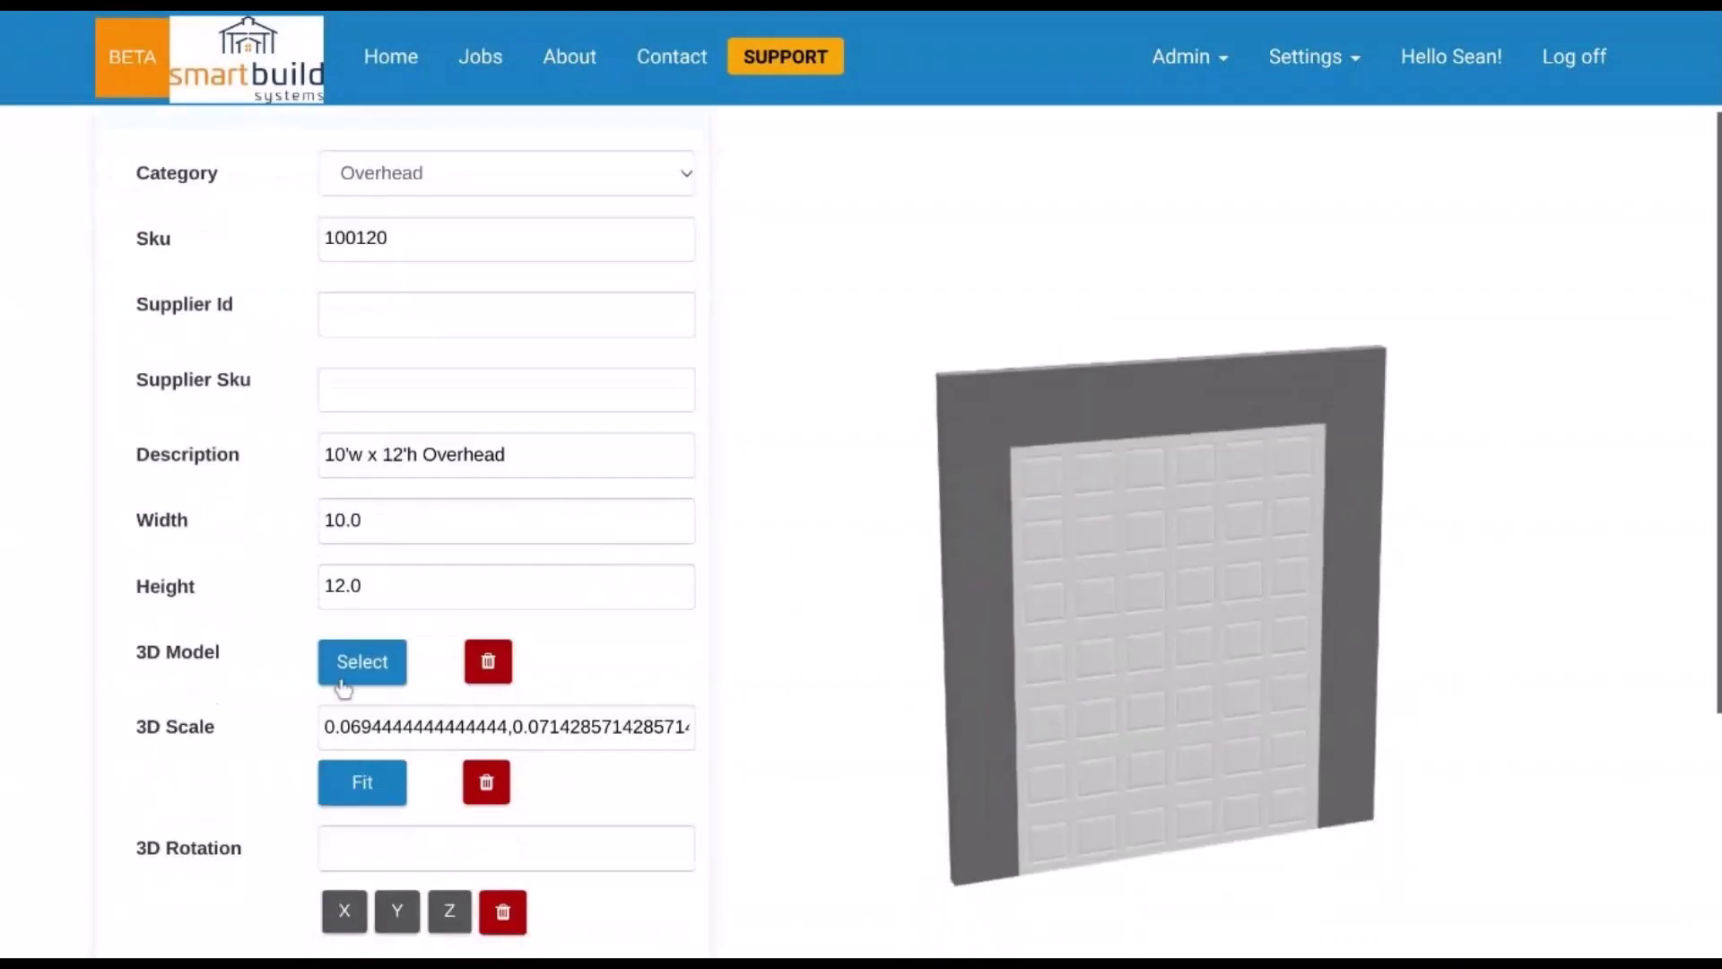
- Search the 3D models for "glass" and assign the Commercial Glass Double model to the overhead door
left_click(360, 664)
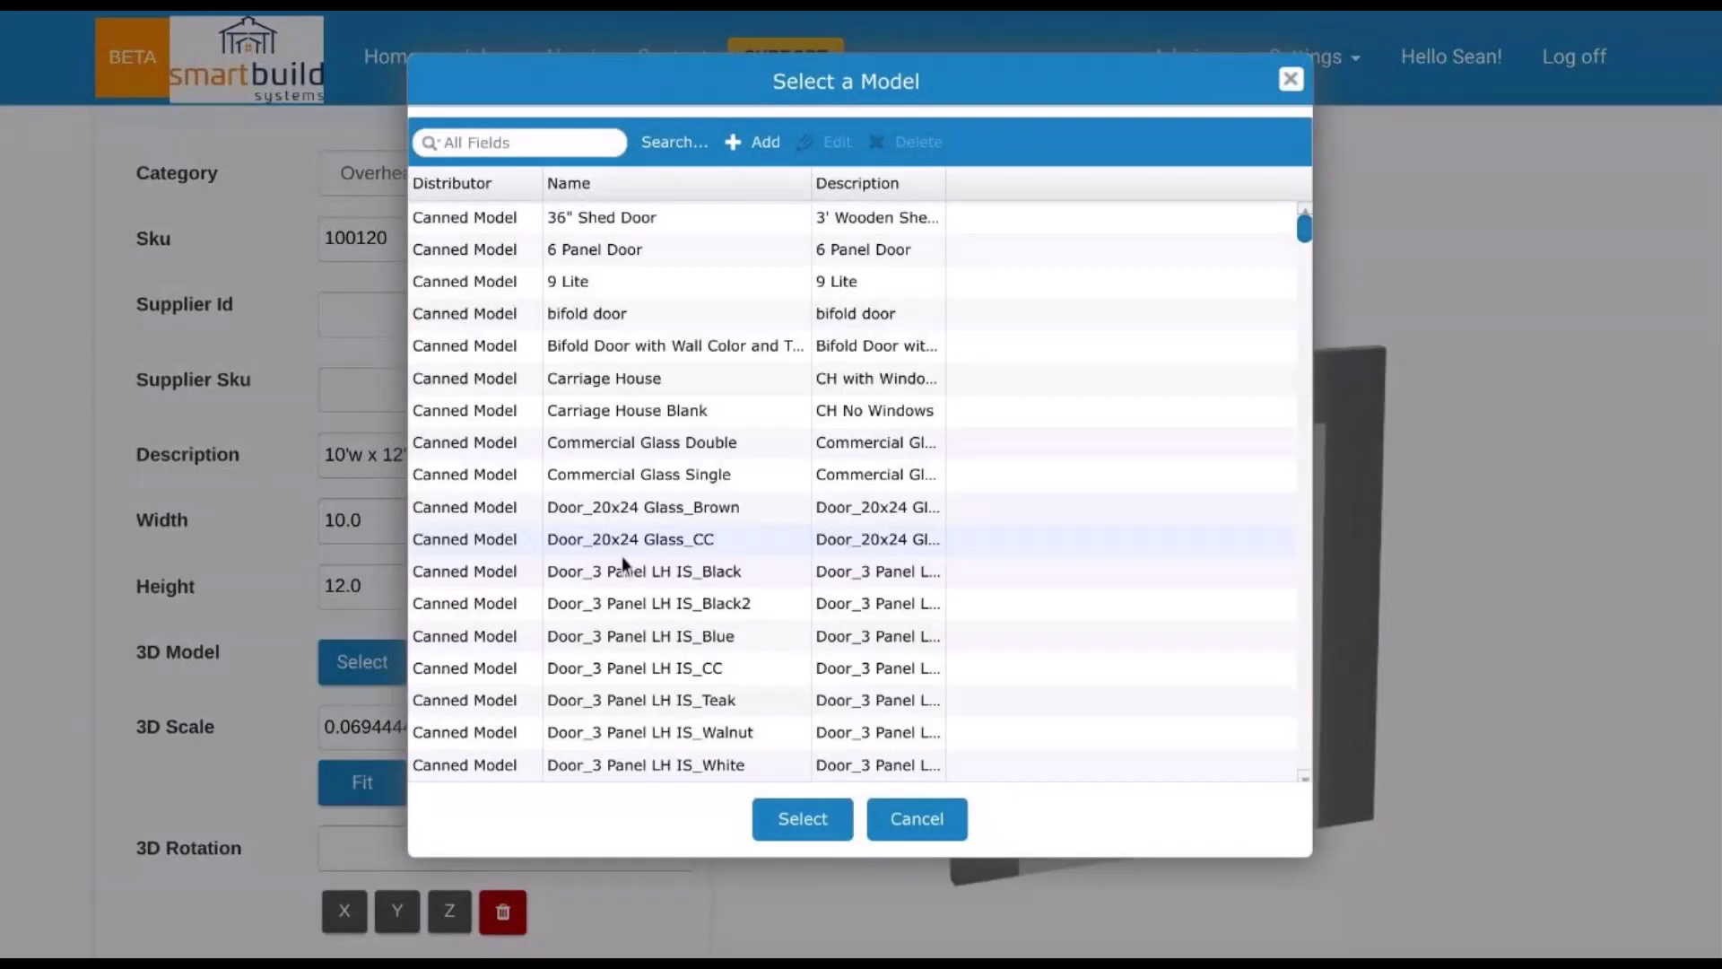
left_click_drag(889, 86, 567, 104)
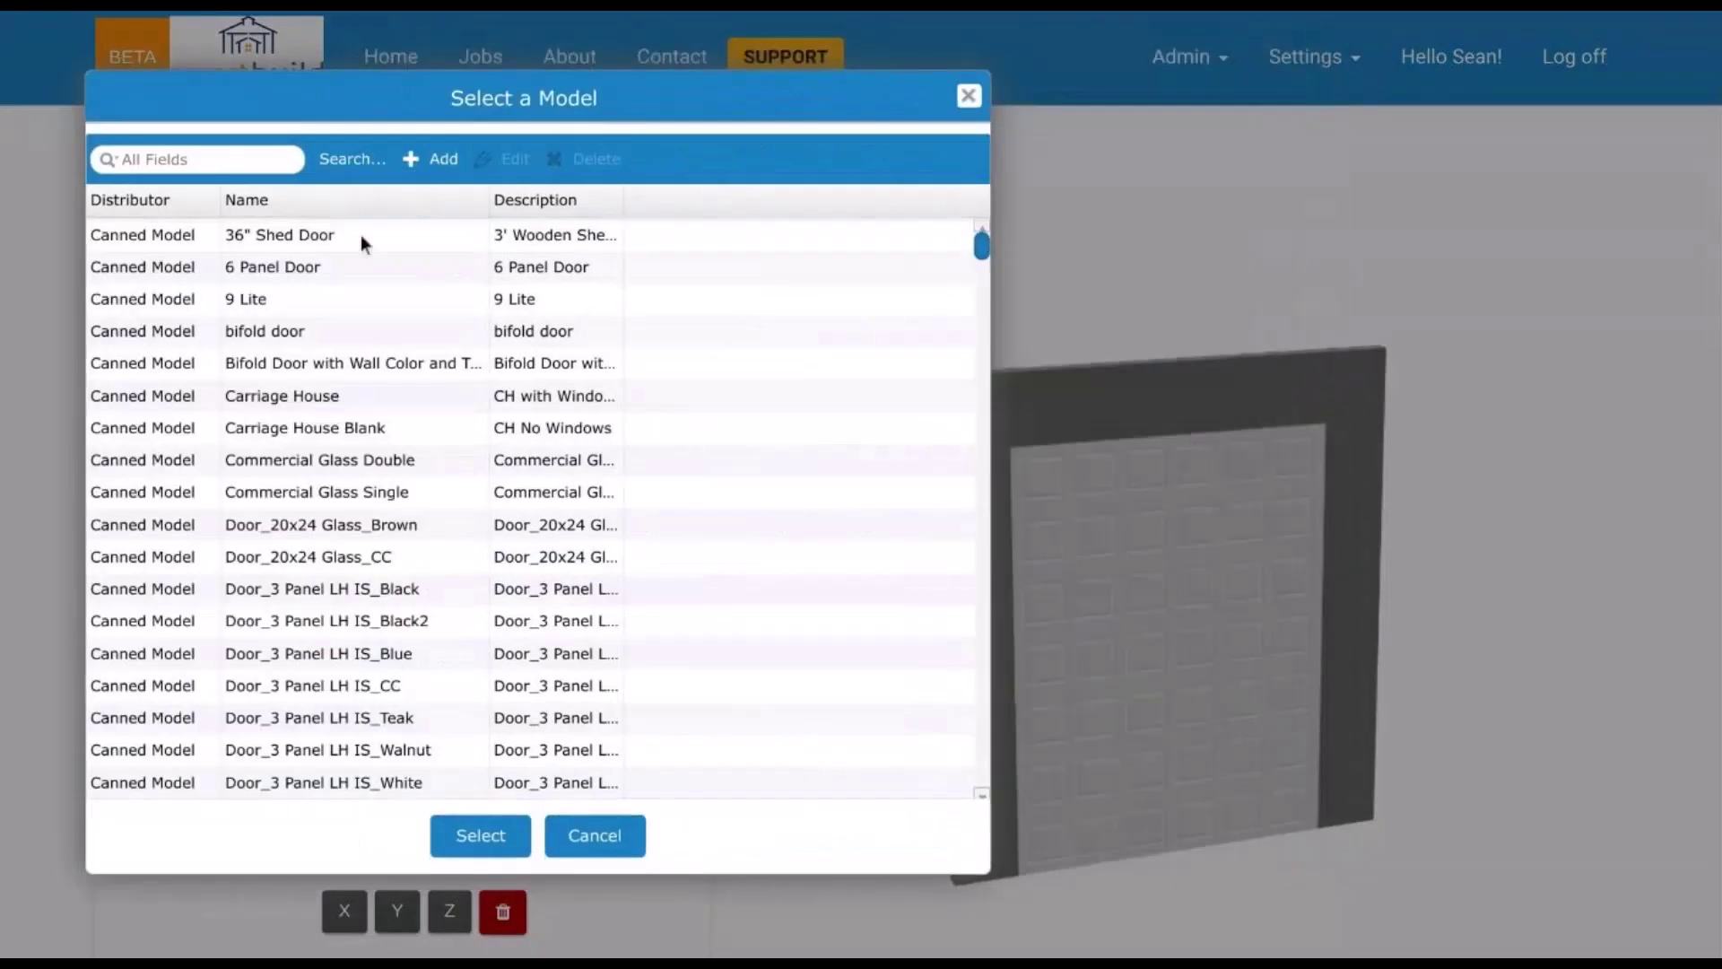
left_click(231, 152)
type("glass")
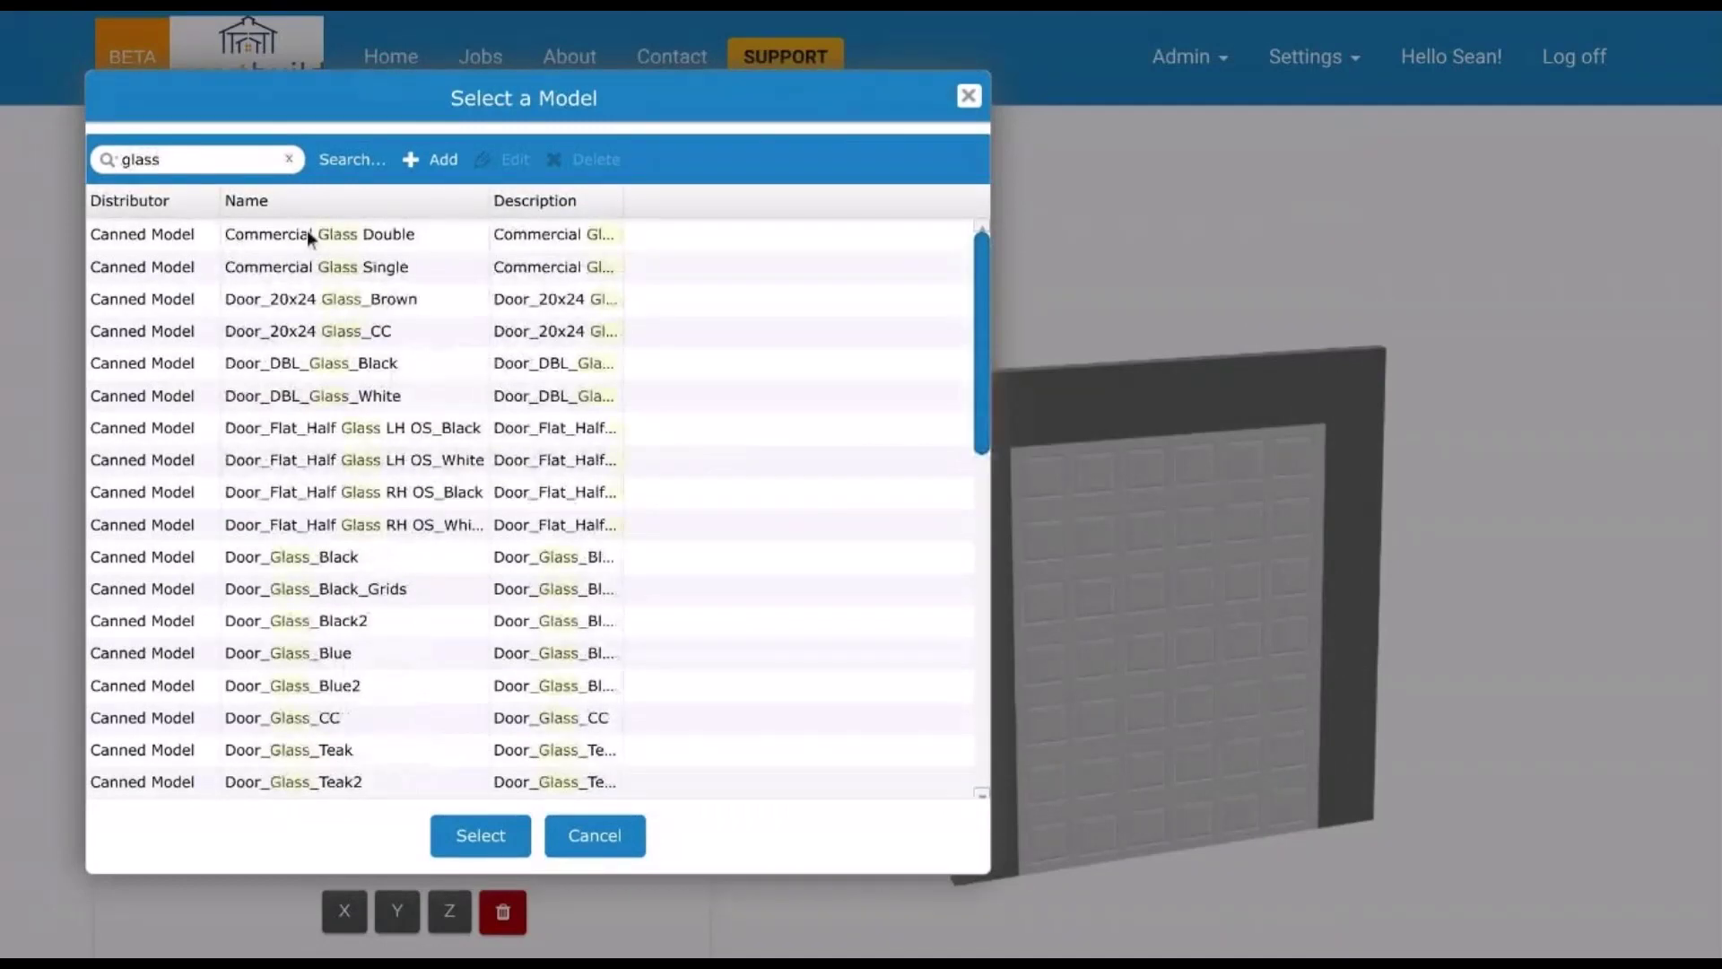
left_click(344, 235)
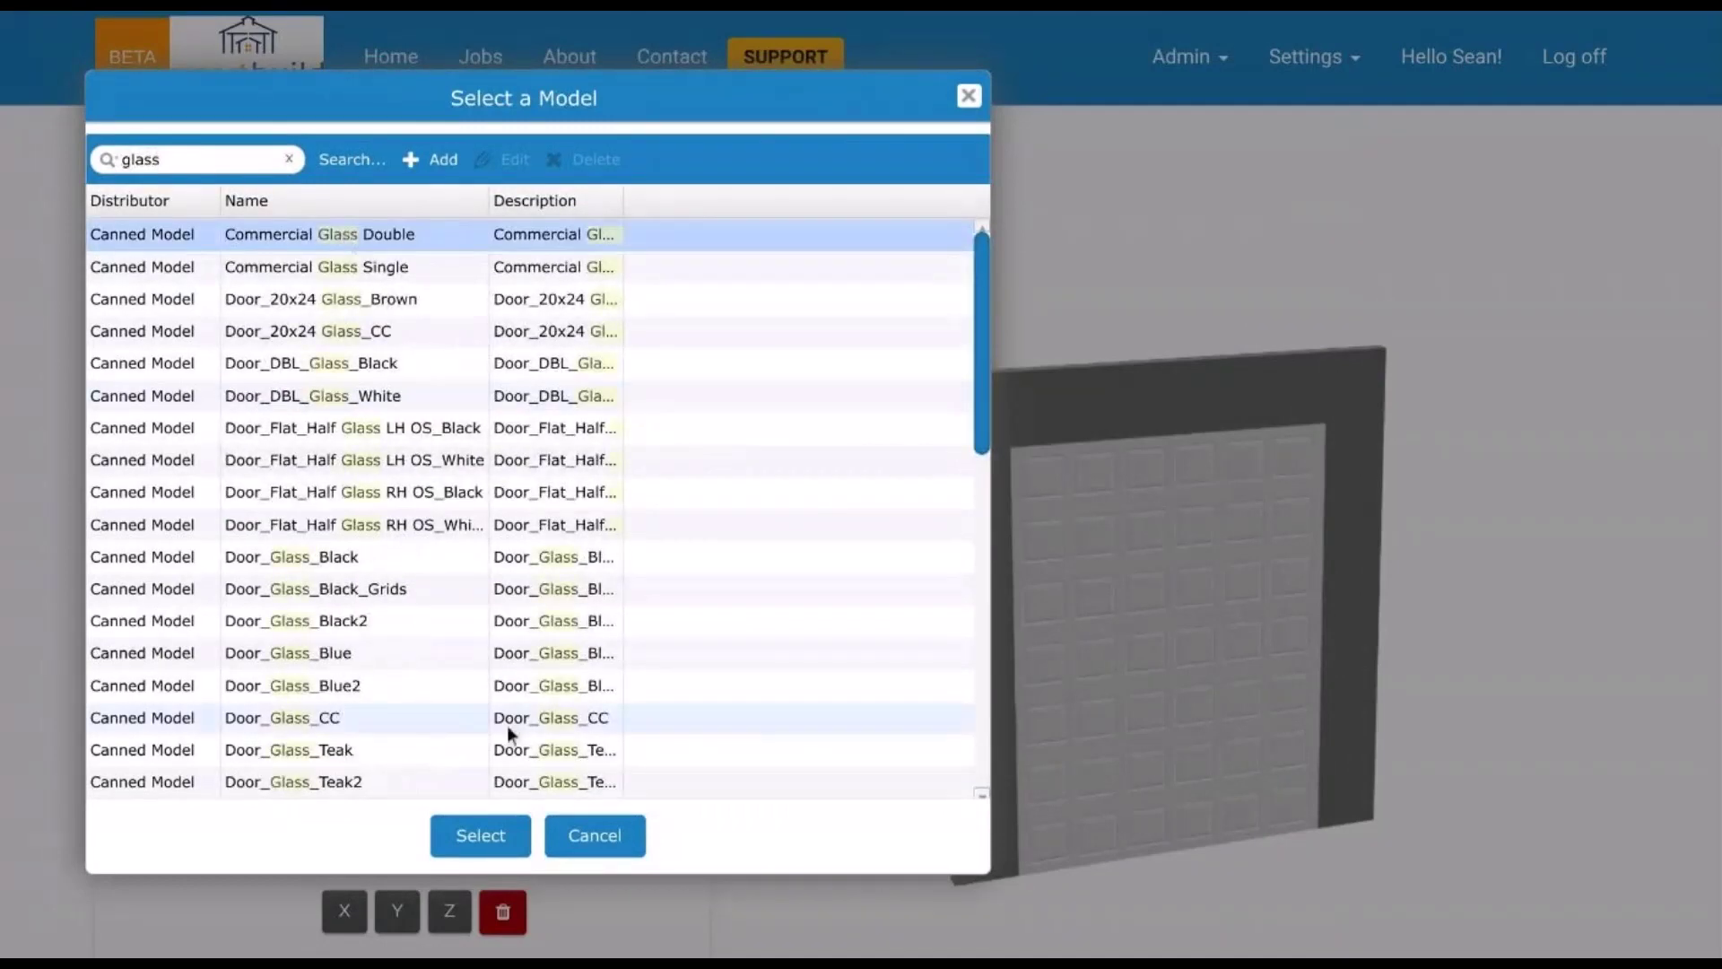
left_click(481, 836)
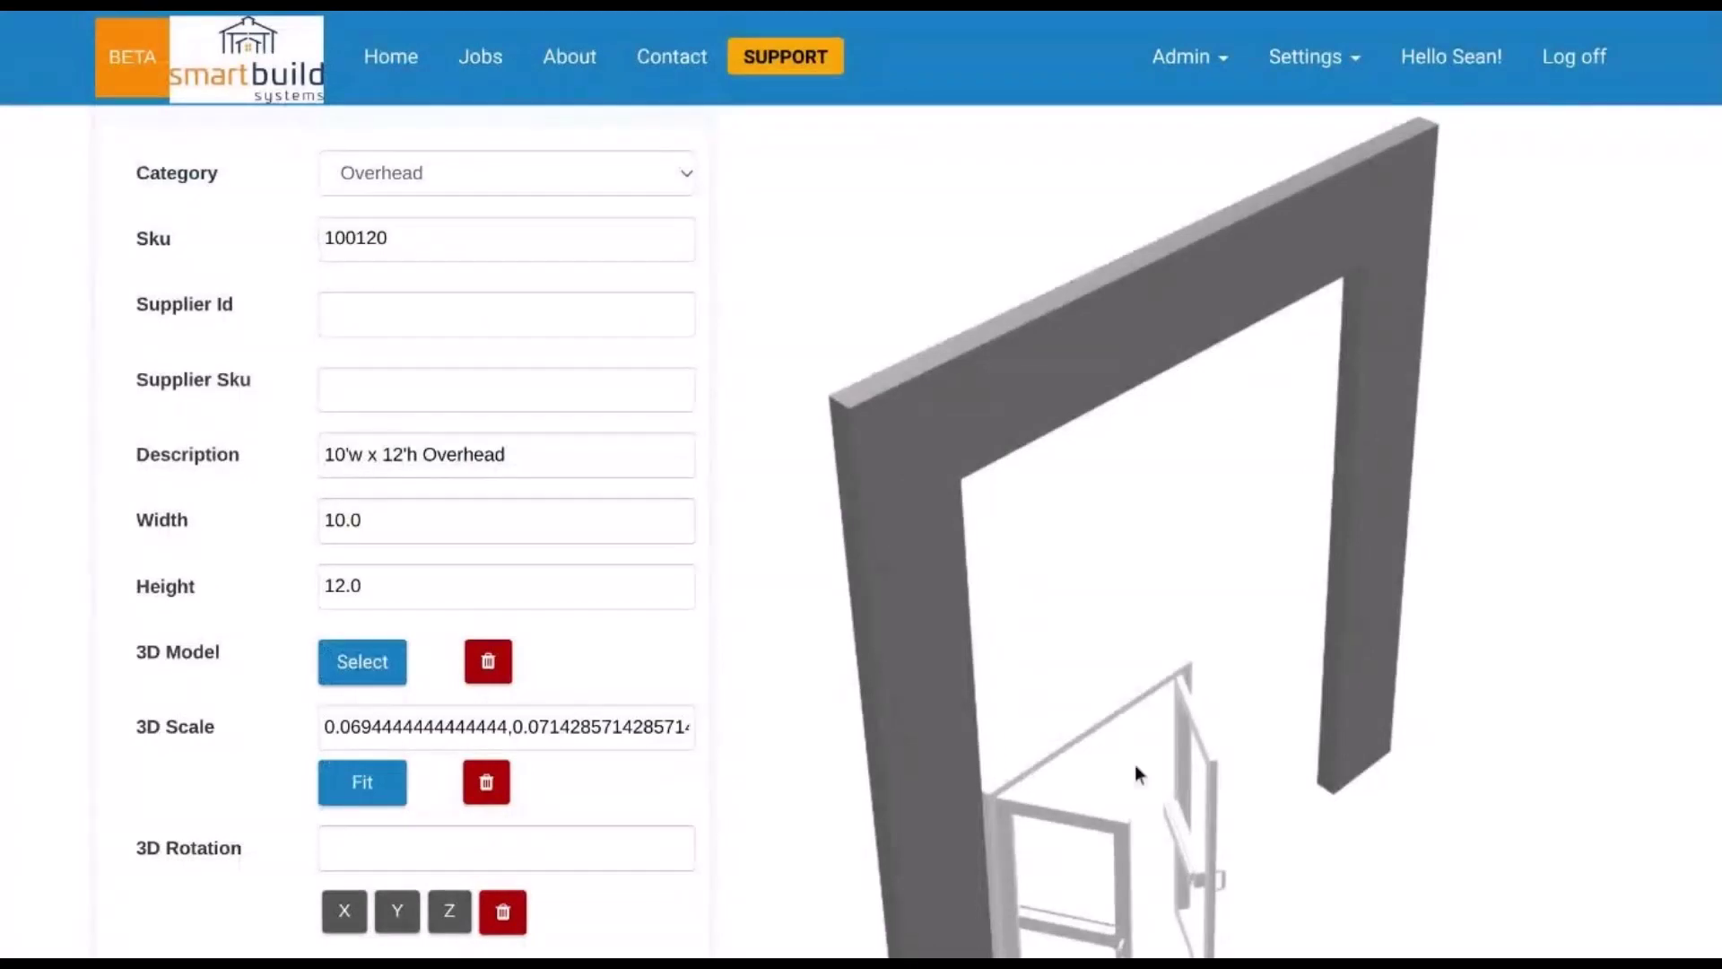
- Fit the Commercial Glass Double model to the 10'w x 12'h opening and inspect it in the 3D preview
left_click_drag(1147, 626, 1175, 706)
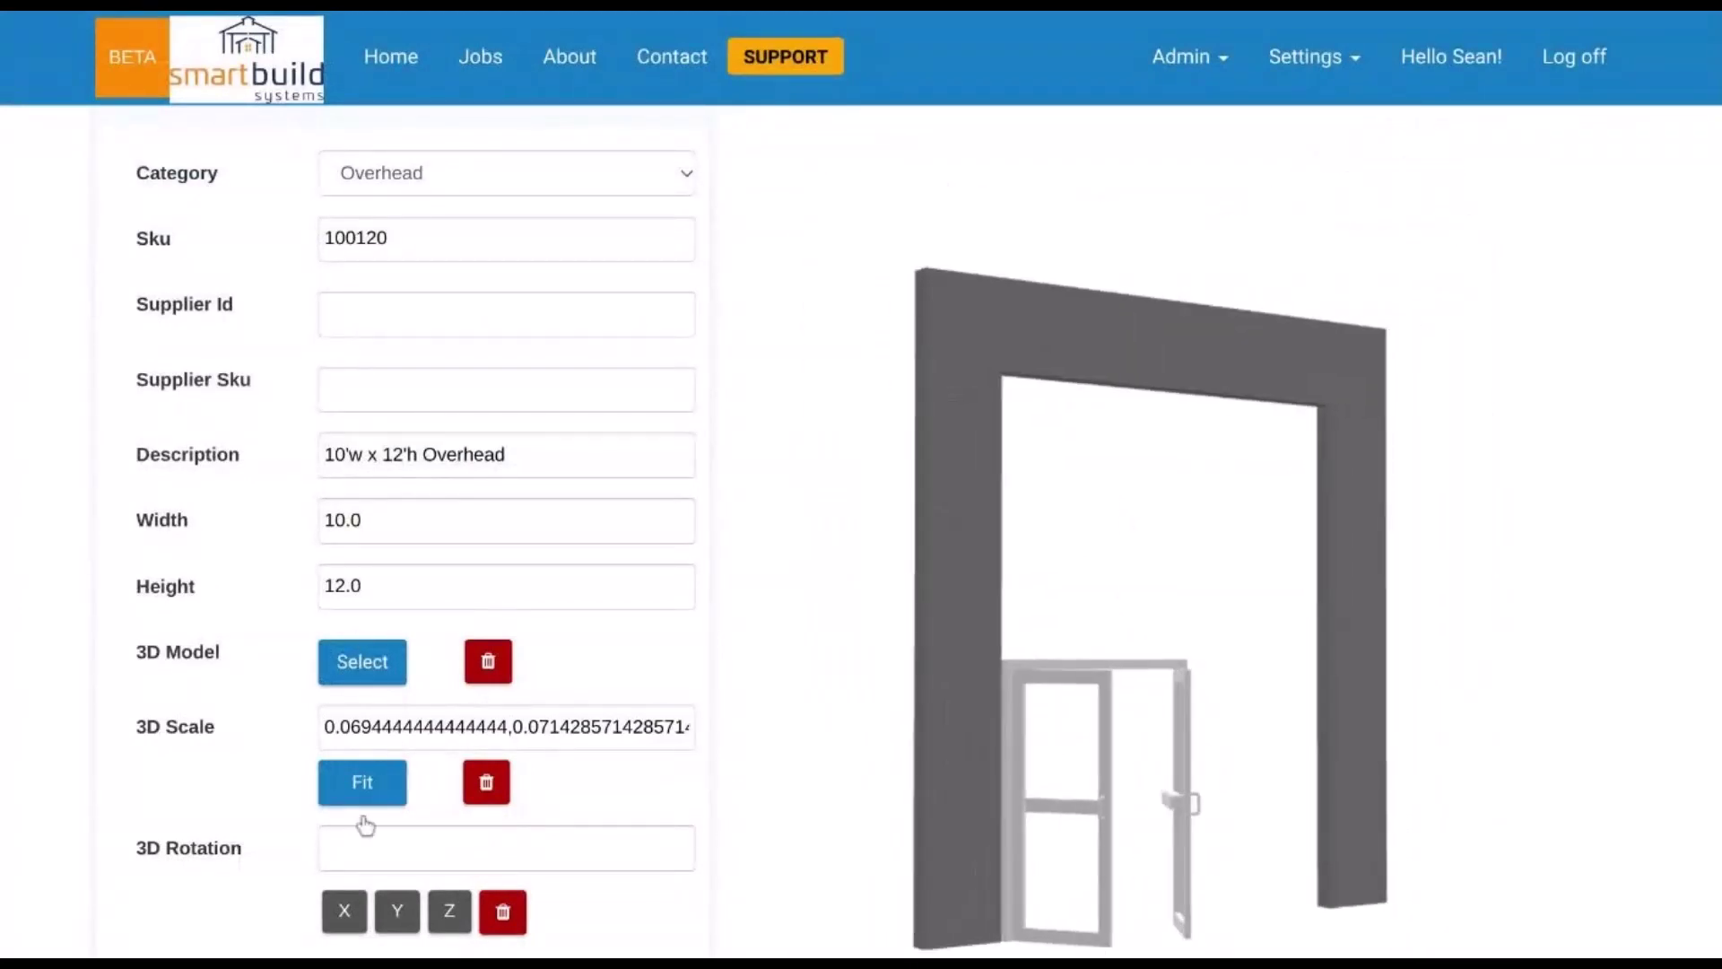
left_click(389, 798)
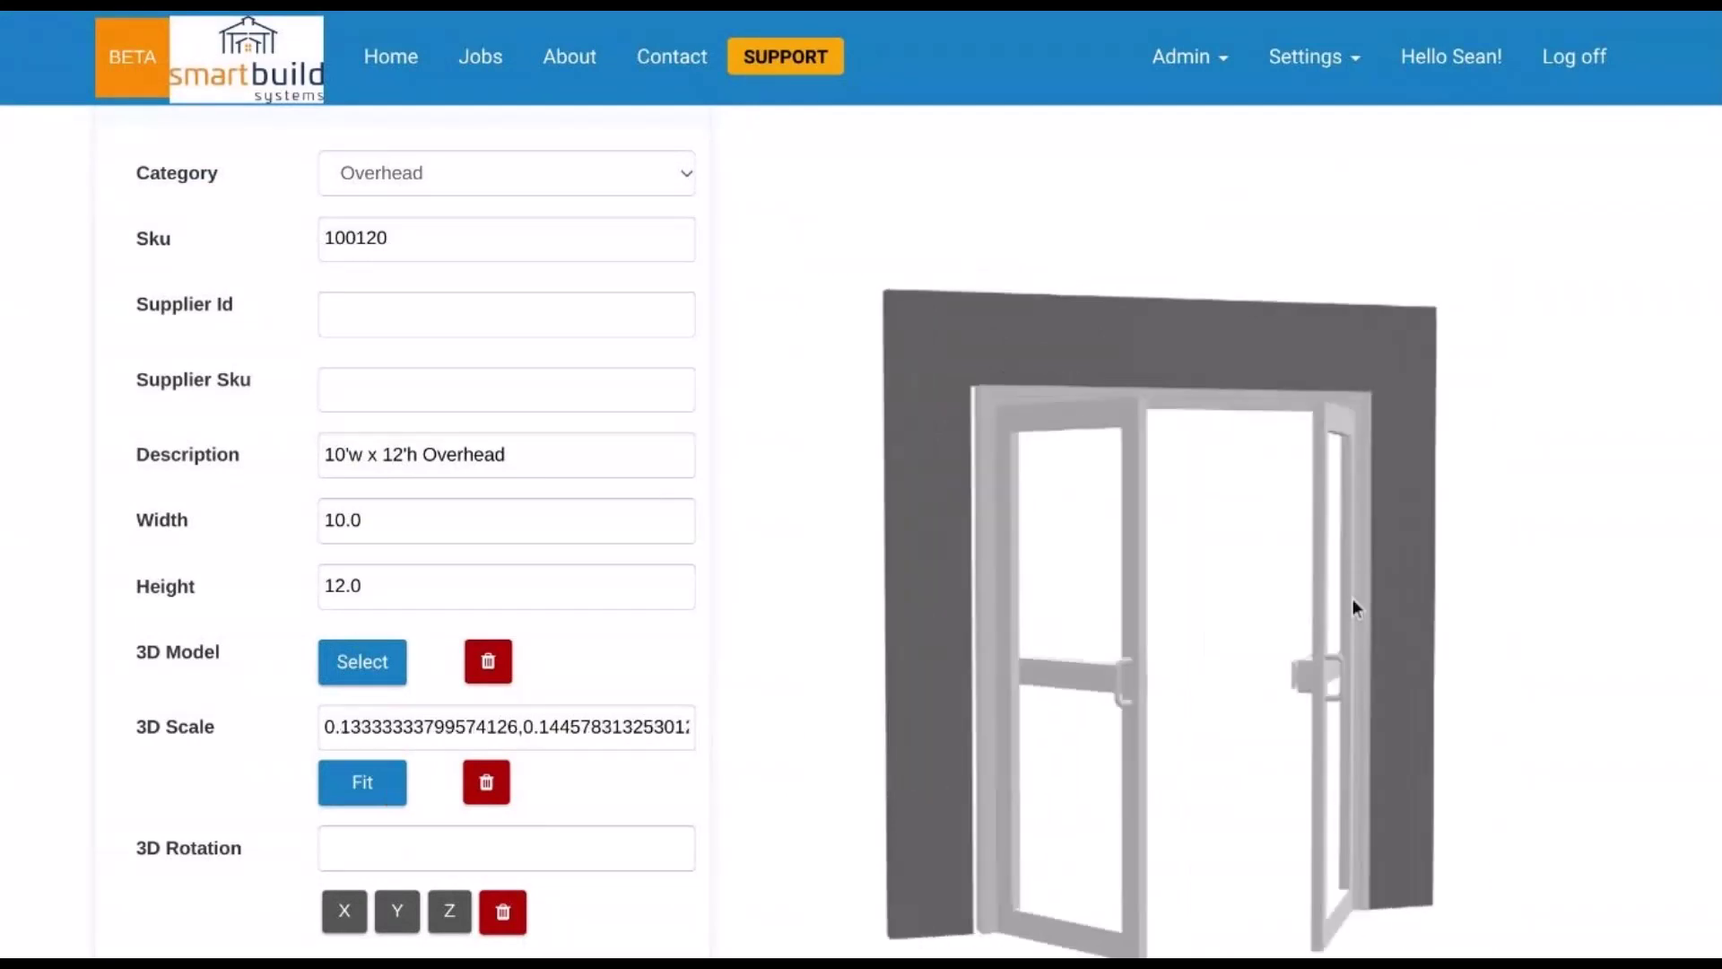
mouse_move(1353, 599)
left_mouse_down()
mouse_move(1134, 627)
mouse_move(1370, 628)
left_mouse_up()
left_click_drag(1370, 628, 1392, 611)
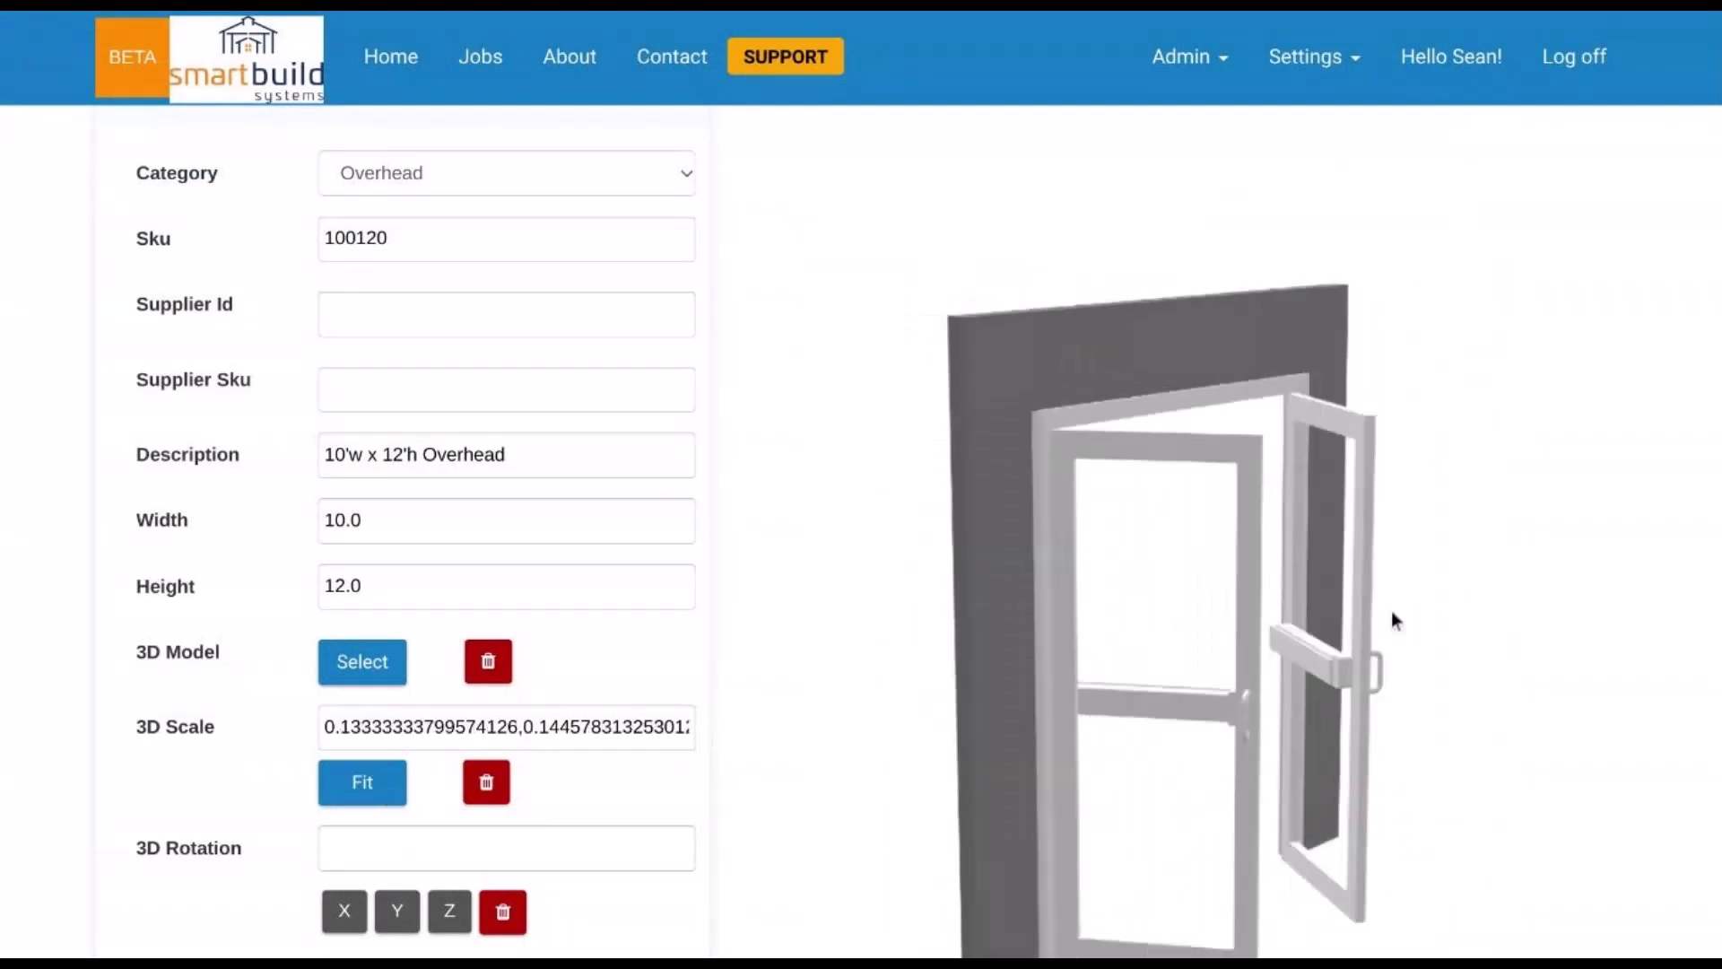
- Reopen the door's 3D model selection, search for "glass" and look through the matching door and garage models
left_click(381, 649)
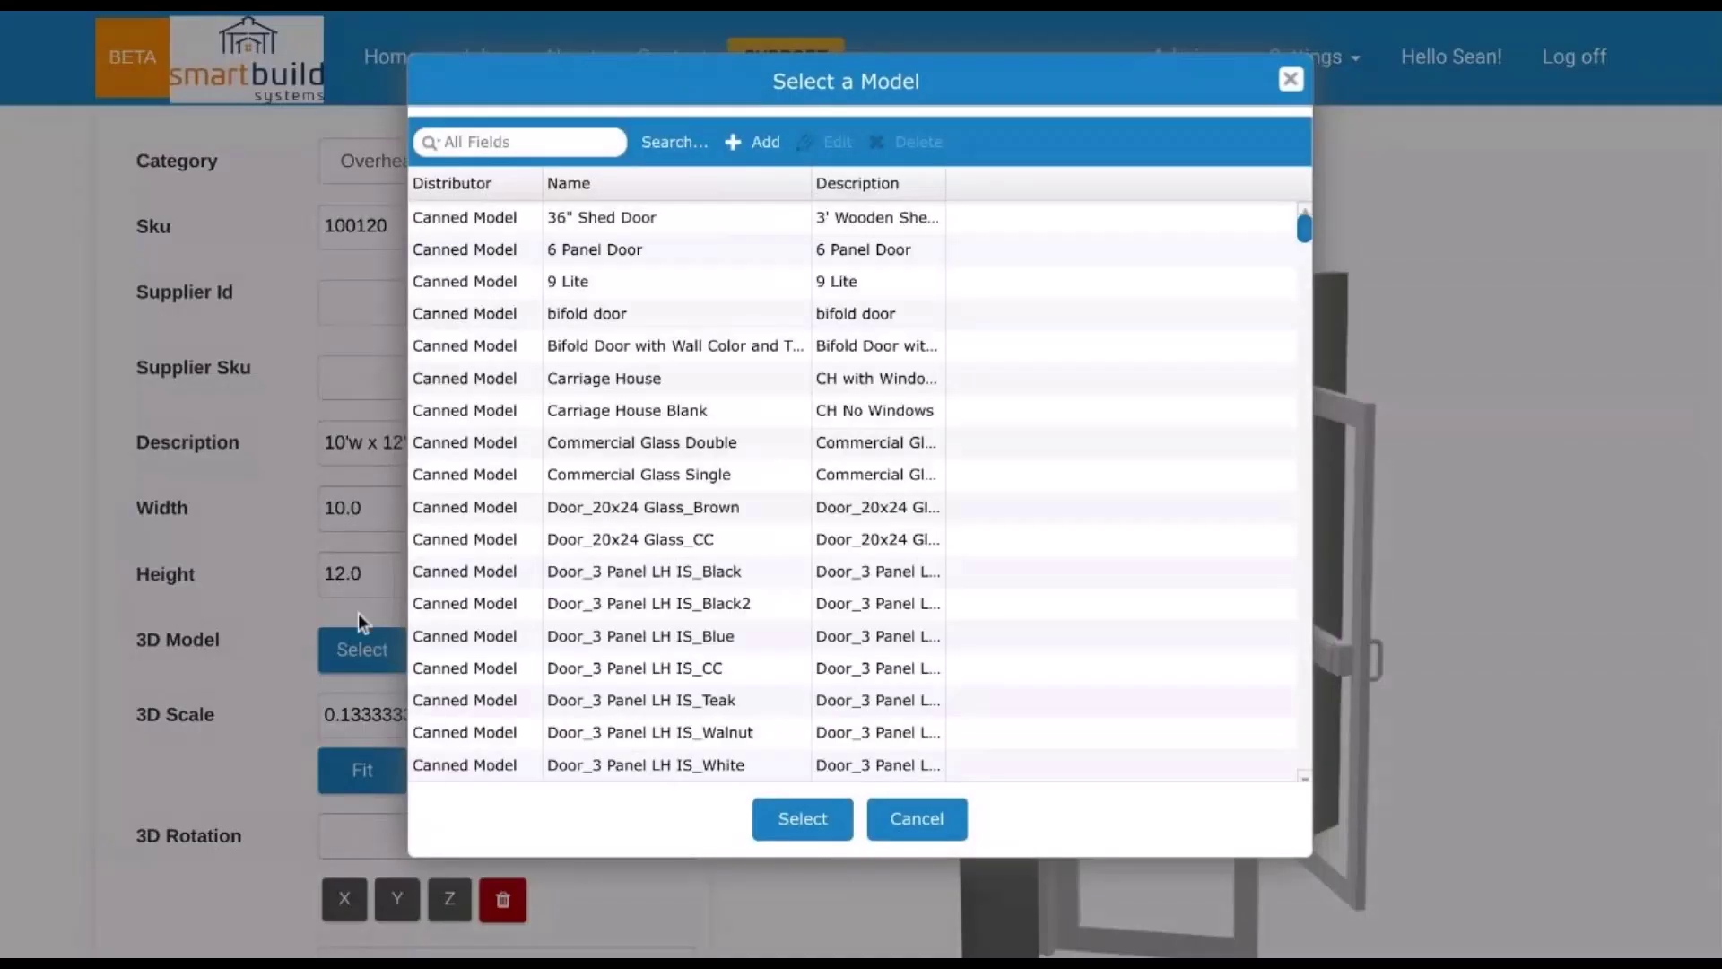
left_click(535, 135)
type("glass")
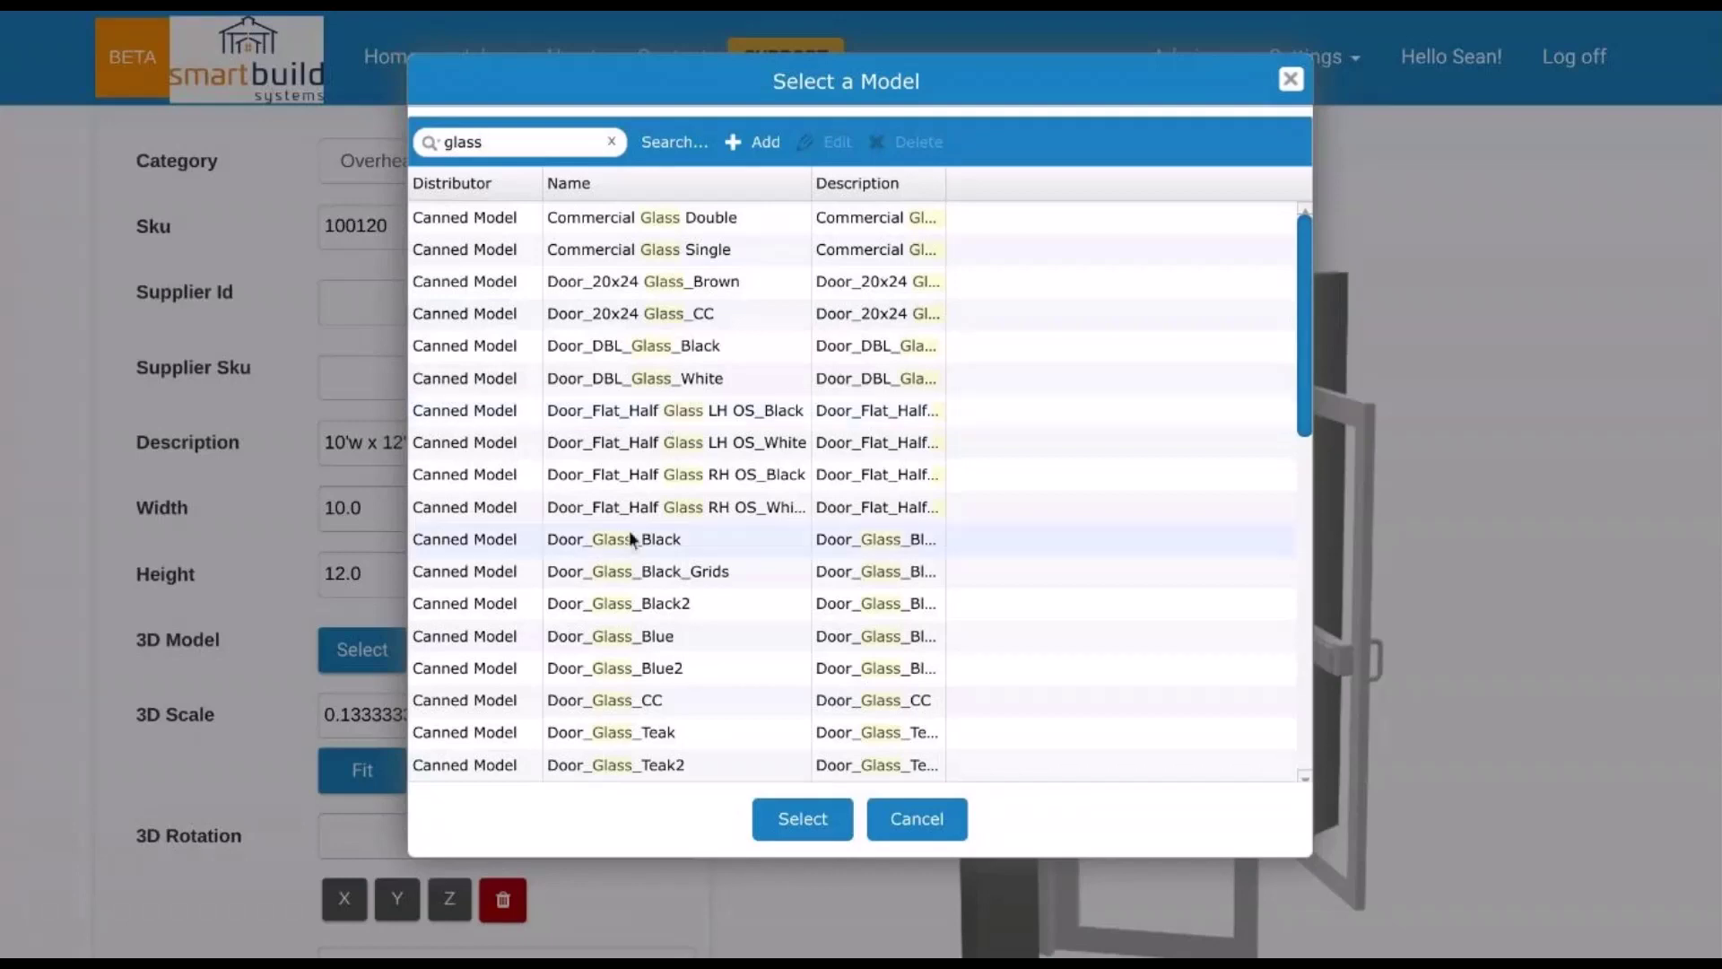
scroll(647, 529, "down", 4)
scroll(646, 529, "down", 3)
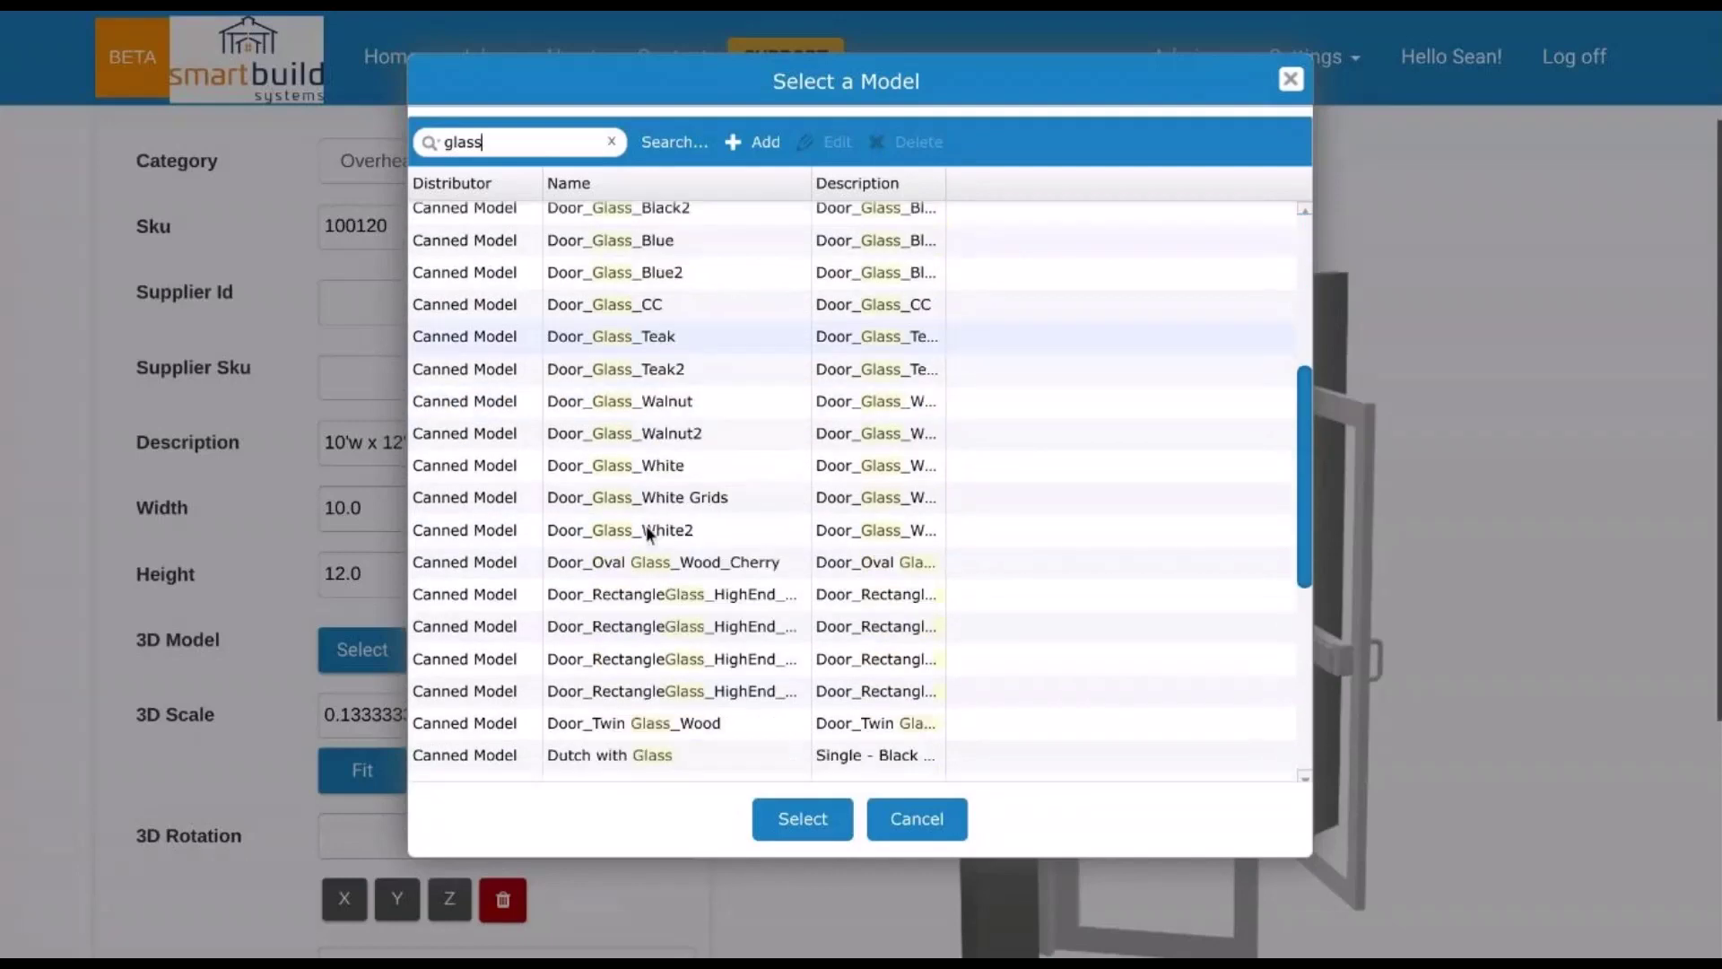
scroll(646, 526, "down", 3)
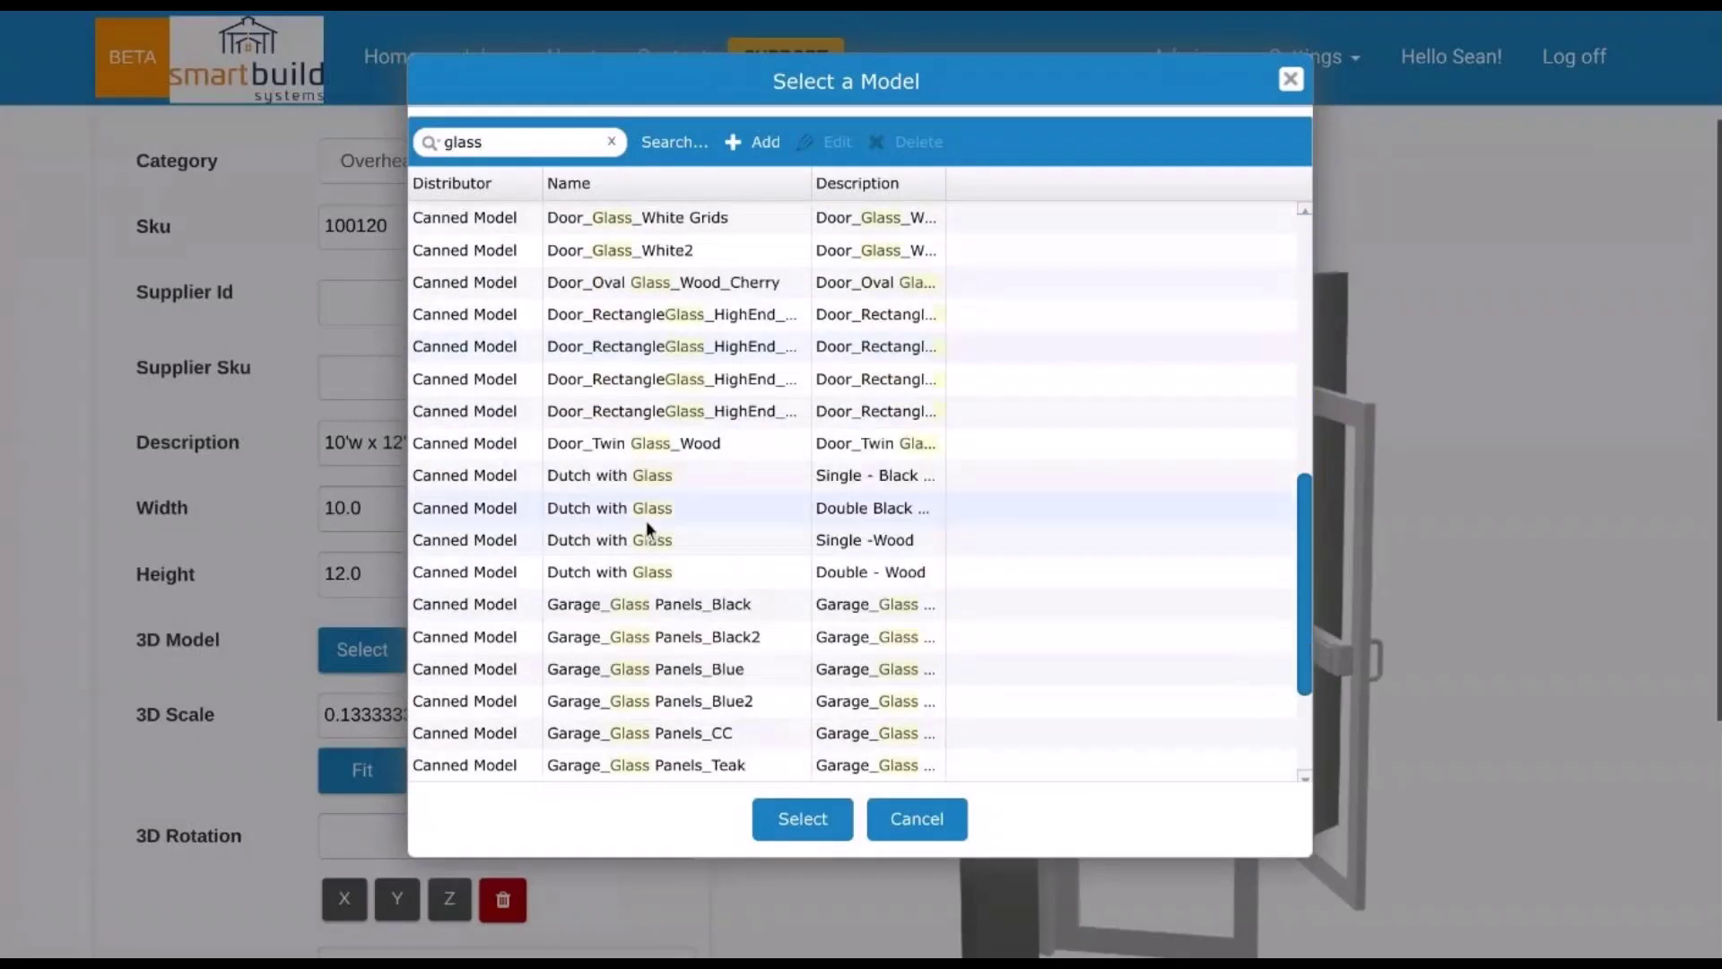
- Search for "window" instead, assign the first Garage_Big Panels w Windows model and fit it to the door opening
double_click(485, 143)
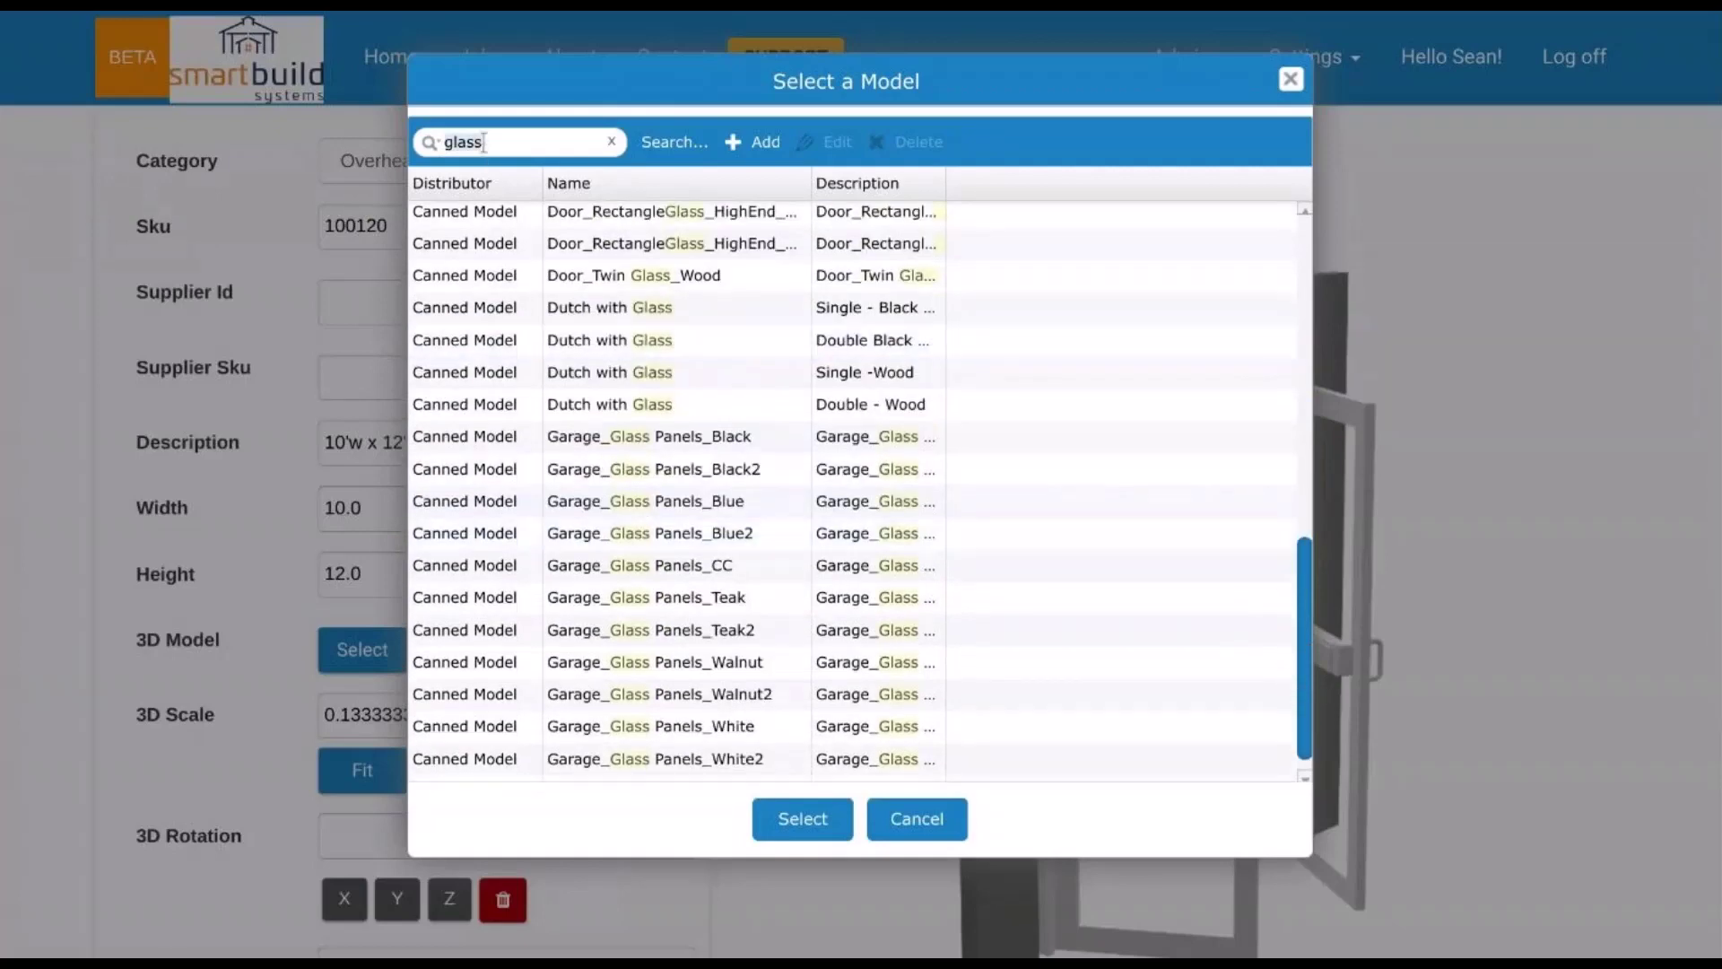
type("window")
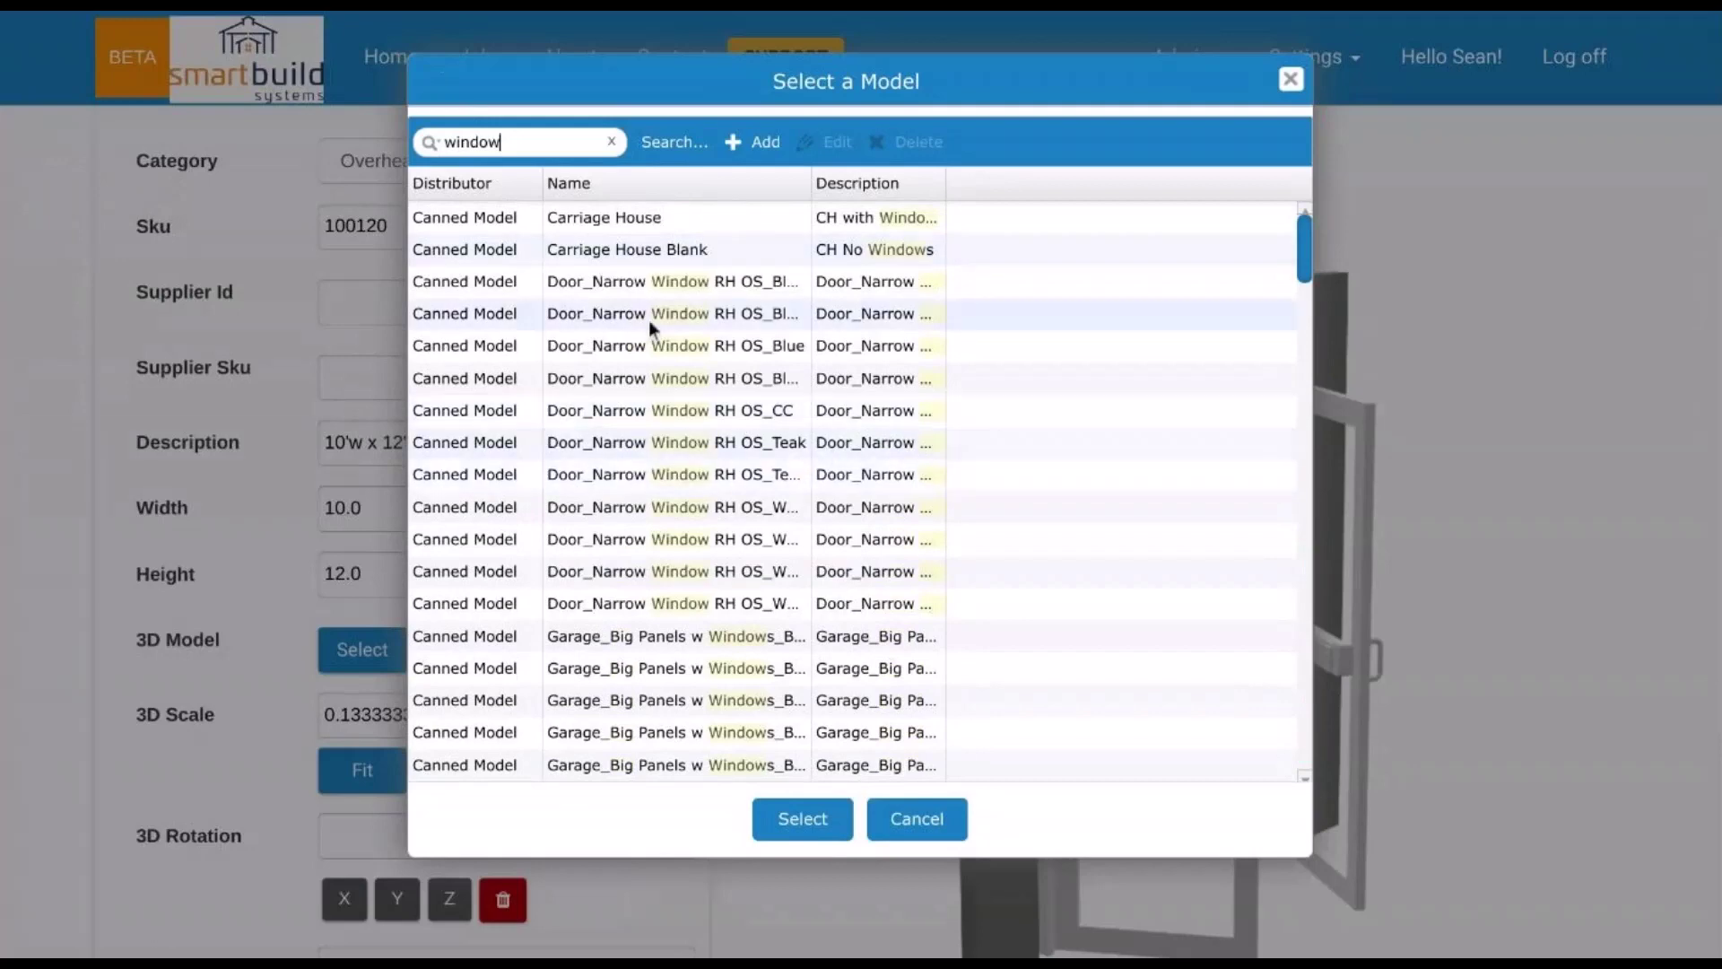
scroll(669, 358, "down", 2)
left_click(702, 528)
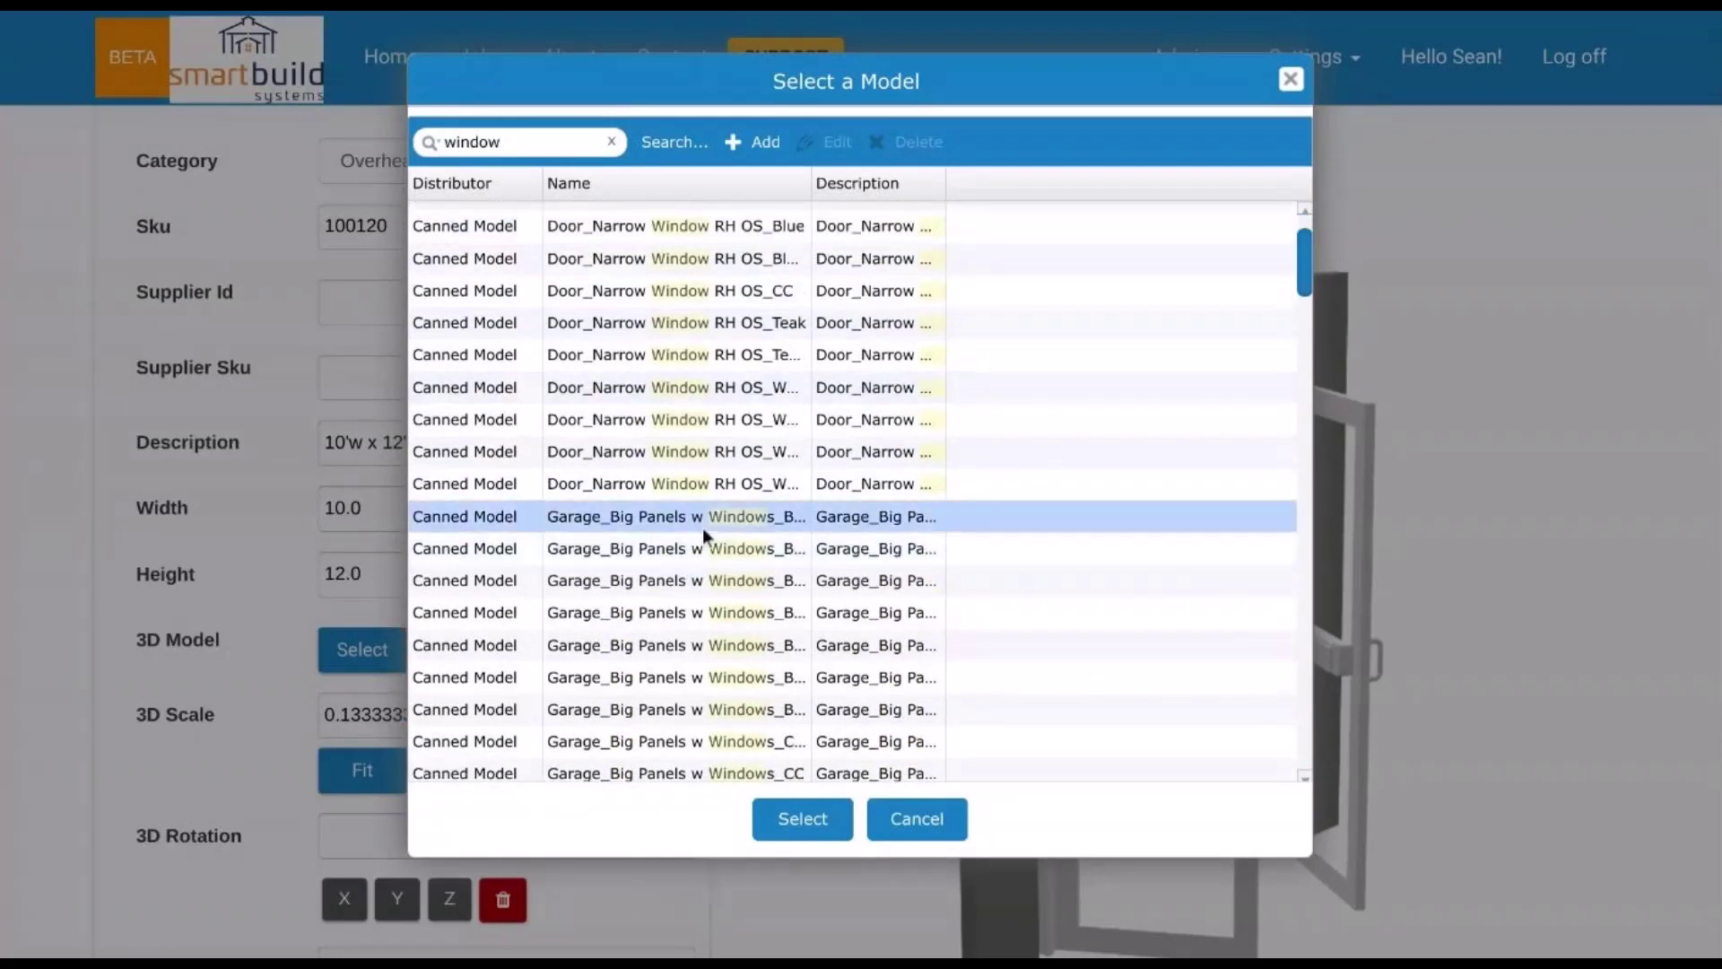
left_click(808, 820)
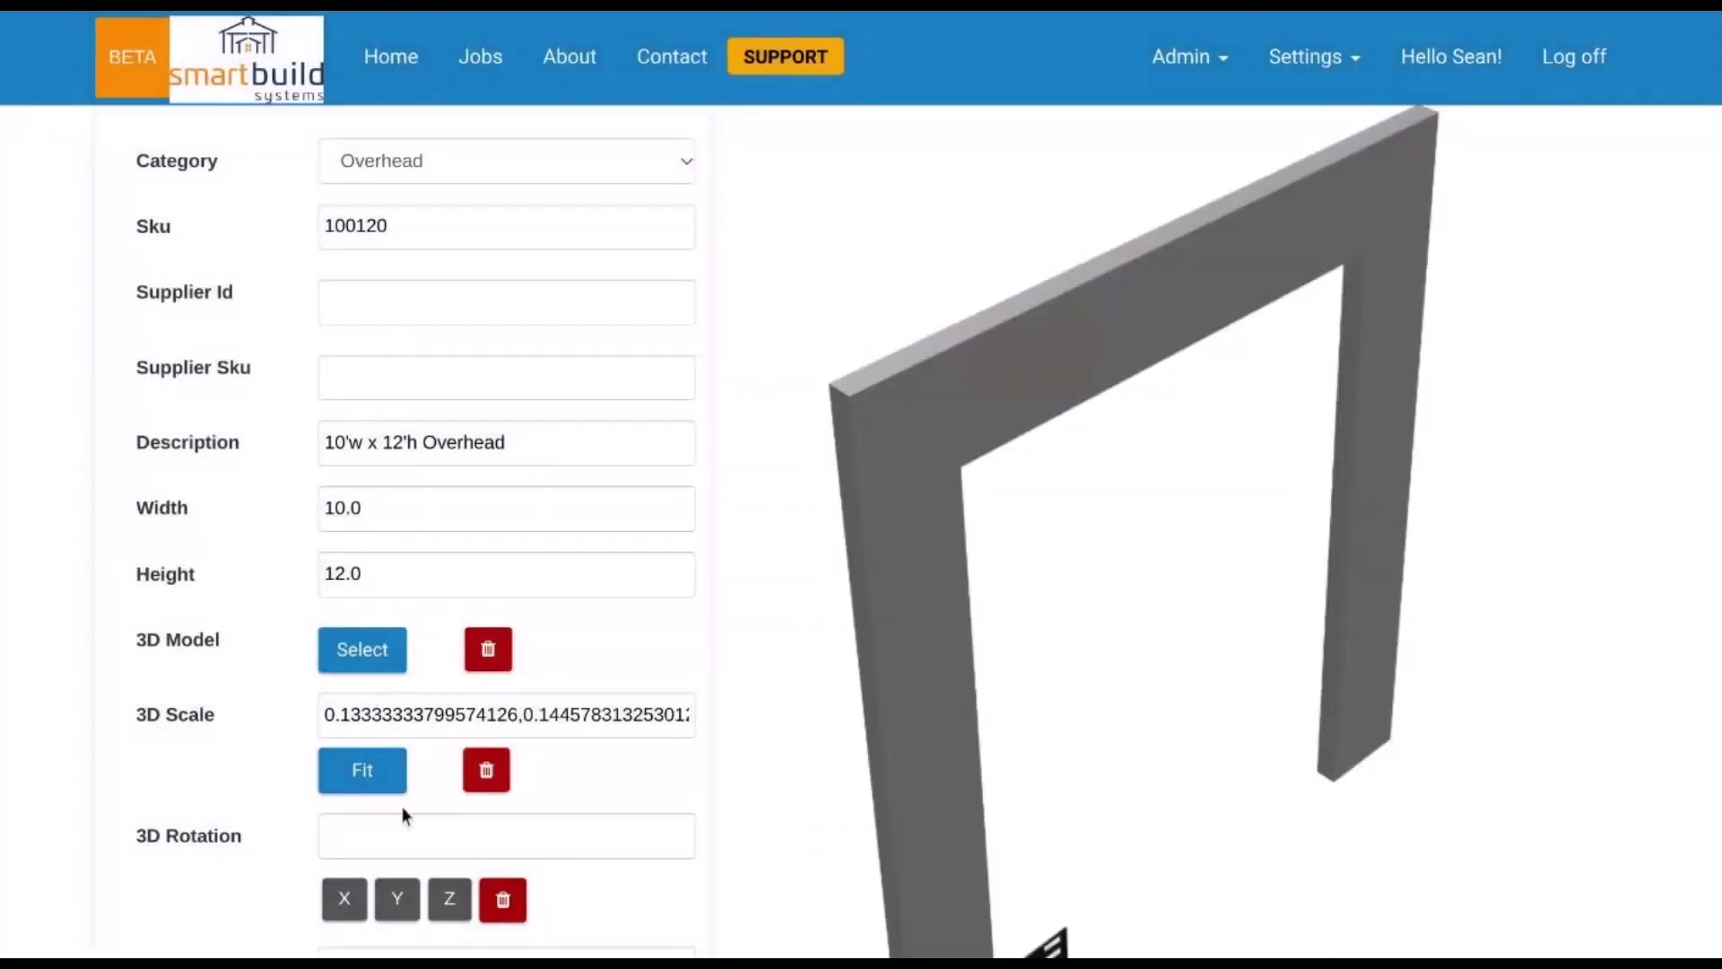
left_click(385, 780)
left_click_drag(1023, 681, 1020, 621)
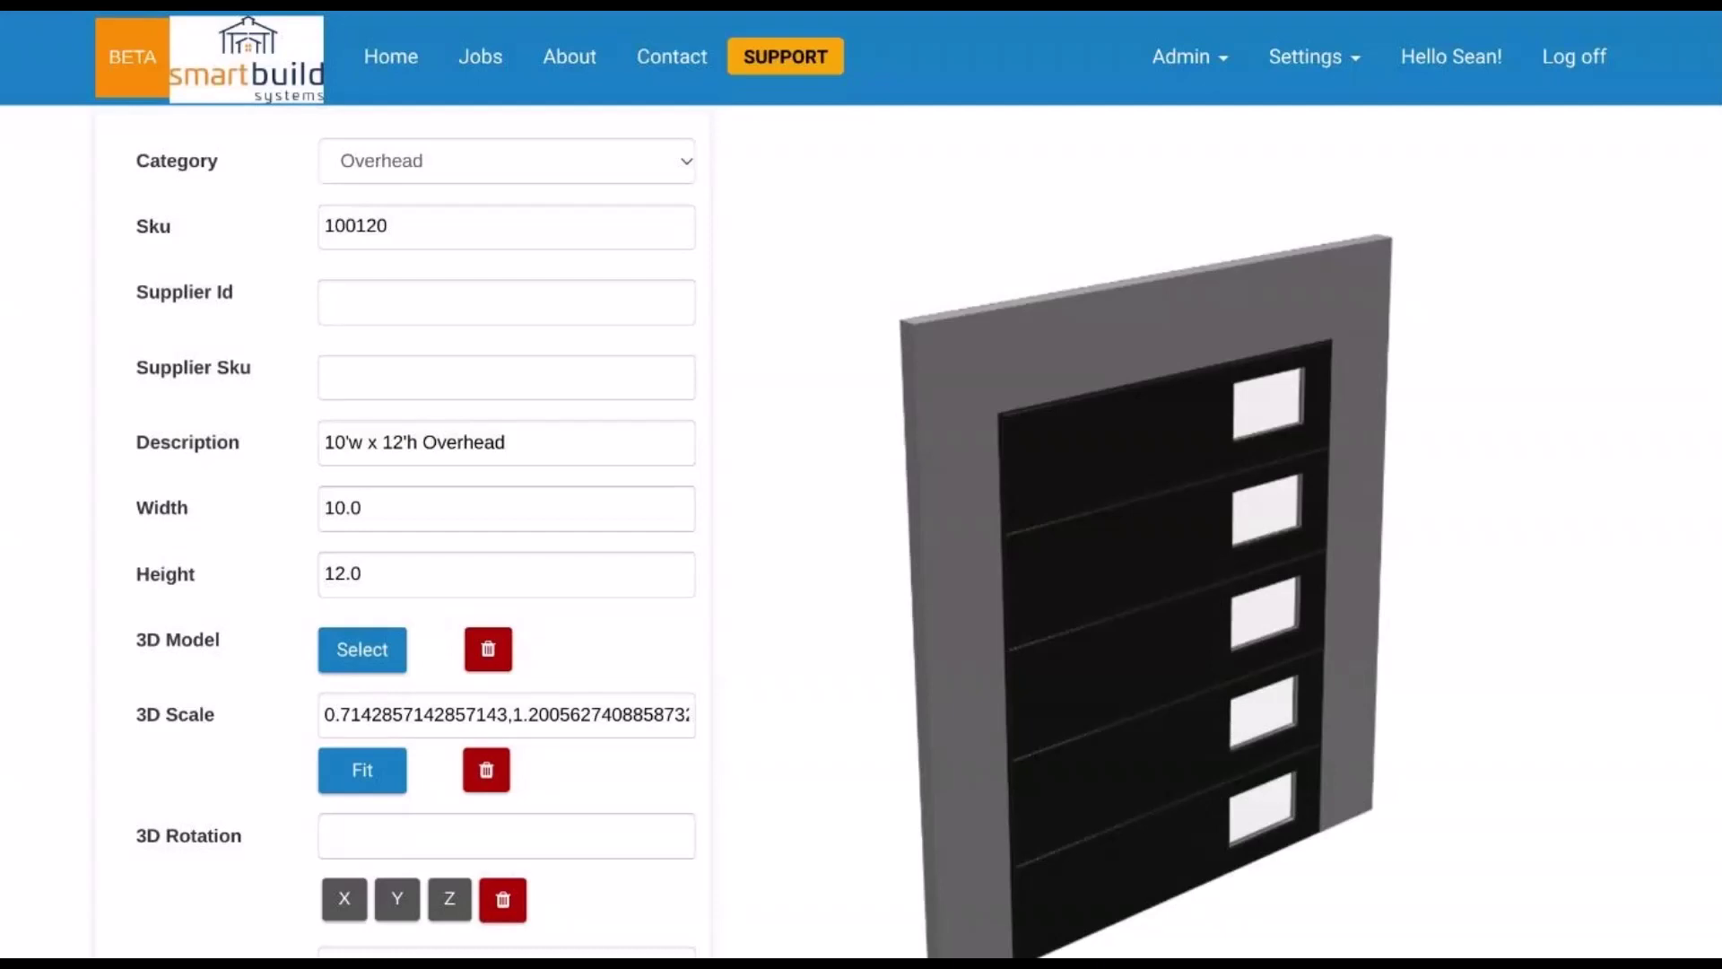
- Search the 3D models for "window", assign the Carriage House model to the overhead door and fit it to the opening
left_click(355, 653)
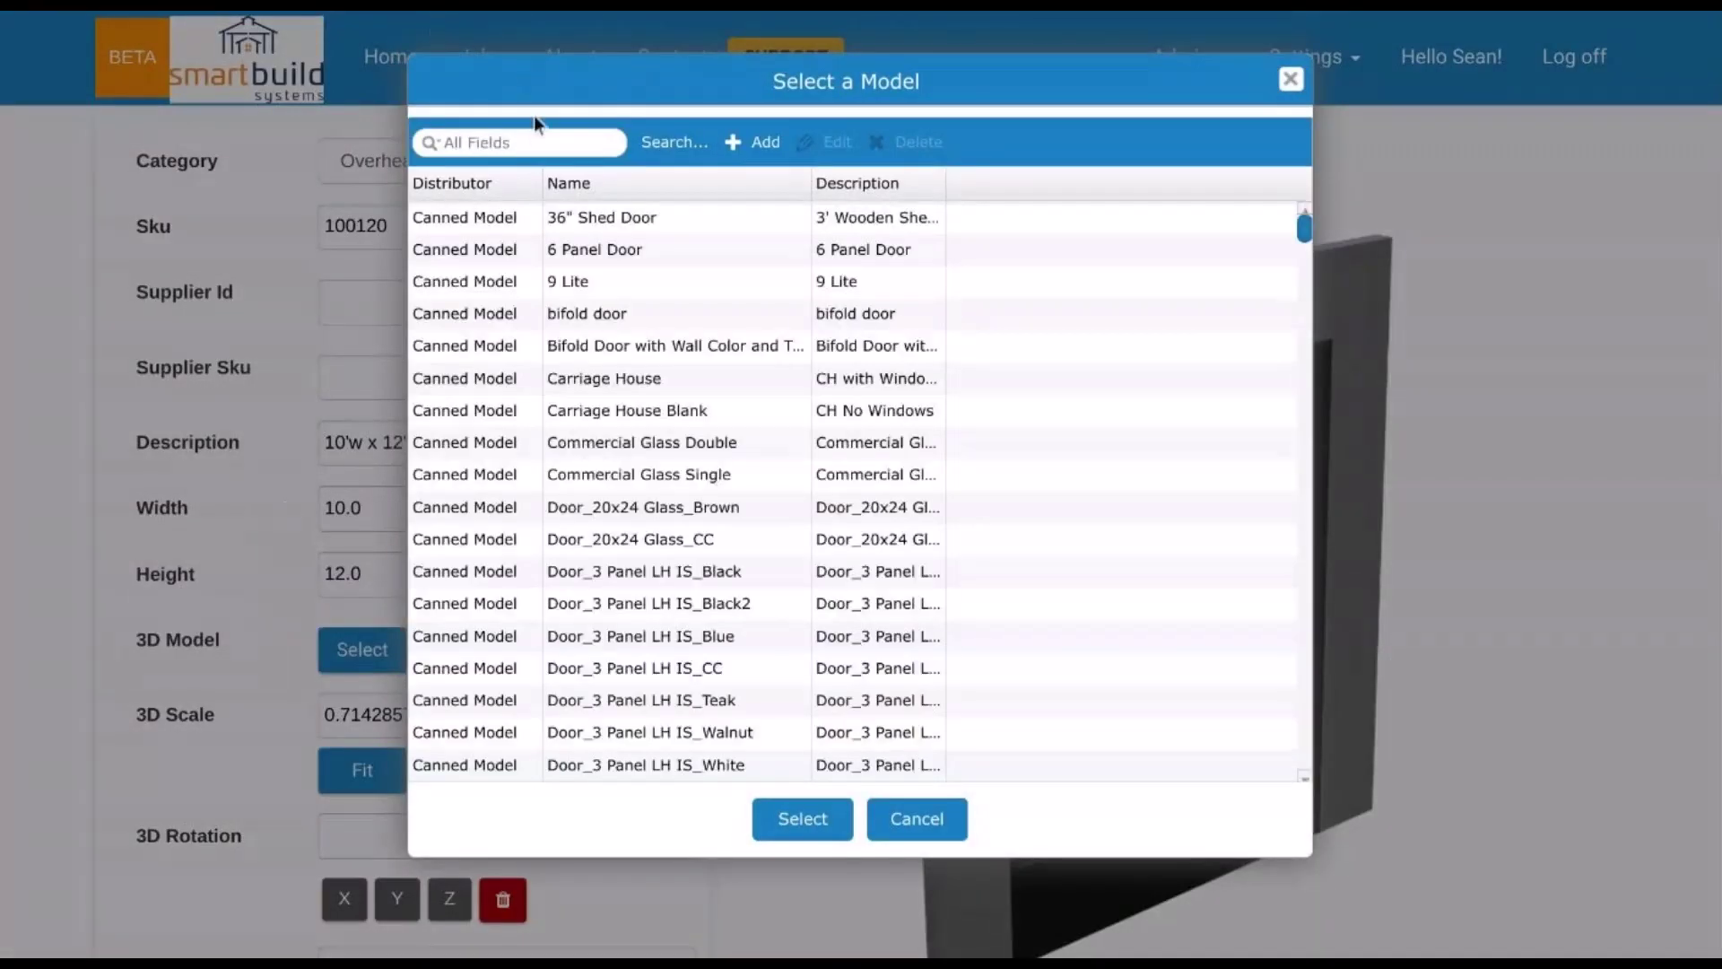
type("window")
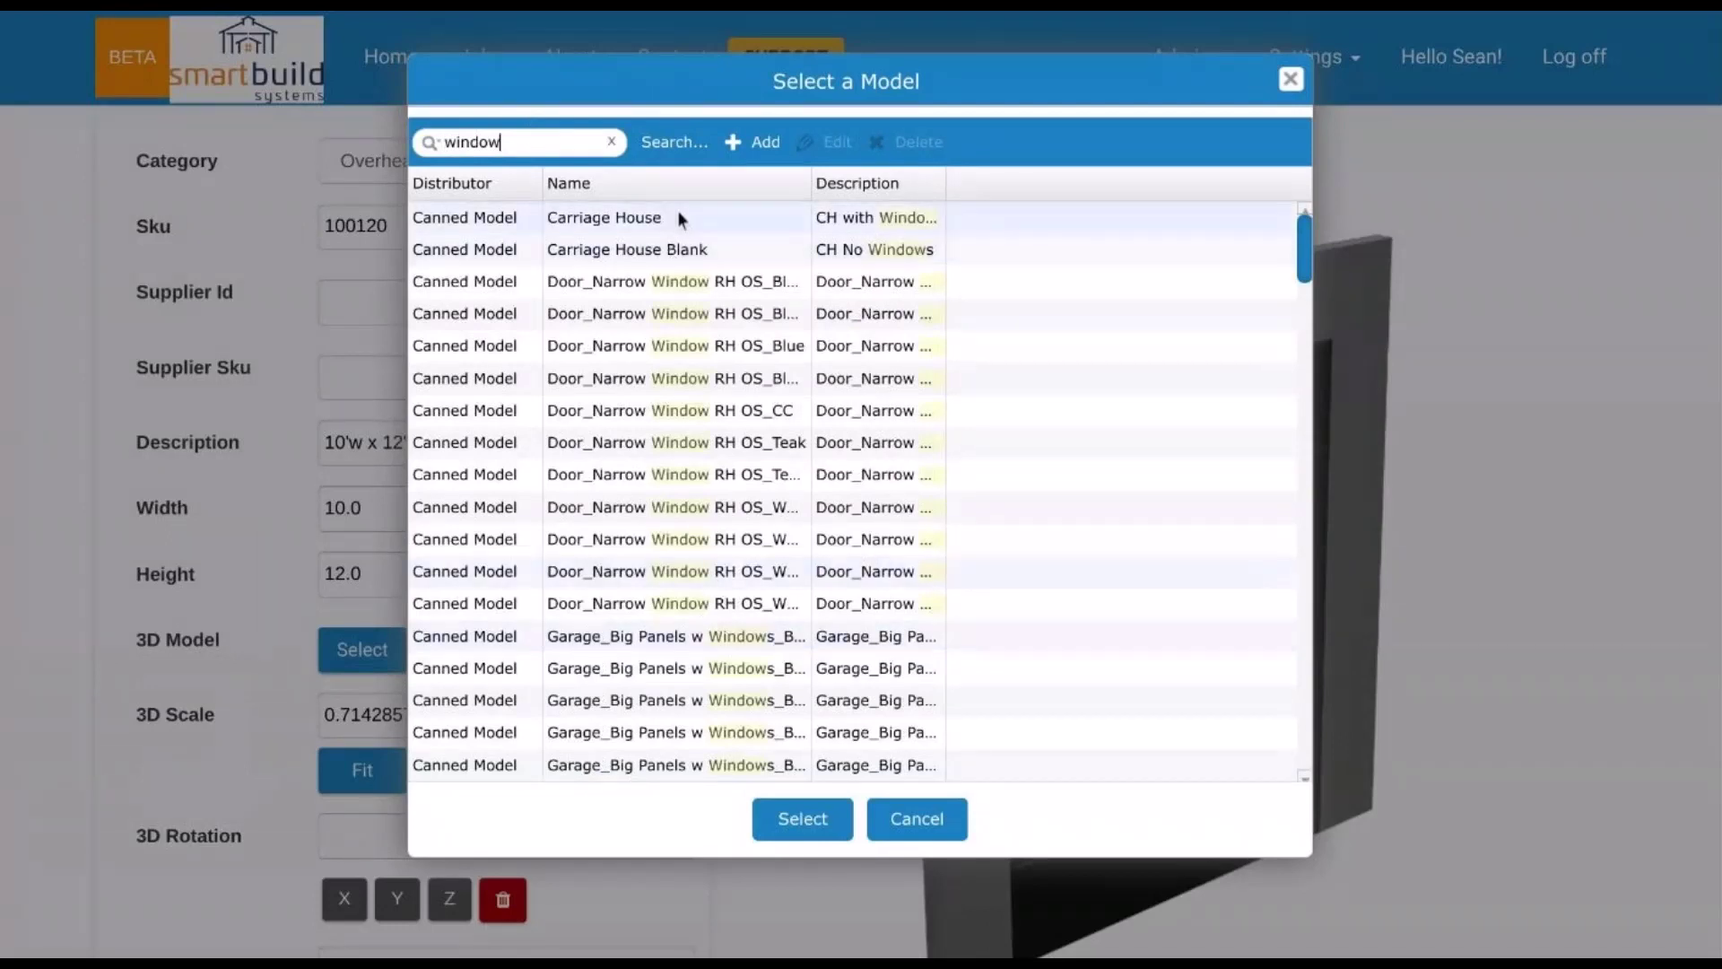
left_click(678, 216)
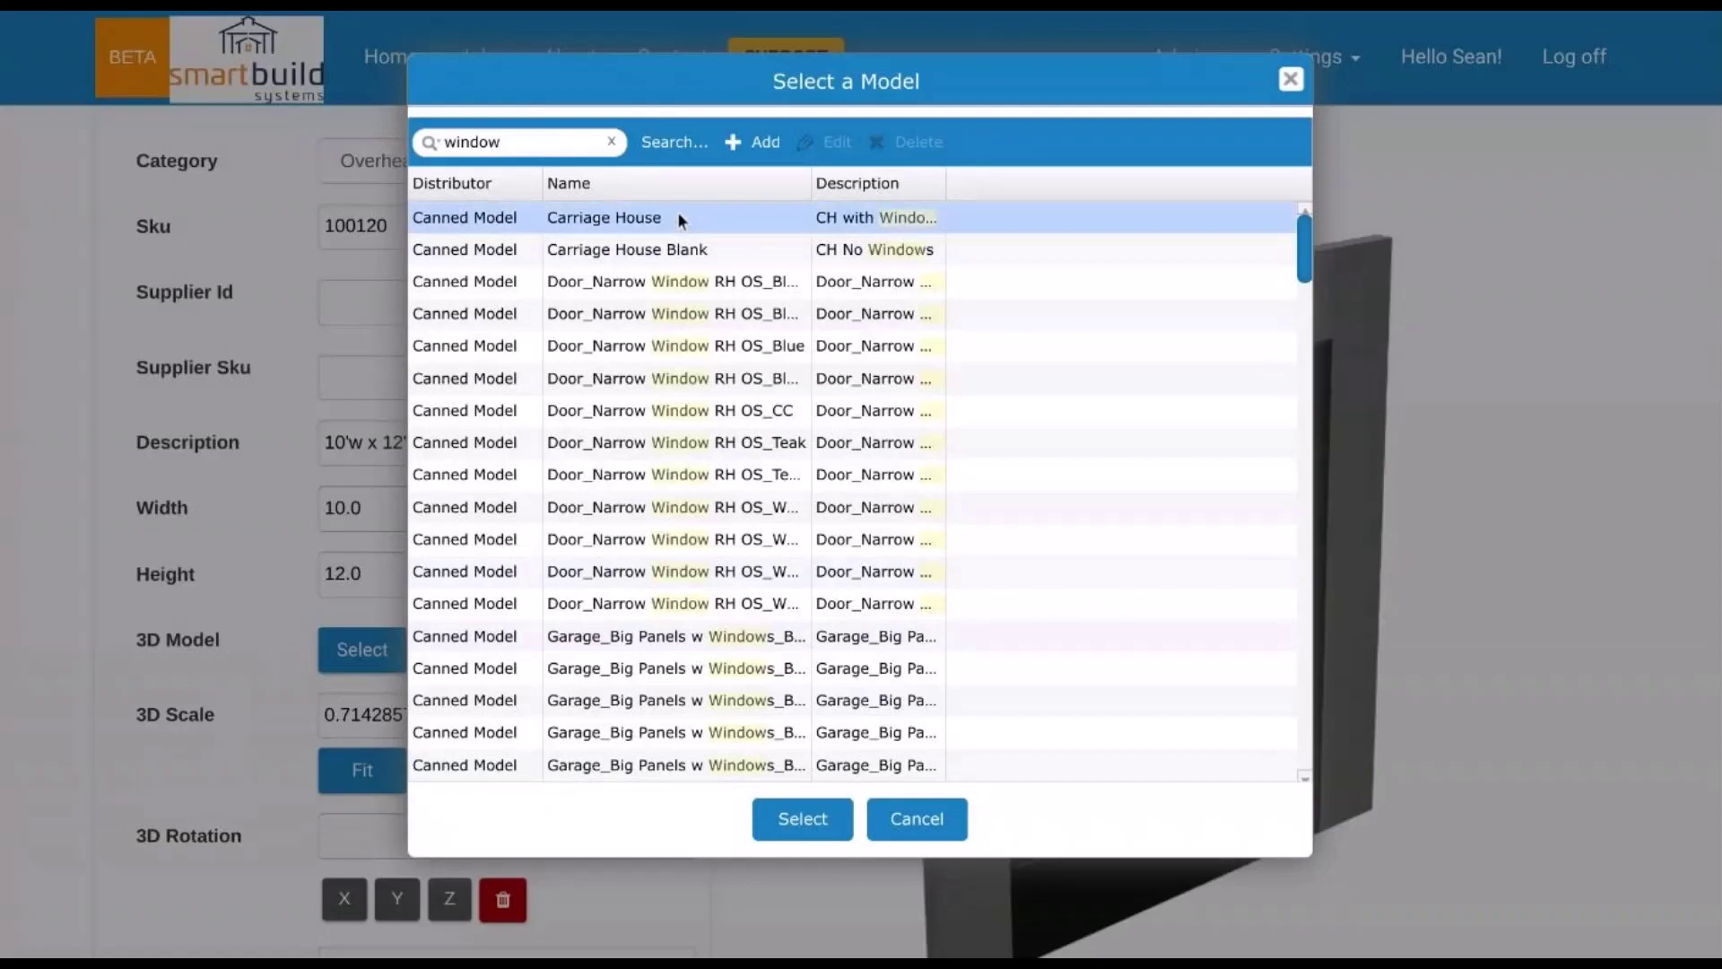
left_click(788, 821)
scroll(1207, 642, "down", 2)
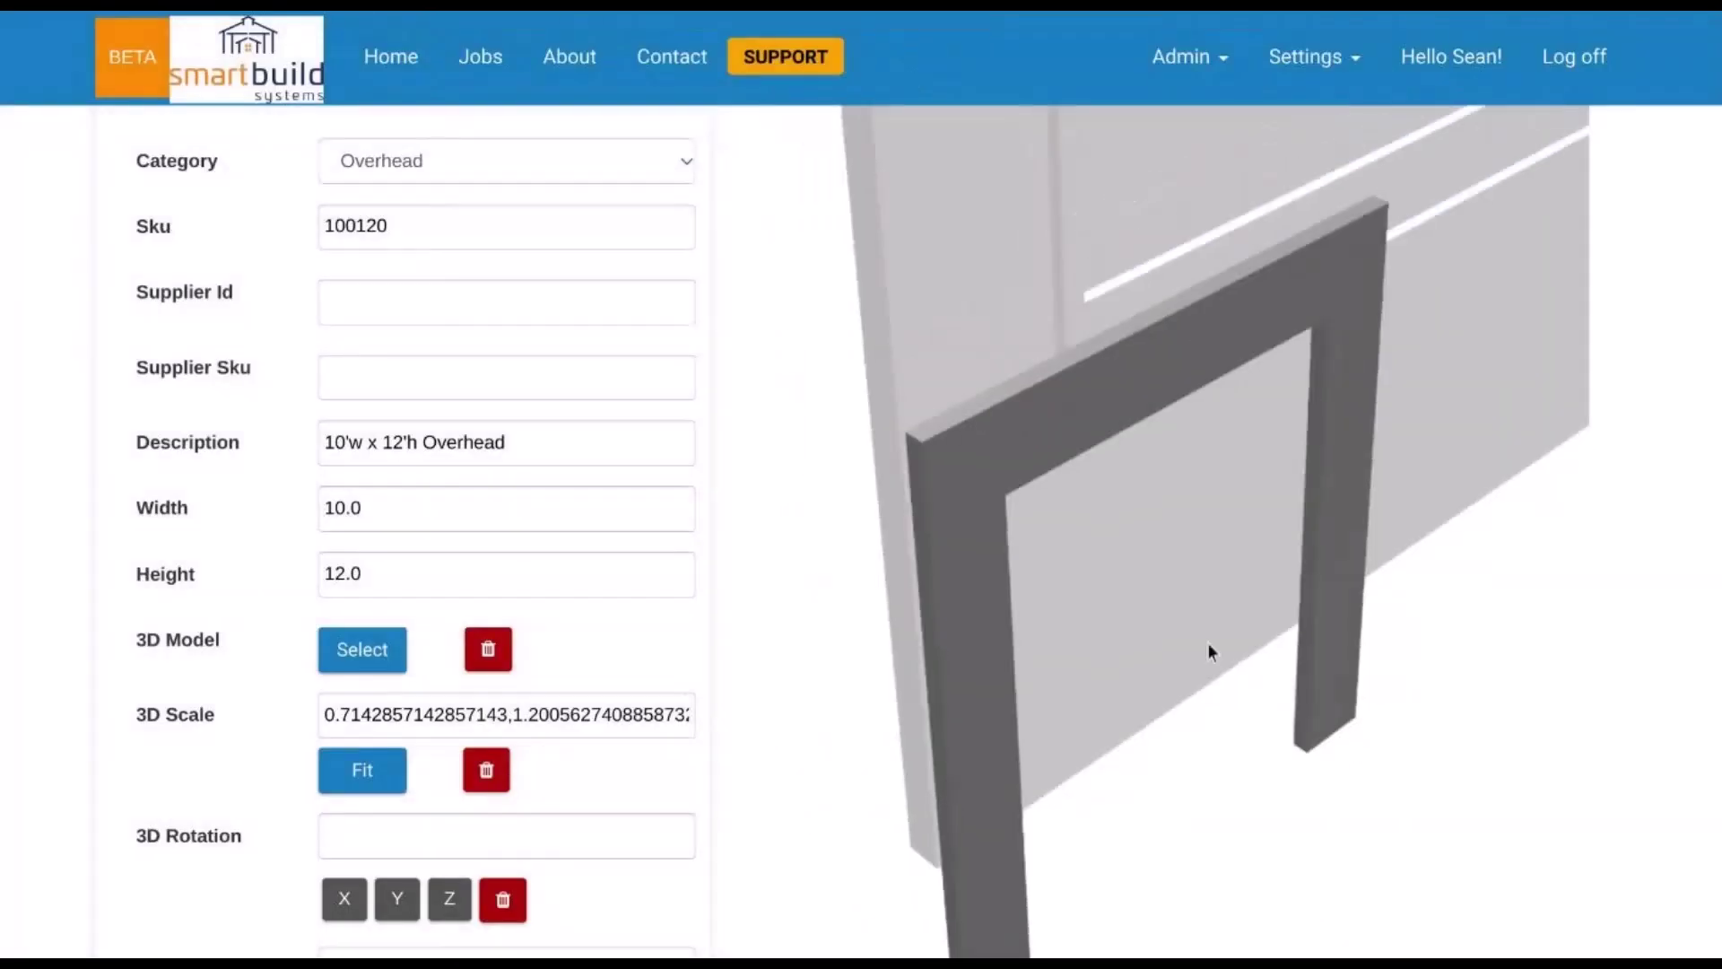
scroll(1208, 642, "down", 3)
left_click(387, 792)
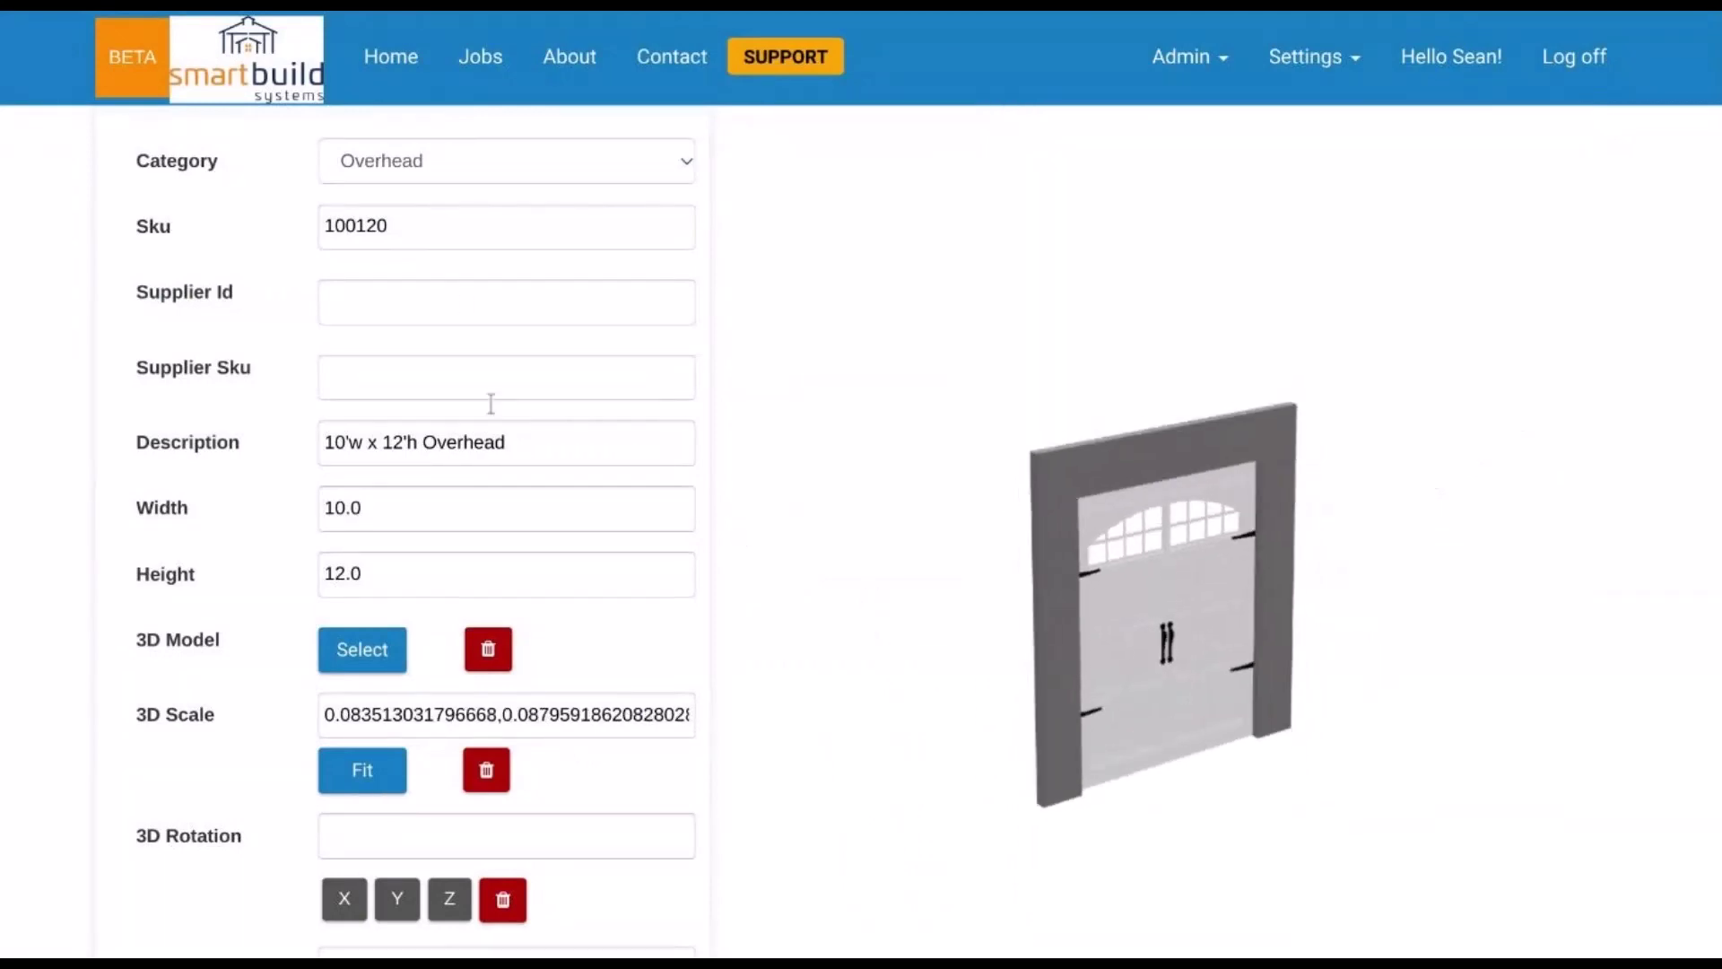
- Reopen the door's 3D model selection, search for "panel" and look through the matching garage and raised panel models
left_click(362, 653)
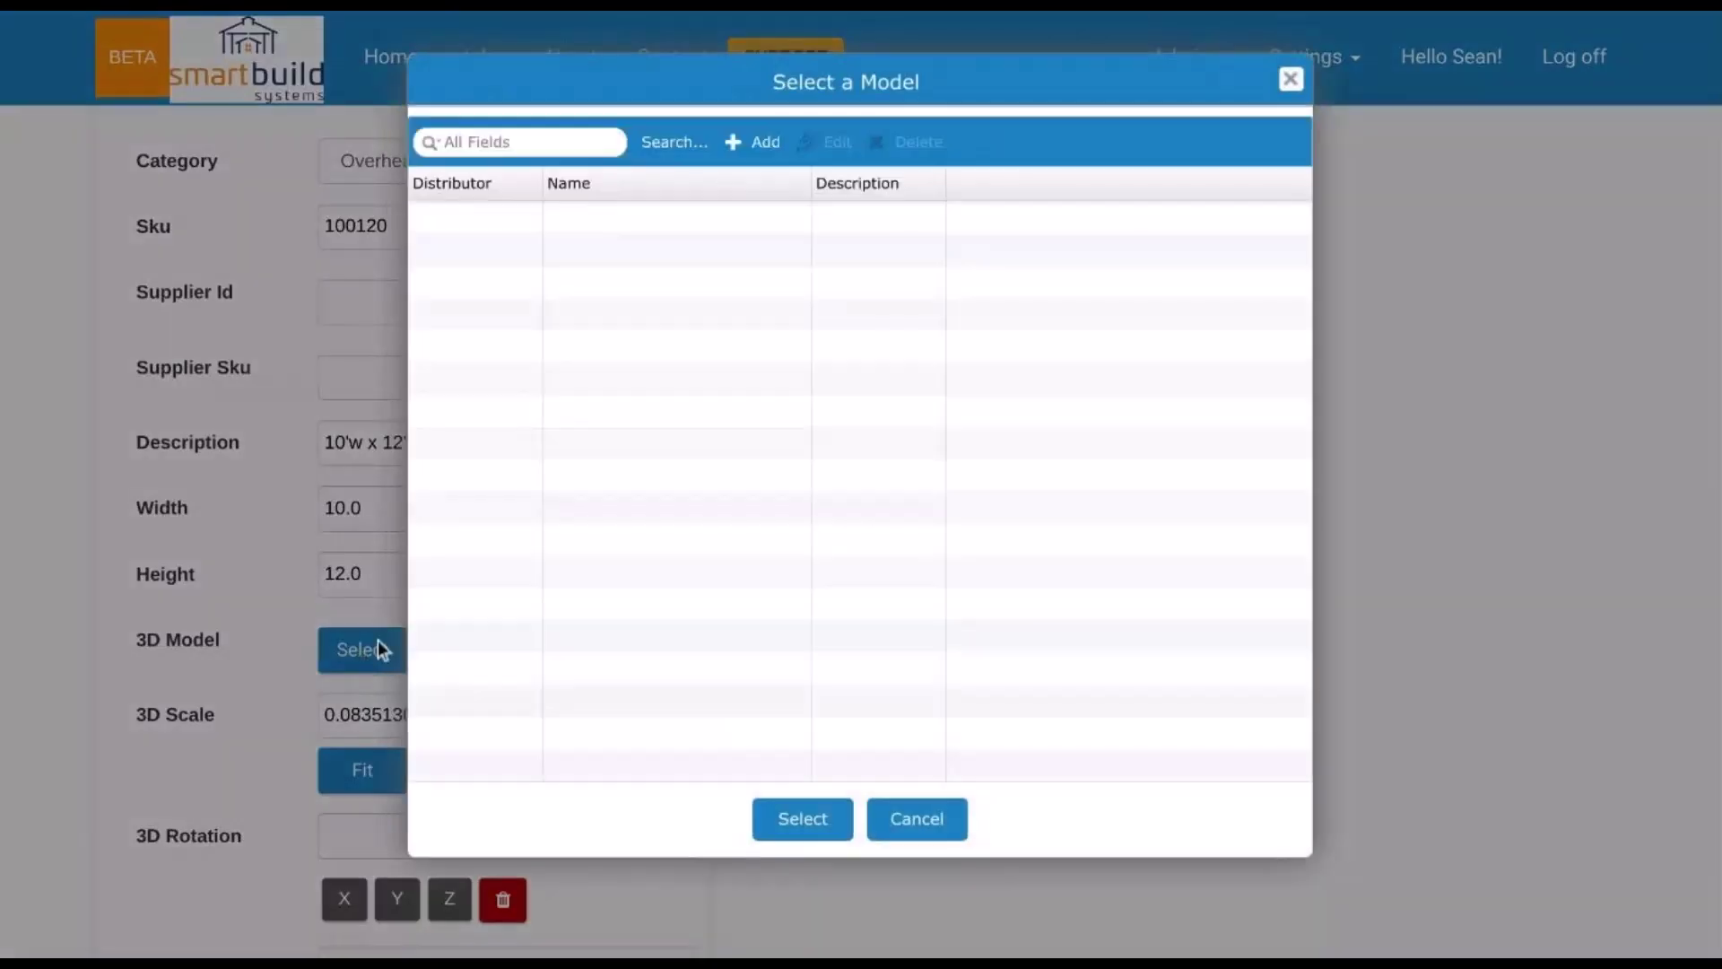
type("pane")
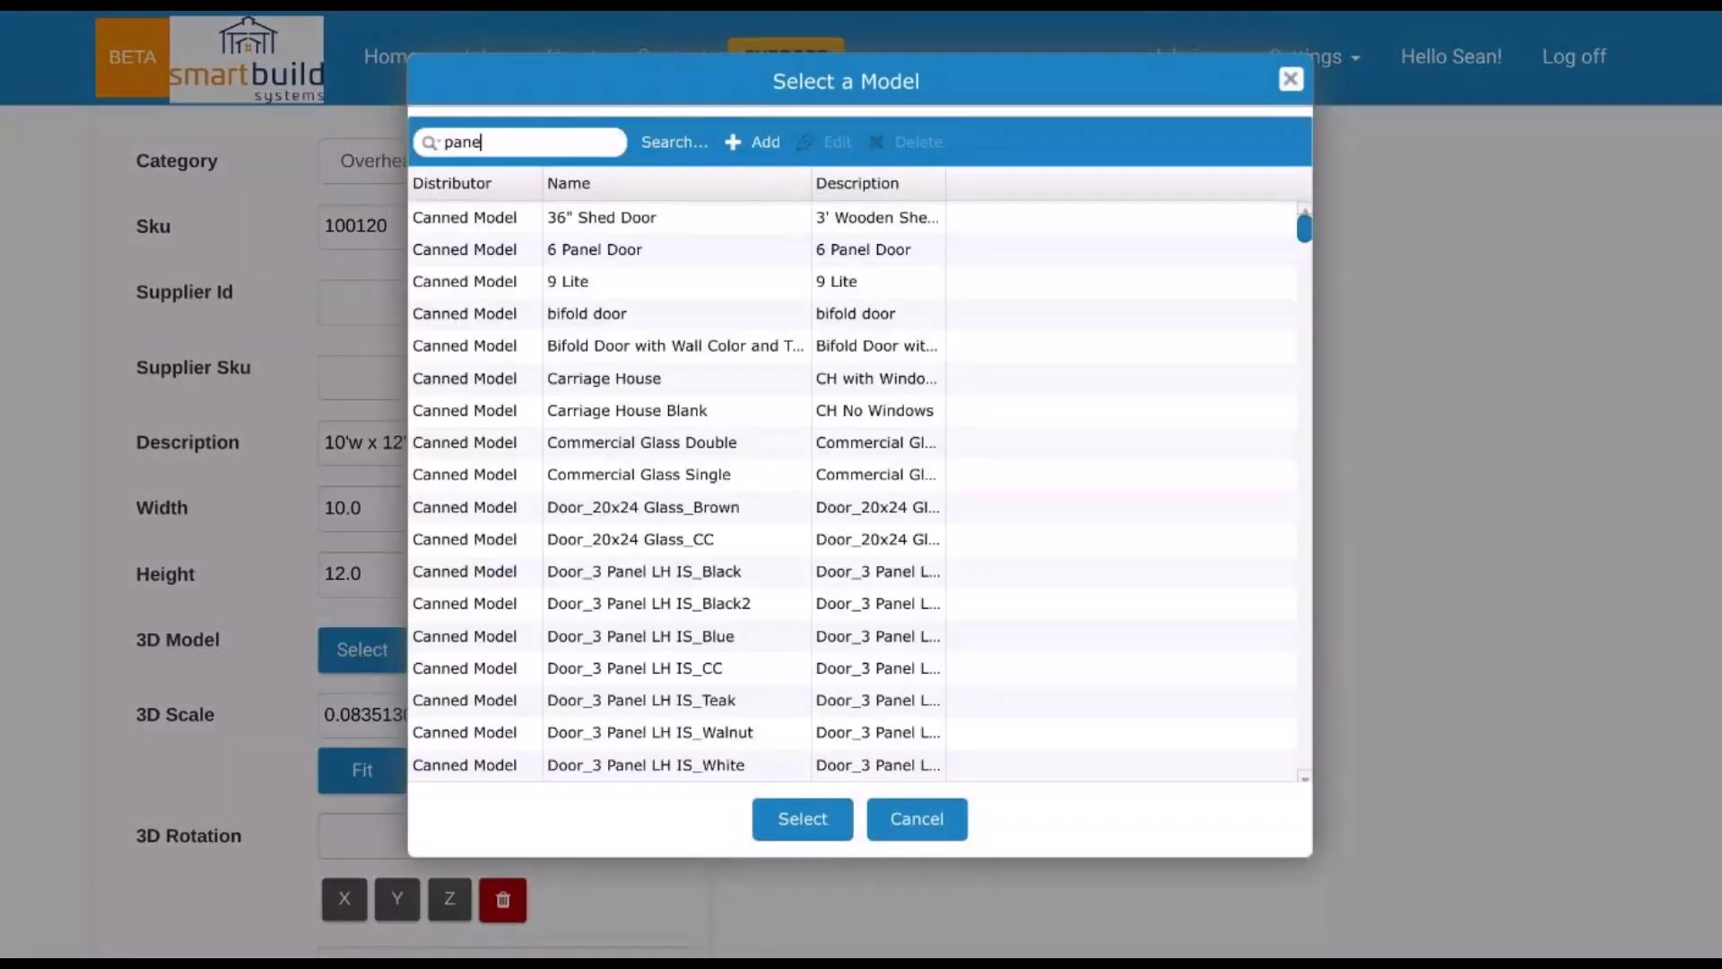
type("l")
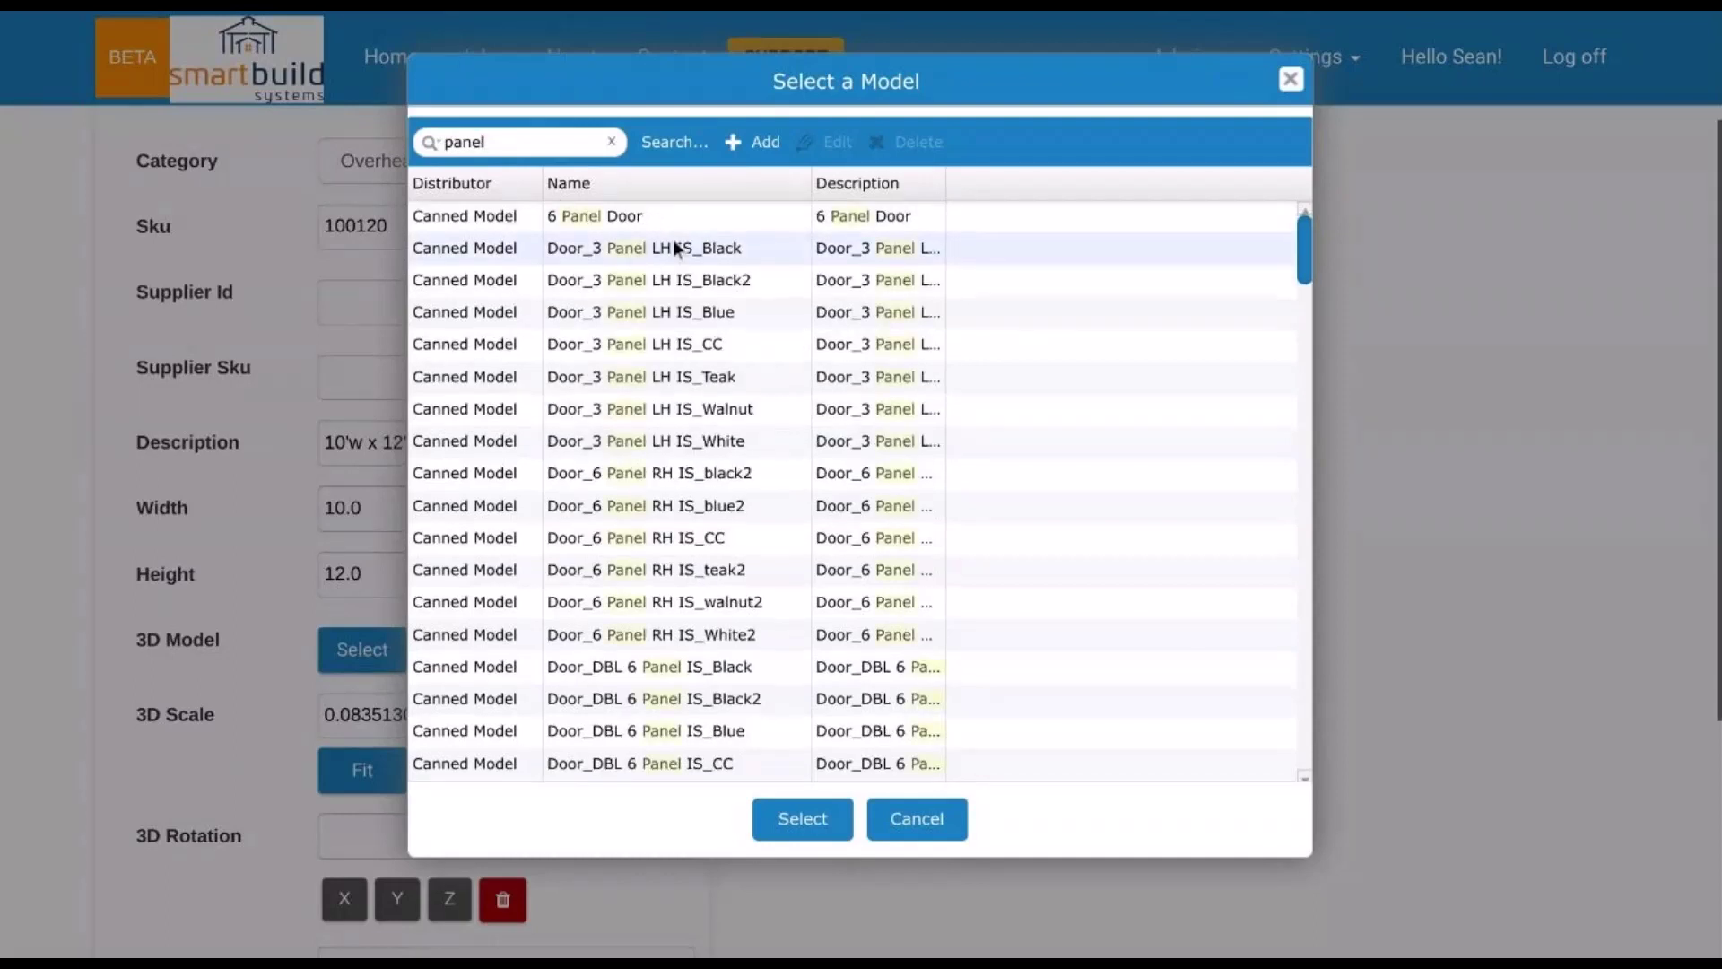
scroll(674, 248, "down", 4)
scroll(676, 358, "down", 3)
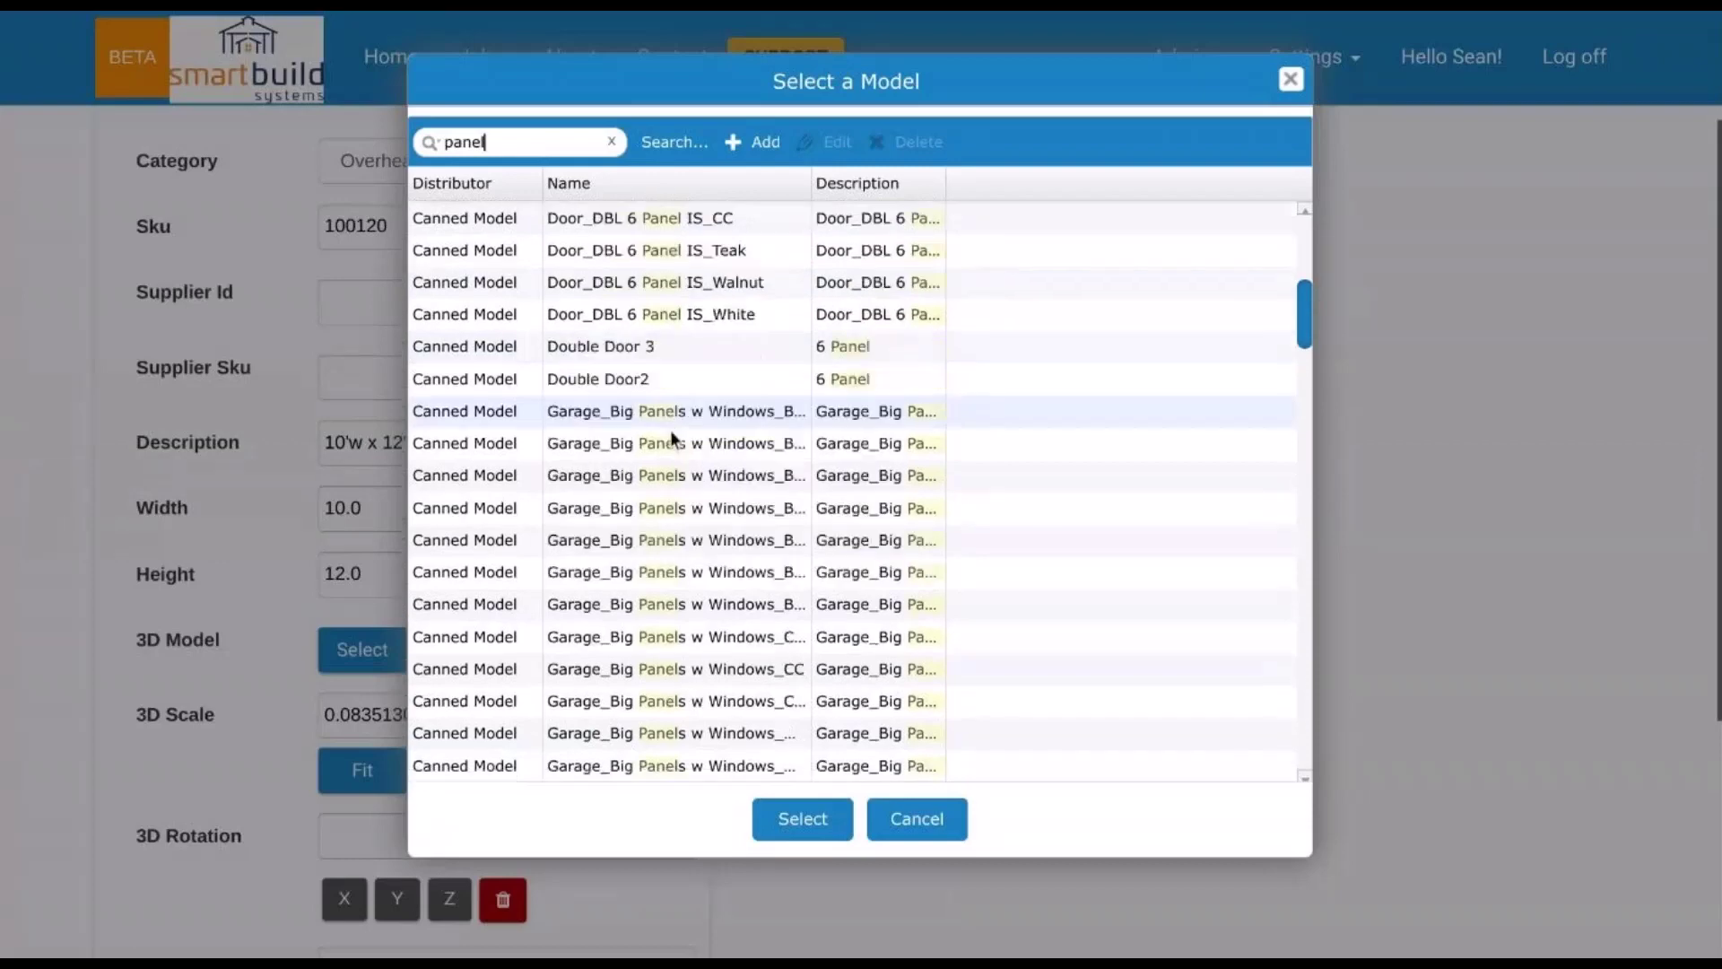
scroll(730, 391, "down", 6)
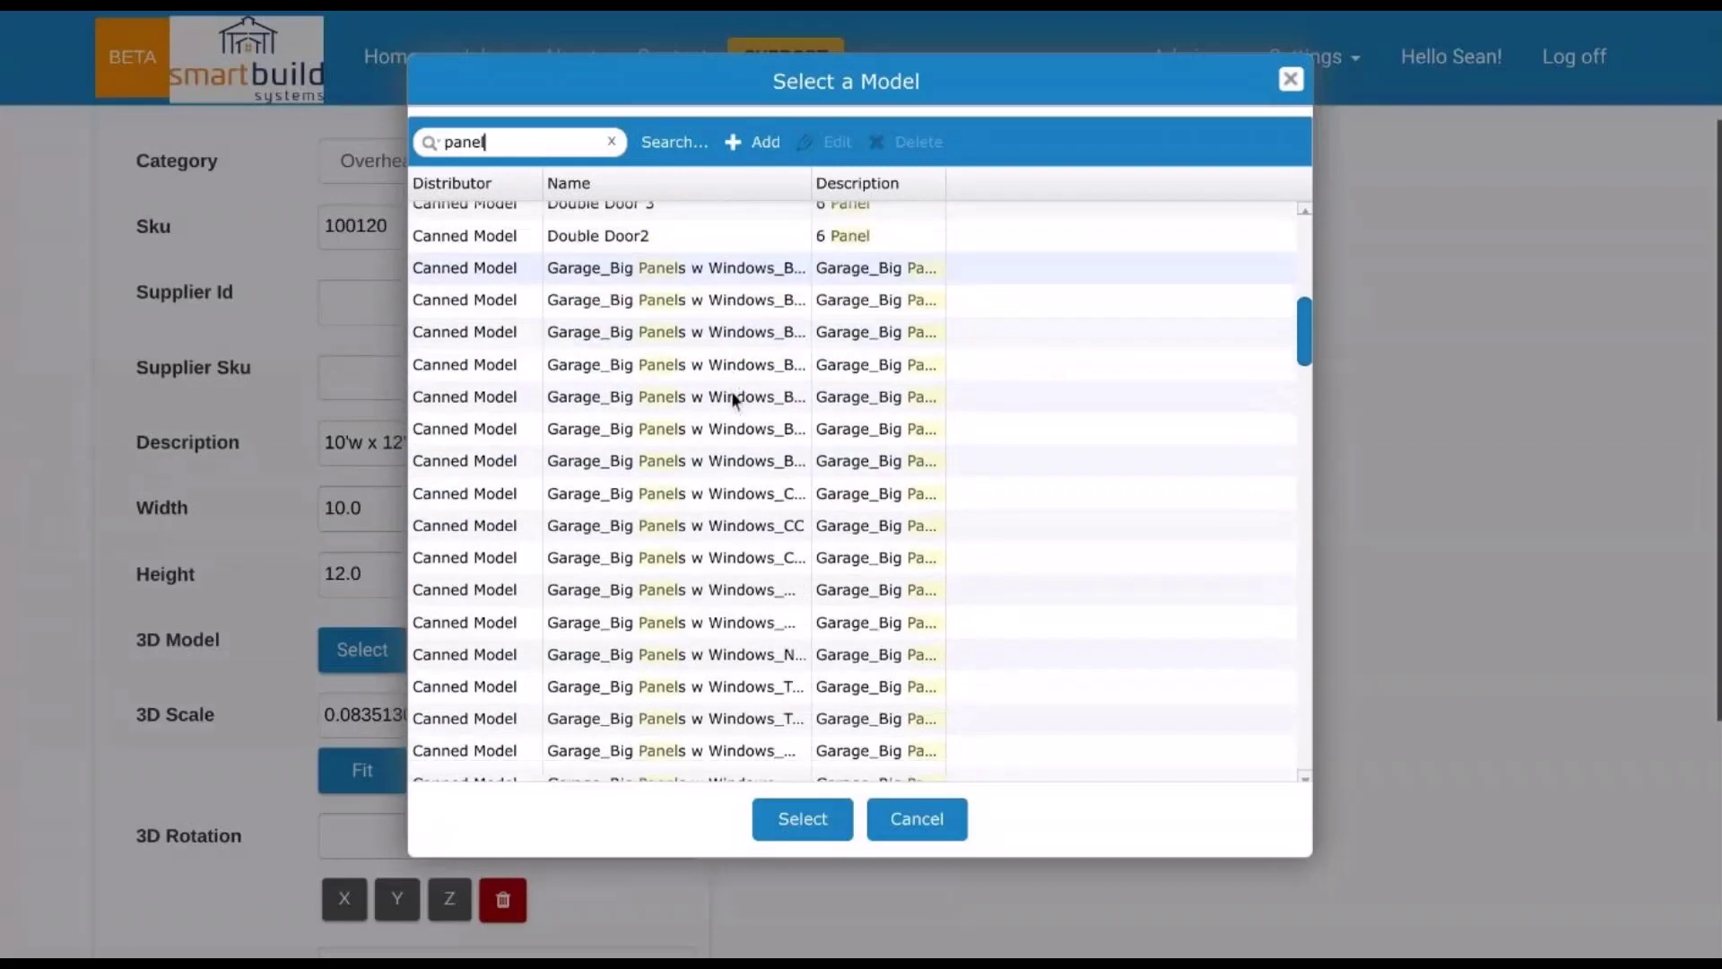
scroll(730, 391, "down", 7)
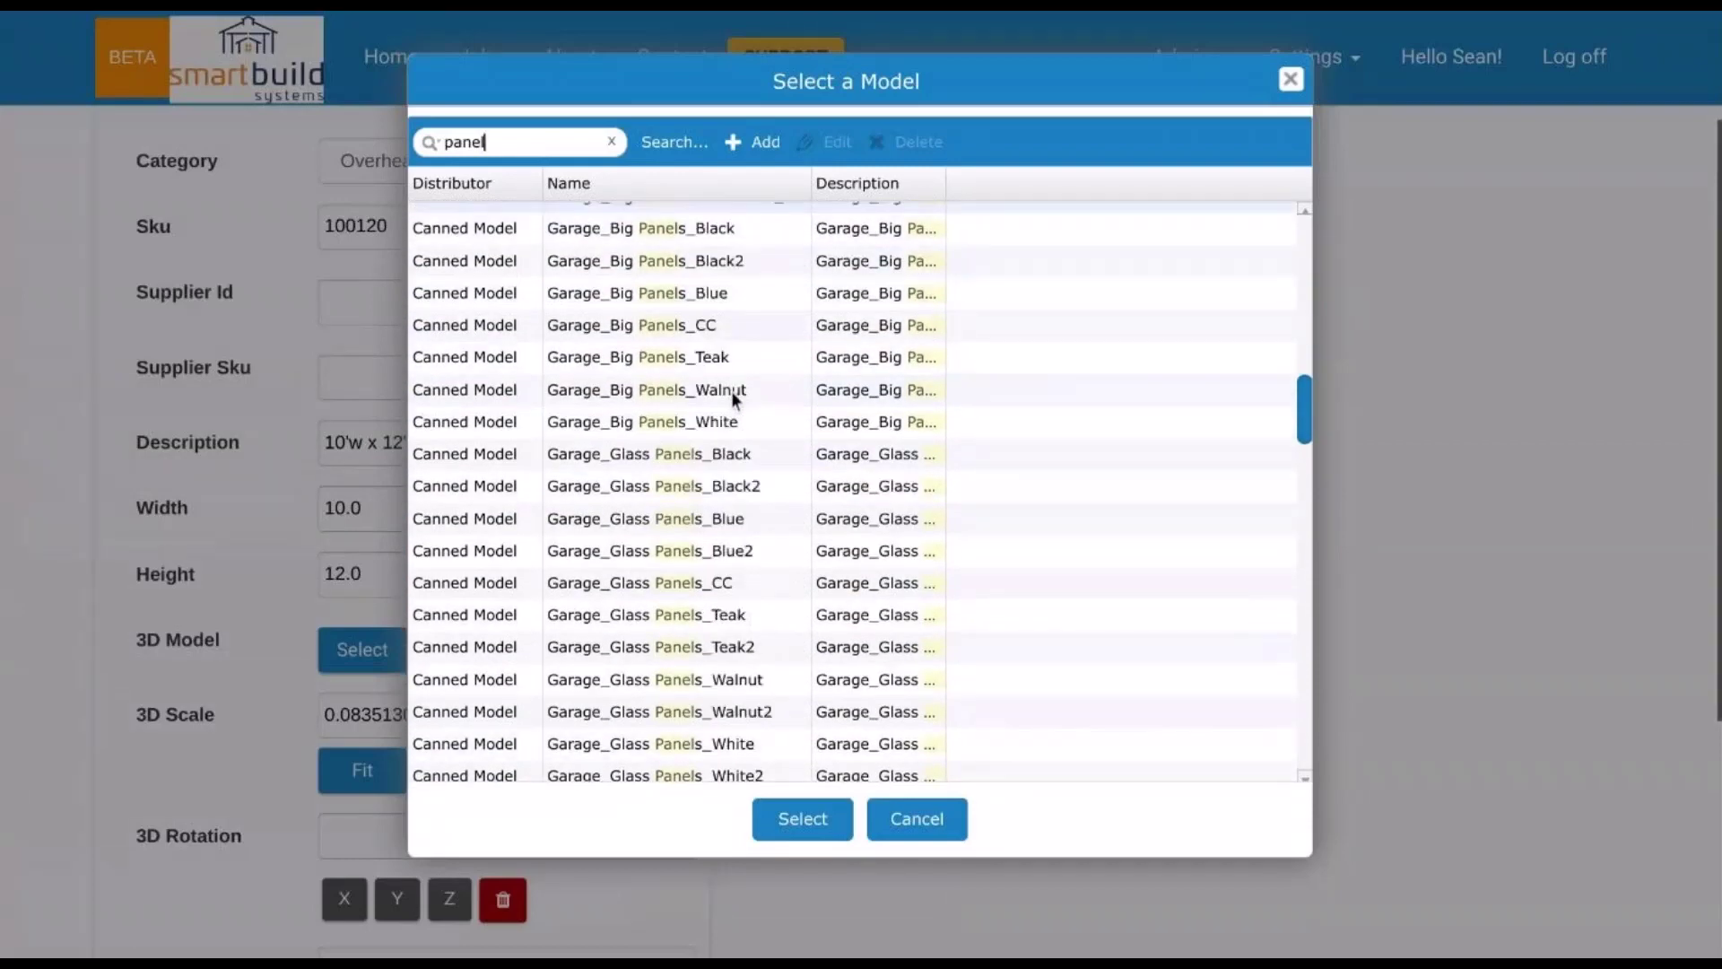
scroll(732, 395, "down", 3)
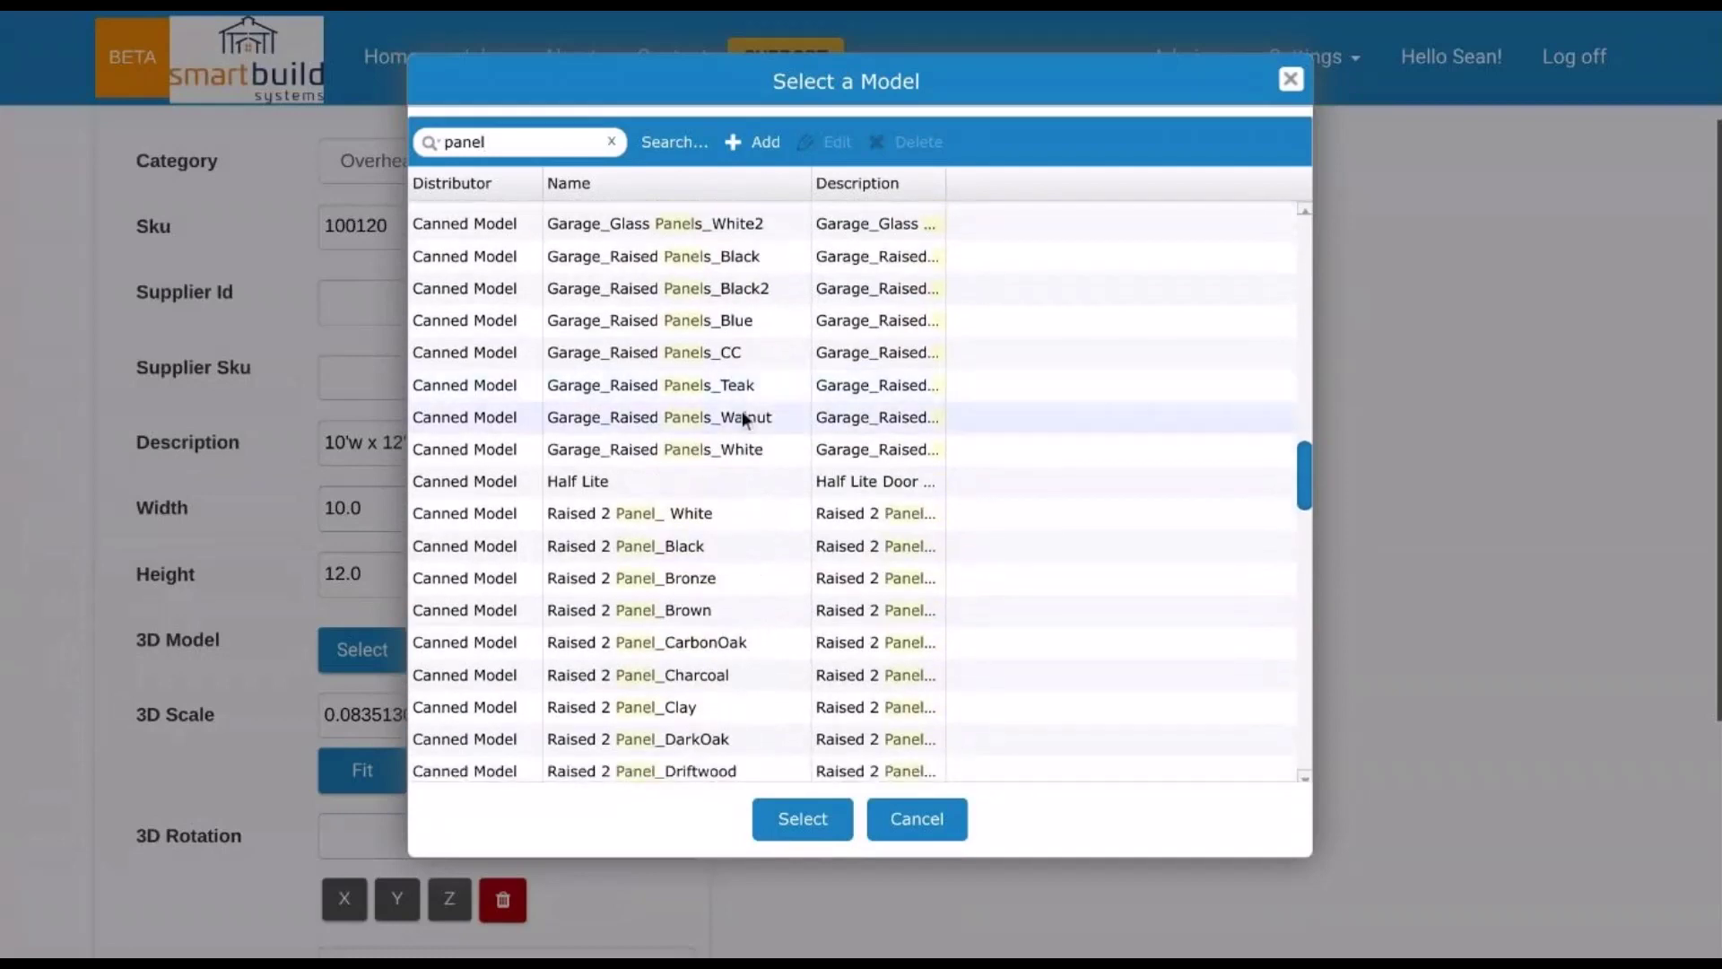
scroll(741, 411, "up", 3)
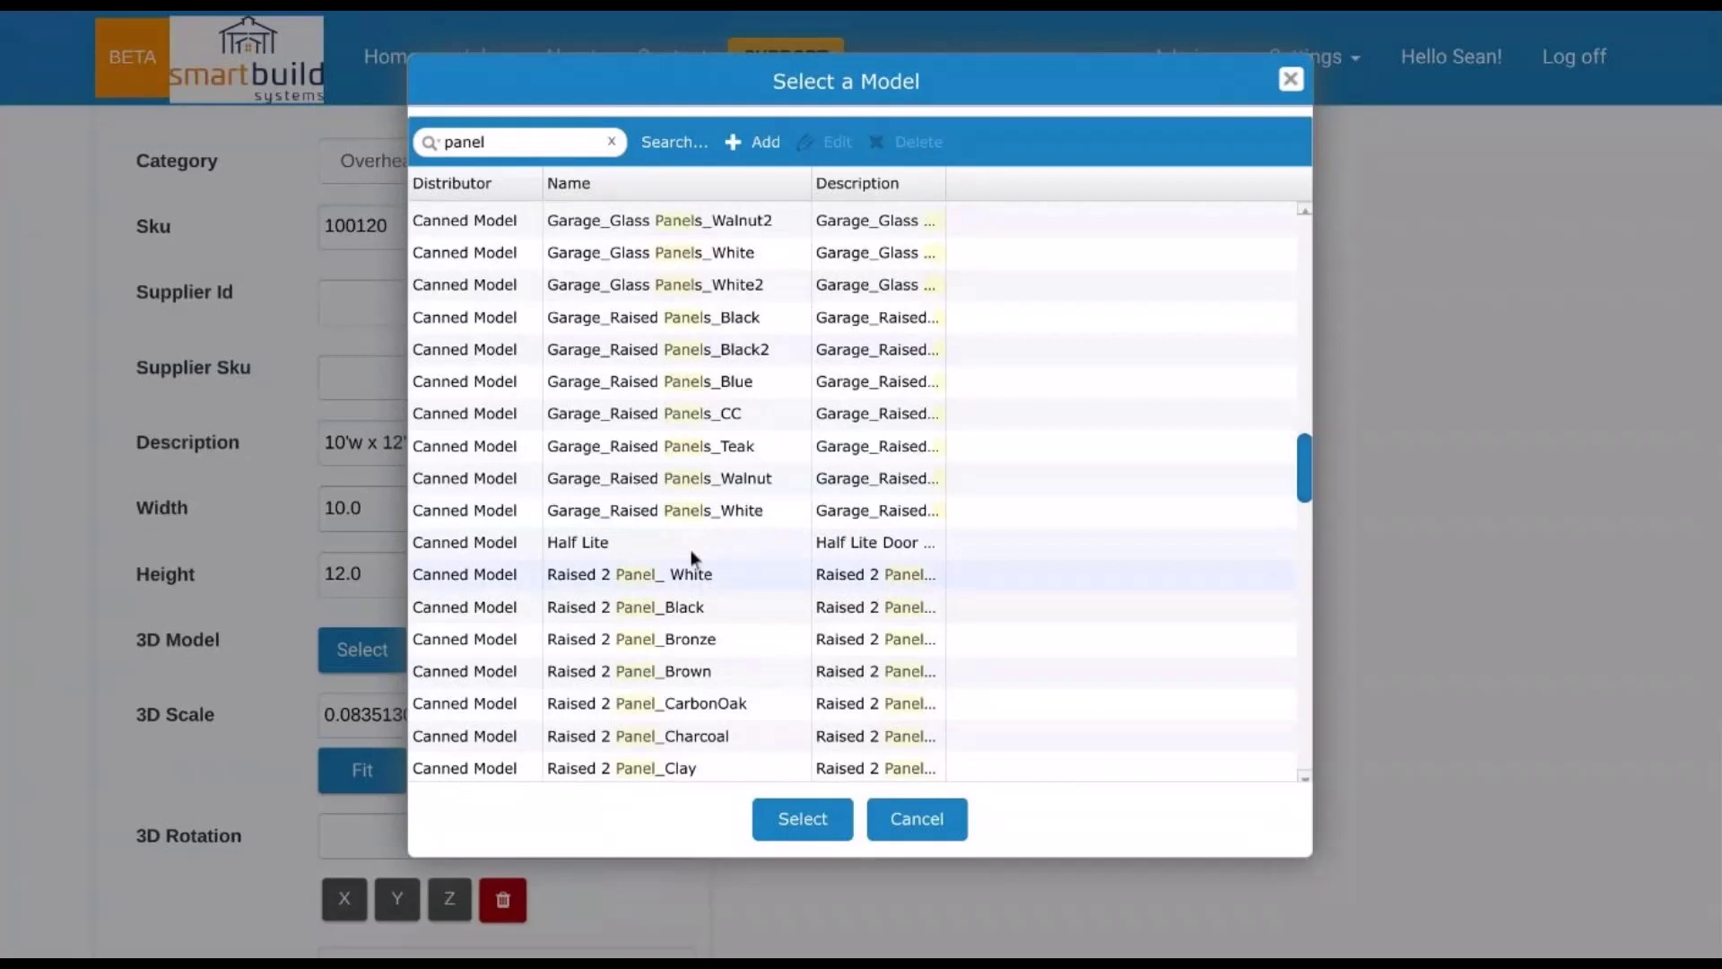
scroll(752, 507, "up", 5)
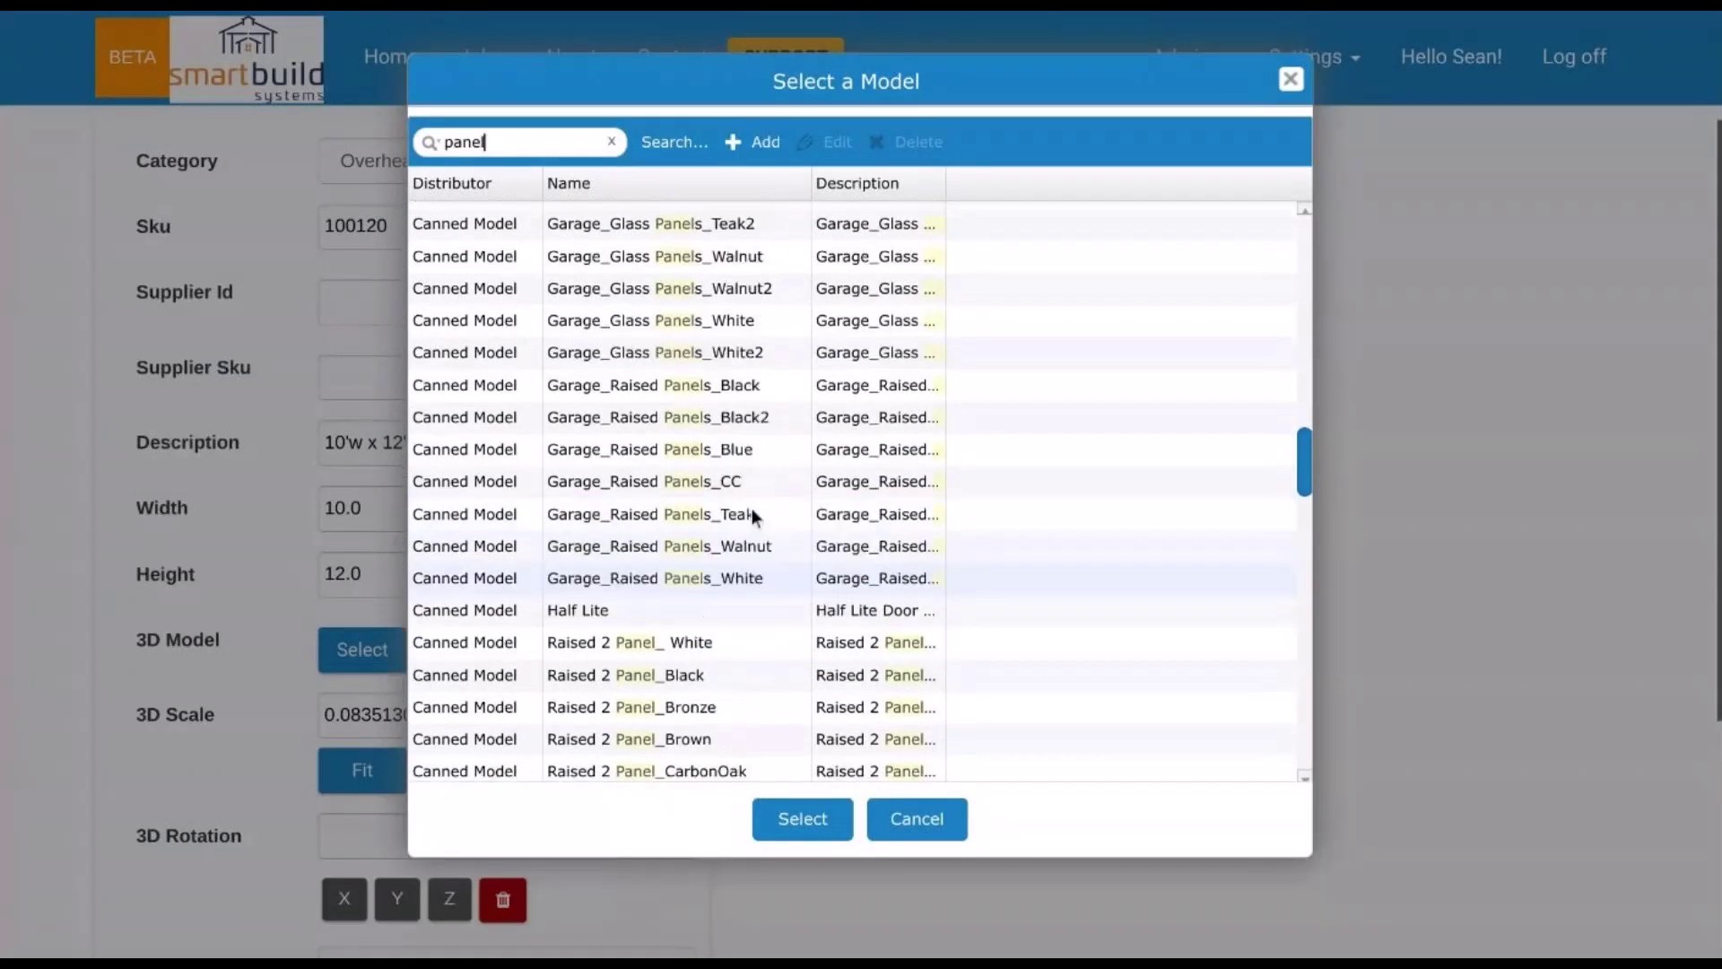
scroll(685, 380, "up", 5)
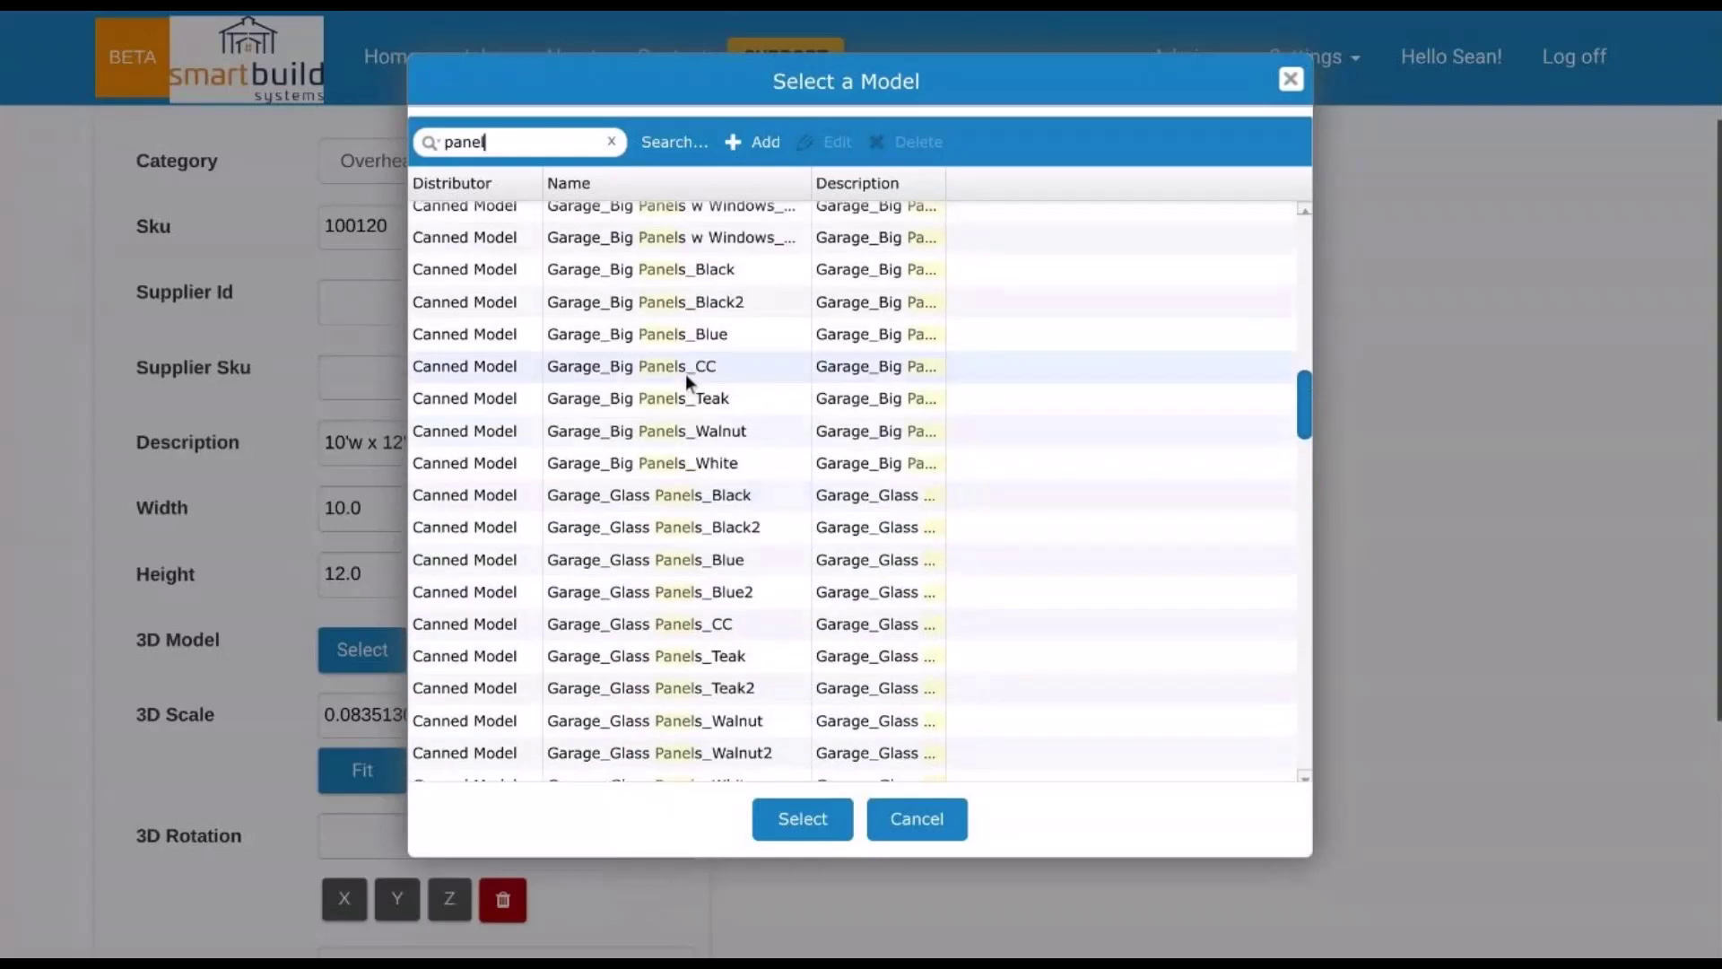
scroll(685, 377, "up", 5)
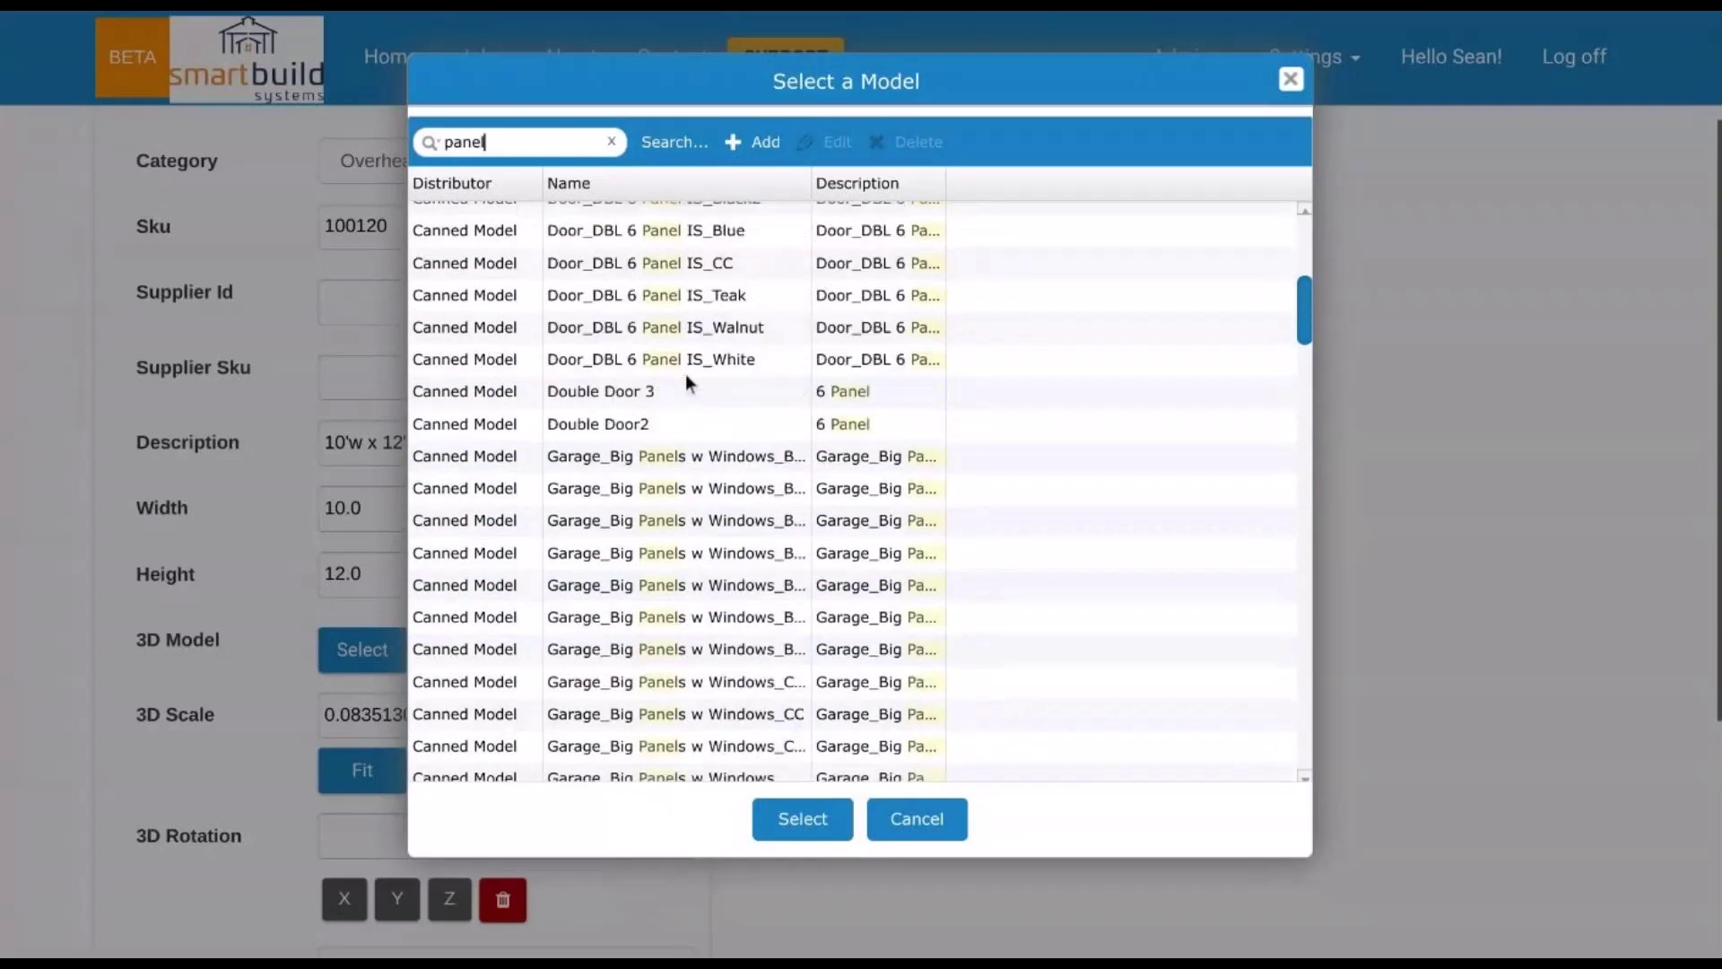
scroll(685, 381, "up", 2)
scroll(685, 529, "down", 15)
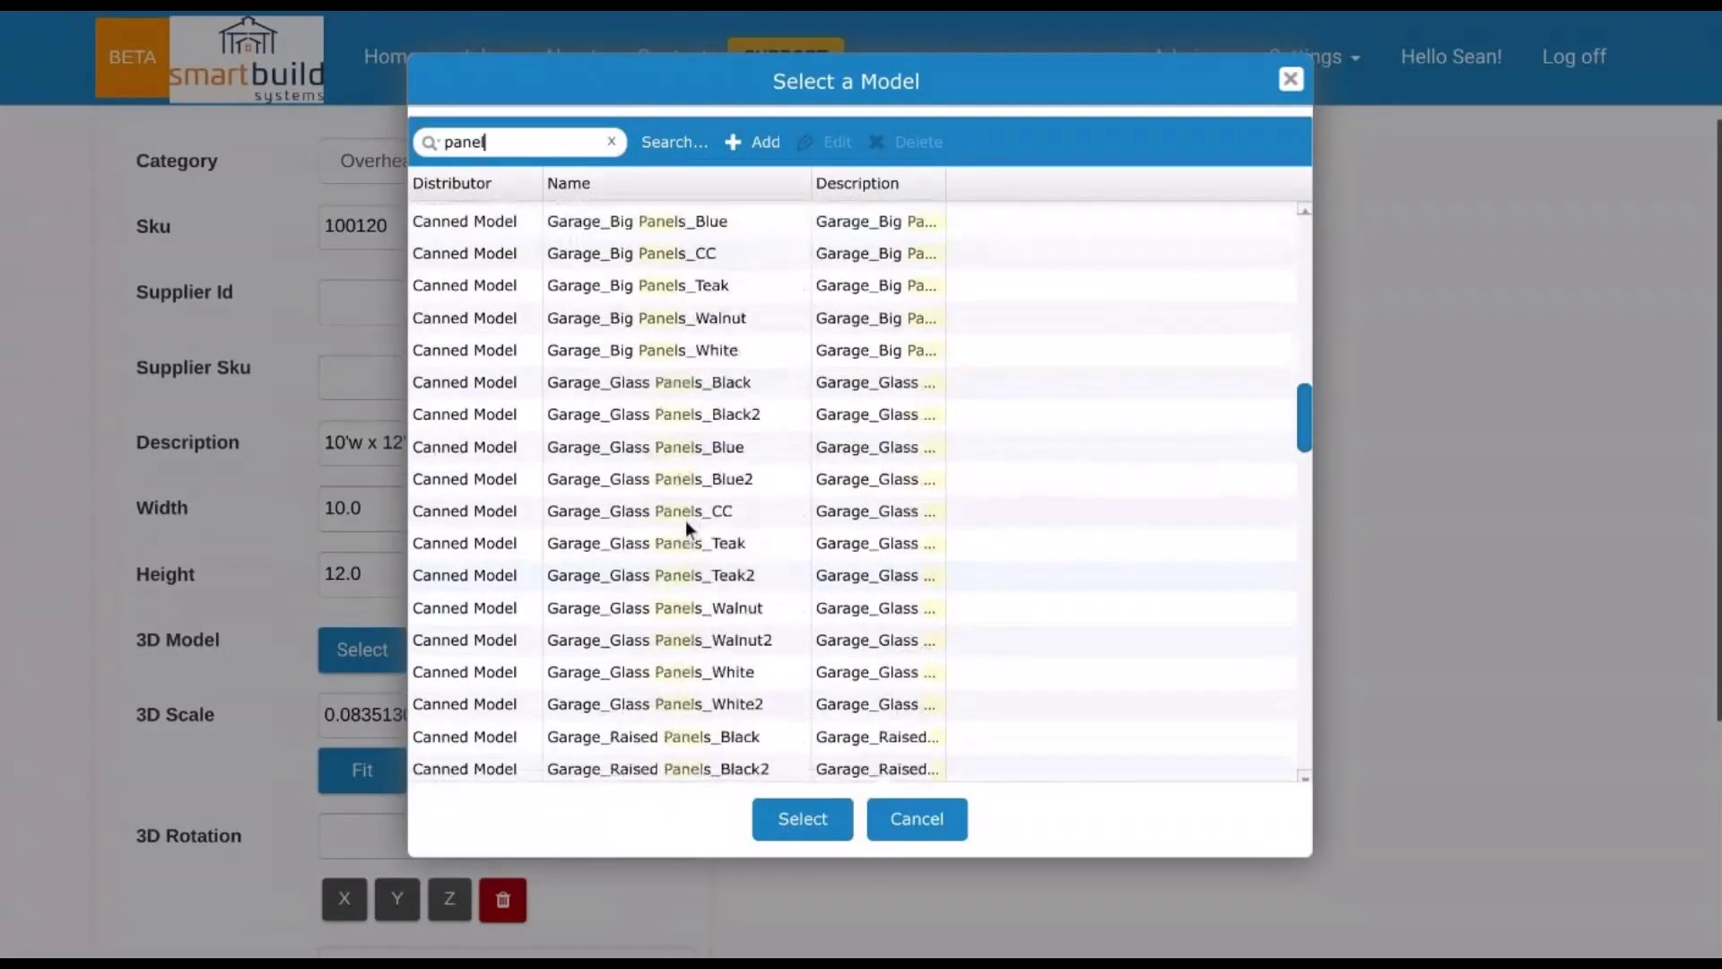
scroll(686, 520, "down", 2)
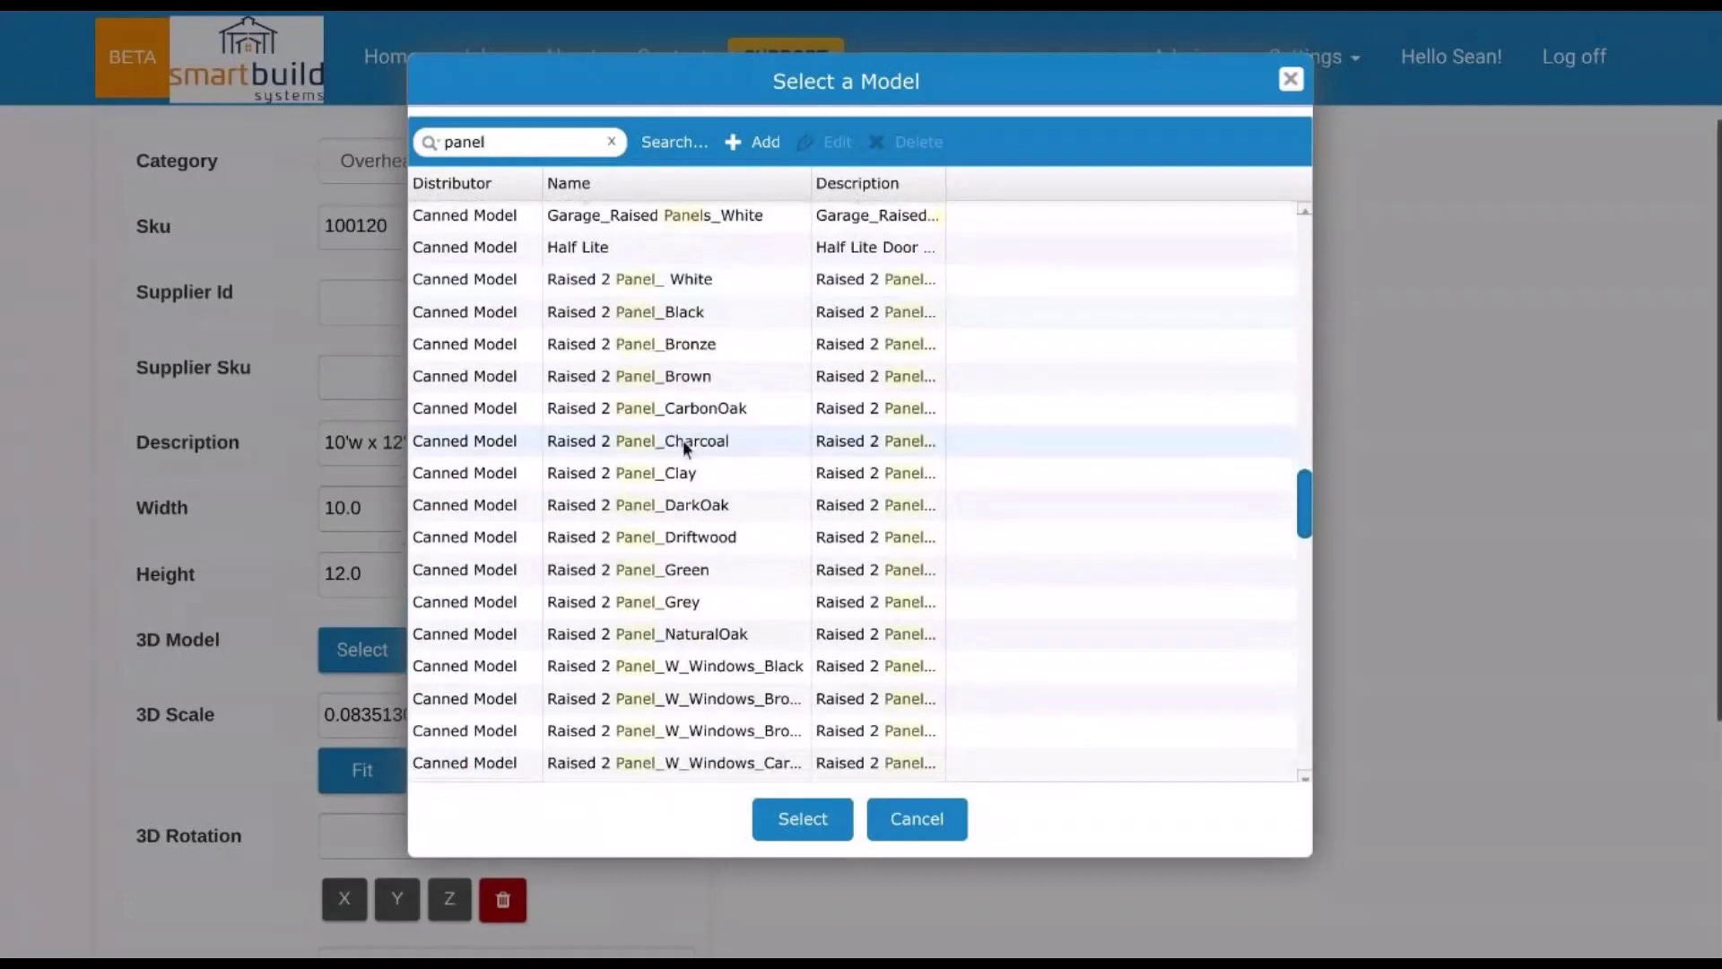
scroll(685, 443, "down", 1)
scroll(685, 443, "up", 2)
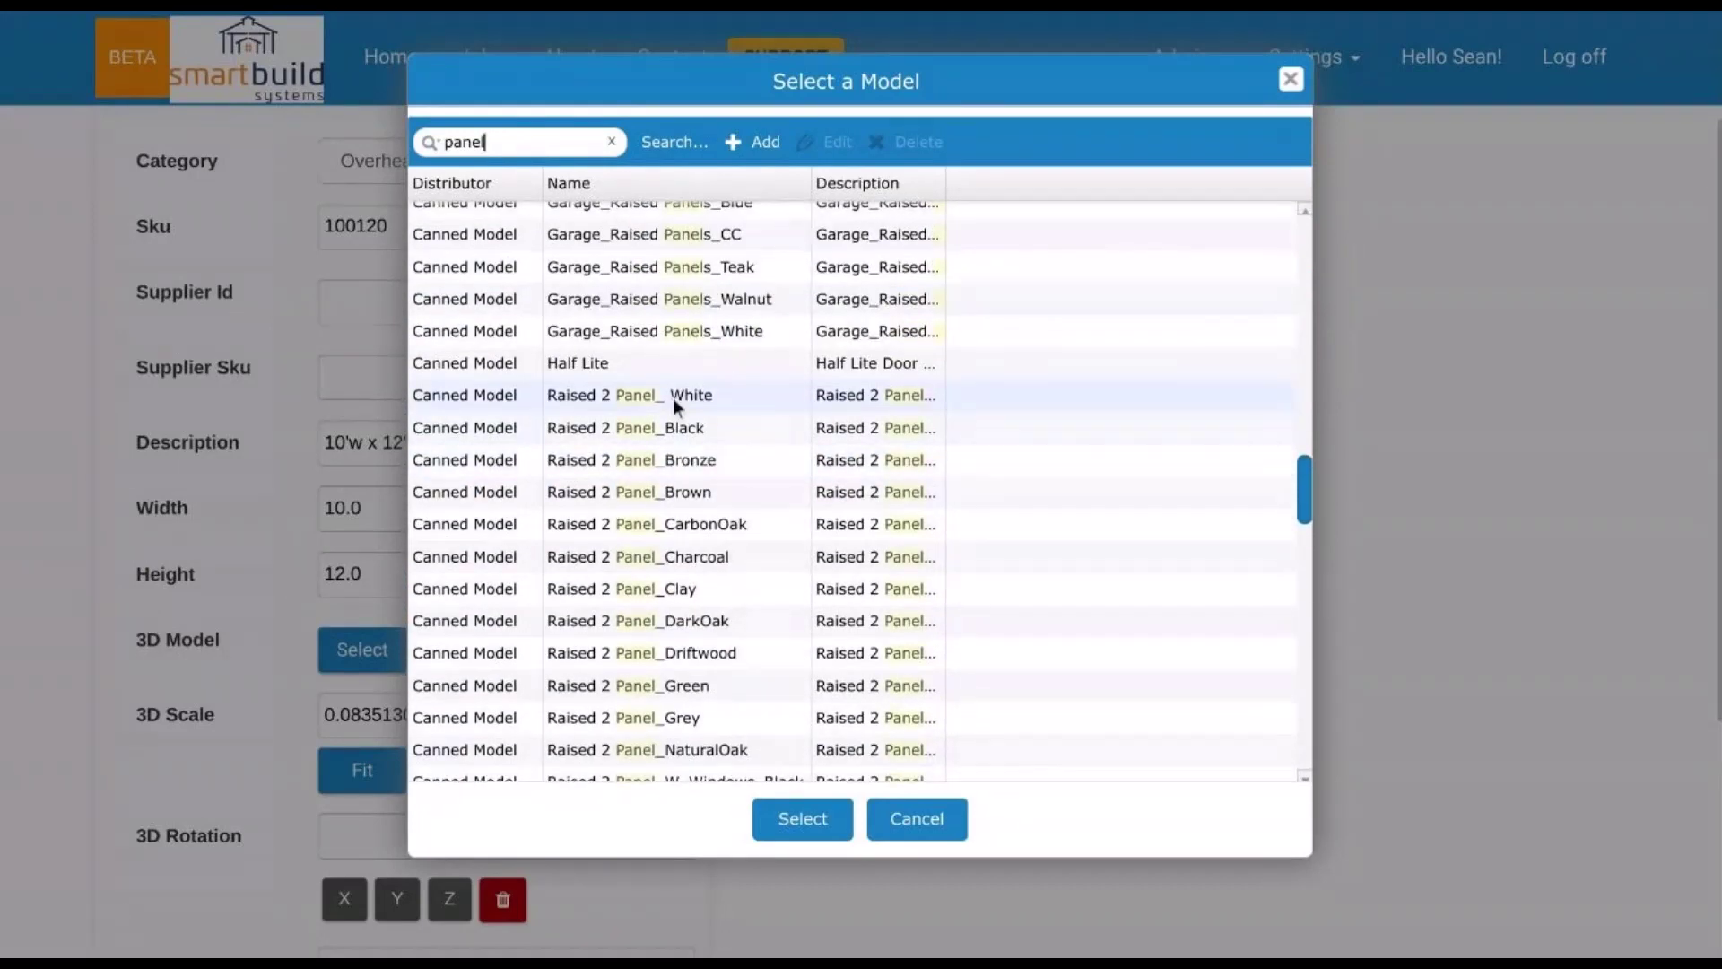
scroll(672, 404, "down", 3)
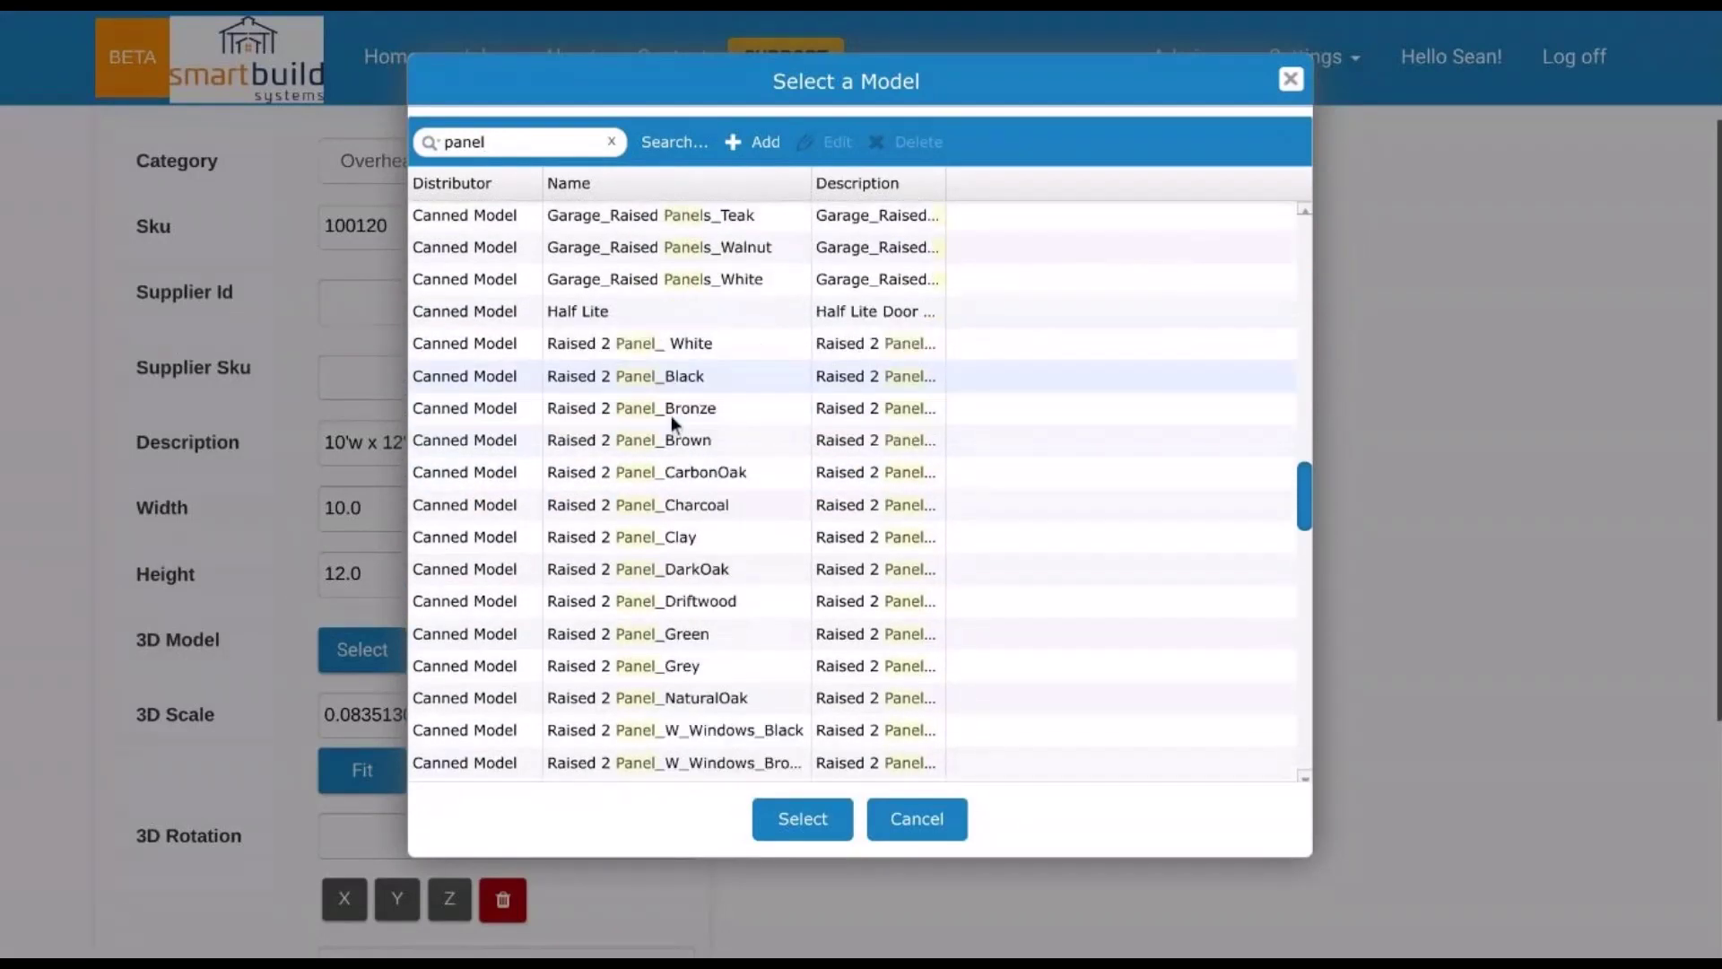
scroll(674, 450, "down", 10)
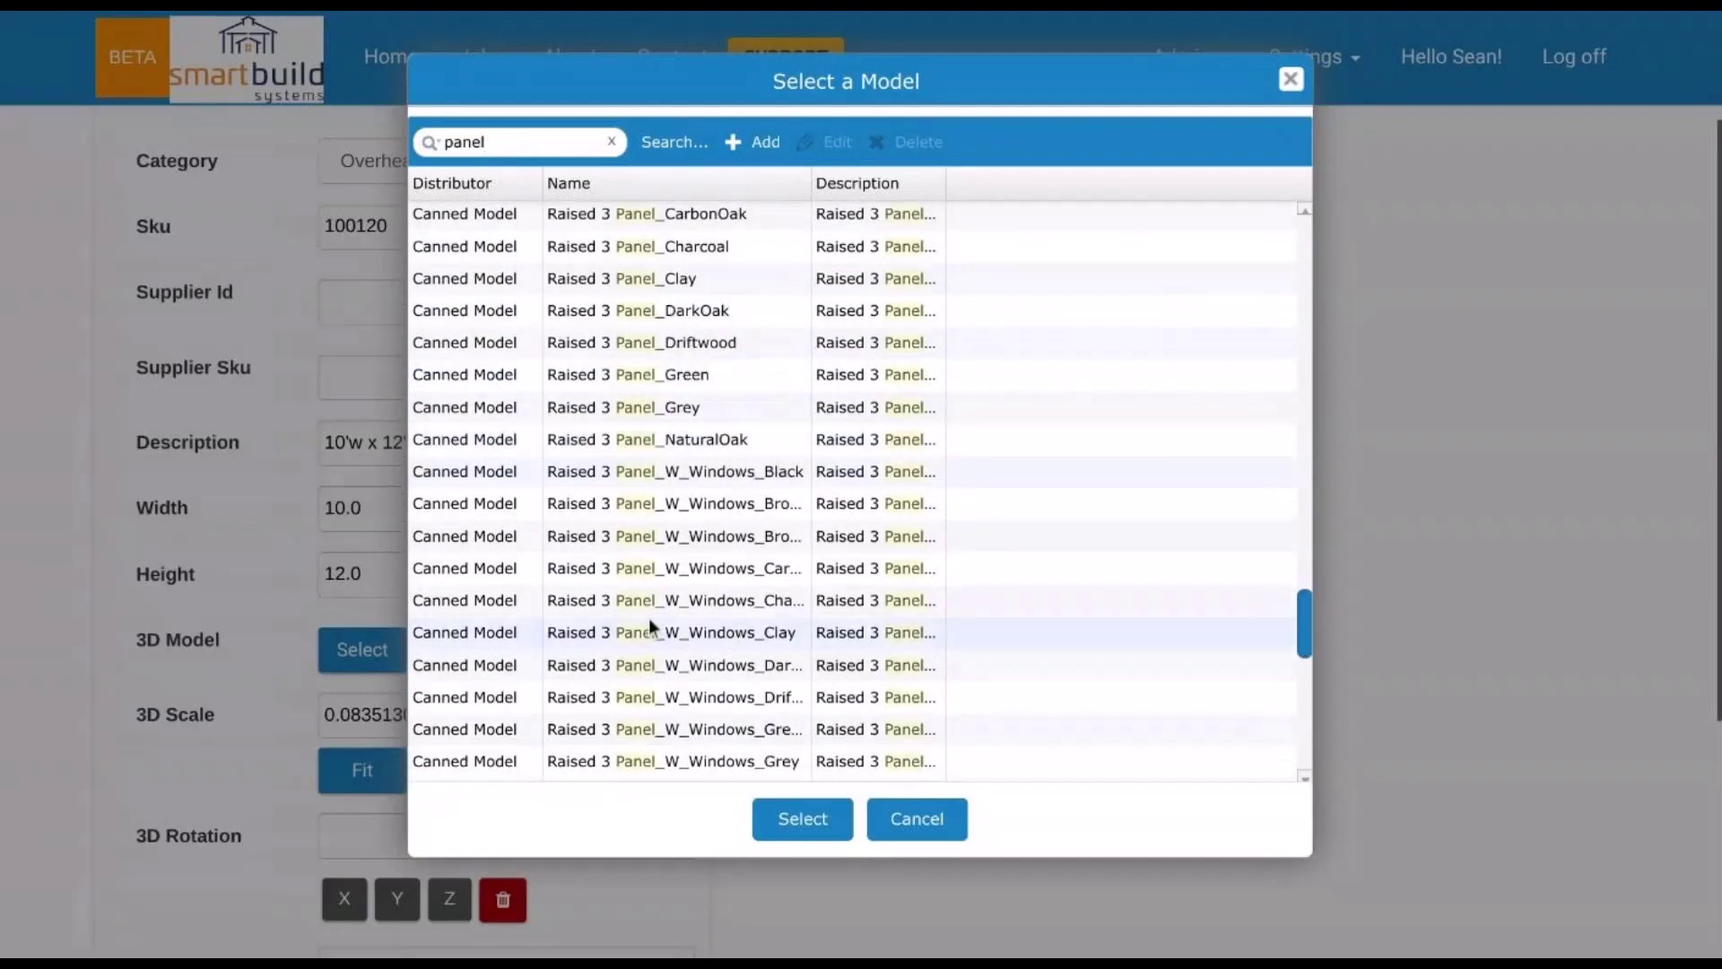
- Assign the Raised 3 Panel_Grey model to the overhead door and fit it to the 10'w x 12'h opening
left_click(671, 406)
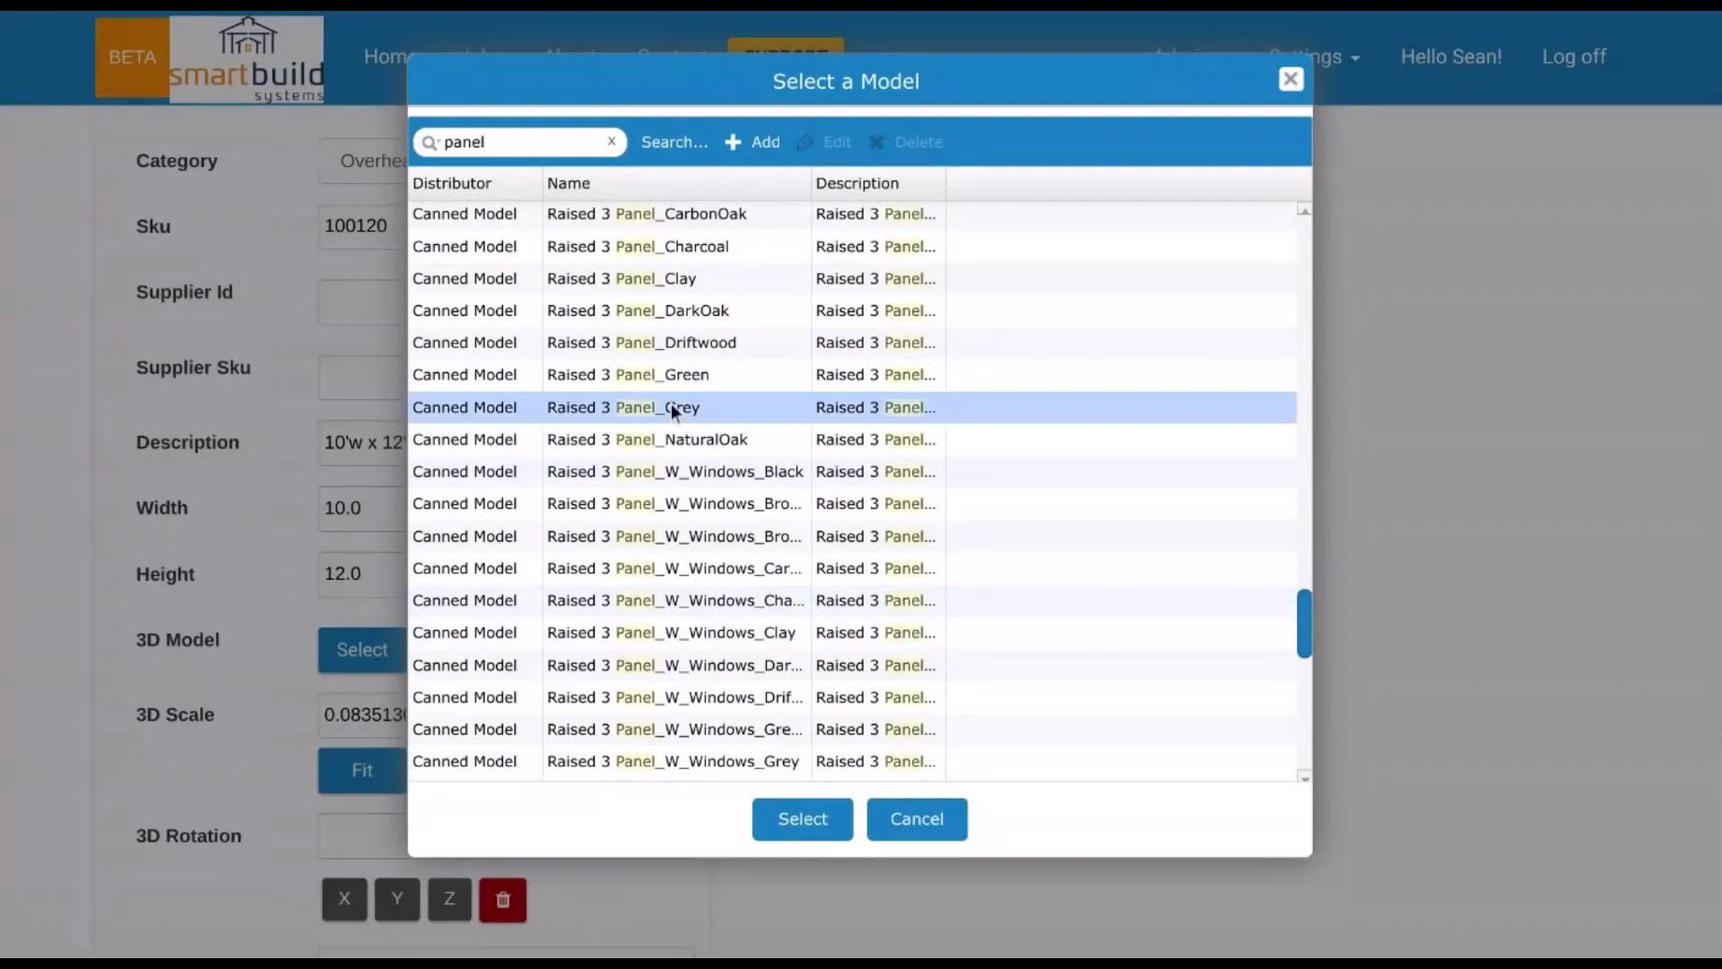
left_click(772, 819)
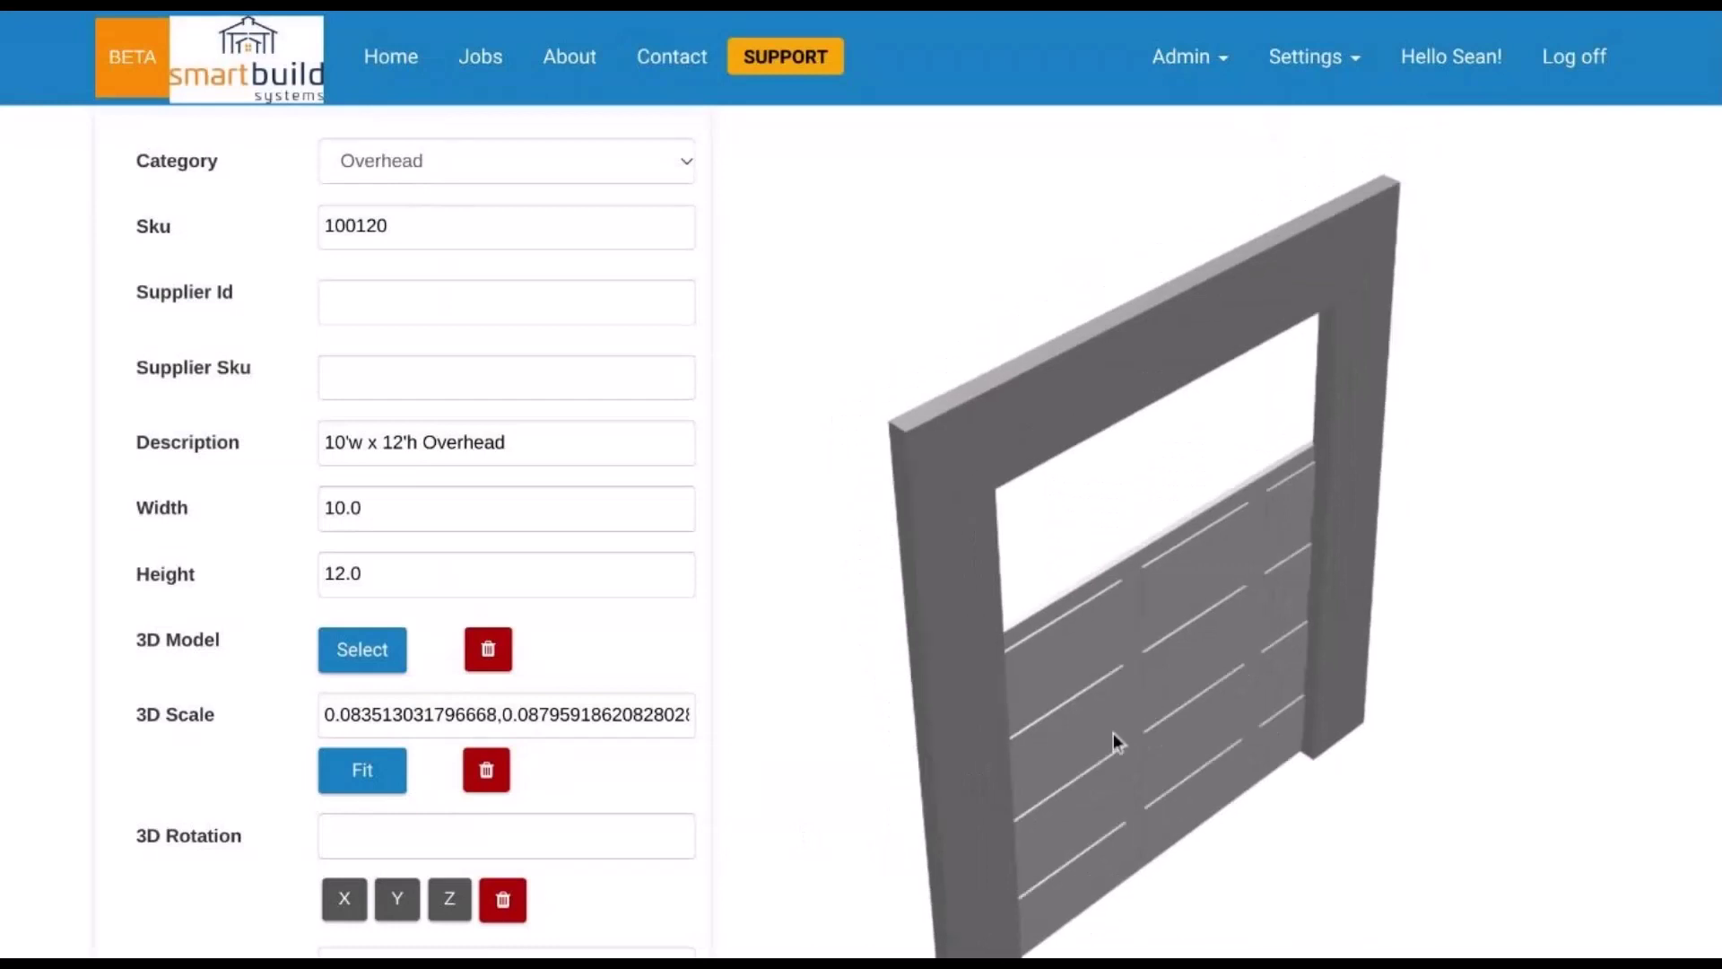
left_click(372, 776)
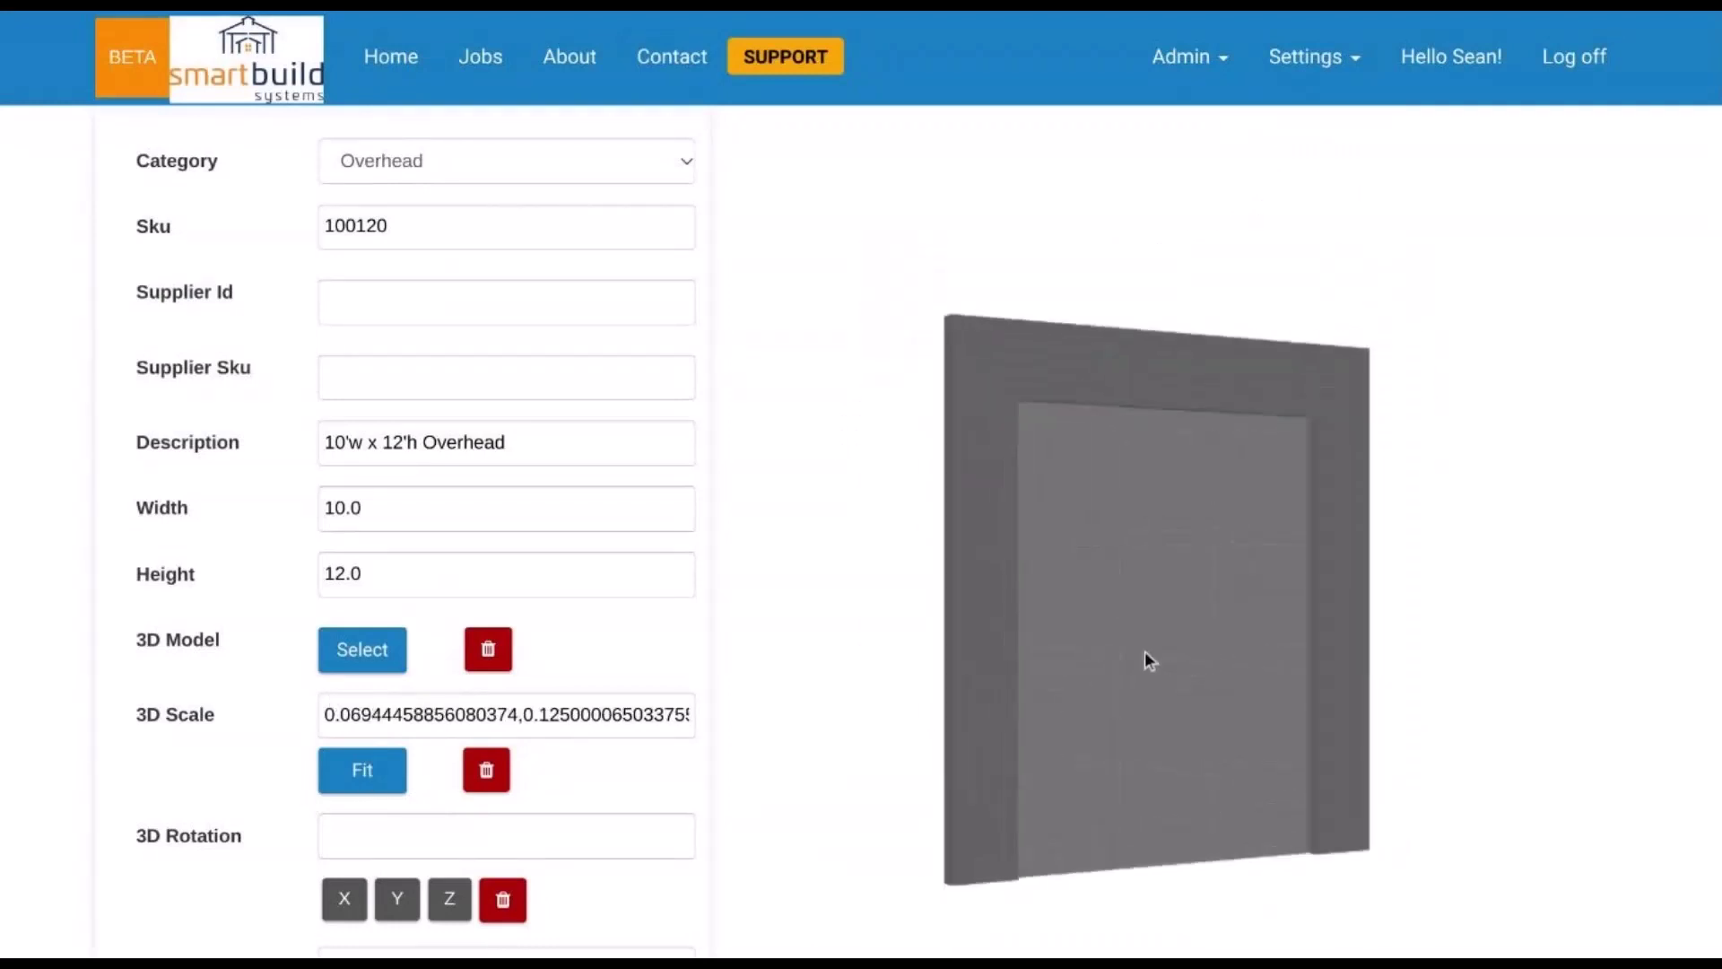
- Search the 3D models for "panel", assign Raised 2 Panel_W_Windows_Black to the overhead door and fit it to the opening
left_click(364, 644)
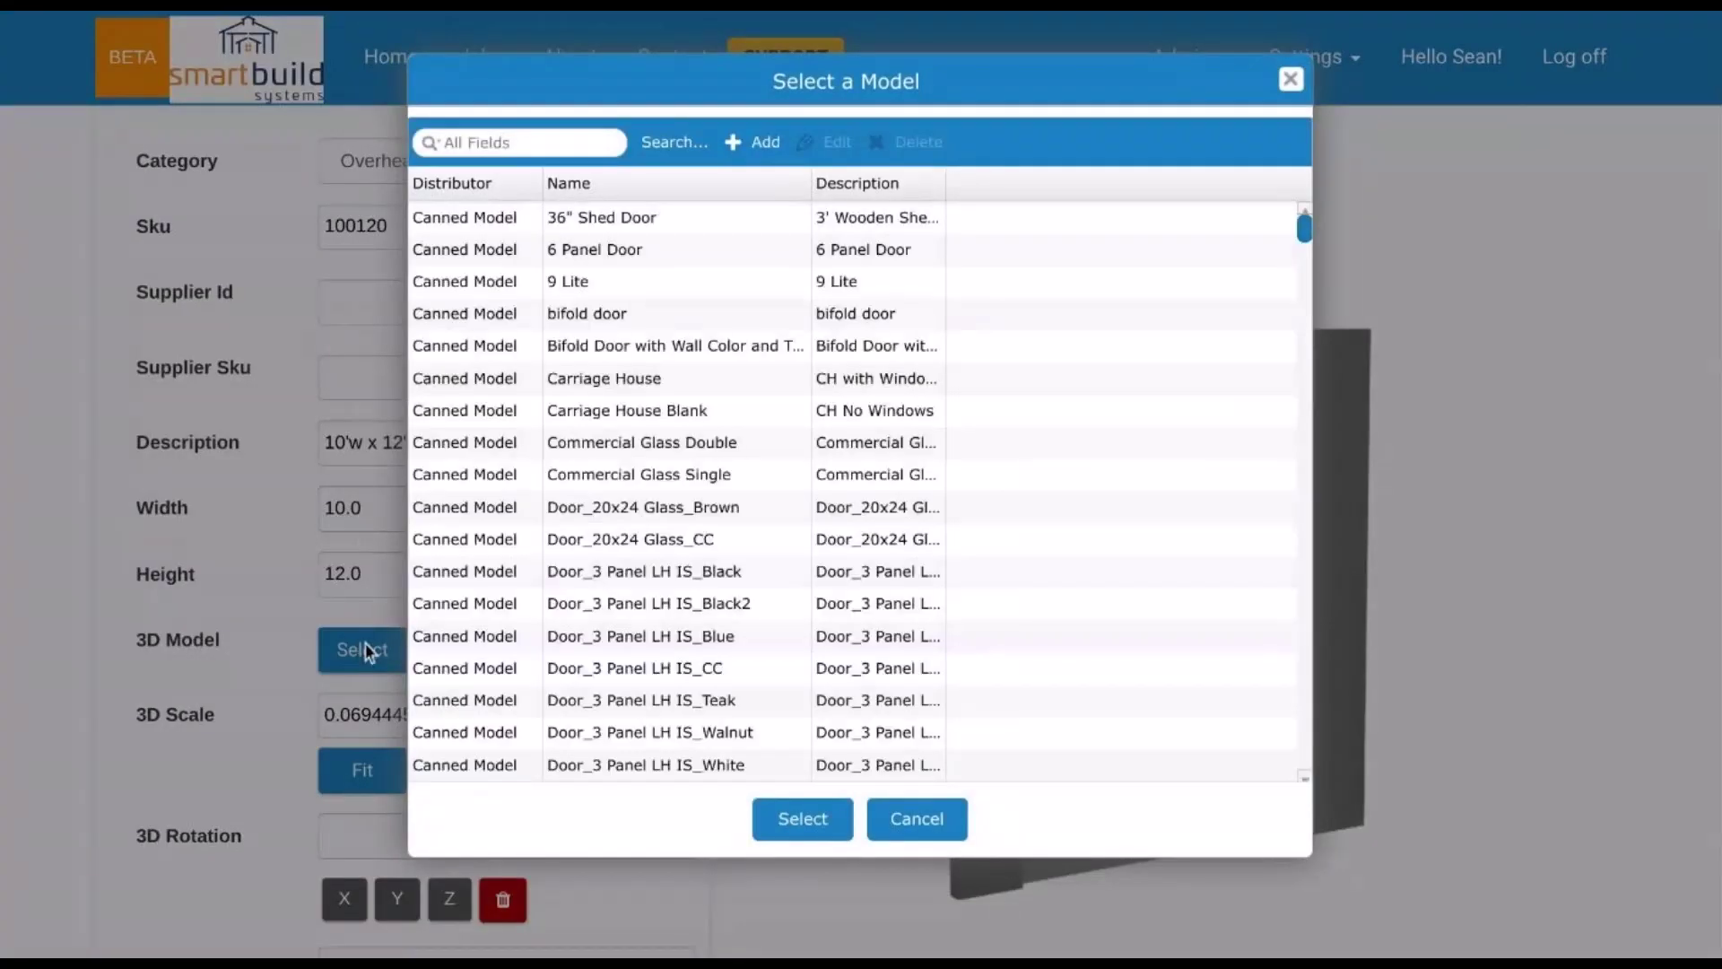
left_click(537, 140)
type("panel")
scroll(735, 440, "down", 5)
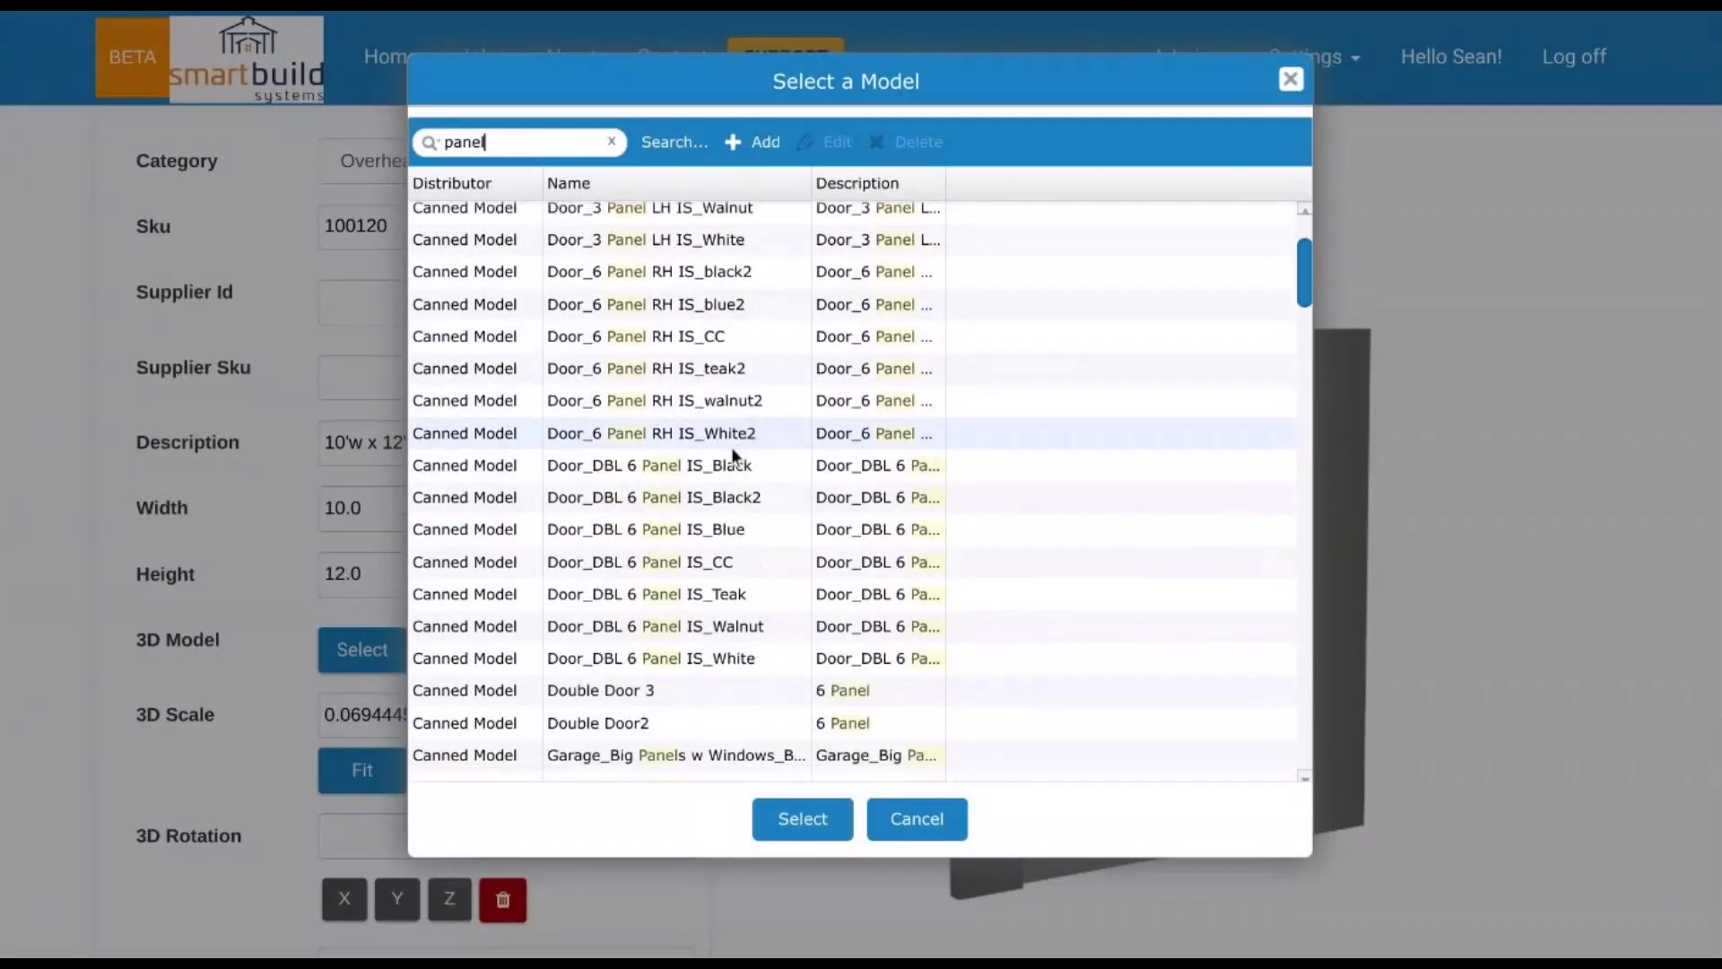
scroll(730, 447, "down", 5)
scroll(730, 450, "down", 15)
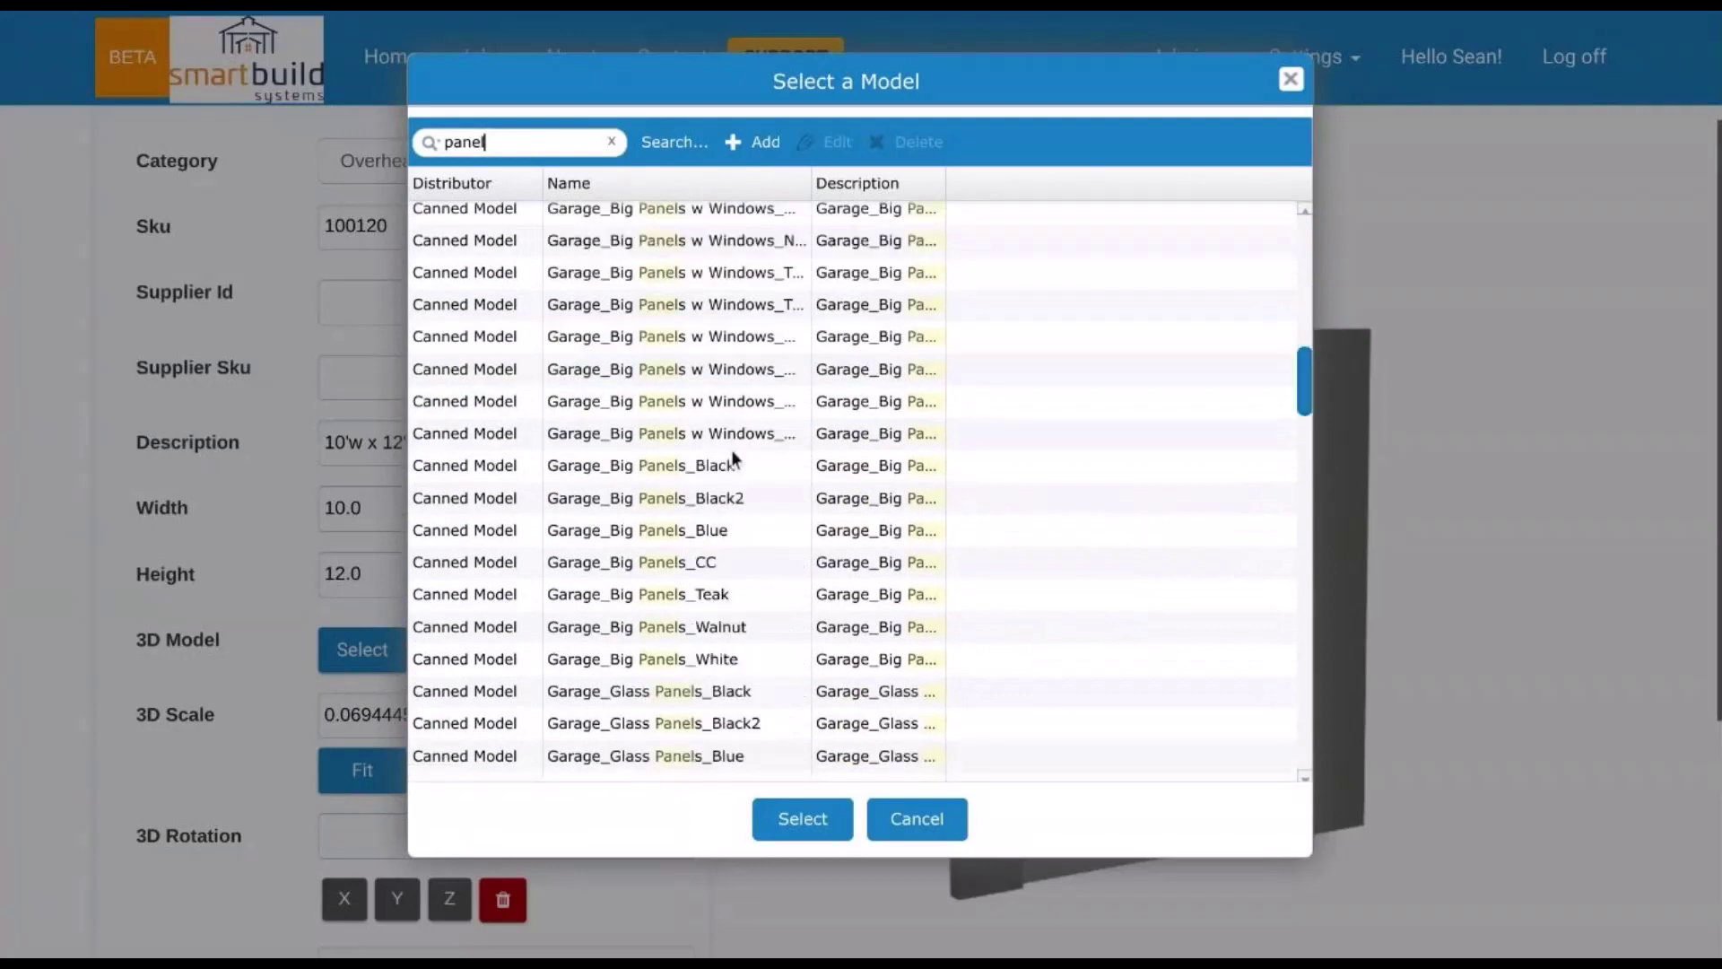
scroll(726, 449, "down", 6)
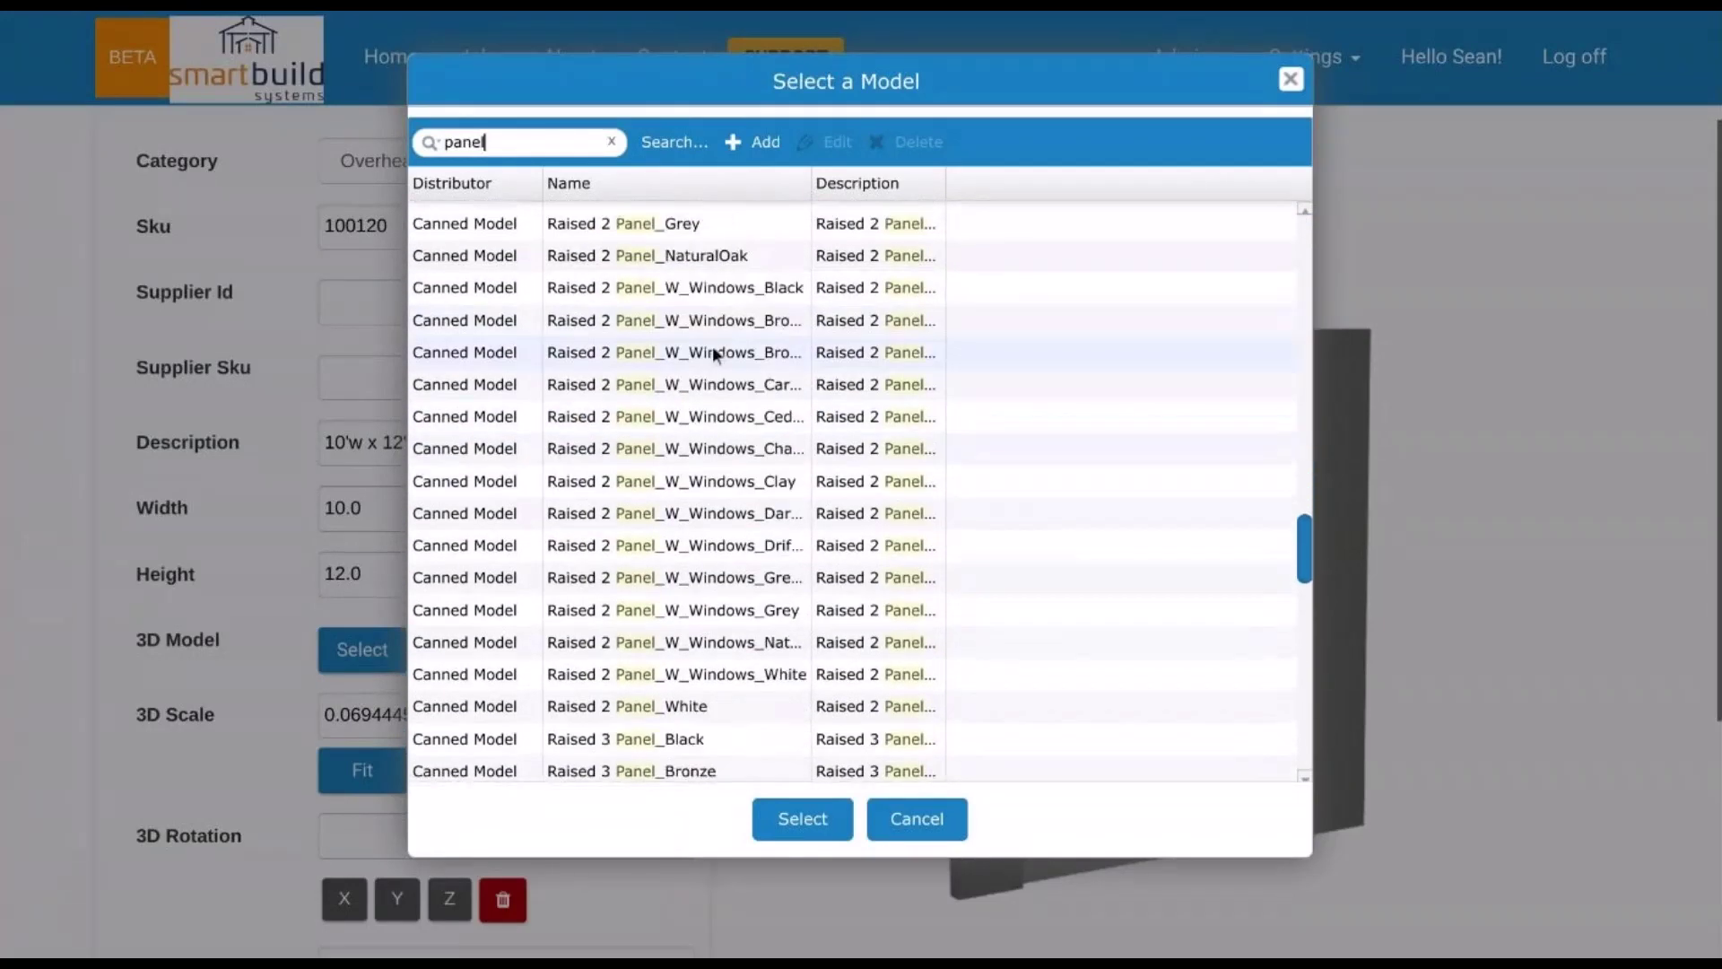
left_click(745, 293)
left_click(807, 815)
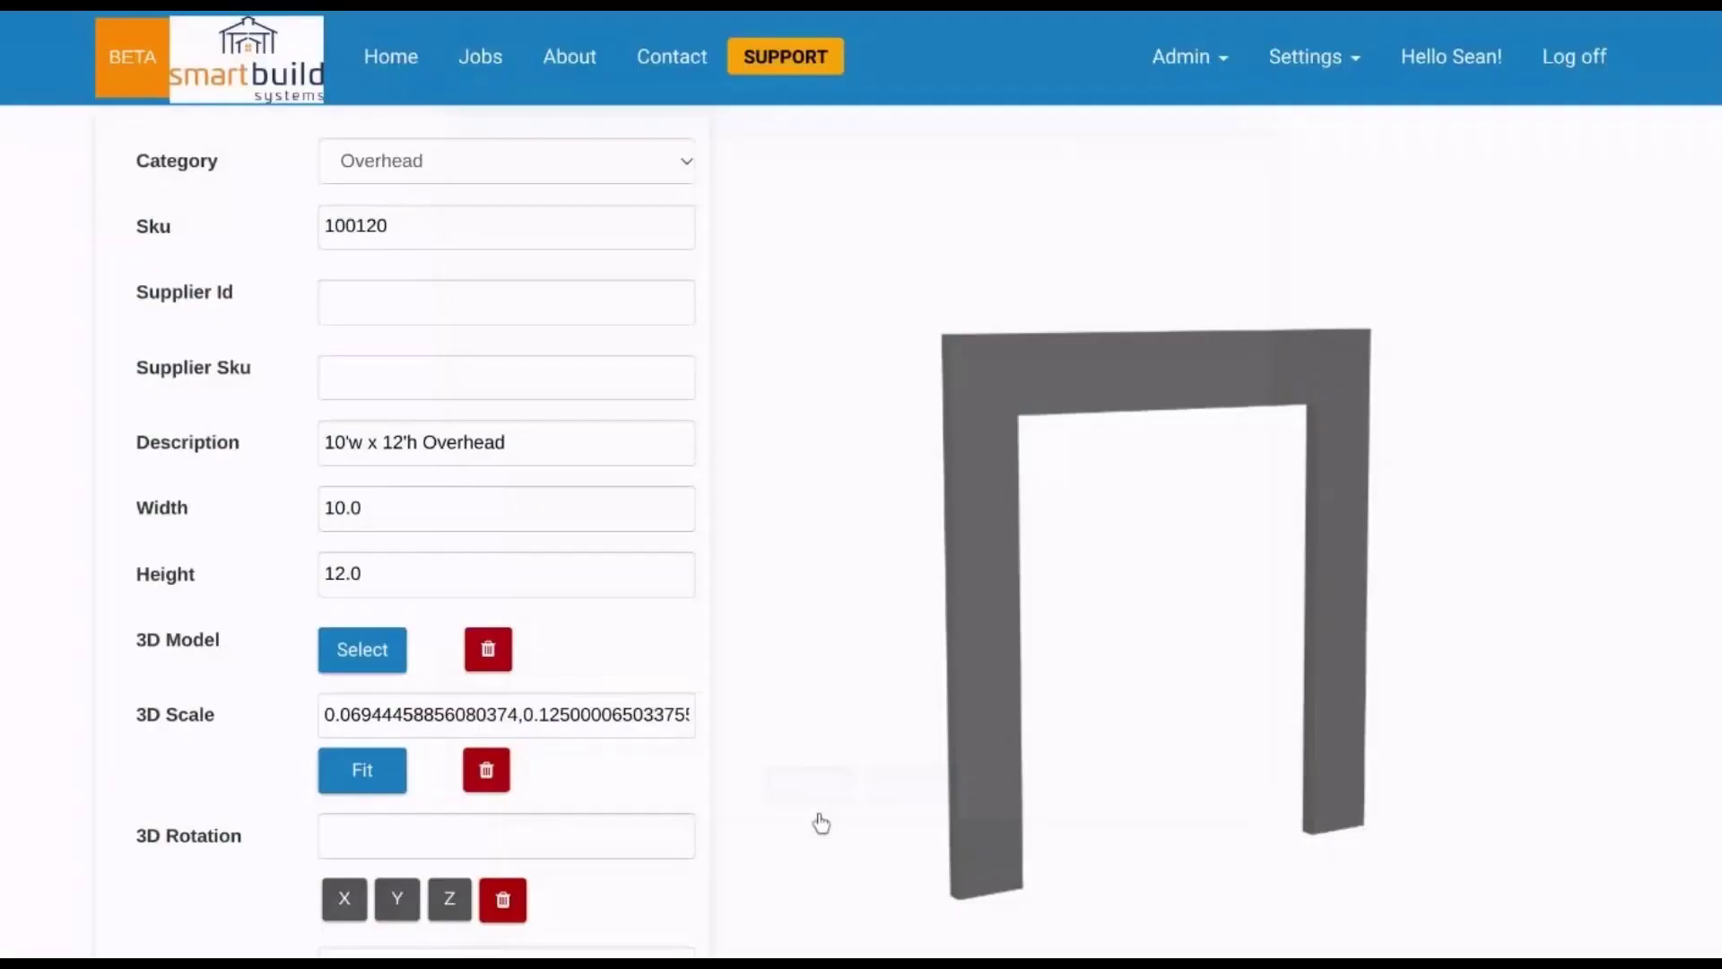
left_click(340, 787)
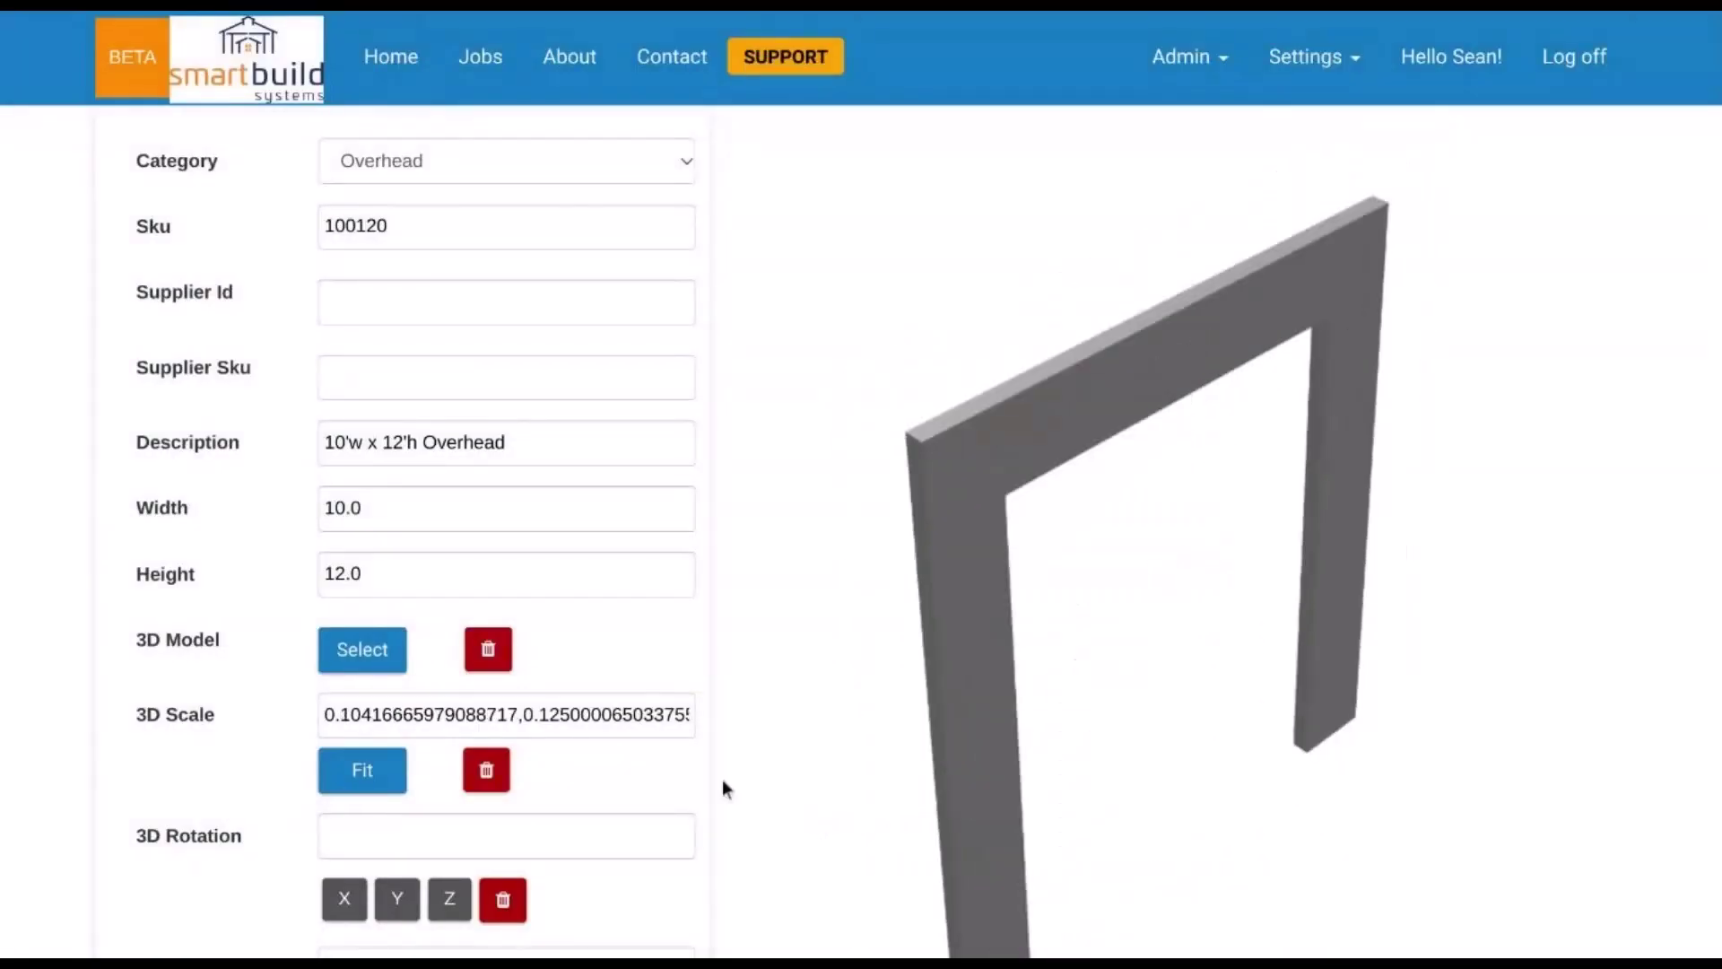
left_click_drag(956, 737, 962, 686)
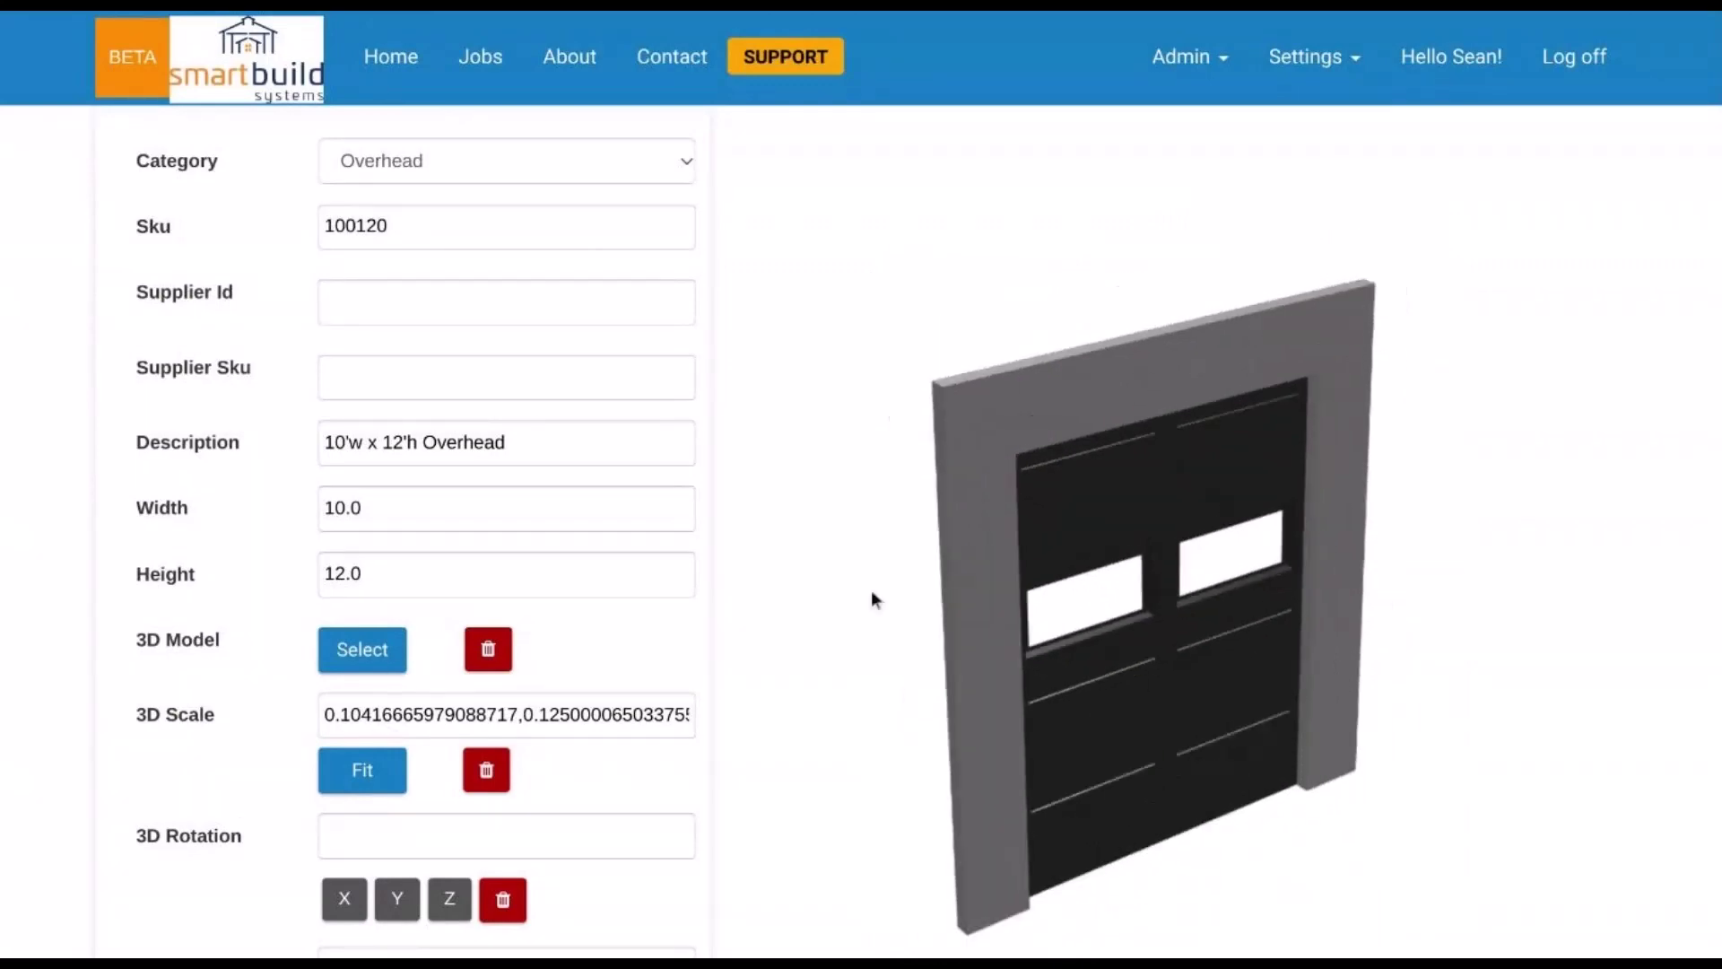
- Reopen the overhead door's 3D model selection and search the models for "raised panel"
left_click(360, 650)
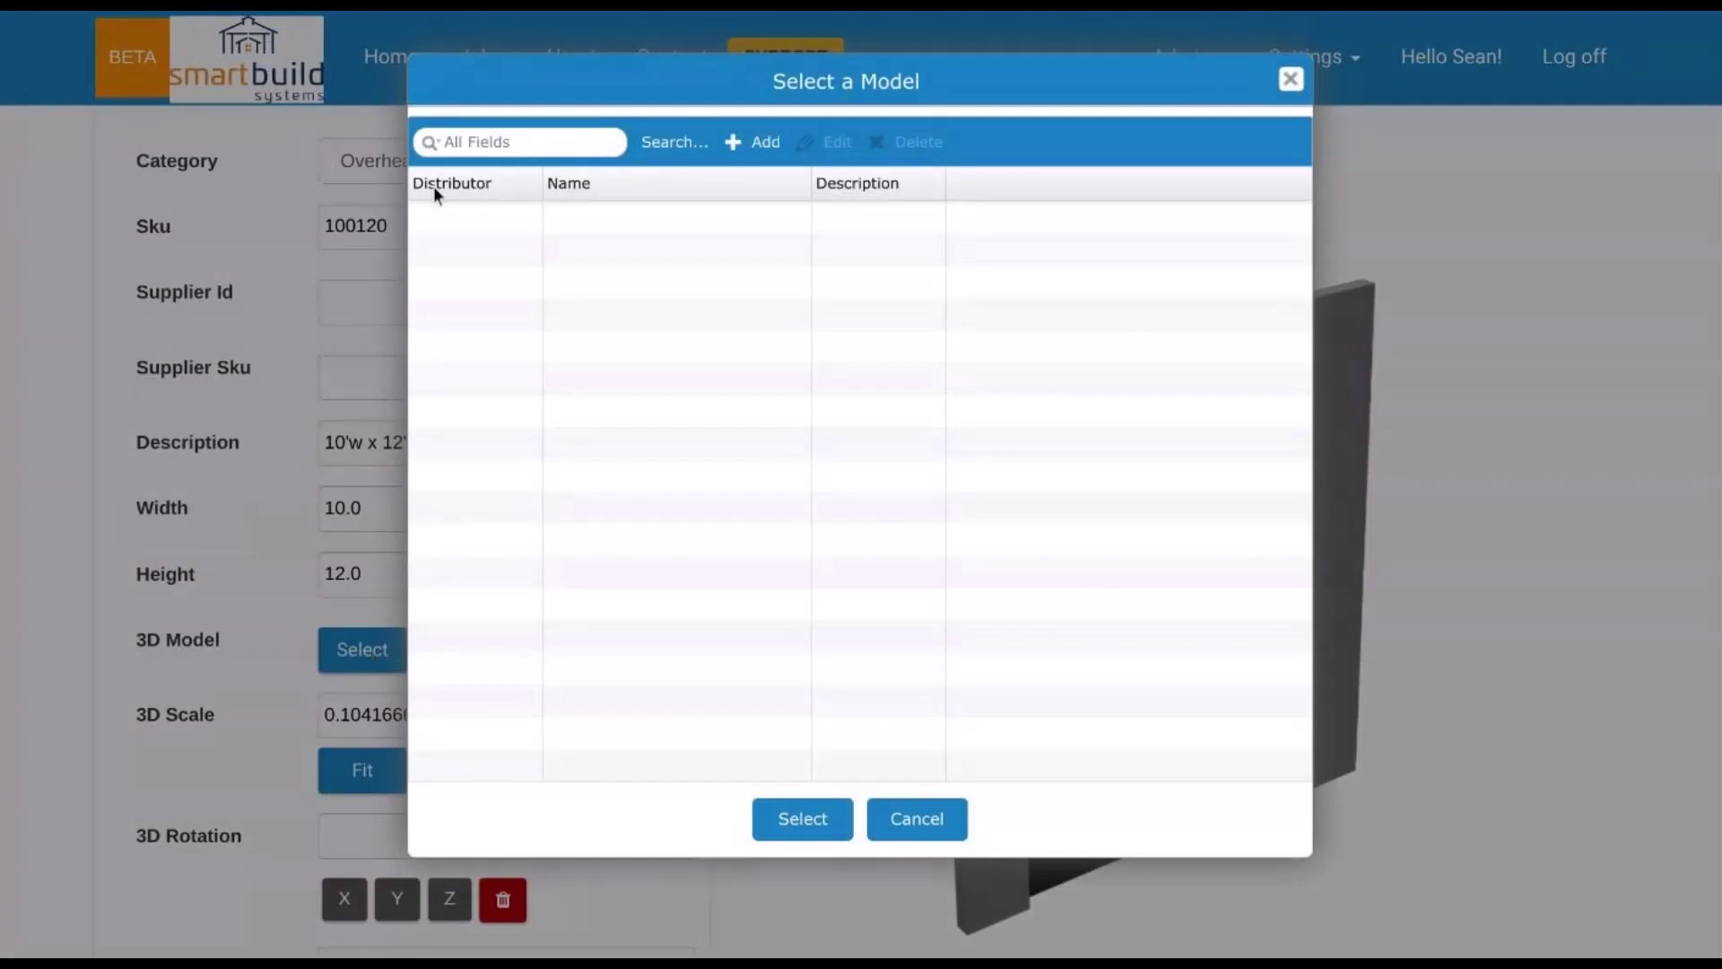
left_click(524, 141)
type("p;anel")
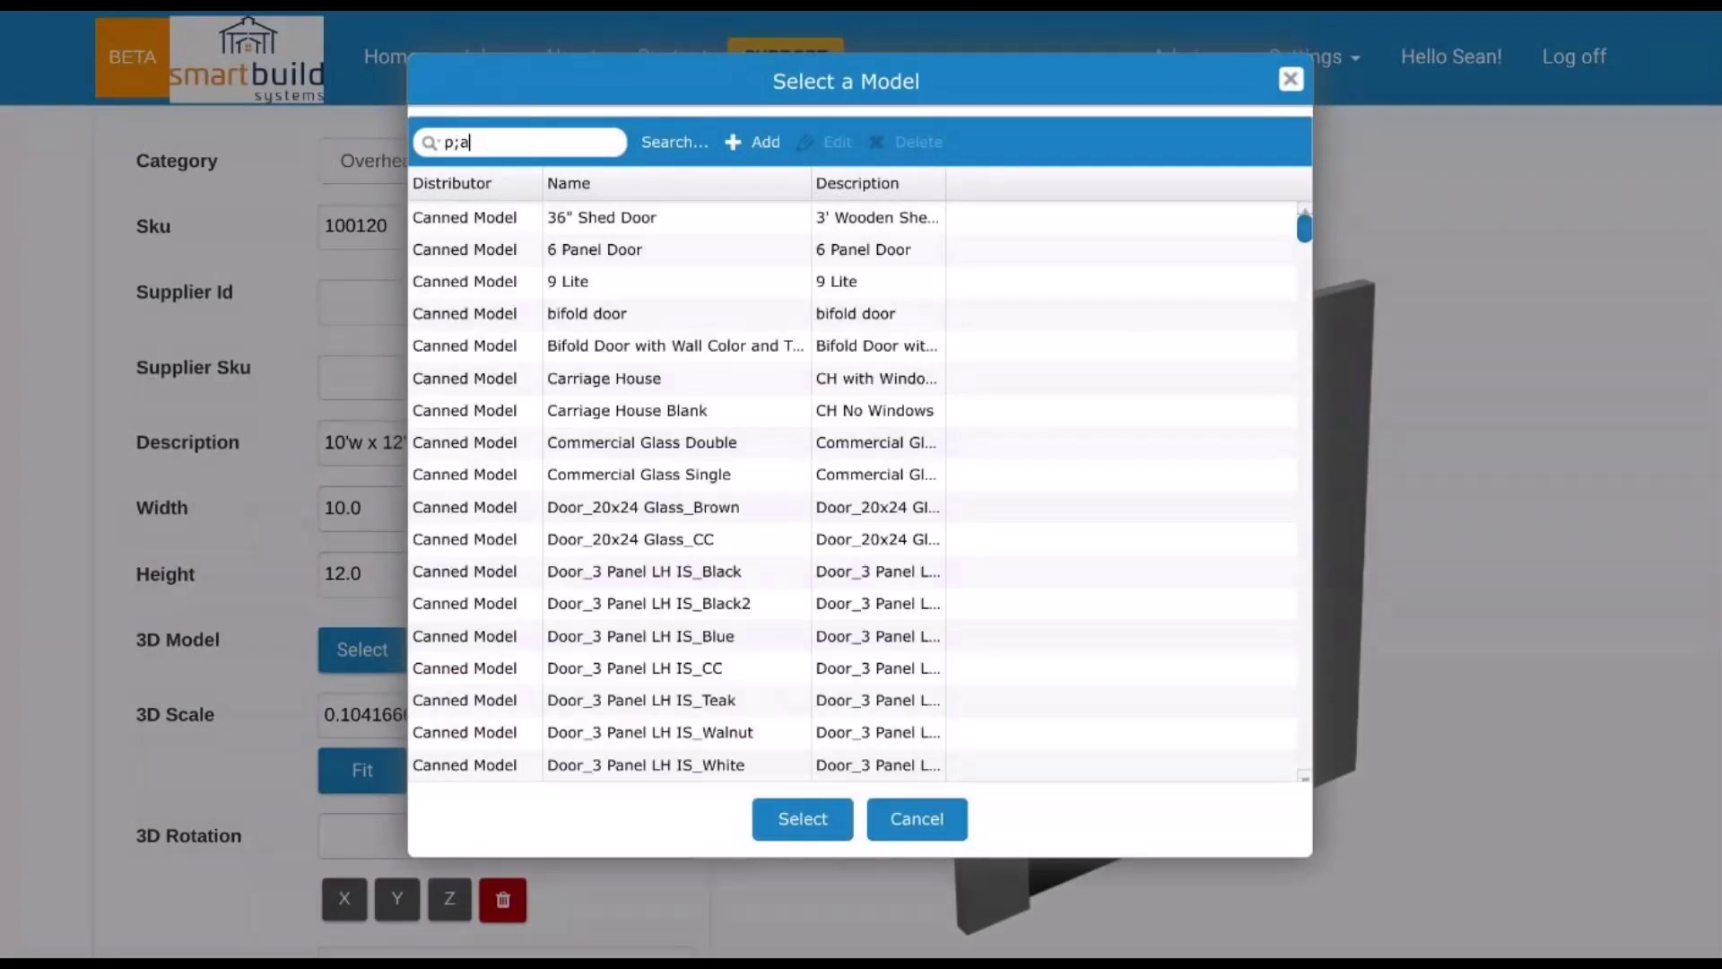
key("BackSpace")
key("BackSpace")
key("BackSpace")
key("BackSpace")
key("BackSpace")
type("anel")
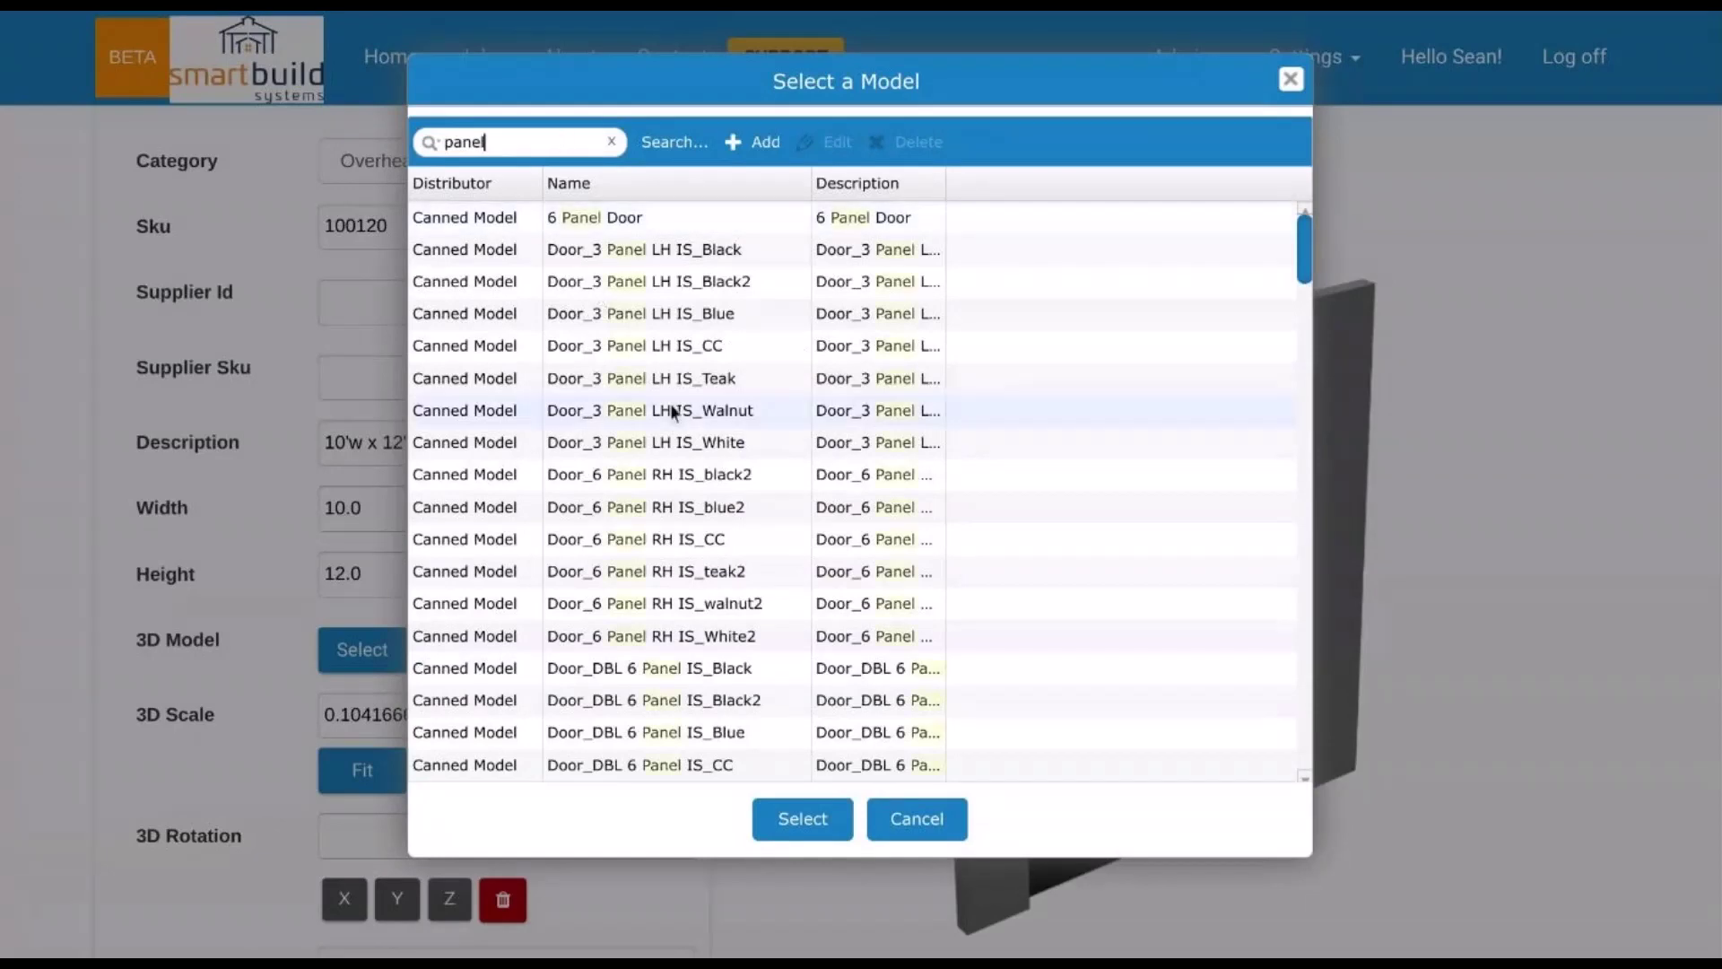
left_click(450, 146)
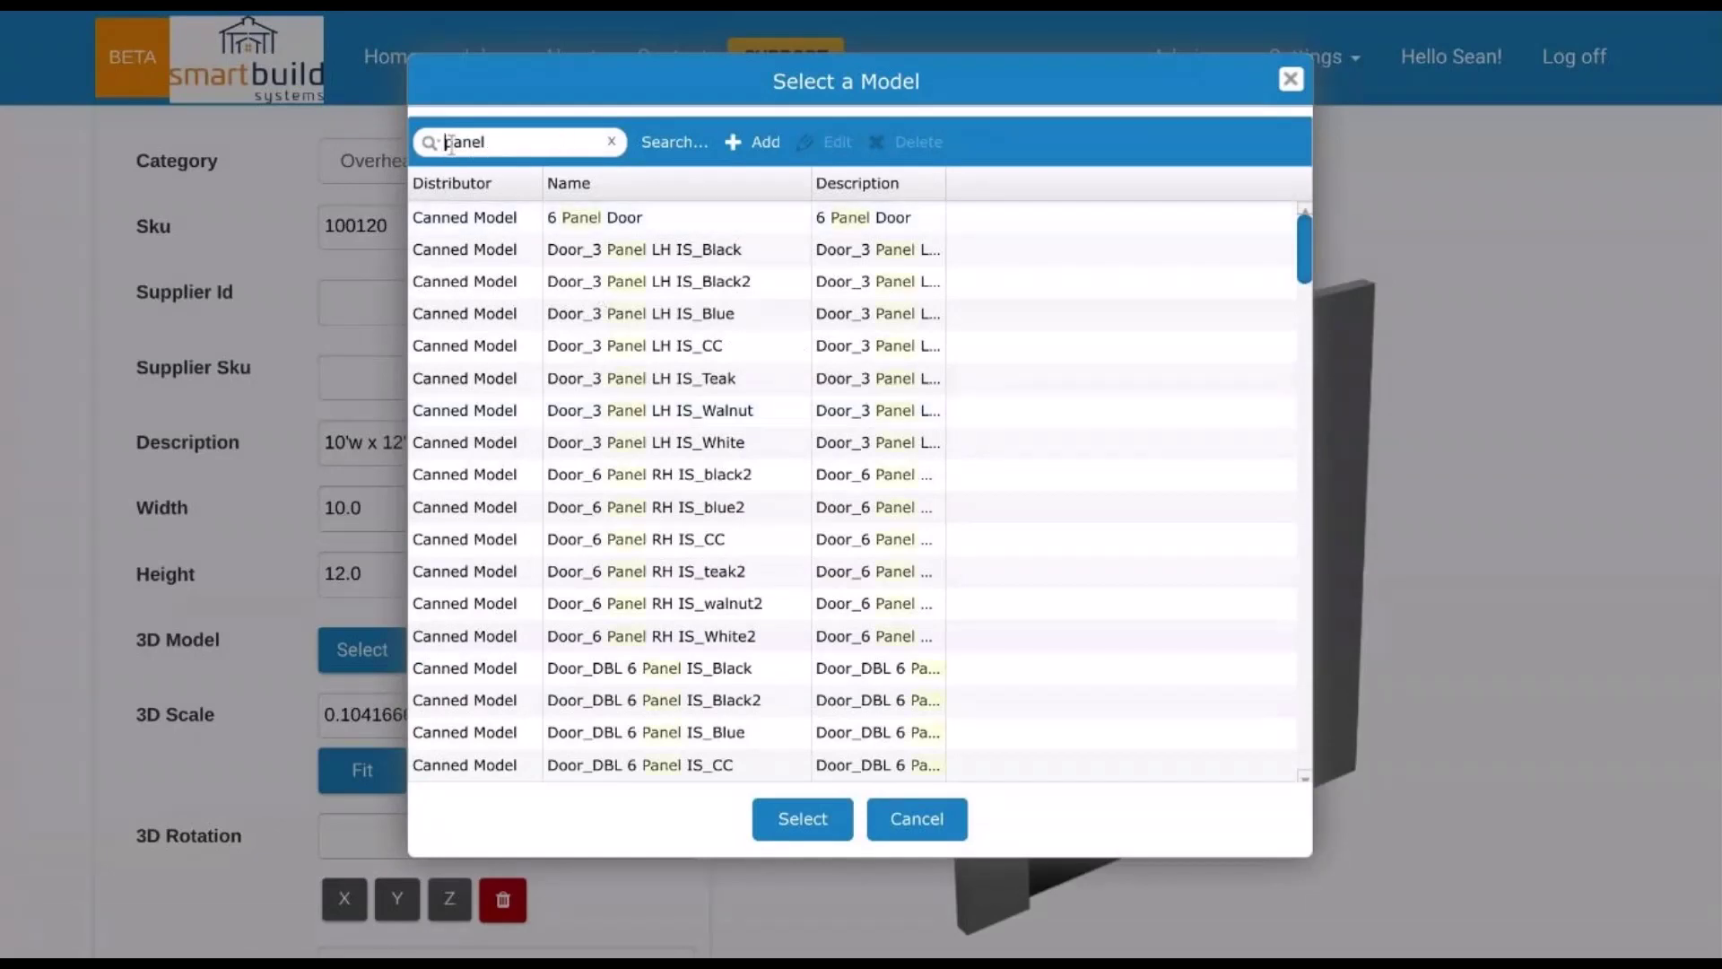
type("raised")
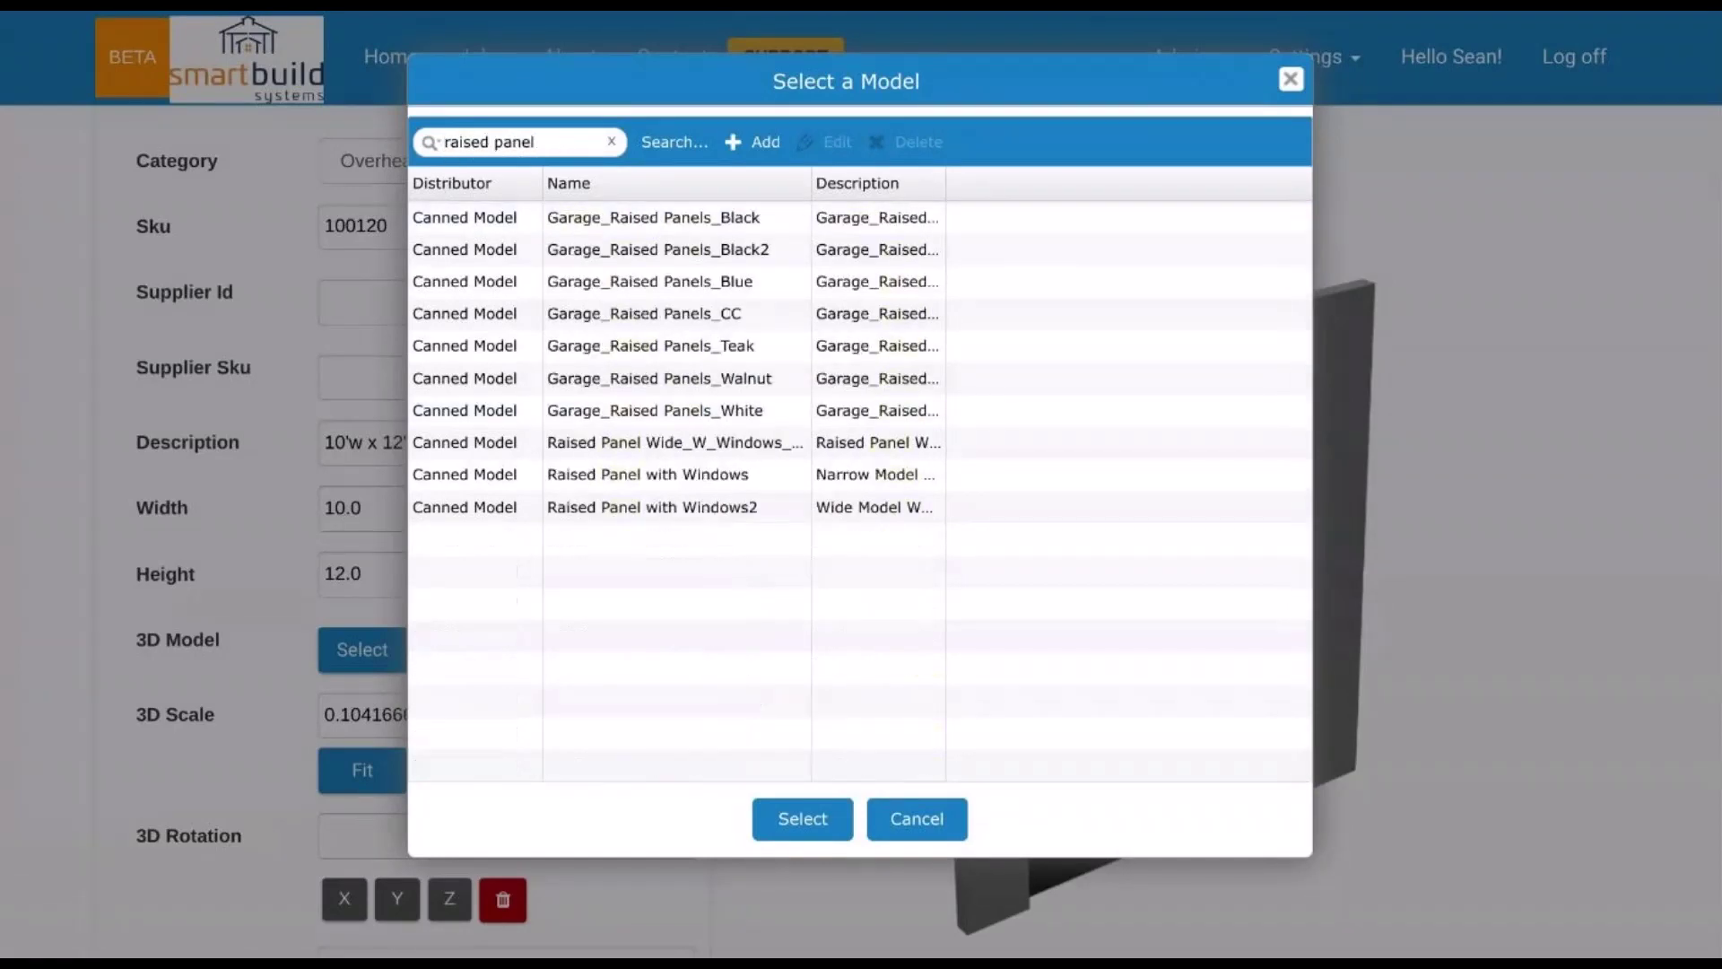
- Widen the model list's Name column, assign Raised Panel with Windows2 to the overhead door and fit it to the opening
double_click(807, 183)
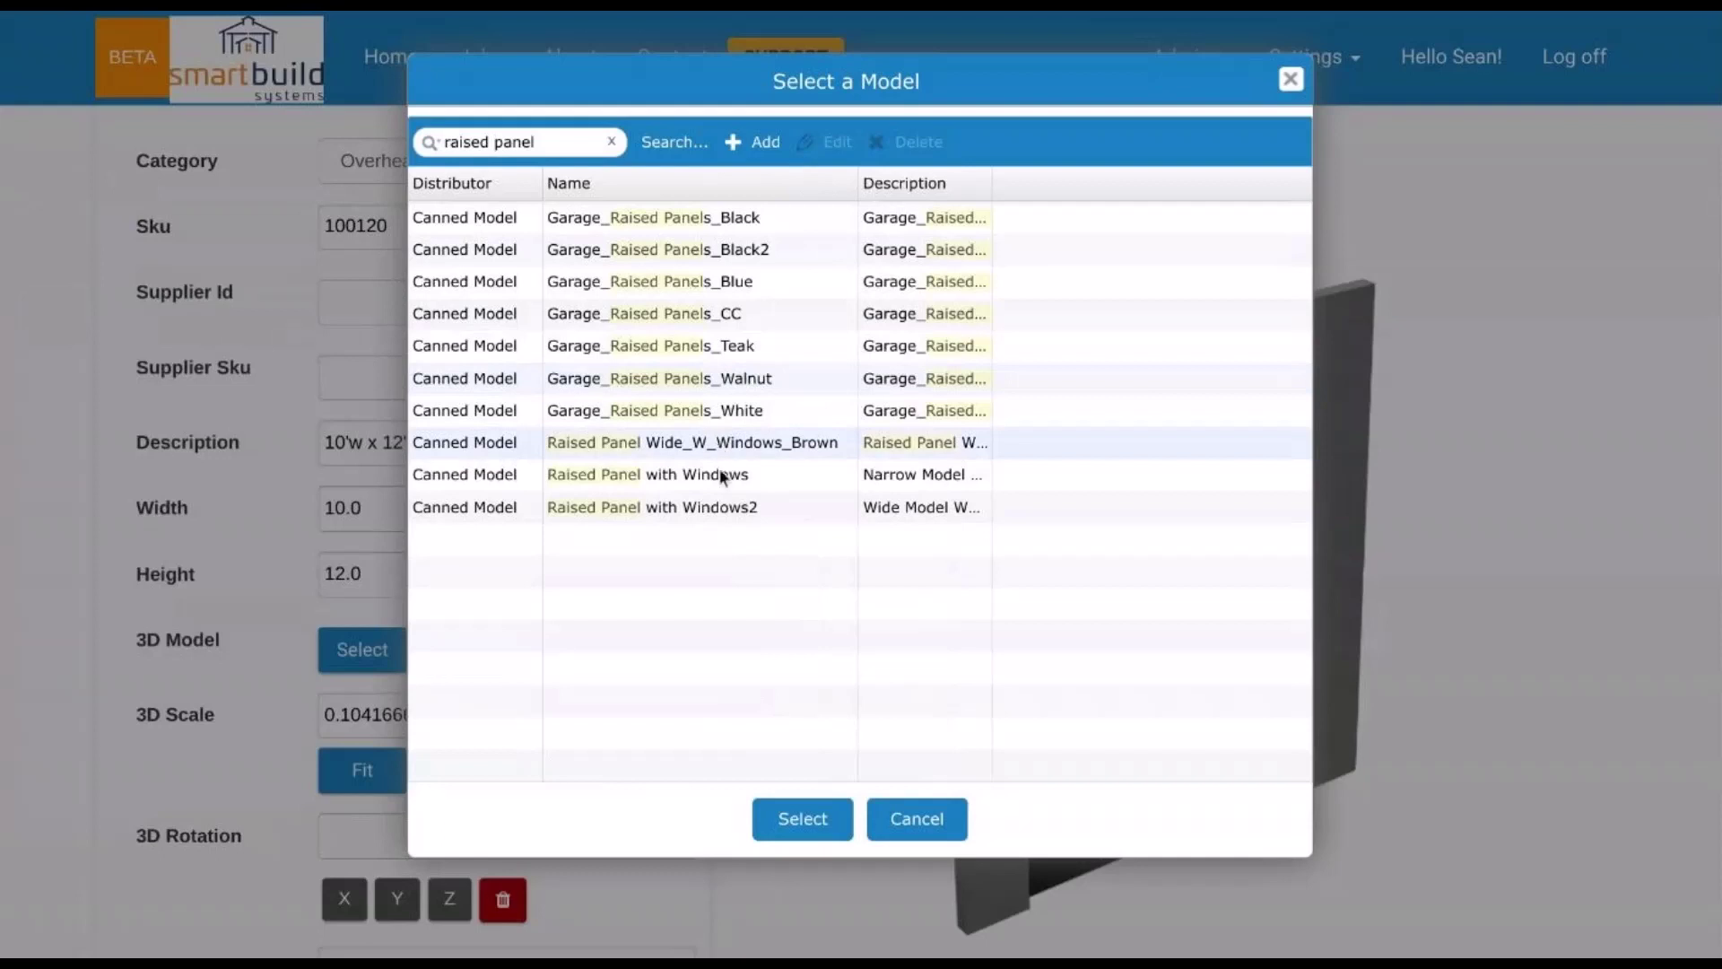
left_click(766, 497)
left_click(807, 812)
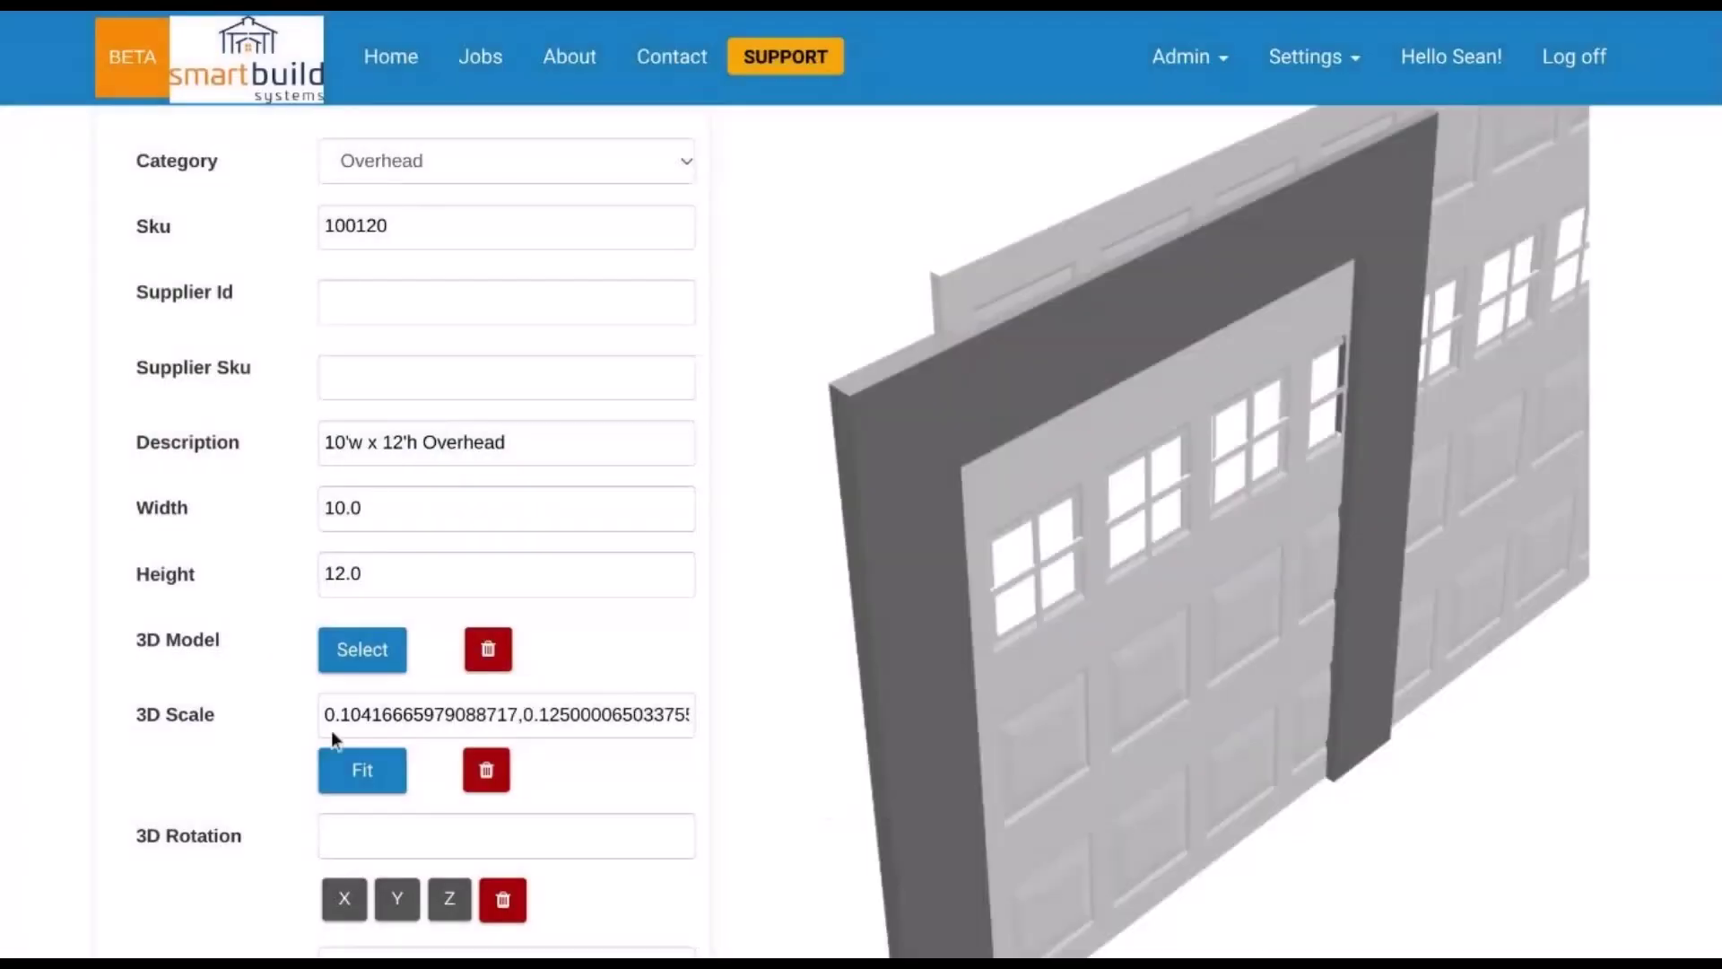
left_click(362, 650)
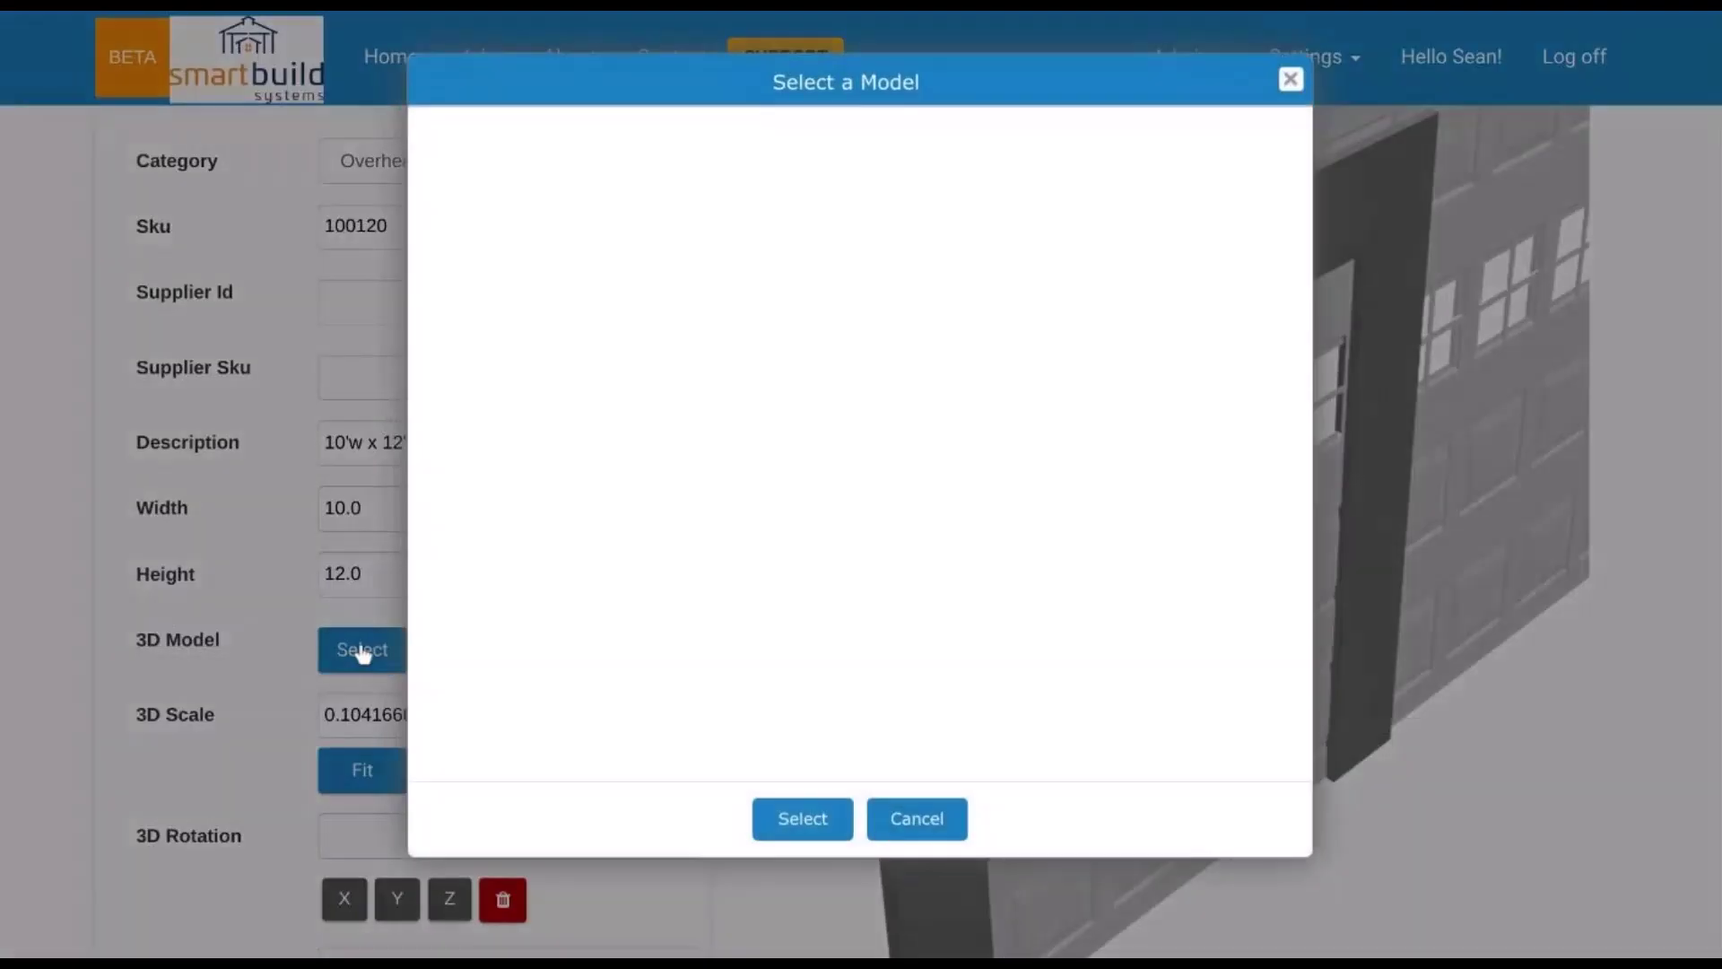
left_click(931, 826)
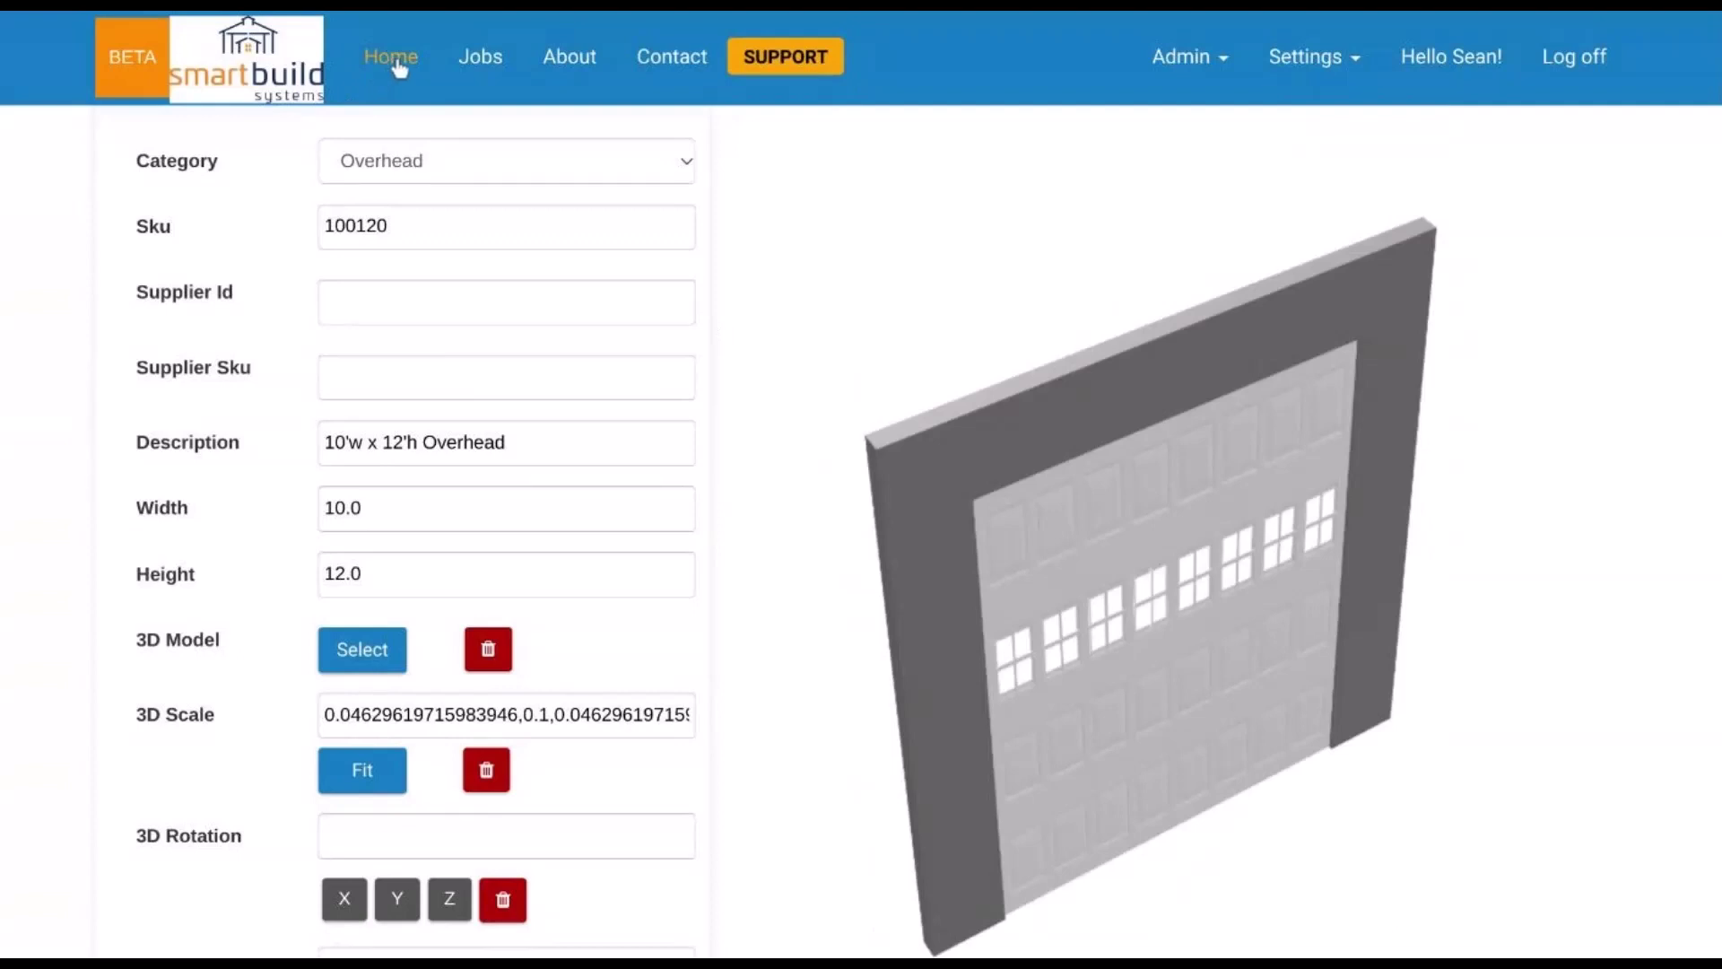
left_click_drag(834, 257, 812, 195)
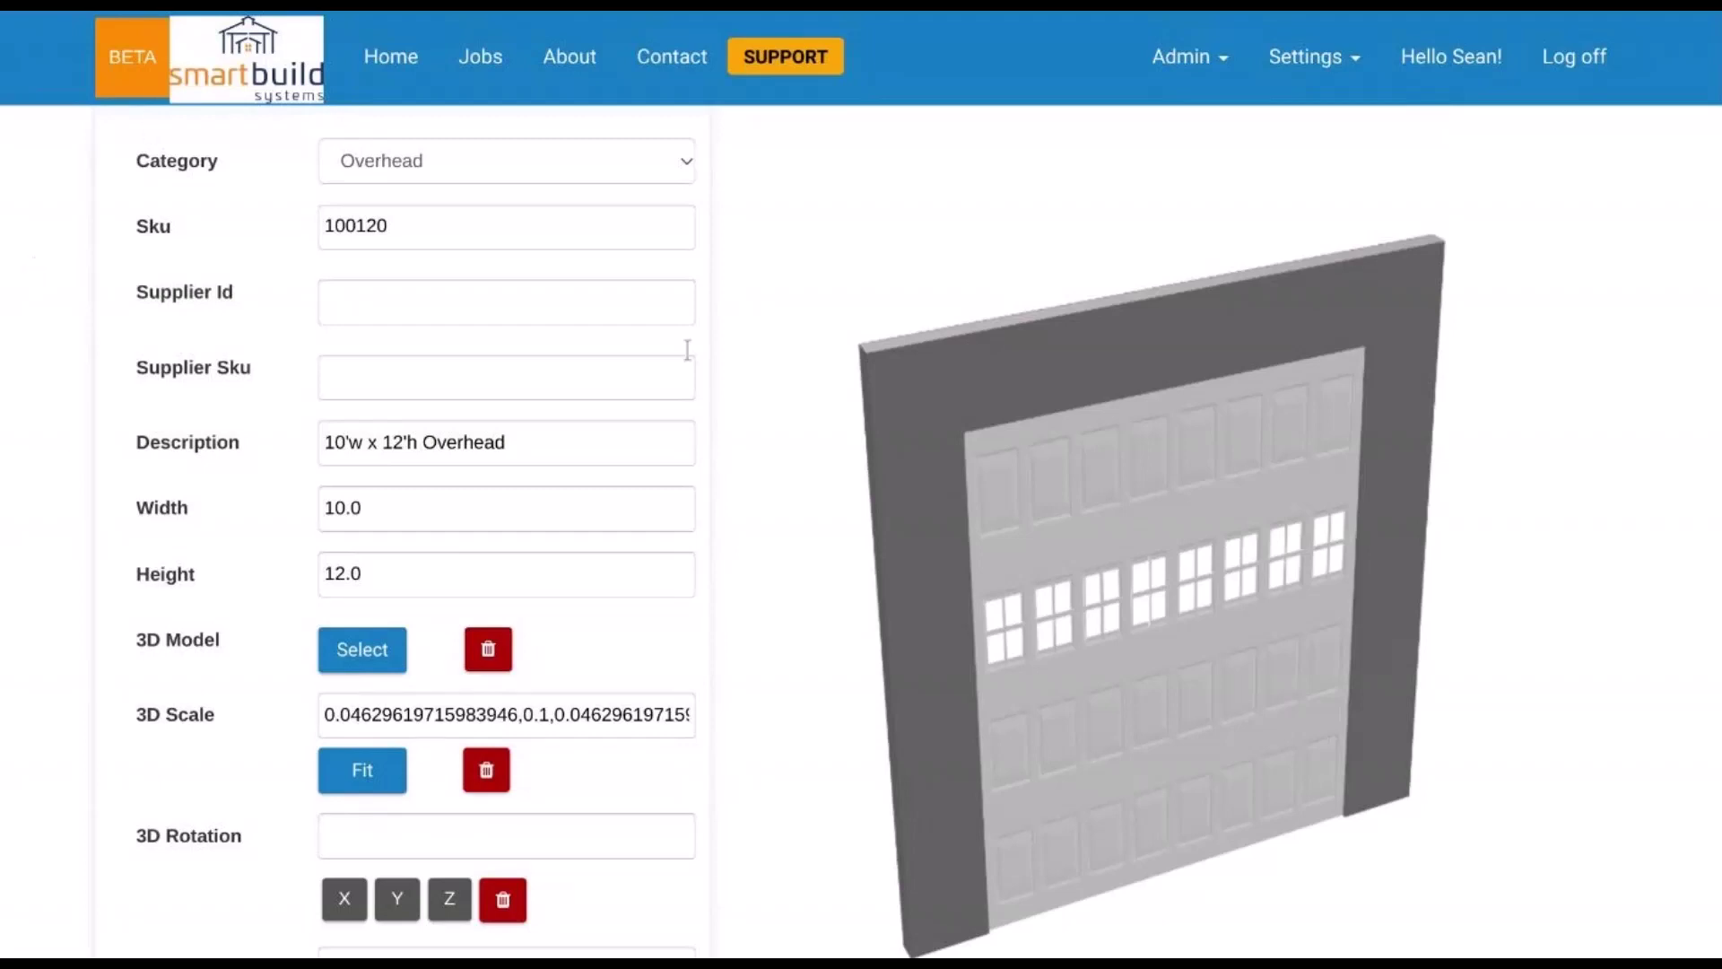
- Return to the home page and look over the recent jobs and the Ag and Garage folders
left_click(397, 93)
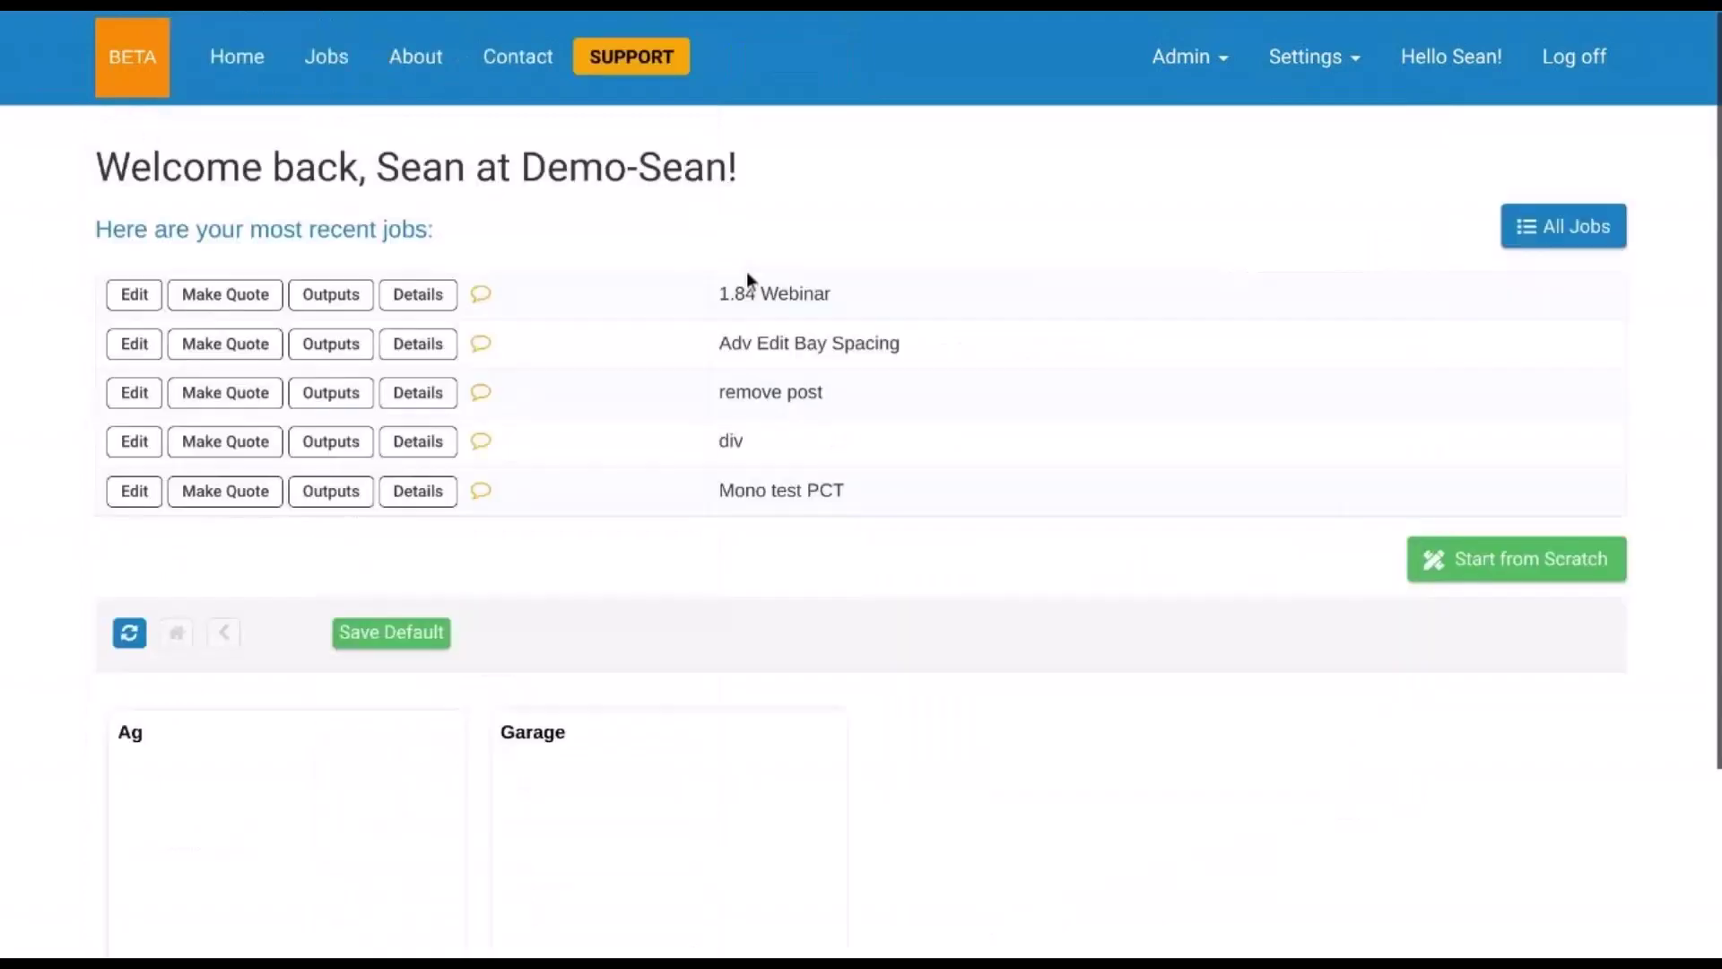
scroll(750, 271, "down", 3)
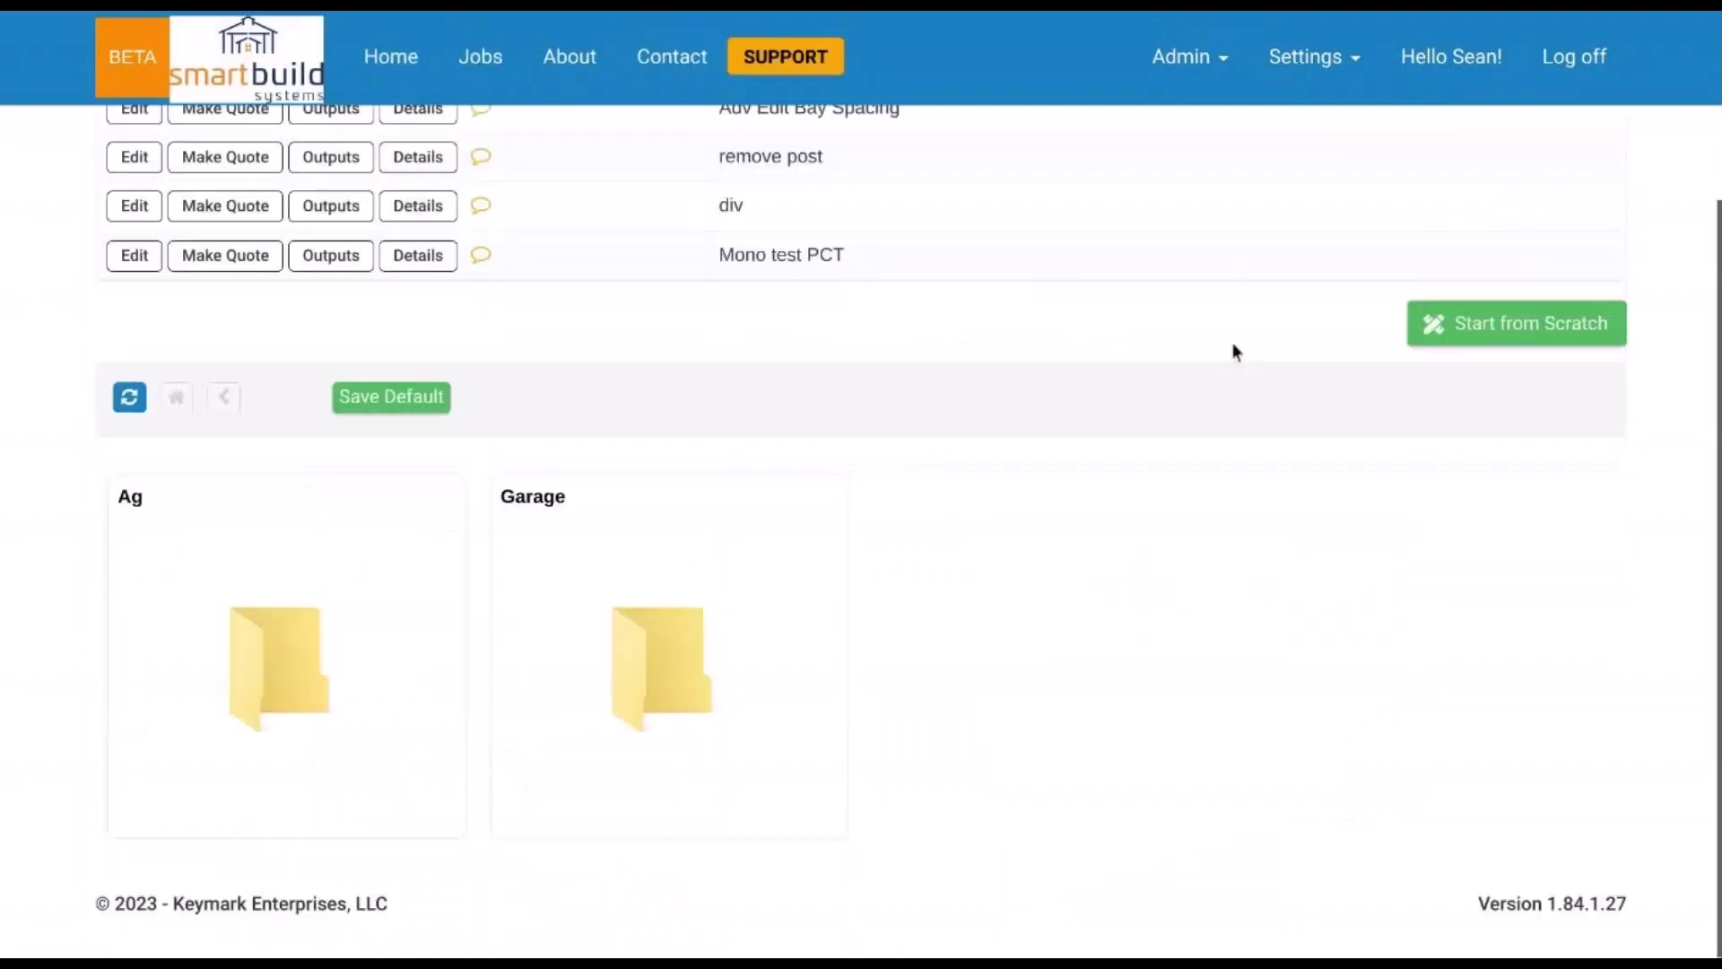
scroll(1090, 433, "up", 3)
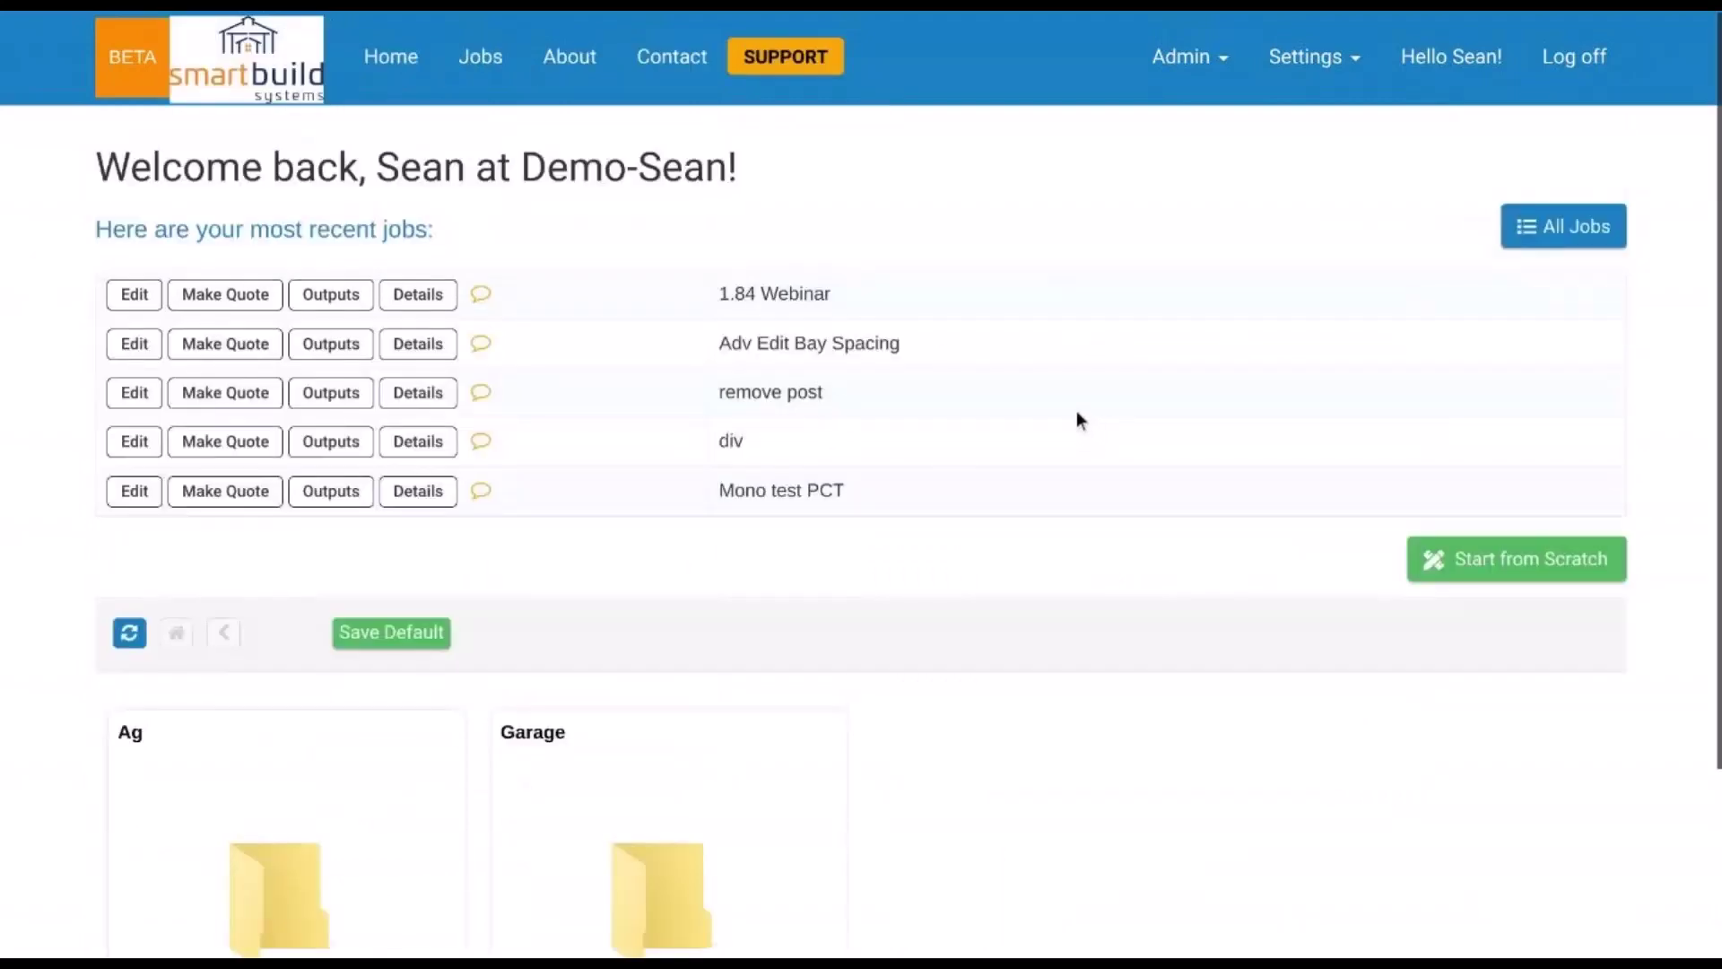